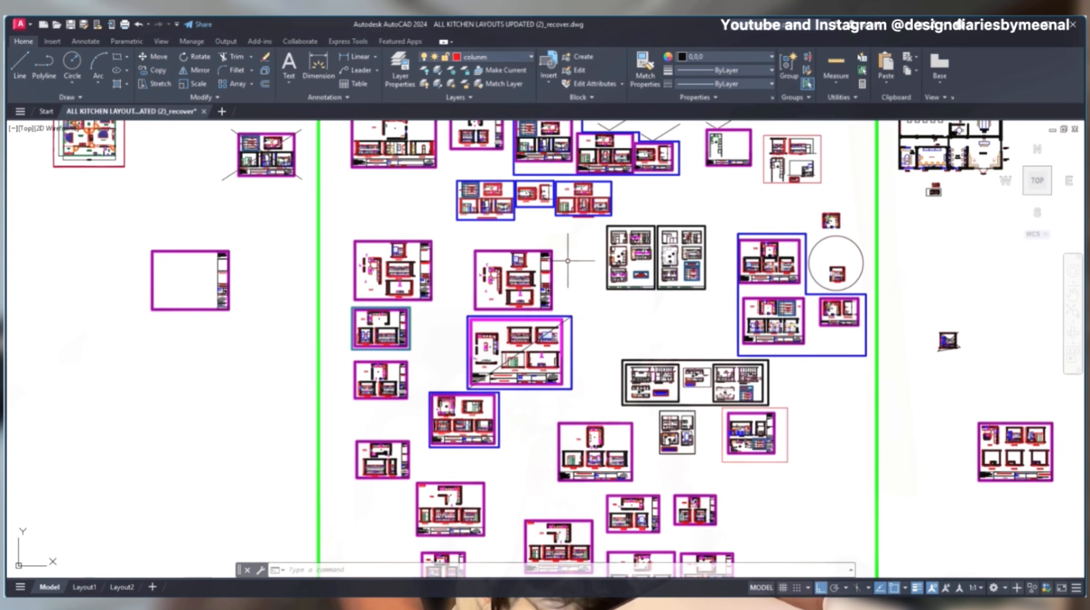
# - Look over the kitchen layout collection and inspect the Wall A and Wall B elevations of the U-shaped kitchen
pyautogui.moveTo(693, 420); pyautogui.dragTo(1039, 449, button='middle')
pyautogui.scroll(-8, 773, 242)
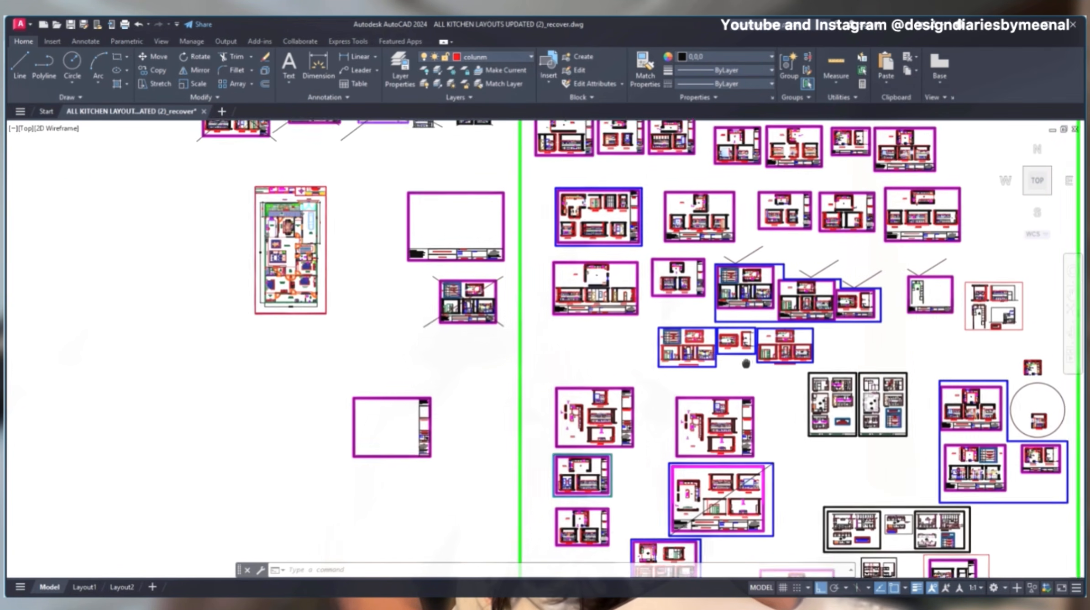
pyautogui.scroll(10, 772, 242)
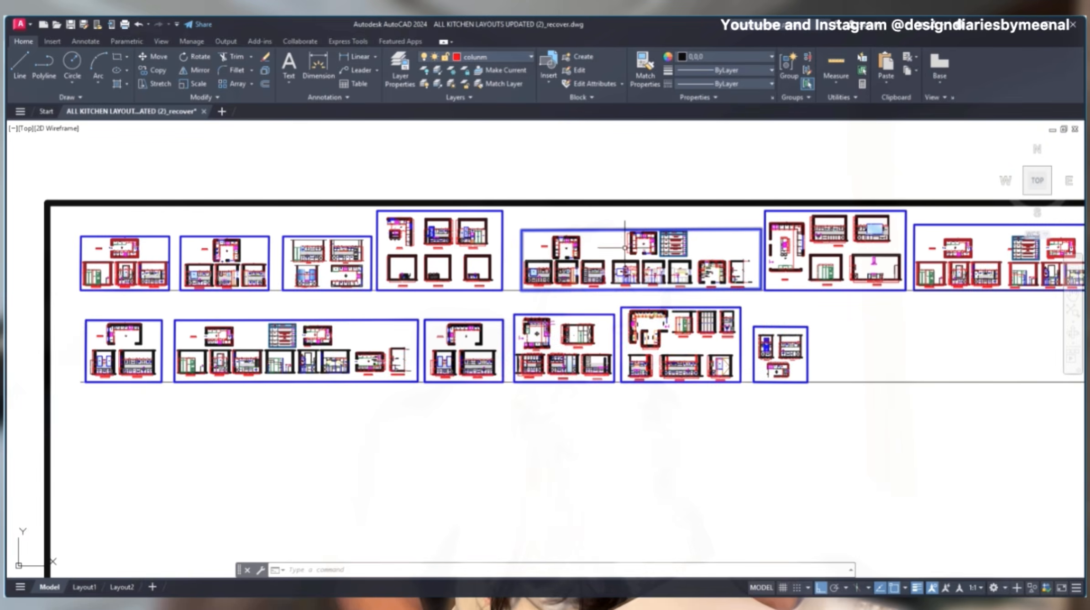
pyautogui.scroll(-3, 673, 282)
pyautogui.scroll(3, 717, 185)
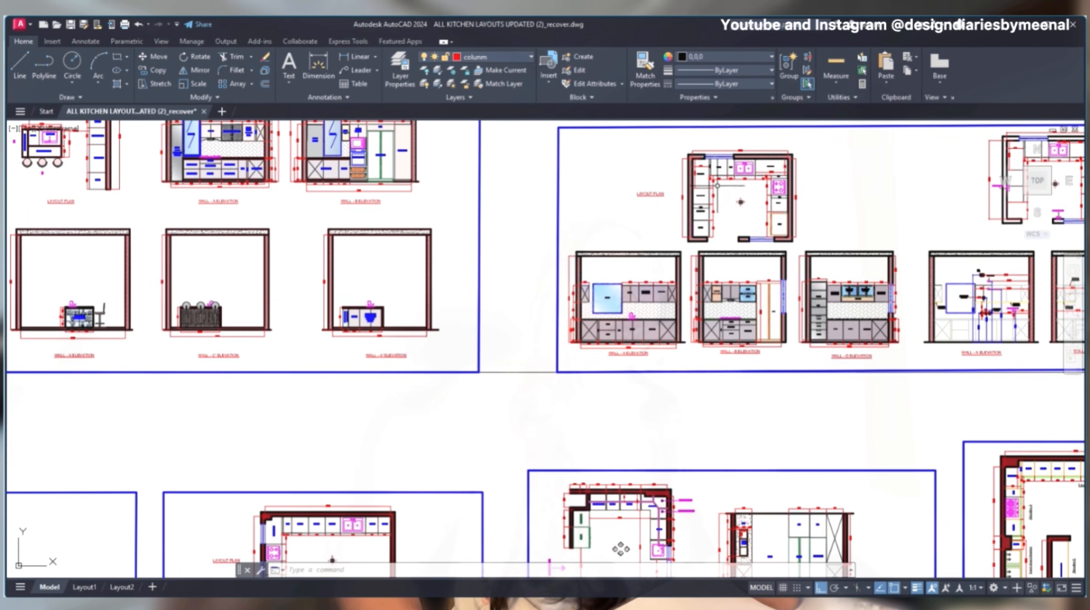
pyautogui.scroll(5, 731, 335)
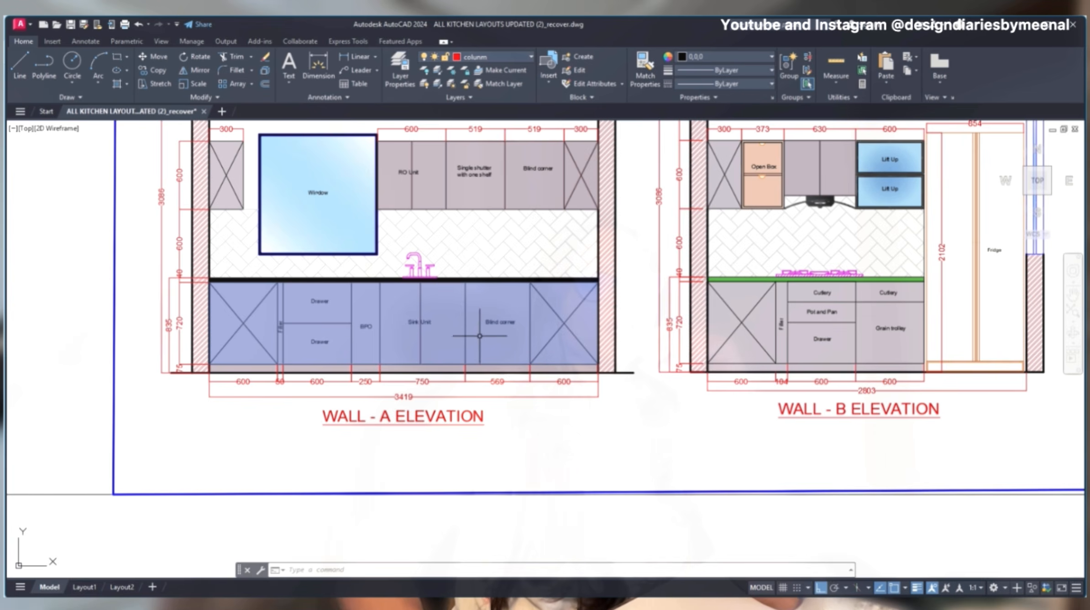
pyautogui.moveTo(832, 313); pyautogui.dragTo(555, 299, button='middle')
pyautogui.scroll(-8, 563, 324)
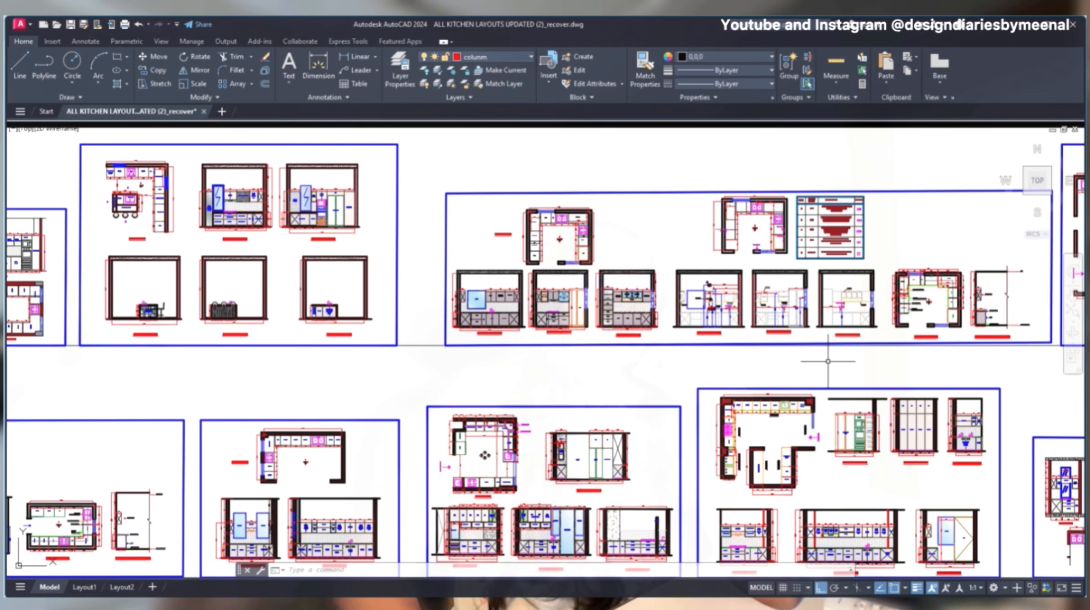
# - Examine the second row of kitchen sheets, including their layout plans and Wall B cabinet elevations
pyautogui.moveTo(860, 400); pyautogui.dragTo(333, 226, button='middle')
pyautogui.moveTo(251, 252); pyautogui.dragTo(890, 286, button='middle')
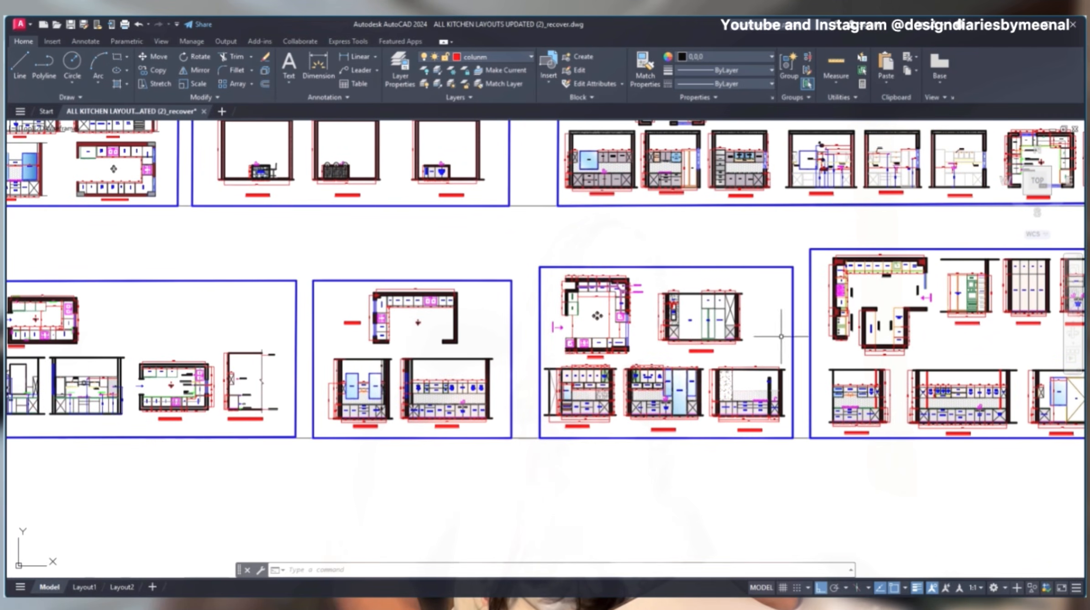
pyautogui.scroll(8, 587, 415)
pyautogui.scroll(-2, 511, 366)
pyautogui.moveTo(518, 366); pyautogui.dragTo(861, 362, button='middle')
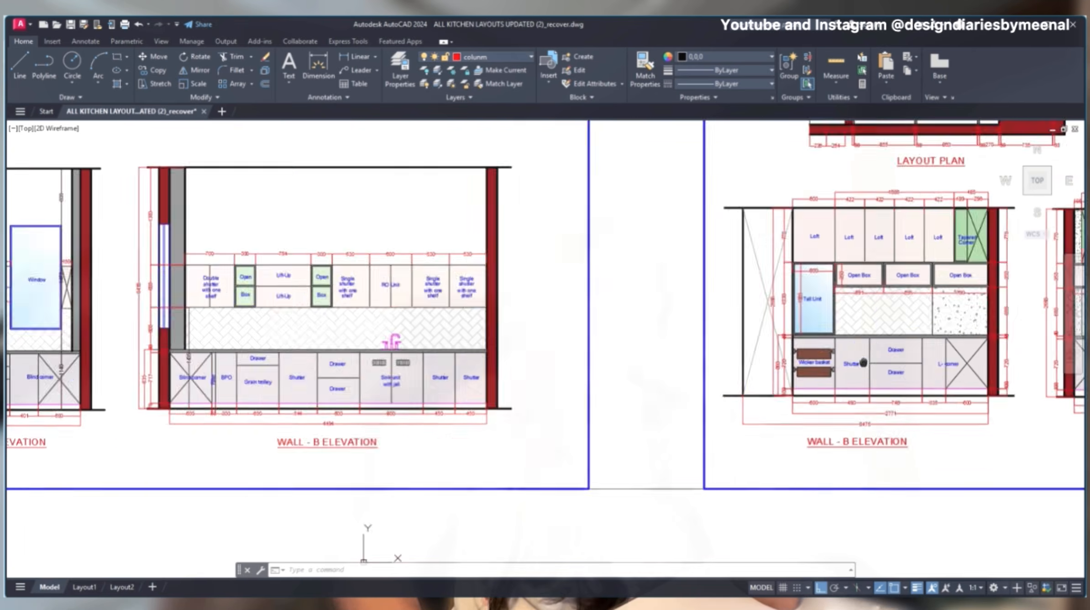
pyautogui.moveTo(159, 364)
pyautogui.mouseDown(button='middle')
pyautogui.moveTo(825, 362)
pyautogui.moveTo(371, 345)
pyautogui.mouseUp(button='middle')
pyautogui.scroll(4, 745, 357)
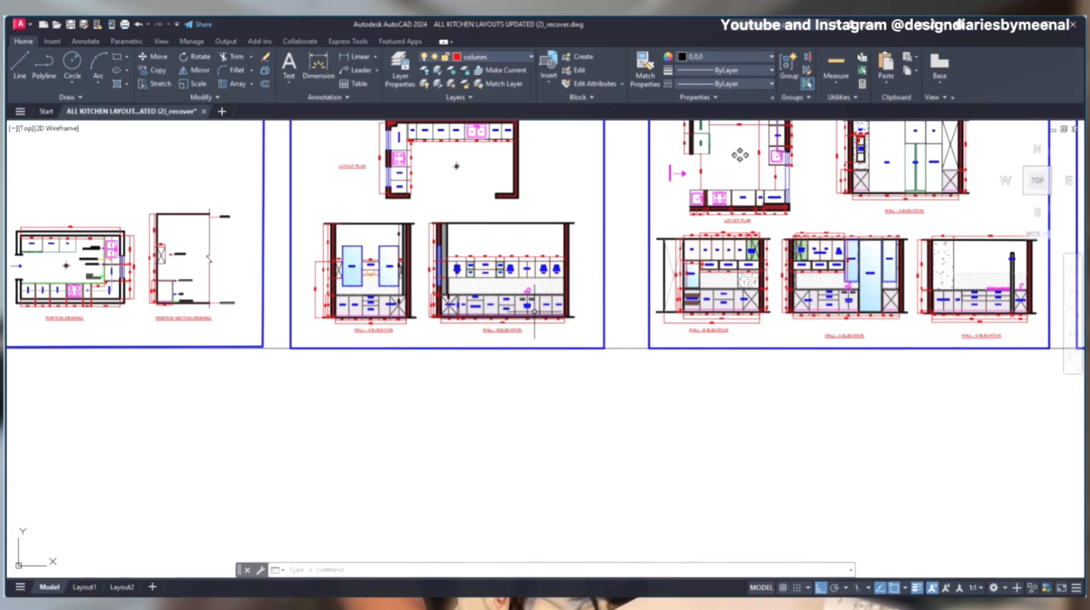
# - Return to the U-shaped kitchen sheet and examine its layout plan together with the Wall A elevation
pyautogui.scroll(-6, 534, 311)
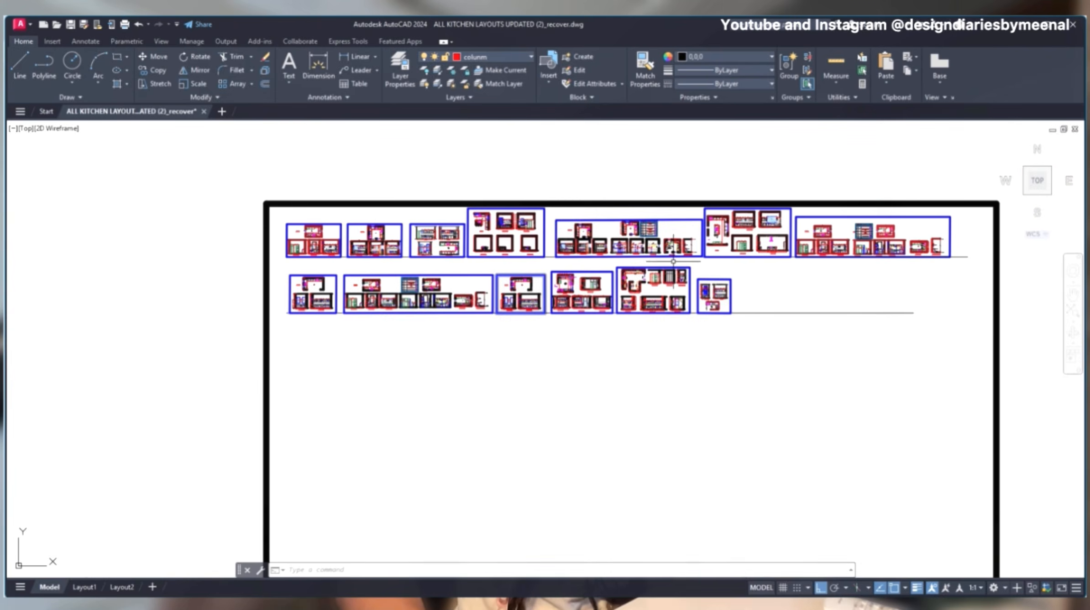
pyautogui.moveTo(525, 307); pyautogui.dragTo(388, 337, button='middle')
pyautogui.scroll(6, 495, 267)
pyautogui.moveTo(470, 285); pyautogui.dragTo(624, 303, button='middle')
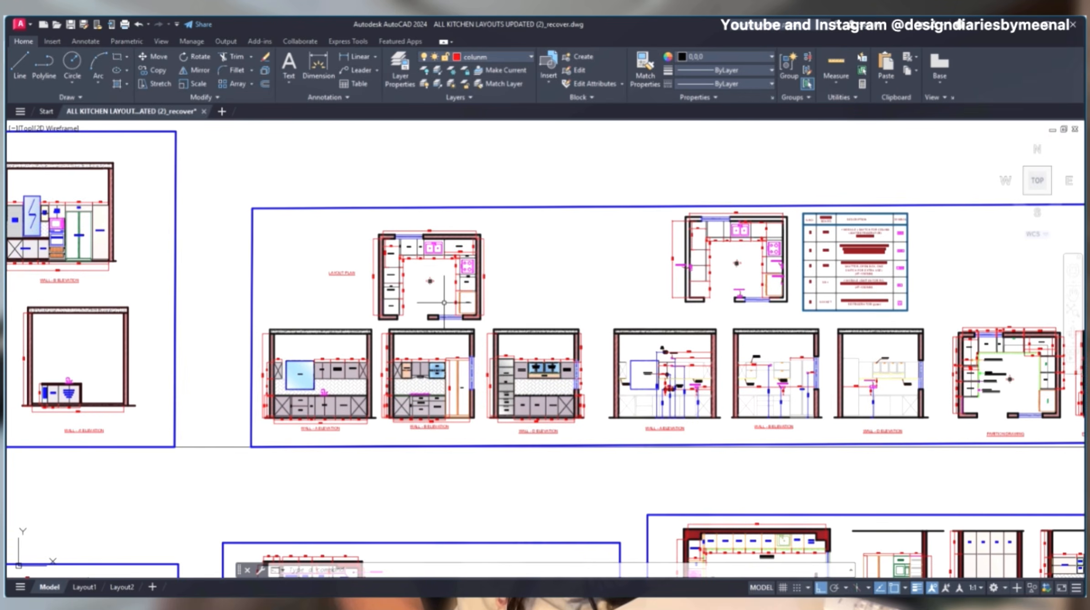
pyautogui.scroll(4, 421, 258)
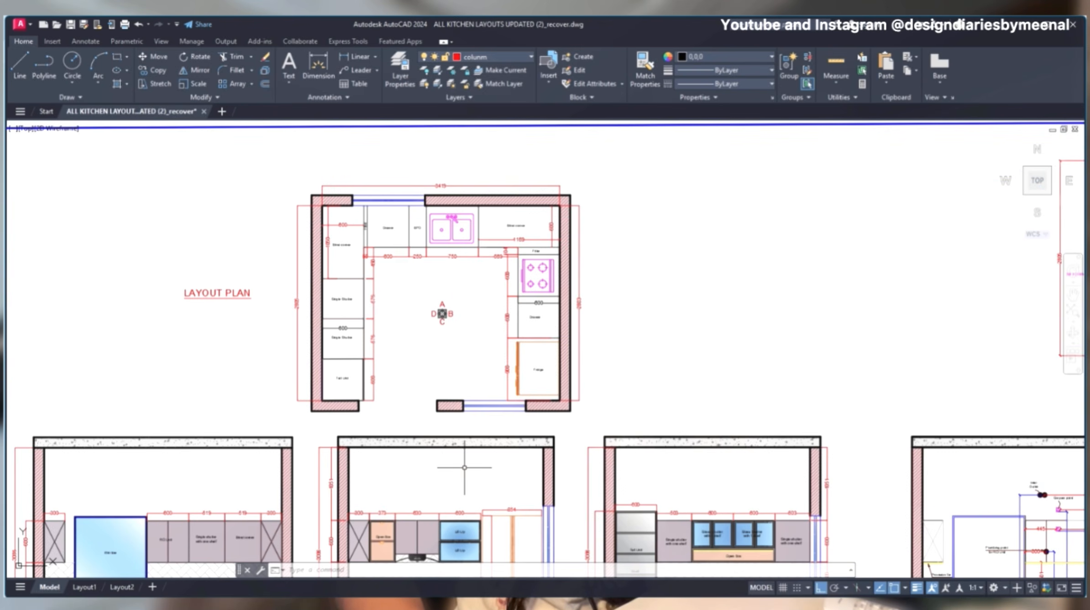
pyautogui.moveTo(464, 467); pyautogui.dragTo(500, 286, button='middle')
pyautogui.scroll(4, 141, 395)
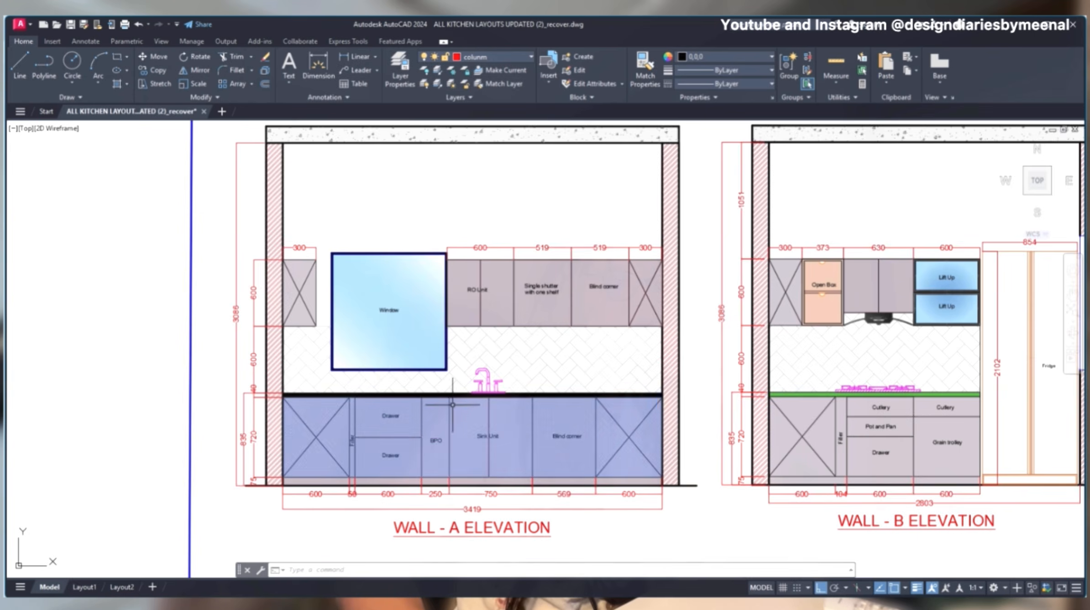
# - Compare the sink-side cabinets in the layout plan with the base and wall units in the Wall A elevation
pyautogui.scroll(-6, 395, 303)
pyautogui.scroll(6, 584, 200)
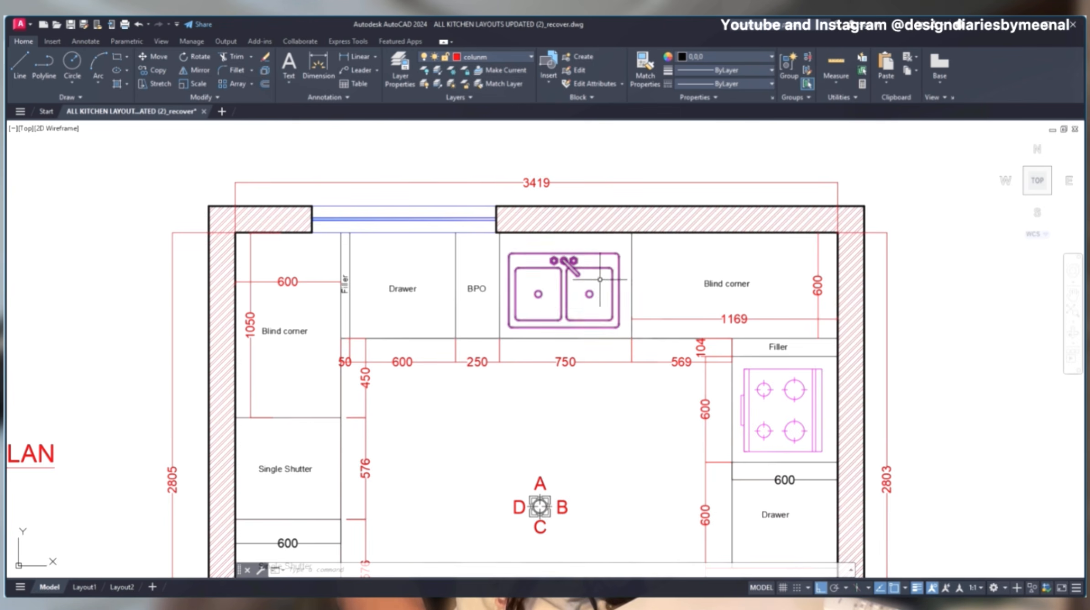
pyautogui.scroll(-6, 616, 236)
pyautogui.moveTo(445, 440); pyautogui.dragTo(496, 273, button='middle')
pyautogui.scroll(6, 493, 276)
pyautogui.scroll(-2, 518, 354)
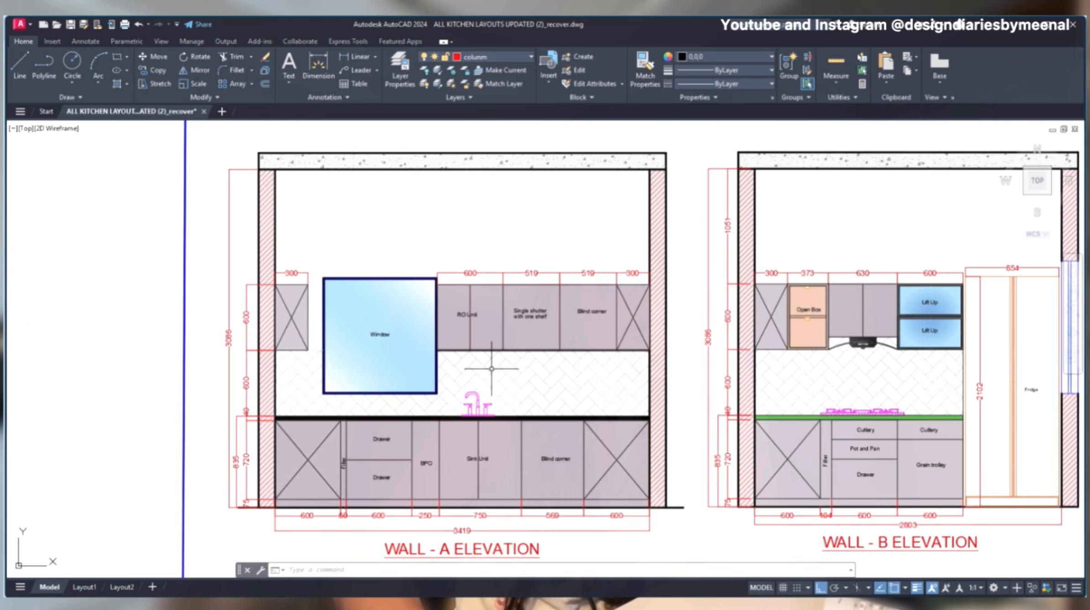
pyautogui.moveTo(491, 368); pyautogui.dragTo(489, 281, button='middle')
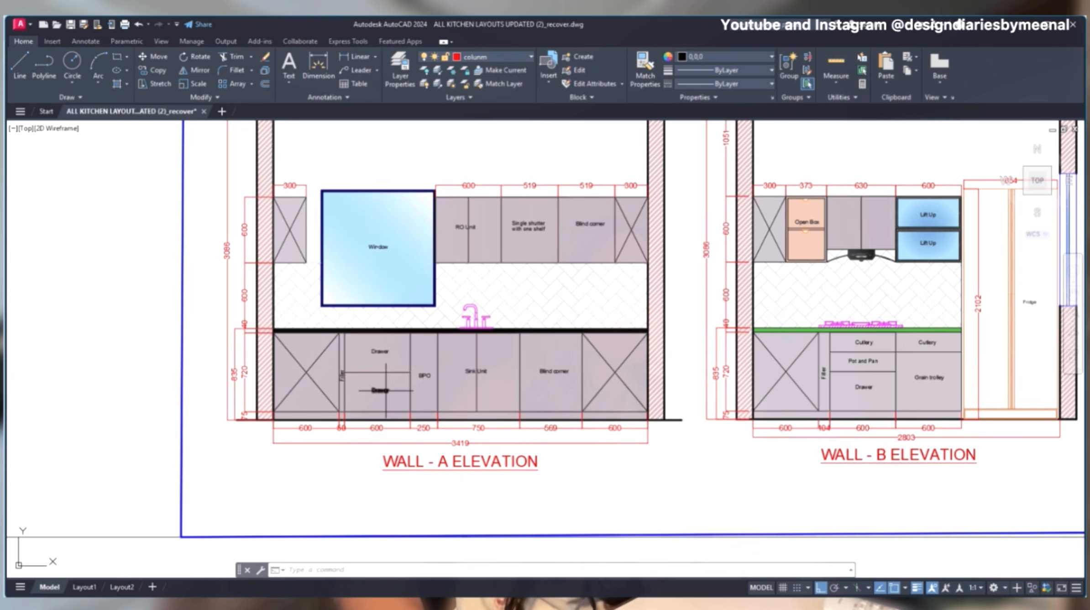
pyautogui.scroll(-5, 397, 402)
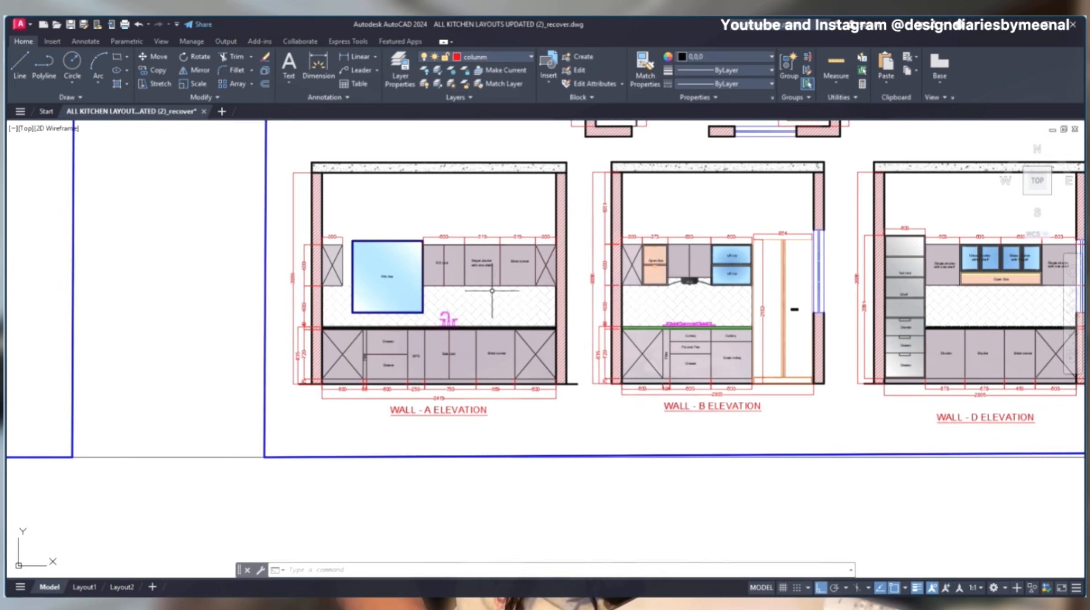
pyautogui.scroll(6, 339, 419)
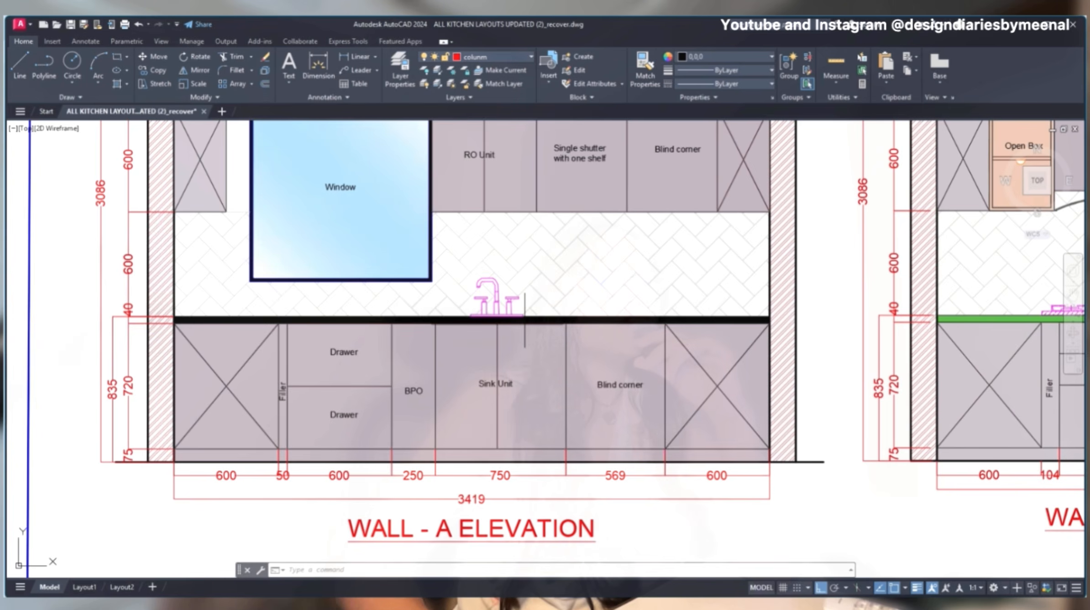
pyautogui.scroll(-2, 508, 321)
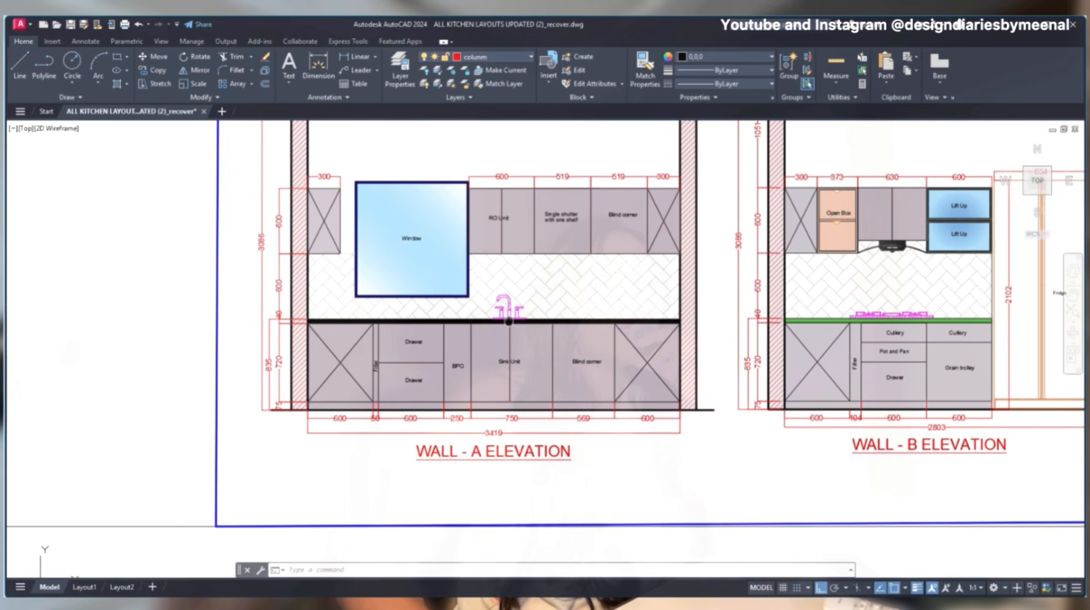
pyautogui.scroll(2, 509, 321)
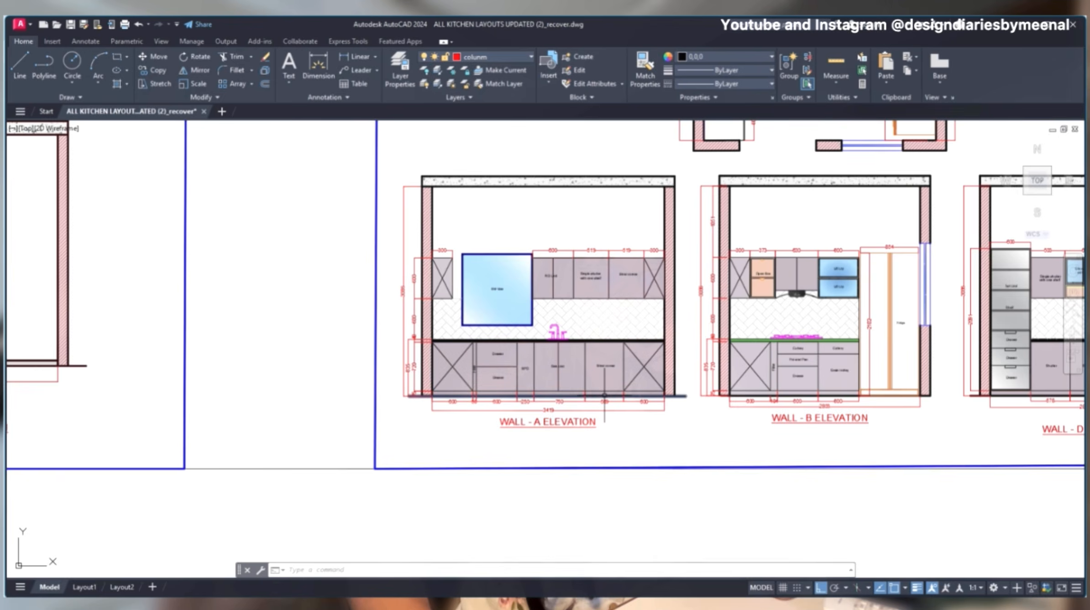
# - Examine the Wall A base units and skirting, and the blind corner and filler beside the hob in plan
pyautogui.scroll(5, 602, 400)
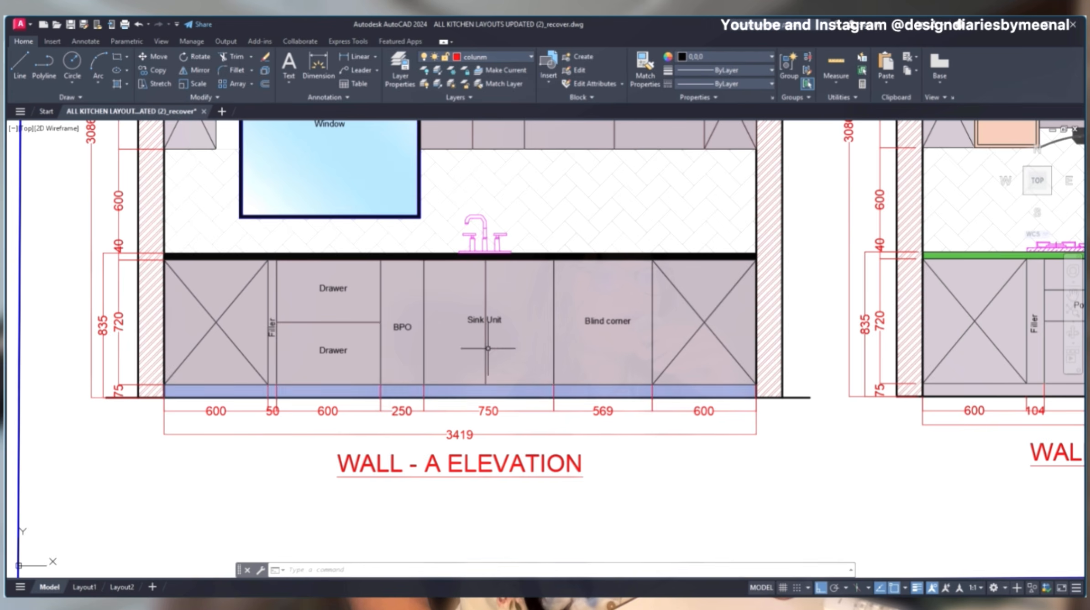
pyautogui.scroll(-8, 603, 400)
pyautogui.scroll(5, 700, 348)
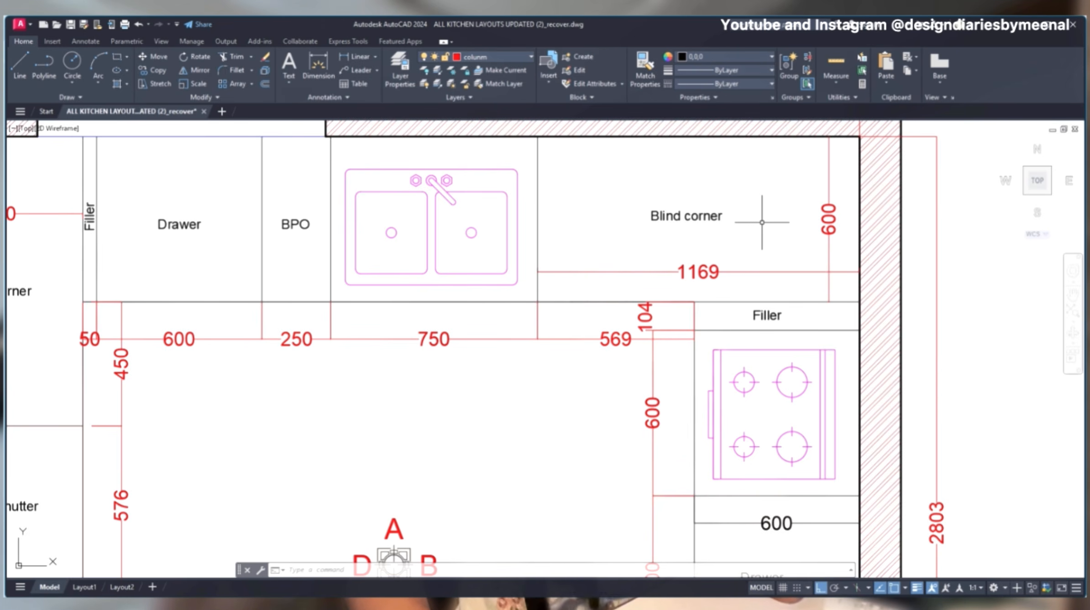
pyautogui.scroll(-5, 762, 222)
pyautogui.scroll(6, 730, 270)
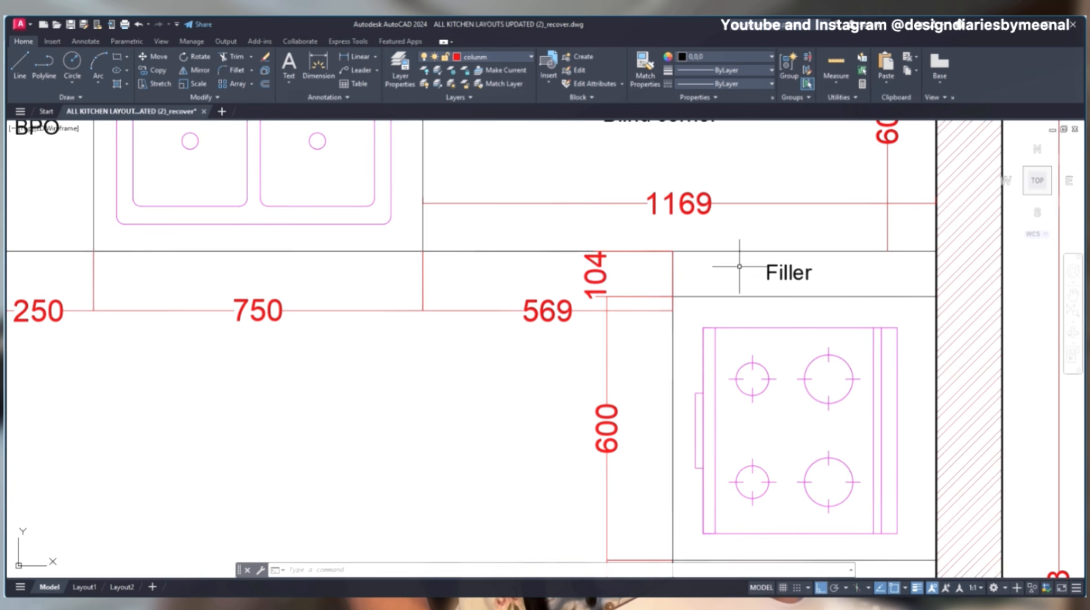
pyautogui.scroll(-5, 680, 305)
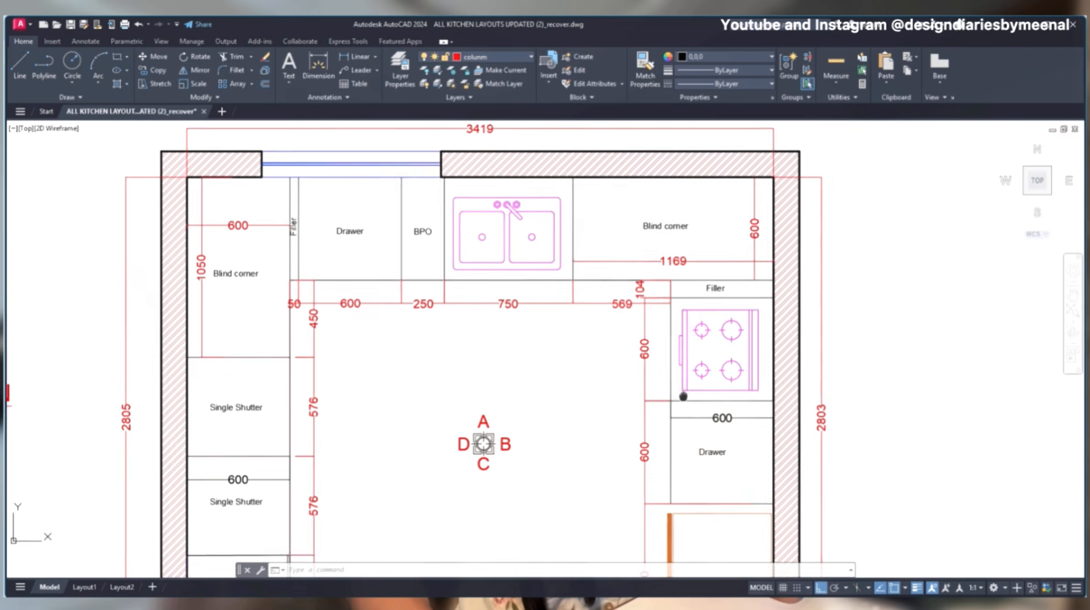
pyautogui.scroll(3, 620, 389)
pyautogui.scroll(4, 676, 366)
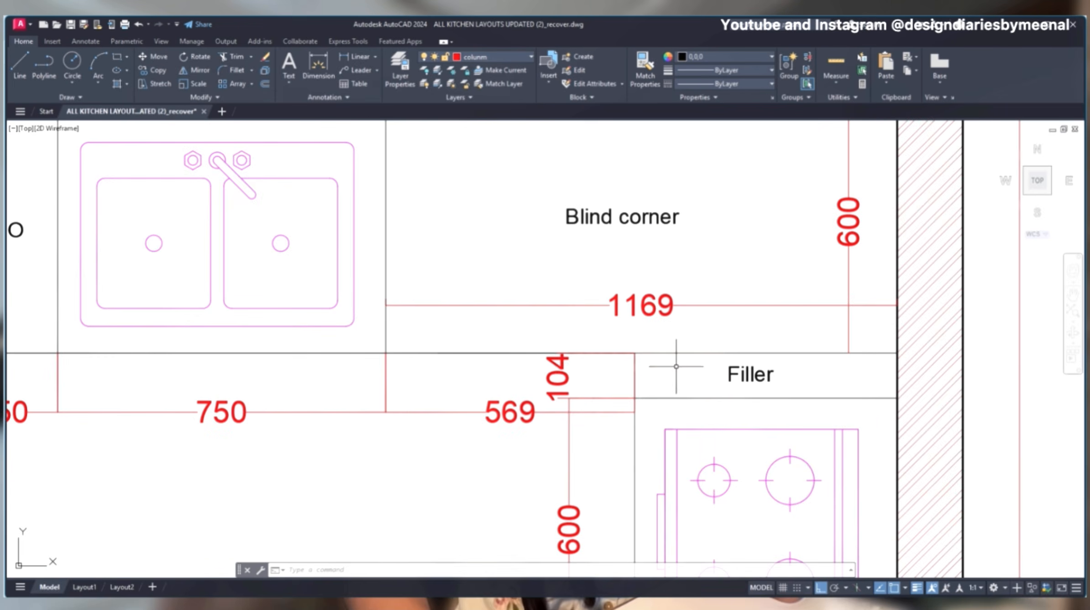
pyautogui.scroll(-2, 604, 299)
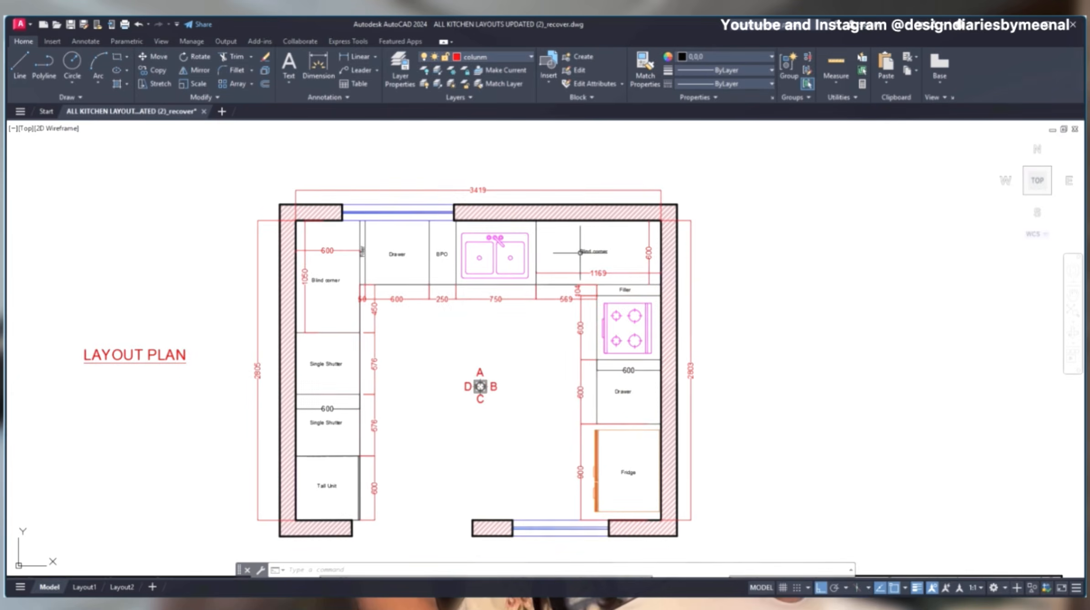
# - Review the full U-shaped layout plan and the other drawings on the same sheet
pyautogui.moveTo(535, 382); pyautogui.dragTo(678, 288, button='middle')
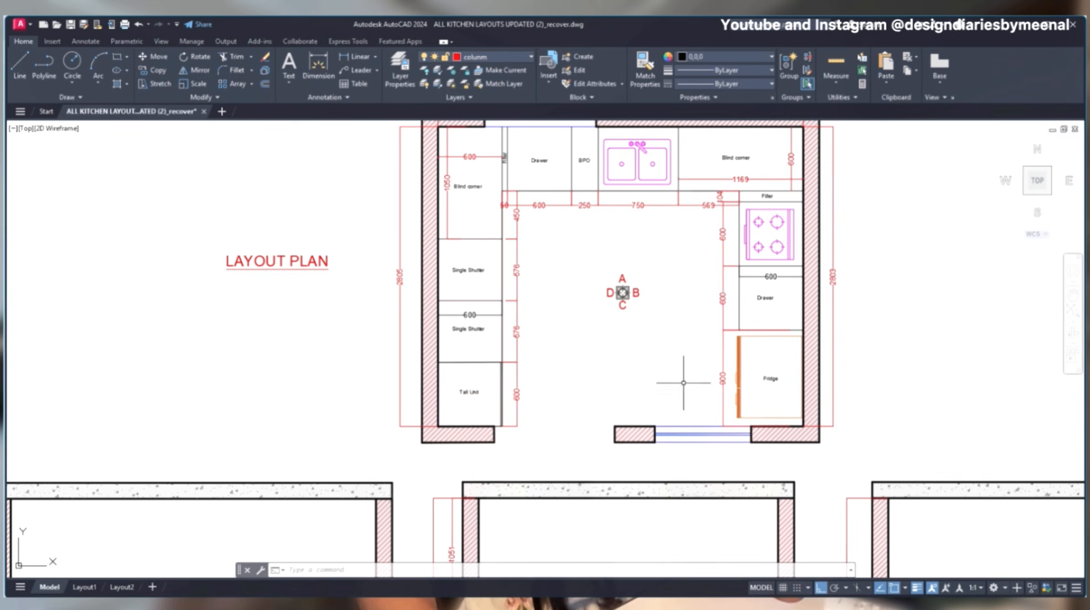
pyautogui.moveTo(782, 243); pyautogui.dragTo(716, 329, button='middle')
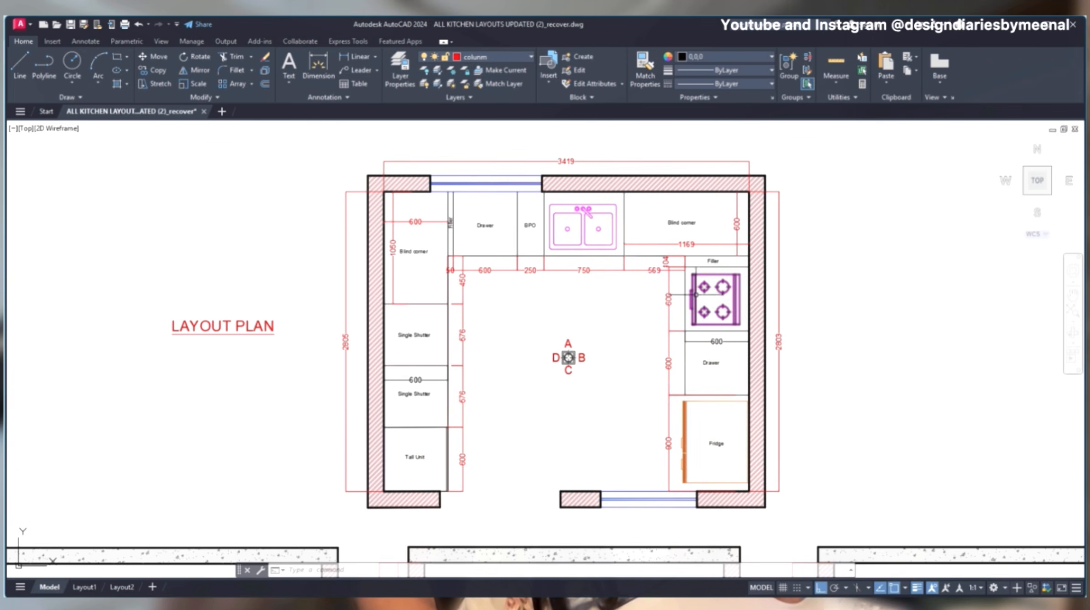
pyautogui.scroll(-5, 652, 308)
pyautogui.moveTo(947, 346); pyautogui.dragTo(638, 335, button='middle')
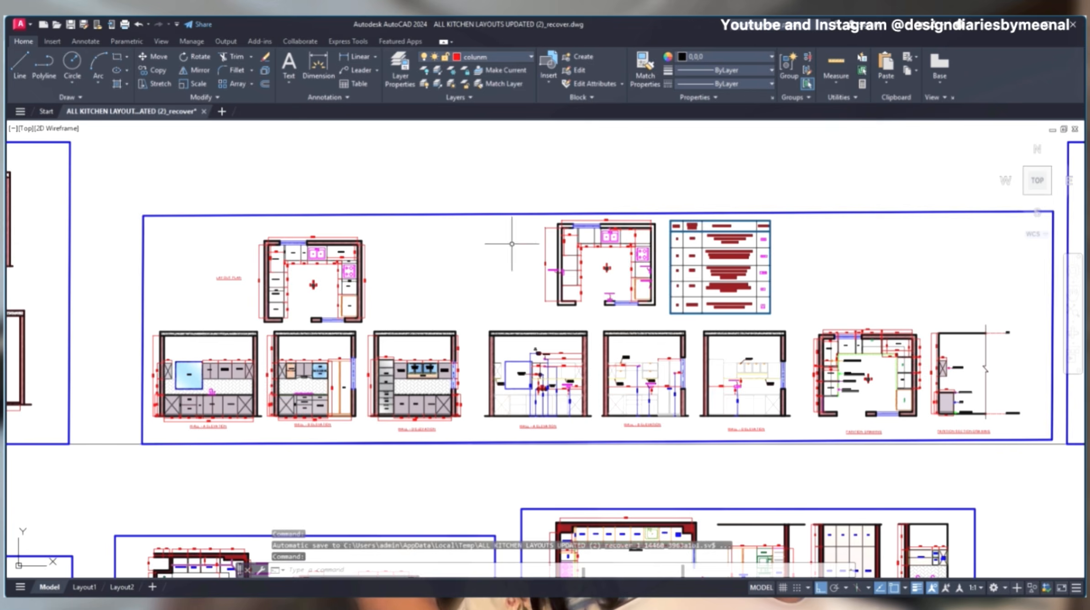
pyautogui.scroll(6, 452, 247)
pyautogui.moveTo(336, 266); pyautogui.dragTo(1068, 270, button='middle')
pyautogui.moveTo(672, 301); pyautogui.dragTo(835, 307, button='middle')
pyautogui.moveTo(904, 373)
pyautogui.mouseDown(button='middle')
pyautogui.moveTo(770, 239)
pyautogui.moveTo(753, 283)
pyautogui.mouseUp(button='middle')
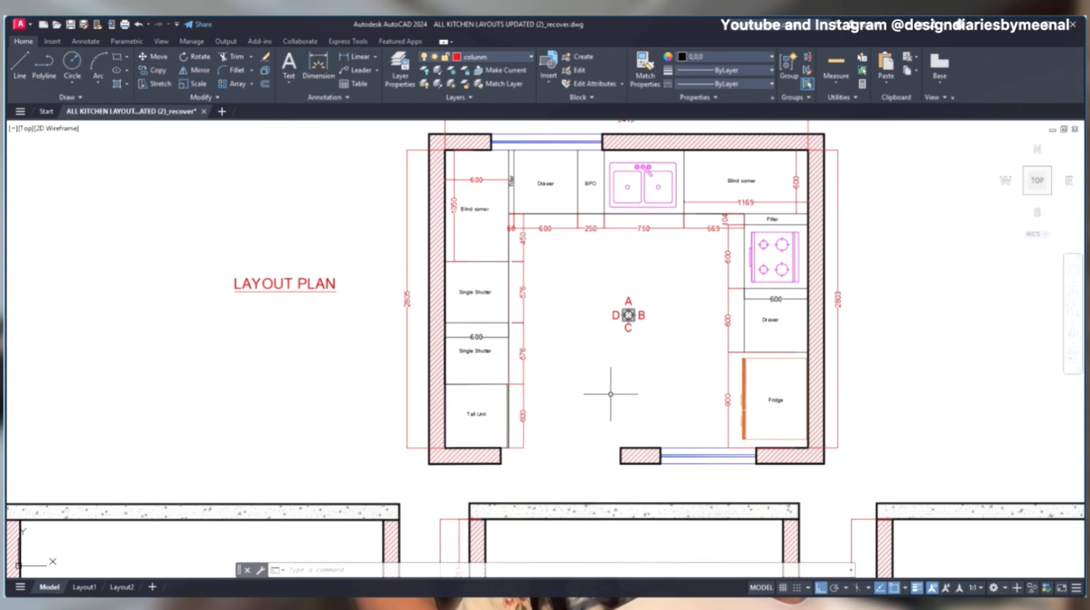
# - Re-examine the blind corner, filler and hob dimensions in the layout plan against the surrounding cabinets
pyautogui.scroll(5, 680, 258)
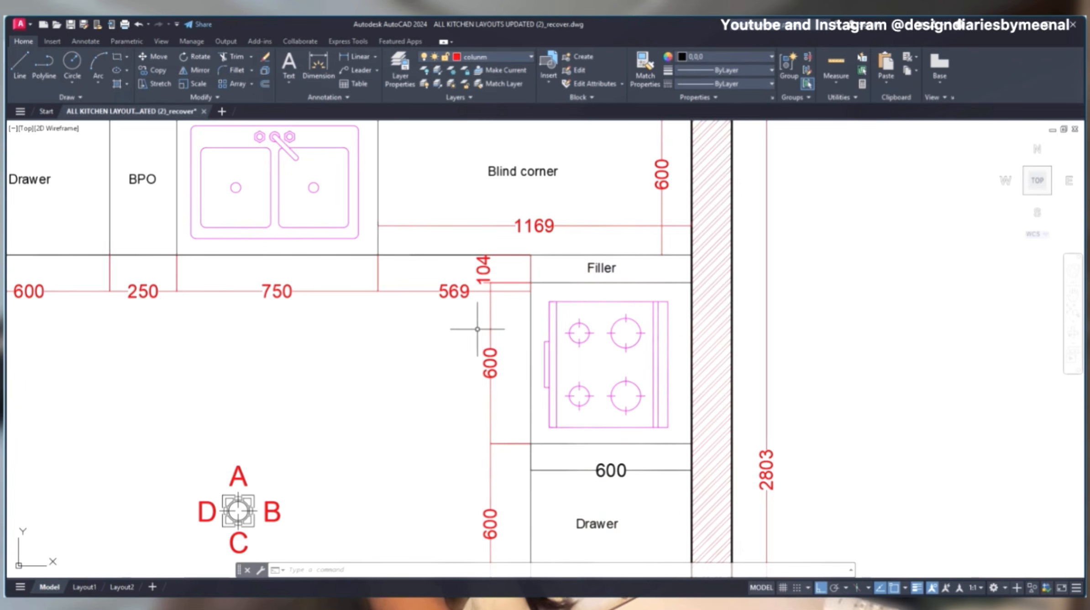
pyautogui.scroll(-5, 475, 266)
pyautogui.scroll(-2, 485, 256)
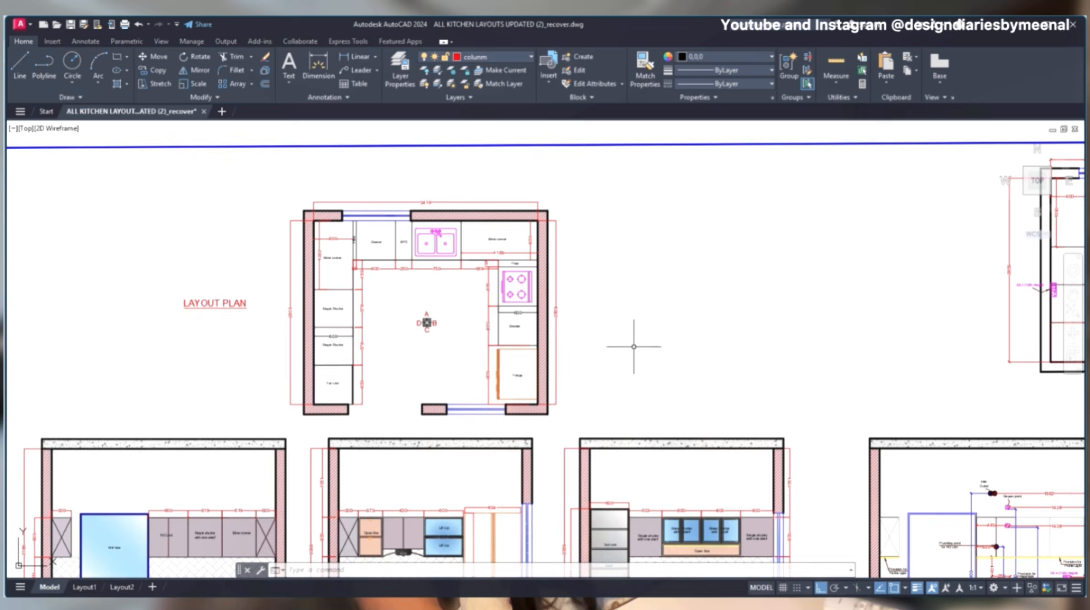
pyautogui.scroll(-5, 633, 347)
pyautogui.scroll(1, 509, 271)
pyautogui.scroll(6, 374, 236)
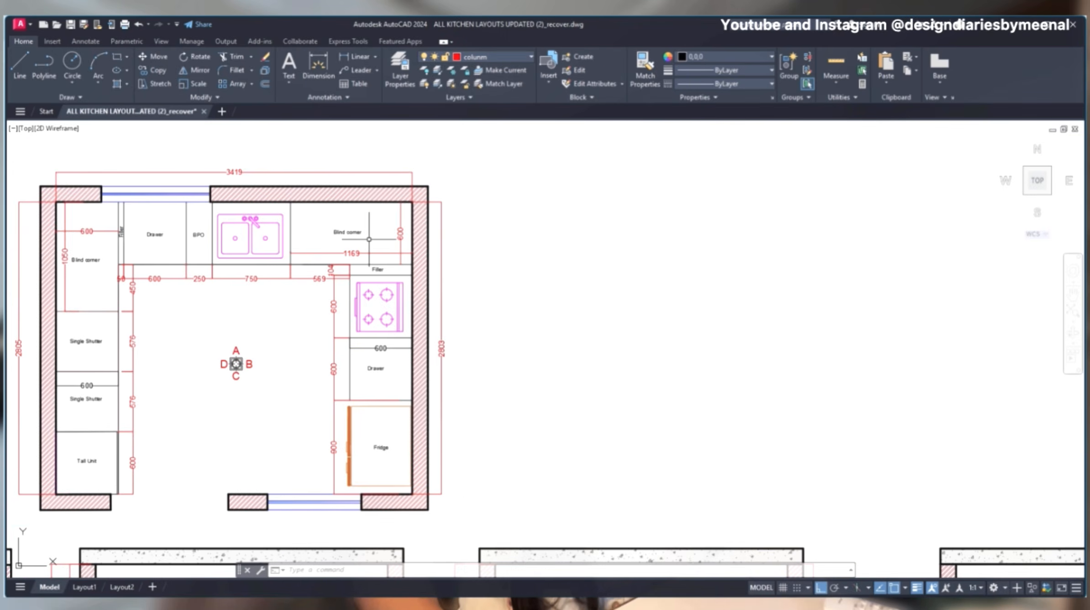
pyautogui.scroll(-6, 354, 248)
# - Examine another kitchen's blind corner beside its BPO unit and the U-shaped kitchen's services plan with switchboard and socket positions
pyautogui.moveTo(703, 318); pyautogui.dragTo(178, 239, button='middle')
pyautogui.scroll(-4, 178, 240)
pyautogui.moveTo(387, 252); pyautogui.dragTo(503, 270, button='middle')
pyautogui.scroll(8, 348, 248)
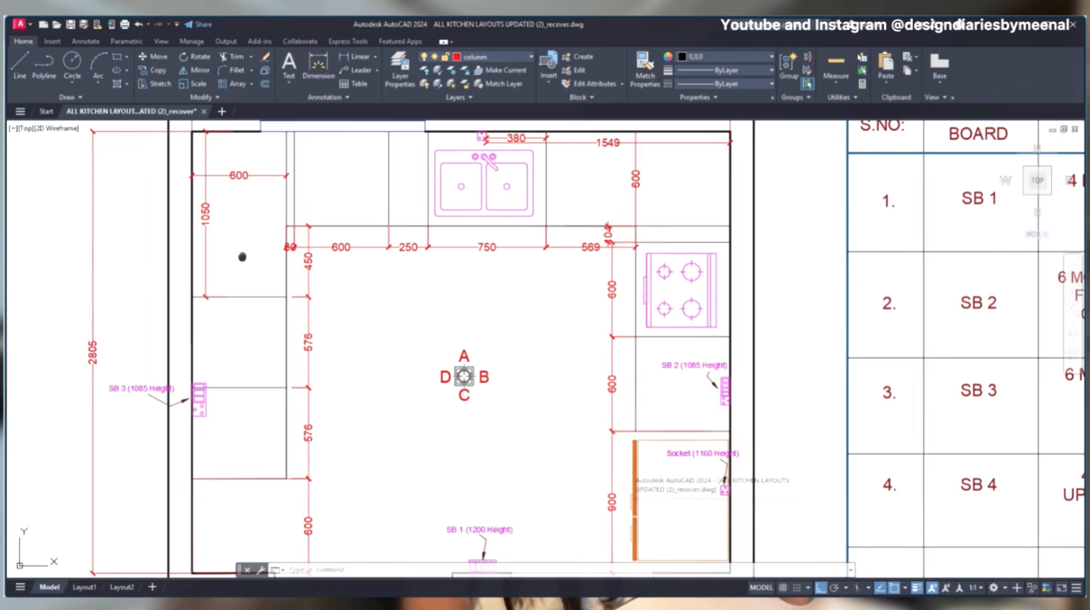
pyautogui.scroll(3, 241, 255)
pyautogui.moveTo(241, 255); pyautogui.dragTo(490, 357, button='middle')
pyautogui.scroll(-3, 441, 244)
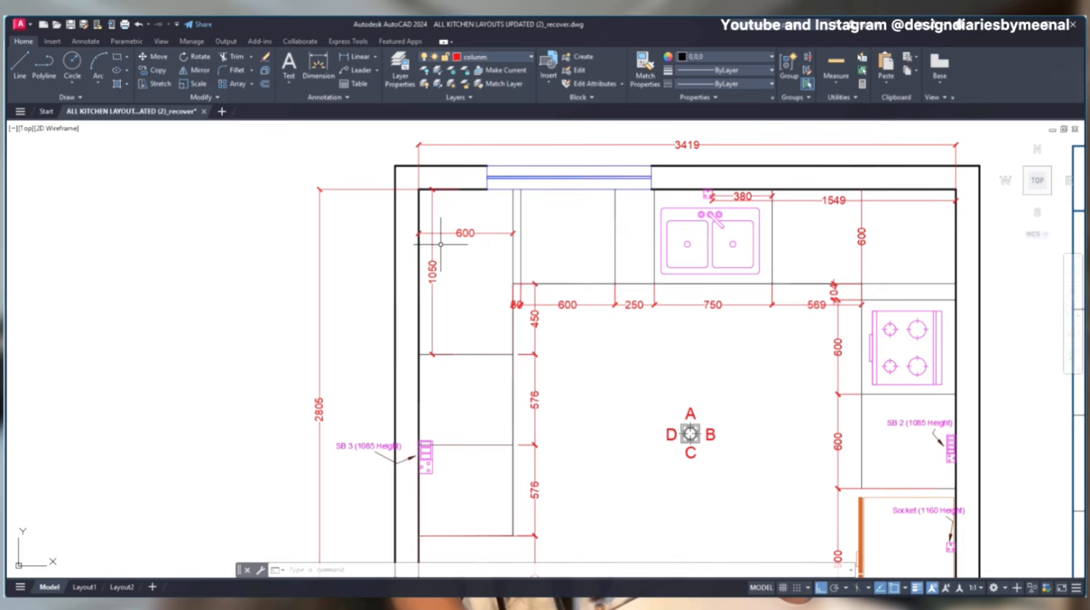
pyautogui.scroll(-4, 441, 244)
pyautogui.scroll(4, 447, 258)
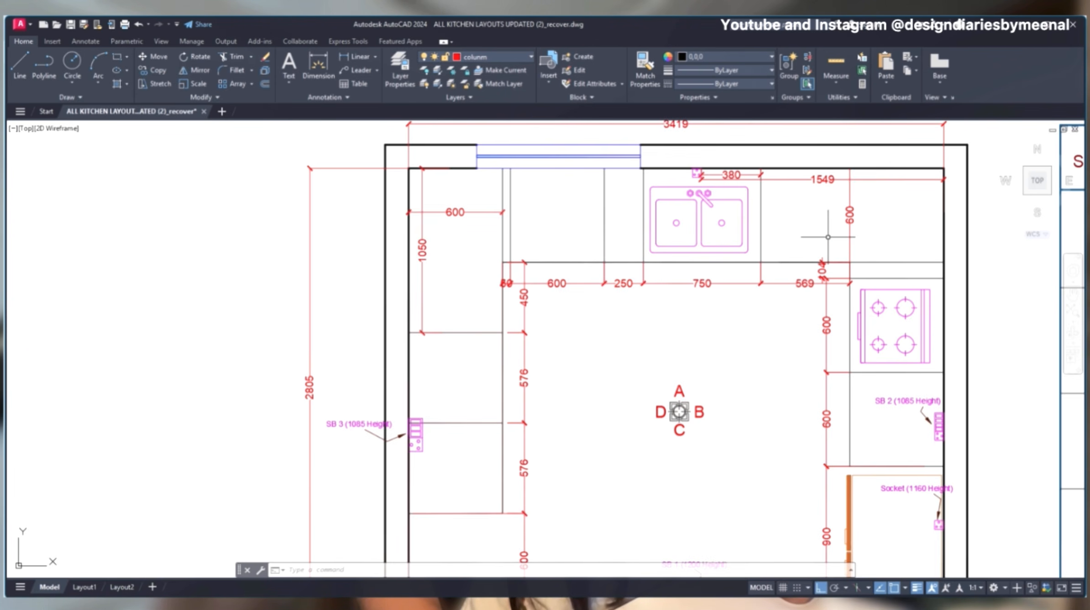
# - Compare the base unit labels and dimensions in the U-shaped layout plan with the Wall B and Wall D elevations
pyautogui.scroll(-5, 827, 237)
pyautogui.scroll(5, 547, 216)
pyautogui.moveTo(511, 212); pyautogui.dragTo(464, 304, button='middle')
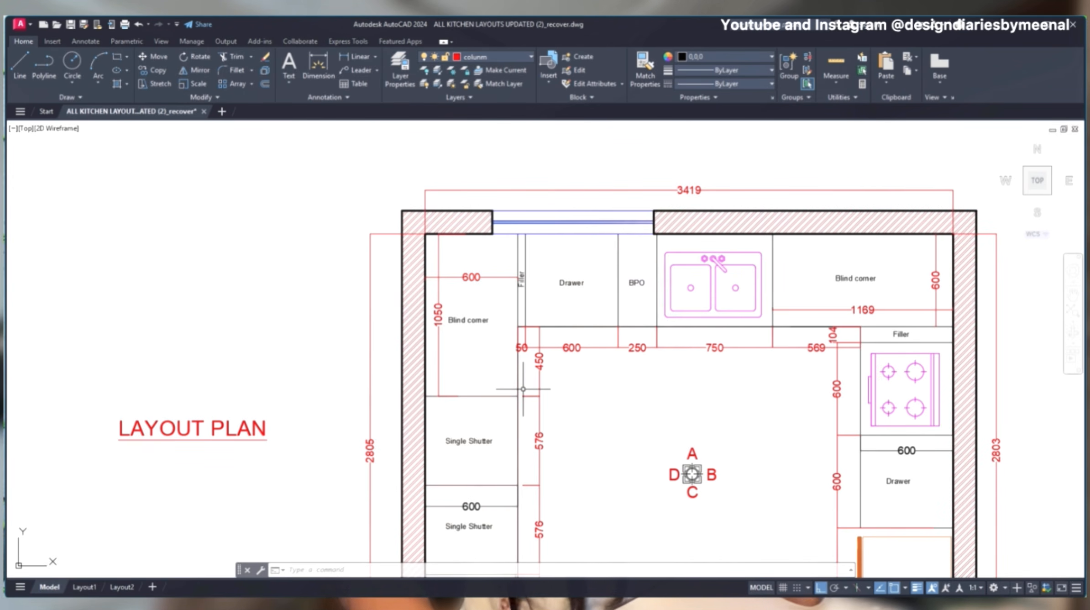
pyautogui.scroll(-3, 531, 382)
pyautogui.moveTo(522, 481)
pyautogui.mouseDown(button='middle')
pyautogui.moveTo(515, 217)
pyautogui.moveTo(525, 251)
pyautogui.mouseUp(button='middle')
pyautogui.moveTo(345, 560); pyautogui.dragTo(475, 411, button='middle')
pyautogui.moveTo(396, 490)
pyautogui.mouseDown(button='middle')
pyautogui.moveTo(547, 267)
pyautogui.moveTo(116, 355)
pyautogui.mouseUp(button='middle')
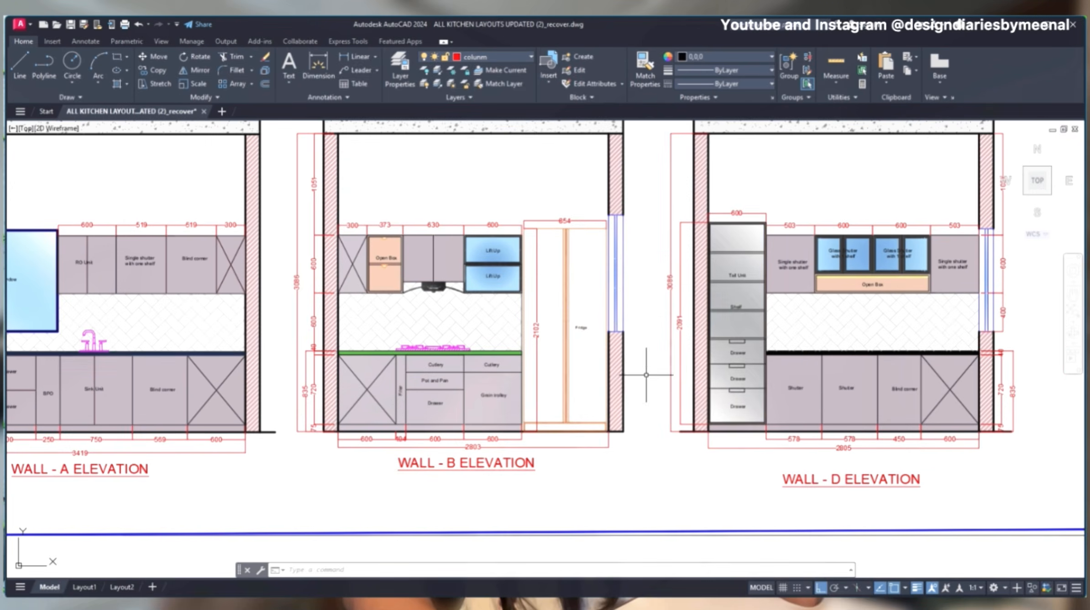
pyautogui.scroll(2, 849, 390)
pyautogui.moveTo(849, 389); pyautogui.dragTo(263, 370, button='middle')
# - Review the full kitchen sheet, including the cabinet elevations and the services plan and elevations beside them
pyautogui.scroll(-8, 396, 381)
pyautogui.moveTo(491, 389); pyautogui.dragTo(680, 363, button='middle')
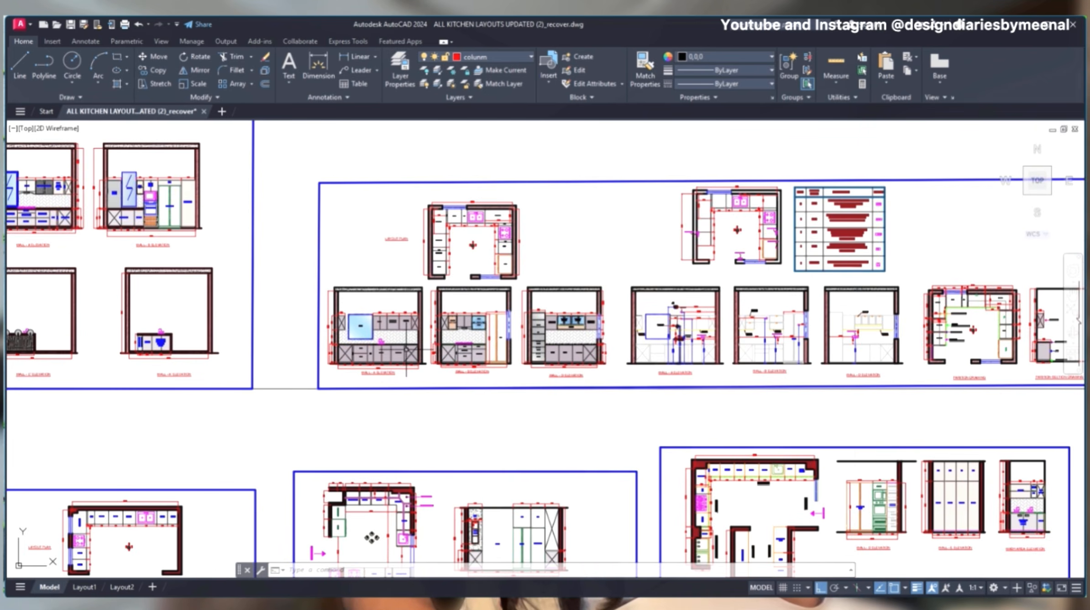
pyautogui.scroll(8, 371, 350)
pyautogui.moveTo(340, 398); pyautogui.dragTo(140, 372, button='middle')
pyautogui.moveTo(770, 371); pyautogui.dragTo(424, 380, button='middle')
pyautogui.scroll(-6, 429, 377)
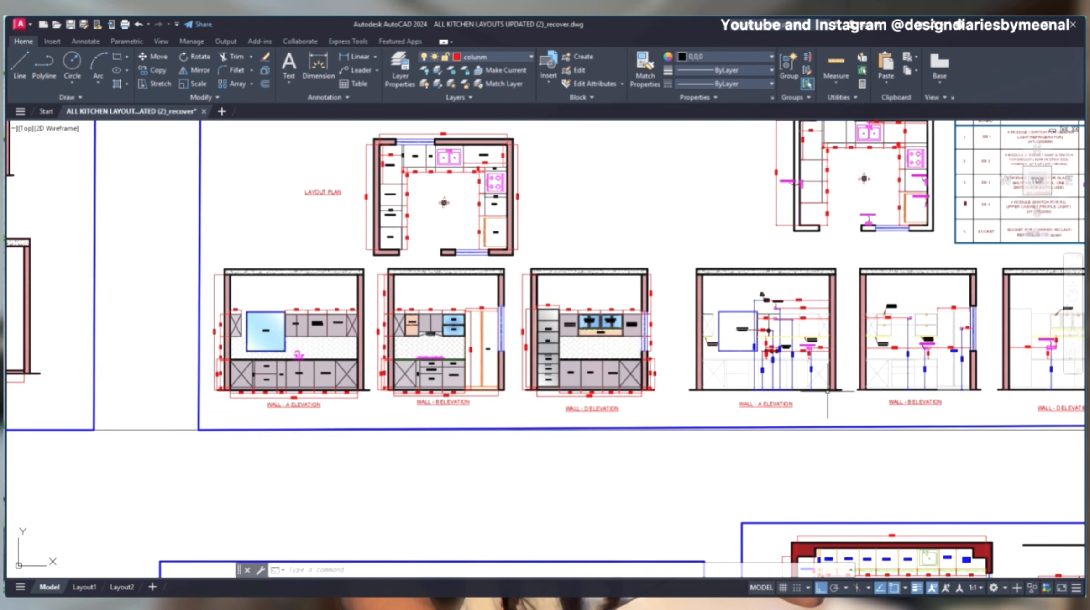
pyautogui.moveTo(827, 390); pyautogui.dragTo(808, 400, button='middle')
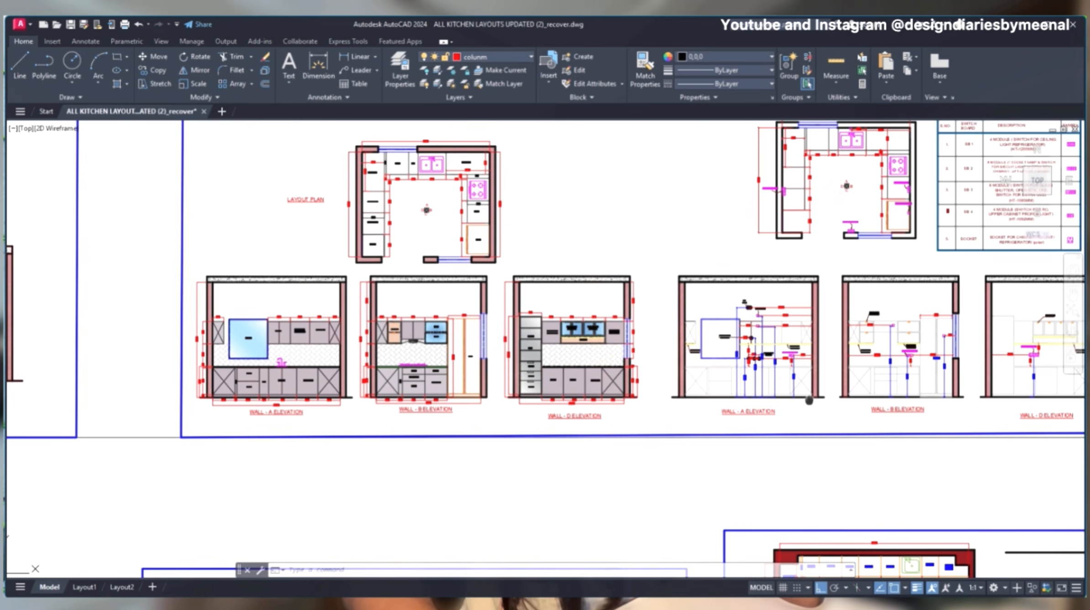
# - Add a linear dimension below the Wall D elevation spanning the blind corner unit and the crossed corner section
pyautogui.scroll(8, 610, 396)
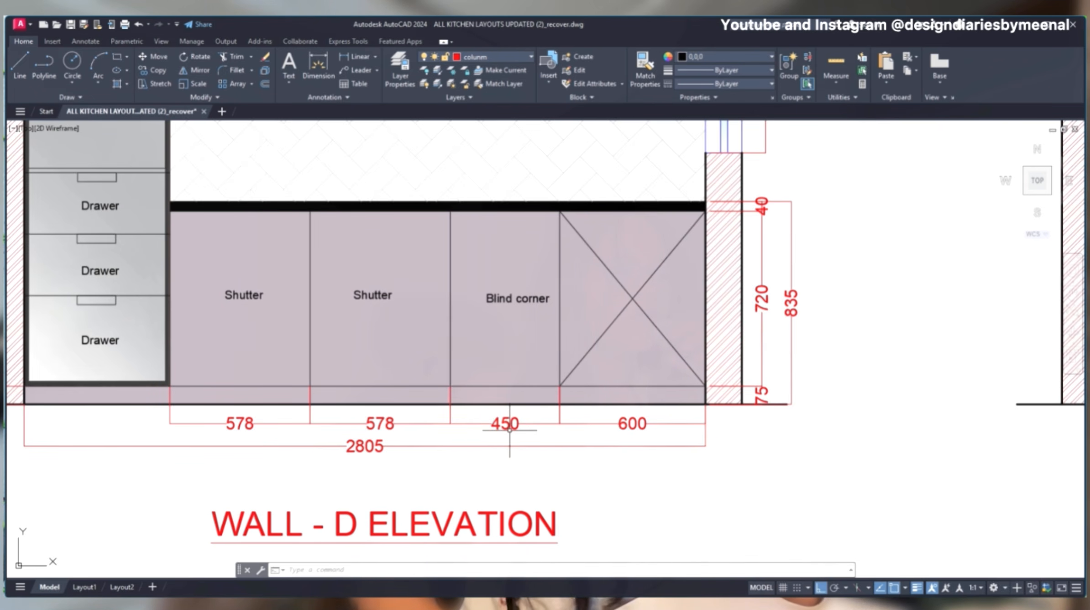
pyautogui.write('dli')
pyautogui.press('Return')
pyautogui.click(450, 404)
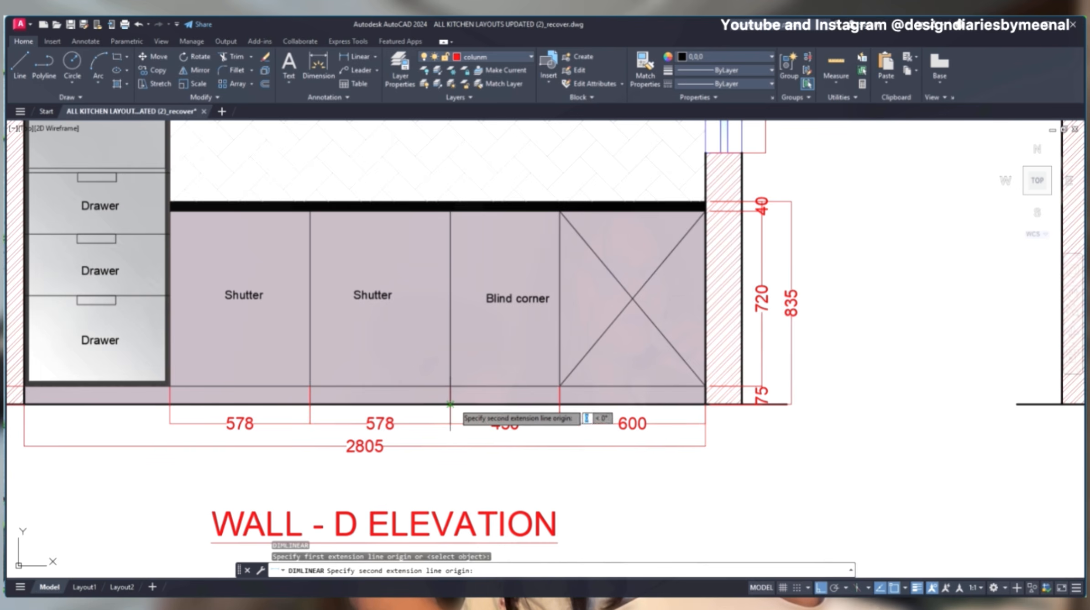
pyautogui.click(704, 404)
pyautogui.click(694, 470)
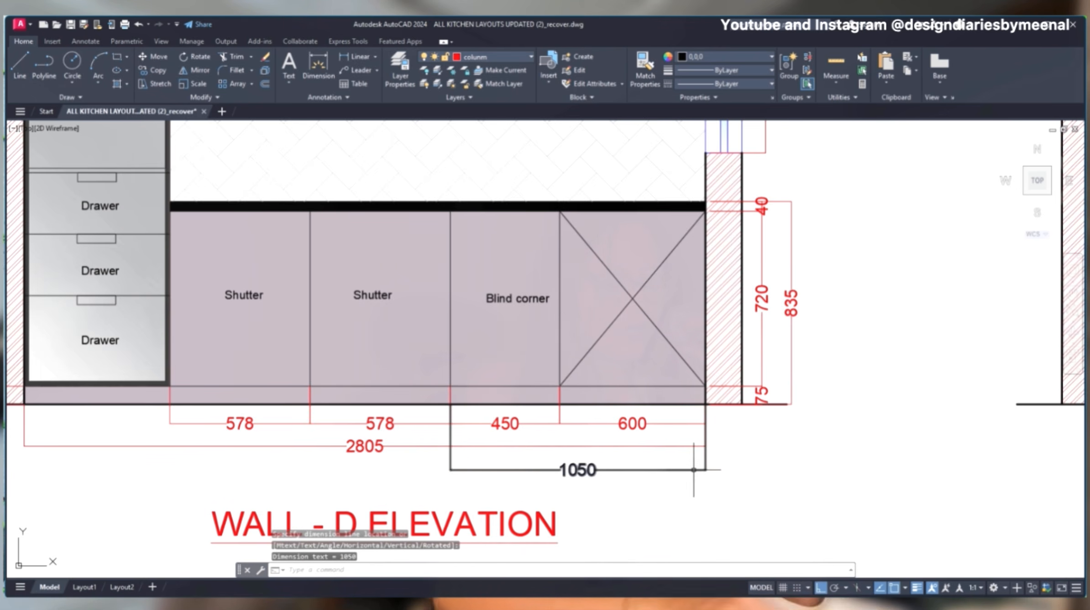
pyautogui.press('Escape')
pyautogui.write('MA')
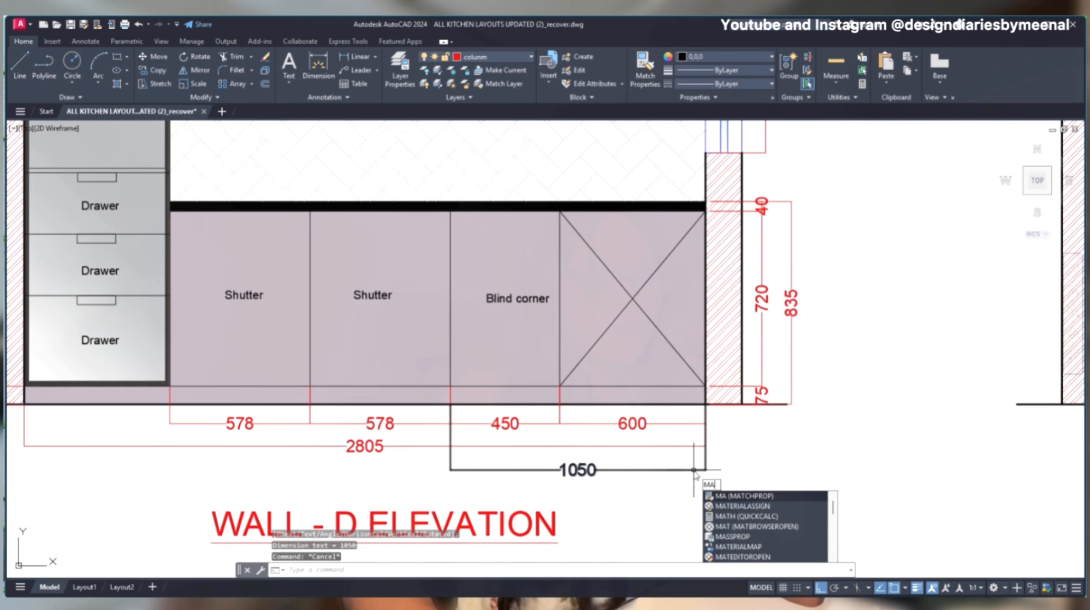
pyautogui.click(680, 494)
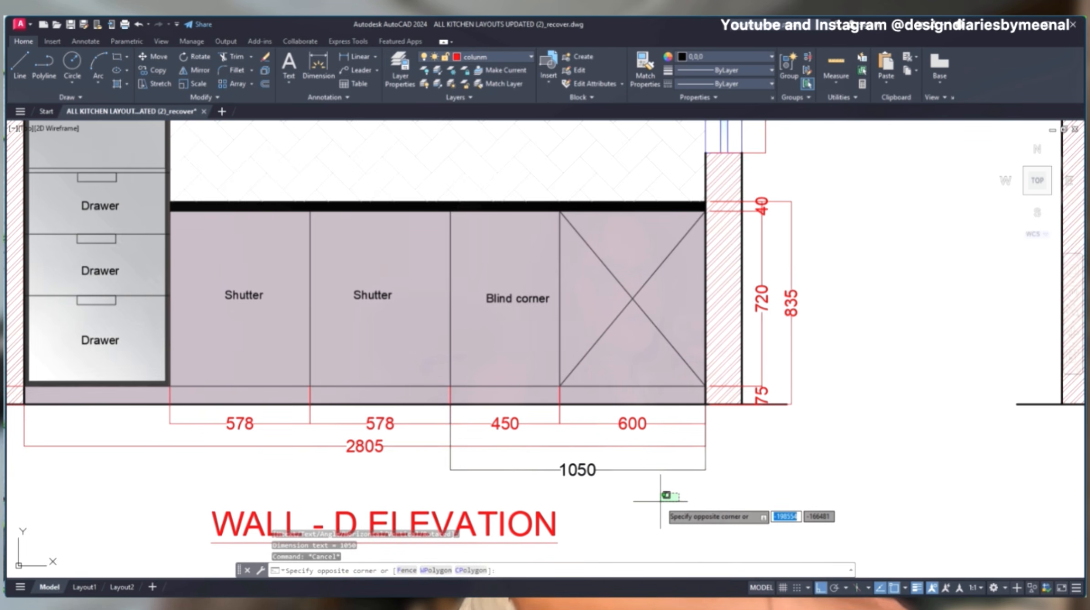
pyautogui.press('Escape')
pyautogui.press('Escape')
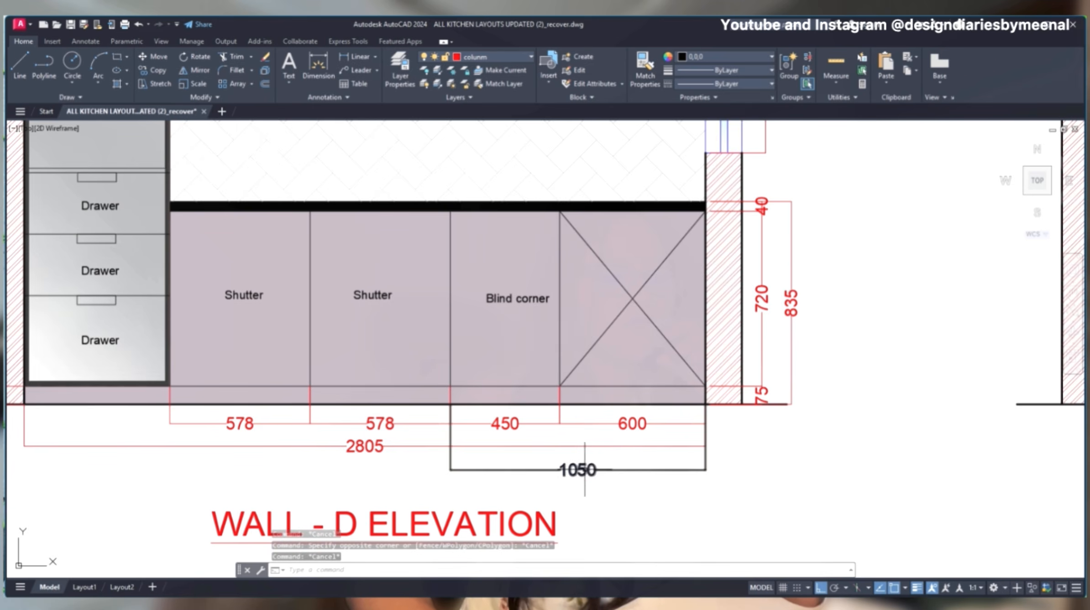
# - Match the properties of the combined blind corner dimension in the Wall D elevation to the overall 2805 dimension
pyautogui.write('M')
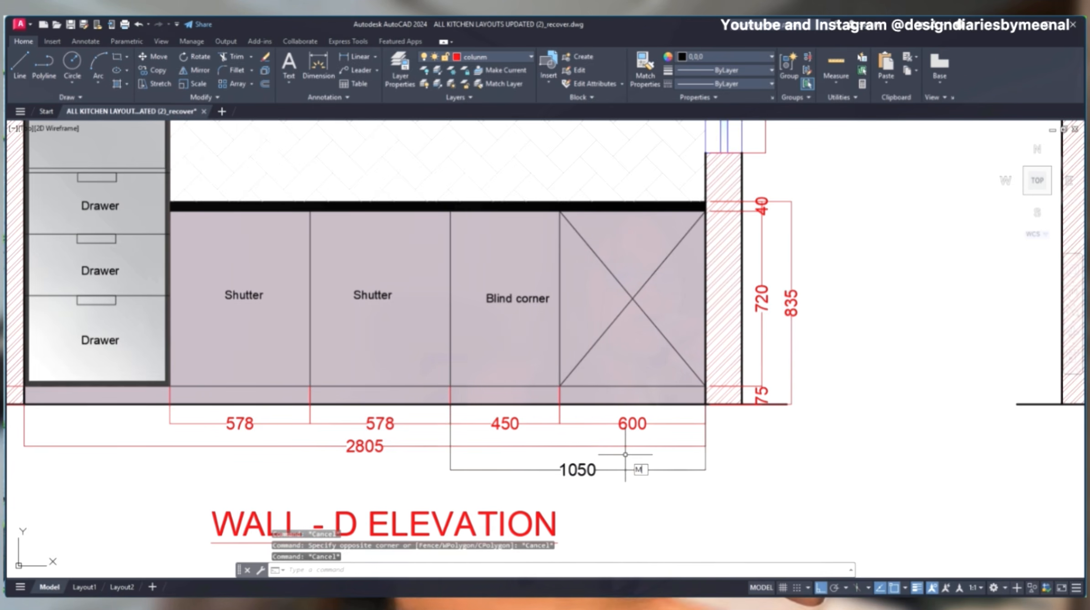
pyautogui.write('a')
pyautogui.press('Return')
pyautogui.click(620, 446)
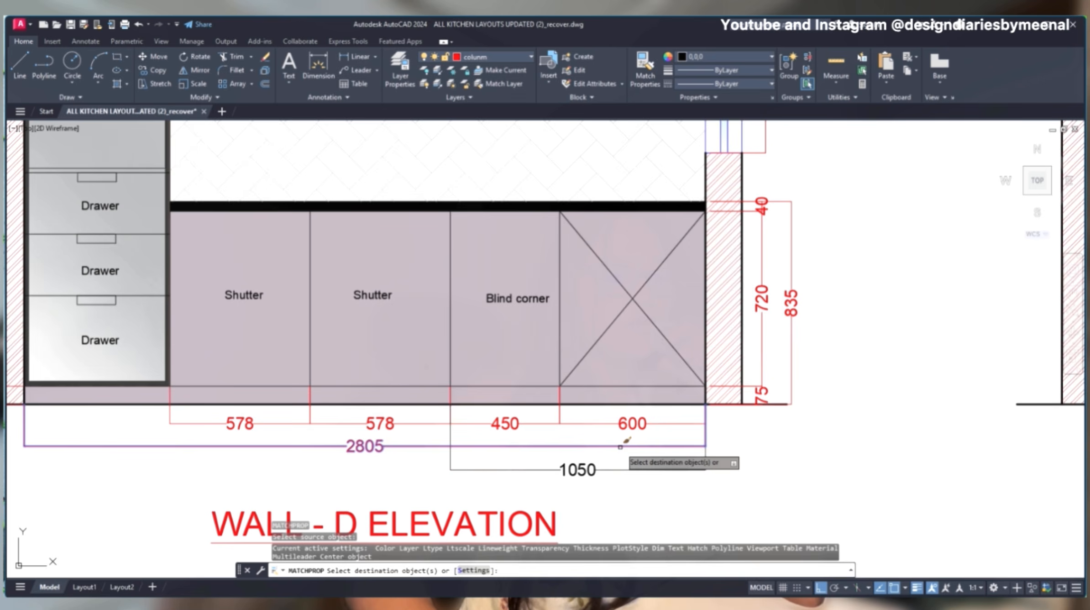
pyautogui.click(621, 470)
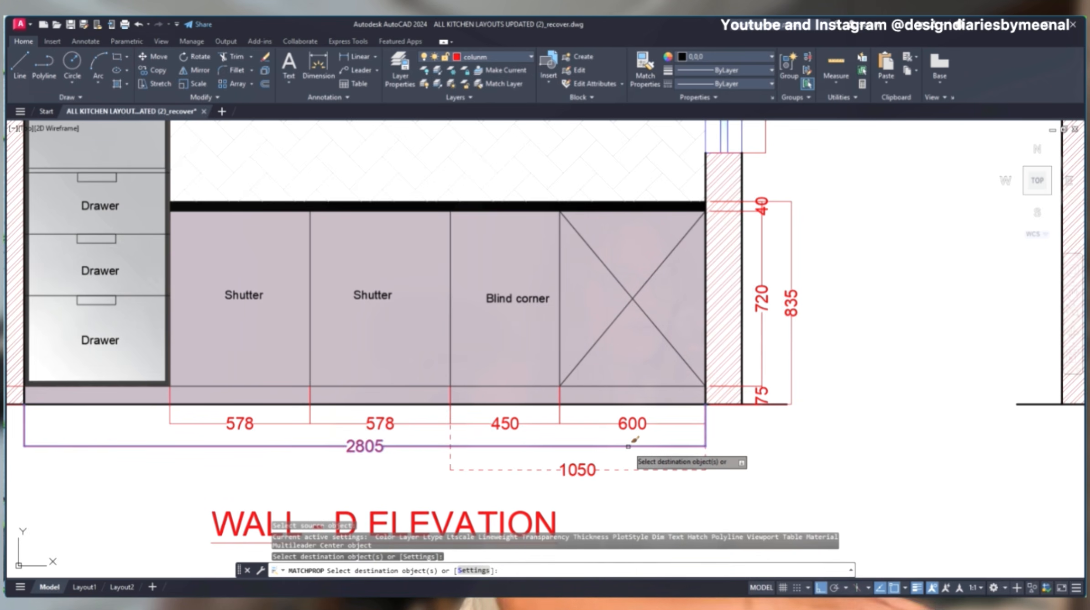
pyautogui.press('Escape')
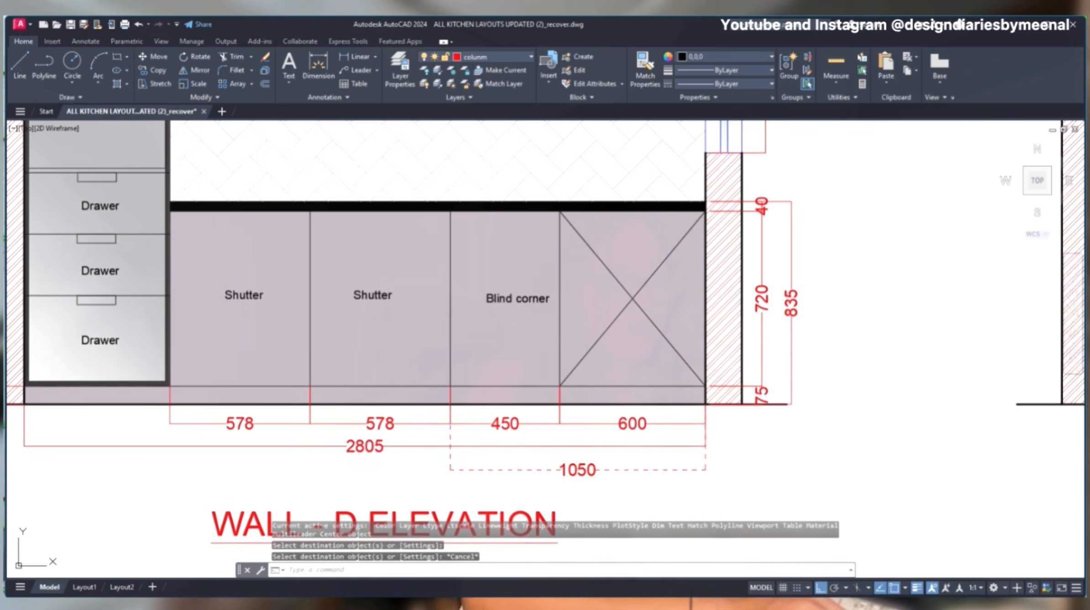
# - Save the drawing and regenerate the model
pyautogui.hotkey('ctrl', 's')
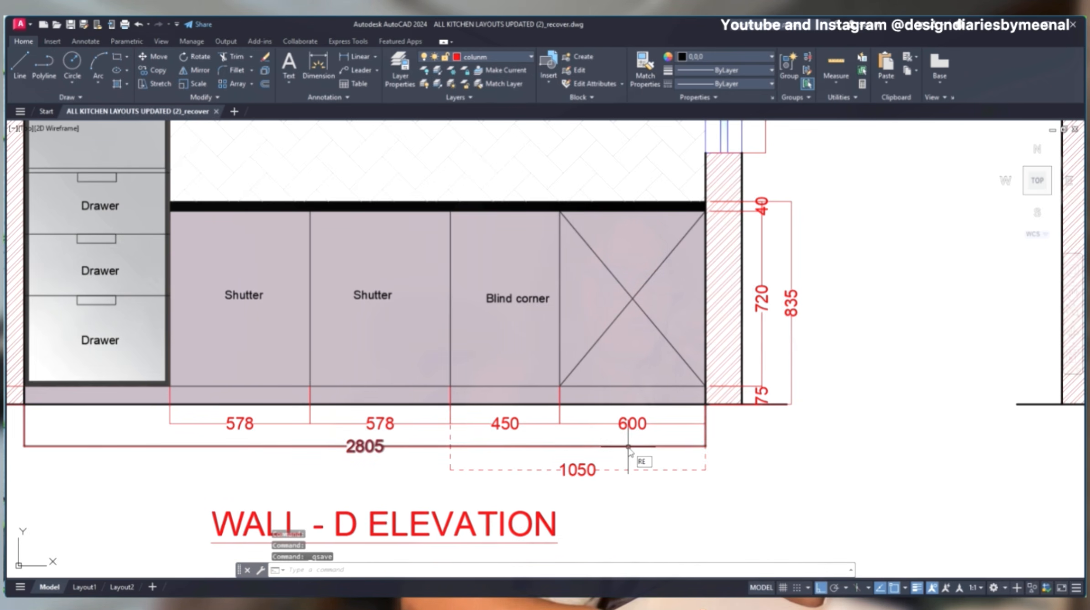
pyautogui.press('Return')
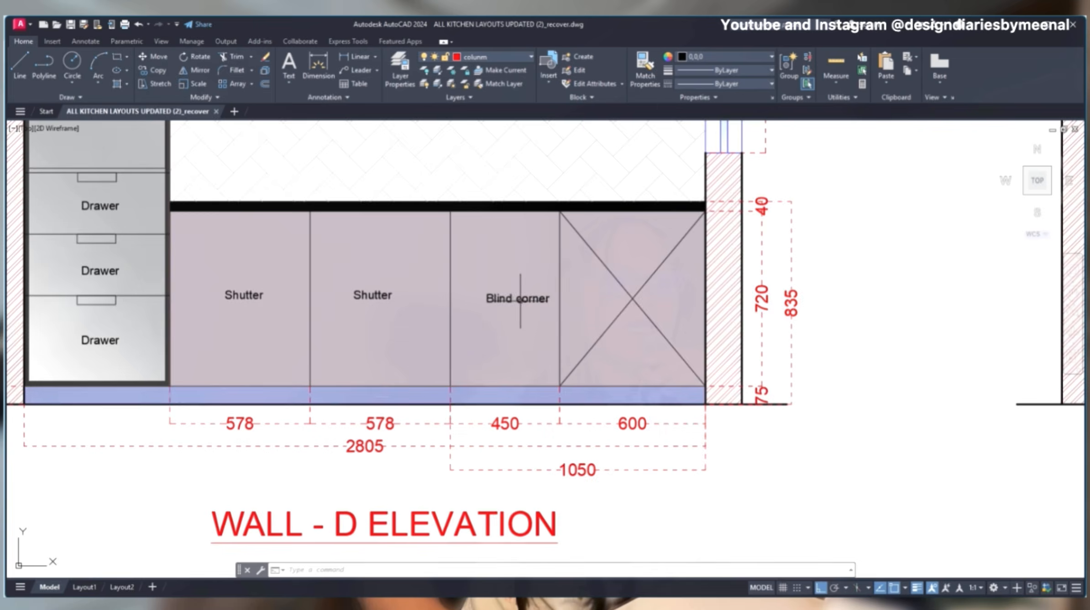
# - Examine the U-shaped layout plan from the blind corner along the single shutters to the tall unit
pyautogui.scroll(-2, 529, 325)
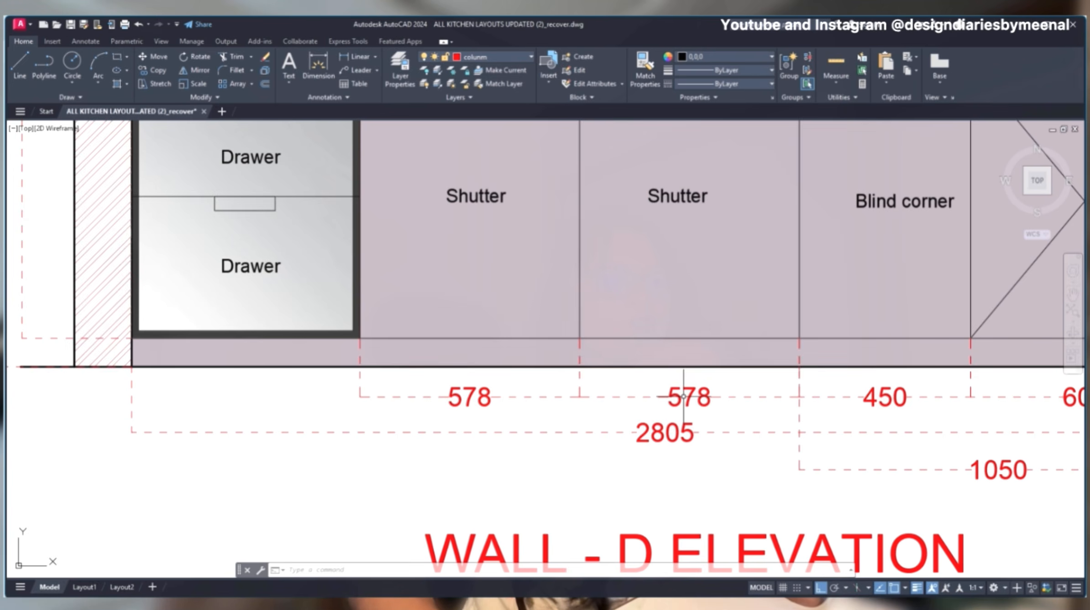
pyautogui.scroll(-8, 683, 396)
pyautogui.scroll(5, 732, 318)
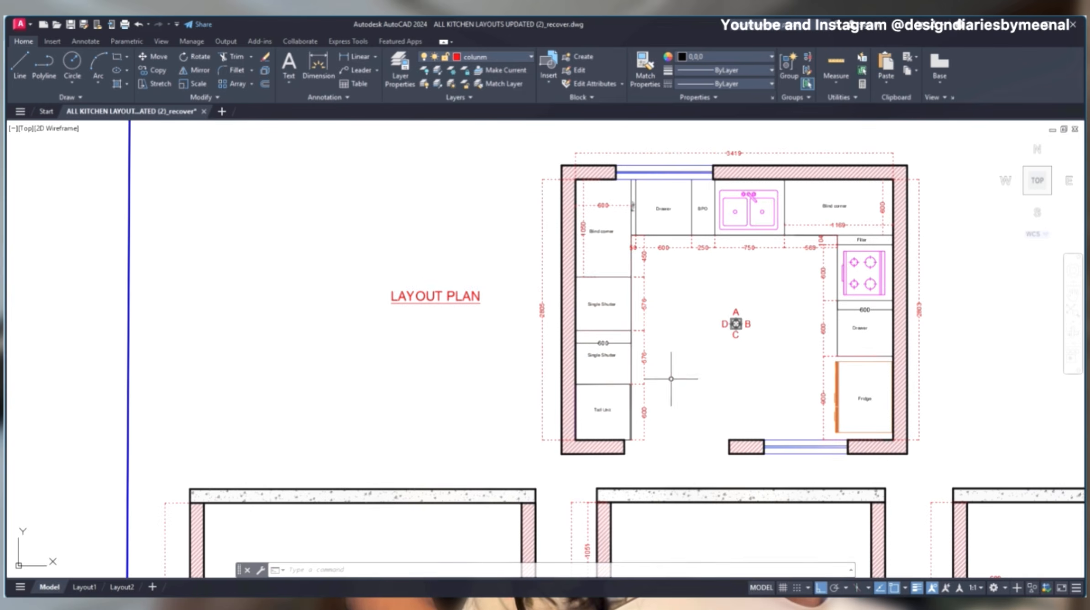
pyautogui.moveTo(598, 501); pyautogui.dragTo(559, 381, button='middle')
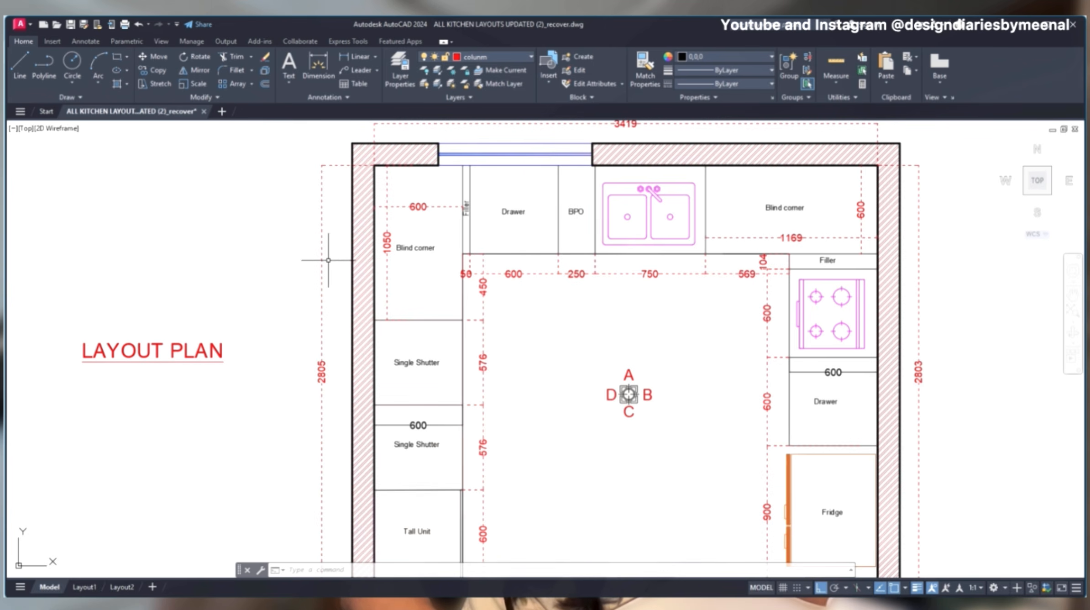
pyautogui.moveTo(336, 347); pyautogui.dragTo(268, 440)
pyautogui.press('Escape')
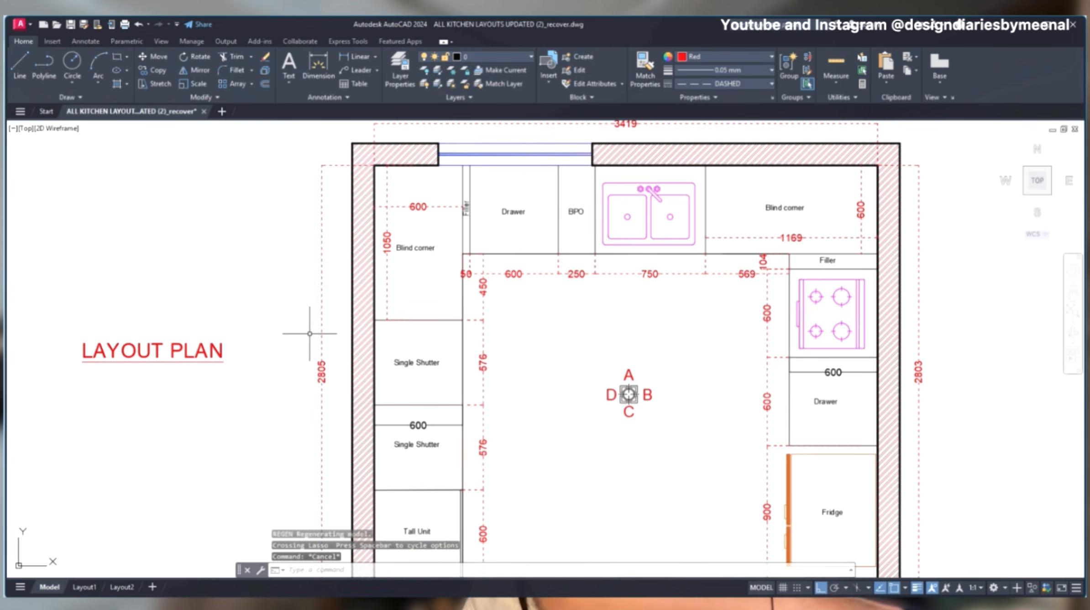
pyautogui.moveTo(543, 439); pyautogui.dragTo(538, 376, button='middle')
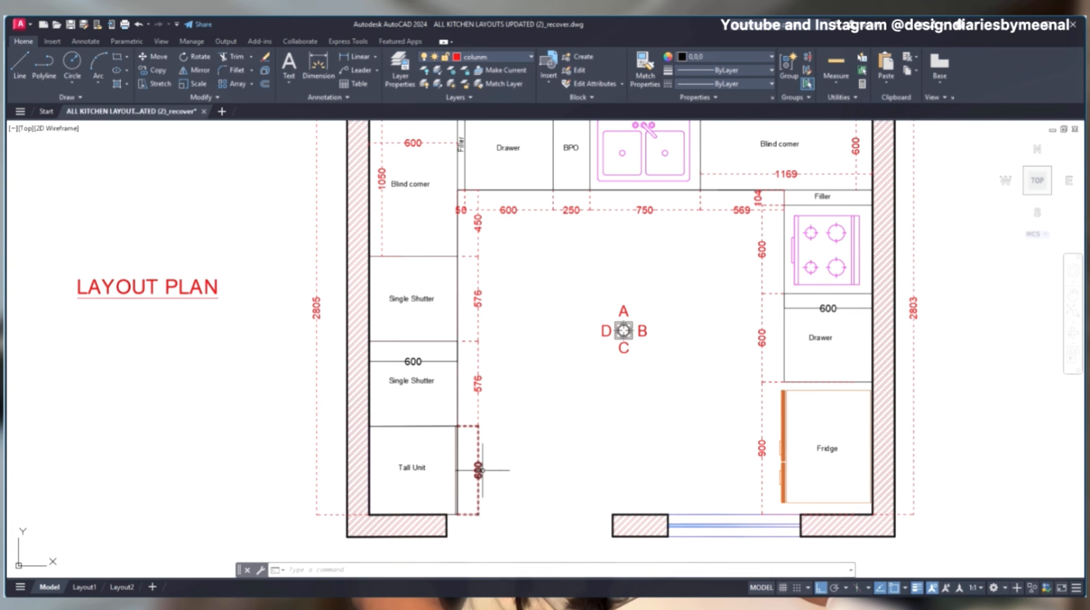
# - Add a linear dimension spanning both single shutter units along Wall D in the layout plan
pyautogui.moveTo(482, 469)
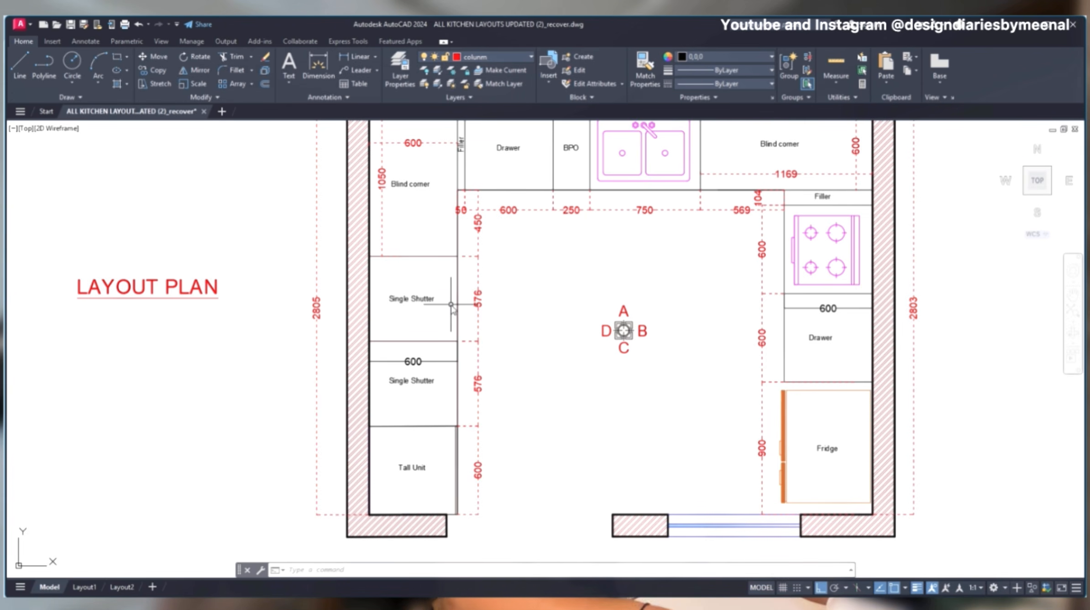
pyautogui.write('dli')
pyautogui.press('Return')
pyautogui.click(458, 256)
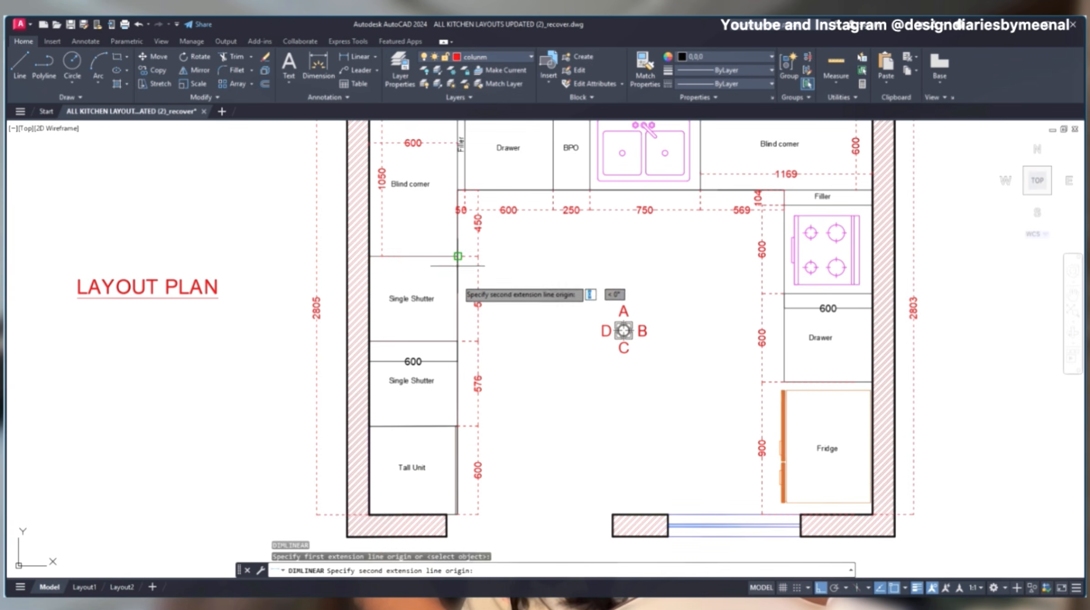
pyautogui.click(458, 425)
pyautogui.click(518, 400)
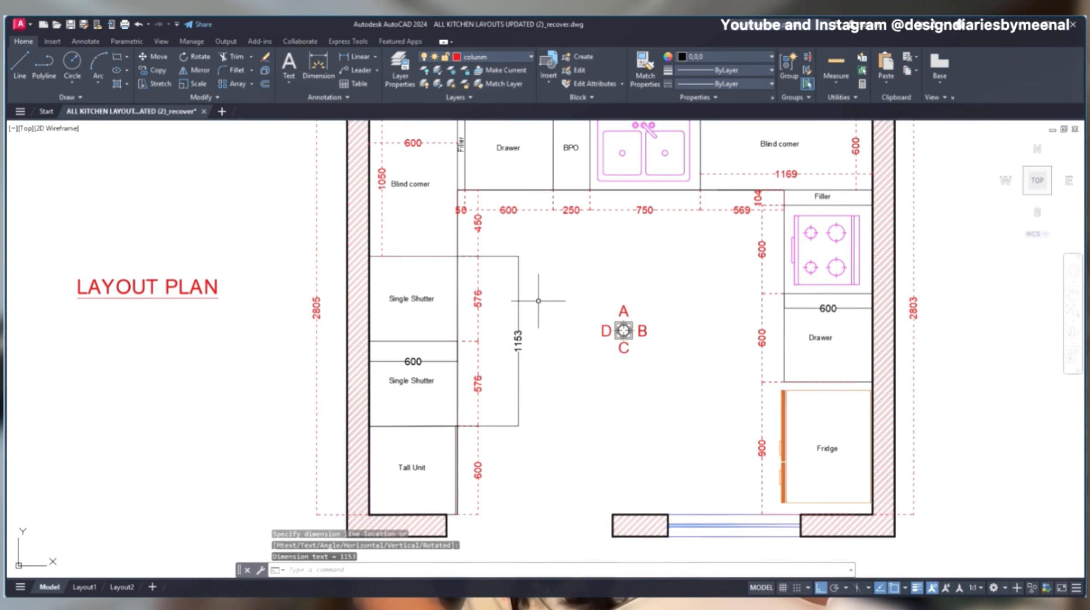
# - Delete the combined dimension beside the two single shutter units in the layout plan
pyautogui.moveTo(538, 318); pyautogui.dragTo(498, 378)
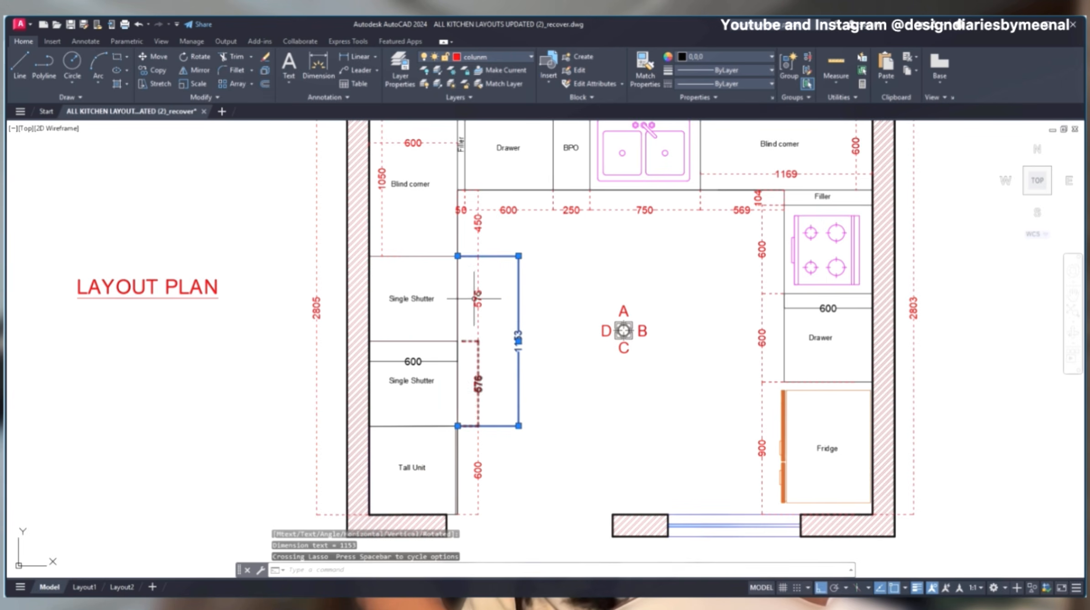
pyautogui.press('Escape')
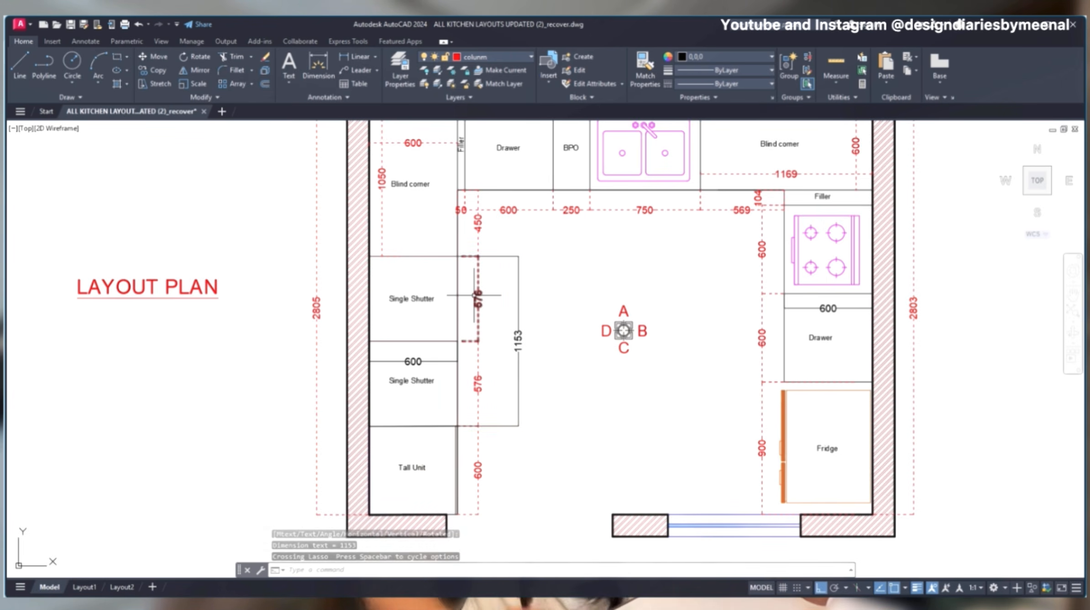
pyautogui.click(538, 317)
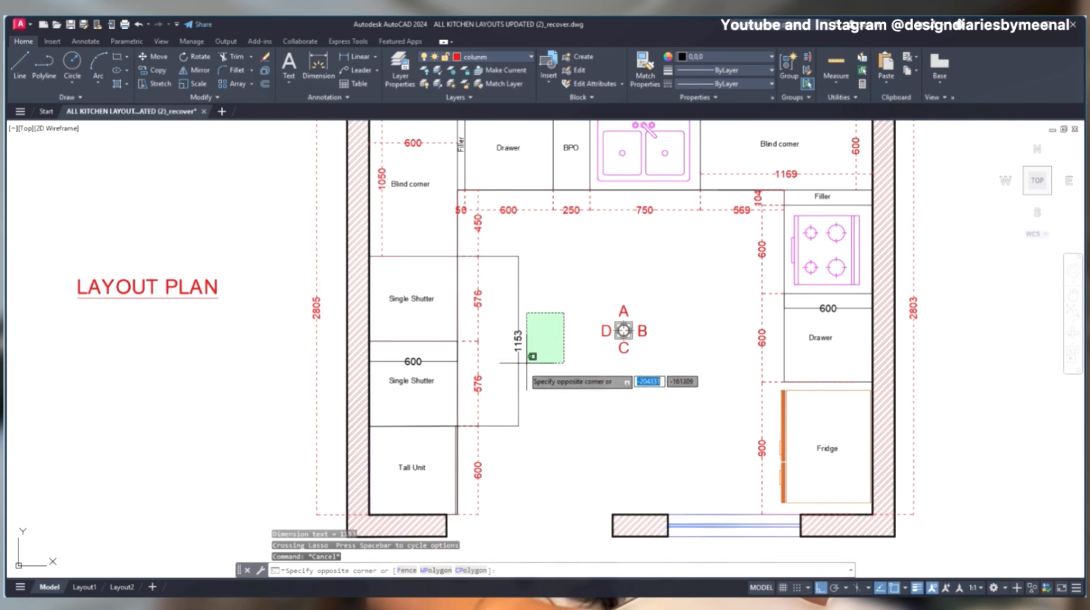
pyautogui.click(501, 372)
pyautogui.press('Delete')
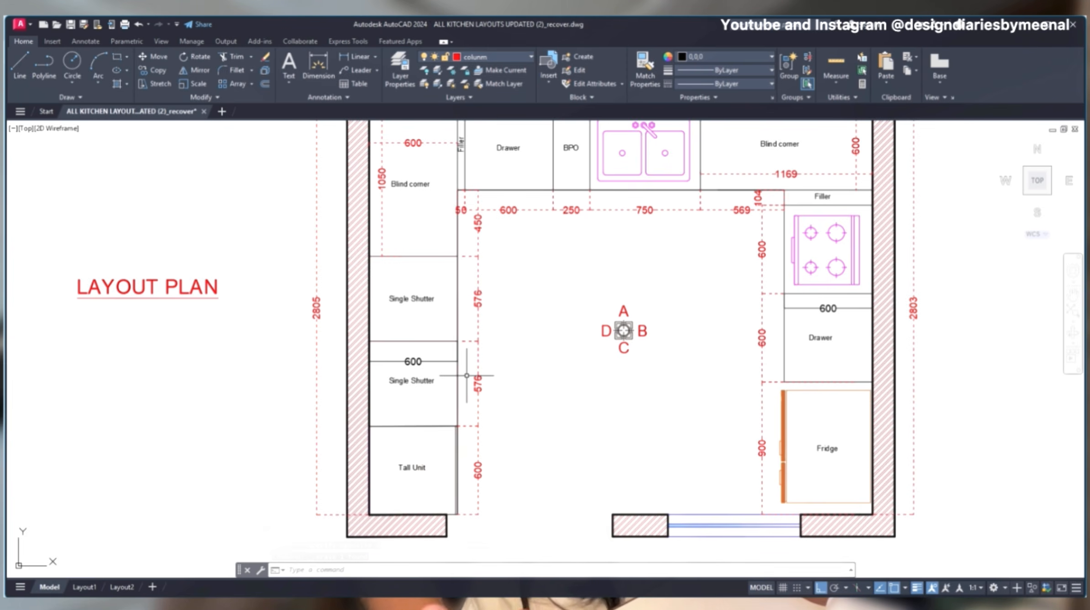
pyautogui.moveTo(491, 285); pyautogui.dragTo(487, 318, button='middle')
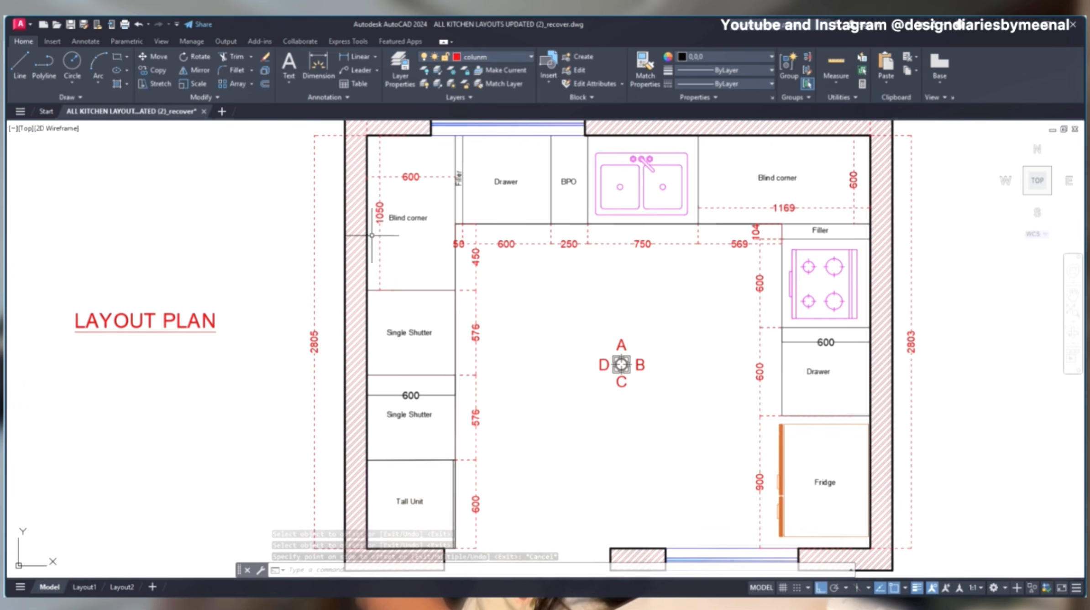
pyautogui.moveTo(392, 194)
pyautogui.mouseDown()
pyautogui.moveTo(358, 228)
pyautogui.moveTo(385, 269)
pyautogui.moveTo(332, 222)
pyautogui.moveTo(405, 252)
pyautogui.moveTo(351, 225)
pyautogui.moveTo(381, 224)
pyautogui.mouseUp()
pyautogui.moveTo(489, 268)
pyautogui.mouseDown()
pyautogui.moveTo(473, 242)
pyautogui.moveTo(470, 260)
pyautogui.moveTo(485, 268)
pyautogui.mouseUp()
pyautogui.press('Escape')
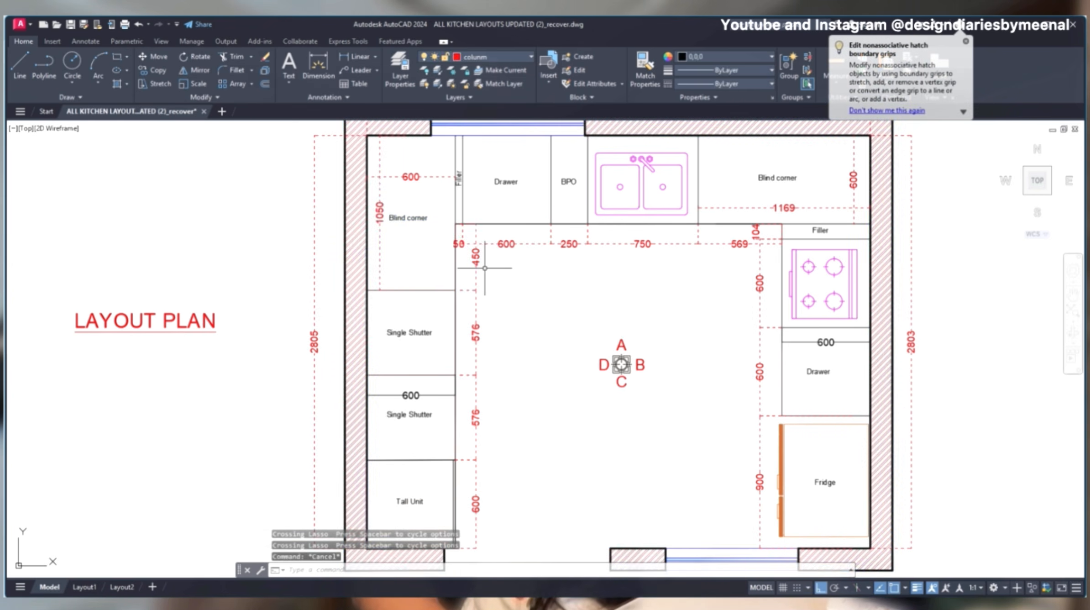
# - Offset the inner wall line beside the window by 600 into the blind corner unit between Walls A and D
pyautogui.click(418, 135)
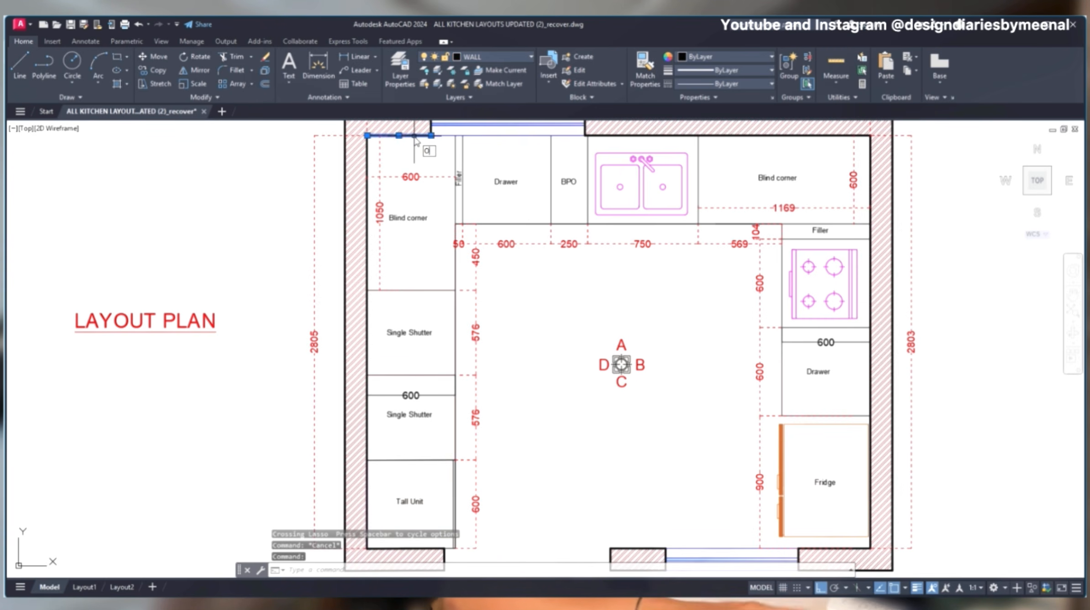
pyautogui.write('o')
pyautogui.press('Return')
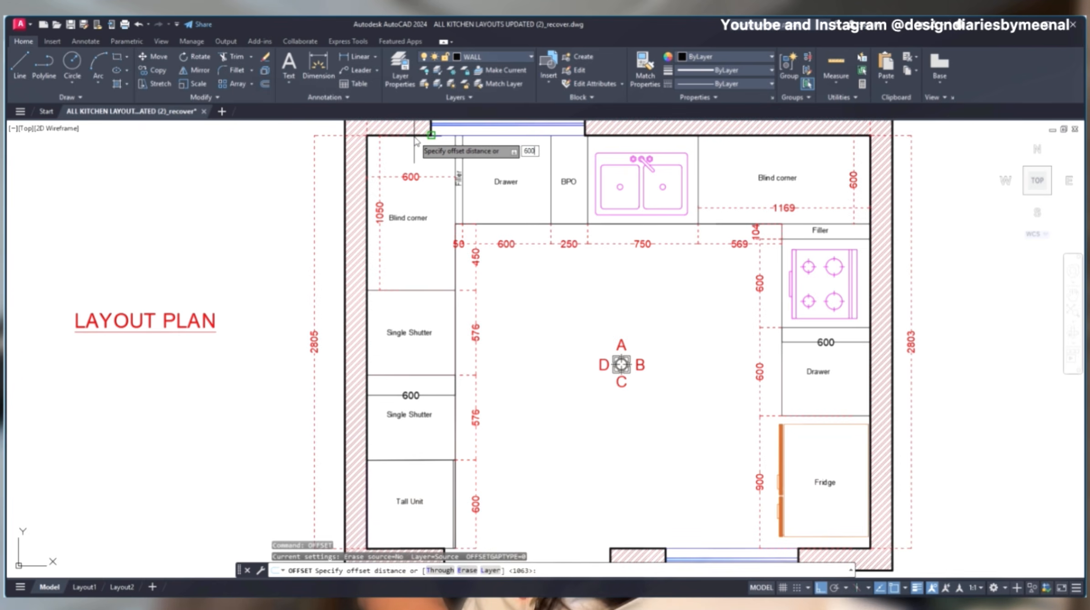
pyautogui.press('Return')
pyautogui.click(411, 232)
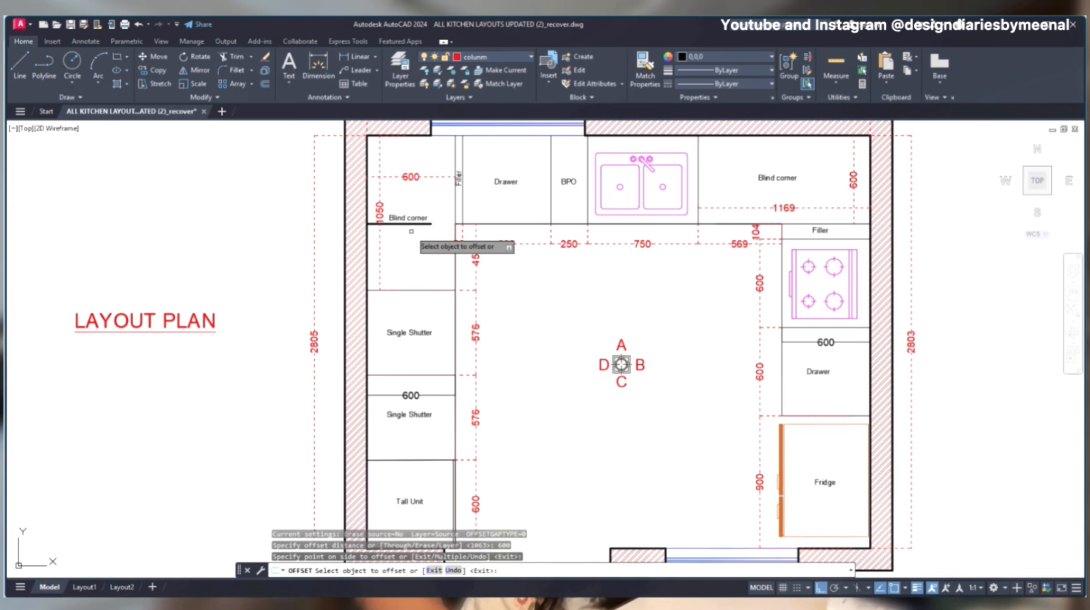
pyautogui.press('Escape')
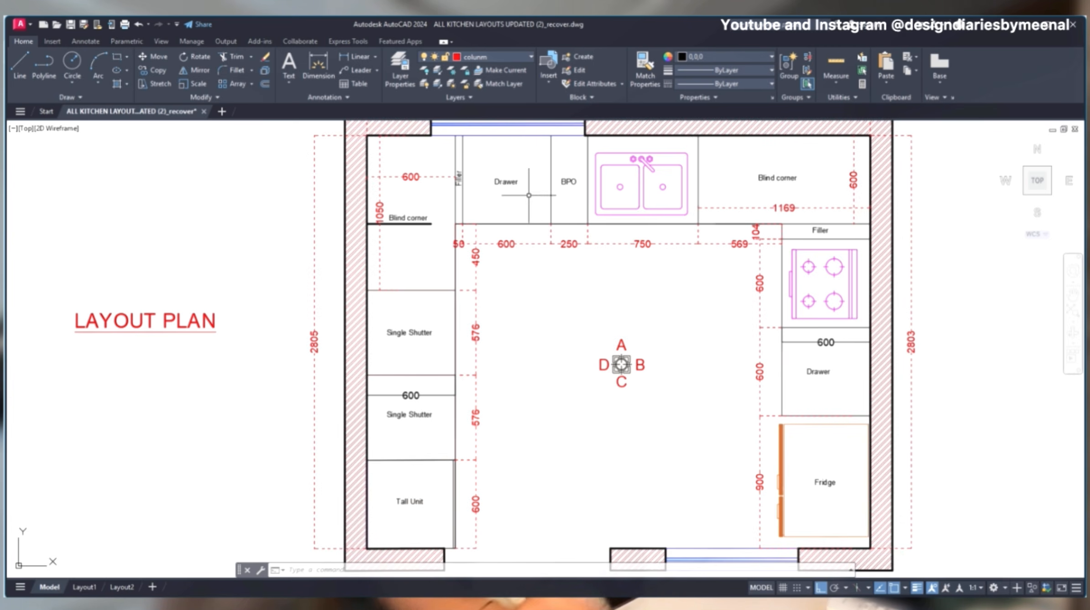
# - Add a linear dimension across the depth of the drawer unit on Wall A and delete it again
pyautogui.write('dli')
pyautogui.press('Return')
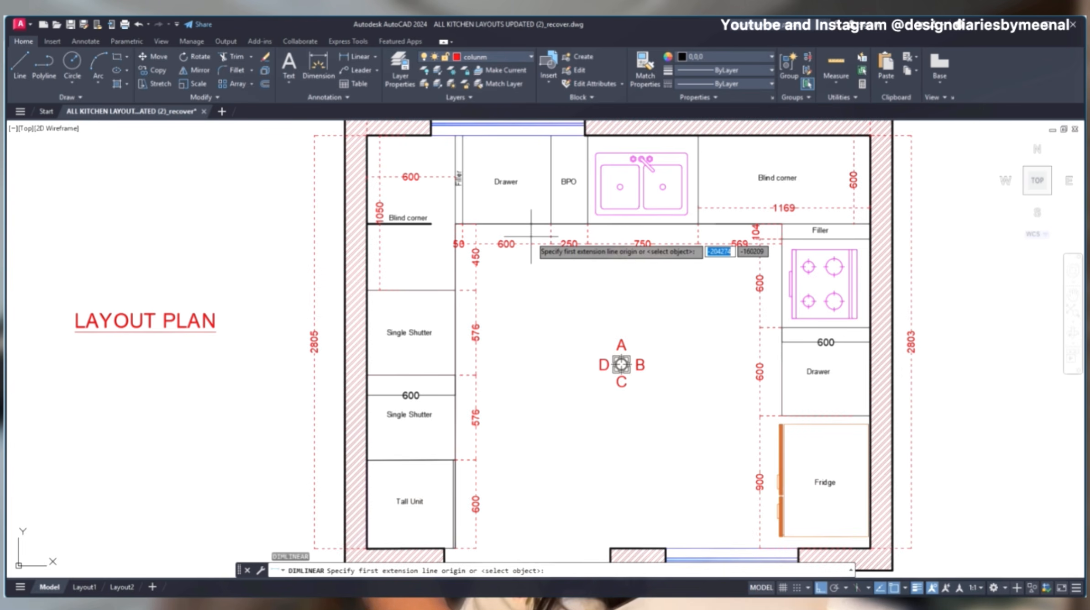
pyautogui.click(550, 135)
pyautogui.click(551, 224)
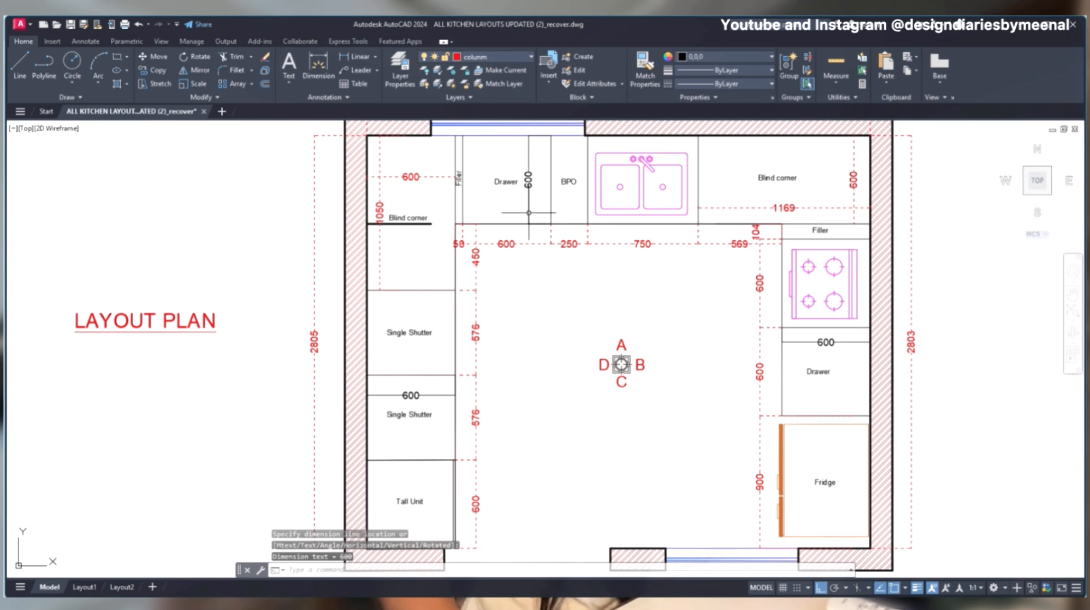
pyautogui.click(528, 204)
pyautogui.click(523, 210)
pyautogui.press('Delete')
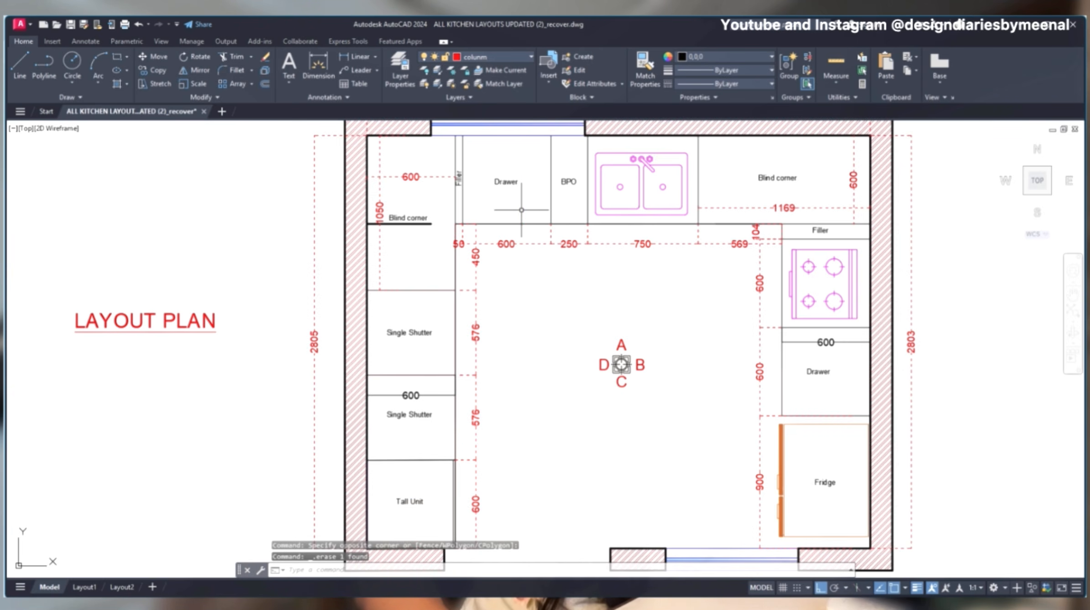
pyautogui.click(430, 223)
pyautogui.moveTo(431, 223)
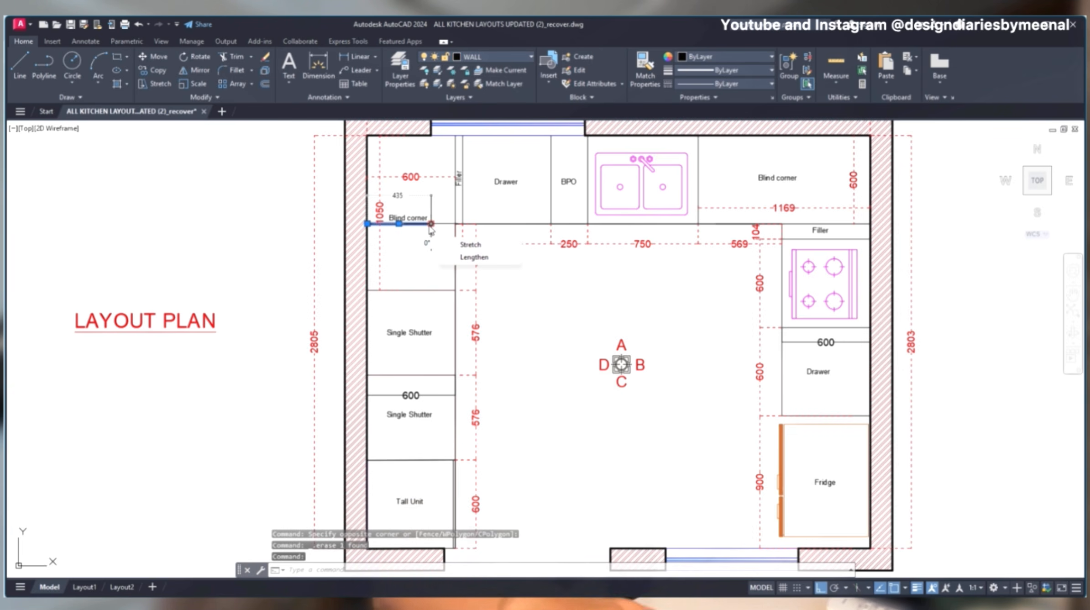
pyautogui.press('Escape')
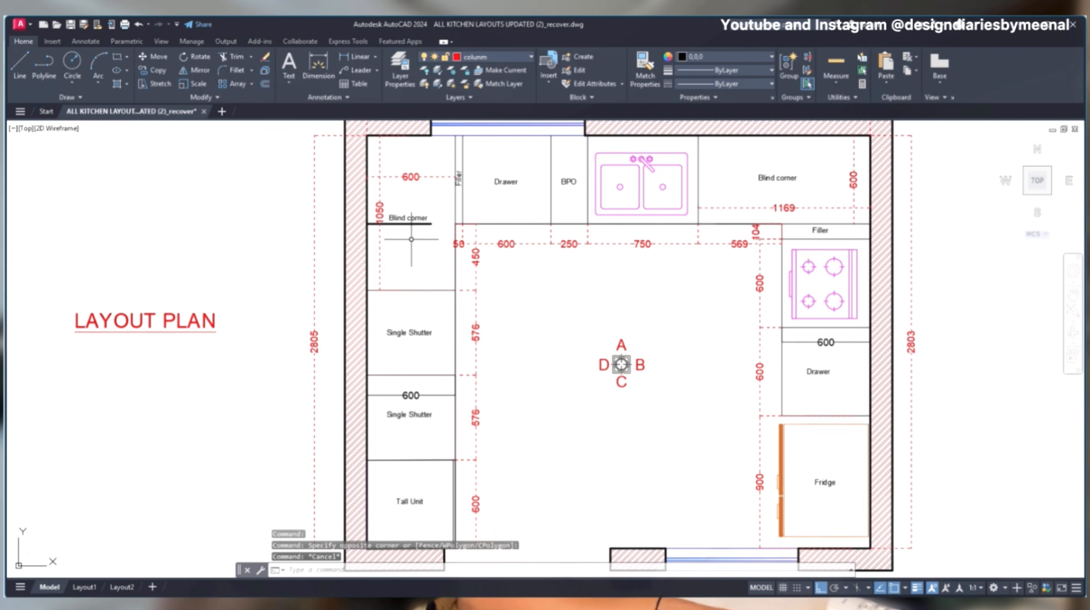
# - Offset the inner wall line of Wall A beside the window by 700 into the blind corner unit
pyautogui.write('o')
pyautogui.press('Return')
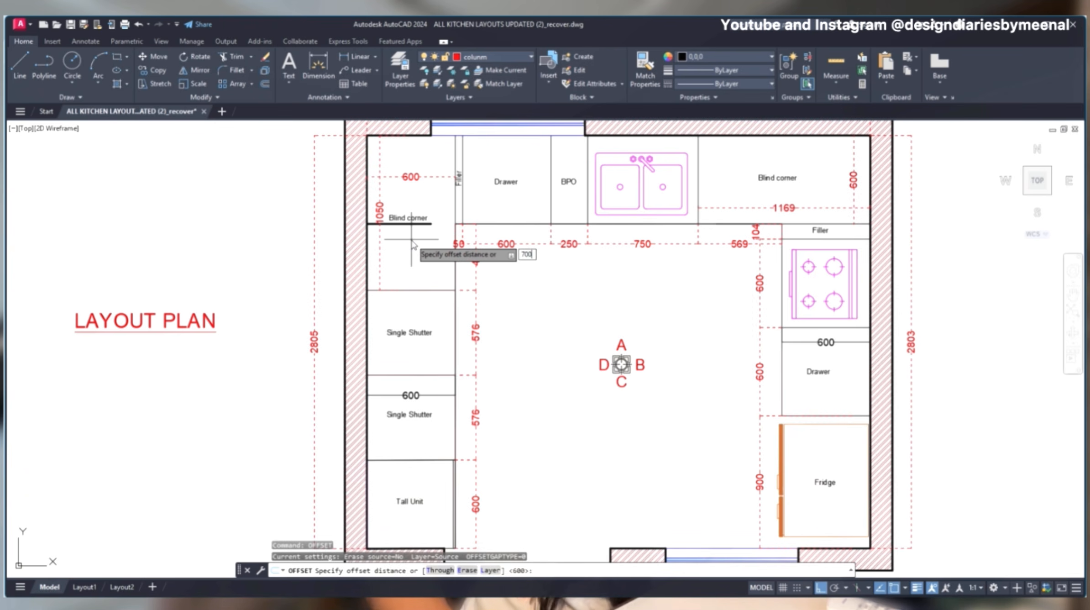
pyautogui.press('Return')
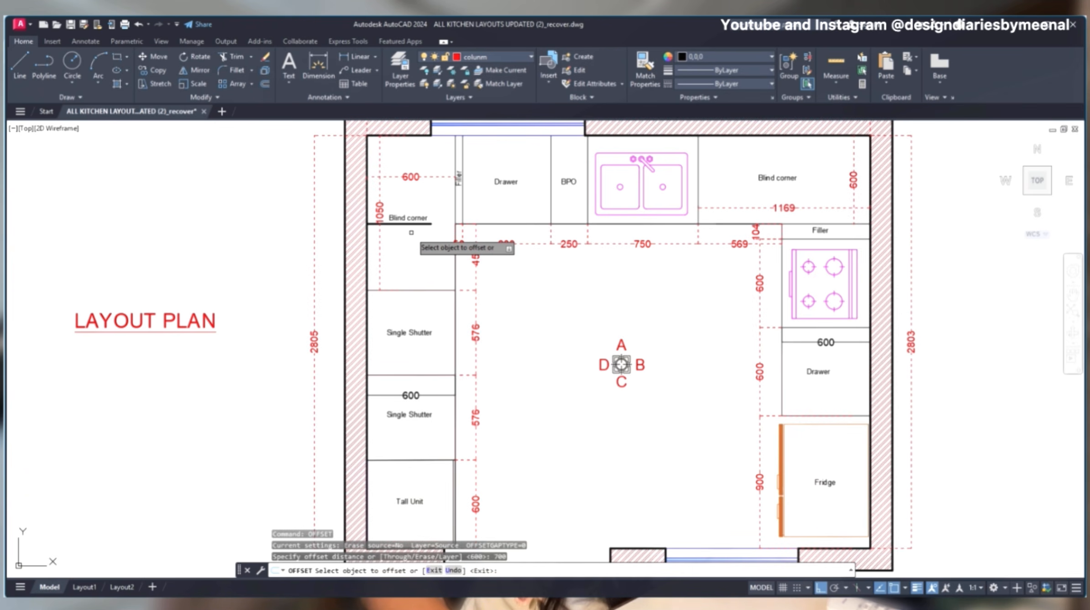
pyautogui.click(418, 135)
pyautogui.click(422, 281)
pyautogui.press('Escape')
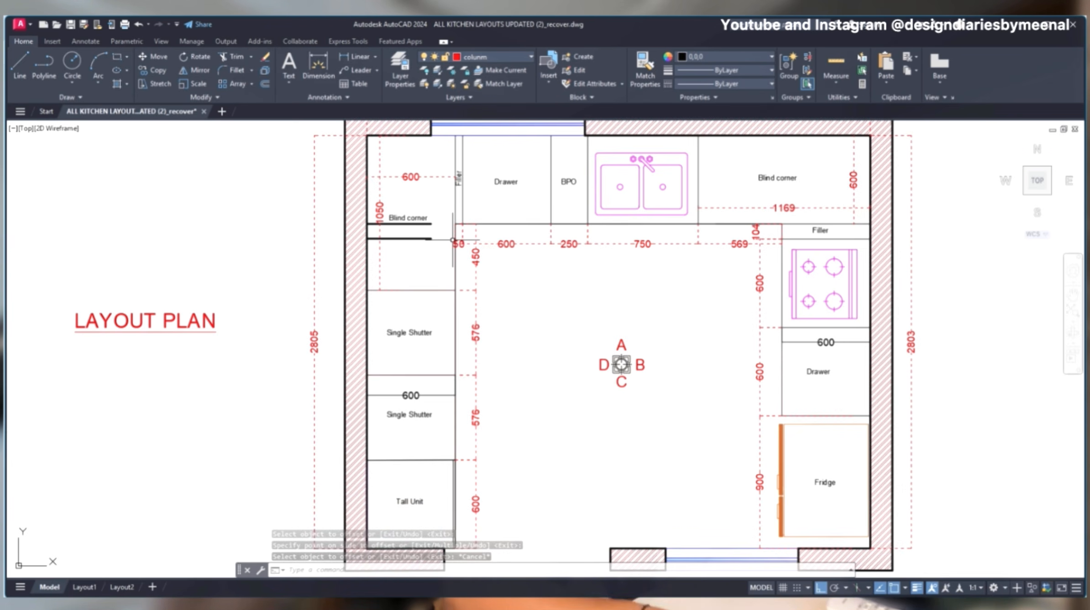
# - Try a linear dimension between the two offset lines at the front edge of the blind corner unit
pyautogui.write('dli')
pyautogui.press('Return')
pyautogui.click(455, 240)
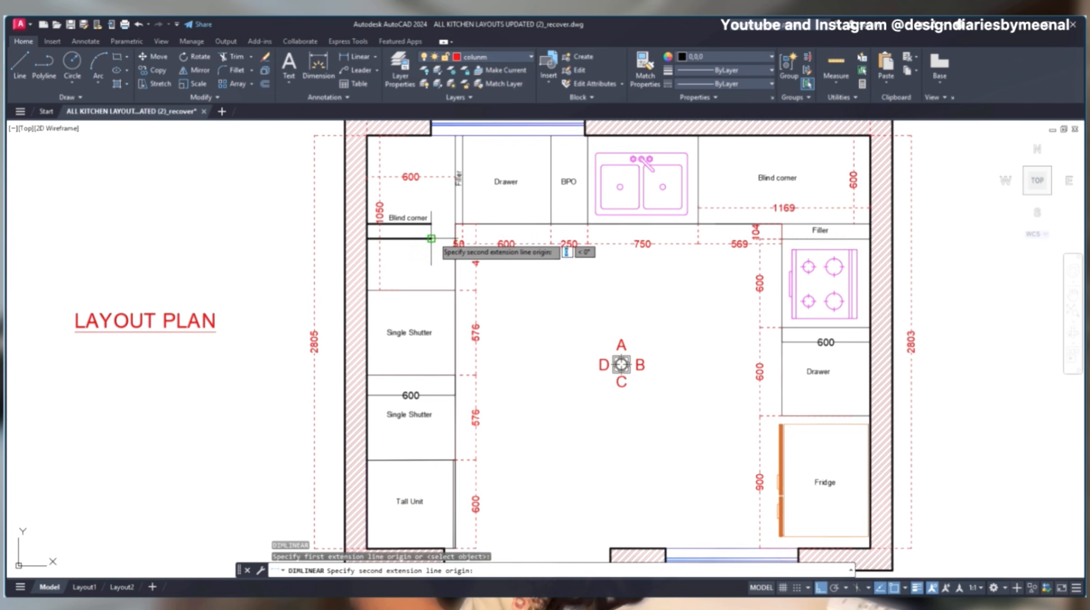
pyautogui.click(455, 224)
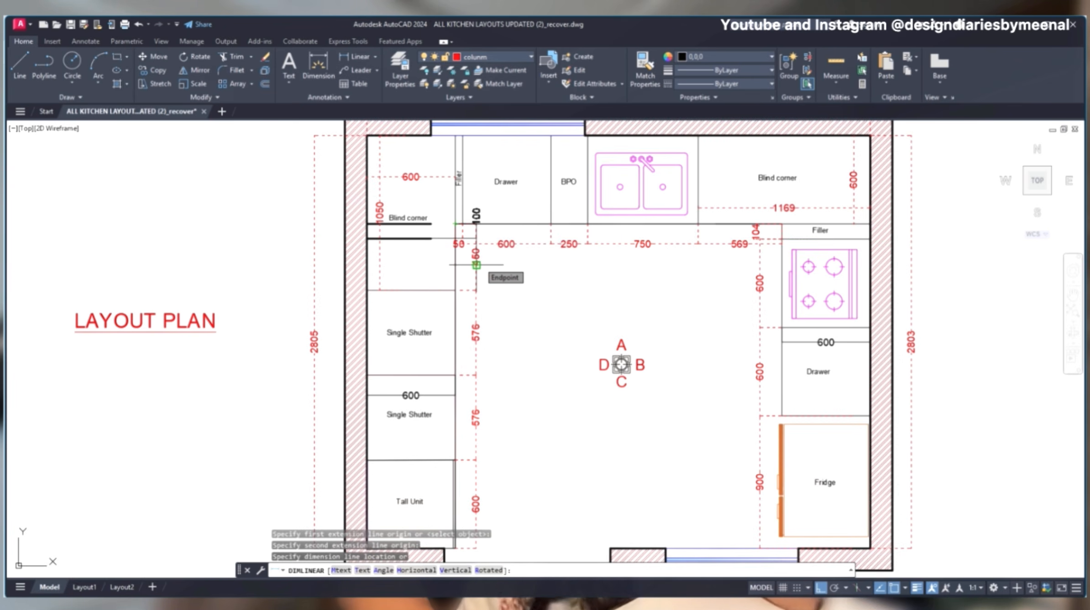
pyautogui.press('Escape')
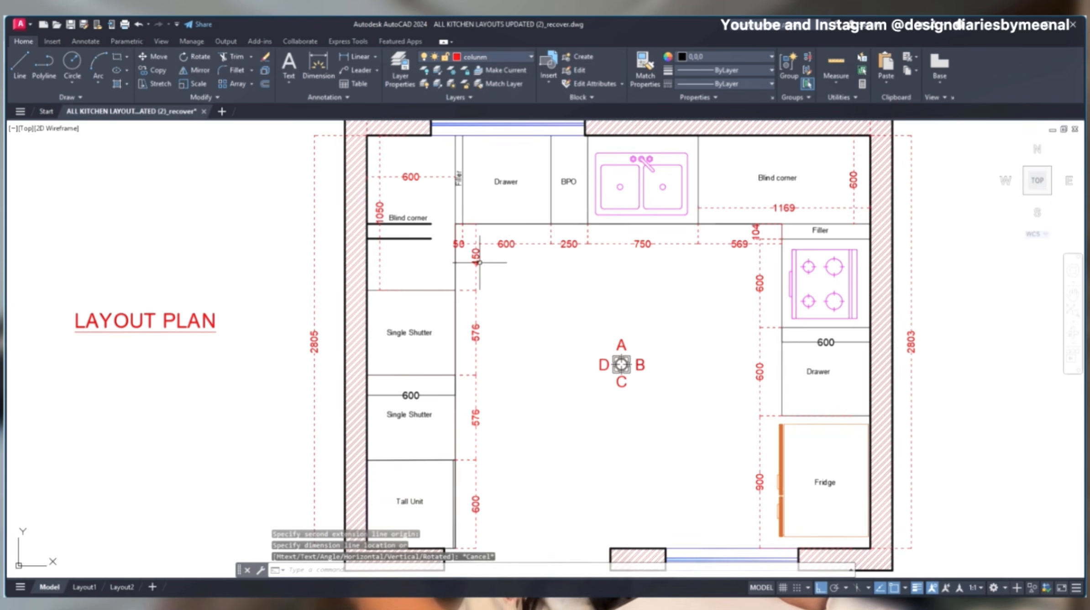
# - Delete the two offset lines together with the Blind corner label in the unit between Walls A and D
pyautogui.click(440, 204)
pyautogui.click(367, 273)
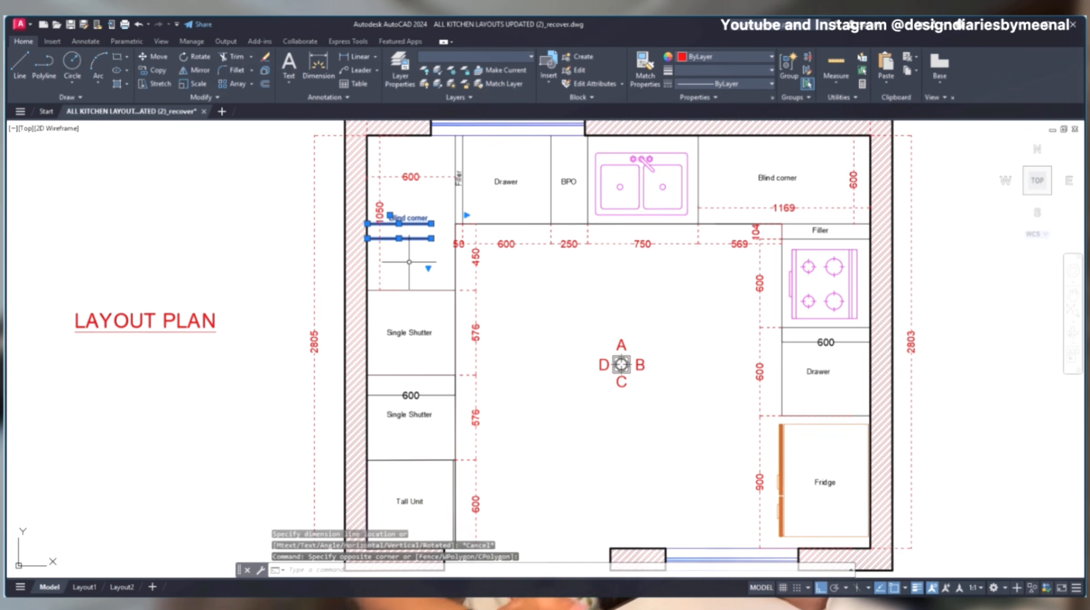
pyautogui.press('Delete')
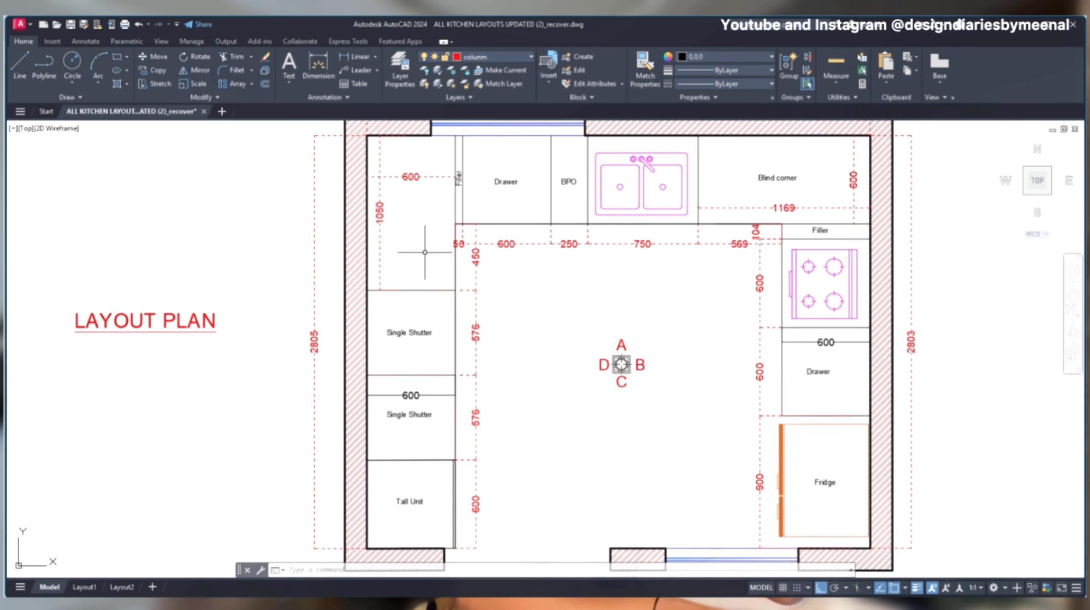
# - Offset the inner wall line of Wall A beside the window by 1100 into the first single shutter unit
pyautogui.write('o')
pyautogui.press('Return')
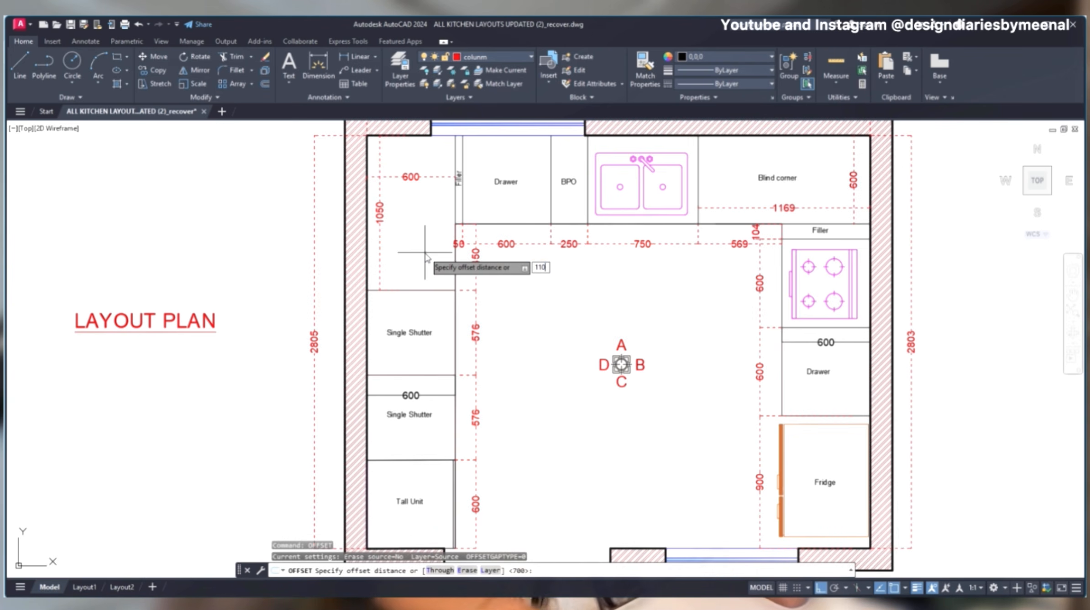
pyautogui.press('Return')
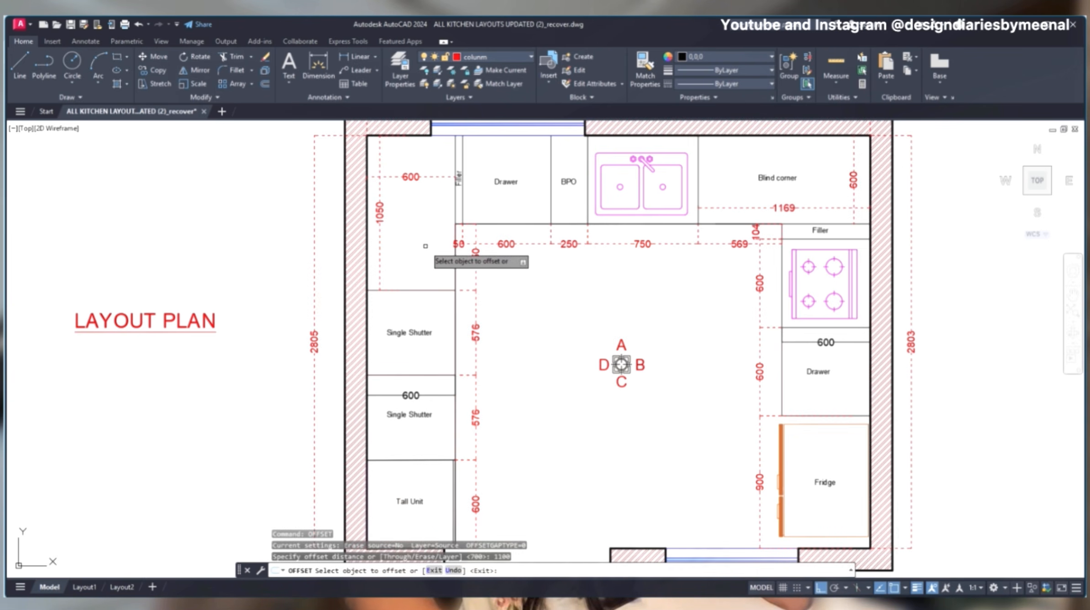
pyautogui.click(433, 135)
pyautogui.click(433, 314)
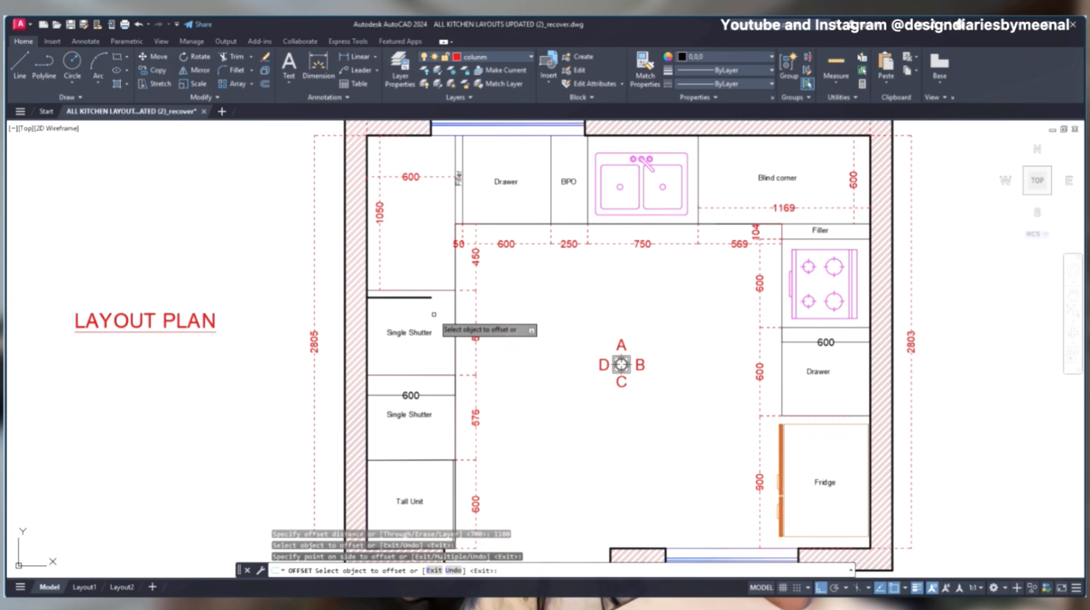
pyautogui.press('Escape')
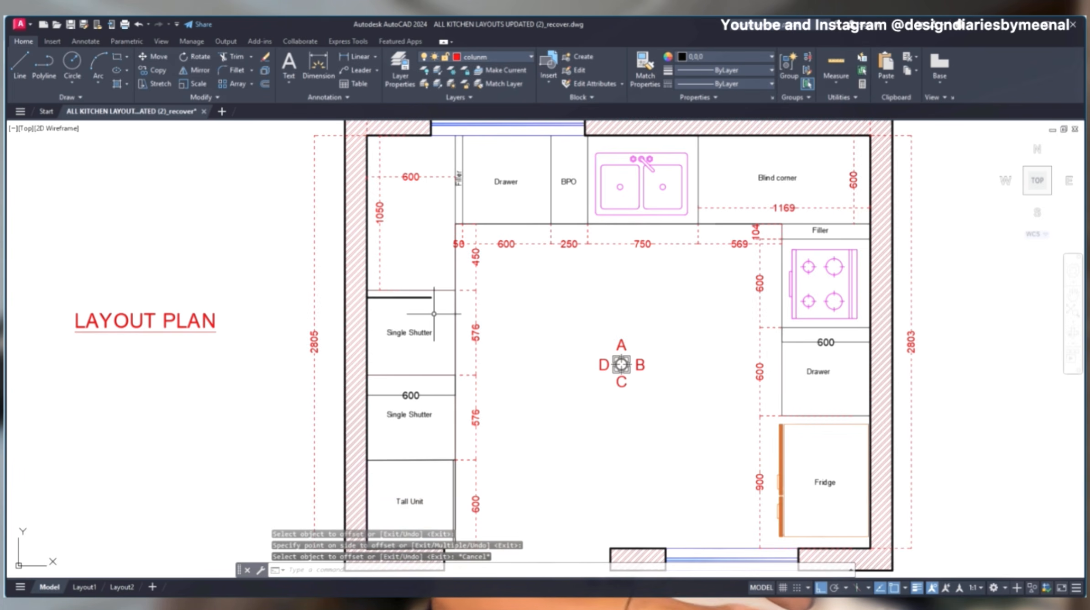
# - Dimension the distance from the 1100 offset line to the inner counter corner between Walls A and D
pyautogui.write('dli')
pyautogui.press('Return')
pyautogui.click(432, 298)
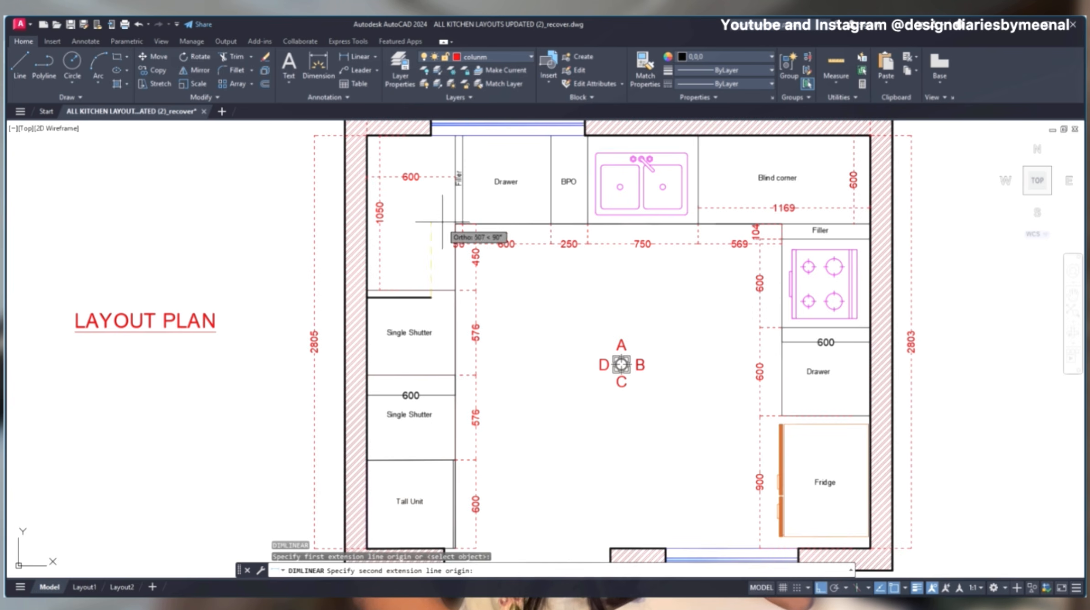
pyautogui.click(455, 223)
pyautogui.click(508, 278)
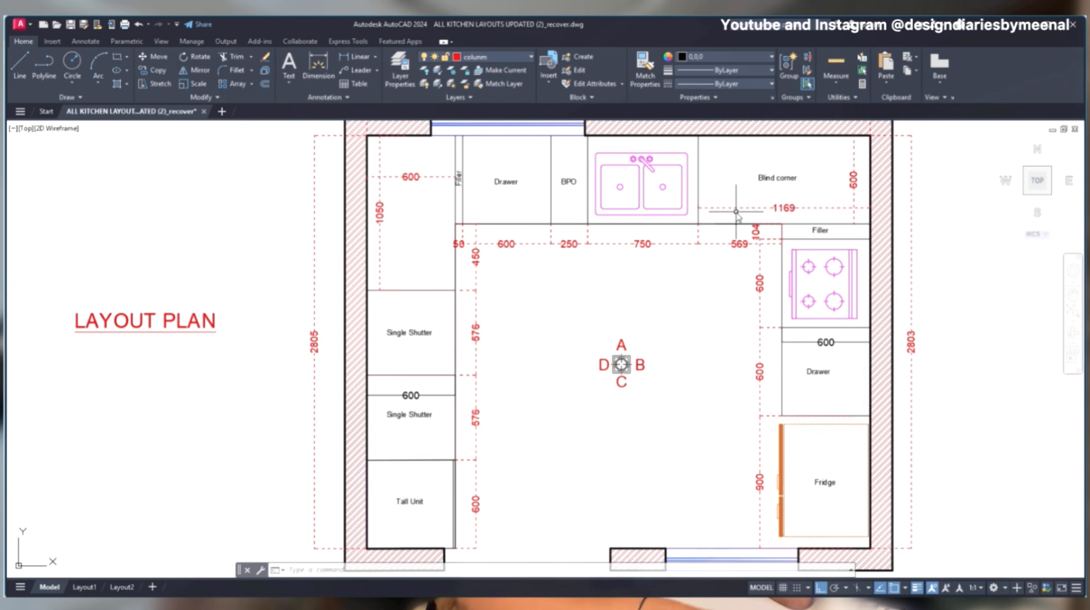
# - Add a linear dimension across the exposed front of the blind corner unit between the sink unit and Wall B's counter
pyautogui.press('Escape')
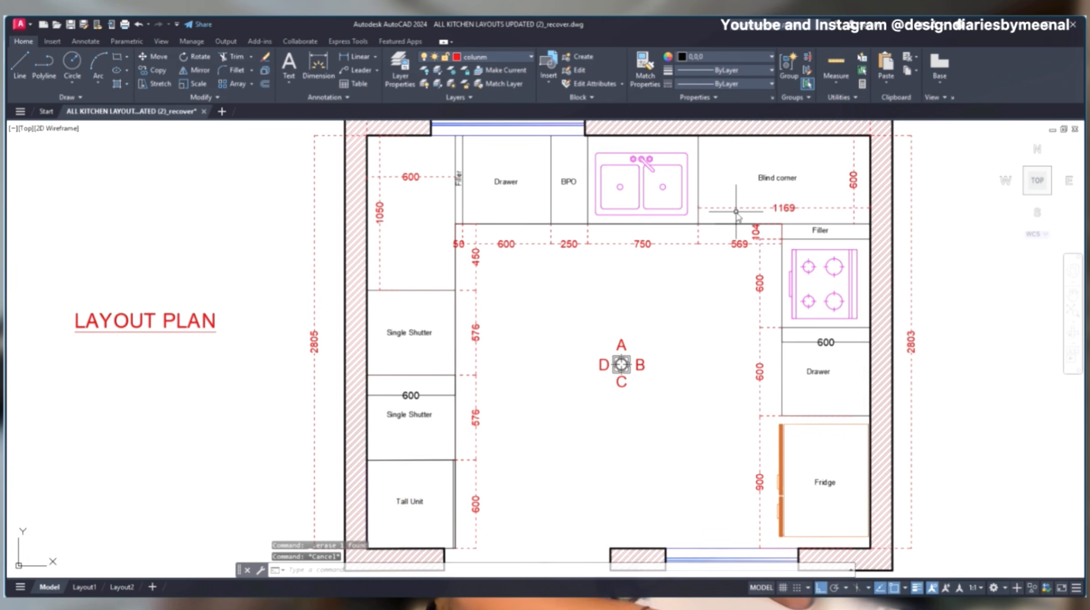
pyautogui.press('space')
pyautogui.click(698, 224)
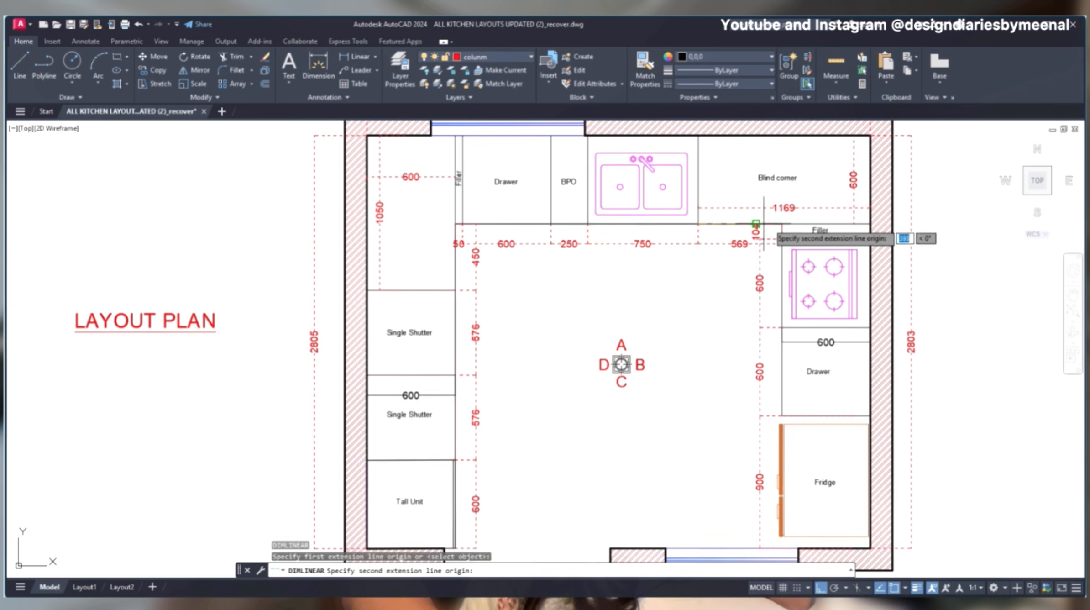
pyautogui.click(781, 224)
pyautogui.click(728, 265)
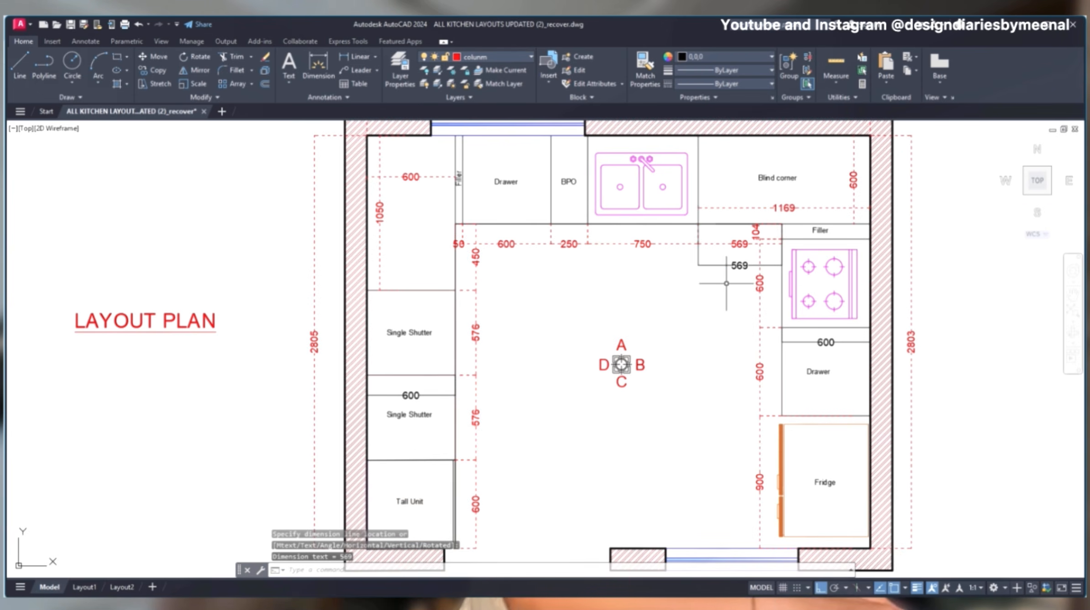
pyautogui.press('Escape')
pyautogui.click(782, 206)
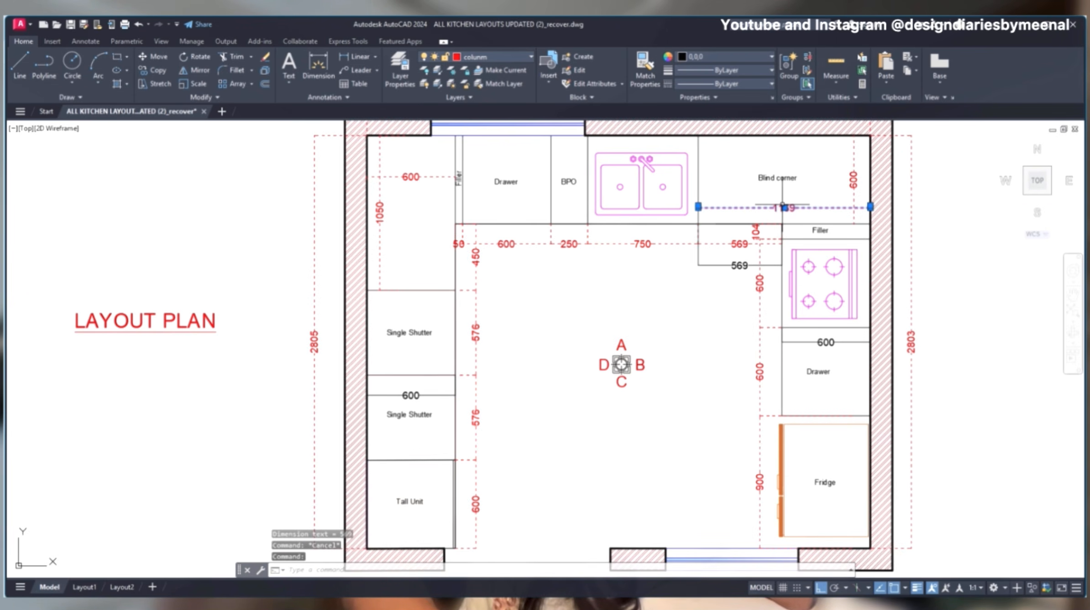
pyautogui.press('Escape')
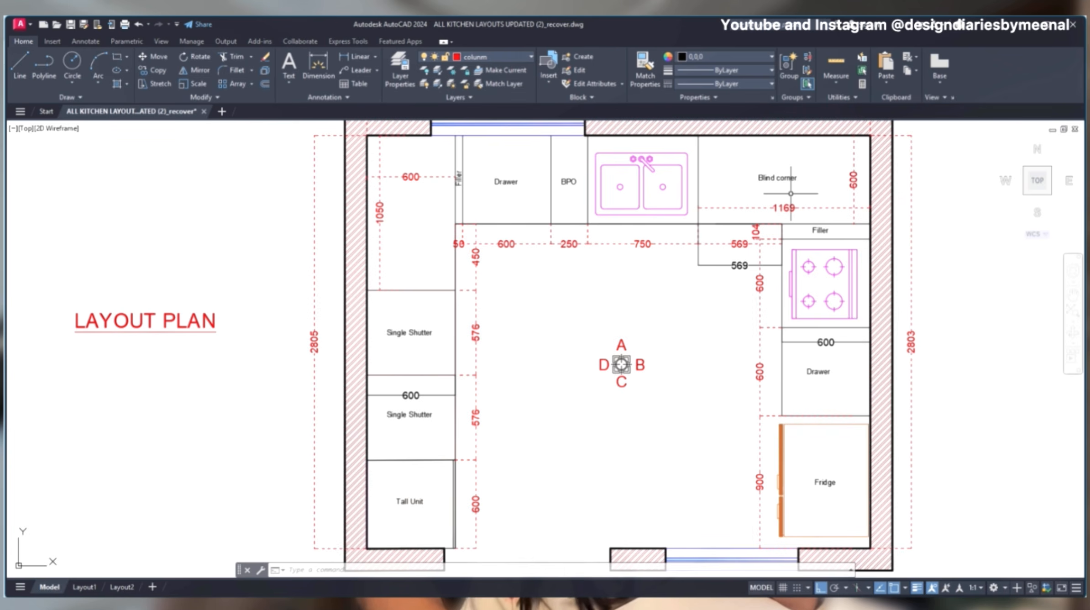
# - Delete the extra black dimension below the blind corner unit beside the sink and save the drawing
pyautogui.click(718, 251)
pyautogui.click(675, 273)
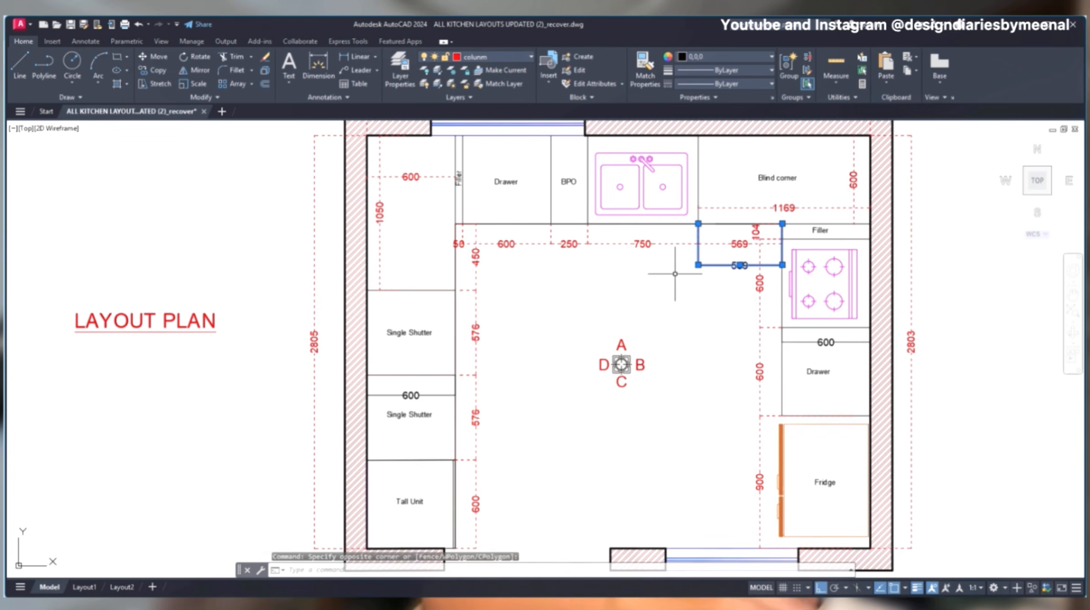
pyautogui.press('Delete')
pyautogui.press('Escape')
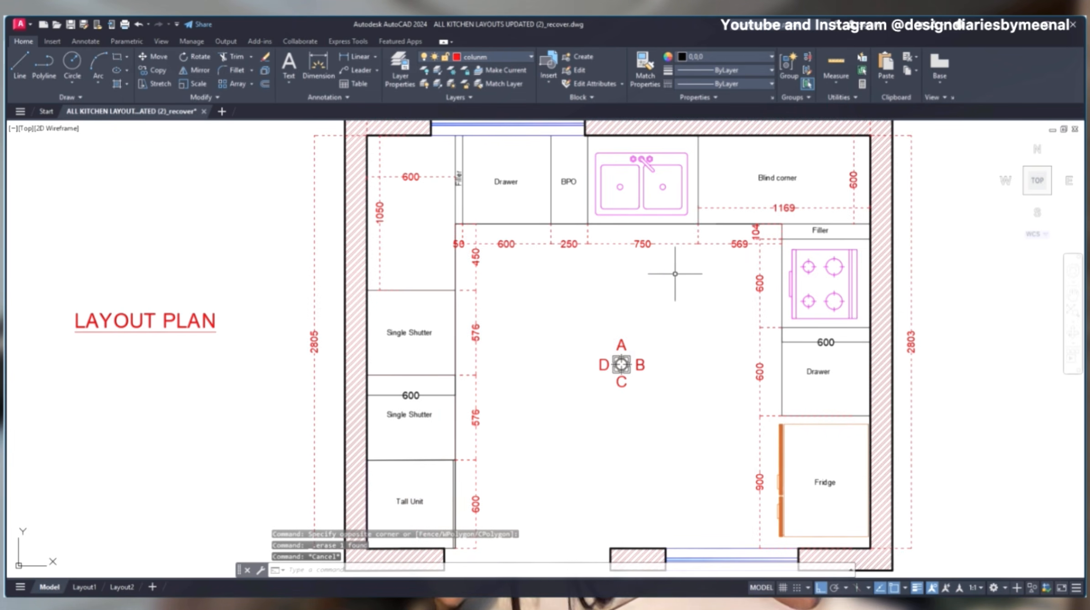
pyautogui.hotkey('ctrl', 's')
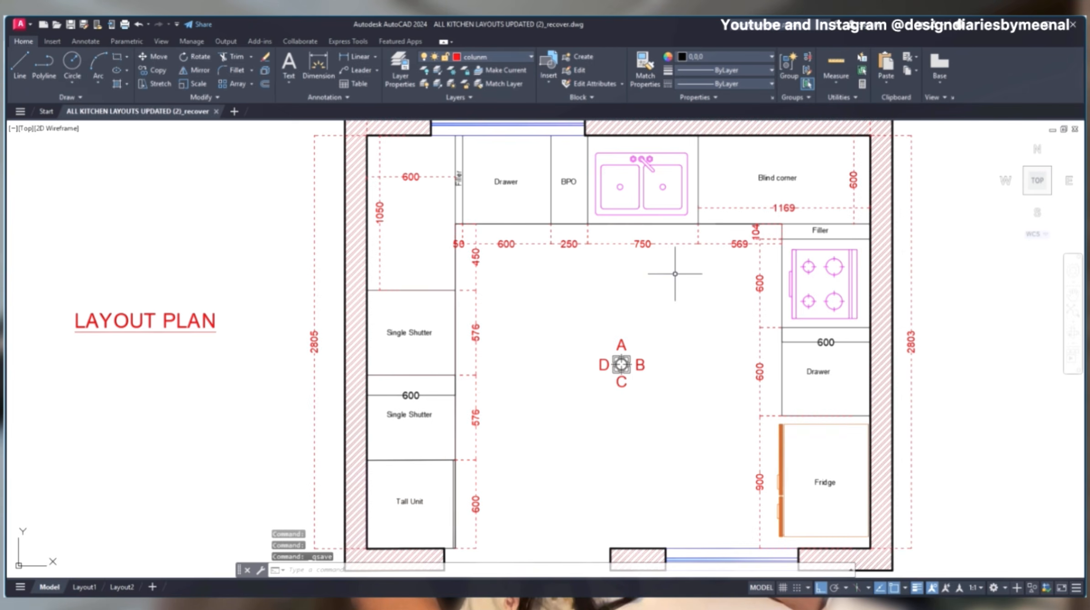
# - Examine the base cabinet widths in the Wall A and Wall B elevations of the other kitchen layouts
pyautogui.scroll(-2, 535, 332)
pyautogui.scroll(-6, 589, 375)
pyautogui.moveTo(588, 379); pyautogui.dragTo(456, 182, button='middle')
pyautogui.moveTo(721, 290); pyautogui.dragTo(439, 247, button='middle')
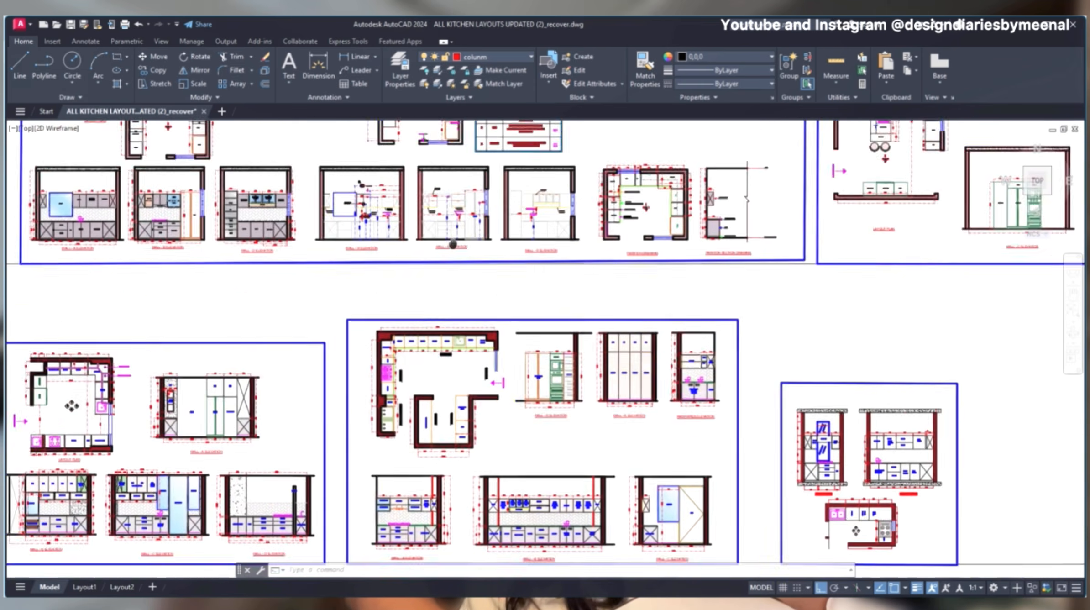
pyautogui.moveTo(532, 466)
pyautogui.mouseDown(button='middle')
pyautogui.moveTo(561, 341)
pyautogui.moveTo(623, 269)
pyautogui.mouseUp(button='middle')
pyautogui.scroll(8, 624, 269)
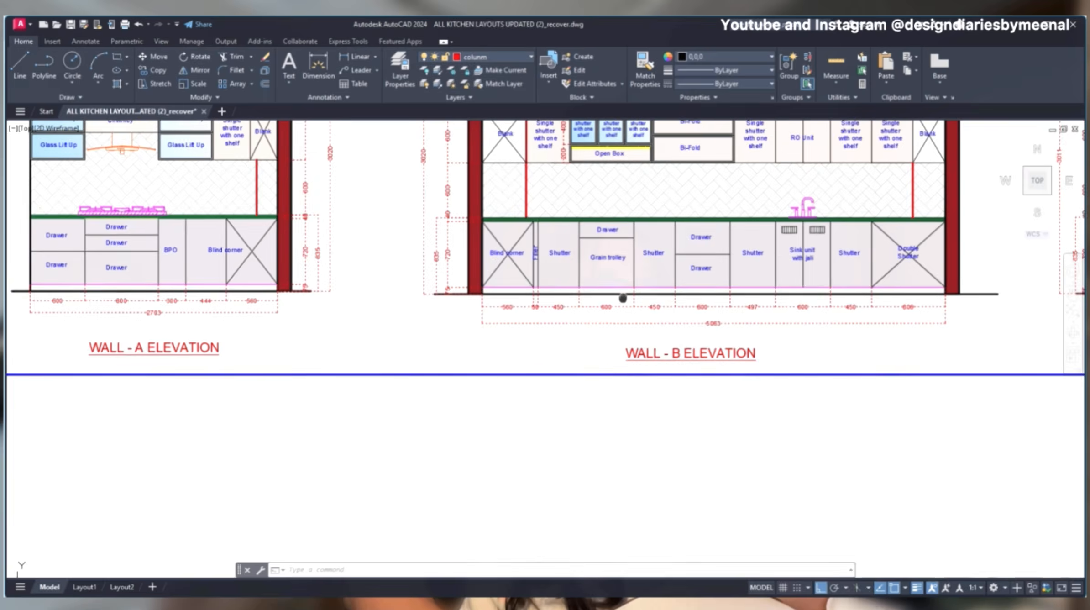
pyautogui.scroll(-2, 736, 323)
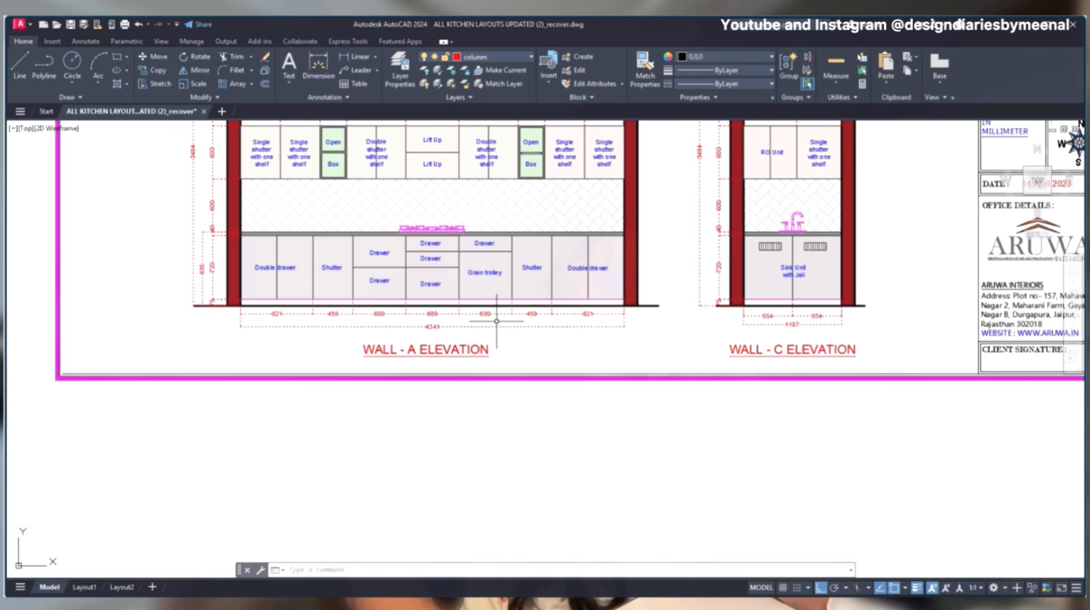
pyautogui.scroll(3, 498, 320)
pyautogui.scroll(-1, 617, 318)
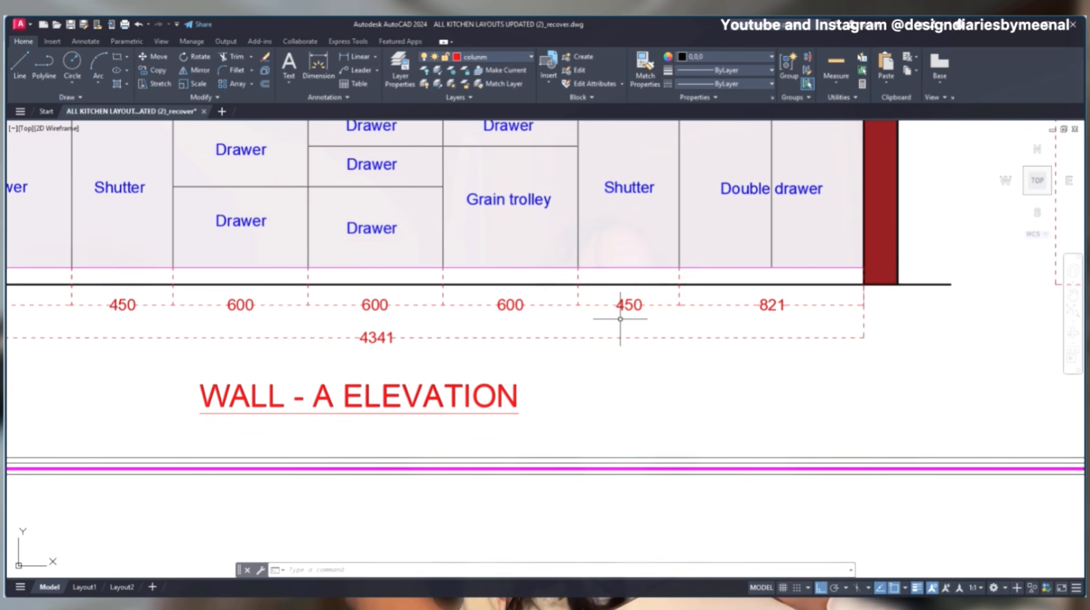
pyautogui.moveTo(591, 356); pyautogui.dragTo(527, 446, button='middle')
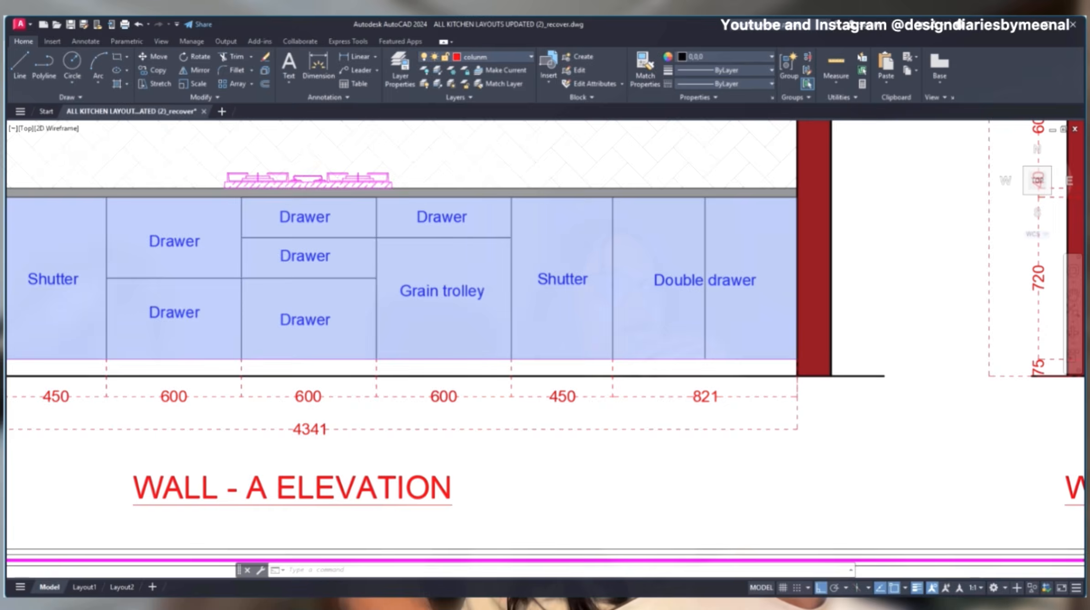
# - Look over the remaining kitchen sheets with their layout plans and elevations
pyautogui.scroll(-10, 477, 274)
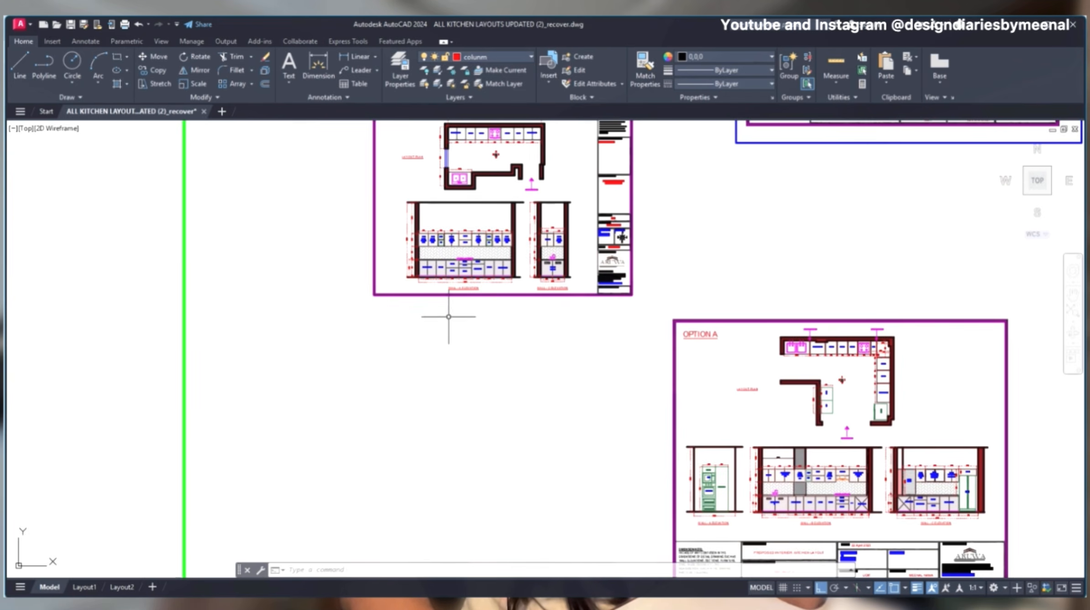
pyautogui.moveTo(603, 358)
pyautogui.mouseDown(button='middle')
pyautogui.moveTo(526, 289)
pyautogui.moveTo(576, 389)
pyautogui.moveTo(680, 484)
pyautogui.mouseUp(button='middle')
pyautogui.moveTo(628, 160); pyautogui.dragTo(240, 319, button='middle')
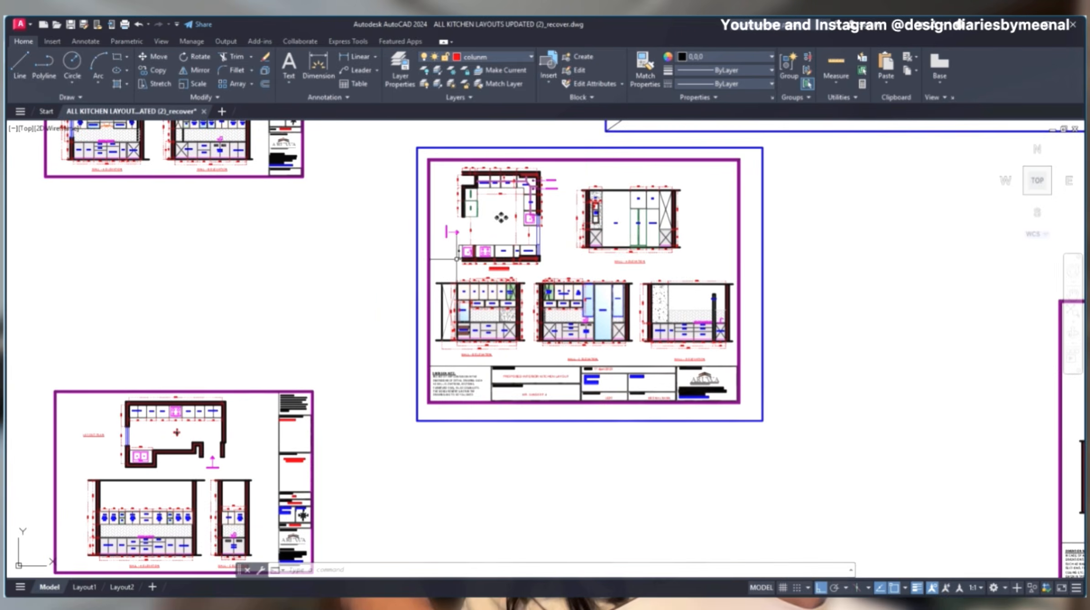
pyautogui.scroll(-6, 456, 269)
pyautogui.moveTo(314, 230); pyautogui.dragTo(793, 348, button='middle')
pyautogui.moveTo(837, 306); pyautogui.dragTo(1058, 310, button='middle')
pyautogui.scroll(5, 355, 324)
pyautogui.moveTo(355, 324); pyautogui.dragTo(927, 357, button='middle')
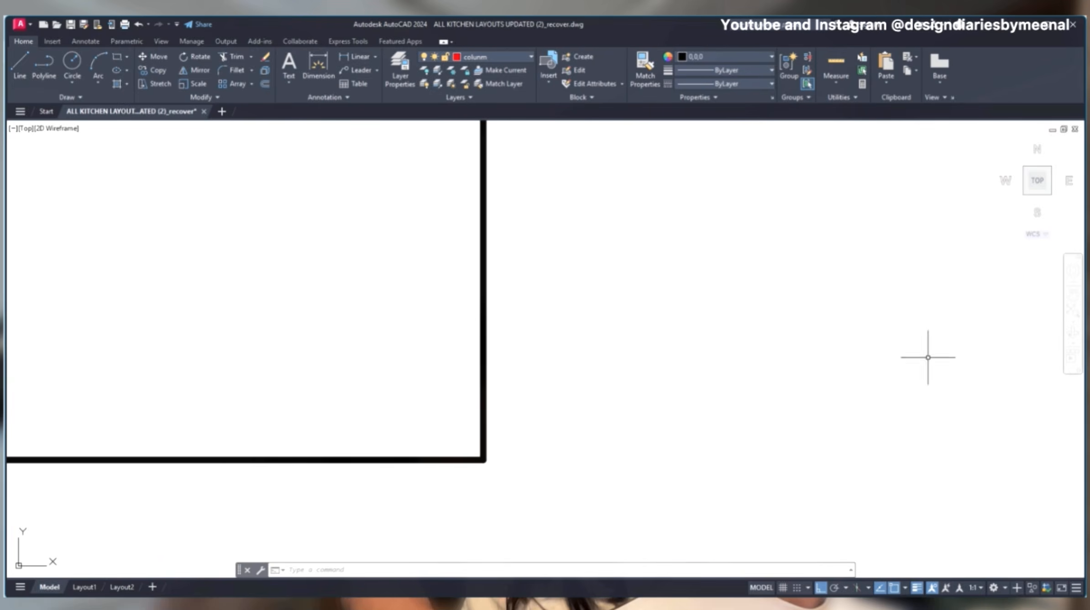
# - Examine the tall unit's place beside the single-shutter units in the kitchen layout plan with the D-side counter
pyautogui.scroll(-6, 927, 358)
pyautogui.scroll(2, 664, 224)
pyautogui.scroll(8, 758, 262)
pyautogui.moveTo(766, 272); pyautogui.dragTo(780, 293, button='middle')
pyautogui.scroll(8, 456, 324)
pyautogui.moveTo(420, 212); pyautogui.dragTo(505, 417, button='middle')
pyautogui.scroll(6, 486, 422)
pyautogui.scroll(-6, 535, 284)
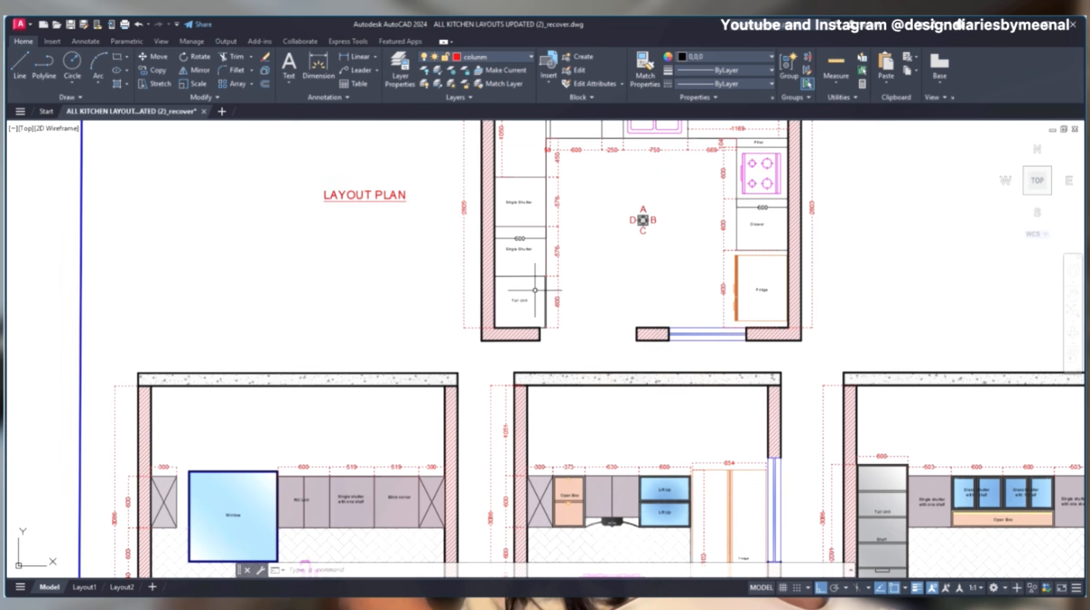
pyautogui.moveTo(775, 534); pyautogui.dragTo(657, 212, button='middle')
pyautogui.moveTo(761, 267); pyautogui.dragTo(531, 389, button='middle')
# - Inspect the tall unit's shelves, drawers and overall height dimension in the Wall D elevation
pyautogui.scroll(3, 537, 321)
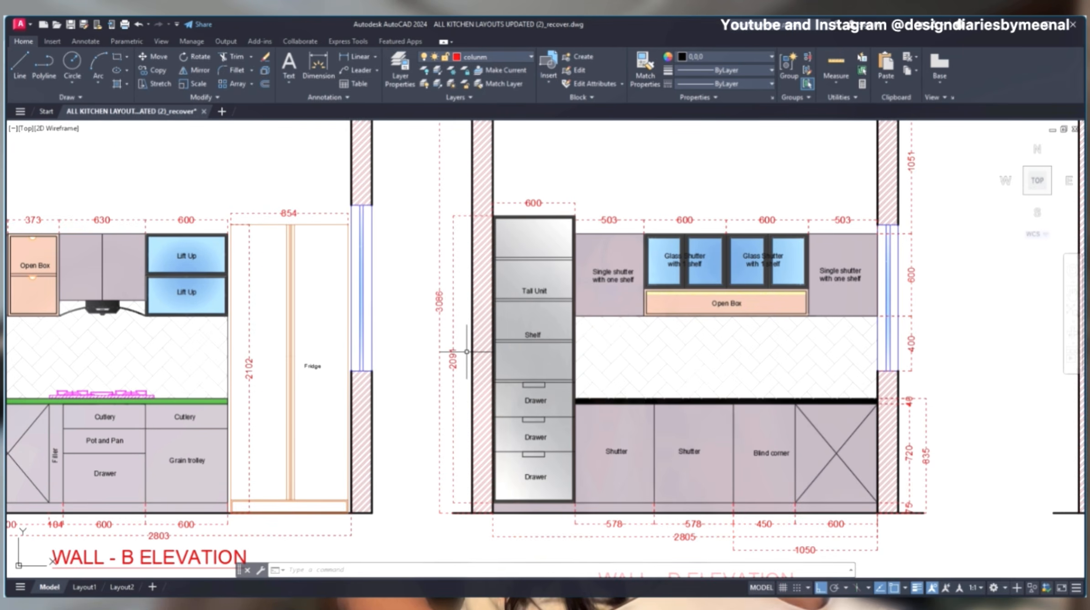
pyautogui.click(453, 361)
pyautogui.press('Escape')
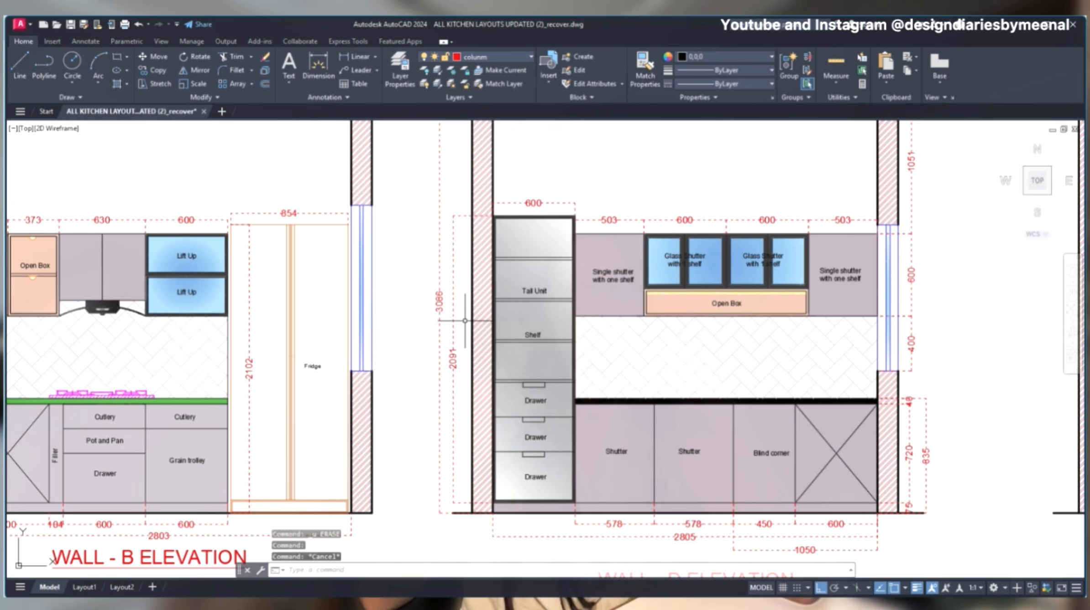
pyautogui.scroll(-4, 484, 302)
pyautogui.scroll(6, 544, 220)
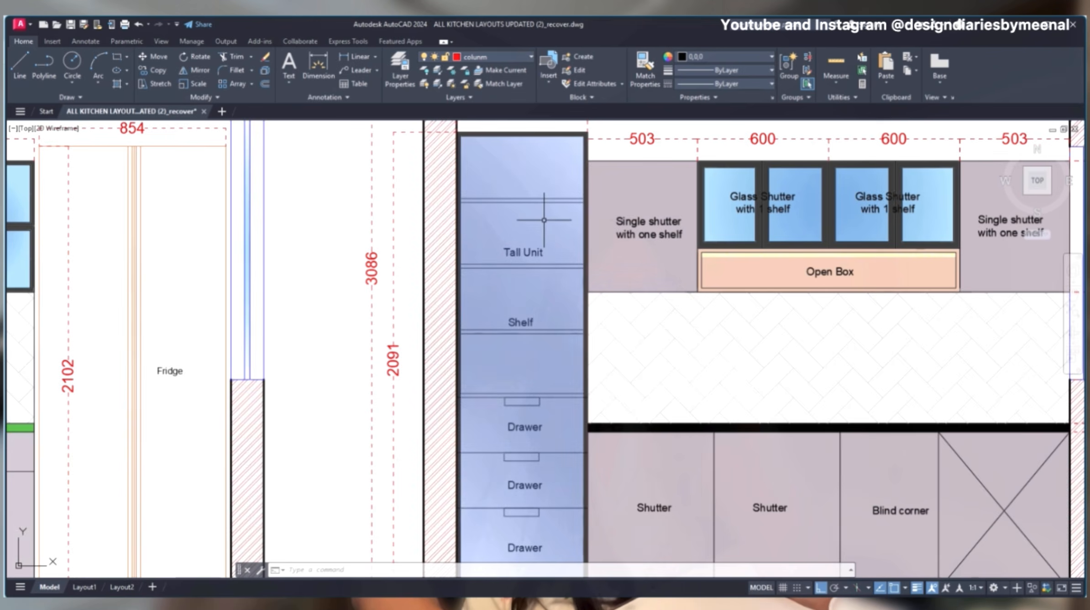
pyautogui.scroll(-2, 543, 220)
pyautogui.scroll(-6, 434, 361)
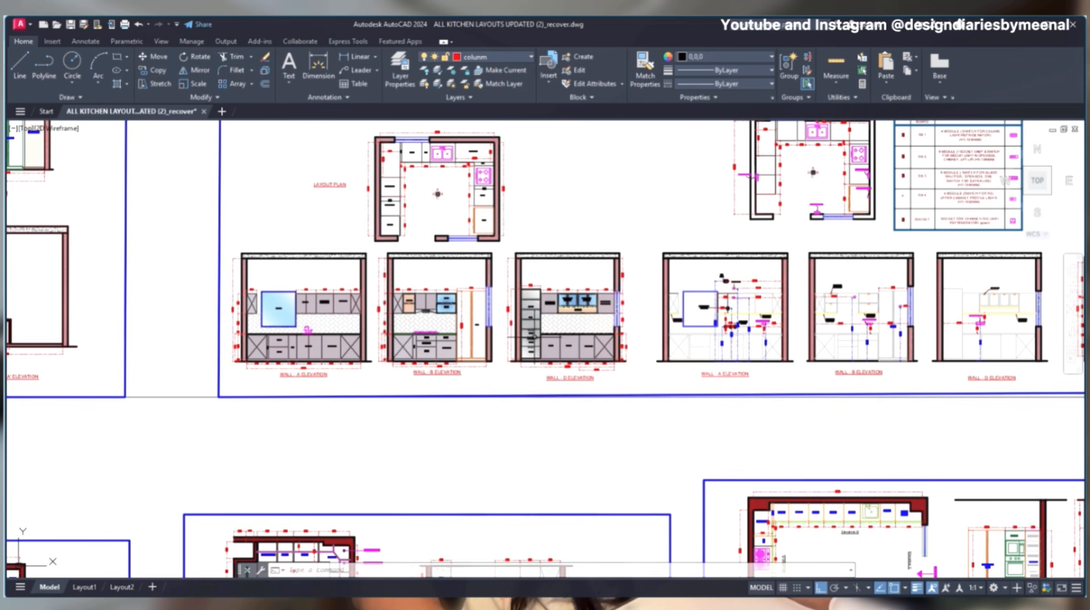
# - Inspect the refrigerator, pantry unit and appliance unit with wicker baskets in the green-lined Wall A elevation
pyautogui.scroll(3, 434, 360)
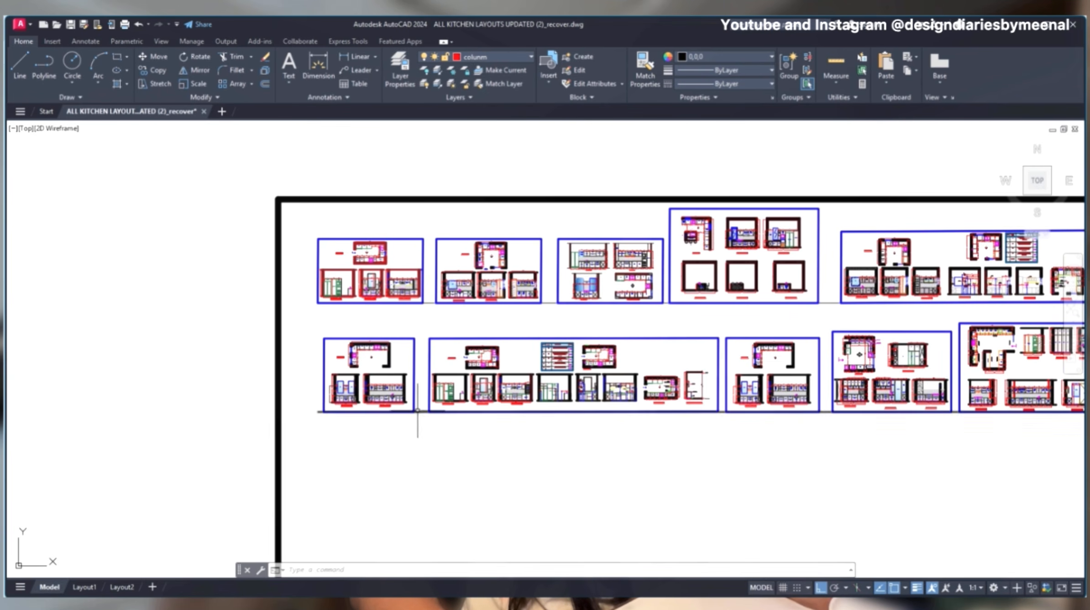
pyautogui.scroll(5, 435, 360)
pyautogui.moveTo(564, 248); pyautogui.dragTo(550, 296, button='middle')
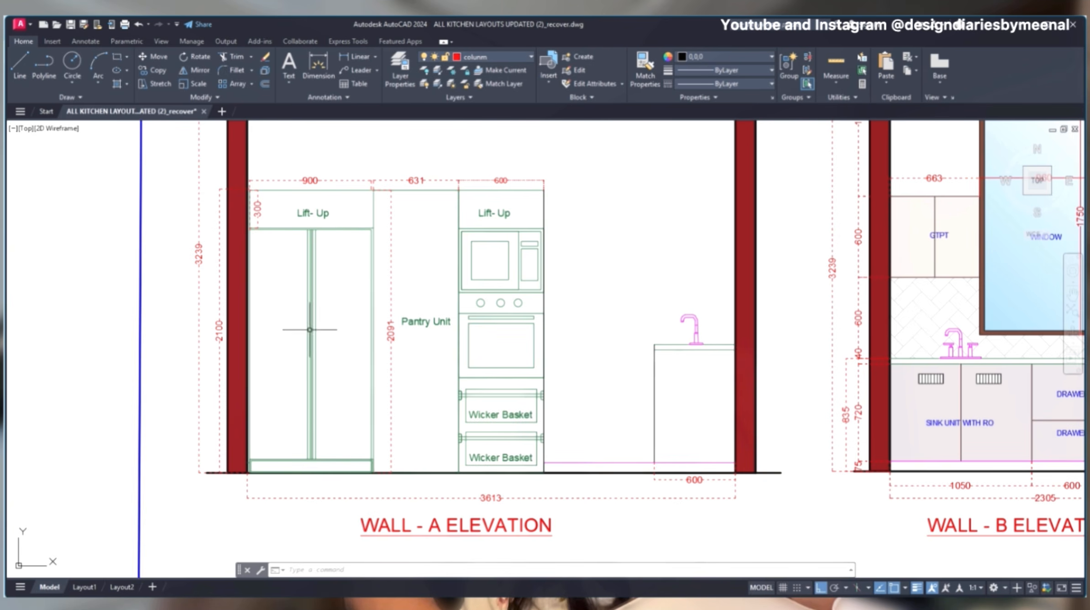
pyautogui.moveTo(312, 326)
pyautogui.mouseDown()
pyautogui.moveTo(286, 361)
pyautogui.moveTo(315, 314)
pyautogui.mouseUp()
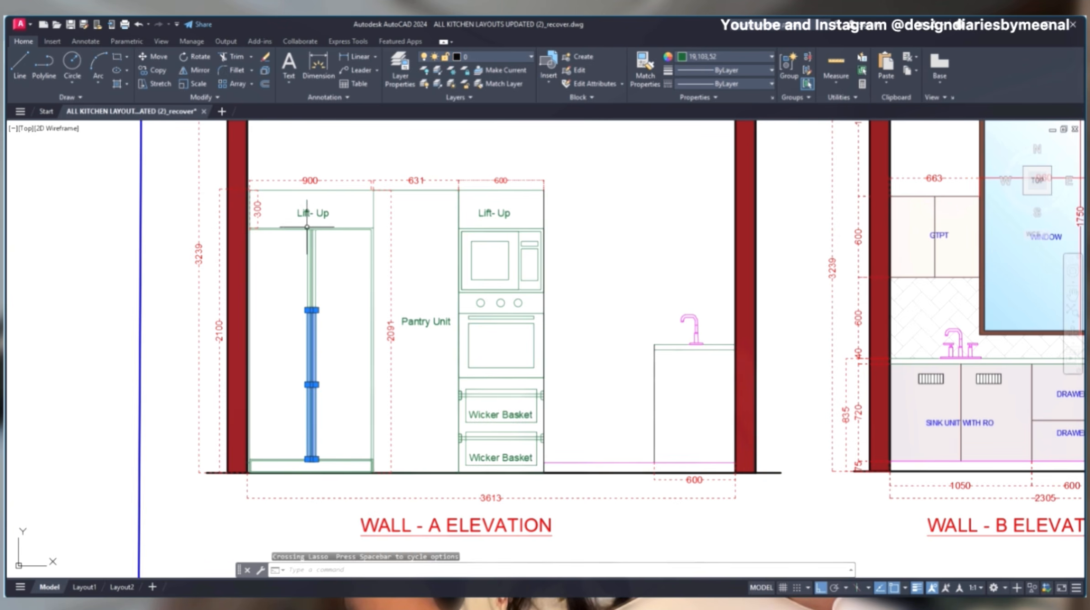
pyautogui.moveTo(428, 198); pyautogui.dragTo(433, 445)
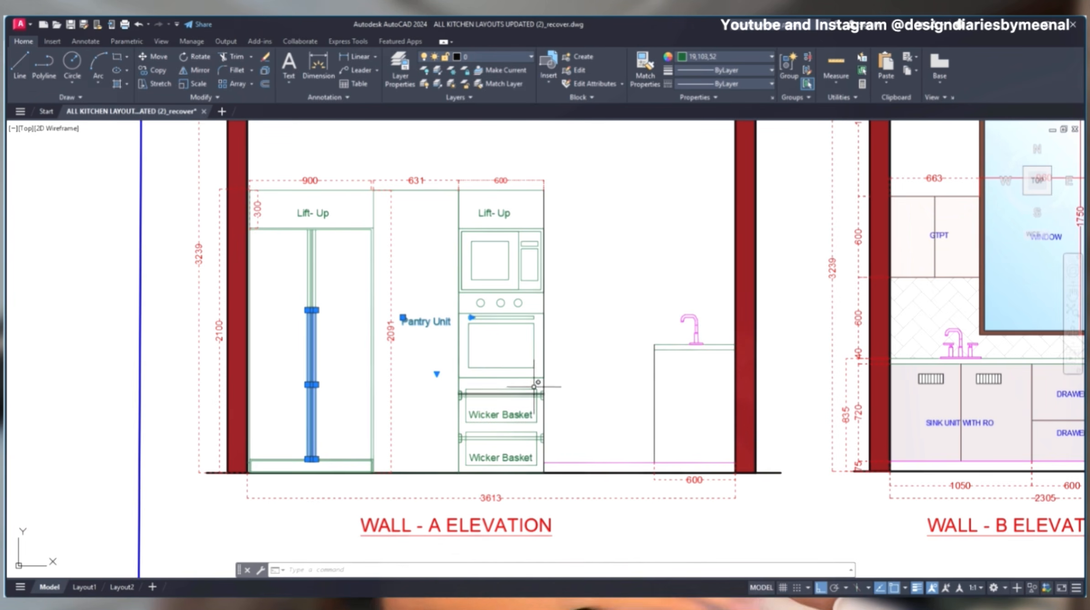
pyautogui.press('Escape')
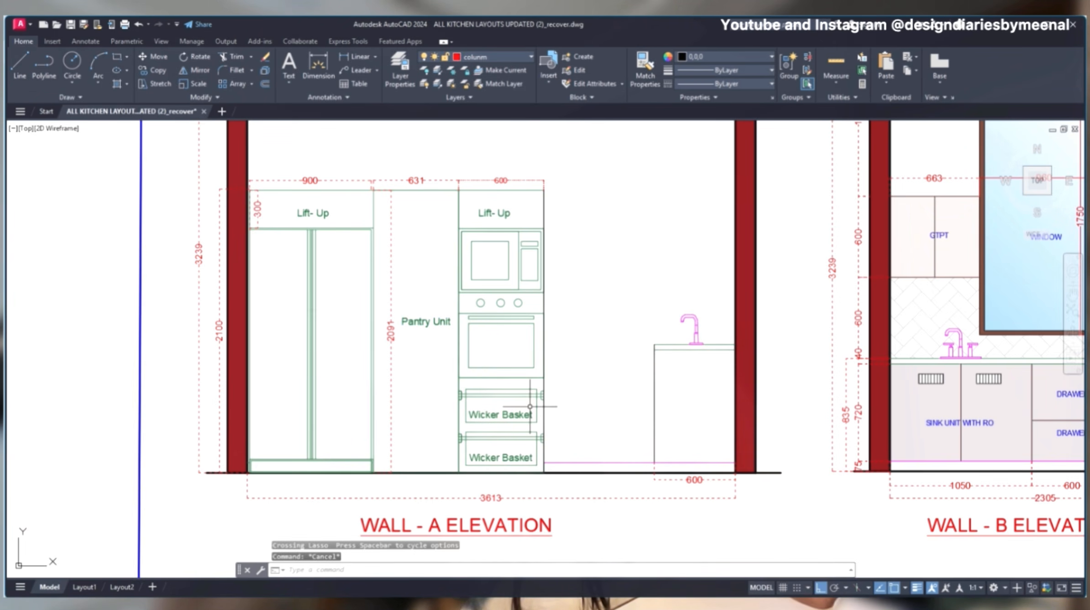
pyautogui.scroll(-10, 530, 406)
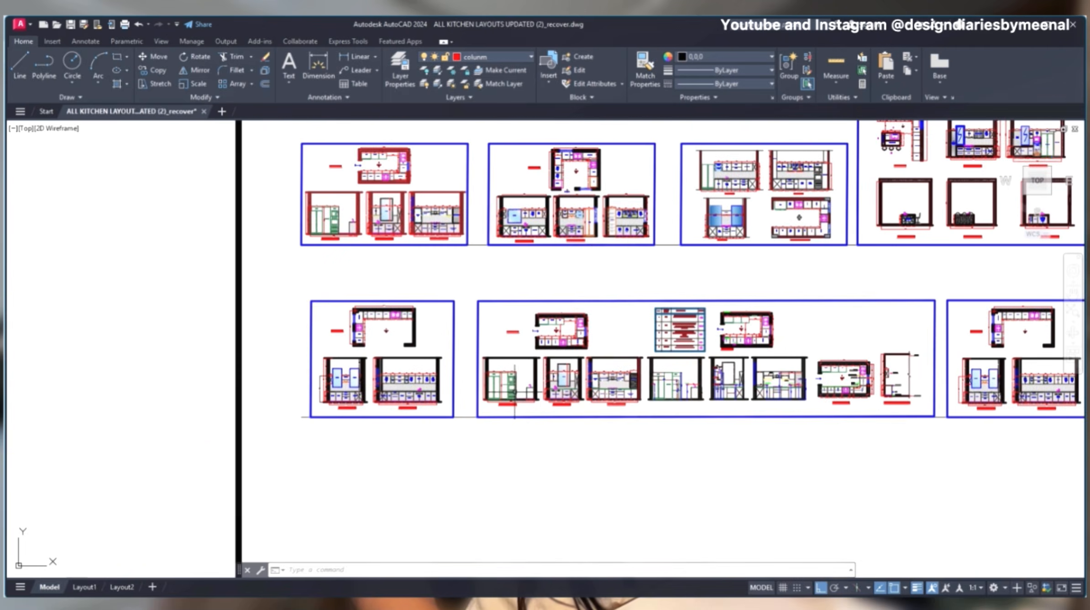
# - Review the switchboard layout plan with its legend table and the neighbouring kitchen sheets
pyautogui.scroll(10, 524, 336)
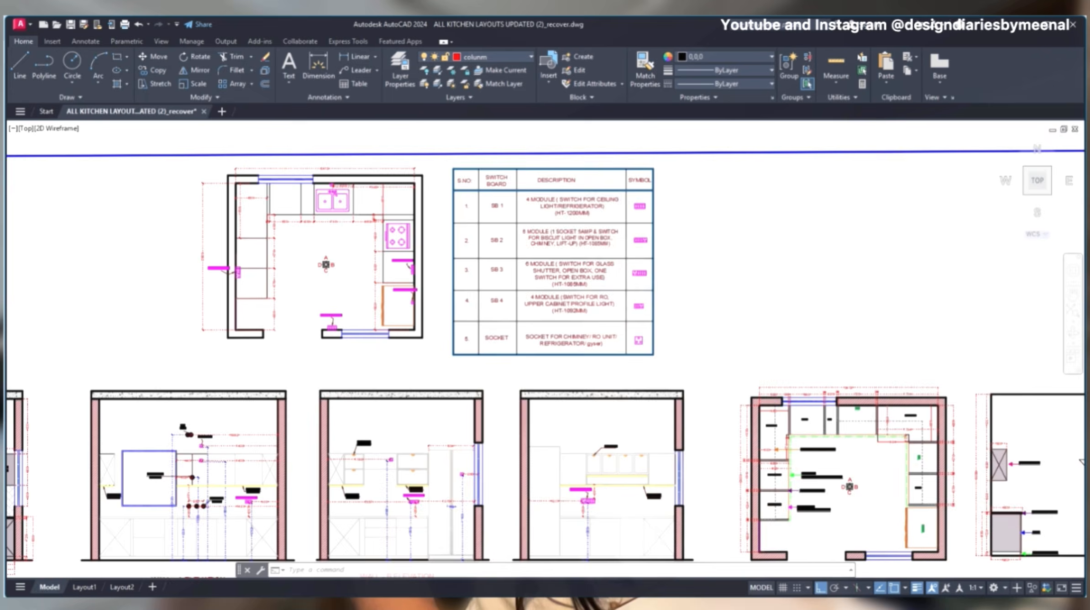
pyautogui.scroll(-2, 438, 278)
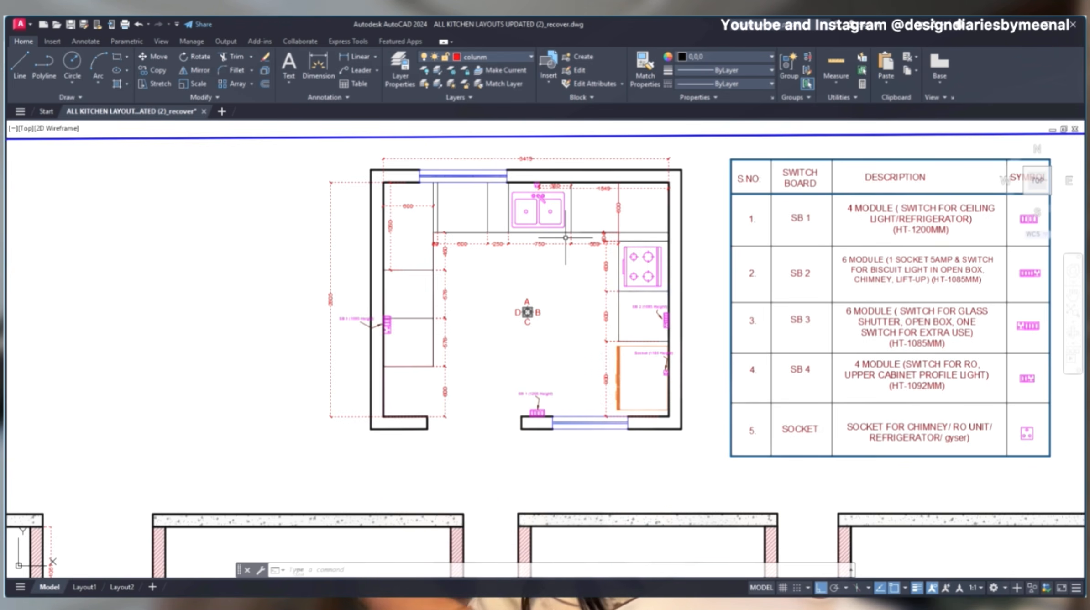
pyautogui.scroll(-5, 564, 238)
pyautogui.moveTo(565, 237)
pyautogui.mouseDown(button='middle')
pyautogui.moveTo(668, 196)
pyautogui.moveTo(833, 206)
pyautogui.mouseUp(button='middle')
pyautogui.moveTo(459, 315); pyautogui.dragTo(527, 314, button='middle')
pyautogui.moveTo(474, 387); pyautogui.dragTo(598, 285, button='middle')
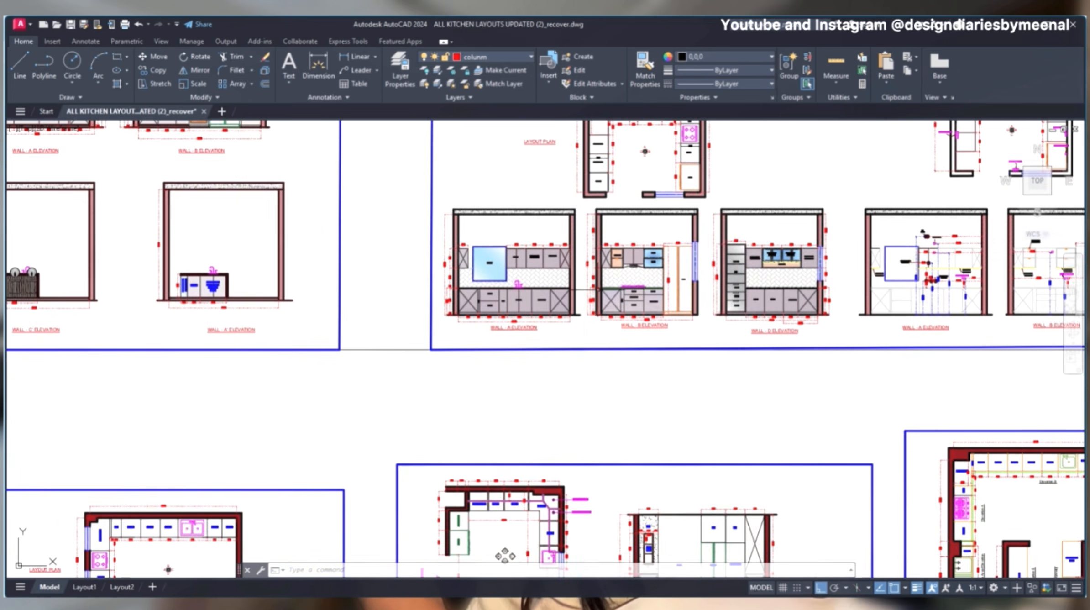
pyautogui.scroll(-4, 580, 323)
pyautogui.moveTo(768, 297); pyautogui.dragTo(402, 269, button='middle')
pyautogui.moveTo(608, 231); pyautogui.dragTo(438, 273, button='middle')
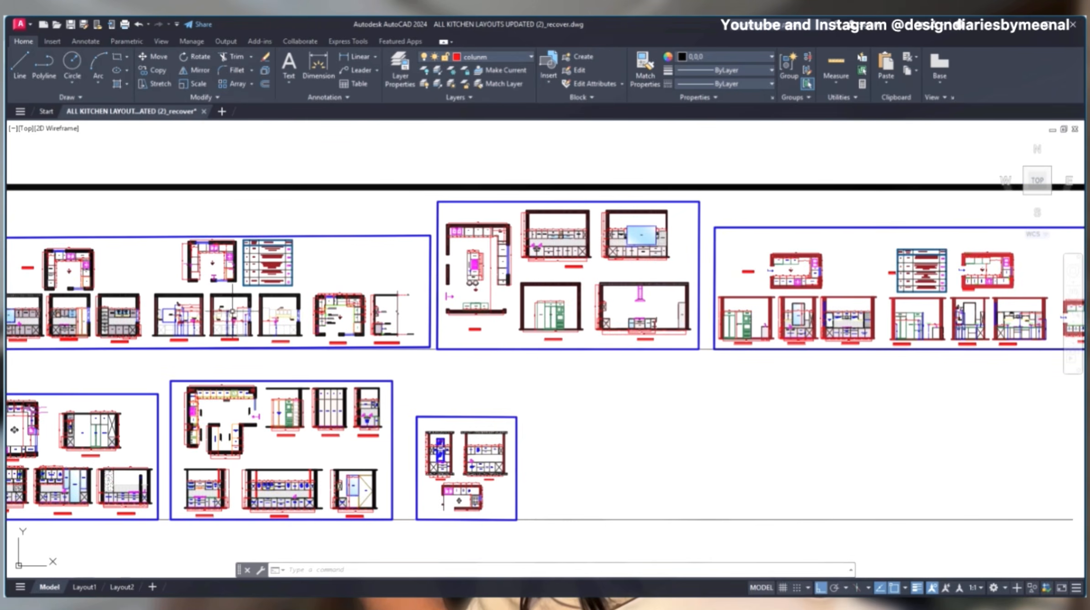
# - Examine the appliance unit, refrigerator and pantry in the island kitchen's layout plan
pyautogui.scroll(8, 438, 273)
pyautogui.moveTo(633, 282); pyautogui.dragTo(472, 370, button='middle')
pyautogui.scroll(-4, 515, 301)
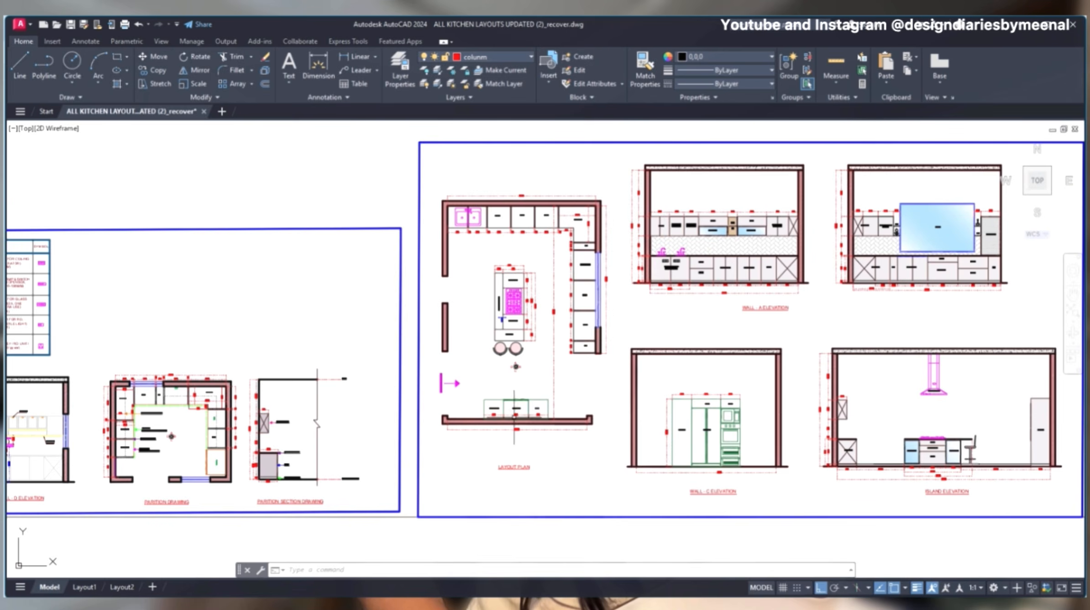
pyautogui.scroll(4, 514, 414)
pyautogui.scroll(6, 492, 395)
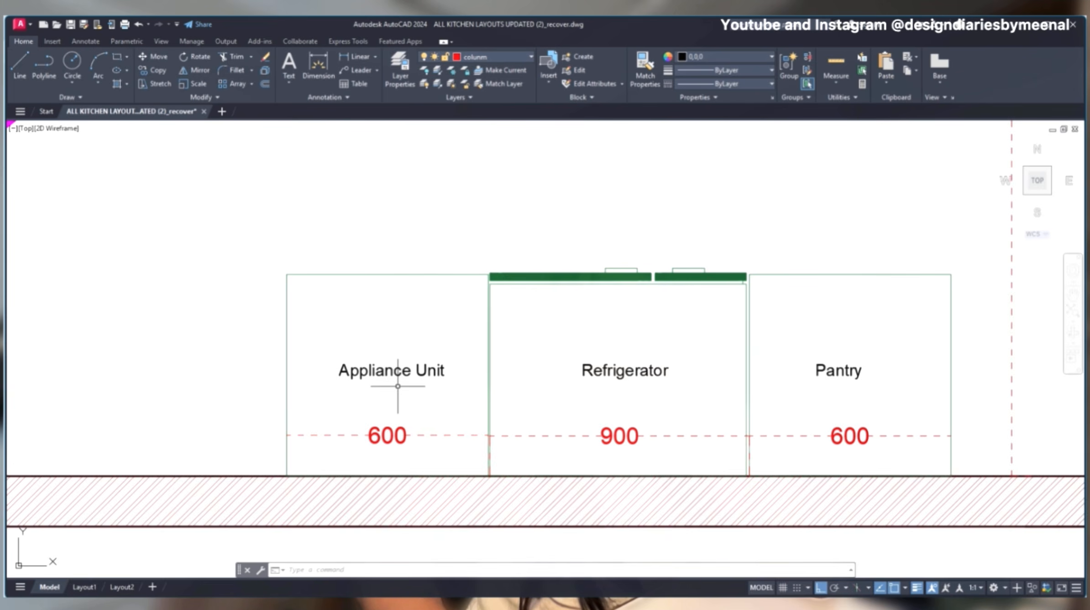
pyautogui.scroll(-8, 645, 315)
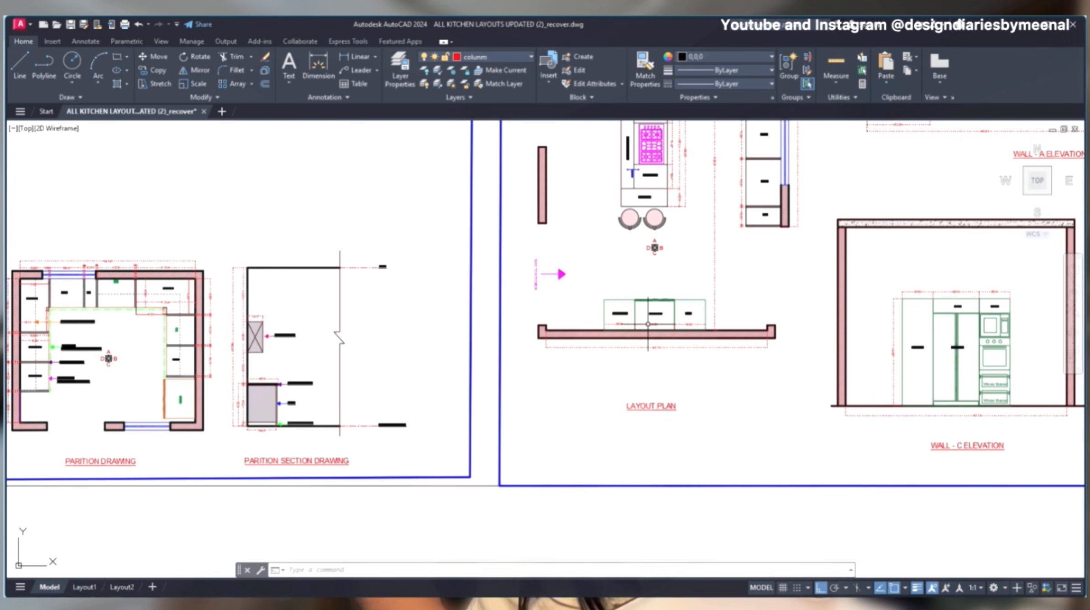
# - Inspect the pantry, refrigerator and built-in appliance unit in the island kitchen's Wall C elevation
pyautogui.moveTo(680, 384); pyautogui.dragTo(322, 324, button='middle')
pyautogui.scroll(8, 645, 274)
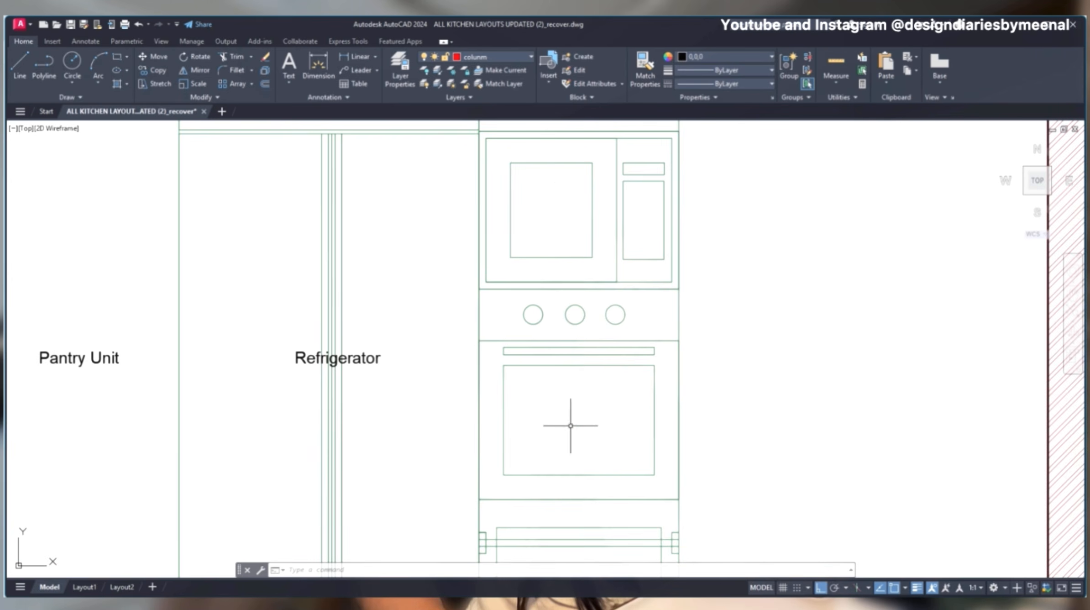
pyautogui.scroll(-6, 570, 425)
pyautogui.scroll(-4, 452, 311)
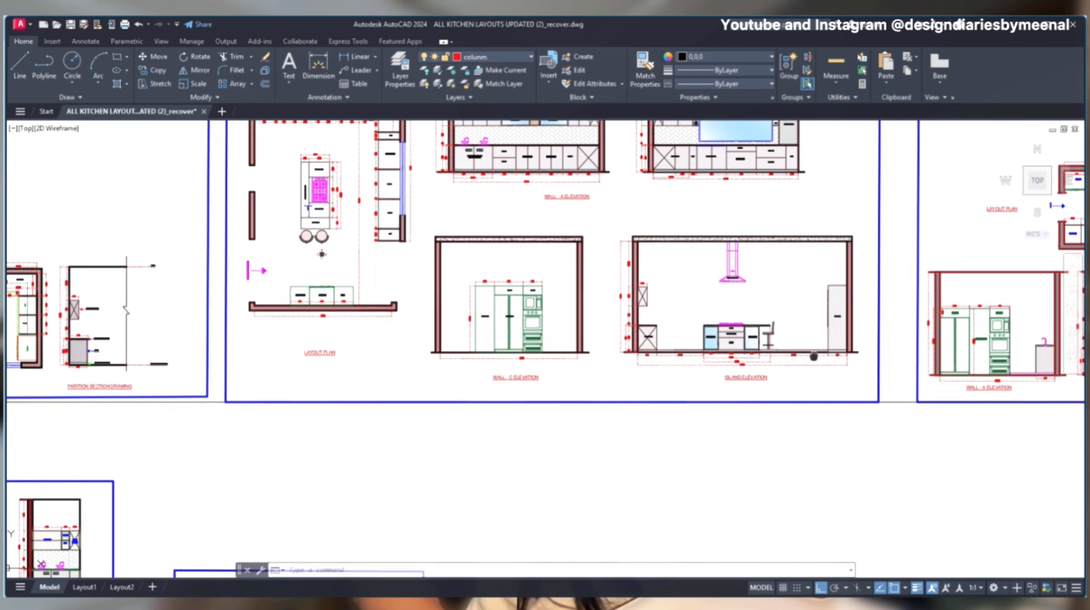
pyautogui.scroll(2, 261, 355)
pyautogui.scroll(-2, 788, 330)
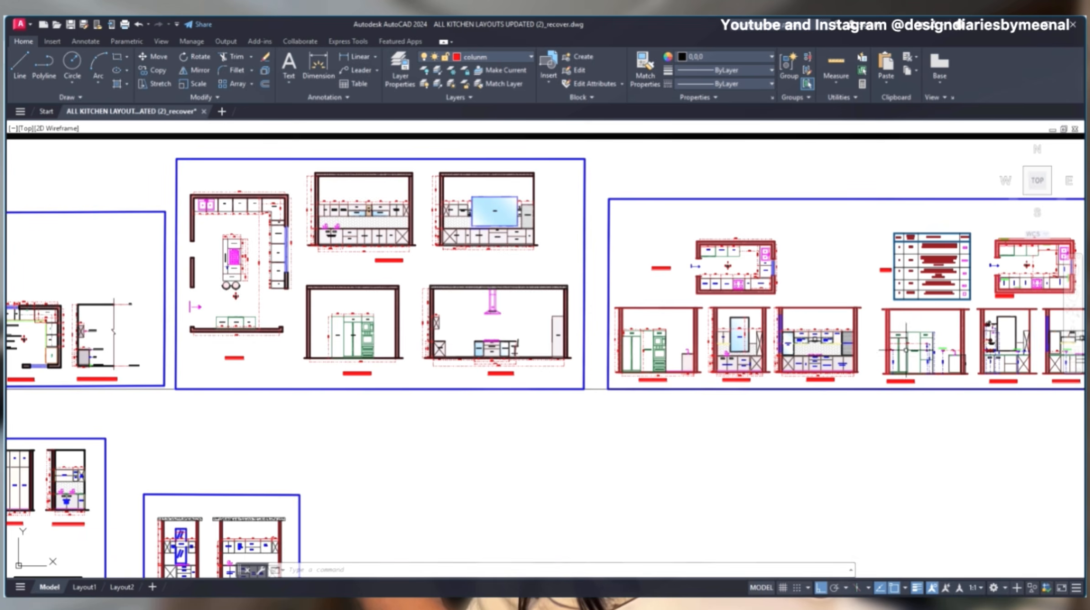
# - Examine the electrical layout plan of the kitchen sheet beside the island kitchen, including its tall units and switchboards
pyautogui.scroll(6, 915, 349)
pyautogui.moveTo(966, 361); pyautogui.dragTo(841, 378, button='middle')
pyautogui.scroll(-2, 841, 378)
pyautogui.scroll(-2, 890, 355)
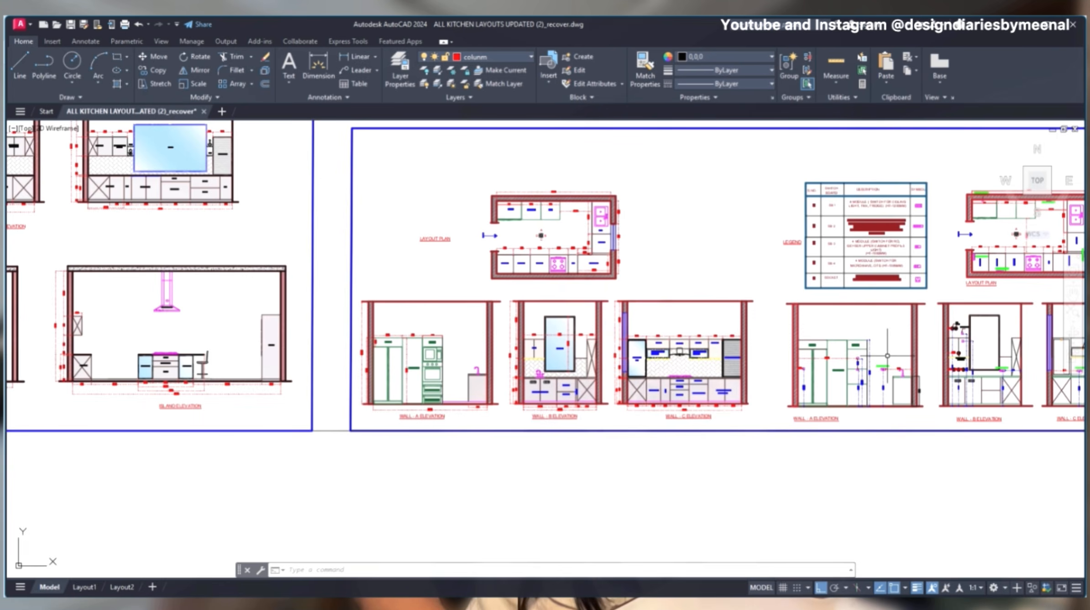
pyautogui.moveTo(957, 351); pyautogui.dragTo(593, 340, button='middle')
pyautogui.scroll(6, 703, 262)
pyautogui.moveTo(697, 233); pyautogui.dragTo(704, 407, button='middle')
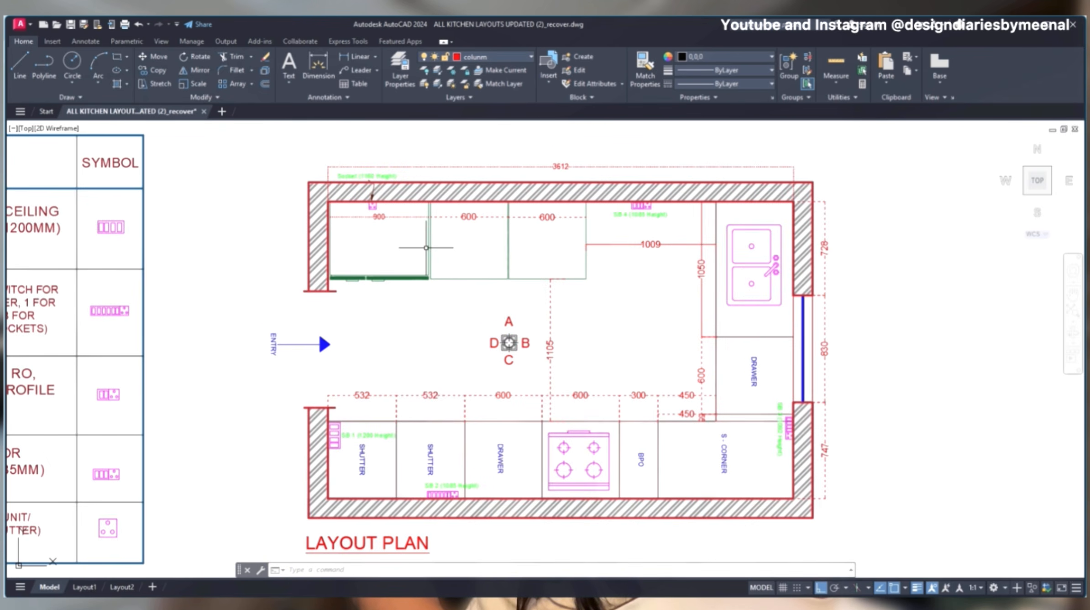
pyautogui.moveTo(552, 336)
pyautogui.mouseDown(button='middle')
pyautogui.moveTo(547, 273)
pyautogui.moveTo(586, 41)
pyautogui.mouseUp(button='middle')
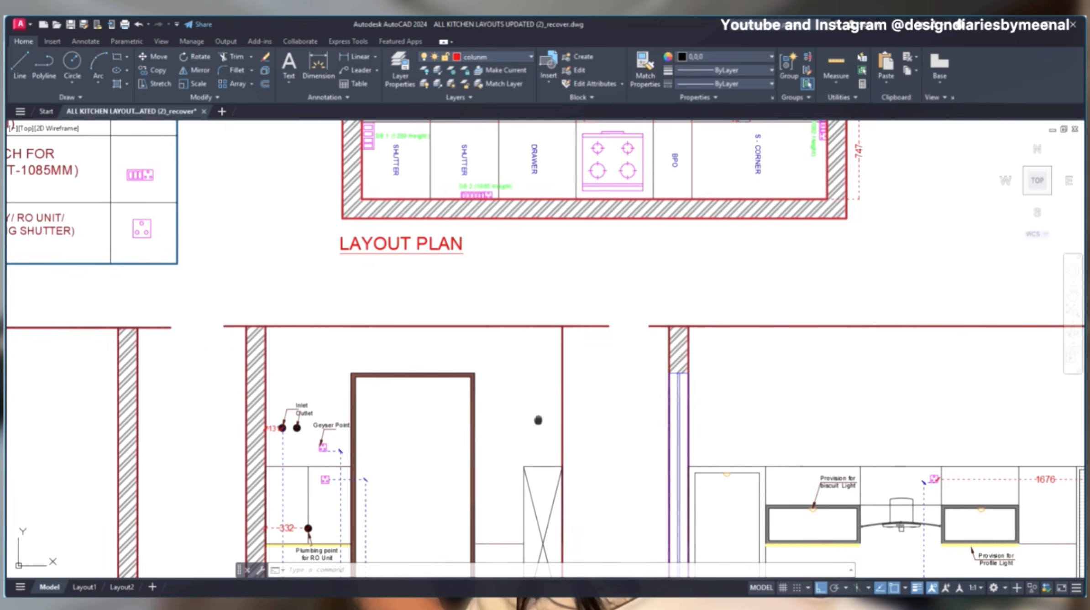
# - Inspect the socket and switchboard positions and heights around the tall units in the electrical Wall A elevation
pyautogui.moveTo(538, 421); pyautogui.dragTo(552, 209, button='middle')
pyautogui.scroll(-6, 576, 288)
pyautogui.scroll(6, 418, 338)
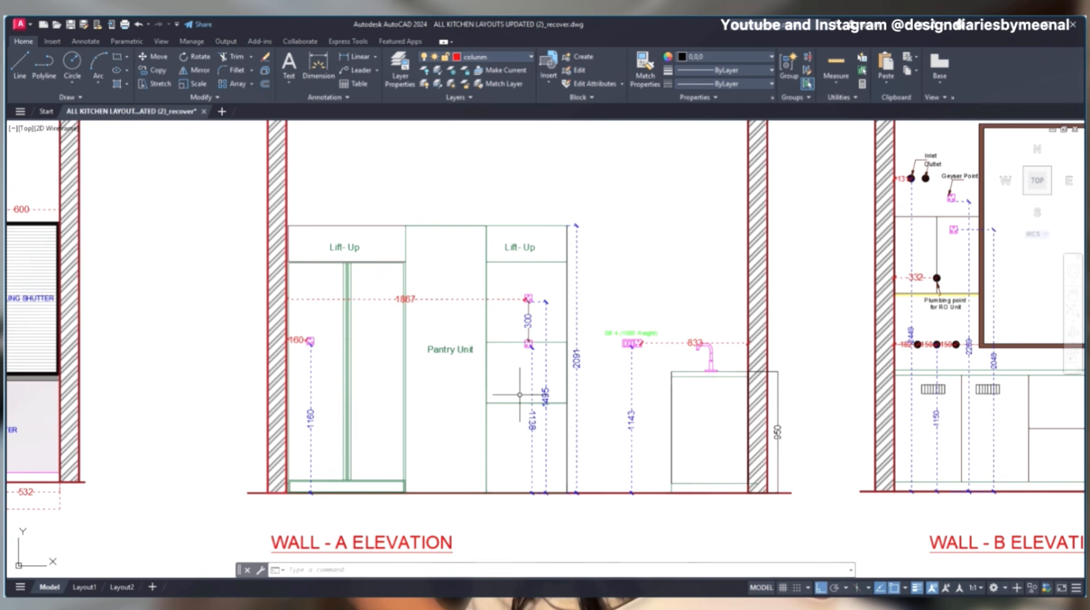
pyautogui.scroll(-10, 445, 387)
pyautogui.scroll(6, 434, 337)
pyautogui.moveTo(750, 386); pyautogui.dragTo(435, 370, button='middle')
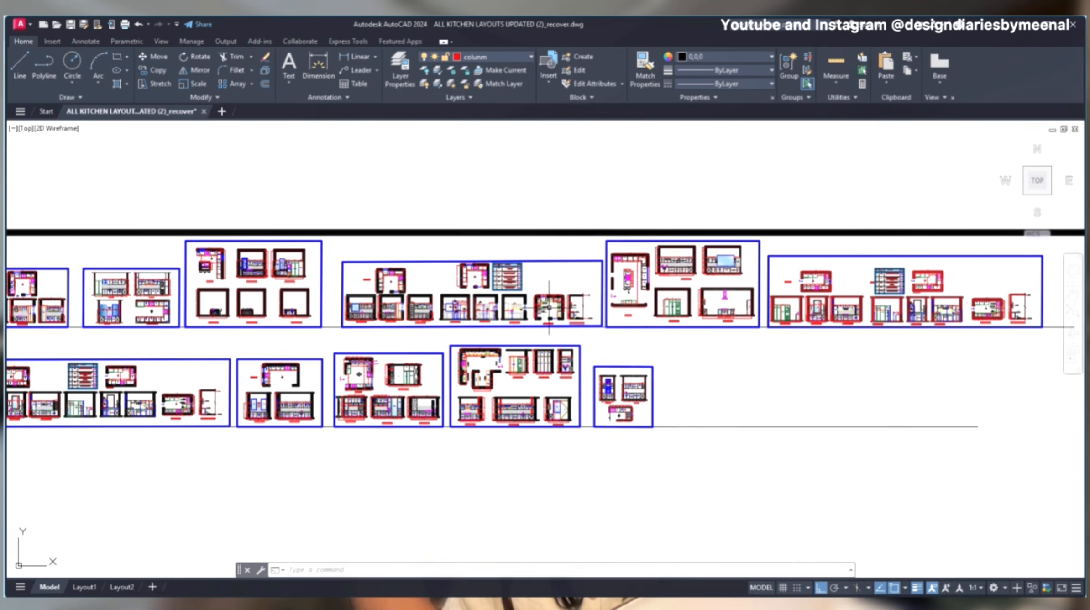
# - Examine the switchboard and socket positions in the layout plan beside the five-row switchboard legend
pyautogui.scroll(10, 692, 285)
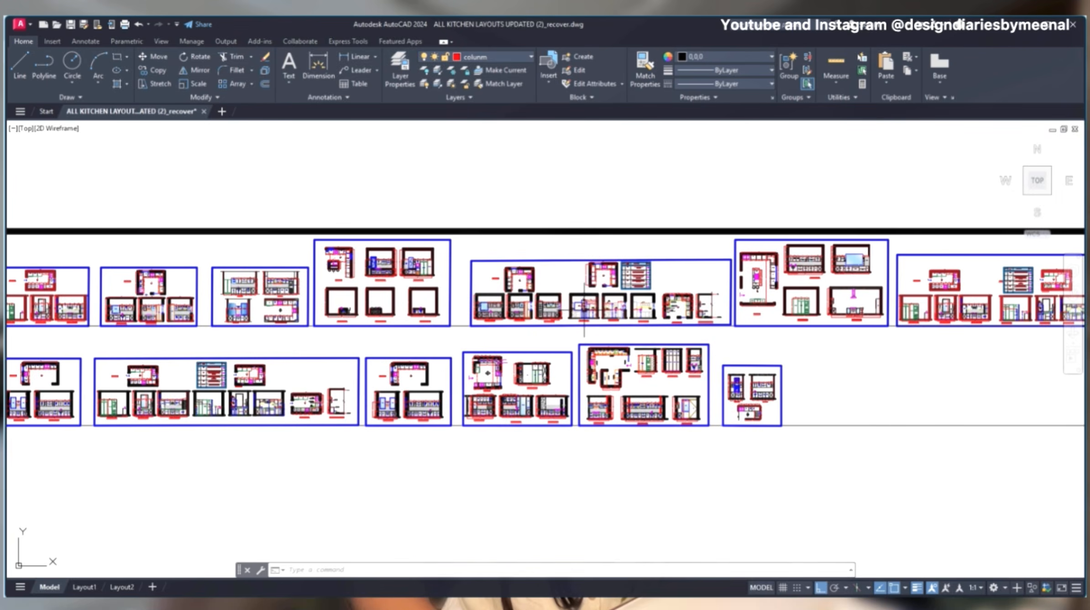
pyautogui.scroll(4, 692, 285)
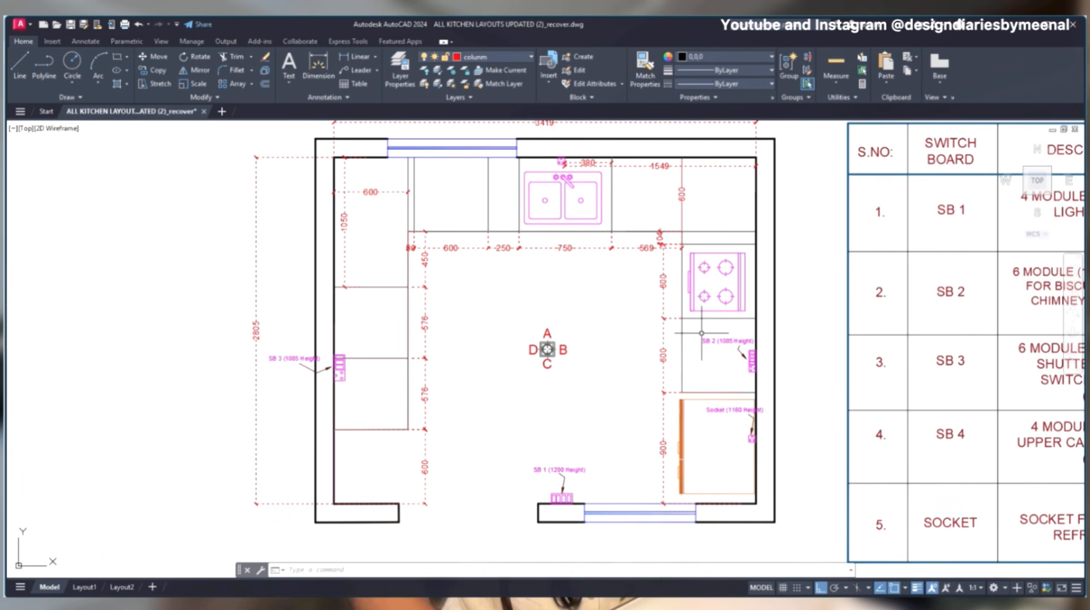
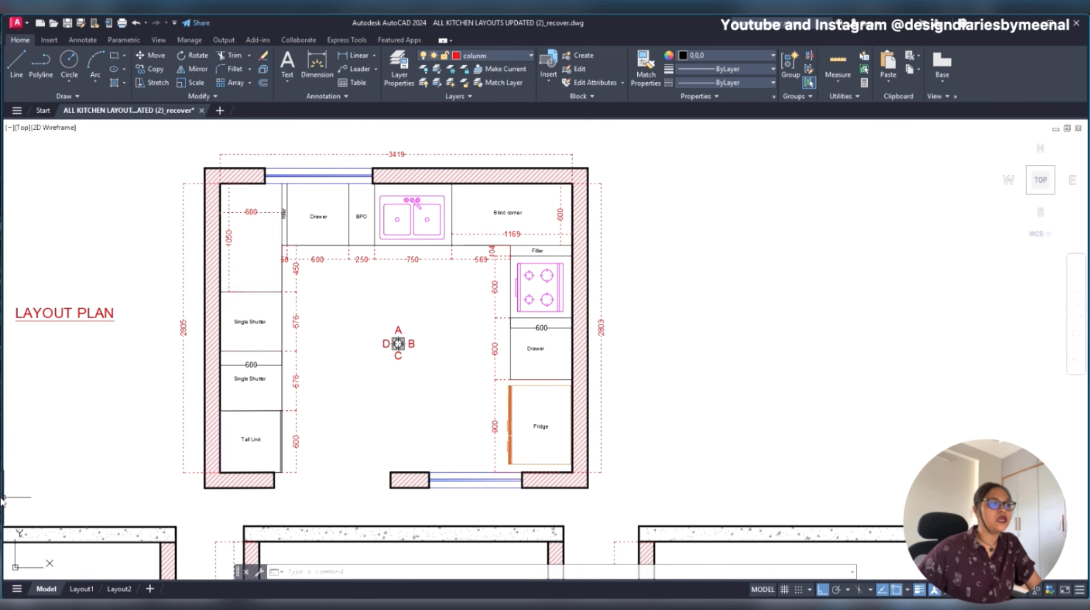
# - Highlight the whole layout plan with its walls, cabinets and dimensions, and view it together with the elevations below
pyautogui.moveTo(652, 136); pyautogui.dragTo(146, 503)
pyautogui.press('Escape')
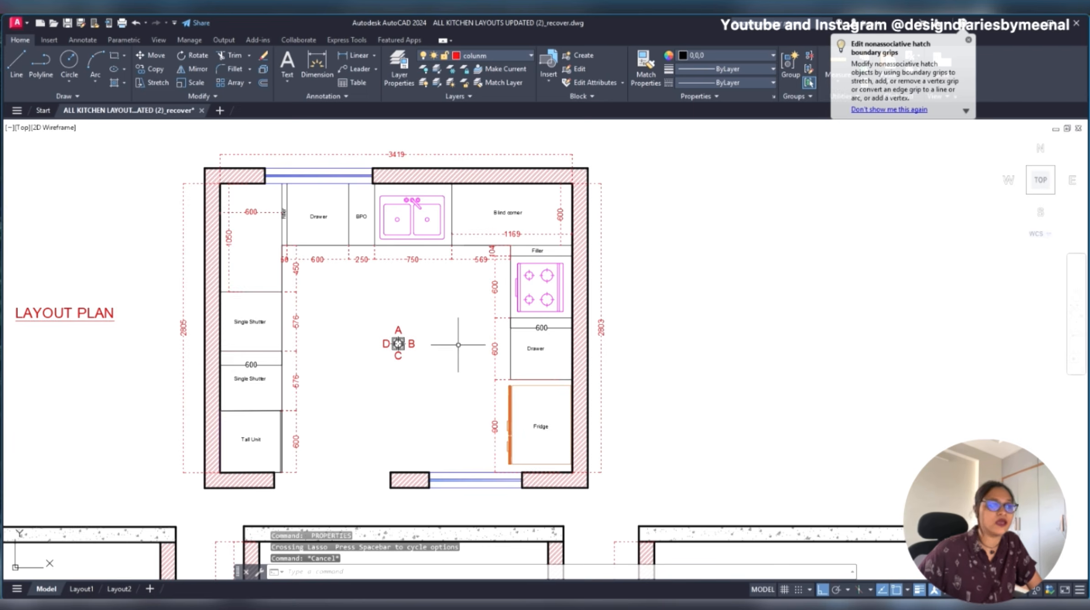
pyautogui.click(615, 132)
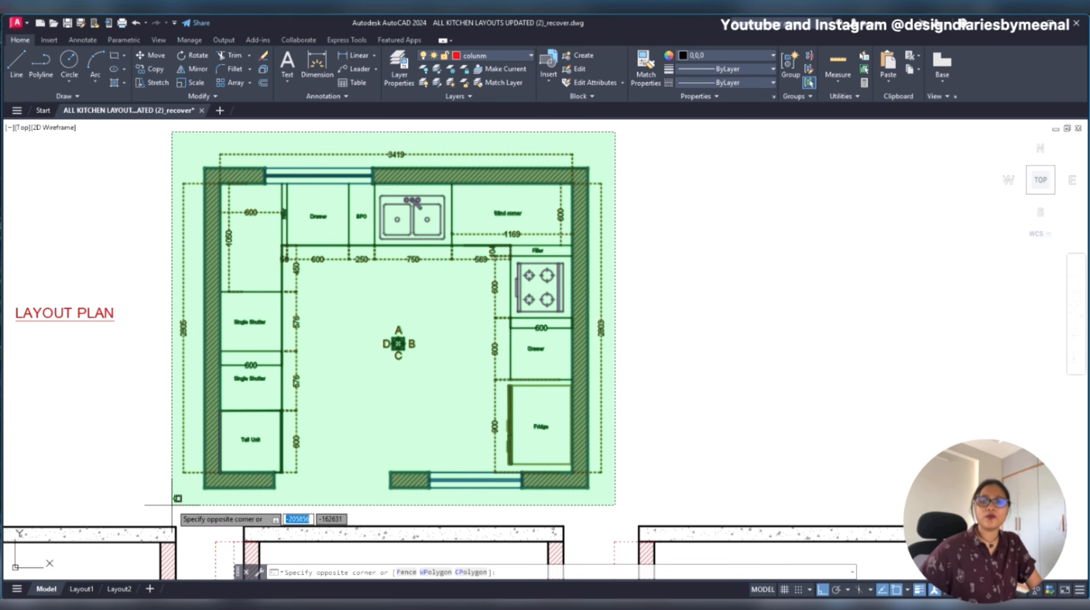
pyautogui.press('Escape')
pyautogui.scroll(-3, 413, 292)
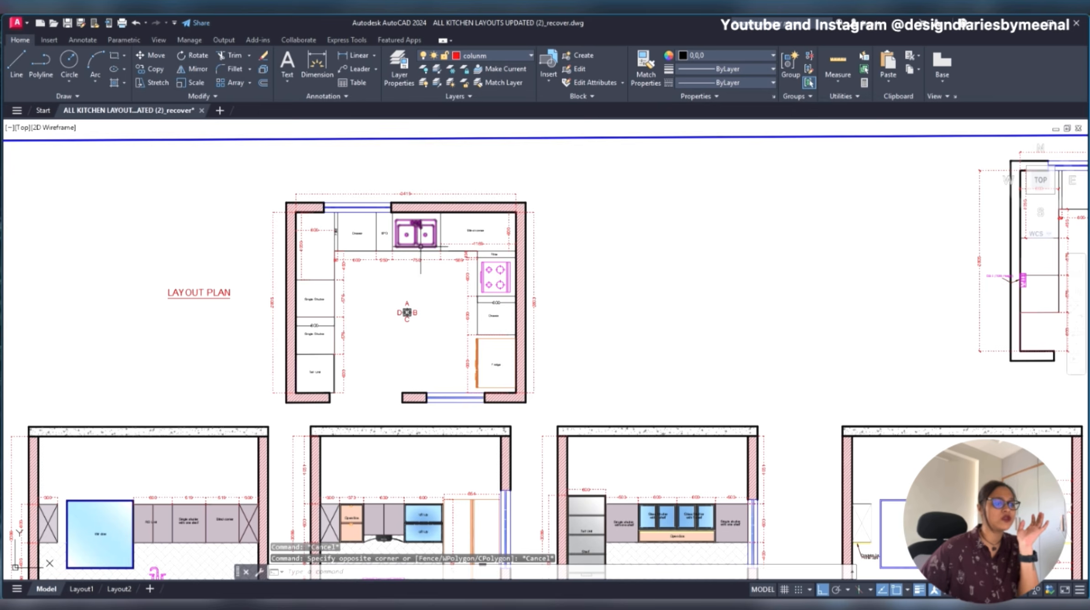
pyautogui.scroll(3, 433, 325)
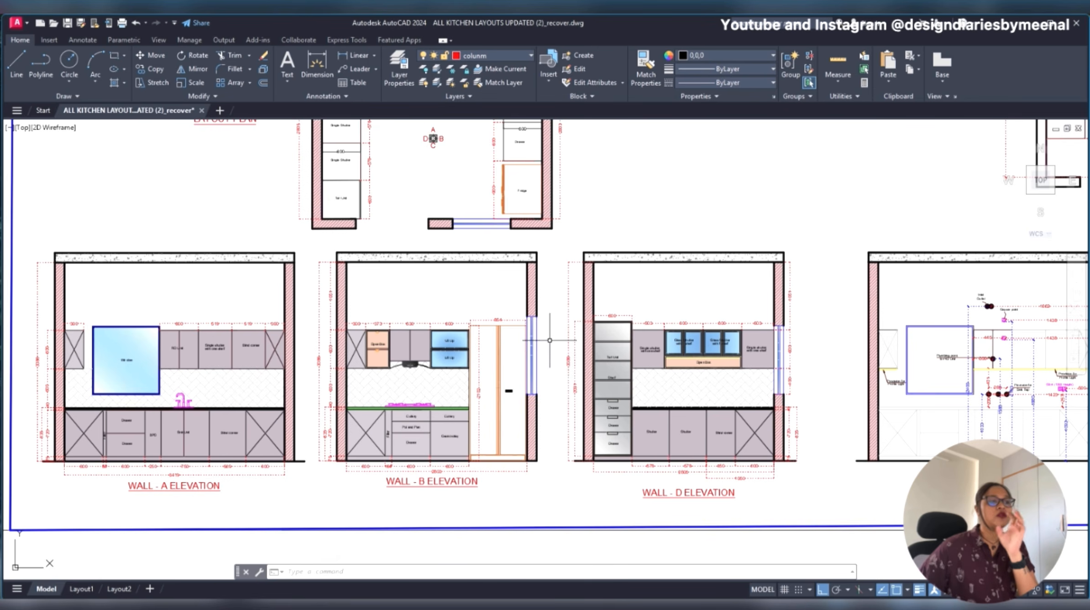
# - Browse the neighbouring kitchen sheets and examine the unit labels and widths in the Wall B elevation with the RO unit
pyautogui.moveTo(749, 365); pyautogui.dragTo(262, 363, button='middle')
pyautogui.scroll(-6, 507, 362)
pyautogui.moveTo(600, 469); pyautogui.dragTo(644, 317, button='middle')
pyautogui.scroll(6, 603, 336)
pyautogui.moveTo(698, 374); pyautogui.dragTo(314, 350, button='middle')
pyautogui.scroll(4, 581, 286)
pyautogui.scroll(-5, 580, 285)
pyautogui.moveTo(207, 353); pyautogui.dragTo(828, 326, button='middle')
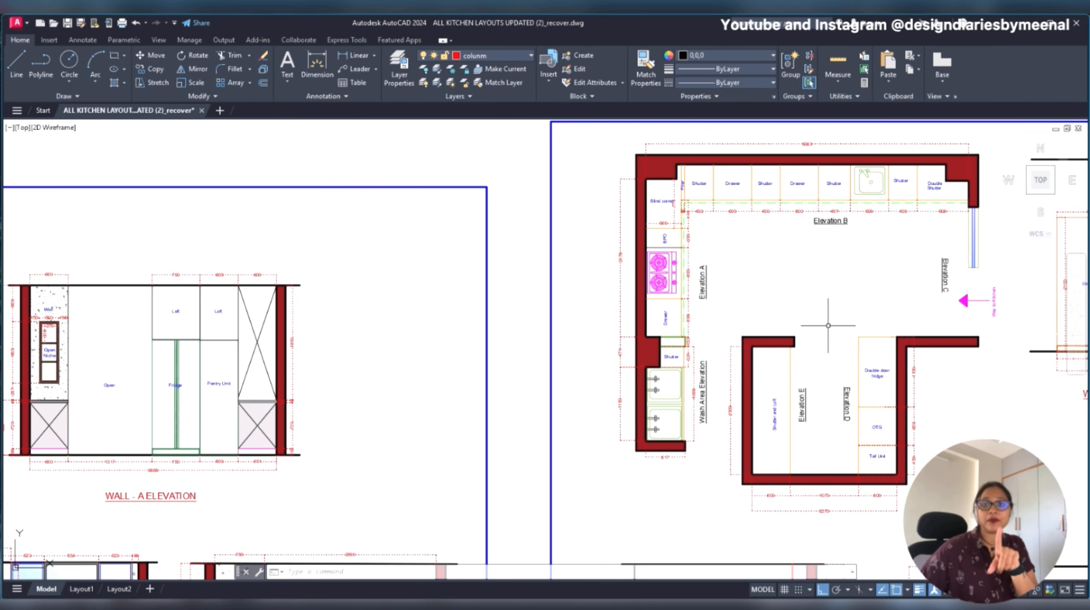
pyautogui.scroll(-5, 826, 325)
pyautogui.moveTo(468, 358); pyautogui.dragTo(779, 342, button='middle')
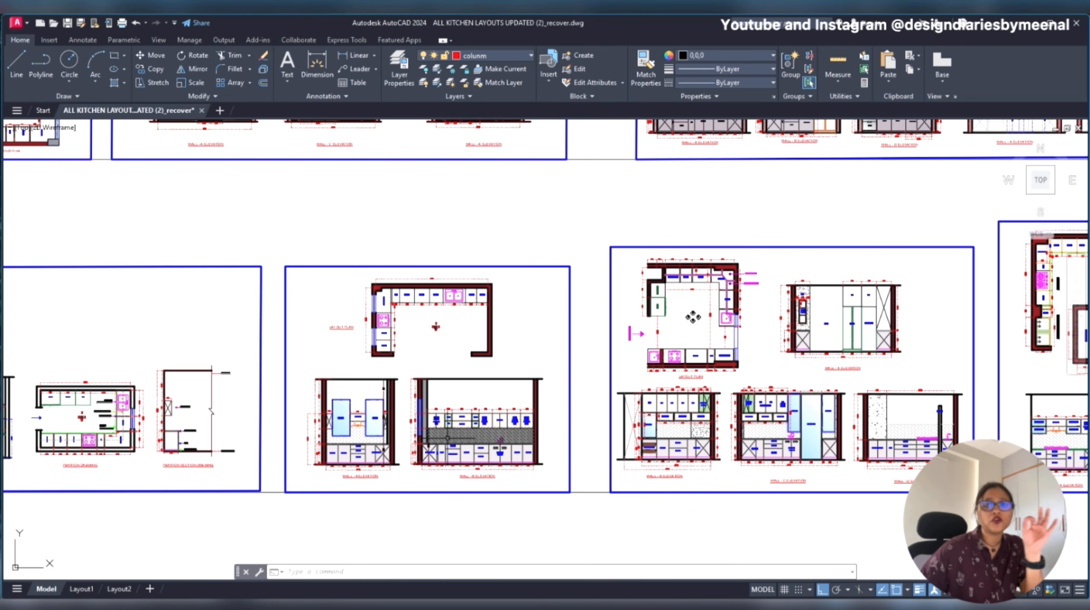
pyautogui.scroll(6, 471, 441)
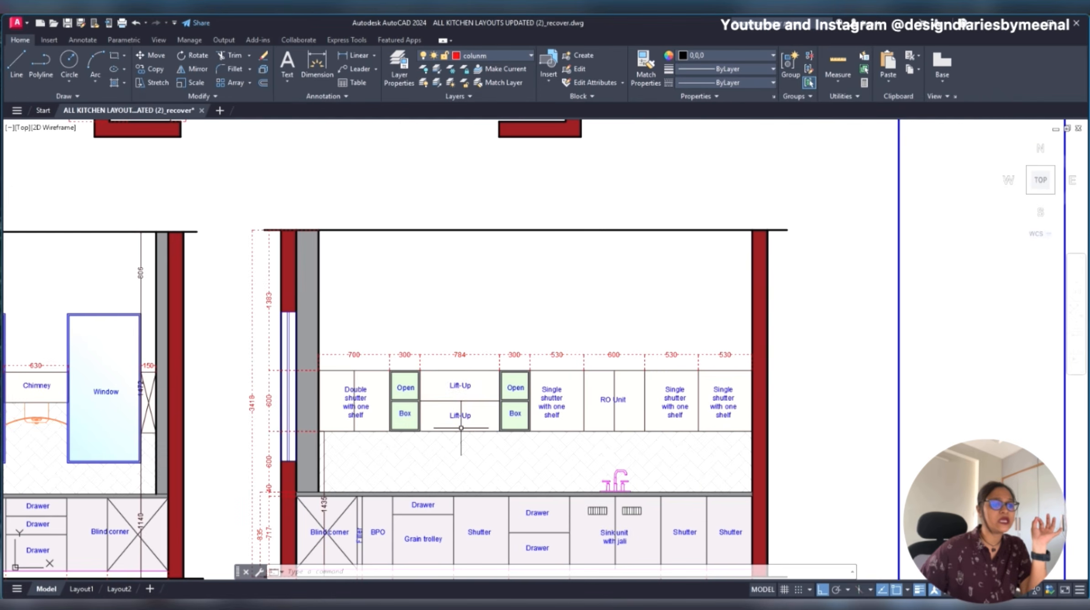
pyautogui.moveTo(553, 397); pyautogui.dragTo(542, 362, button='middle')
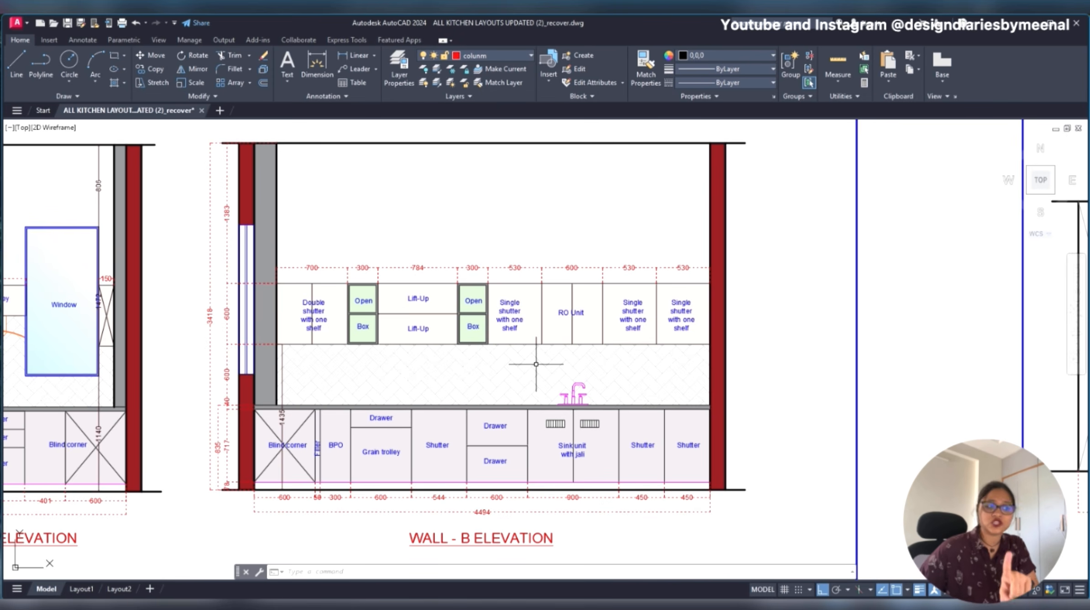
# - Examine the chimney, glass lift-up and blind corner units in the Wall A elevation of the sheet with lettered elevations
pyautogui.scroll(-6, 899, 434)
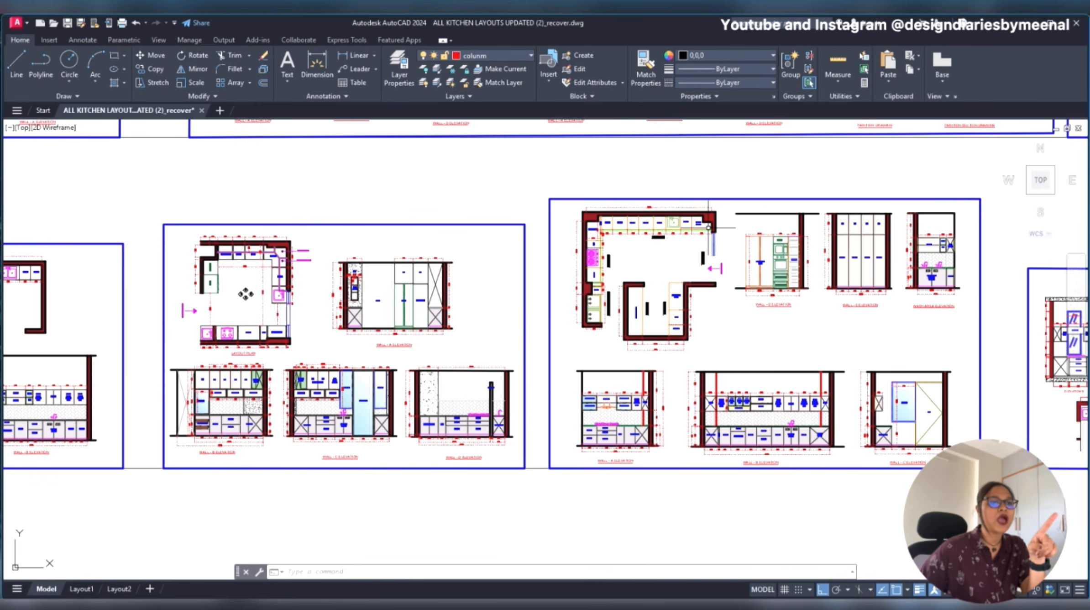
pyautogui.moveTo(743, 258); pyautogui.dragTo(677, 261, button='middle')
pyautogui.scroll(3, 510, 393)
pyautogui.scroll(4, 510, 393)
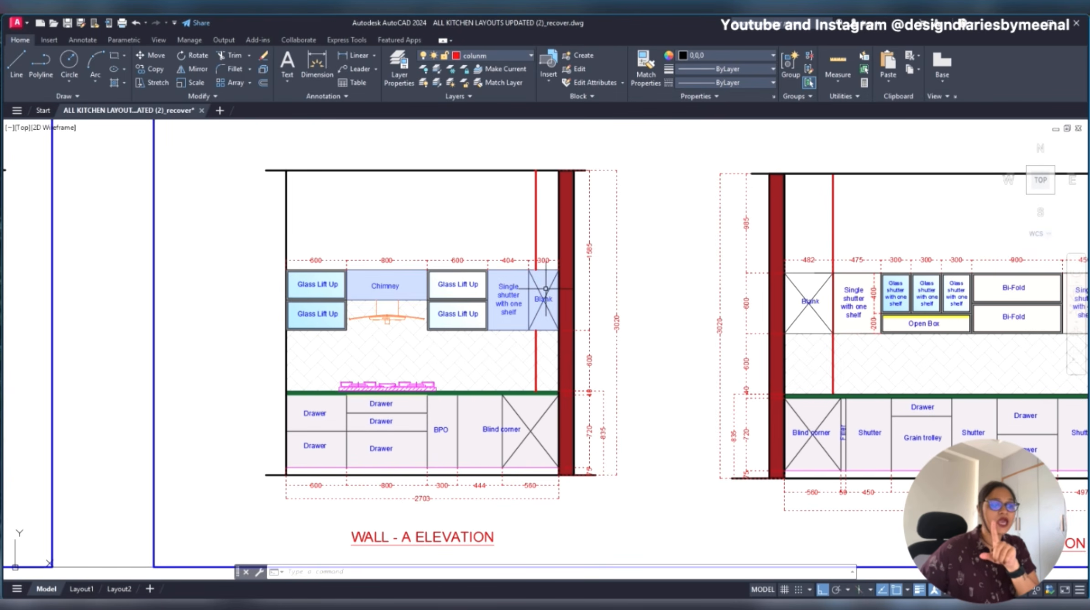
# - Find the black-framed kitchen sheet among the older drawings and view its Elevation C for comparison
pyautogui.scroll(-10, 469, 294)
pyautogui.moveTo(770, 168); pyautogui.dragTo(350, 347, button='middle')
pyautogui.scroll(-2, 350, 347)
pyautogui.scroll(-6, 349, 347)
pyautogui.moveTo(745, 304)
pyautogui.mouseDown(button='middle')
pyautogui.moveTo(387, 235)
pyautogui.moveTo(734, 295)
pyautogui.mouseUp(button='middle')
pyautogui.scroll(8, 648, 296)
pyautogui.scroll(-8, 734, 295)
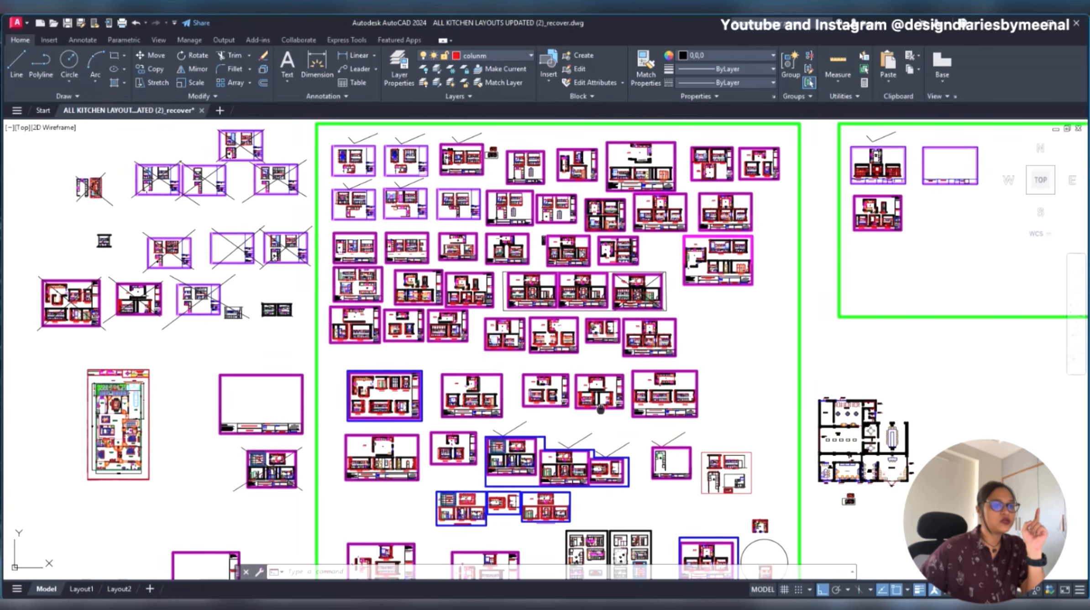
pyautogui.moveTo(601, 408); pyautogui.dragTo(602, 222, button='middle')
pyautogui.scroll(2, 603, 222)
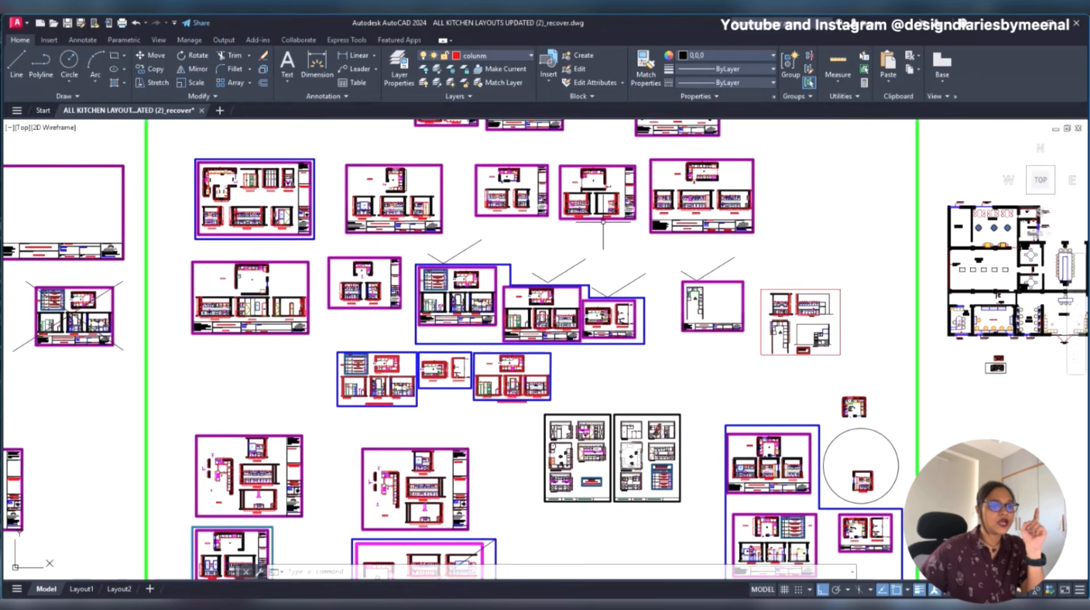
pyautogui.moveTo(661, 455); pyautogui.dragTo(657, 318, button='middle')
pyautogui.scroll(6, 624, 317)
pyautogui.scroll(8, 469, 319)
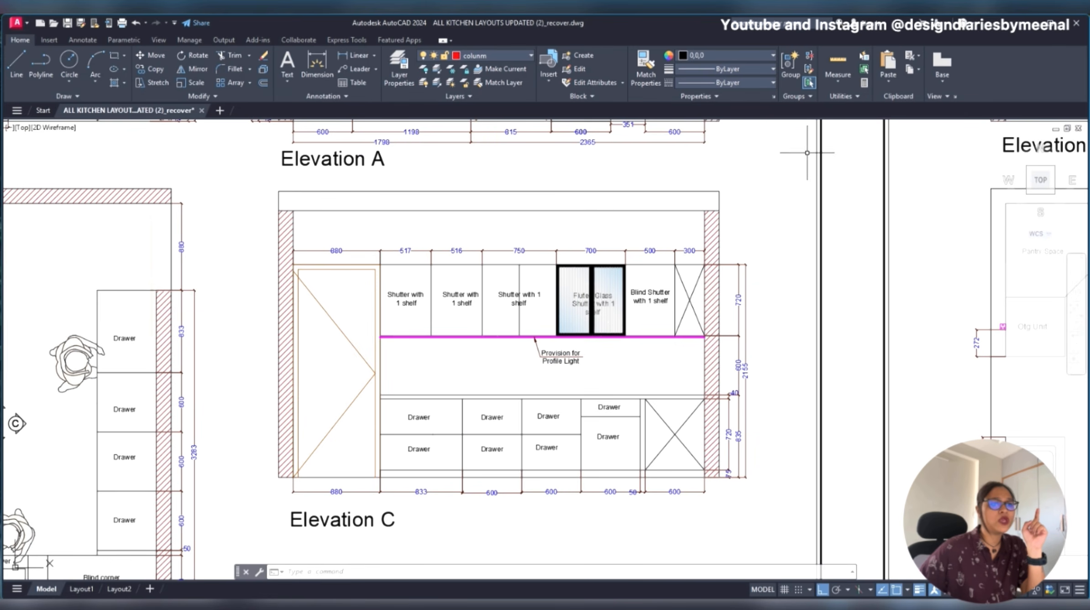
# - Check the layer and linetype options of the slab's top line in Elevation C
pyautogui.click(802, 158)
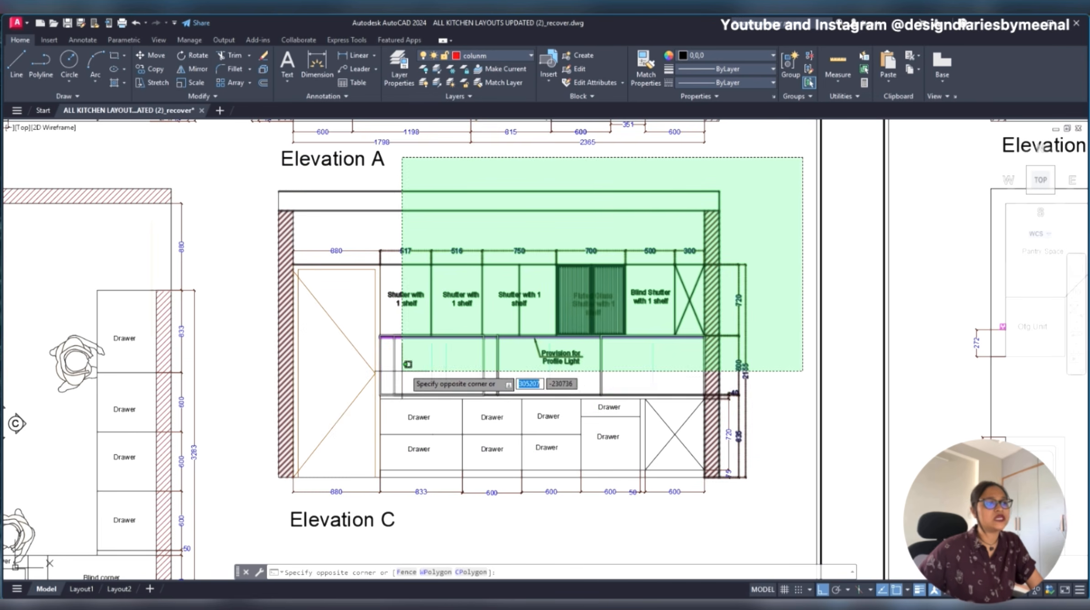
pyautogui.press('Escape')
pyautogui.press('Escape')
pyautogui.click(510, 200)
pyautogui.click(497, 186)
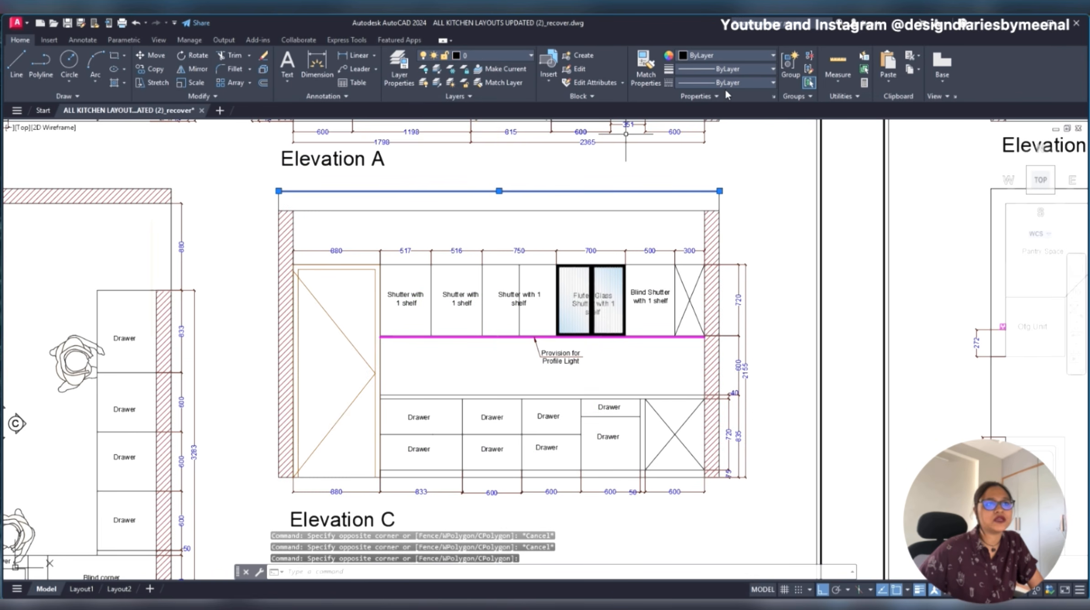
pyautogui.click(741, 69)
pyautogui.click(740, 70)
pyautogui.click(738, 80)
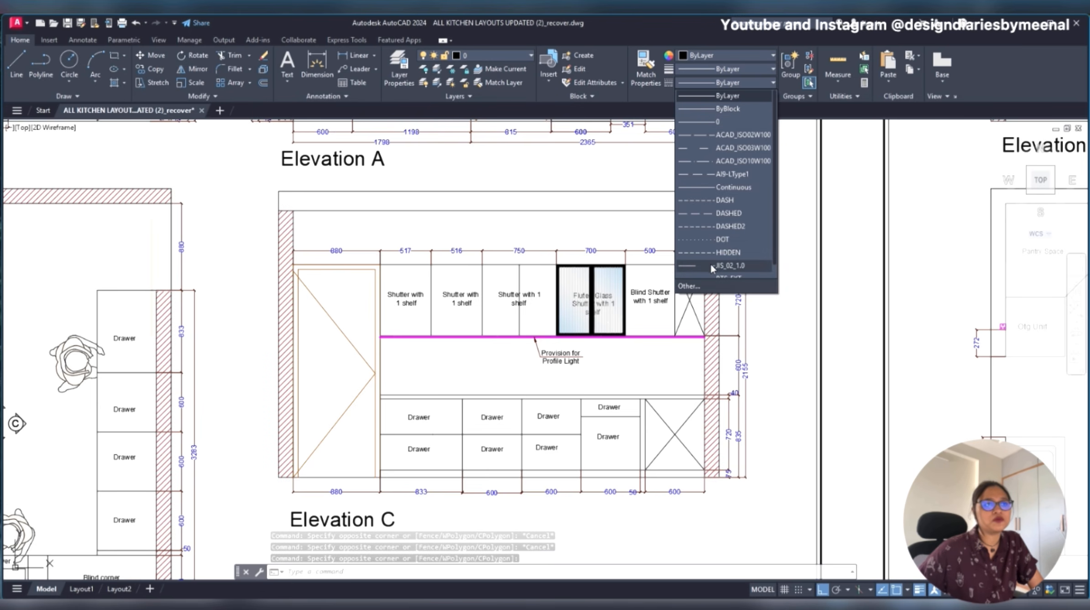
# - Check the lineweight options for the slab's top line in Elevation C, leaving its properties as they are
pyautogui.click(729, 69)
pyautogui.click(729, 69)
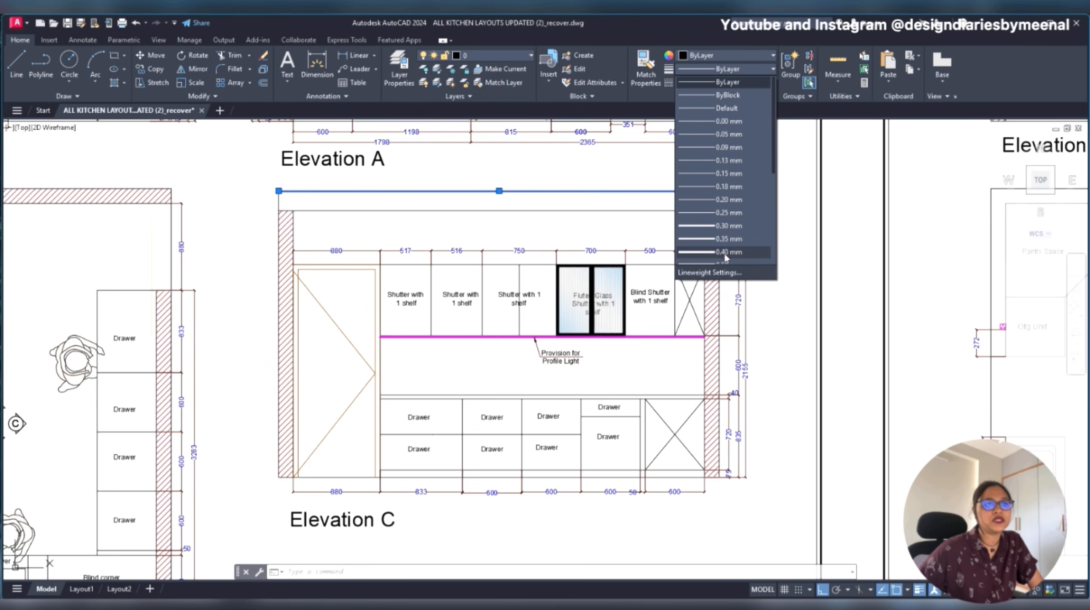
pyautogui.click(730, 73)
pyautogui.press('Escape')
pyautogui.click(553, 180)
pyautogui.click(512, 196)
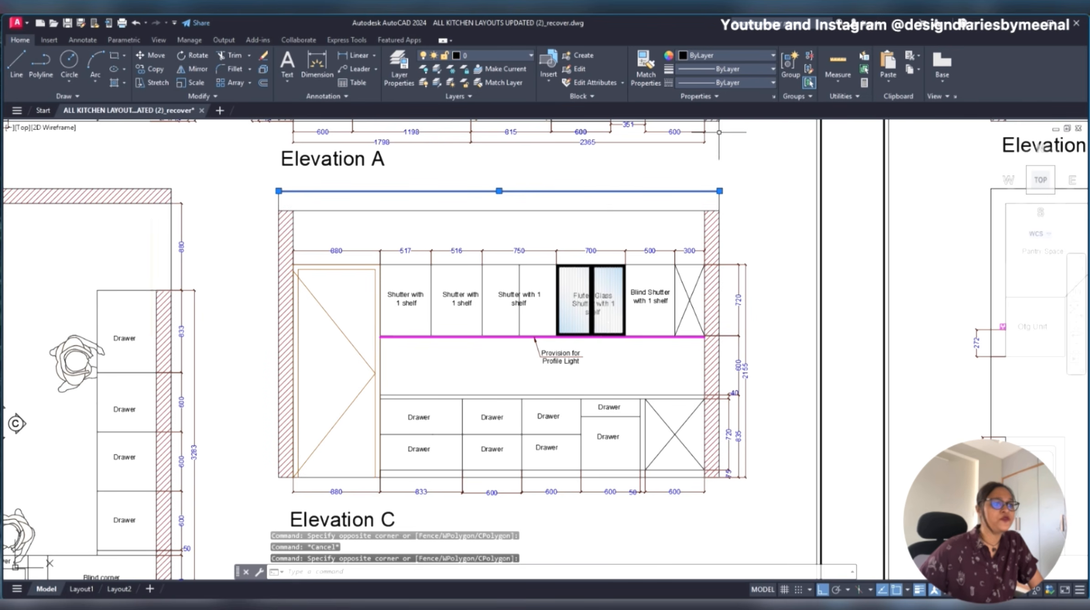
pyautogui.press('Escape')
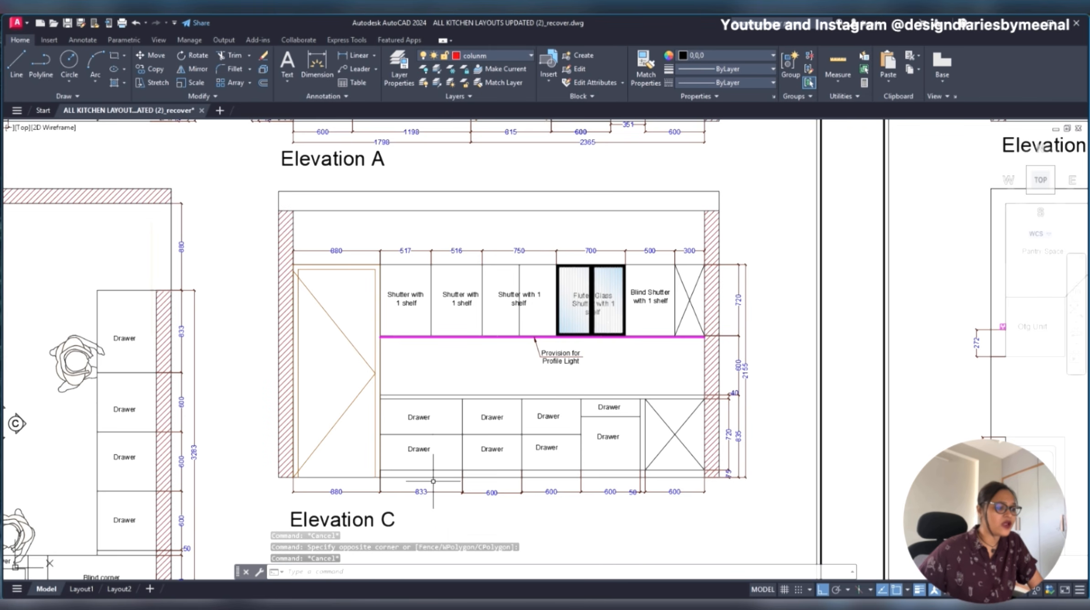
# - Inspect the dimension line beneath the widest drawer unit in Elevation C and regenerate the drawing
pyautogui.scroll(10, 444, 517)
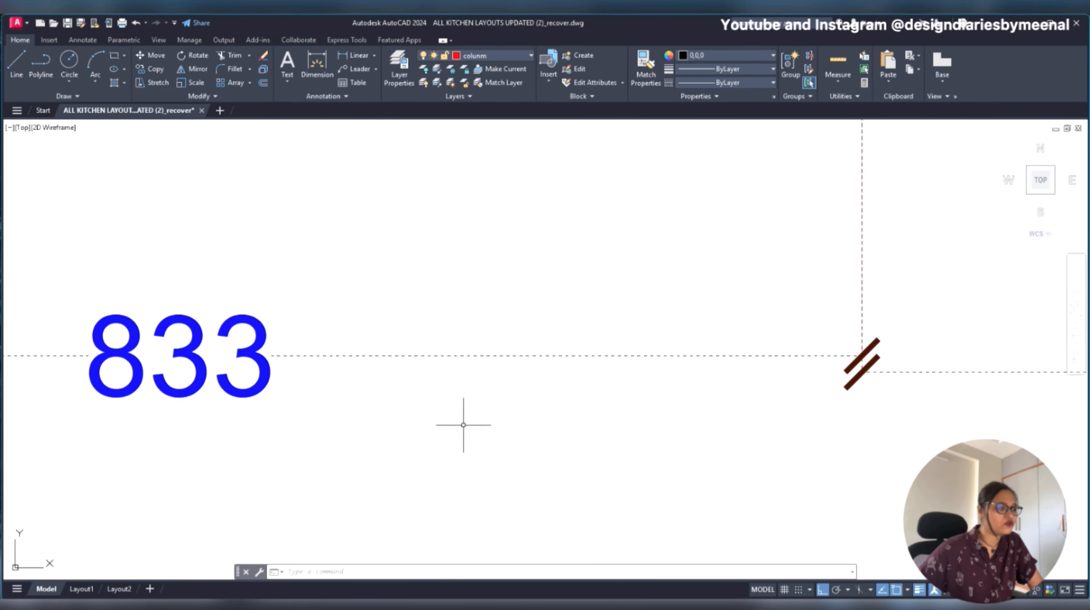
pyautogui.click(637, 323)
pyautogui.click(511, 433)
pyautogui.scroll(-10, 648, 374)
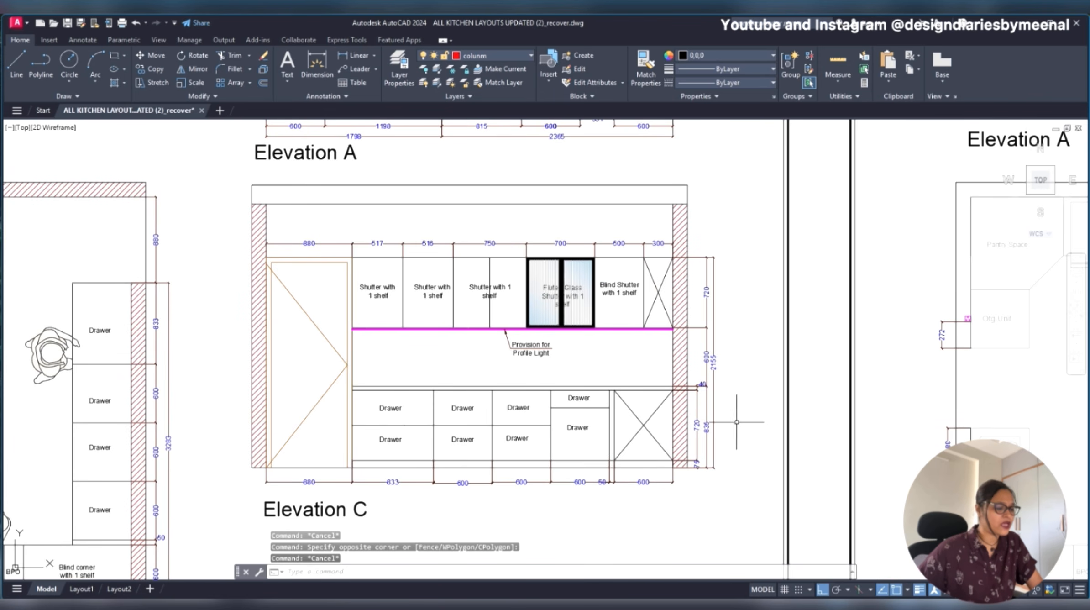
pyautogui.press('Return')
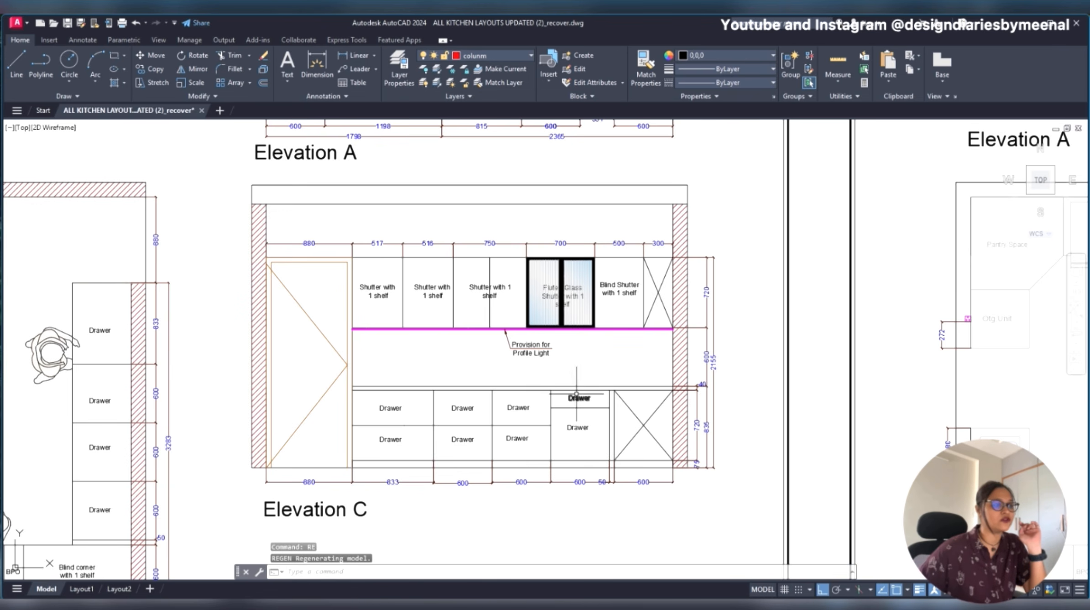
# - Examine the text and dimension styles of the base drawers and upper shutters in Elevation C
pyautogui.scroll(6, 417, 495)
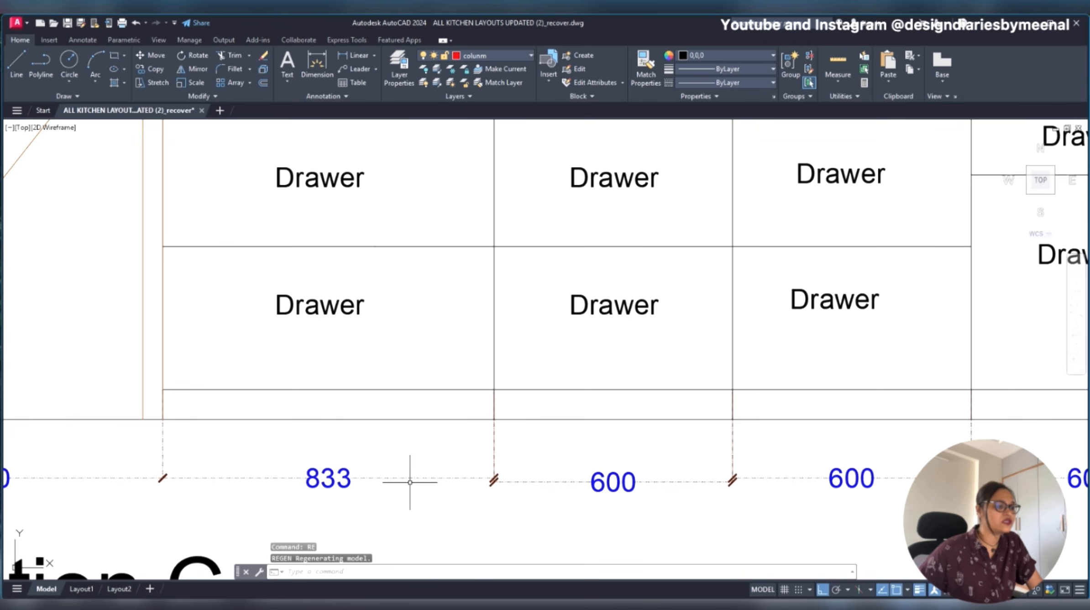
pyautogui.scroll(-6, 409, 481)
pyautogui.scroll(2, 500, 307)
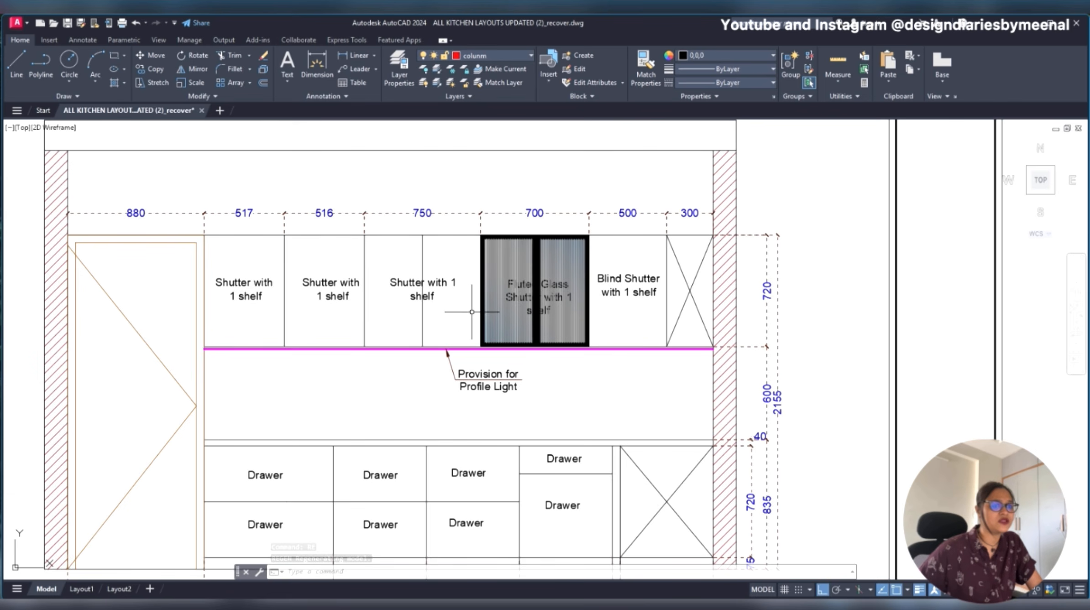
pyautogui.scroll(-2, 673, 350)
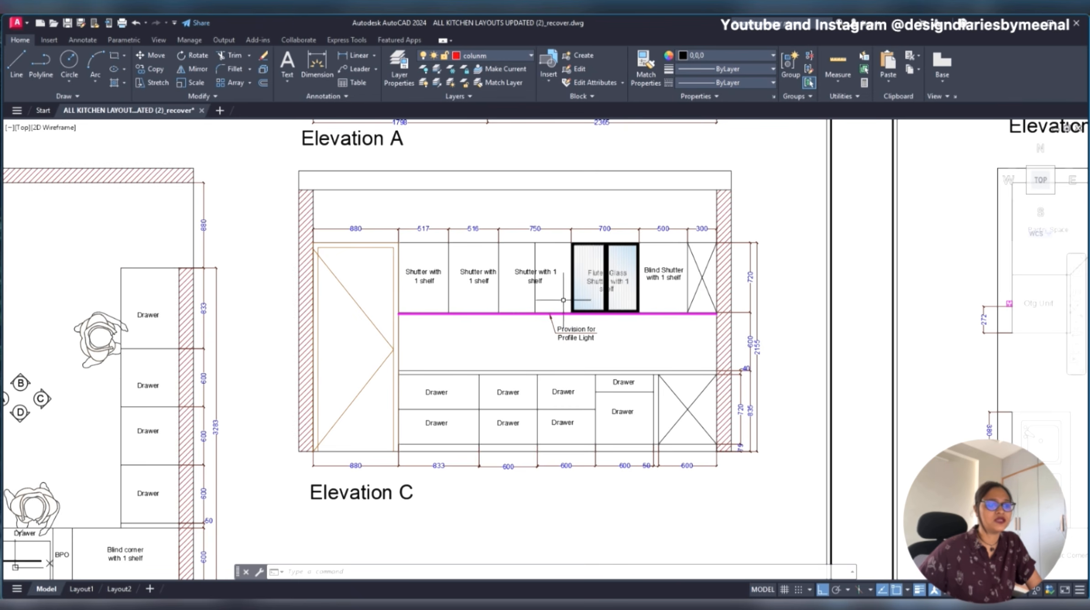
# - Highlight the two human figures in the Kitchen Plan and view the plan beside its elevations
pyautogui.scroll(-2, 595, 300)
pyautogui.scroll(-2, 595, 299)
pyautogui.scroll(4, 372, 384)
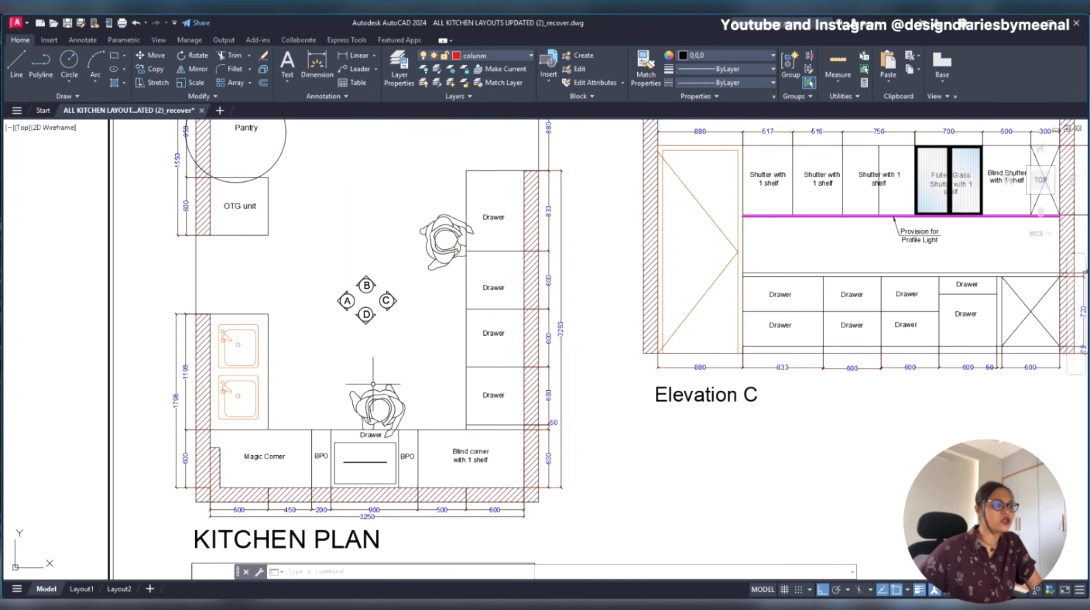
pyautogui.click(438, 232)
pyautogui.click(400, 396)
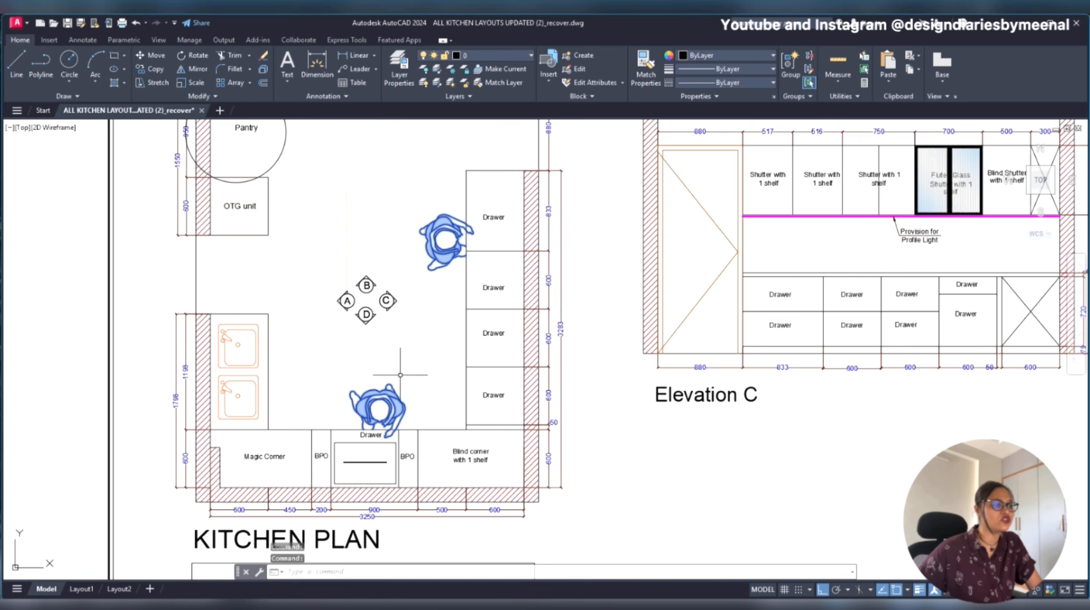
pyautogui.press('Escape')
pyautogui.scroll(-2, 428, 295)
pyautogui.moveTo(429, 265); pyautogui.dragTo(421, 323, button='middle')
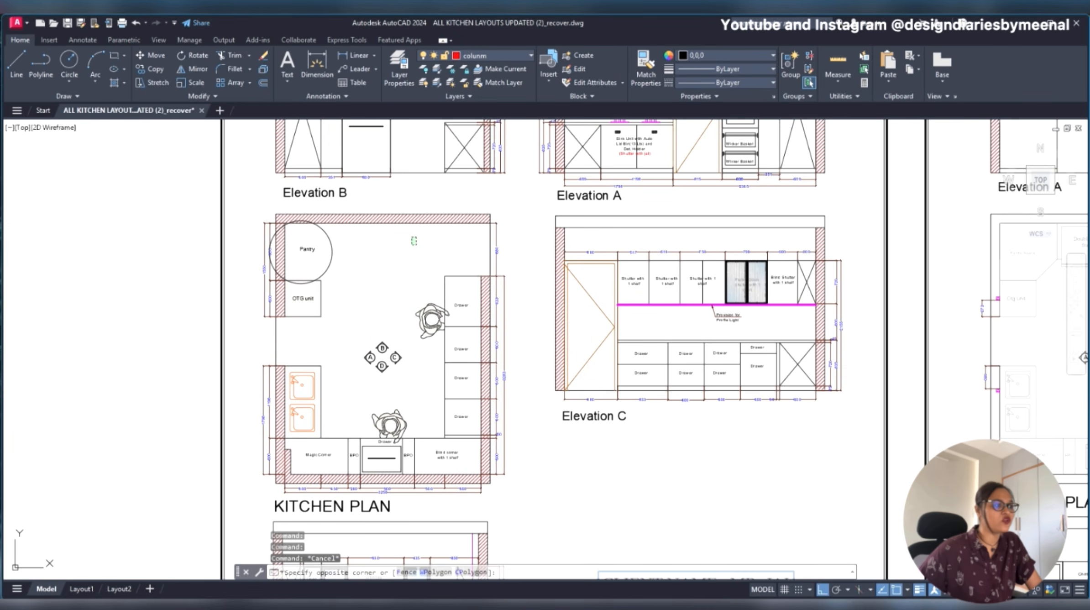
pyautogui.click(373, 301)
pyautogui.press('Escape')
# - Return to the blue-framed kitchen sheet with the electrical elevations, partition drawing and partition section drawing
pyautogui.scroll(-6, 420, 275)
pyautogui.moveTo(811, 340); pyautogui.dragTo(621, 340, button='middle')
pyautogui.scroll(5, 622, 340)
pyautogui.scroll(-4, 609, 294)
pyautogui.moveTo(459, 332); pyautogui.dragTo(844, 344, button='middle')
pyautogui.scroll(-4, 845, 345)
pyautogui.scroll(-3, 835, 345)
pyautogui.moveTo(435, 401); pyautogui.dragTo(919, 355, button='middle')
pyautogui.scroll(-6, 920, 355)
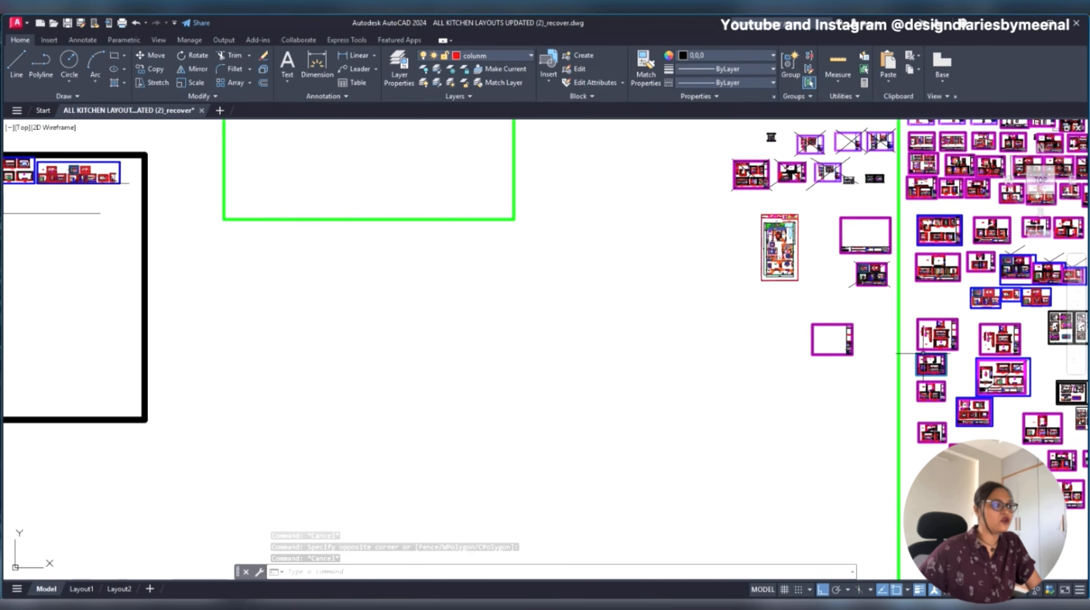
pyautogui.moveTo(224, 323); pyautogui.dragTo(940, 389, button='middle')
pyautogui.scroll(12, 849, 288)
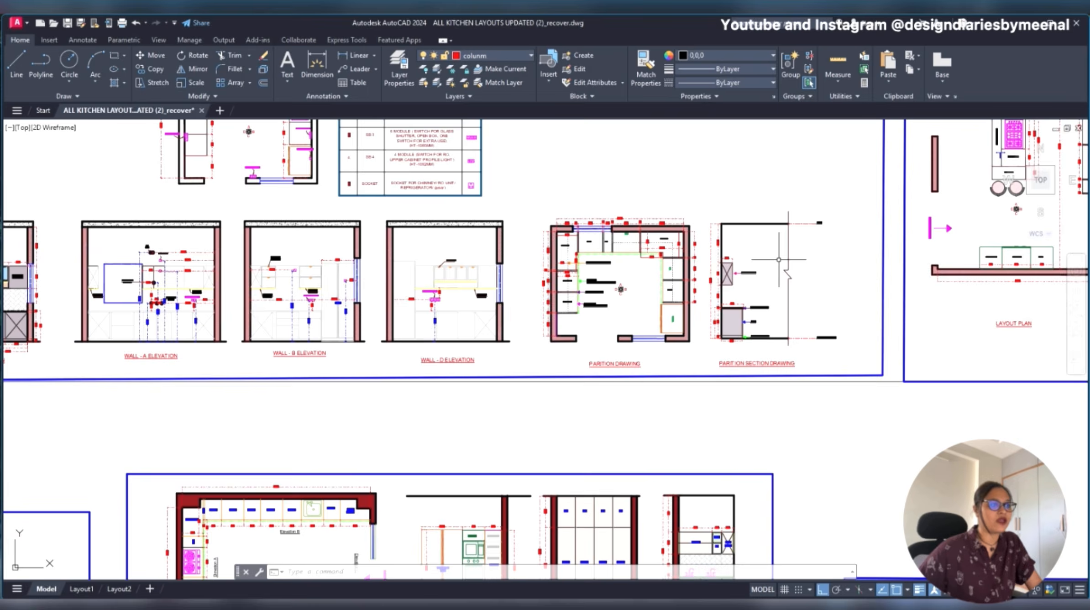
# - Review the drawing's layers with their colours, linetypes and lineweights, widening the layer properties list to show more columns
pyautogui.click(508, 56)
pyautogui.scroll(-3, 484, 247)
pyautogui.scroll(5, 490, 74)
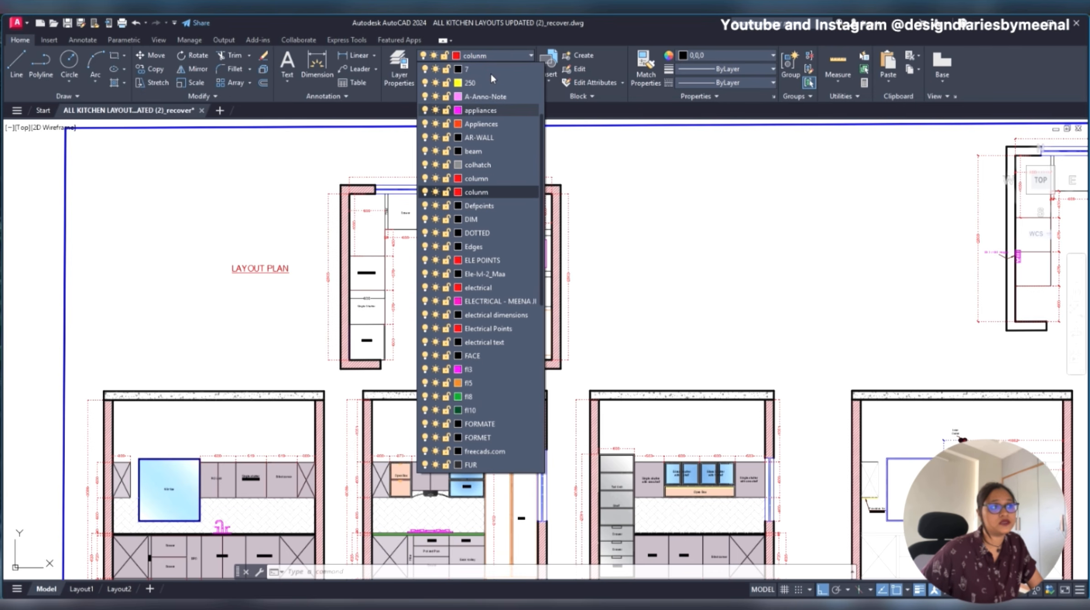
pyautogui.click(614, 242)
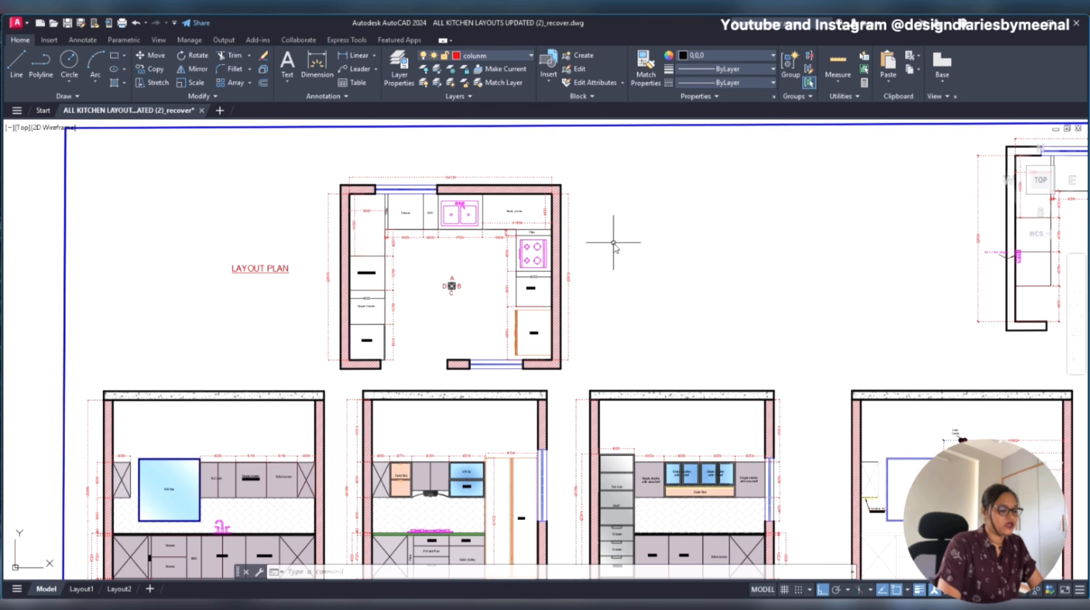
pyautogui.write('la')
pyautogui.press('Return')
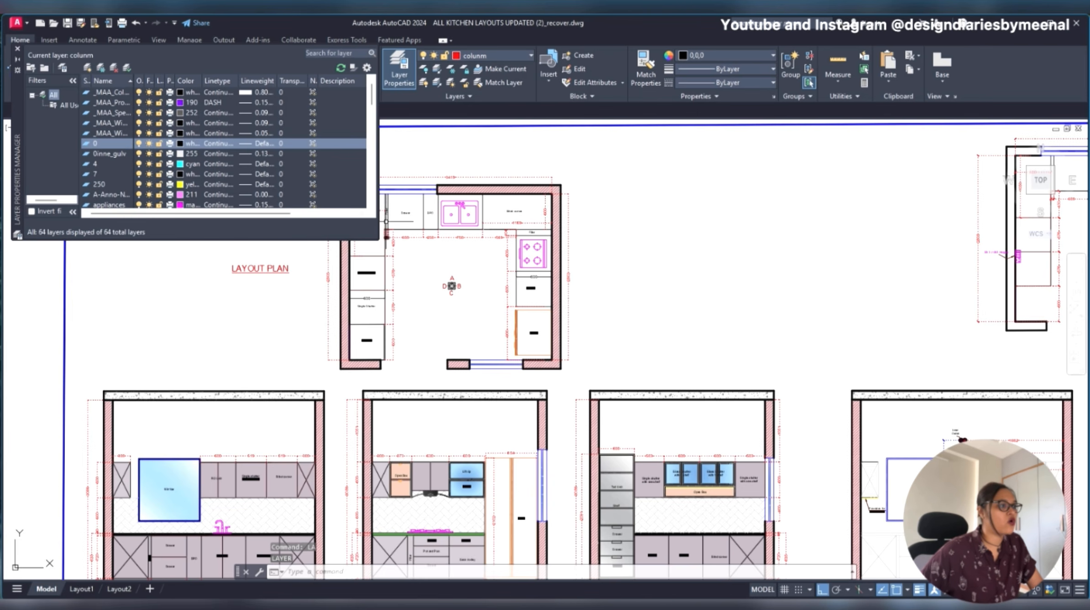
pyautogui.moveTo(379, 209); pyautogui.dragTo(899, 209)
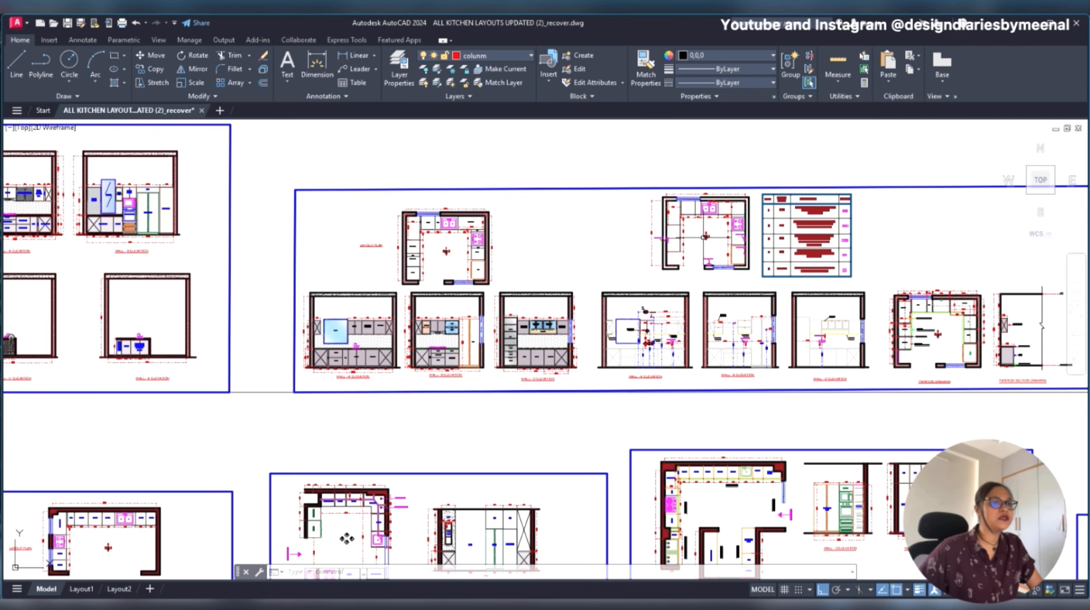
# - Demonstrate a crossing selection around all drawings on the blue-framed kitchen sheet and clear it
pyautogui.scroll(2, 948, 198)
pyautogui.click(948, 198)
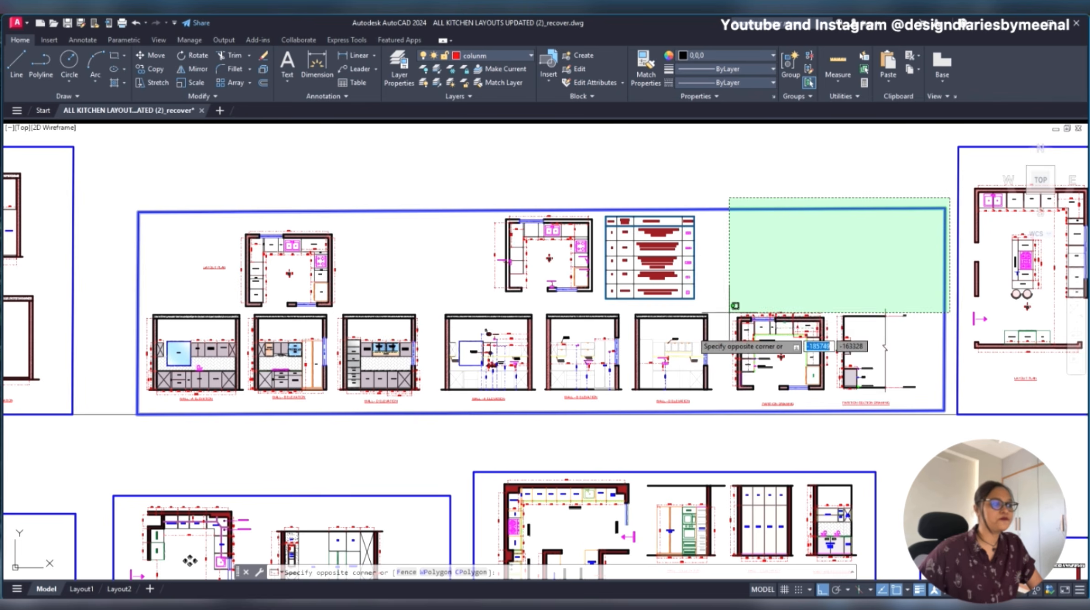
pyautogui.click(120, 453)
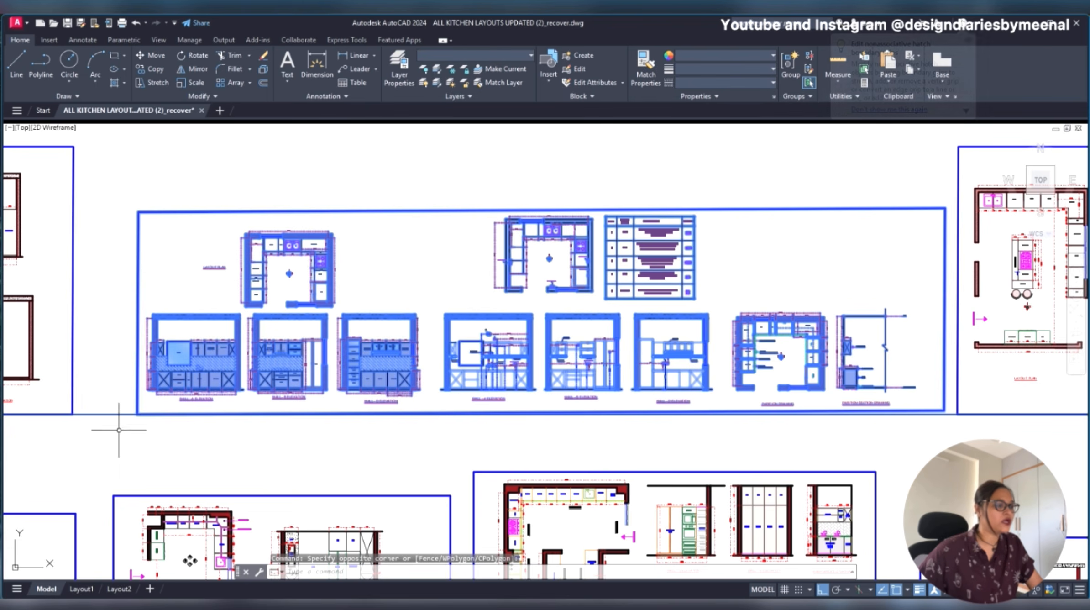
pyautogui.press('Escape')
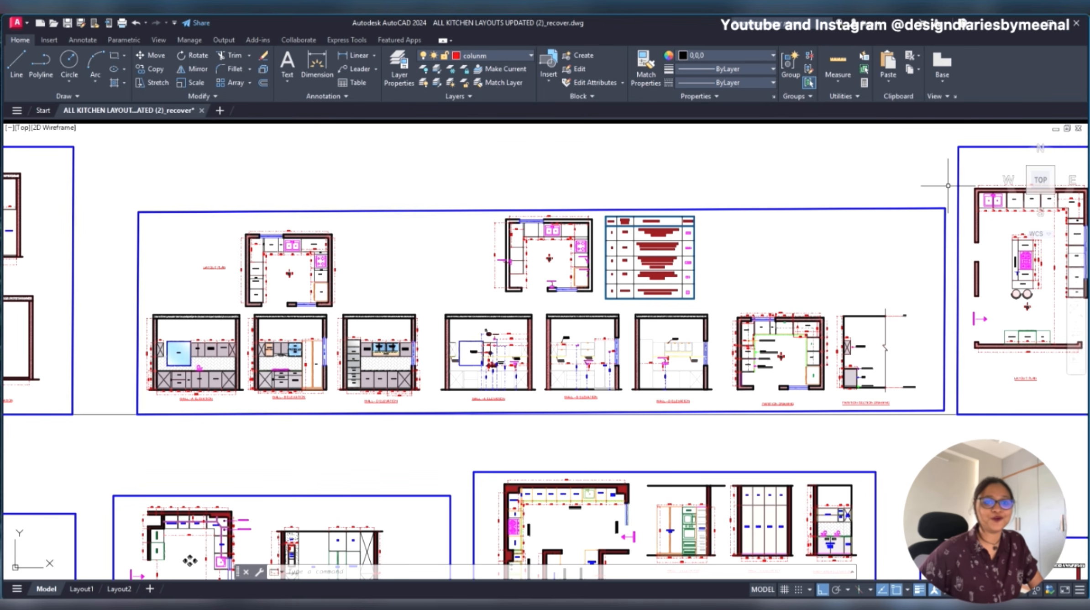
pyautogui.click(949, 203)
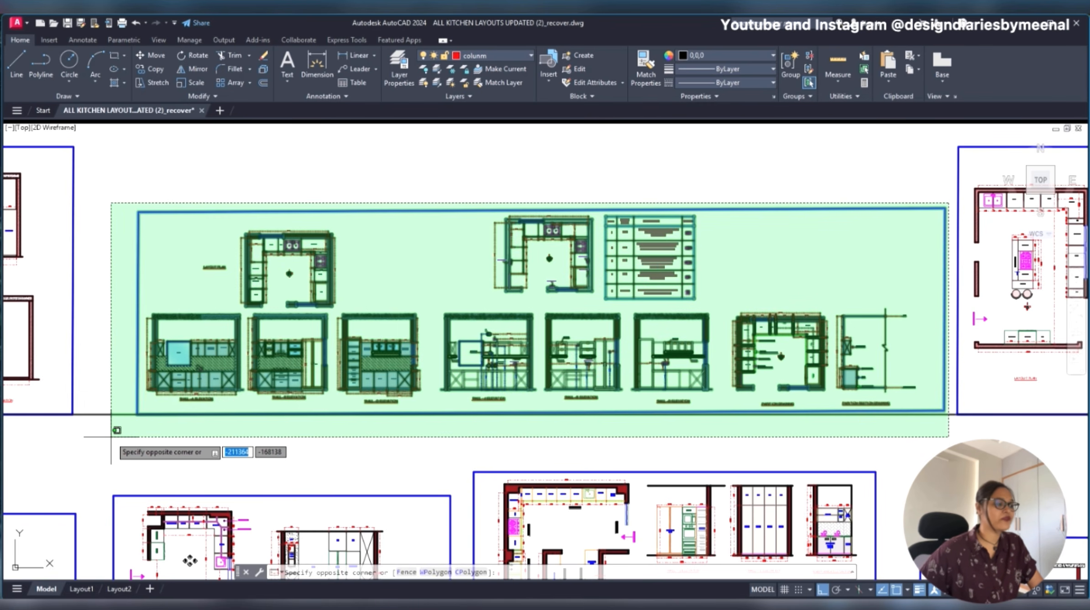
pyautogui.press('Escape')
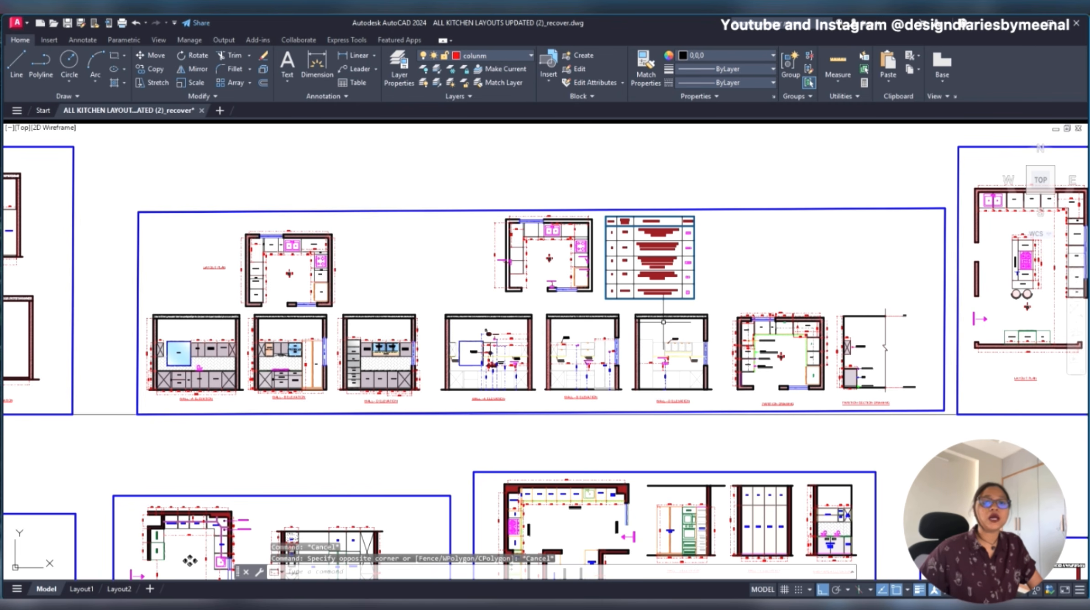
pyautogui.click(952, 191)
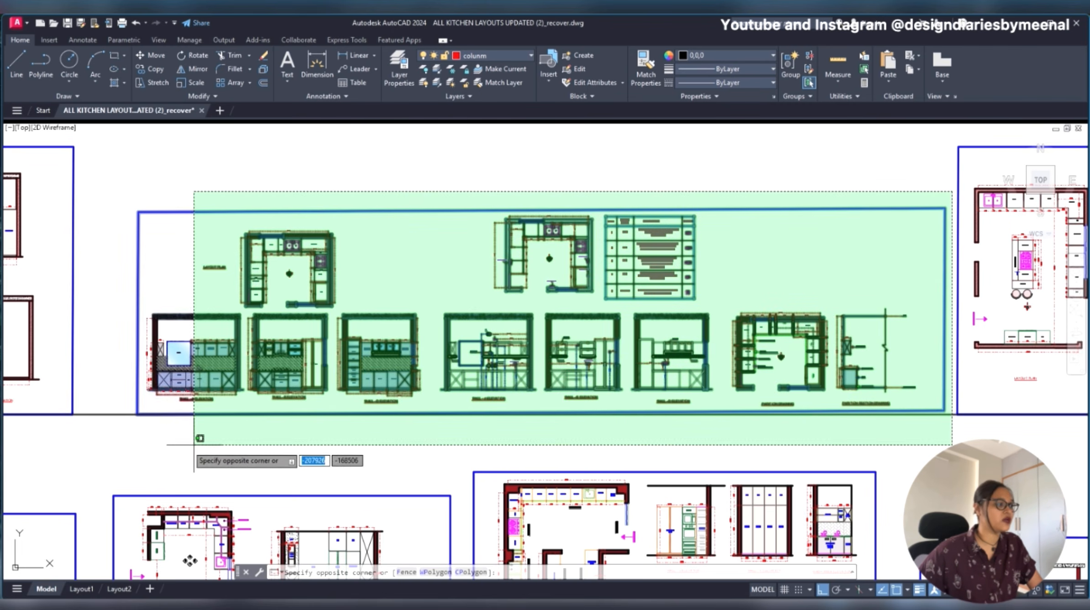
pyautogui.press('Escape')
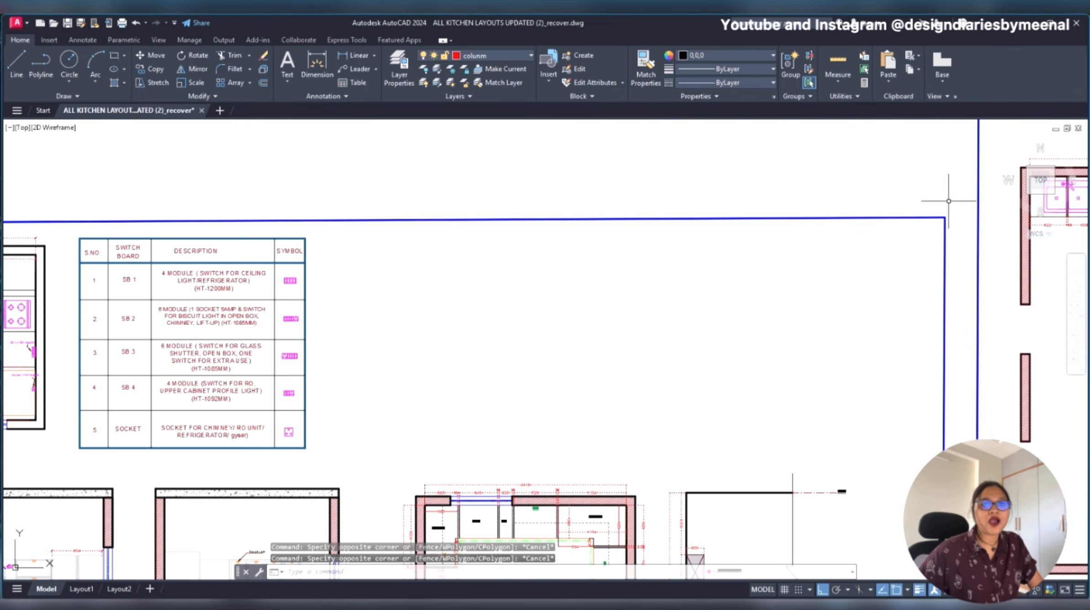
pyautogui.click(954, 174)
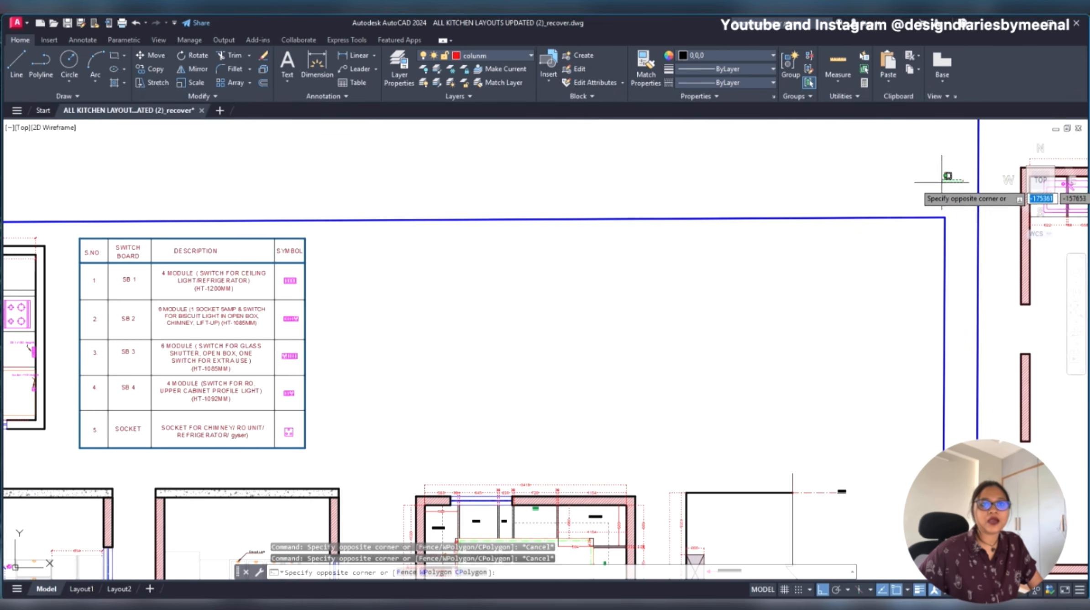
pyautogui.scroll(-5, 955, 174)
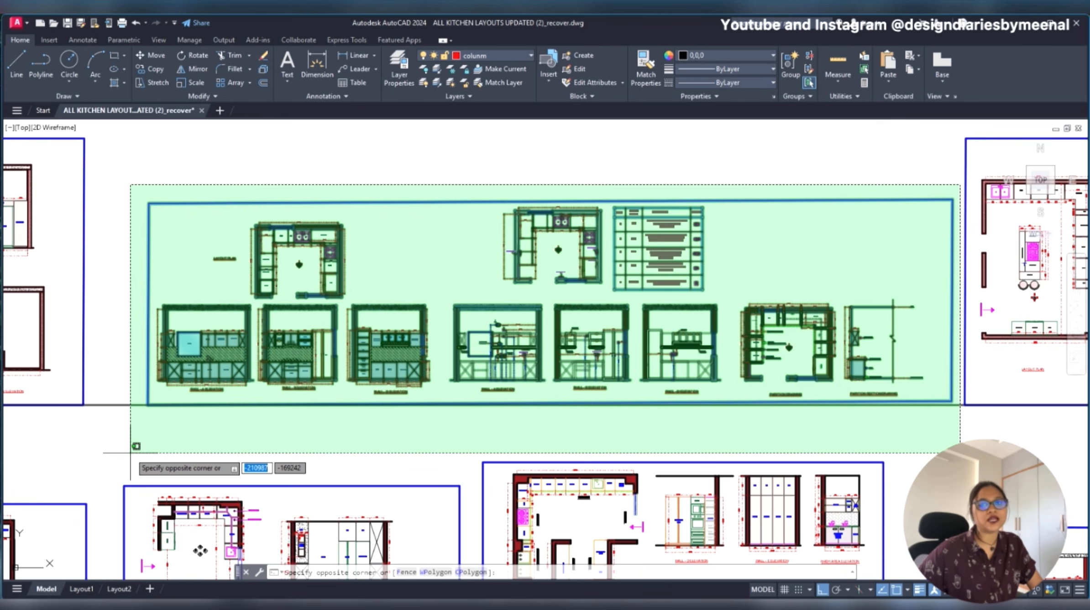
pyautogui.press('Escape')
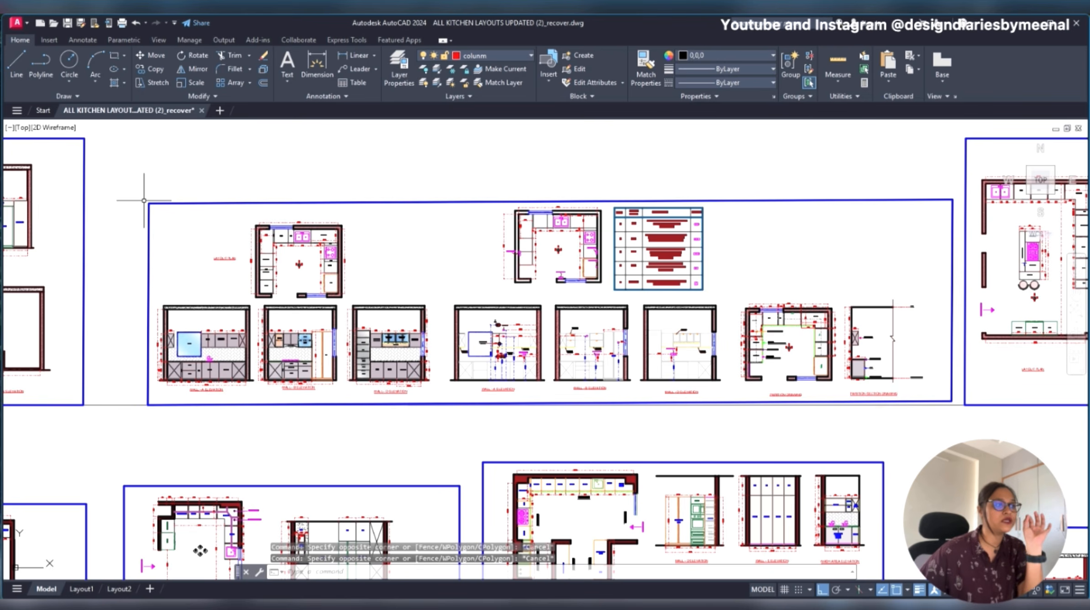
# - Demonstrate a window selection that fully encloses the kitchen Layout Plan with its walls, fittings and dimensions
pyautogui.scroll(5, 183, 232)
pyautogui.click(338, 187)
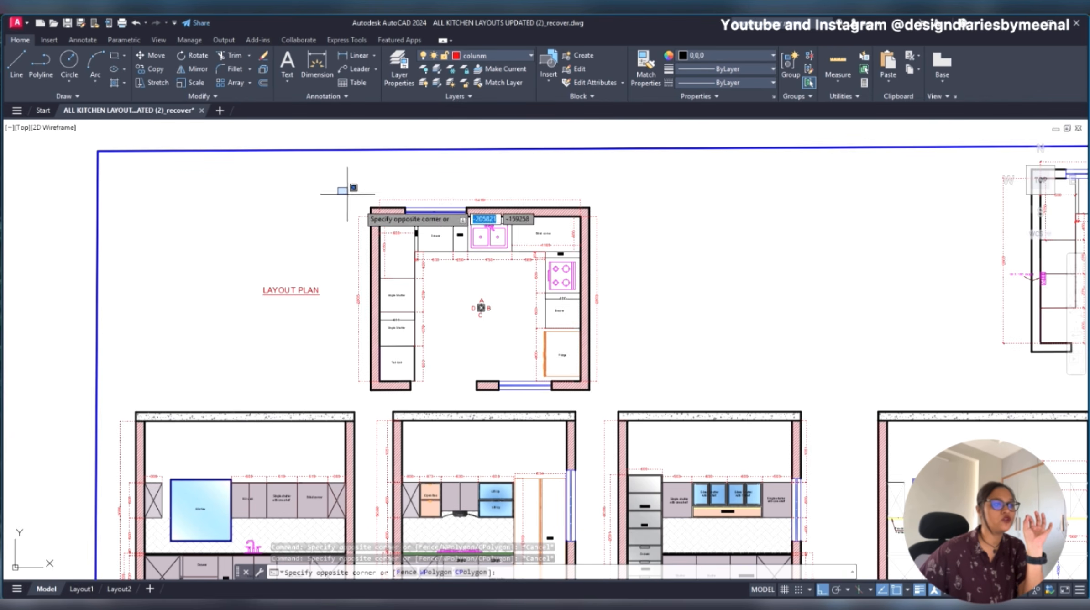
pyautogui.click(629, 403)
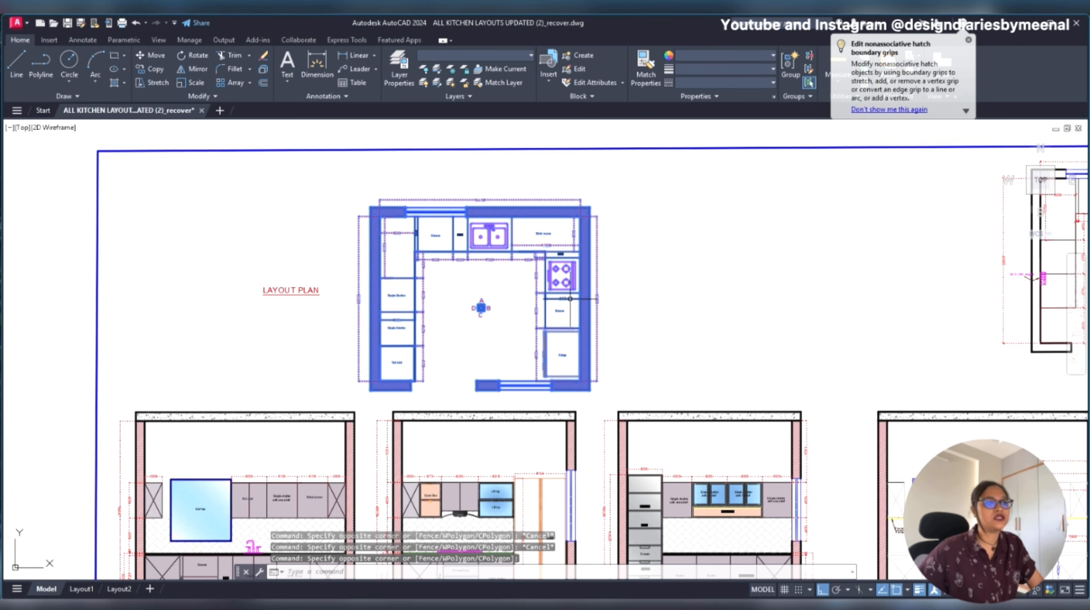
pyautogui.press('Escape')
pyautogui.click(633, 176)
pyautogui.press('Escape')
pyautogui.click(340, 184)
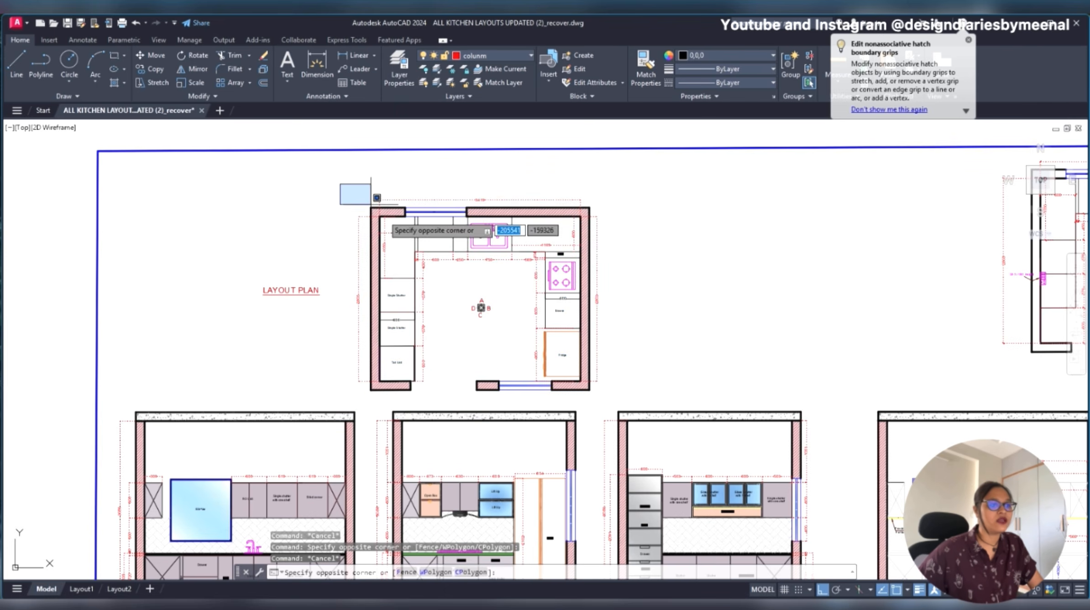
pyautogui.press('Escape')
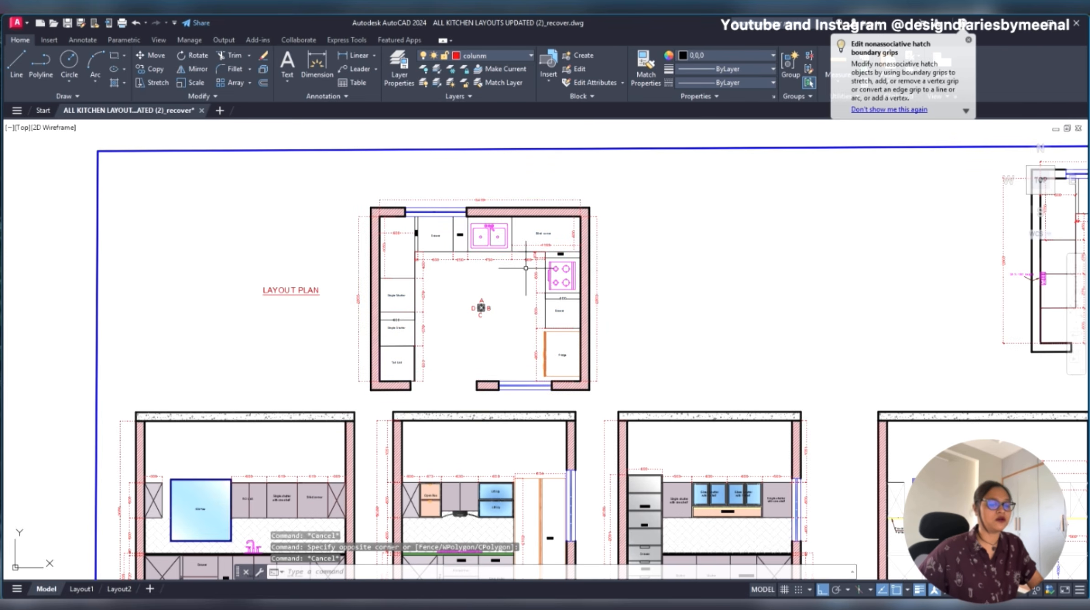
pyautogui.click(333, 193)
pyautogui.click(655, 420)
# - Highlight the double sink and surrounding walls in the Layout Plan with a crossing selection, and clear the selection
pyautogui.scroll(7, 485, 233)
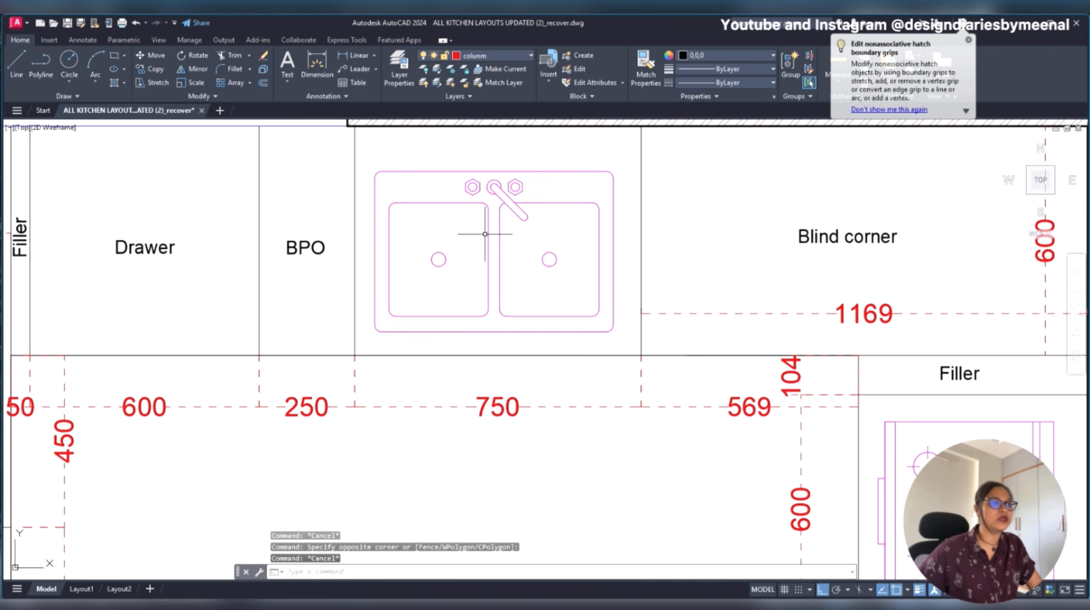
pyautogui.scroll(-6, 550, 178)
pyautogui.scroll(6, 546, 224)
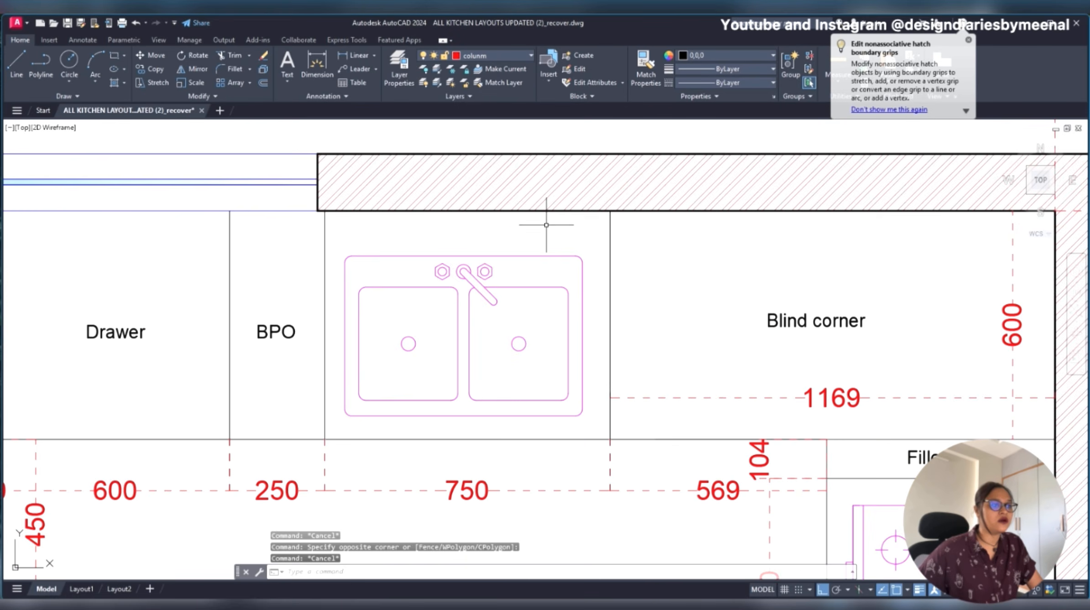
pyautogui.click(566, 204)
pyautogui.click(430, 336)
pyautogui.scroll(-6, 644, 252)
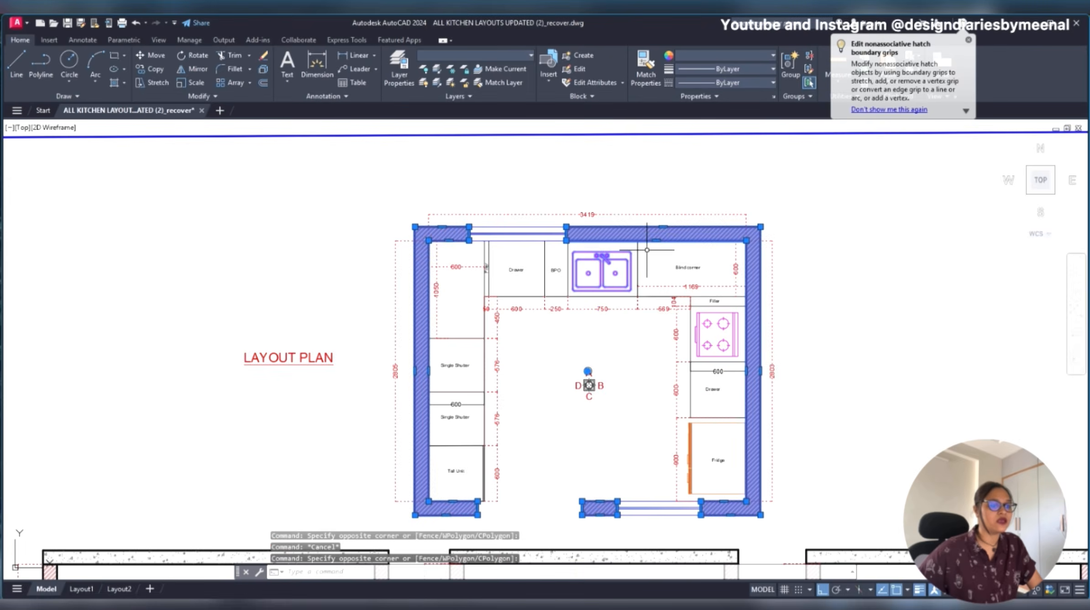
pyautogui.press('Escape')
# - Select the window, adjoining upper cabinets, backsplash hatch and tap in the Wall - A Elevation with a crossing selection
pyautogui.scroll(-6, 619, 345)
pyautogui.scroll(8, 500, 374)
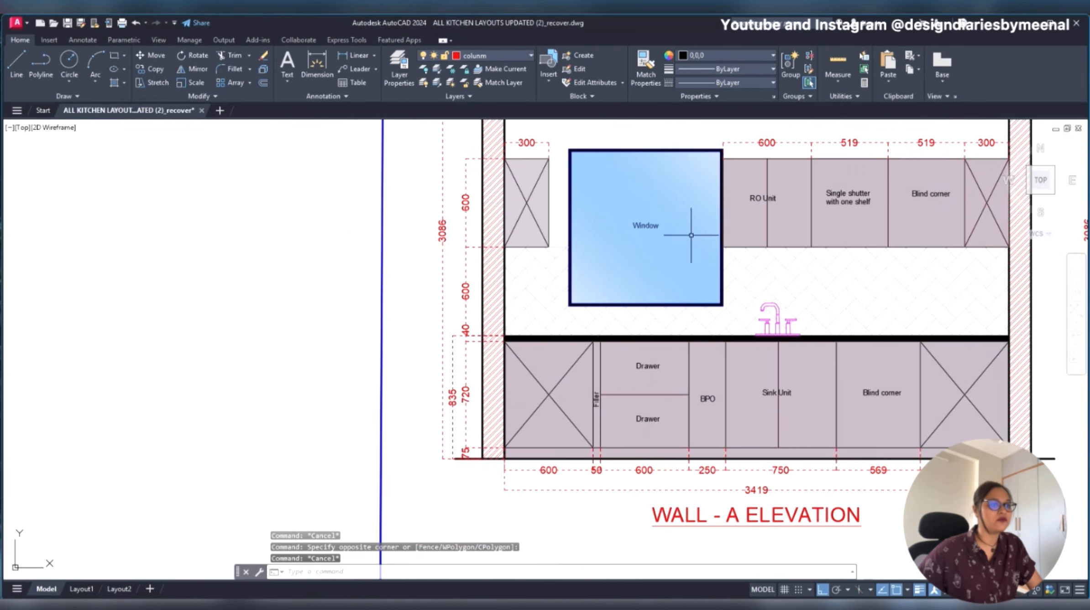
pyautogui.scroll(2, 497, 274)
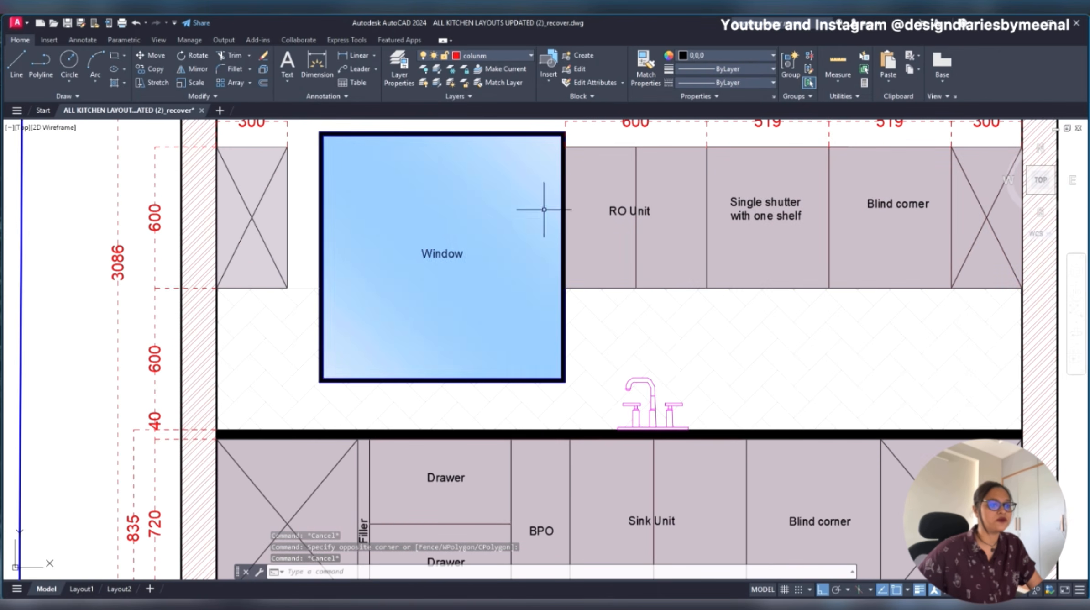
pyautogui.moveTo(547, 368); pyautogui.dragTo(537, 405, button='middle')
pyautogui.scroll(-3, 561, 352)
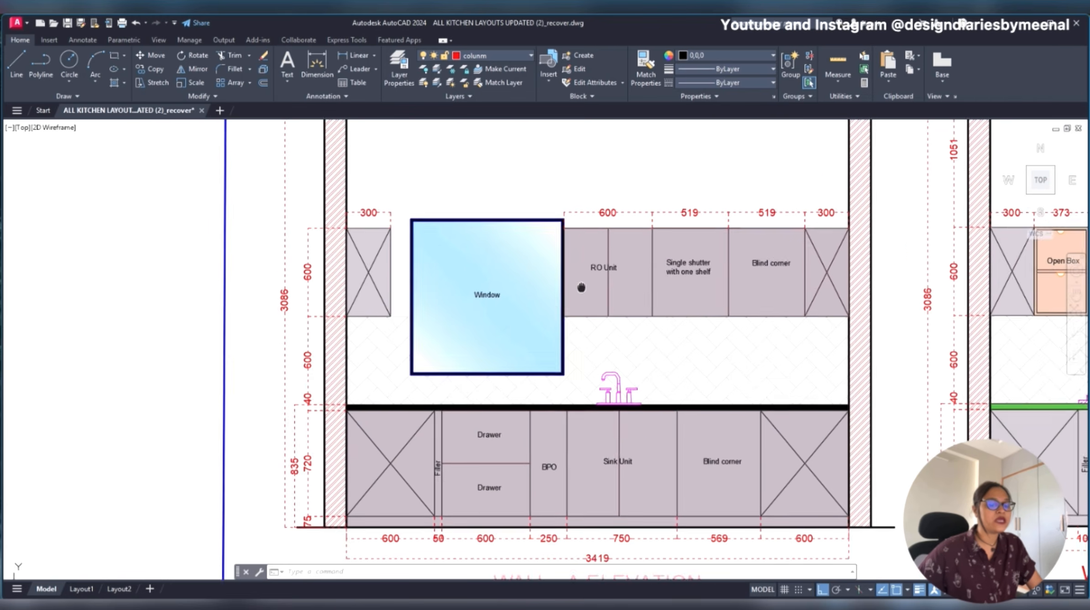
pyautogui.click(607, 202)
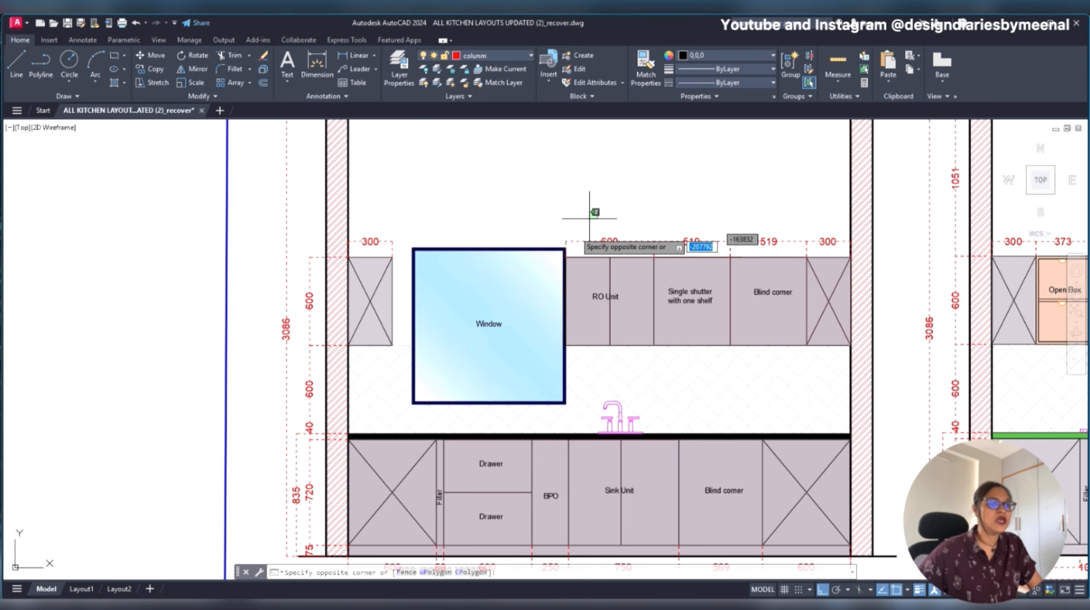
pyautogui.click(338, 433)
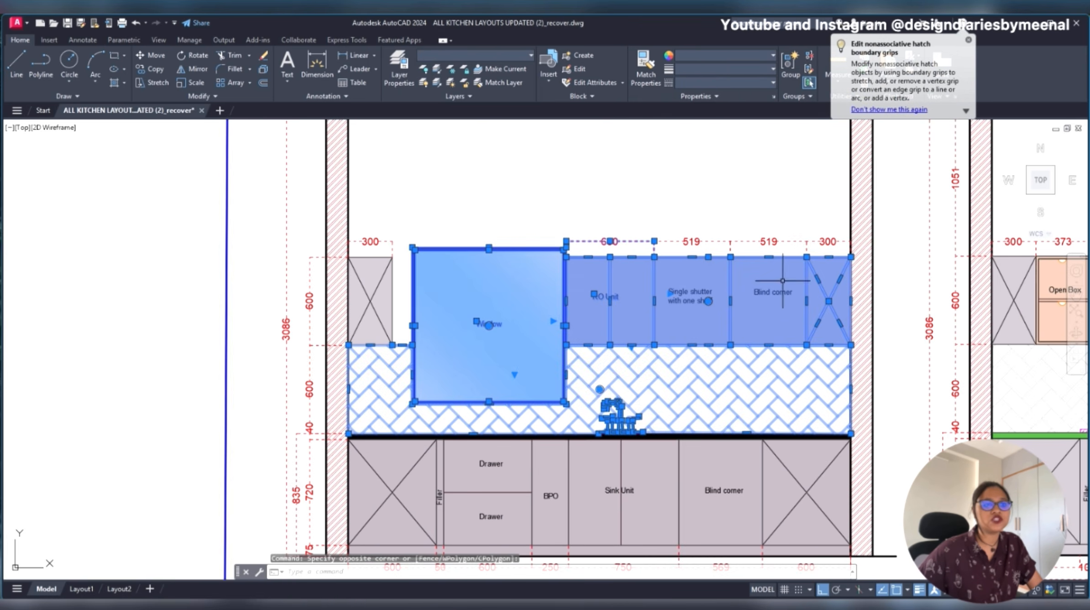
# - Remove the upper cabinets, backsplash and tap from the selection to leave the Wall - A window, and clear the selection
pyautogui.scroll(4, 814, 246)
pyautogui.click(852, 194)
pyautogui.scroll(-4, 768, 269)
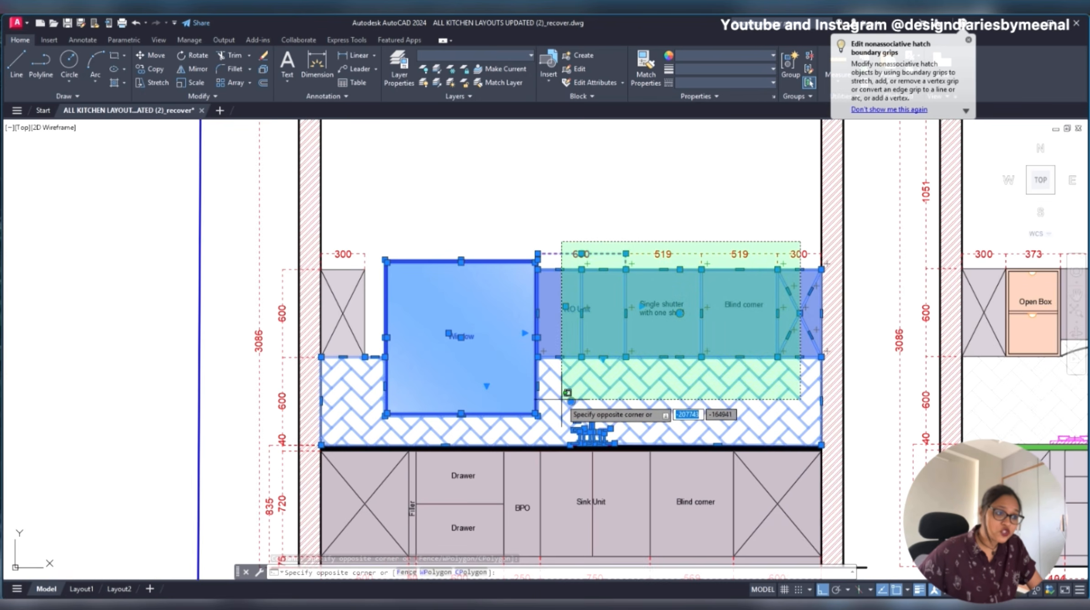
pyautogui.keyDown('shift'); pyautogui.click(547, 427); pyautogui.keyUp('shift')
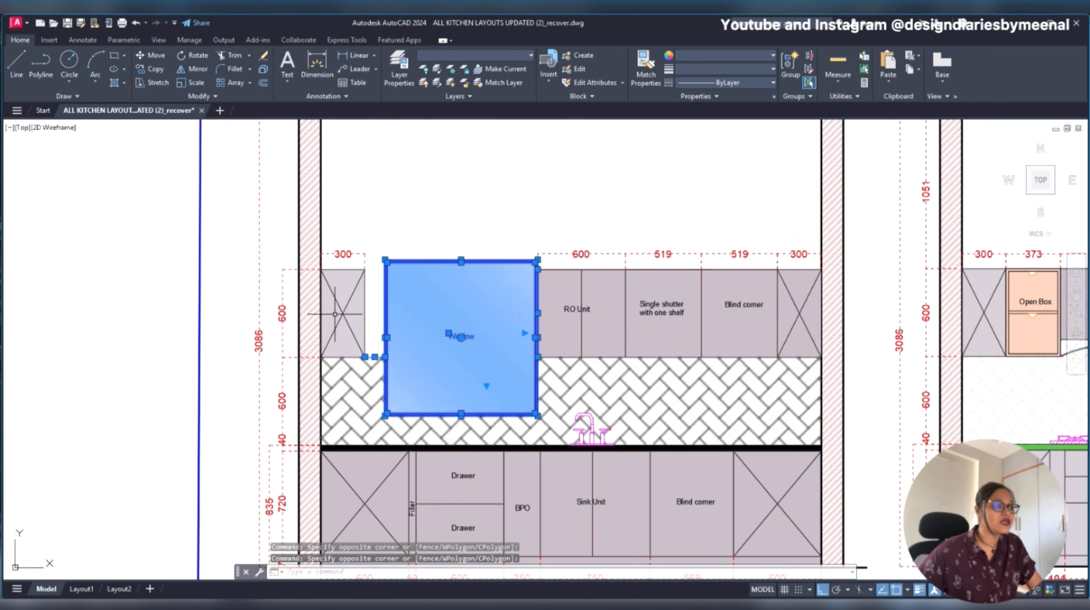
pyautogui.scroll(4, 371, 348)
pyautogui.click(393, 340)
pyautogui.click(373, 376)
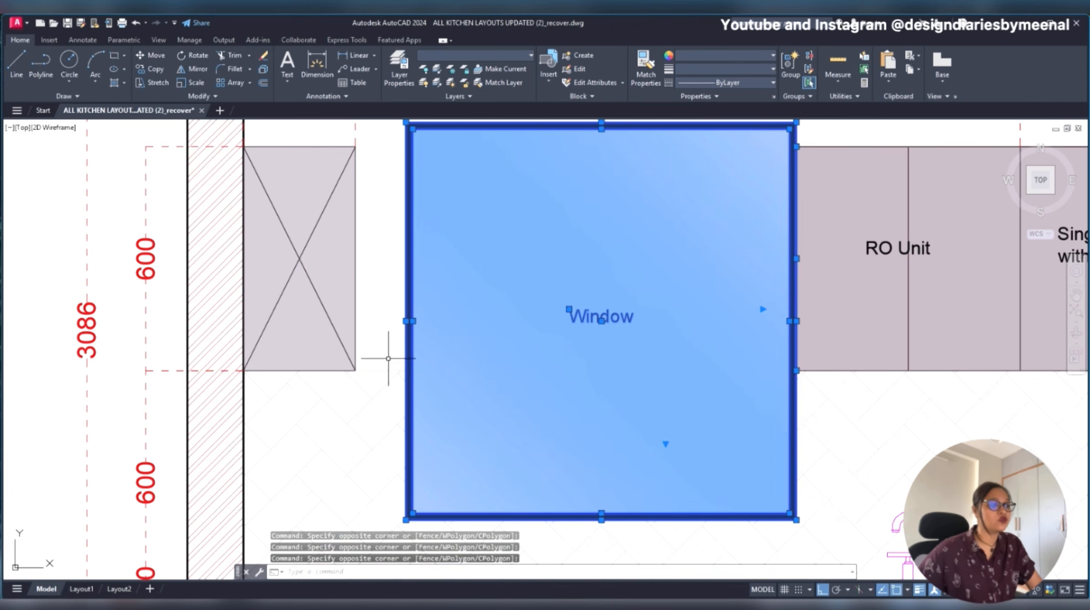
pyautogui.scroll(-4, 382, 358)
pyautogui.scroll(4, 462, 377)
pyautogui.moveTo(477, 365); pyautogui.dragTo(502, 292, button='middle')
pyautogui.scroll(-2, 502, 292)
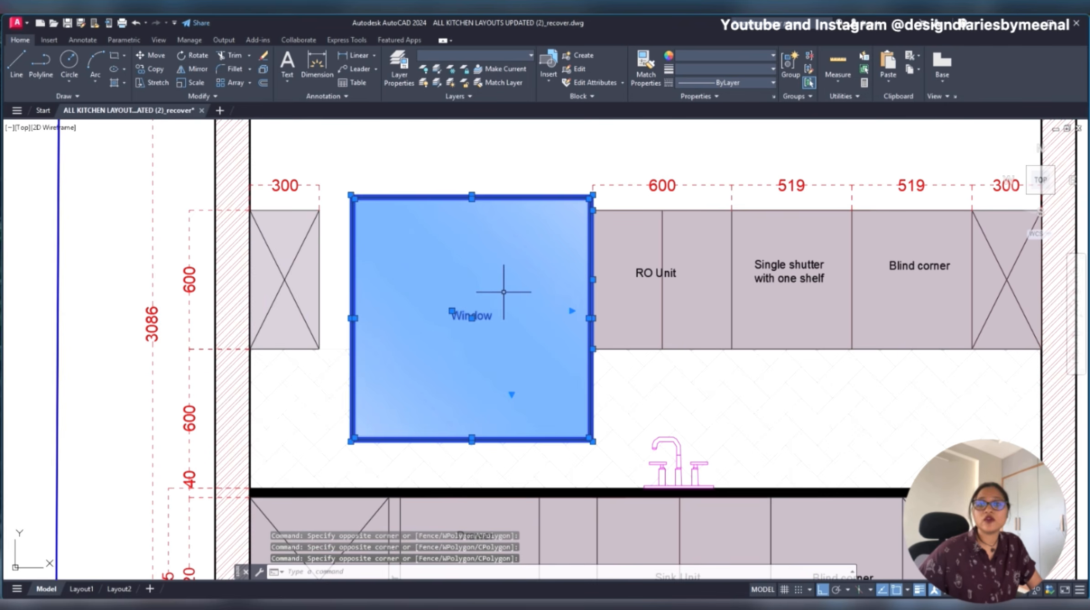
pyautogui.press('Escape')
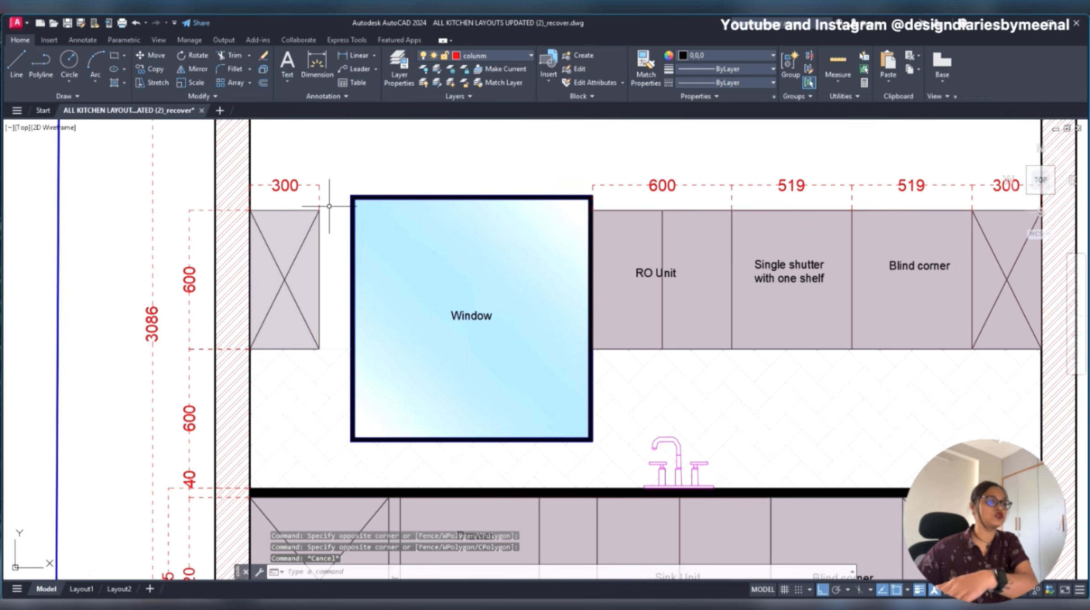
# - Compare a window selection enclosing only the Wall - A window with a crossing selection over the same area
pyautogui.click(337, 171)
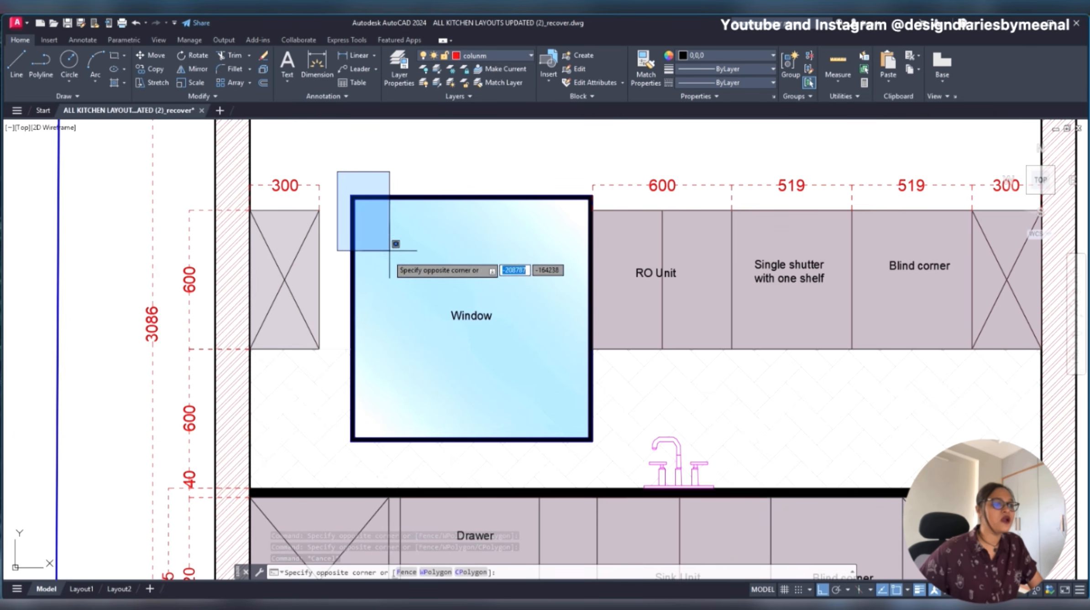
pyautogui.click(632, 456)
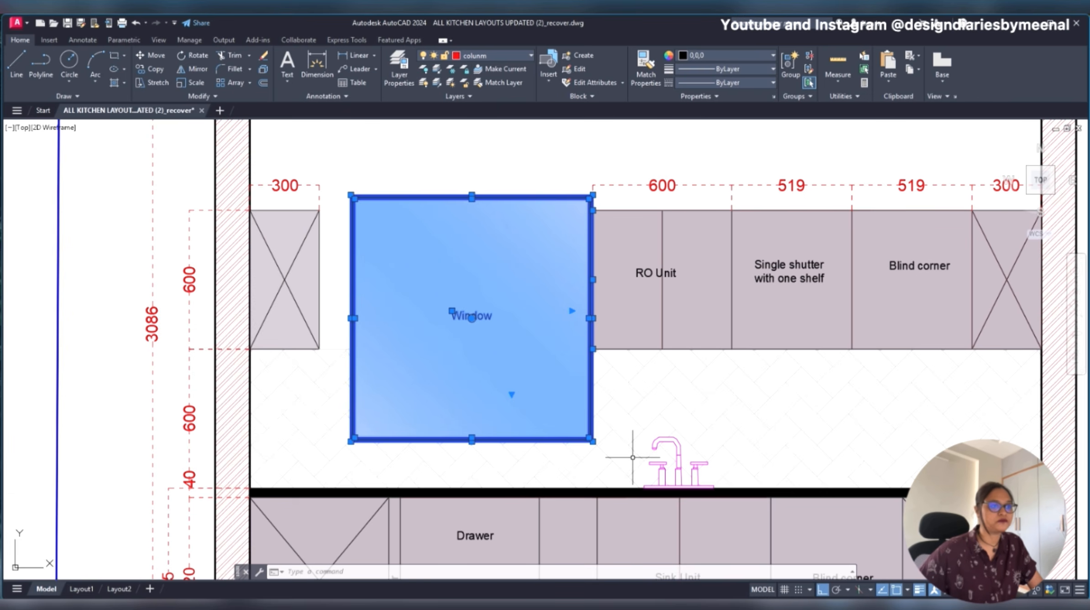
pyautogui.press('Escape')
pyautogui.click(615, 136)
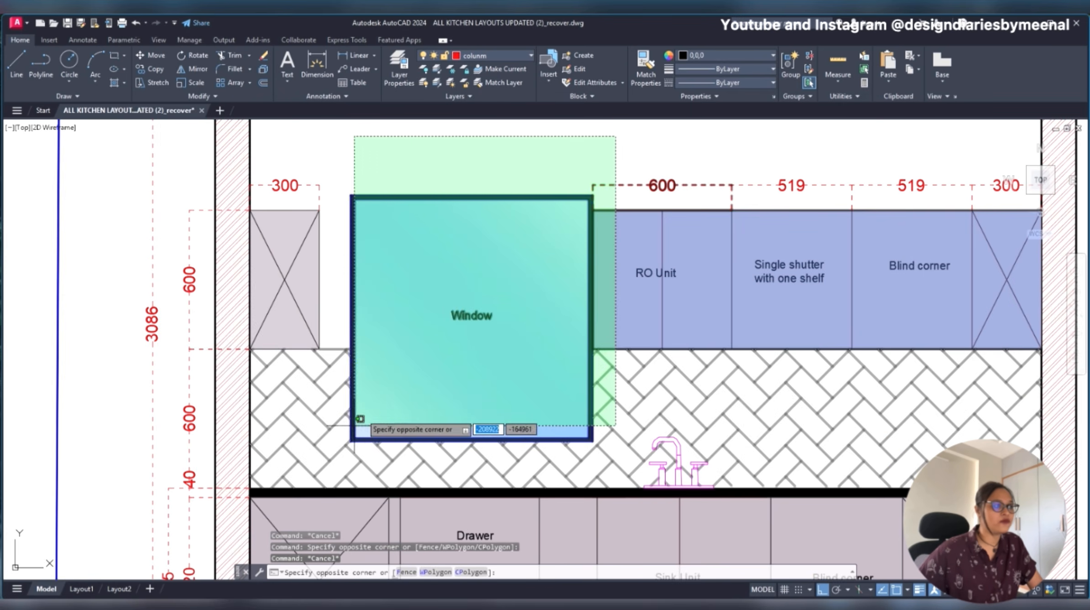
pyautogui.press('Escape')
pyautogui.click(340, 175)
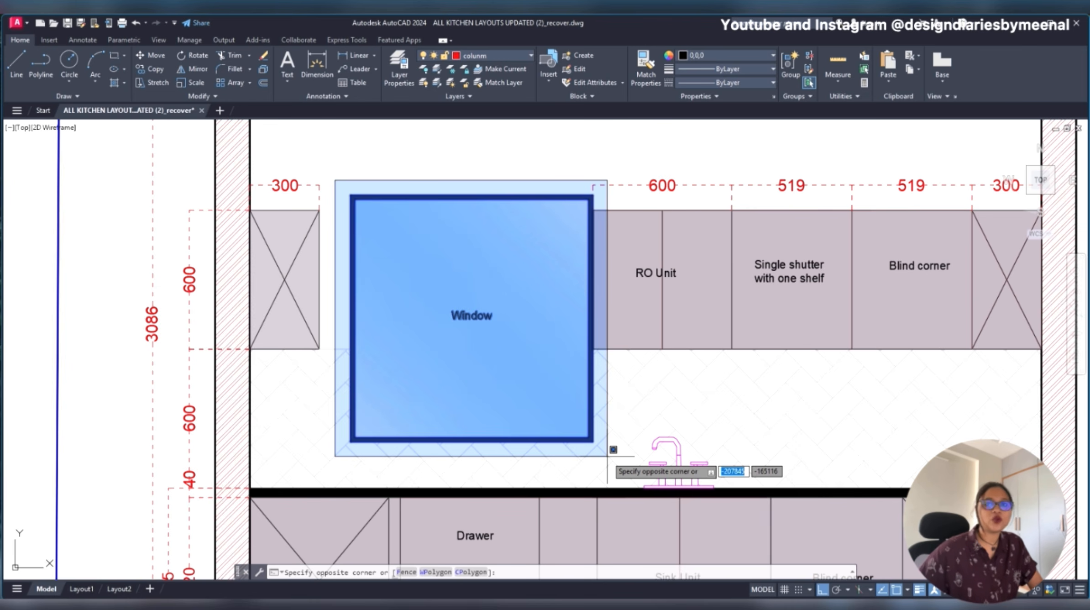
pyautogui.click(607, 456)
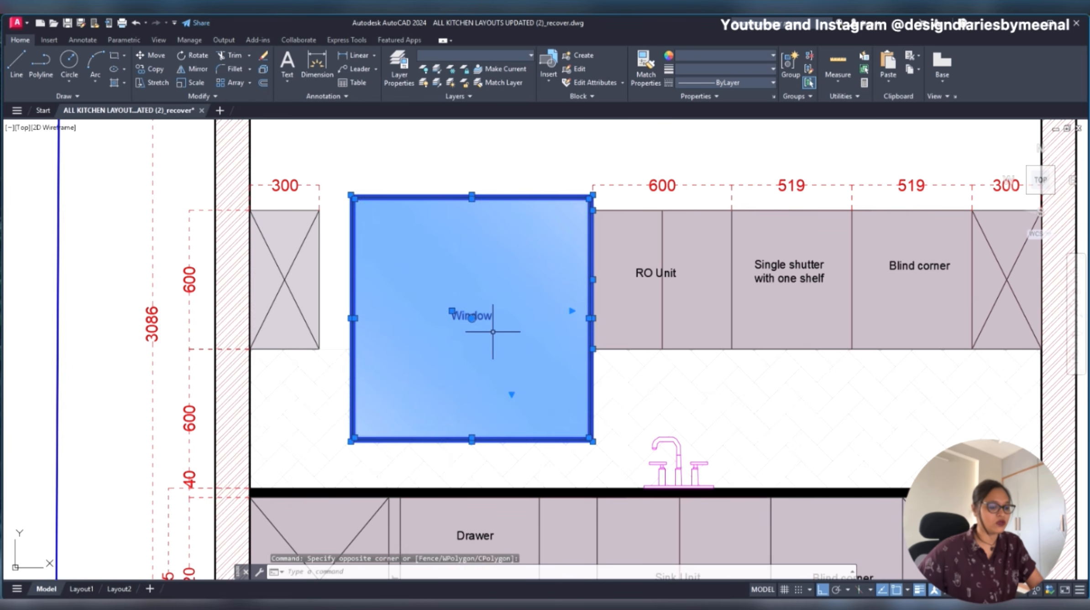
pyautogui.write('M')
pyautogui.press('Escape')
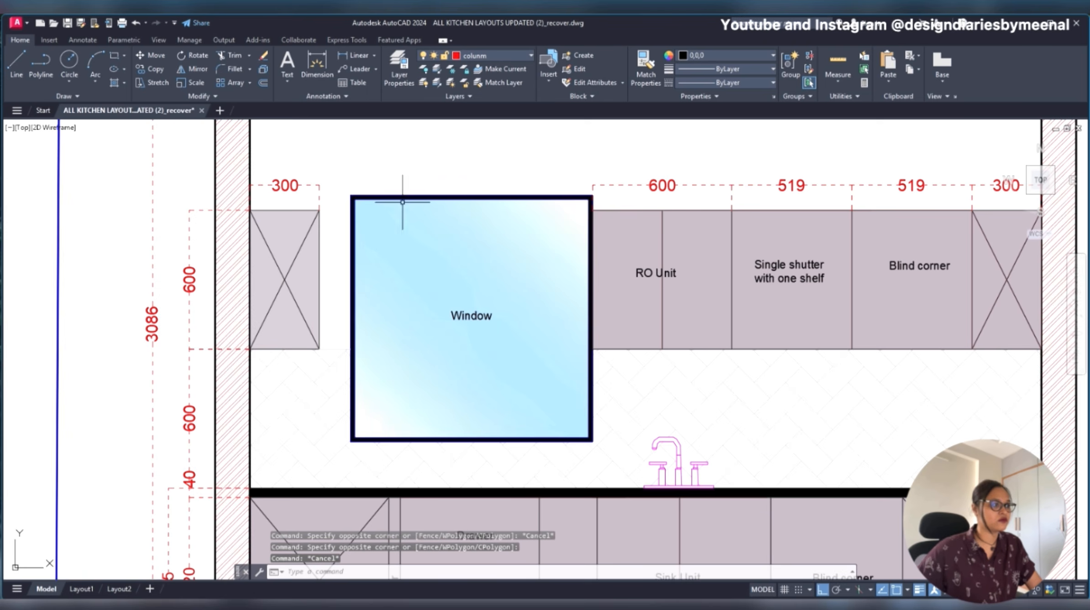
# - Erase the window from the Wall - A Elevation using a window selection, and undo the erasure
pyautogui.click(340, 177)
pyautogui.click(595, 462)
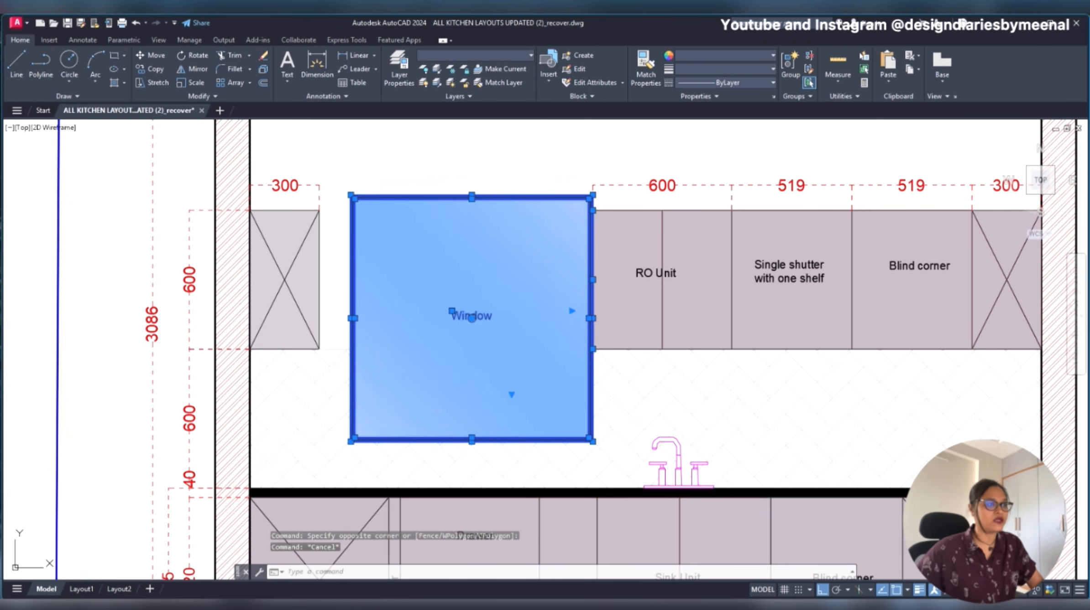
pyautogui.press('Delete')
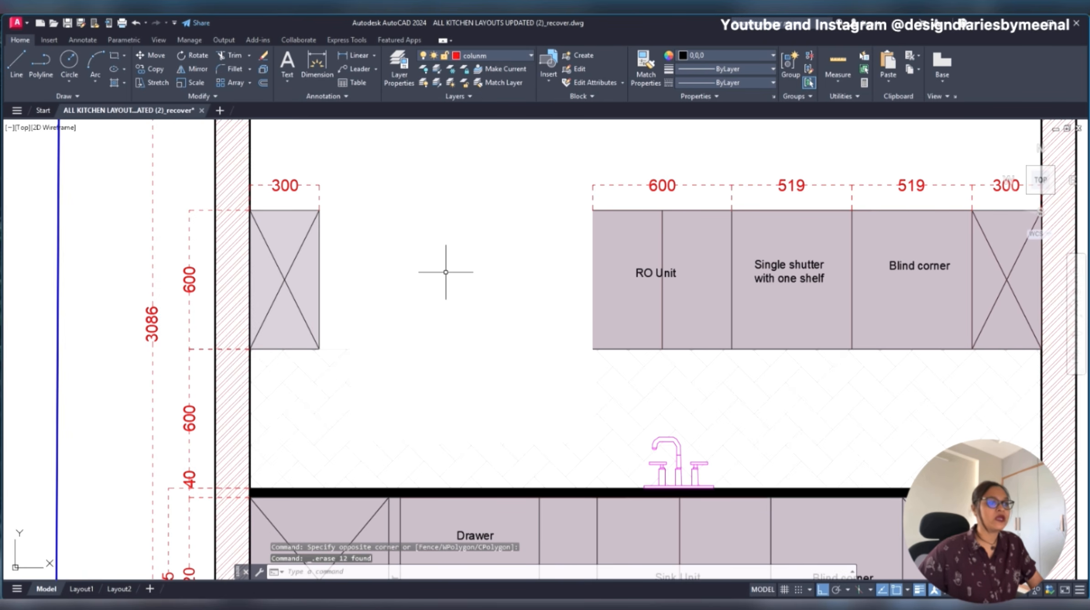
pyautogui.hotkey('ctrl', 'z')
# - Try crossing and window selections again over the Wall - A window, then clear the resulting selection
pyautogui.click(613, 166)
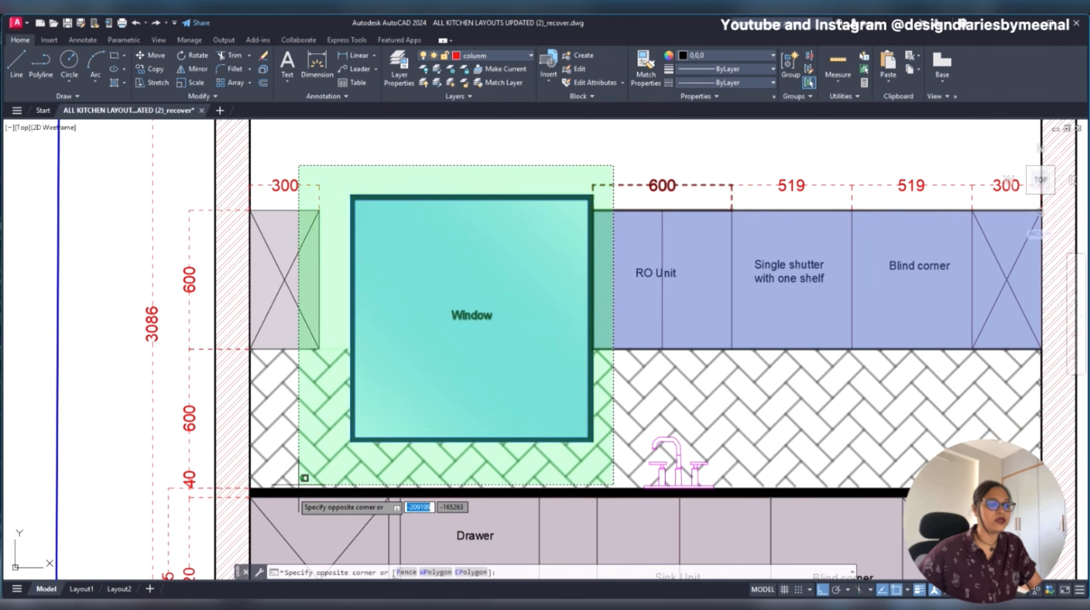
pyautogui.click(341, 455)
pyautogui.press('Escape')
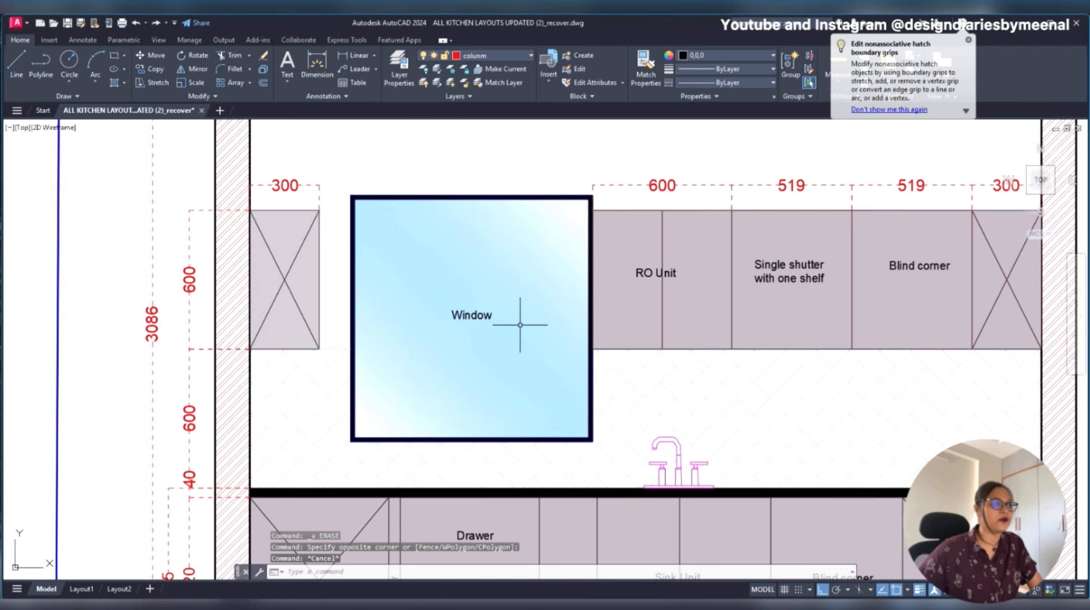
pyautogui.click(346, 168)
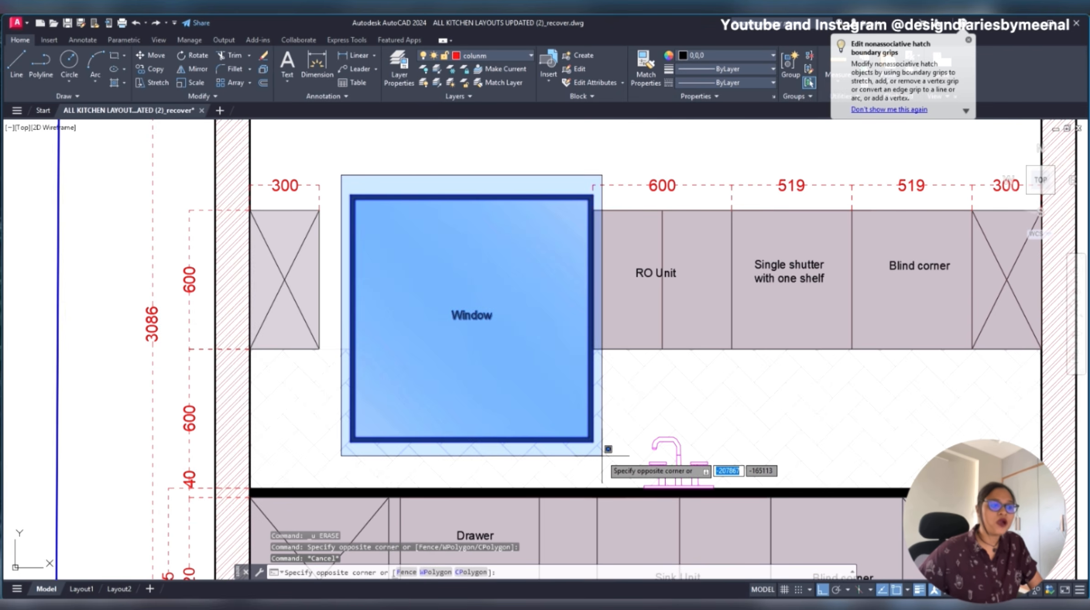
pyautogui.click(608, 445)
pyautogui.click(603, 157)
pyautogui.click(354, 430)
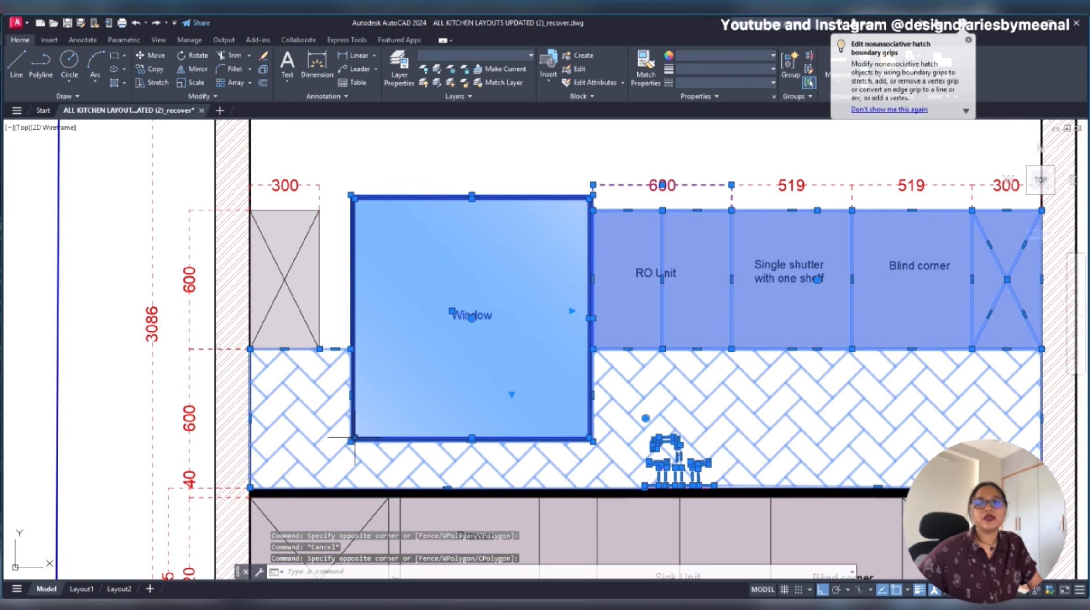
pyautogui.press('Escape')
# - Copy the complete framed U-shaped kitchen drawing set, with Ortho off, into the empty area below the other sheets inside the black border
pyautogui.scroll(-10, 508, 354)
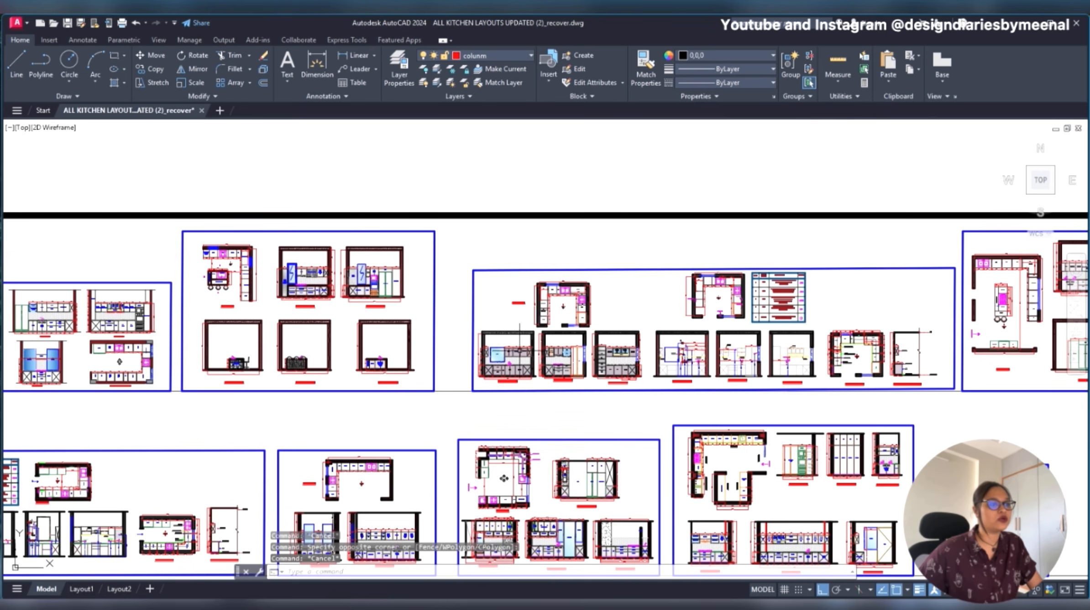
pyautogui.moveTo(553, 298); pyautogui.dragTo(423, 288, button='middle')
pyautogui.scroll(2, 770, 279)
pyautogui.scroll(2, 769, 279)
pyautogui.scroll(-2, 831, 239)
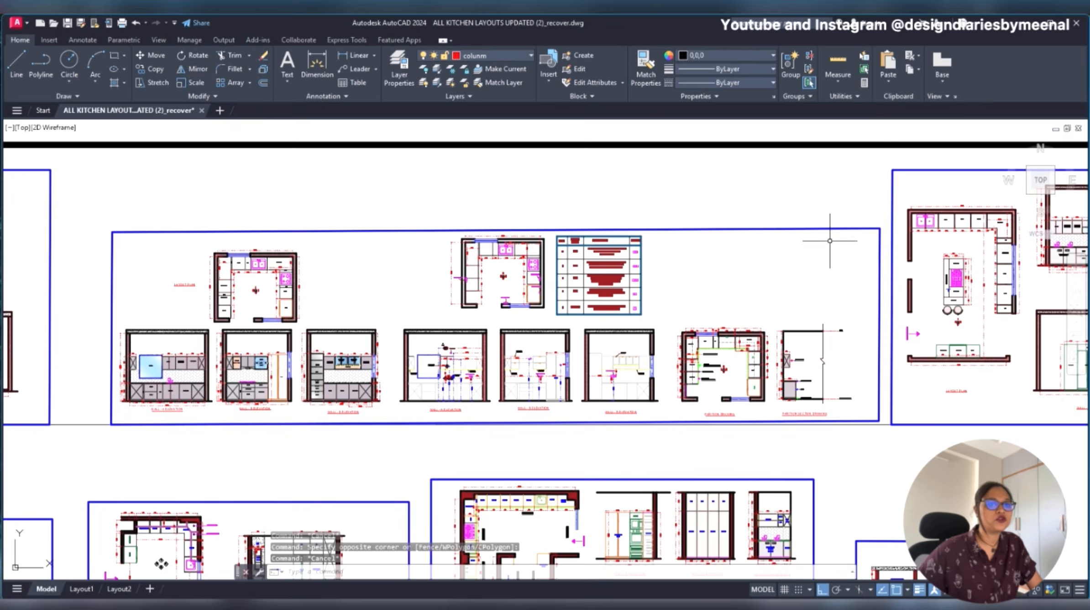
pyautogui.click(879, 211)
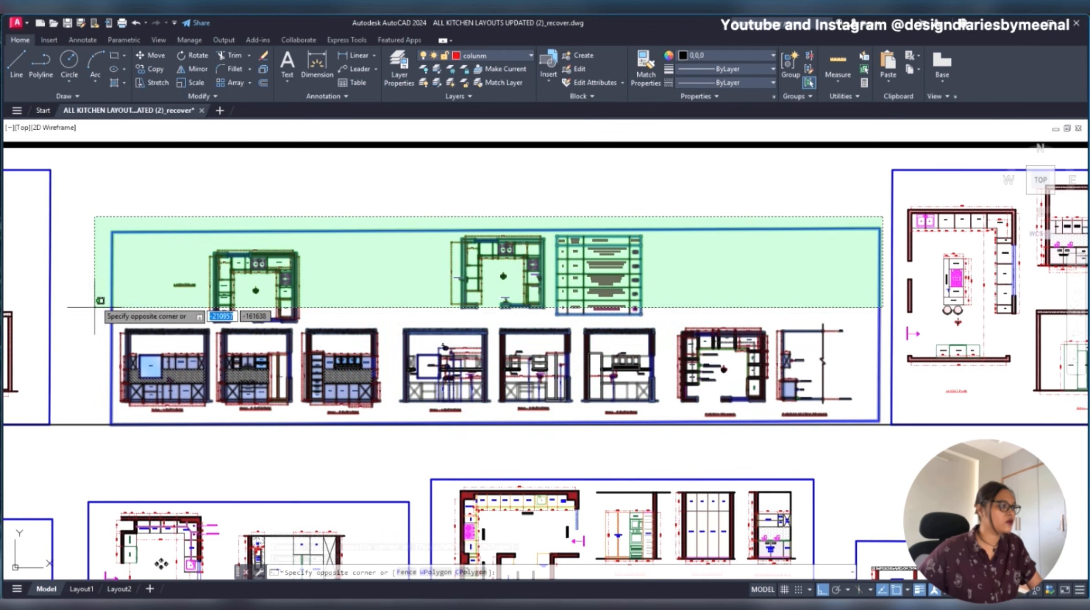
pyautogui.press('Escape')
pyautogui.click(95, 228)
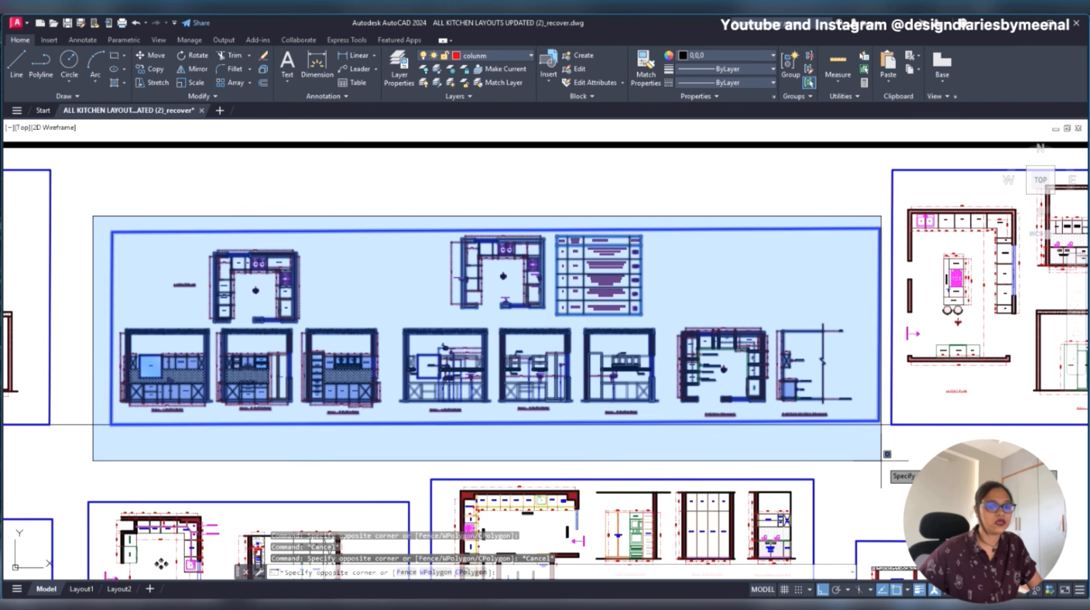
pyautogui.click(824, 425)
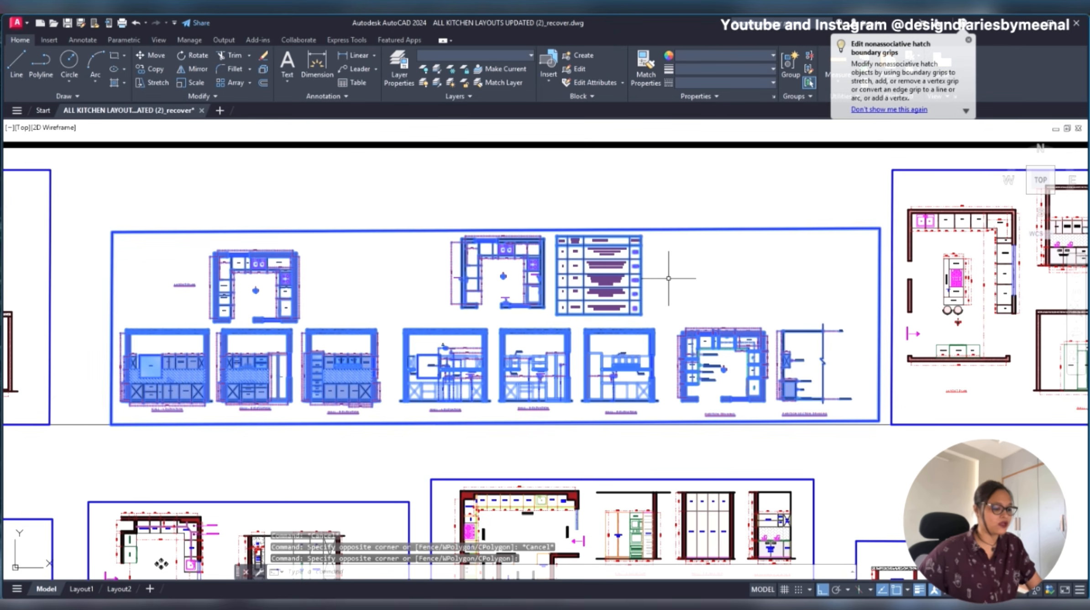
pyautogui.scroll(-2, 668, 278)
pyautogui.write('c')
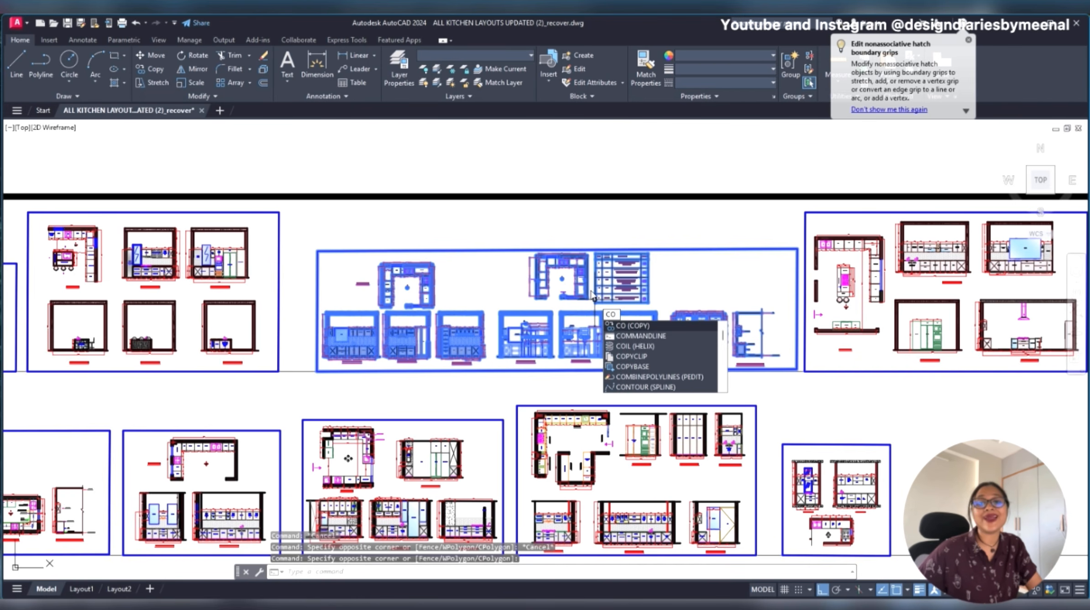
pyautogui.press('Return')
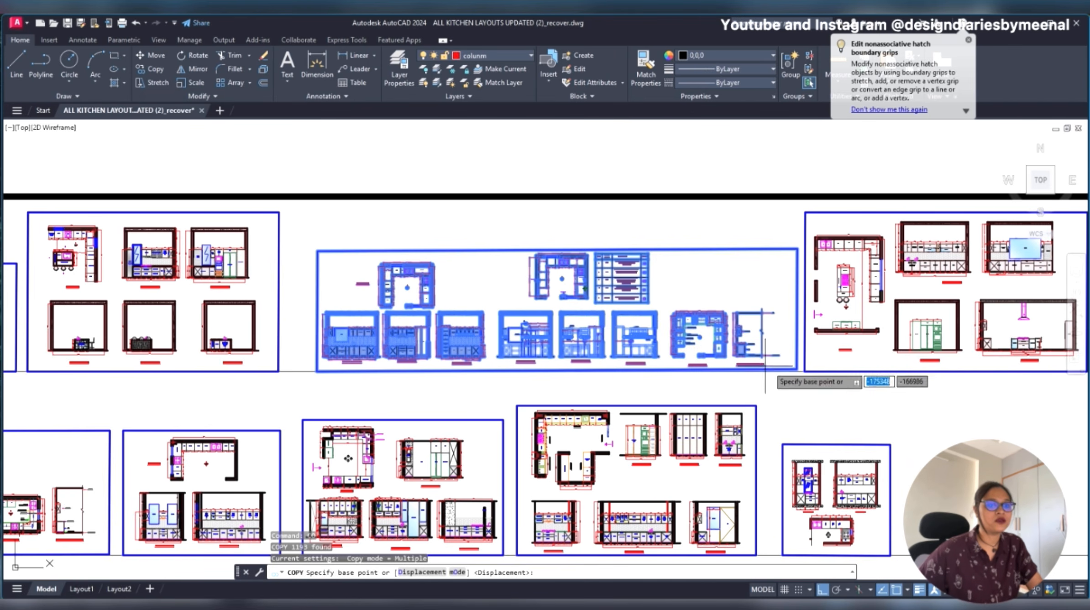
pyautogui.click(801, 292)
pyautogui.scroll(-4, 692, 291)
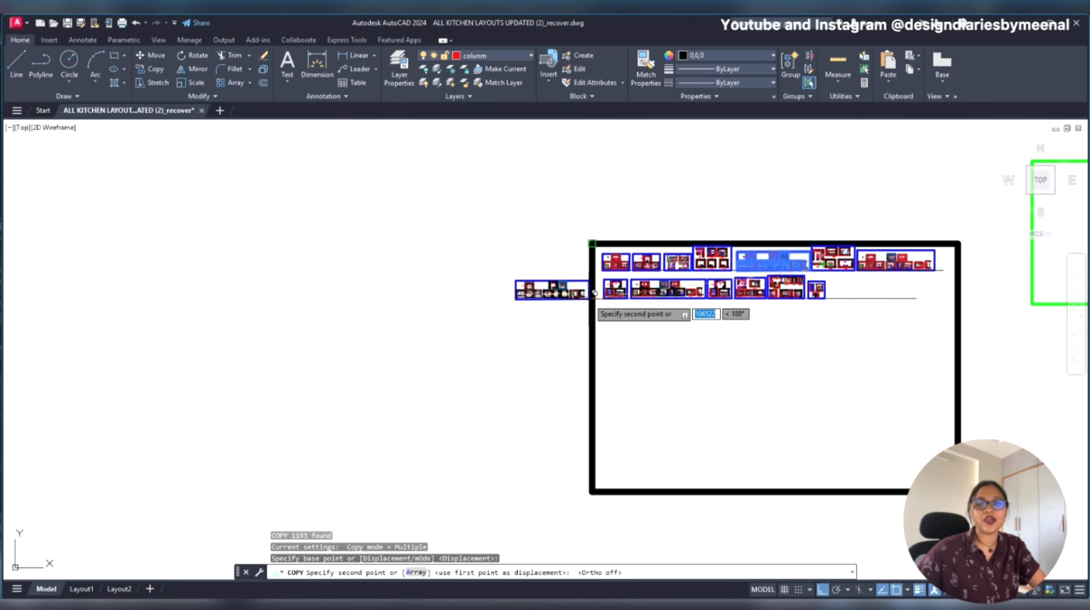
pyautogui.press('F8')
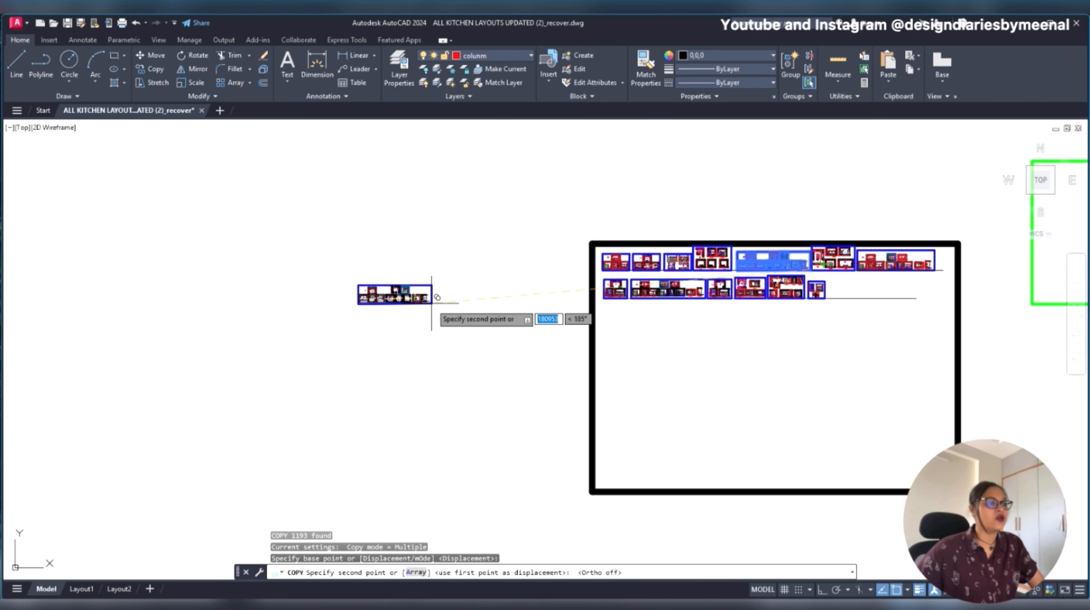
pyautogui.moveTo(684, 347); pyautogui.dragTo(502, 330, button='middle')
pyautogui.scroll(4, 607, 332)
pyautogui.click(411, 380)
pyautogui.press('Escape')
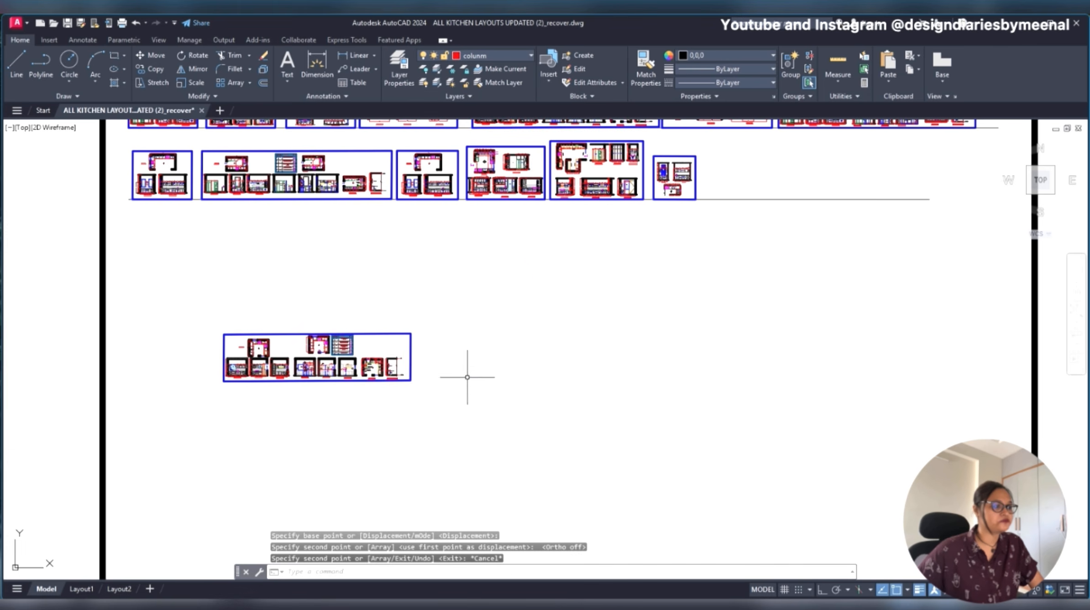
# - Draw a rectangle about 153700 by 81700 around the copied drawing set, inside the black border
pyautogui.scroll(-4, 456, 301)
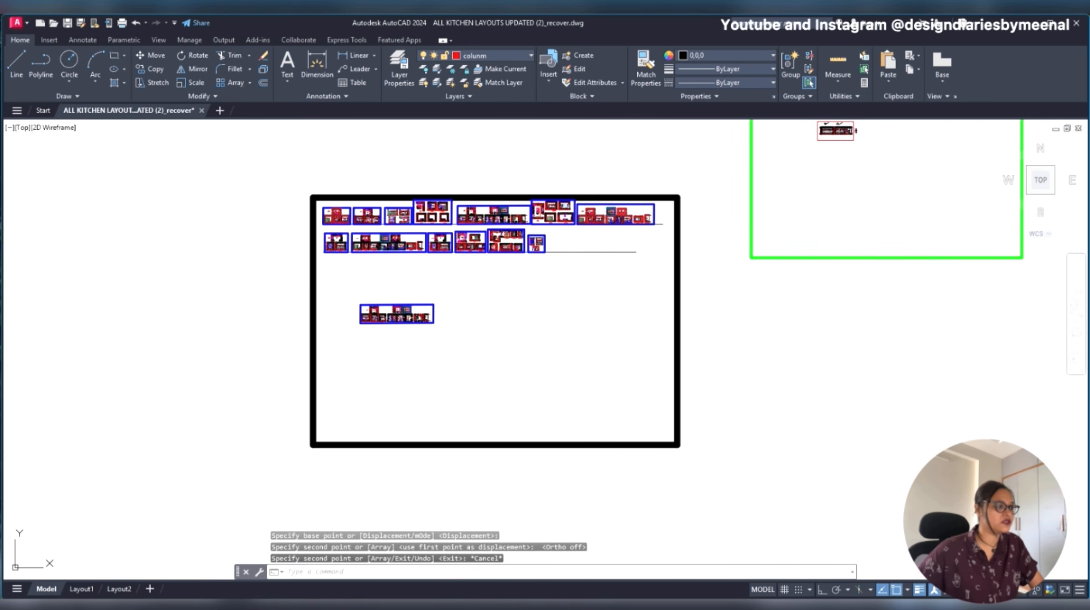
pyautogui.write('rec')
pyautogui.press('Return')
pyautogui.click(333, 266)
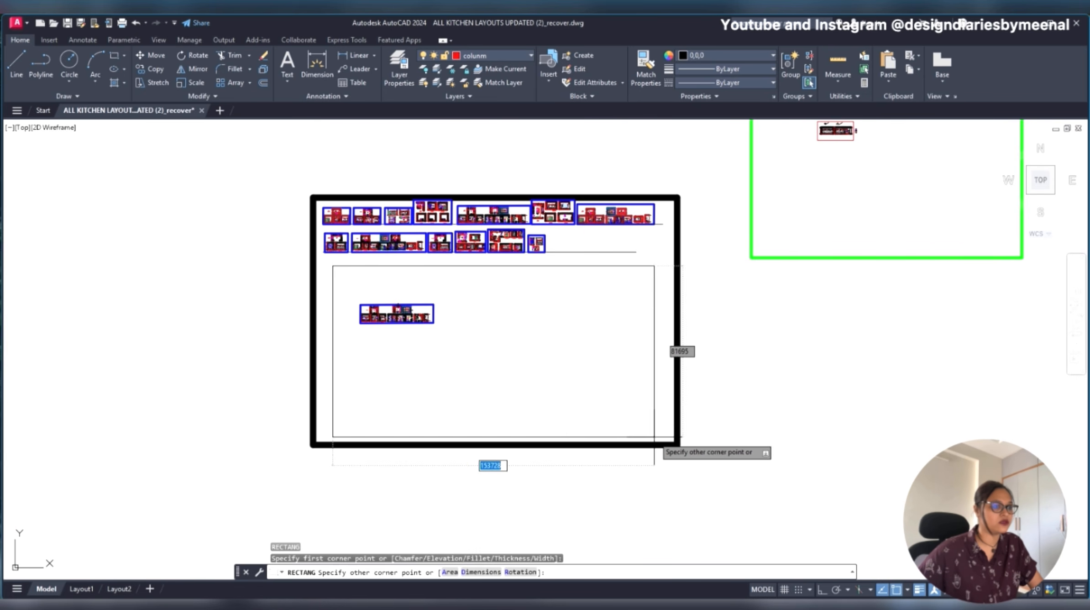
pyautogui.click(654, 437)
# - Copy the layout plan from the copied set straight down about 12410 with Ortho on, into the empty space below the blue frame
pyautogui.scroll(8, 399, 314)
pyautogui.moveTo(348, 387); pyautogui.dragTo(530, 332, button='middle')
pyautogui.scroll(6, 390, 272)
pyautogui.moveTo(417, 222); pyautogui.dragTo(414, 329, button='middle')
pyautogui.scroll(2, 535, 215)
pyautogui.moveTo(532, 252); pyautogui.dragTo(478, 201, button='middle')
pyautogui.click(521, 164)
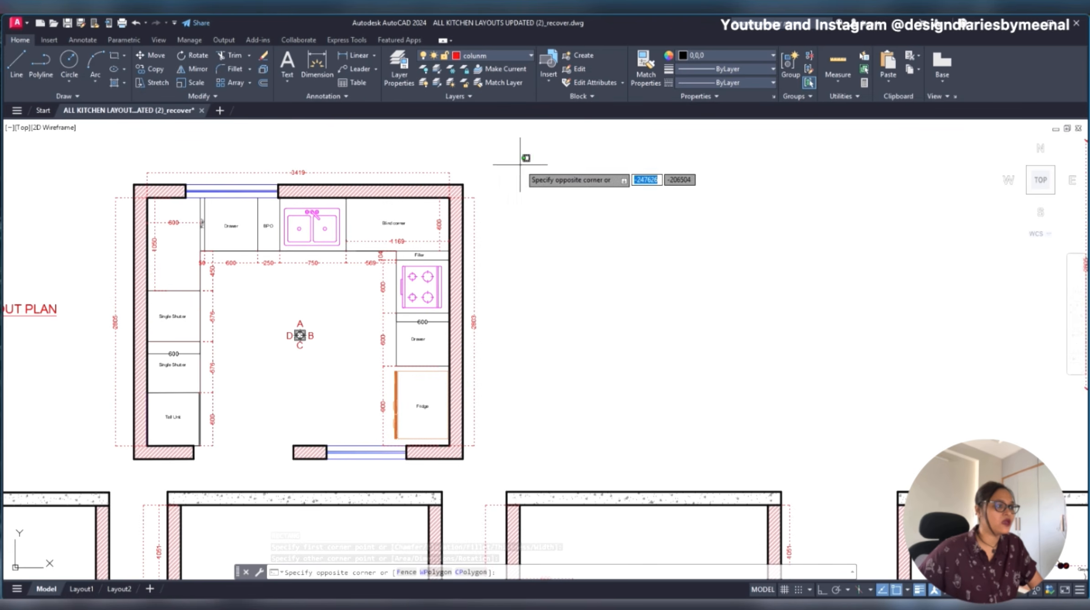
pyautogui.scroll(-3, 521, 164)
pyautogui.click(341, 303)
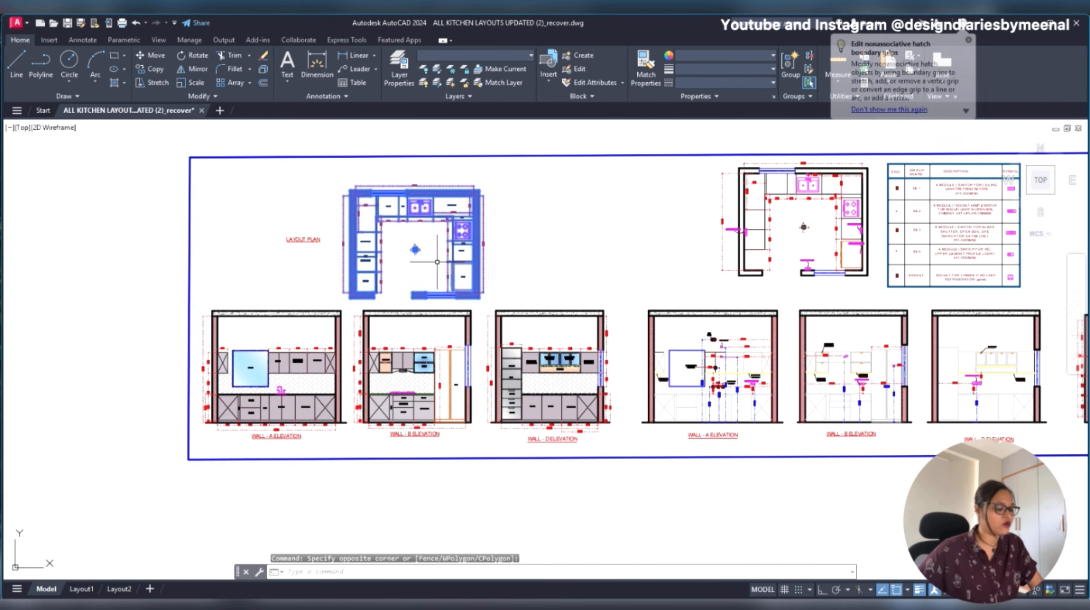
pyautogui.write('co')
pyautogui.press('Return')
pyautogui.click(426, 240)
pyautogui.scroll(-6, 426, 240)
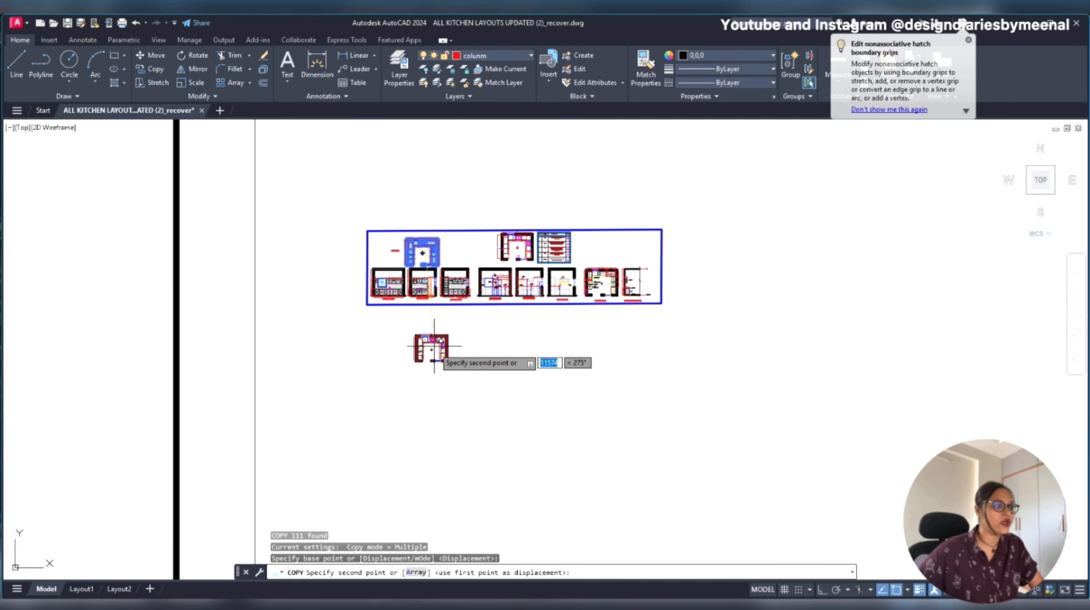
pyautogui.scroll(4, 432, 356)
pyautogui.press('F8')
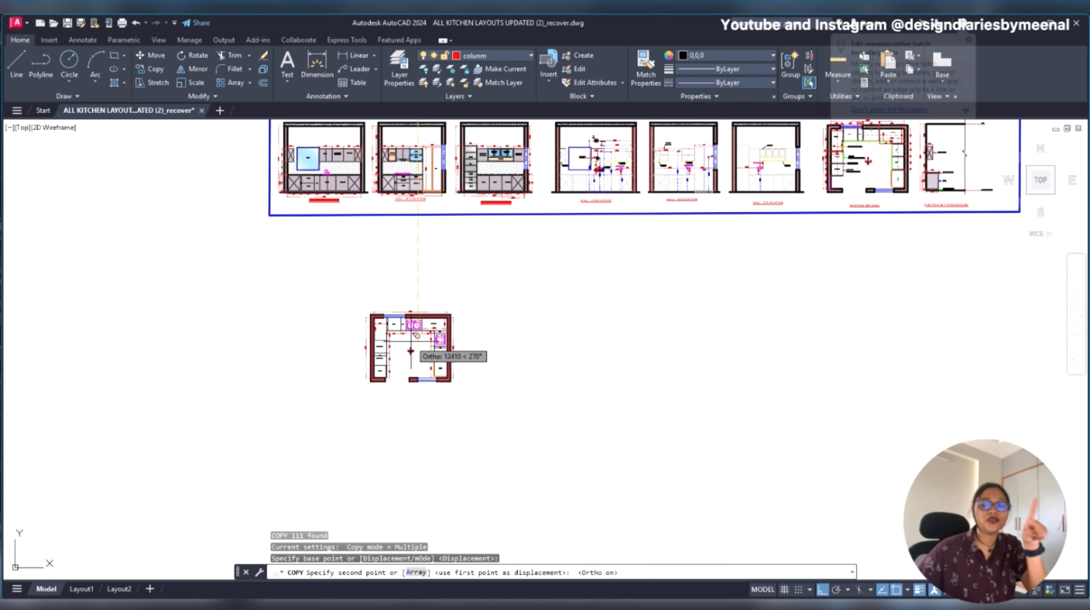
pyautogui.click(410, 349)
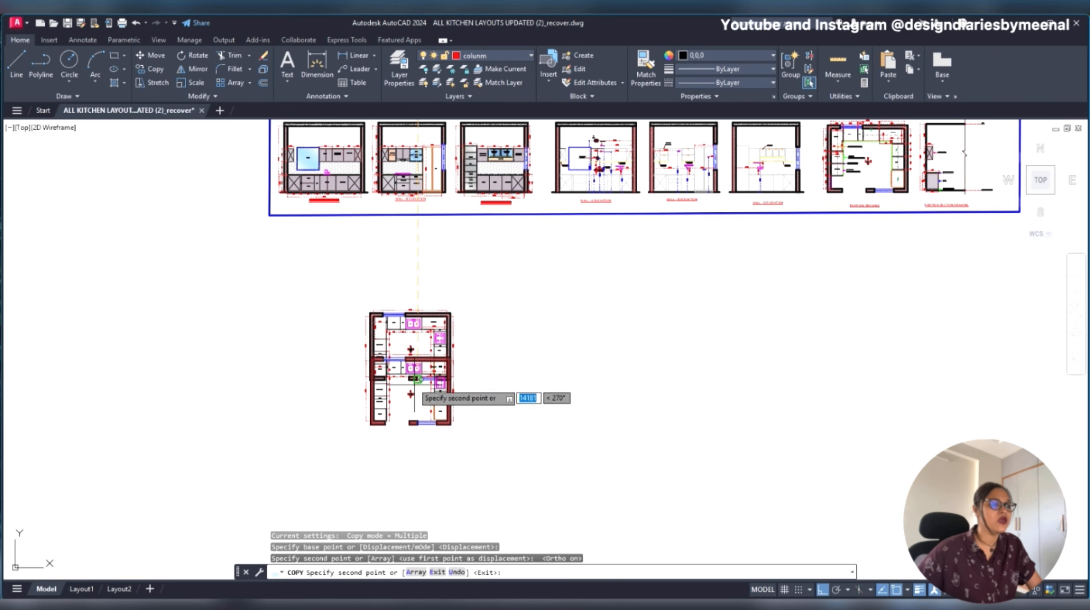
pyautogui.press('Escape')
pyautogui.scroll(4, 408, 364)
pyautogui.moveTo(412, 336); pyautogui.dragTo(428, 356, button='middle')
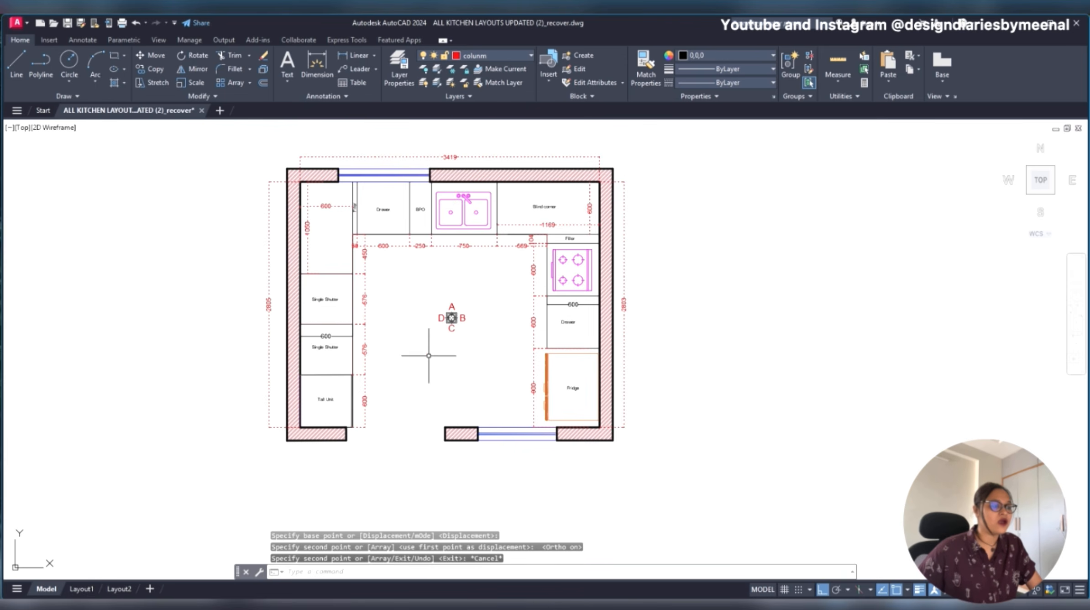
pyautogui.scroll(-2, 431, 443)
pyautogui.moveTo(586, 371); pyautogui.dragTo(375, 308, button='middle')
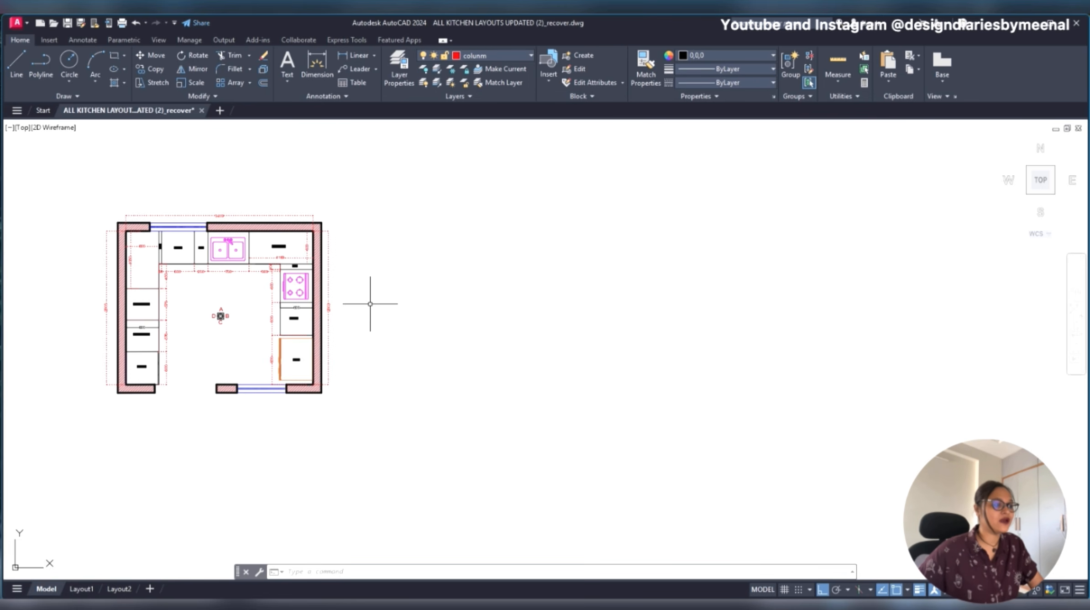
pyautogui.write('l')
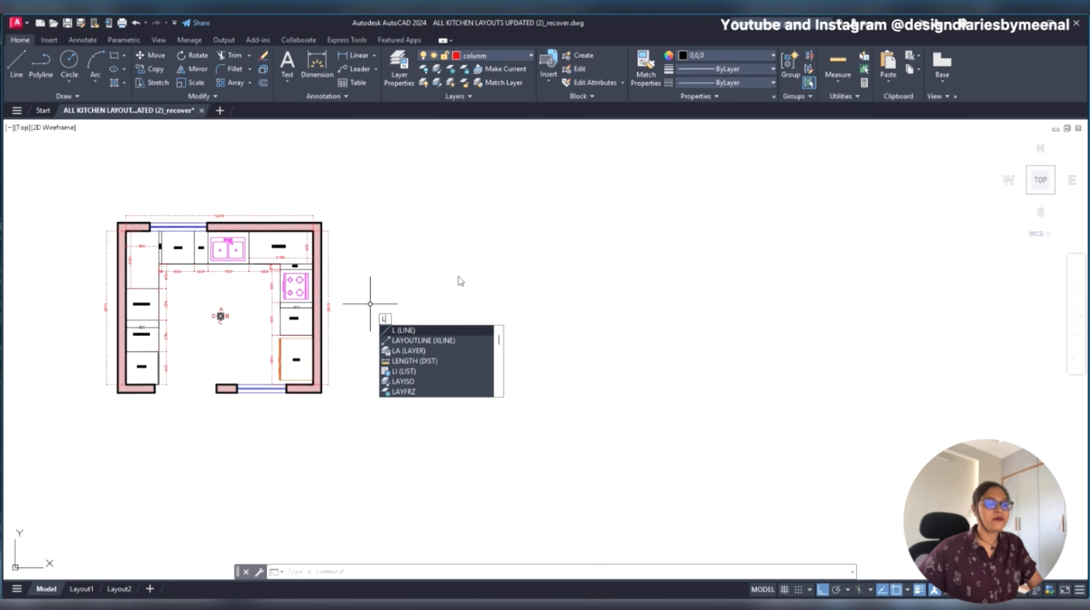
pyautogui.press('Return')
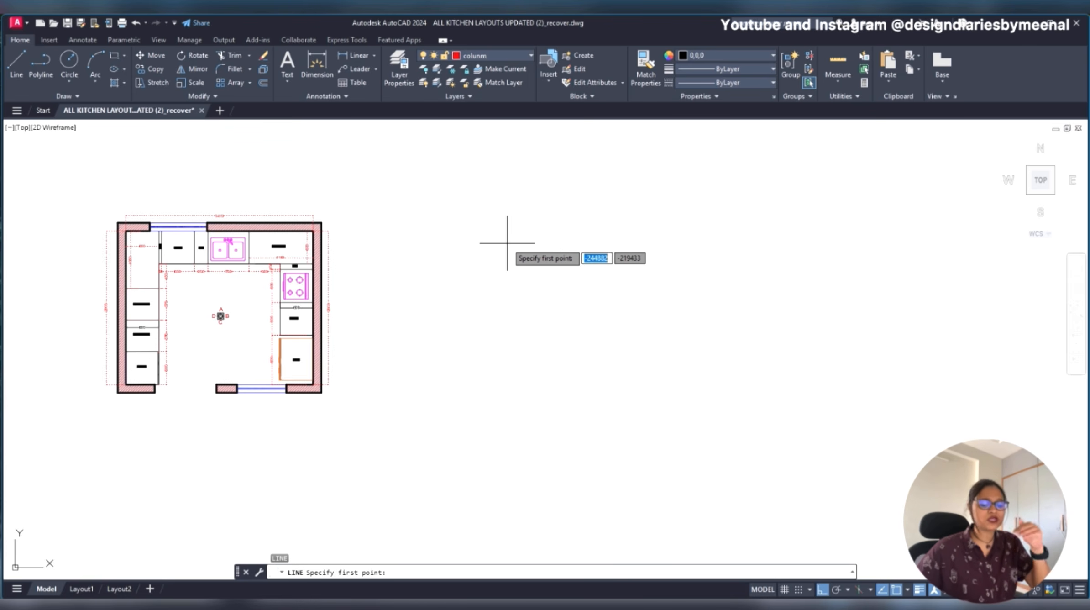
pyautogui.press('Escape')
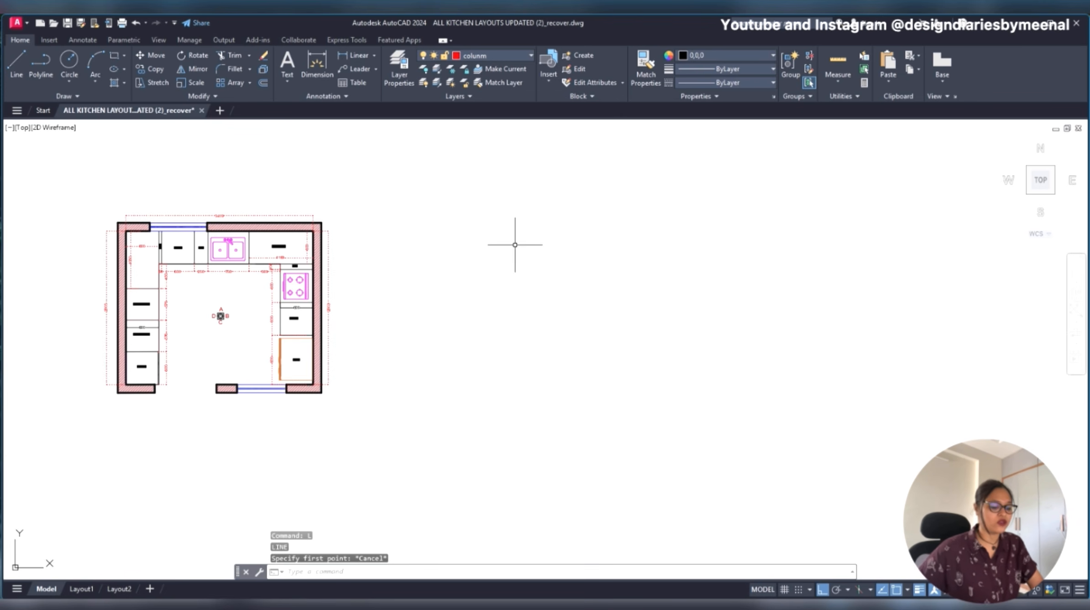
pyautogui.write('l')
pyautogui.press('Return')
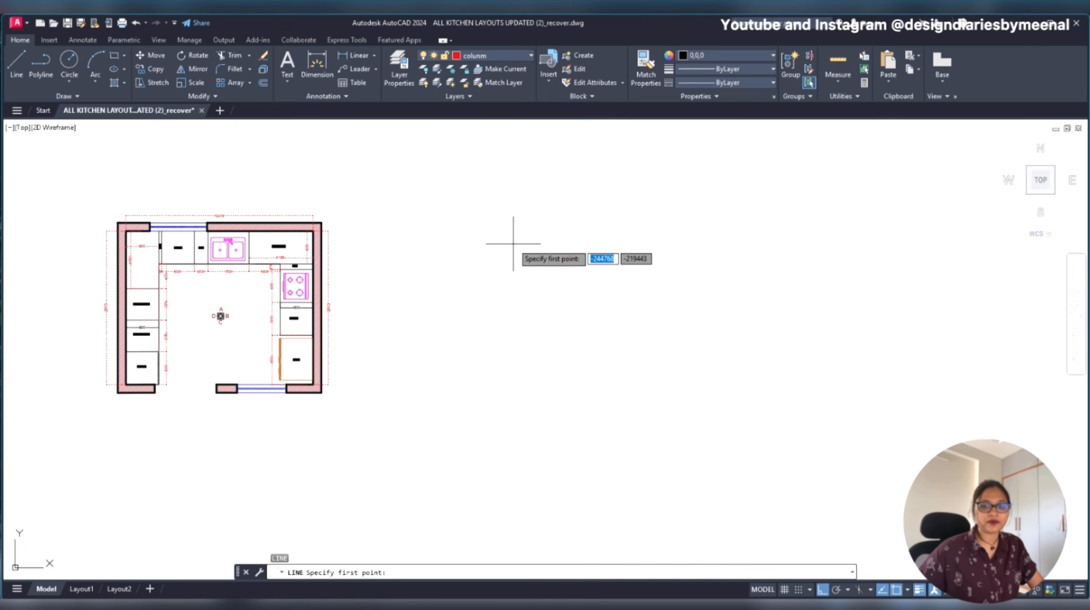
pyautogui.press('Escape')
pyautogui.write('l')
pyautogui.press('Return')
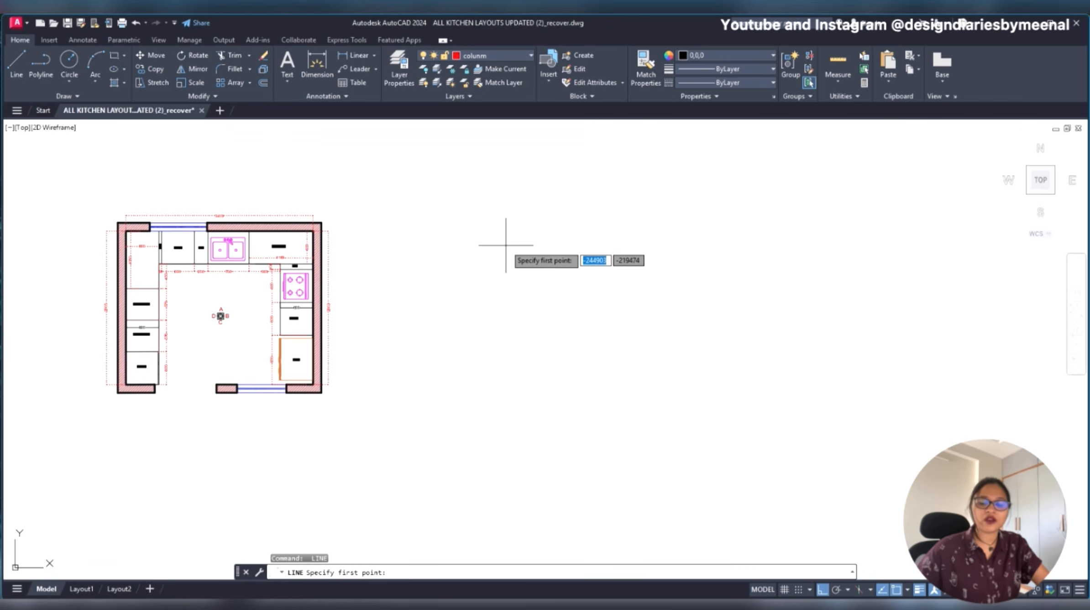
pyautogui.press('Return')
pyautogui.press('Return')
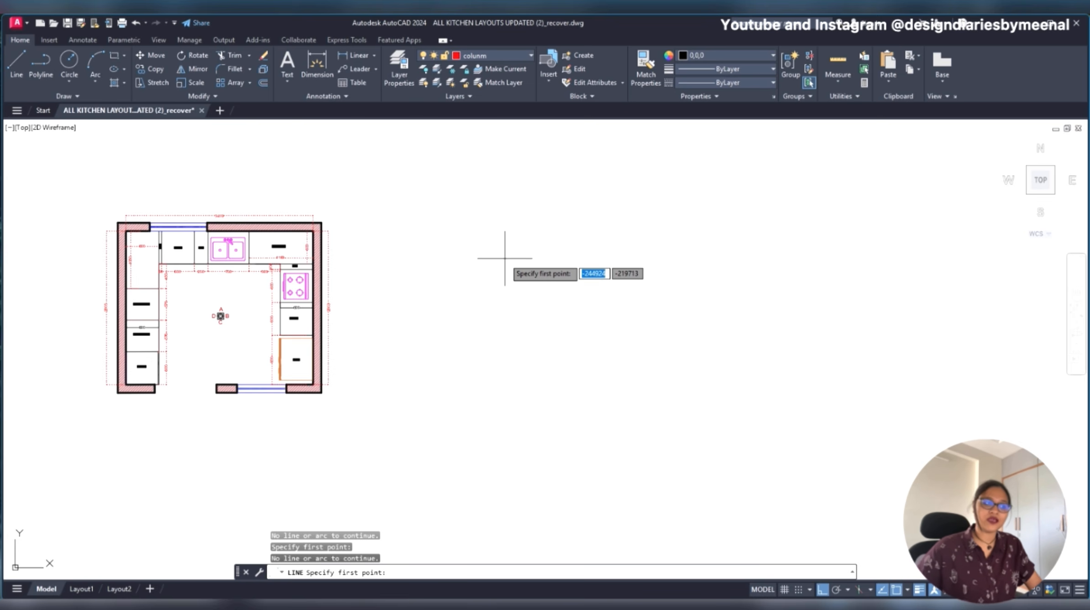
pyautogui.press('Escape')
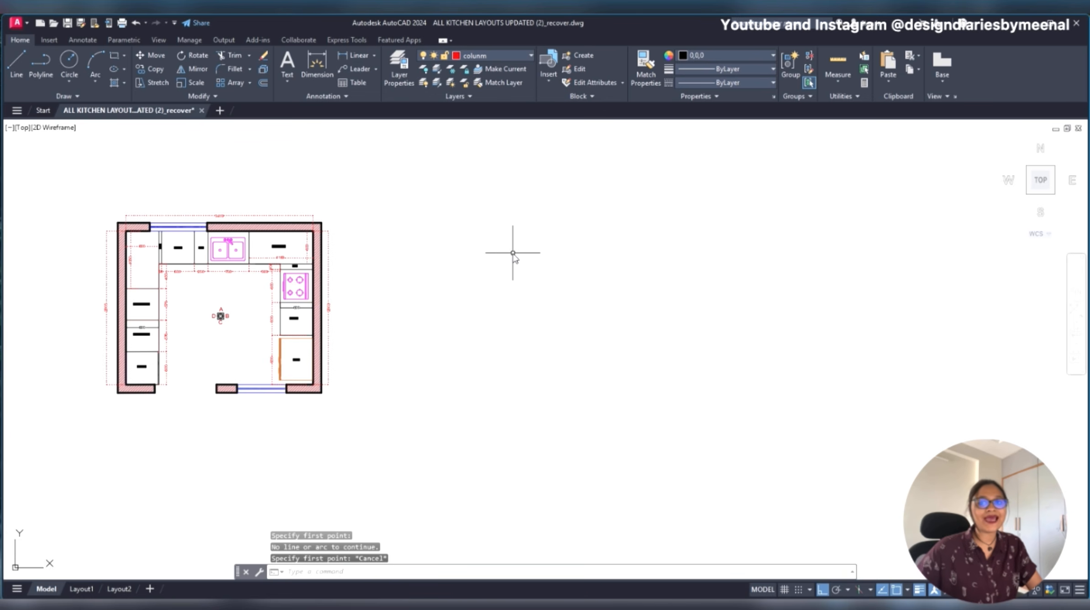
# - Try drawing the 2805 left wall line vertically in the empty space beside the copied plan, and erase the trial line
pyautogui.write('l')
pyautogui.press('Return')
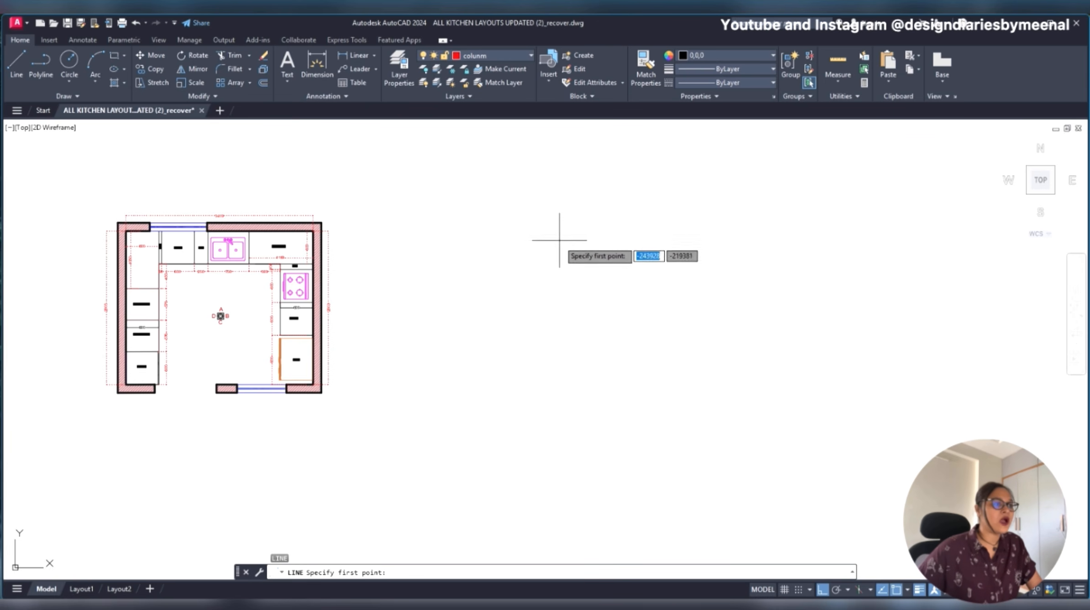
pyautogui.scroll(5, 104, 312)
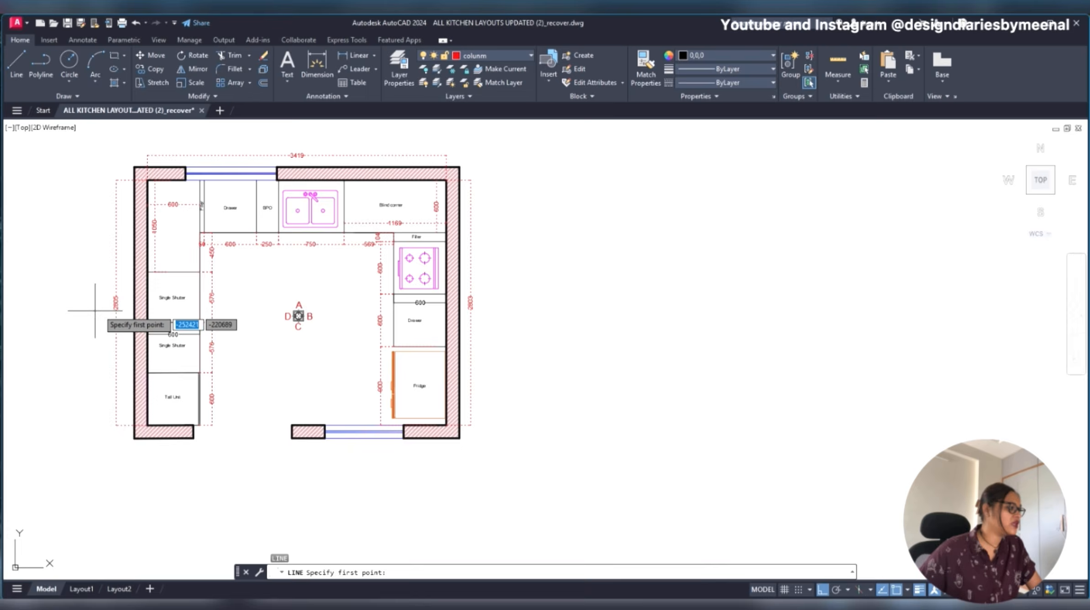
pyautogui.scroll(-3, 104, 312)
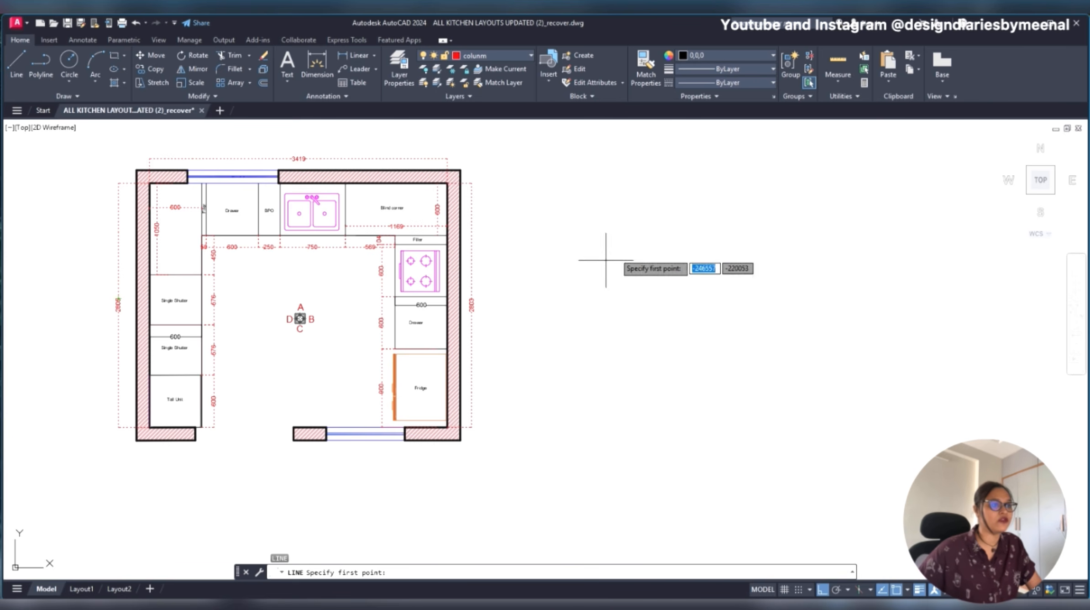
pyautogui.click(589, 217)
pyautogui.write('2')
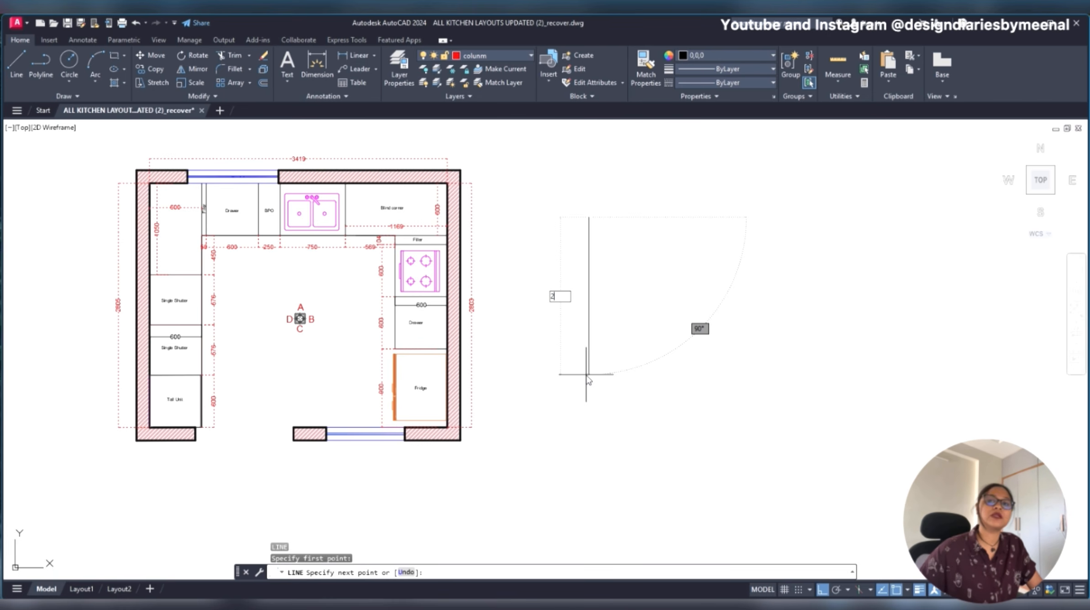
pyautogui.press('Escape')
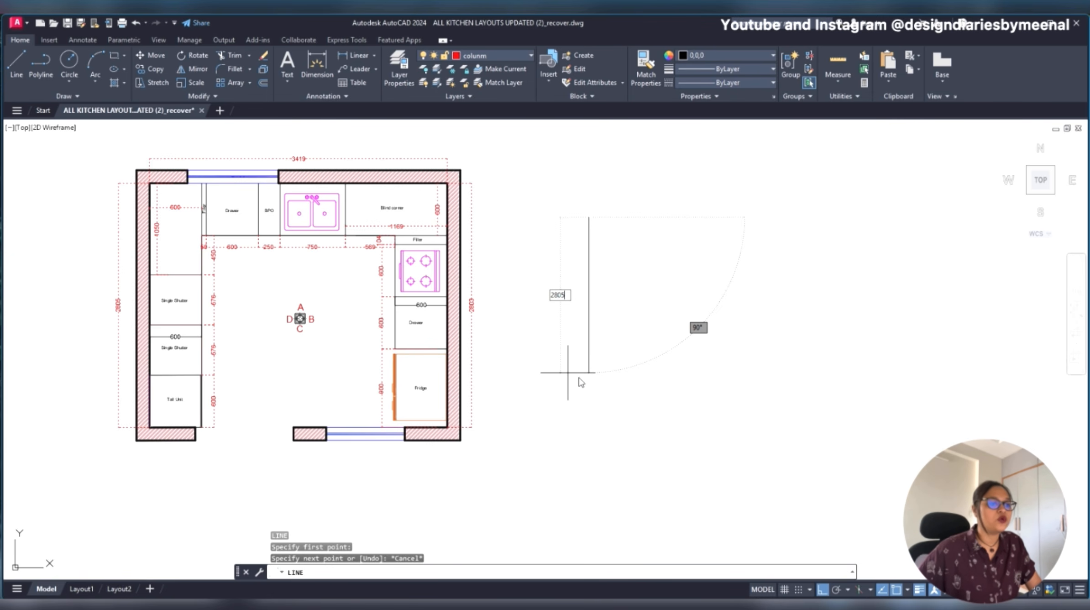
pyautogui.press('Return')
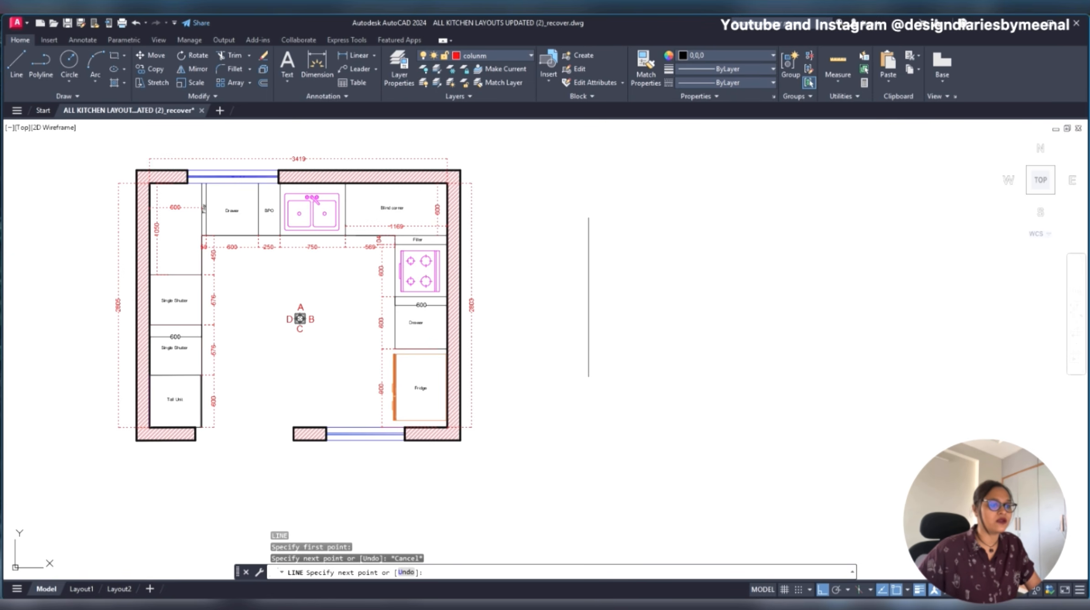
pyautogui.press('Escape')
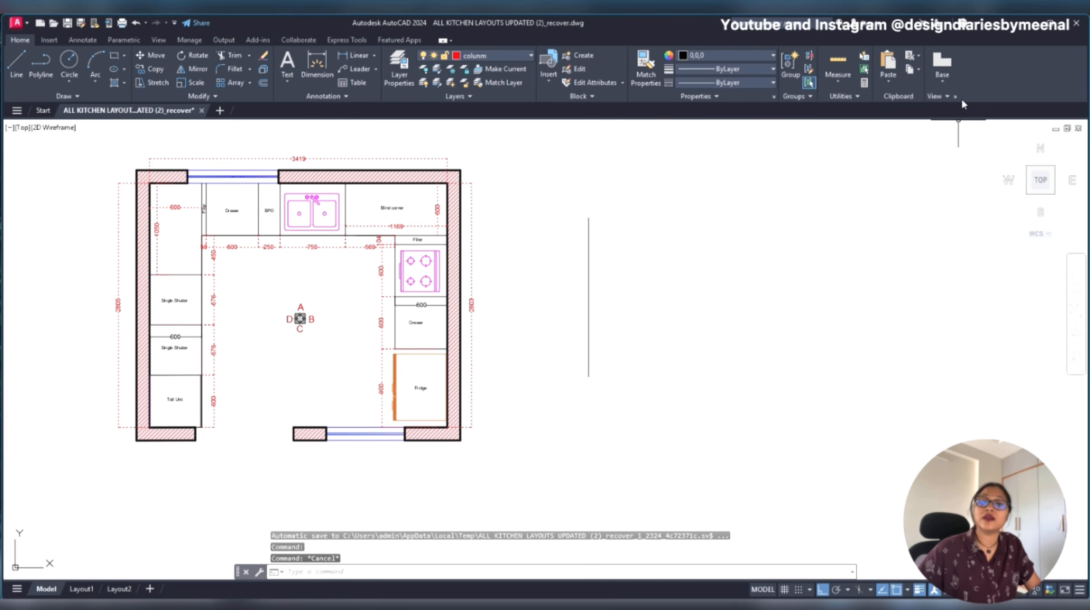
pyautogui.click(534, 331)
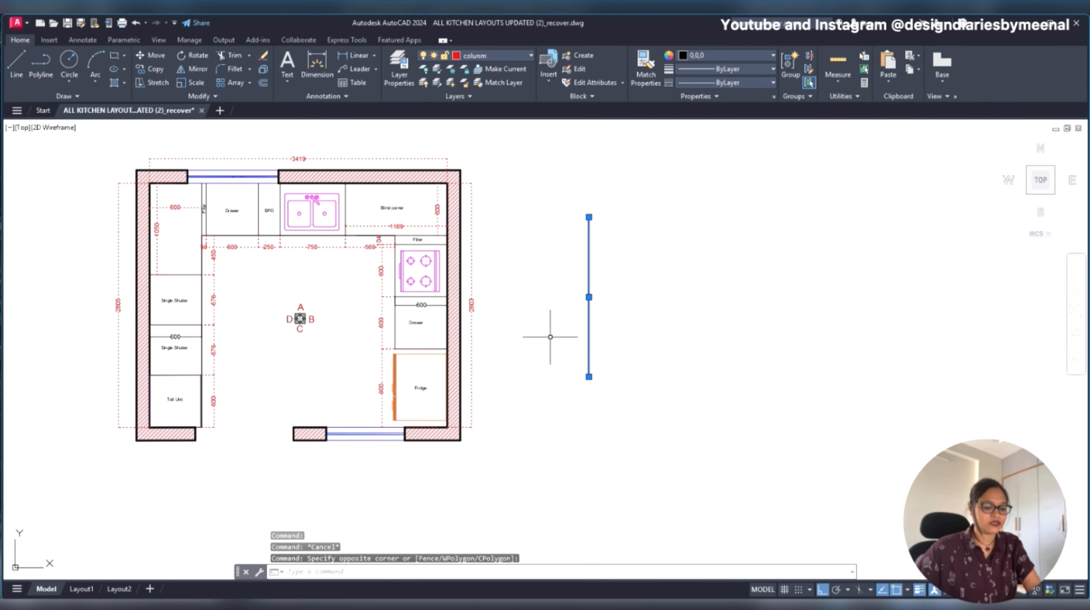
pyautogui.press('Delete')
# - Draw the left wall as a vertical line 2805 long, running downward in the empty space beside the copied plan
pyautogui.write('l')
pyautogui.press('Return')
pyautogui.click(596, 229)
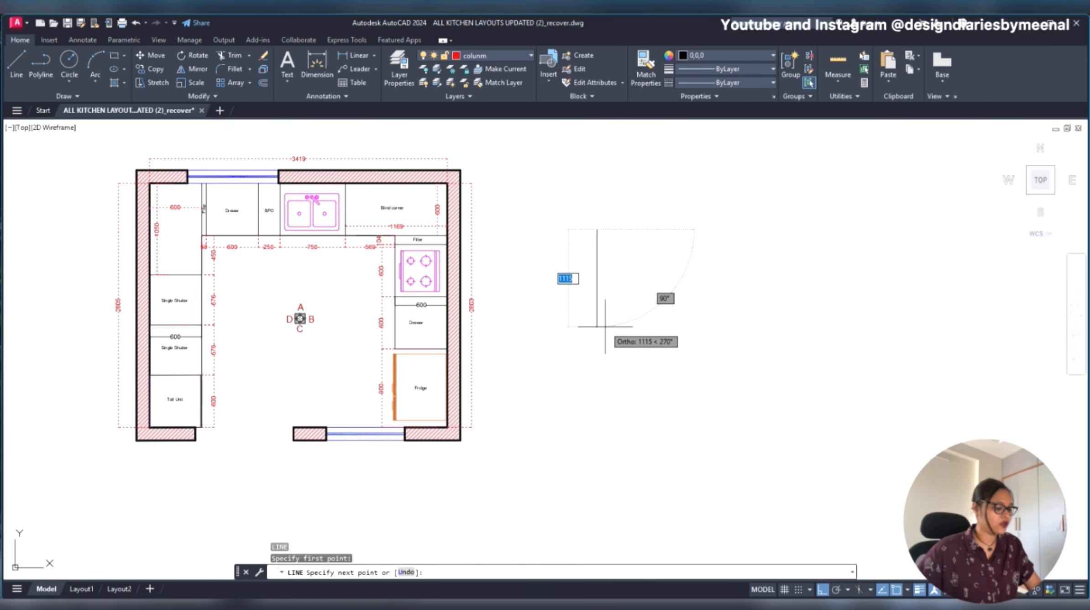
pyautogui.write('280')
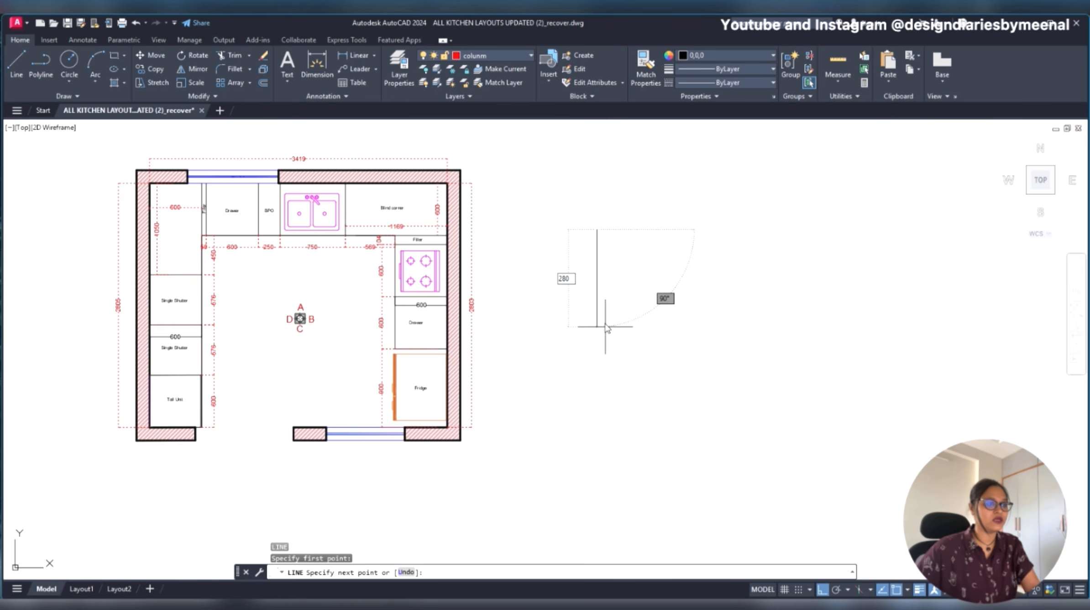
pyautogui.write('5')
pyautogui.press('Return')
pyautogui.scroll(-3, 586, 319)
pyautogui.scroll(4, 625, 389)
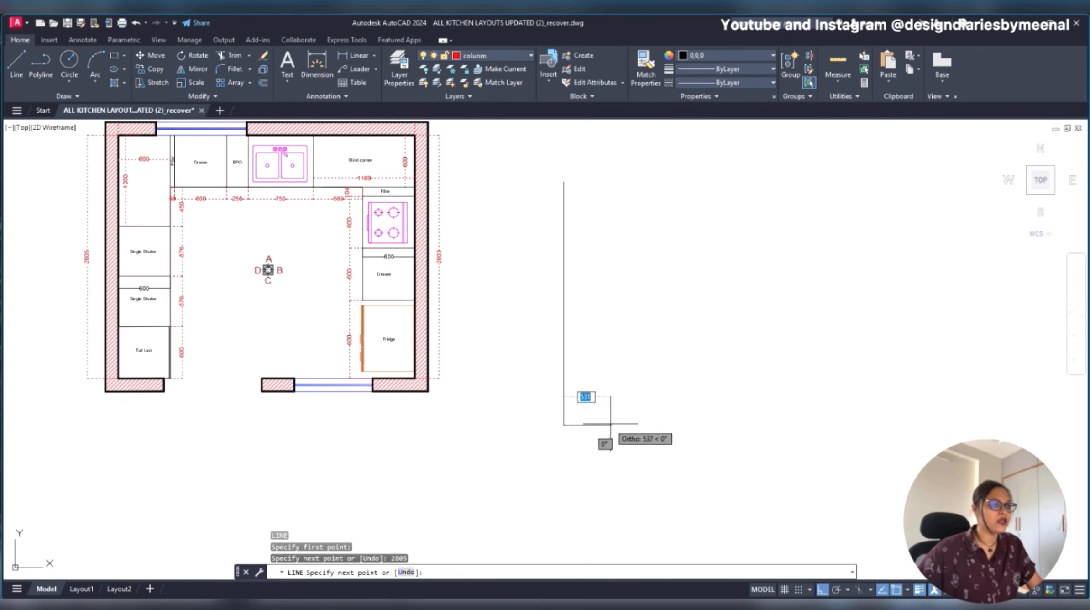
pyautogui.press('Escape')
pyautogui.moveTo(603, 268); pyautogui.dragTo(584, 316, button='middle')
pyautogui.scroll(2, 243, 158)
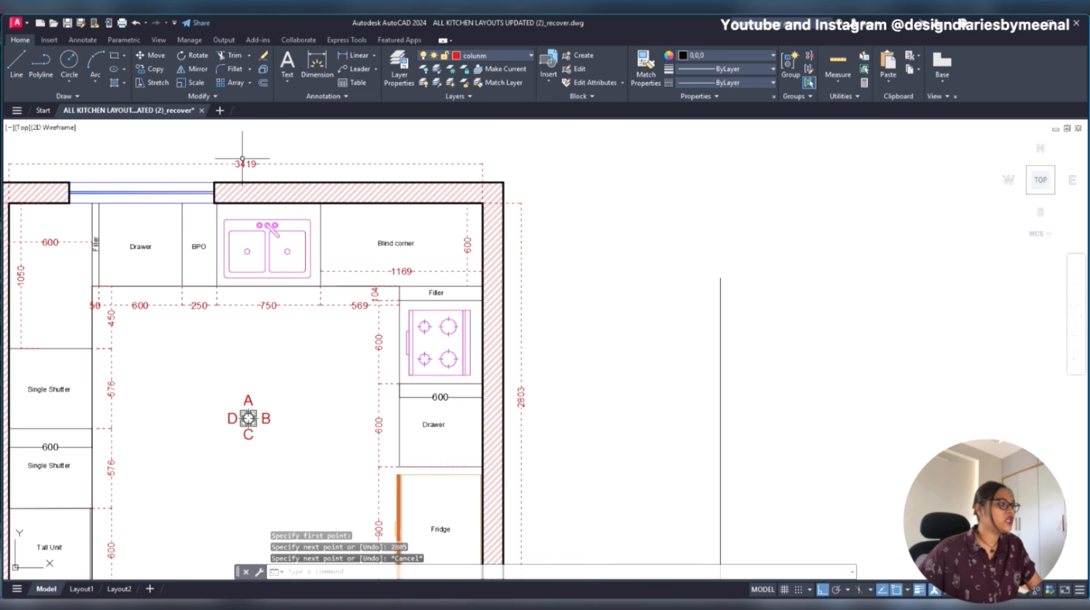
pyautogui.scroll(-3, 242, 158)
pyautogui.scroll(2, 365, 231)
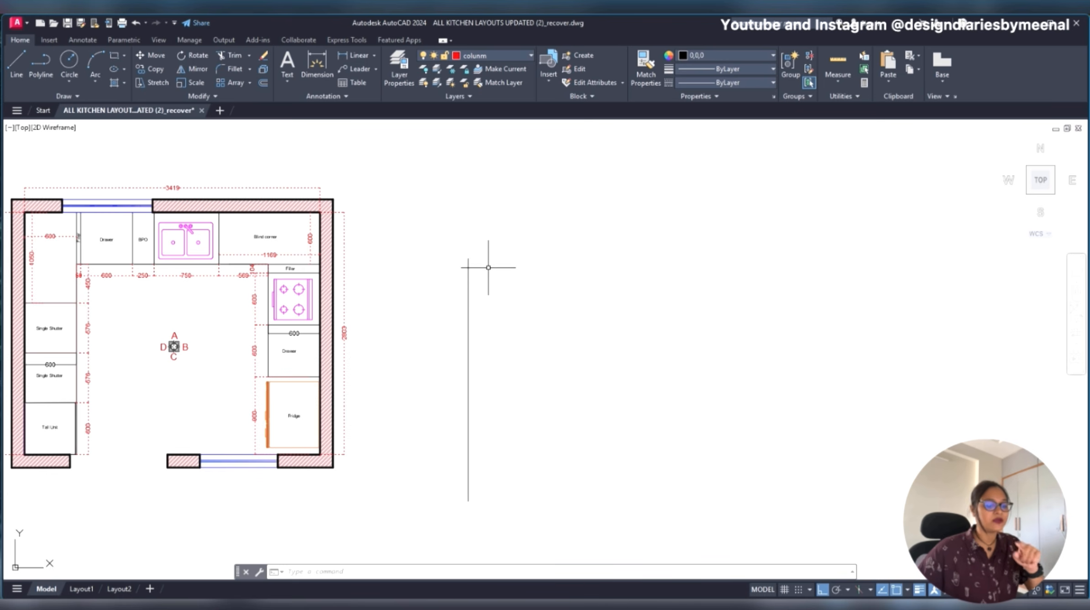
pyautogui.write('l')
pyautogui.press('Return')
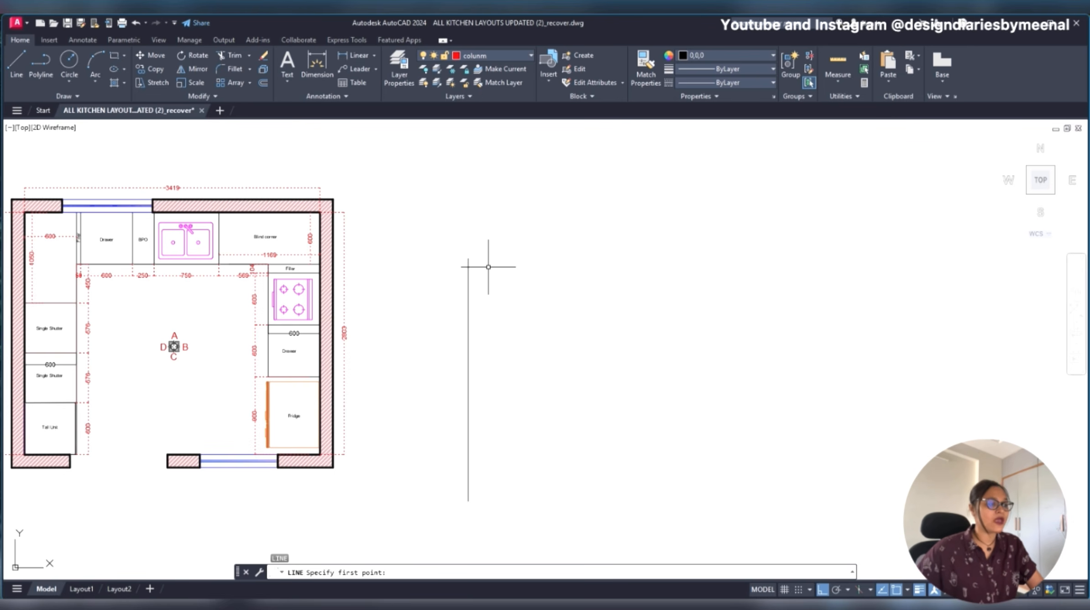
pyautogui.press('Escape')
pyautogui.rightClick(488, 267)
pyautogui.press('Escape')
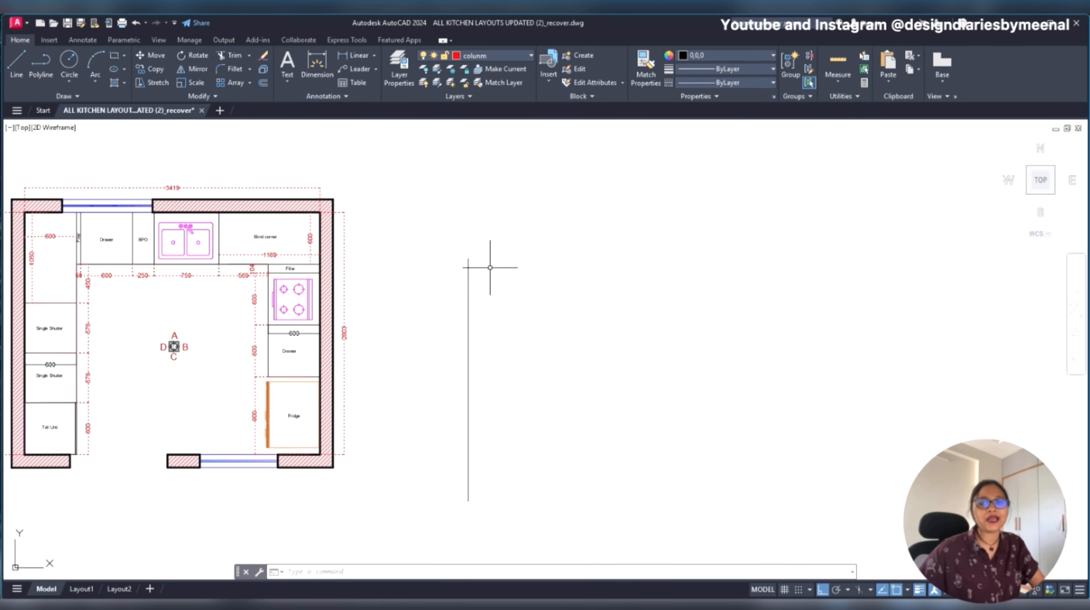
# - Draw a 3419 horizontal line to the right from the upper endpoint of the vertical line for the top wall
pyautogui.write('l')
pyautogui.press('Return')
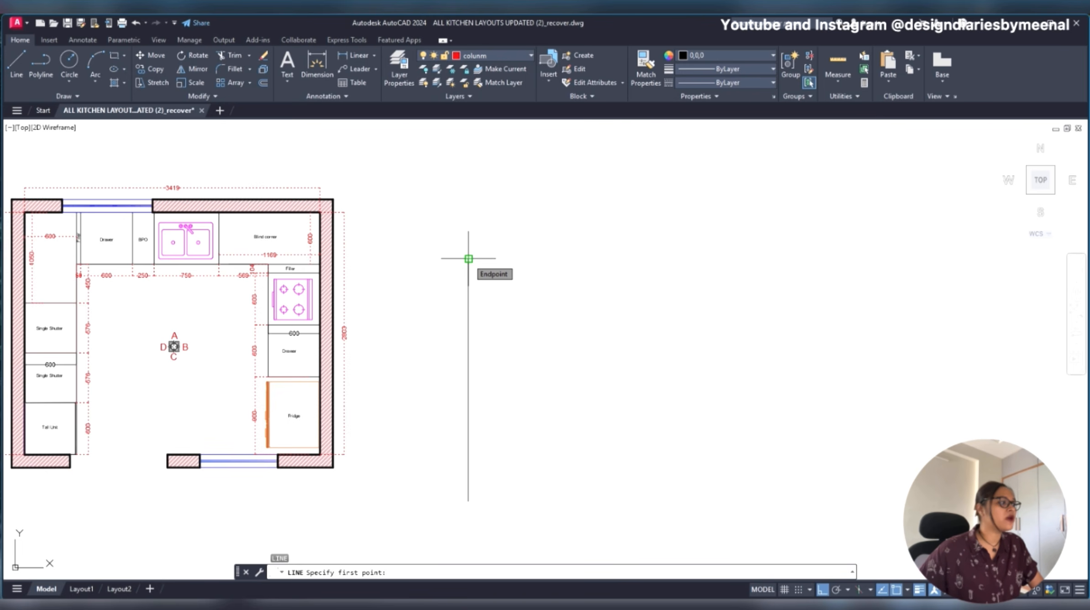
pyautogui.click(468, 258)
pyautogui.scroll(6, 162, 194)
pyautogui.scroll(-4, 202, 204)
pyautogui.scroll(-2, 202, 204)
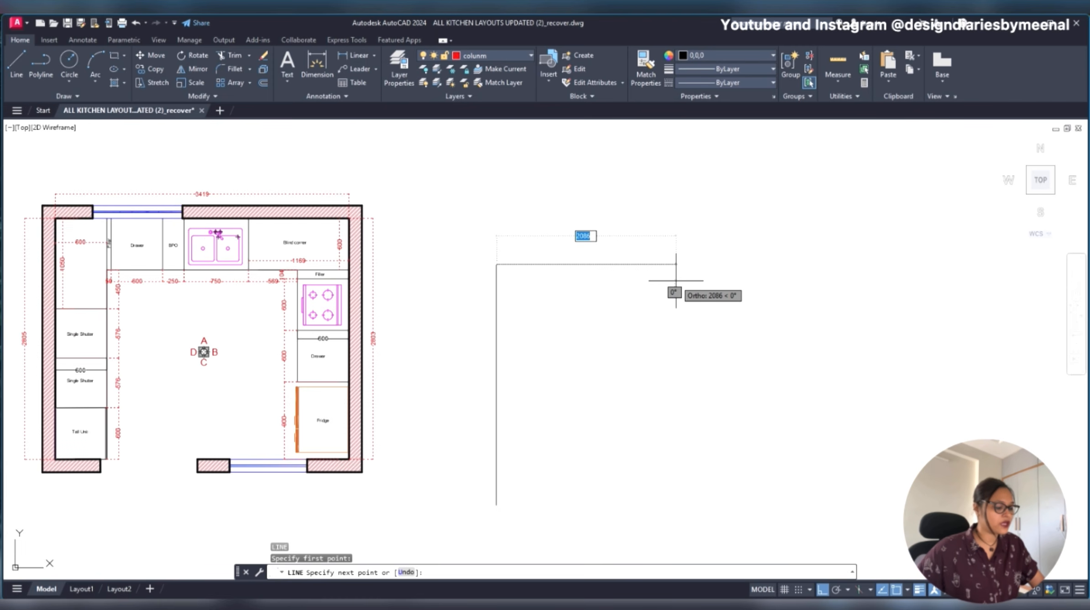
pyautogui.write('3419')
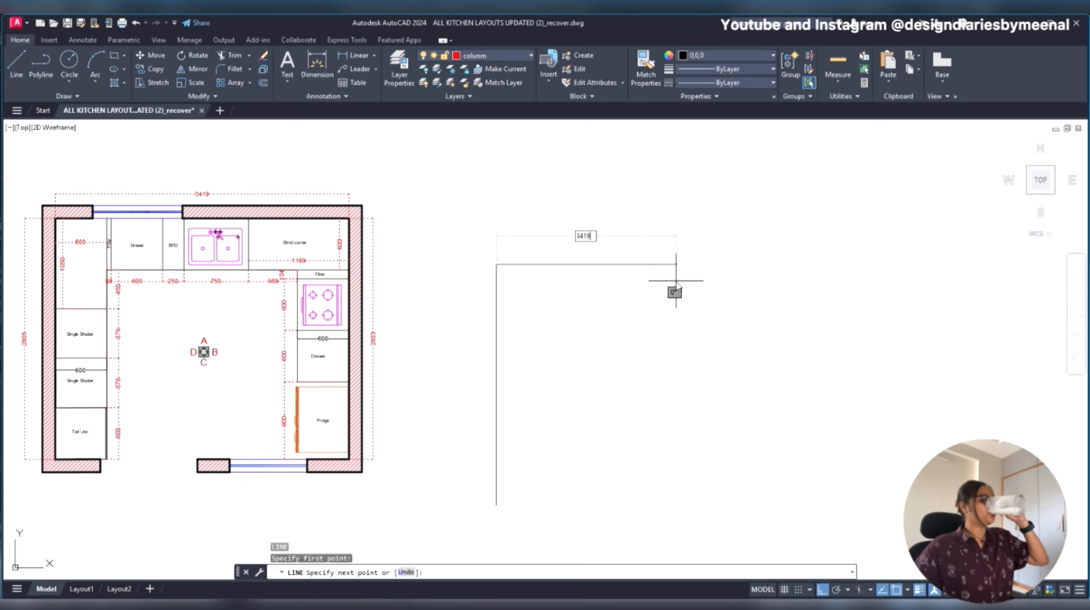
pyautogui.press('Return')
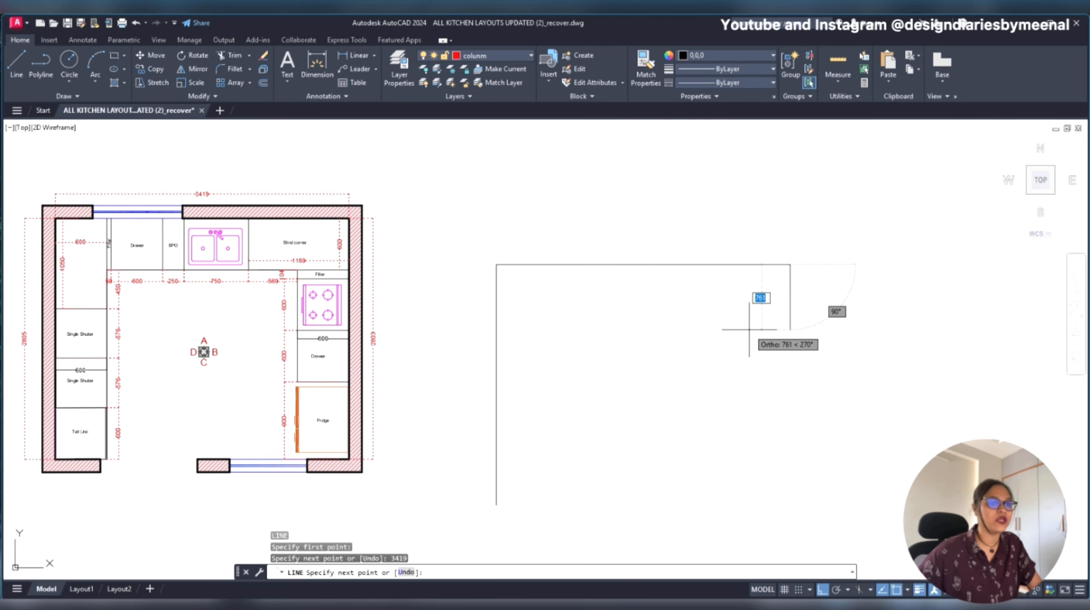
pyautogui.press('Escape')
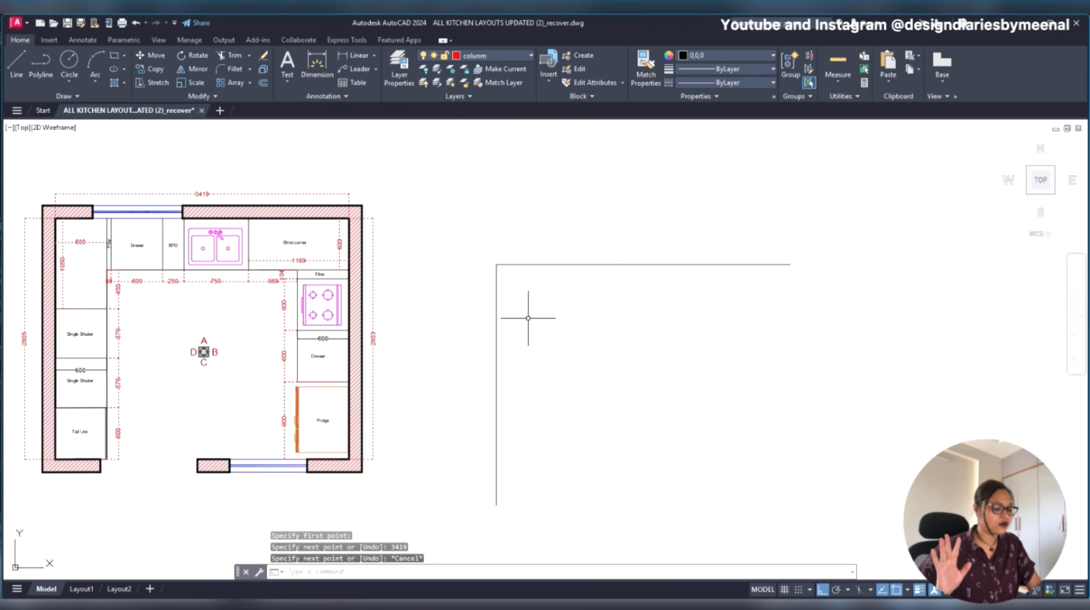
# - Add a linear dimension to the full height of the vertical line, placed just to its left
pyautogui.write('DLI')
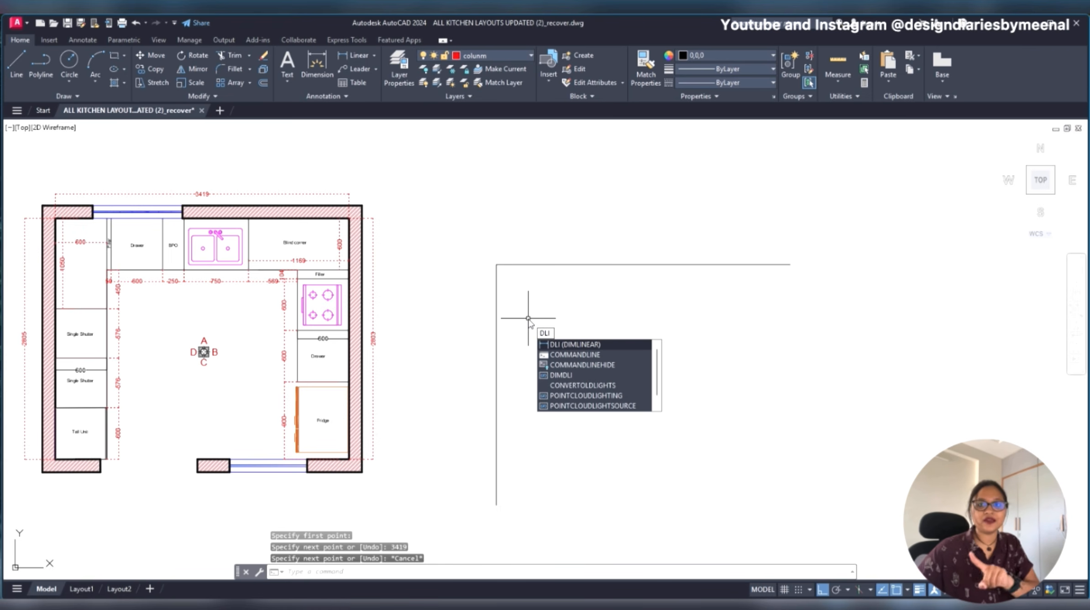
pyautogui.press('Return')
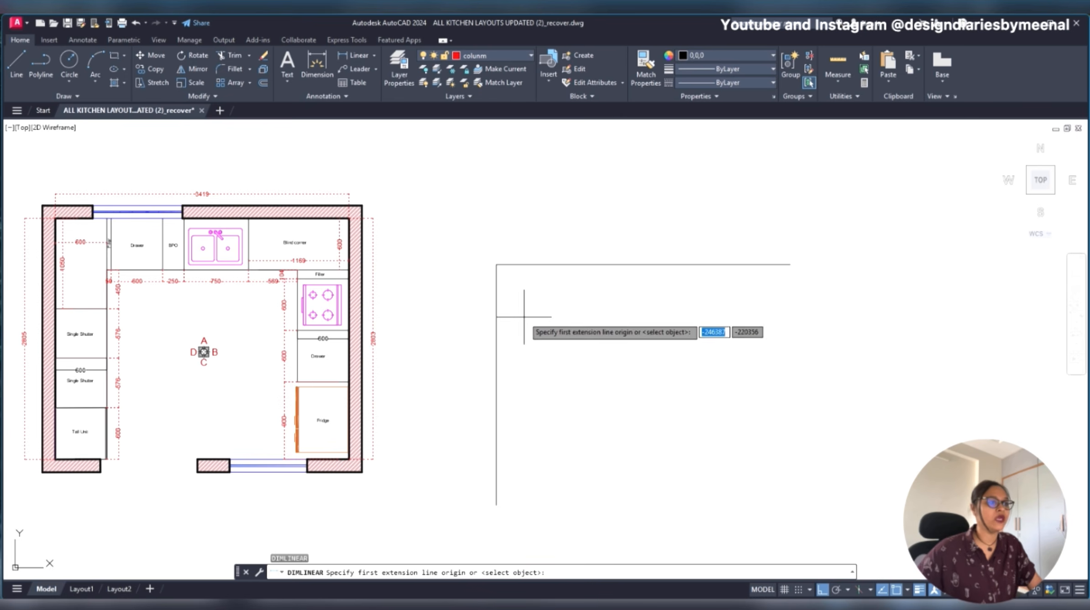
pyautogui.click(497, 264)
pyautogui.click(496, 505)
pyautogui.click(468, 473)
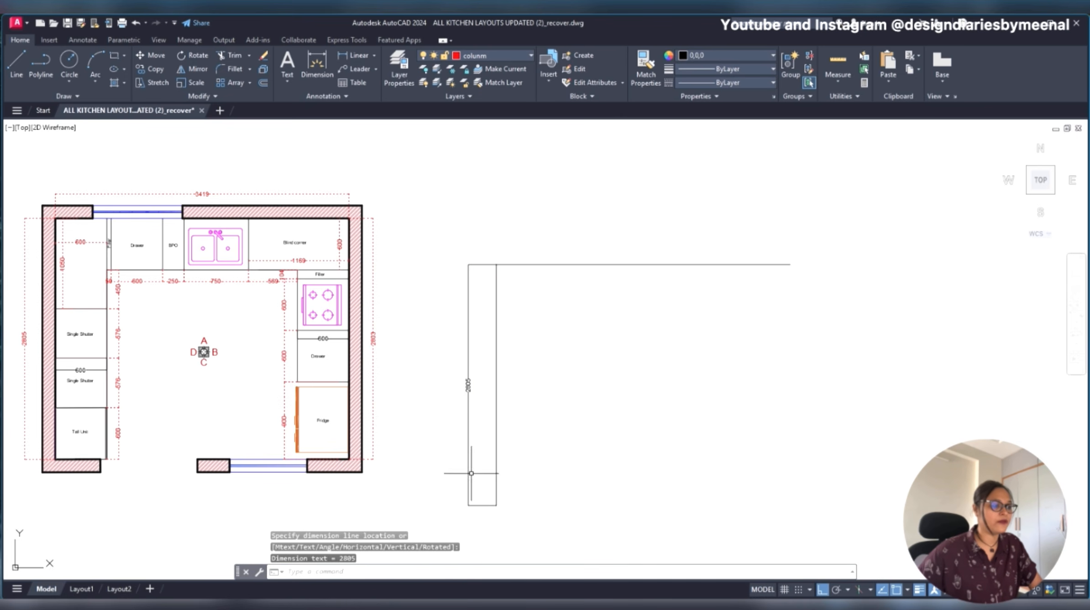
# - Add a linear dimension along the horizontal line up to its right endpoint, placed just above the line
pyautogui.scroll(6, 487, 403)
pyautogui.scroll(-4, 457, 398)
pyautogui.press('Return')
pyautogui.moveTo(500, 207); pyautogui.dragTo(411, 269, button='middle')
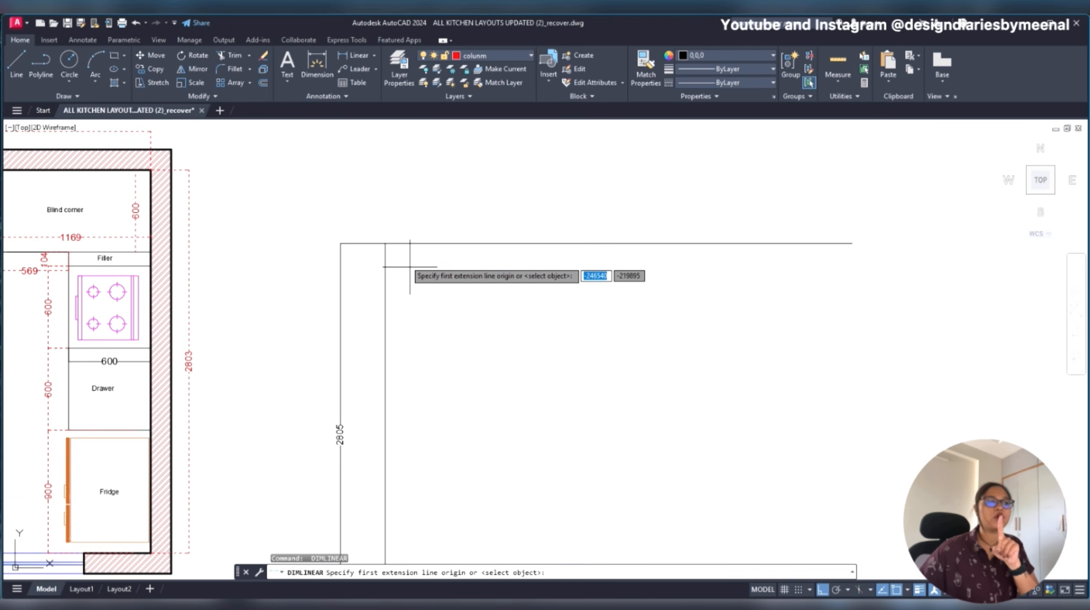
pyautogui.click(391, 244)
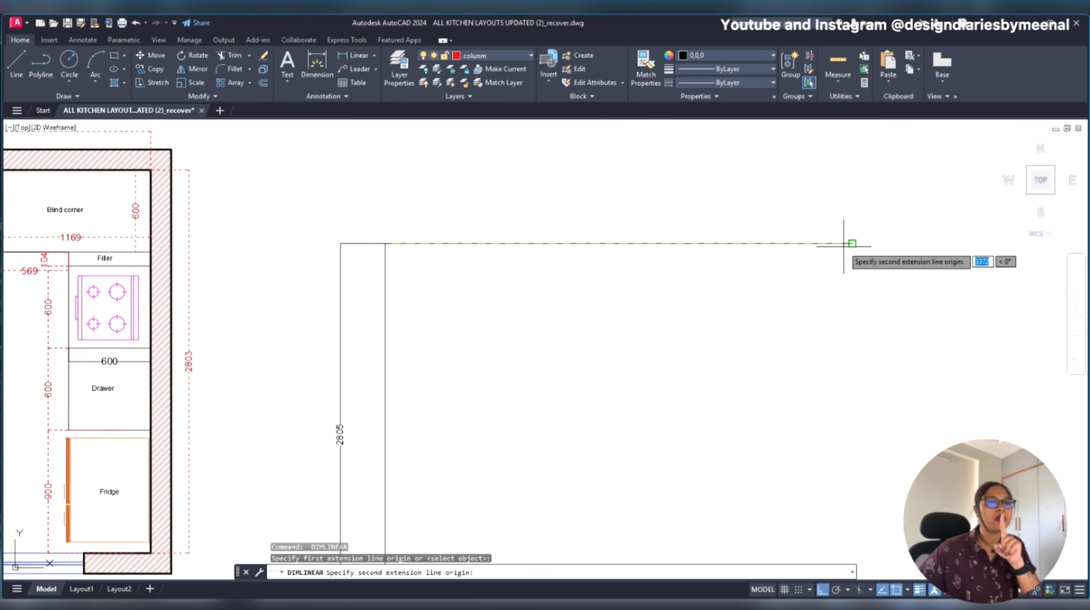
pyautogui.click(851, 242)
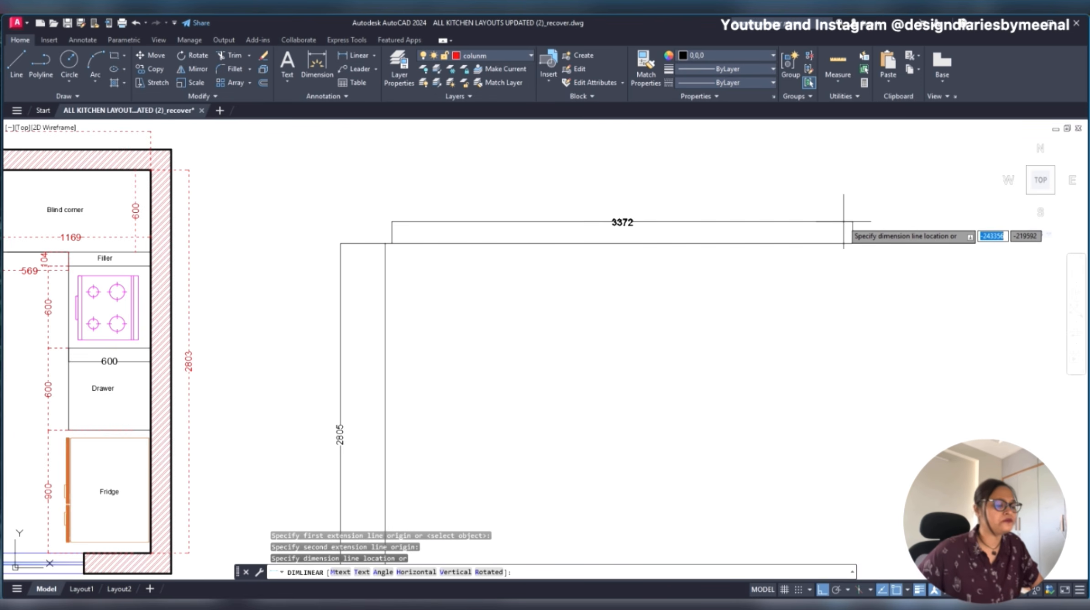
pyautogui.click(844, 220)
pyautogui.scroll(4, 386, 243)
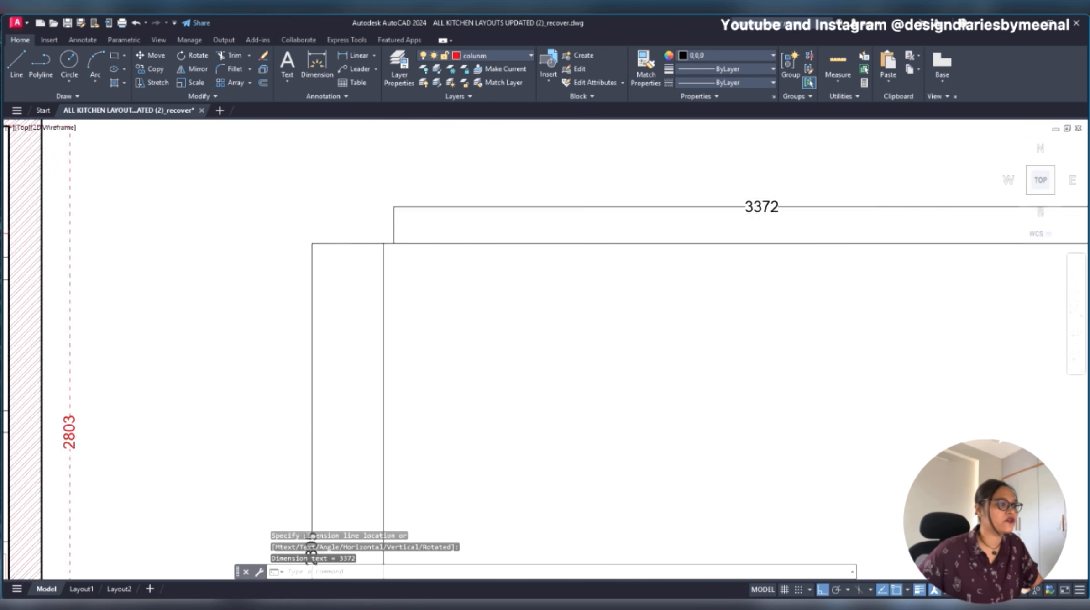
# - Stretch the horizontal dimension's left origin to the corner where the two wall lines meet, and clear the selection
pyautogui.click(400, 214)
pyautogui.click(400, 243)
pyautogui.click(383, 243)
pyautogui.scroll(-6, 379, 262)
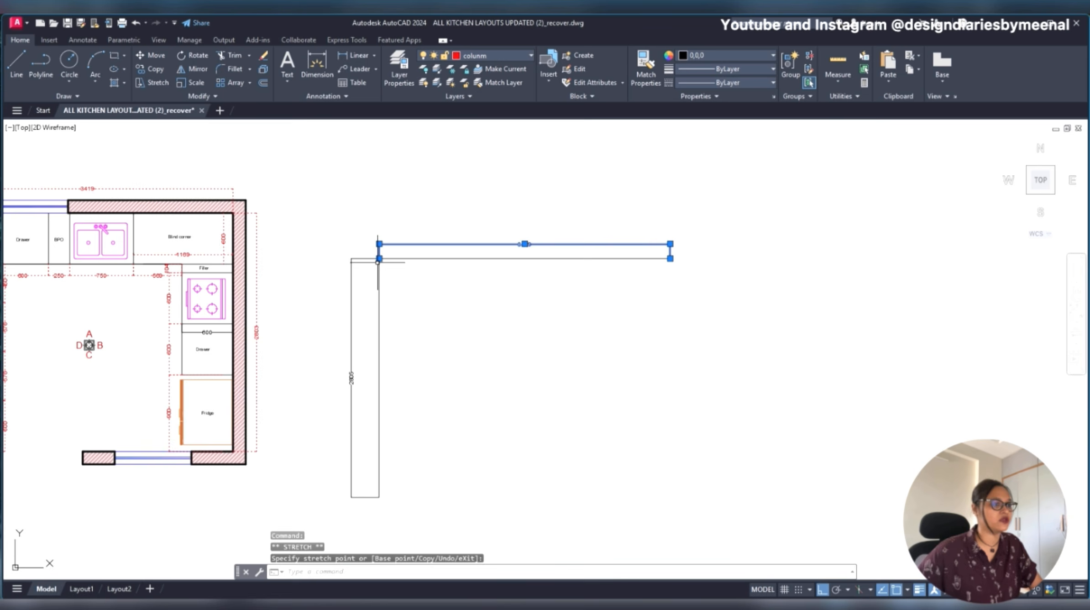
pyautogui.press('Escape')
pyautogui.scroll(2, 521, 241)
pyautogui.scroll(-4, 543, 241)
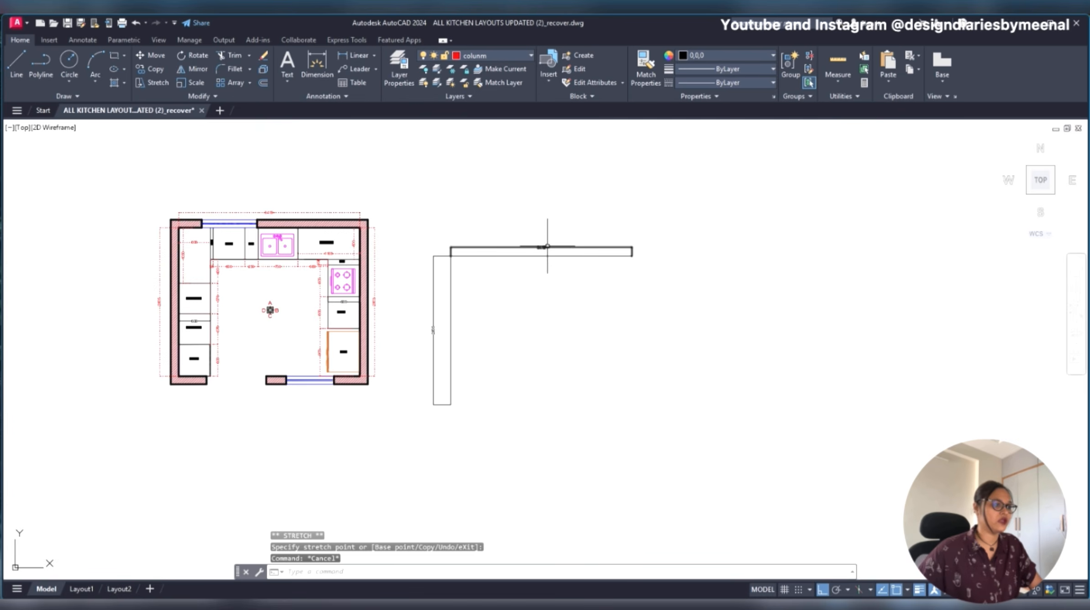
# - Erase both linear dimensions from the new wall outline, keeping only the two lines
pyautogui.scroll(2, 482, 228)
pyautogui.click(478, 230)
pyautogui.click(406, 271)
pyautogui.press('Delete')
pyautogui.click(419, 251)
pyautogui.click(386, 301)
pyautogui.press('Delete')
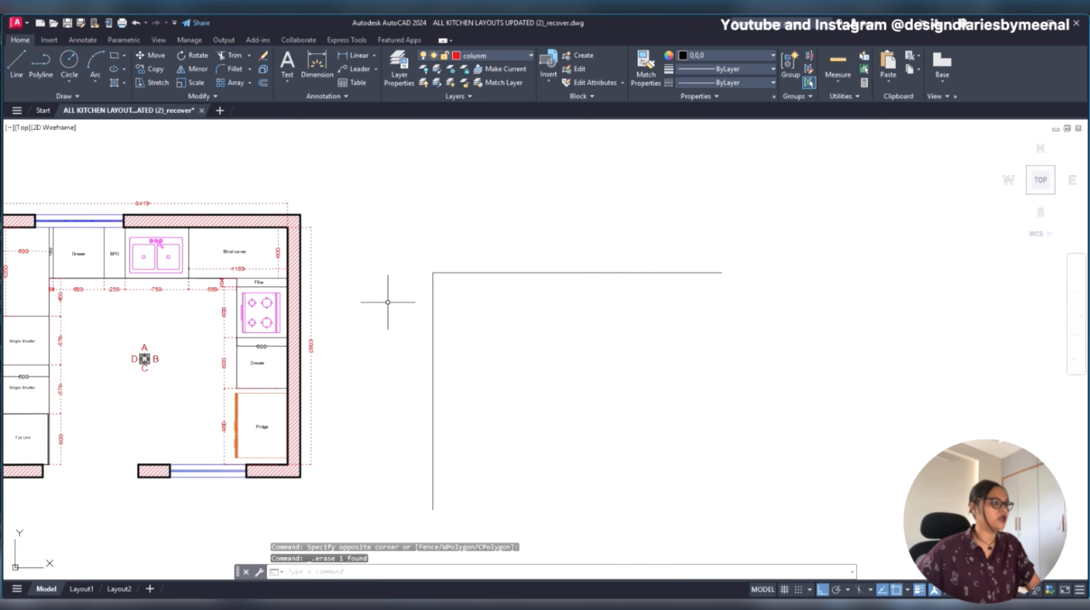
# - Draw the right wall as a vertical line 2803 long, straight down from the right endpoint of the top line
pyautogui.scroll(4, 308, 346)
pyautogui.scroll(3, 308, 346)
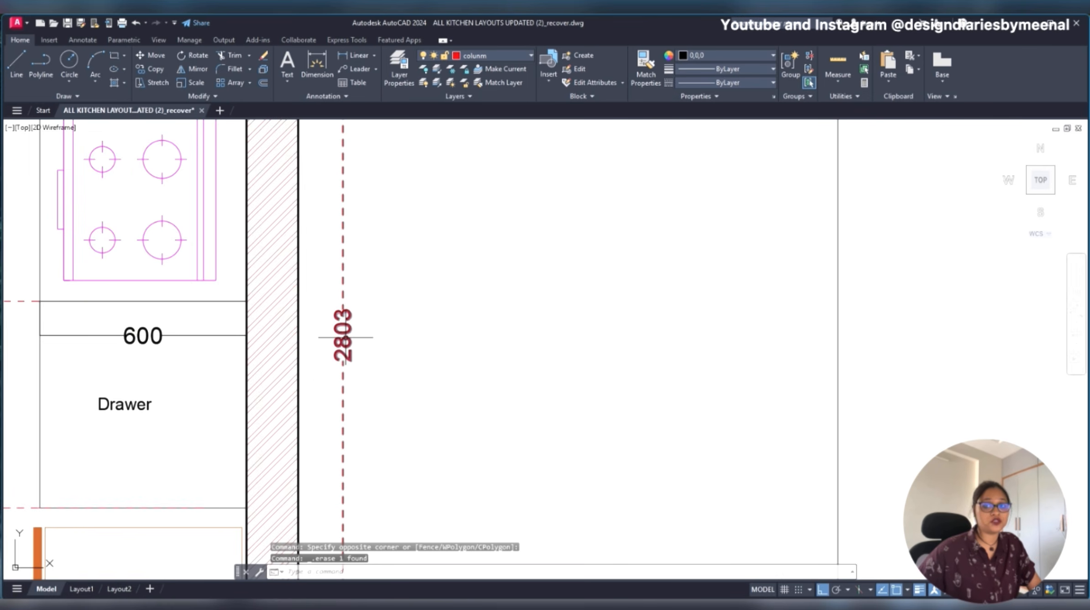
pyautogui.scroll(-6, 349, 339)
pyautogui.moveTo(457, 347); pyautogui.dragTo(373, 328, button='middle')
pyautogui.click(430, 317)
pyautogui.press('Escape')
pyautogui.write('l')
pyautogui.press('Return')
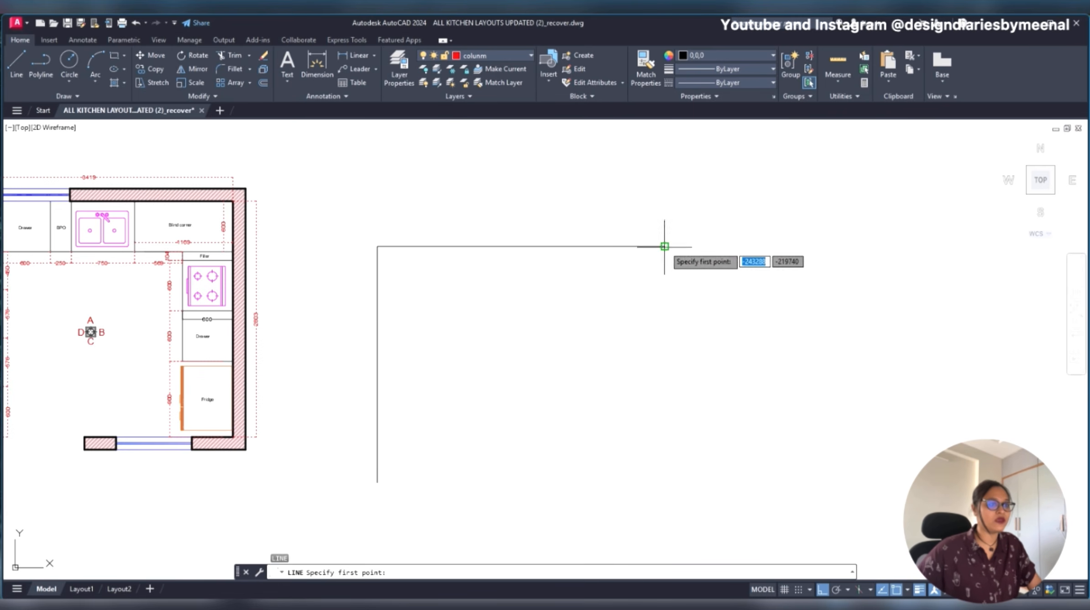
pyautogui.click(664, 246)
pyautogui.write('2803')
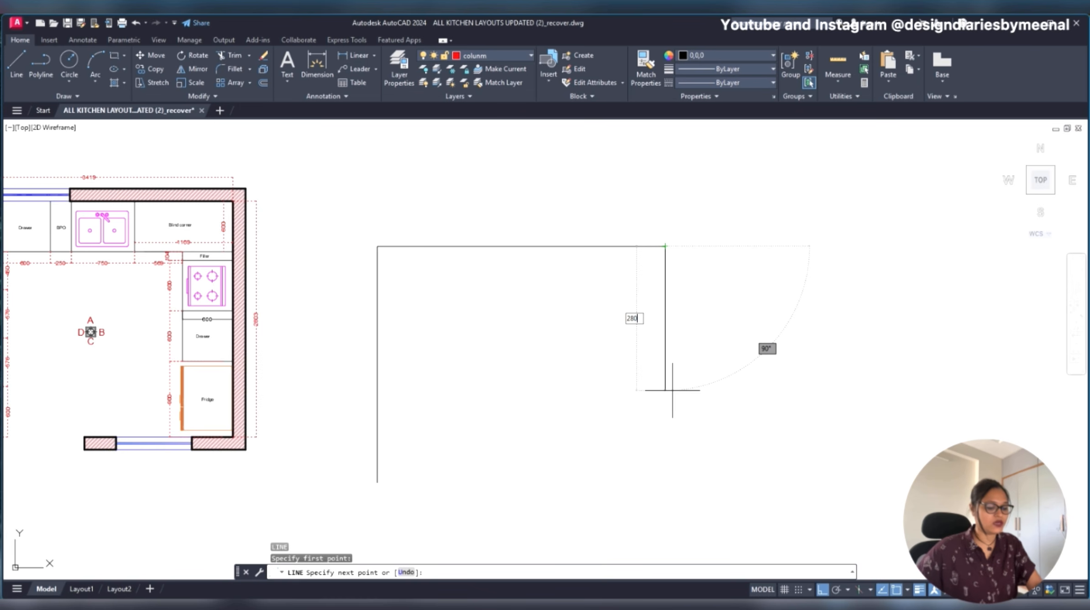
pyautogui.press('Return')
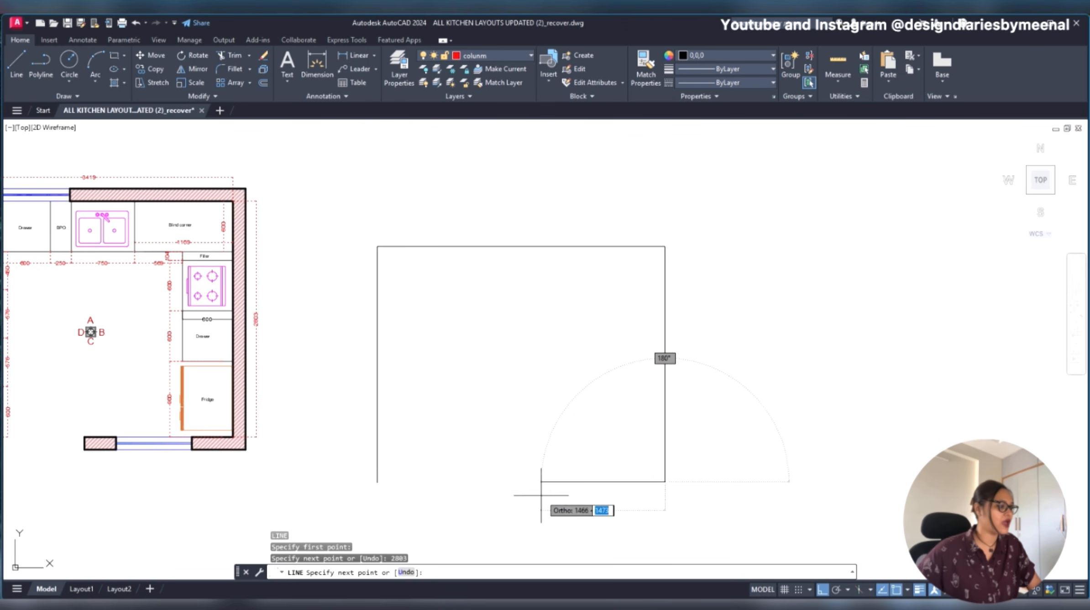
pyautogui.press('Escape')
# - Measure the reference plan's bottom wall with a linear dimension from the left stub's outer upper corner to the inner right corner, without placing it
pyautogui.scroll(2, 279, 465)
pyautogui.moveTo(184, 477); pyautogui.dragTo(504, 470, button='middle')
pyautogui.scroll(2, 504, 470)
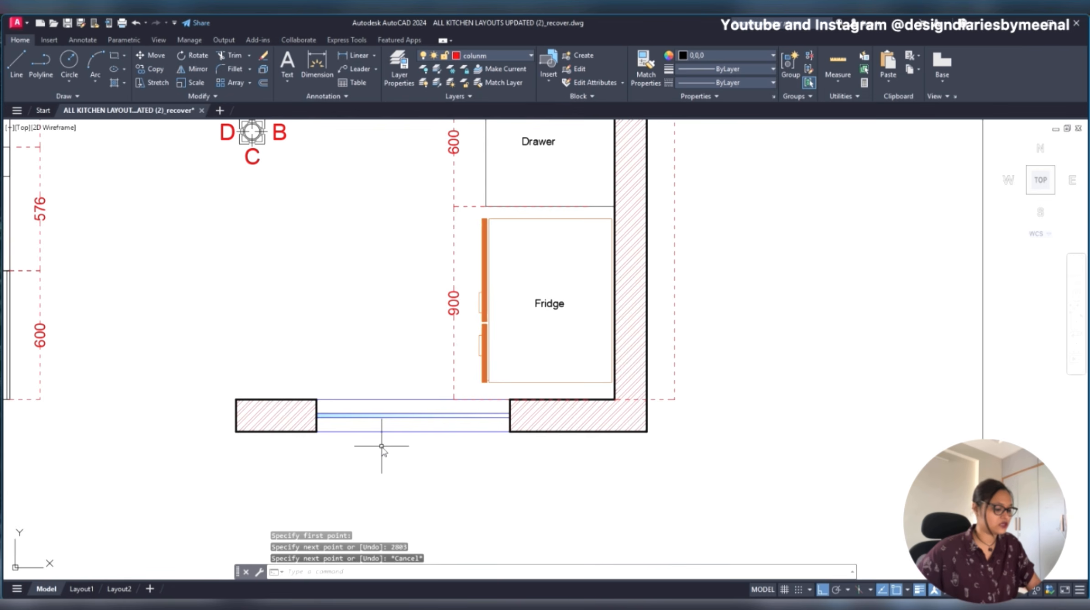
pyautogui.write('dli')
pyautogui.press('Return')
pyautogui.click(236, 400)
pyautogui.press('Escape')
pyautogui.press('Escape')
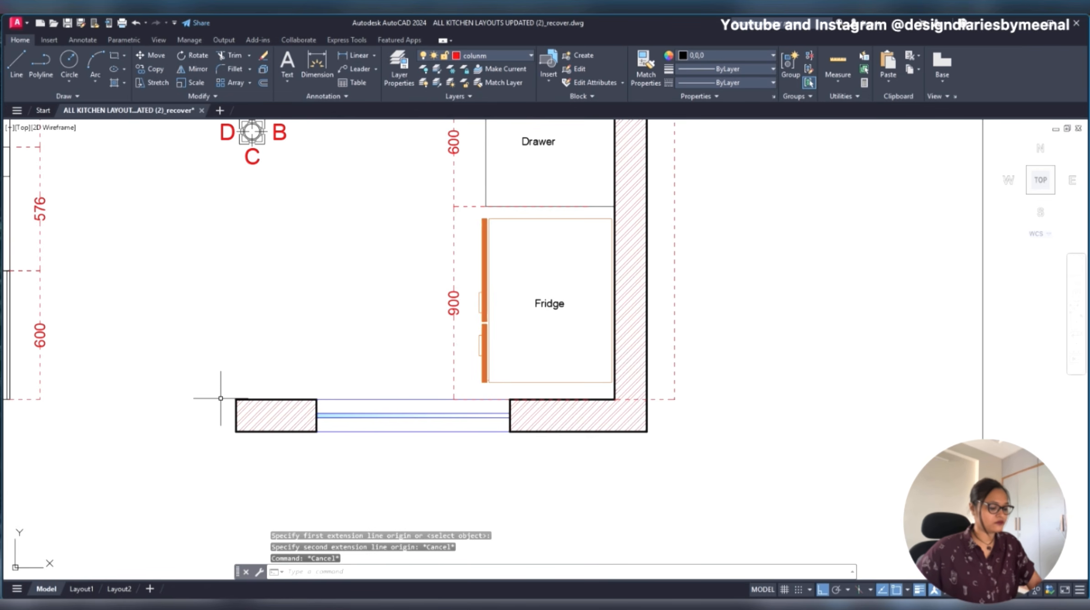
pyautogui.press('Return')
pyautogui.click(236, 399)
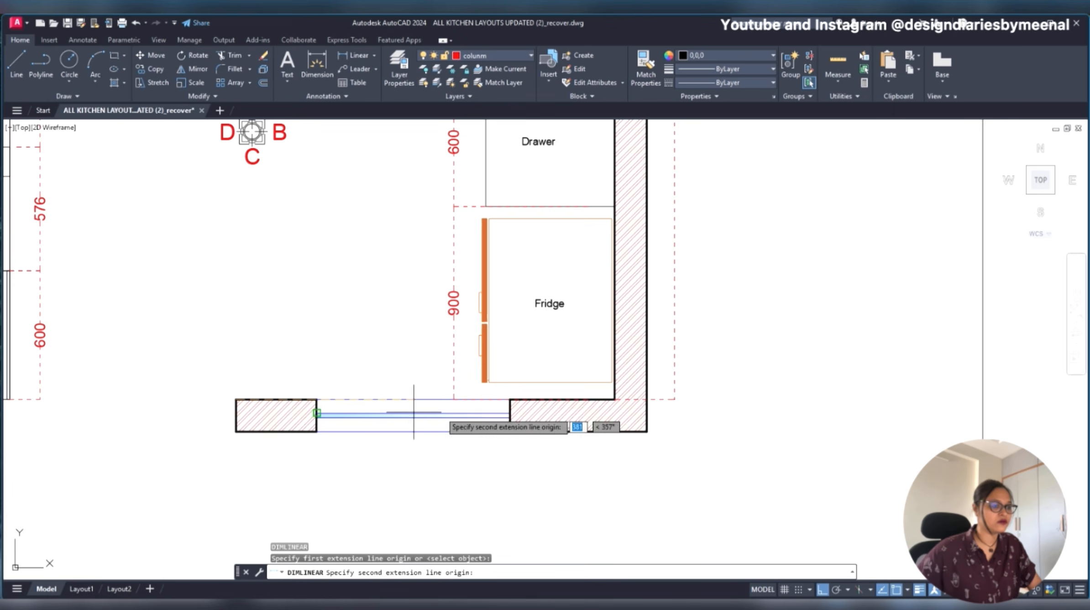
pyautogui.click(614, 399)
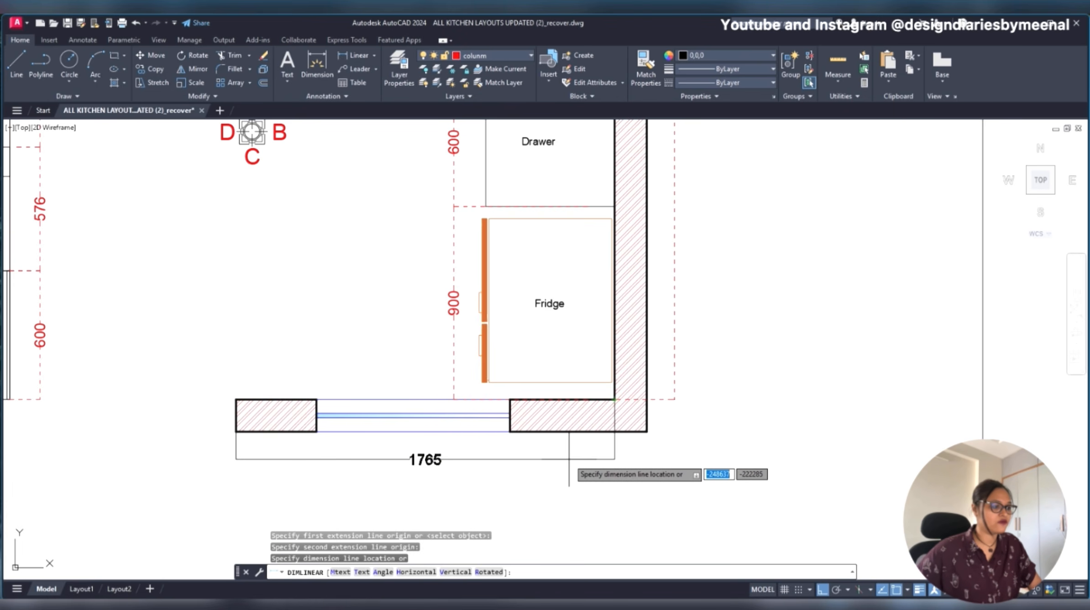
pyautogui.press('Escape')
# - Draw the bottom wall as a horizontal line 1765 long, running left from the lower endpoint of the right wall line
pyautogui.scroll(-5, 267, 442)
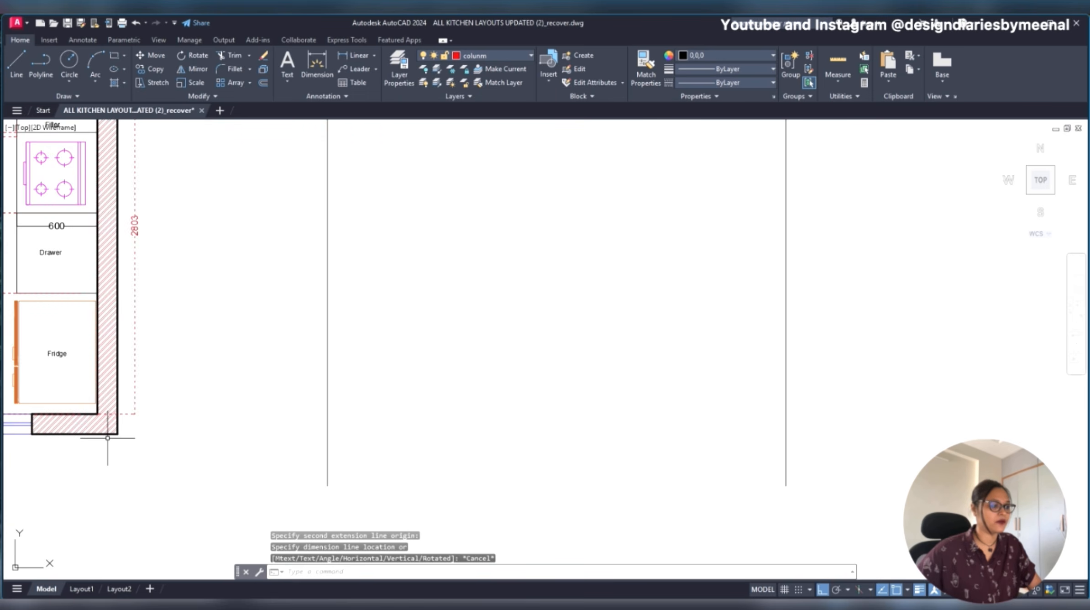
pyautogui.moveTo(267, 443); pyautogui.dragTo(512, 393, button='middle')
pyautogui.scroll(5, 296, 360)
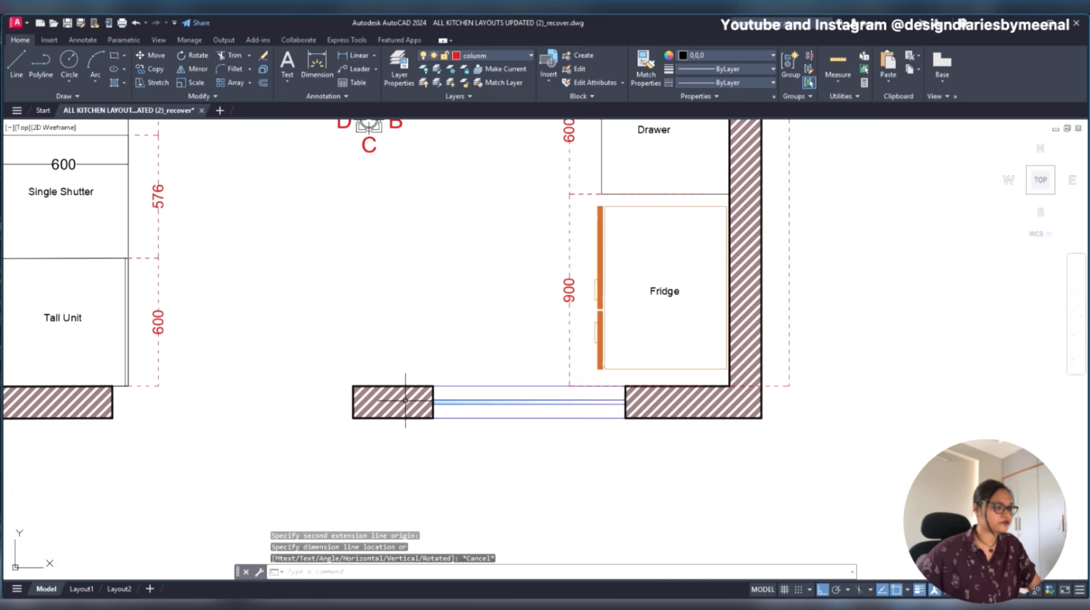
pyautogui.scroll(2, 360, 393)
pyautogui.scroll(-8, 339, 387)
pyautogui.moveTo(586, 408); pyautogui.dragTo(418, 399, button='middle')
pyautogui.scroll(4, 524, 401)
pyautogui.write('l')
pyautogui.press('Return')
pyautogui.click(534, 410)
pyautogui.write('1765')
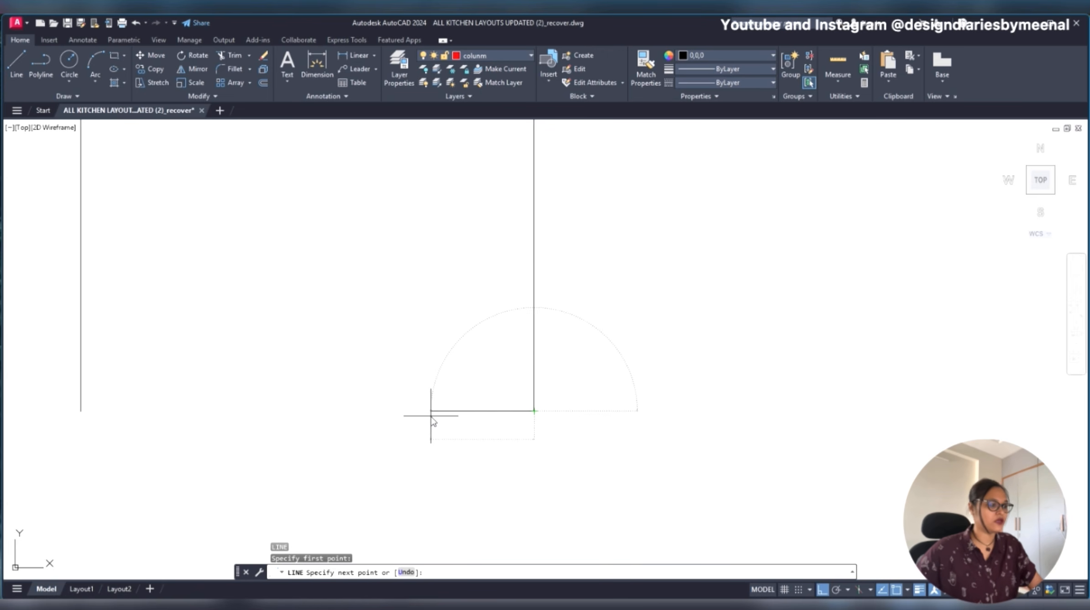
pyautogui.press('Return')
pyautogui.scroll(-4, 499, 386)
pyautogui.press('Escape')
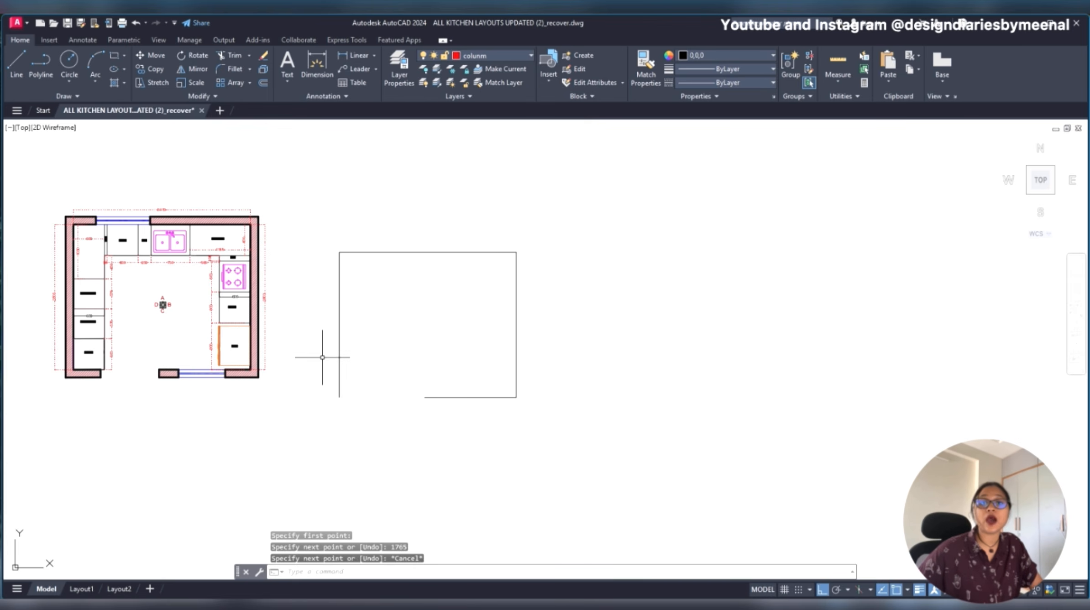
# - Add a vertical linear dimension for the wall thickness at the left end of the reference plan's bottom wall stub
pyautogui.scroll(5, 317, 354)
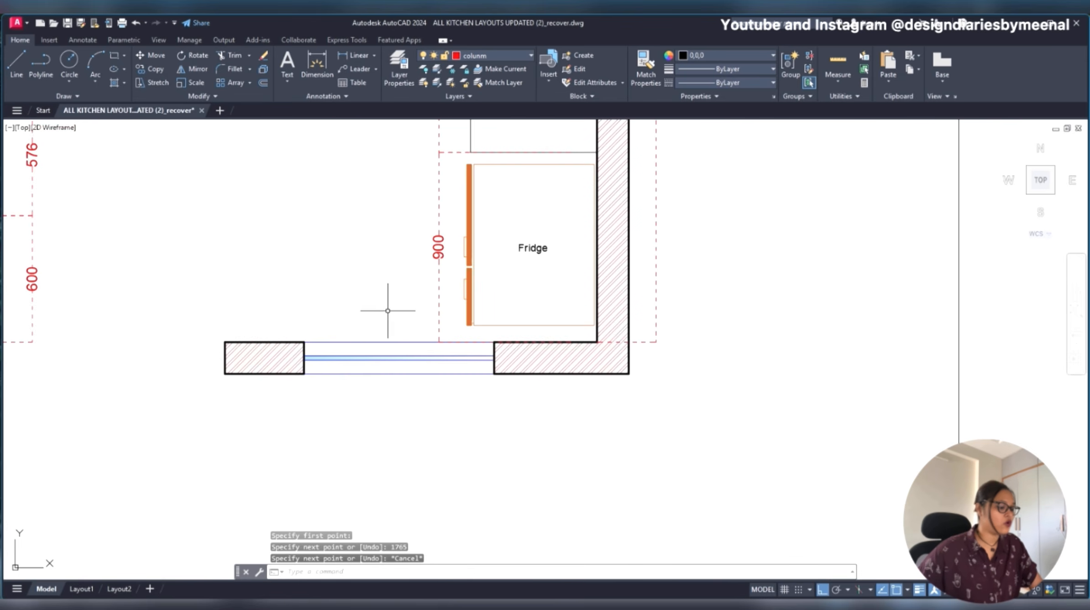
pyautogui.write('DIMLI')
pyautogui.press('Return')
pyautogui.click(199, 372)
pyautogui.click(199, 404)
pyautogui.click(173, 392)
pyautogui.scroll(3, 173, 392)
pyautogui.scroll(-3, 164, 384)
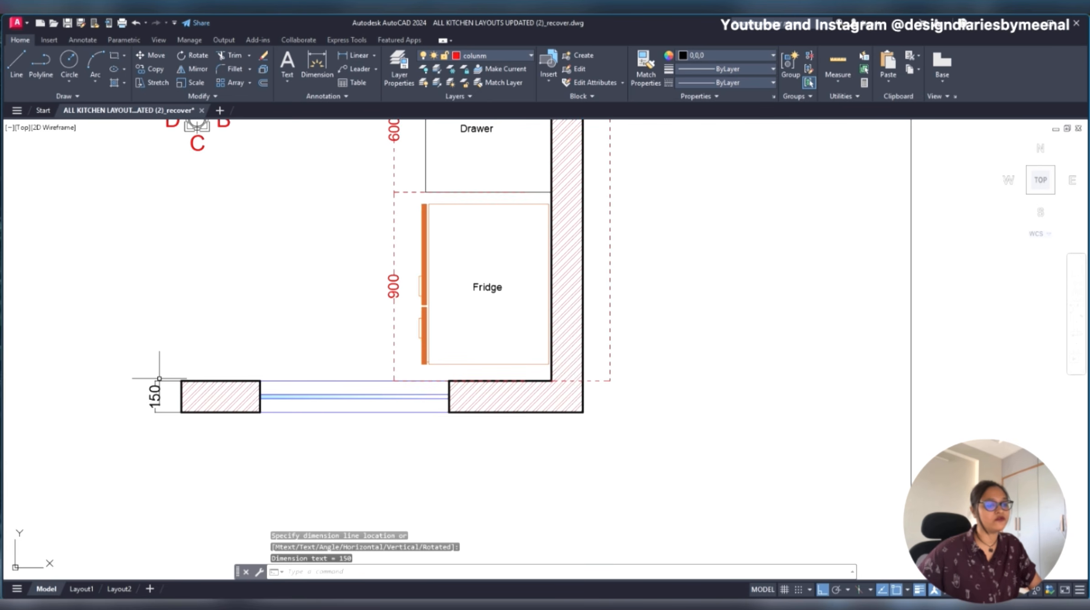
pyautogui.scroll(-6, 353, 387)
pyautogui.moveTo(579, 408); pyautogui.dragTo(493, 404, button='middle')
pyautogui.scroll(4, 514, 273)
pyautogui.moveTo(511, 341); pyautogui.dragTo(506, 297, button='middle')
pyautogui.scroll(-4, 506, 272)
pyautogui.scroll(2, 506, 304)
pyautogui.write('OFFSET')
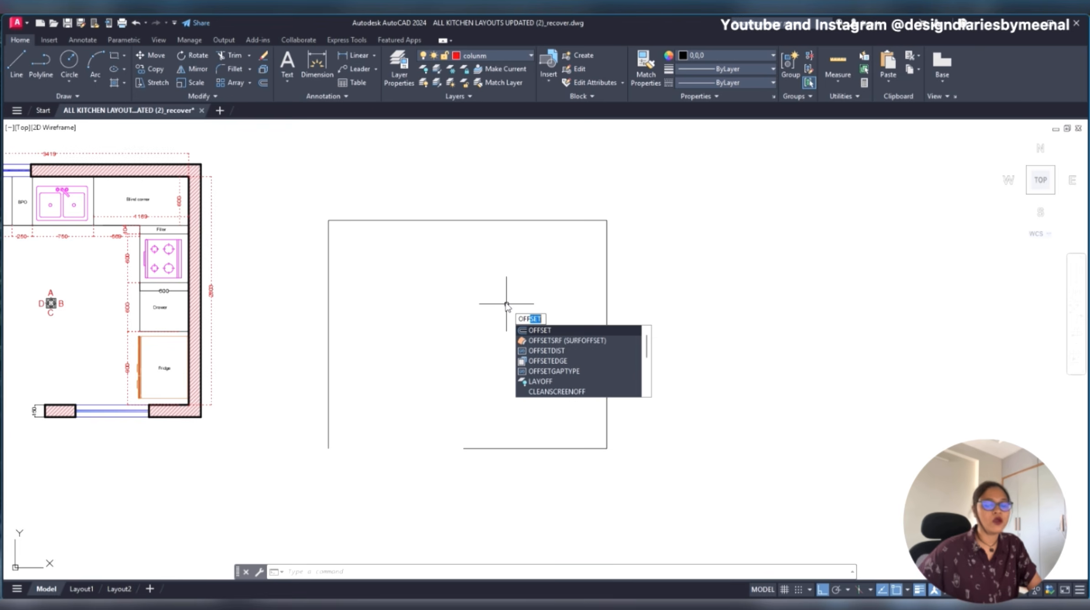
pyautogui.press('Return')
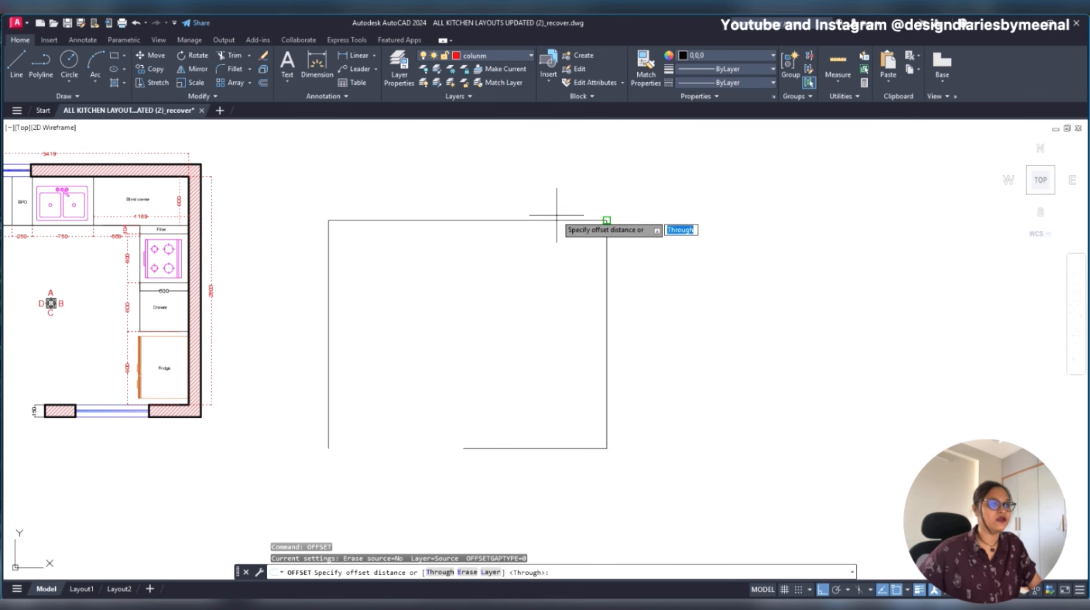
pyautogui.press('Escape')
pyautogui.write('OFF')
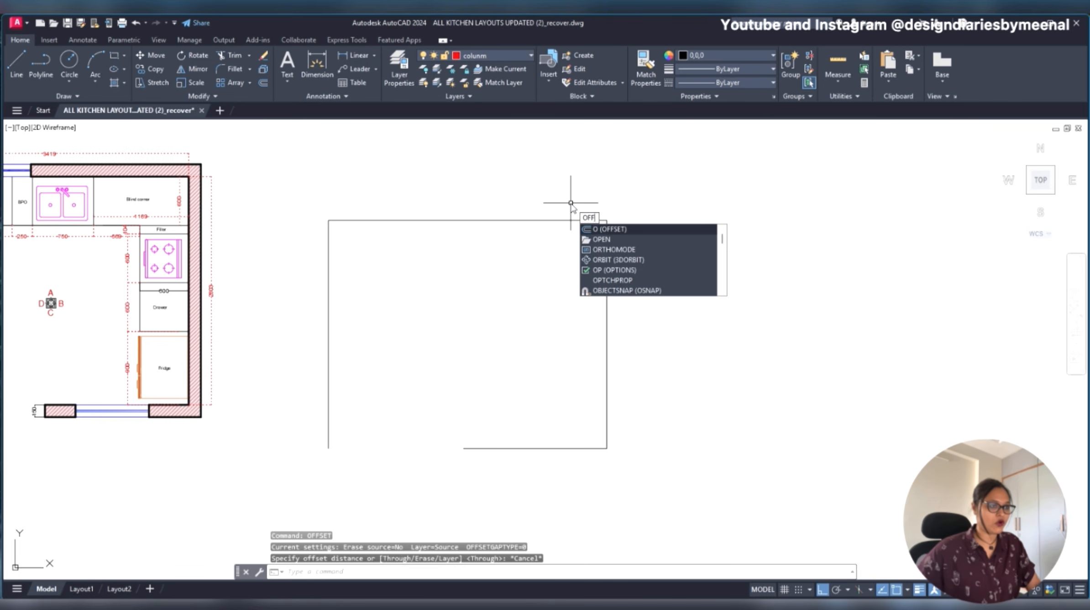
pyautogui.press('Return')
pyautogui.click(606, 221)
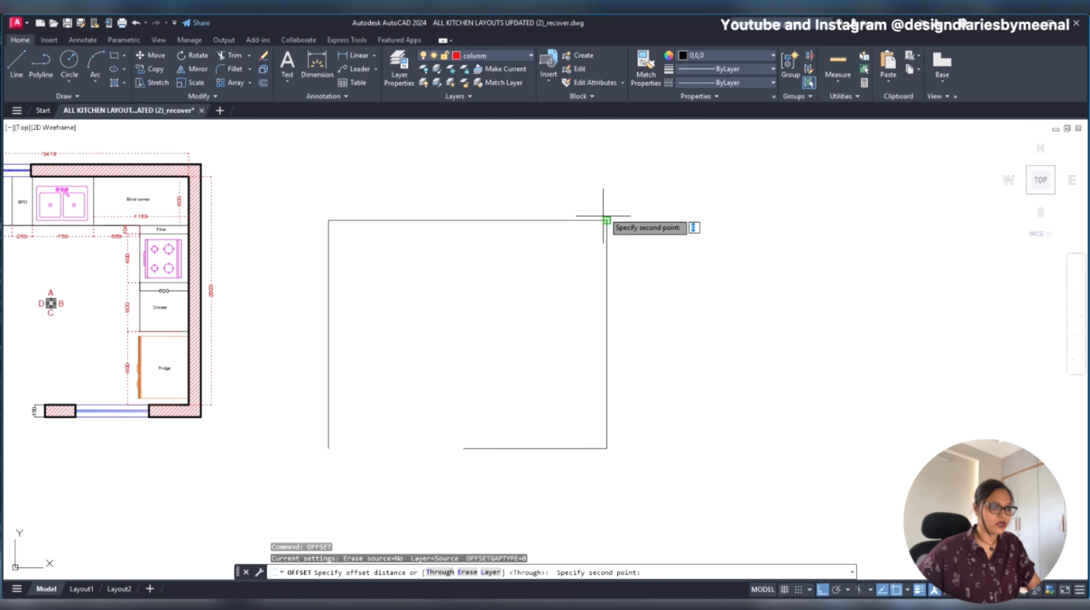
pyautogui.write('150')
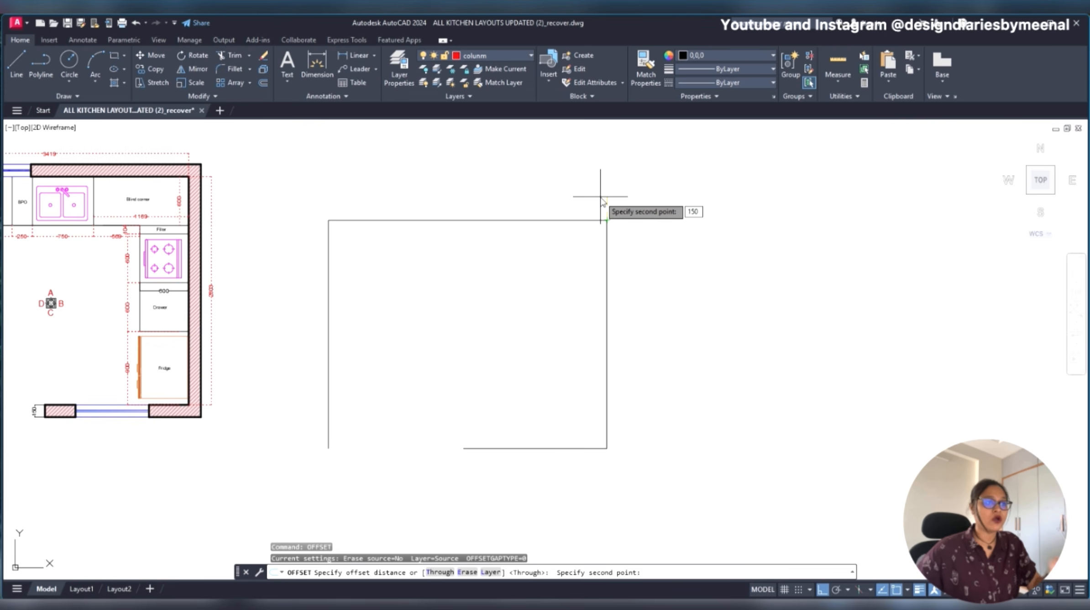
pyautogui.press('Escape')
pyautogui.write('OFFSET')
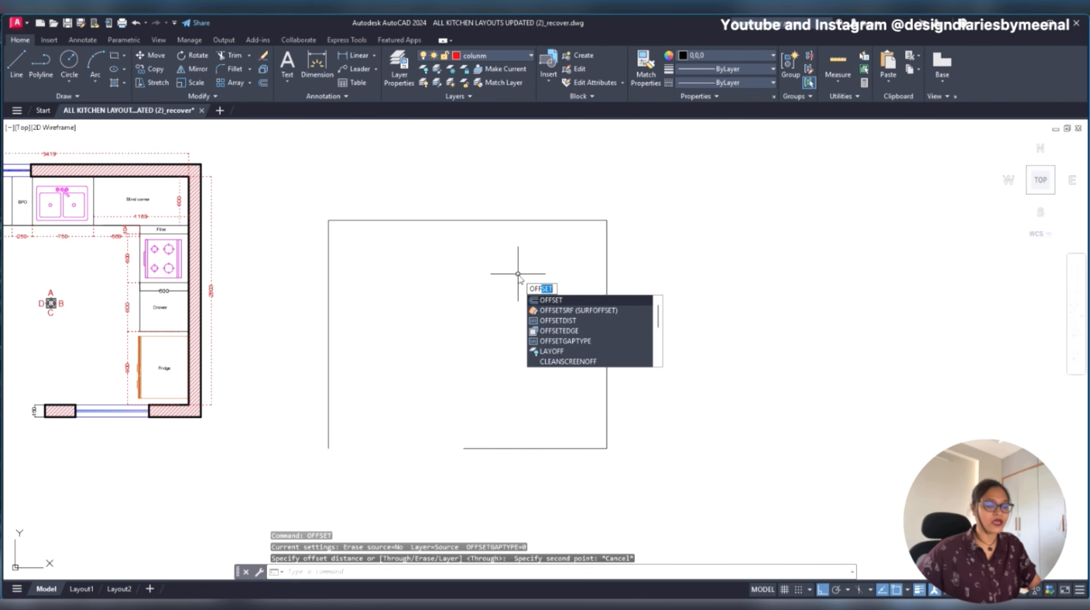
pyautogui.press('Return')
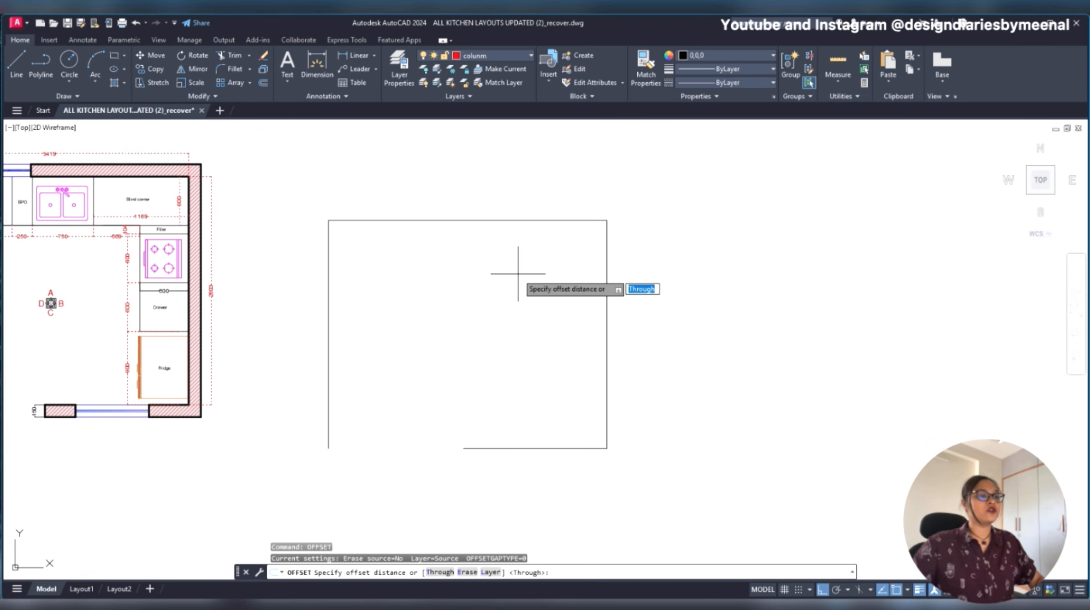
pyautogui.press('Escape')
# - Offset the top wall line 150 outward, above the new outline
pyautogui.write('off')
pyautogui.press('Return')
pyautogui.click(607, 221)
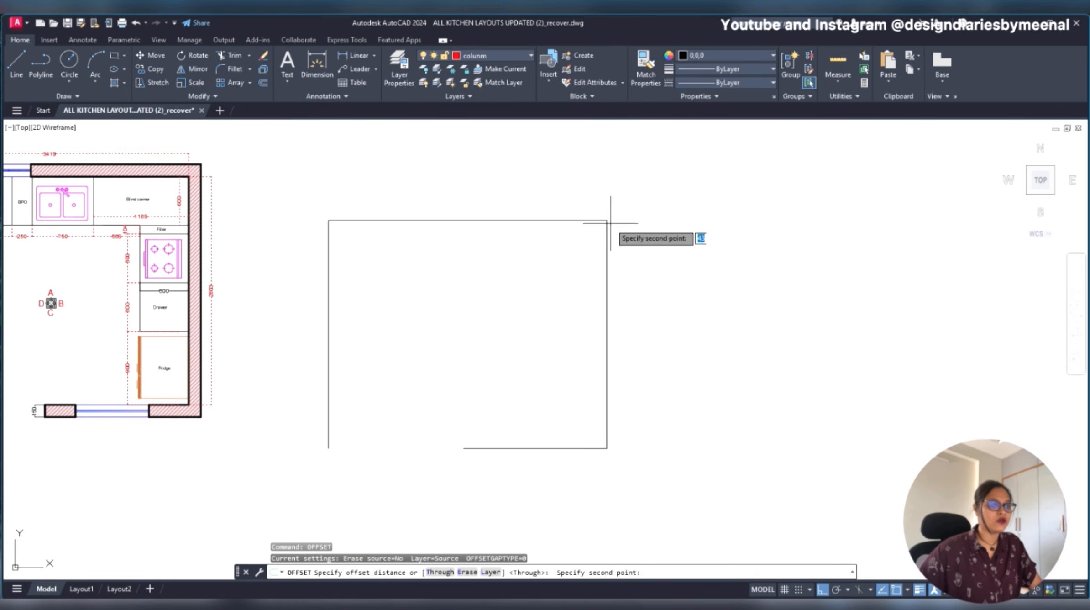
pyautogui.write('150')
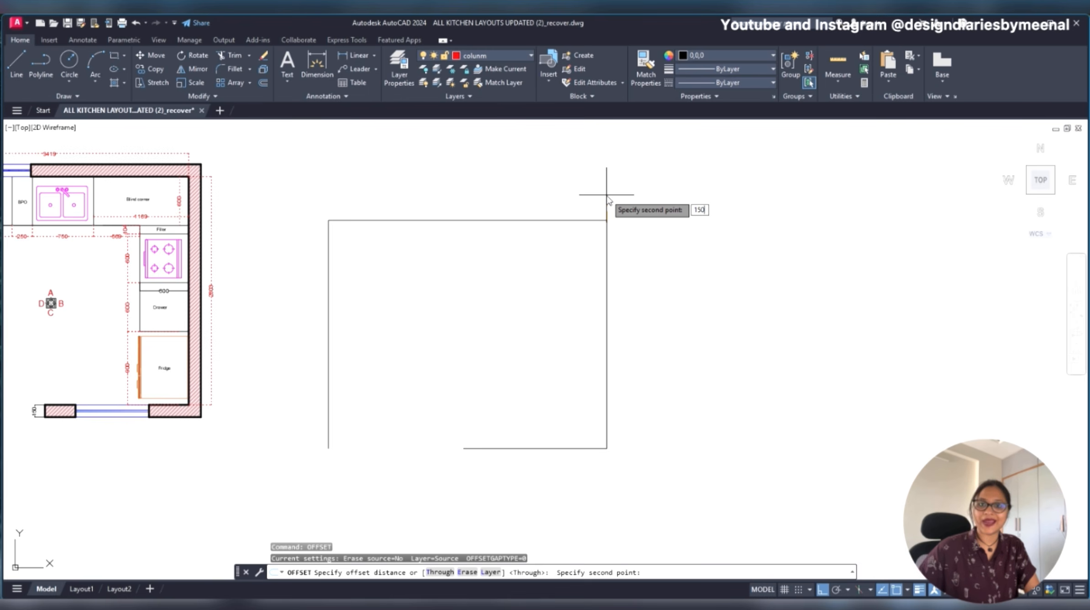
pyautogui.press('Return')
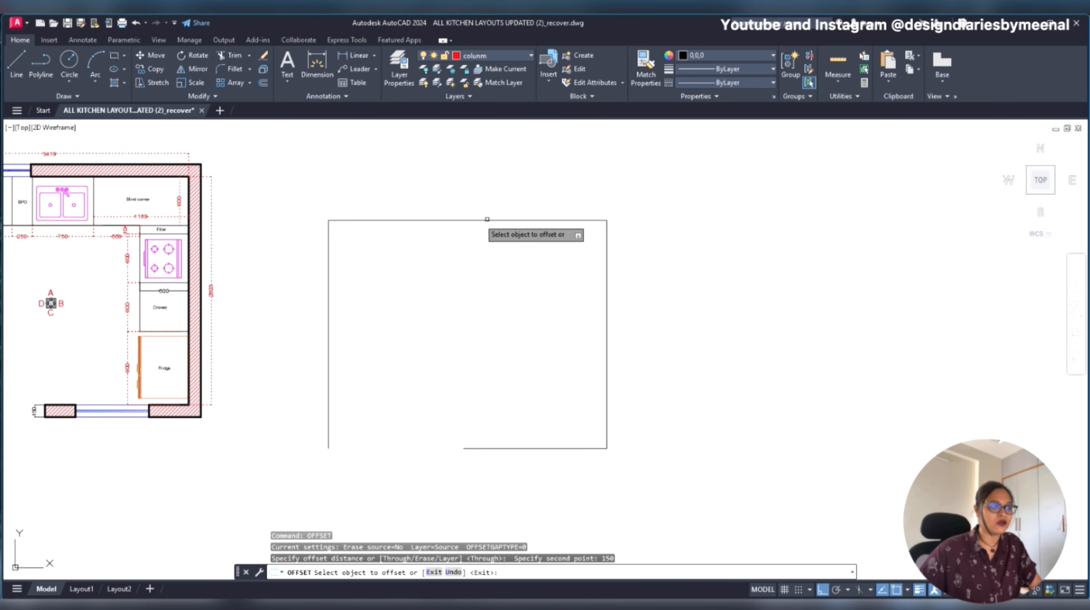
pyautogui.click(470, 219)
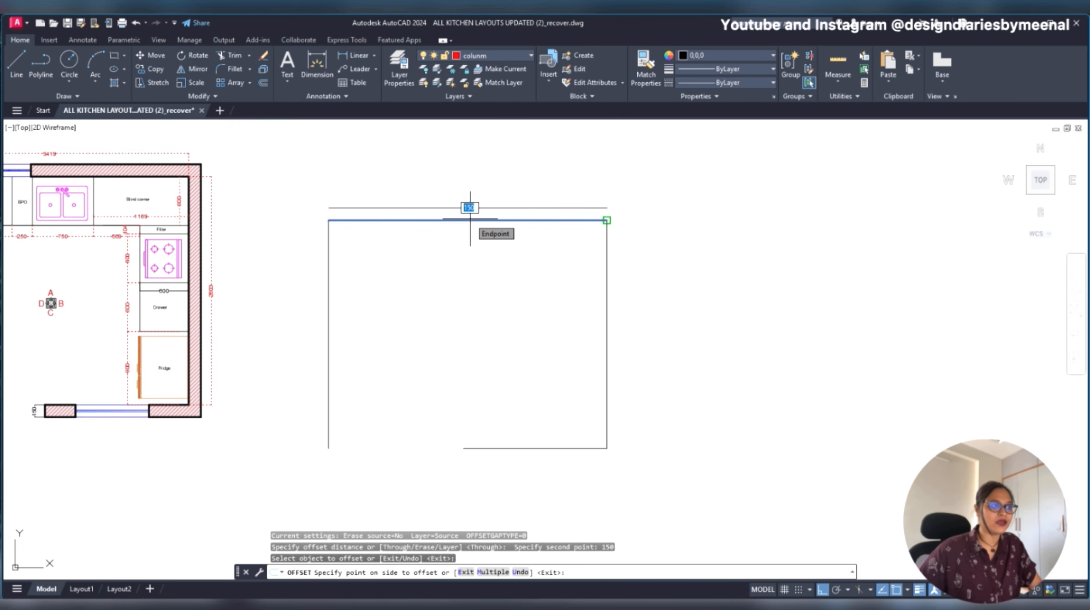
pyautogui.click(479, 183)
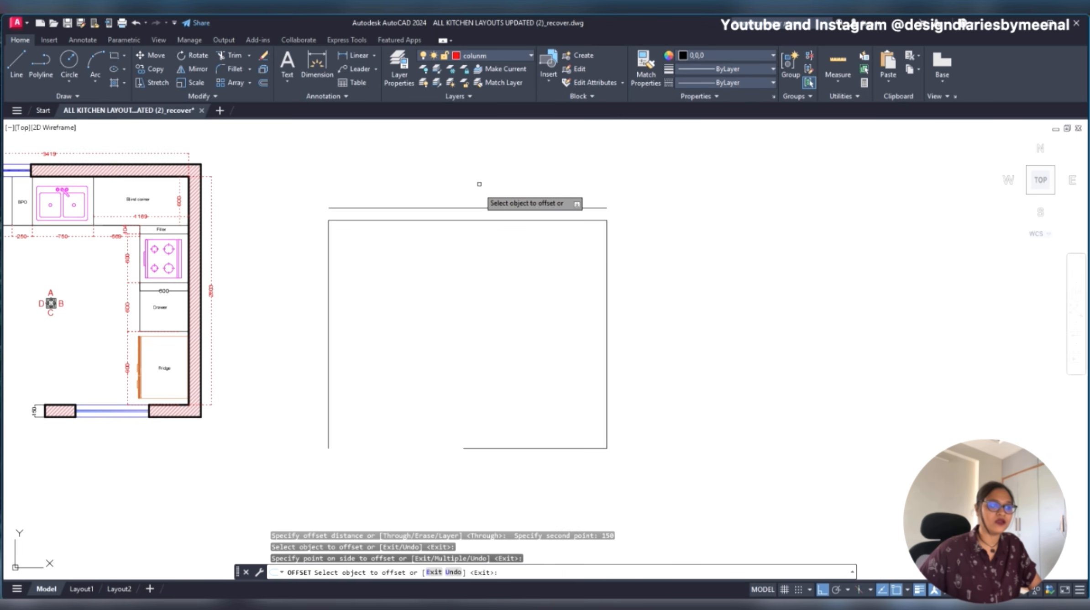
# - Offset the right, bottom and left wall lines outward by the same distance and end the Offset command
pyautogui.click(607, 244)
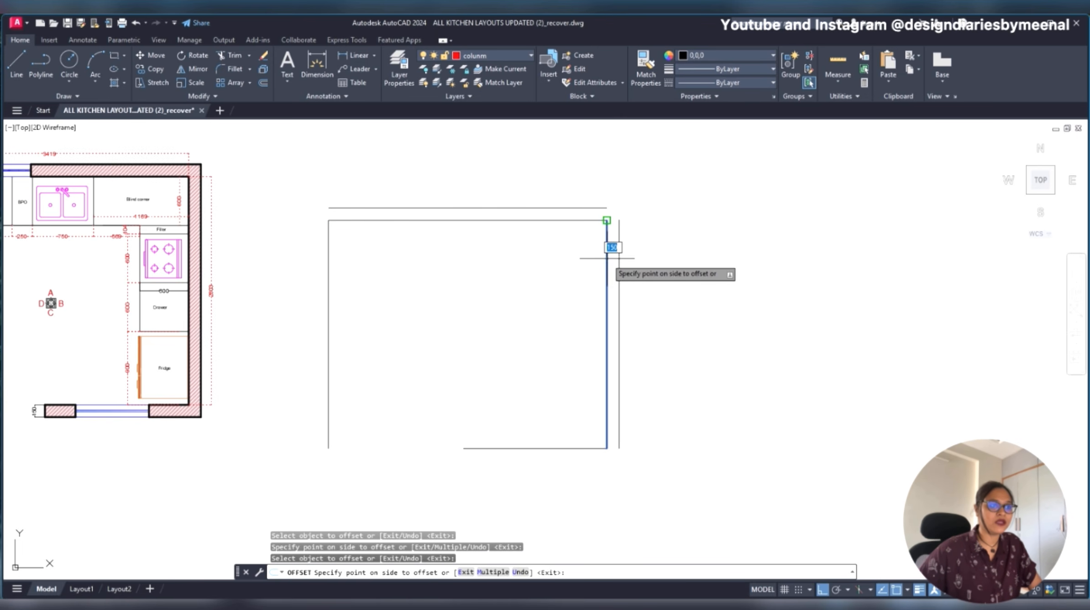
pyautogui.click(668, 264)
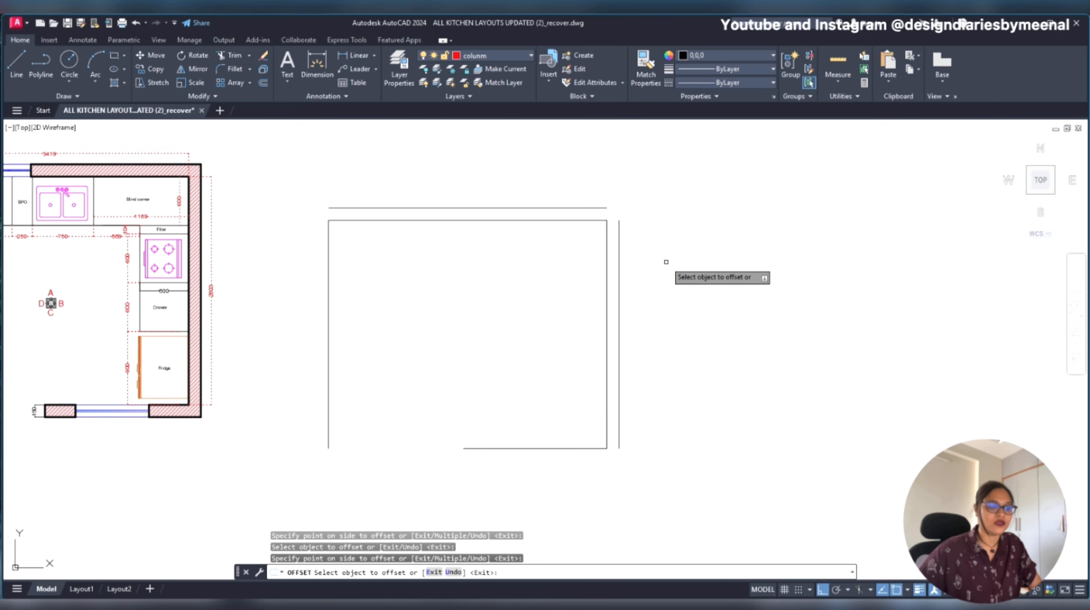
pyautogui.click(517, 448)
pyautogui.click(524, 472)
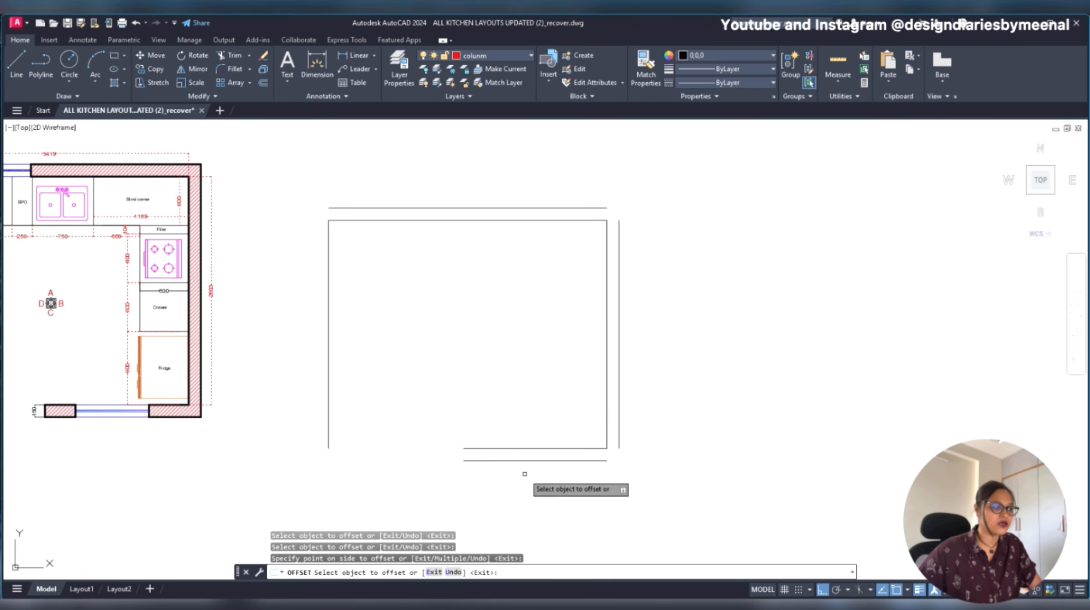
pyautogui.click(328, 365)
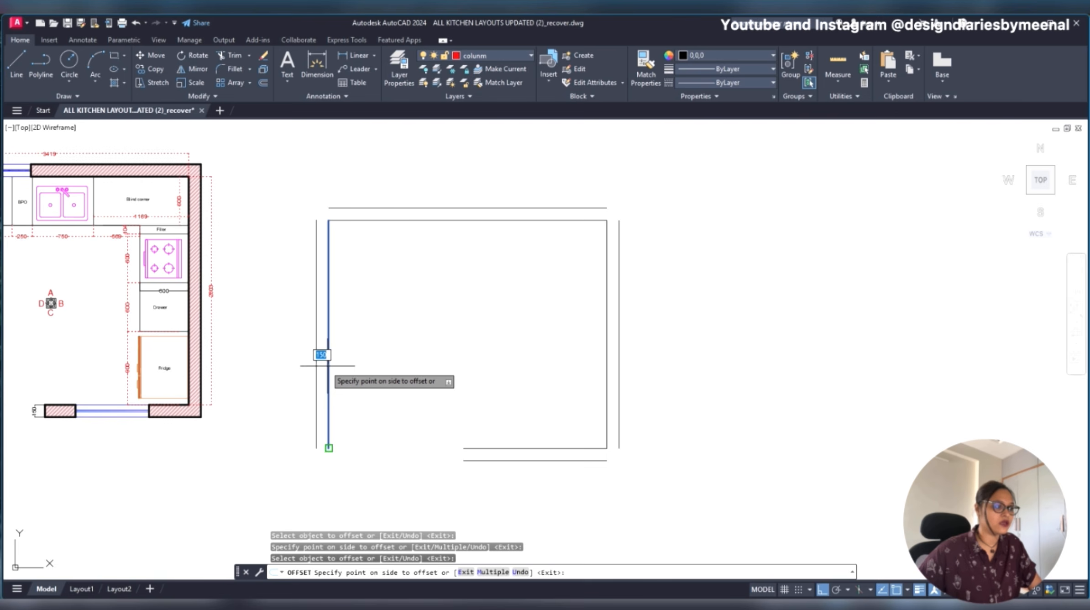
pyautogui.click(285, 359)
pyautogui.press('Escape')
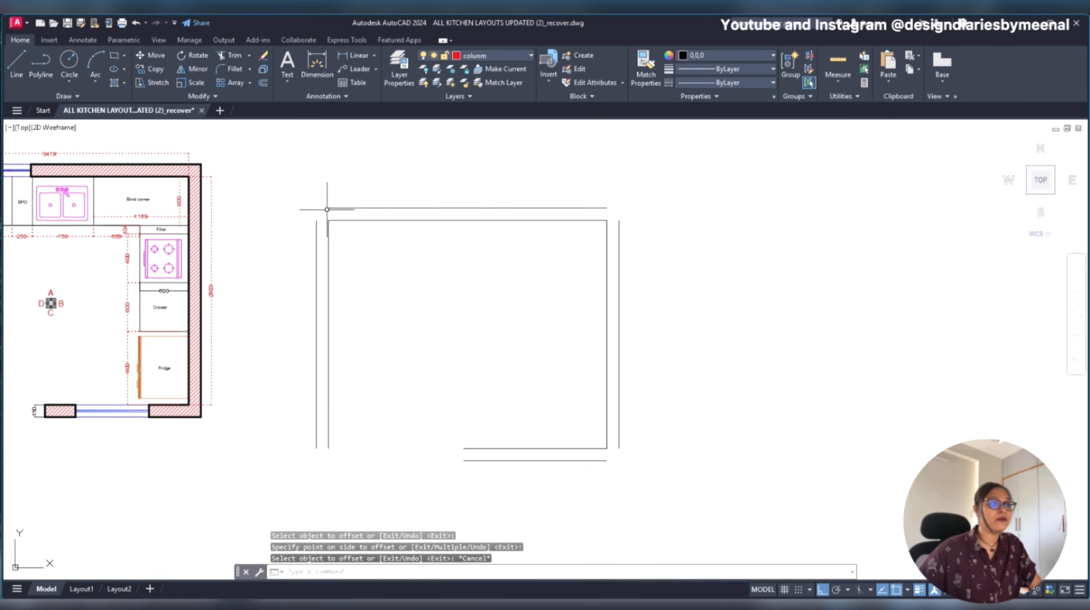
# - Undo the outward offsets of the wall lines, leaving only the inner outline
pyautogui.hotkey('ctrl', 'z')
pyautogui.hotkey('ctrl', 'z')
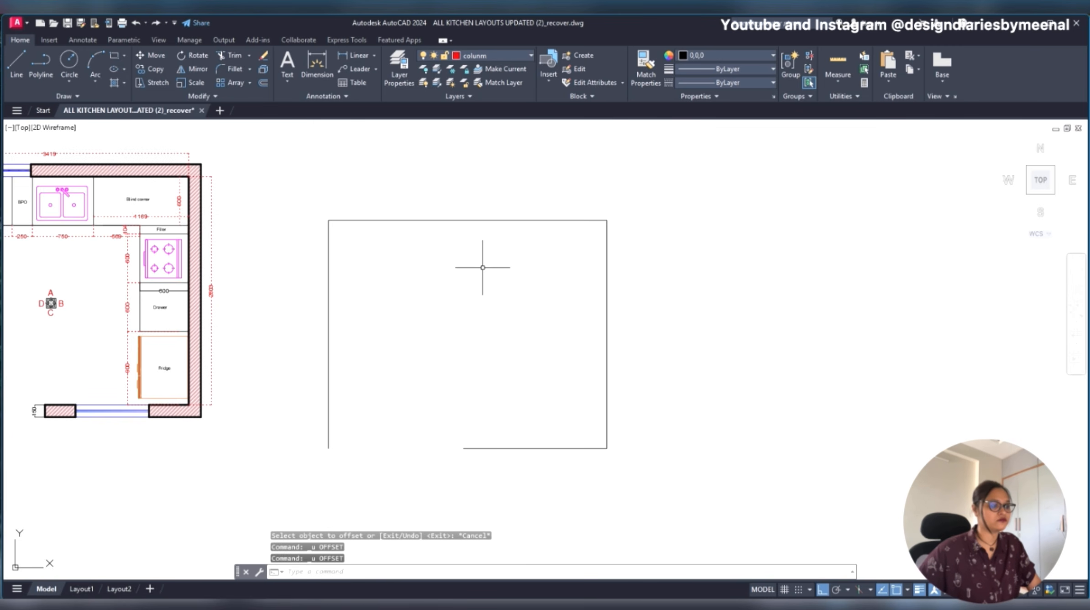
pyautogui.hotkey('ctrl', 'y')
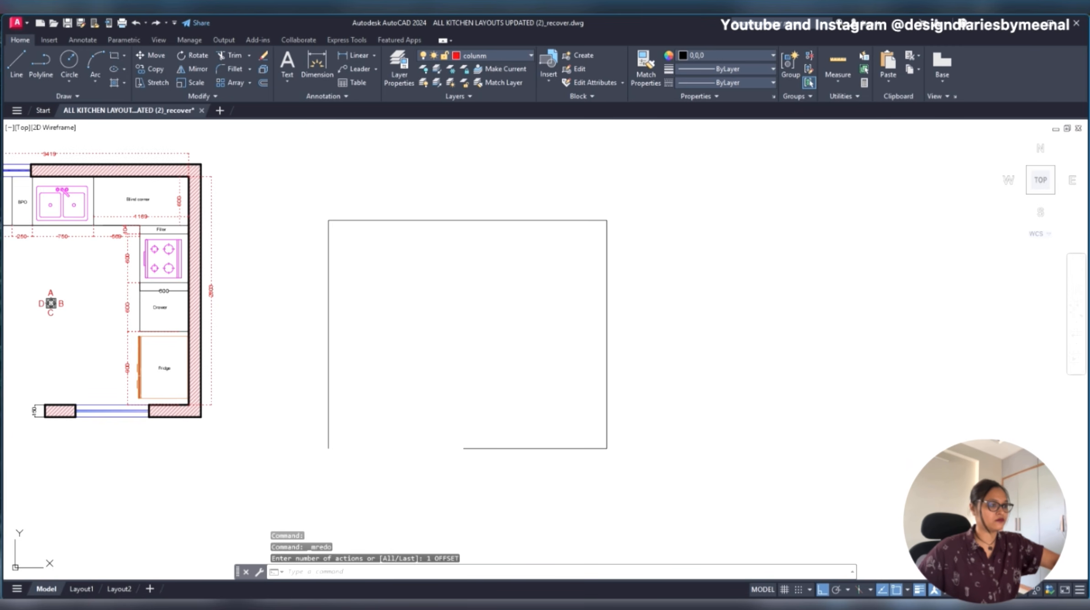
pyautogui.hotkey('ctrl', 'z')
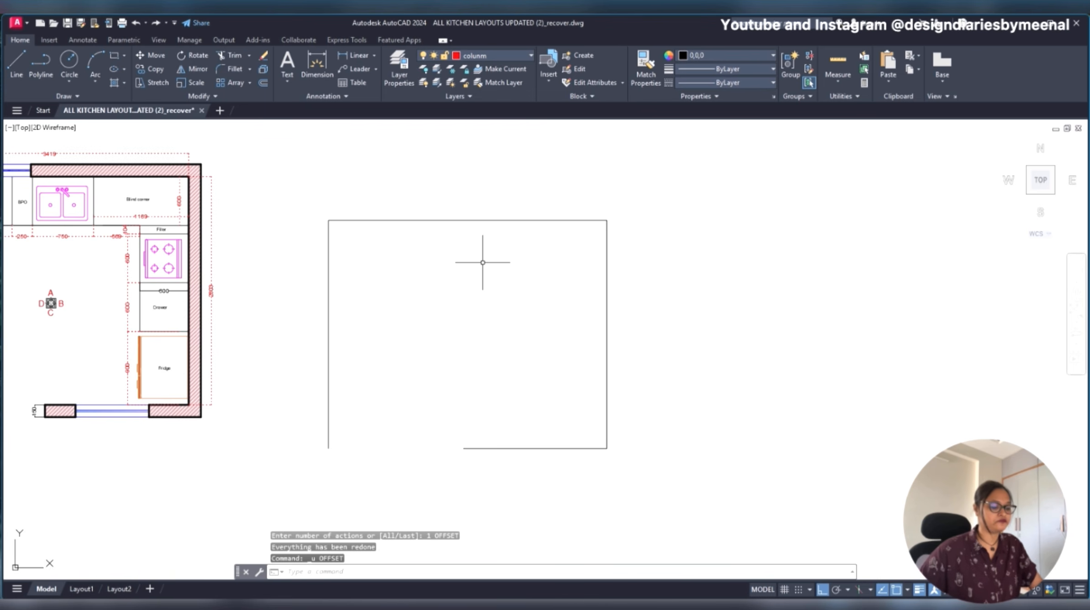
# - Offset the new outline's top wall line 150 outward, picking a corner as the start of the offset distance
pyautogui.write('o')
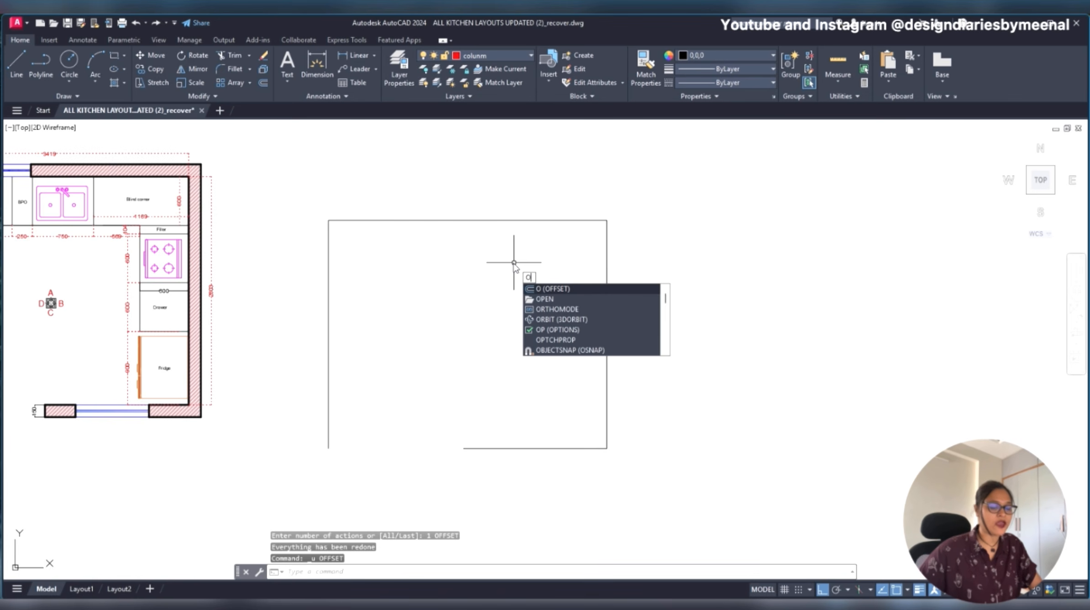
pyautogui.write('ff')
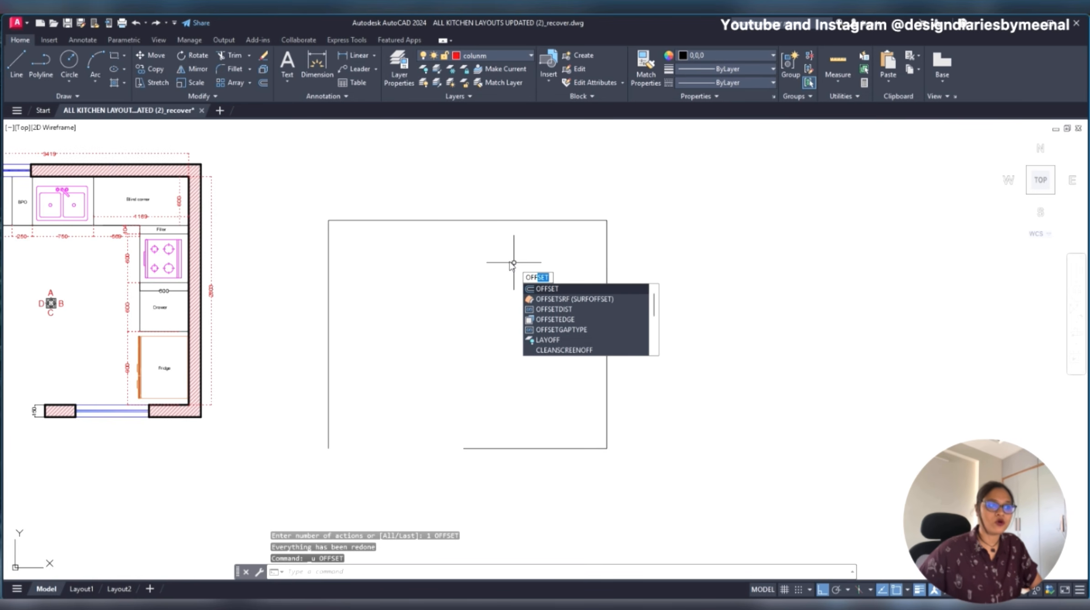
pyautogui.press('Return')
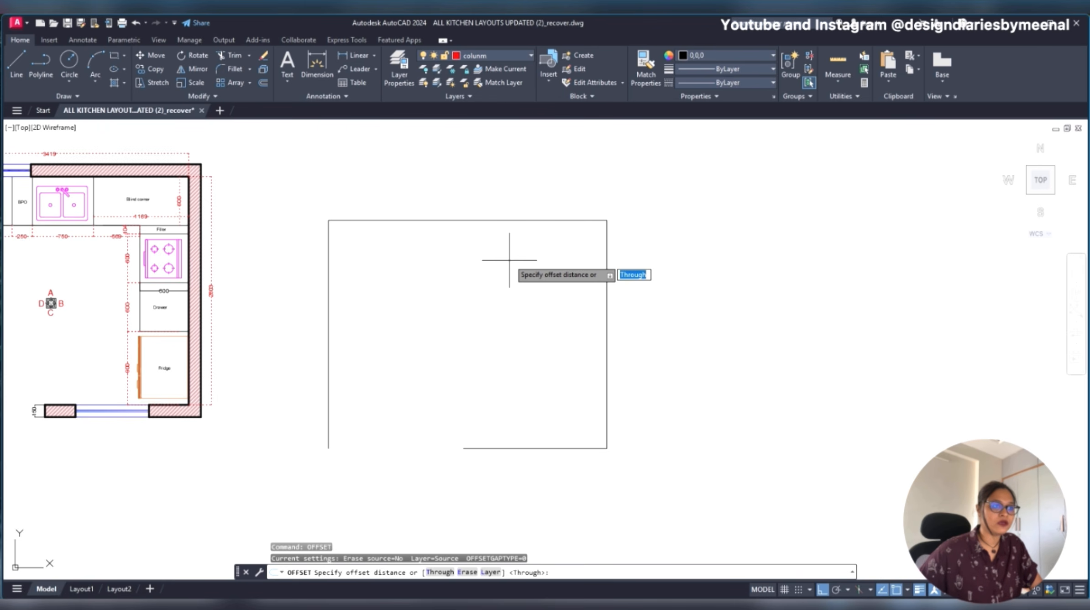
pyautogui.click(606, 221)
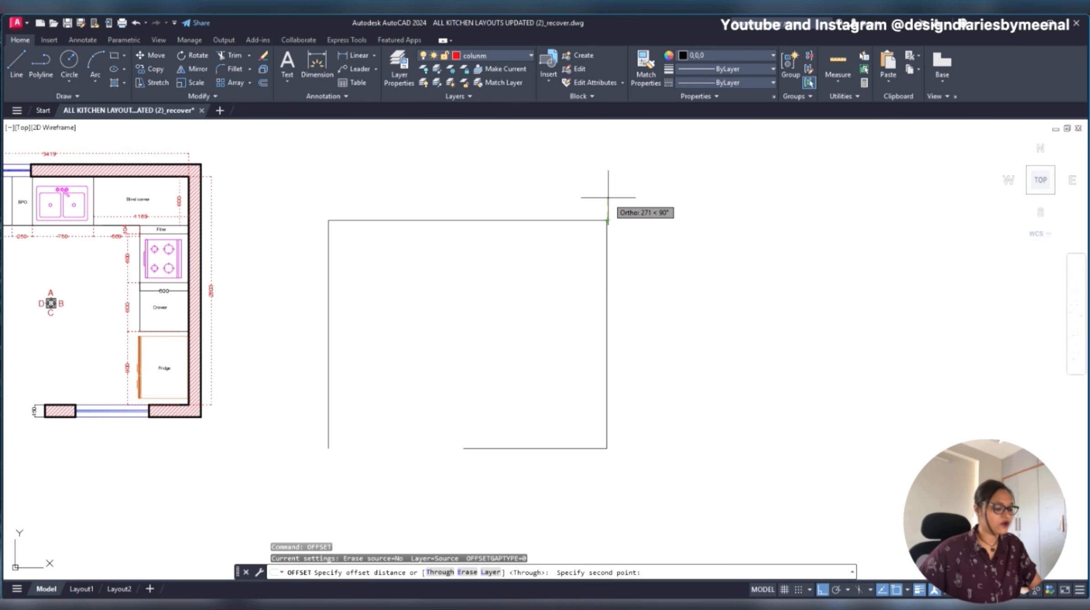
pyautogui.write('150')
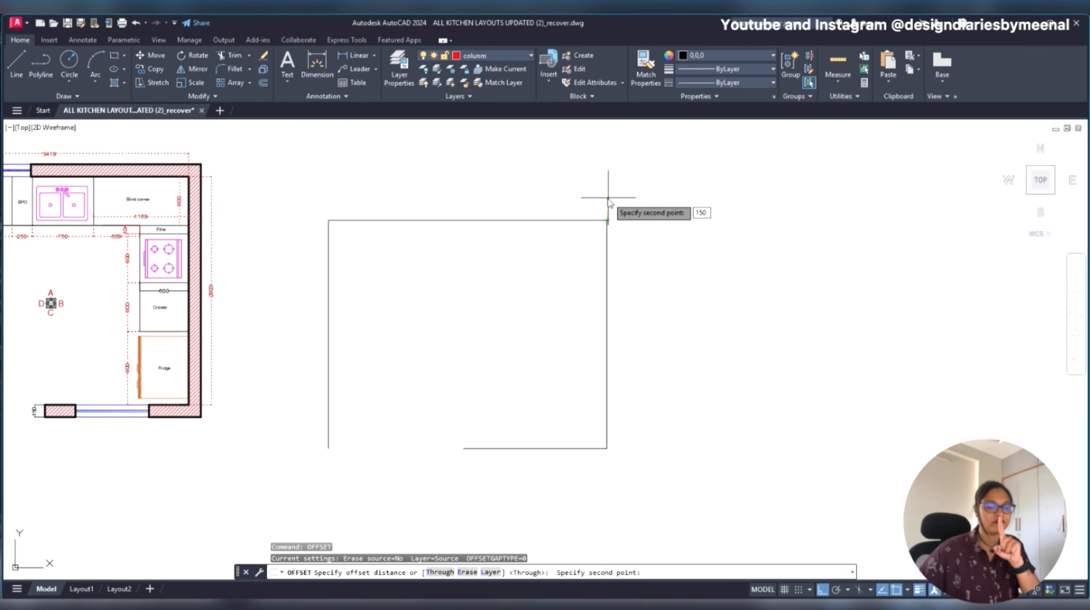
pyautogui.press('Return')
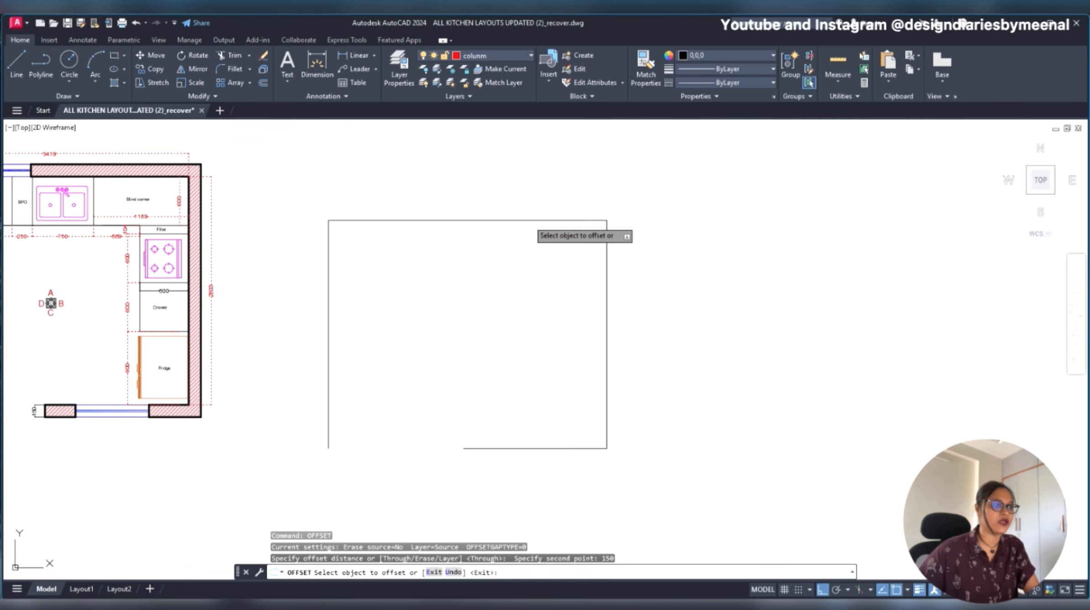
pyautogui.click(528, 221)
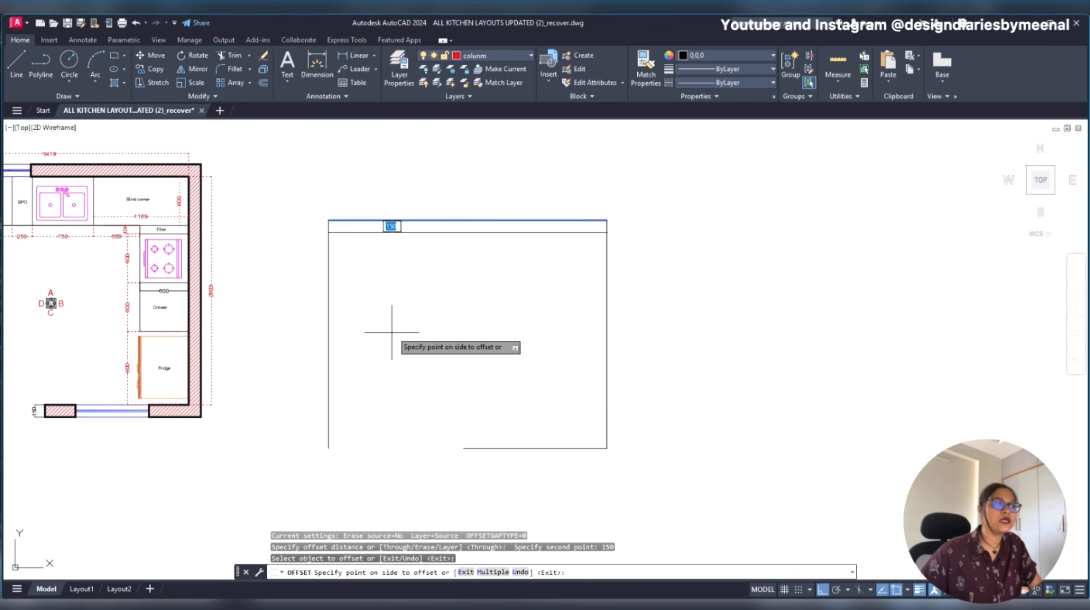
pyautogui.click(486, 139)
# - Offset the right, bottom and left wall lines outward by the same 150 distance
pyautogui.click(607, 306)
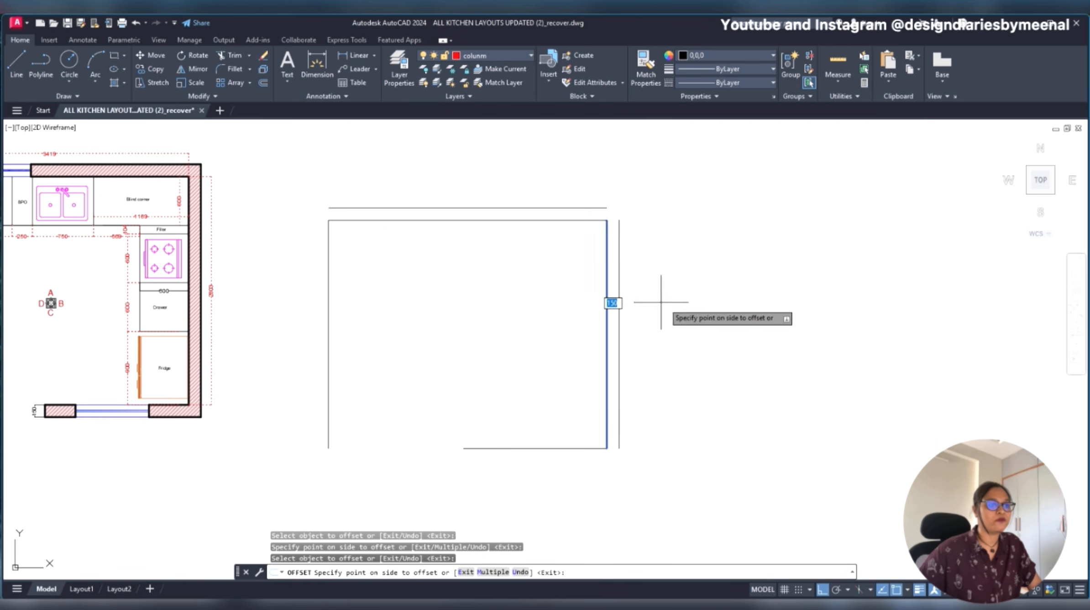
pyautogui.click(645, 308)
pyautogui.click(531, 450)
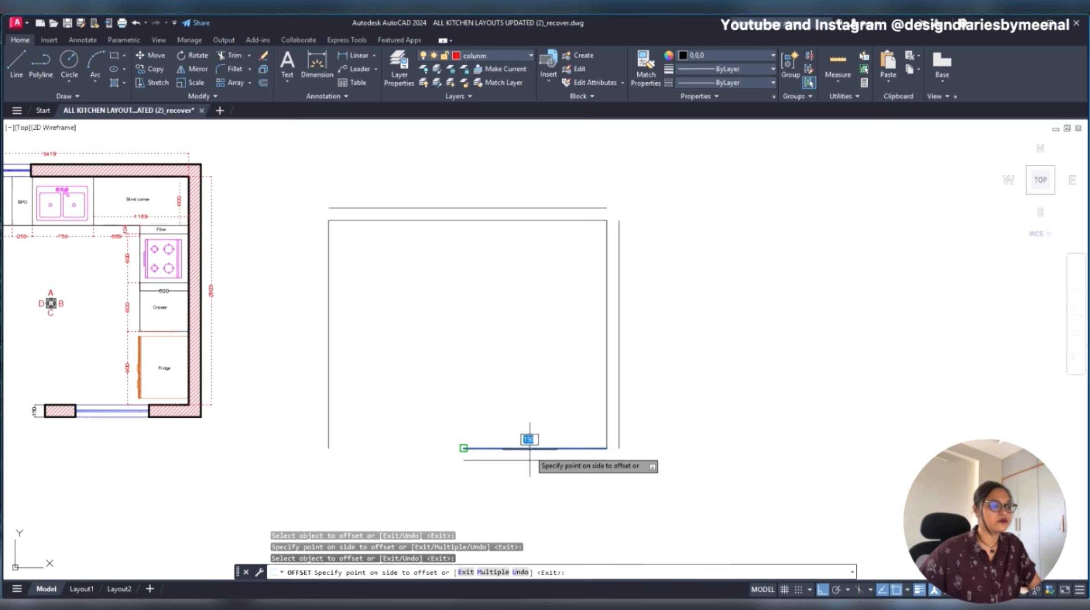
pyautogui.click(531, 458)
pyautogui.click(328, 357)
pyautogui.click(308, 356)
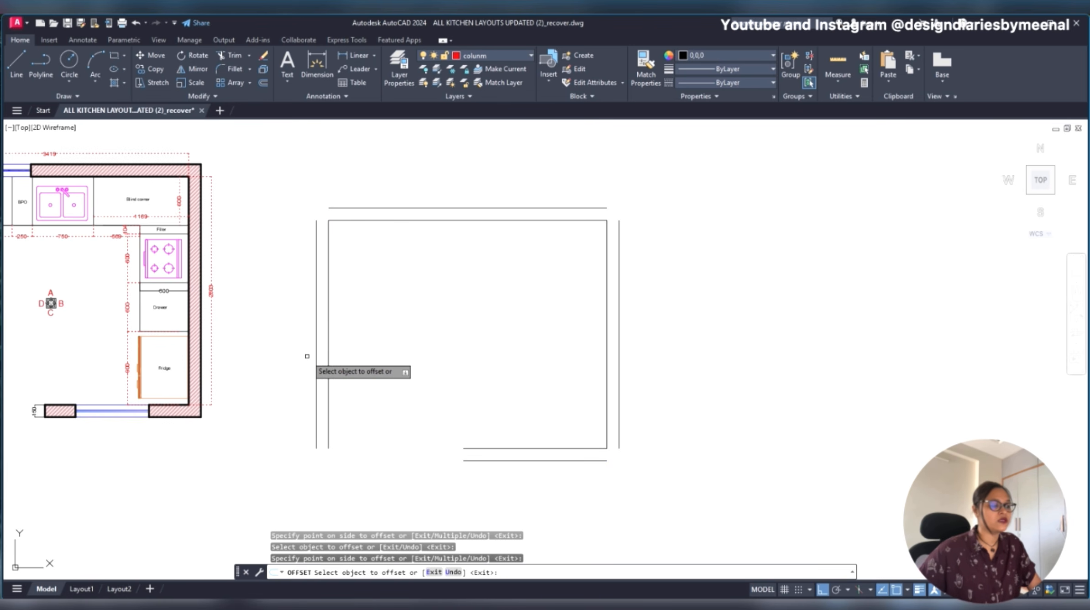
pyautogui.press('Escape')
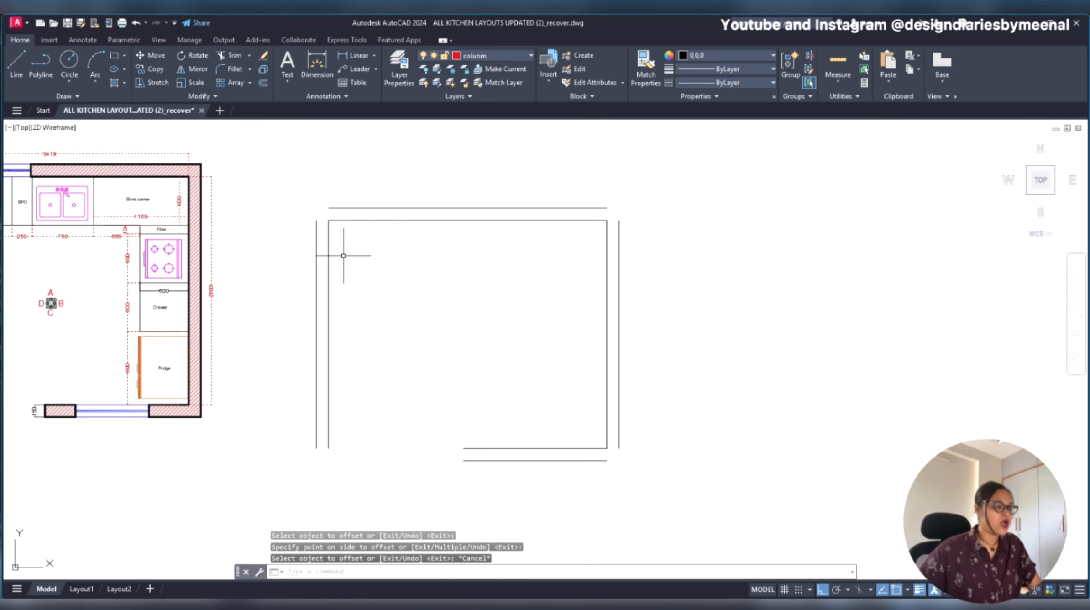
# - Try to close the outer top-left wall corner by drawing extension lines and trimming their overshooting ends
pyautogui.scroll(4, 338, 256)
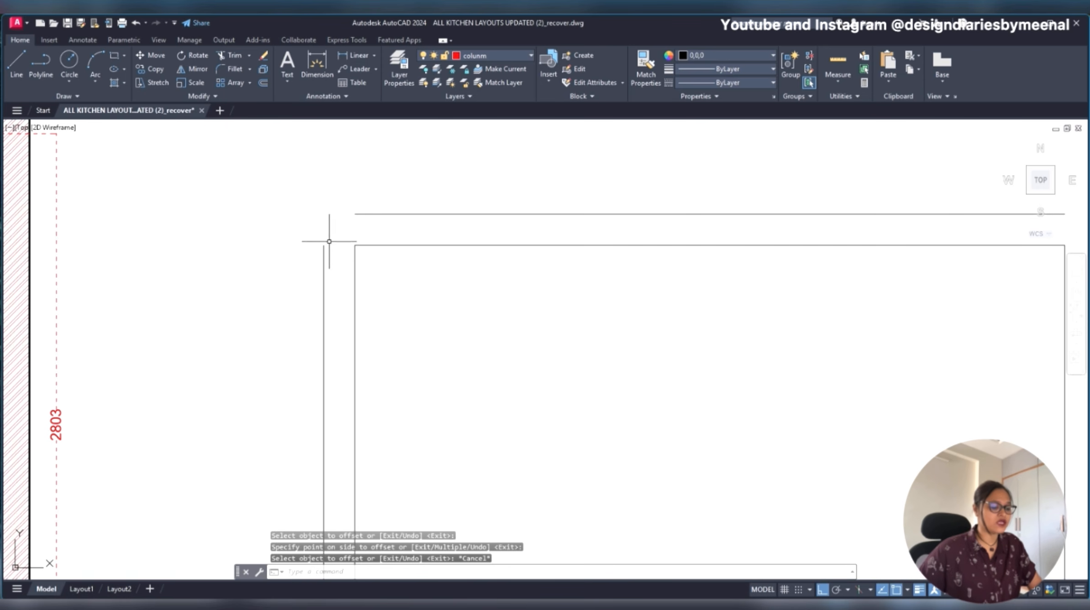
pyautogui.write('l')
pyautogui.press('Return')
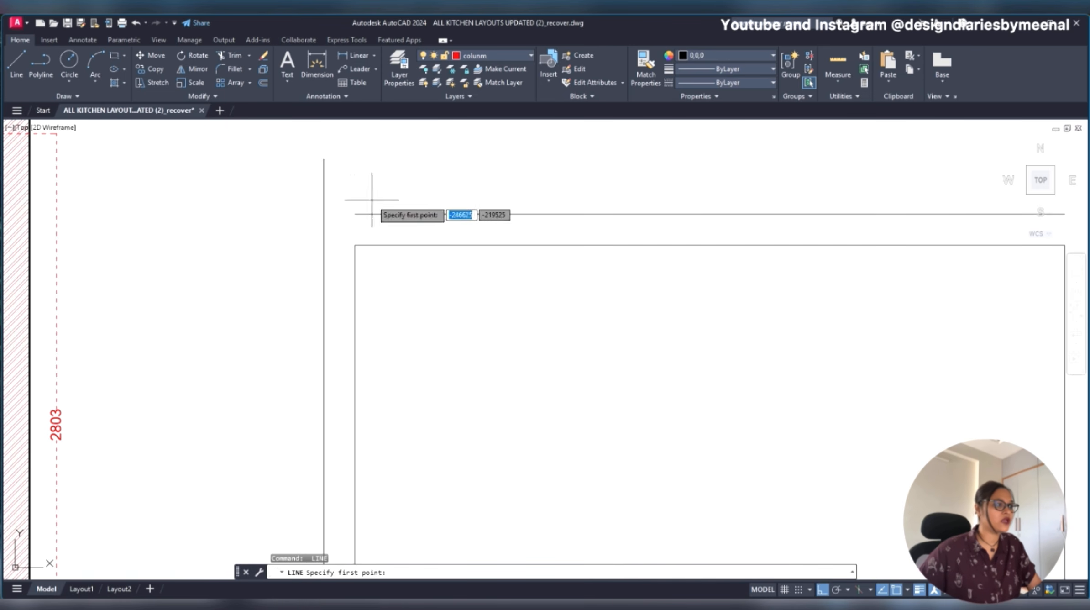
pyautogui.click(355, 214)
pyautogui.click(282, 222)
pyautogui.press('Escape')
pyautogui.write('tr')
pyautogui.press('Return')
pyautogui.click(338, 170)
pyautogui.click(276, 231)
pyautogui.press('Escape')
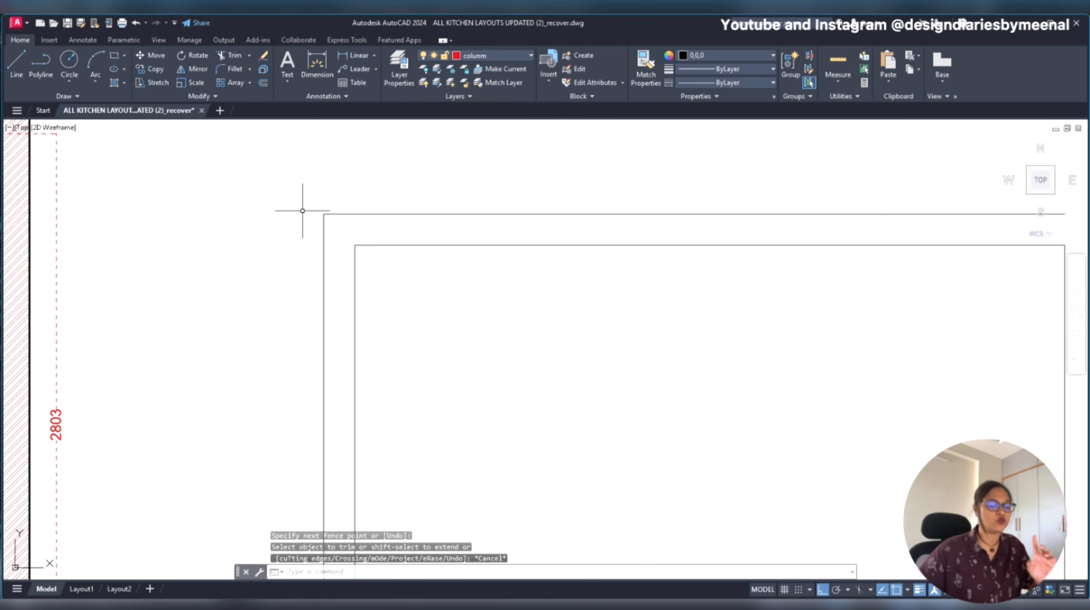
# - Undo the trim and the two extension lines at the outer top-left corner
pyautogui.hotkey('ctrl', 'z')
pyautogui.hotkey('ctrl', 'z')
pyautogui.hotkey('ctrl', 'z')
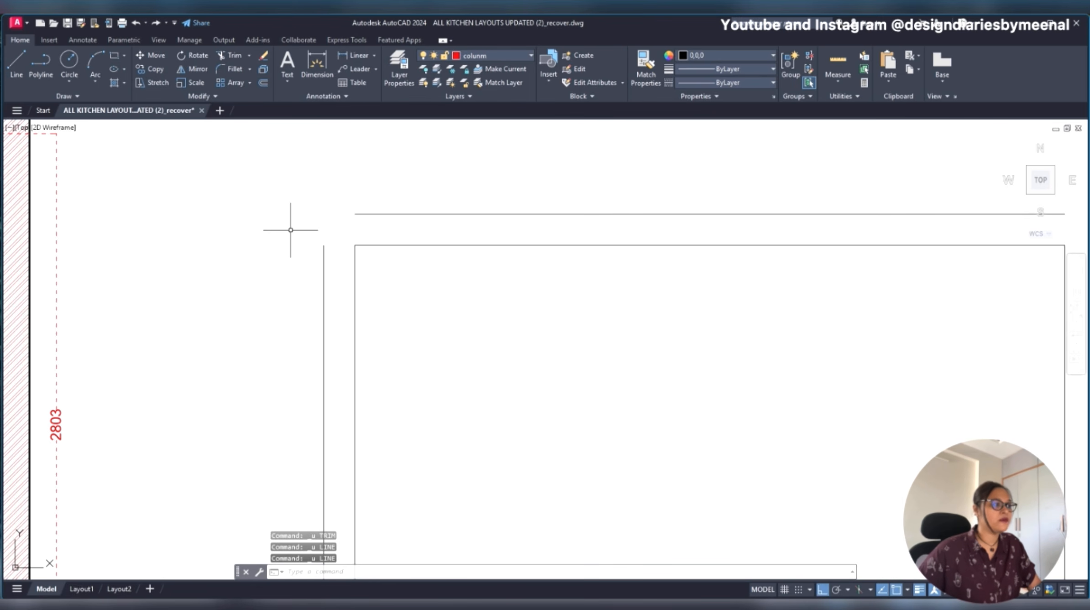
# - Fillet the outer left and outer top wall lines into a sharp corner
pyautogui.scroll(-2, 290, 229)
pyautogui.scroll(2, 291, 227)
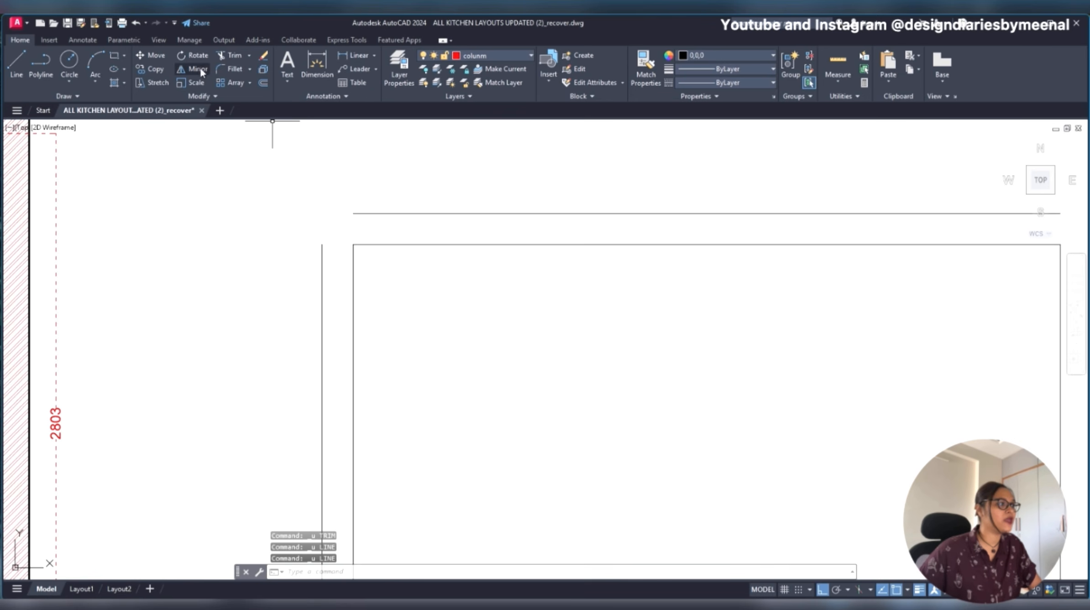
pyautogui.click(233, 76)
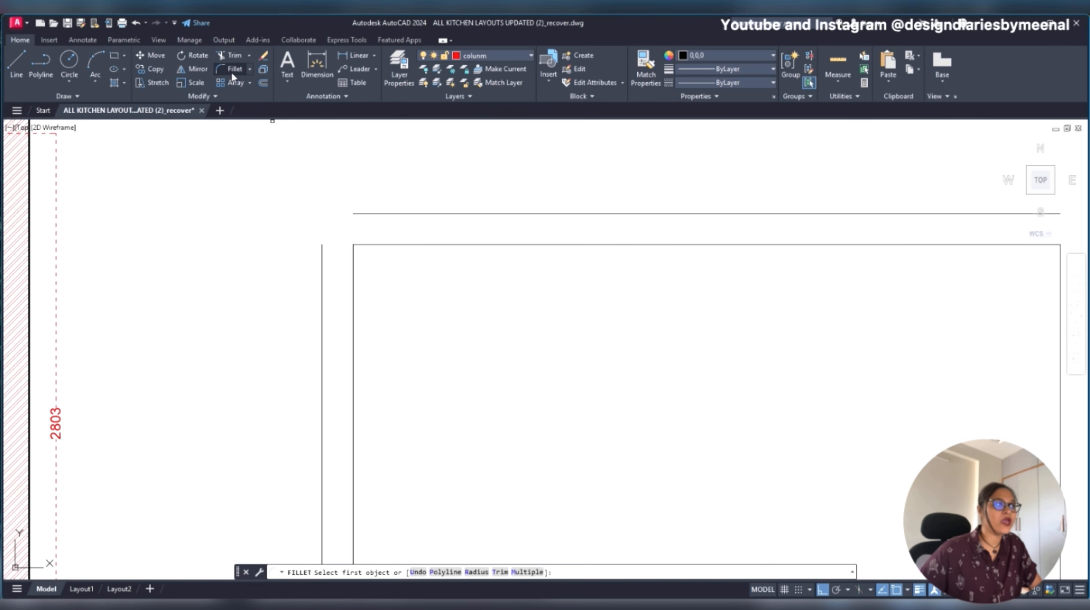
pyautogui.click(322, 268)
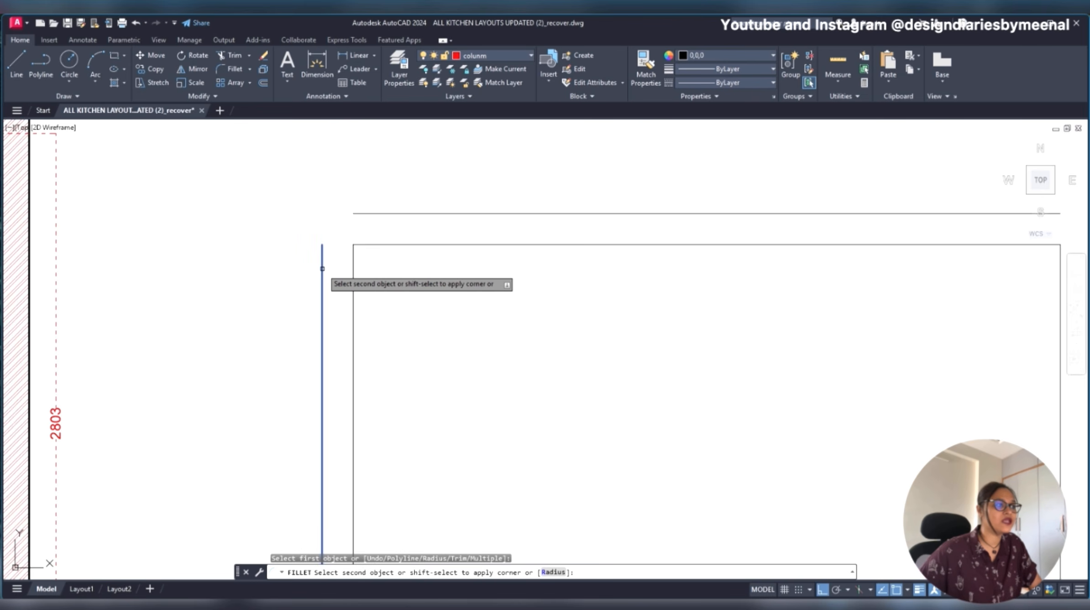
pyautogui.click(360, 213)
# - Fillet the outer top-right and outer bottom-right wall corners with radius 0
pyautogui.scroll(-3, 360, 214)
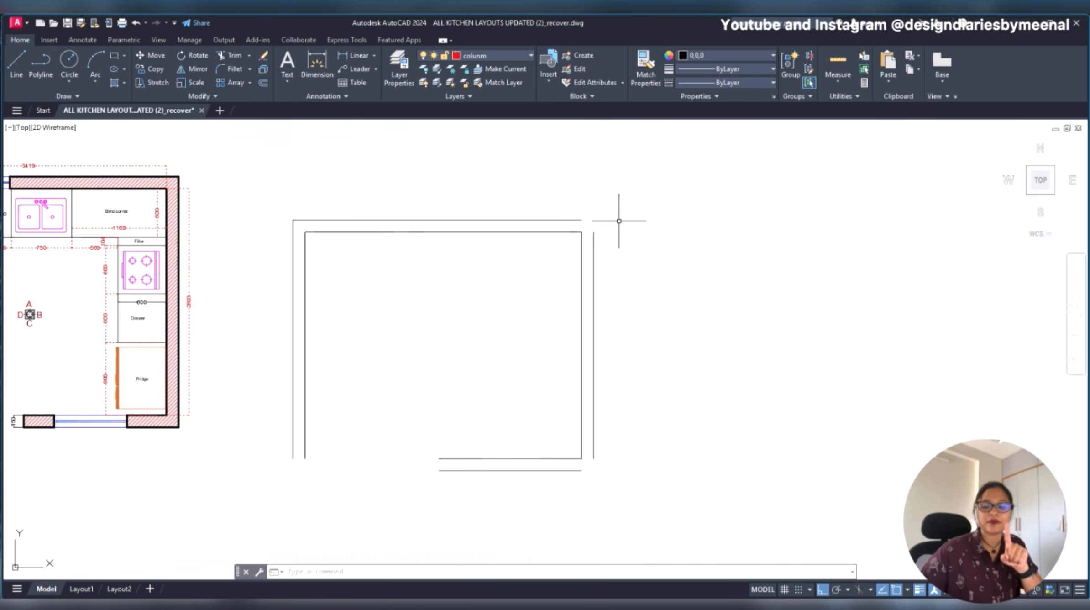
pyautogui.press('space')
pyautogui.click(593, 240)
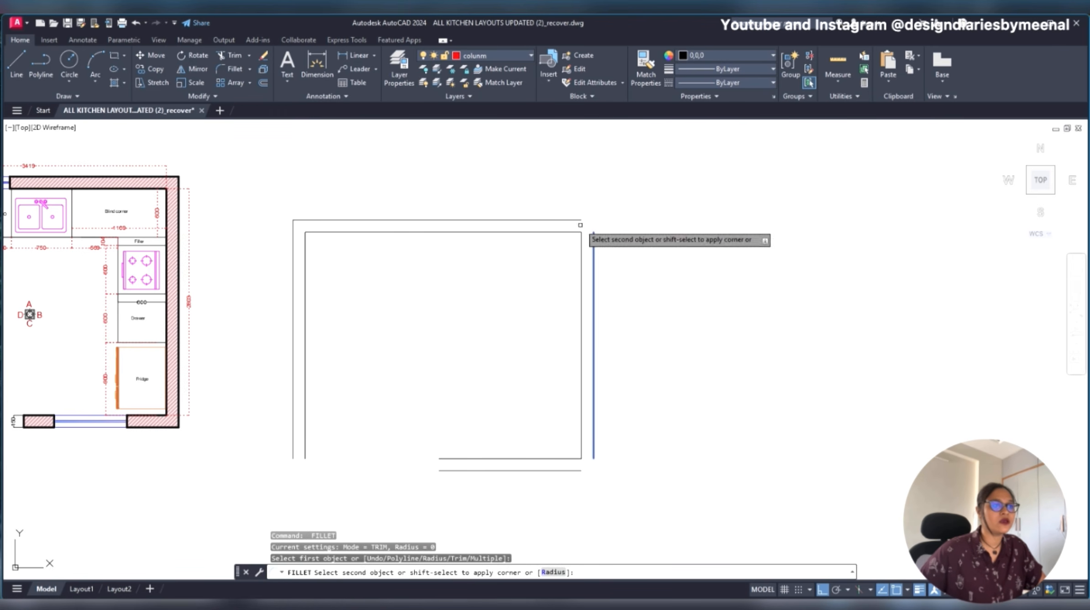
pyautogui.click(577, 220)
pyautogui.press('space')
pyautogui.click(577, 470)
pyautogui.click(593, 447)
pyautogui.press('space')
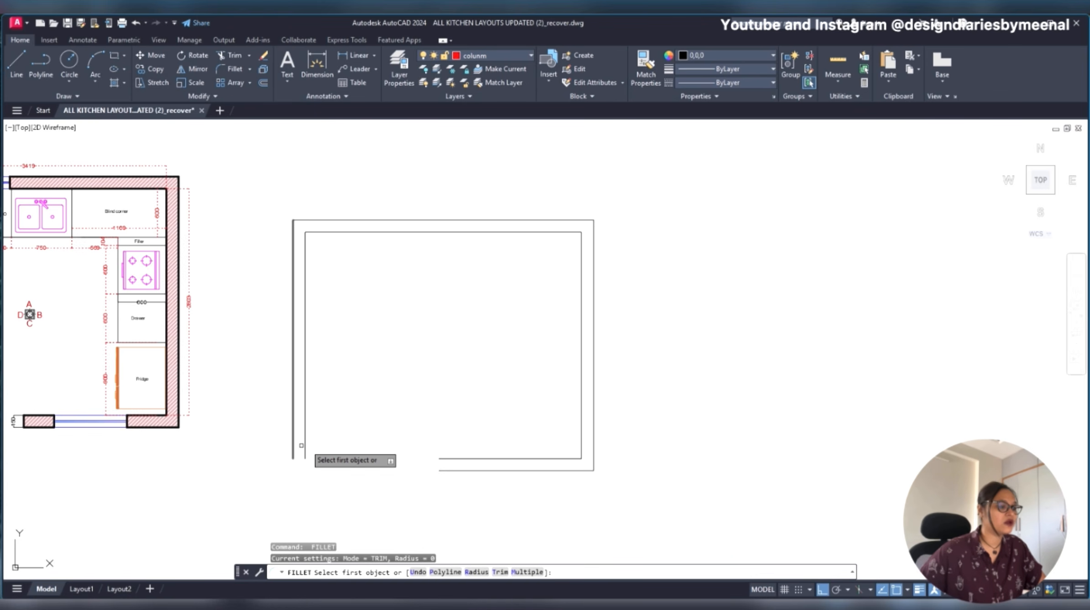
pyautogui.press('Escape')
# - Draw a short line across the bottom end of the left wall to close it
pyautogui.scroll(5, 292, 461)
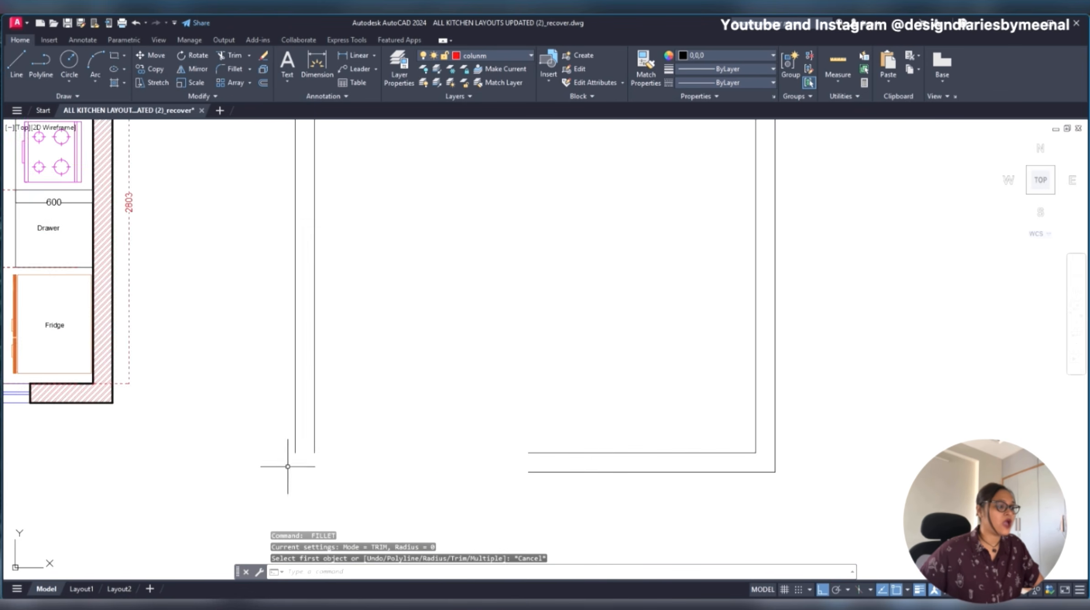
pyautogui.write('l')
pyautogui.press('space')
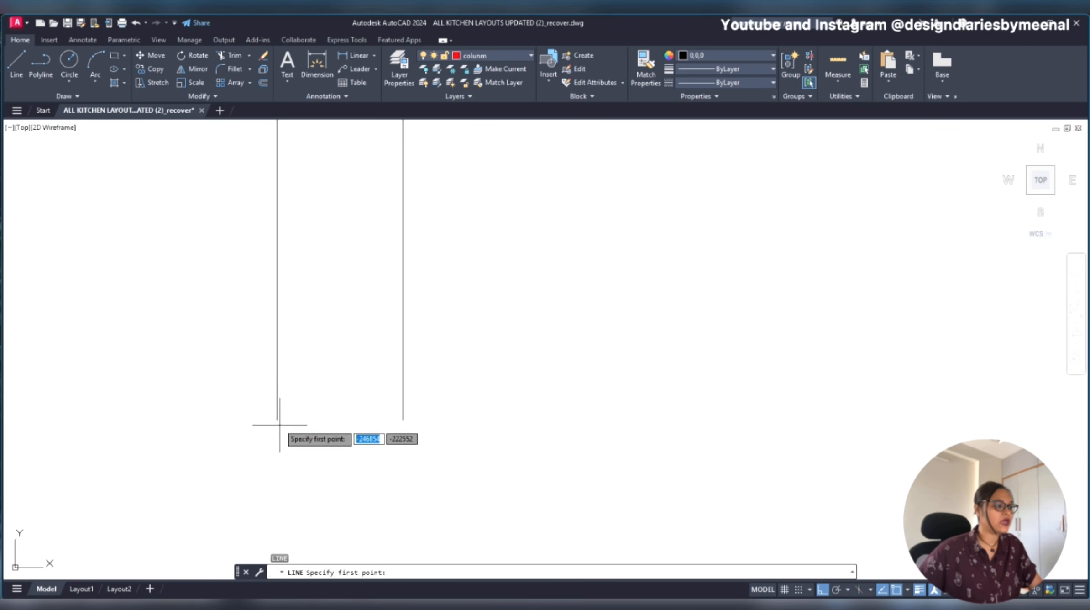
pyautogui.click(277, 419)
pyautogui.click(403, 420)
pyautogui.press('Escape')
pyautogui.scroll(-8, 404, 429)
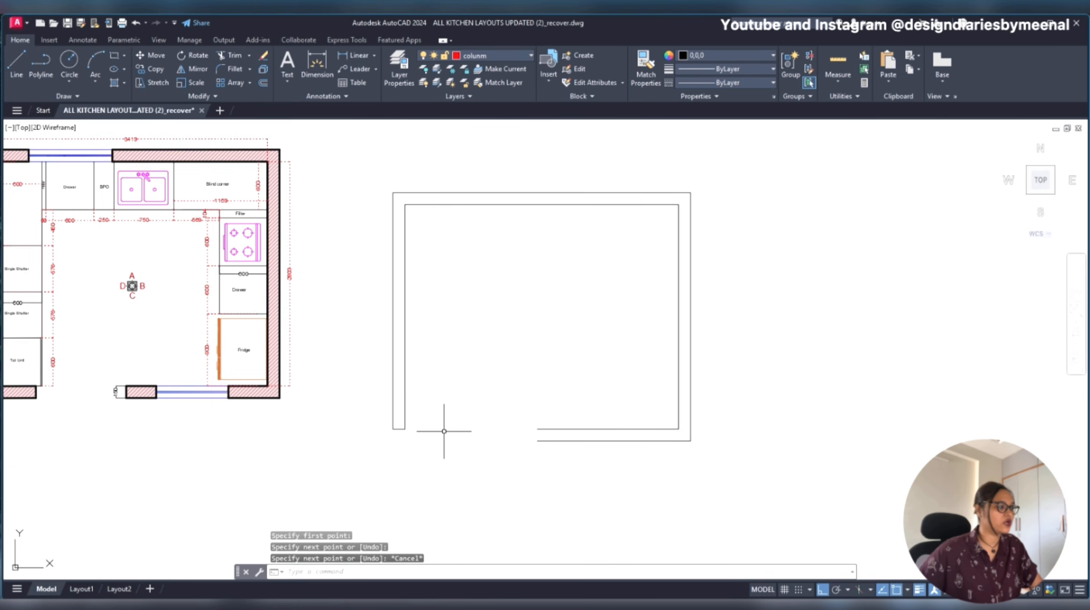
# - Undo the closing line at the bottom end of the left wall
pyautogui.scroll(-2, 490, 428)
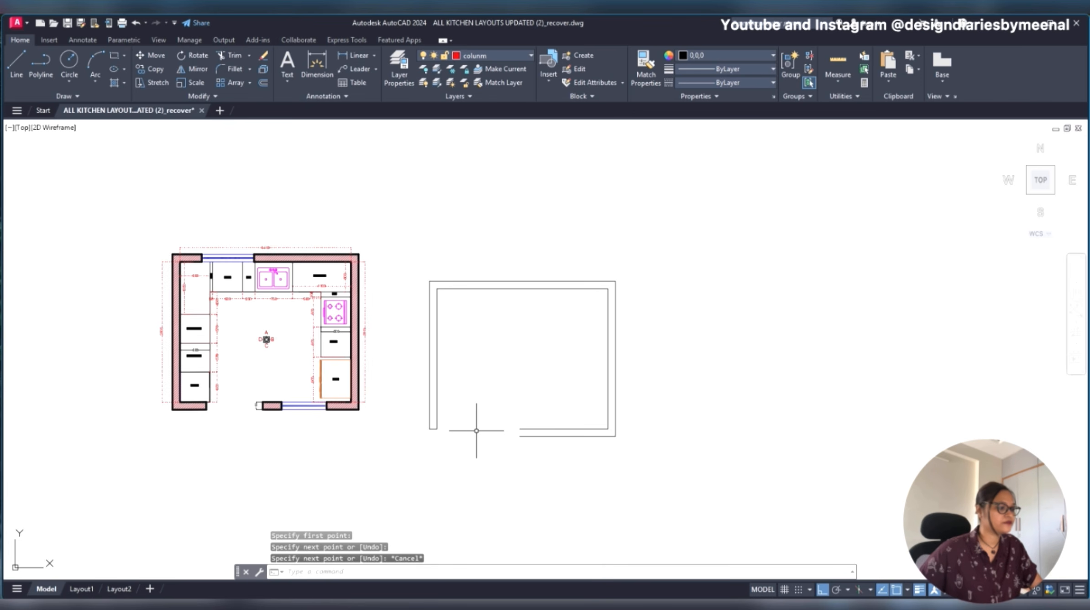
pyautogui.scroll(2, 445, 430)
pyautogui.hotkey('ctrl', 'z')
pyautogui.hotkey('ctrl', 'z')
pyautogui.hotkey('ctrl', 'z')
pyautogui.hotkey('ctrl', 'z')
pyautogui.hotkey('ctrl', 'z')
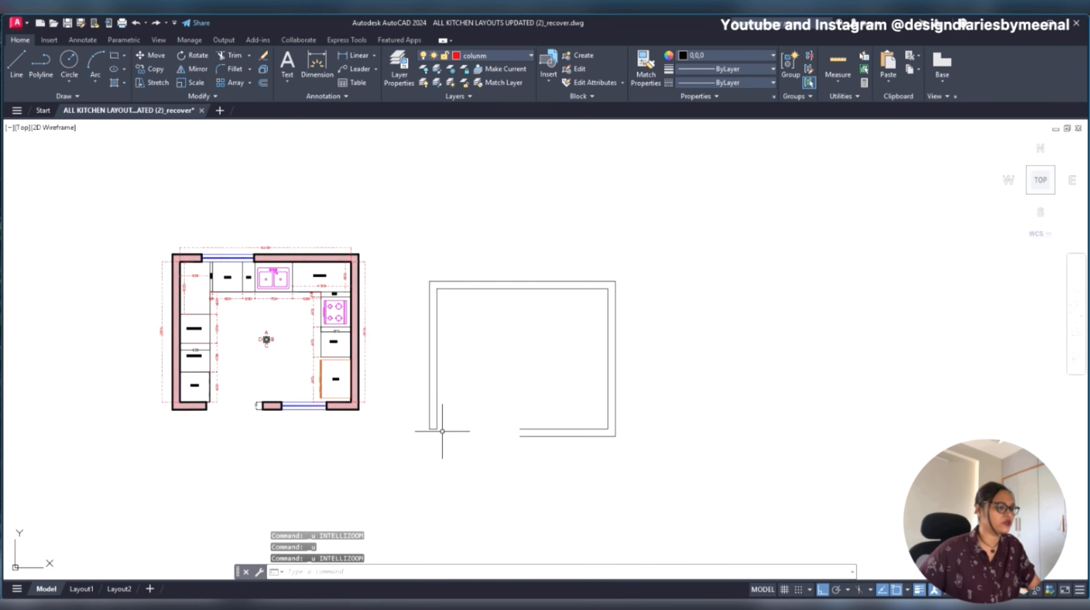
pyautogui.hotkey('ctrl', 'z')
pyautogui.hotkey('ctrl', 'z')
pyautogui.hotkey('ctrl', 'z')
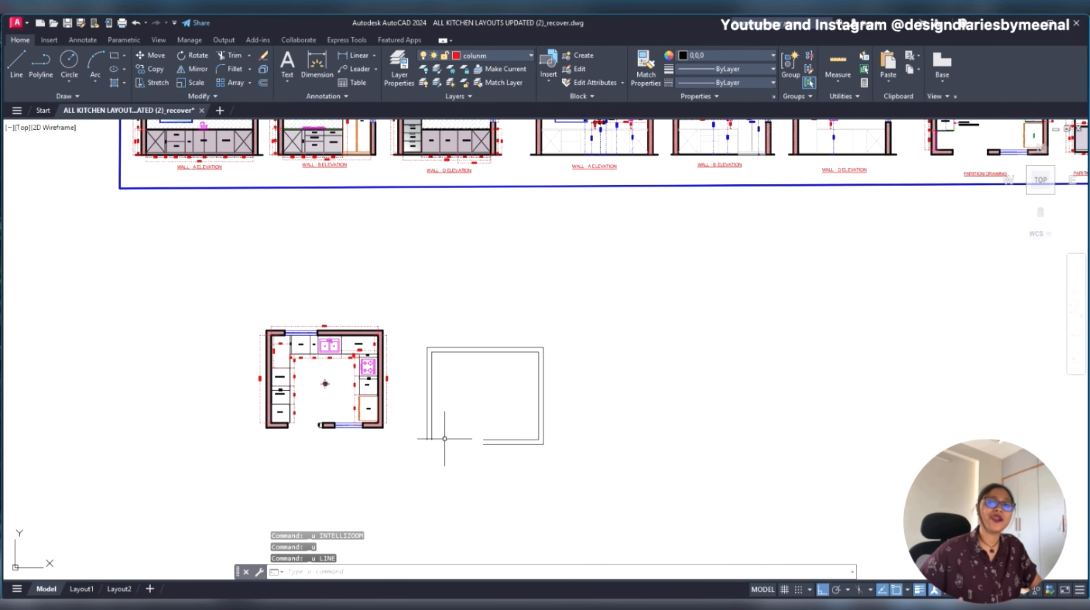
# - Add a horizontal linear dimension for the length of the hatched wall stub beside the reference plan's bottom window
pyautogui.scroll(4, 438, 403)
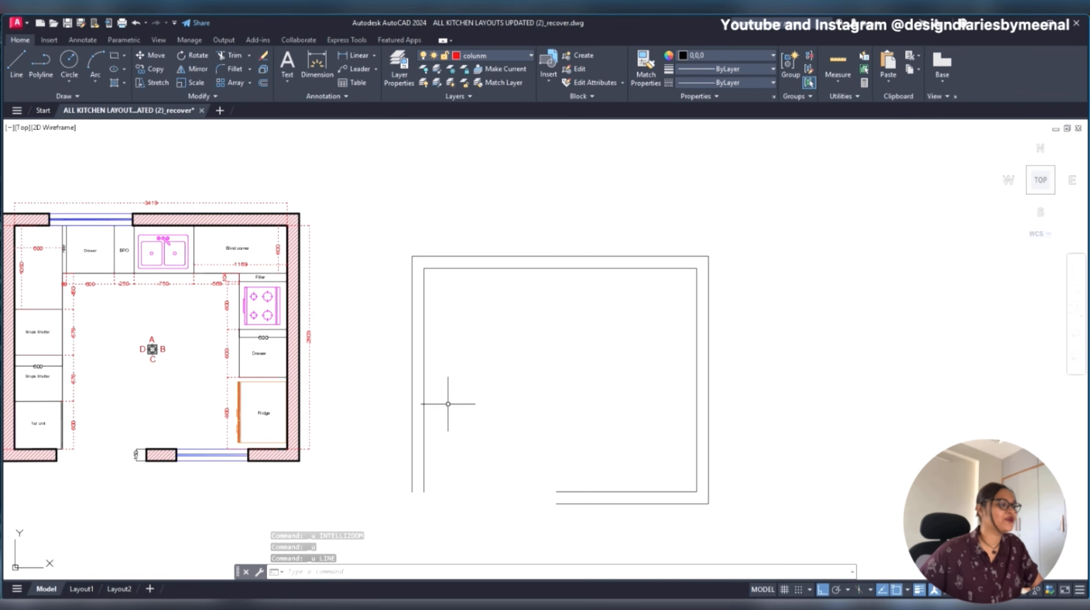
pyautogui.moveTo(669, 324); pyautogui.dragTo(614, 269, button='middle')
pyautogui.scroll(6, 215, 416)
pyautogui.click(346, 326)
pyautogui.click(315, 423)
pyautogui.press('Escape')
pyautogui.write('DIMLI')
pyautogui.press('Return')
pyautogui.click(121, 353)
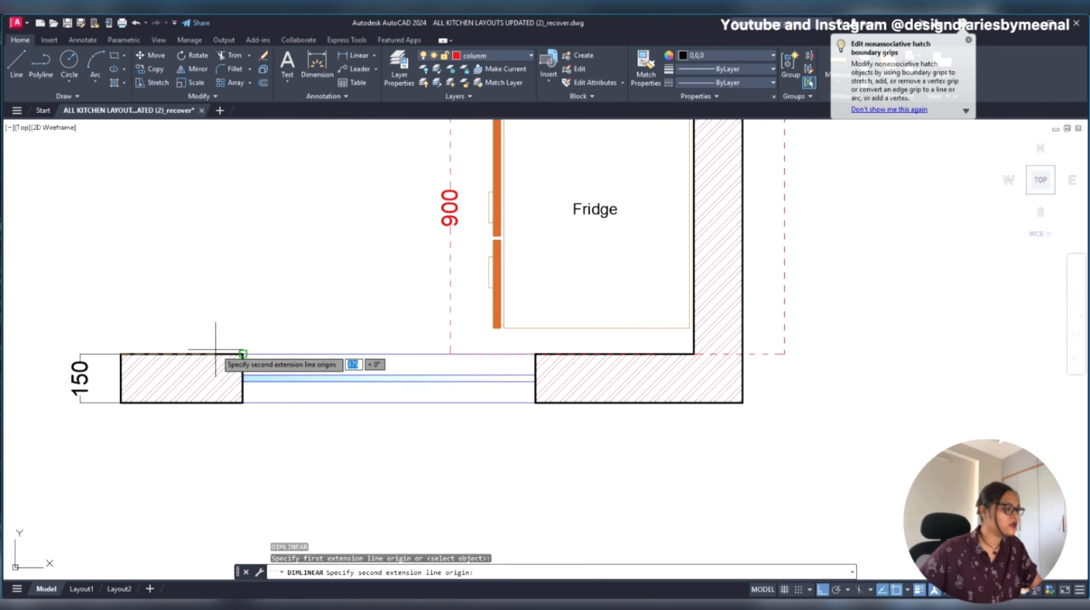
pyautogui.click(243, 353)
pyautogui.click(246, 317)
# - Check the width of the reference plan's bottom window opening with a linear dimension
pyautogui.press('Return')
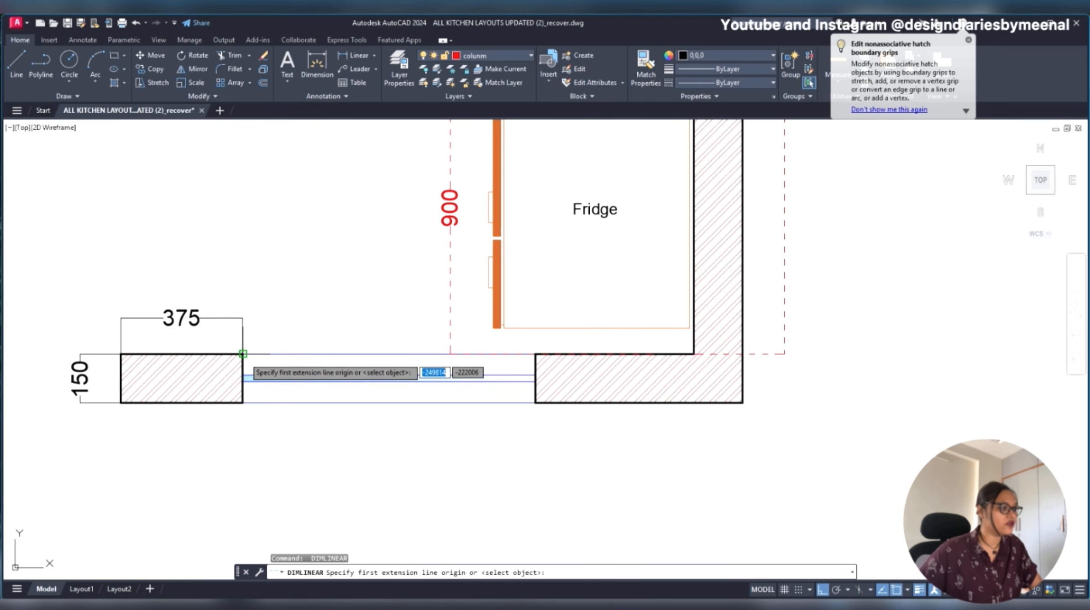
pyautogui.click(242, 354)
pyautogui.click(535, 353)
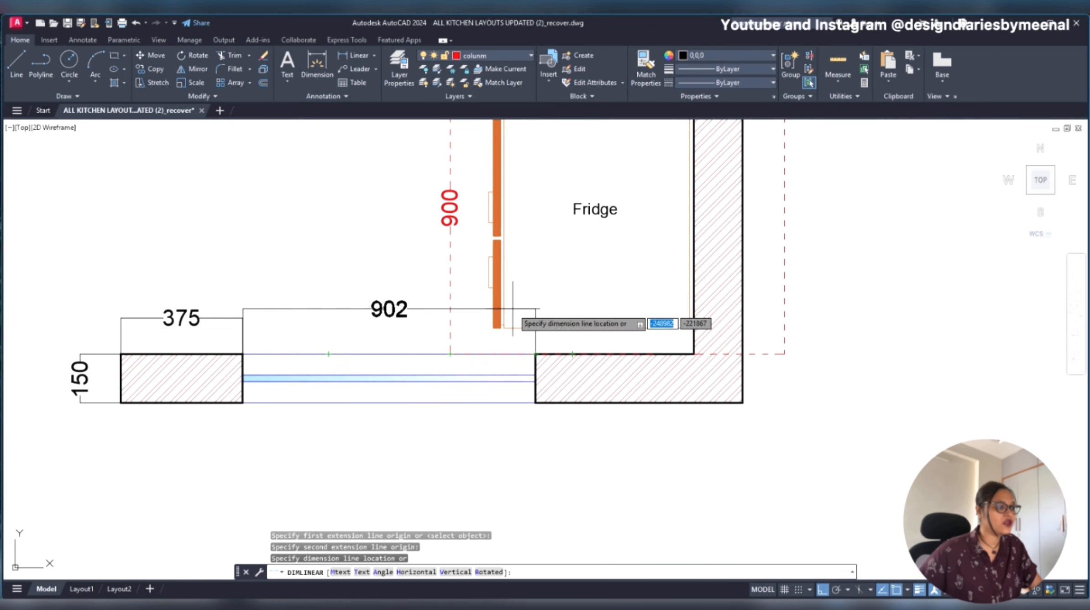
pyautogui.press('Escape')
# - Draw a short line across the open left end of the new plan's bottom wall
pyautogui.scroll(-5, 292, 355)
pyautogui.scroll(3, 482, 426)
pyautogui.write('l')
pyautogui.press('Return')
pyautogui.click(530, 384)
pyautogui.press('Escape')
pyautogui.scroll(4, 478, 390)
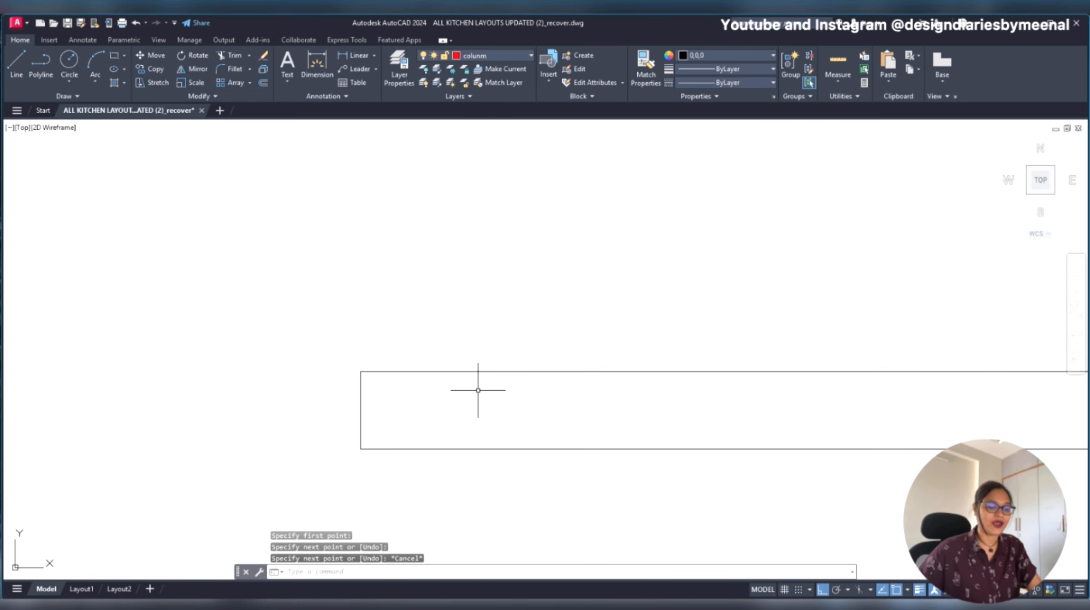
pyautogui.write('l')
pyautogui.press('Return')
pyautogui.press('Escape')
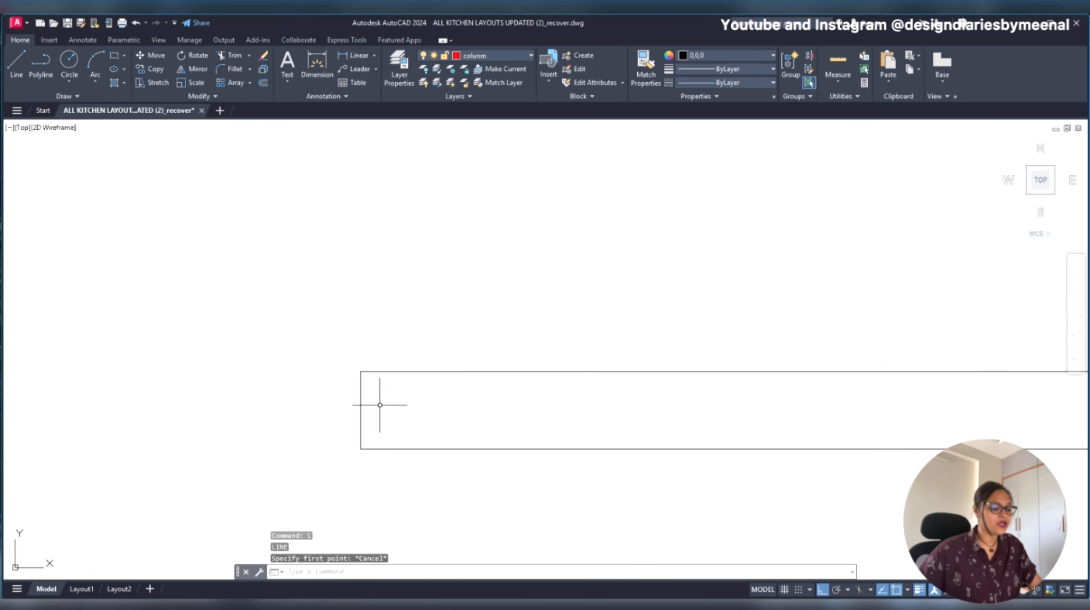
# - Draw a vertical line upward from the inner left end of the bottom wall
pyautogui.write('l')
pyautogui.press('Return')
pyautogui.click(361, 371)
pyautogui.click(360, 237)
pyautogui.press('Escape')
# - Offset the vertical line 375 to the right to mark the end of the wall stub
pyautogui.click(284, 315)
pyautogui.write('o')
pyautogui.press('Return')
pyautogui.write('3')
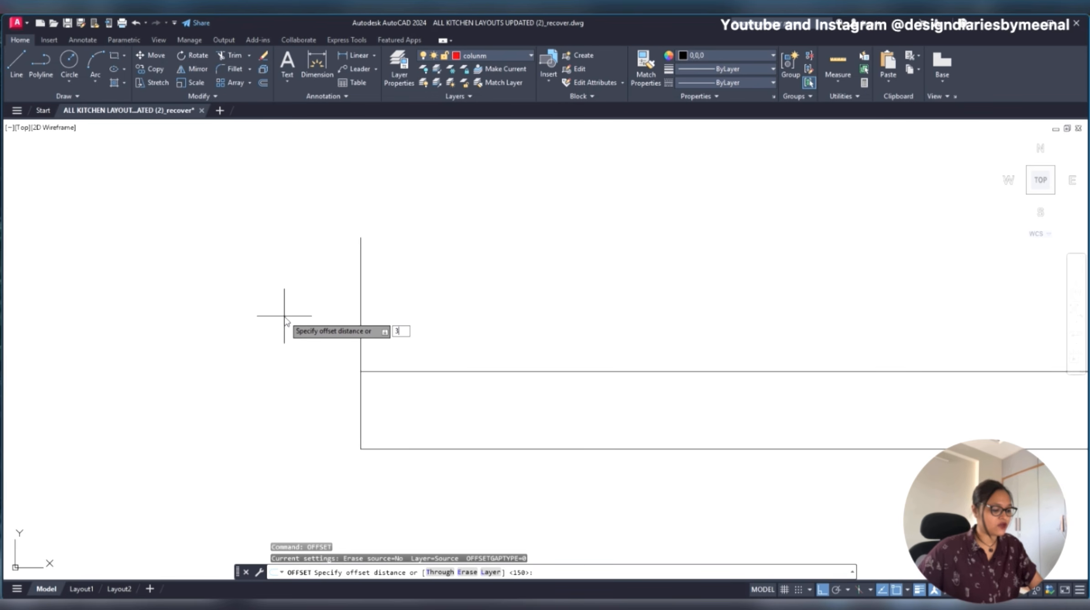
pyautogui.press('Return')
pyautogui.click(606, 334)
pyautogui.press('Escape')
# - Extend the offset line down through the bottom wall to its outer line
pyautogui.write('ex')
pyautogui.press('Return')
pyautogui.click(554, 355)
pyautogui.press('Escape')
pyautogui.click(565, 402)
pyautogui.click(491, 311)
pyautogui.press('Escape')
# - Offset the wall stub's end line 902 to the right to mark the far side of the window opening
pyautogui.write('o')
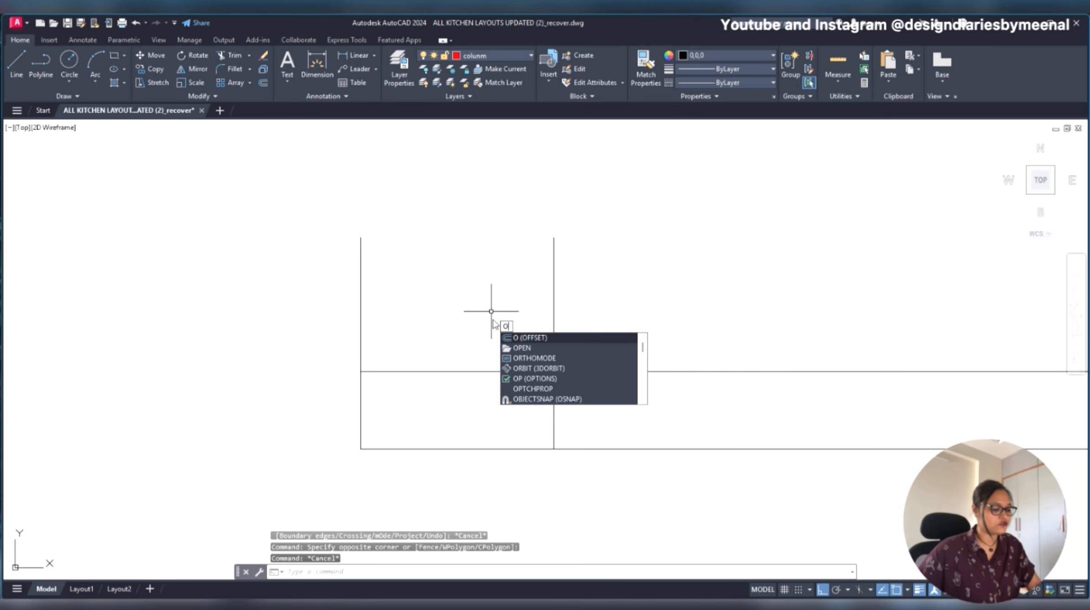
pyautogui.press('Return')
pyautogui.write('902')
pyautogui.press('Return')
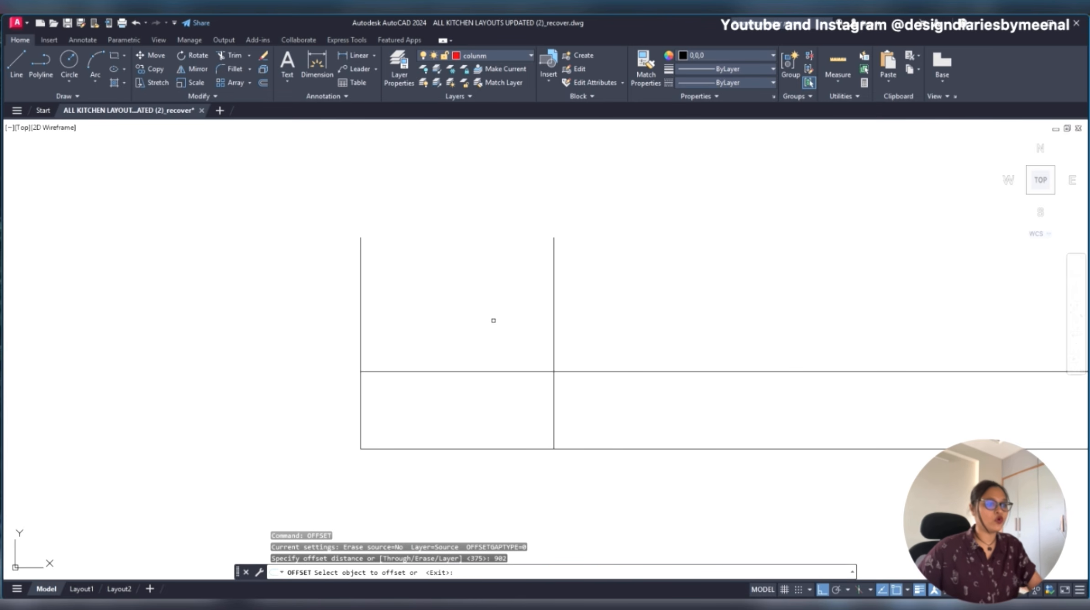
pyautogui.click(554, 327)
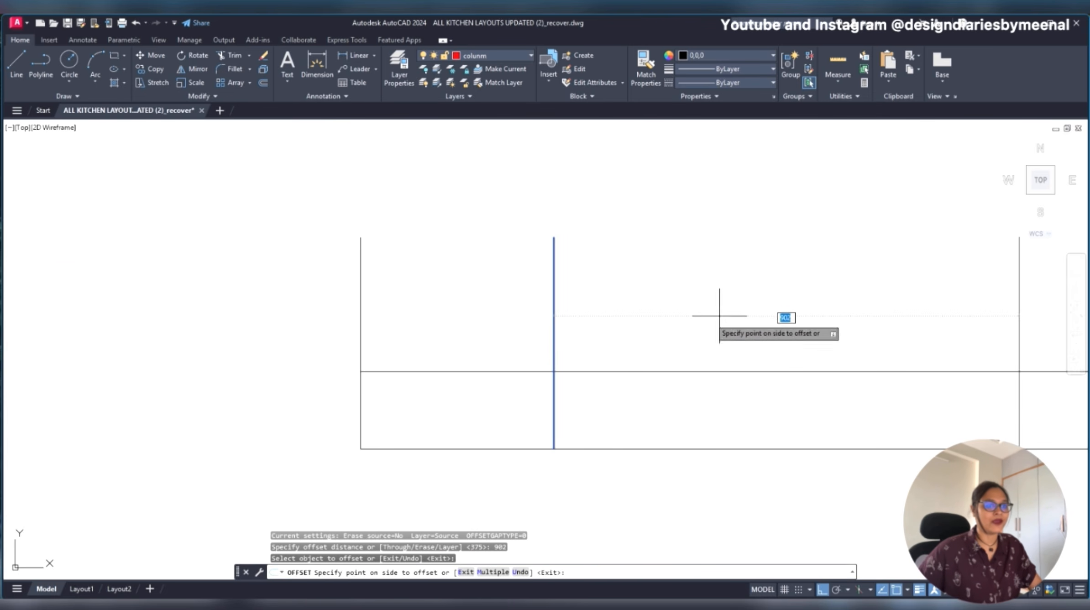
pyautogui.scroll(-5, 703, 321)
pyautogui.click(748, 333)
pyautogui.press('Escape')
# - Trim both bottom wall lines between the two vertical lines to clear the window opening
pyautogui.write('tr')
pyautogui.press('Return')
pyautogui.click(726, 294)
pyautogui.click(712, 375)
pyautogui.press('Escape')
pyautogui.scroll(2, 752, 346)
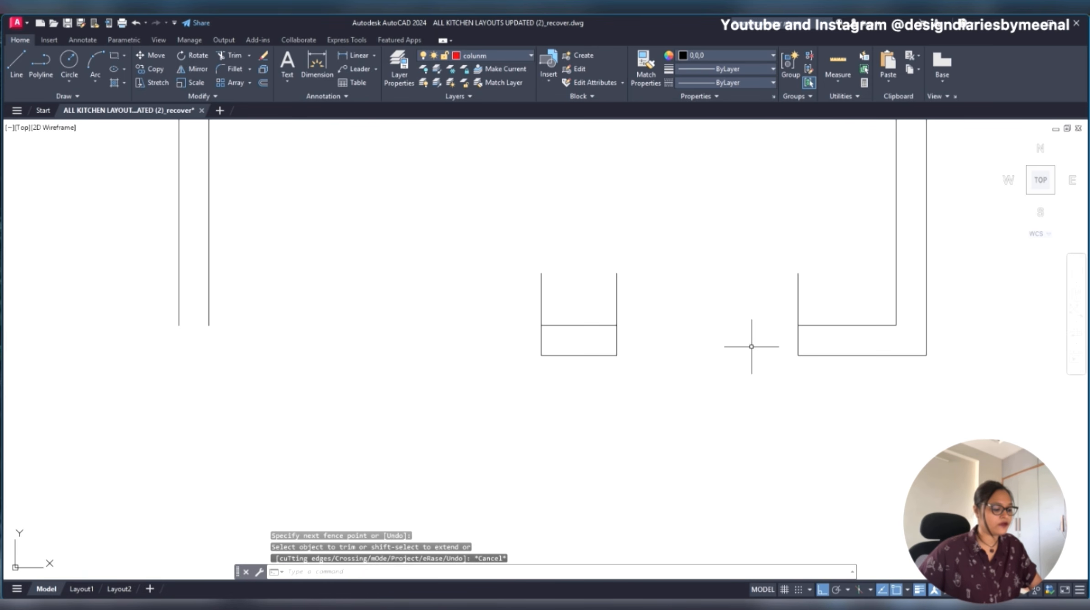
# - Draw a rectangle filling the window opening between the two cut wall ends
pyautogui.write('rec')
pyautogui.press('Return')
pyautogui.click(617, 325)
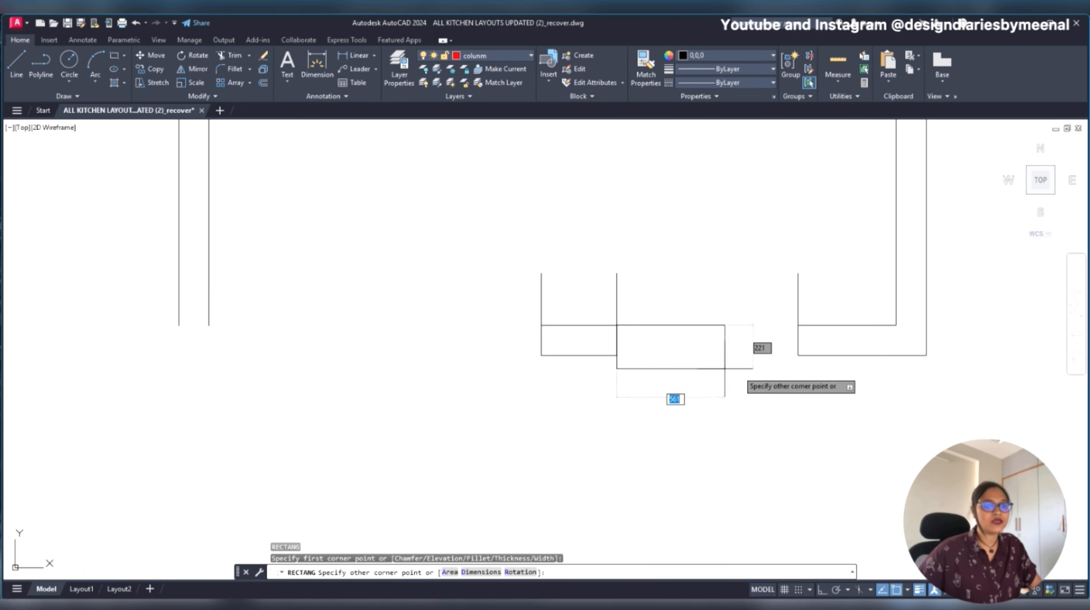
pyautogui.click(798, 355)
pyautogui.press('Escape')
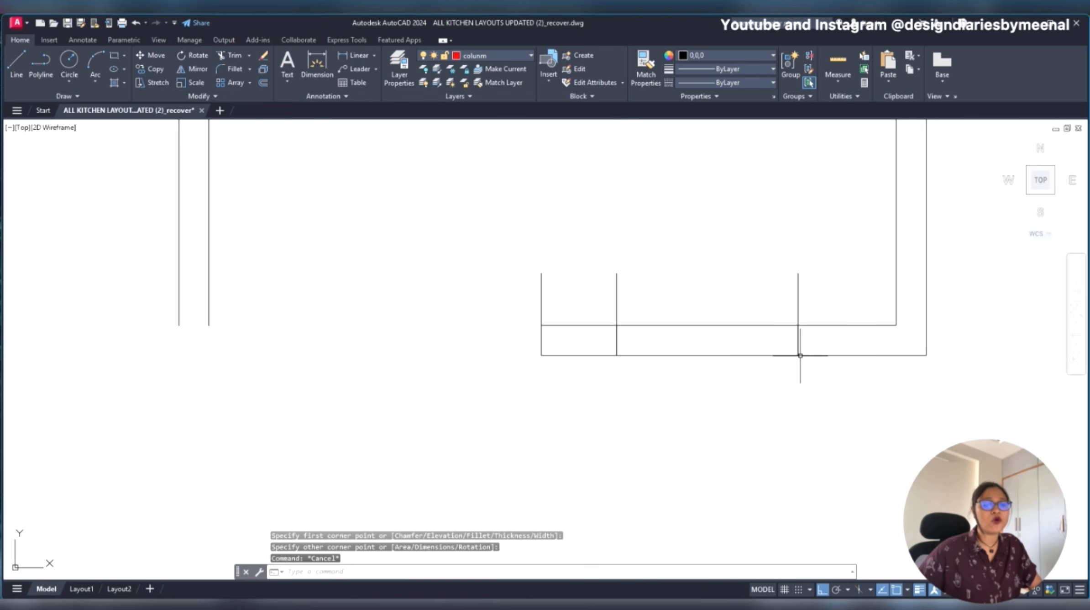
# - Change the colour of the window rectangle to blue
pyautogui.click(742, 354)
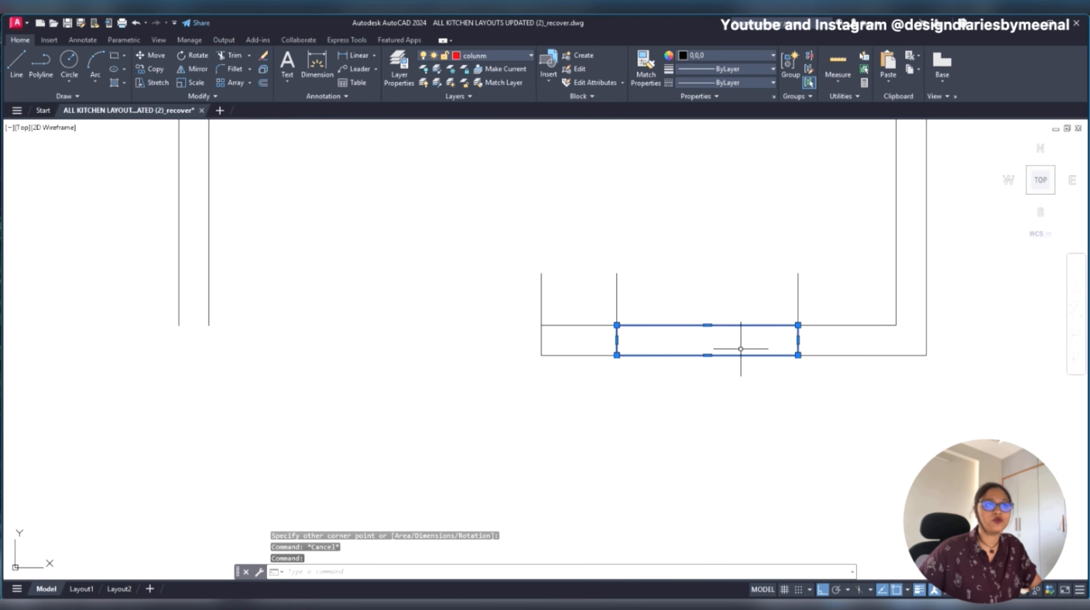
pyautogui.click(743, 59)
pyautogui.click(730, 166)
pyautogui.press('Escape')
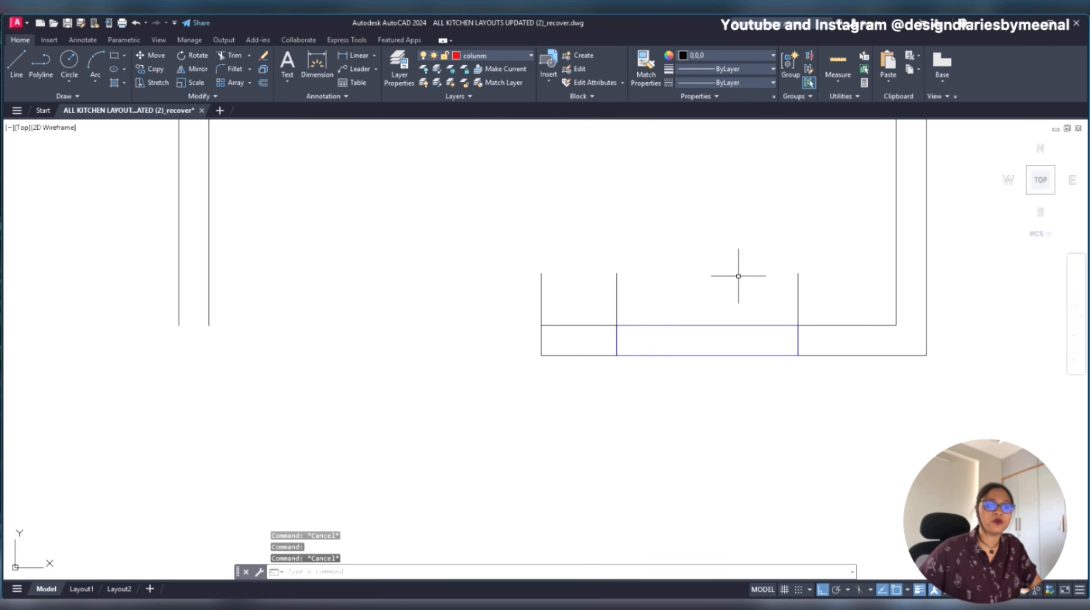
# - Delete the three vertical guide lines on the bottom wall and the blue window rectangle
pyautogui.click(834, 270)
pyautogui.click(522, 302)
pyautogui.press('Delete')
pyautogui.click(856, 325)
pyautogui.click(615, 354)
pyautogui.press('Delete')
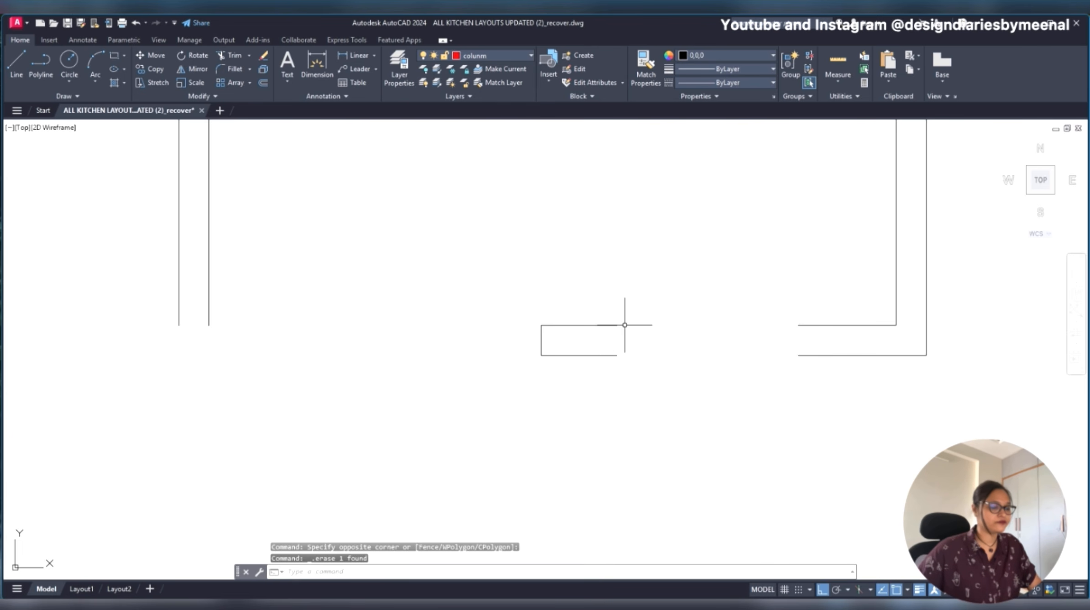
# - Extend the wall stub's two lines across the gap to rejoin the rest of the bottom wall
pyautogui.press('Return')
pyautogui.moveTo(608, 306); pyautogui.dragTo(596, 386)
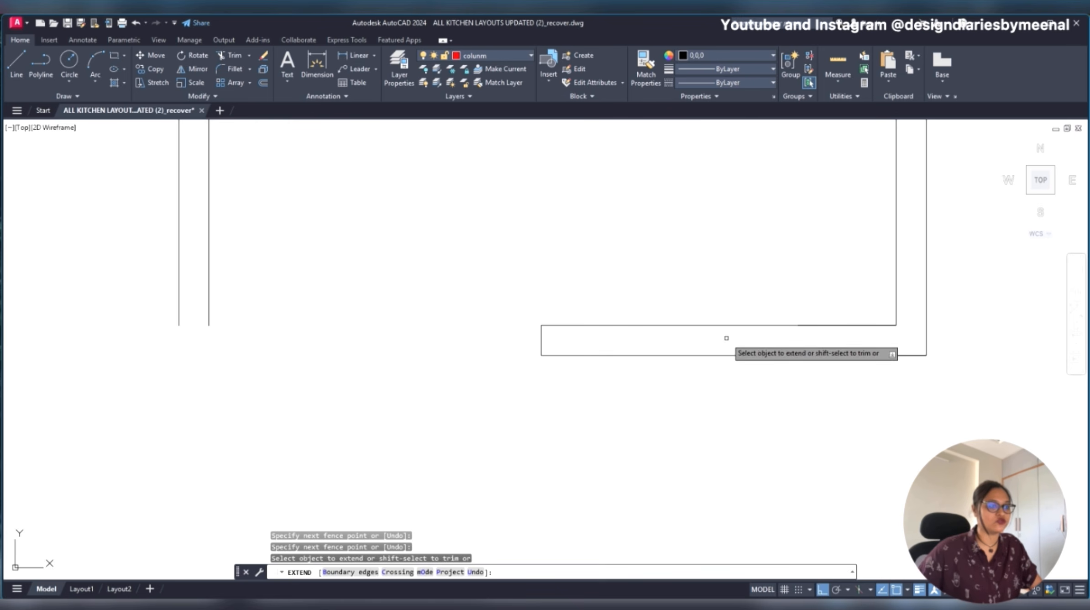
pyautogui.press('Escape')
pyautogui.scroll(-4, 632, 369)
pyautogui.scroll(5, 220, 317)
pyautogui.scroll(-3, 331, 363)
pyautogui.moveTo(739, 421); pyautogui.dragTo(410, 374, button='middle')
pyautogui.scroll(4, 575, 367)
pyautogui.click(526, 362)
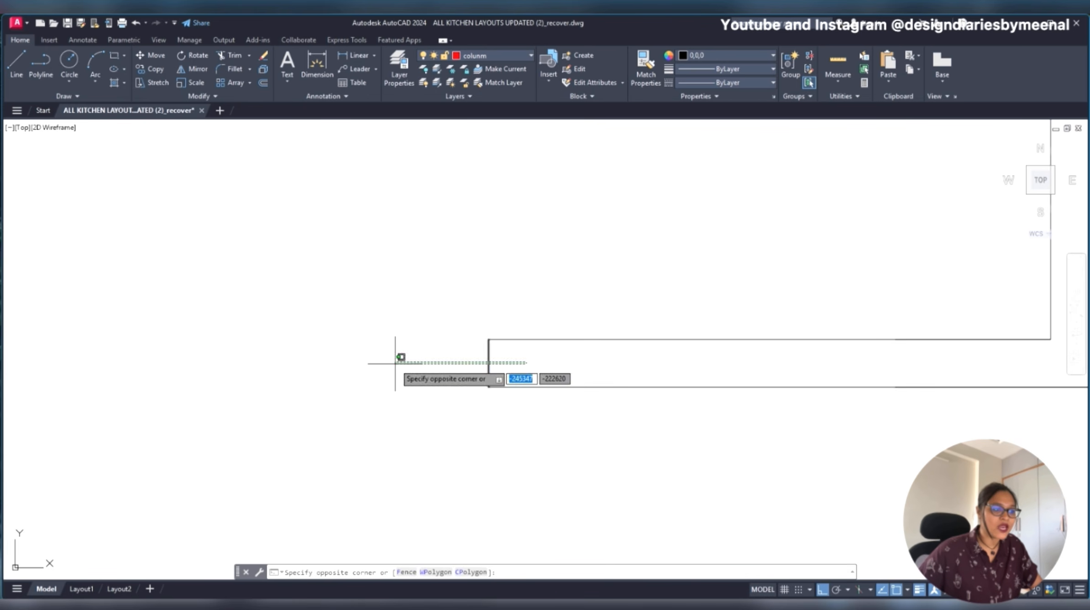
pyautogui.click(396, 363)
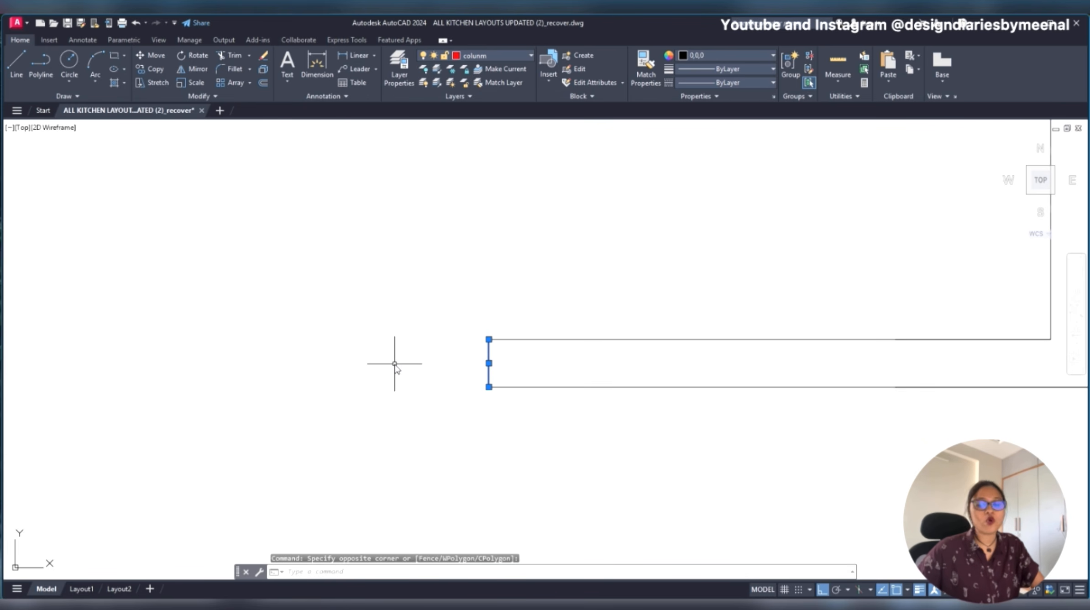
pyautogui.write('OFF')
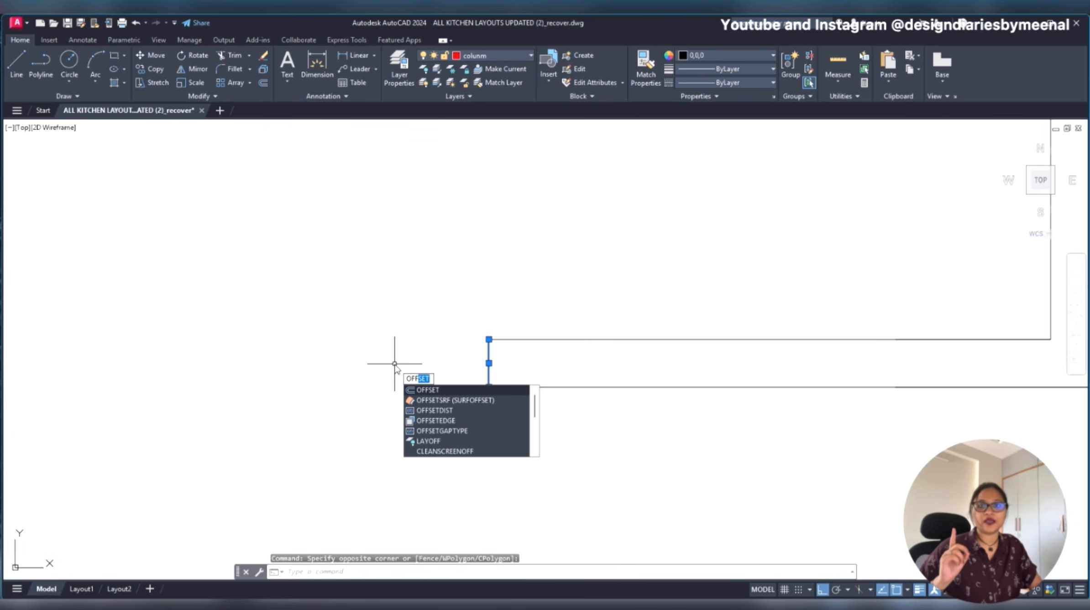
pyautogui.press('Return')
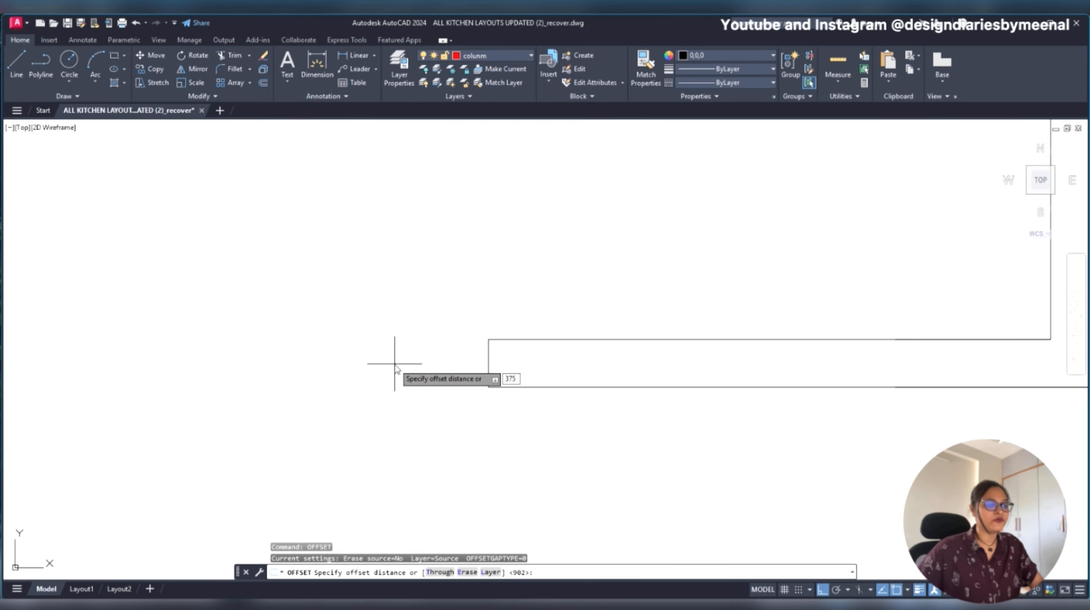
pyautogui.scroll(-2, 643, 380)
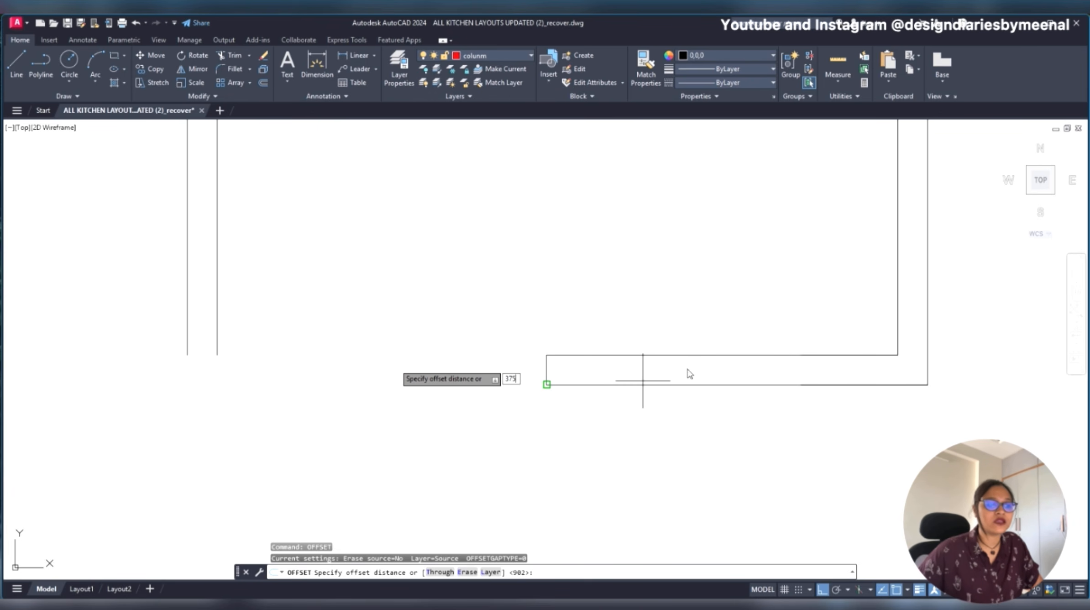
pyautogui.click(547, 384)
pyautogui.scroll(5, 547, 365)
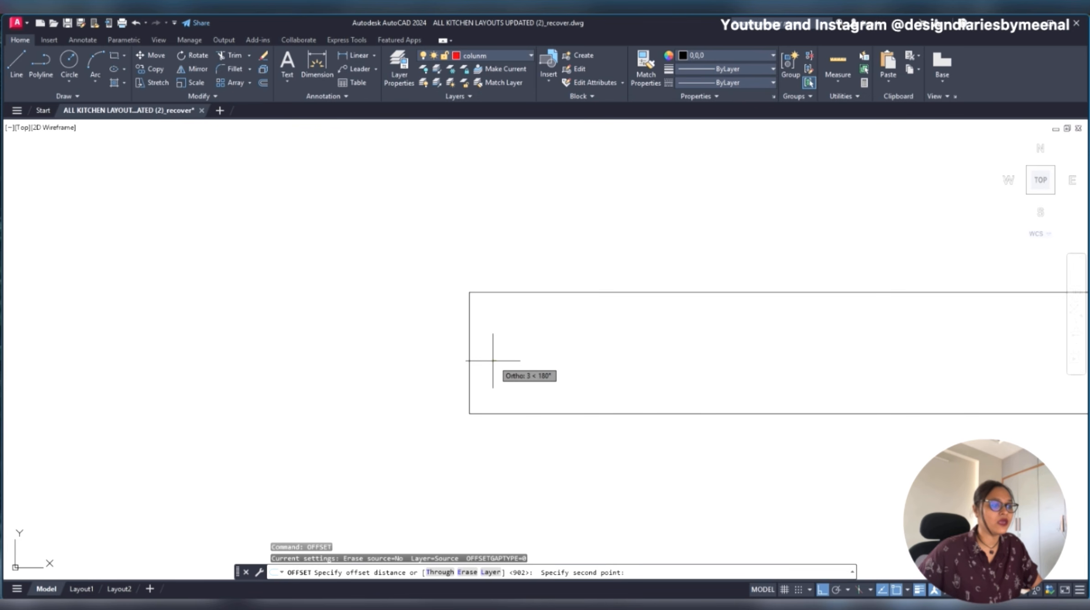
pyautogui.click(472, 360)
pyautogui.click(470, 360)
pyautogui.scroll(-4, 583, 369)
pyautogui.scroll(-4, 593, 365)
pyautogui.scroll(5, 625, 369)
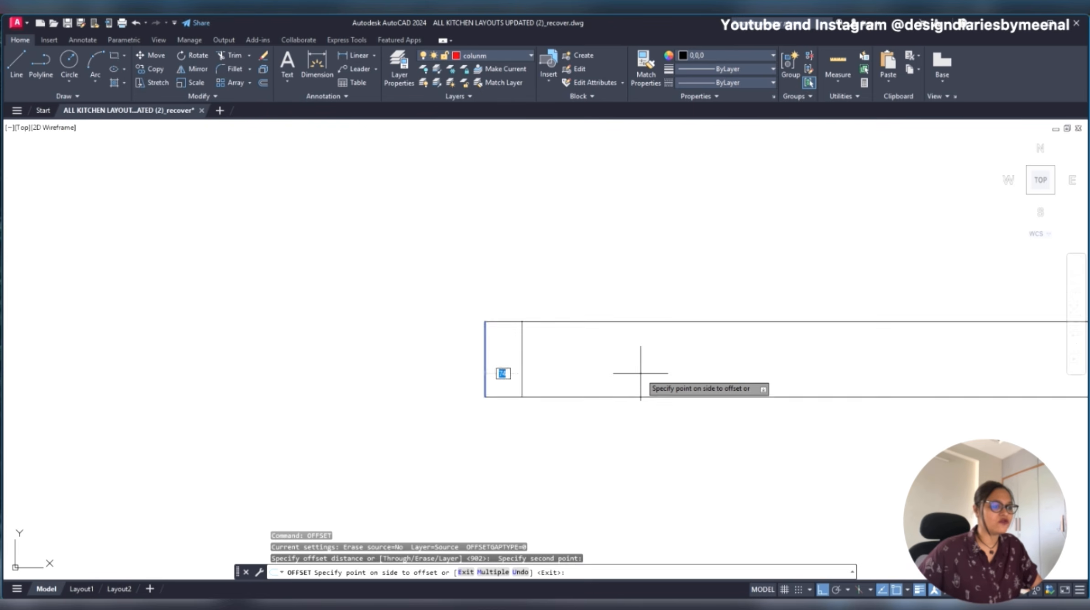
pyautogui.press('Escape')
# - Offset the bottom wall's short left end line 375 to the right, inside the wall
pyautogui.click(420, 356)
pyautogui.write('o')
pyautogui.press('Return')
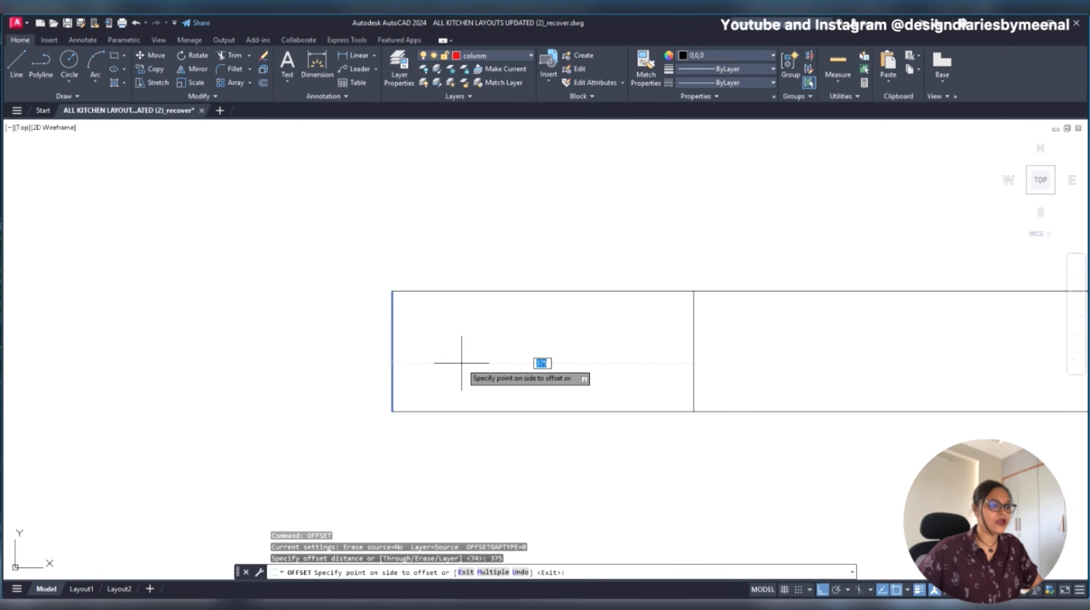
pyautogui.scroll(-4, 550, 359)
pyautogui.click(600, 360)
pyautogui.scroll(-5, 599, 358)
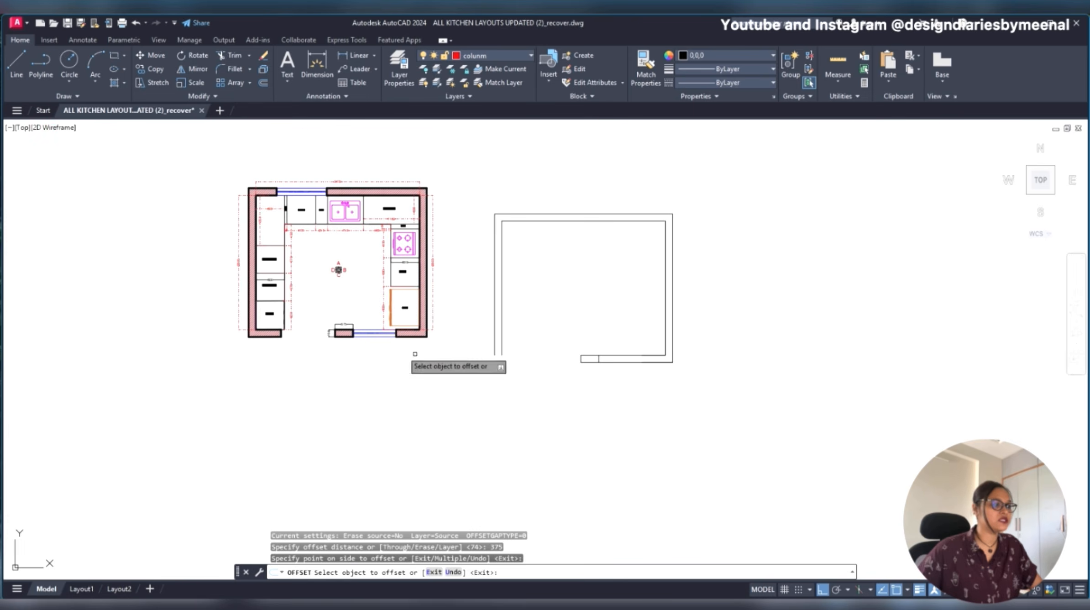
# - Measure the width of the window opening in the original plan's bottom wall
pyautogui.scroll(8, 273, 319)
pyautogui.click(341, 339)
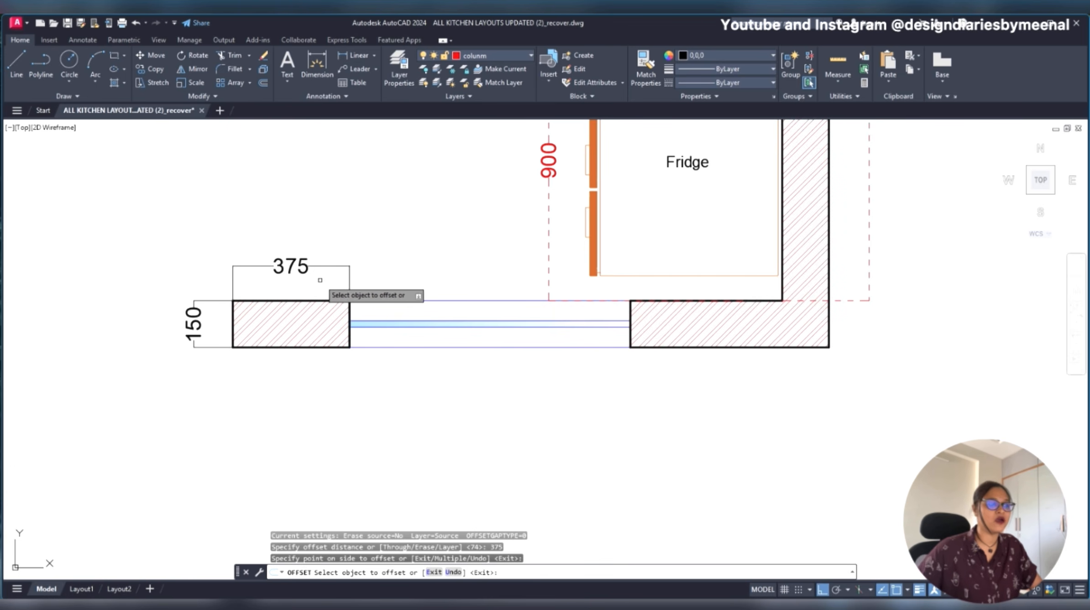
pyautogui.scroll(-5, 313, 280)
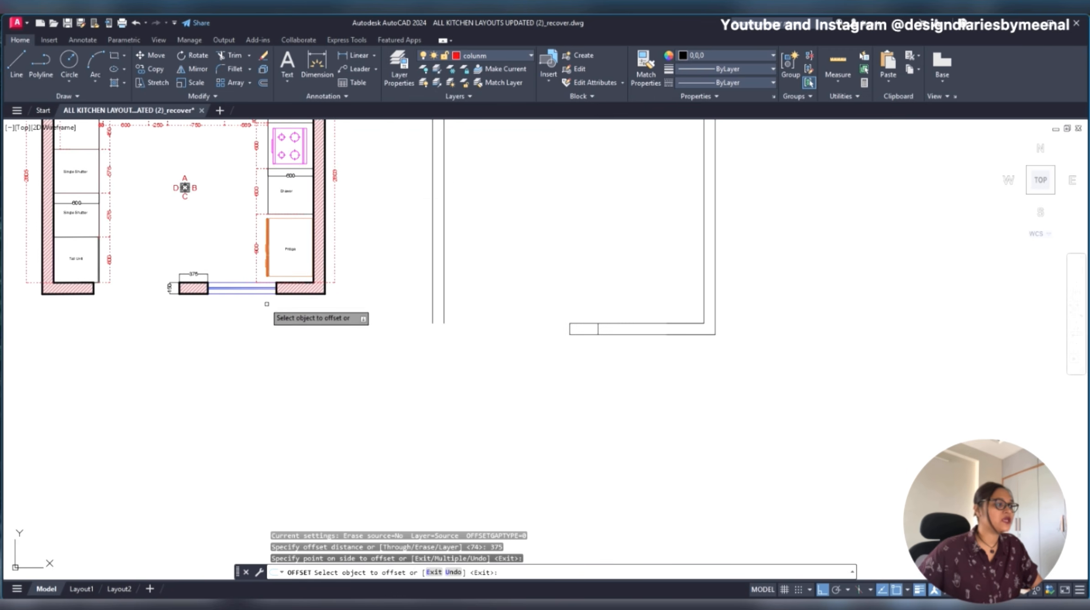
pyautogui.scroll(5, 275, 304)
pyautogui.press('Escape')
pyautogui.press('Return')
pyautogui.click(208, 295)
pyautogui.click(487, 296)
pyautogui.press('Escape')
# - Offset the stub's divider line 902 to the right to mark the other side of the window opening
pyautogui.scroll(-2, 414, 351)
pyautogui.scroll(-8, 414, 351)
pyautogui.moveTo(559, 369); pyautogui.dragTo(466, 351, button='middle')
pyautogui.scroll(8, 465, 352)
pyautogui.scroll(2, 412, 348)
pyautogui.click(377, 345)
pyautogui.click(274, 344)
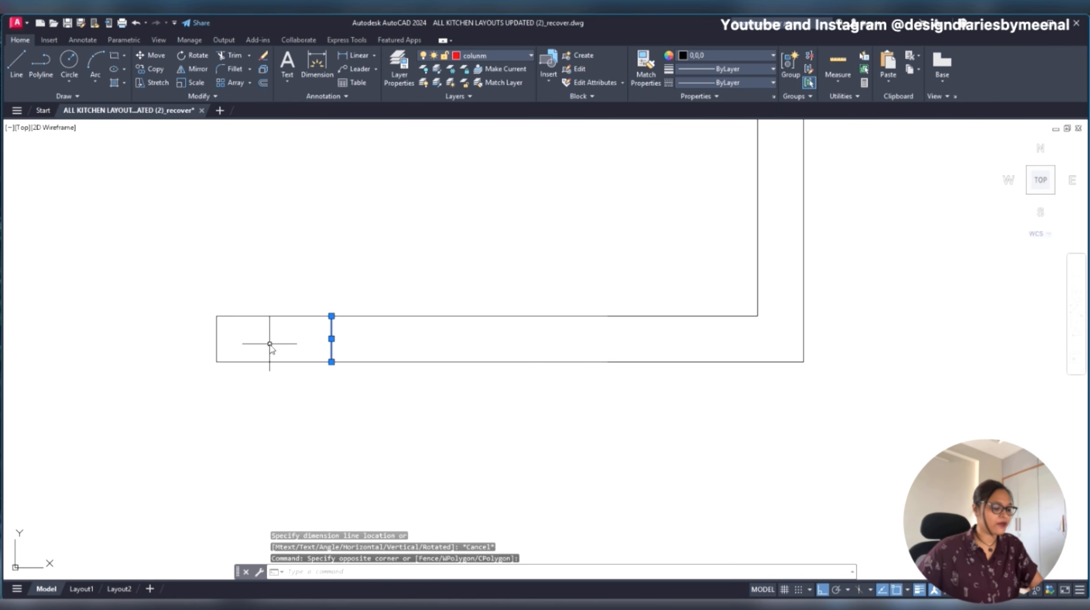
pyautogui.write('o')
pyautogui.press('Return')
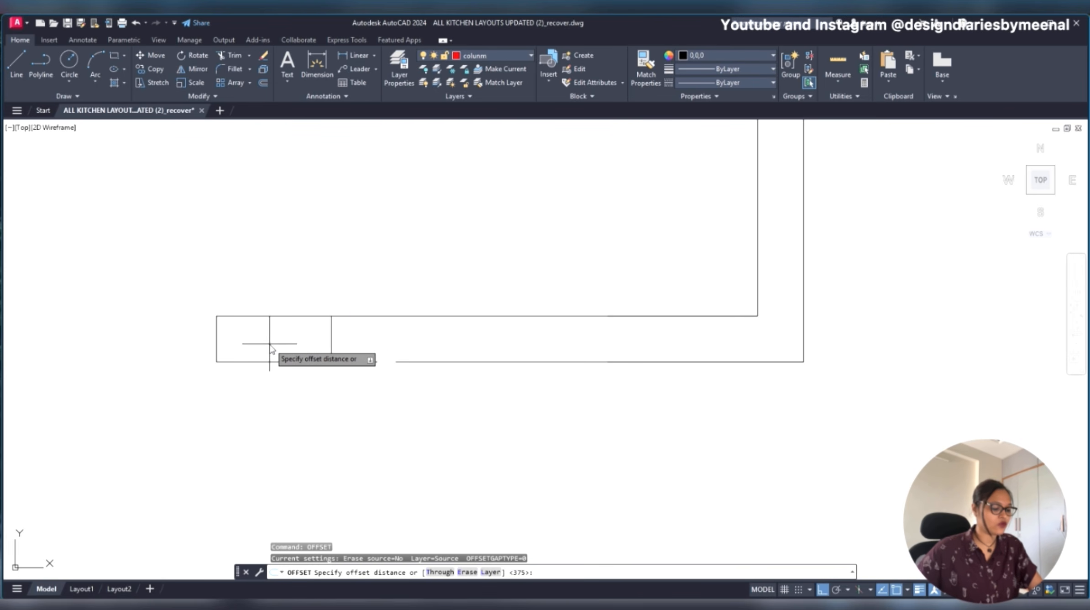
pyautogui.write('902')
pyautogui.press('Return')
pyautogui.click(331, 345)
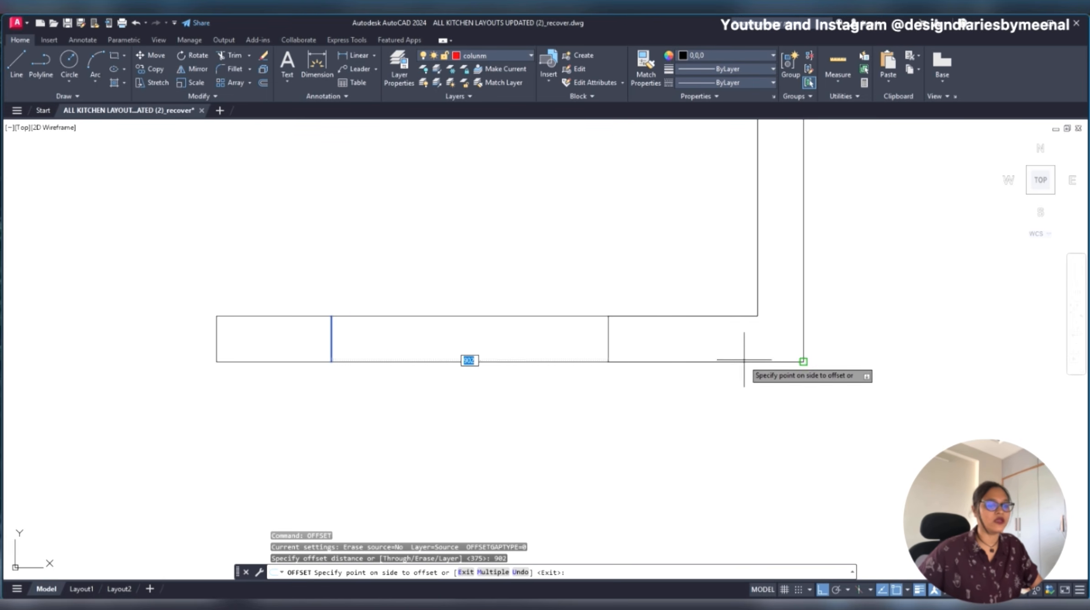
pyautogui.click(674, 376)
pyautogui.press('Escape')
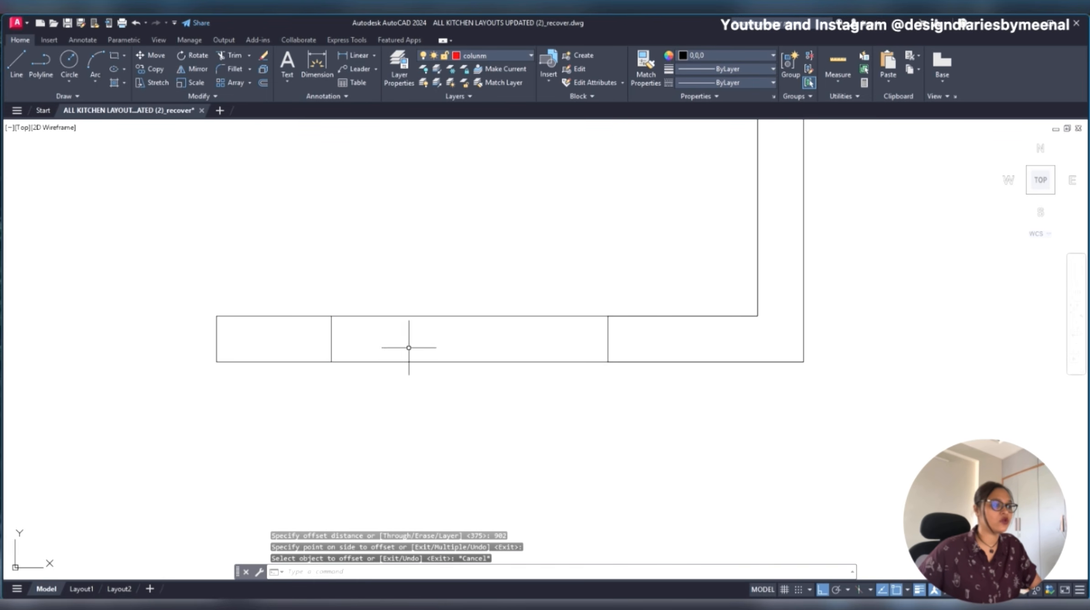
# - Draw a rectangle over the window opening, from the left divider's upper end to the right divider's lower end
pyautogui.write('rec')
pyautogui.press('Return')
pyautogui.click(332, 316)
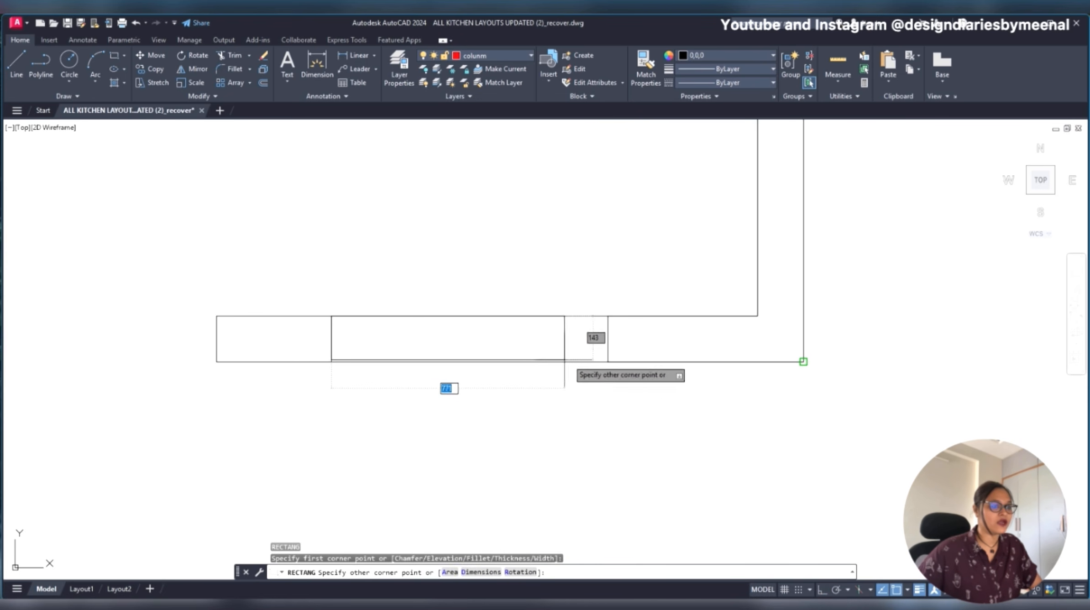
pyautogui.click(609, 362)
pyautogui.press('Escape')
pyautogui.click(503, 275)
pyautogui.press('Escape')
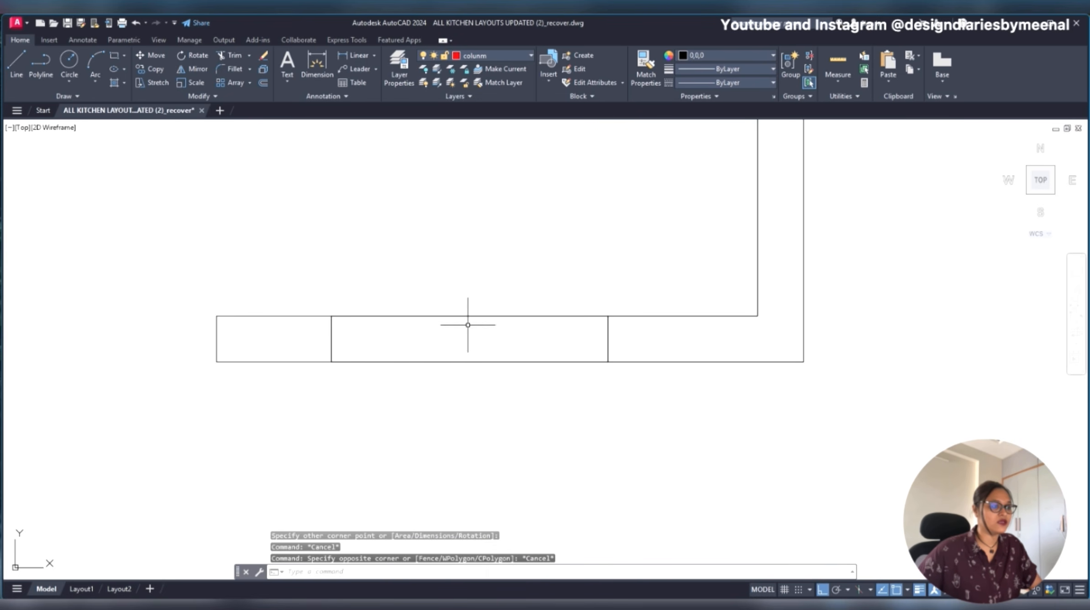
# - Undo the rectangle drawn over the window opening
pyautogui.click(461, 361)
pyautogui.press('Escape')
pyautogui.hotkey('ctrl', 'z')
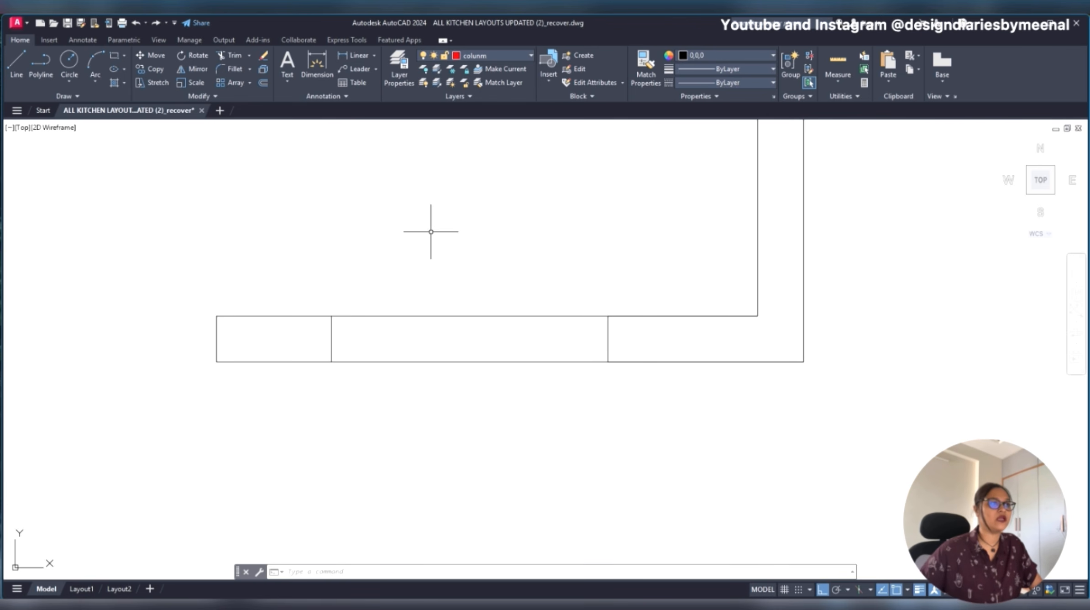
pyautogui.hotkey('ctrl', 'z')
pyautogui.press('Escape')
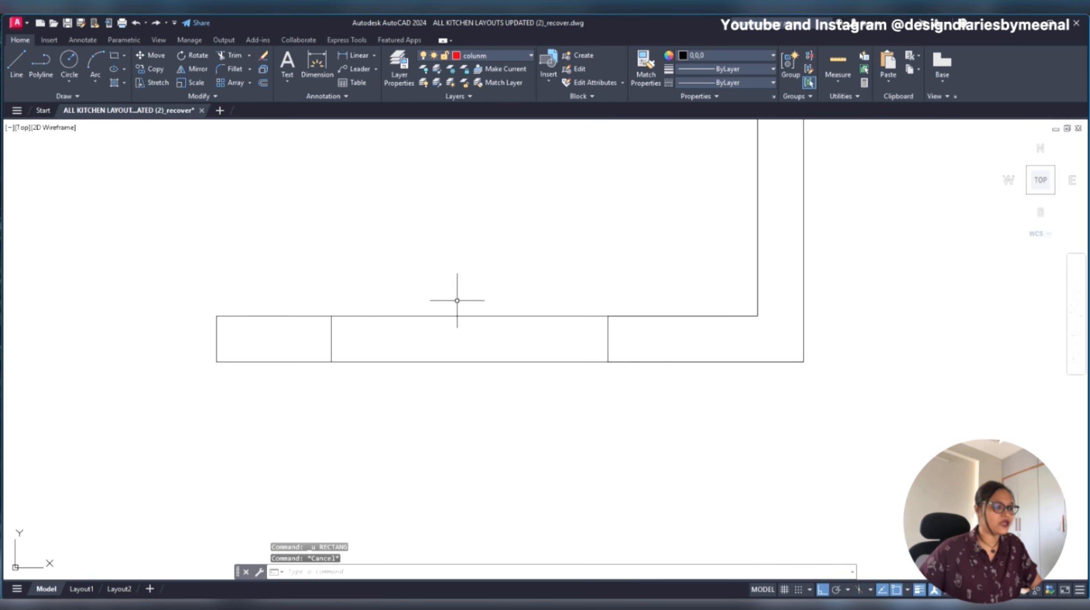
pyautogui.press('Escape')
pyautogui.press('Escape')
# - Try outlining the window opening with a rectangle again, and undo it
pyautogui.write('R')
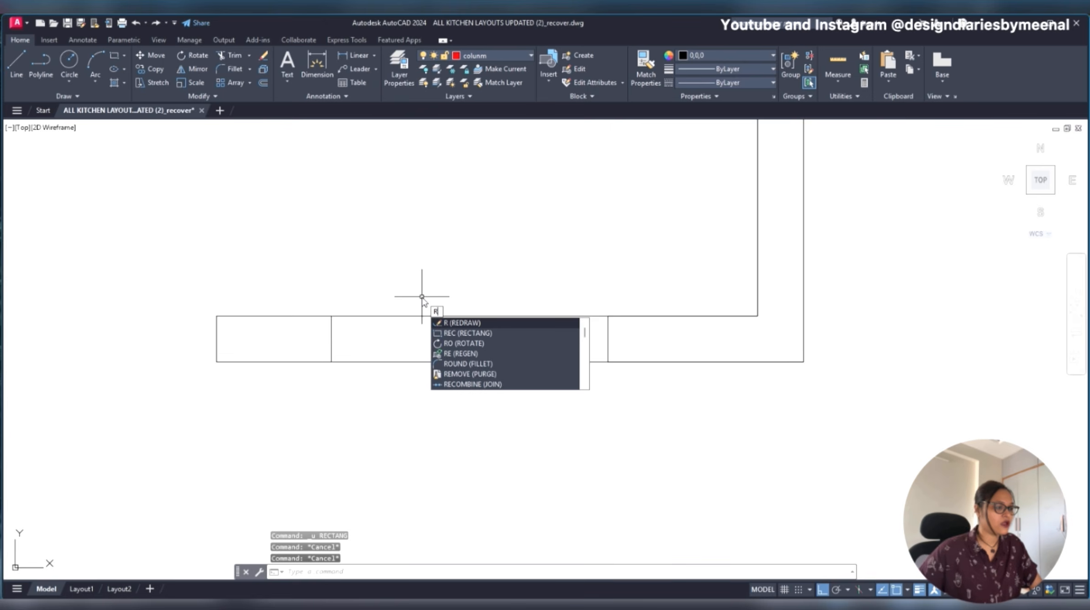
pyautogui.press('Return')
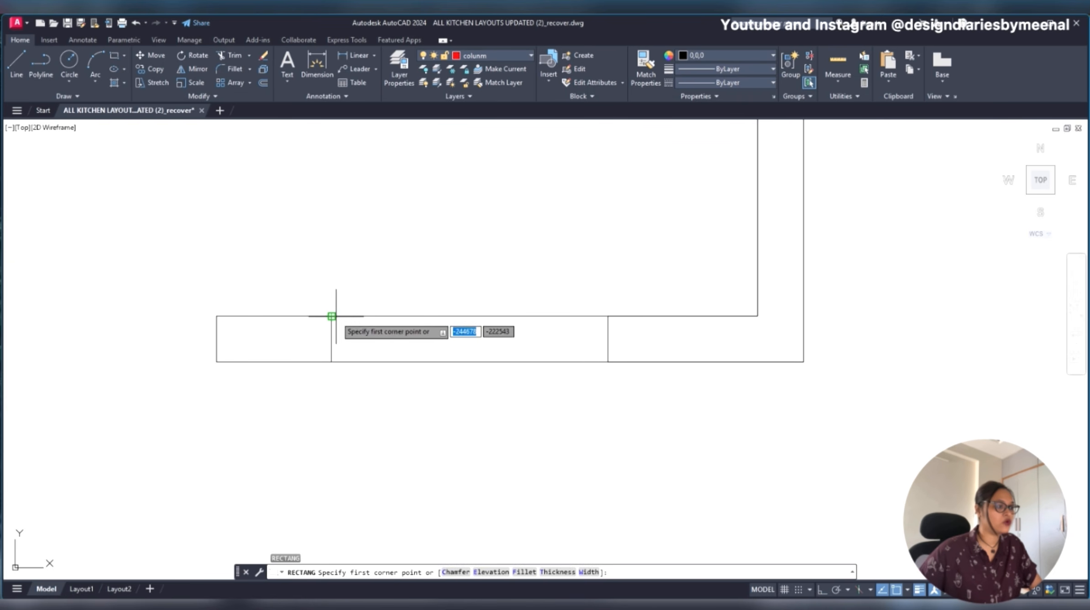
pyautogui.click(331, 315)
pyautogui.click(607, 362)
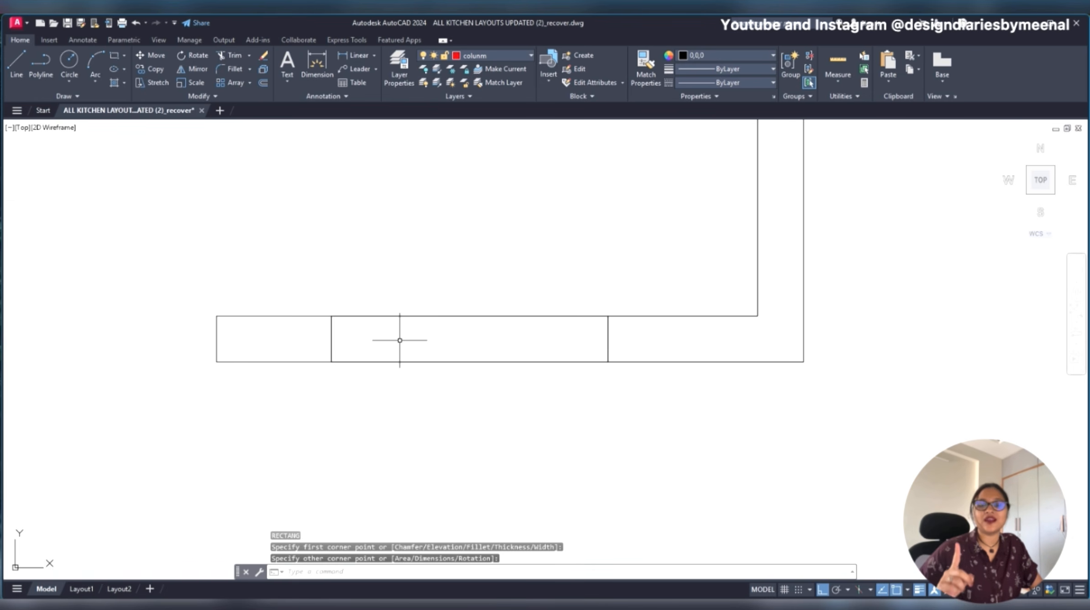
pyautogui.press('Escape')
pyautogui.hotkey('ctrl', 'z')
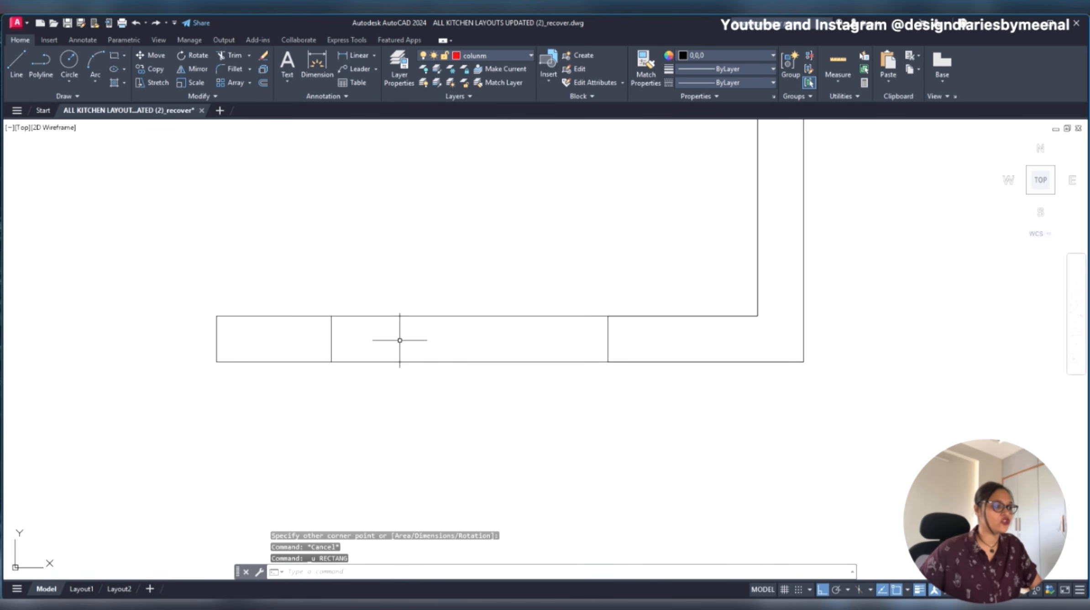
# - Examine the wall lines and dividers bounding the window opening by selecting them, leaving them unedited
pyautogui.click(401, 297)
pyautogui.click(367, 438)
pyautogui.press('Escape')
pyautogui.click(412, 296)
pyautogui.click(386, 388)
pyautogui.click(386, 336)
pyautogui.click(293, 334)
pyautogui.click(644, 343)
pyautogui.click(495, 336)
pyautogui.press('Escape')
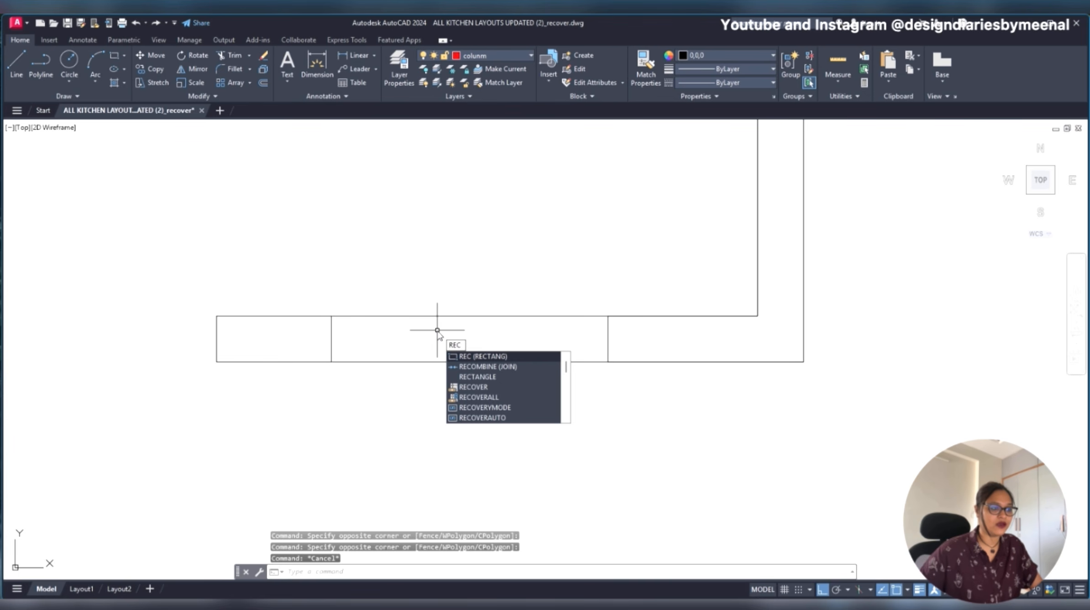
# - Draw a rectangle over the window opening, from the left divider's upper end to the right divider's lower end
pyautogui.click(484, 357)
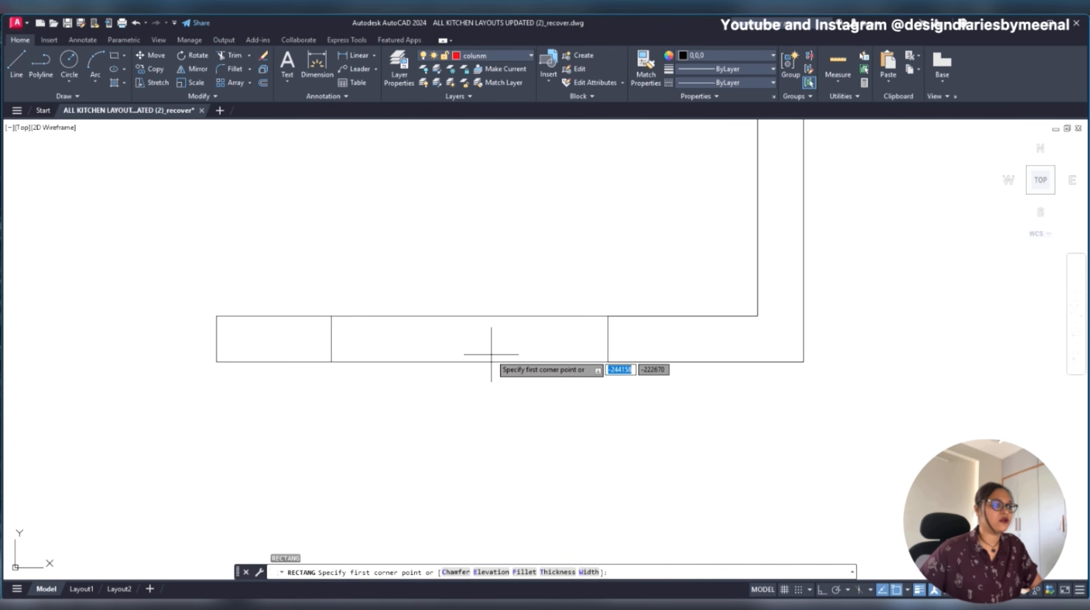
pyautogui.click(332, 316)
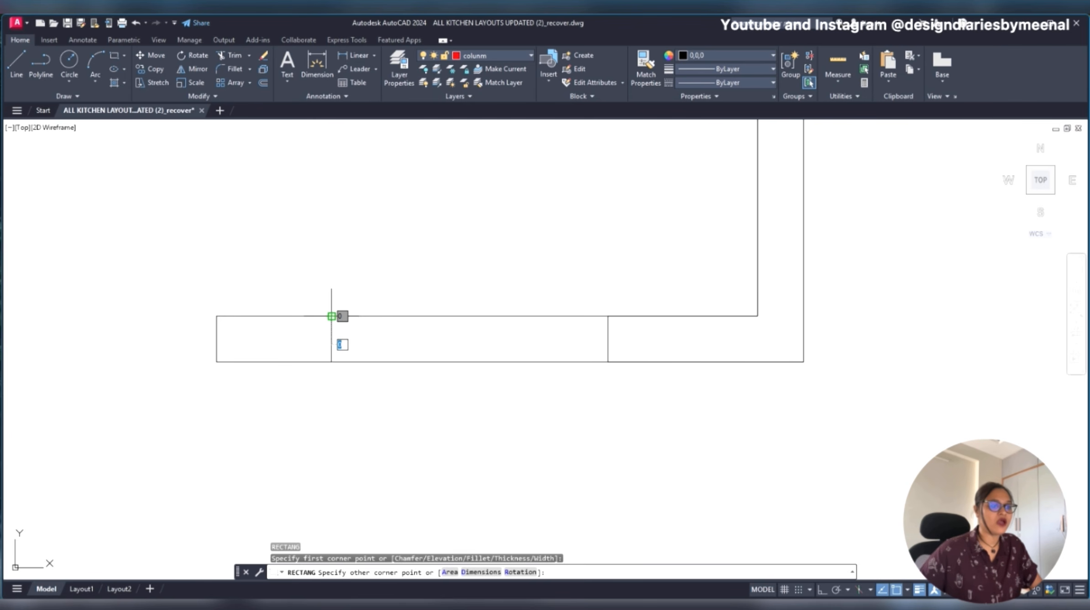
pyautogui.click(608, 362)
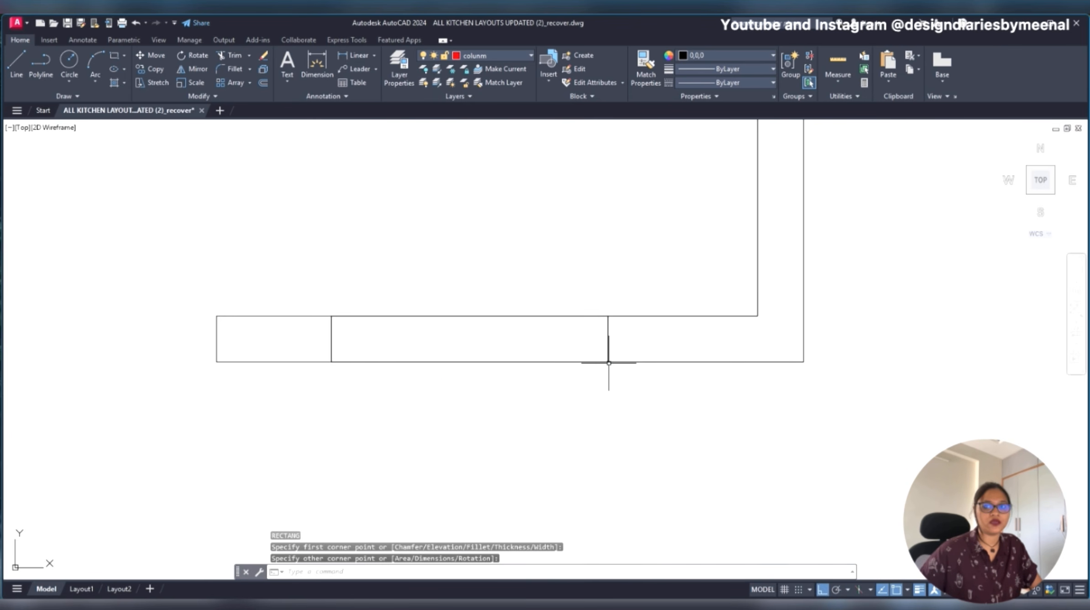
pyautogui.press('Escape')
# - Change the window rectangle's colour to Blue and compare it with the window in the original plan
pyautogui.click(546, 361)
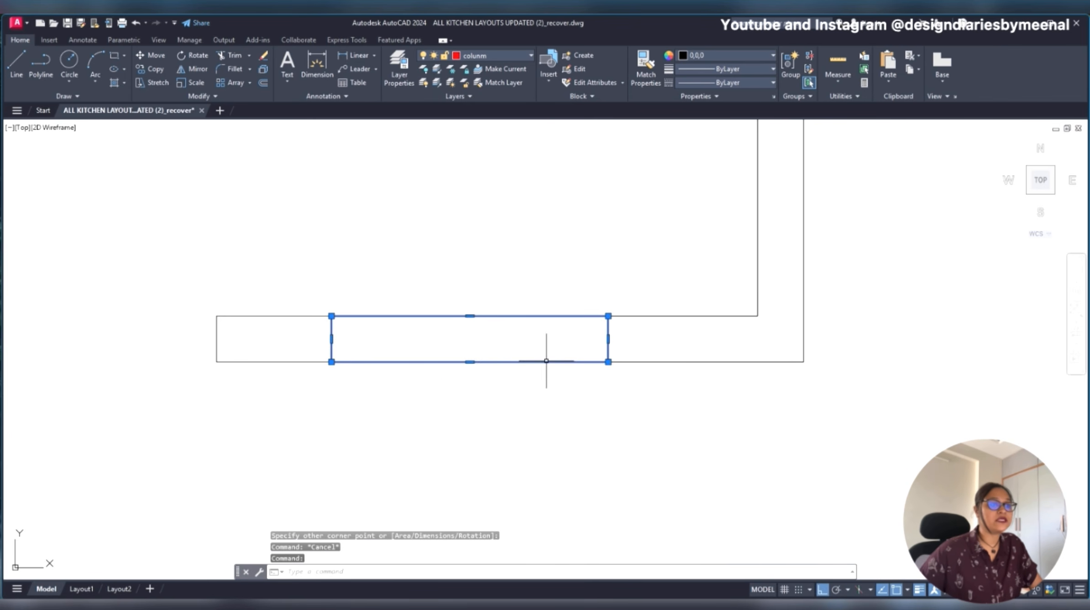
pyautogui.click(717, 52)
pyautogui.click(729, 166)
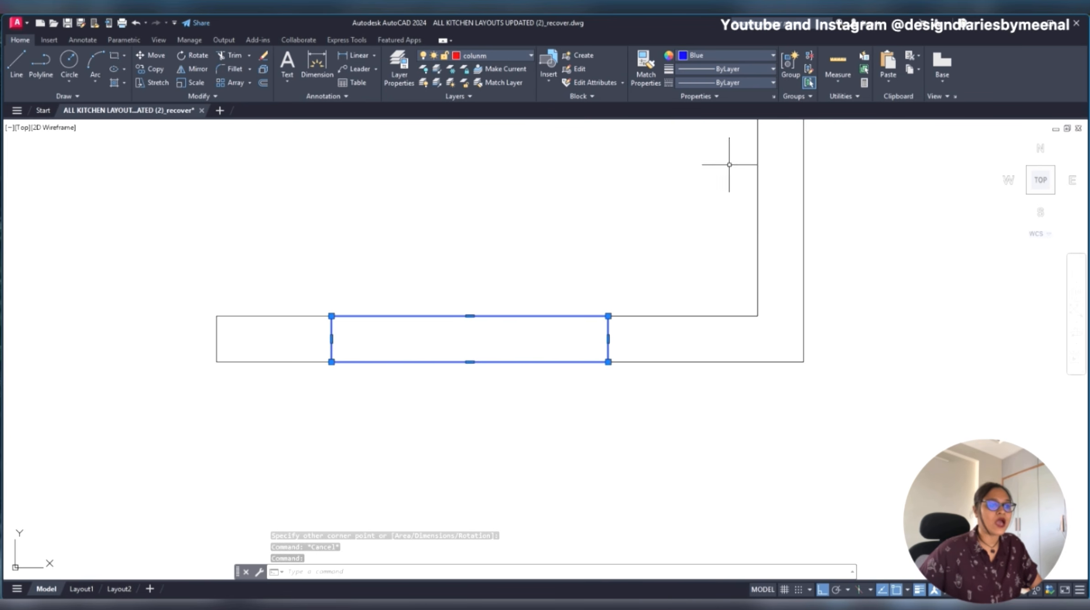
pyautogui.press('Escape')
pyautogui.scroll(-3, 588, 302)
pyautogui.scroll(5, 183, 288)
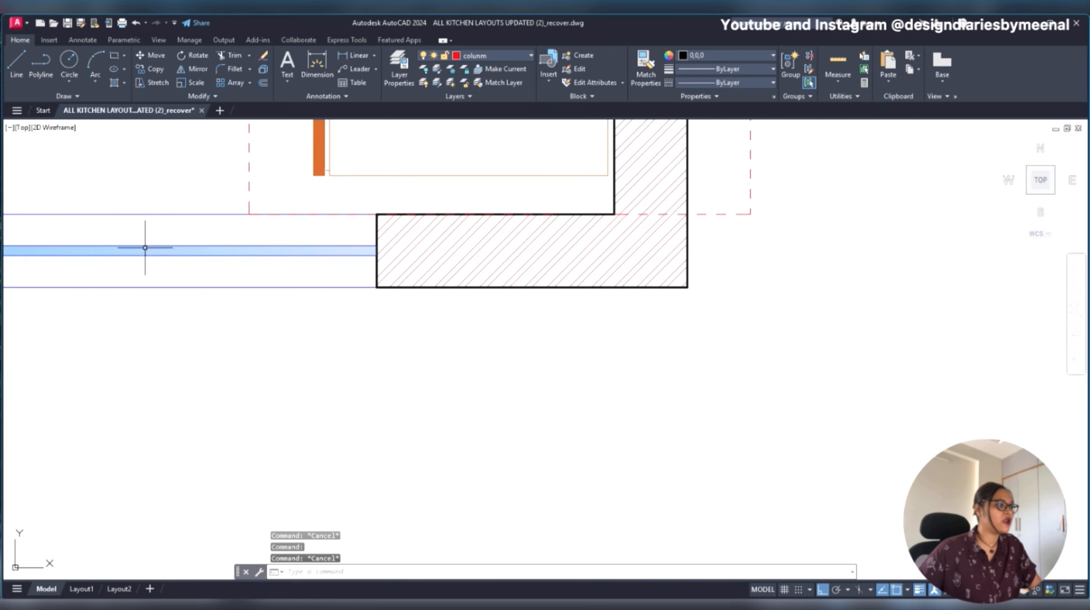
pyautogui.scroll(-5, 246, 309)
pyautogui.scroll(4, 598, 319)
# - Select the window rectangle again and change its colour to red
pyautogui.click(798, 311)
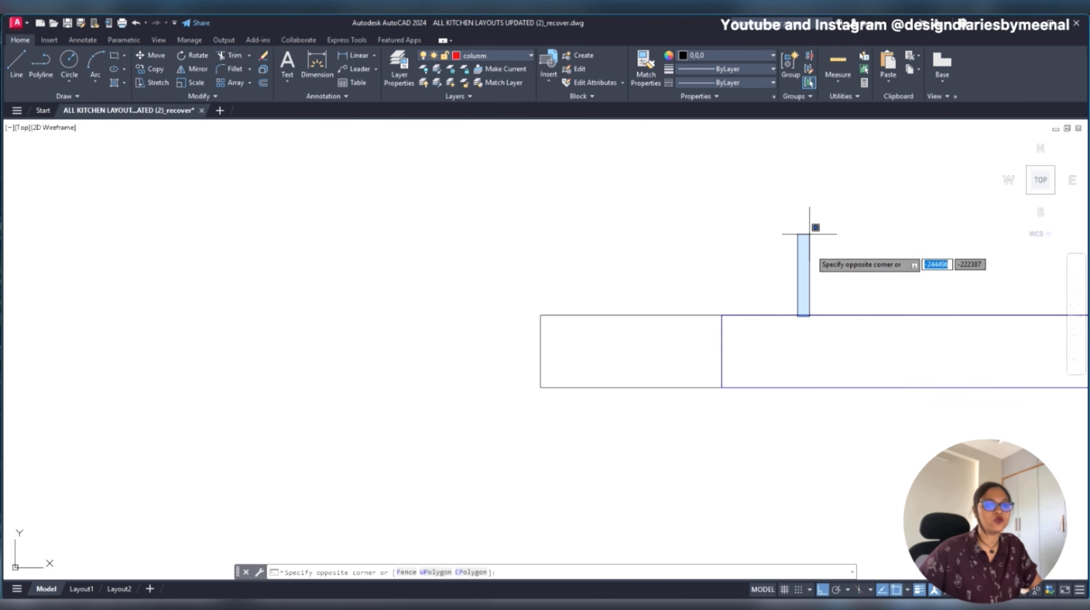
pyautogui.press('Escape')
pyautogui.click(815, 315)
pyautogui.moveTo(815, 314); pyautogui.dragTo(447, 275, button='middle')
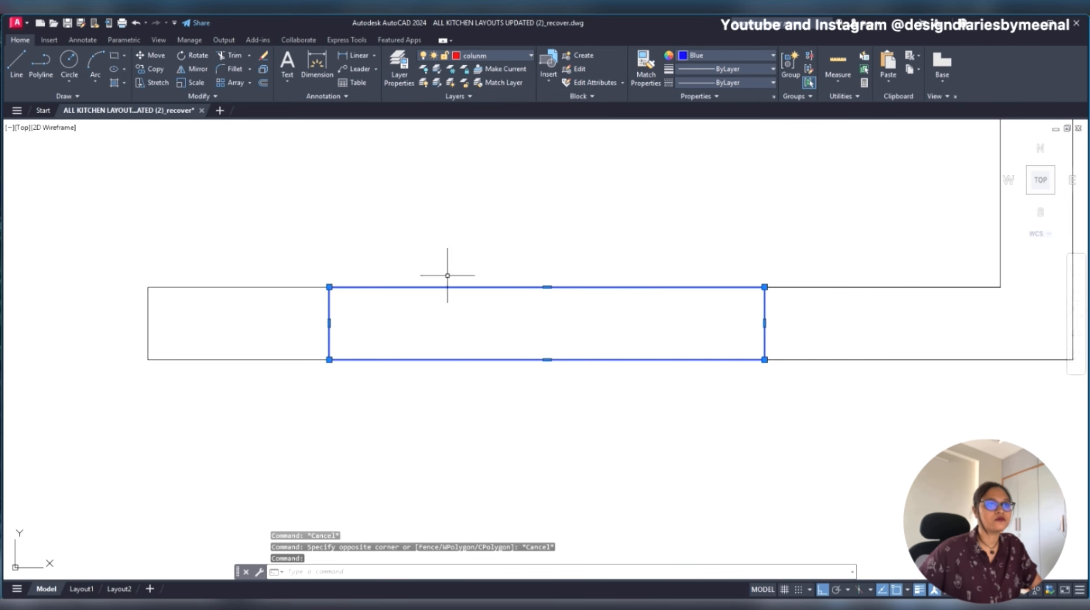
pyautogui.click(769, 53)
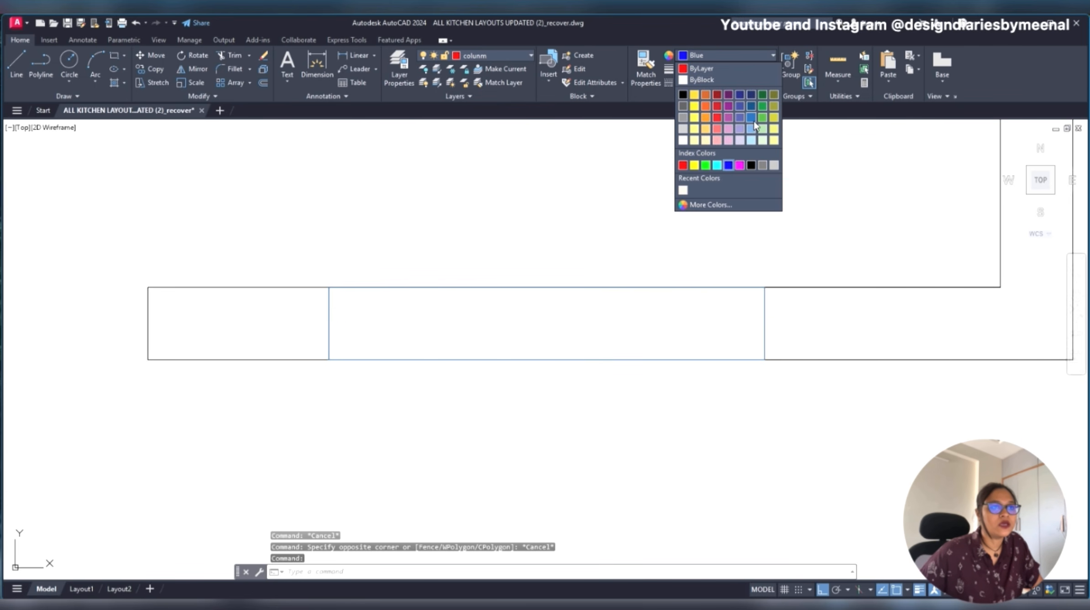
pyautogui.click(682, 165)
pyautogui.press('Escape')
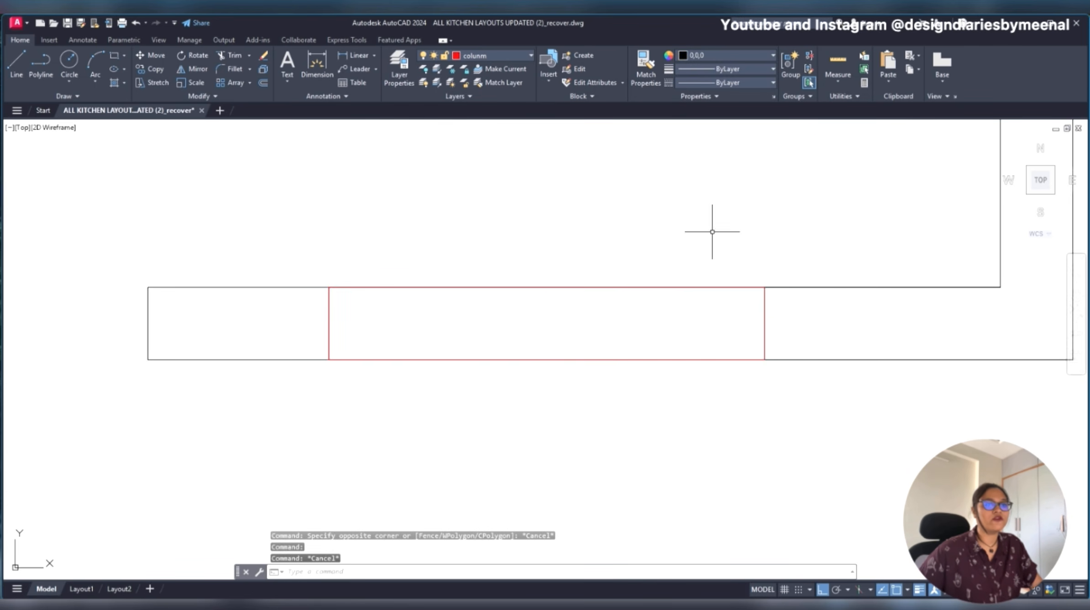
# - Examine the colour and layer of the upper window line in the original plan by selecting it
pyautogui.scroll(-6, 729, 271)
pyautogui.scroll(2, 702, 388)
pyautogui.moveTo(680, 427); pyautogui.dragTo(677, 431, button='middle')
pyautogui.scroll(4, 683, 386)
pyautogui.scroll(-4, 752, 368)
pyautogui.moveTo(387, 345); pyautogui.dragTo(817, 368, button='middle')
pyautogui.scroll(6, 248, 236)
pyautogui.click(226, 216)
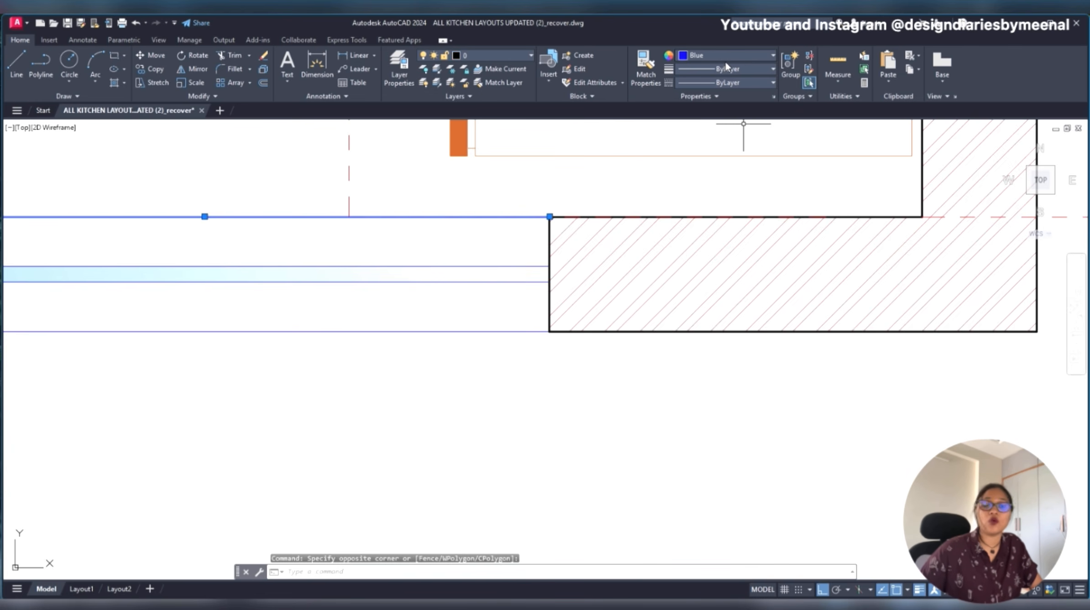
pyautogui.press('Escape')
# - Set the current drawing colour to Blue with no object selected
pyautogui.scroll(-9, 491, 291)
pyautogui.moveTo(649, 329); pyautogui.dragTo(433, 340, button='middle')
pyautogui.scroll(2, 612, 341)
pyautogui.scroll(4, 580, 339)
pyautogui.scroll(-2, 581, 339)
pyautogui.moveTo(581, 339); pyautogui.dragTo(332, 341, button='middle')
pyautogui.scroll(-4, 332, 340)
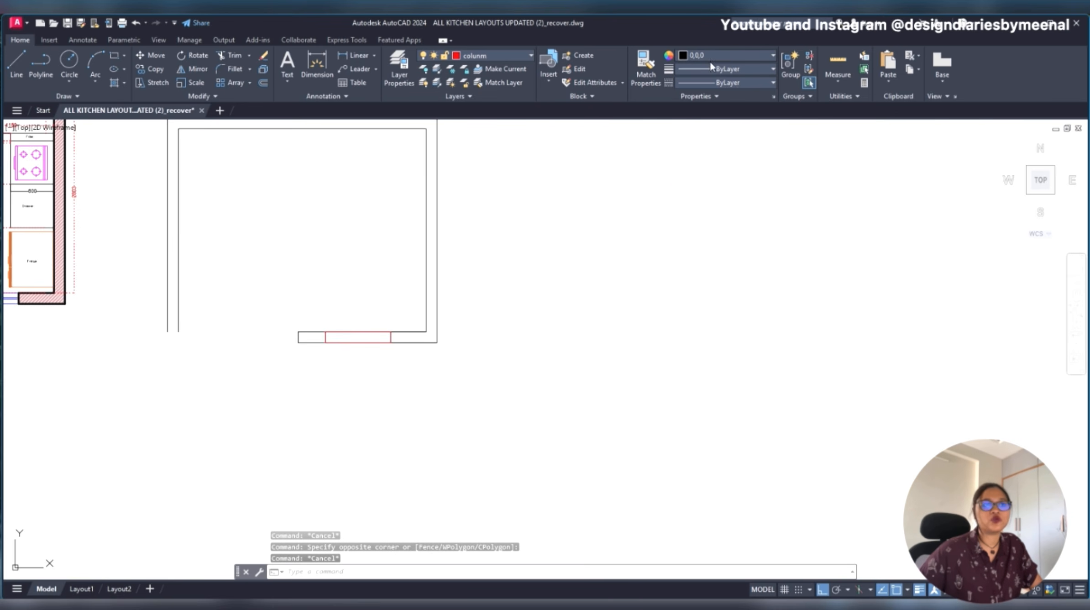
pyautogui.click(721, 55)
pyautogui.click(736, 166)
pyautogui.hotkey('ctrl', 'z')
pyautogui.moveTo(468, 337); pyautogui.dragTo(786, 329, button='middle')
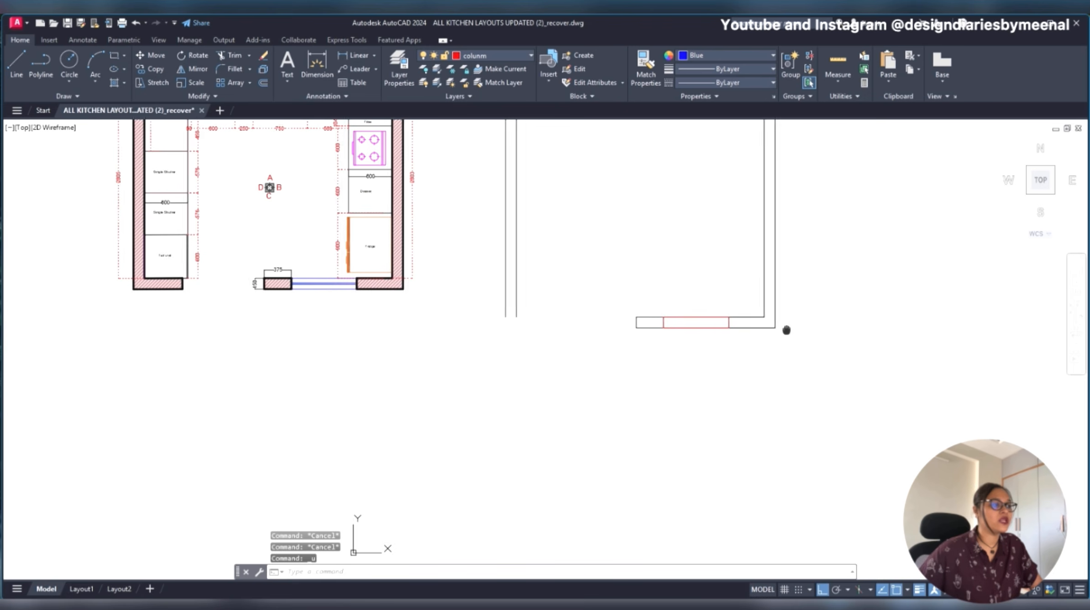
pyautogui.scroll(8, 688, 329)
pyautogui.moveTo(707, 307); pyautogui.dragTo(614, 327, button='middle')
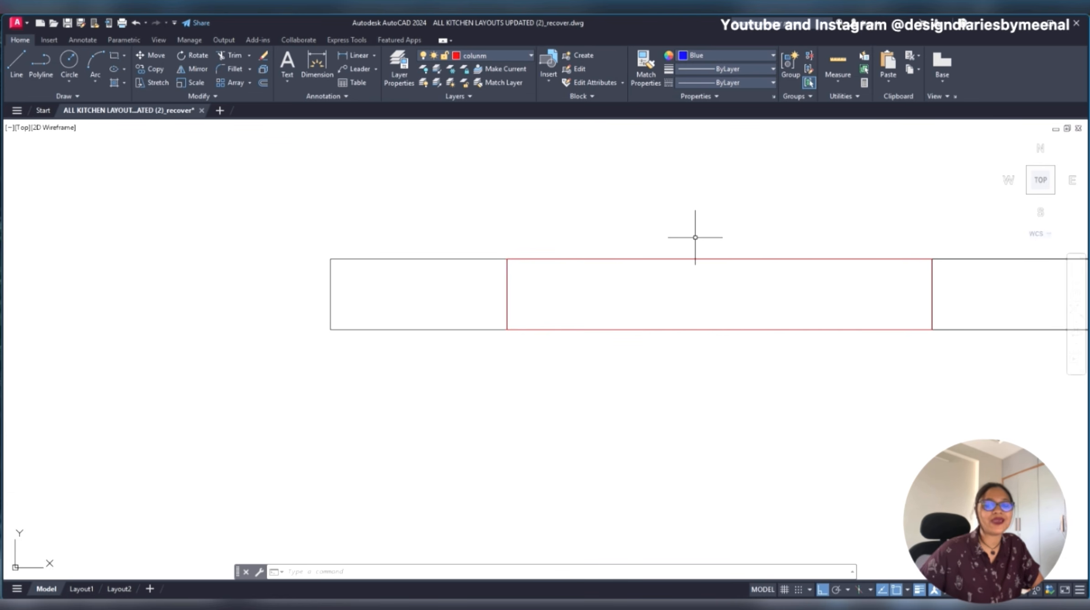
pyautogui.write('MA')
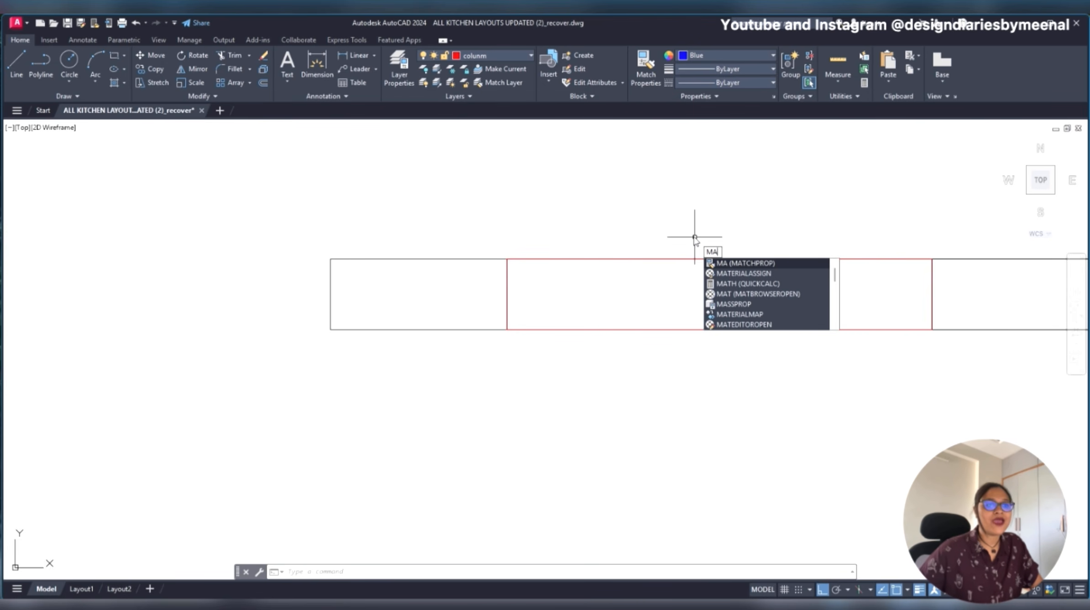
pyautogui.press('Return')
pyautogui.scroll(-5, 822, 256)
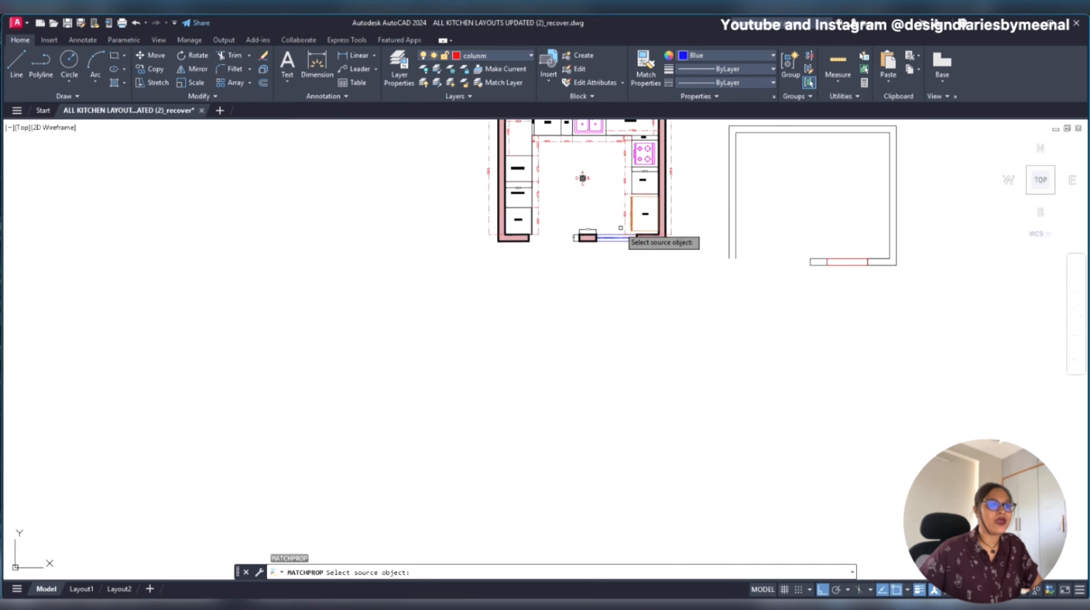
pyautogui.scroll(5, 626, 233)
pyautogui.press('Escape')
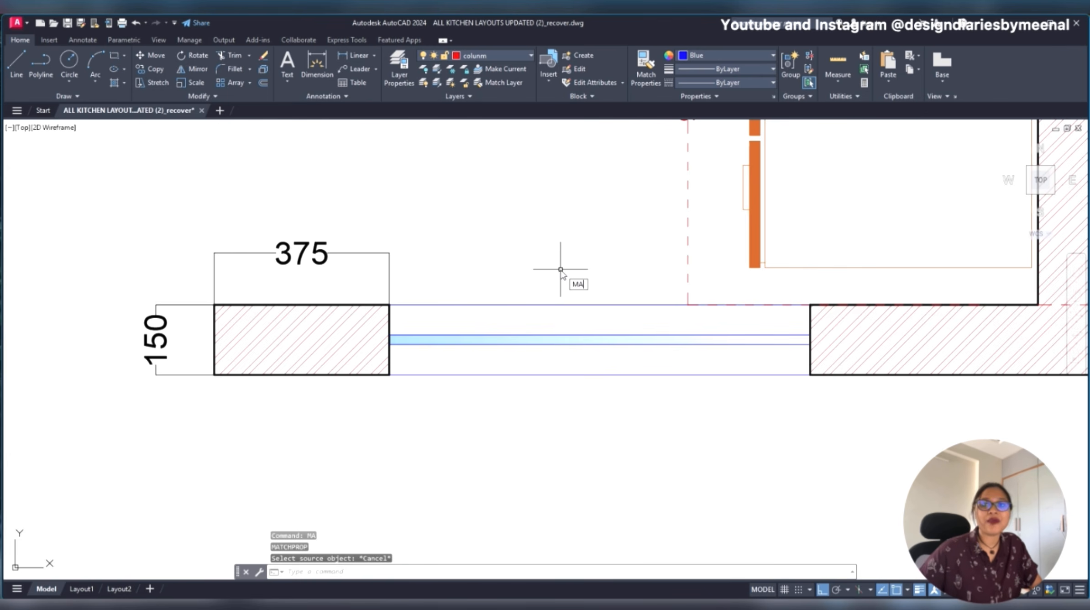
pyautogui.press('Return')
pyautogui.press('Escape')
# - Match the properties of the original plan's upper window line onto the new window rectangle with MATCHPROP
pyautogui.write('M')
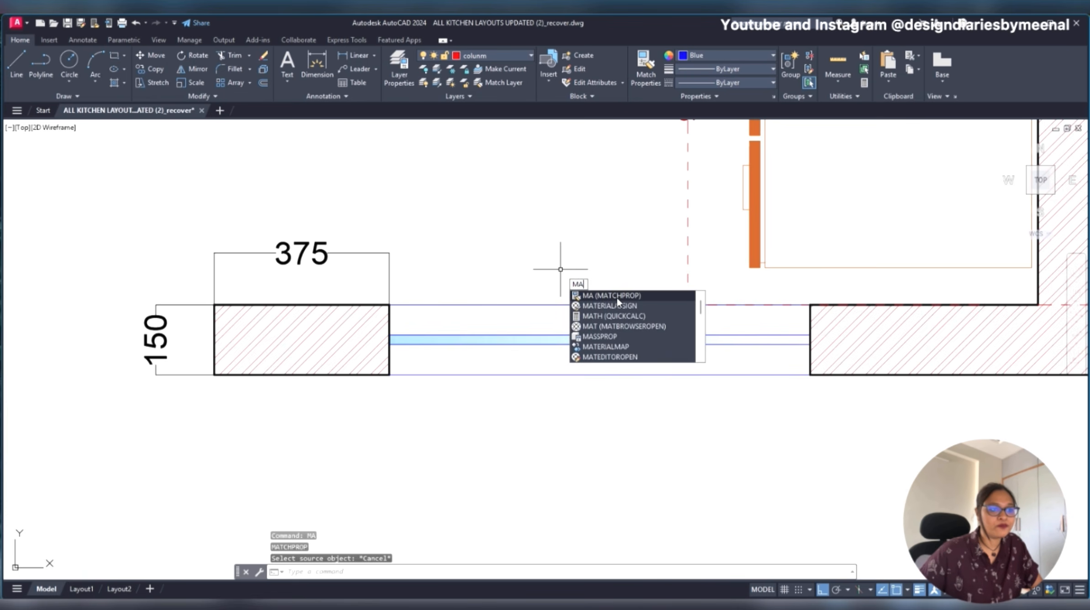
pyautogui.click(616, 296)
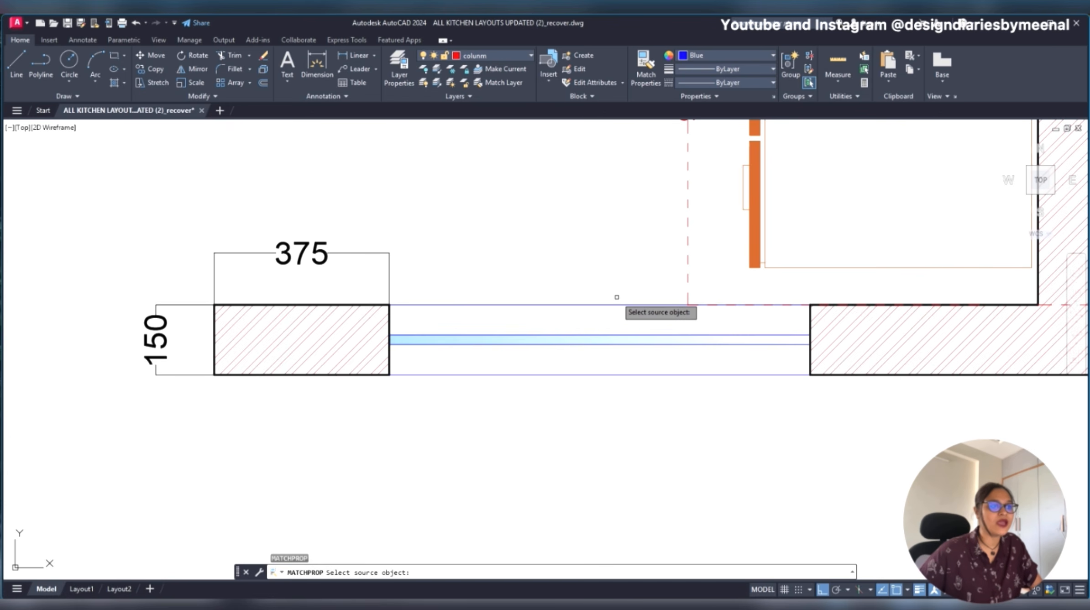
pyautogui.scroll(-3, 626, 305)
pyautogui.scroll(5, 627, 301)
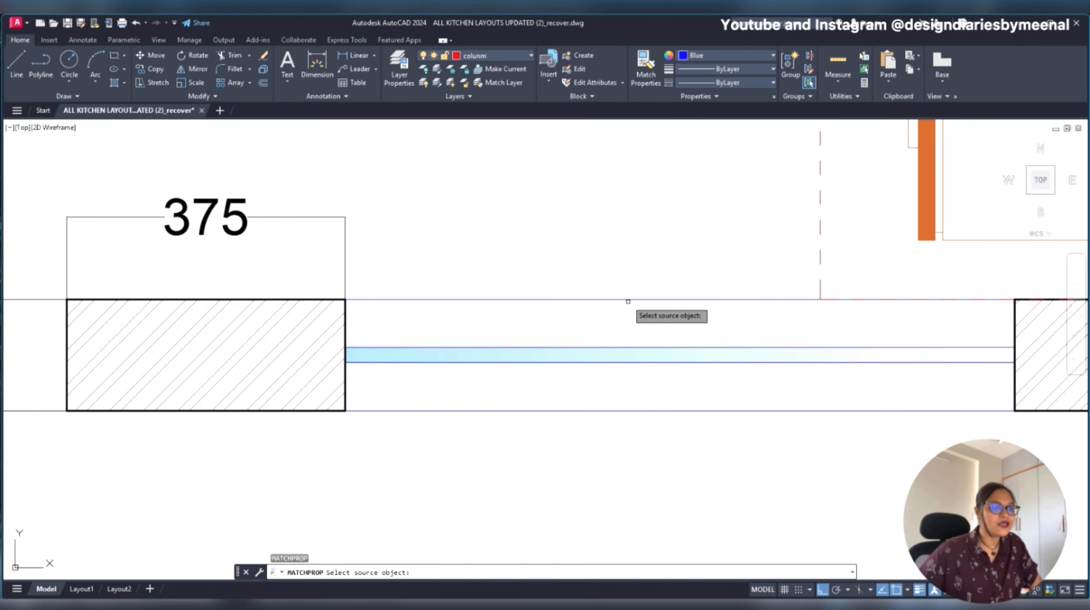
pyautogui.click(628, 300)
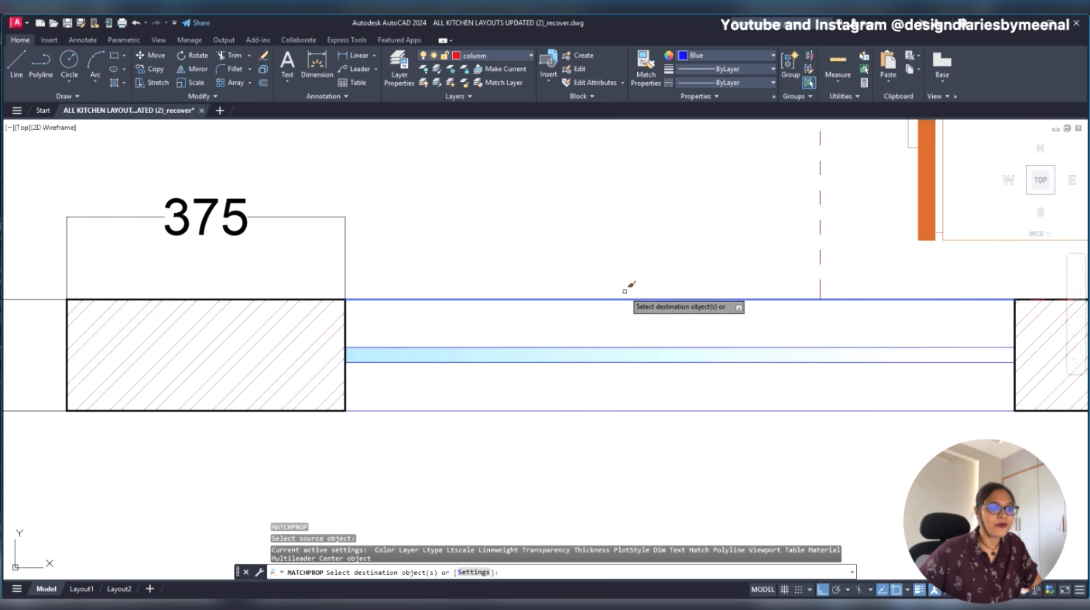
pyautogui.scroll(-8, 593, 292)
pyautogui.moveTo(752, 319); pyautogui.dragTo(276, 319, button='middle')
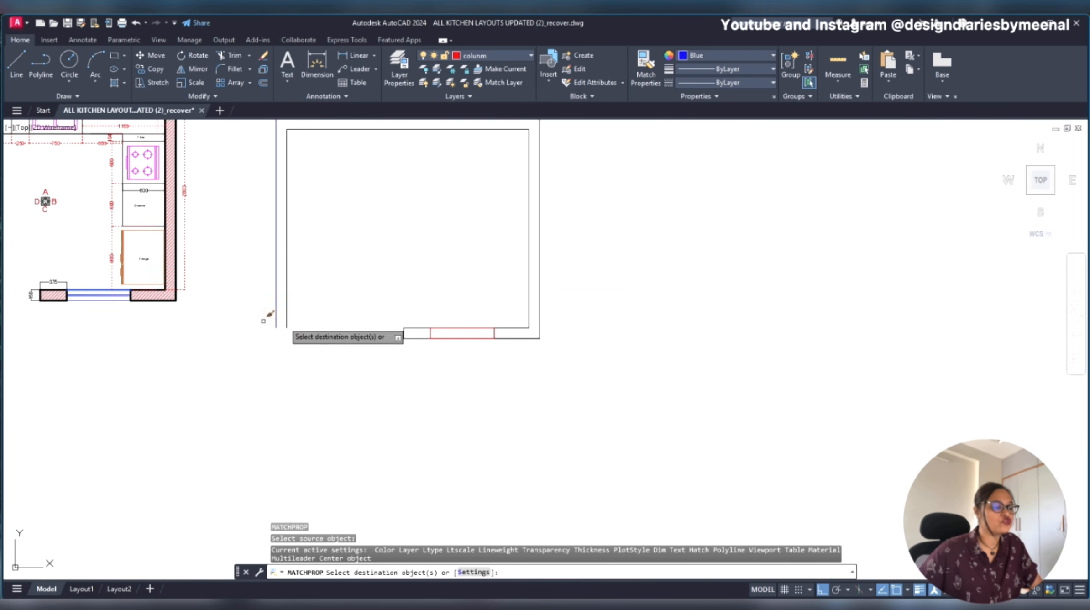
pyautogui.scroll(6, 484, 328)
pyautogui.scroll(4, 449, 296)
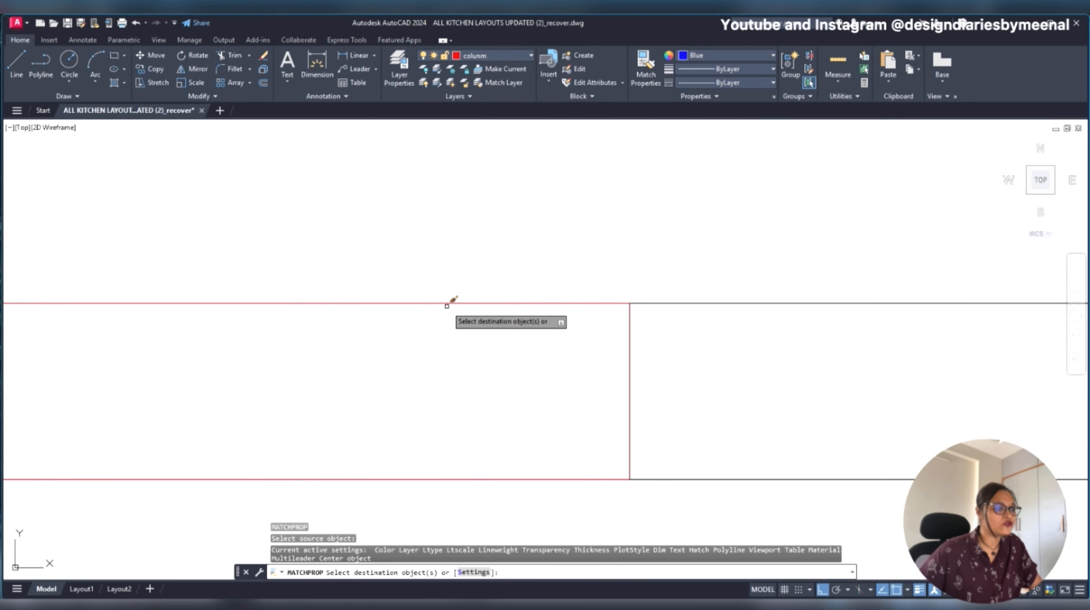
pyautogui.click(443, 302)
pyautogui.scroll(-10, 574, 329)
pyautogui.press('Escape')
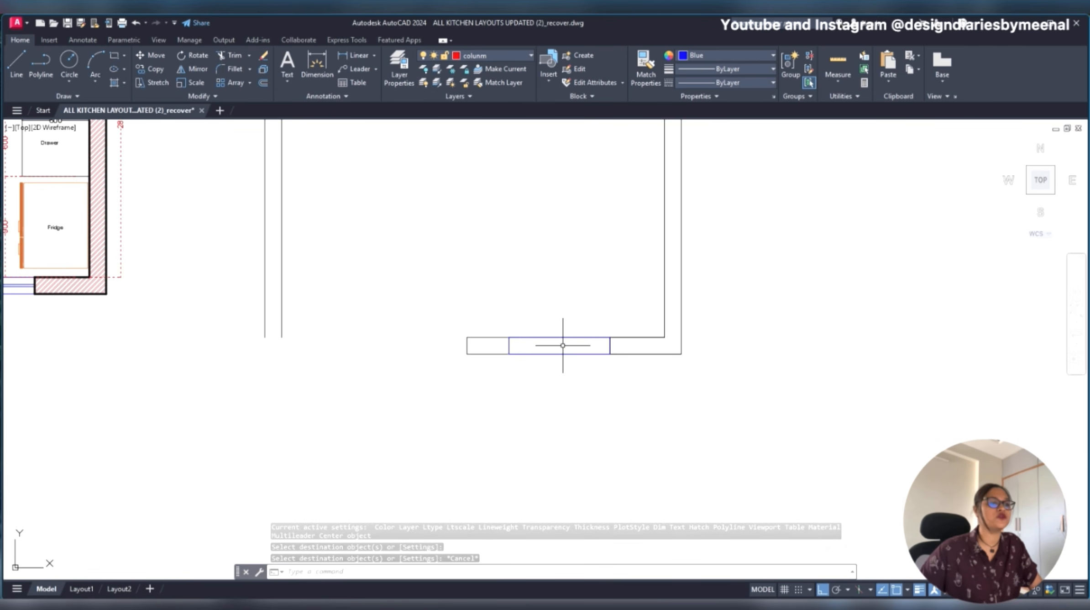
# - Start the Line command for drawing inside the new window rectangle
pyautogui.scroll(4, 583, 348)
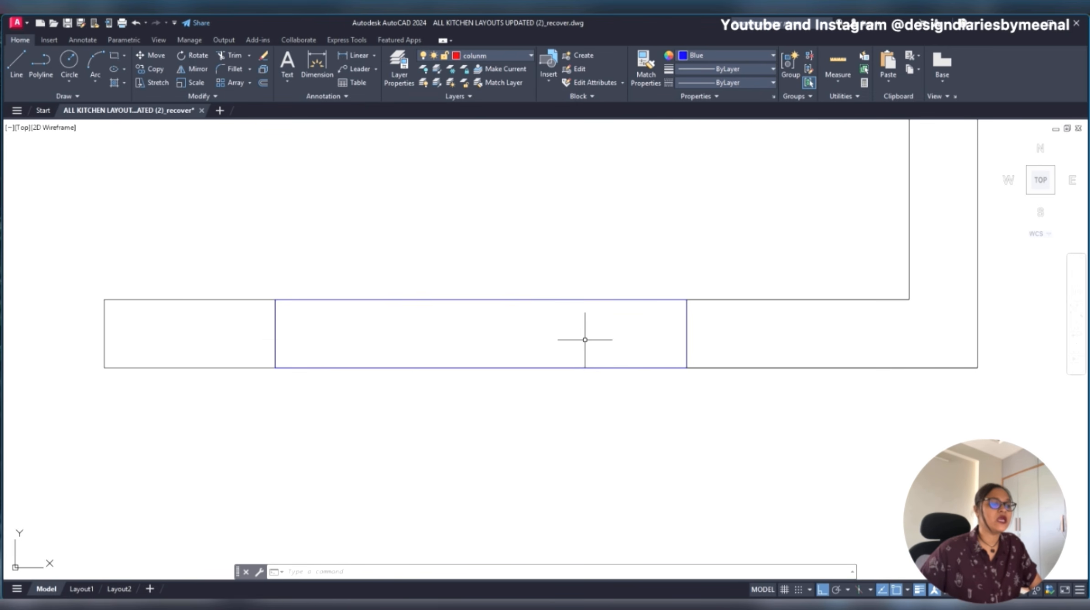
pyautogui.scroll(-5, 694, 339)
pyautogui.scroll(5, 717, 323)
pyautogui.moveTo(749, 347); pyautogui.dragTo(560, 362, button='middle')
pyautogui.write('l')
pyautogui.press('Return')
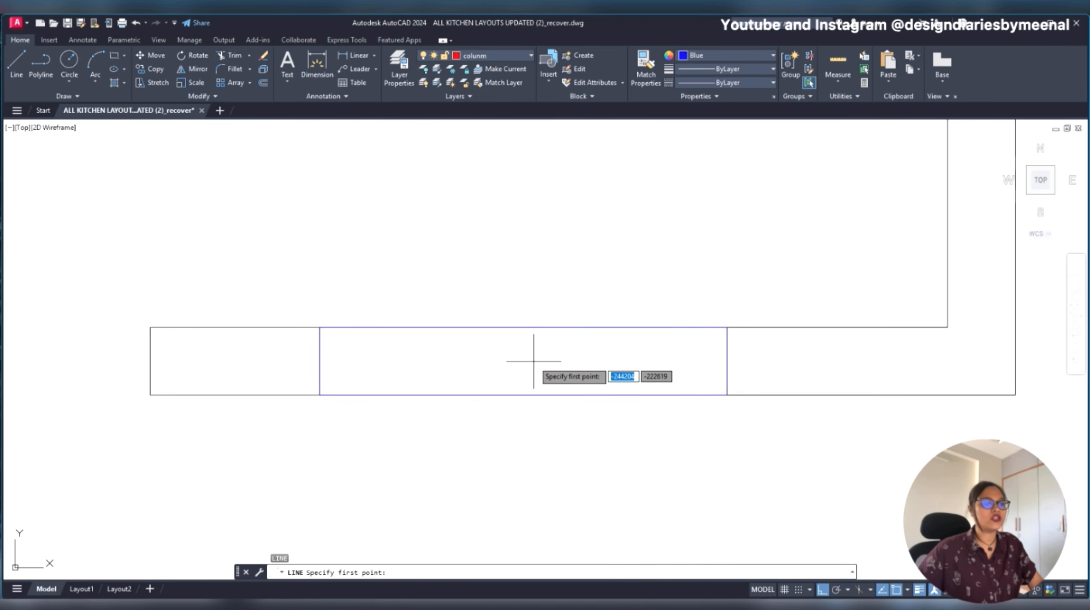
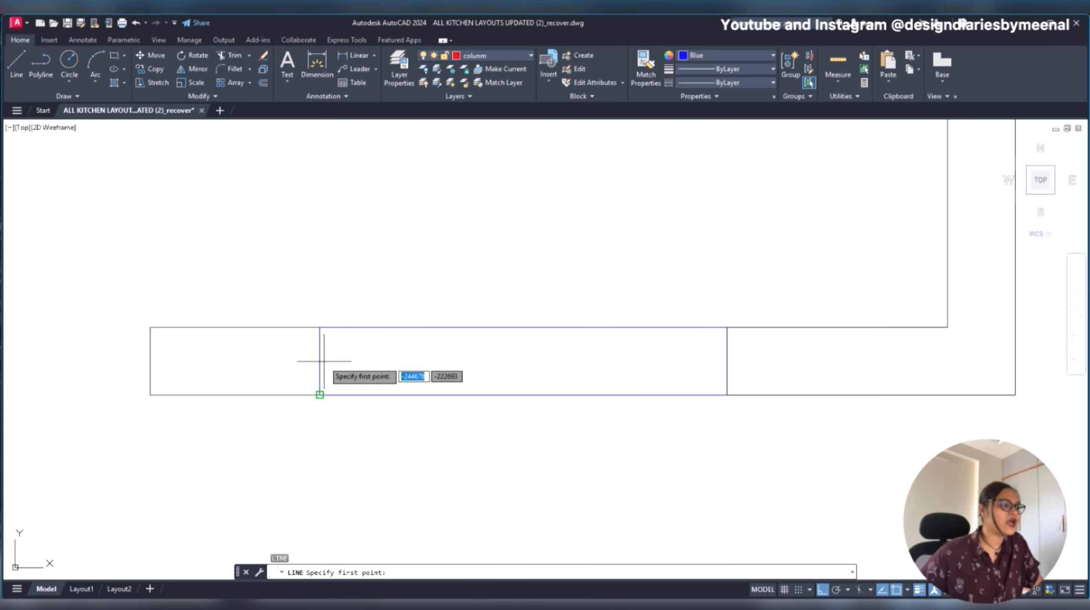
pyautogui.press('Escape')
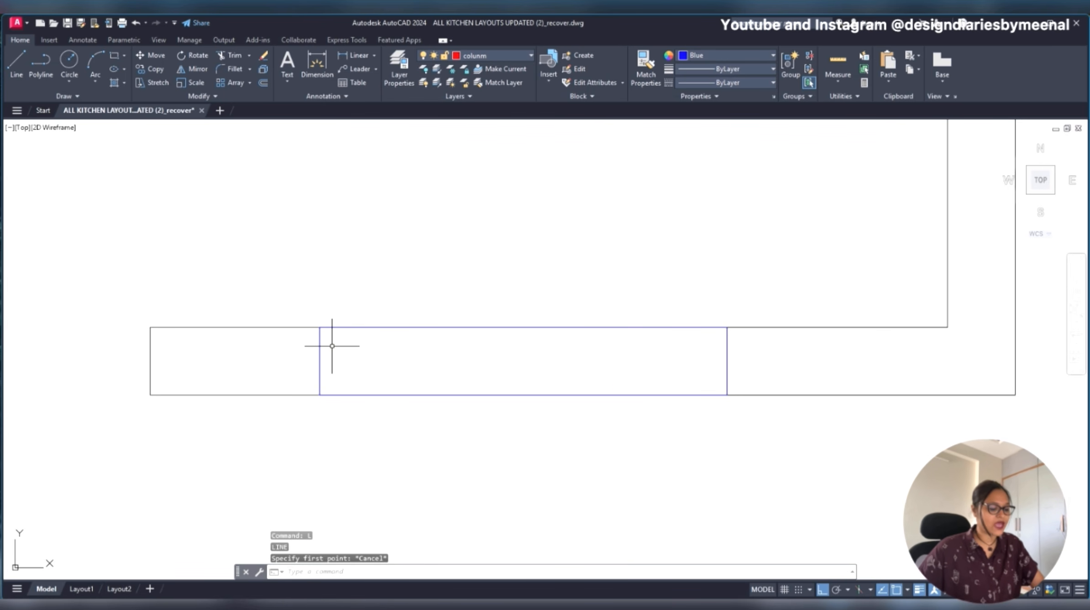
pyautogui.write('l')
pyautogui.press('Return')
pyautogui.press('Escape')
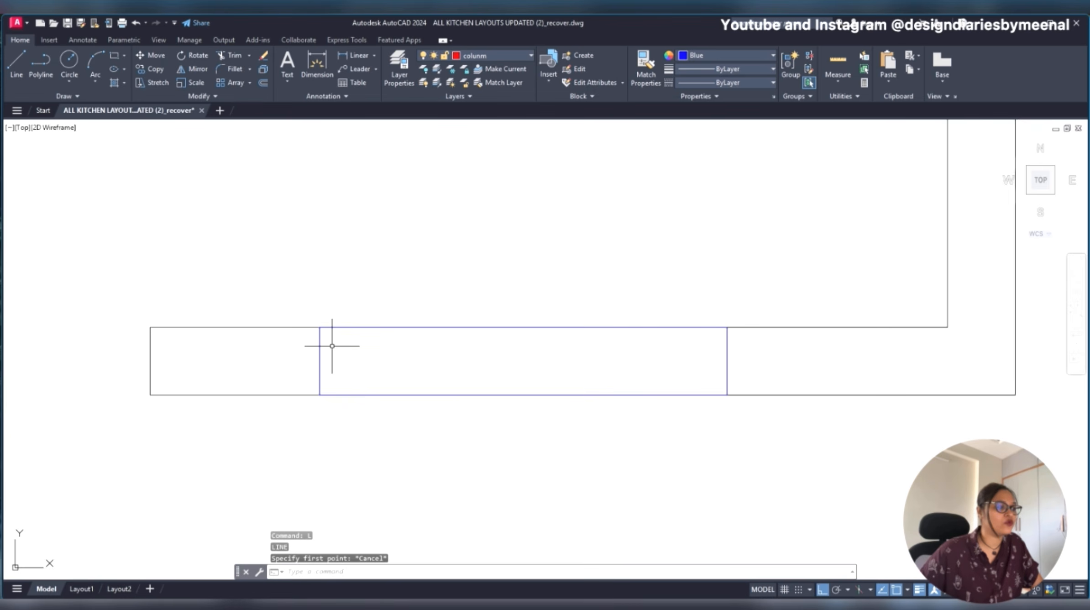
pyautogui.write('l')
pyautogui.press('Return')
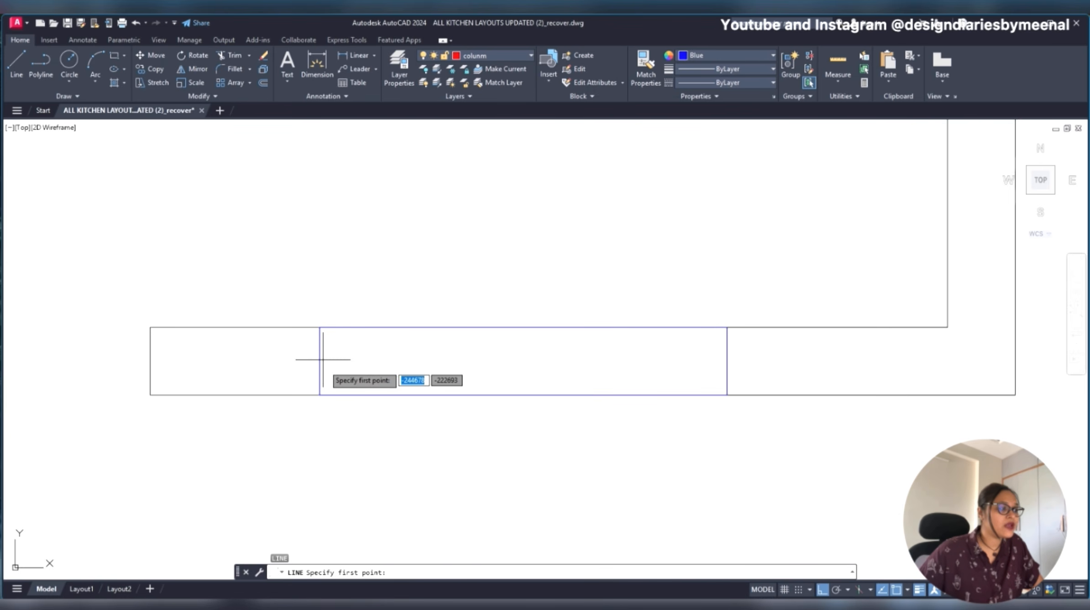
pyautogui.scroll(5, 320, 356)
pyautogui.scroll(-3, 319, 360)
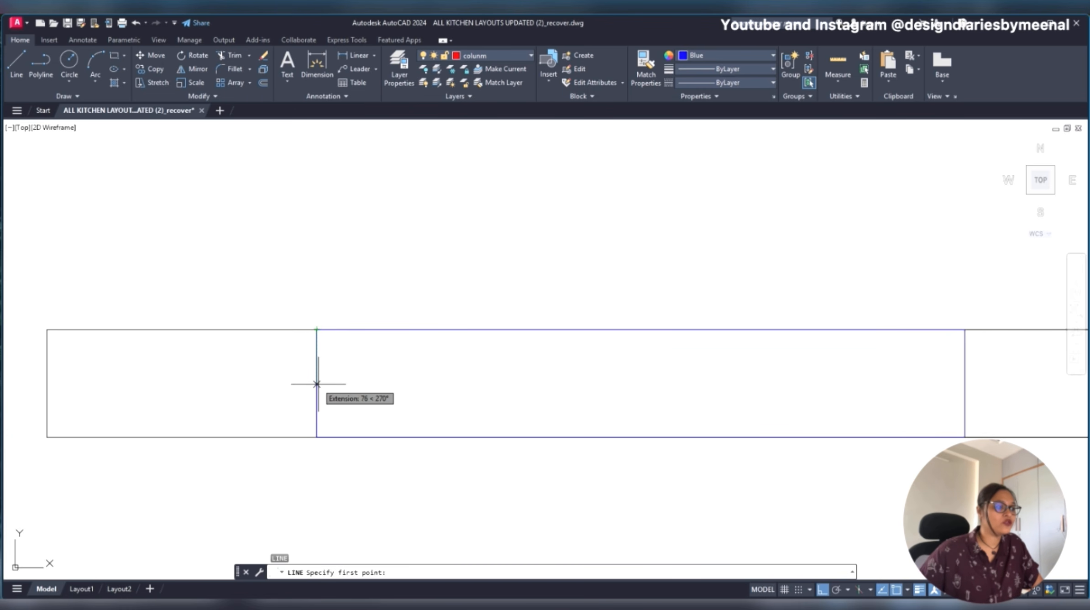
pyautogui.press('Escape')
pyautogui.write('l')
pyautogui.press('Return')
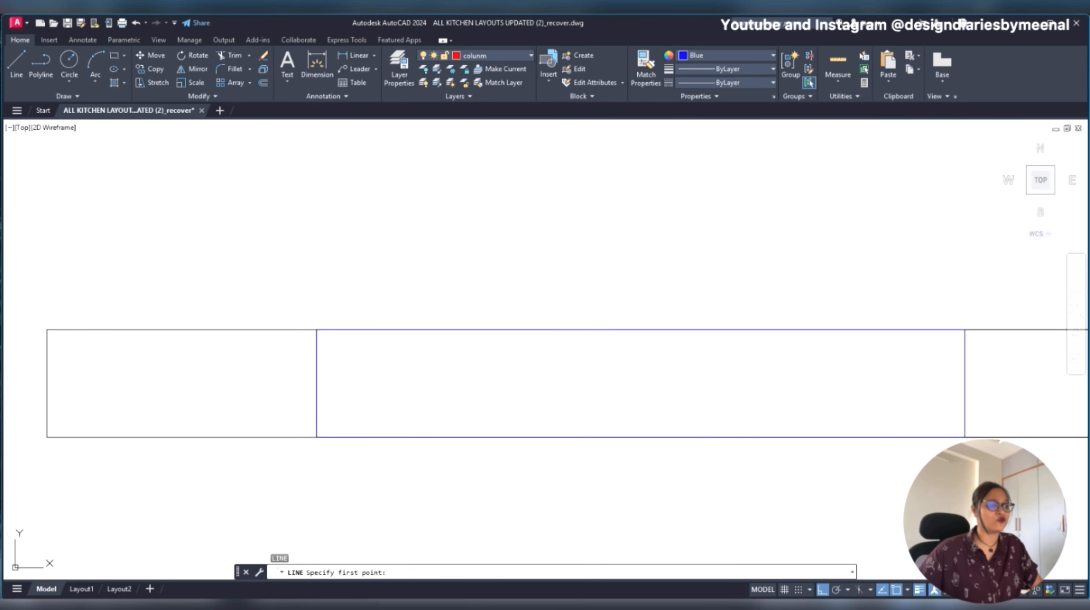
pyautogui.scroll(-4, 310, 367)
pyautogui.press('Escape')
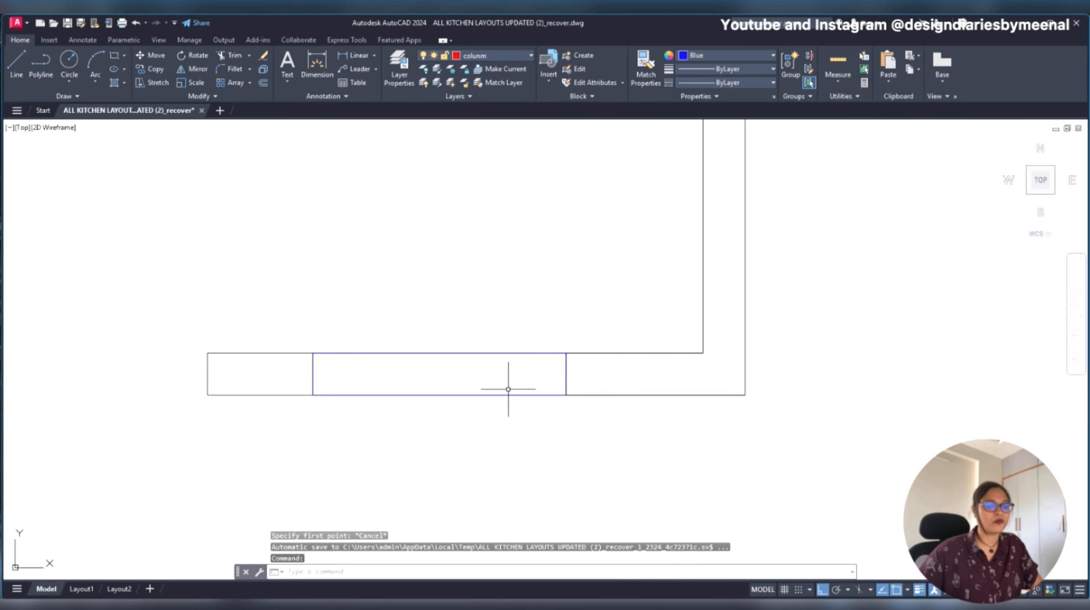
# - Turn on all remaining object snap modes, including Midpoint, Geometric Center, Node and Quadrant
pyautogui.click(871, 589)
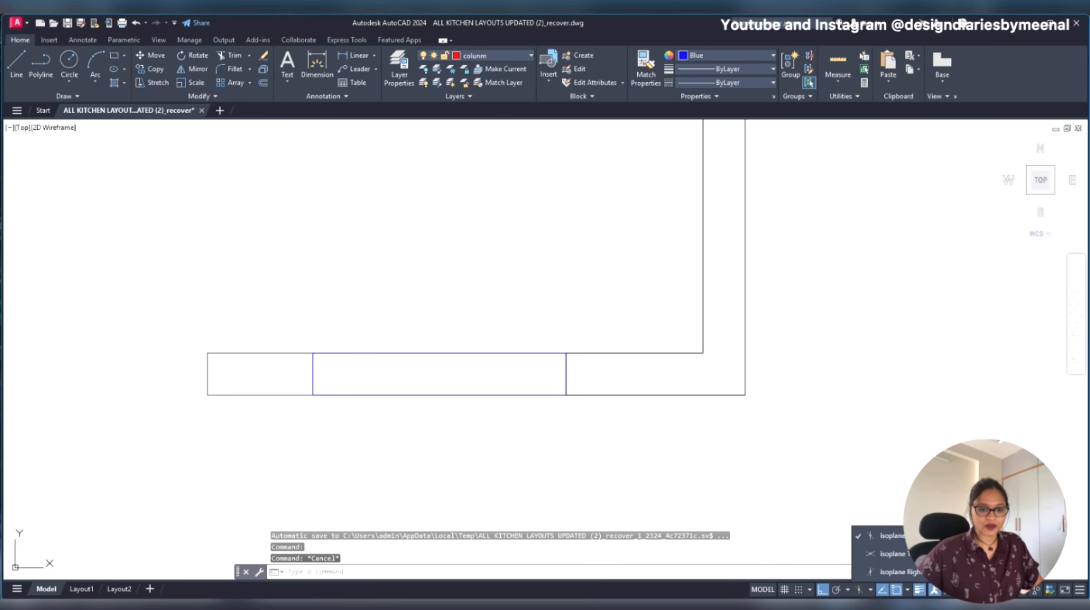
pyautogui.click(908, 590)
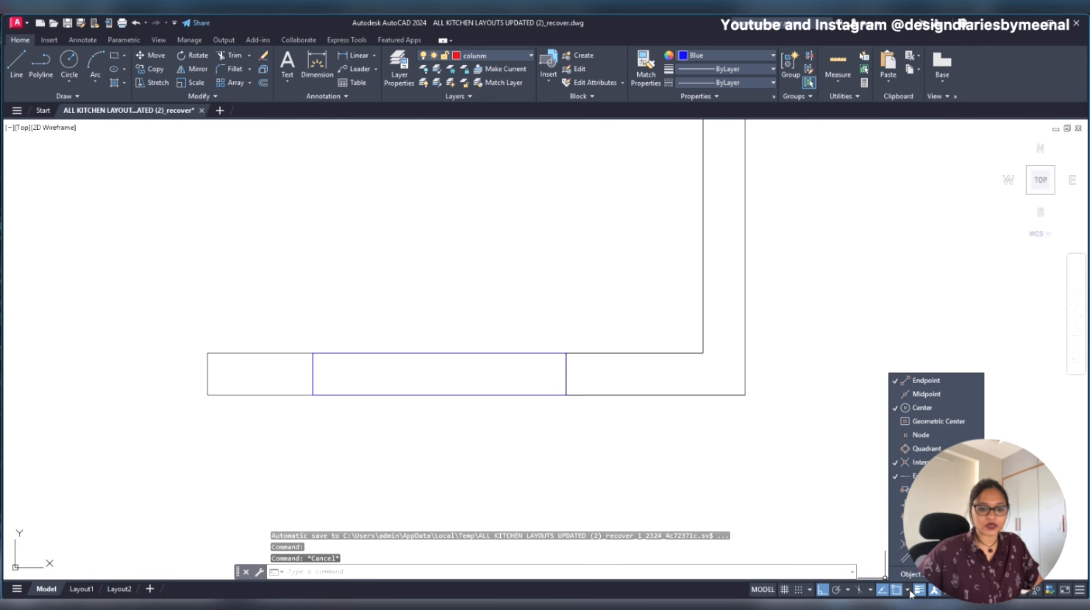
pyautogui.click(909, 590)
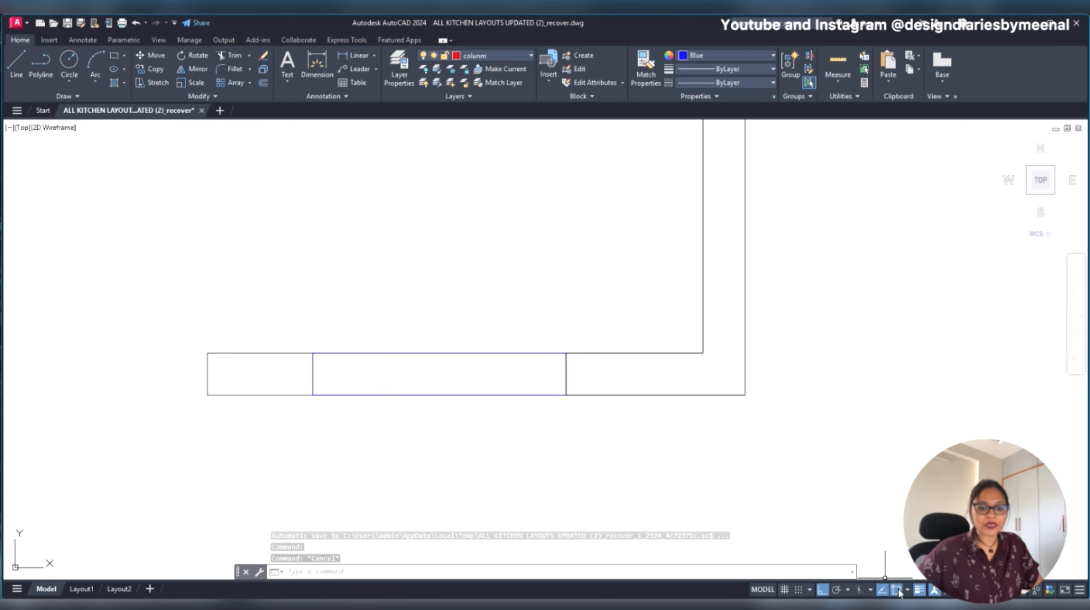
pyautogui.click(909, 589)
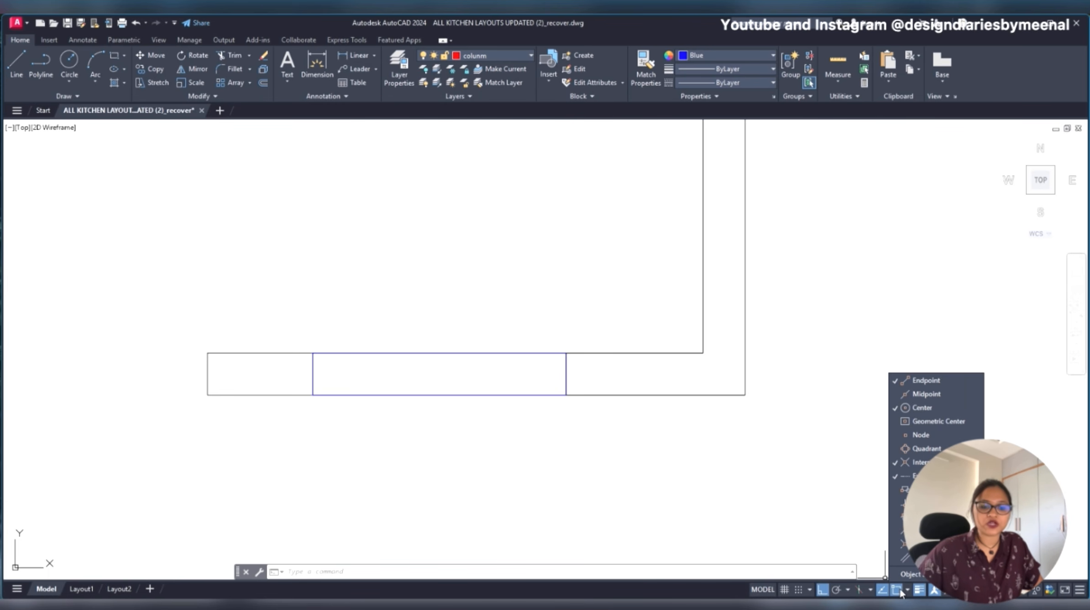
pyautogui.click(909, 591)
pyautogui.click(909, 591)
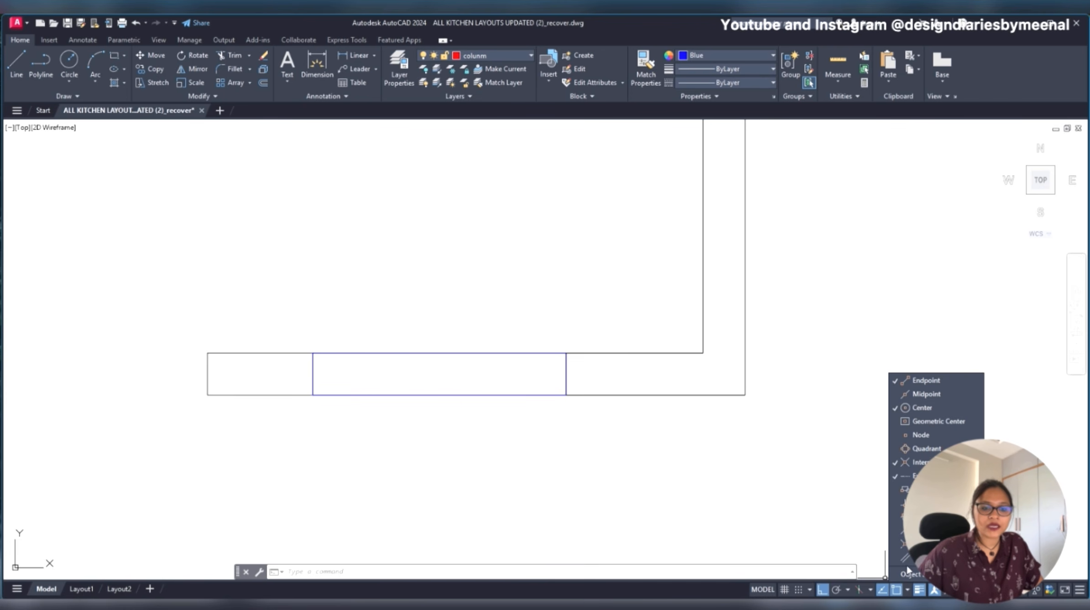
pyautogui.click(922, 393)
pyautogui.click(912, 435)
pyautogui.click(911, 421)
pyautogui.click(910, 447)
pyautogui.click(906, 489)
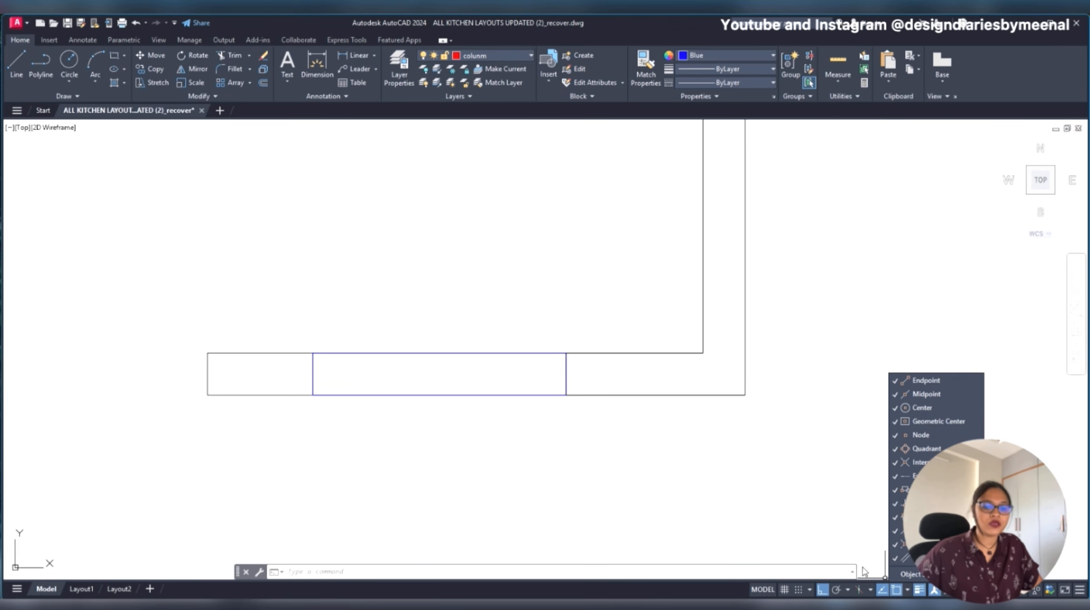
pyautogui.press('Escape')
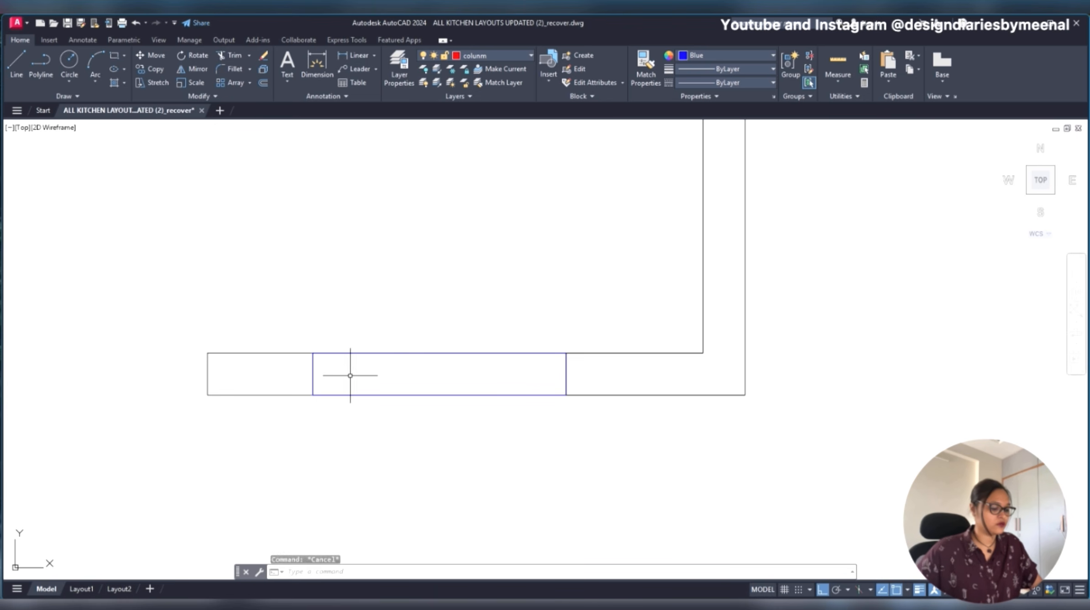
# - Draw a short horizontal line about 8 long into the new window from the midpoint of its left edge
pyautogui.press('Escape')
pyautogui.press('Return')
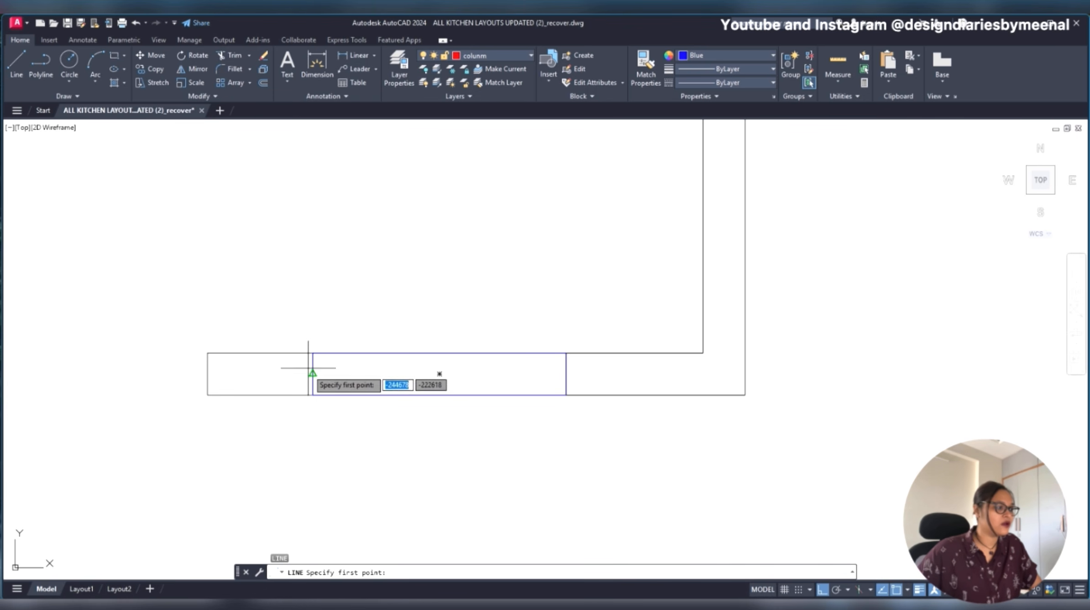
pyautogui.scroll(5, 321, 372)
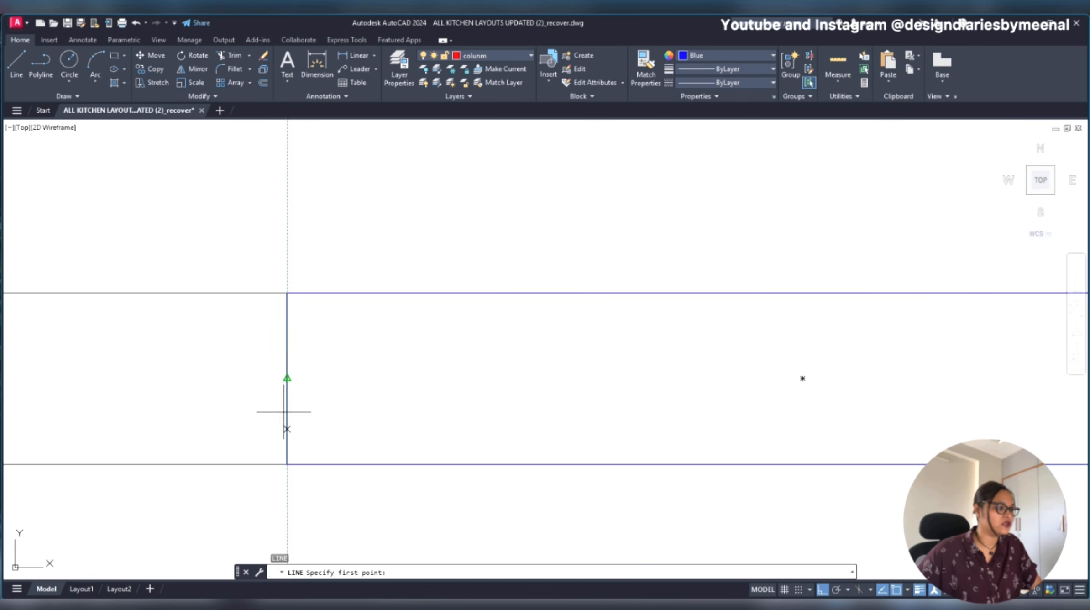
pyautogui.click(287, 377)
pyautogui.scroll(-4, 286, 378)
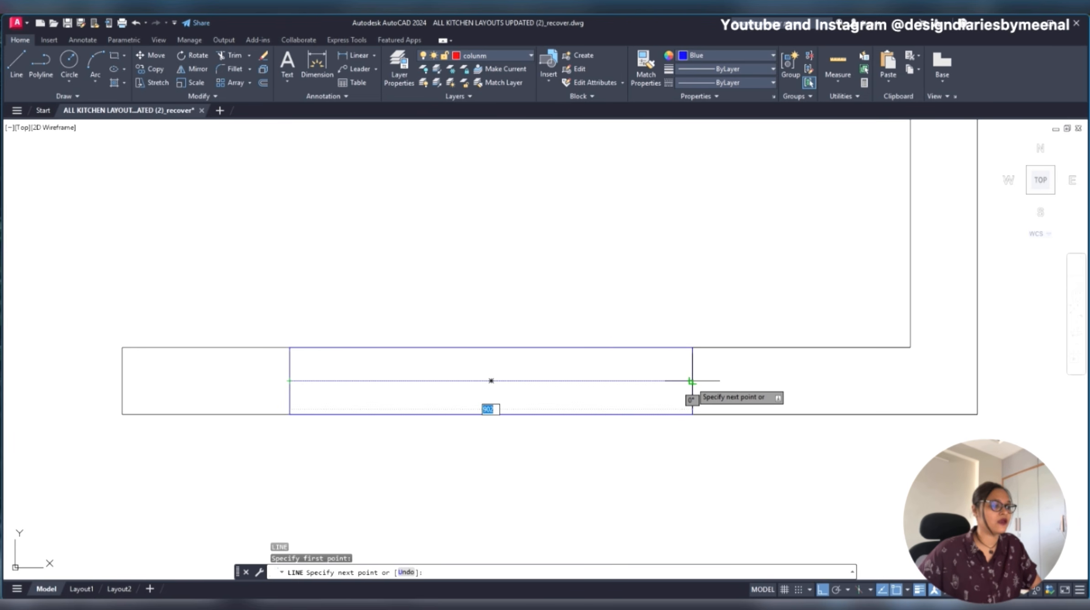
pyautogui.scroll(10, 288, 378)
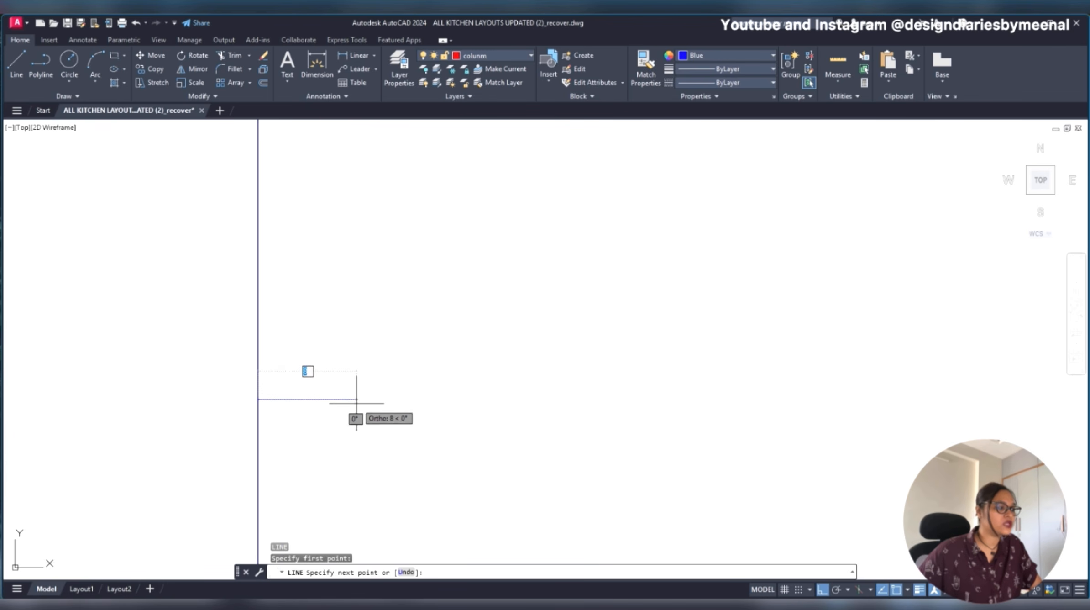
pyautogui.scroll(-8, 402, 363)
pyautogui.press('Escape')
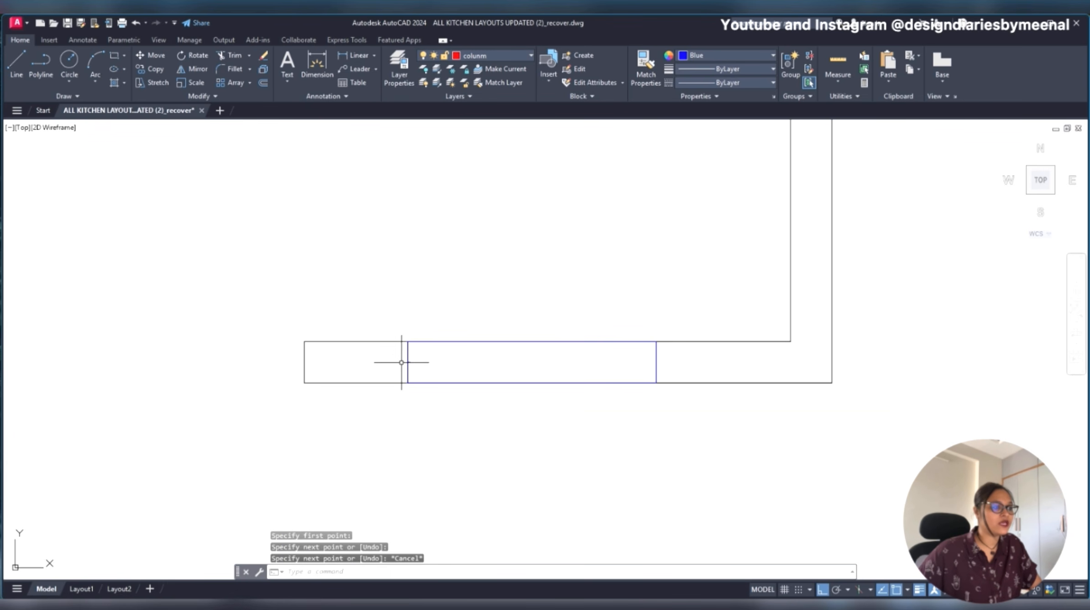
# - Extend the short line across the window to its opposite edge and undo that extension
pyautogui.scroll(8, 412, 365)
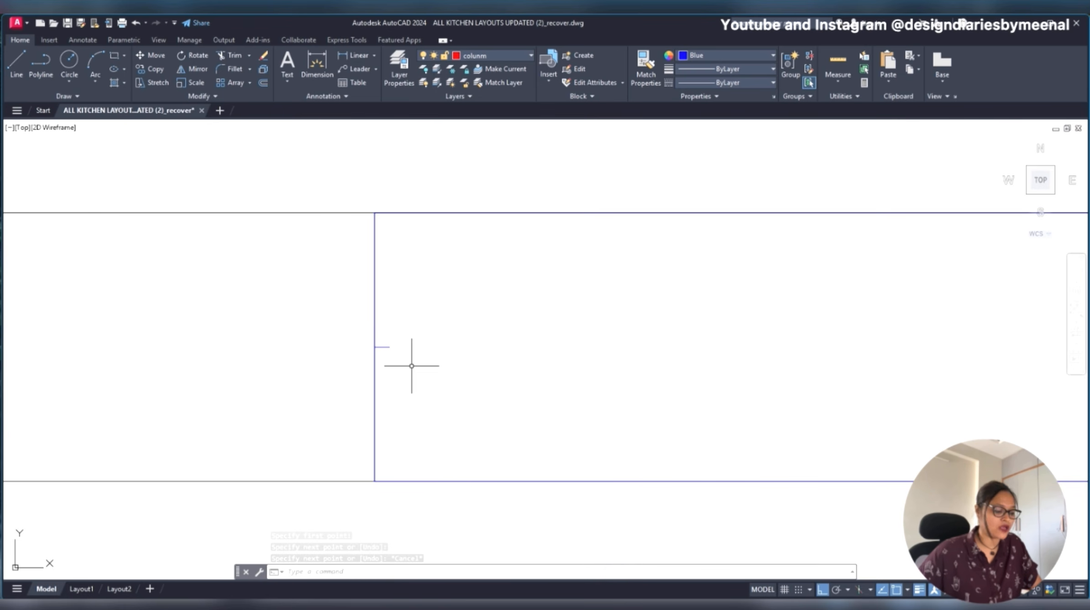
pyautogui.write('EX')
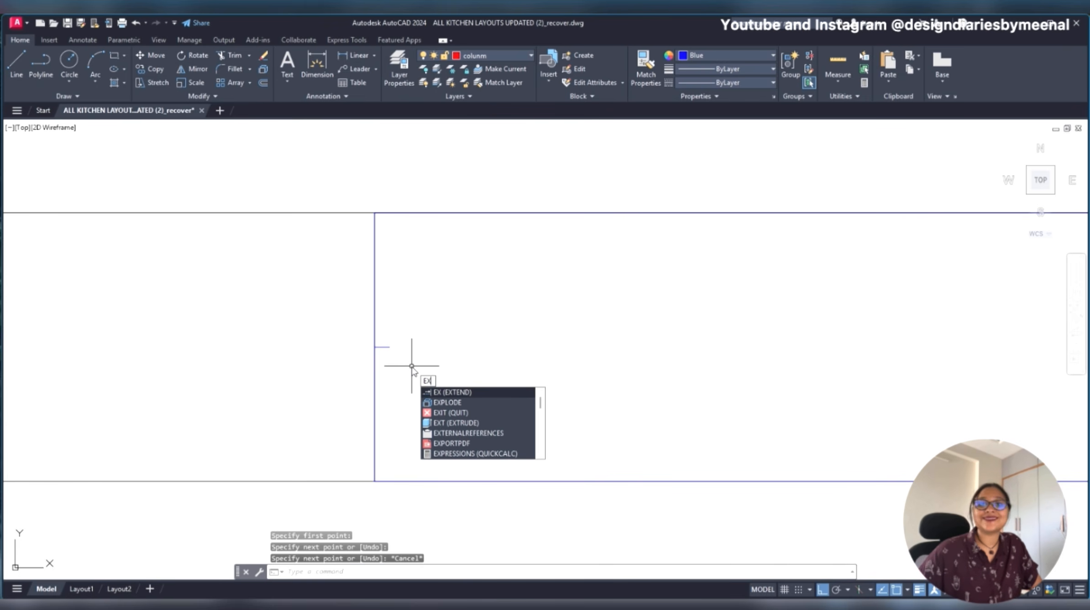
pyautogui.press('Return')
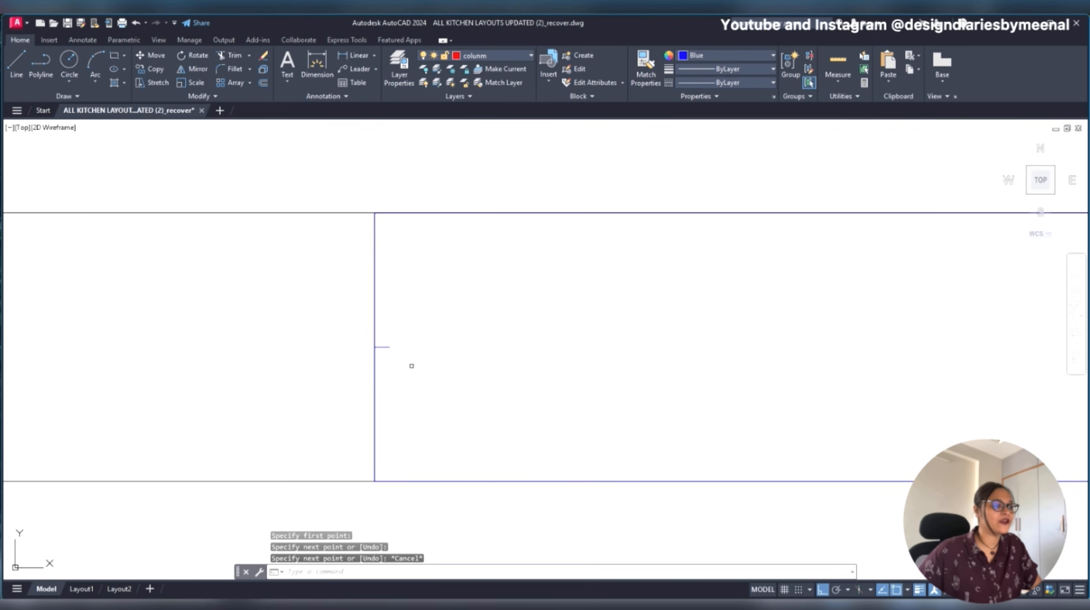
pyautogui.click(383, 346)
pyautogui.scroll(-6, 383, 347)
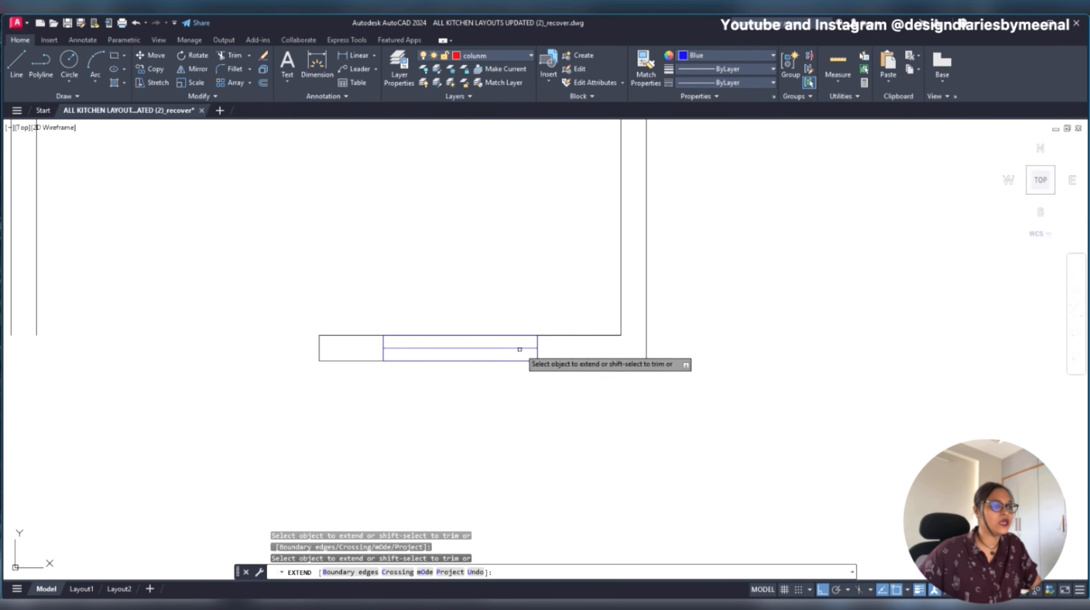
pyautogui.scroll(3, 543, 347)
pyautogui.press('Escape')
pyautogui.scroll(-4, 579, 345)
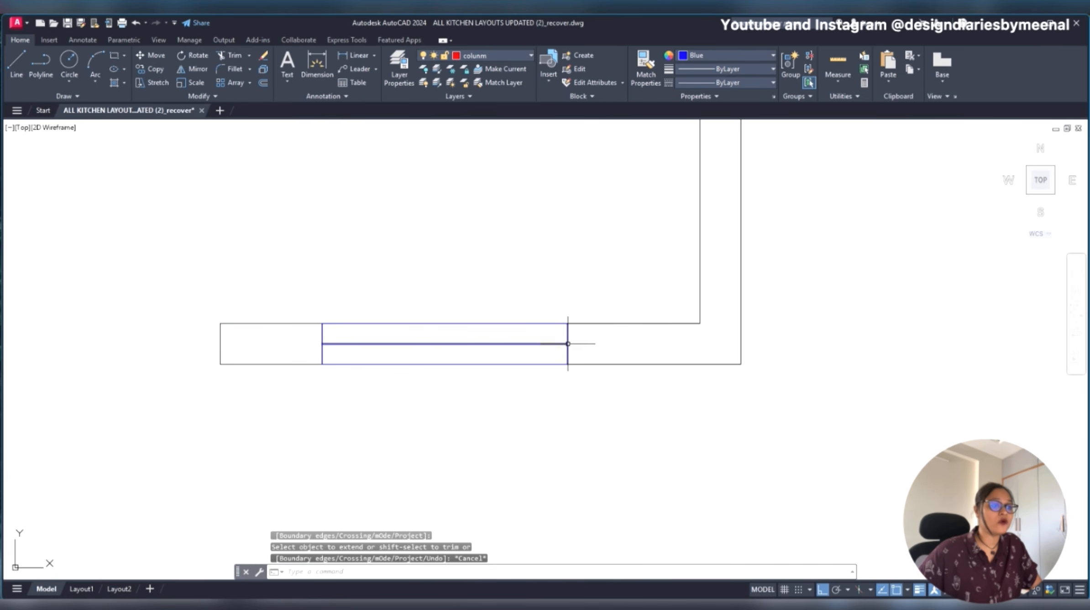
pyautogui.hotkey('ctrl', 'z')
pyautogui.hotkey('ctrl', 'z')
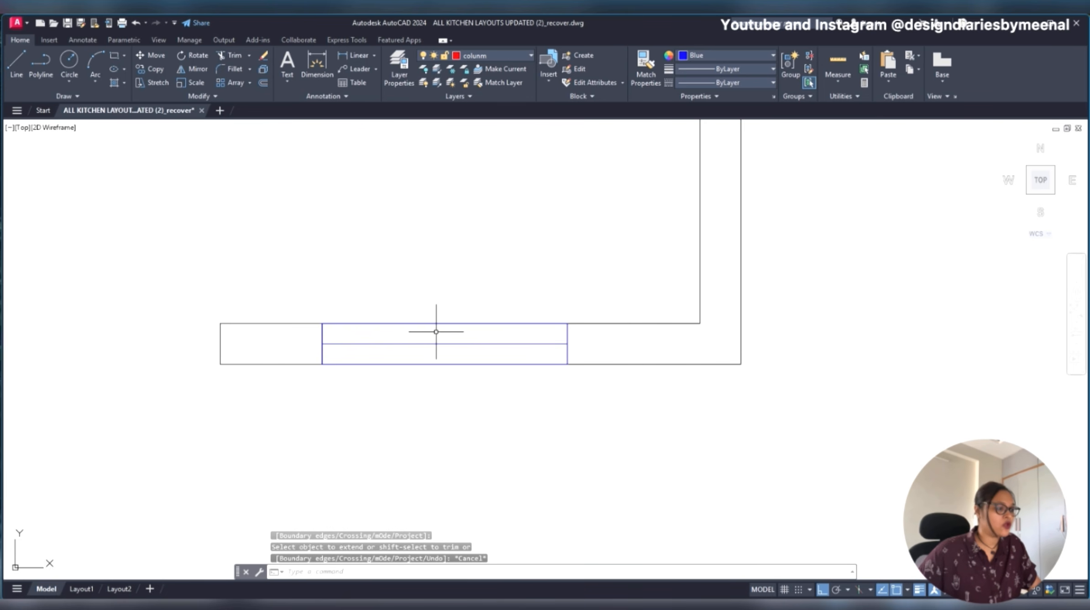
# - Extend the short middle line to the new window's right edge with the Extend command
pyautogui.scroll(2, 502, 331)
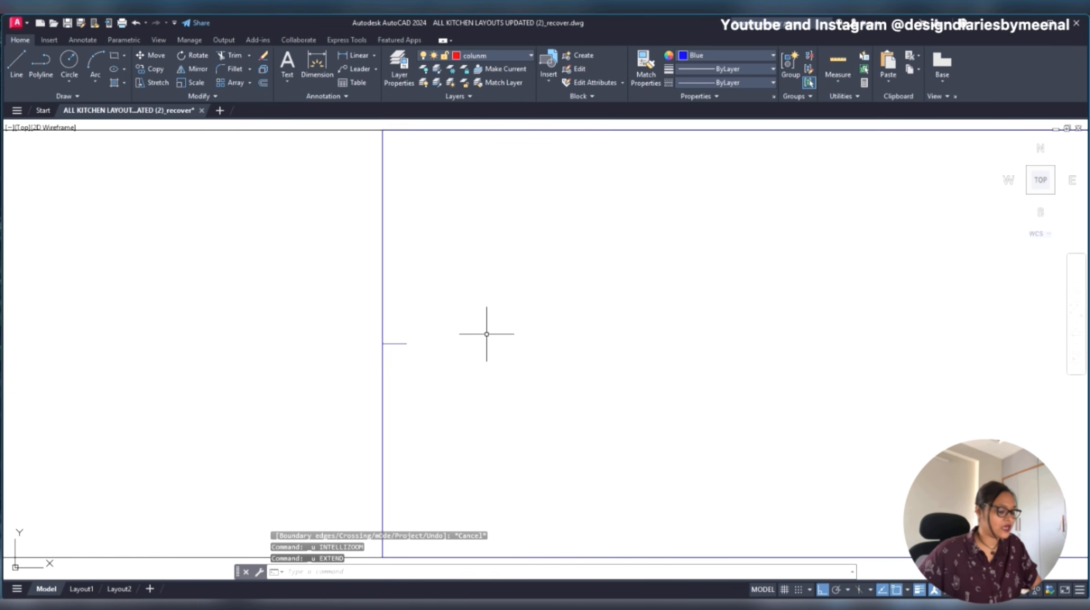
pyautogui.write('ex')
pyautogui.press('Return')
pyautogui.scroll(-2, 399, 343)
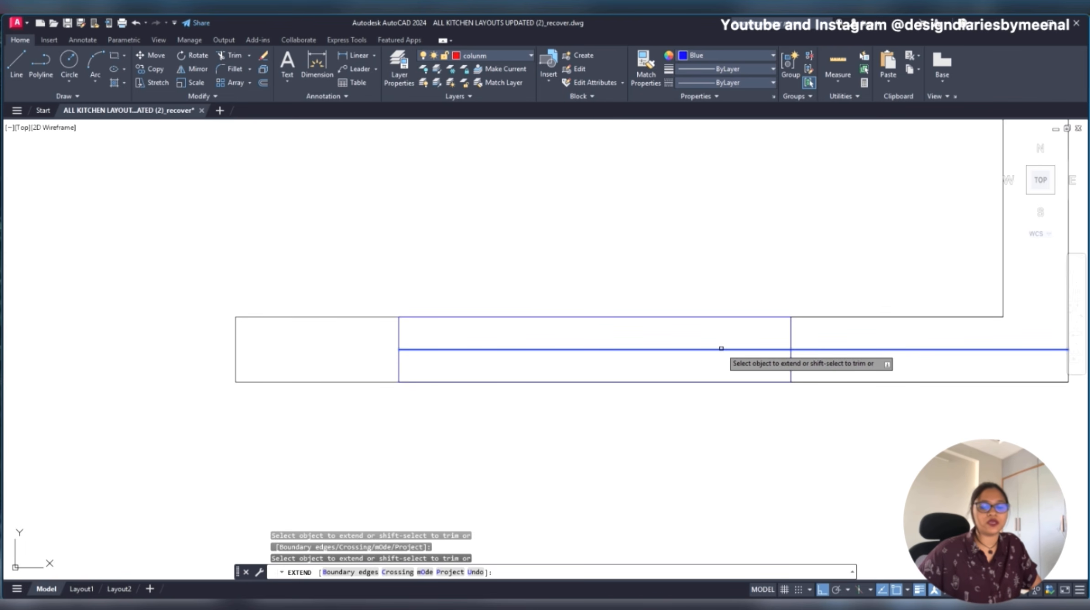
pyautogui.scroll(-2, 721, 348)
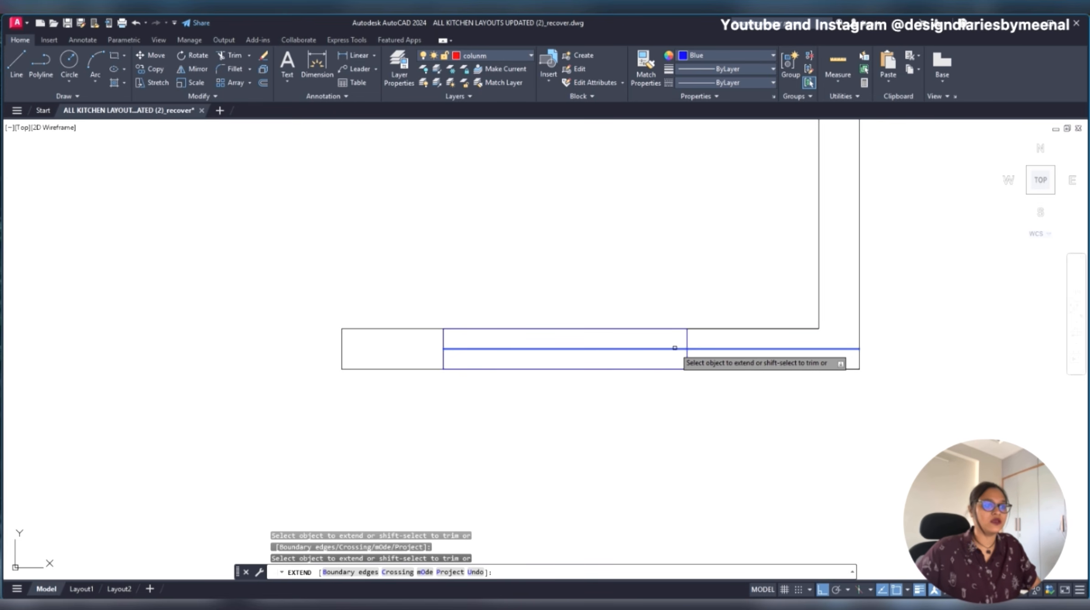
pyautogui.press('Escape')
pyautogui.scroll(5, 623, 356)
pyautogui.click(608, 325)
pyautogui.click(531, 377)
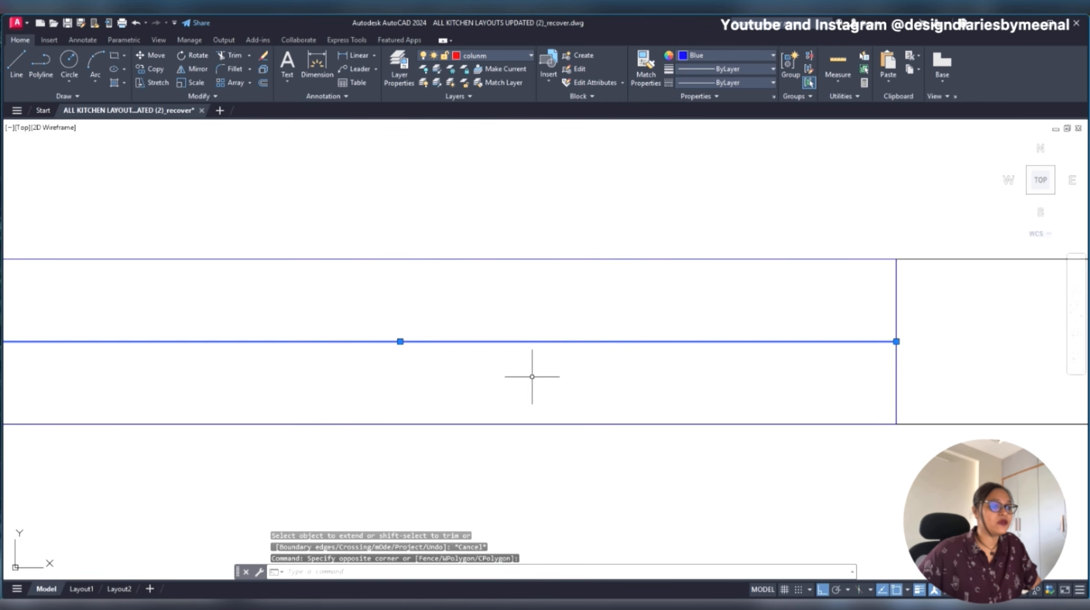
pyautogui.scroll(-4, 626, 354)
pyautogui.scroll(5, 363, 341)
pyautogui.scroll(-4, 456, 355)
pyautogui.scroll(3, 513, 355)
pyautogui.write('of')
pyautogui.press('Escape')
# - Measure the thickness of the light blue glazing strip in the original plan's window, beside the hatched 375 wall piece
pyautogui.scroll(-6, 697, 333)
pyautogui.moveTo(439, 340); pyautogui.dragTo(1077, 406, button='middle')
pyautogui.scroll(8, 506, 284)
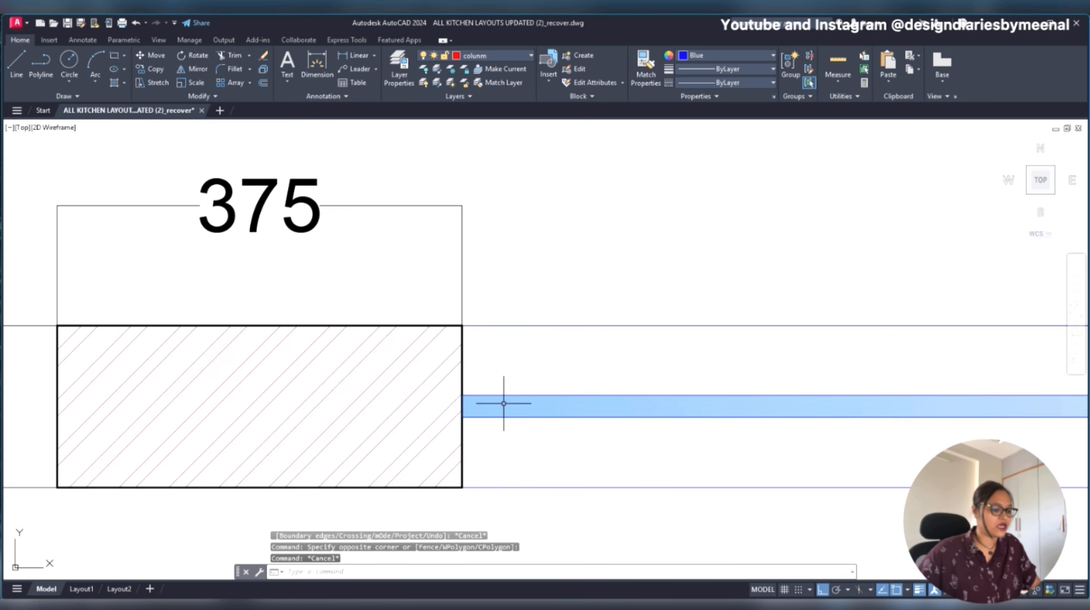
pyautogui.write('l')
pyautogui.press('Return')
pyautogui.click(431, 365)
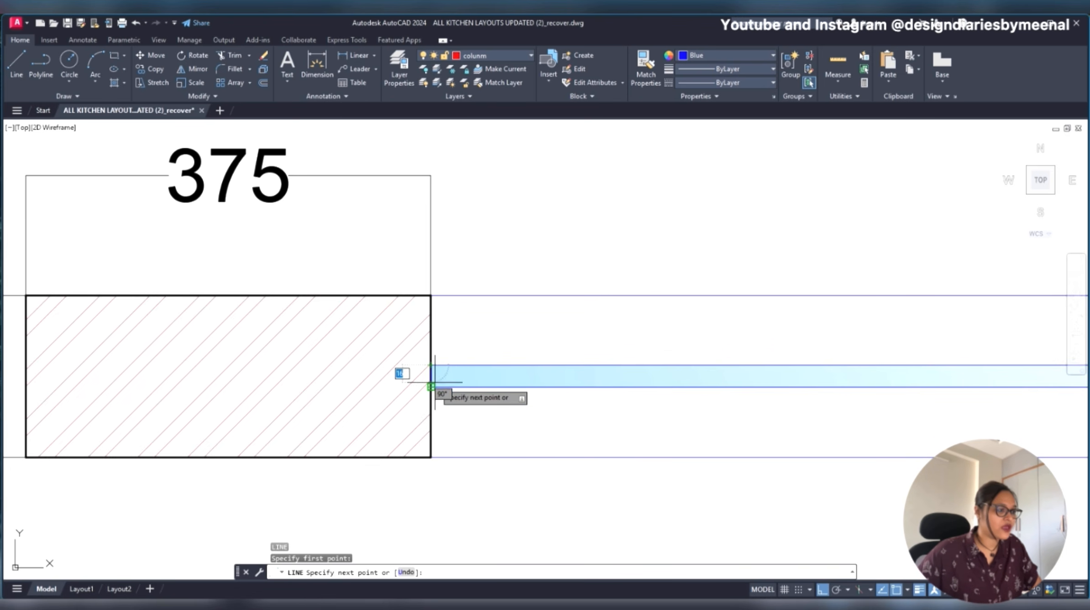
pyautogui.scroll(-5, 430, 386)
pyautogui.scroll(8, 487, 358)
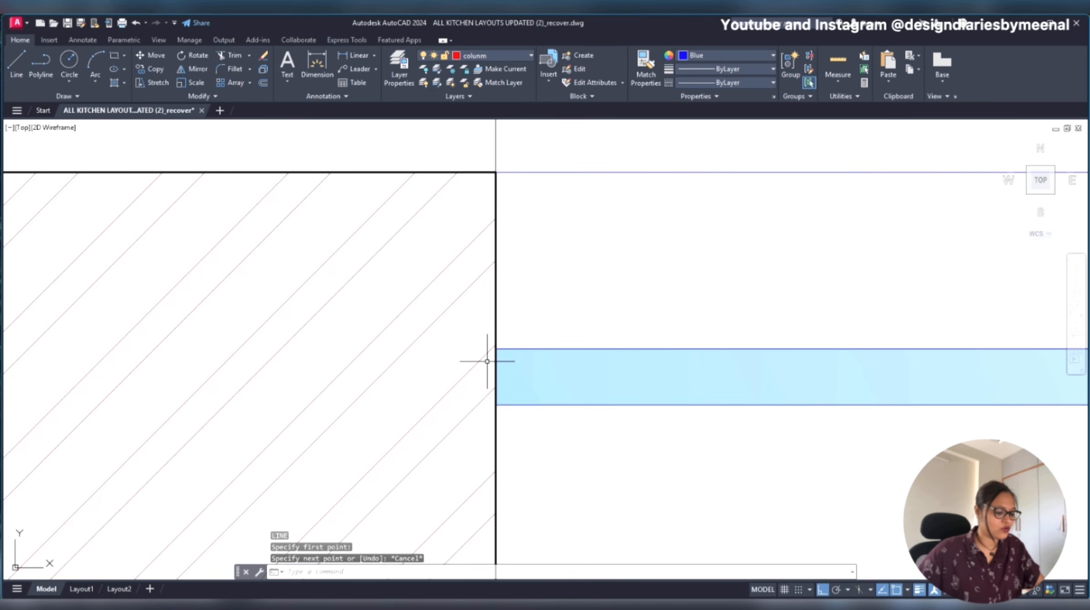
pyautogui.press('Escape')
pyautogui.write('l')
pyautogui.press('Escape')
pyautogui.write('dli')
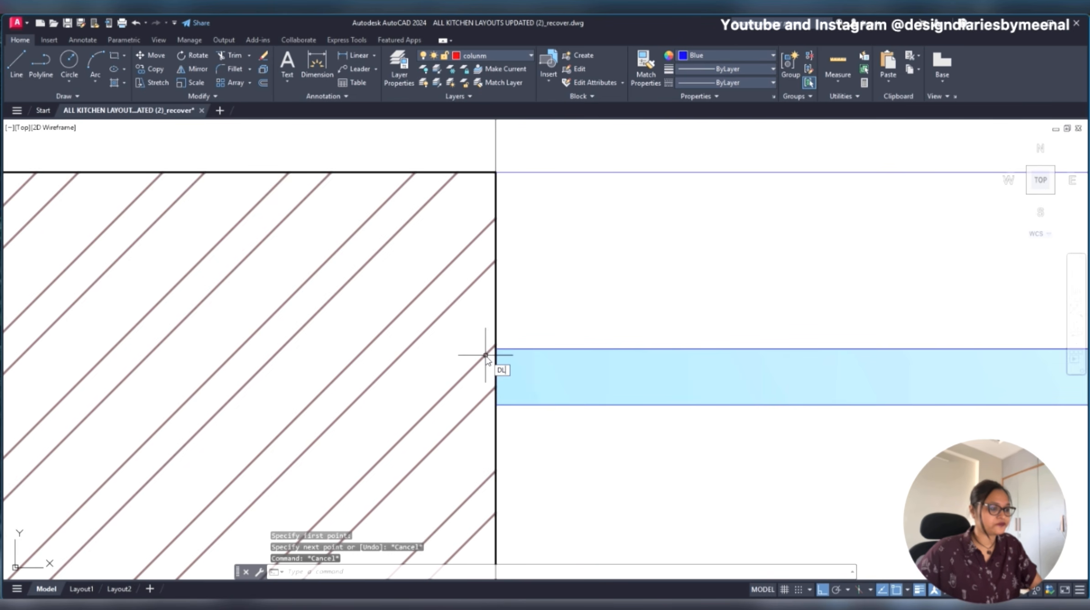
pyautogui.press('Return')
pyautogui.click(495, 349)
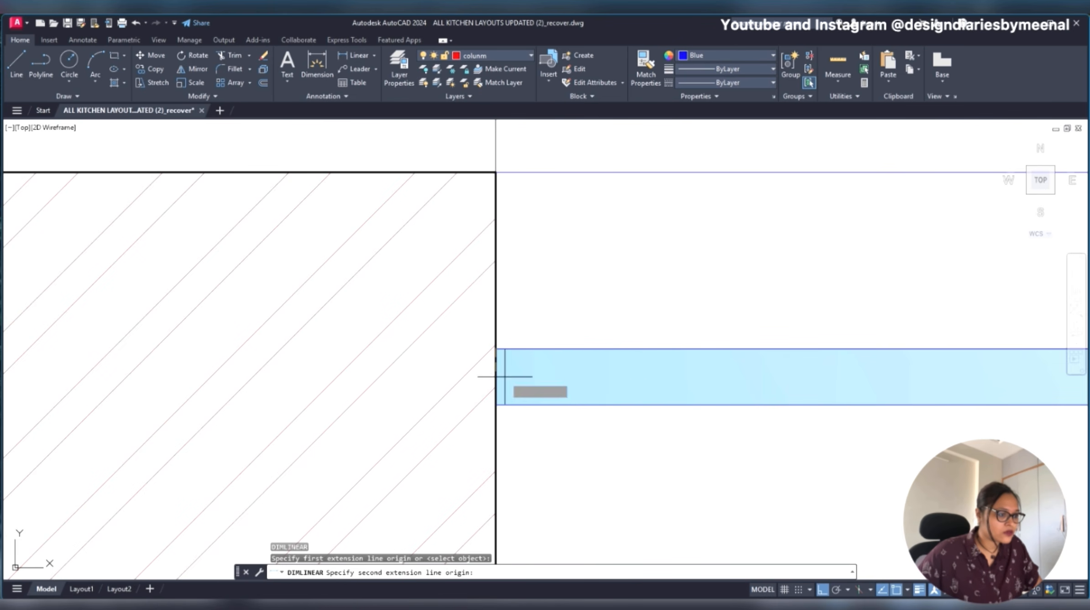
pyautogui.click(497, 404)
pyautogui.scroll(-6, 497, 405)
pyautogui.press('Escape')
pyautogui.scroll(-6, 484, 149)
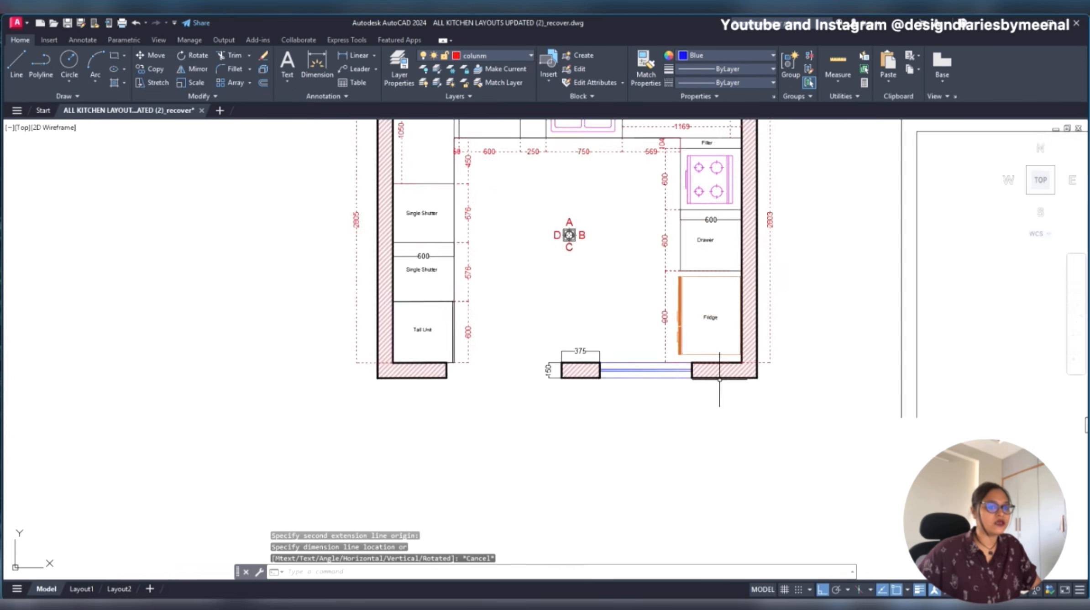
# - Delete the horizontal middle line from the new window
pyautogui.scroll(8, 308, 377)
pyautogui.scroll(3, 601, 290)
pyautogui.moveTo(578, 297); pyautogui.dragTo(328, 341, button='middle')
pyautogui.click(397, 332)
pyautogui.click(342, 356)
pyautogui.rightClick(349, 340)
pyautogui.press('Escape')
pyautogui.press('Escape')
pyautogui.press('Escape')
pyautogui.click(353, 333)
pyautogui.click(329, 355)
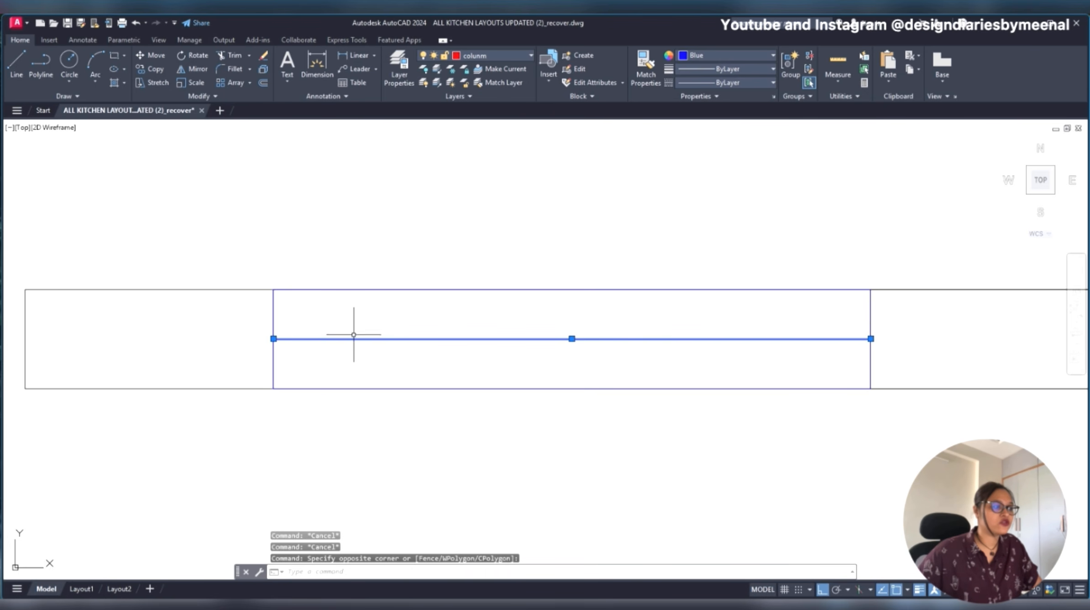
pyautogui.press('Escape')
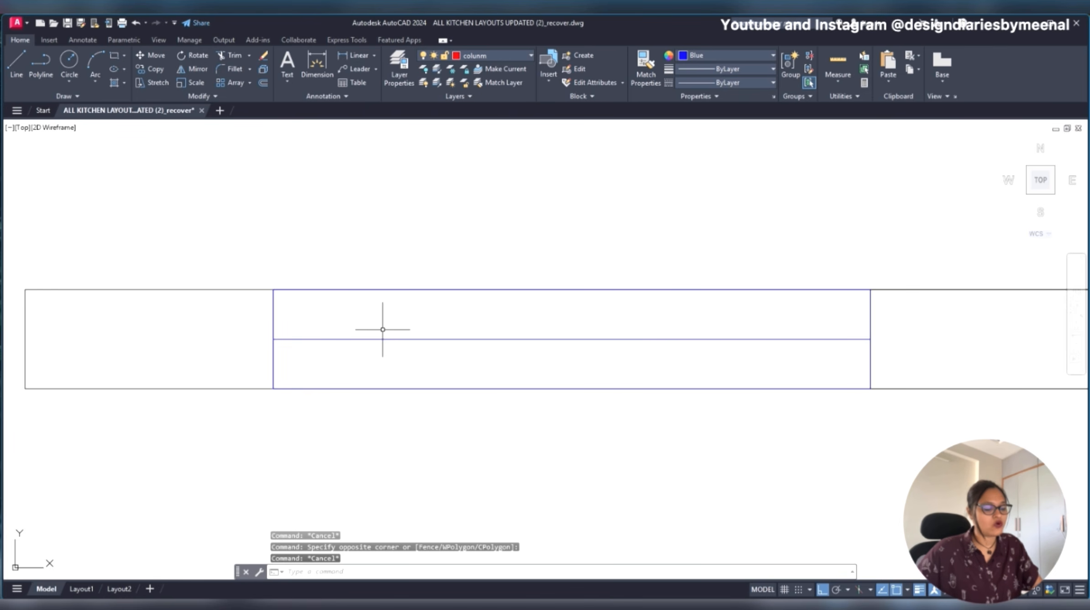
pyautogui.click(369, 339)
pyautogui.press('Delete')
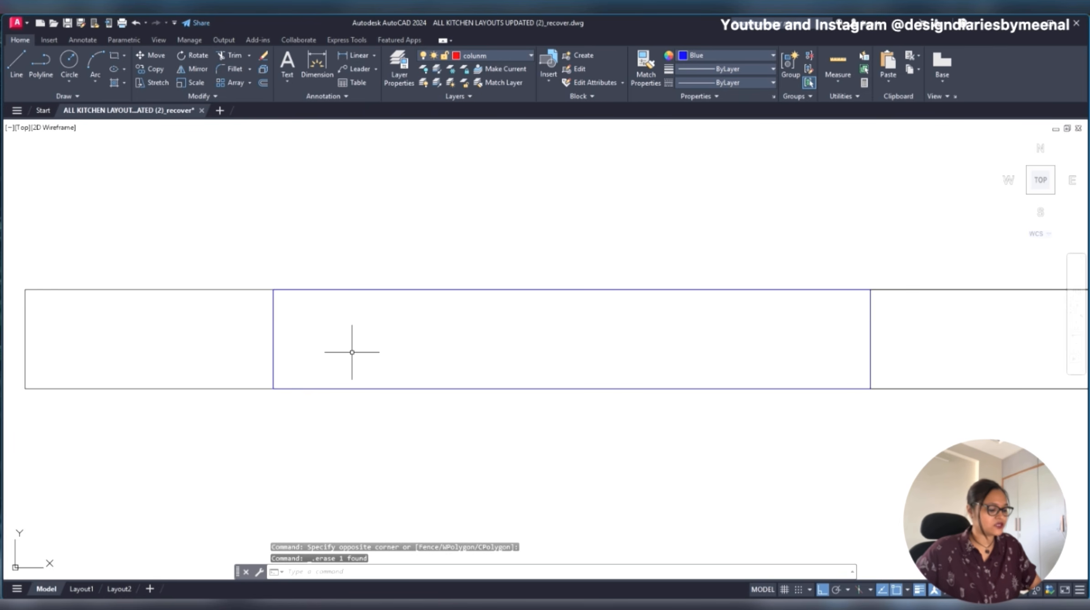
# - Draw a rectangle about 901 by 37 across the middle of the new window and fill it with the current hatch
pyautogui.press('Return')
pyautogui.click(274, 327)
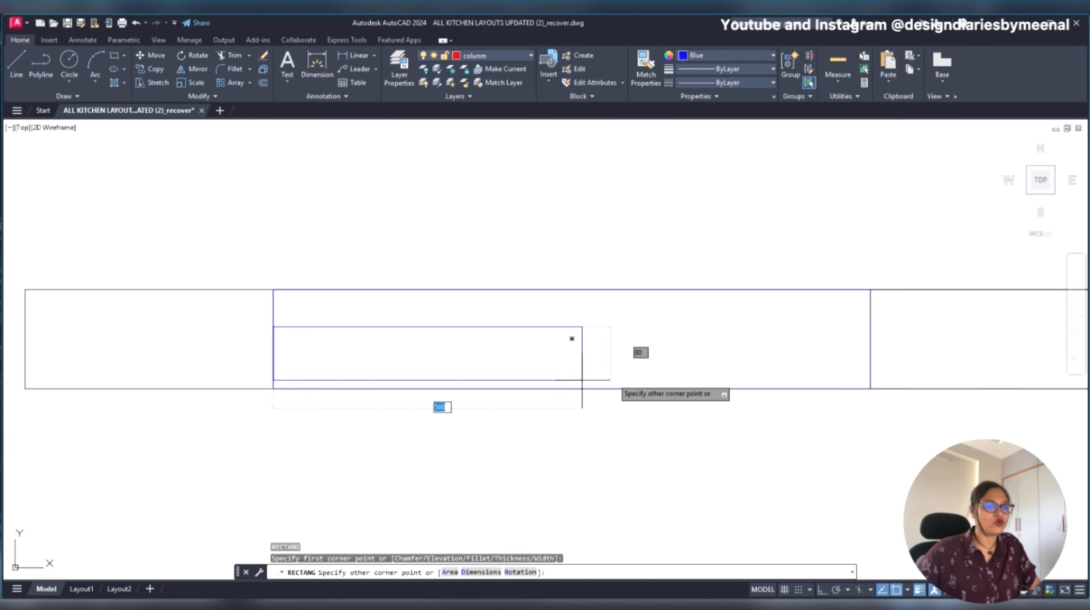
pyautogui.click(870, 352)
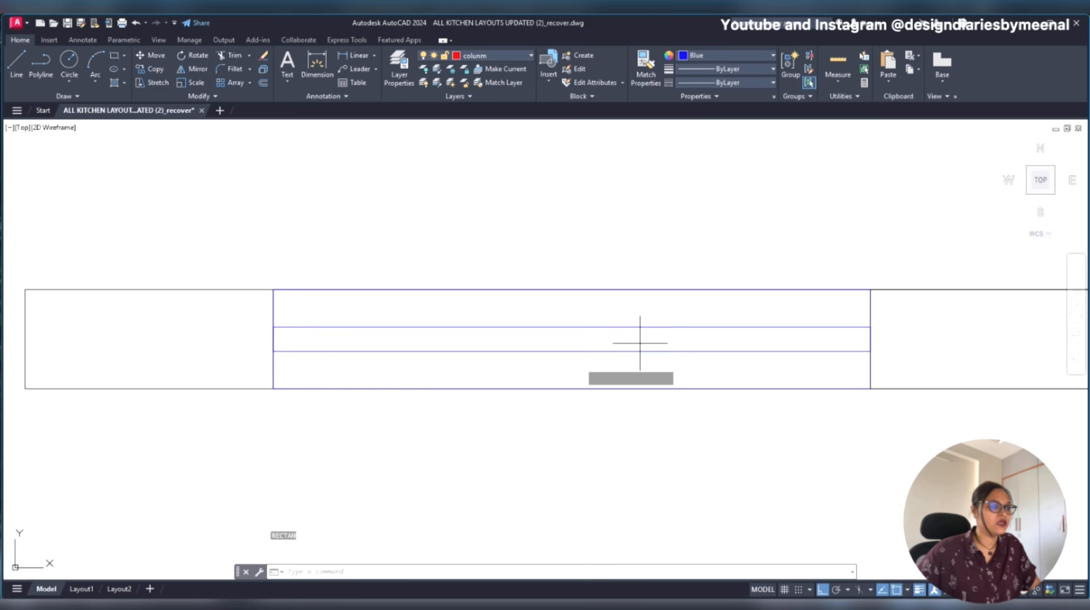
pyautogui.click(530, 334)
pyautogui.press('Escape')
pyautogui.click(528, 336)
pyautogui.press('Escape')
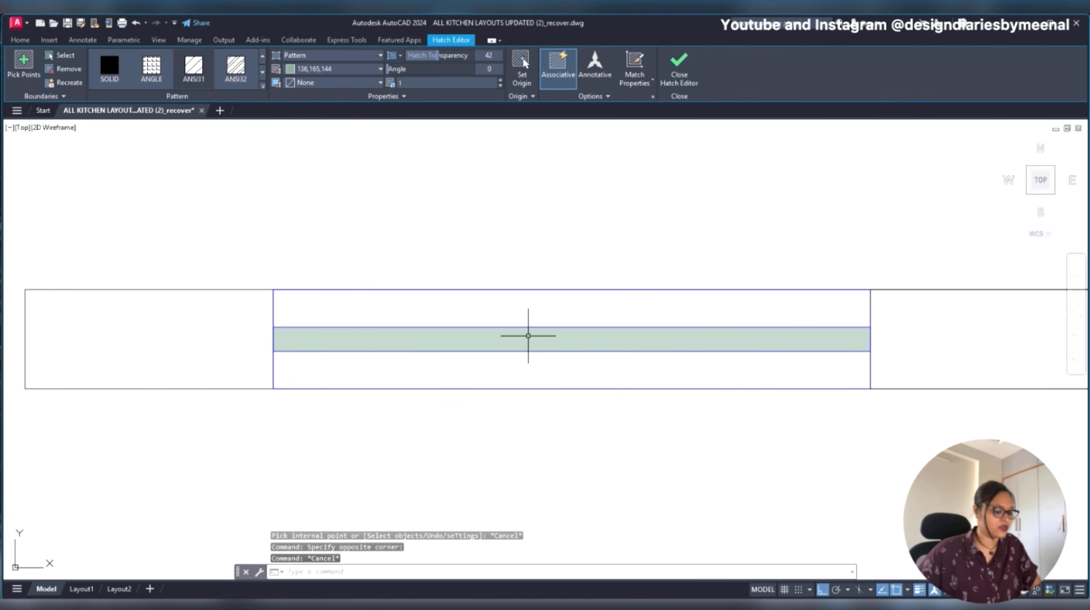
# - Match the strip's hatch to the properties of the blue window outline
pyautogui.write('ma')
pyautogui.press('Return')
pyautogui.click(519, 389)
pyautogui.click(519, 341)
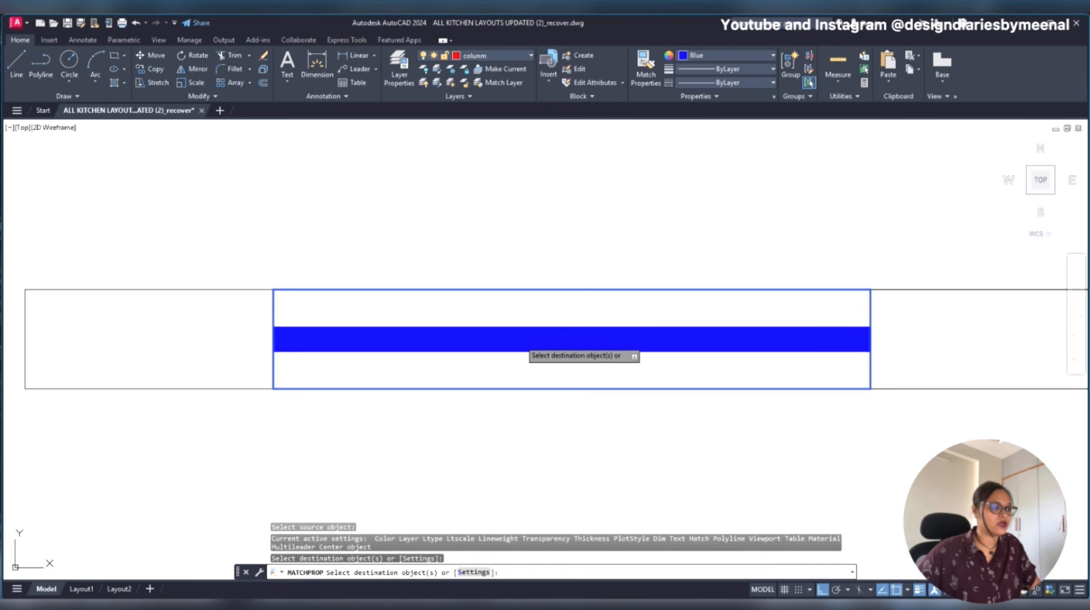
pyautogui.press('Escape')
# - Undo the property match, the hatch and the thin rectangle in the new window
pyautogui.scroll(-6, 491, 377)
pyautogui.scroll(6, 492, 377)
pyautogui.hotkey('ctrl', 'z')
pyautogui.hotkey('ctrl', 'z')
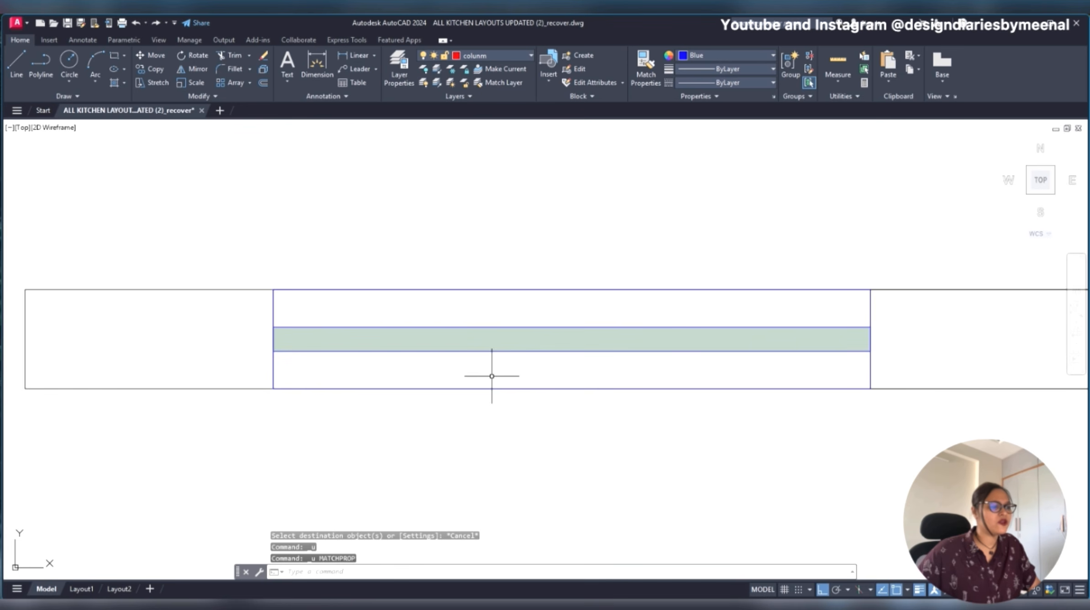
pyautogui.hotkey('ctrl', 'z')
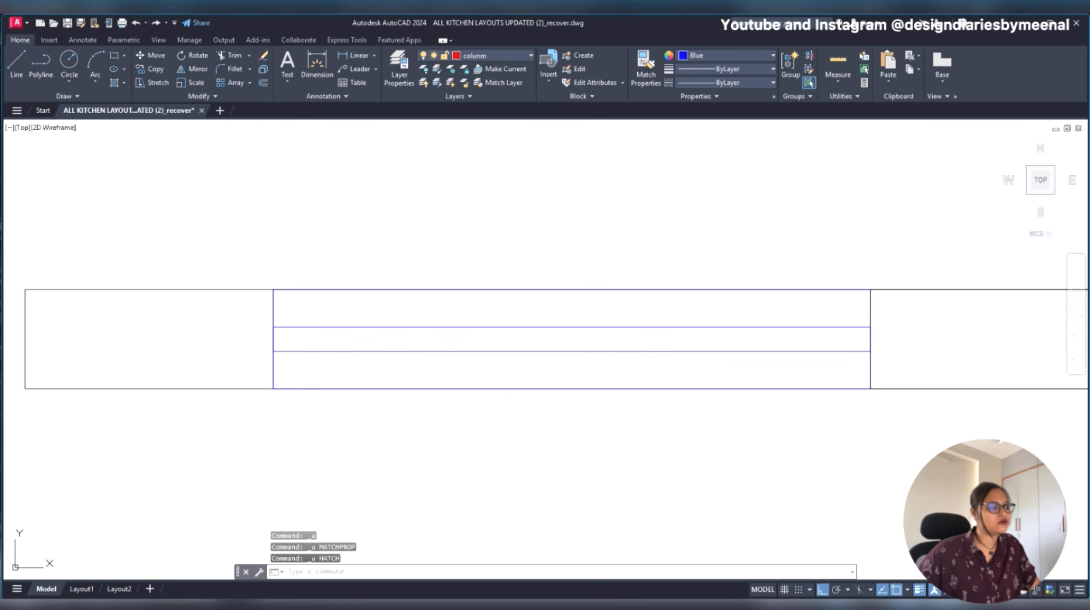
pyautogui.hotkey('ctrl', 'z')
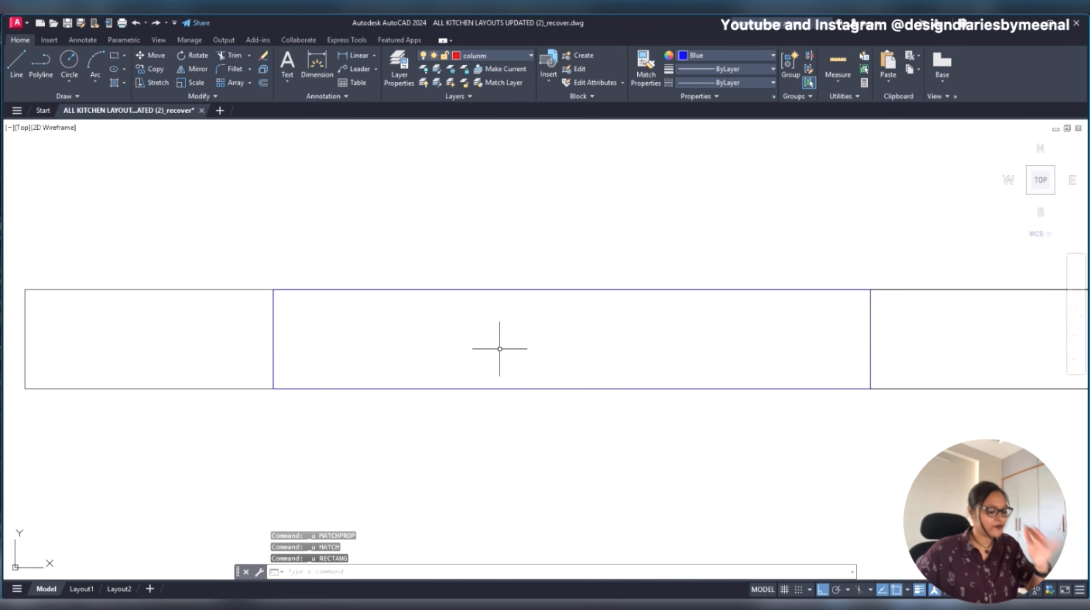
# - Draw a short horizontal line from the midpoint of the new window's left edge and extend it to the right edge
pyautogui.write('l')
pyautogui.press('Return')
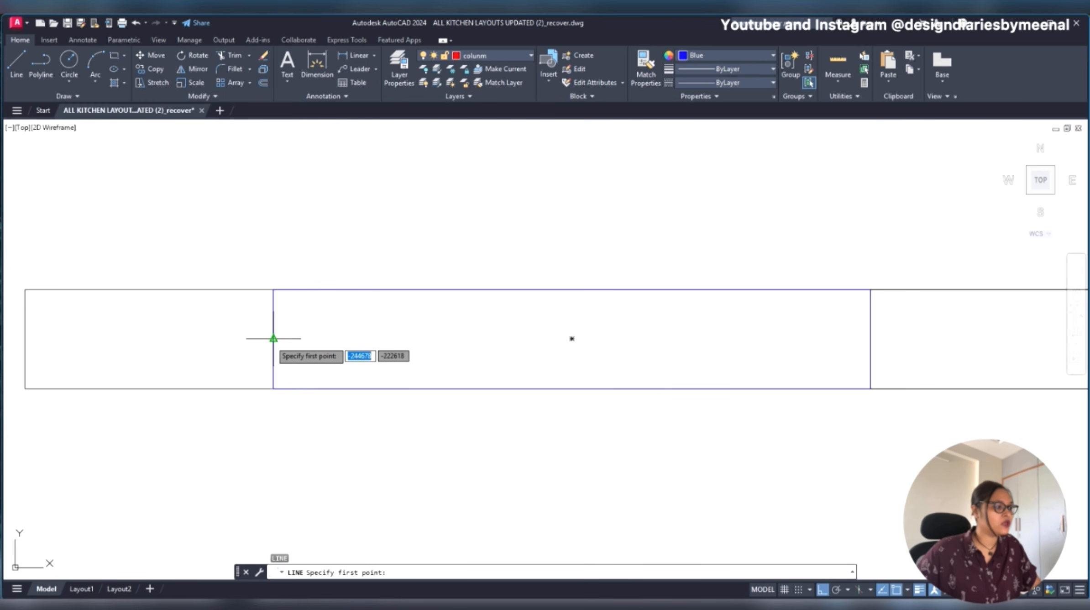
pyautogui.click(273, 339)
pyautogui.click(362, 339)
pyautogui.press('Escape')
pyautogui.write('ex')
pyautogui.press('Return')
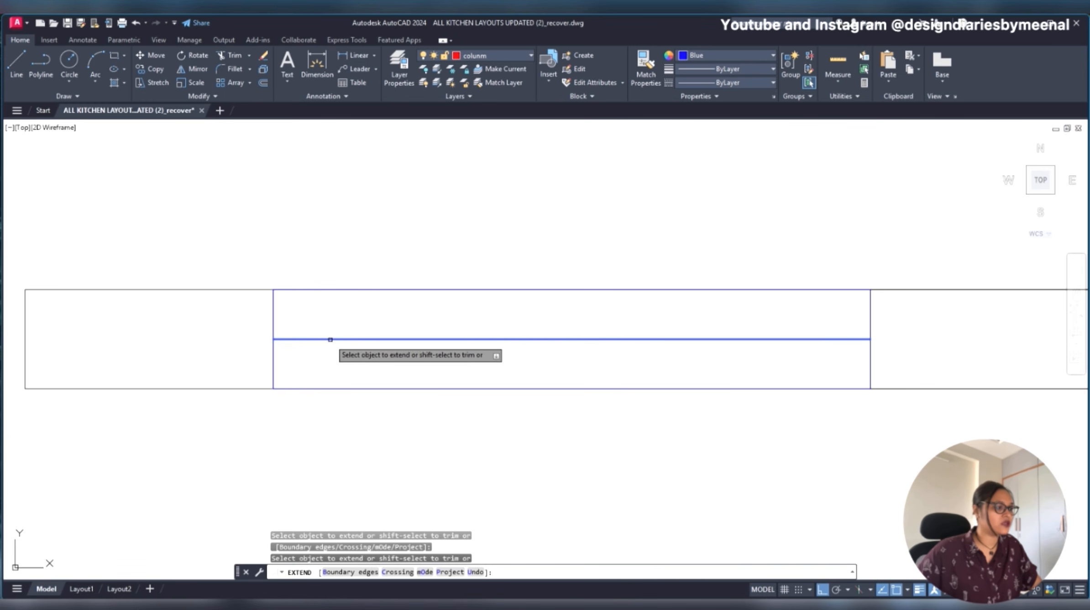
pyautogui.click(331, 339)
pyautogui.press('Escape')
# - Offset the window's middle line by 10 to both sides and delete the original middle line
pyautogui.click(416, 317)
pyautogui.click(372, 360)
pyautogui.write('o')
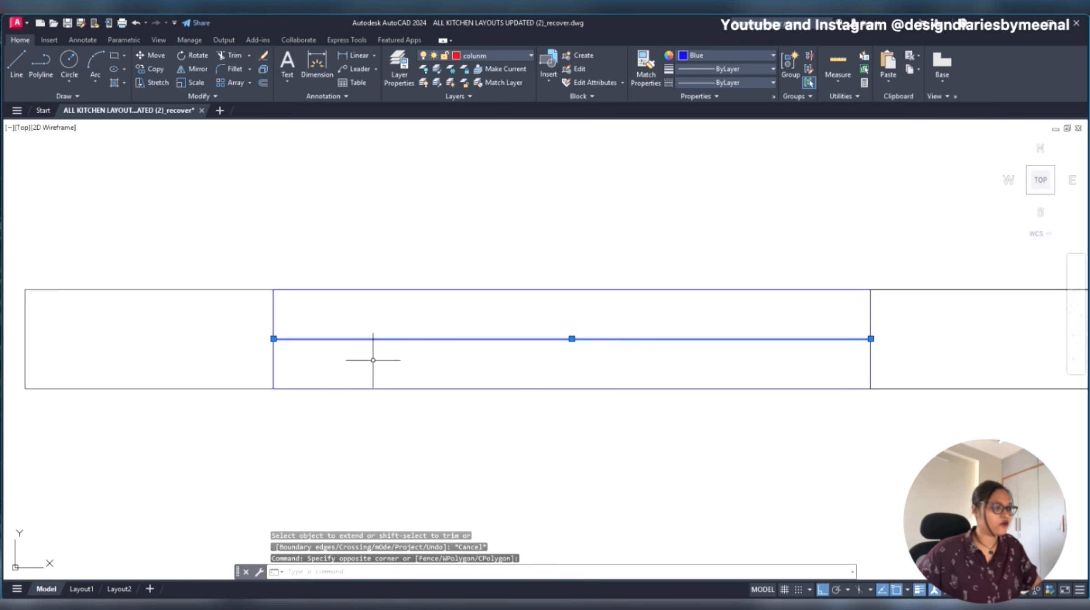
pyautogui.press('Return')
pyautogui.click(409, 339)
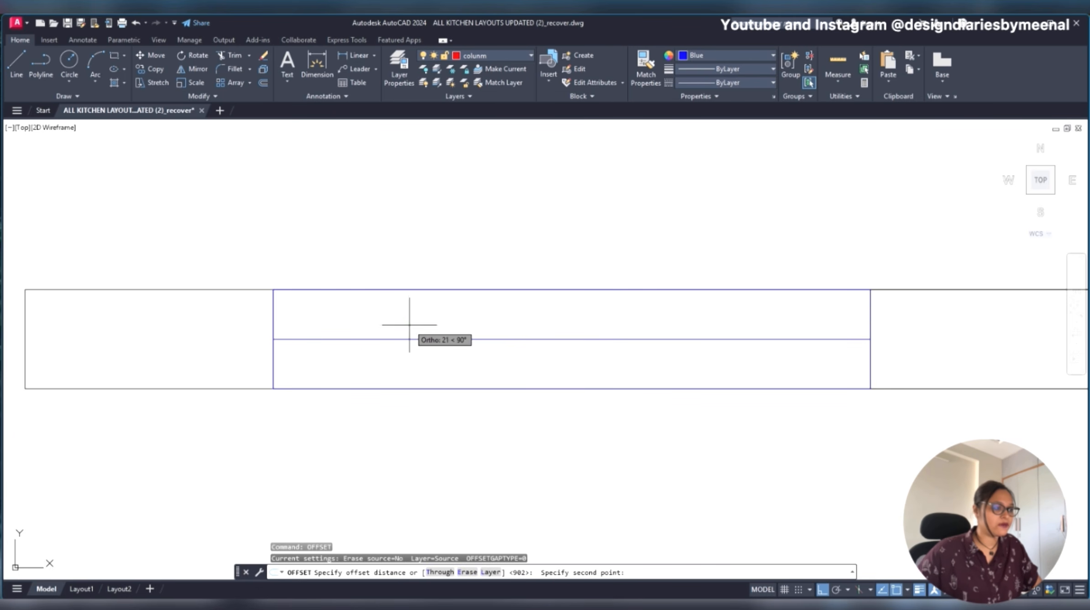
pyautogui.write('10')
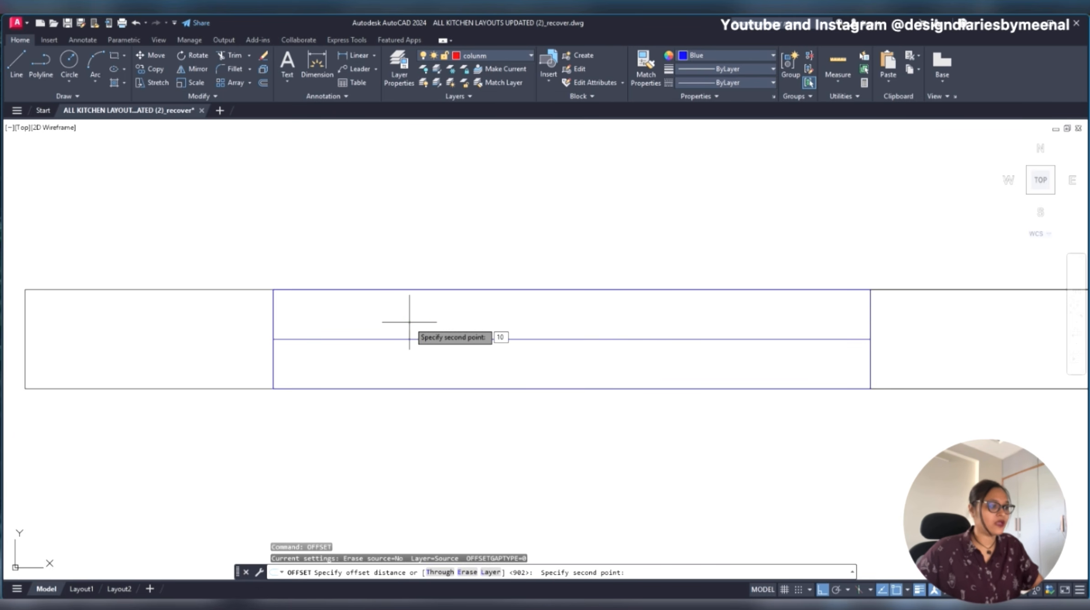
pyautogui.press('Return')
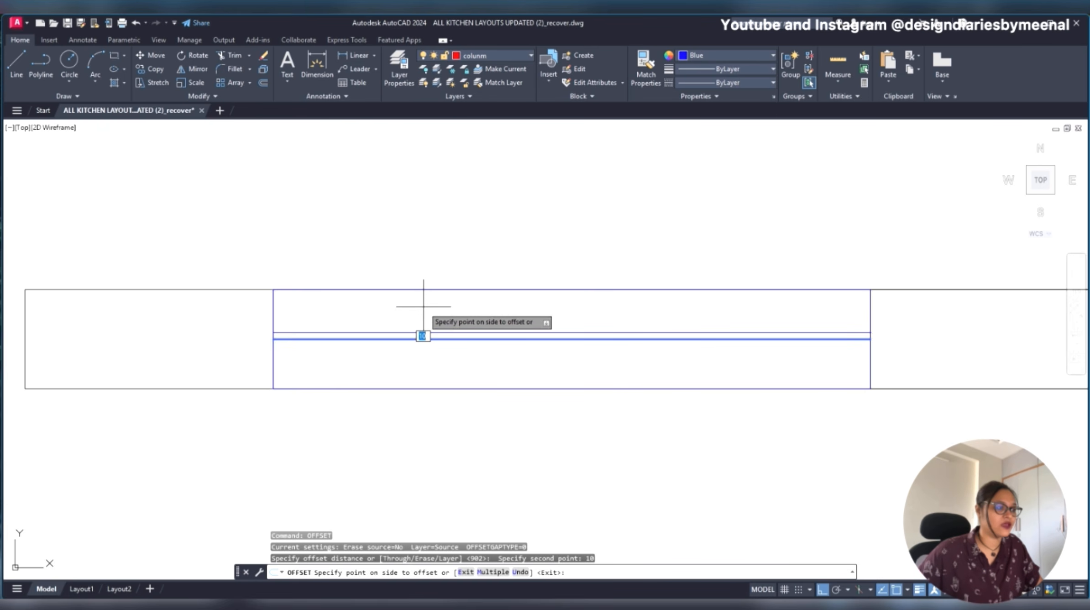
pyautogui.click(424, 307)
pyautogui.click(424, 339)
pyautogui.click(426, 364)
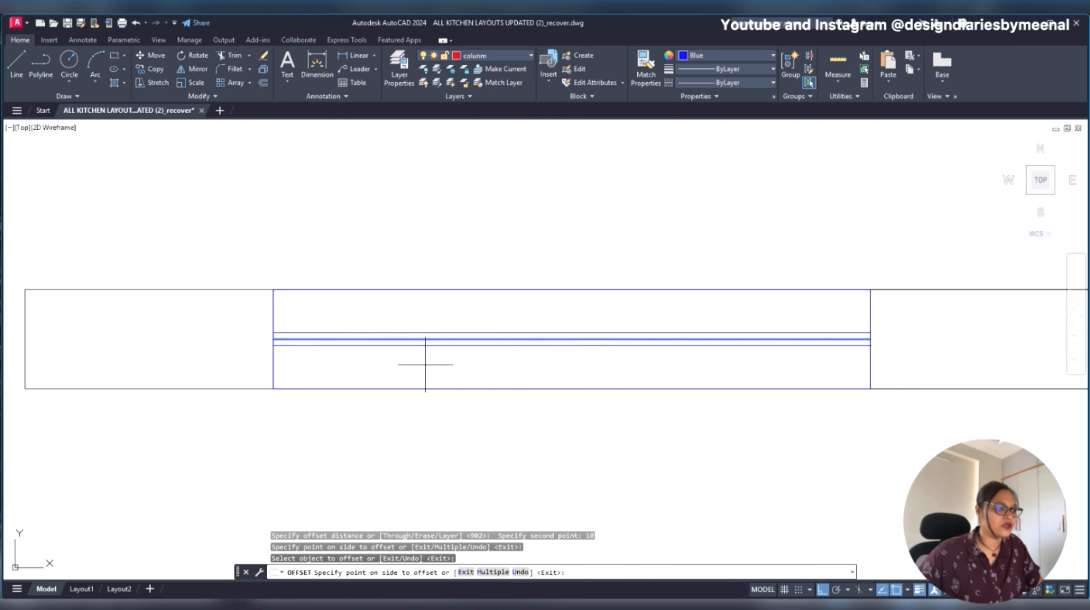
pyautogui.press('Escape')
pyautogui.click(418, 338)
pyautogui.press('Delete')
# - Measure the distance between the two offset glazing lines at the window's left edge
pyautogui.write('DIMLI')
pyautogui.press('Return')
pyautogui.scroll(5, 264, 337)
pyautogui.click(304, 322)
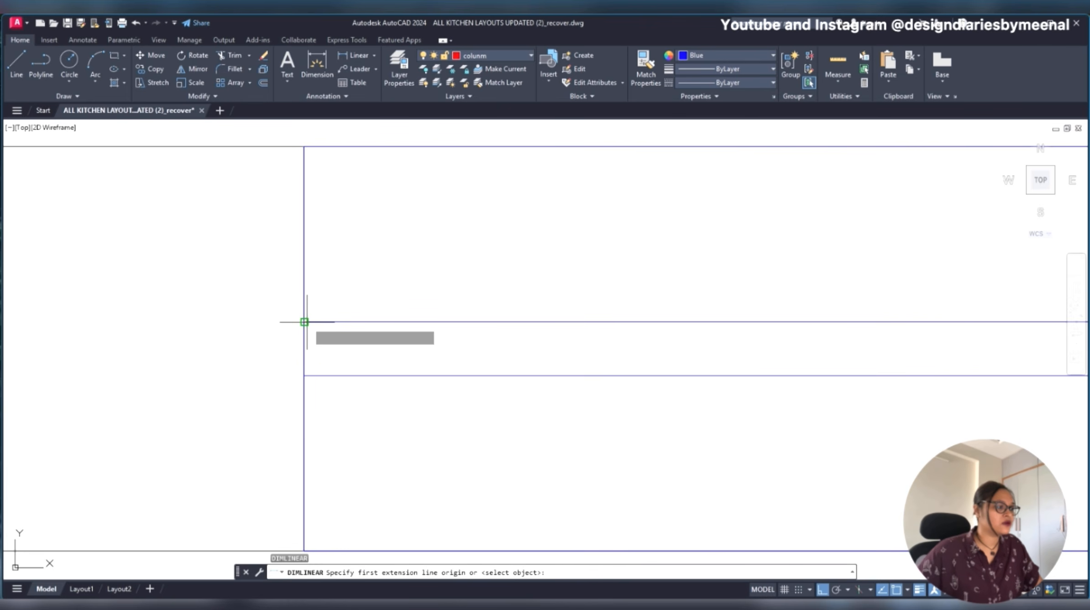
pyautogui.click(304, 375)
pyautogui.scroll(-5, 235, 365)
pyautogui.press('Escape')
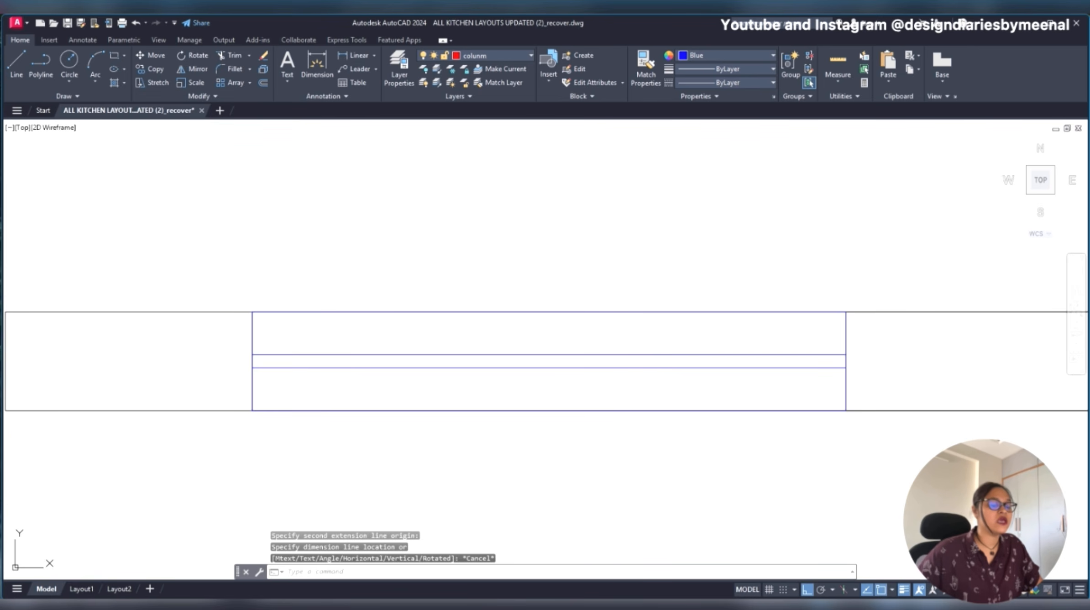
# - Hatch the strip between the two glazing lines with a Solid fill in index color Blue
pyautogui.write('H')
pyautogui.press('Return')
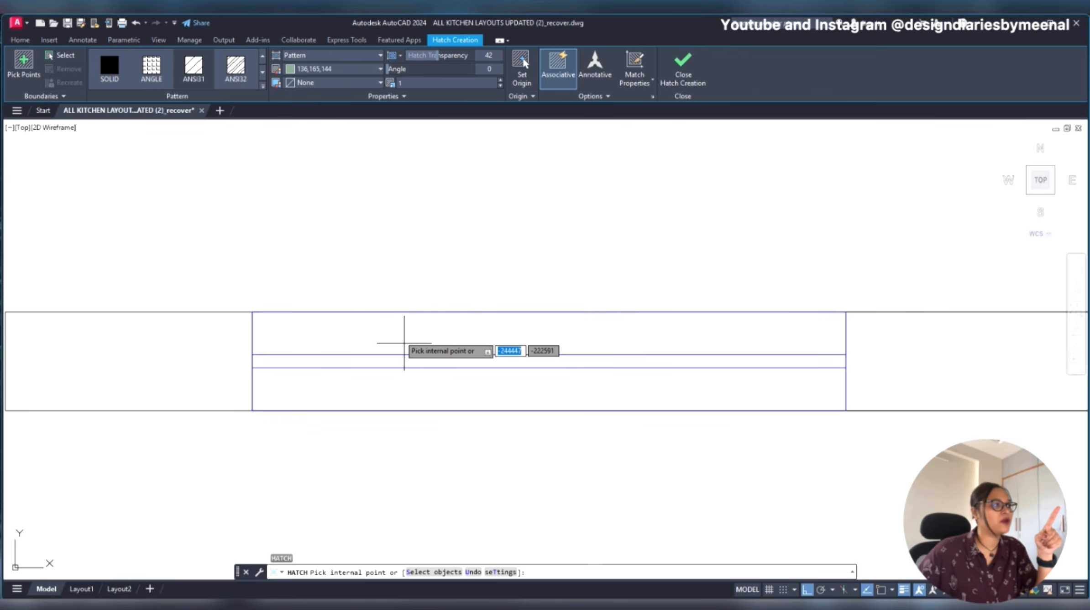
pyautogui.click(328, 55)
pyautogui.click(327, 69)
pyautogui.click(343, 69)
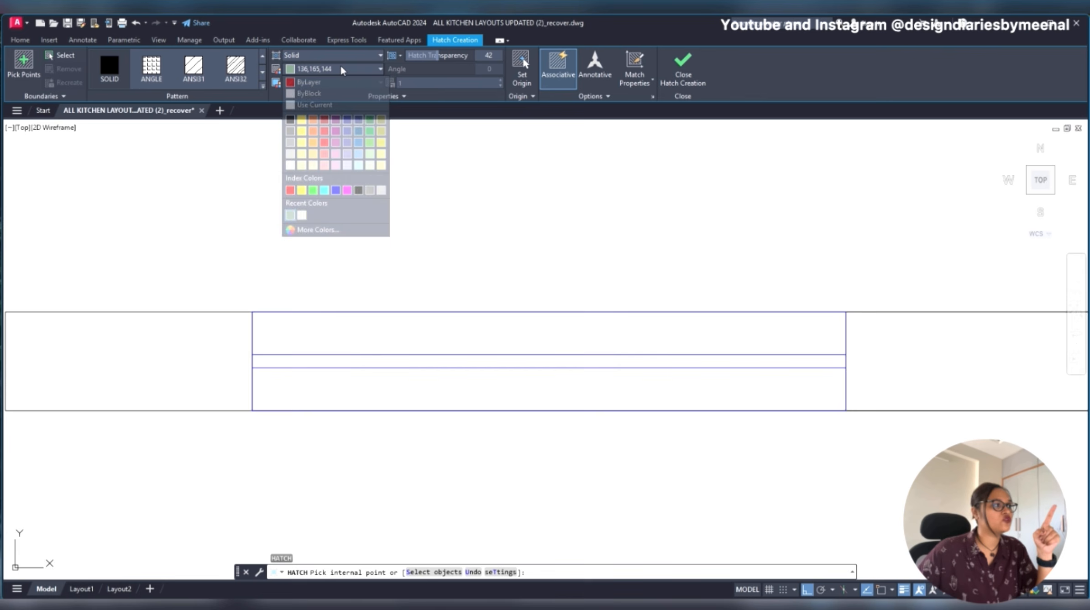
pyautogui.click(336, 190)
pyautogui.click(466, 363)
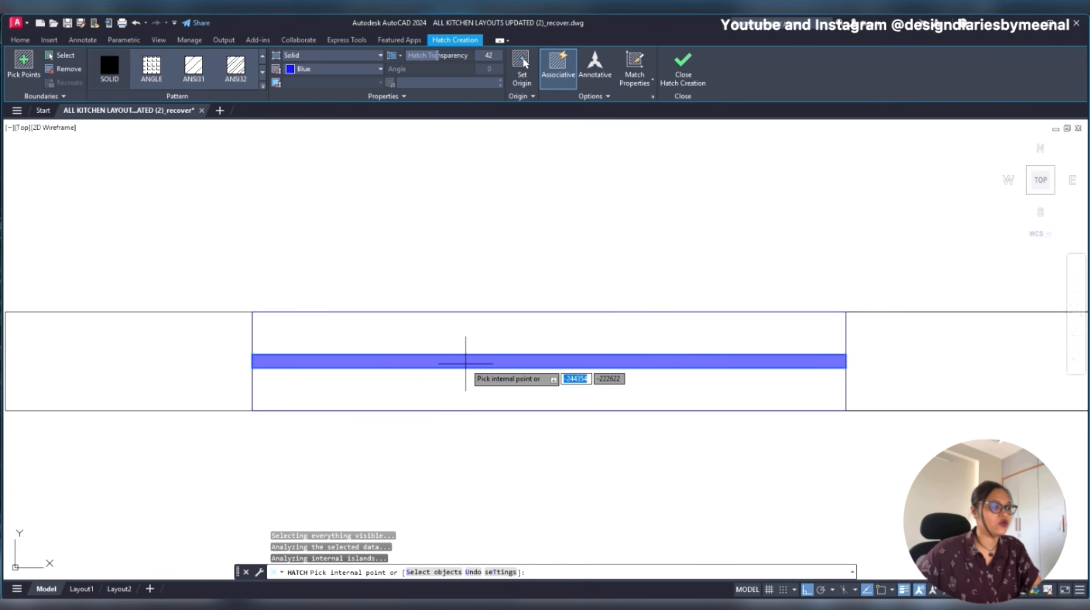
pyautogui.press('Return')
# - Draw a horizontal line across the full width of the window between its upper edge and the blue strip
pyautogui.scroll(-8, 521, 374)
pyautogui.scroll(4, 521, 374)
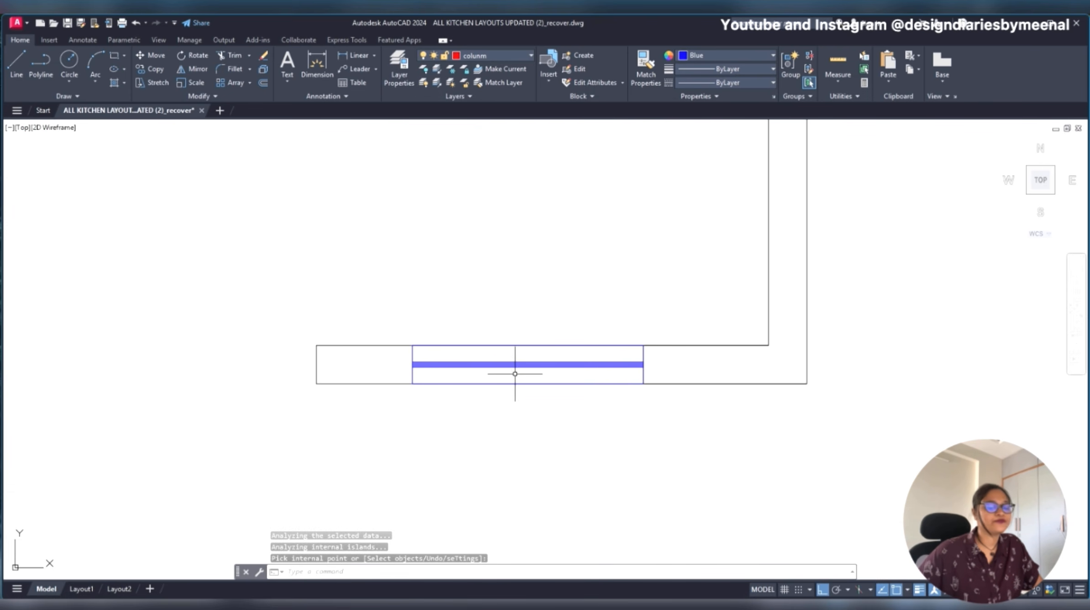
pyautogui.scroll(4, 508, 362)
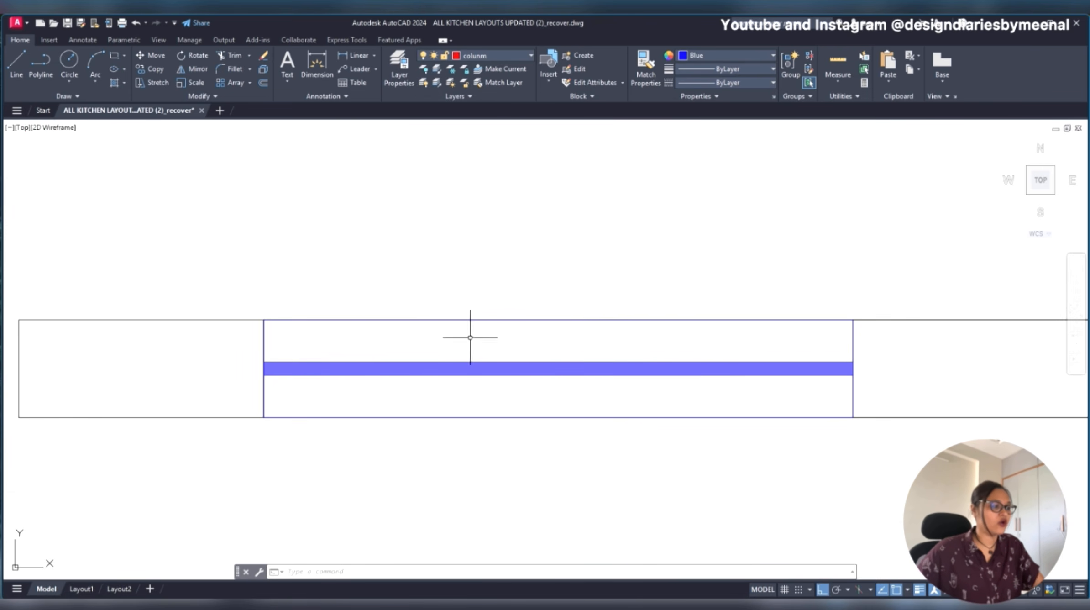
pyautogui.write('l')
pyautogui.press('Return')
pyautogui.click(264, 346)
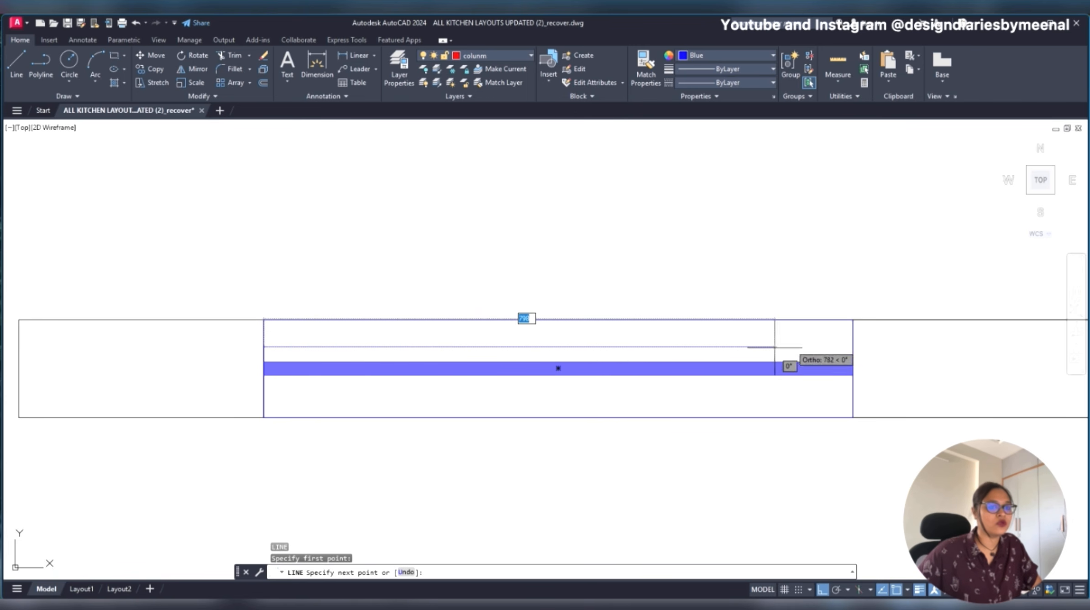
pyautogui.click(853, 346)
pyautogui.press('Escape')
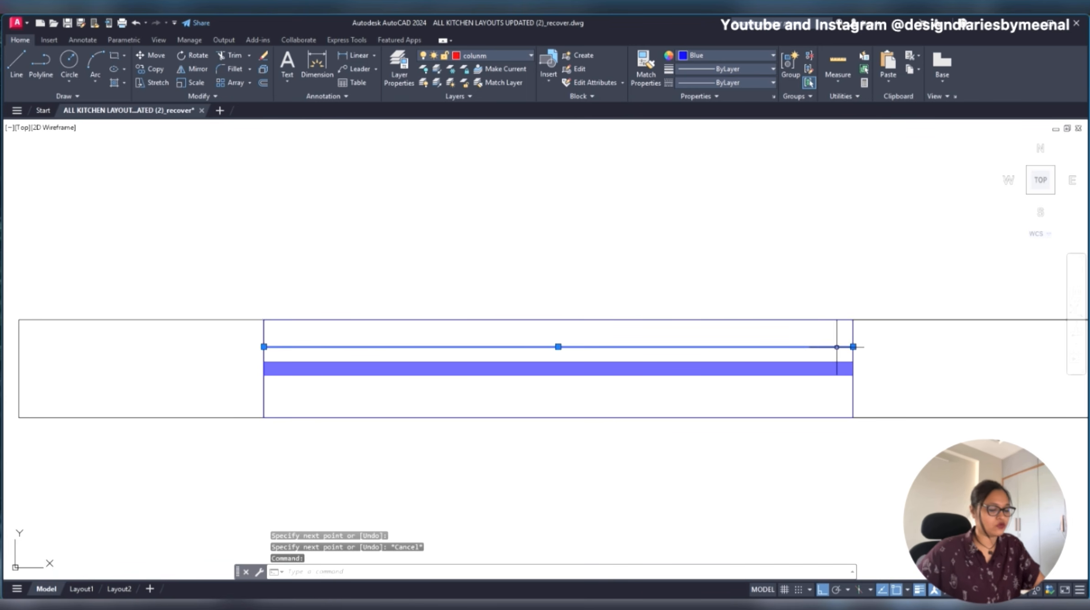
# - Copy the upper glazing line straight down to between the blue strip and the window's lower edge
pyautogui.write('co')
pyautogui.press('Return')
pyautogui.click(852, 346)
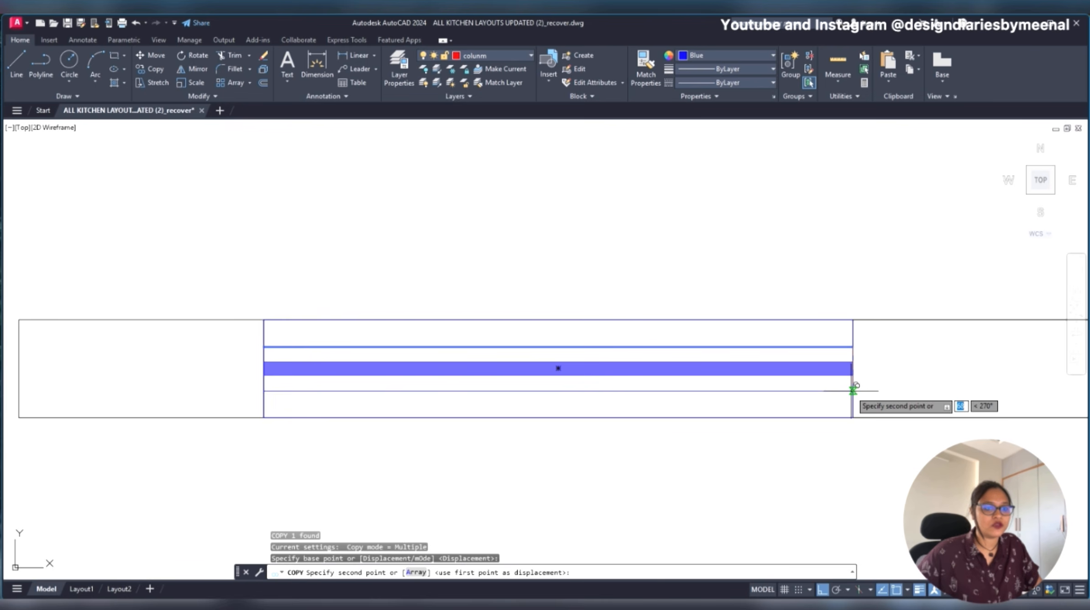
pyautogui.click(853, 390)
pyautogui.scroll(-5, 662, 363)
pyautogui.press('Escape')
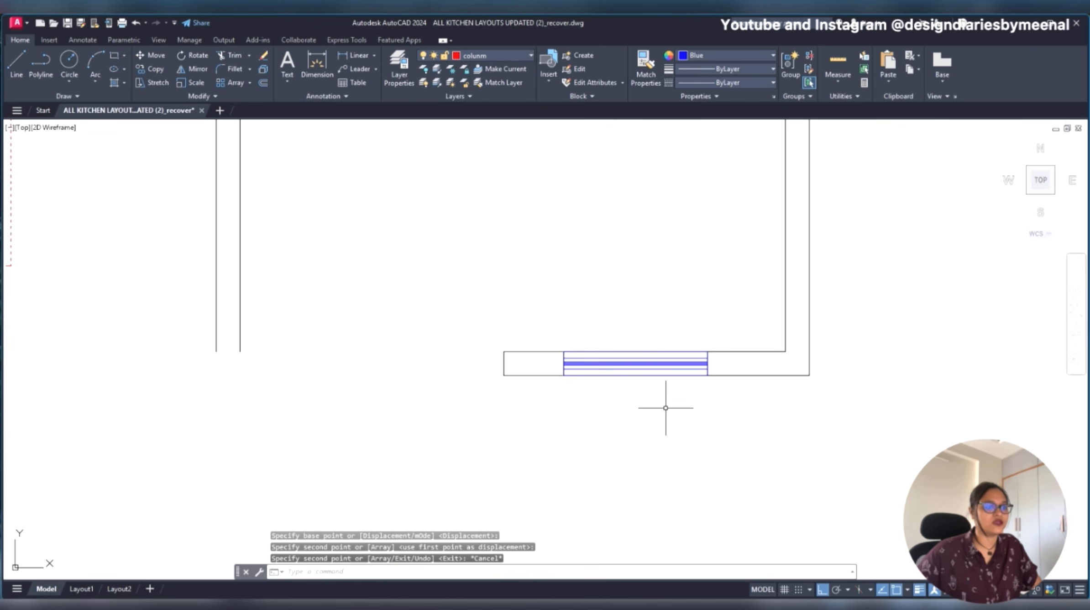
# - Measure the length of the original plan's bottom wall piece below the Tall Unit, from the inner wall corner to its free end
pyautogui.scroll(-4, 716, 360)
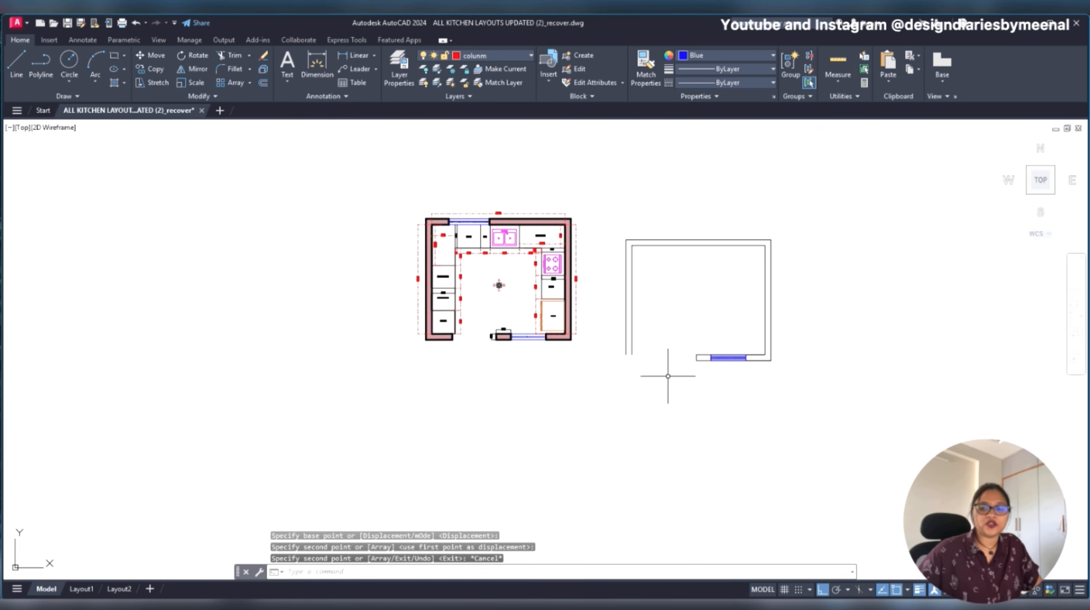
pyautogui.scroll(6, 730, 352)
pyautogui.scroll(-2, 588, 372)
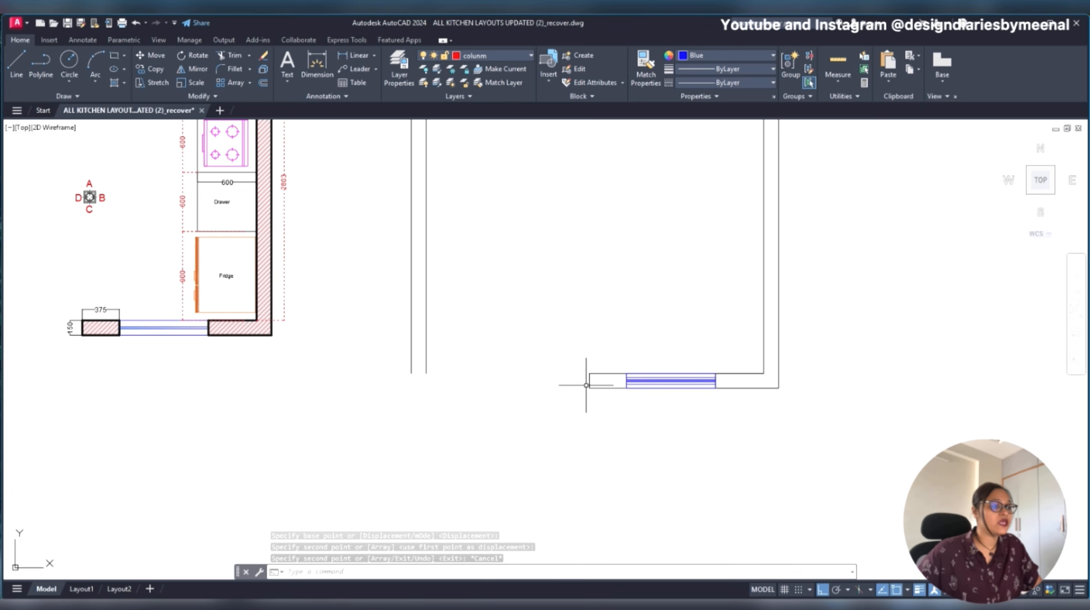
pyautogui.moveTo(576, 294)
pyautogui.mouseDown(button='middle')
pyautogui.moveTo(591, 353)
pyautogui.moveTo(708, 334)
pyautogui.mouseUp(button='middle')
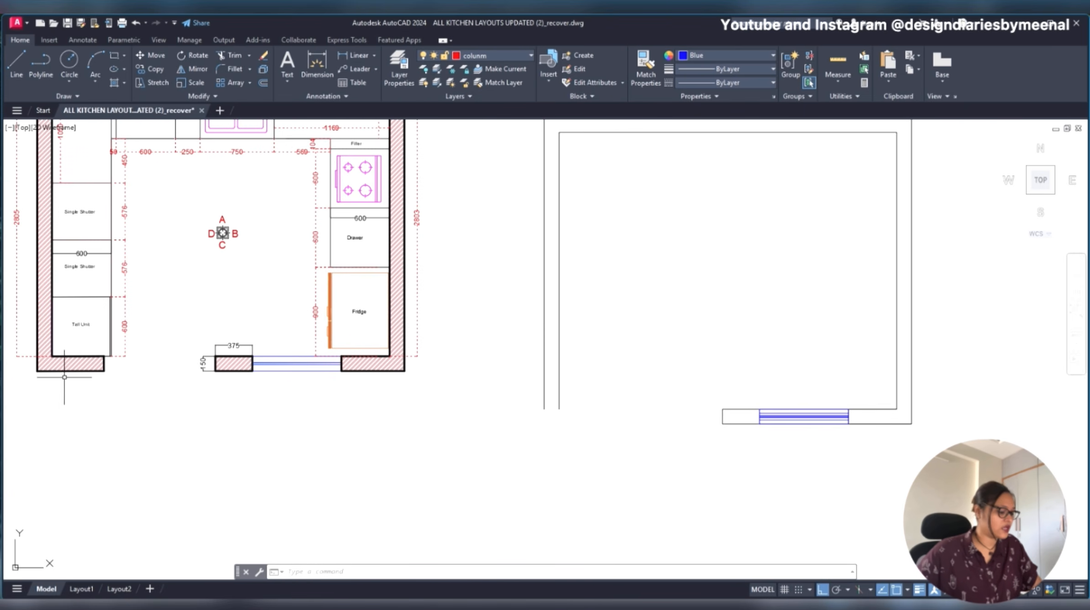
pyautogui.press('Return')
pyautogui.click(51, 371)
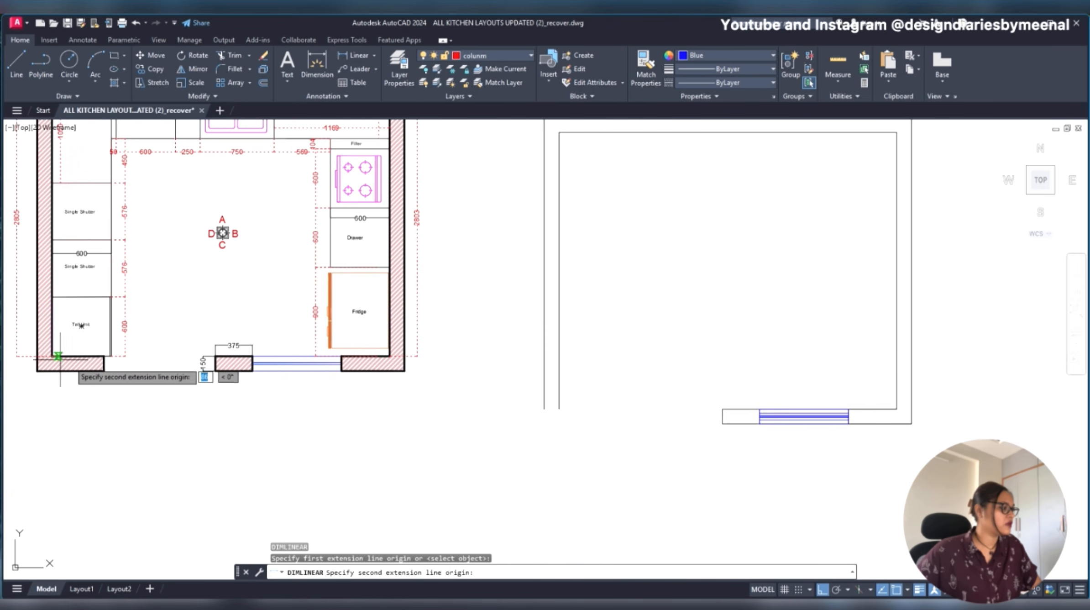
pyautogui.click(104, 370)
pyautogui.scroll(4, 98, 379)
pyautogui.scroll(-2, 96, 378)
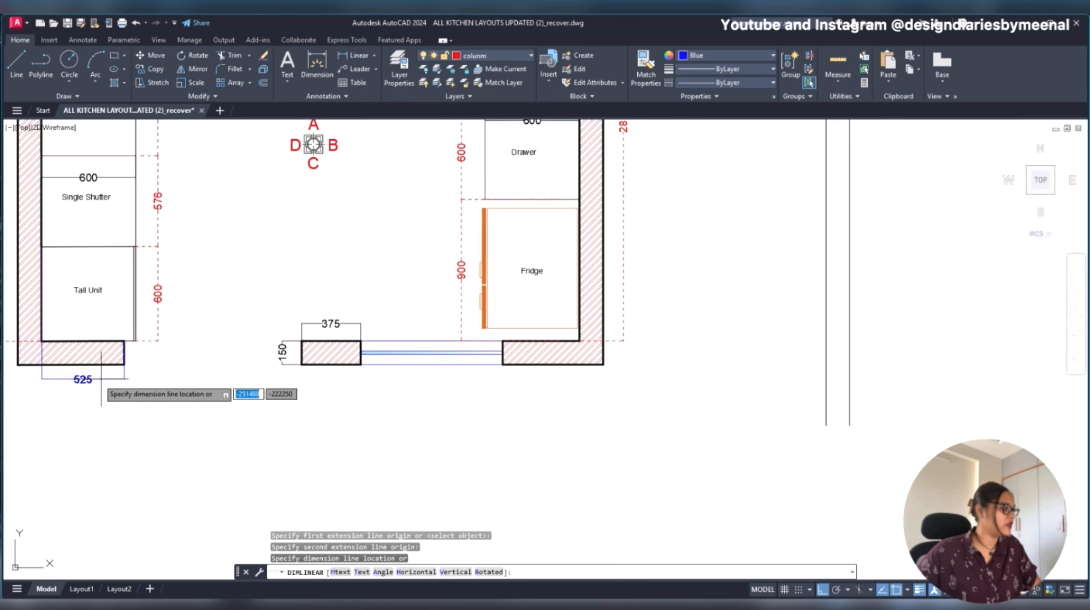
pyautogui.scroll(2, 94, 379)
pyautogui.press('Escape')
pyautogui.scroll(-2, 94, 379)
pyautogui.moveTo(775, 444); pyautogui.dragTo(367, 402, button='middle')
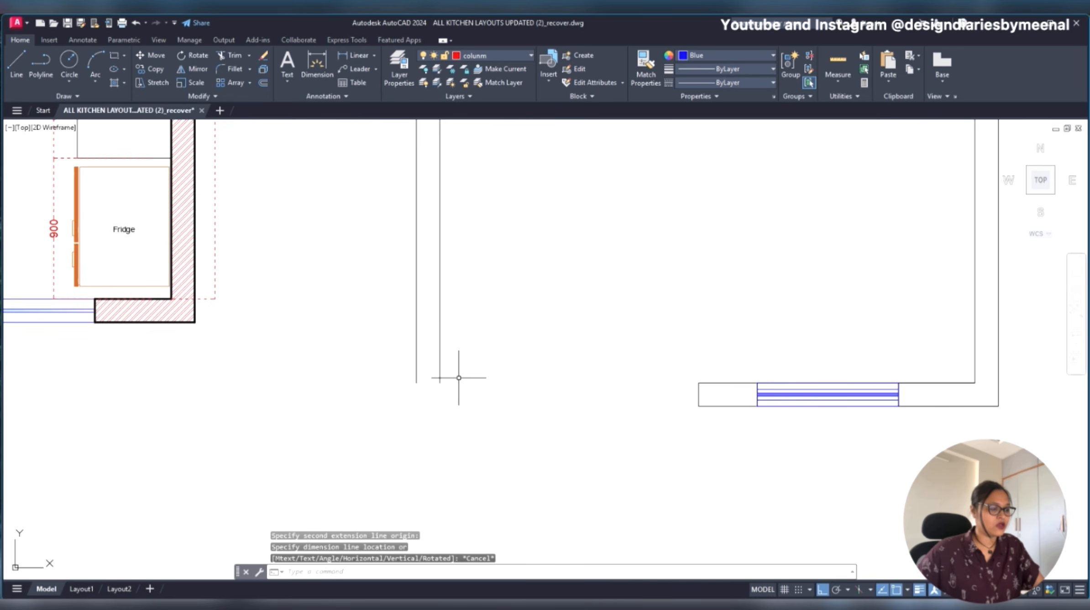
pyautogui.write('l')
pyautogui.press('Return')
pyautogui.click(439, 382)
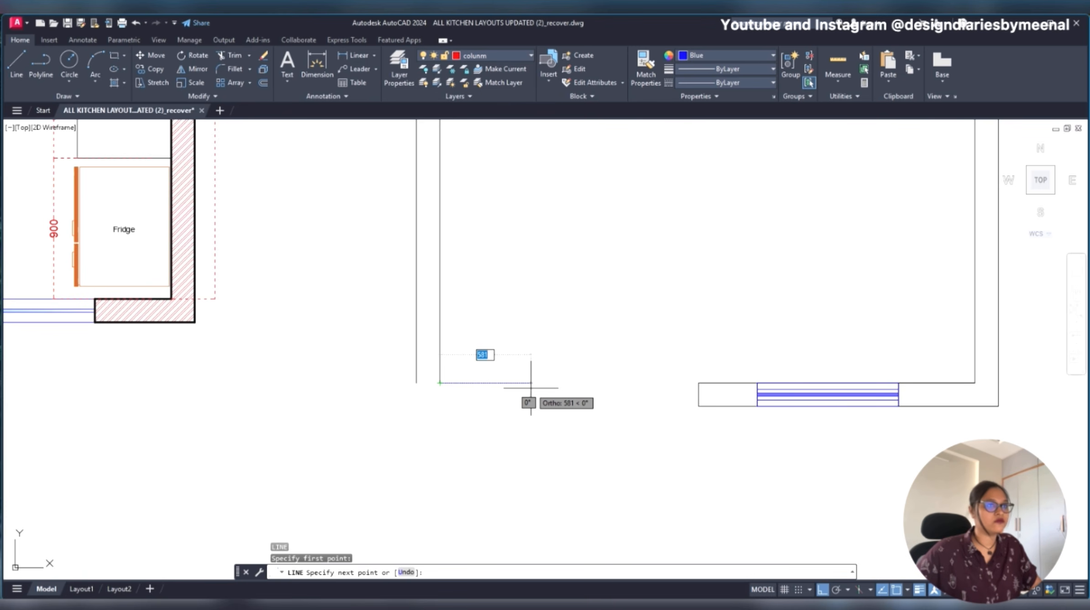
pyautogui.click(713, 55)
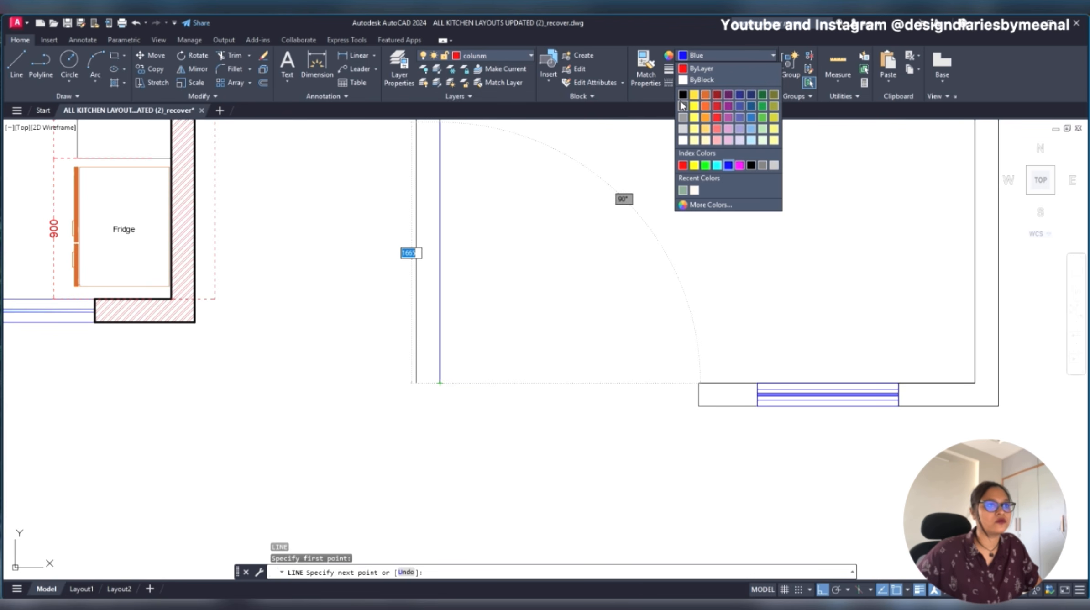
pyautogui.click(705, 55)
pyautogui.press('Escape')
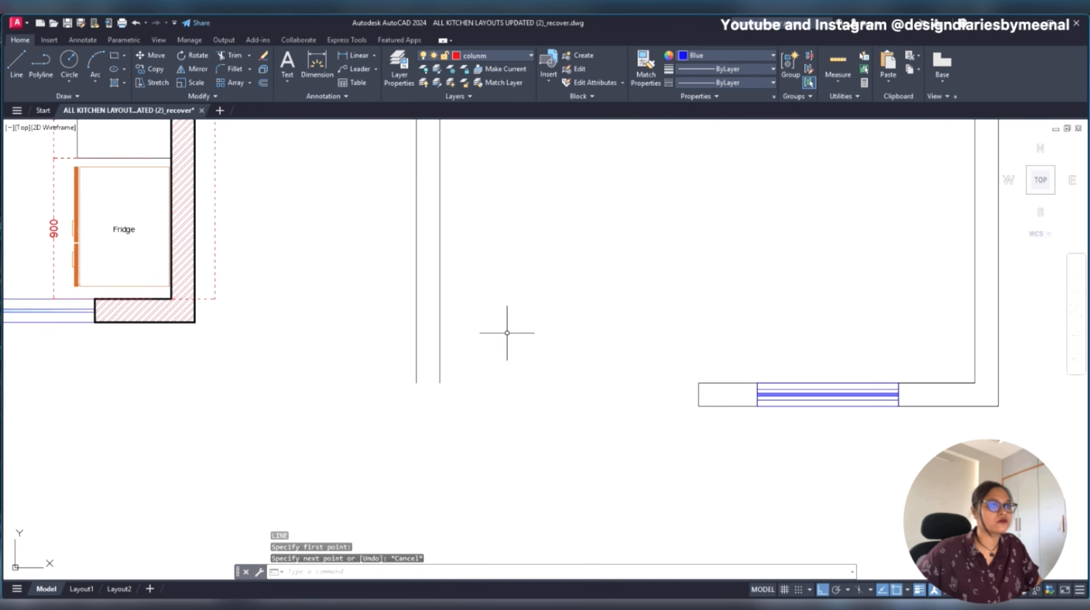
# - Set the current object color to black (0,0,0)
pyautogui.click(704, 55)
pyautogui.click(684, 96)
pyautogui.press('Escape')
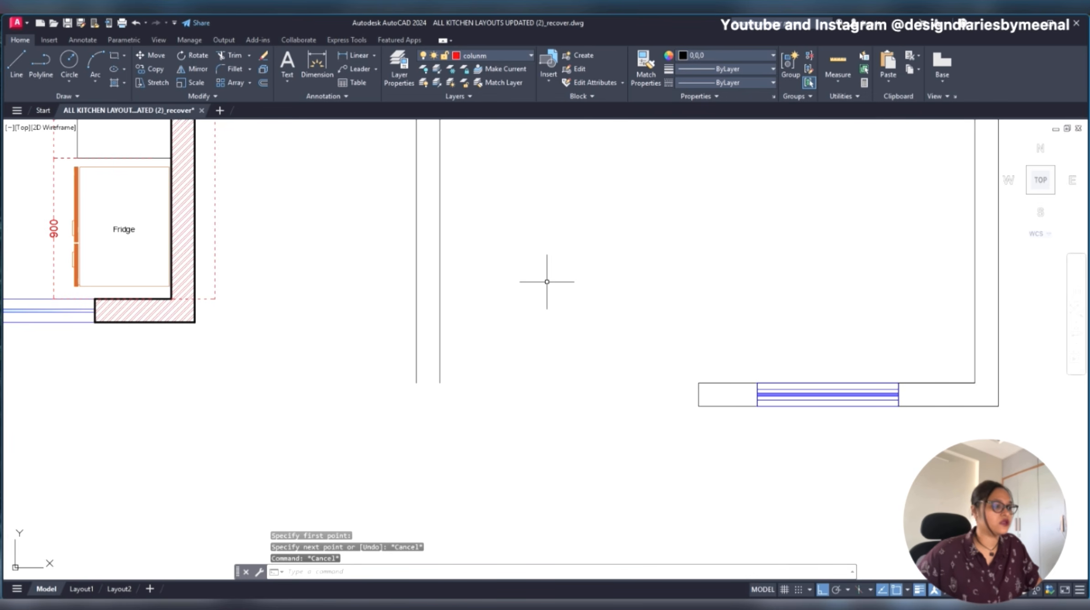
pyautogui.write('l')
pyautogui.press('Return')
pyautogui.click(440, 382)
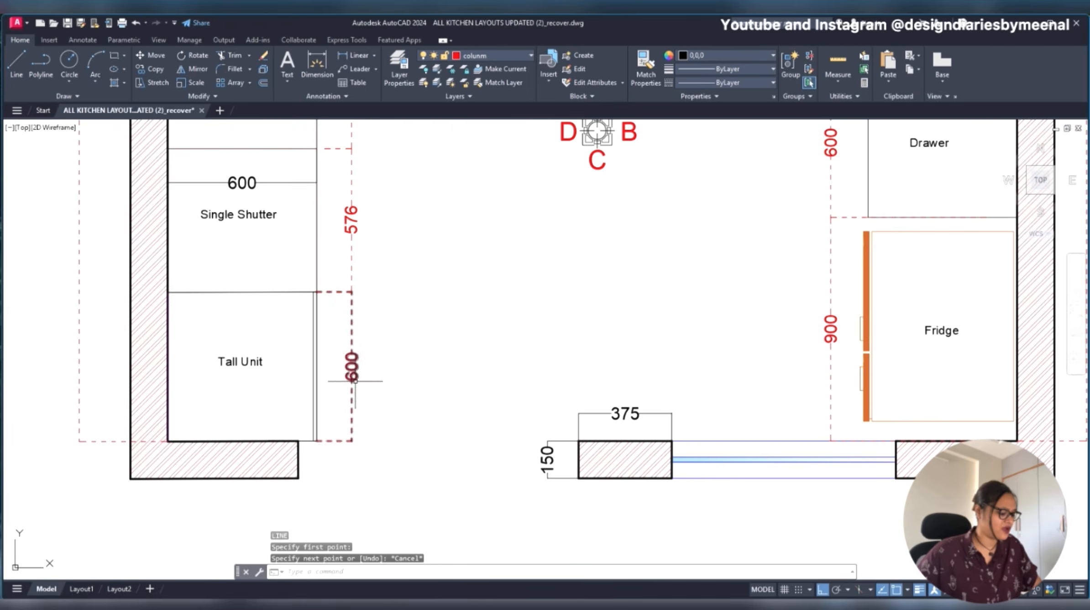
# - Measure the original plan's wall piece below the Tall Unit again, from the inner wall corner to its free end
pyautogui.write('dli')
pyautogui.press('Return')
pyautogui.click(161, 440)
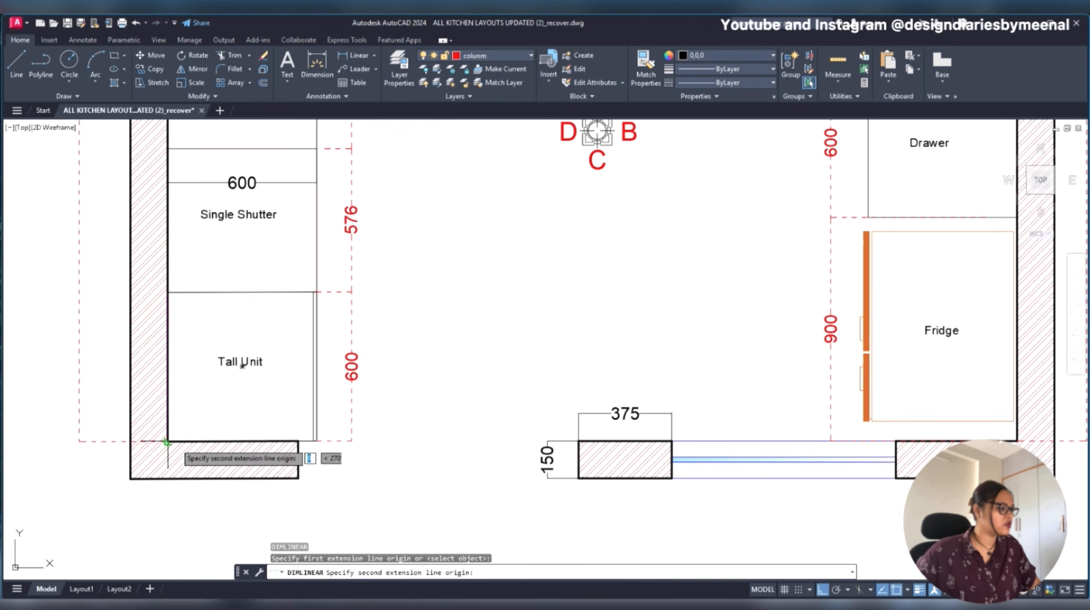
pyautogui.click(297, 444)
pyautogui.press('Escape')
# - Draw a 525 long horizontal line inward from the lower end of the new plan's inner left wall line
pyautogui.scroll(-8, 275, 425)
pyautogui.scroll(6, 507, 436)
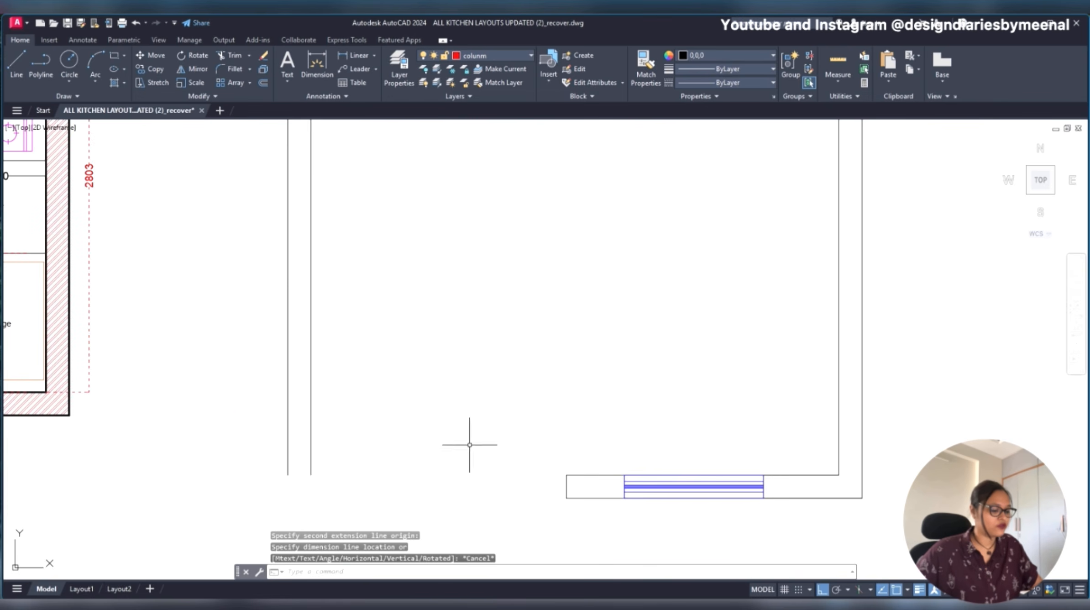
pyautogui.write('l')
pyautogui.press('Return')
pyautogui.click(310, 474)
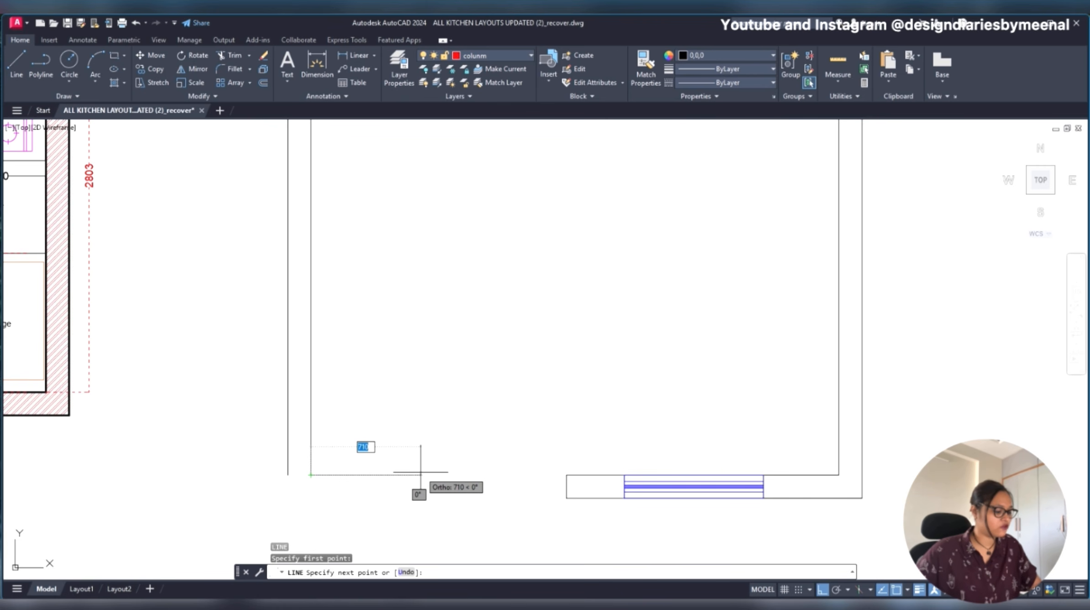
pyautogui.press('Return')
pyautogui.moveTo(360, 491); pyautogui.dragTo(406, 393, button='middle')
pyautogui.scroll(5, 406, 393)
pyautogui.press('Escape')
# - Offset the new horizontal wall line 150 downward
pyautogui.click(410, 321)
pyautogui.click(346, 444)
pyautogui.write('OFF')
pyautogui.press('Return')
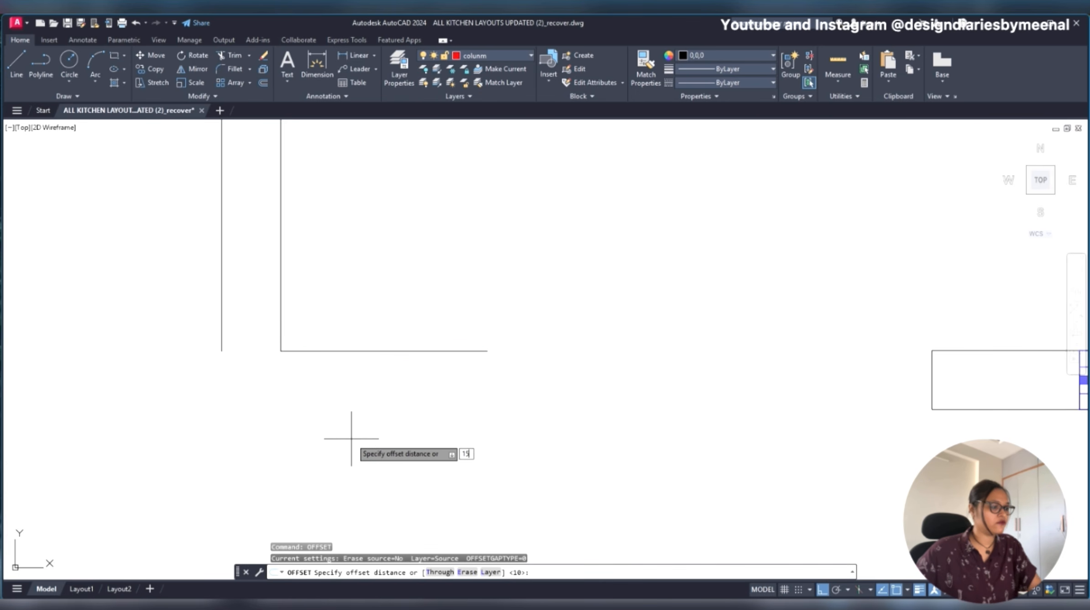
pyautogui.write('150')
pyautogui.press('Return')
pyautogui.click(280, 423)
pyautogui.press('Escape')
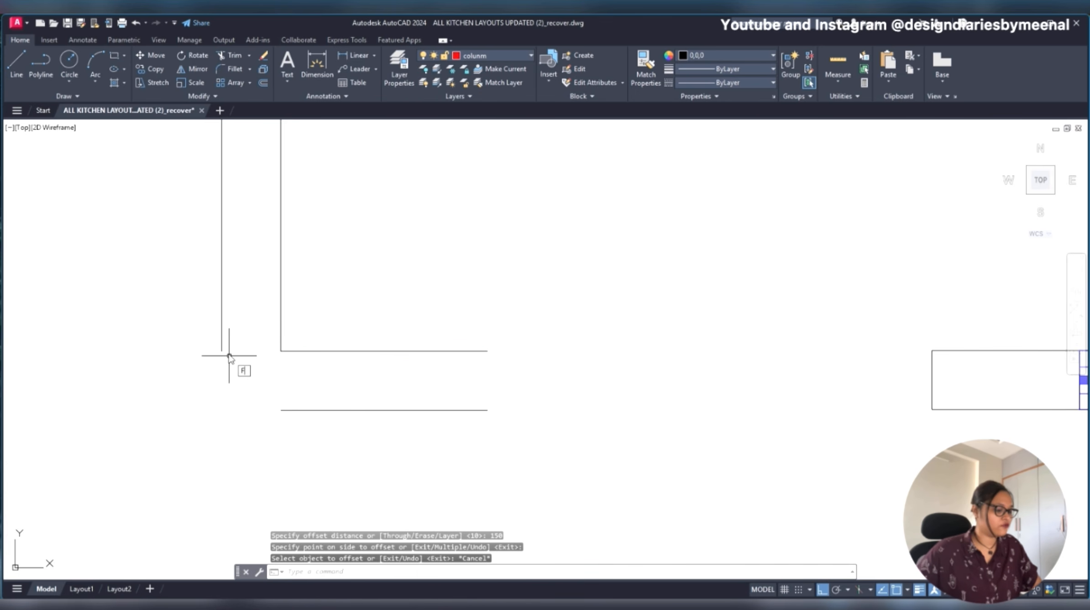
# - Fillet the outer left wall line with the lower offset line to close the outer bottom corner
pyautogui.write('F')
pyautogui.press('Return')
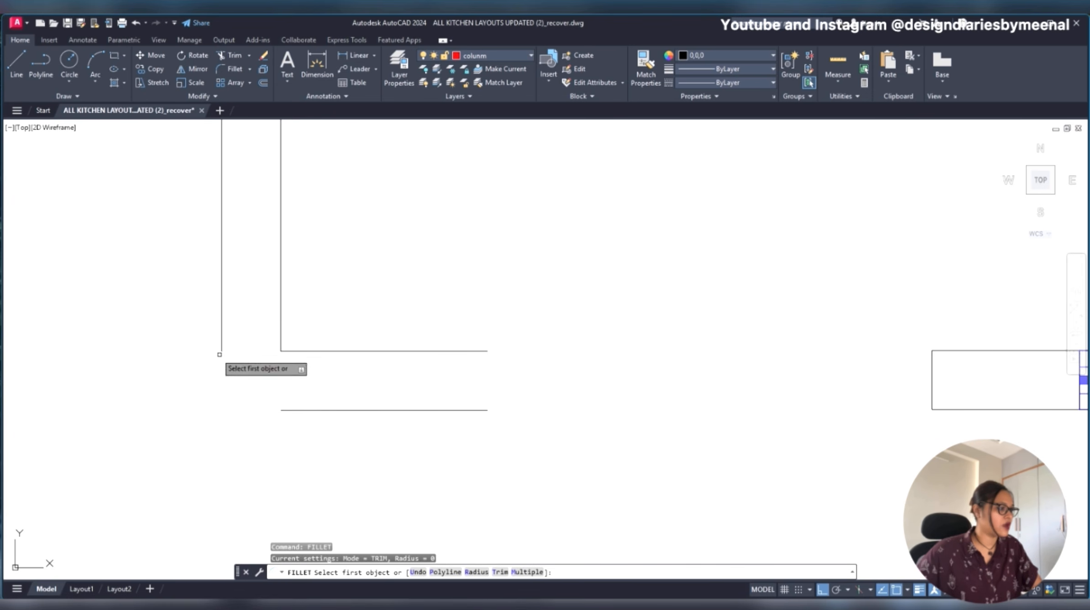
pyautogui.click(223, 357)
pyautogui.click(304, 409)
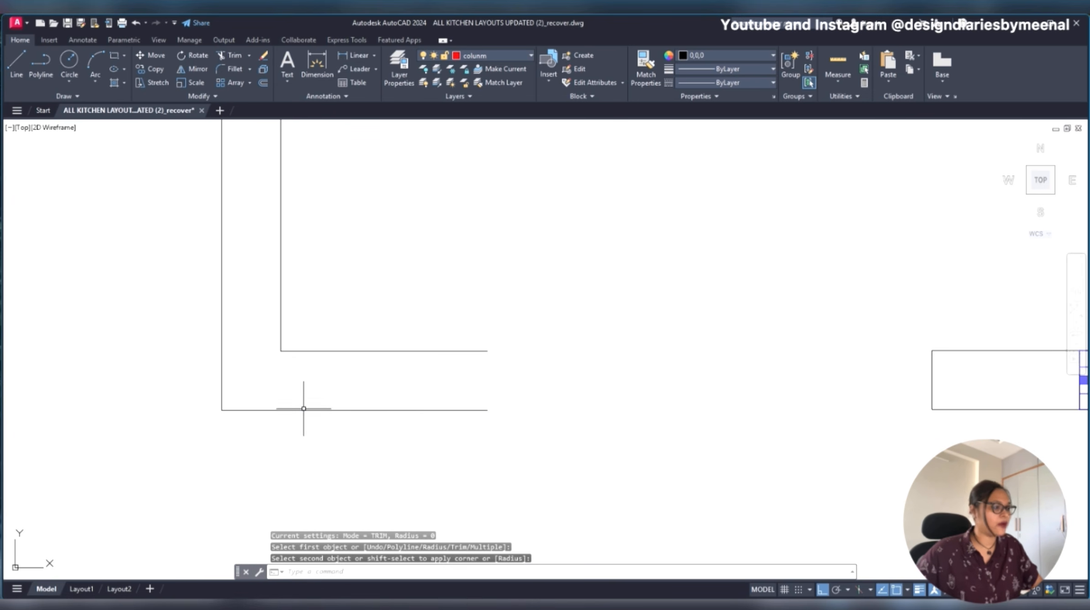
pyautogui.press('Escape')
pyautogui.write('FIL')
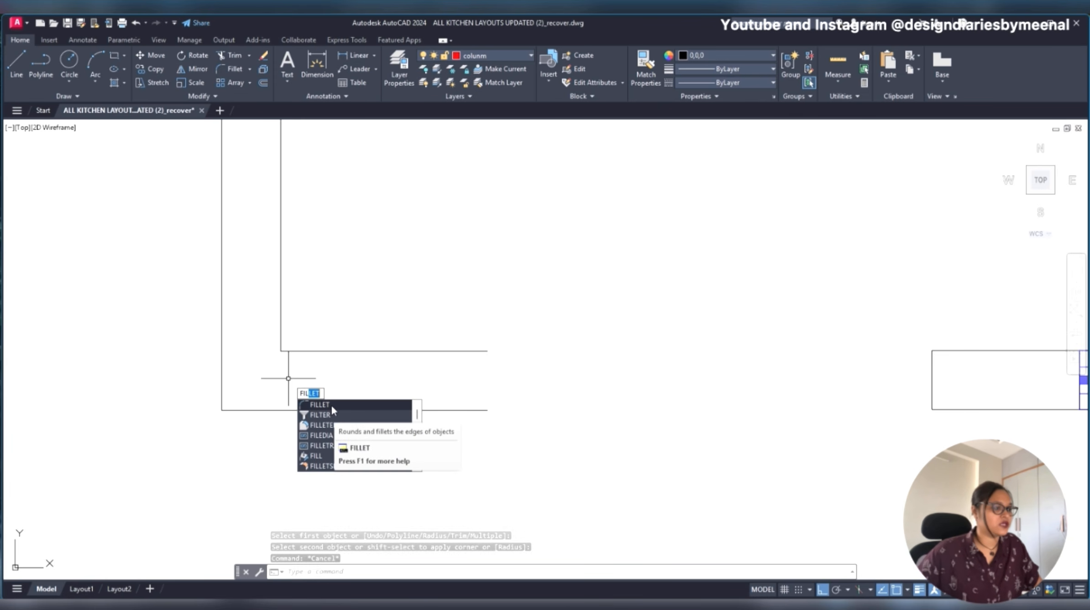
pyautogui.press('Escape')
# - Draw a vertical line closing the free end of the bottom-left wall piece
pyautogui.write('l')
pyautogui.press('Return')
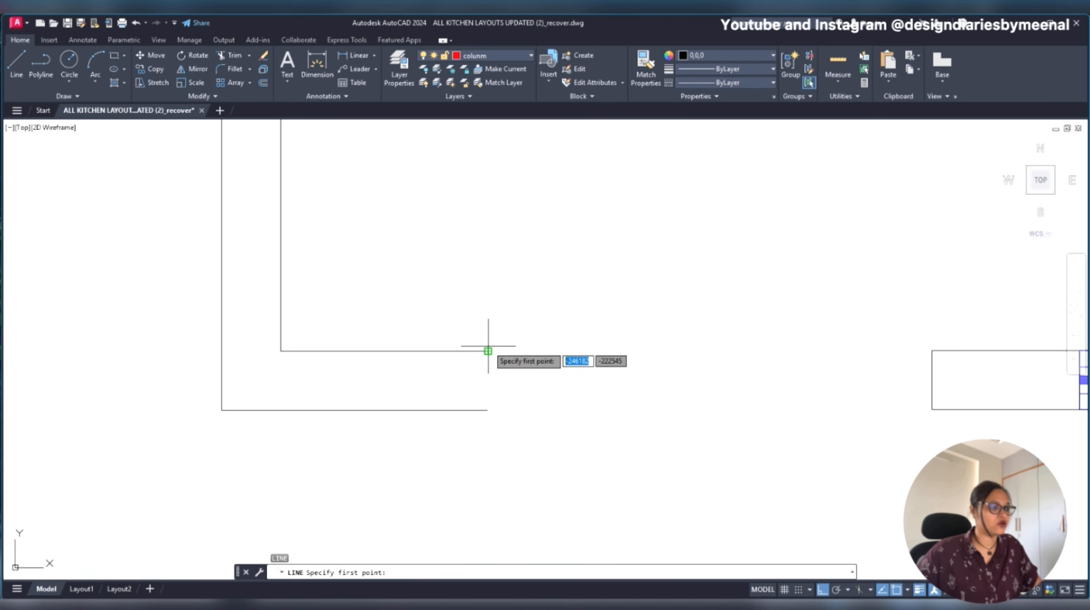
pyautogui.click(487, 350)
pyautogui.scroll(-5, 487, 404)
pyautogui.press('Escape')
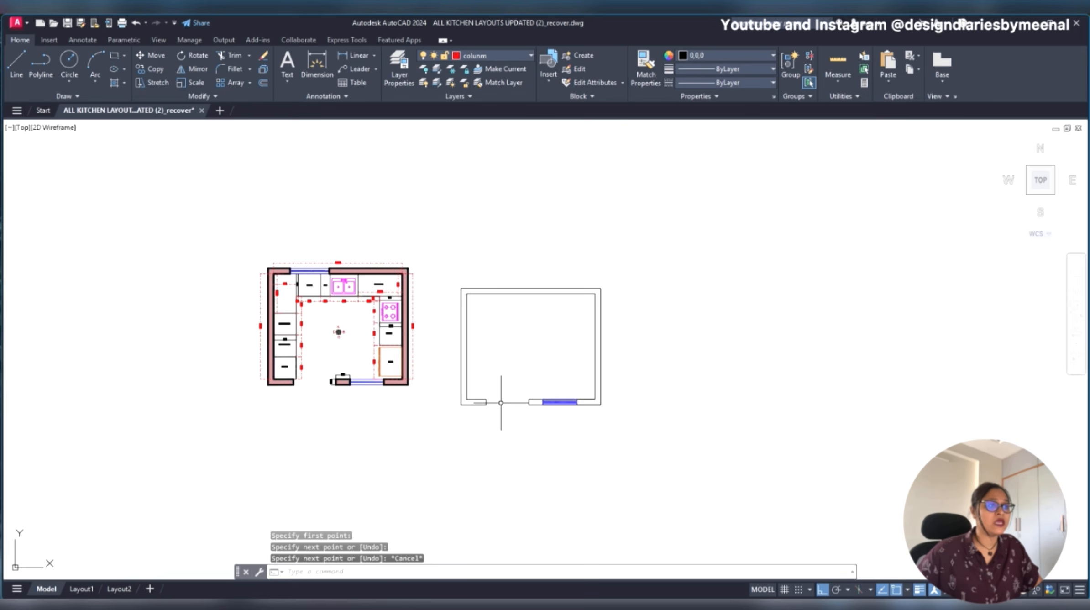
pyautogui.scroll(2, 505, 344)
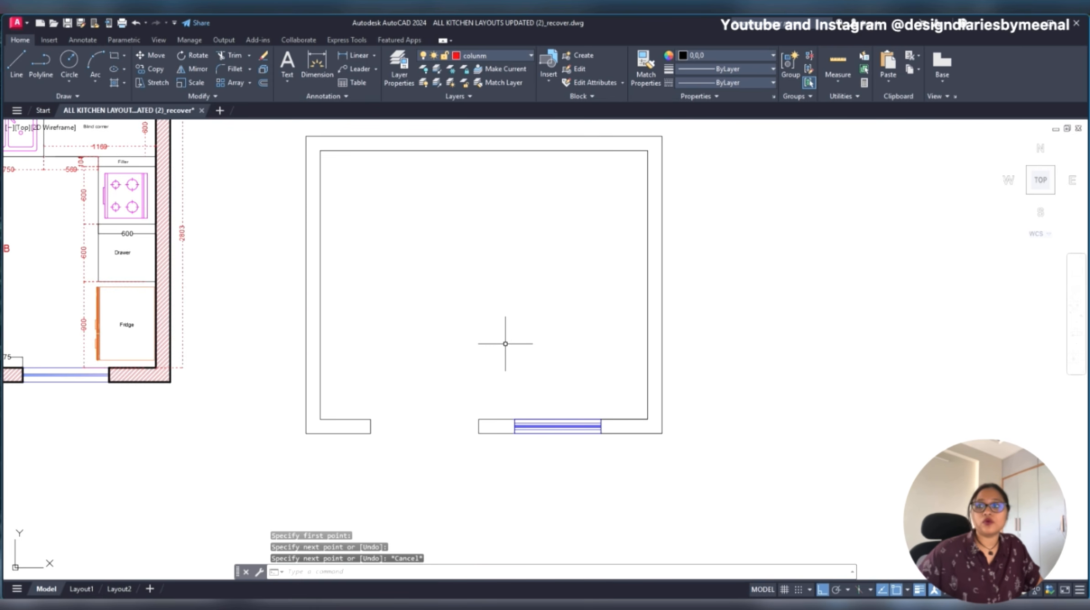
pyautogui.moveTo(482, 314); pyautogui.dragTo(479, 340, button='middle')
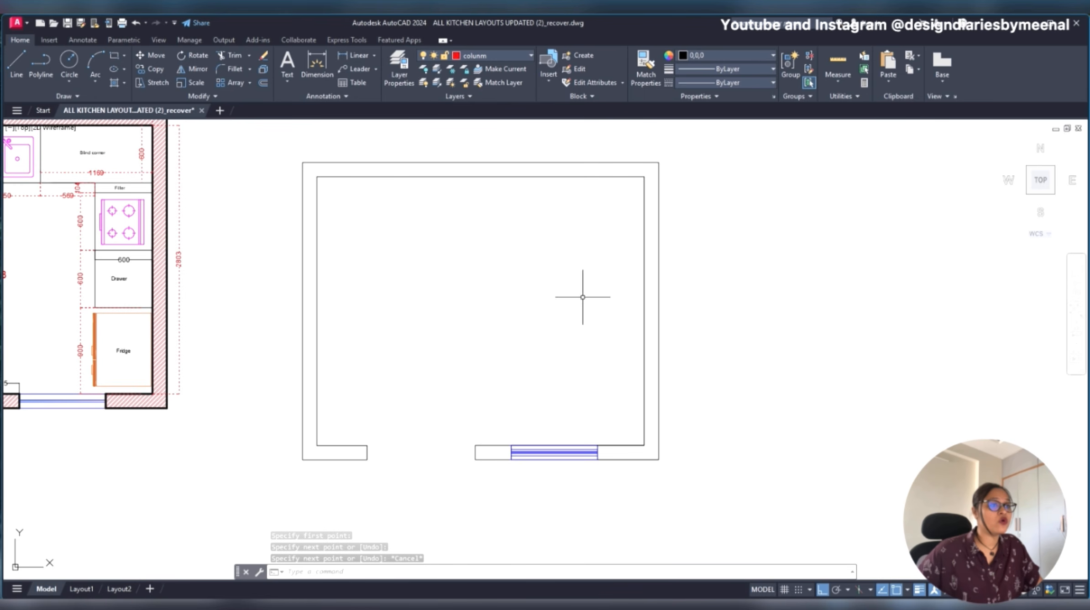
pyautogui.click(710, 148)
pyautogui.click(285, 491)
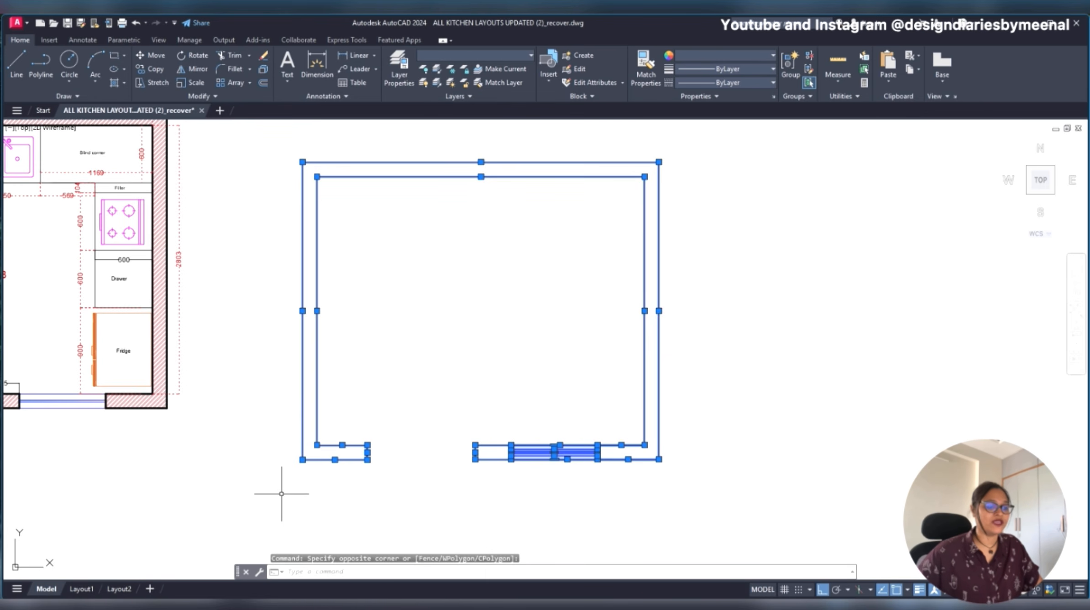
pyautogui.press('Escape')
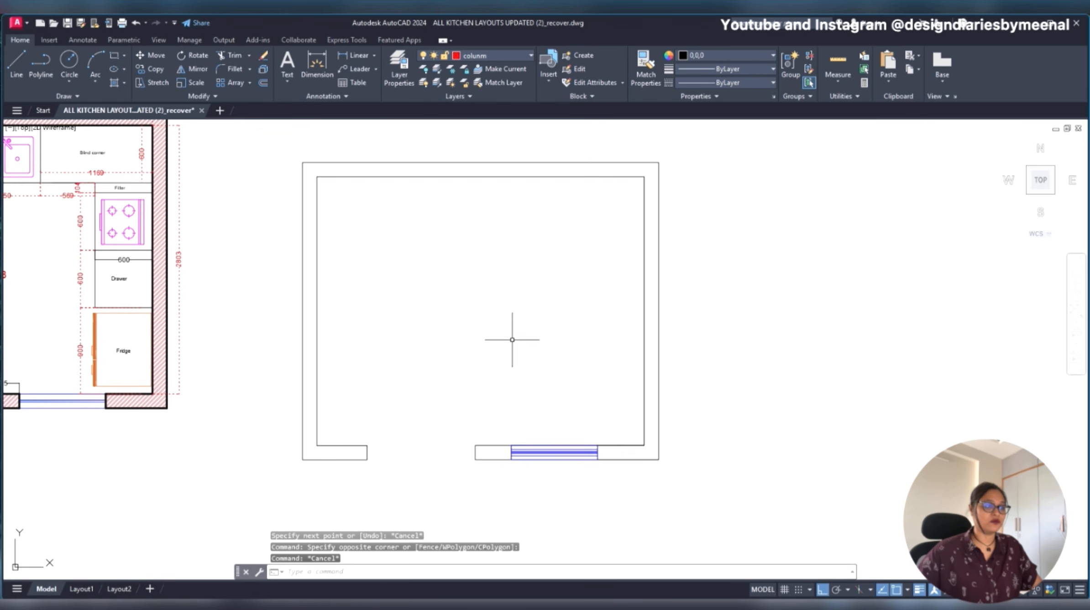
# - Set the lineweight of the new plan's top, left and right wall lines to 0.30 mm
pyautogui.click(702, 152)
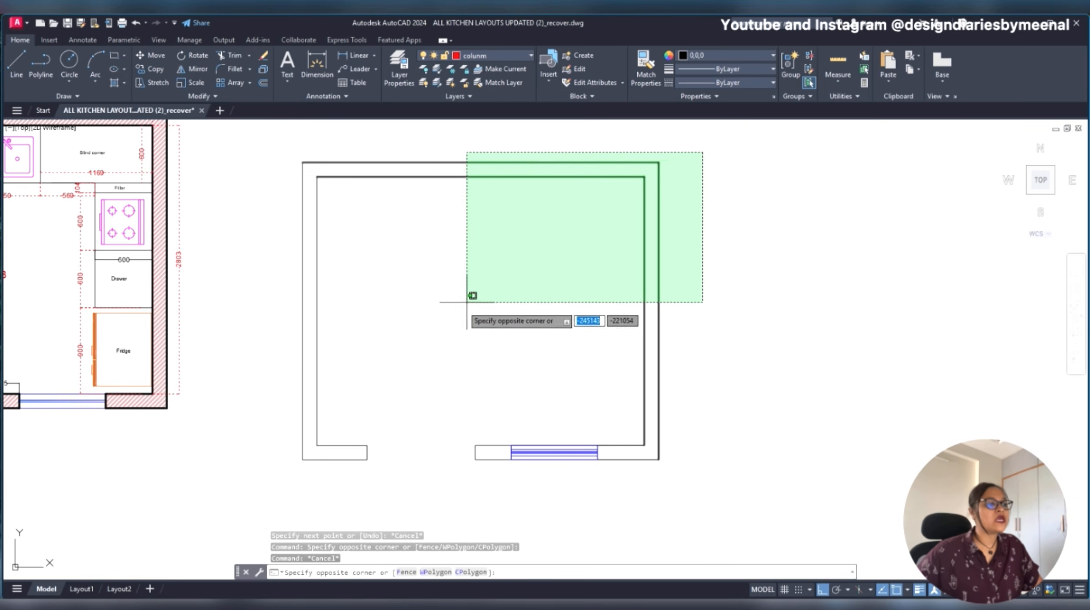
pyautogui.click(257, 439)
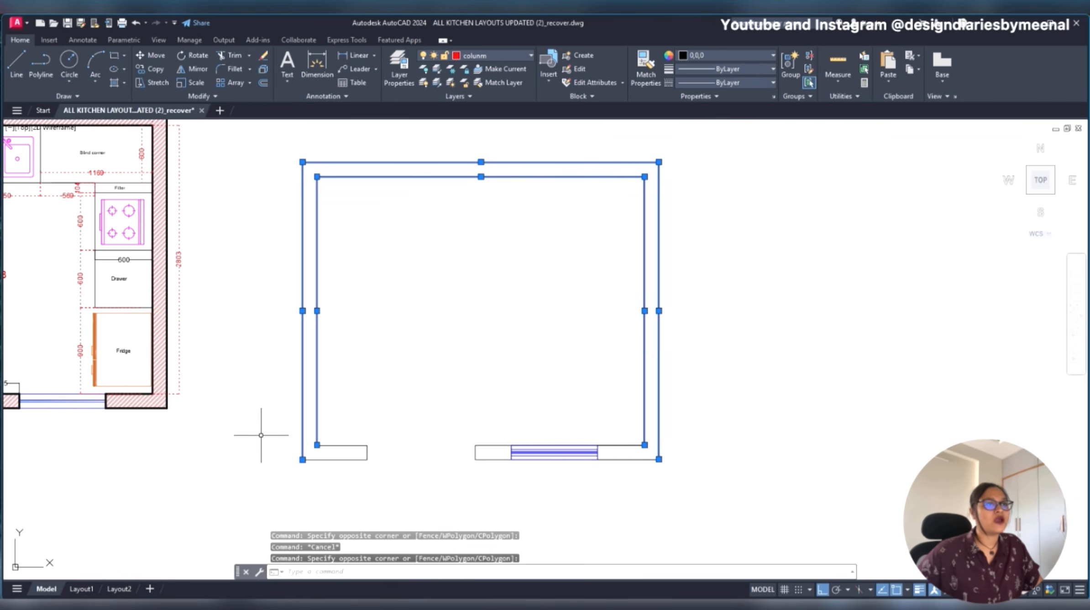
pyautogui.click(717, 71)
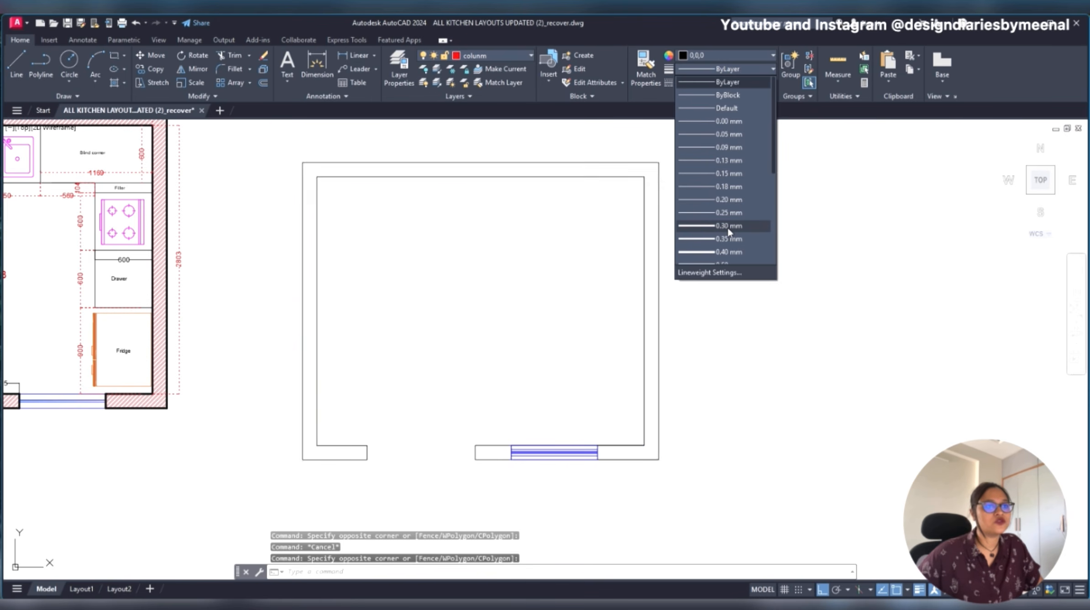
pyautogui.click(659, 273)
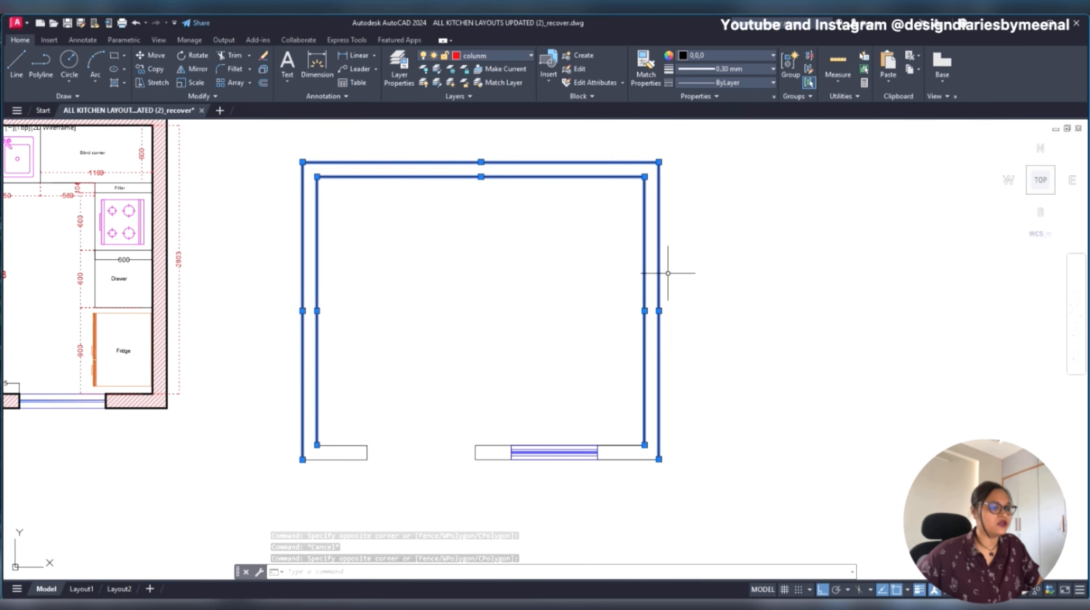
pyautogui.press('Escape')
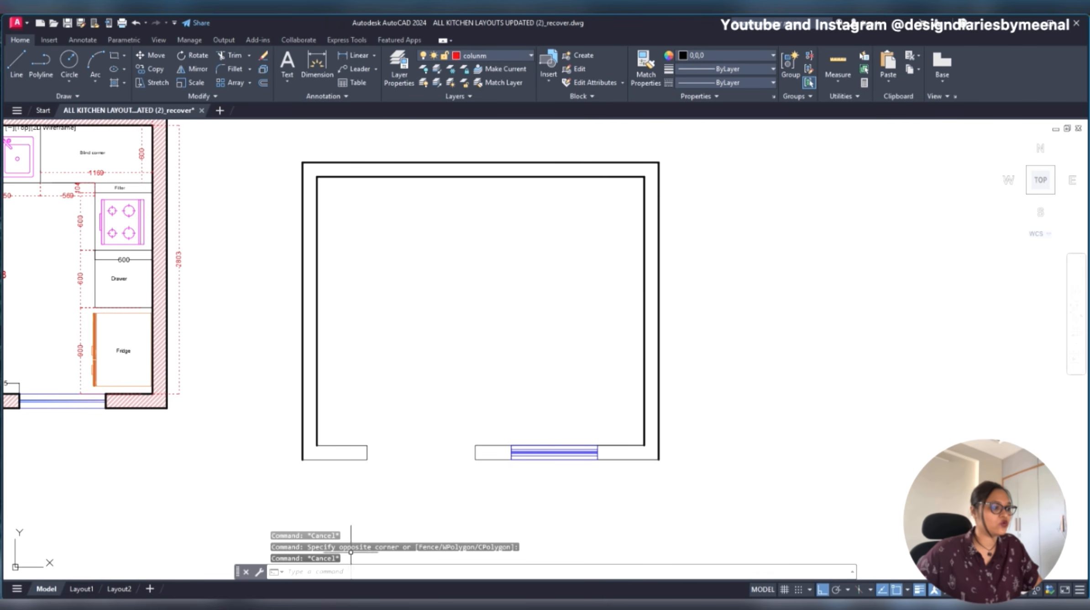
# - Match the inner left wall line's properties onto the lines of the bottom wall pieces on both sides of the opening and window
pyautogui.scroll(4, 353, 438)
pyautogui.scroll(-4, 345, 443)
pyautogui.write('ma')
pyautogui.press('Return')
pyautogui.click(329, 413)
pyautogui.click(410, 404)
pyautogui.click(343, 462)
pyautogui.click(711, 385)
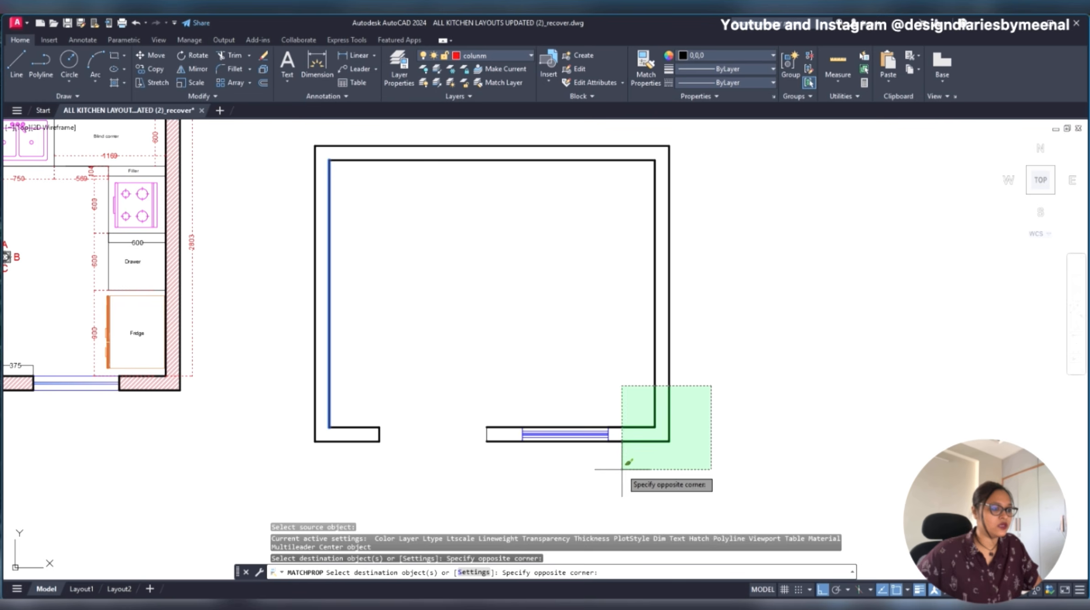
pyautogui.click(620, 469)
pyautogui.click(486, 403)
pyautogui.click(440, 465)
pyautogui.scroll(6, 543, 450)
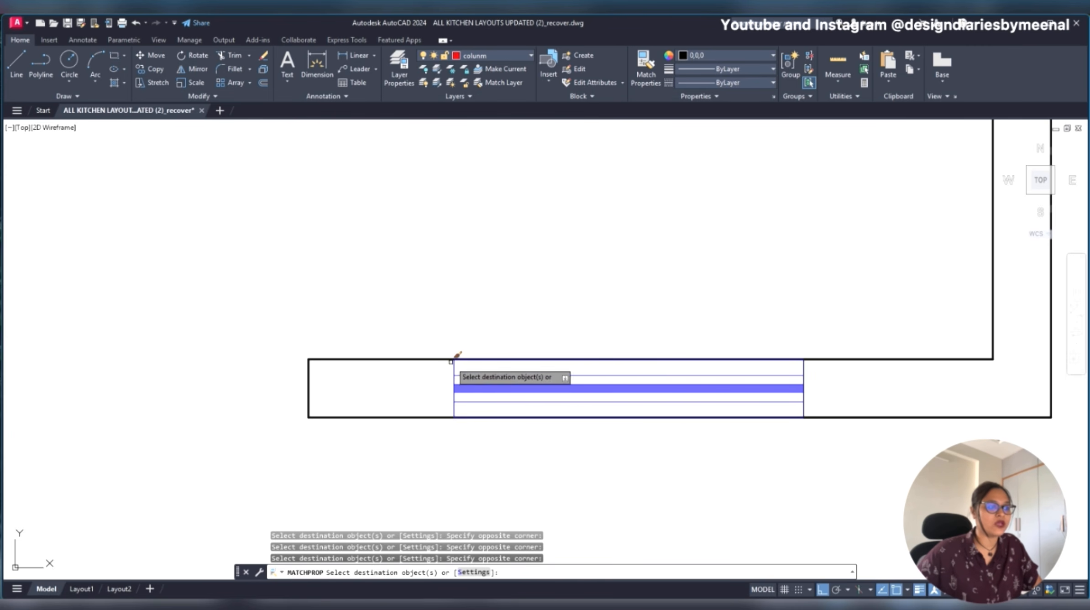
pyautogui.press('Escape')
pyautogui.click(455, 364)
pyautogui.click(446, 376)
pyautogui.press('Escape')
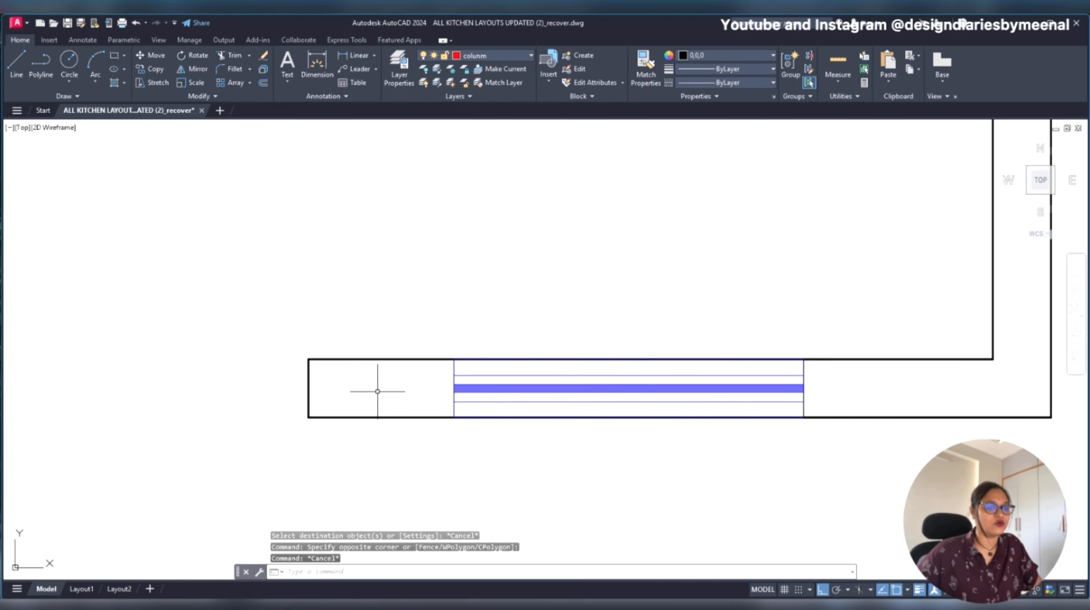
pyautogui.scroll(-4, 377, 391)
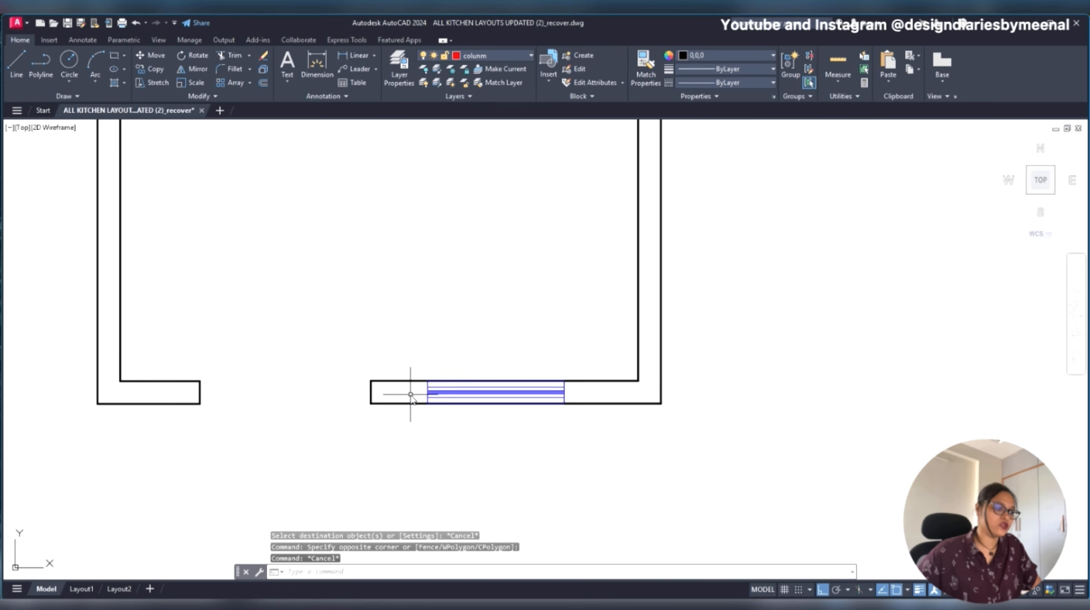
pyautogui.press('space')
pyautogui.click(403, 380)
pyautogui.scroll(5, 430, 388)
pyautogui.click(433, 344)
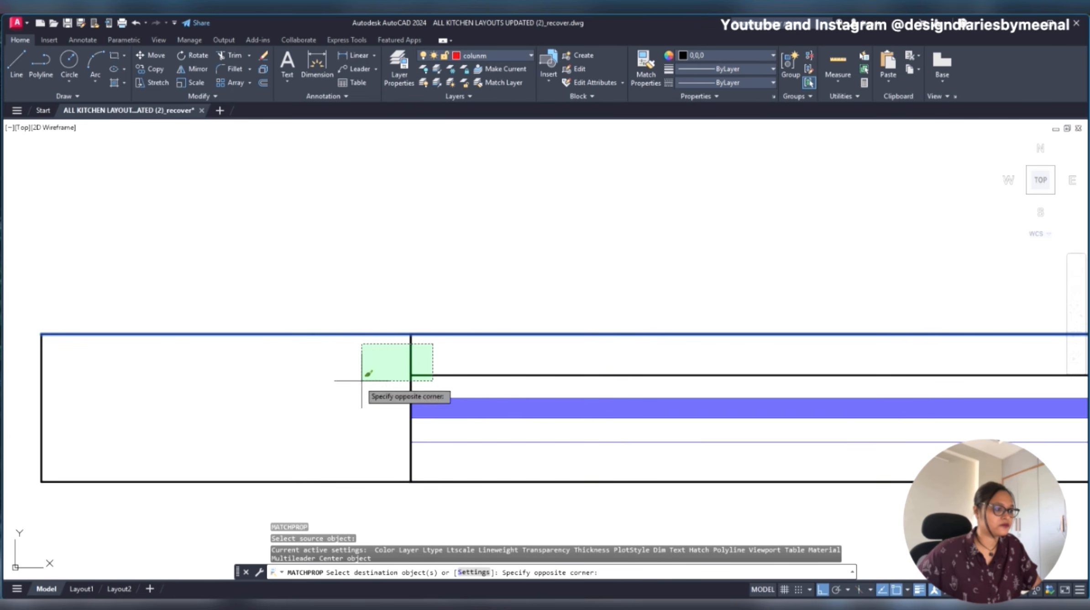
pyautogui.scroll(-3, 324, 460)
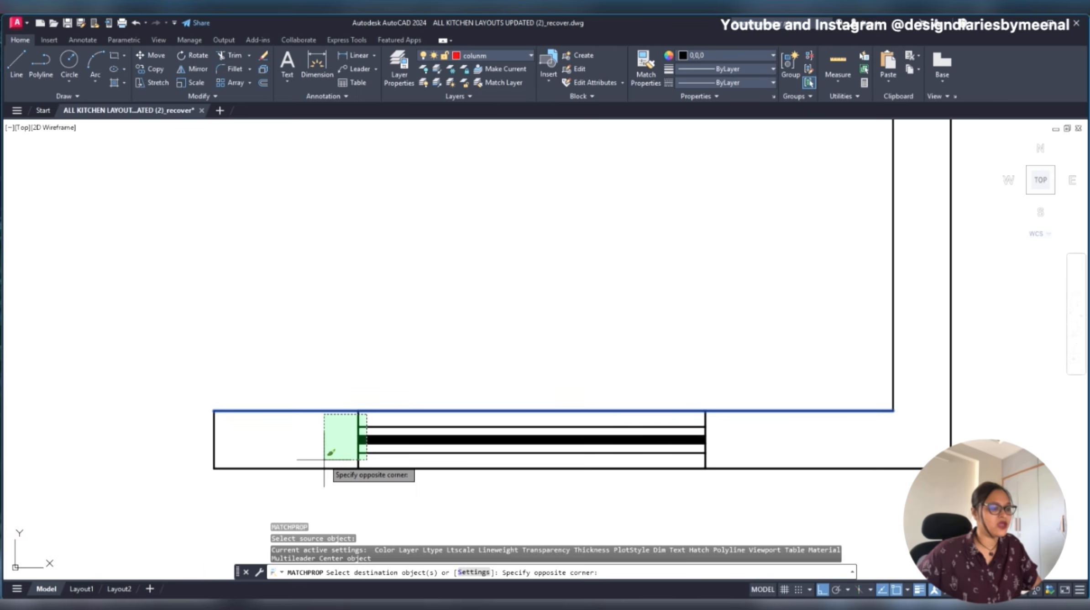
pyautogui.press('Escape')
# - Set the lineweight of all the window's lines and its solid strip to 0.30 mm
pyautogui.click(730, 422)
pyautogui.click(299, 461)
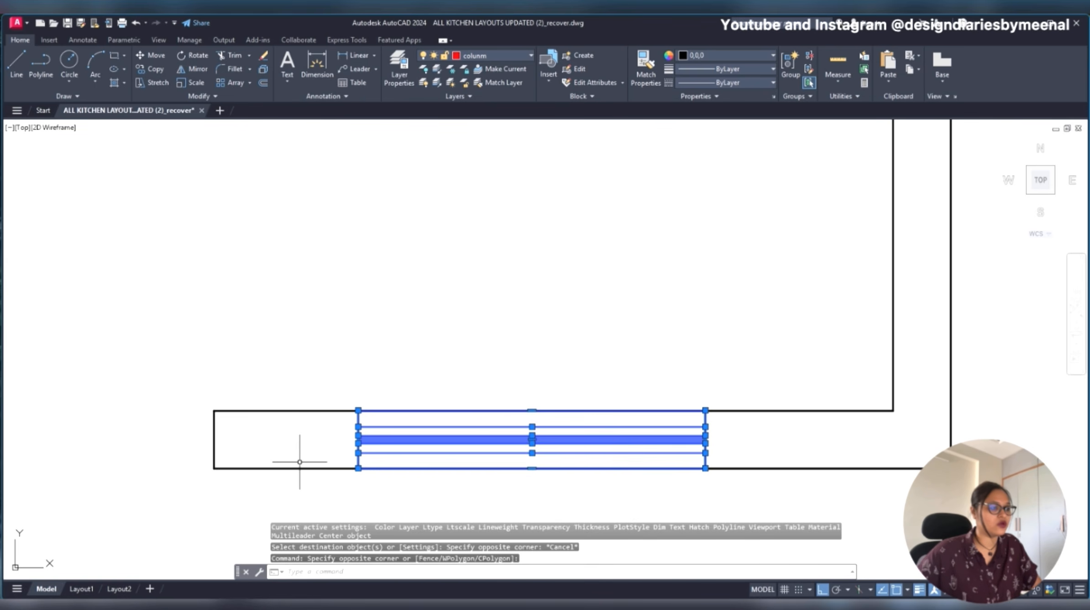
pyautogui.click(735, 73)
pyautogui.click(720, 231)
pyautogui.press('Escape')
pyautogui.scroll(-2, 615, 341)
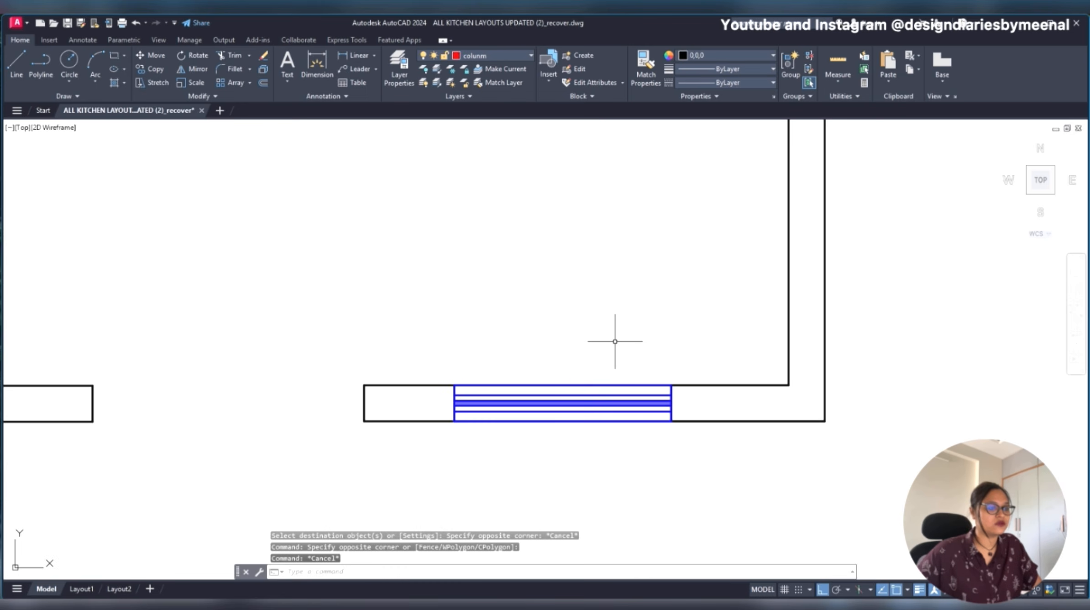
# - Set the lineweight of all the window's lines and its solid strip in the bottom wall to 0.18 mm
pyautogui.scroll(-2, 670, 339)
pyautogui.scroll(6, 689, 377)
pyautogui.click(662, 352)
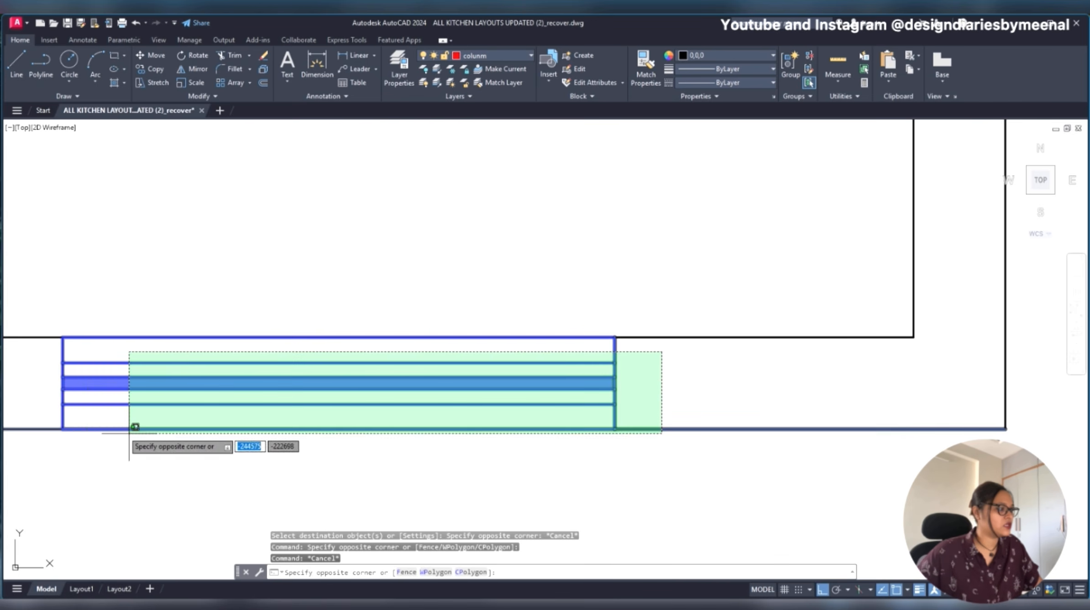
pyautogui.click(46, 417)
pyautogui.click(765, 69)
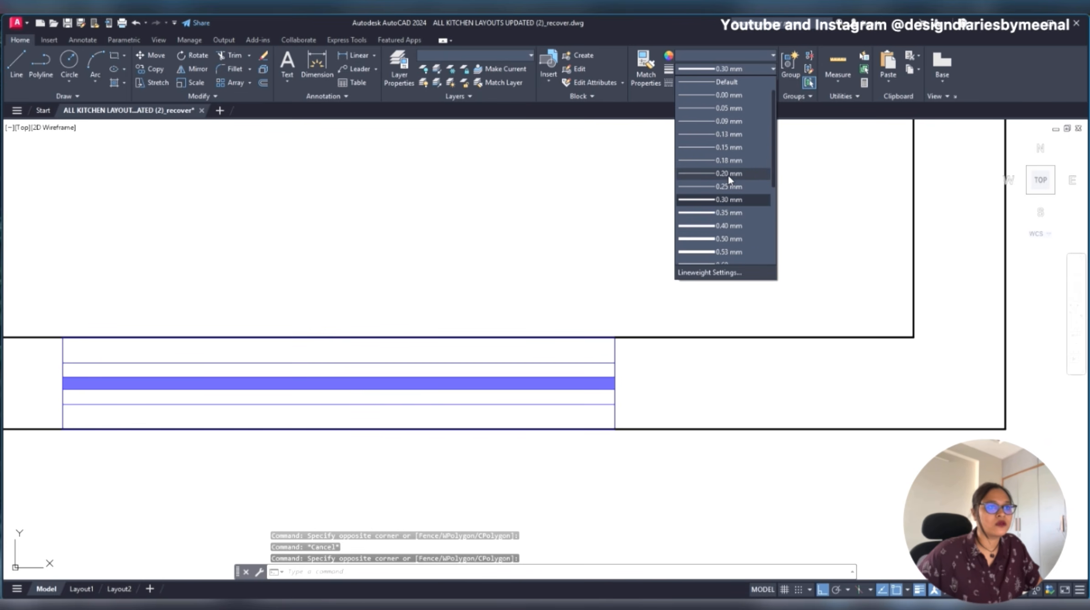
pyautogui.click(728, 161)
pyautogui.press('Escape')
pyautogui.scroll(-5, 736, 304)
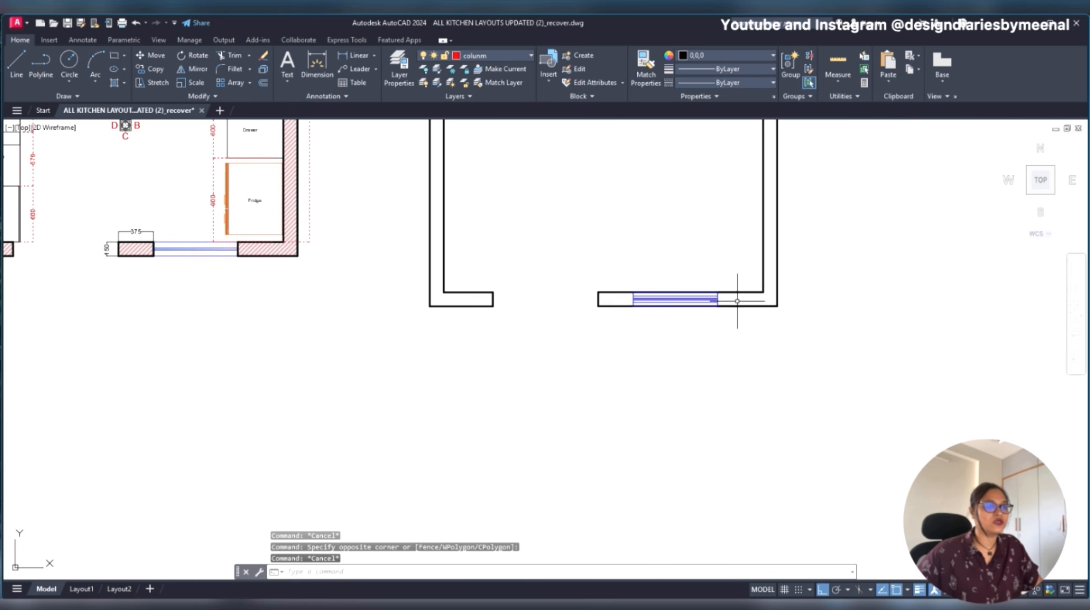
pyautogui.scroll(-2, 728, 411)
pyautogui.click(800, 138)
pyautogui.press('Escape')
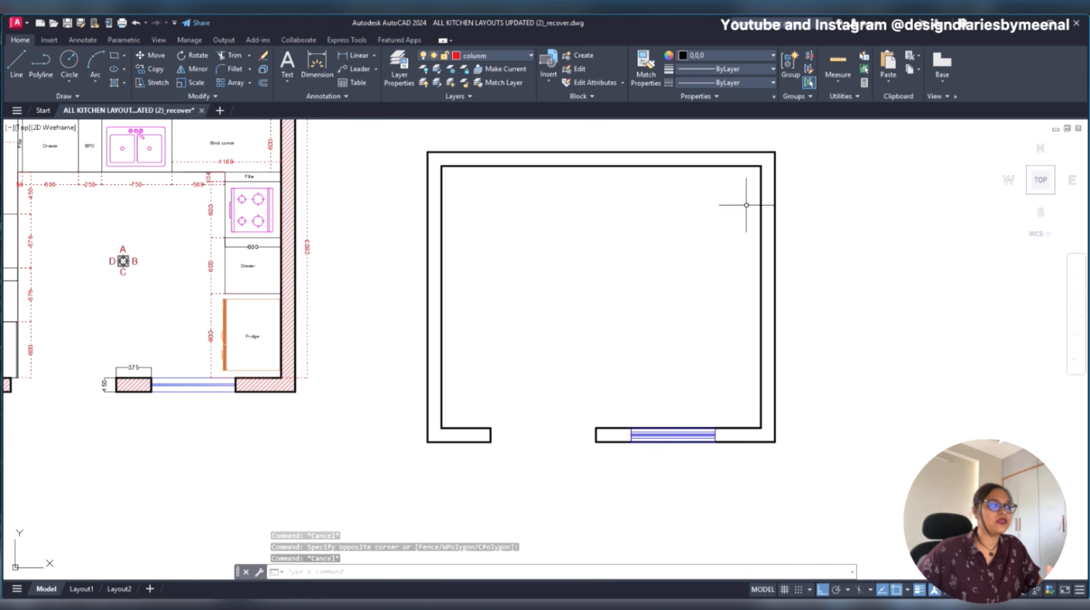
pyautogui.moveTo(220, 246); pyautogui.dragTo(490, 327, button='middle')
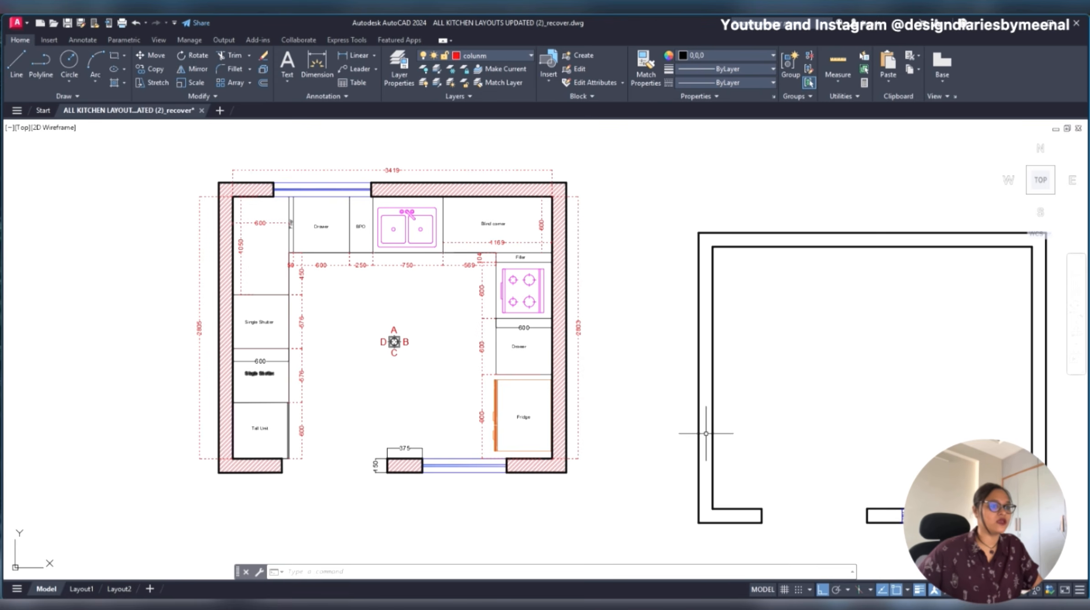
pyautogui.moveTo(698, 429); pyautogui.dragTo(562, 400, button='middle')
pyautogui.moveTo(685, 347); pyautogui.dragTo(554, 331, button='middle')
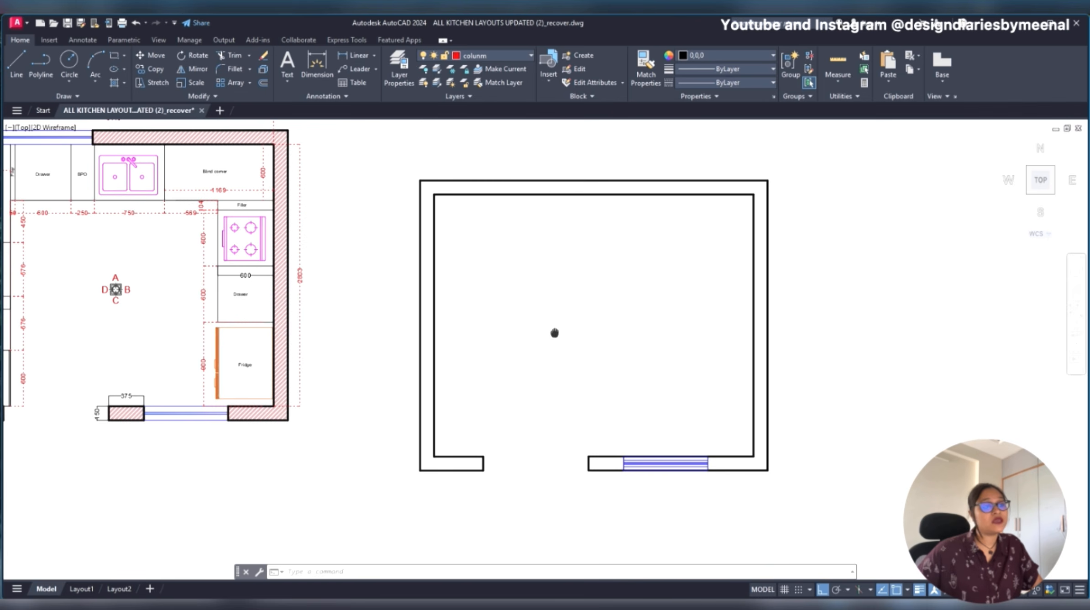
pyautogui.click(832, 165)
pyautogui.click(596, 299)
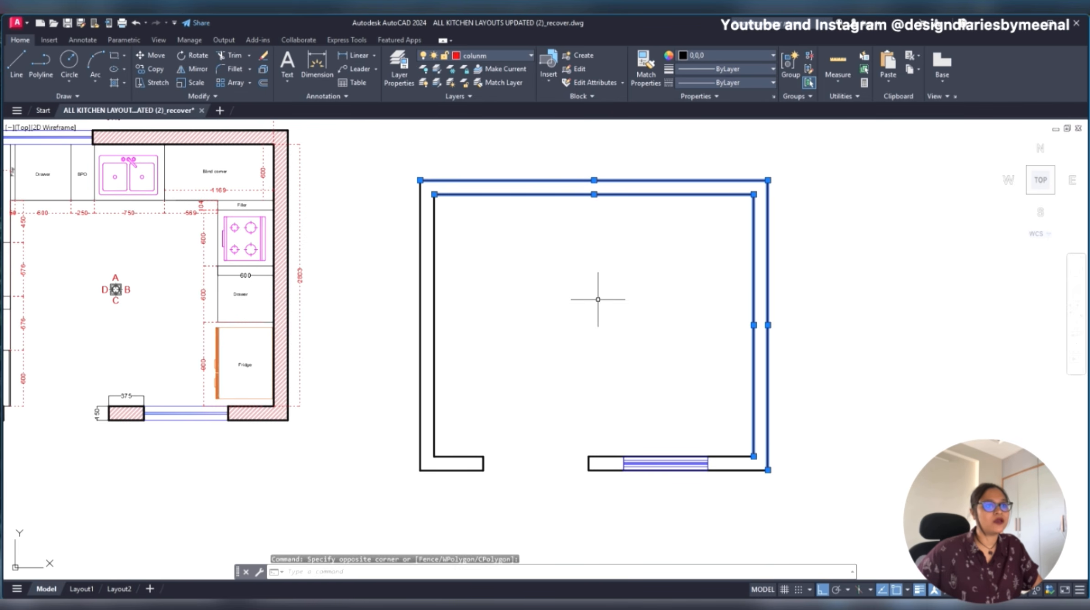
pyautogui.press('Escape')
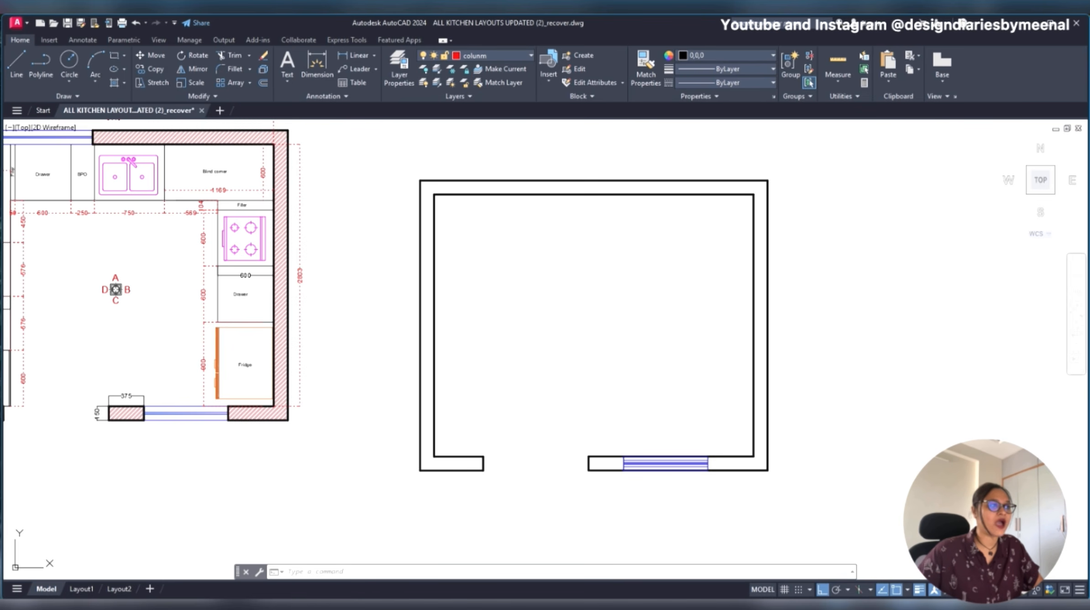
# - Hatch the inside of all the new plan's walls, including the short piece beside the window, with a solid blue fill
pyautogui.write('h')
pyautogui.press('Return')
pyautogui.scroll(2, 525, 184)
pyautogui.click(524, 188)
pyautogui.scroll(-3, 523, 189)
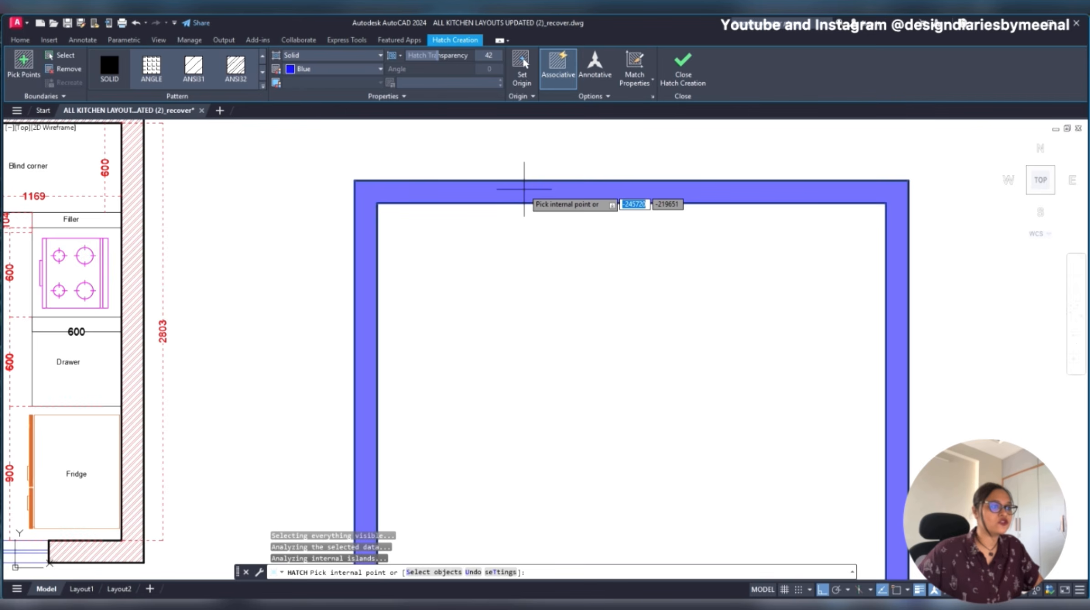
pyautogui.scroll(2, 524, 188)
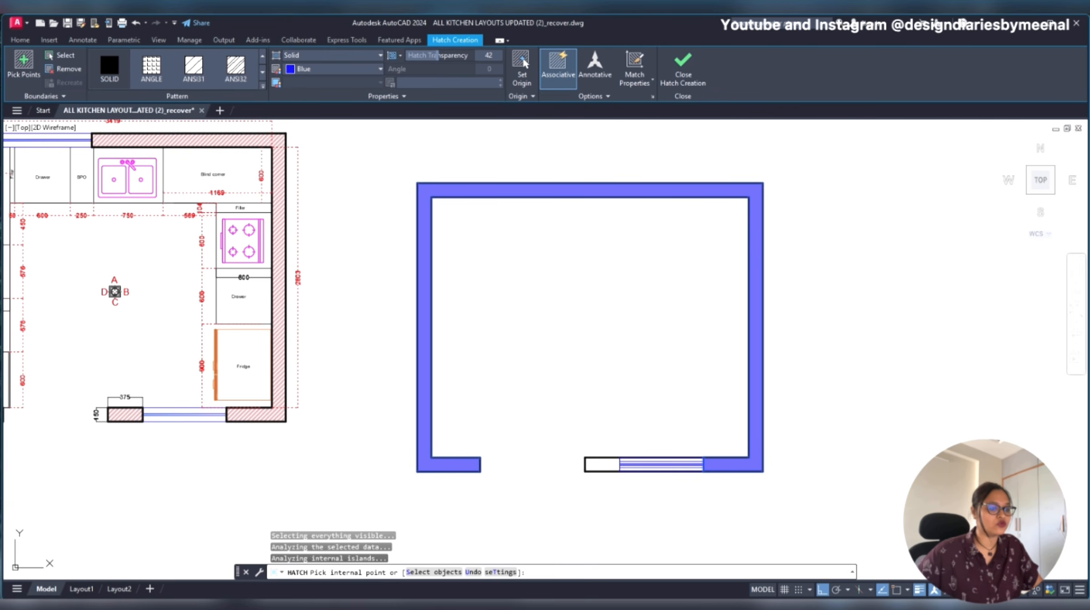
pyautogui.click(596, 466)
pyautogui.press('Escape')
# - Change the wall hatch's type from solid to Pattern and apply the ANSI32 pattern
pyautogui.scroll(5, 525, 180)
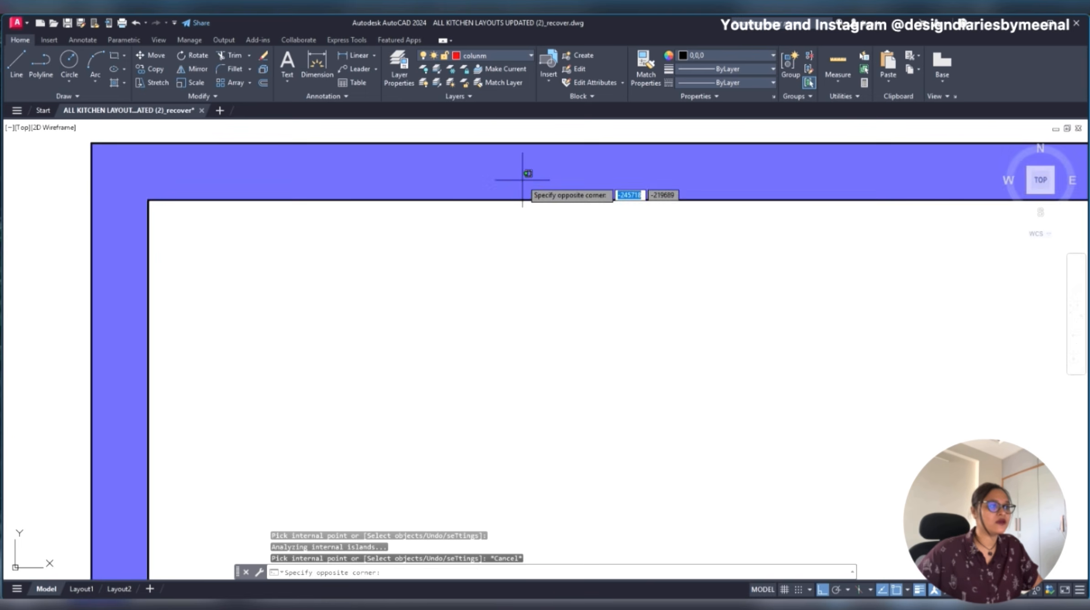
pyautogui.click(513, 175)
pyautogui.scroll(-5, 459, 214)
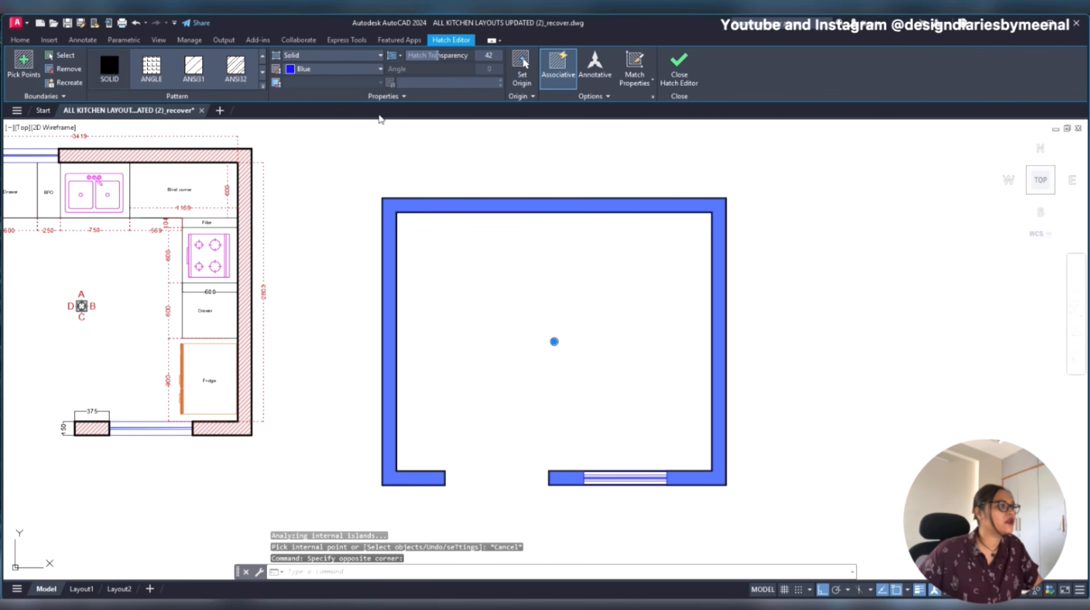
pyautogui.click(328, 56)
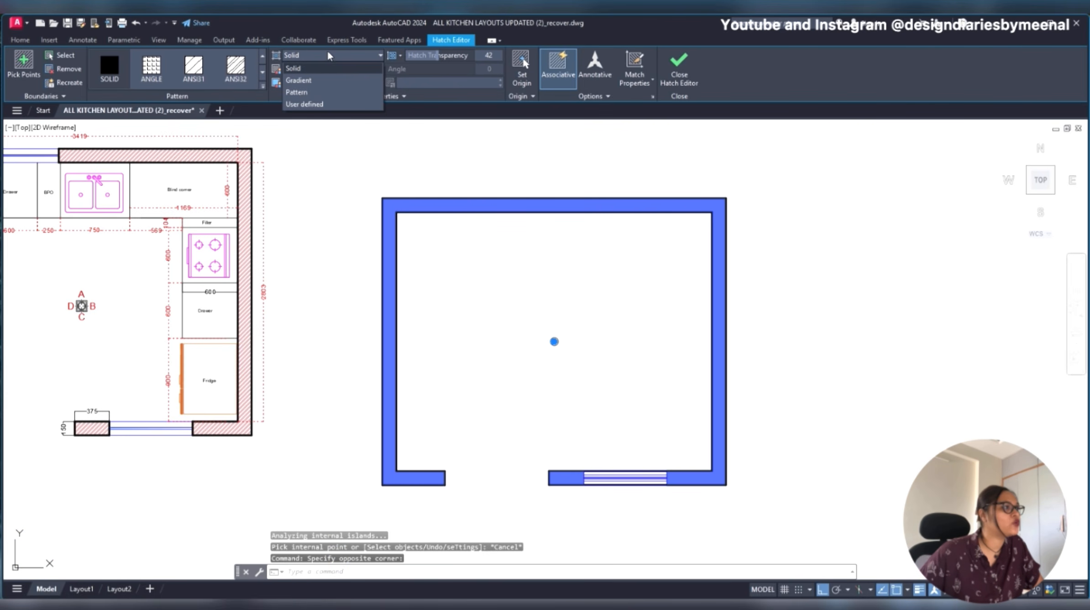
pyautogui.click(315, 91)
pyautogui.click(239, 69)
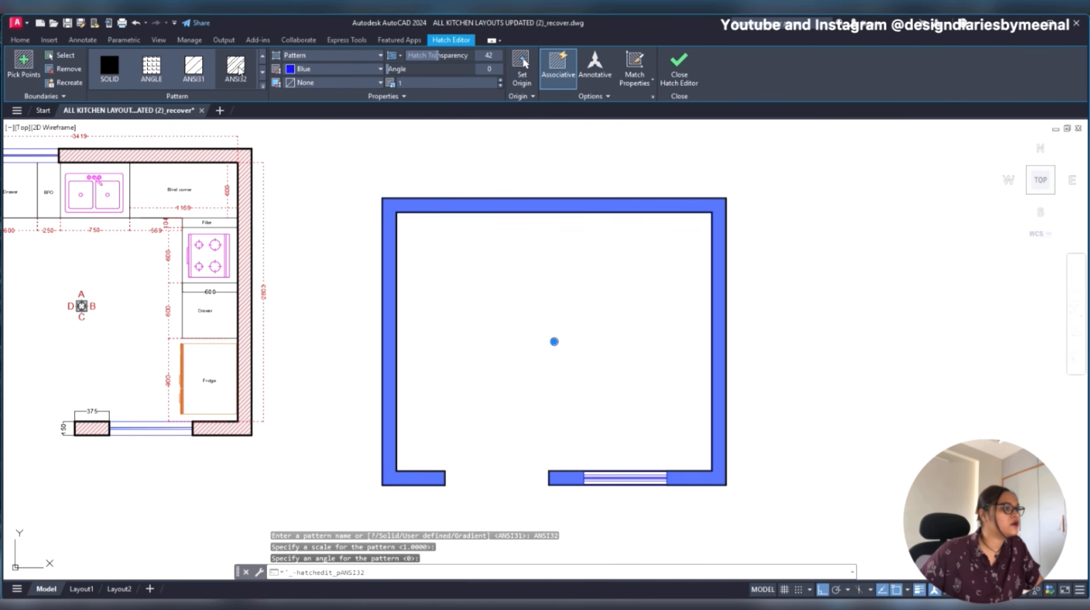
pyautogui.click(244, 75)
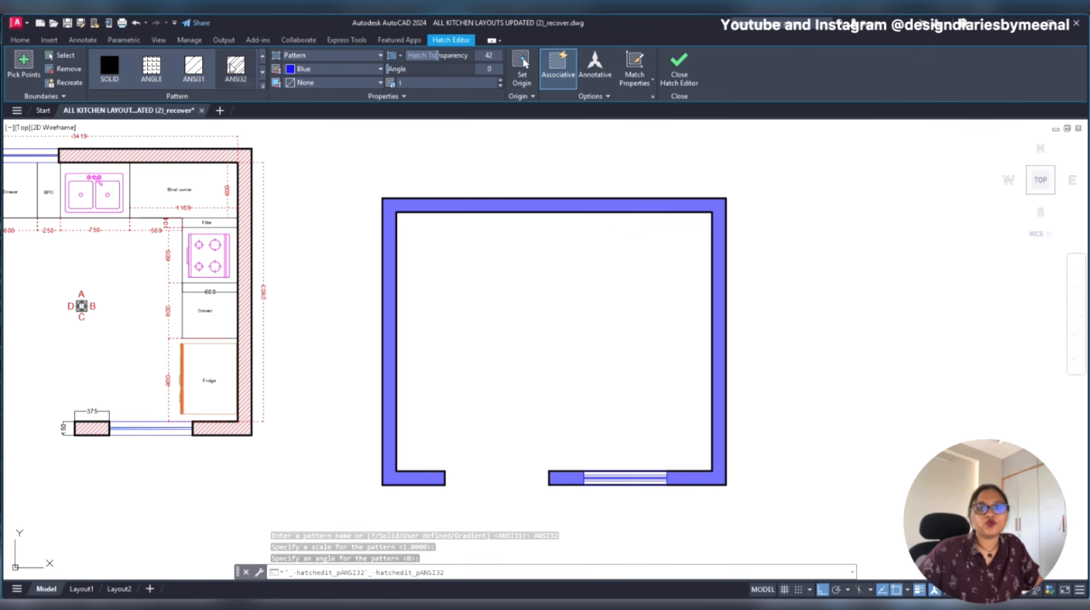
# - Examine the wall hatch lines up close and look through the other available hatch patterns
pyautogui.scroll(10, 447, 209)
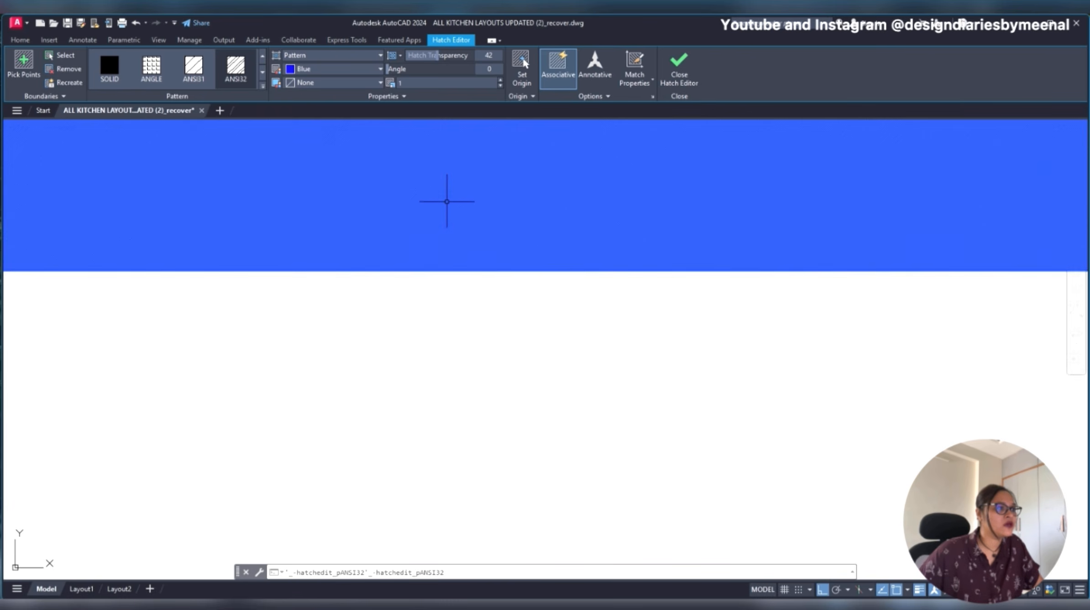
pyautogui.scroll(2, 291, 232)
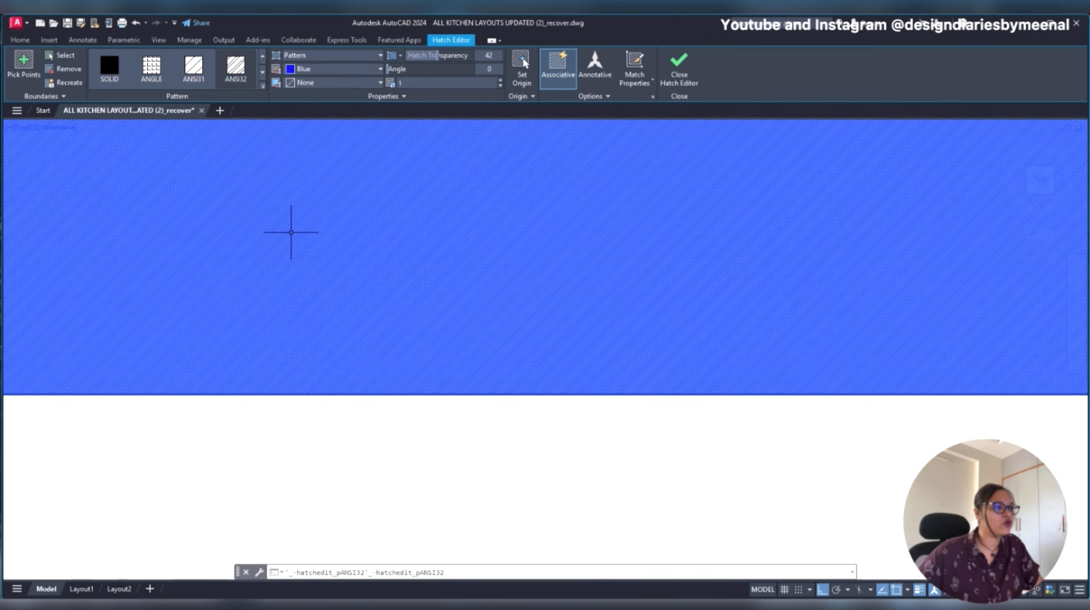
pyautogui.scroll(3, 407, 286)
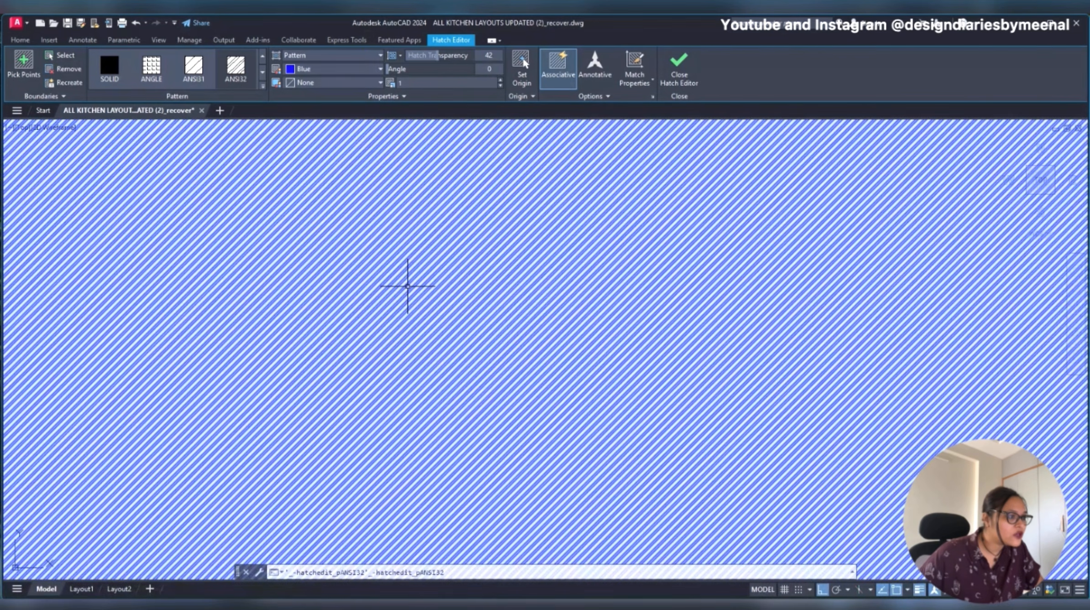
pyautogui.scroll(2, 413, 286)
pyautogui.scroll(-8, 675, 274)
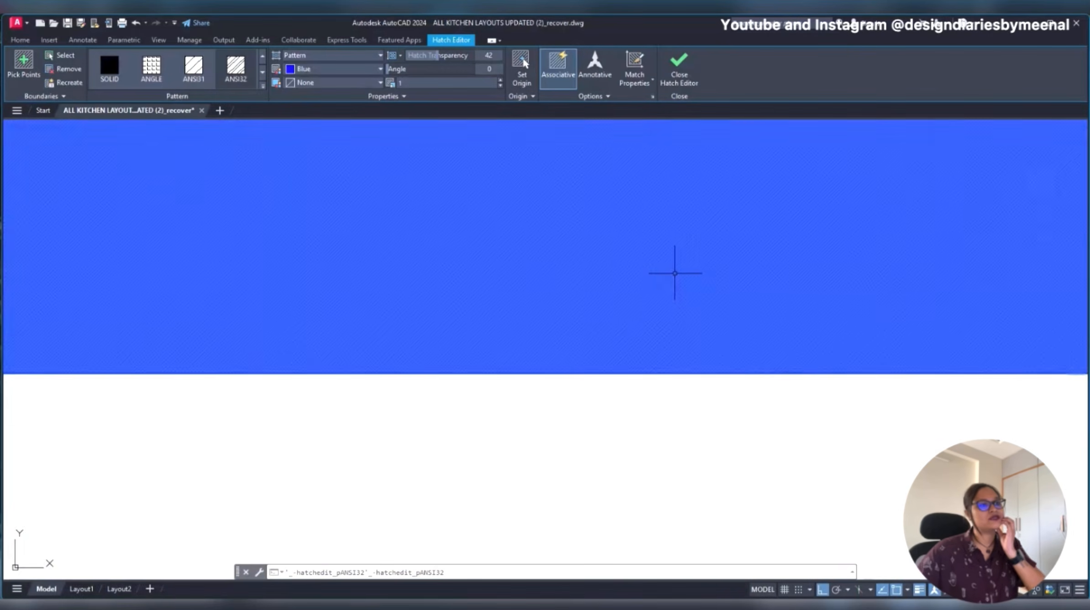
pyautogui.scroll(6, 673, 273)
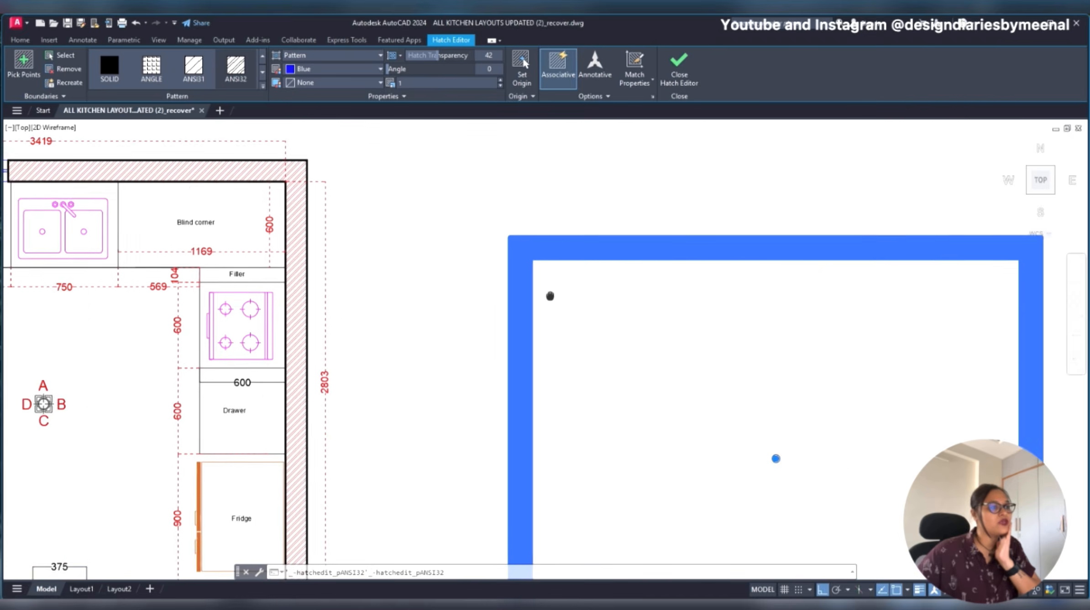
pyautogui.click(263, 85)
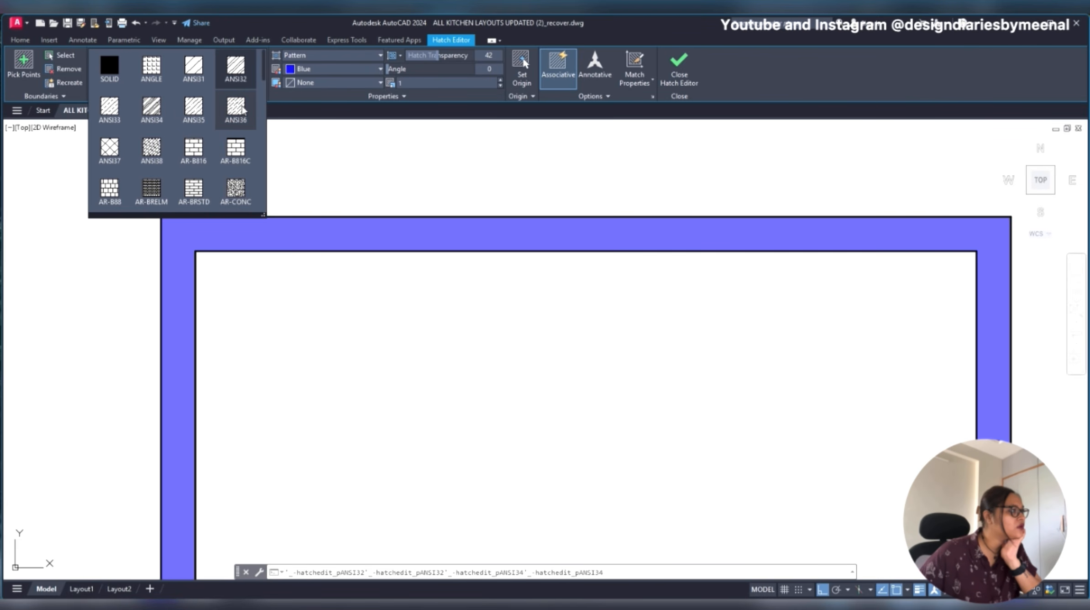
pyautogui.scroll(-1, 223, 133)
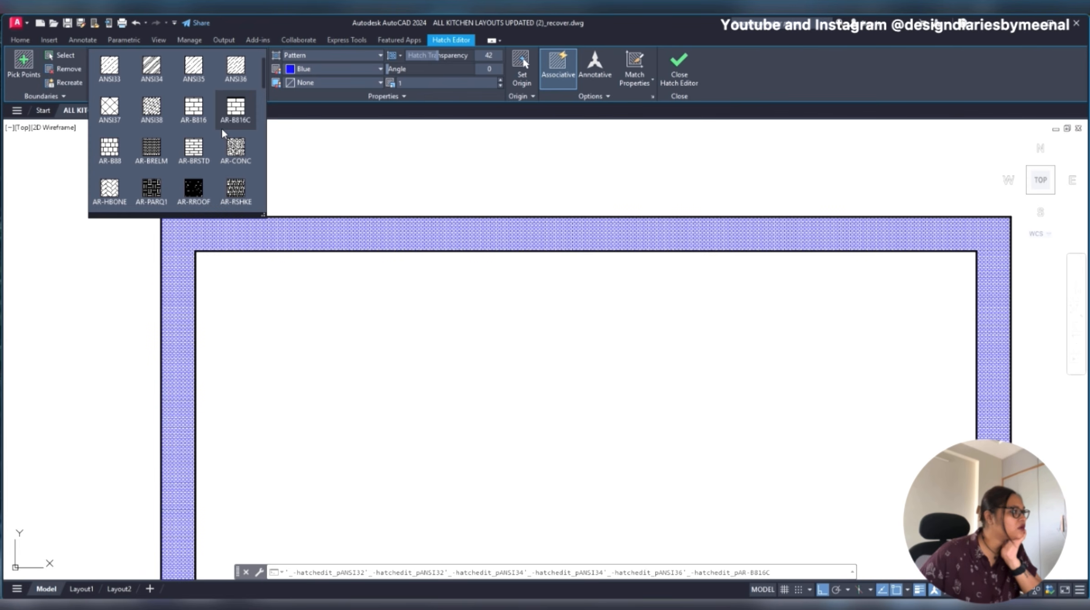
pyautogui.scroll(-1, 223, 133)
pyautogui.scroll(-4, 222, 132)
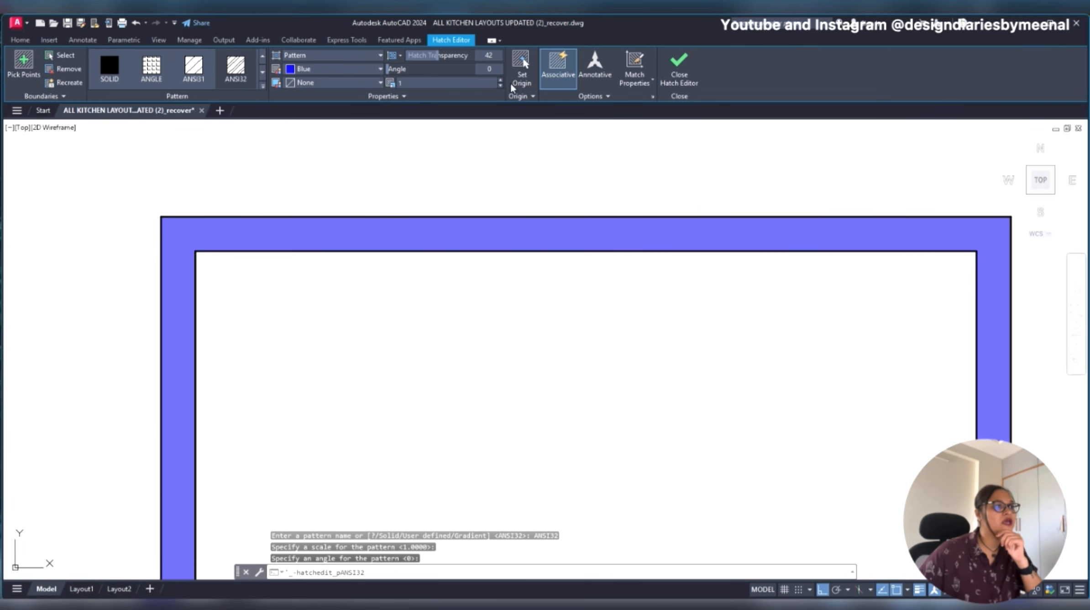
# - Set the wall hatch's transparency to 0 and its pattern scale to 90
pyautogui.moveTo(437, 56)
pyautogui.mouseDown()
pyautogui.moveTo(454, 56)
pyautogui.moveTo(385, 55)
pyautogui.mouseUp()
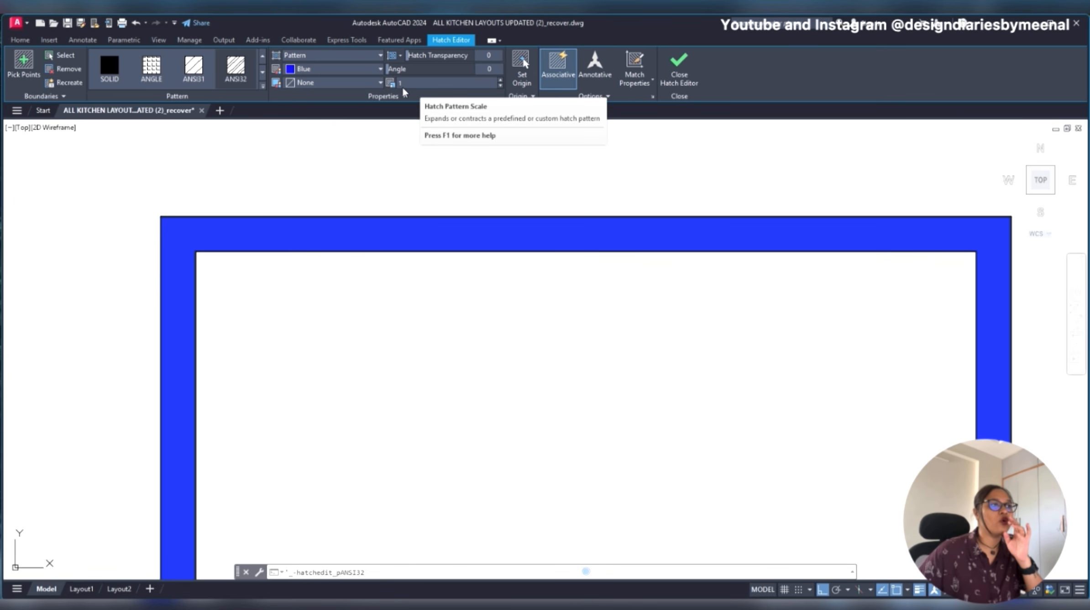
pyautogui.click(500, 80)
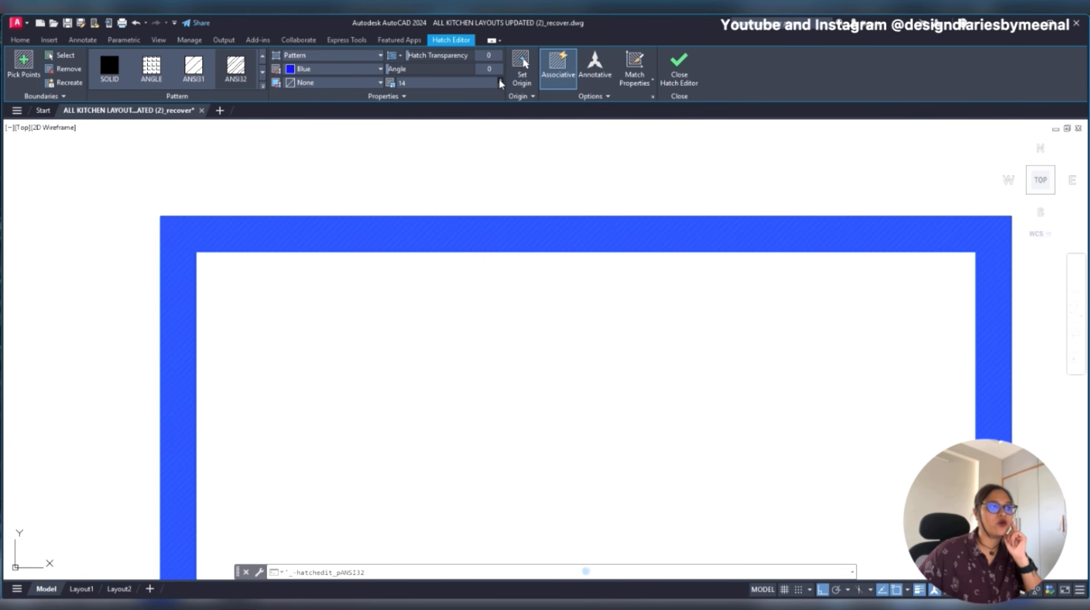
pyautogui.moveTo(499, 80); pyautogui.dragTo(499, 80)
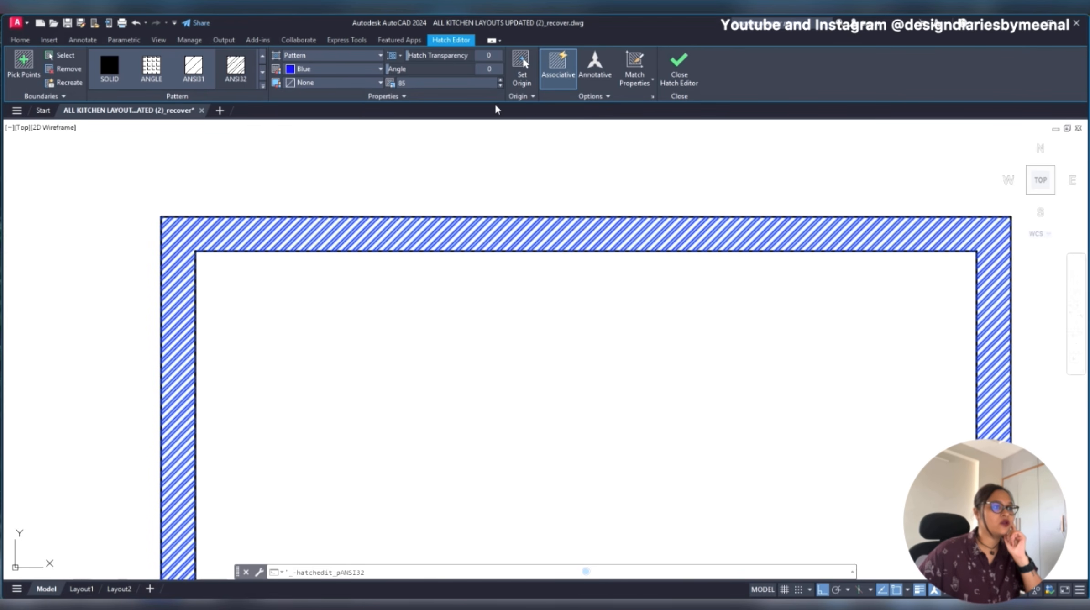
pyautogui.scroll(-5, 479, 195)
pyautogui.scroll(4, 473, 199)
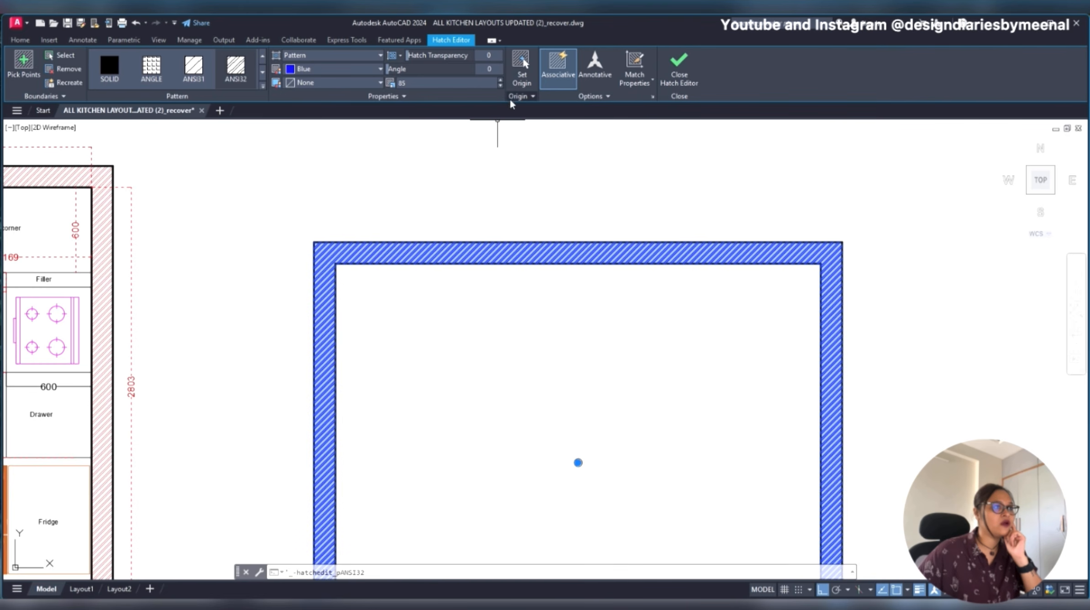
pyautogui.moveTo(500, 79); pyautogui.dragTo(500, 79)
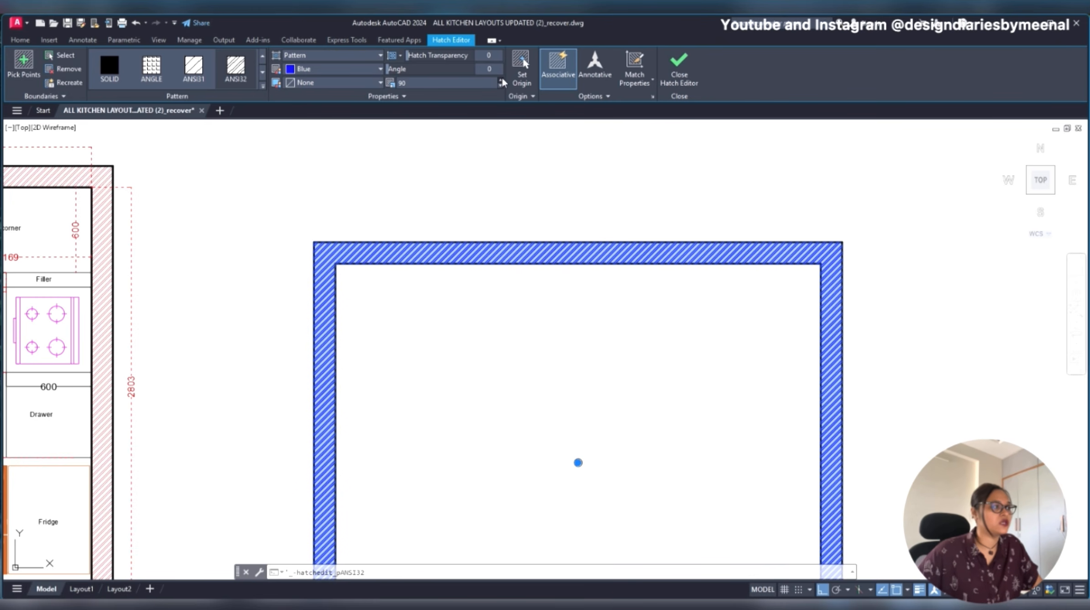
# - Change the wall hatch's color to red 237,31,36
pyautogui.click(352, 68)
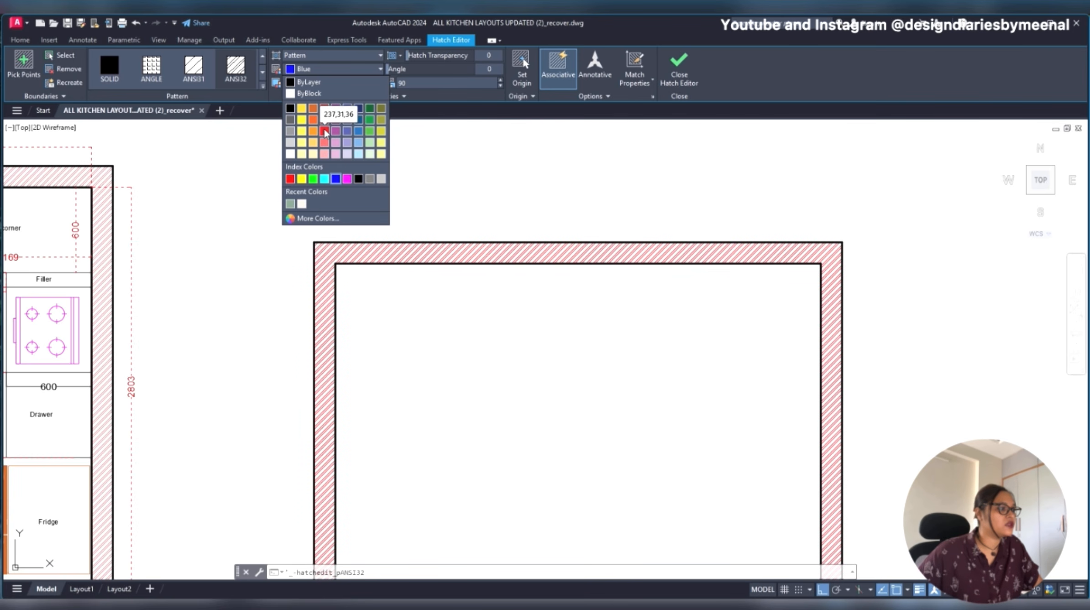
pyautogui.click(324, 132)
pyautogui.scroll(-4, 606, 204)
pyautogui.scroll(6, 427, 196)
pyautogui.scroll(-6, 402, 215)
pyautogui.press('Escape')
pyautogui.scroll(6, 563, 279)
pyautogui.scroll(-2, 420, 231)
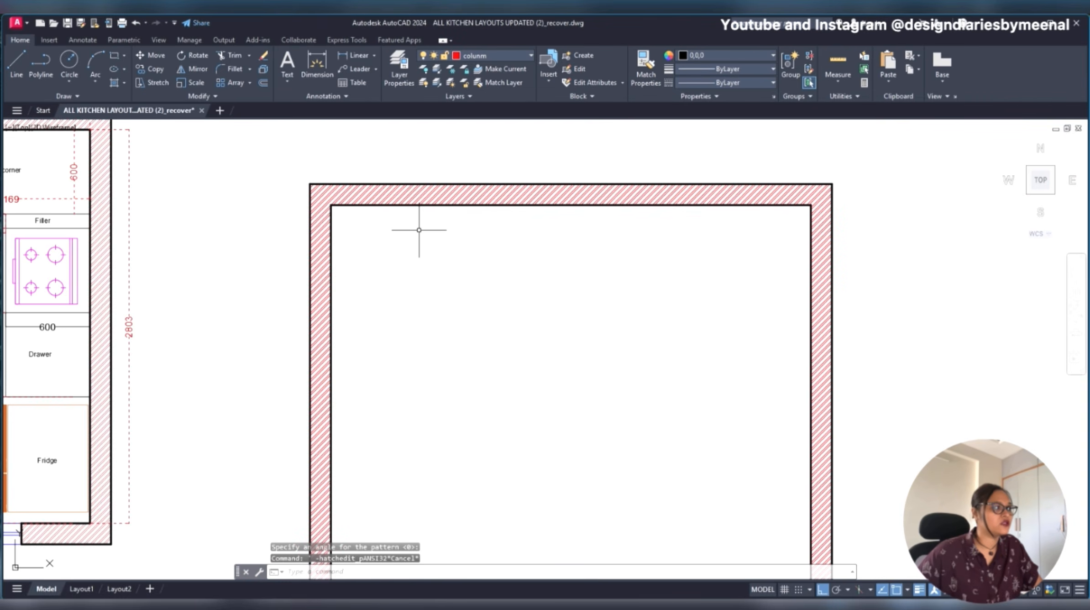
pyautogui.scroll(-3, 495, 251)
pyautogui.scroll(2, 501, 185)
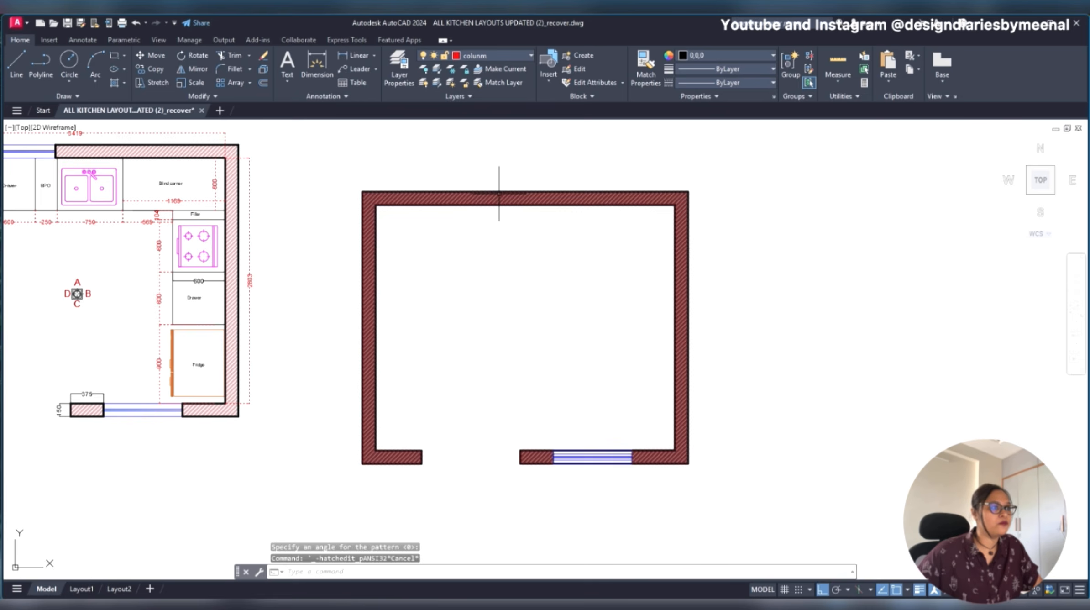
# - Set the red wall hatch's pattern scale to 130
pyautogui.click(501, 197)
pyautogui.doubleClick(500, 80)
pyautogui.click(500, 80)
pyautogui.click(499, 80)
pyautogui.click(500, 80)
pyautogui.click(500, 80)
pyautogui.click(500, 79)
pyautogui.click(499, 79)
pyautogui.click(500, 80)
pyautogui.click(500, 80)
pyautogui.click(501, 80)
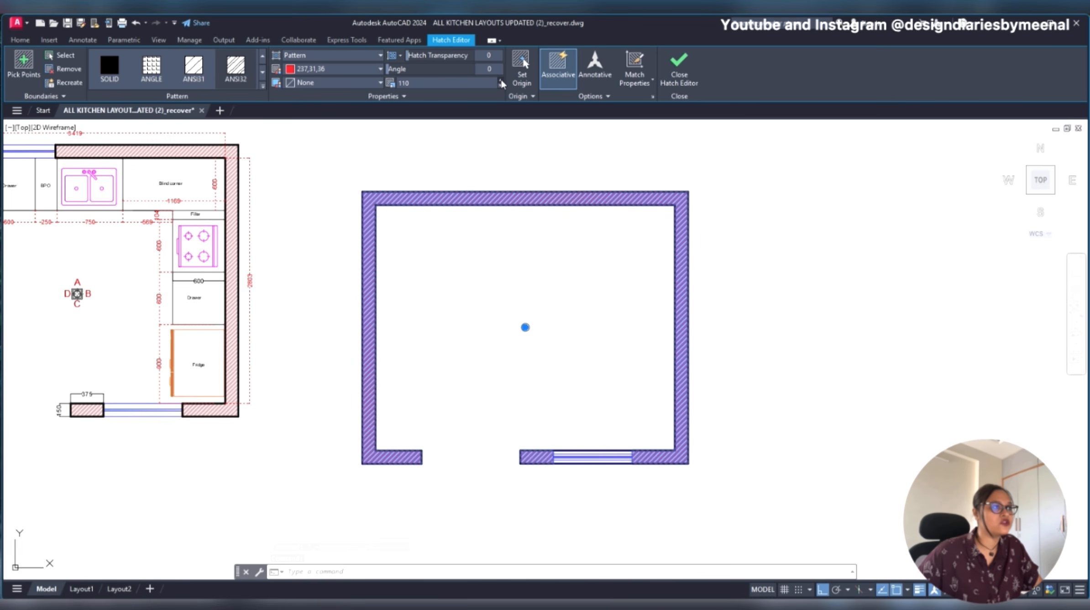
pyautogui.click(499, 85)
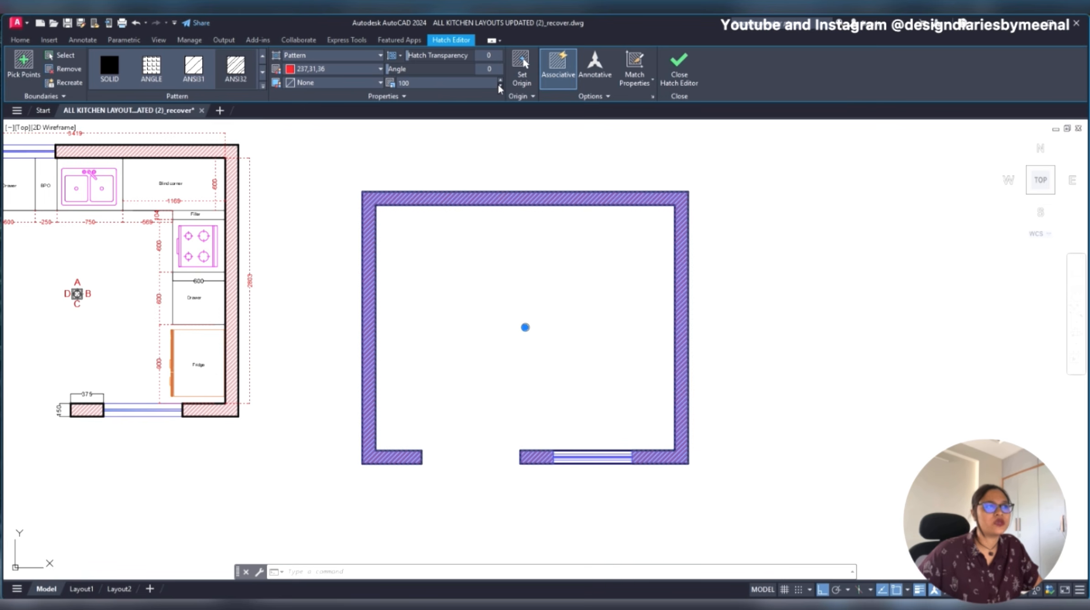
pyautogui.click(499, 80)
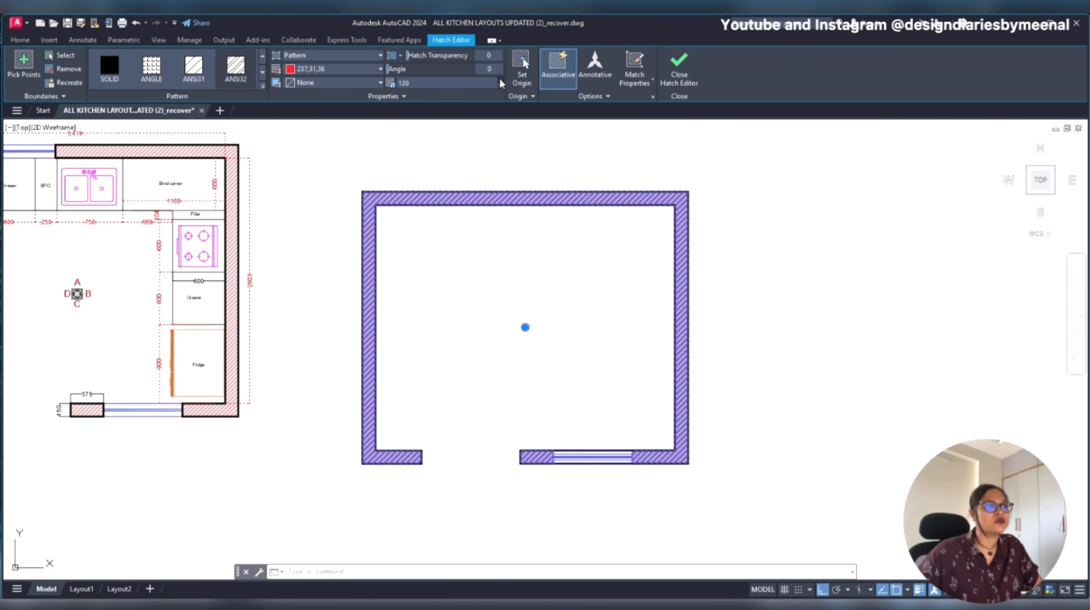
pyautogui.click(500, 80)
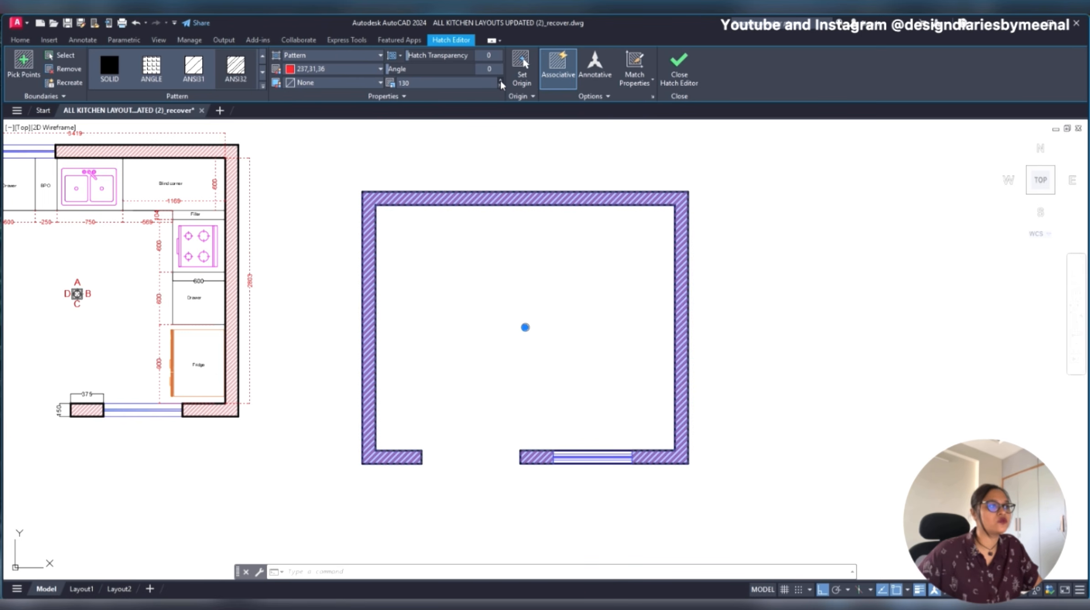
# - Close the hatch editing and examine the red wall hatch of the redrawn plan up close and beside the original plan
pyautogui.press('Escape')
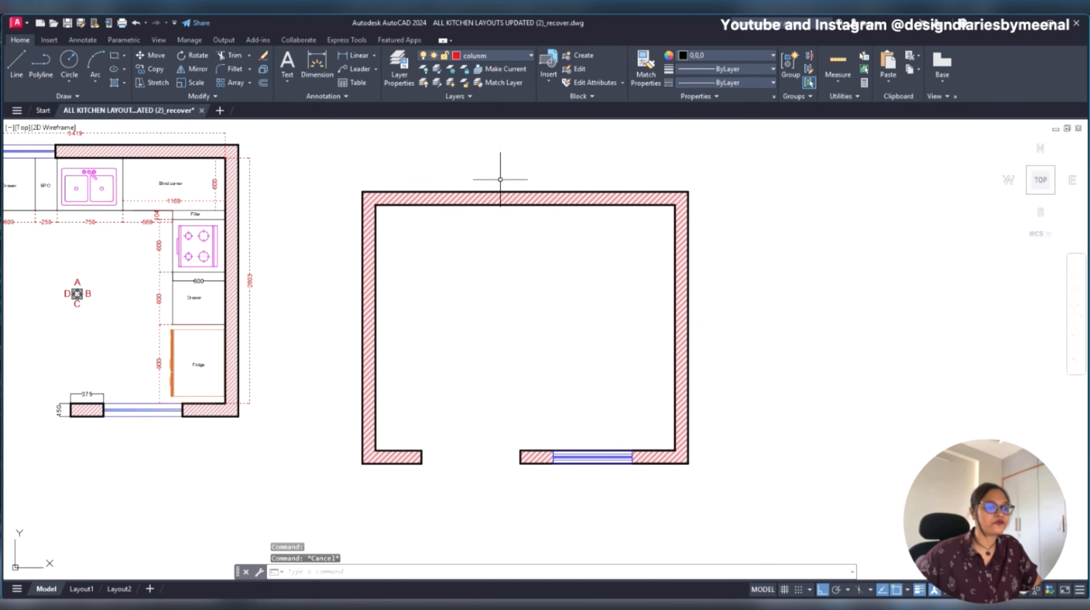
pyautogui.scroll(2, 584, 431)
pyautogui.scroll(-5, 561, 296)
pyautogui.scroll(5, 581, 212)
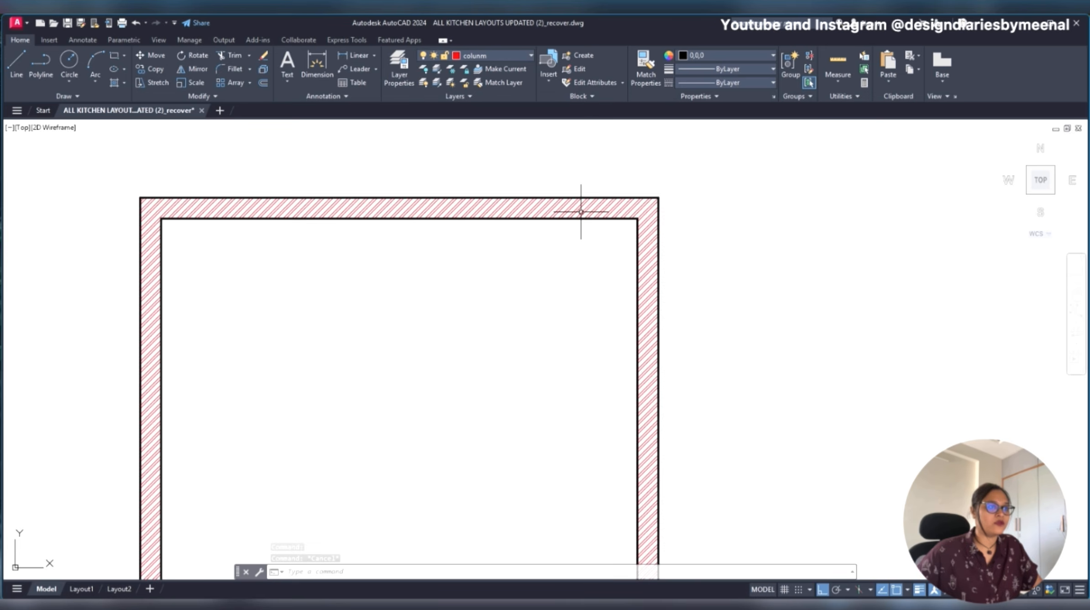
pyautogui.click(581, 212)
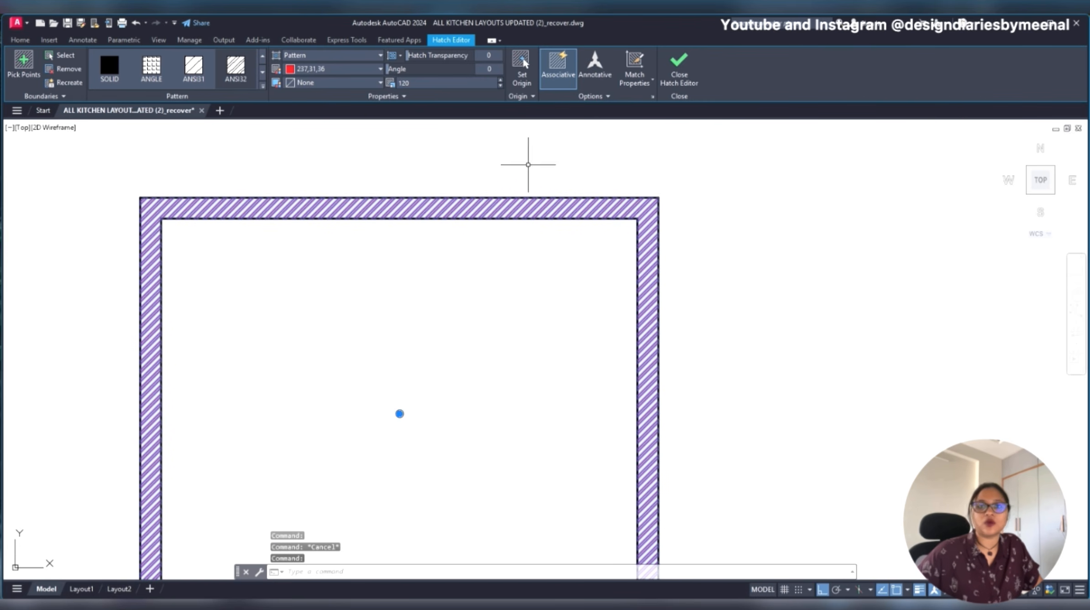
pyautogui.press('Escape')
pyautogui.scroll(-4, 602, 200)
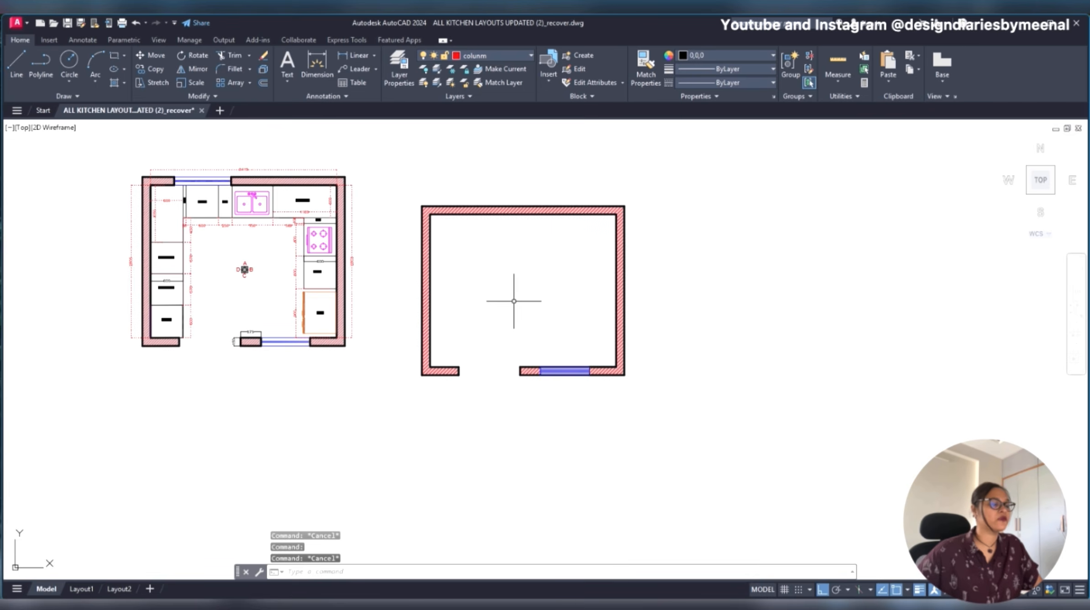
pyautogui.scroll(2, 520, 272)
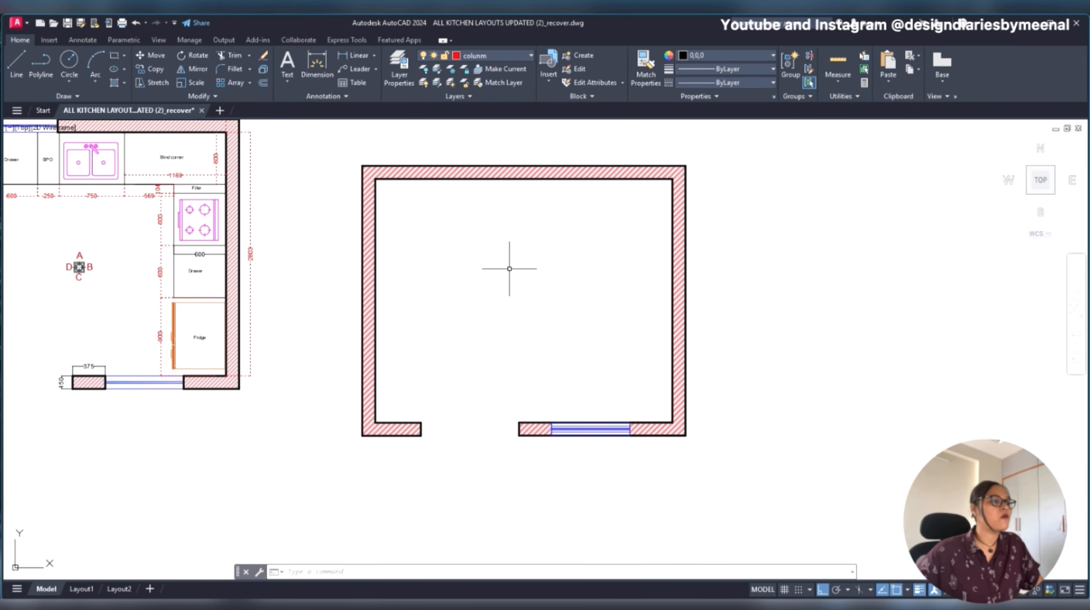
pyautogui.scroll(-2, 509, 268)
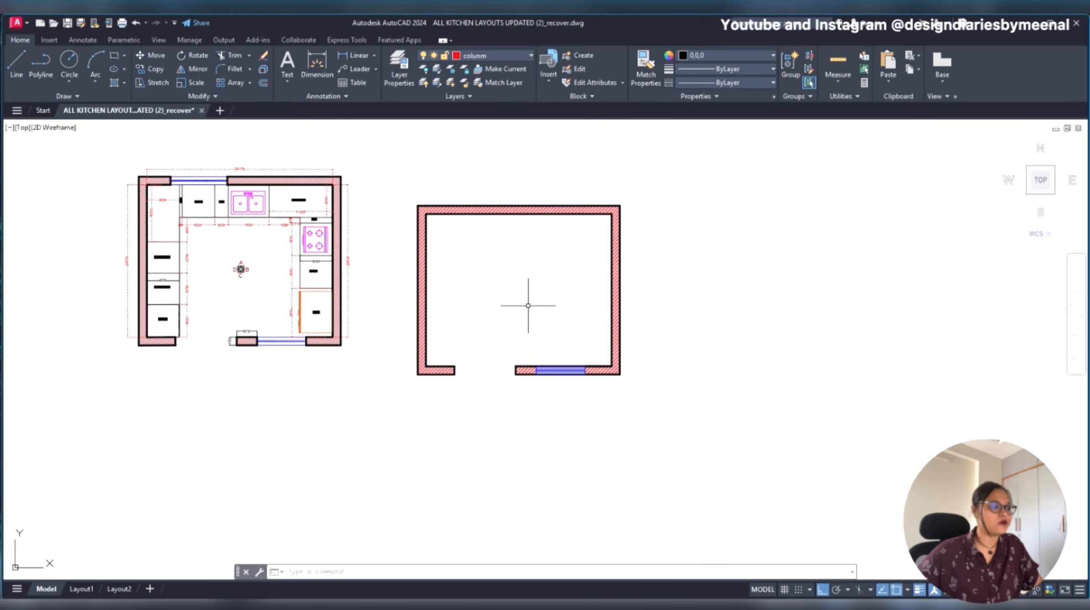
# - Erase the 375 and 150 dimensions around the short lower wall piece of the original kitchen plan
pyautogui.scroll(3, 246, 364)
pyautogui.click(261, 292)
pyautogui.click(182, 343)
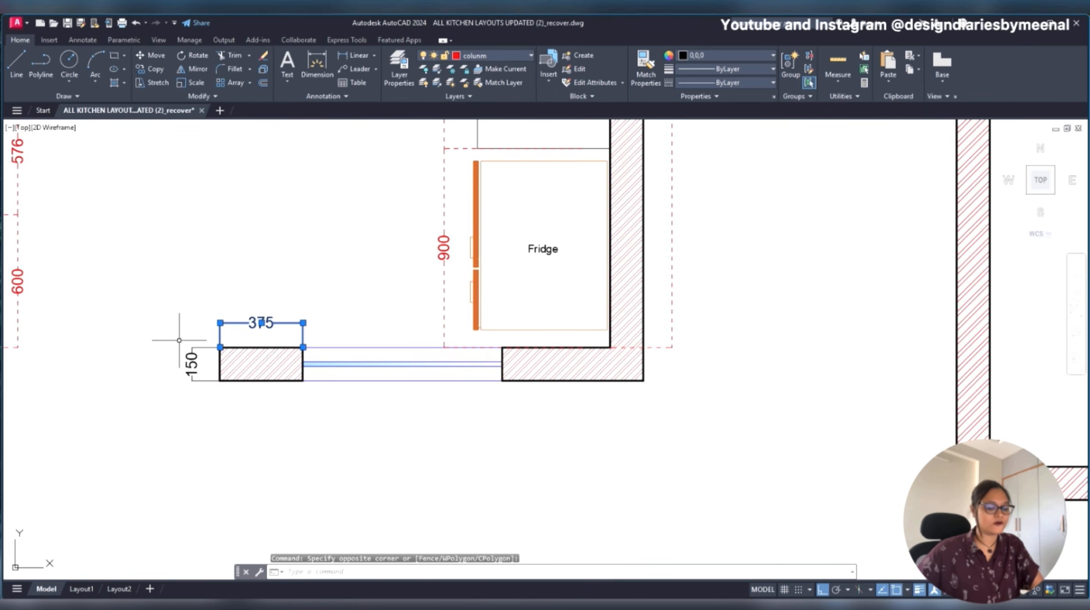
pyautogui.press('Delete')
pyautogui.click(189, 335)
pyautogui.click(193, 391)
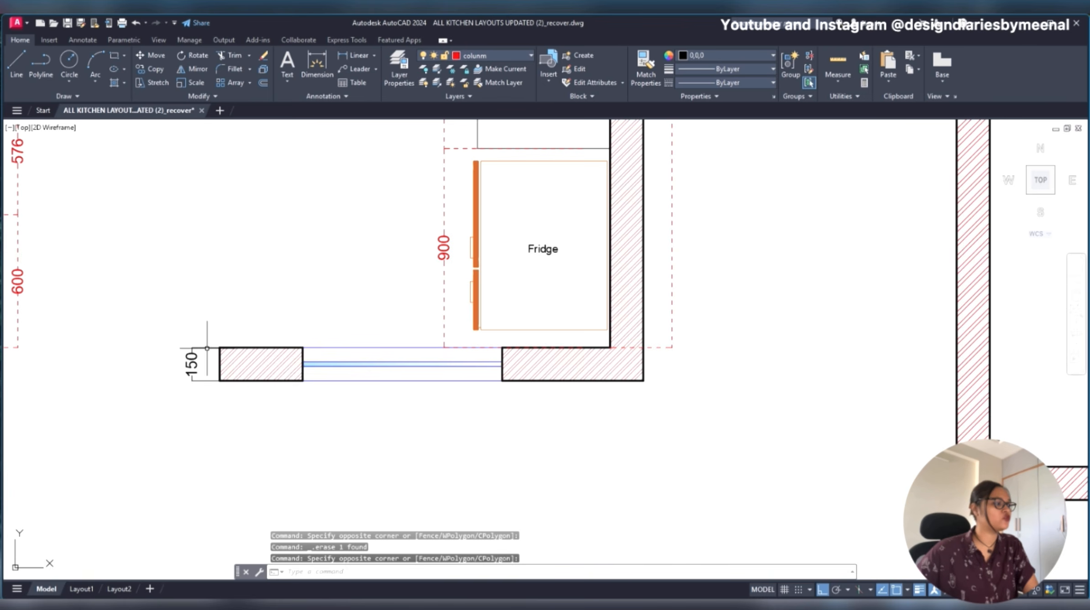
pyautogui.click(196, 338)
pyautogui.click(188, 348)
pyautogui.press('Delete')
pyautogui.scroll(-3, 287, 357)
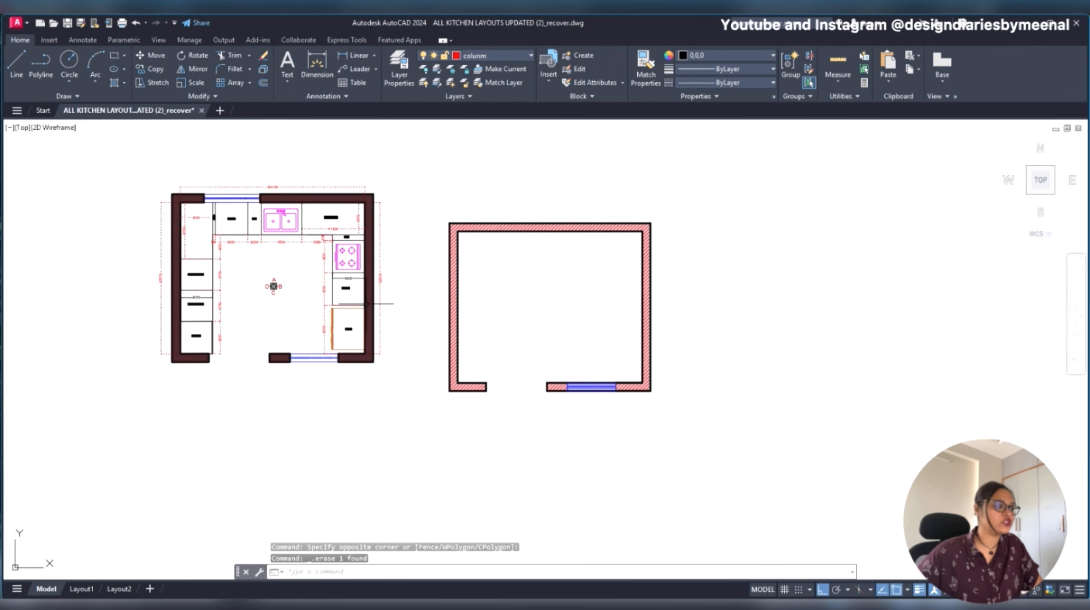
pyautogui.scroll(2, 255, 294)
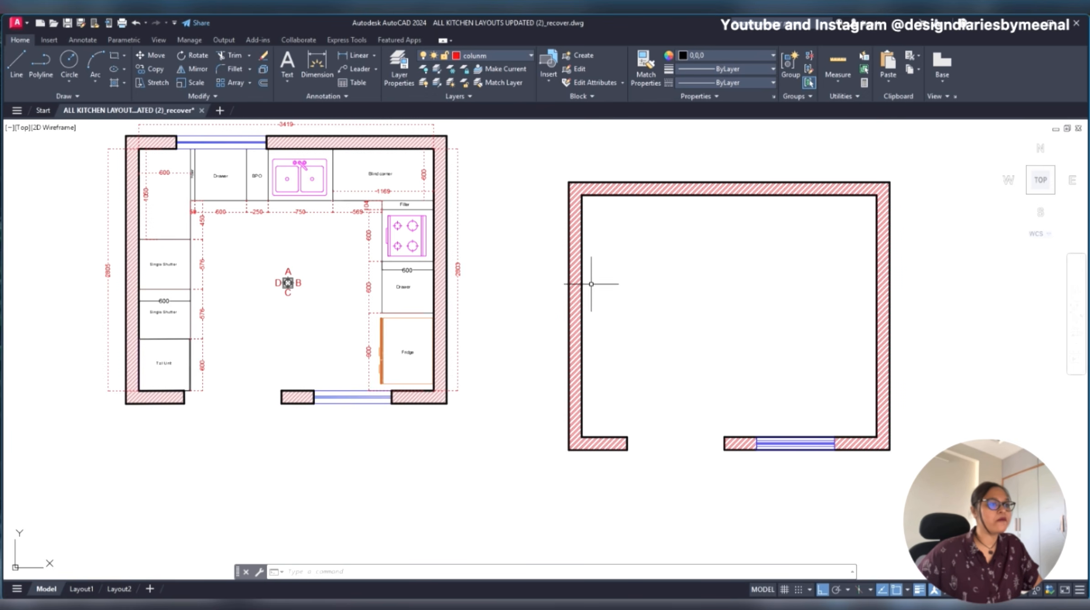
pyautogui.moveTo(583, 282)
pyautogui.mouseDown(button='middle')
pyautogui.moveTo(508, 311)
pyautogui.moveTo(412, 300)
pyautogui.mouseUp(button='middle')
pyautogui.click(379, 301)
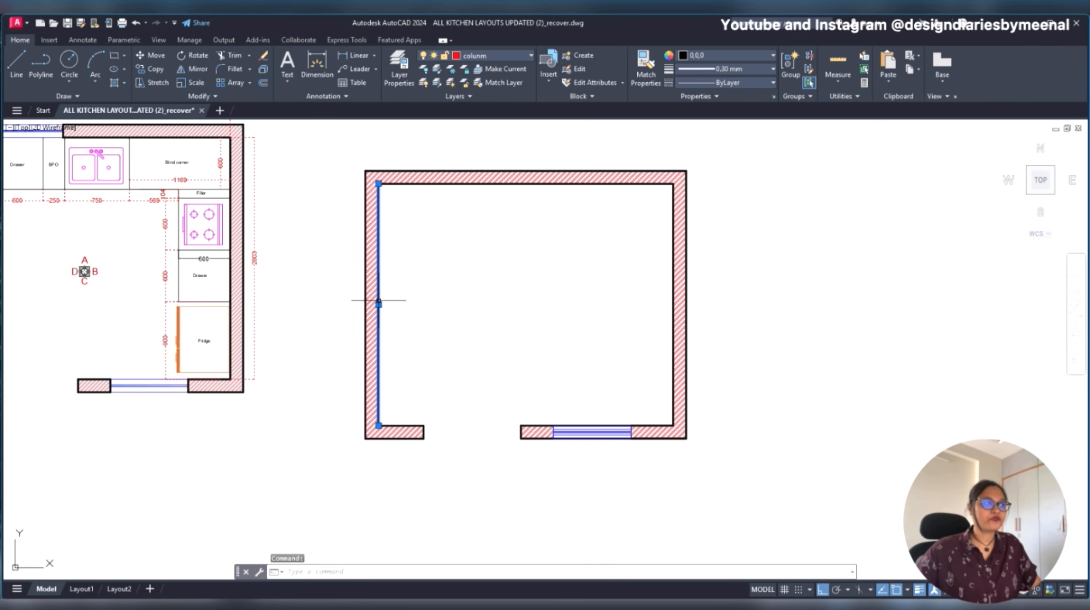
pyautogui.press('Escape')
pyautogui.press('Delete')
pyautogui.press('Escape')
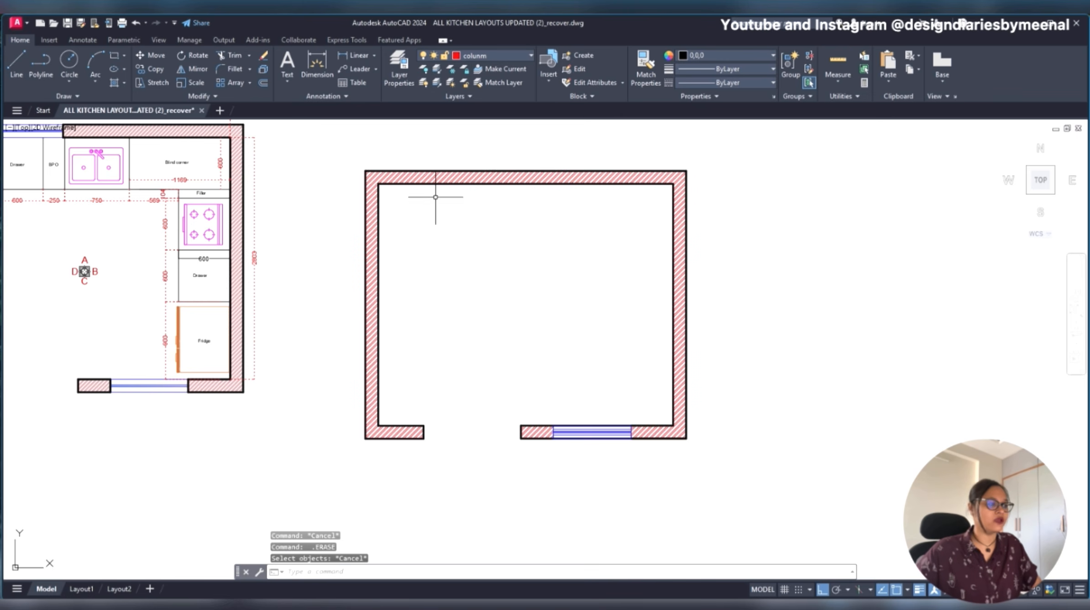
# - Draw a horizontal 600 mm trial line inward from the new plan's left inner wall face and erase it
pyautogui.click(378, 223)
pyautogui.write('6')
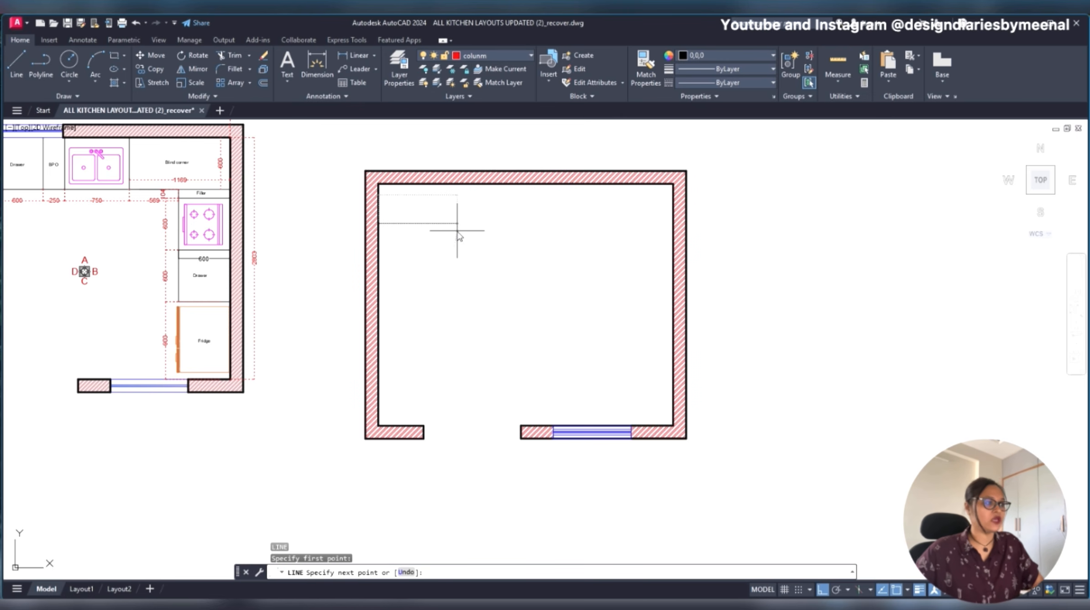
pyautogui.write('00')
pyautogui.press('Return')
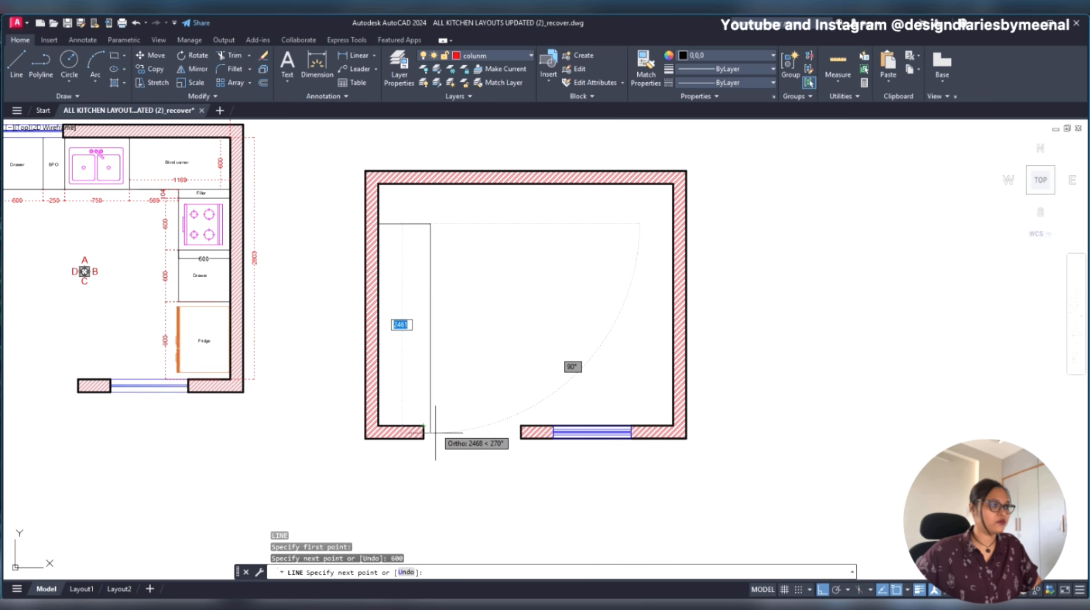
pyautogui.press('Escape')
pyautogui.scroll(-2, 540, 290)
pyautogui.click(480, 232)
pyautogui.click(450, 251)
pyautogui.press('Delete')
# - Offset the left wall's inner line 600 mm into the new room for the counter edge
pyautogui.scroll(2, 594, 314)
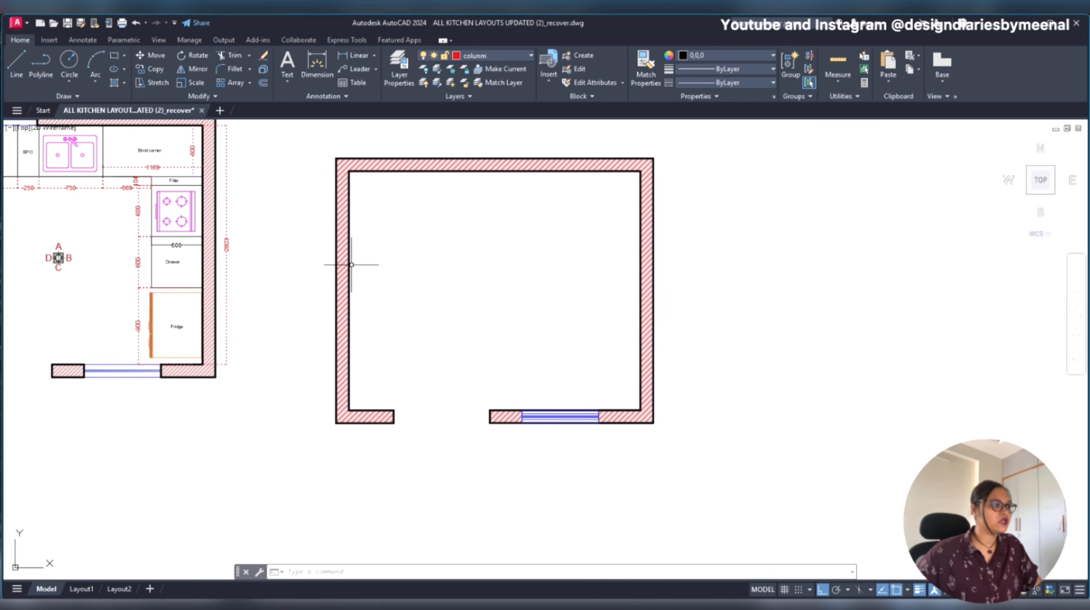
pyautogui.click(351, 264)
pyautogui.scroll(2, 368, 272)
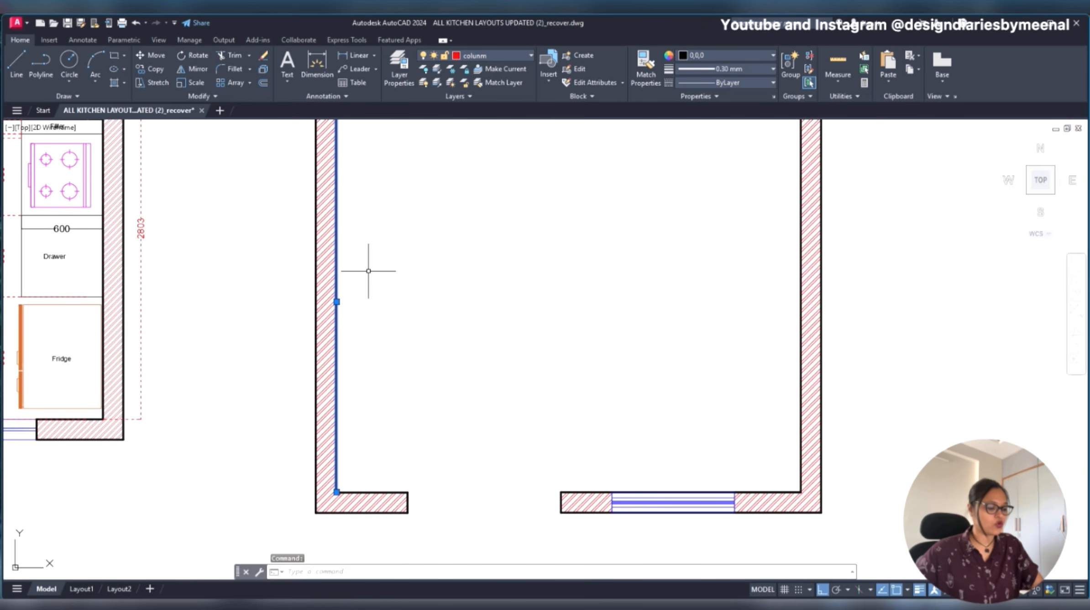
pyautogui.write('OFFSET')
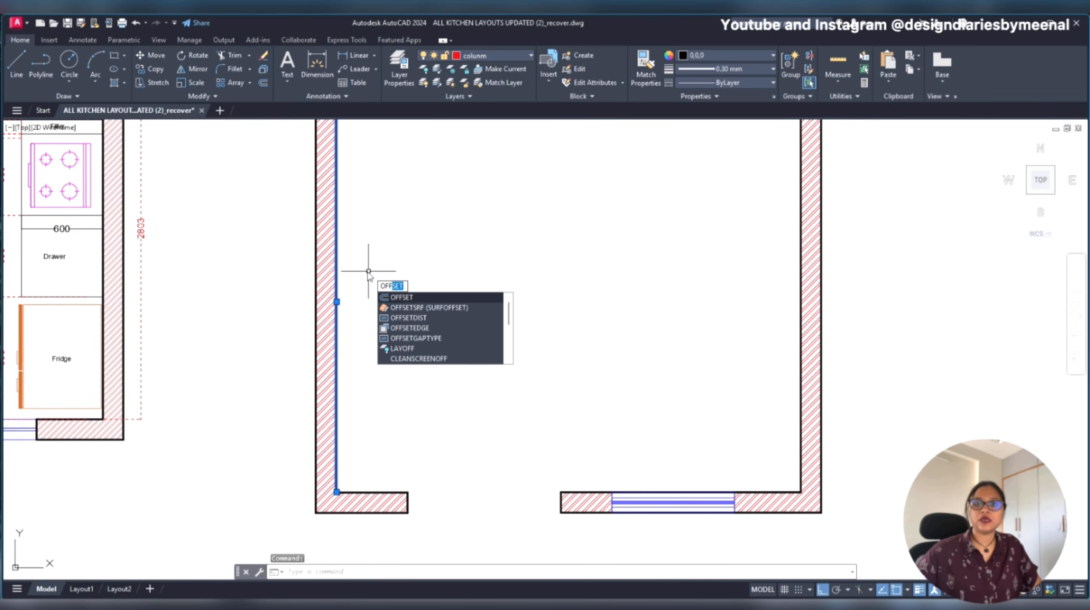
pyautogui.press('Return')
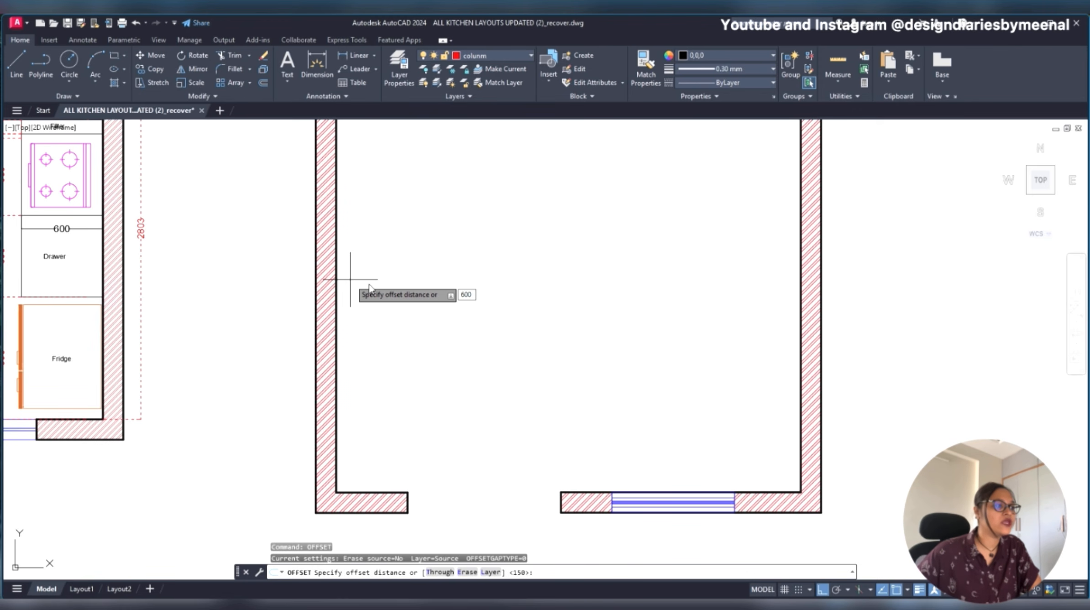
pyautogui.press('Return')
pyautogui.scroll(-3, 450, 287)
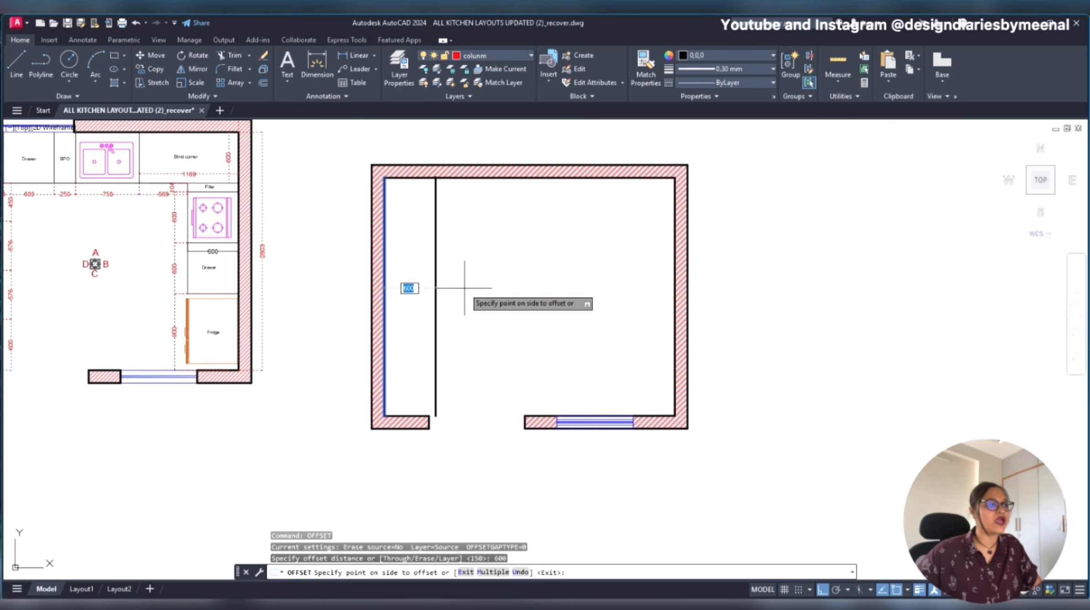
pyautogui.click(474, 296)
pyautogui.press('Escape')
# - Try to change the lineweight of the left counter edge line
pyautogui.click(469, 283)
pyautogui.click(401, 310)
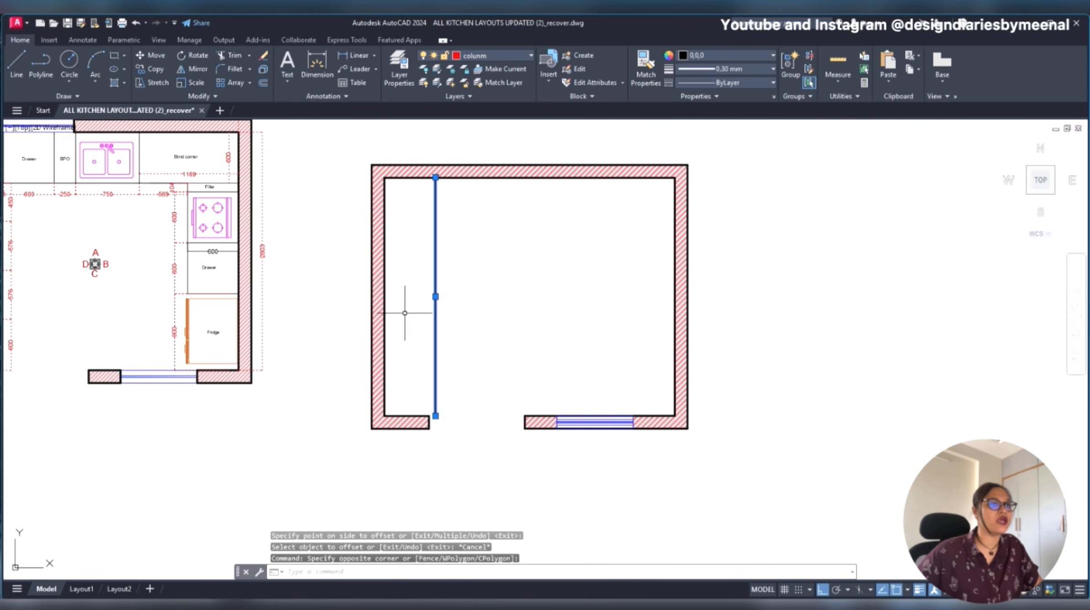
pyautogui.click(723, 70)
pyautogui.click(725, 91)
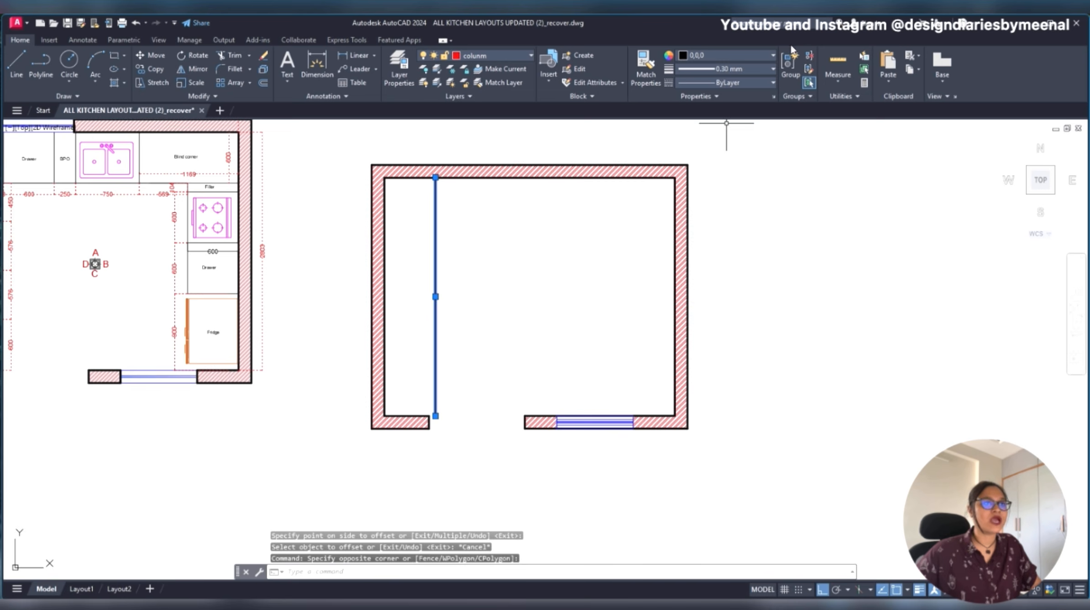
pyautogui.press('Escape')
# - Match the left counter edge line's properties to the thin counter edge line beside the hob in the original plan
pyautogui.write('ma')
pyautogui.press('Return')
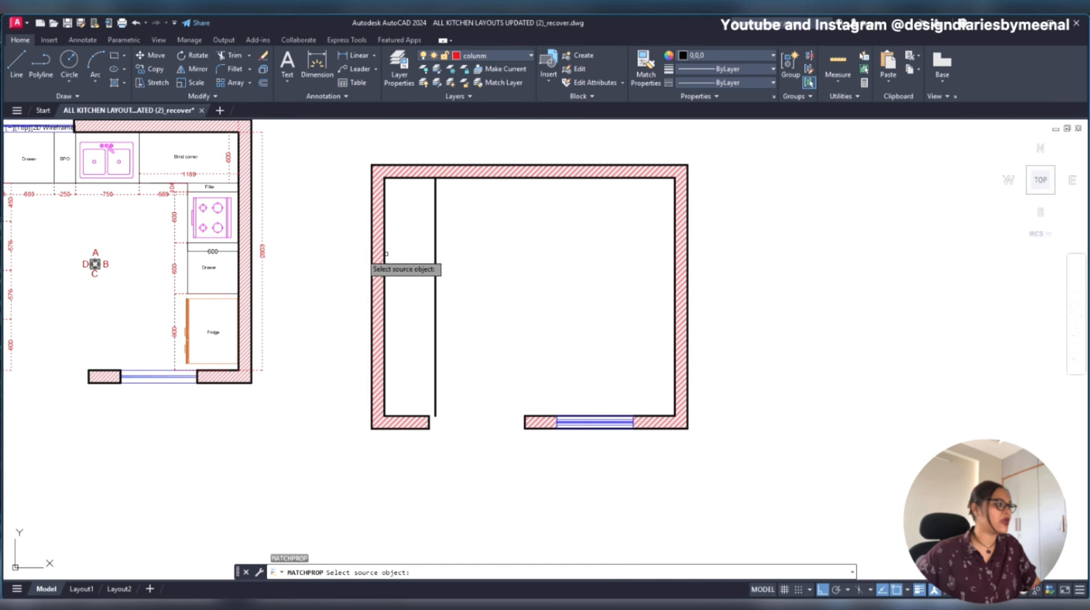
pyautogui.click(187, 219)
pyautogui.click(506, 251)
pyautogui.press('Escape')
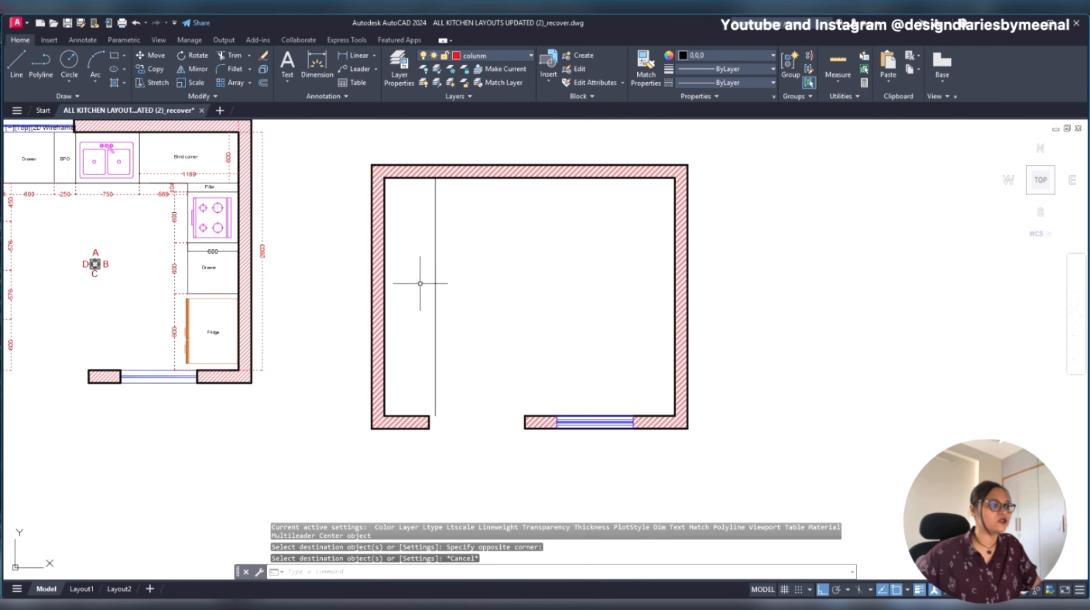
pyautogui.moveTo(500, 224); pyautogui.dragTo(492, 283, button='middle')
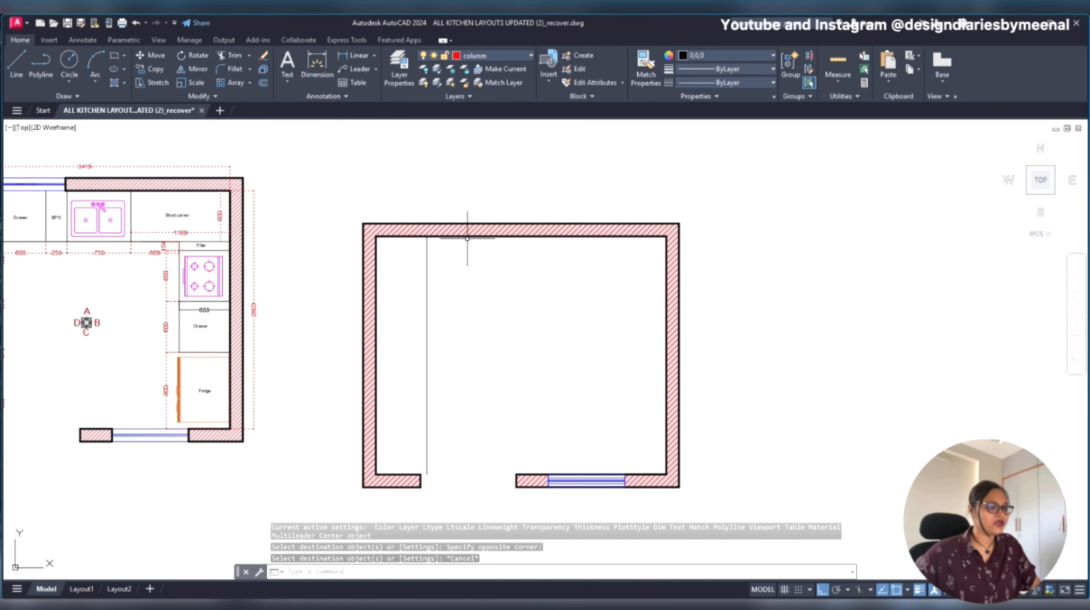
pyautogui.press('Return')
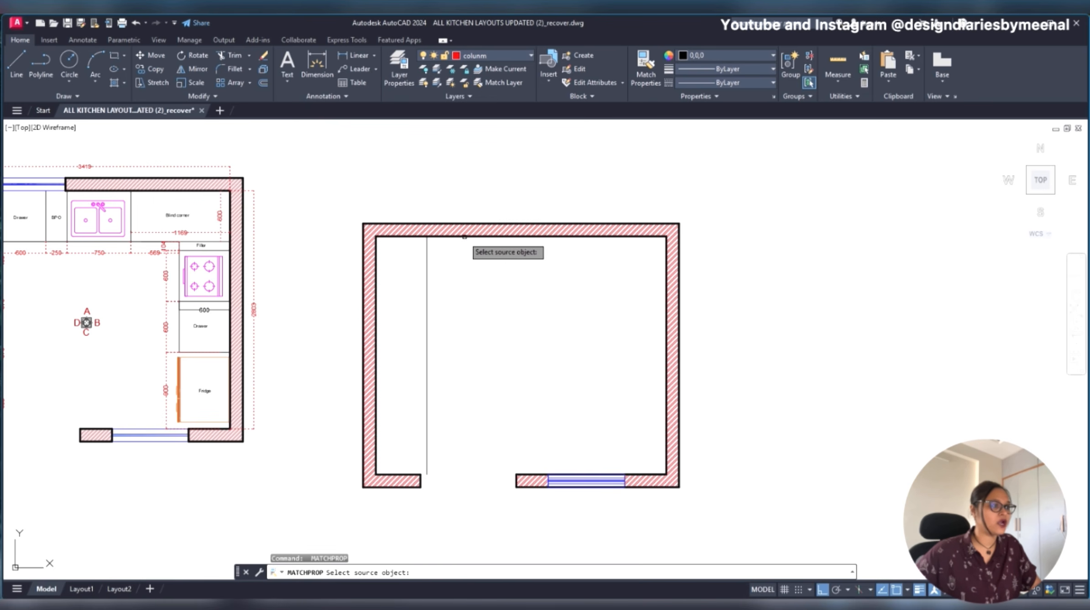
pyautogui.click(469, 236)
pyautogui.press('Escape')
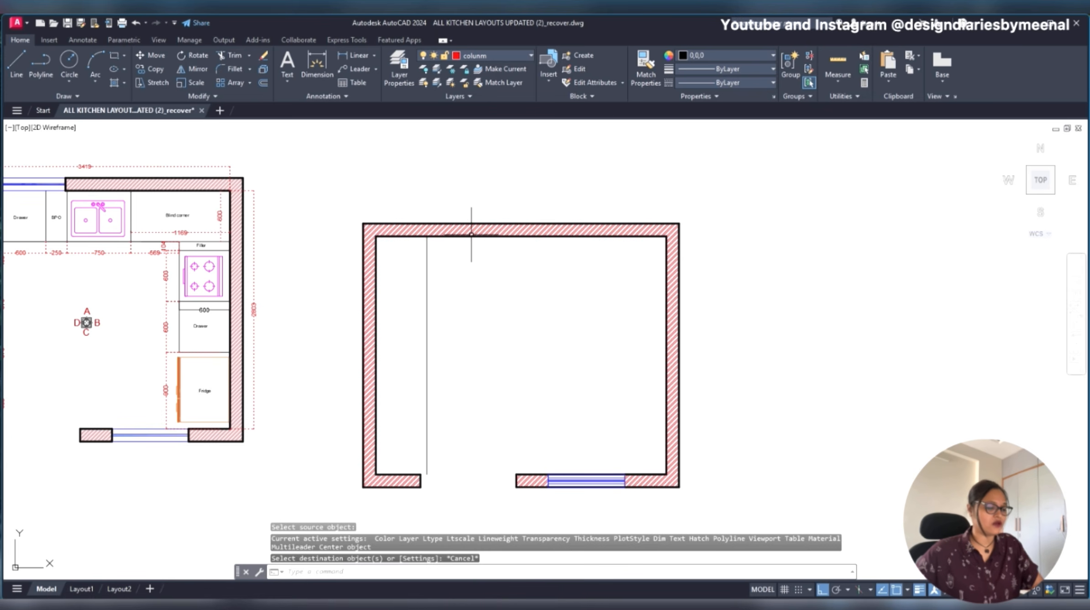
# - Offset the inner lines of the upper and right walls 600 mm into the room for the other counter edges
pyautogui.write('o')
pyautogui.press('Return')
pyautogui.click(471, 236)
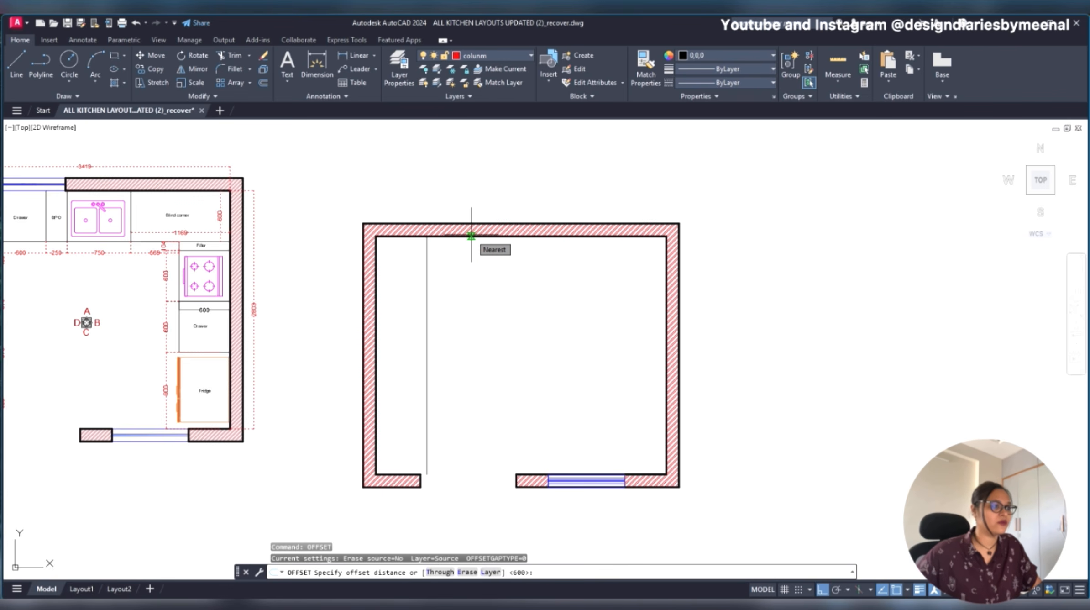
pyautogui.write('600')
pyautogui.press('Return')
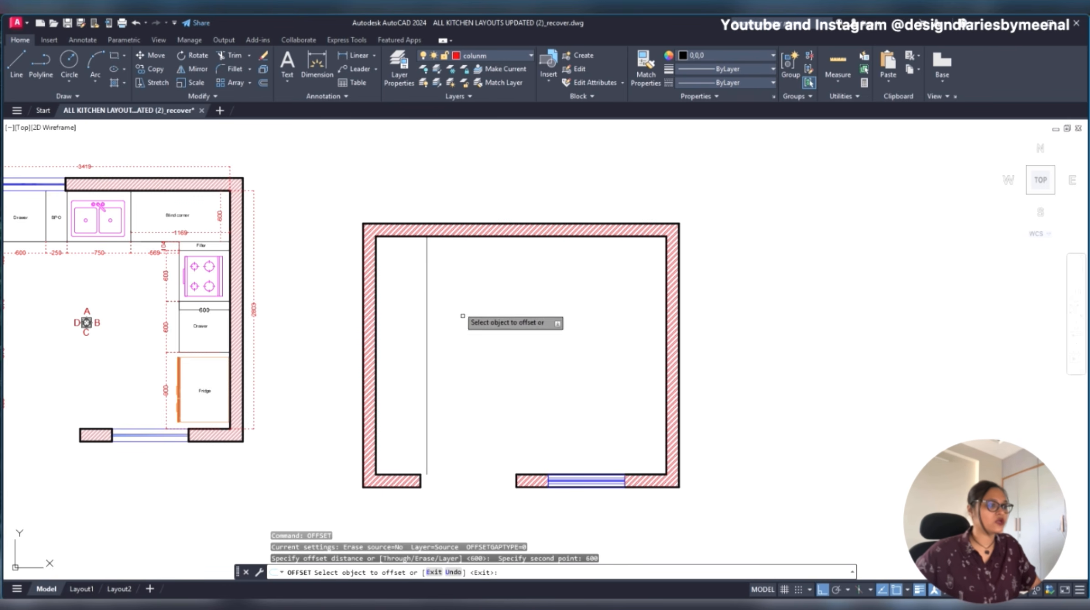
pyautogui.click(455, 236)
pyautogui.click(456, 310)
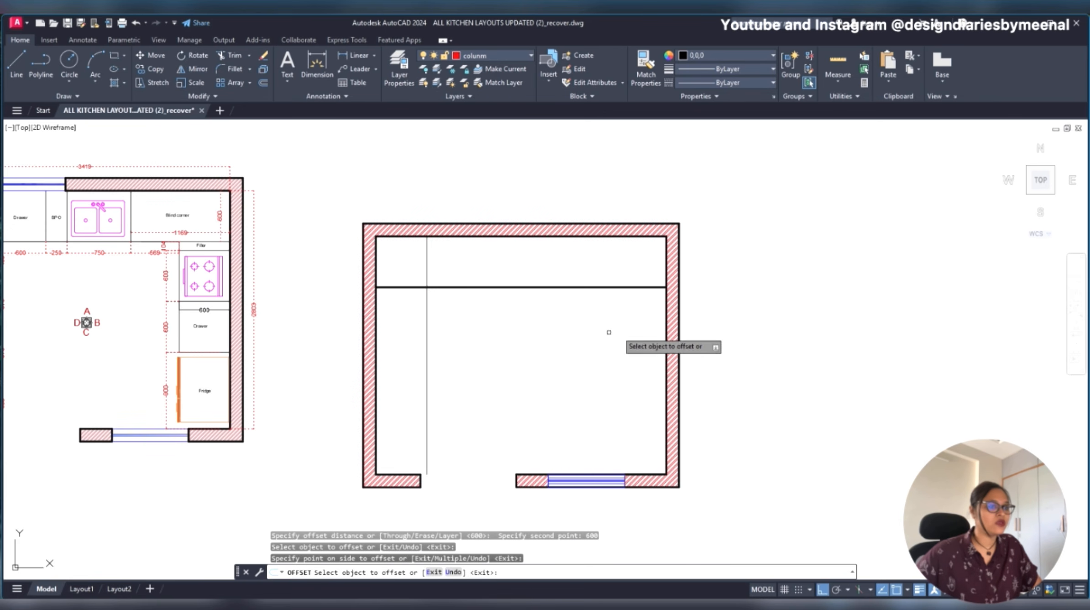
pyautogui.click(666, 329)
pyautogui.click(548, 341)
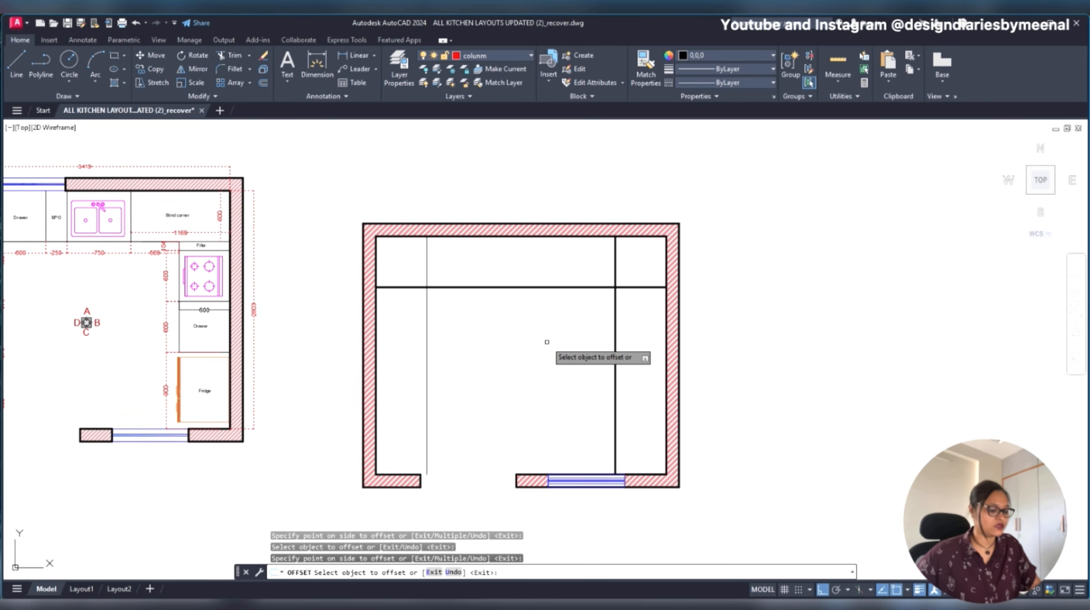
pyautogui.press('Escape')
# - Match the upper and right counter edge lines' properties to the thin left counter edge line
pyautogui.write('ma')
pyautogui.press('Return')
pyautogui.click(436, 332)
pyautogui.click(396, 361)
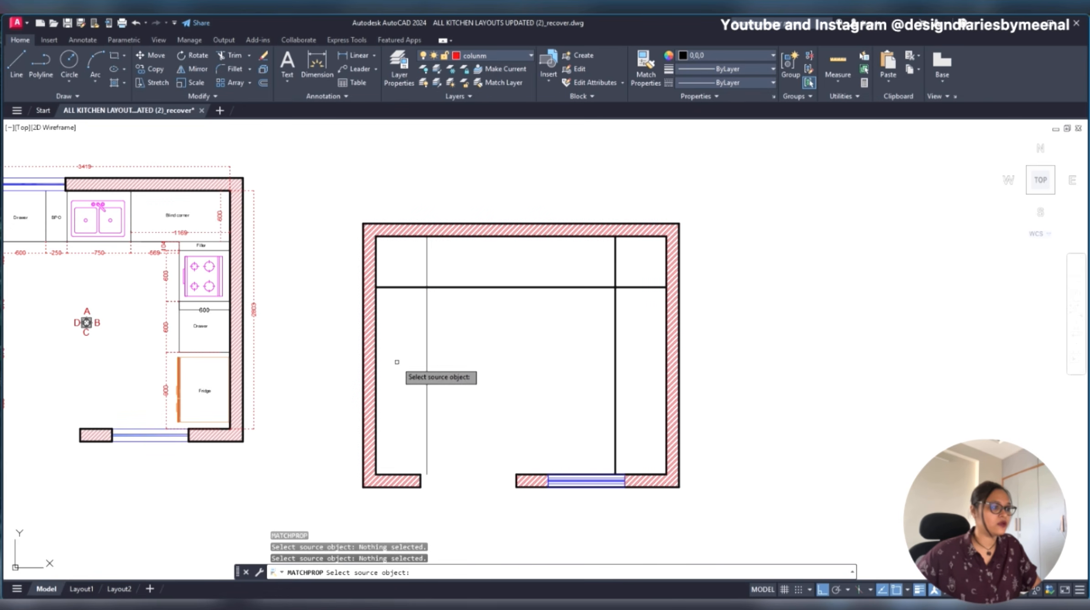
pyautogui.click(427, 349)
pyautogui.click(648, 272)
pyautogui.click(577, 316)
pyautogui.press('Escape')
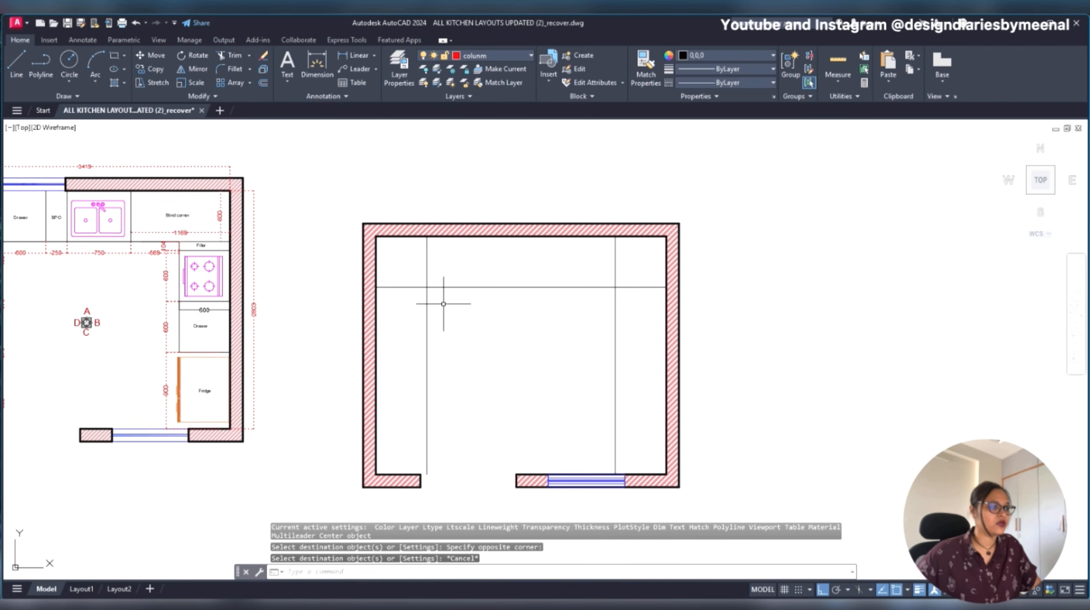
# - Trim the overlapping ends of the three counter edge lines at the two upper inner corners
pyautogui.write('tr')
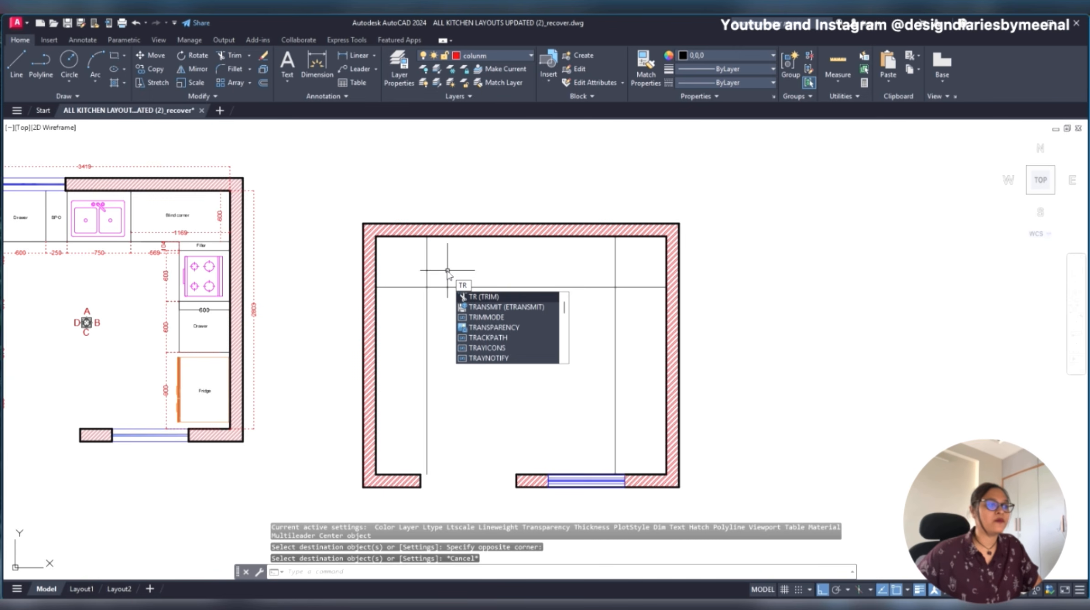
pyautogui.press('Escape')
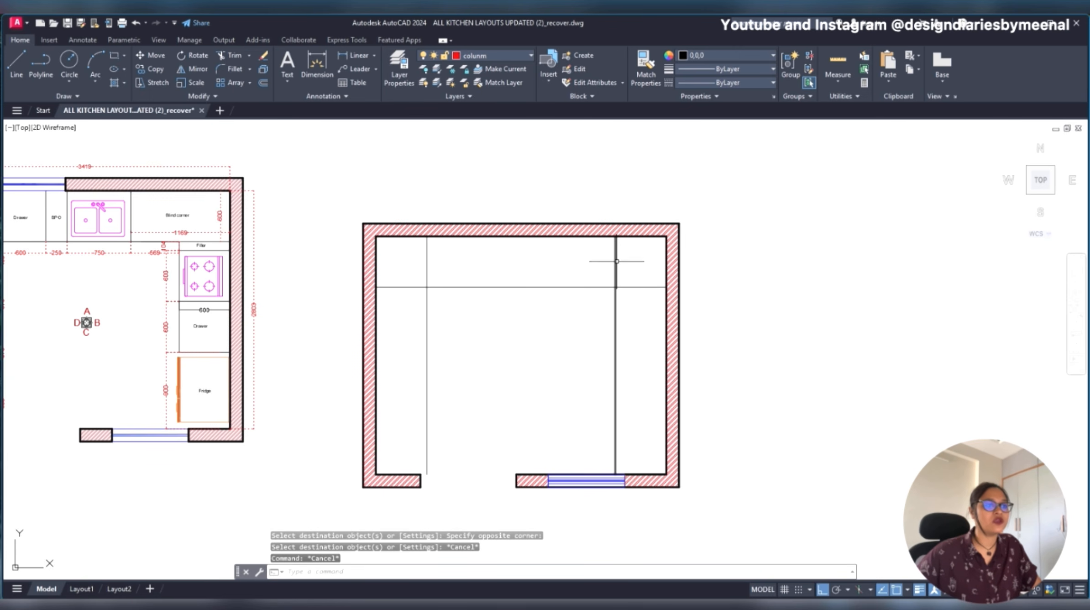
pyautogui.write('TR')
pyautogui.press('Return')
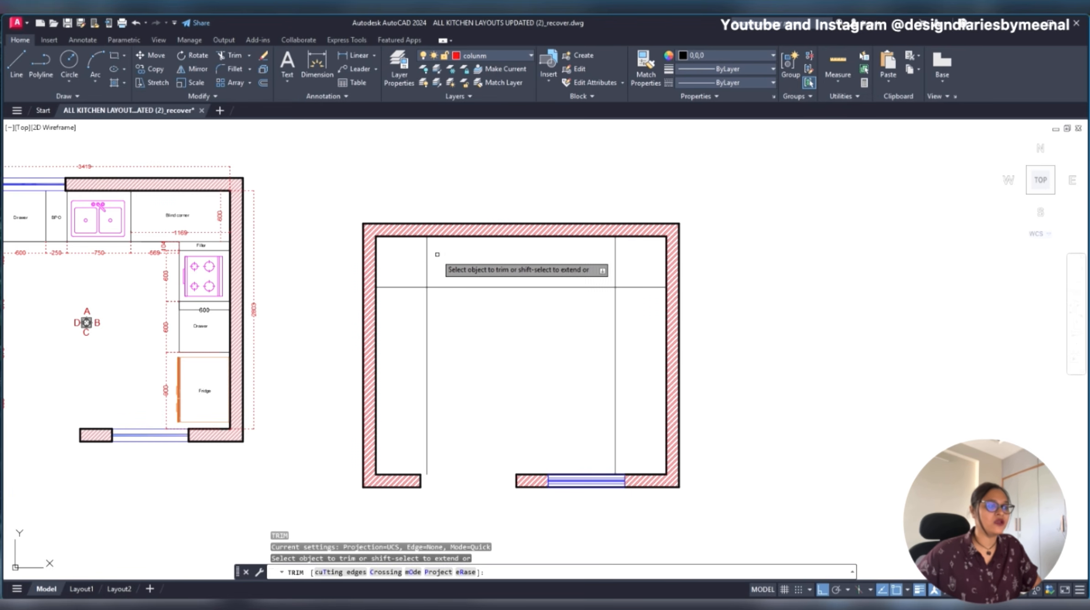
pyautogui.click(433, 254)
pyautogui.click(384, 302)
pyautogui.click(635, 290)
pyautogui.click(612, 256)
pyautogui.press('Escape')
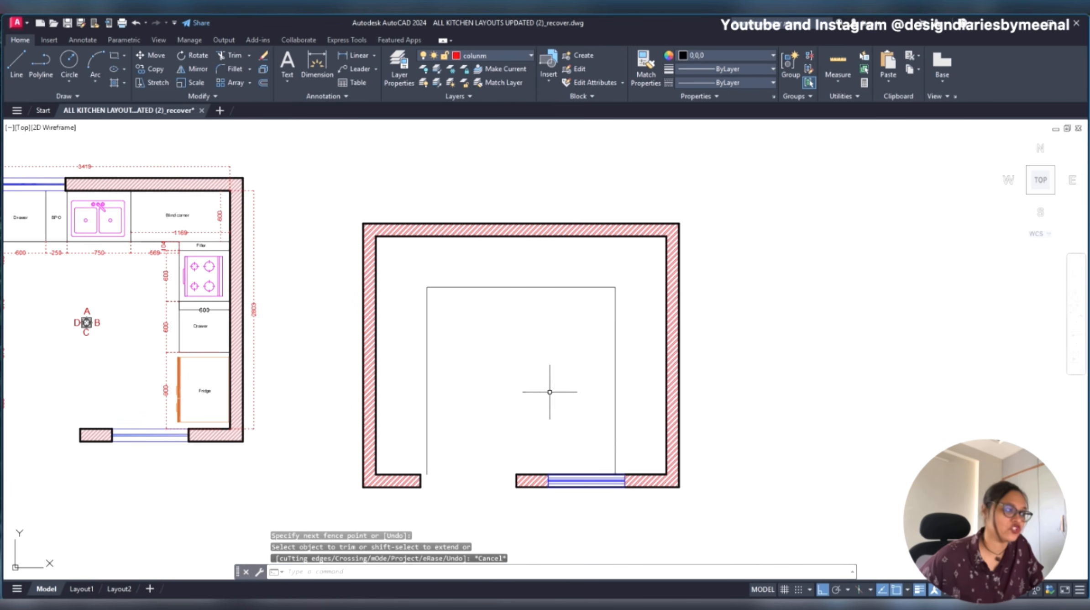
# - Extend the left counter edge line up to the upper wall and the upper counter edge line across to the right wall
pyautogui.scroll(-2, 576, 340)
pyautogui.scroll(2, 496, 322)
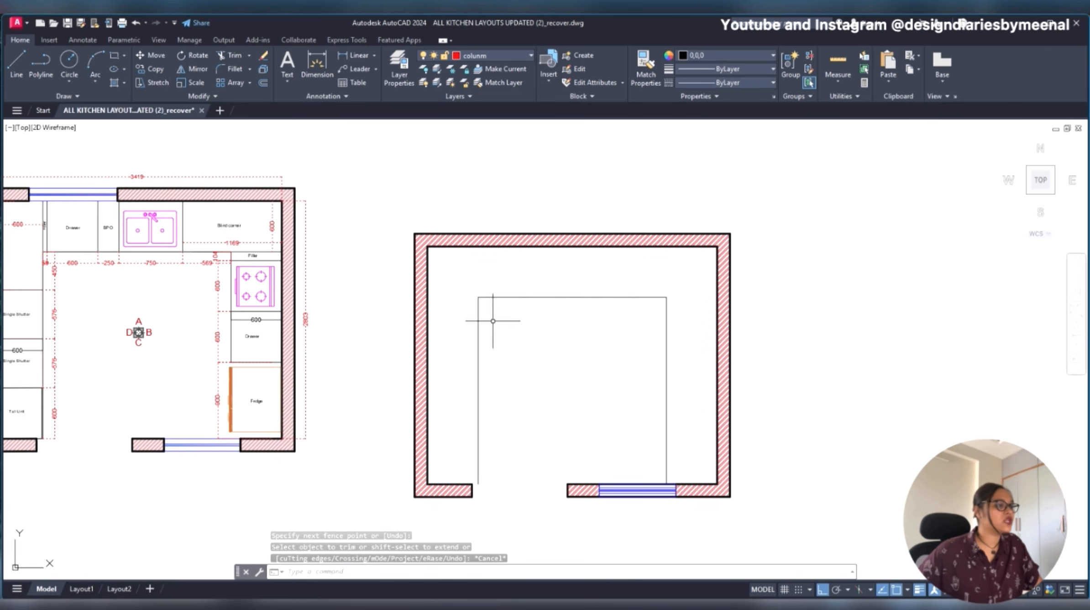
pyautogui.moveTo(523, 306)
pyautogui.mouseDown(button='middle')
pyautogui.moveTo(603, 304)
pyautogui.moveTo(586, 308)
pyautogui.mouseUp(button='middle')
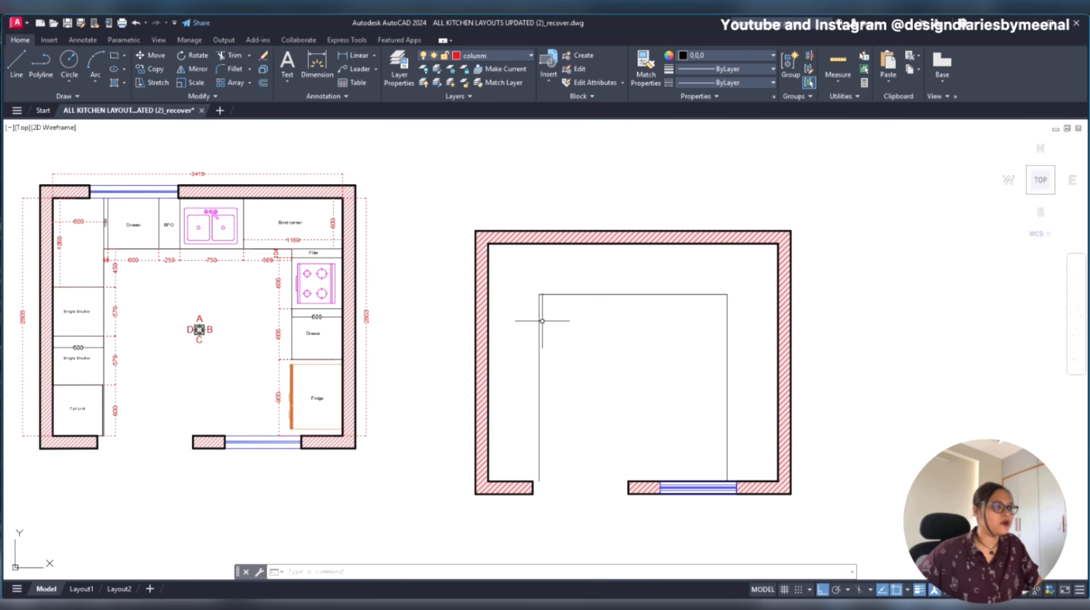
pyautogui.write('E')
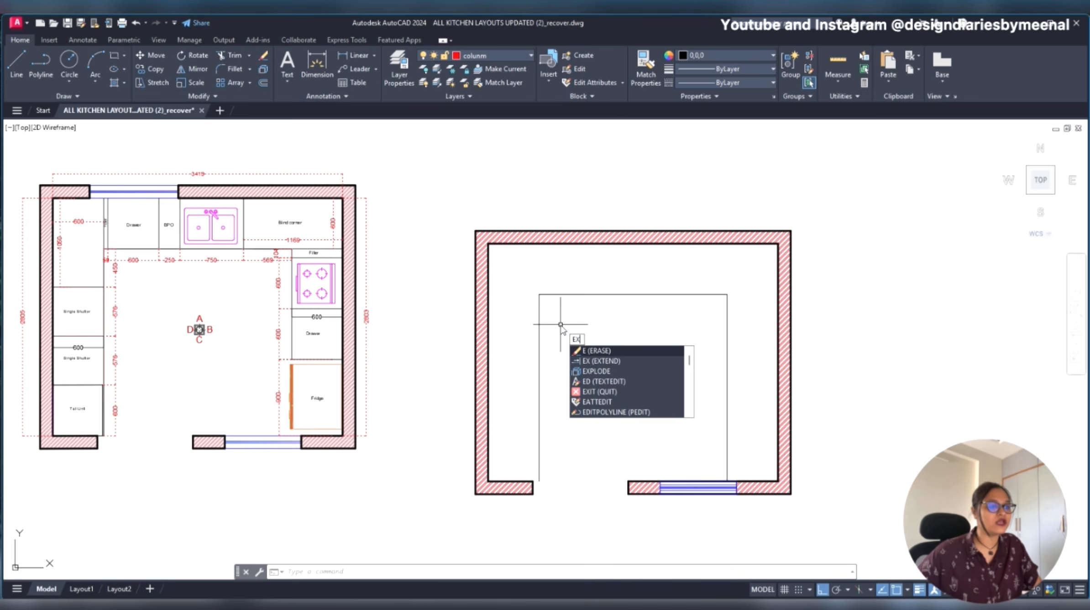
pyautogui.write('X')
pyautogui.press('Return')
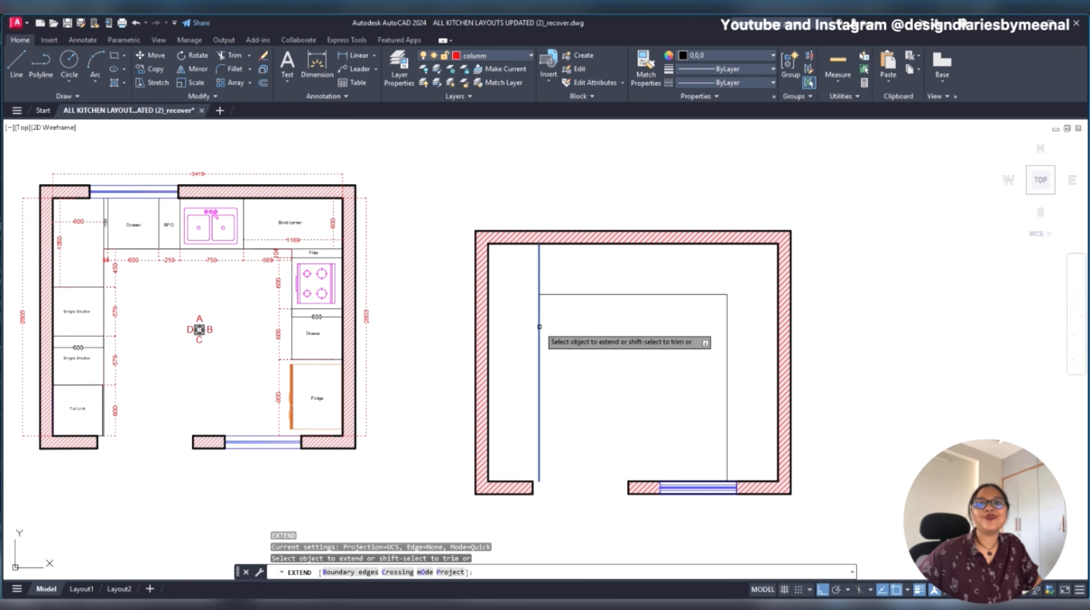
pyautogui.click(539, 326)
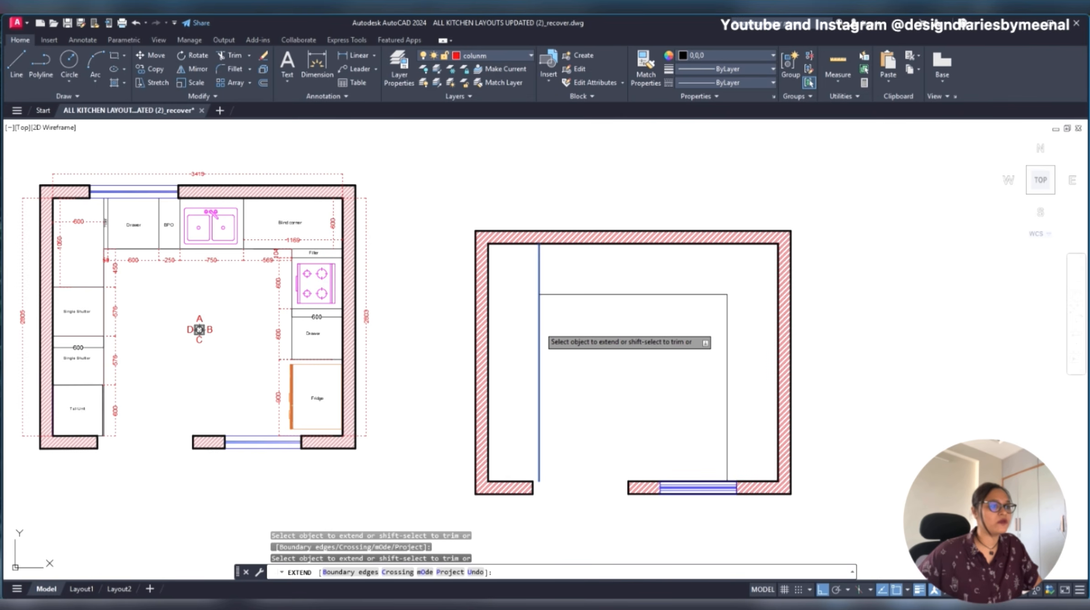
pyautogui.click(703, 295)
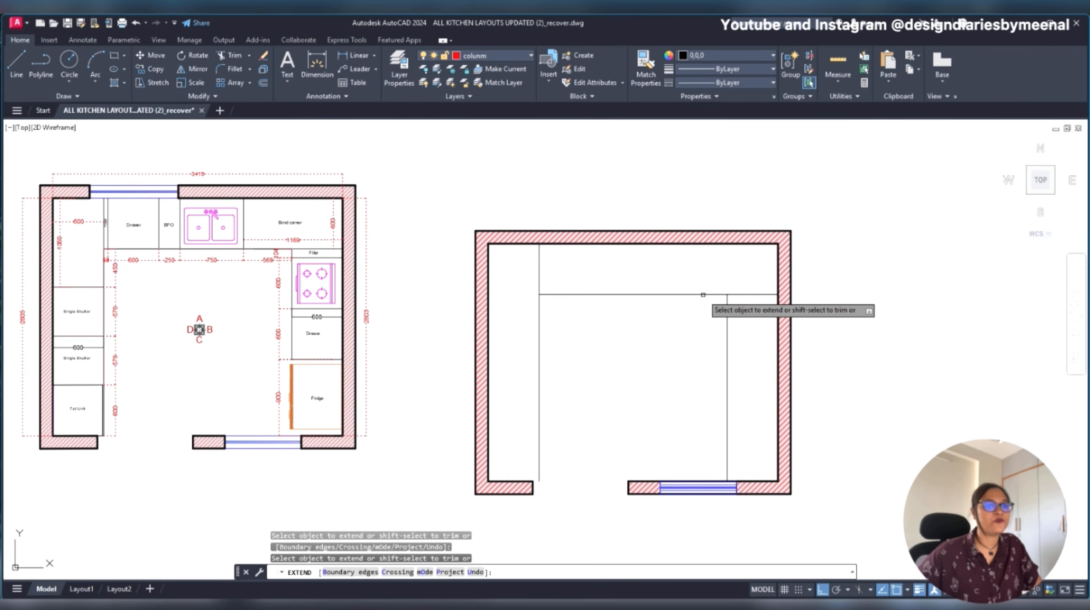
pyautogui.press('Escape')
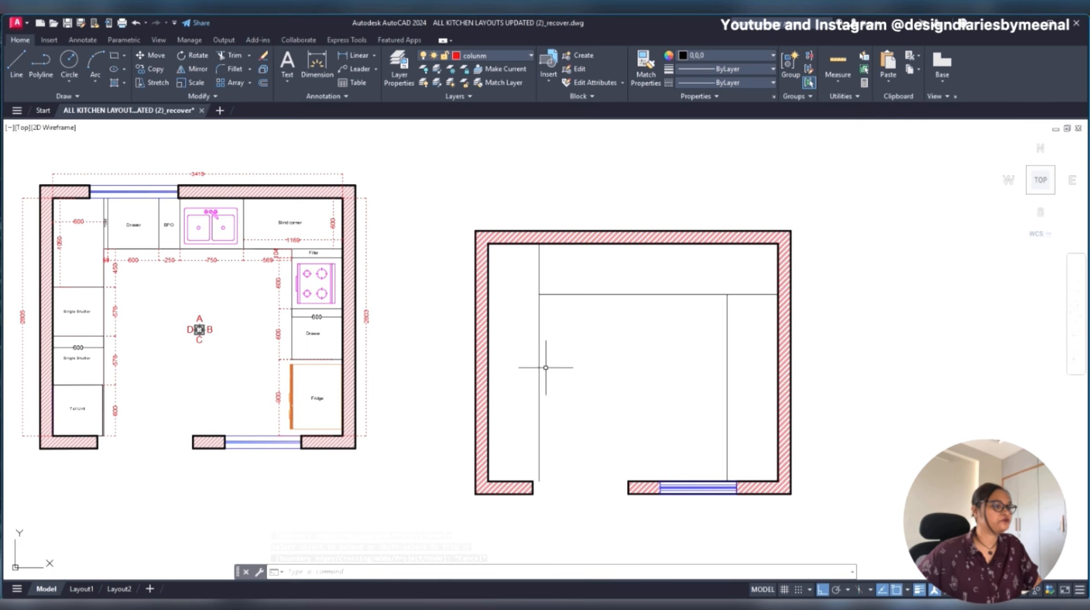
# - Examine the filler, drawer, BPO and sink unit widths along the upper counter of the original plan
pyautogui.scroll(2, 586, 401)
pyautogui.moveTo(586, 401)
pyautogui.mouseDown(button='middle')
pyautogui.moveTo(523, 358)
pyautogui.moveTo(600, 399)
pyautogui.mouseUp(button='middle')
pyautogui.scroll(-4, 523, 358)
pyautogui.scroll(2, 554, 369)
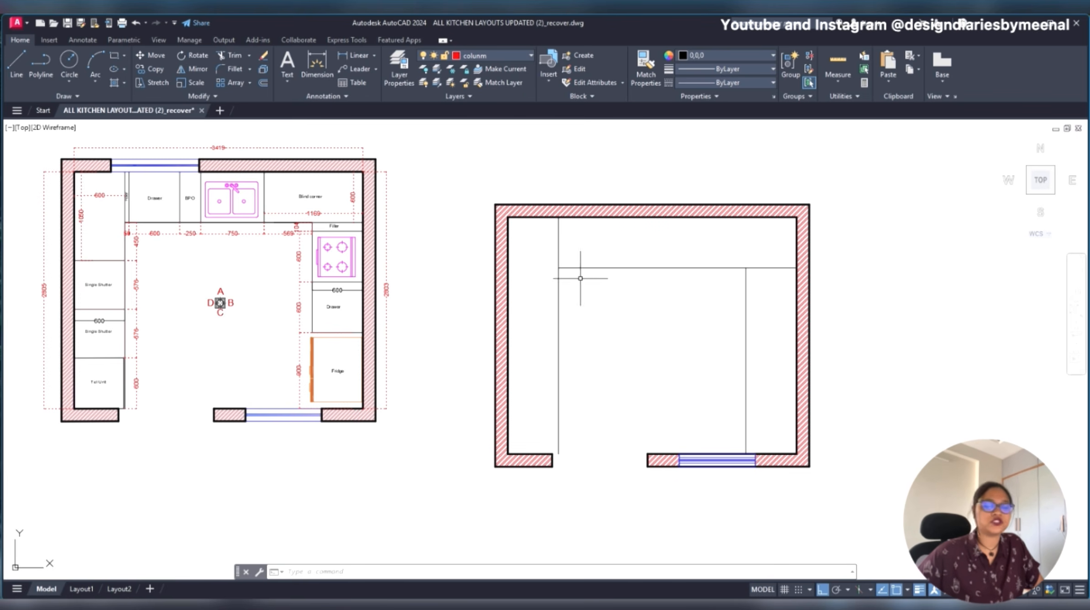
pyautogui.moveTo(621, 311); pyautogui.dragTo(603, 300, button='middle')
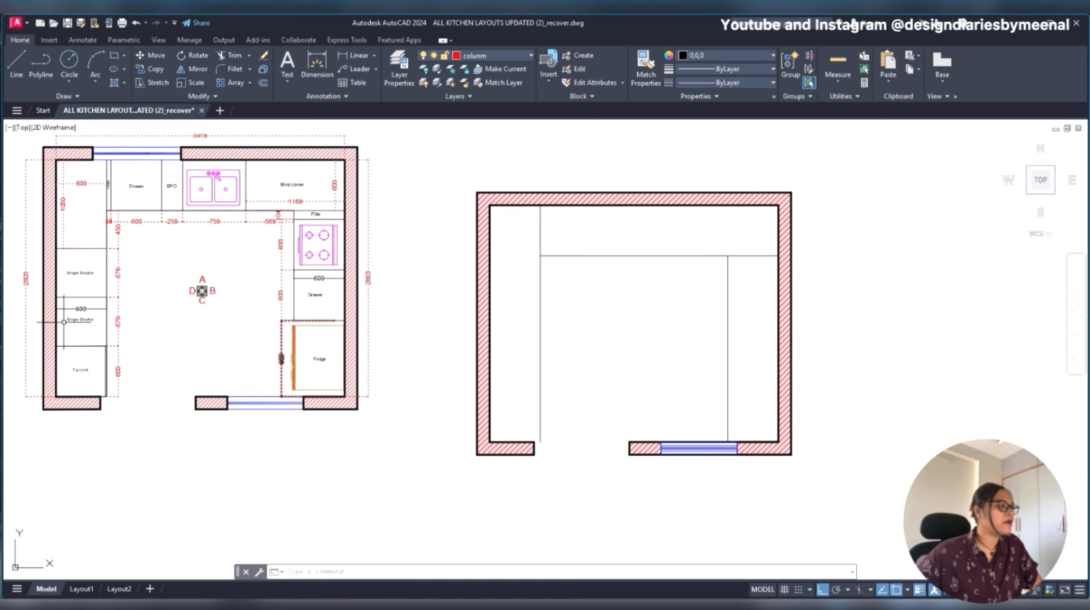
pyautogui.scroll(2, 93, 266)
pyautogui.moveTo(93, 268); pyautogui.dragTo(160, 283, button='middle')
pyautogui.scroll(-2, 201, 268)
pyautogui.scroll(2, 201, 257)
pyautogui.moveTo(182, 230)
pyautogui.mouseDown(button='middle')
pyautogui.moveTo(188, 288)
pyautogui.moveTo(182, 242)
pyautogui.mouseUp(button='middle')
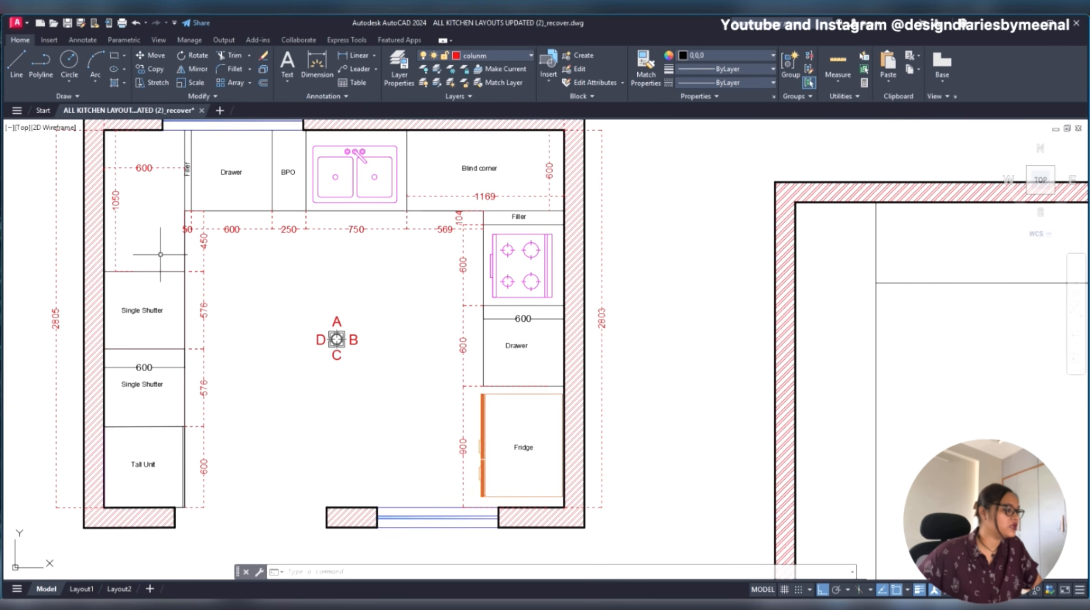
pyautogui.moveTo(230, 226); pyautogui.dragTo(130, 303, button='middle')
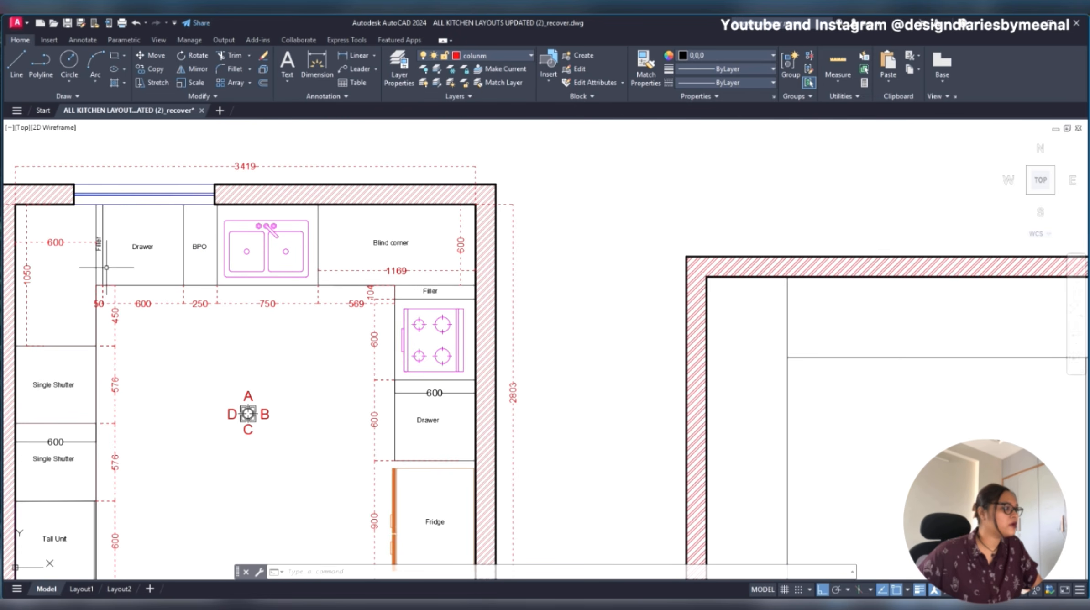
pyautogui.scroll(2, 99, 262)
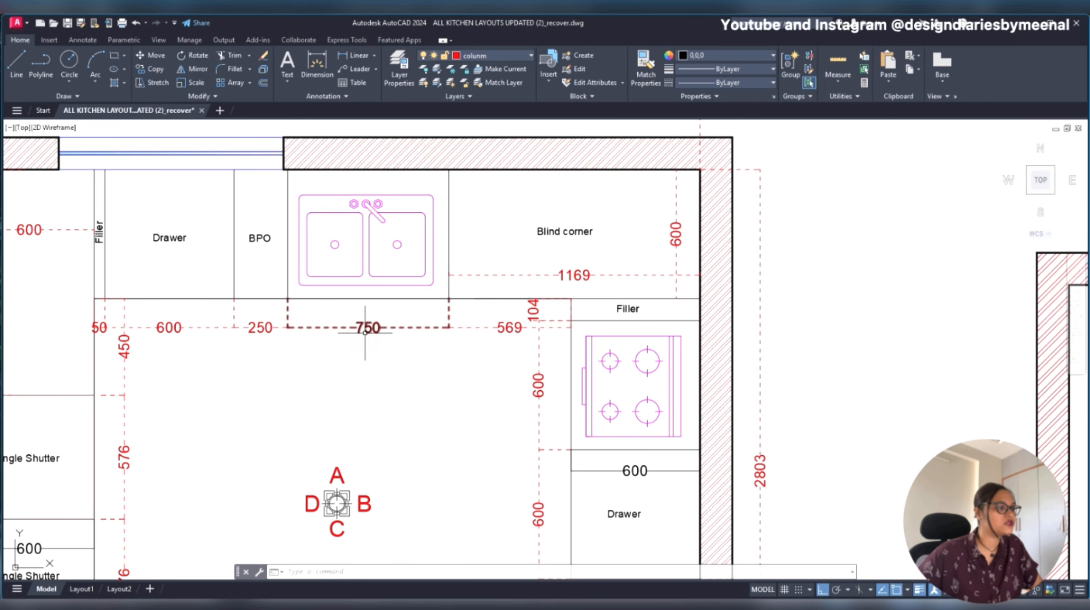
pyautogui.scroll(-4, 304, 327)
pyautogui.scroll(3, 523, 352)
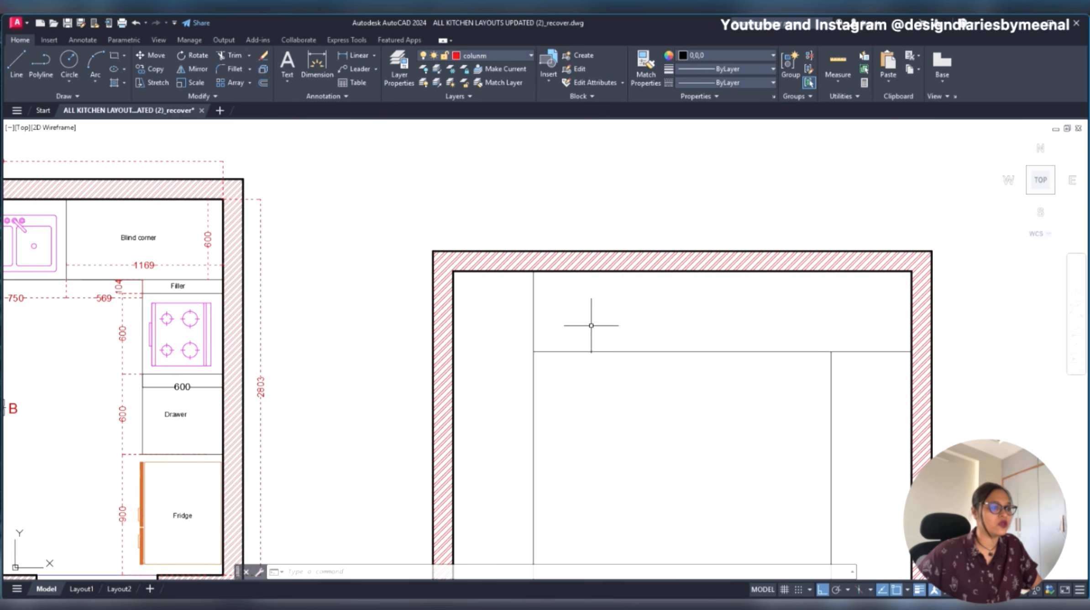
# - Draw a line from the upper wall down to the counter's inner corner, over the left counter edge line
pyautogui.press('l')
pyautogui.press('space')
pyautogui.click(533, 271)
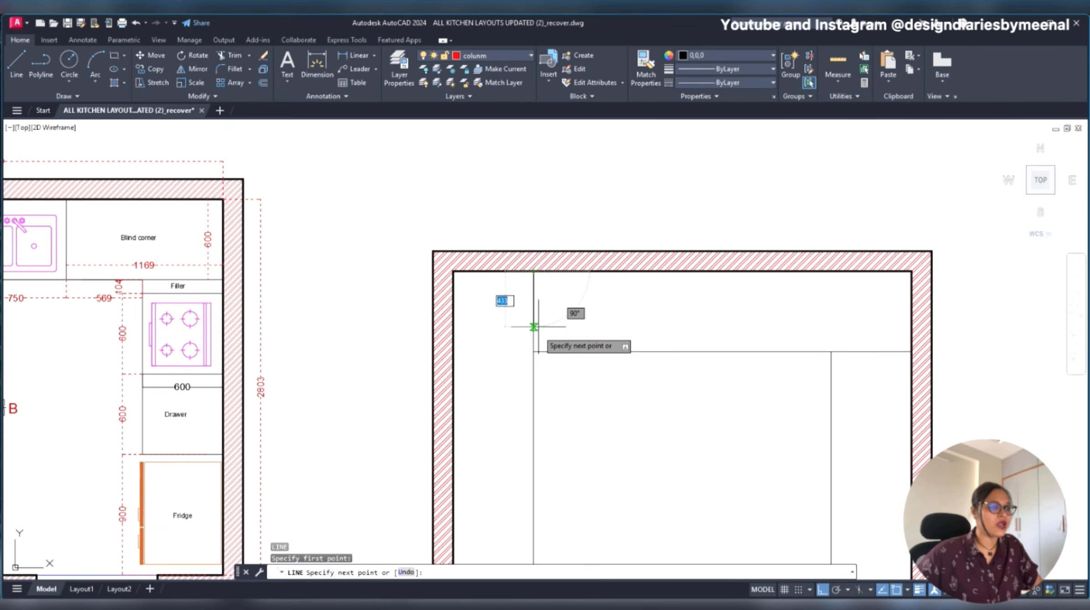
pyautogui.click(533, 351)
pyautogui.press('Escape')
pyautogui.moveTo(479, 309); pyautogui.dragTo(404, 295, button='middle')
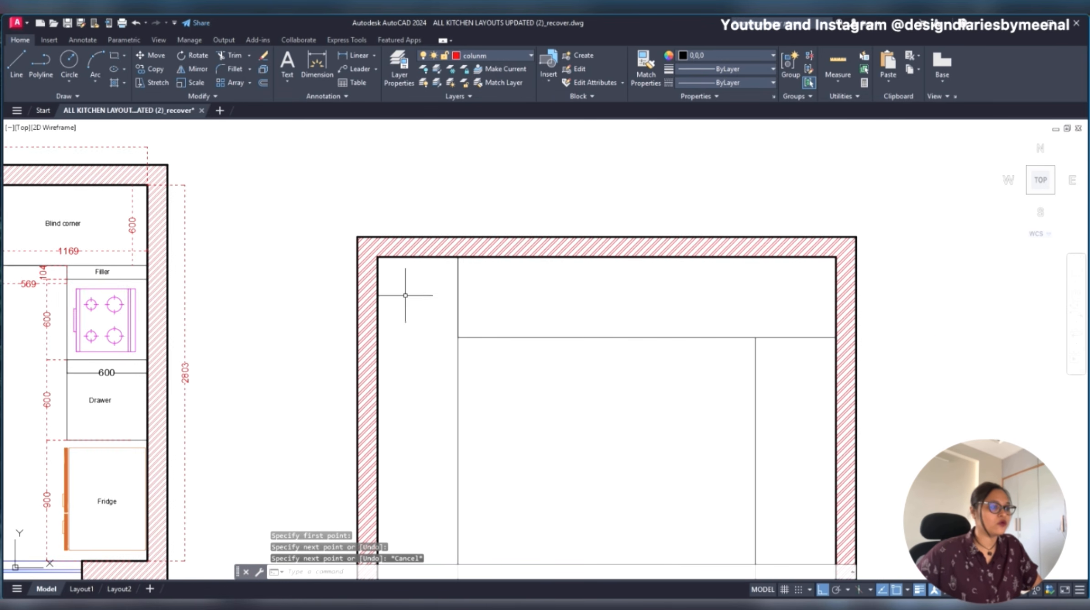
pyautogui.scroll(4, 464, 316)
pyautogui.click(446, 307)
pyautogui.press('Escape')
pyautogui.click(445, 306)
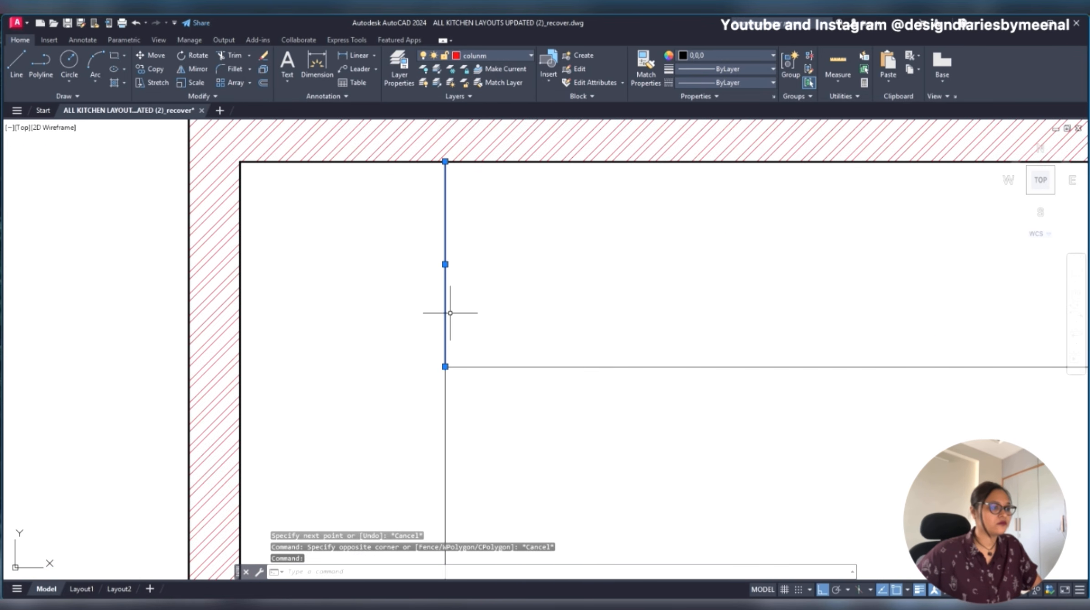
pyautogui.scroll(-5, 456, 310)
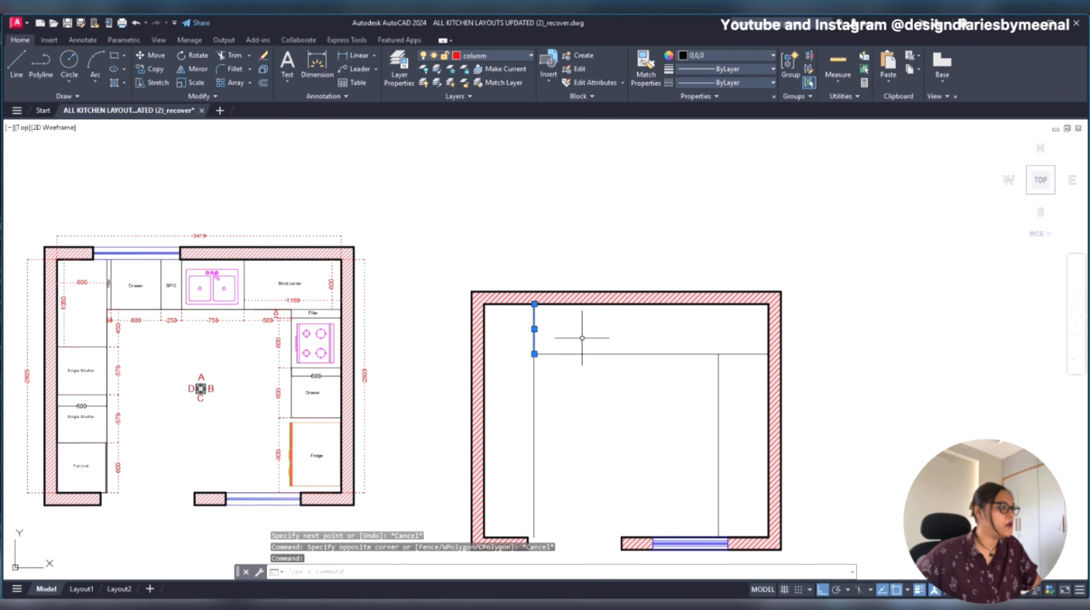
pyautogui.write('o')
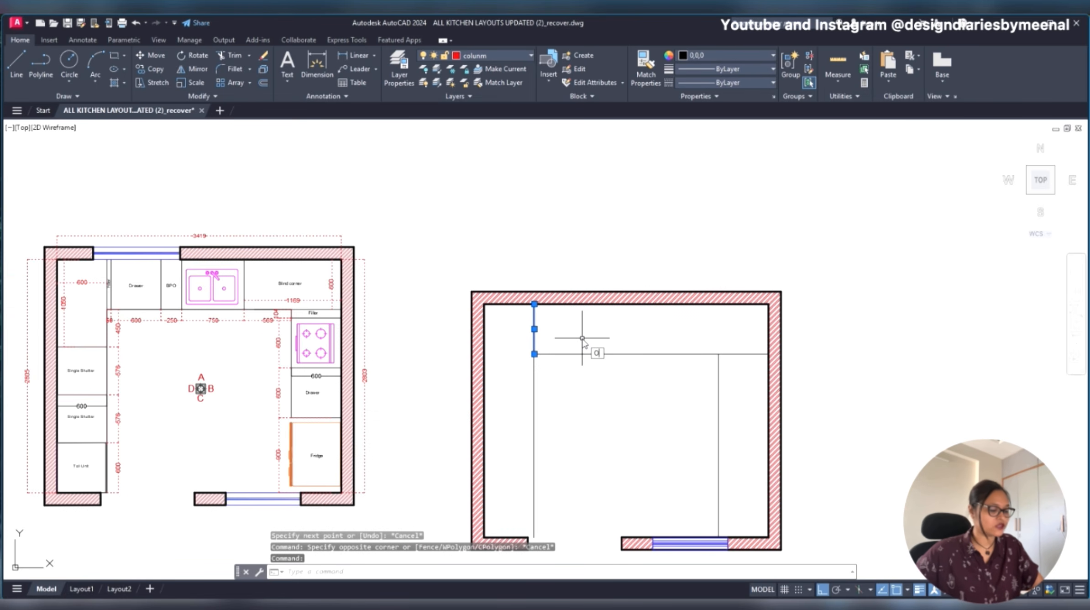
pyautogui.press('Escape')
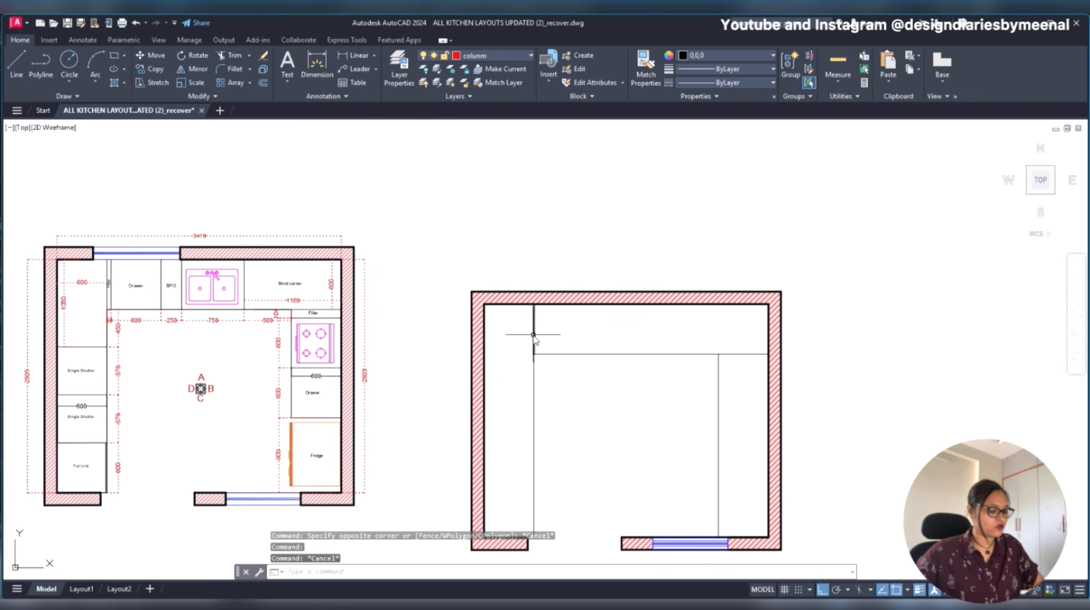
# - Offset the short corner line 50 mm to the right along the upper counter for the filler
pyautogui.write('OFF')
pyautogui.press('Return')
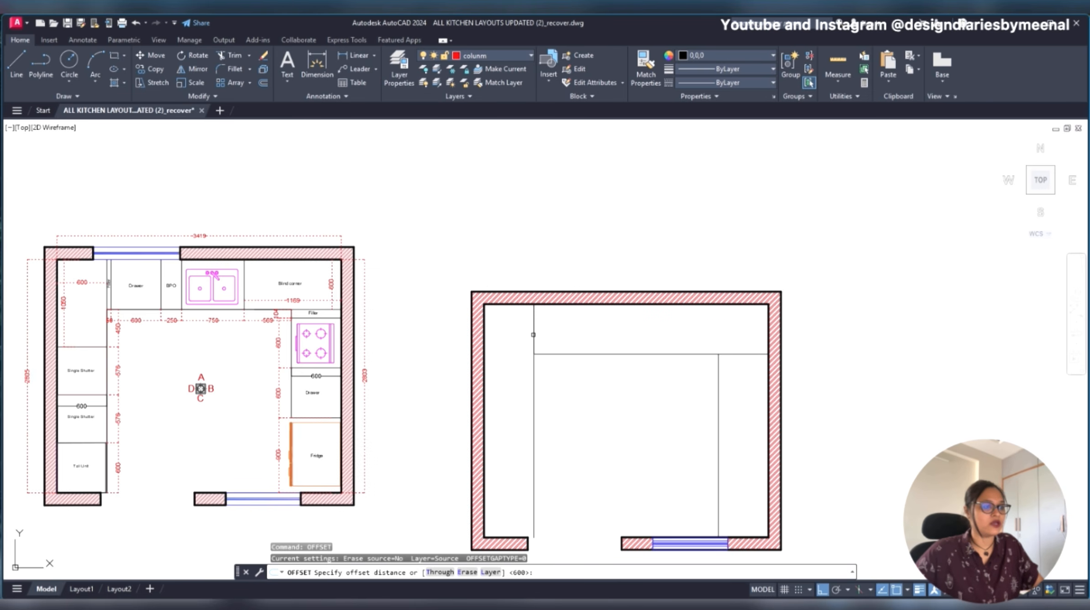
pyautogui.write('50')
pyautogui.press('Return')
pyautogui.click(533, 334)
pyautogui.click(551, 338)
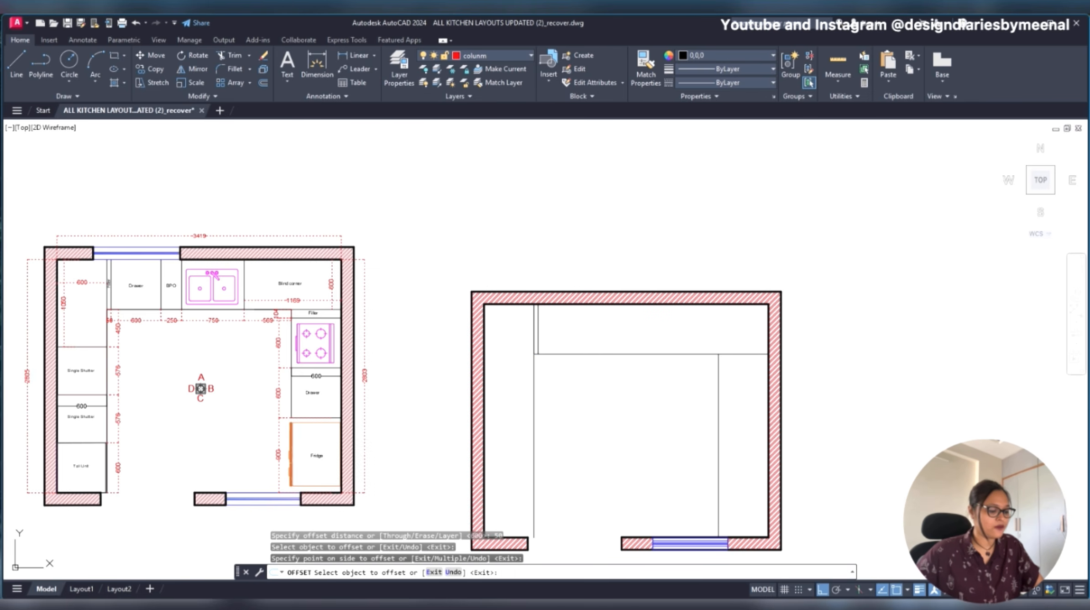
pyautogui.press('Return')
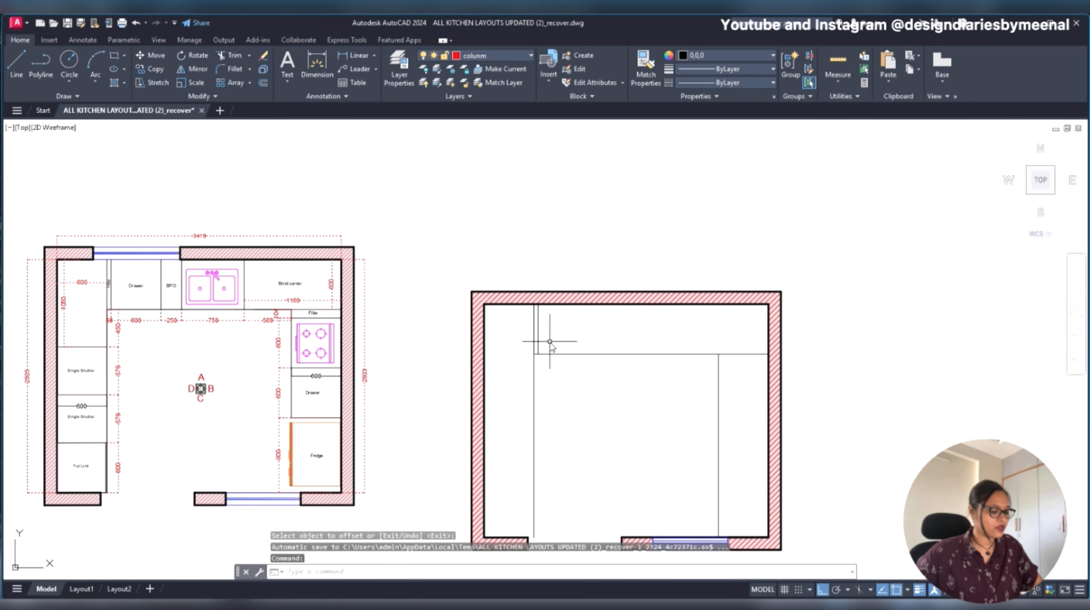
# - Offset the filler's right line 600 mm to the right to mark the drawer unit on the upper counter
pyautogui.press('Return')
pyautogui.write('600')
pyautogui.press('Return')
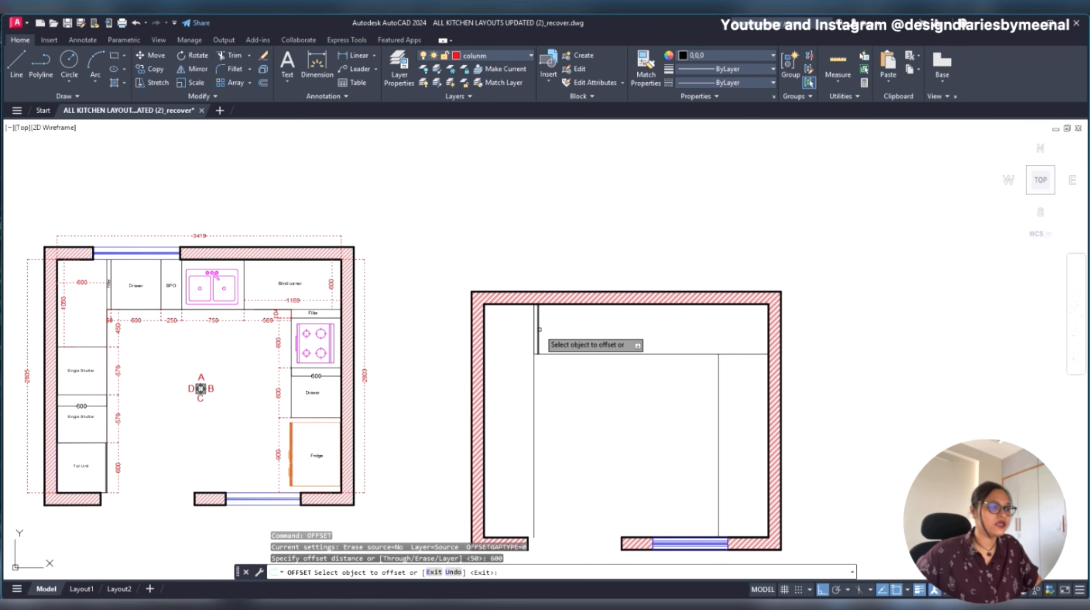
pyautogui.click(539, 329)
pyautogui.scroll(4, 538, 331)
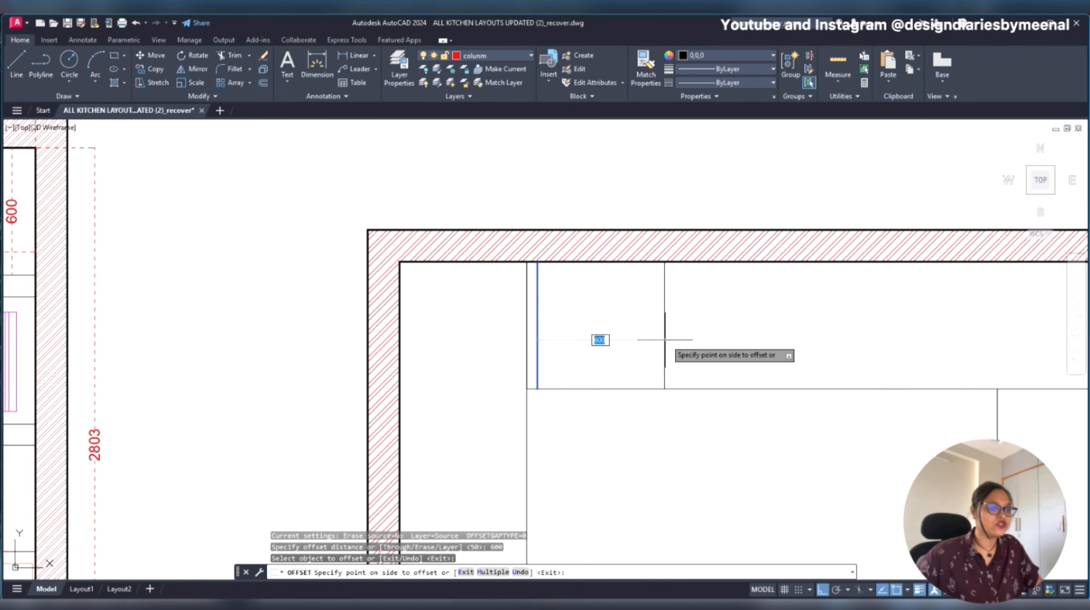
pyautogui.click(666, 339)
pyautogui.scroll(-4, 670, 342)
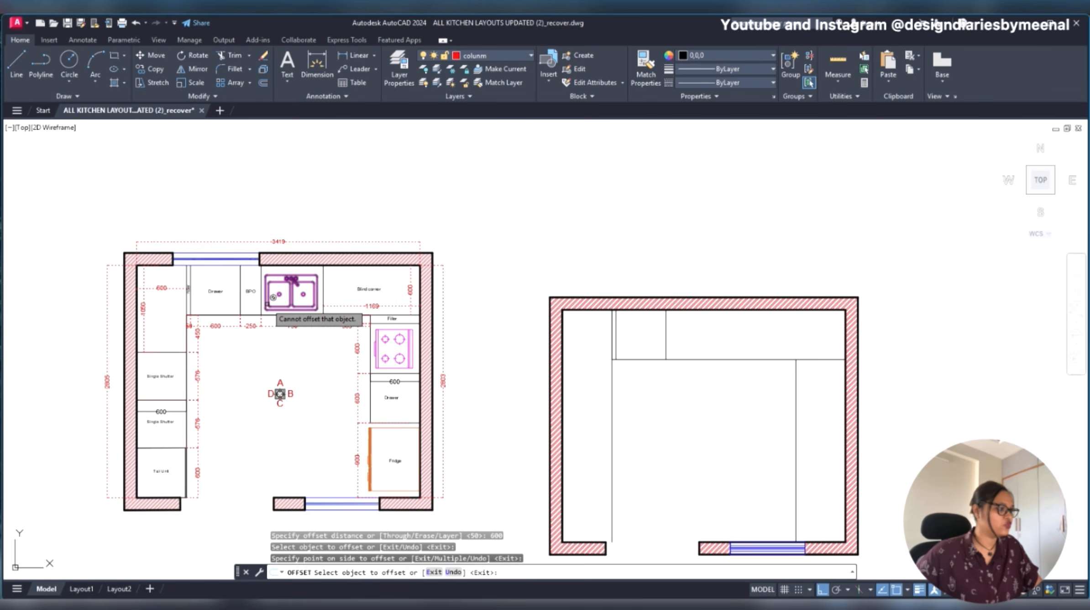
pyautogui.scroll(2, 274, 301)
pyautogui.moveTo(638, 409); pyautogui.dragTo(183, 314, button='middle')
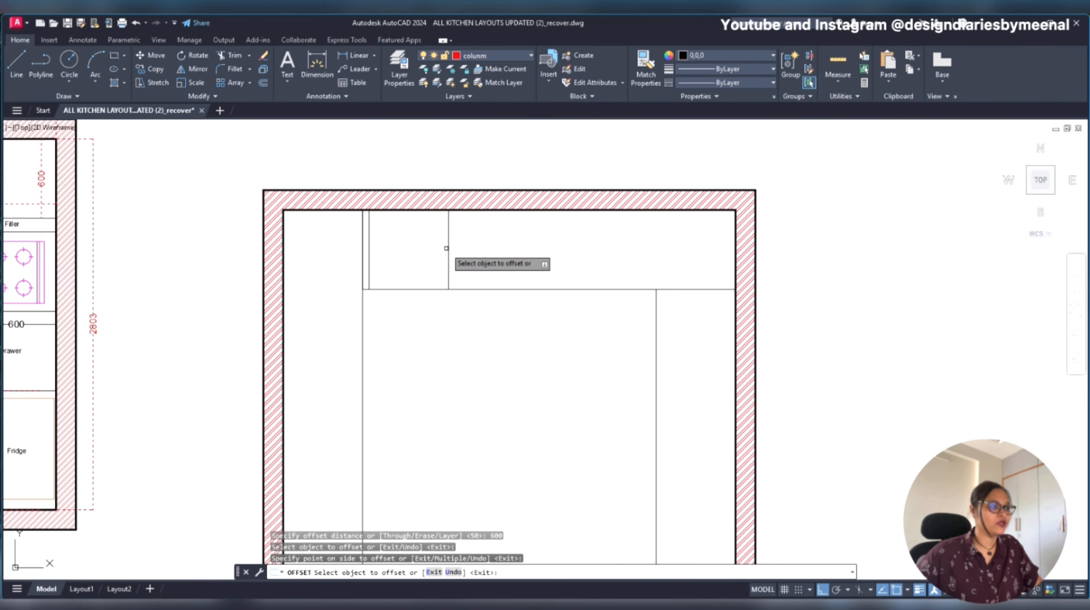
pyautogui.press('Escape')
# - Offset the drawer unit's right line 250 mm to the right to mark the BPO unit
pyautogui.write('o')
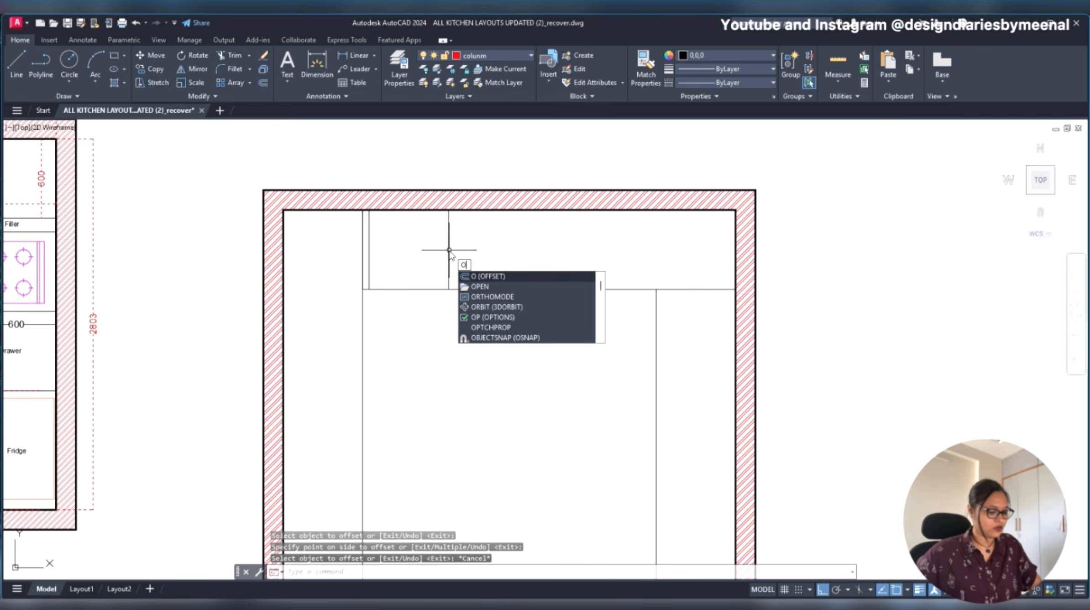
pyautogui.write('ff')
pyautogui.press('Return')
pyautogui.write('250')
pyautogui.press('Return')
pyautogui.click(448, 258)
pyautogui.click(540, 260)
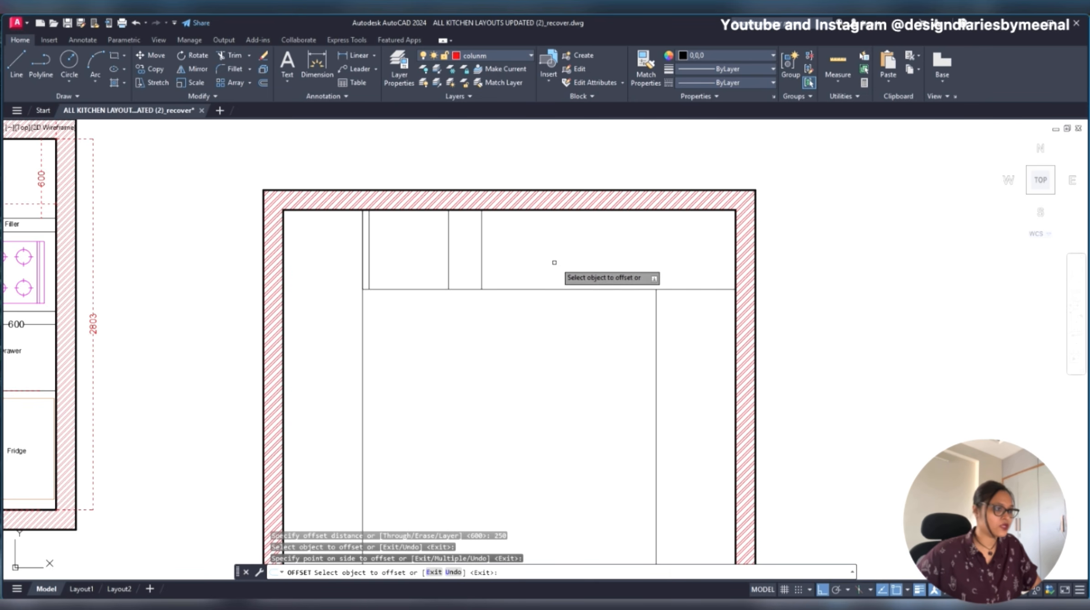
pyautogui.scroll(-3, 285, 236)
pyautogui.scroll(5, 188, 249)
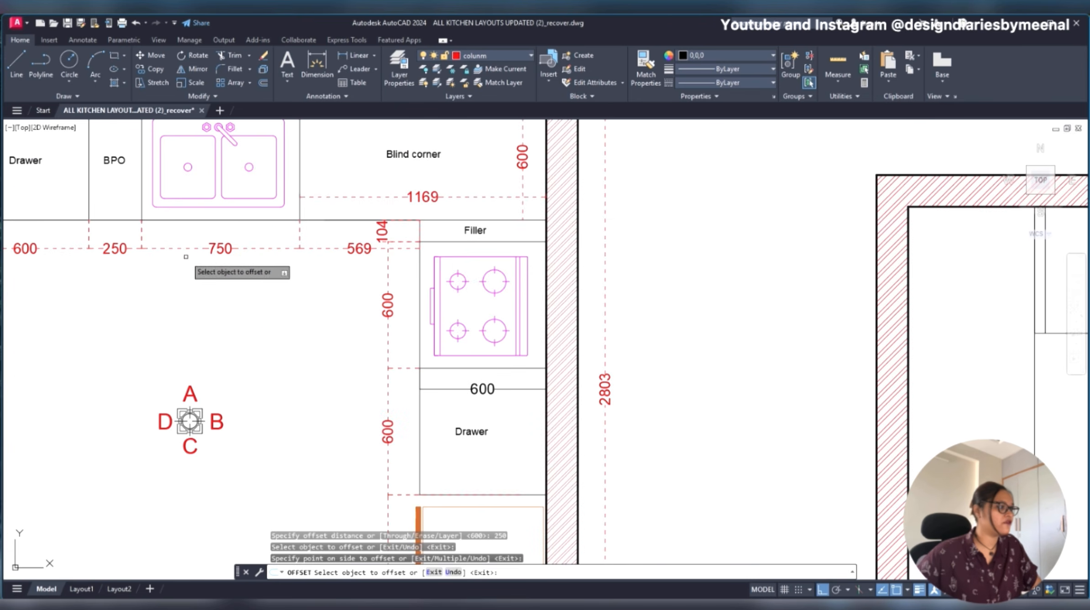
pyautogui.scroll(-4, 187, 249)
pyautogui.scroll(5, 465, 240)
pyautogui.press('Escape')
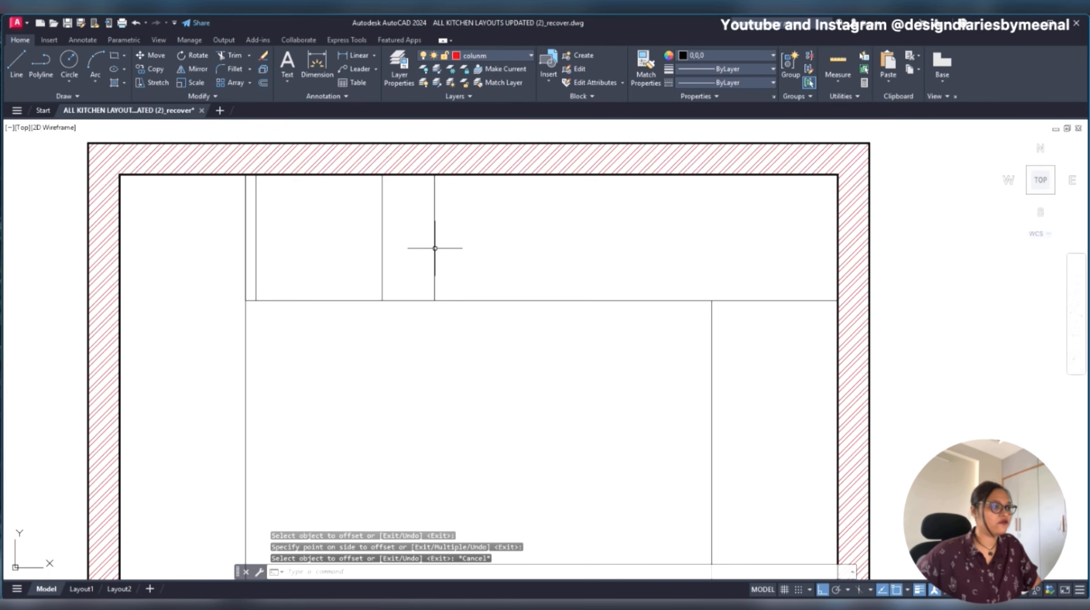
# - Offset the BPO unit's right line 750 mm to the right along the upper counter to mark the sink unit
pyautogui.write('o')
pyautogui.press('Return')
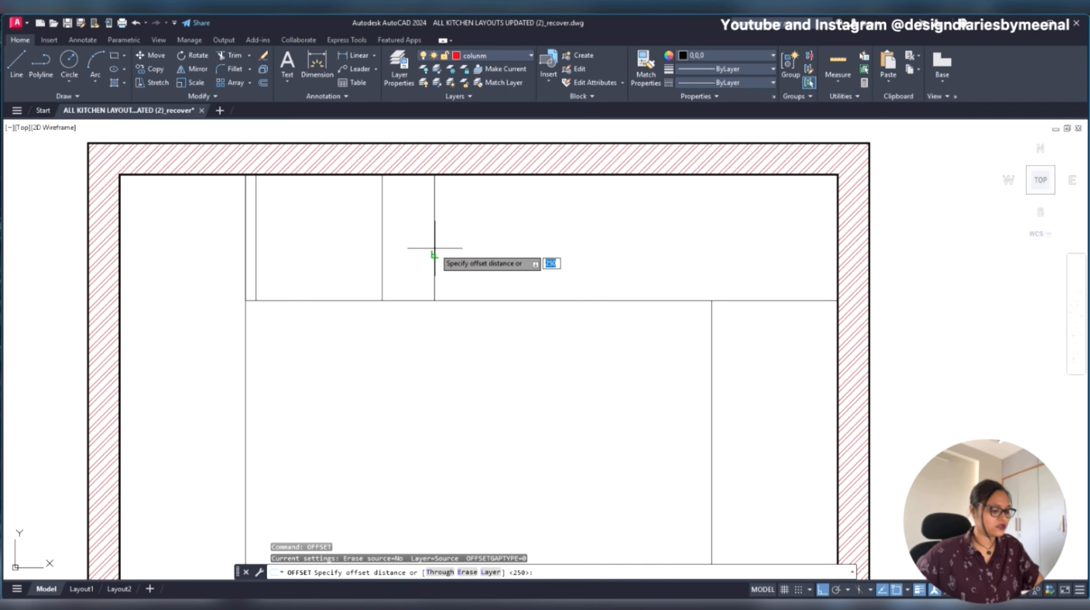
pyautogui.write('750')
pyautogui.press('Return')
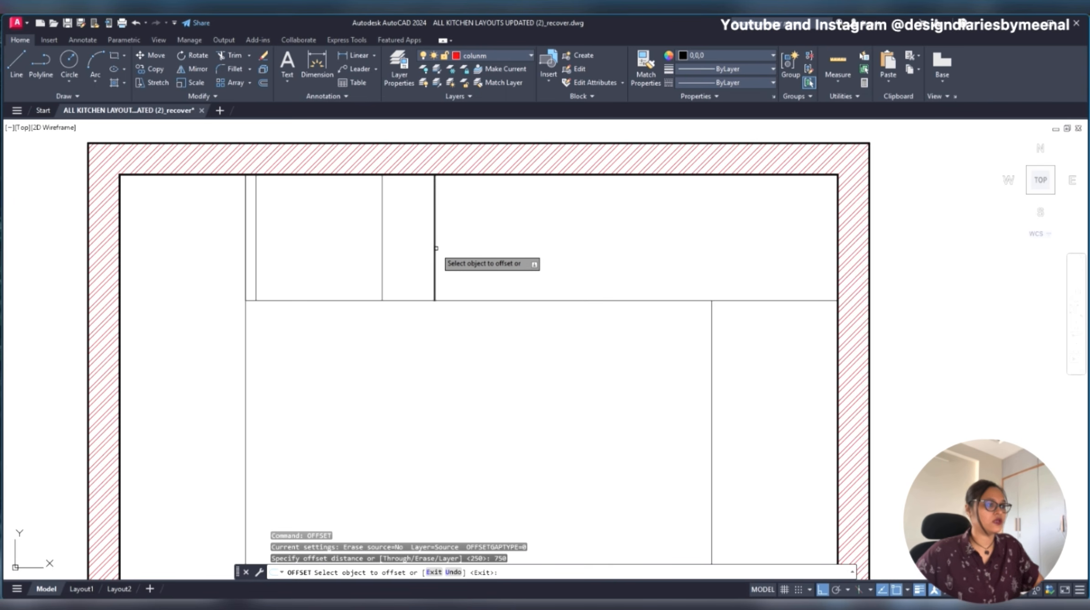
pyautogui.click(434, 249)
pyautogui.click(683, 261)
pyautogui.scroll(-3, 682, 262)
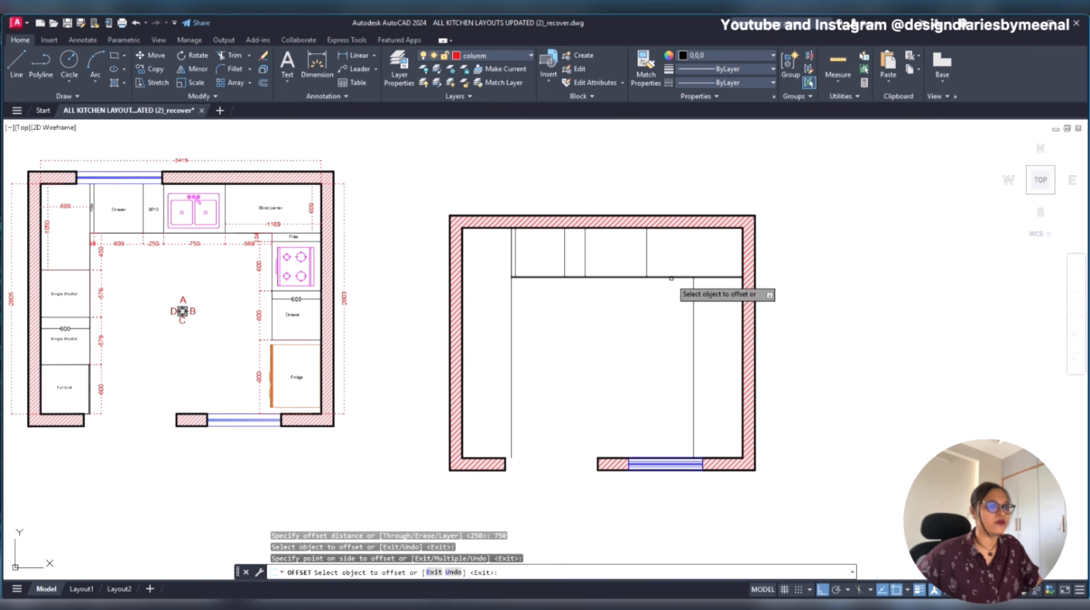
pyautogui.click(279, 245)
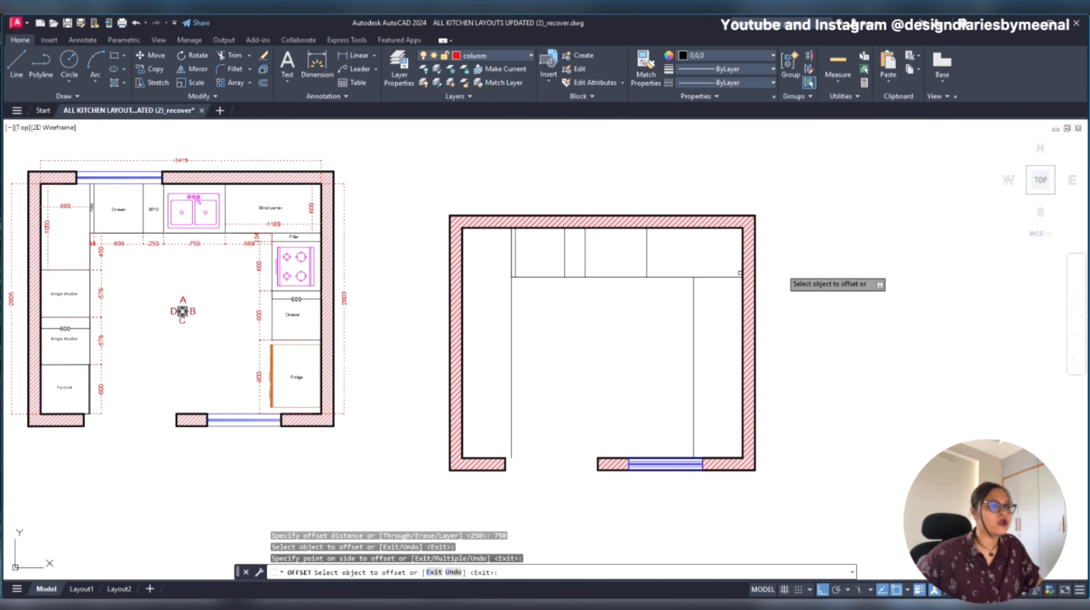
pyautogui.press('Escape')
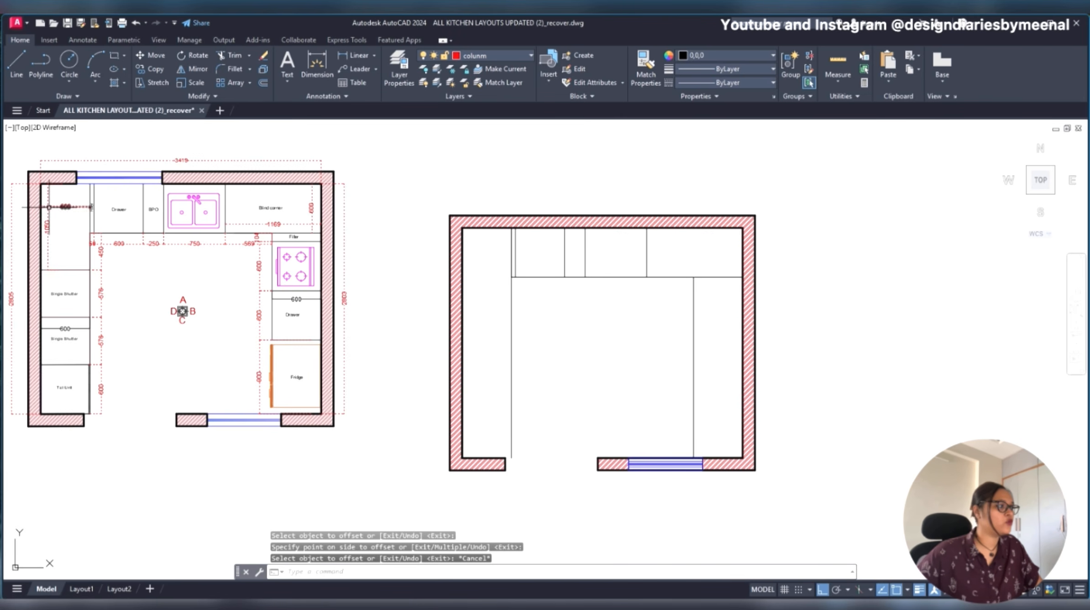
pyautogui.scroll(2, 165, 218)
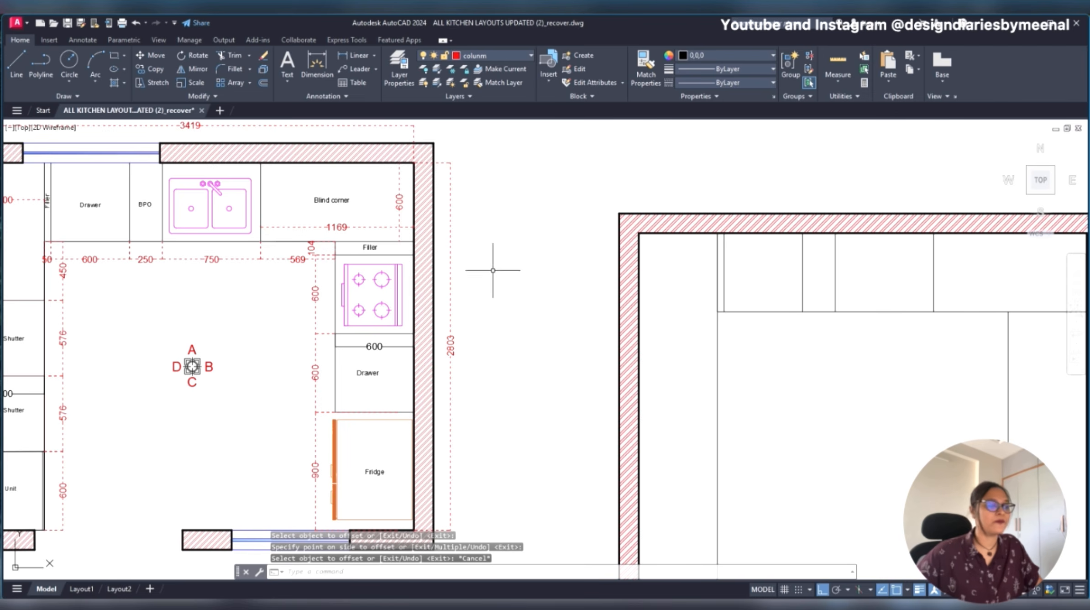
pyautogui.scroll(-1, 493, 270)
pyautogui.moveTo(567, 275); pyautogui.dragTo(423, 267, button='middle')
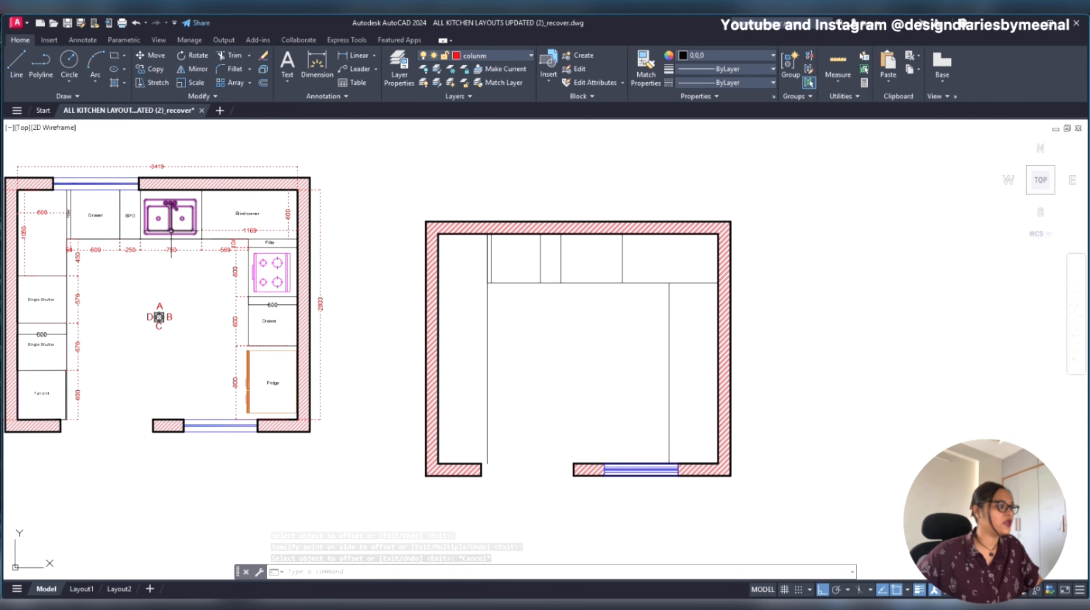
pyautogui.click(171, 230)
pyautogui.write('co')
pyautogui.press('Return')
pyautogui.click(170, 229)
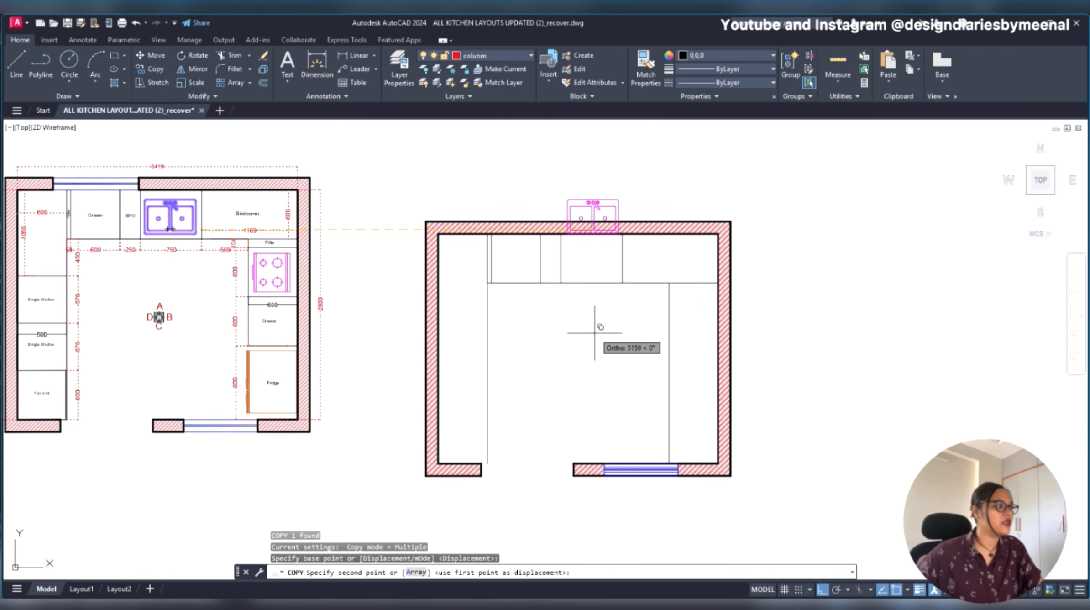
pyautogui.press('Escape')
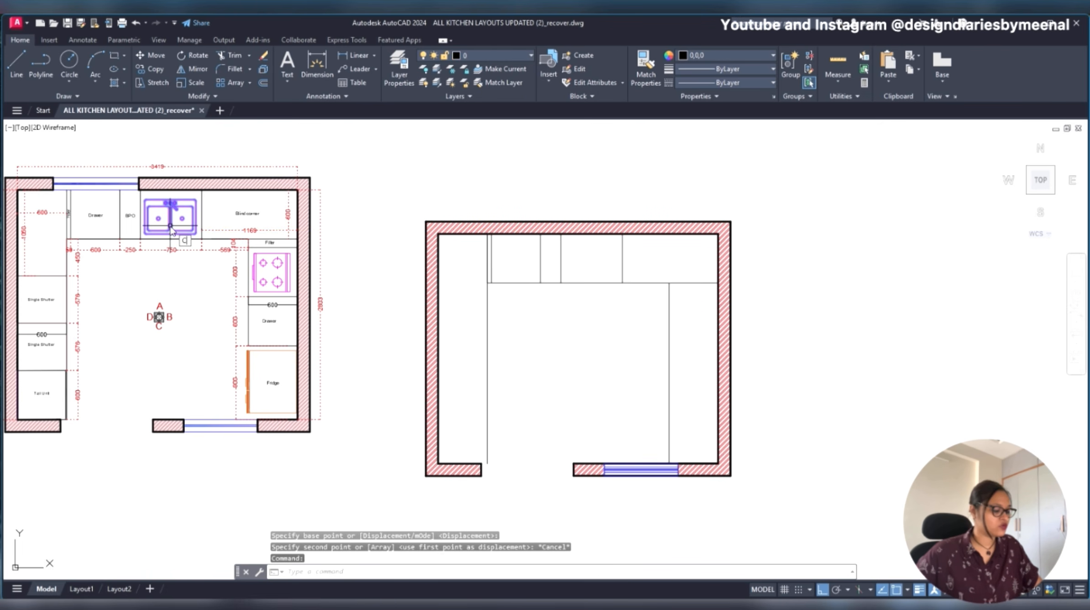
# - Copy the double-bowl sink from the original plan into the new plan's 750 mm sink unit, with Ortho off
pyautogui.write('co')
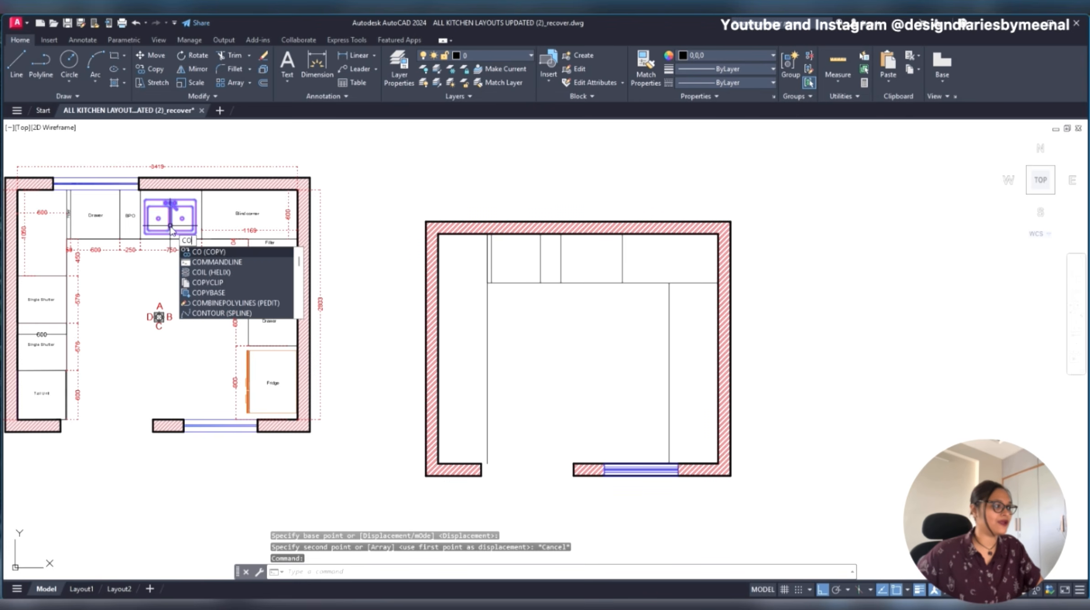
pyautogui.press('Return')
pyautogui.click(171, 228)
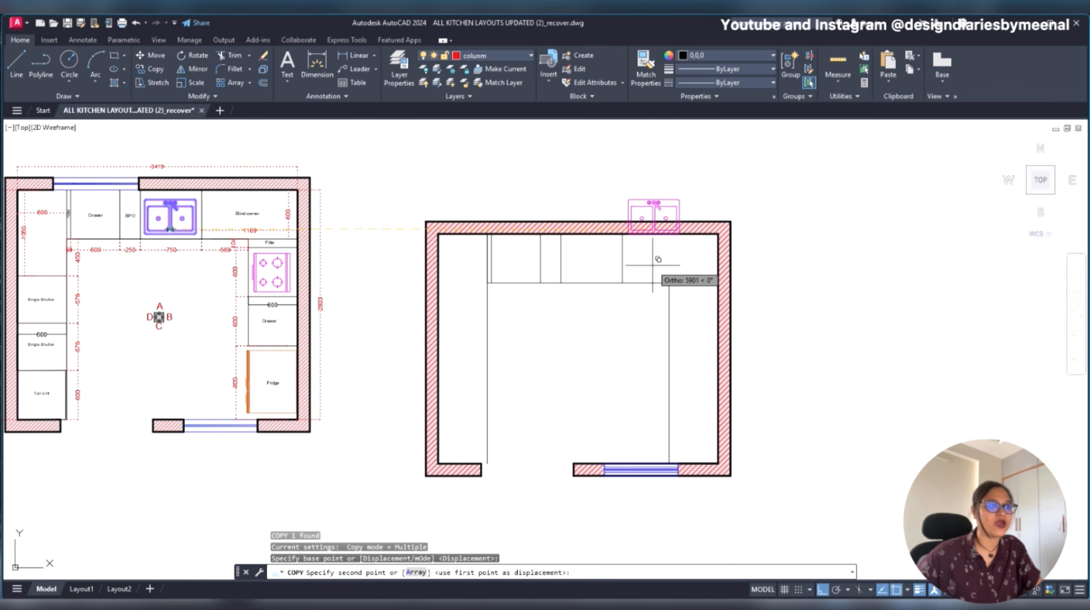
pyautogui.press('F8')
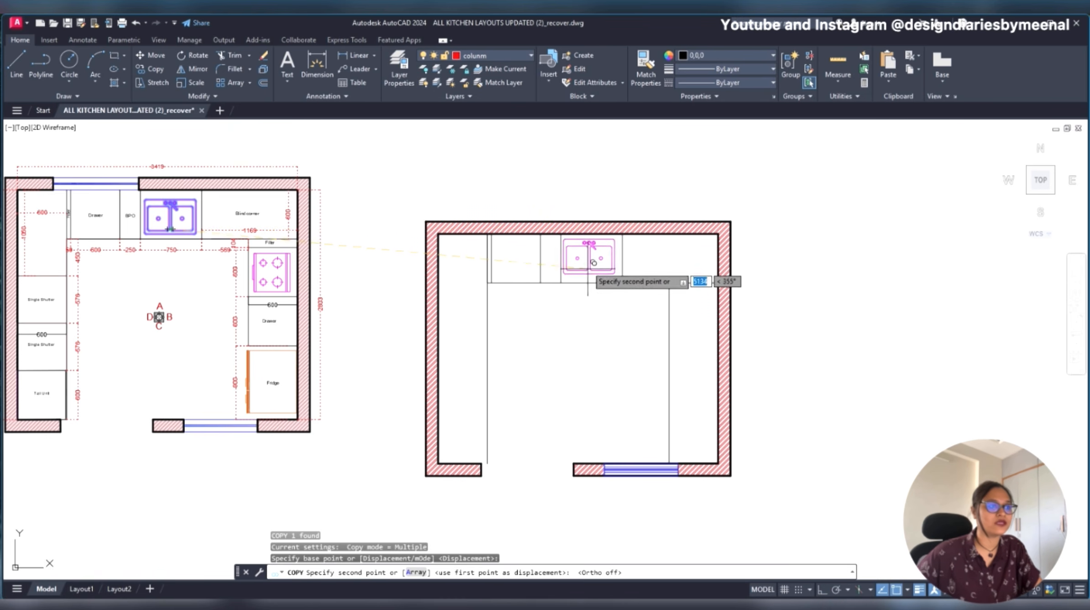
pyautogui.scroll(4, 593, 269)
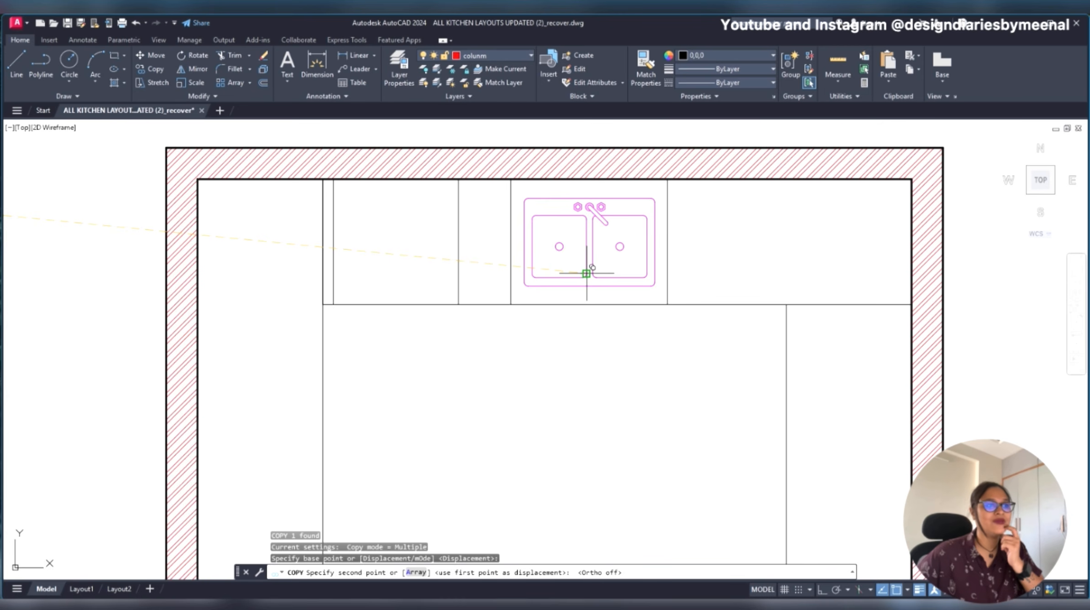
pyautogui.click(586, 273)
pyautogui.scroll(-4, 654, 296)
pyautogui.press('Escape')
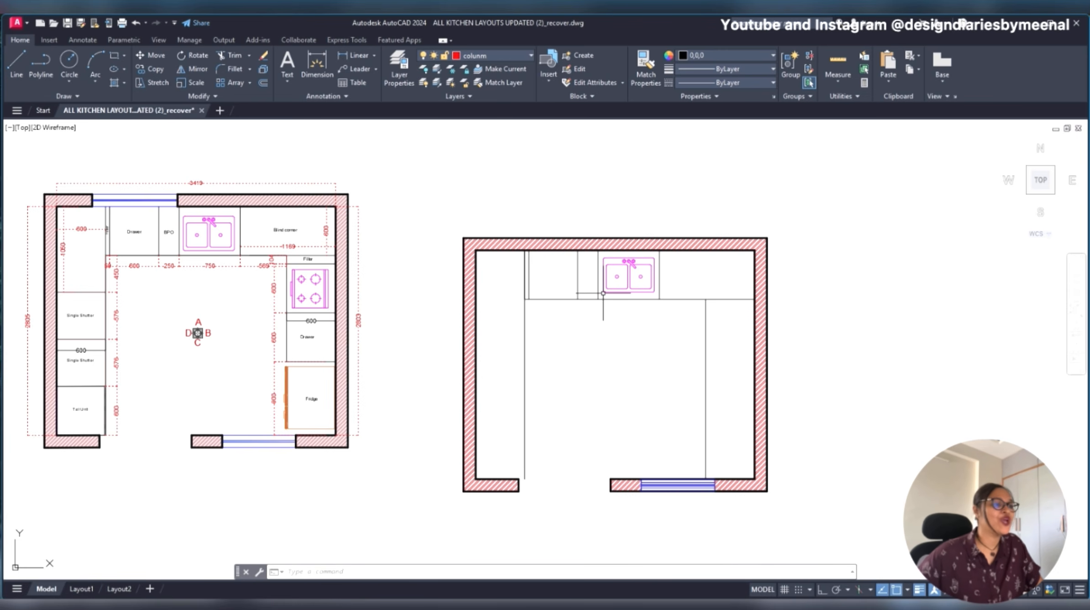
# - Erase the short line at the filler's left edge, between the upper wall and the counter's inner corner
pyautogui.moveTo(693, 324); pyautogui.dragTo(667, 310, button='middle')
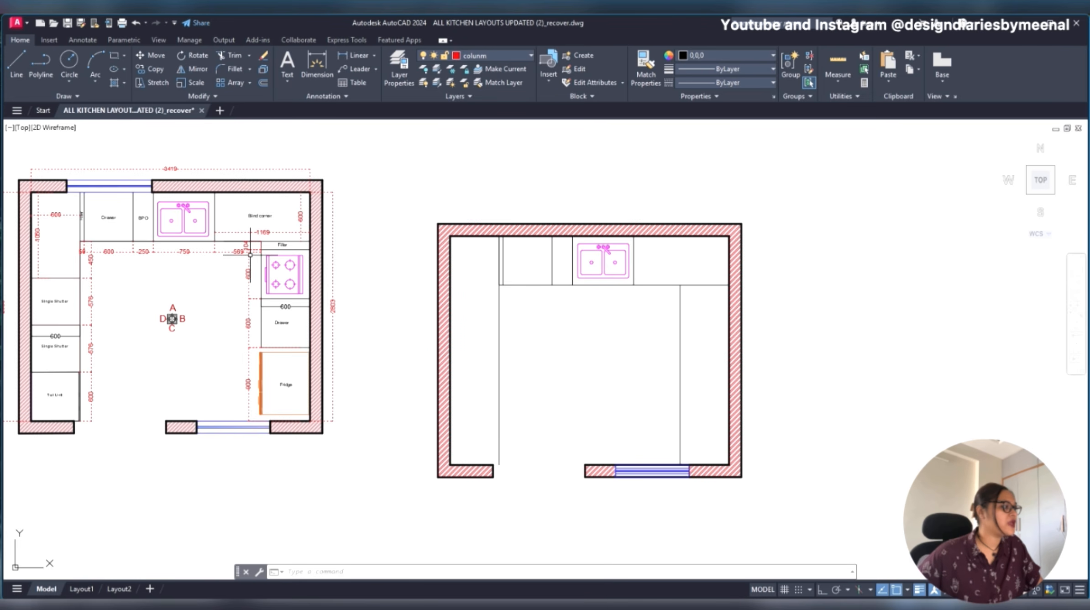
pyautogui.scroll(3, 48, 256)
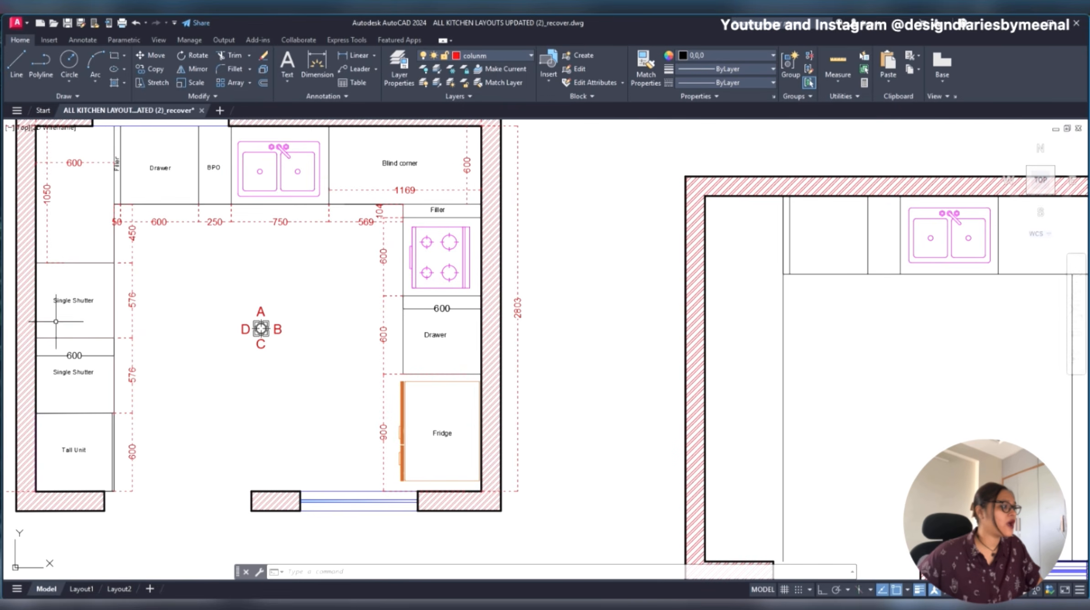
pyautogui.moveTo(502, 318); pyautogui.dragTo(345, 297, button='middle')
pyautogui.scroll(-3, 618, 274)
pyautogui.click(623, 244)
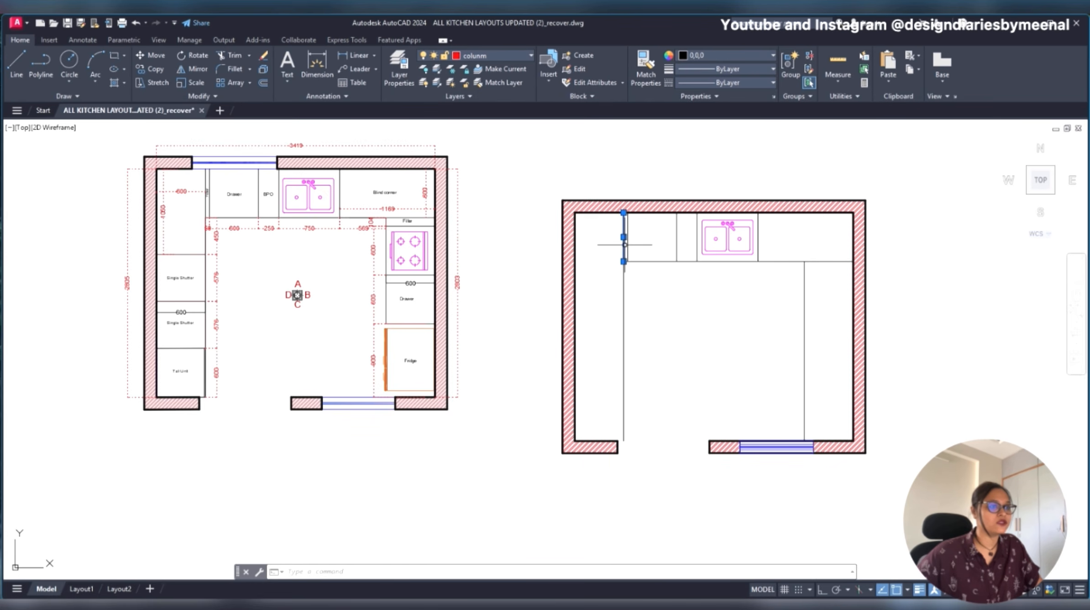
pyautogui.press('Delete')
pyautogui.scroll(2, 638, 288)
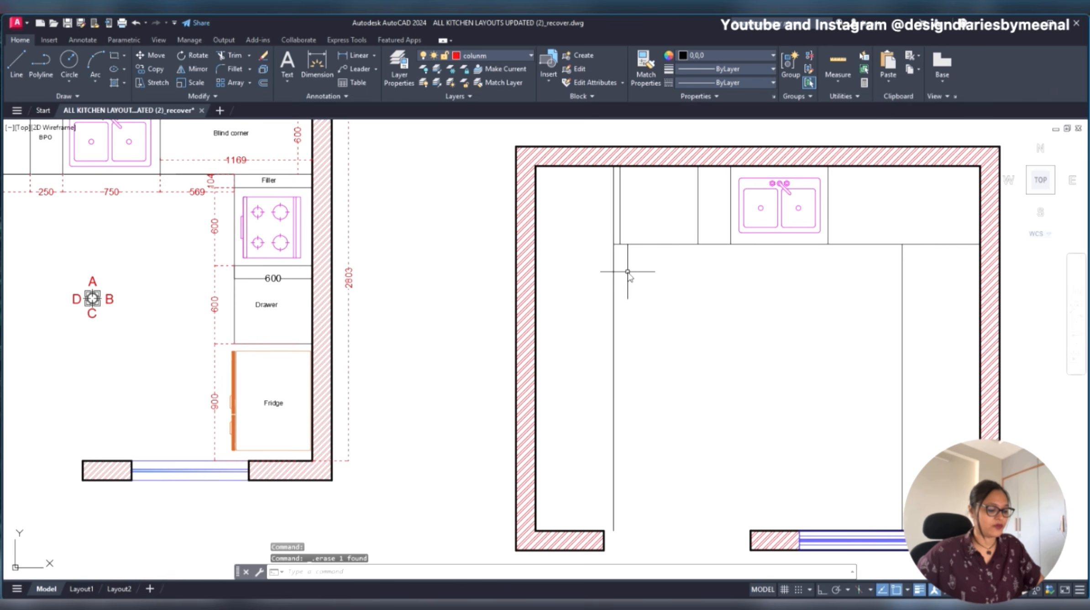
pyautogui.write('l')
pyautogui.press('Return')
pyautogui.press('Escape')
pyautogui.write('e')
pyautogui.press('Escape')
pyautogui.click(620, 244)
pyautogui.press('Escape')
pyautogui.scroll(-2, 607, 246)
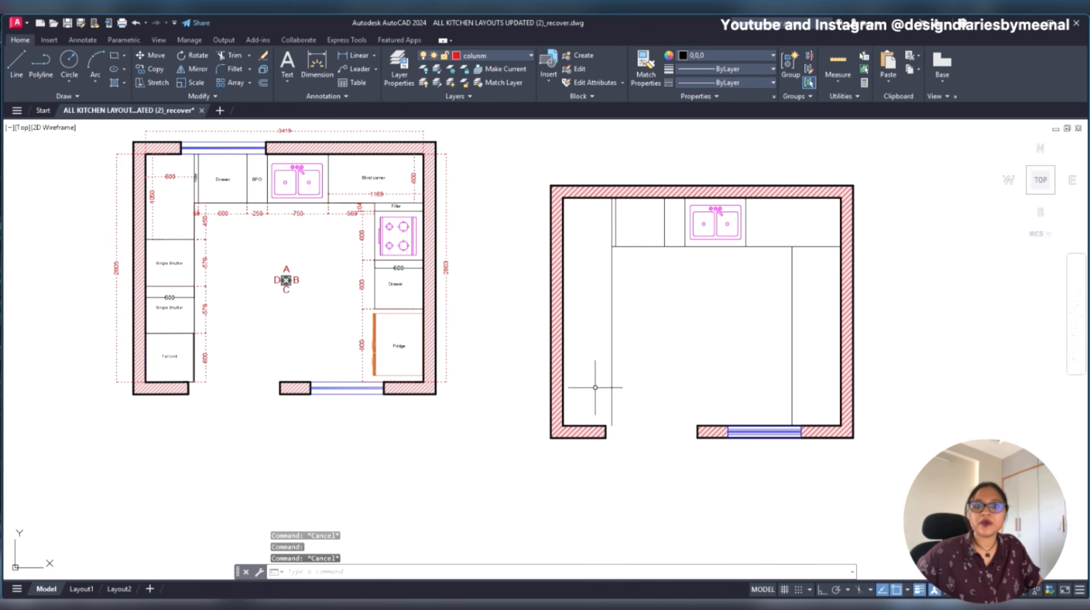
# - Draw a horizontal divider line across the left counter, from its inner edge to the wall
pyautogui.write('l')
pyautogui.press('Return')
pyautogui.click(611, 282)
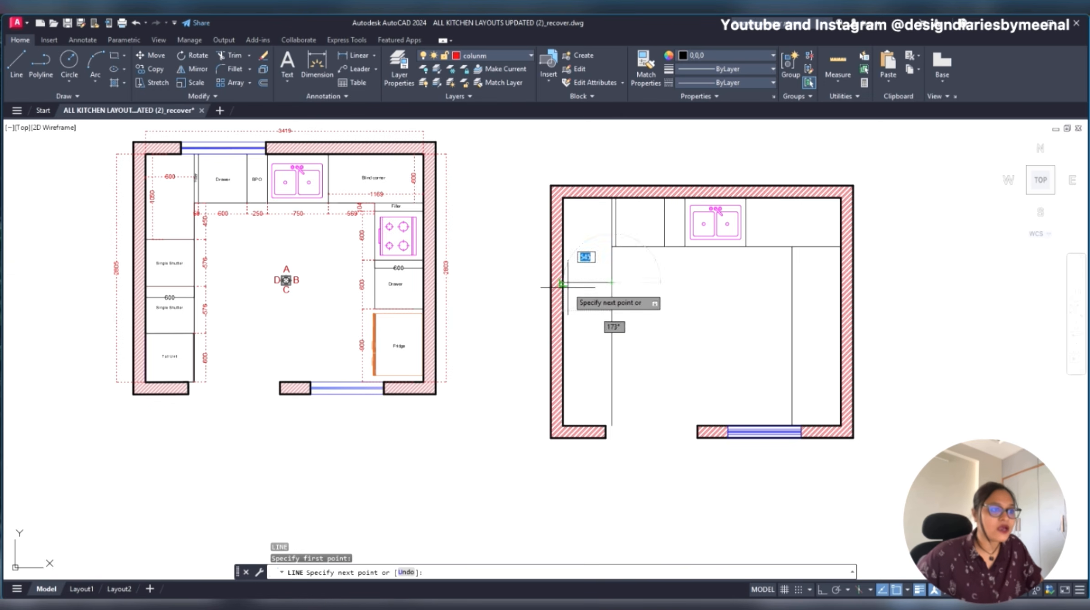
pyautogui.click(564, 282)
pyautogui.press('Escape')
pyautogui.press('Escape')
# - Erase the trial divider line across the left counter and abandon the second one
pyautogui.press('Return')
pyautogui.click(611, 329)
pyautogui.click(611, 330)
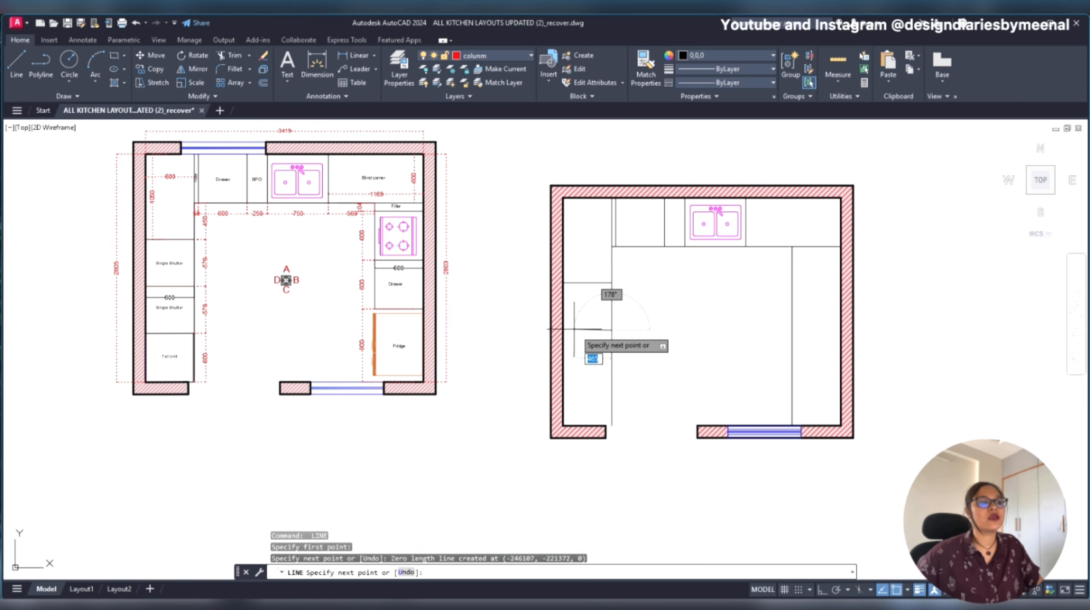
pyautogui.press('Escape')
pyautogui.click(592, 305)
pyautogui.click(580, 254)
pyautogui.press('Delete')
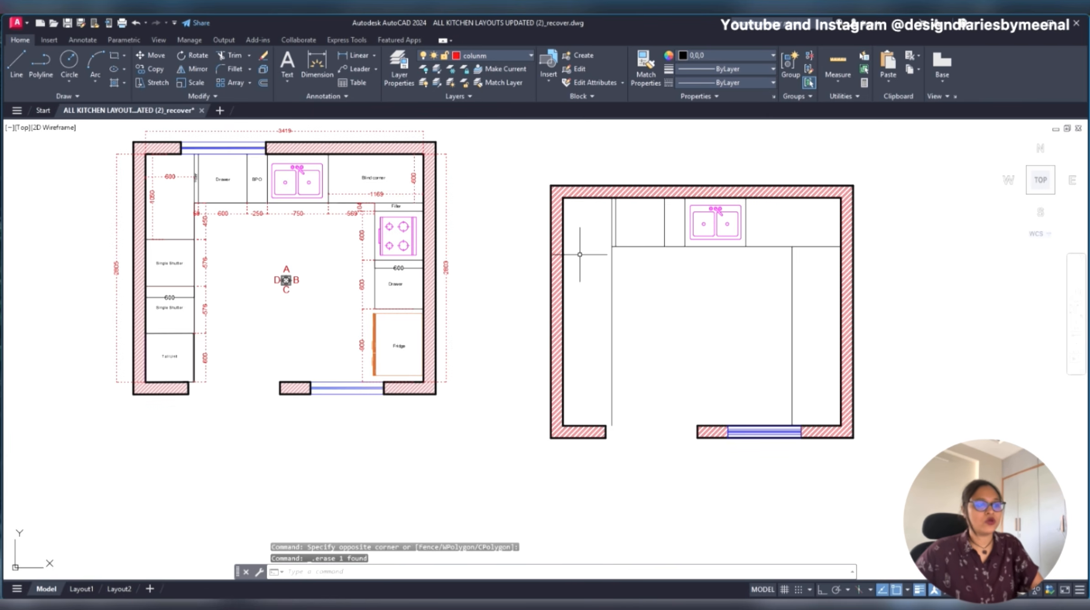
# - Extend the upper counter's front line across the left counter to the left wall
pyautogui.scroll(4, 628, 244)
pyautogui.click(627, 246)
pyautogui.scroll(-2, 600, 255)
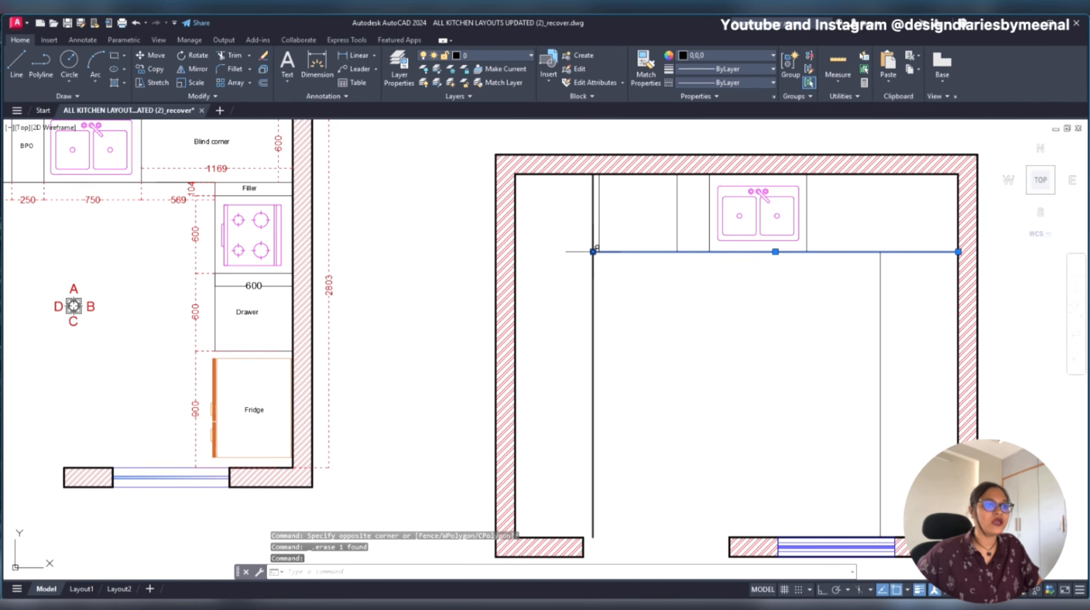
pyautogui.click(592, 251)
pyautogui.press('Escape')
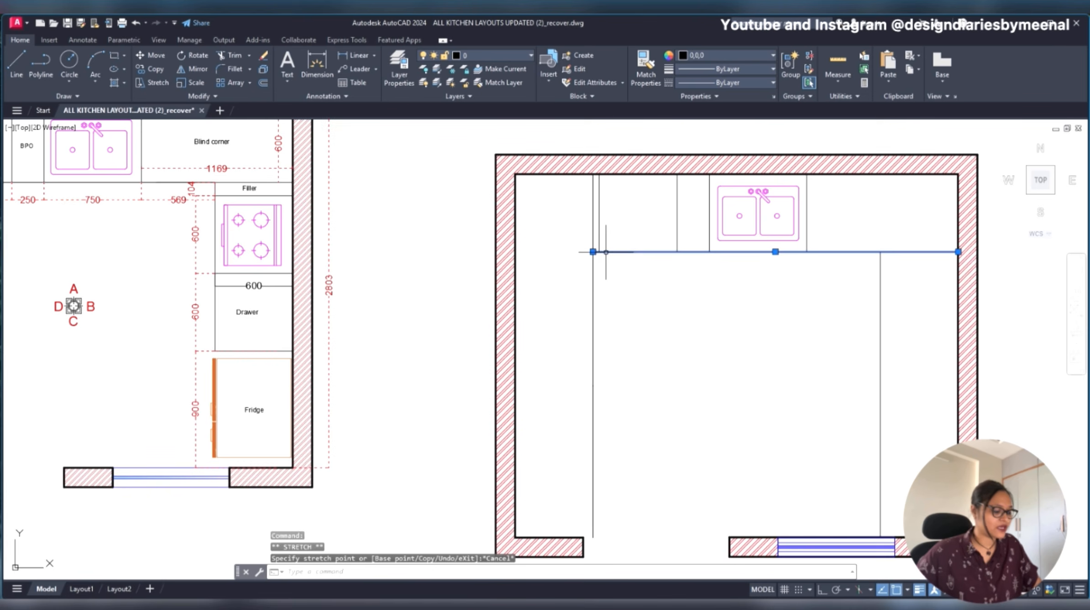
pyautogui.press('Escape')
pyautogui.write('ex')
pyautogui.press('Return')
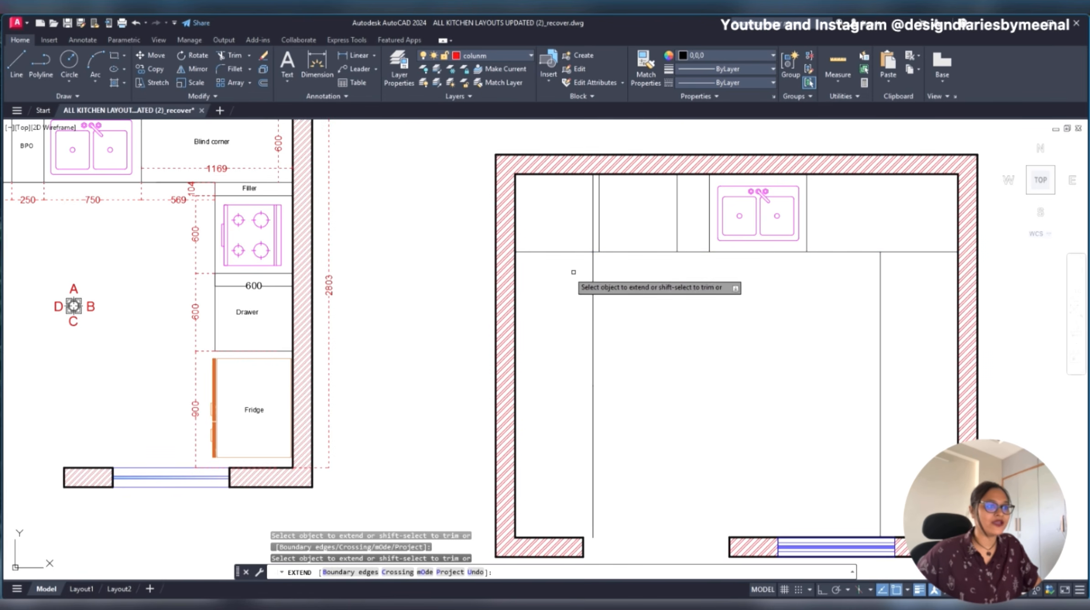
pyautogui.press('Escape')
# - Offset the extended upper counter line 450 mm downwards
pyautogui.click(560, 237)
pyautogui.click(551, 276)
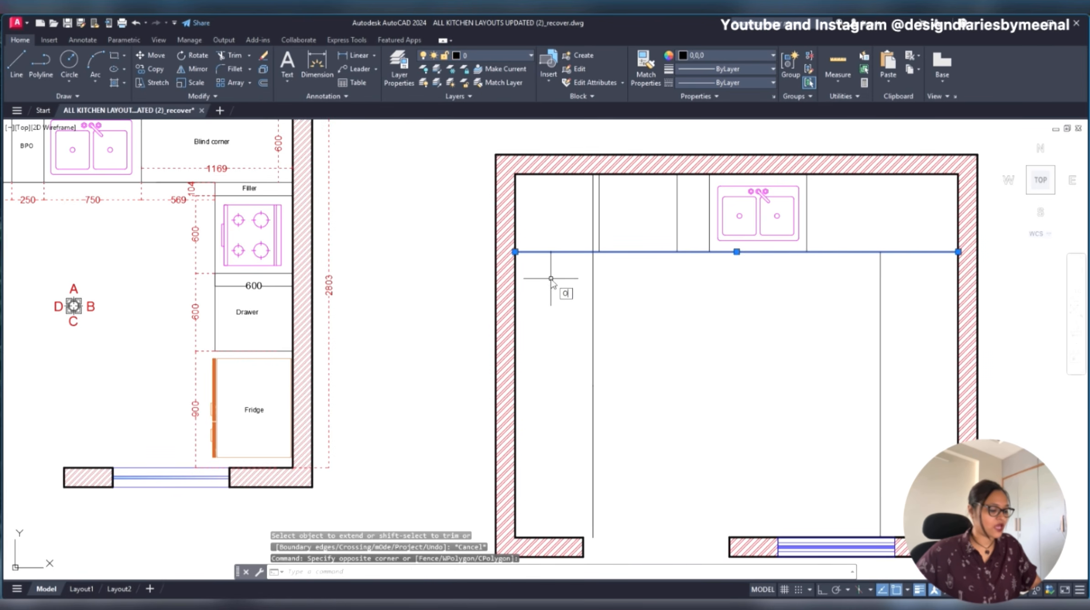
pyautogui.write('o')
pyautogui.press('Return')
pyautogui.write('450')
pyautogui.press('Return')
pyautogui.click(567, 381)
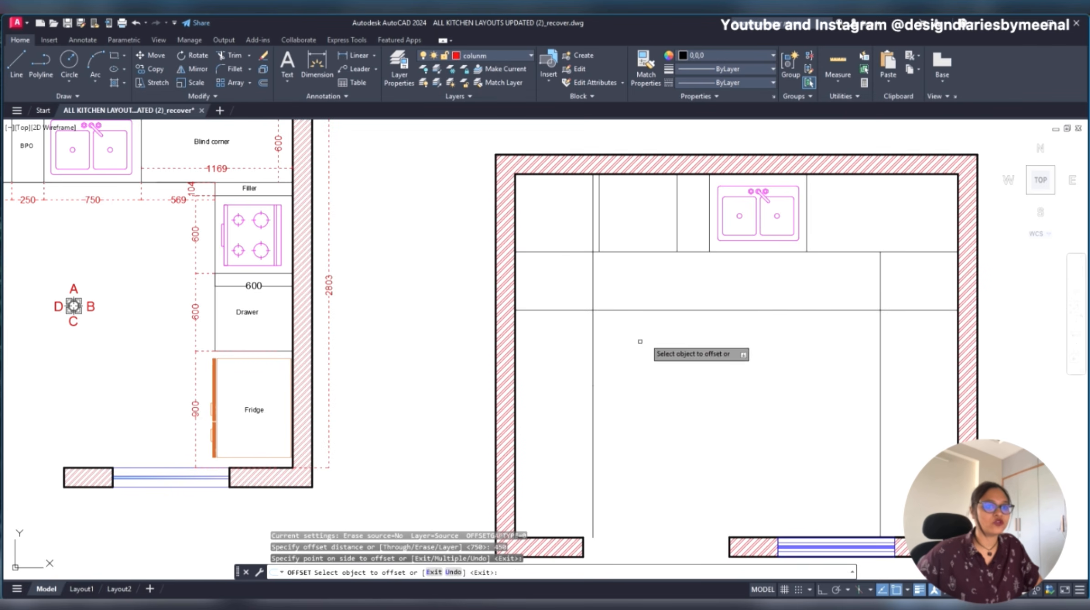
pyautogui.press('Escape')
pyautogui.click(907, 301)
pyautogui.press('Escape')
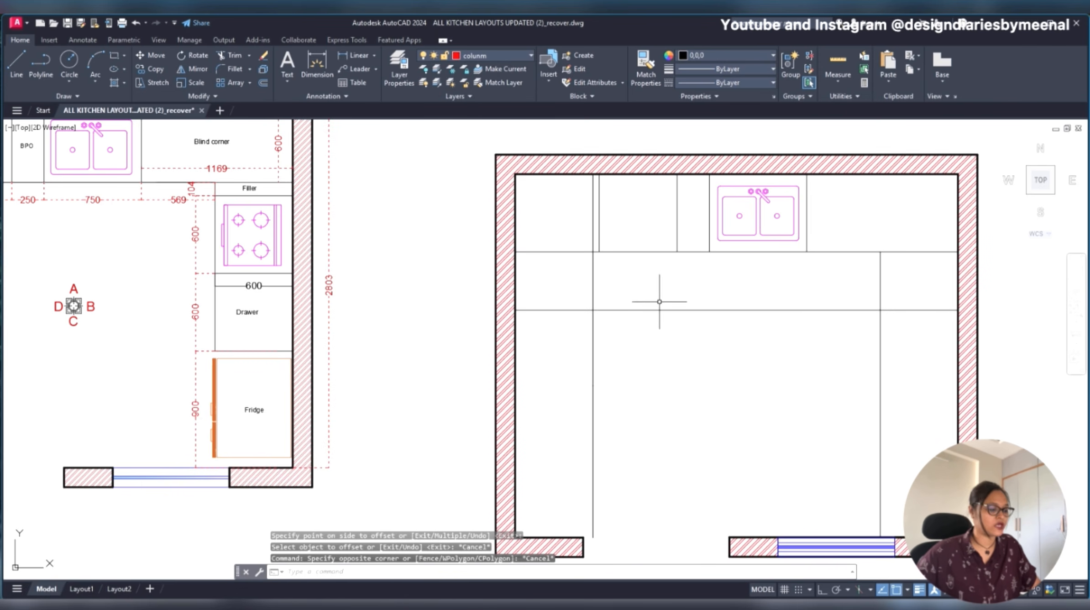
# - Undo the 450 mm offset and the extension of the upper counter line
pyautogui.hotkey('ctrl', 'z')
pyautogui.hotkey('ctrl', 'z')
pyautogui.write('l')
pyautogui.press('Return')
pyautogui.click(593, 252)
pyautogui.click(534, 260)
pyautogui.press('Escape')
pyautogui.press('Escape')
# - Draw a separate line leftwards from the upper counter's inner corner and extend it to the left wall
pyautogui.write('l')
pyautogui.press('Return')
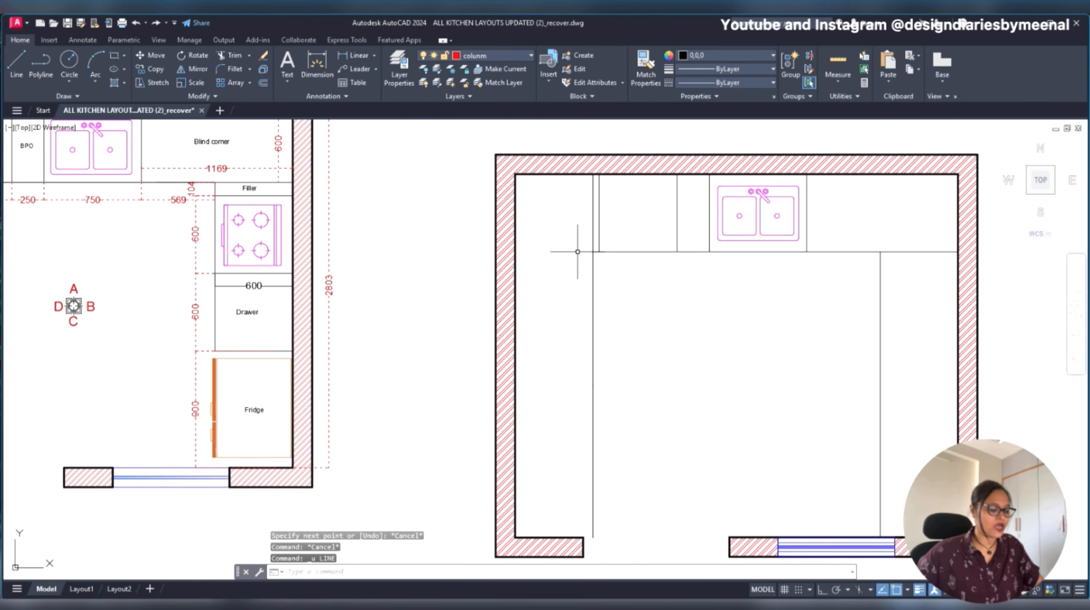
pyautogui.scroll(4, 573, 248)
pyautogui.click(593, 251)
pyautogui.press('Escape')
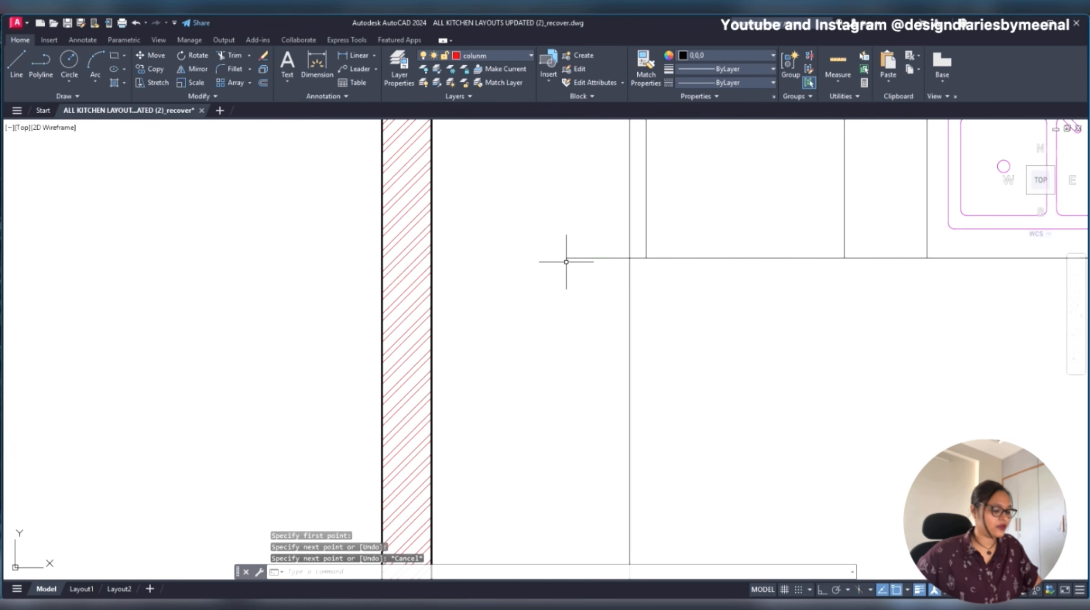
pyautogui.write('ex')
pyautogui.press('Return')
pyautogui.scroll(-5, 547, 251)
pyautogui.press('Escape')
# - Offset the short line across the left counter 450 mm downwards to mark the end of the corner unit
pyautogui.click(547, 250)
pyautogui.click(542, 292)
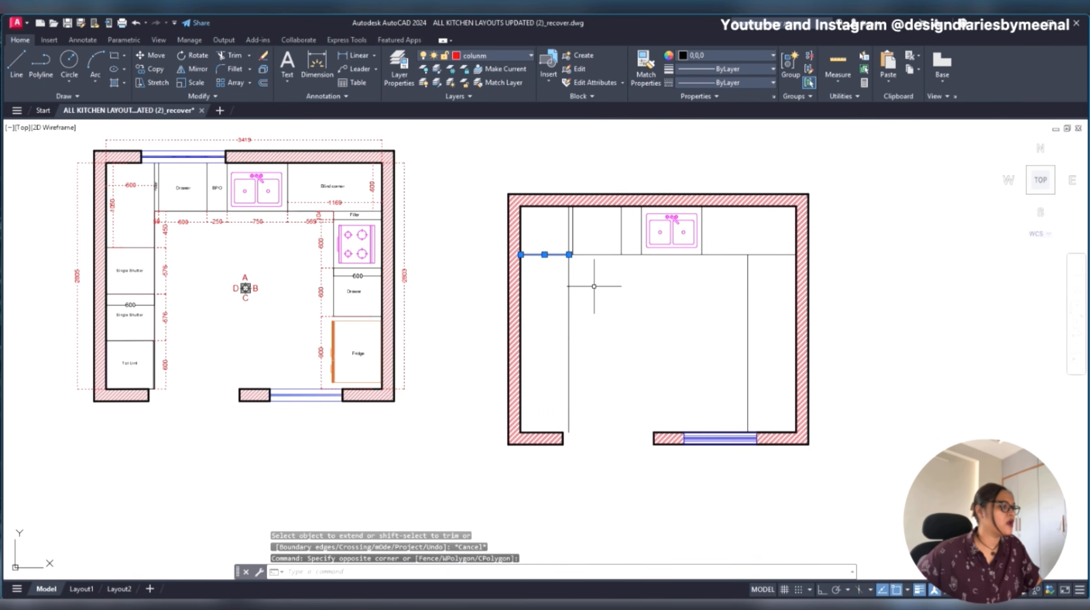
pyautogui.scroll(4, 166, 242)
pyautogui.click(517, 314)
pyautogui.click(511, 338)
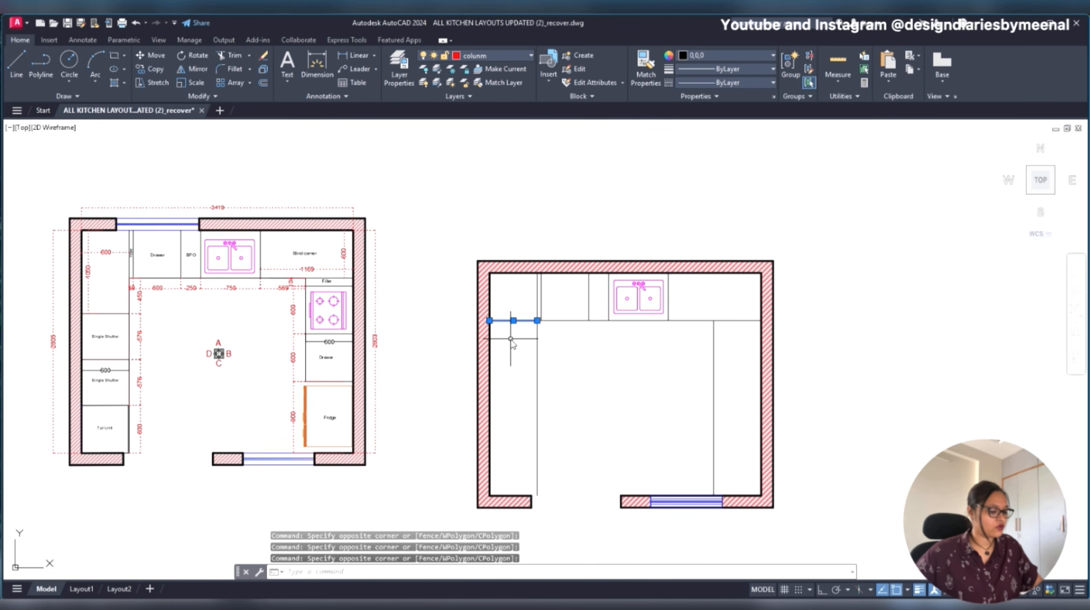
pyautogui.write('o')
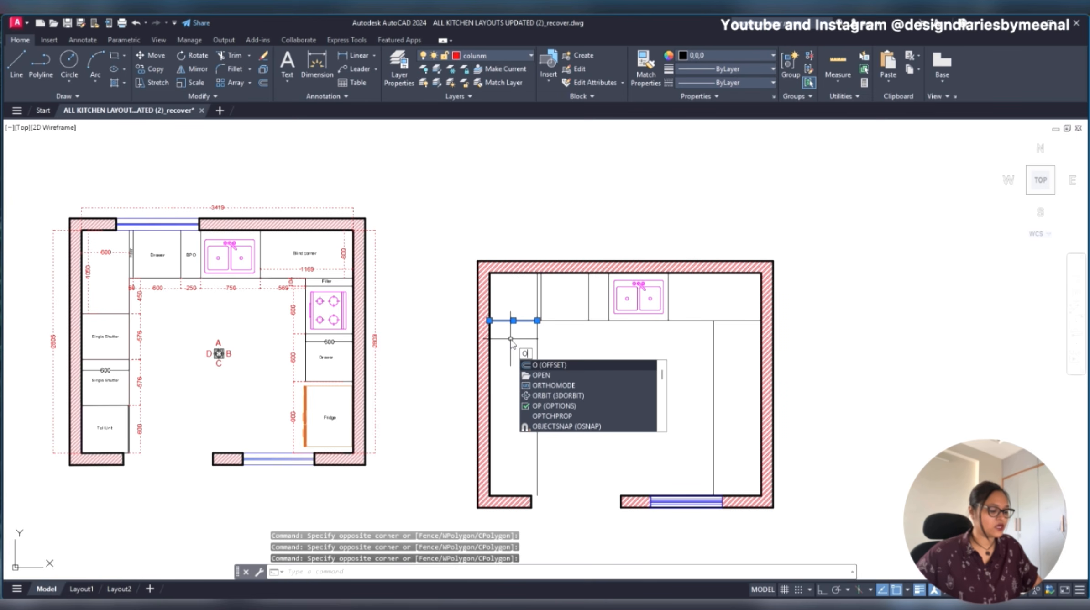
pyautogui.press('Return')
pyautogui.write('450')
pyautogui.press('Return')
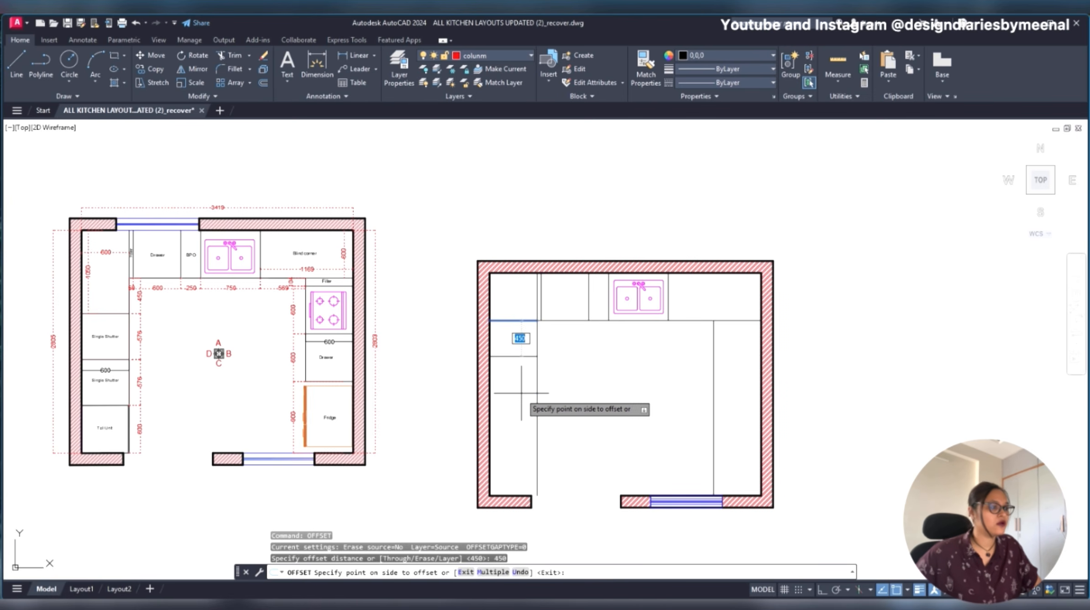
pyautogui.click(512, 391)
pyautogui.scroll(2, 112, 308)
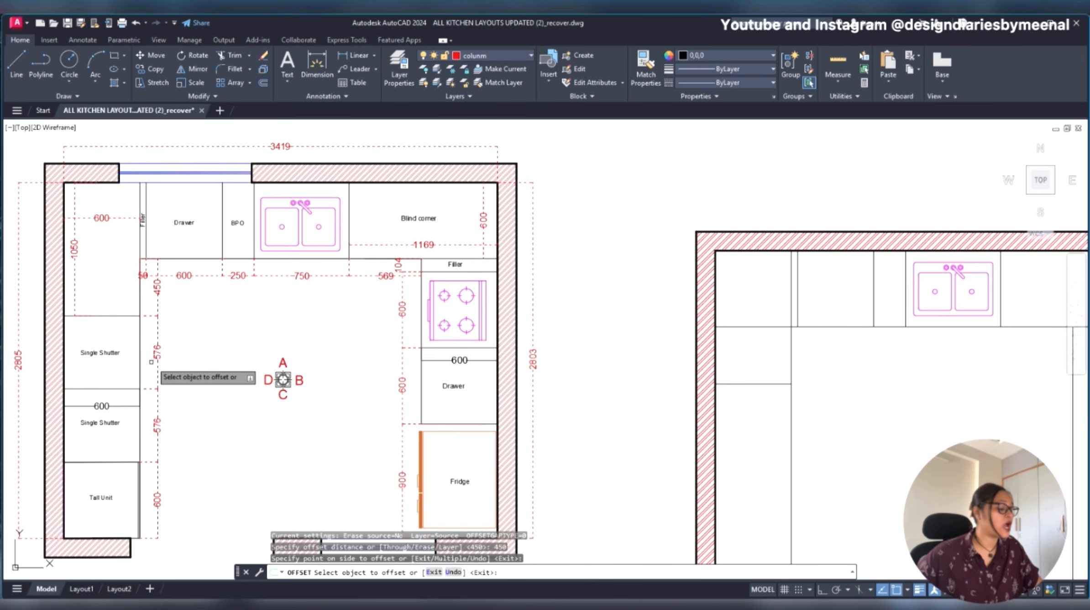
pyautogui.moveTo(730, 422); pyautogui.dragTo(574, 310, button='middle')
pyautogui.press('Escape')
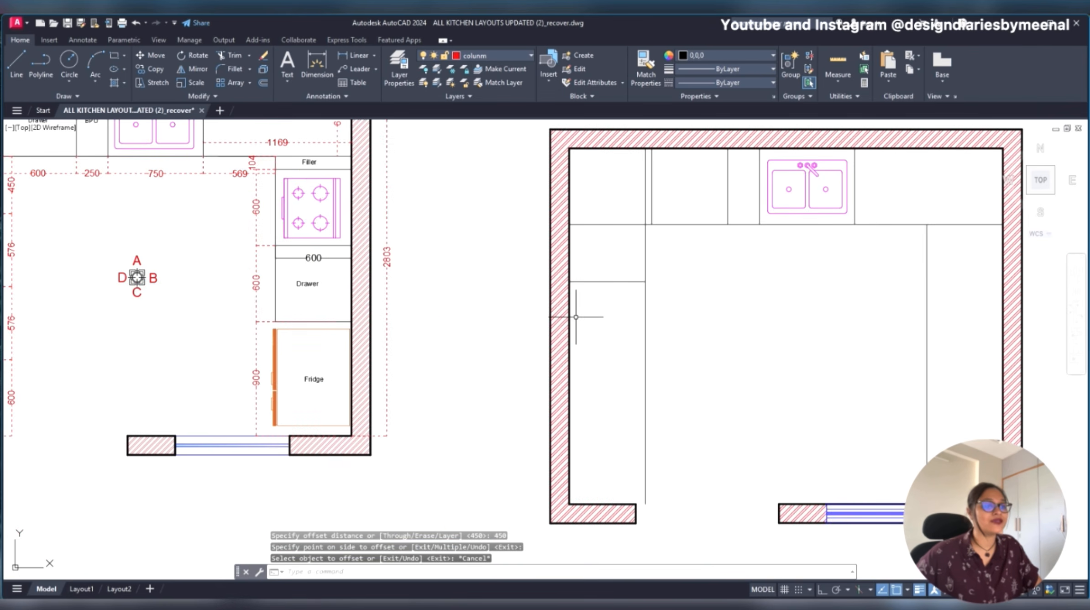
pyautogui.write('o')
pyautogui.press('Escape')
pyautogui.click(608, 270)
pyautogui.click(596, 310)
pyautogui.press('Escape')
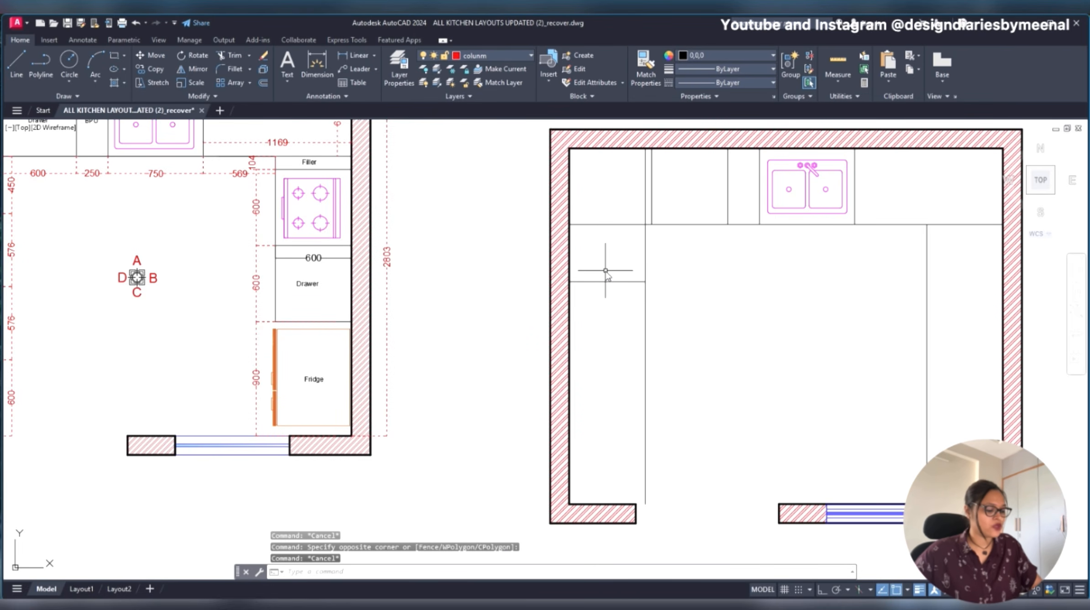
# - Offset the corner unit's lower line in the left counter 576 mm downwards to mark the first single-shutter unit
pyautogui.write('o')
pyautogui.press('Return')
pyautogui.write('57')
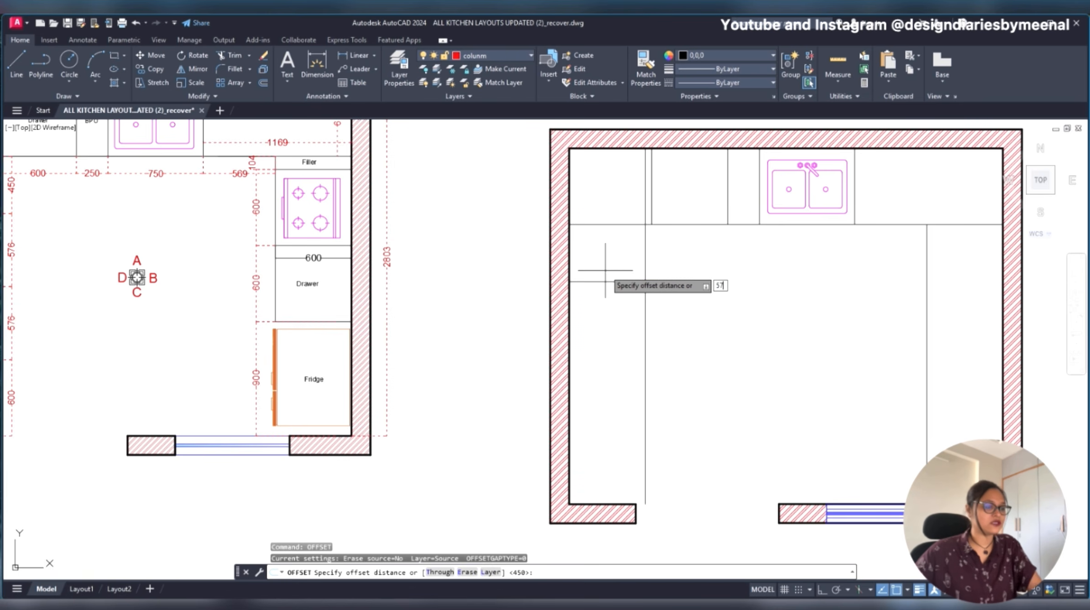
pyautogui.write('6')
pyautogui.press('Return')
pyautogui.click(607, 280)
pyautogui.click(638, 377)
pyautogui.scroll(-3, 627, 374)
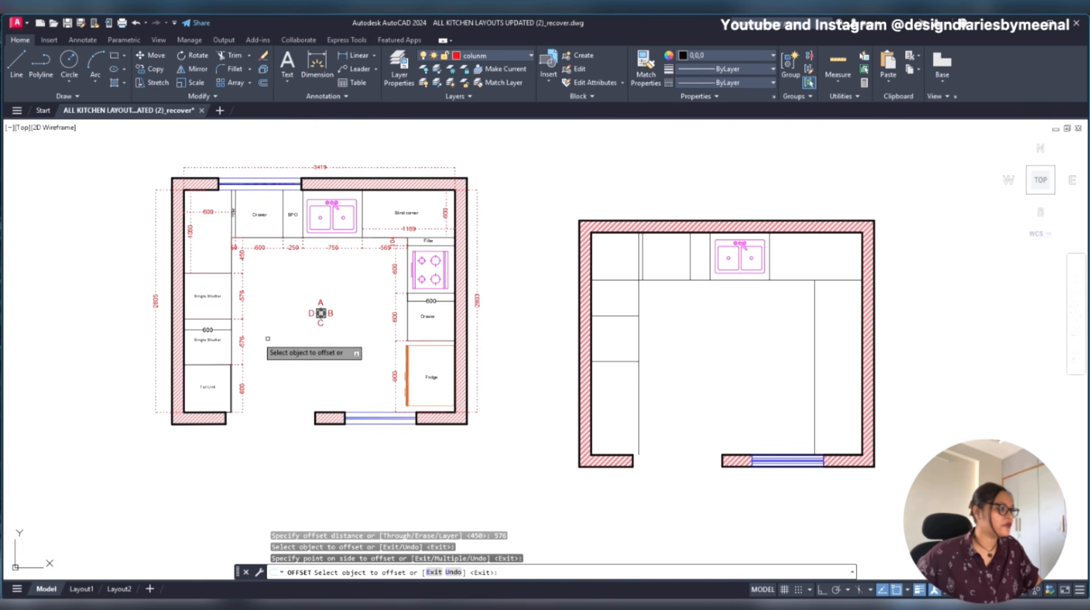
# - Offset the new divider in the left counter another 576 mm downwards to mark the second single-shutter unit
pyautogui.scroll(2, 187, 338)
pyautogui.moveTo(895, 489); pyautogui.dragTo(484, 334, button='middle')
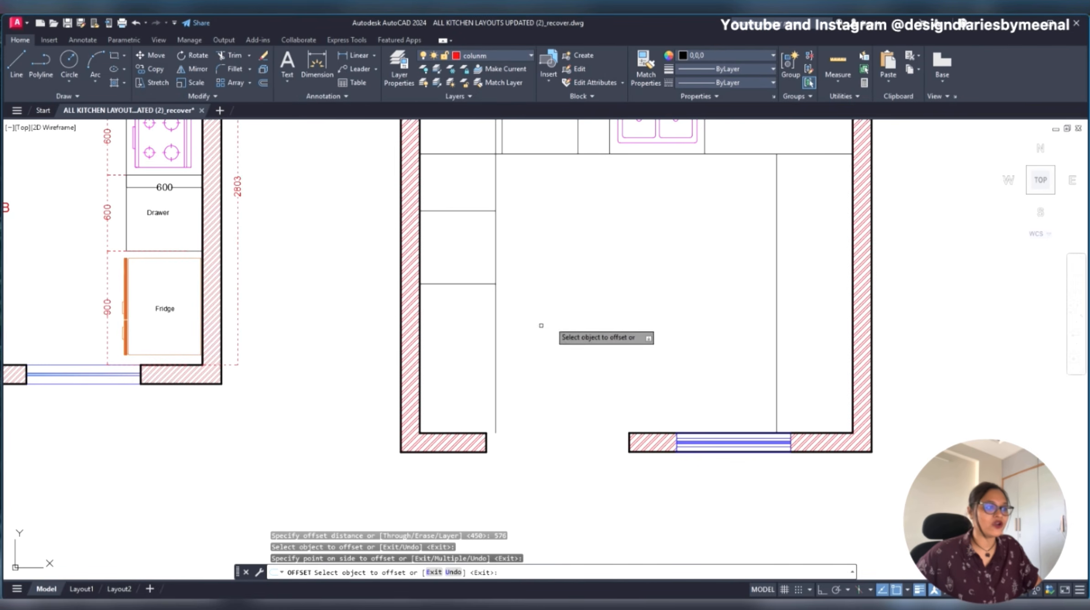
pyautogui.click(470, 284)
pyautogui.click(466, 365)
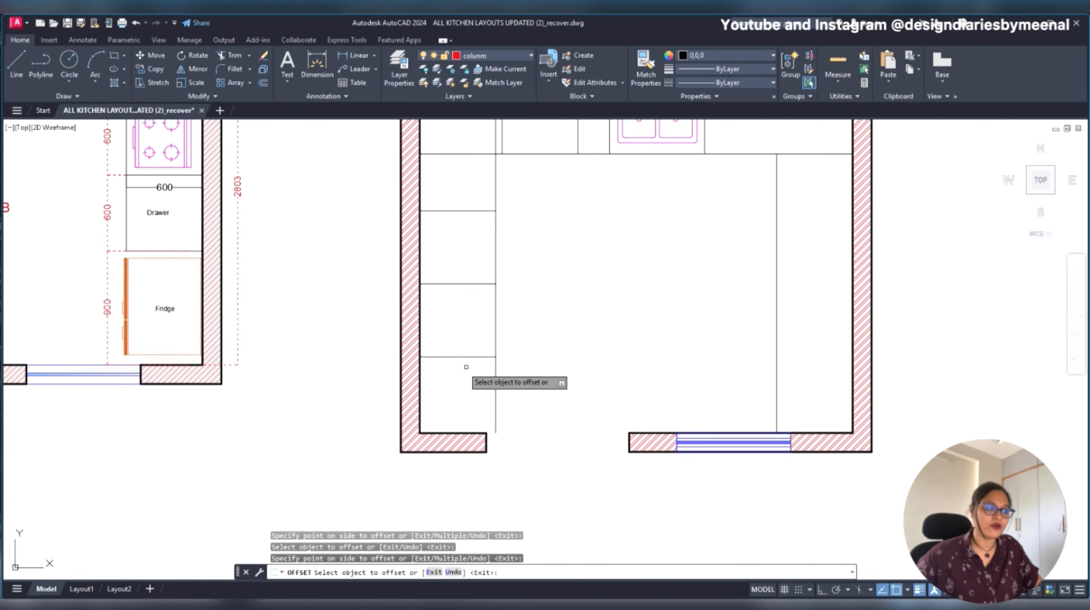
pyautogui.press('Escape')
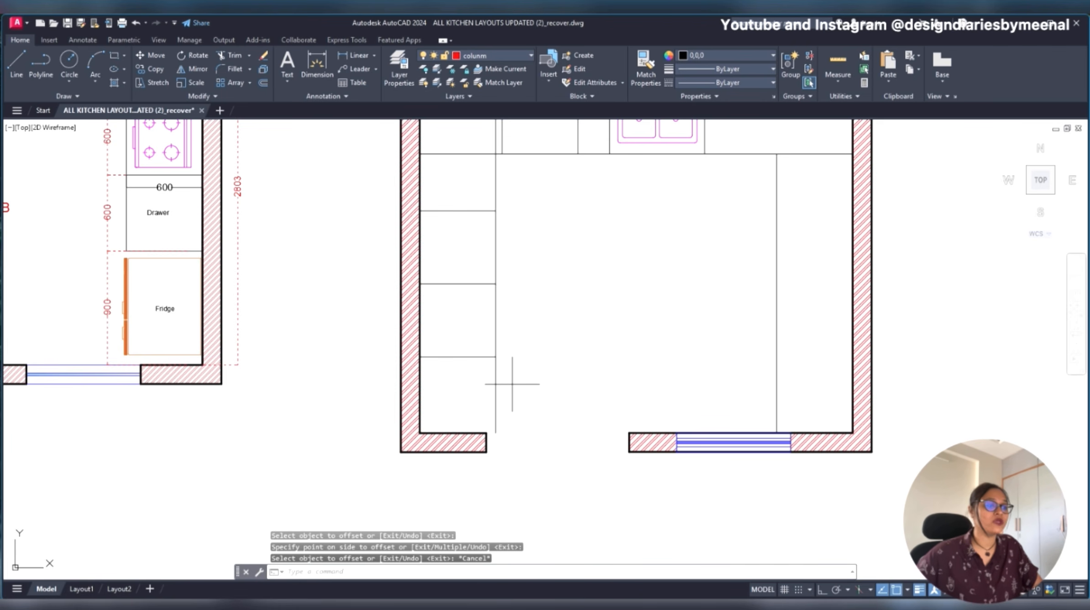
pyautogui.click(512, 384)
pyautogui.press('Escape')
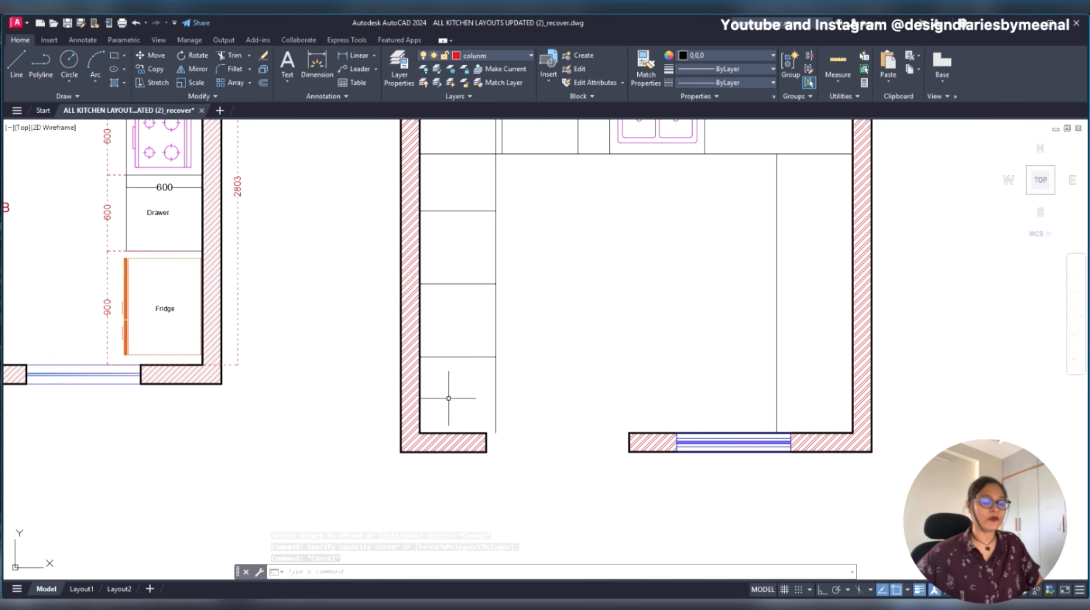
# - Trim the left counter's front line below the lowest divider, beside the tall unit space
pyautogui.write('TR')
pyautogui.press('Return')
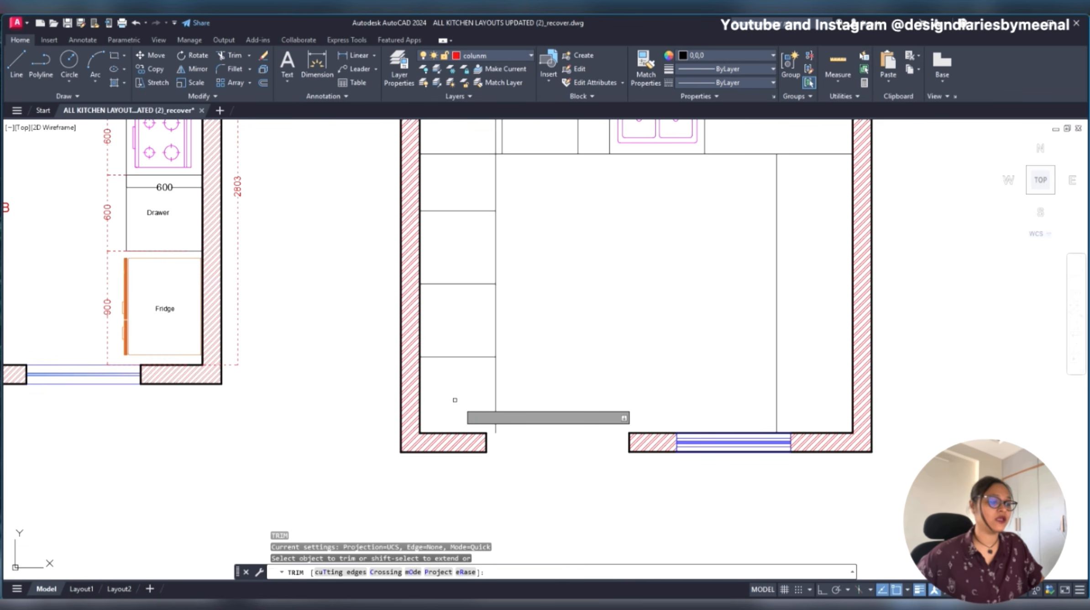
pyautogui.click(508, 405)
pyautogui.click(446, 406)
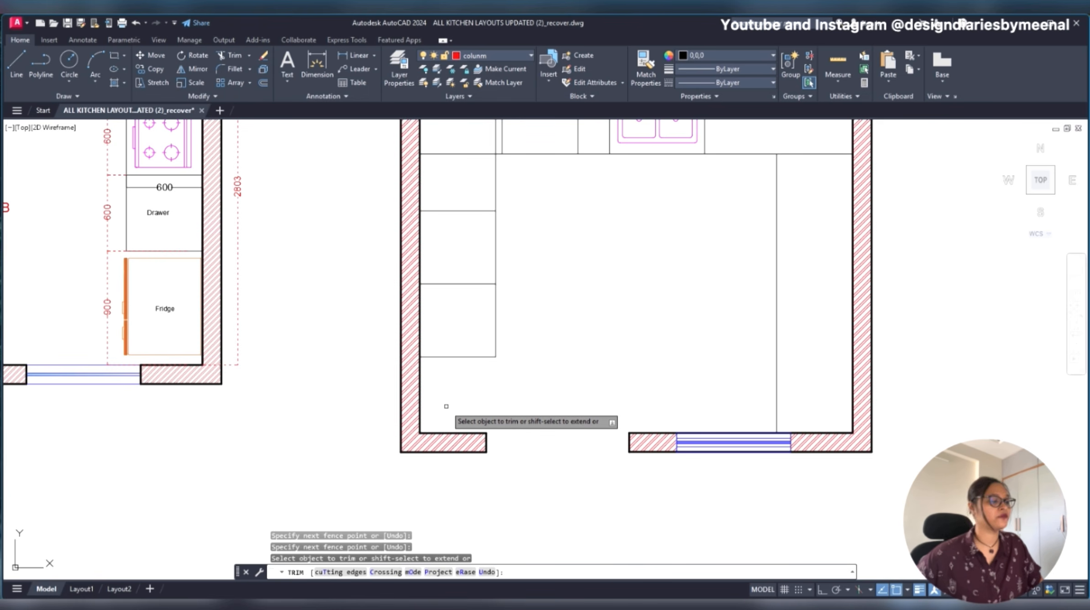
pyautogui.press('Escape')
# - Examine how the tall unit and its front edge are drawn in the original kitchen plan
pyautogui.scroll(-5, 346, 307)
pyautogui.scroll(2, 384, 273)
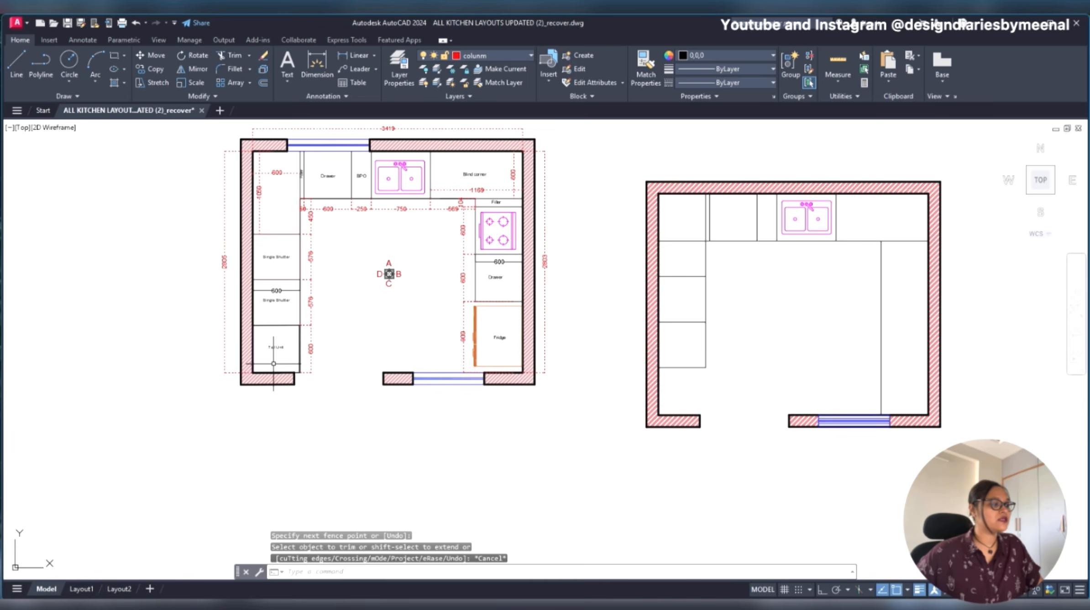
pyautogui.scroll(4, 274, 363)
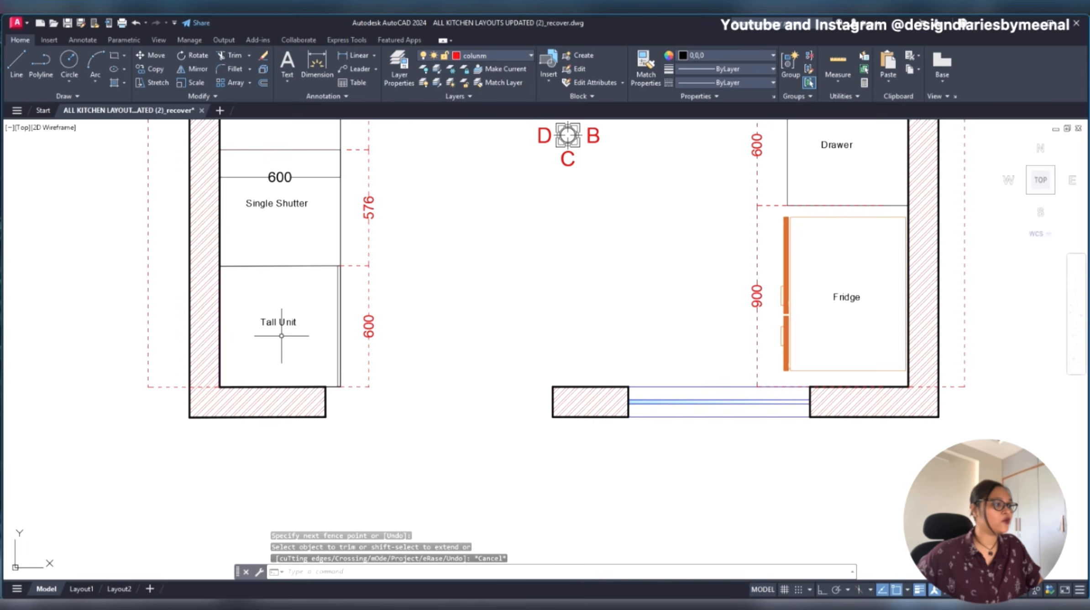
pyautogui.scroll(-5, 283, 337)
pyautogui.scroll(4, 681, 355)
pyautogui.scroll(2, 600, 351)
pyautogui.scroll(-2, 600, 352)
# - Undo the trim of the left counter's front line beside the tall unit space
pyautogui.hotkey('ctrl', 'z')
pyautogui.hotkey('ctrl', 'z')
pyautogui.hotkey('ctrl', 'z')
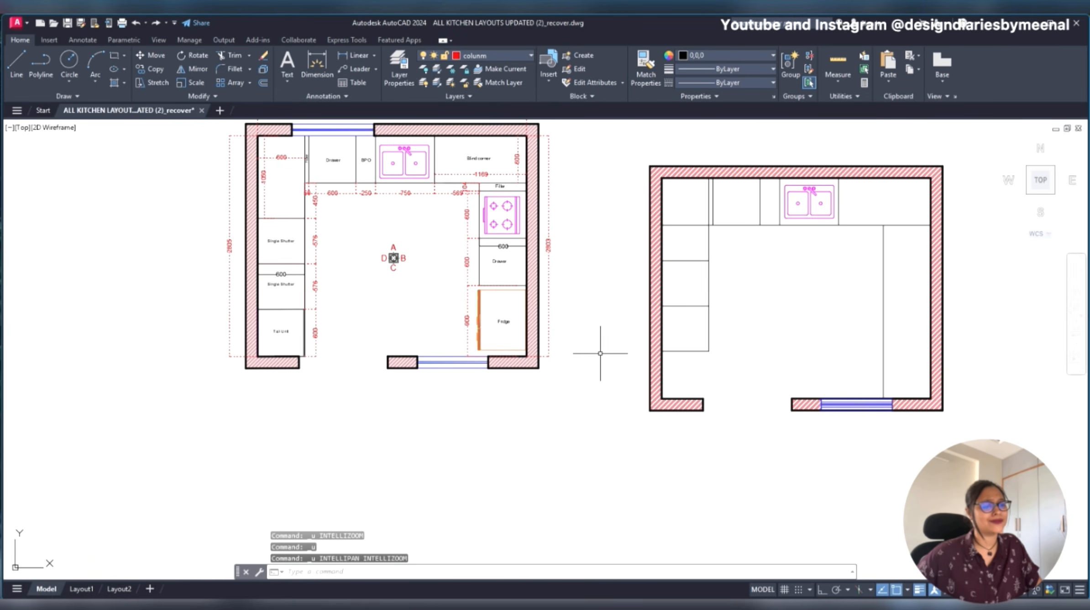
pyautogui.hotkey('ctrl', 'z')
pyautogui.scroll(-8, 600, 353)
pyautogui.hotkey('ctrl', 'z')
pyautogui.hotkey('ctrl', 'z')
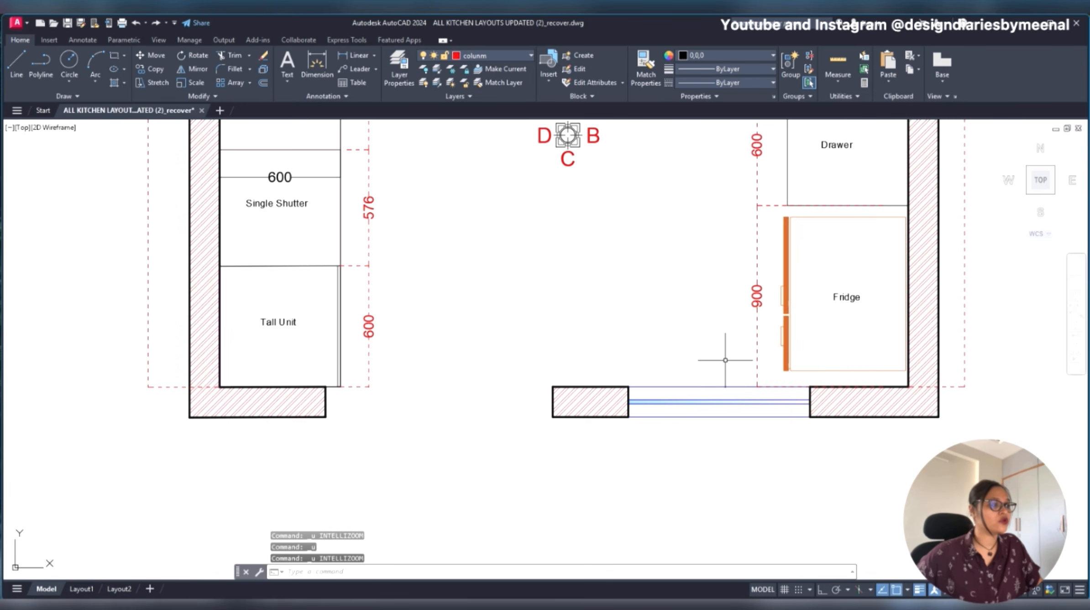
pyautogui.scroll(-5, 564, 355)
pyautogui.hotkey('ctrl', 'z')
pyautogui.hotkey('ctrl', 'z')
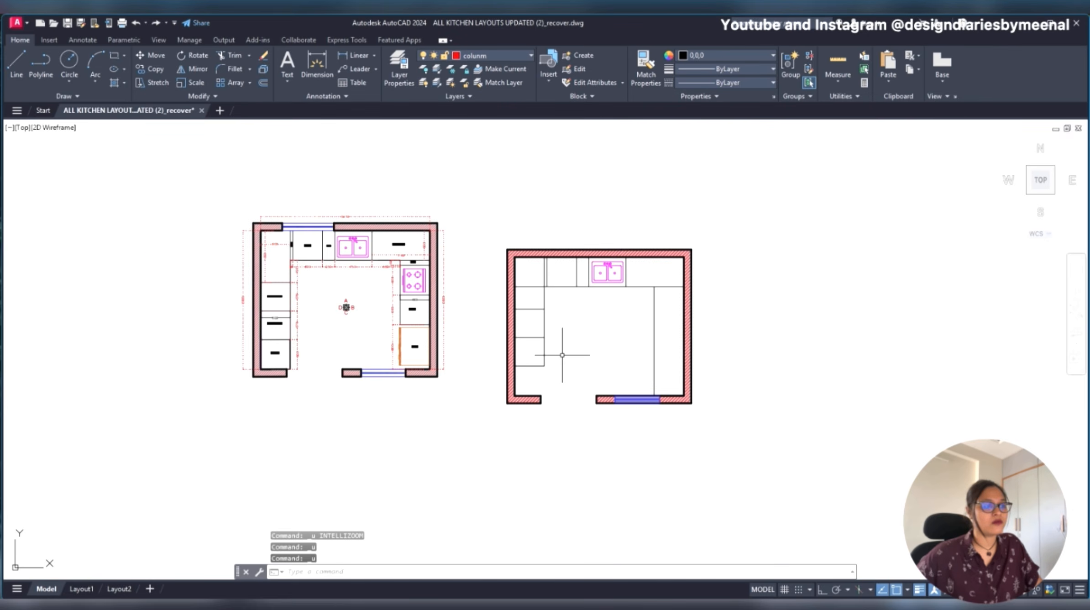
pyautogui.hotkey('ctrl', 'z')
pyautogui.hotkey('ctrl', 'z')
pyautogui.hotkey('ctrl', 'z')
pyautogui.press('Escape')
# - Draw a separate vertical line along the tall unit's front, from the lowest divider's end down to the bottom wall's inner face level
pyautogui.scroll(-2, 514, 401)
pyautogui.scroll(6, 503, 393)
pyautogui.moveTo(504, 377); pyautogui.dragTo(504, 330, button='middle')
pyautogui.write('l')
pyautogui.press('Return')
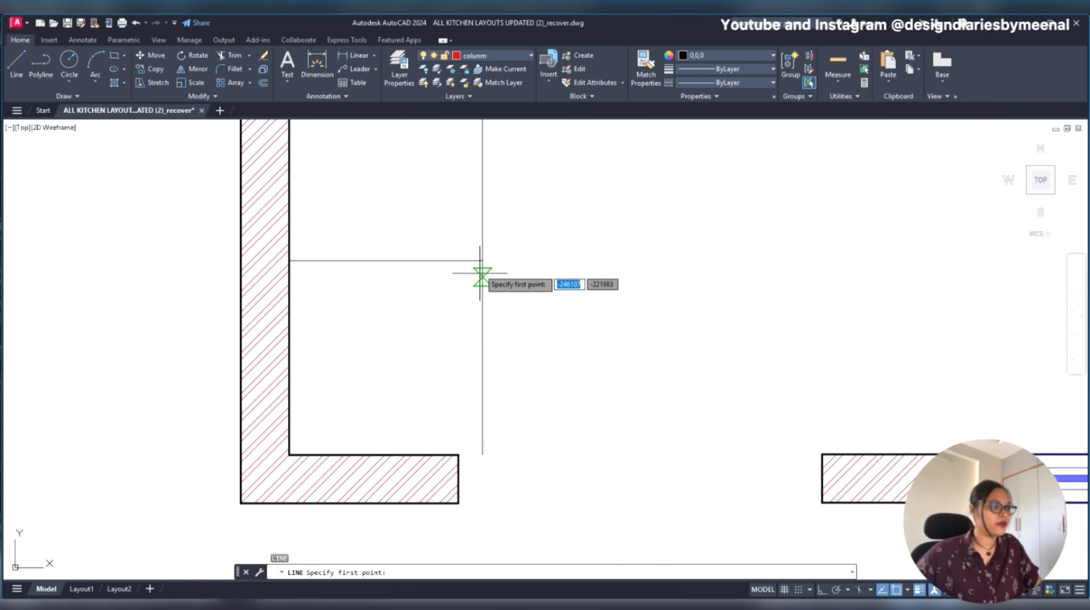
pyautogui.click(482, 261)
pyautogui.click(481, 456)
pyautogui.press('Escape')
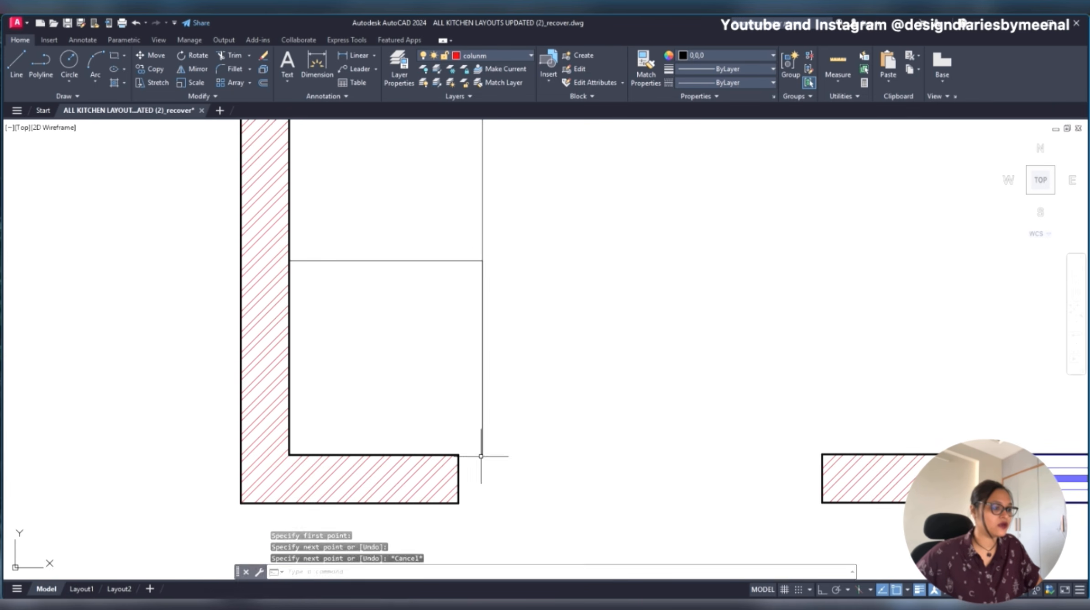
# - Offset the tall unit's separate front line
pyautogui.click(483, 415)
pyautogui.write('o')
pyautogui.press('Return')
pyautogui.write('14')
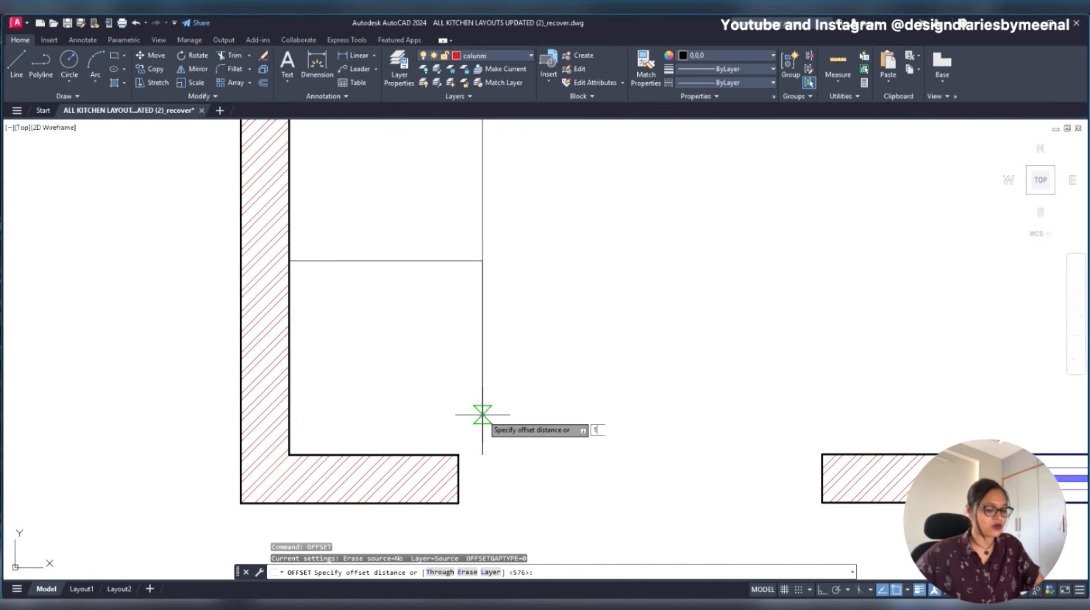
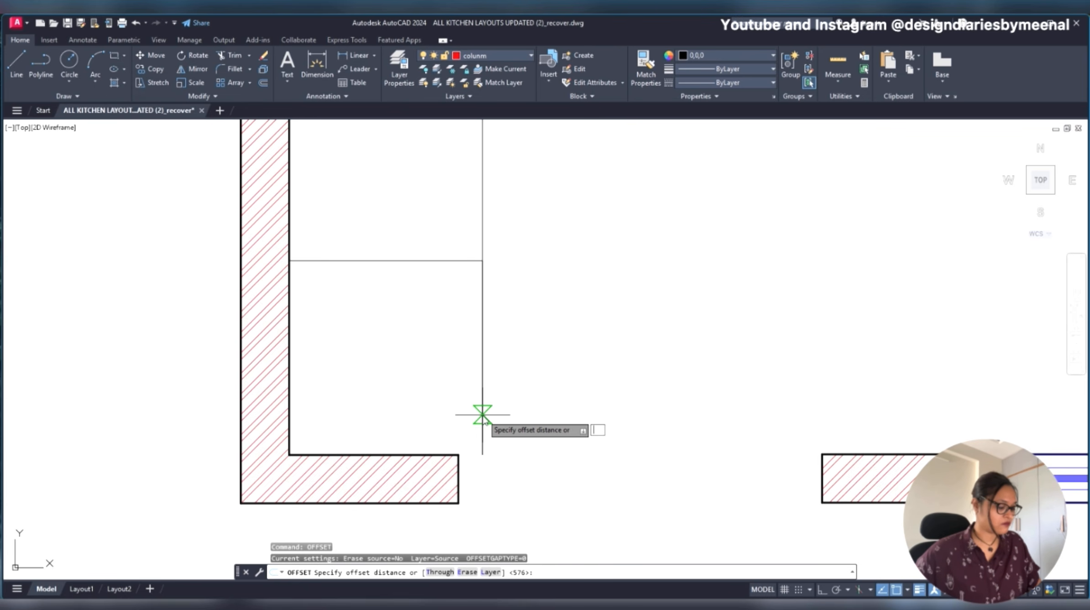
# - Offset the tall unit's separate front line 14 mm inward, toward the counter
pyautogui.press('Return')
pyautogui.click(482, 414)
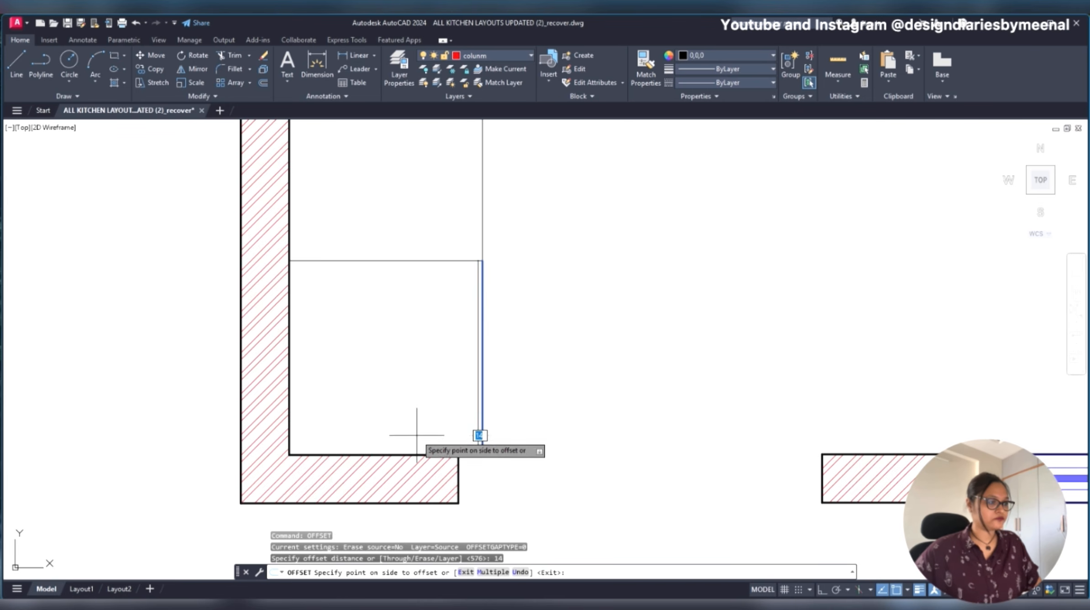
pyautogui.click(393, 423)
pyautogui.scroll(-2, 565, 319)
pyautogui.scroll(4, 486, 415)
pyautogui.press('Escape')
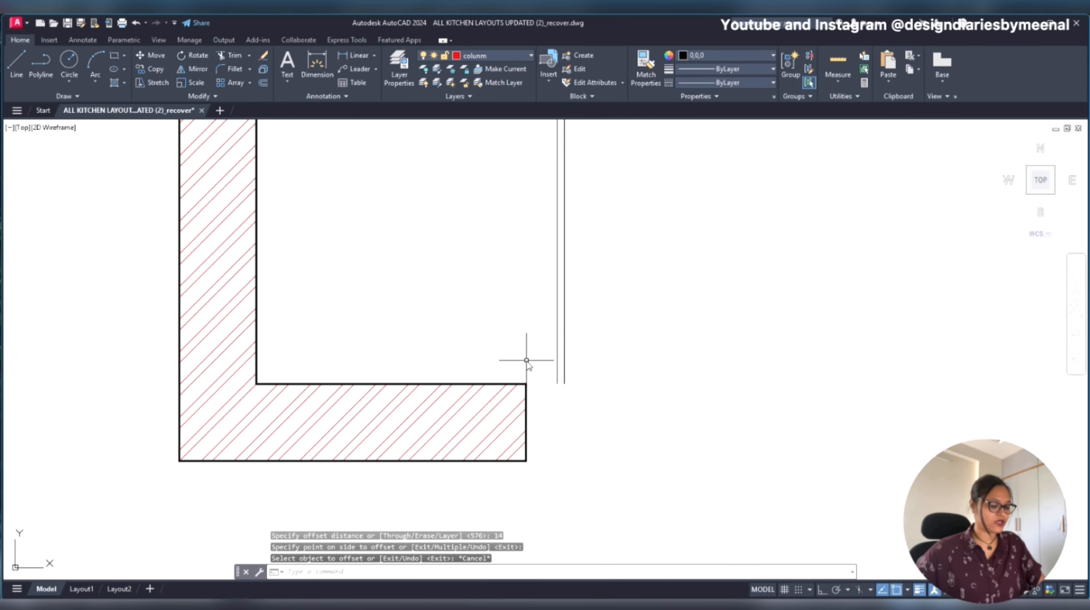
# - Draw a short line closing the gap between the tall unit front's lower end and the bottom wall's corner
pyautogui.write('l')
pyautogui.press('Return')
pyautogui.click(526, 383)
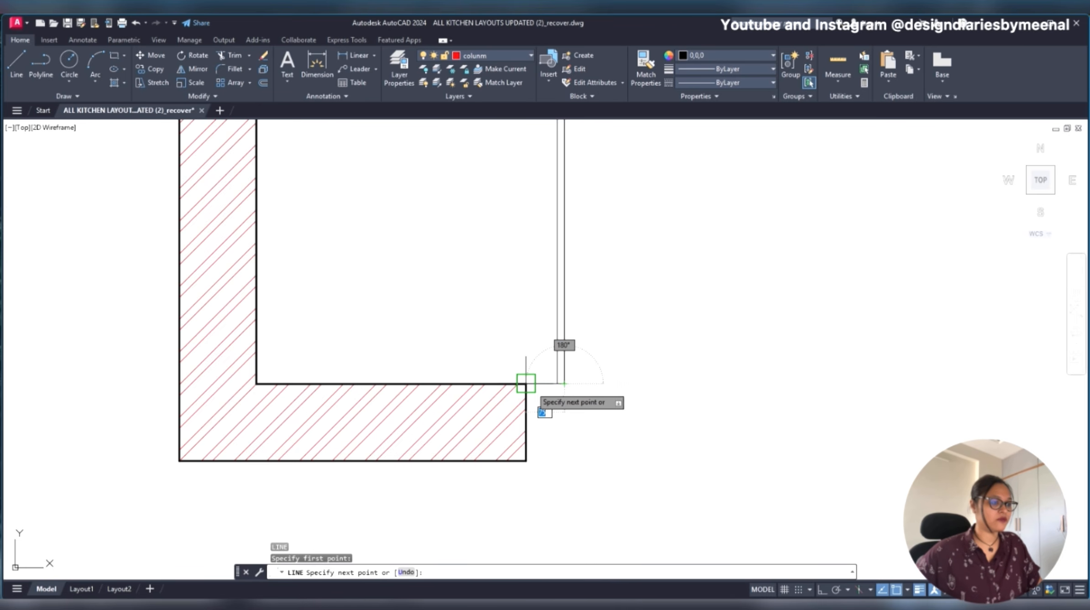
pyautogui.press('Escape')
pyautogui.scroll(-5, 390, 341)
pyautogui.scroll(2, 394, 338)
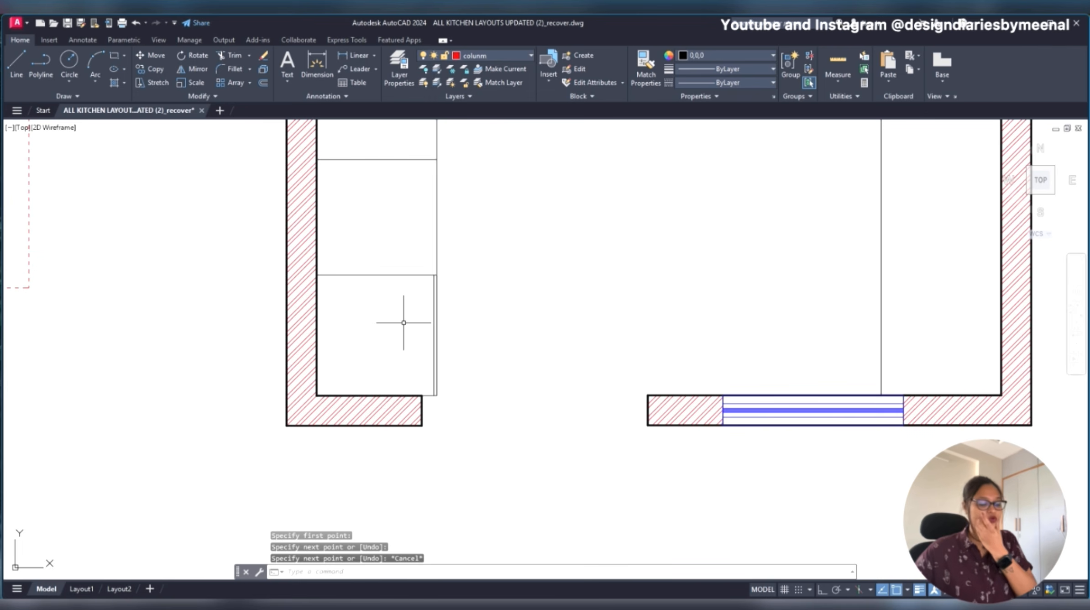
pyautogui.rightClick(404, 322)
pyautogui.press('Escape')
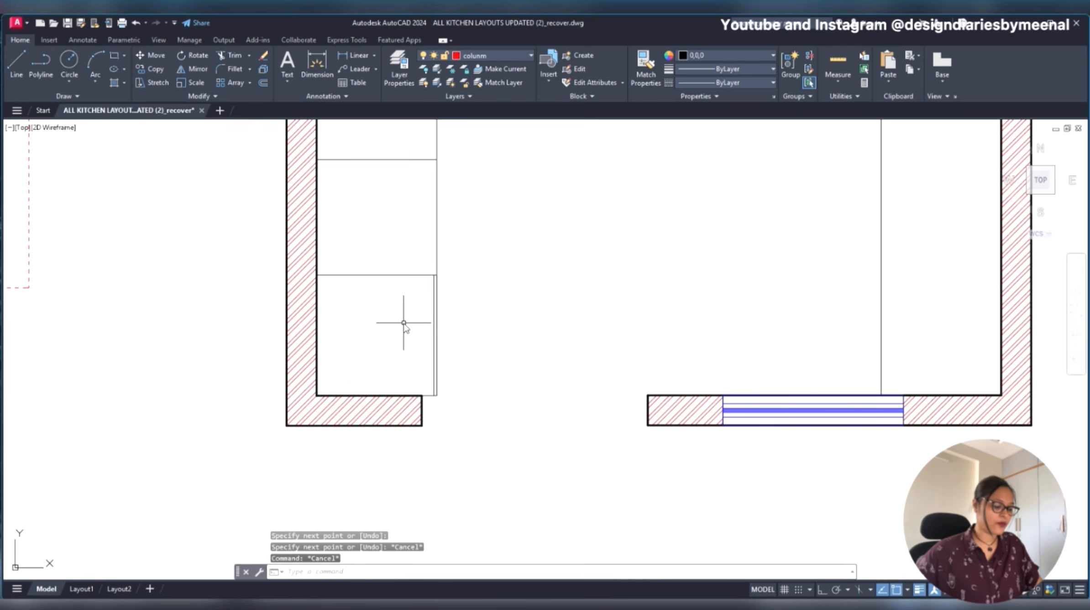
# - Draw rectangles over the tall unit's body and its narrow front strip
pyautogui.write('REC')
pyautogui.press('Return')
pyautogui.click(317, 275)
pyautogui.scroll(4, 435, 395)
pyautogui.click(429, 384)
pyautogui.press('Return')
pyautogui.click(422, 383)
pyautogui.scroll(-4, 419, 377)
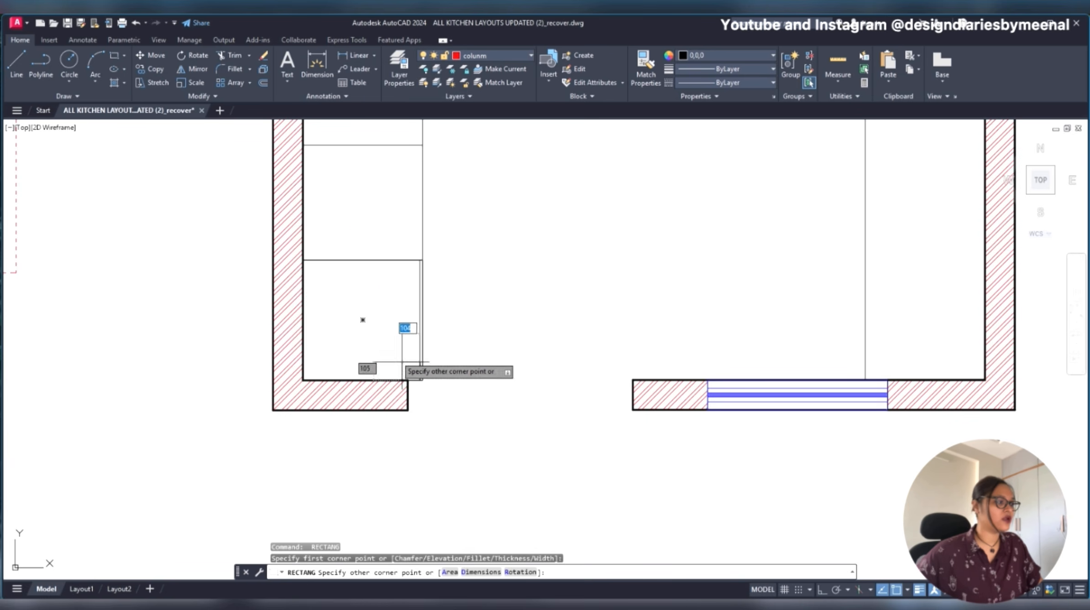
pyautogui.press('Escape')
pyautogui.click(450, 305)
pyautogui.click(381, 319)
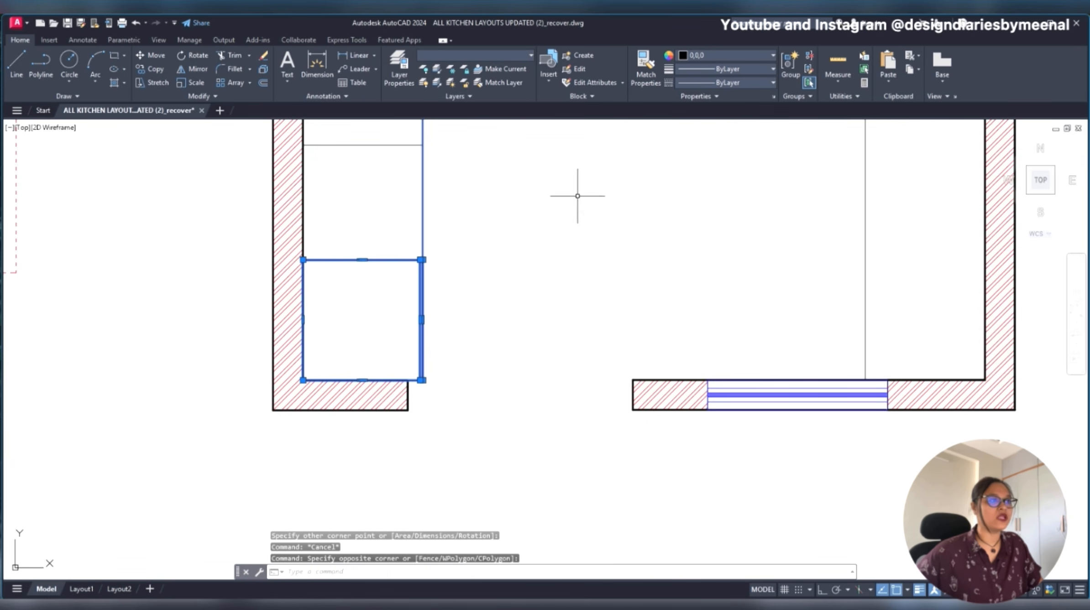
pyautogui.press('Escape')
# - Set the color of the tall unit's outline and front strip to DIC 361 from the DIC COLOR GUIDE(R) color book
pyautogui.click(420, 315)
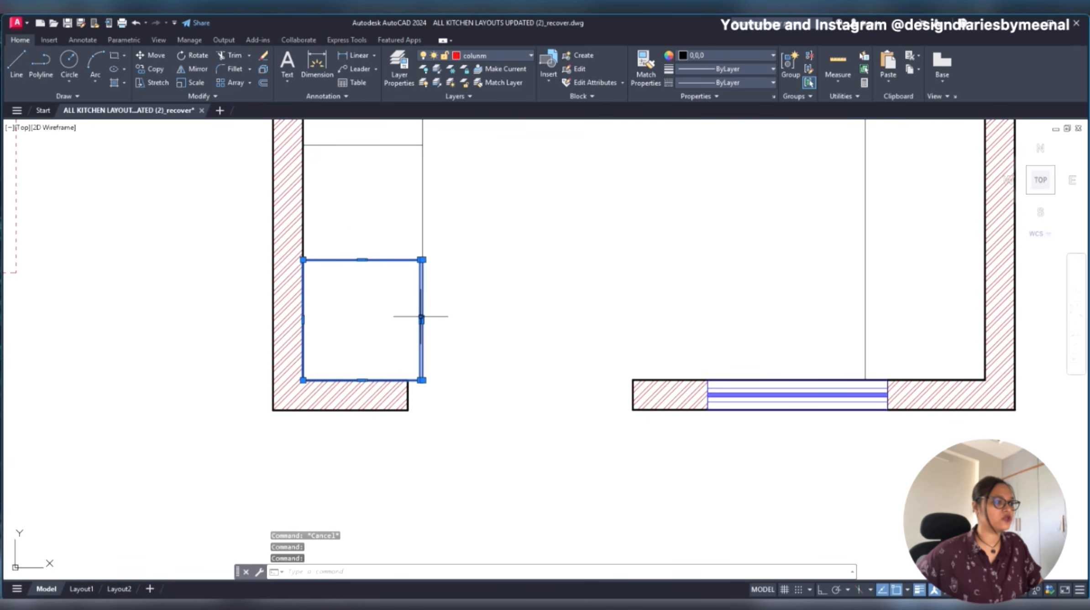
pyautogui.click(732, 56)
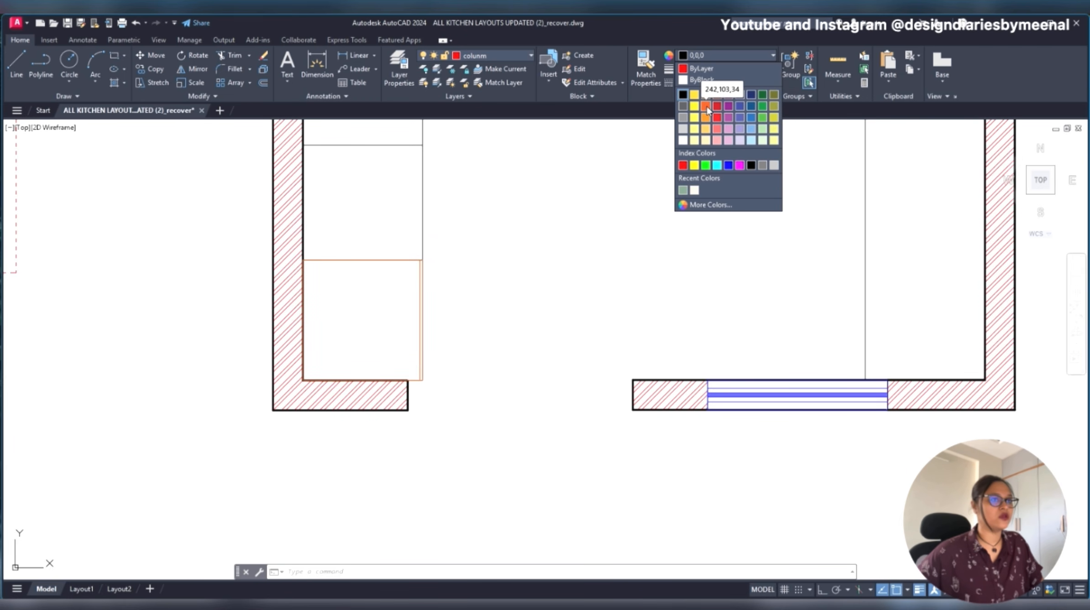
pyautogui.click(701, 205)
pyautogui.click(583, 228)
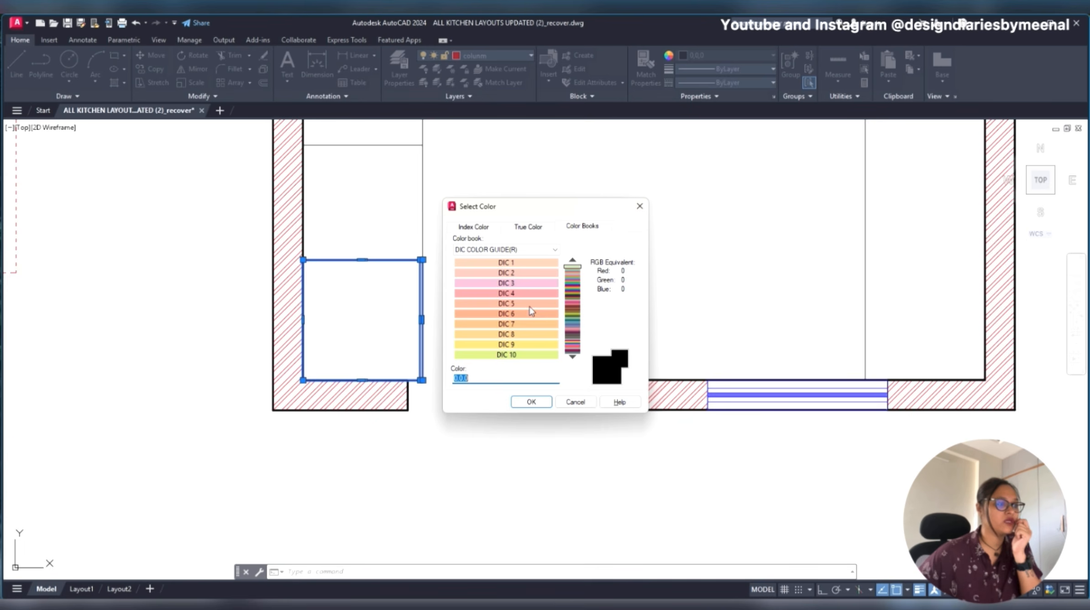
pyautogui.click(521, 284)
pyautogui.click(522, 294)
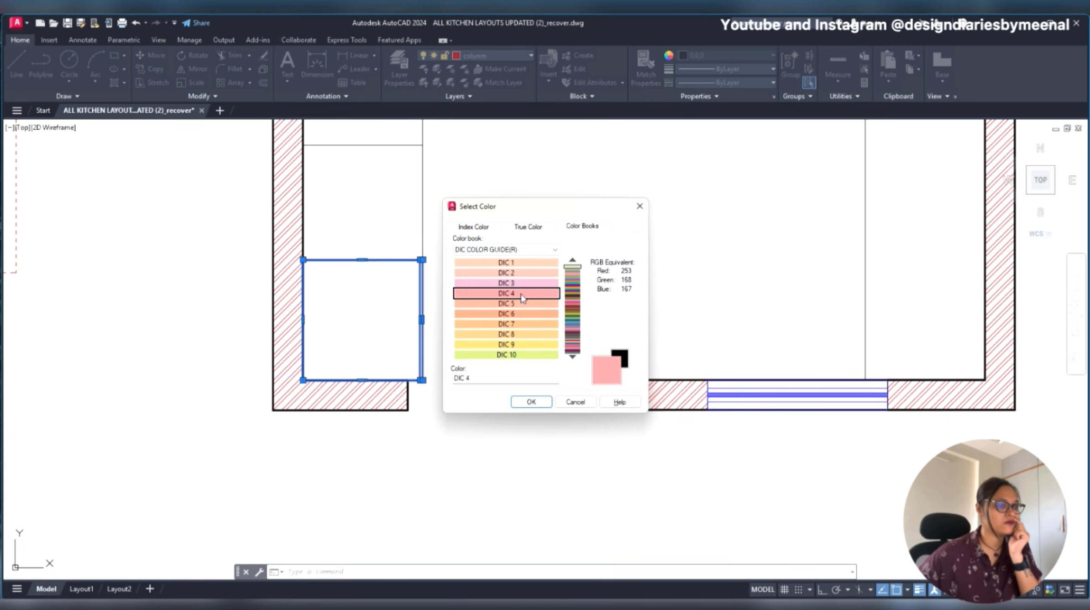
pyautogui.click(574, 267)
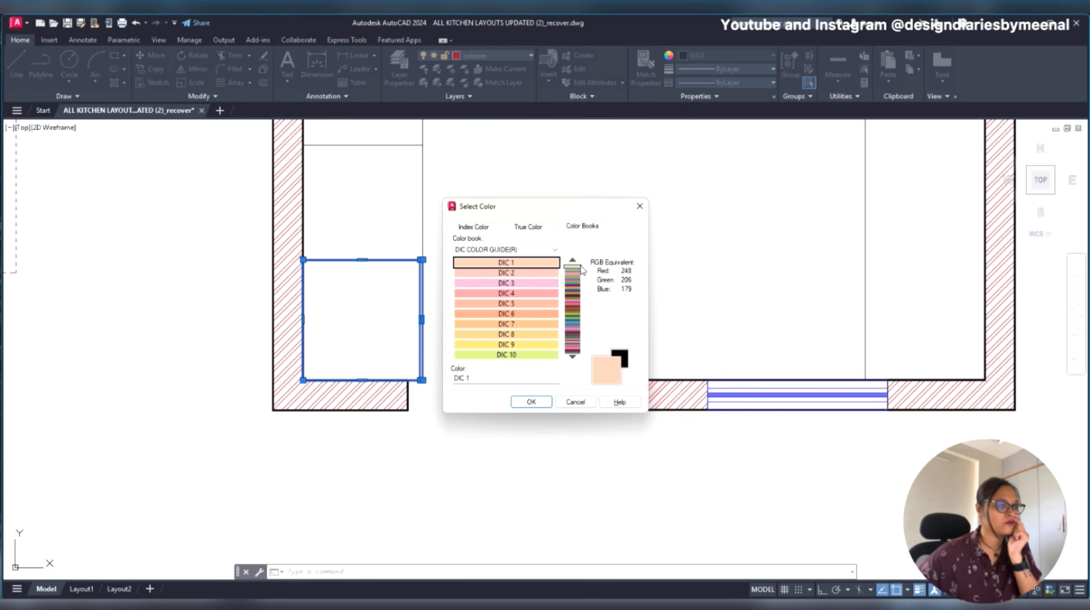
pyautogui.moveTo(574, 287); pyautogui.dragTo(573, 318)
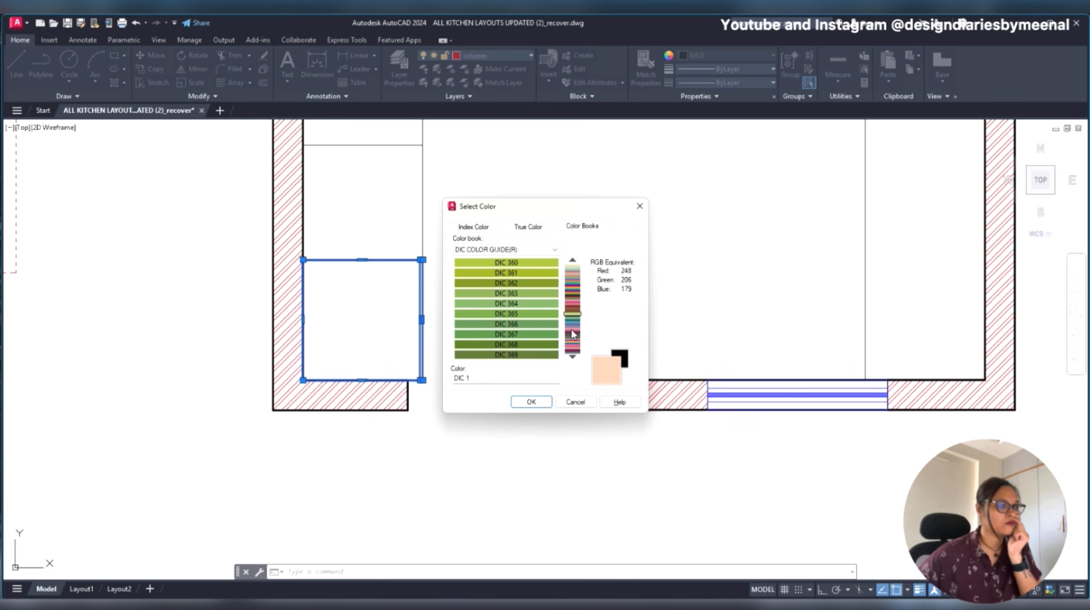
pyautogui.click(522, 272)
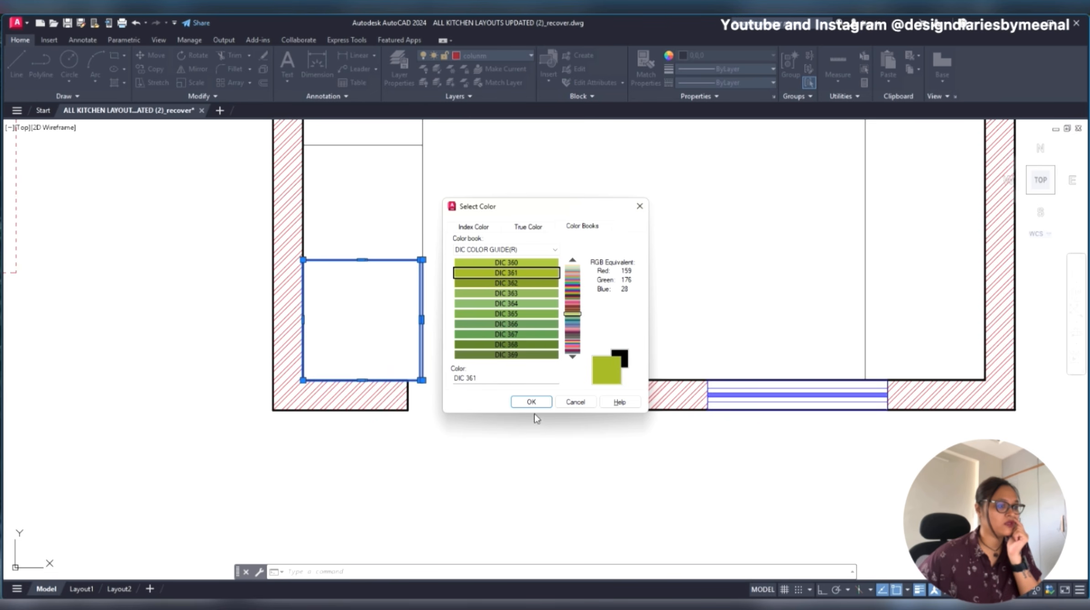
pyautogui.click(530, 402)
pyautogui.scroll(-4, 561, 261)
pyautogui.scroll(-1, 562, 261)
pyautogui.press('Escape')
pyautogui.scroll(2, 561, 266)
pyautogui.moveTo(560, 267); pyautogui.dragTo(555, 338, button='middle')
pyautogui.scroll(-1, 623, 328)
pyautogui.scroll(6, 535, 336)
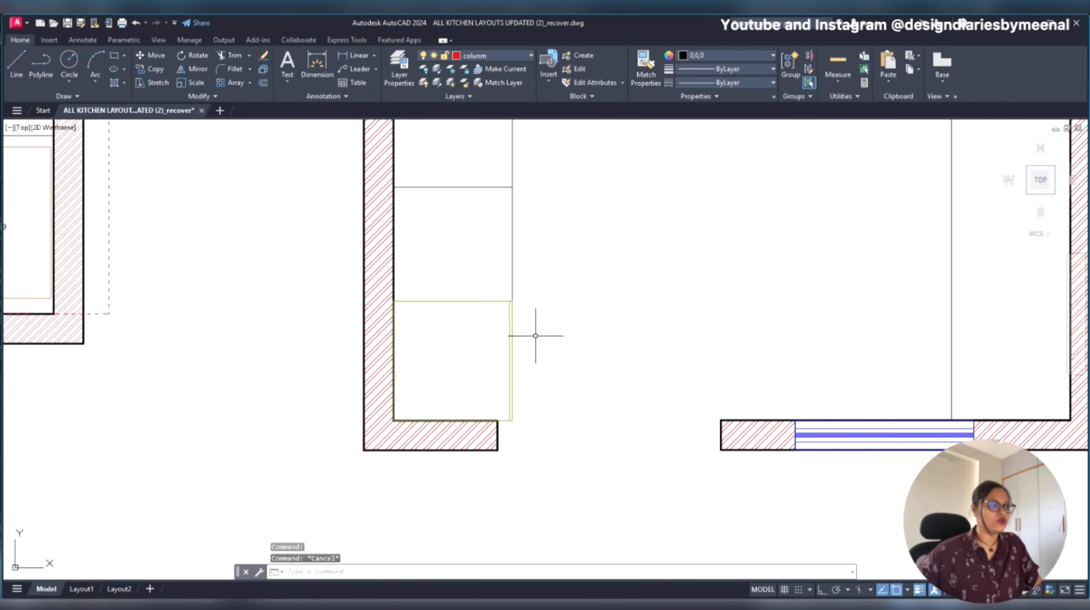
# - Delete the leftover black offset line along the inner side of the tall unit's front strip
pyautogui.click(505, 344)
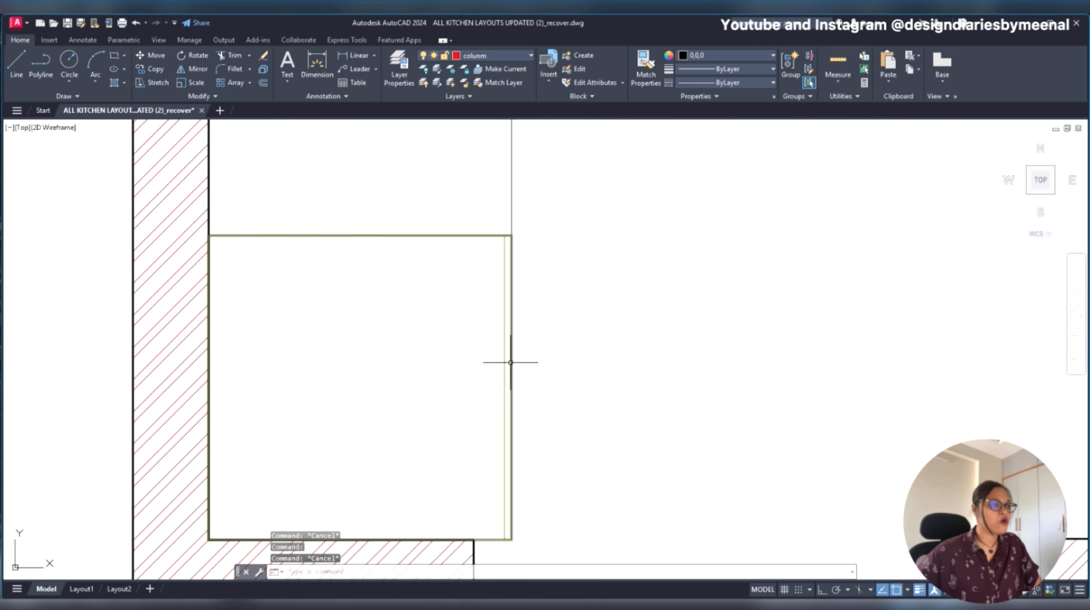
pyautogui.scroll(2, 506, 388)
pyautogui.click(502, 387)
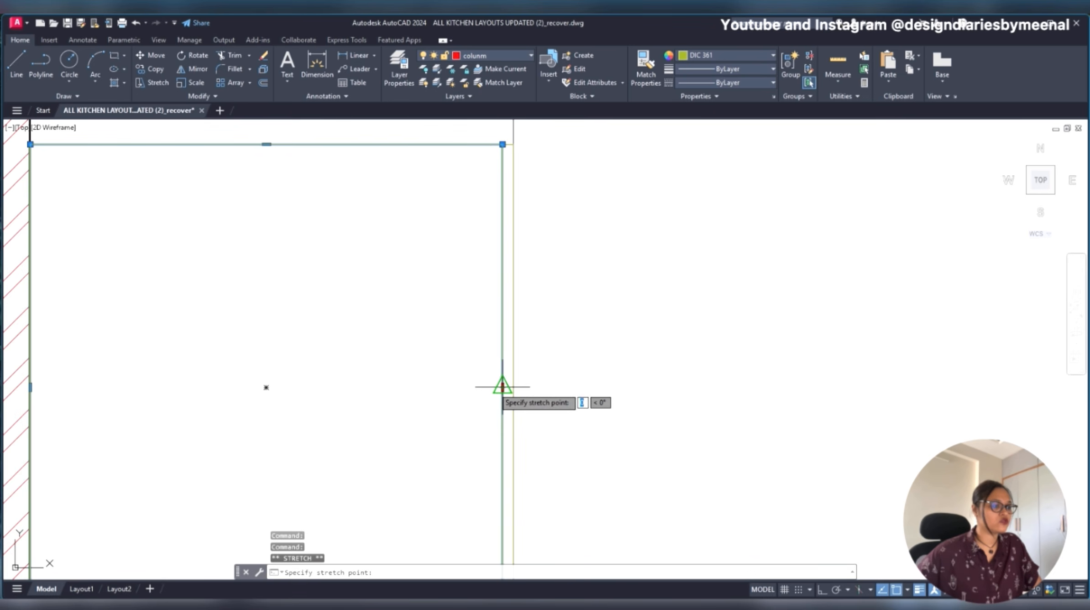
pyautogui.press('Escape')
pyautogui.click(505, 385)
pyautogui.click(503, 382)
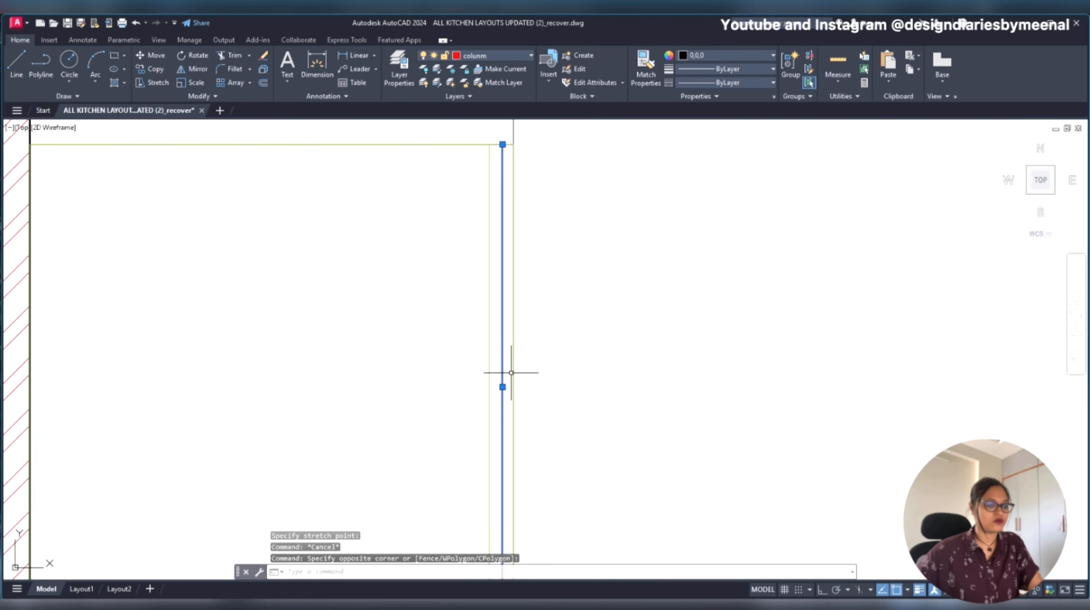
pyautogui.press('Delete')
pyautogui.scroll(-4, 596, 338)
pyautogui.scroll(-2, 611, 345)
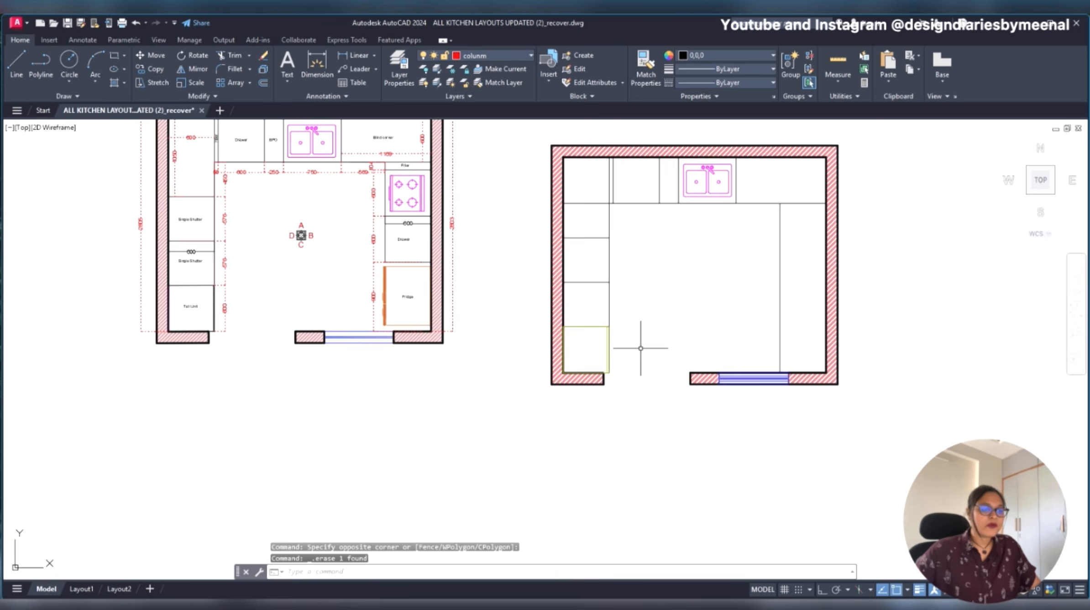
# - Examine the filler, hob, drawer and fridge units along the original plan's right counter
pyautogui.moveTo(684, 328)
pyautogui.mouseDown(button='middle')
pyautogui.moveTo(644, 408)
pyautogui.moveTo(640, 374)
pyautogui.moveTo(679, 361)
pyautogui.mouseUp(button='middle')
pyautogui.scroll(2, 358, 251)
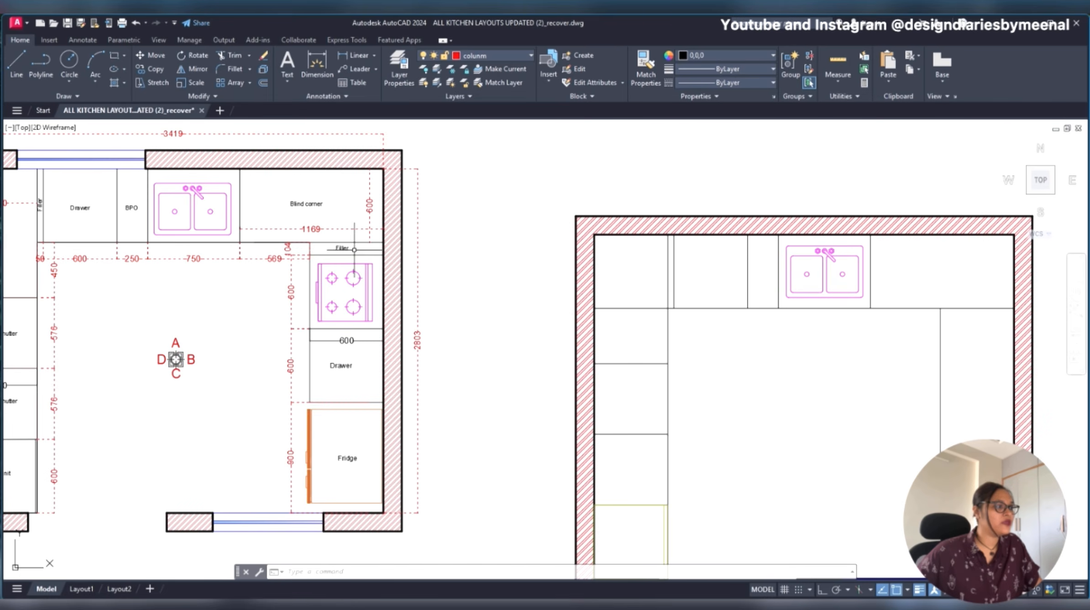
pyautogui.click(300, 236)
pyautogui.click(418, 503)
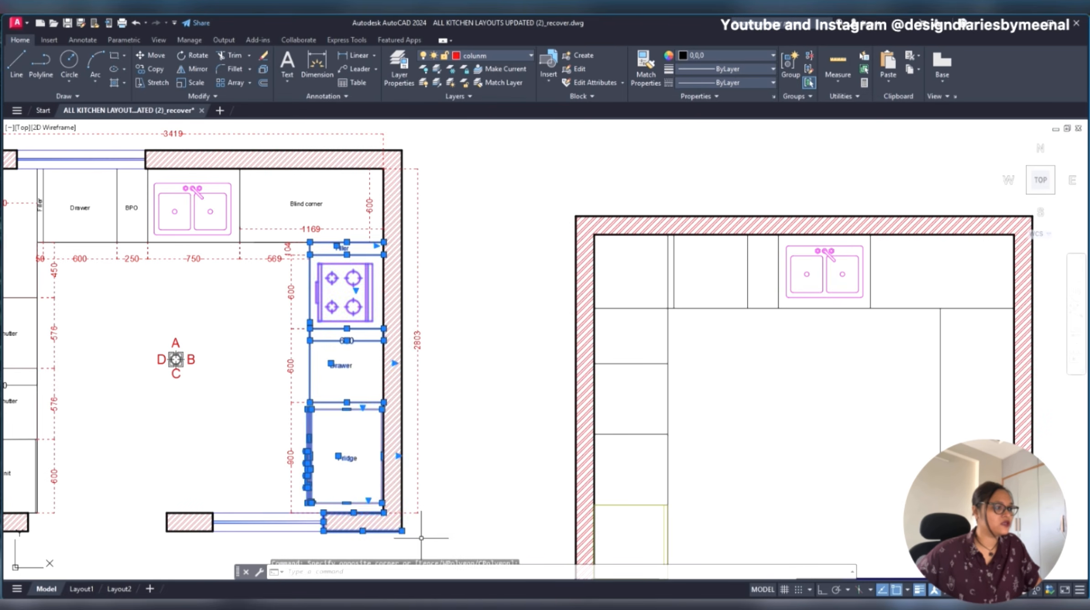
pyautogui.moveTo(729, 377); pyautogui.dragTo(259, 301, button='middle')
pyautogui.scroll(2, 497, 241)
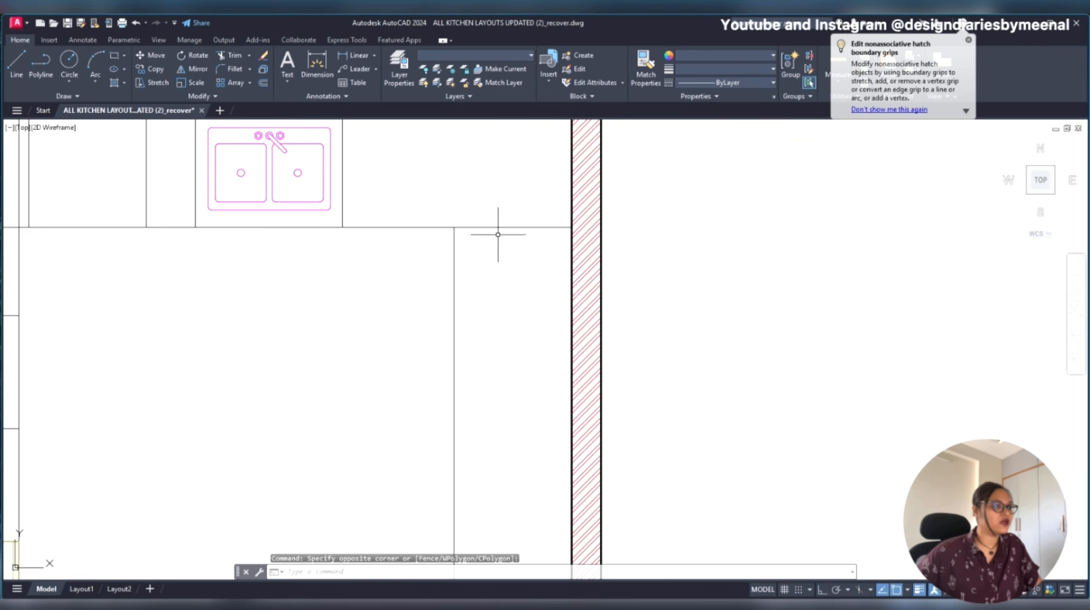
pyautogui.press('Escape')
pyautogui.scroll(-4, 544, 259)
pyautogui.moveTo(218, 231); pyautogui.dragTo(374, 261, button='middle')
pyautogui.scroll(-2, 326, 255)
pyautogui.moveTo(712, 357); pyautogui.dragTo(465, 266, button='middle')
# - Draw a horizontal line across the right counter's upper end, from its front line to the right wall's inner face
pyautogui.write('l')
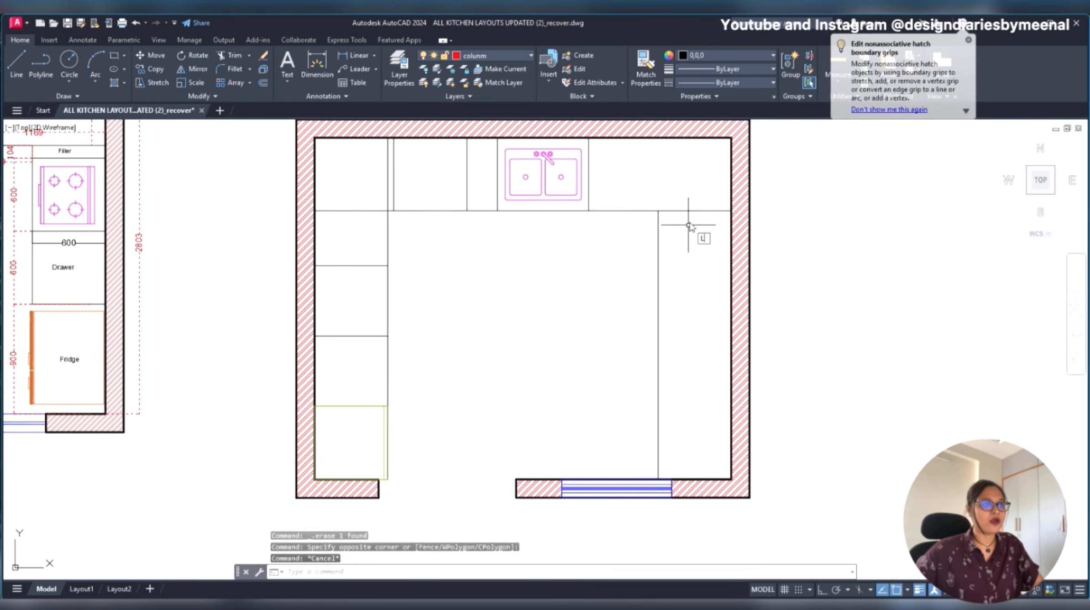
pyautogui.press('Return')
pyautogui.click(658, 211)
pyautogui.click(728, 211)
pyautogui.press('Escape')
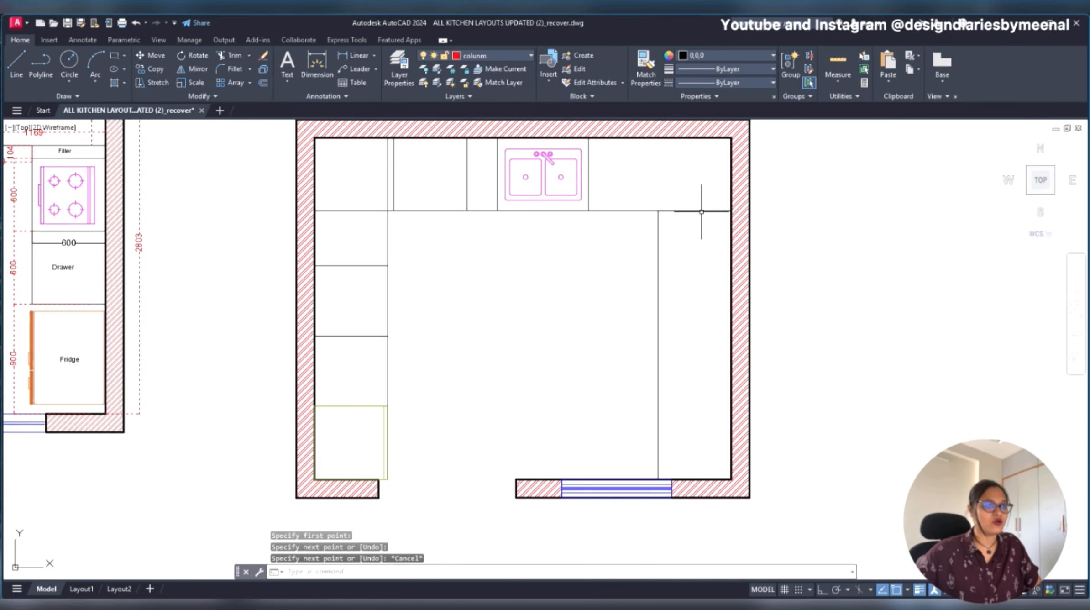
# - Offset the right counter's new upper line 104 mm downward to mark the filler
pyautogui.click(701, 211)
pyautogui.write('OFF')
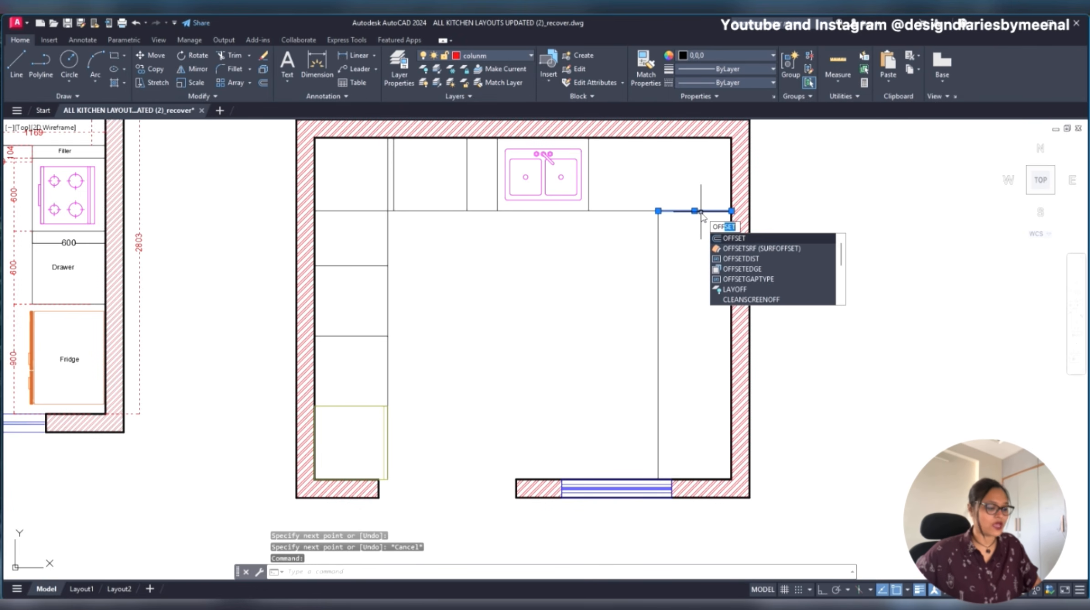
pyautogui.press('Return')
pyautogui.write('10')
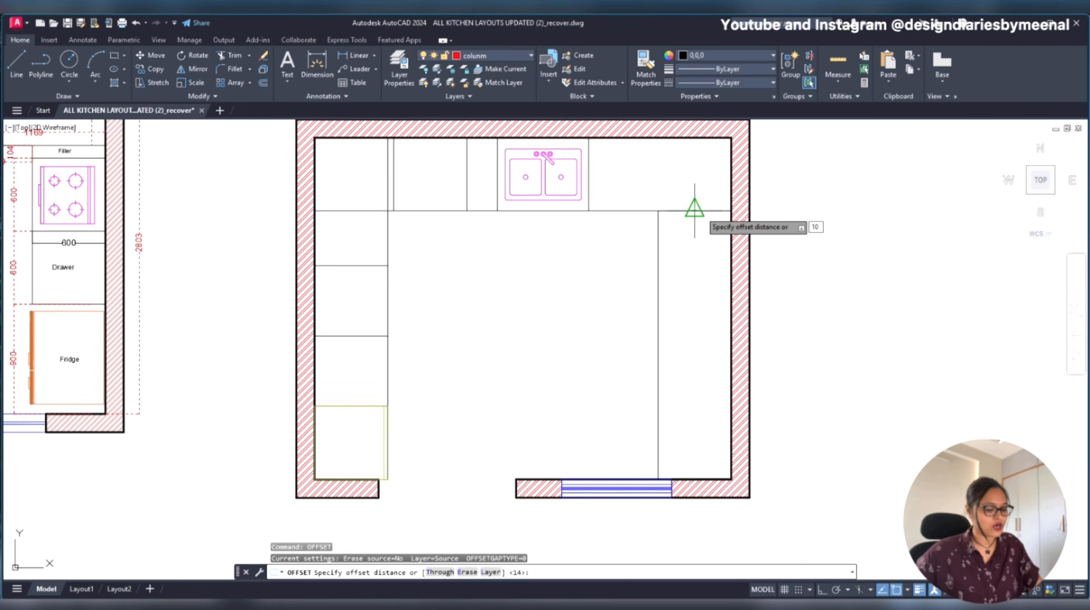
pyautogui.write('4')
pyautogui.press('Return')
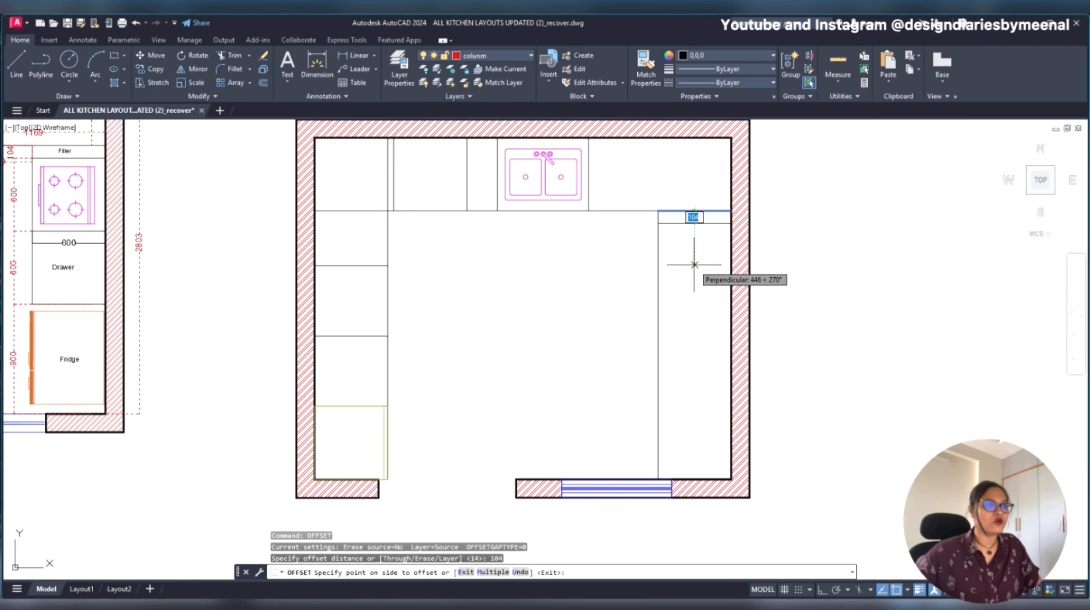
pyautogui.click(694, 264)
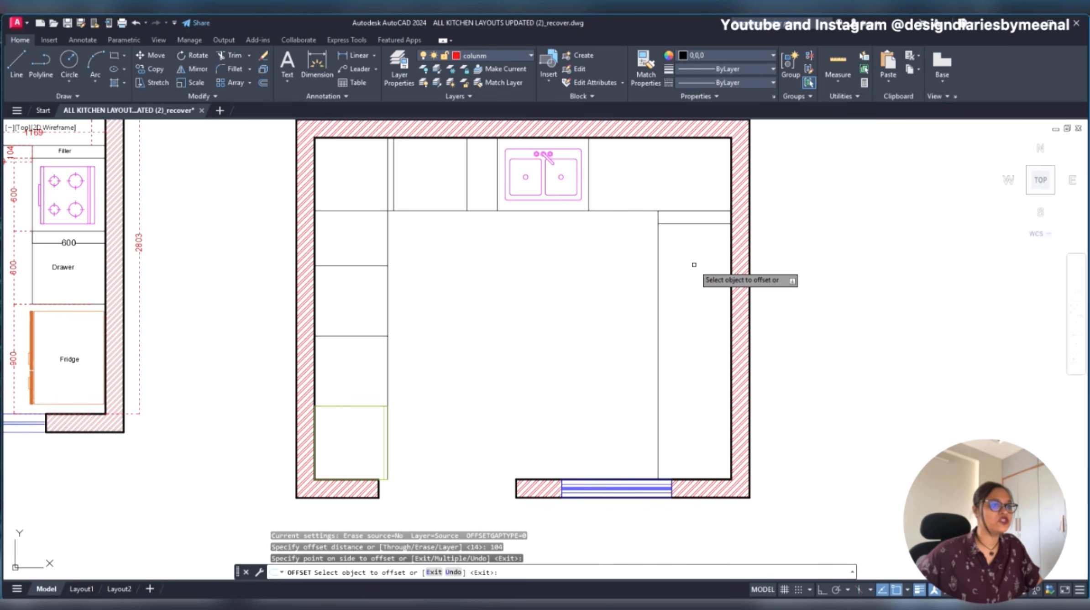
pyautogui.press('Return')
pyautogui.press('Return')
pyautogui.click(694, 224)
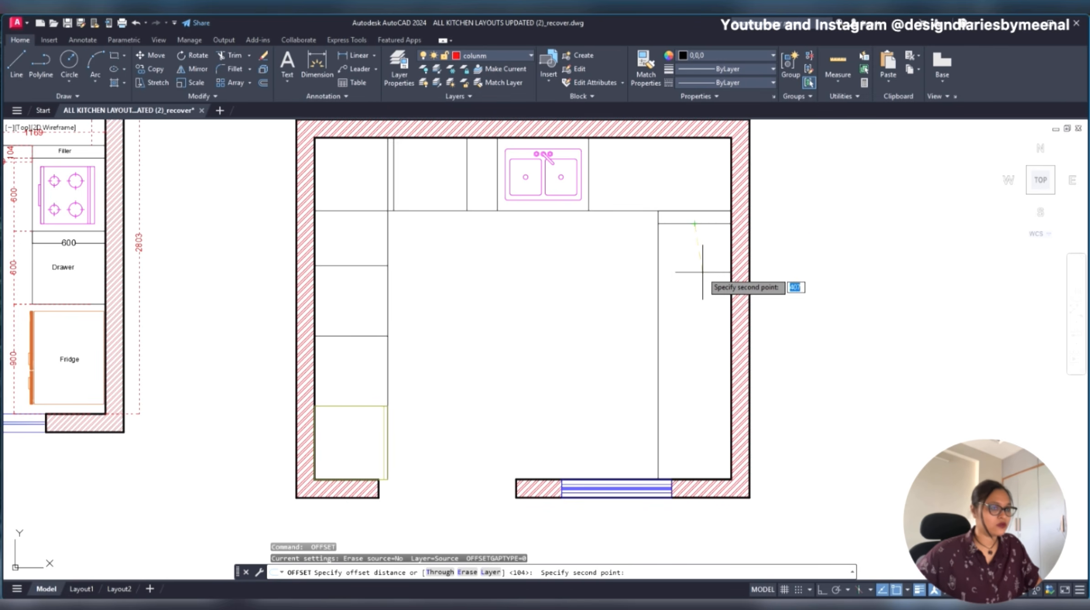
pyautogui.press('Escape')
# - Turn on ortho mode and offset the filler's lower line 600 mm downward to mark the hob unit
pyautogui.press('F8')
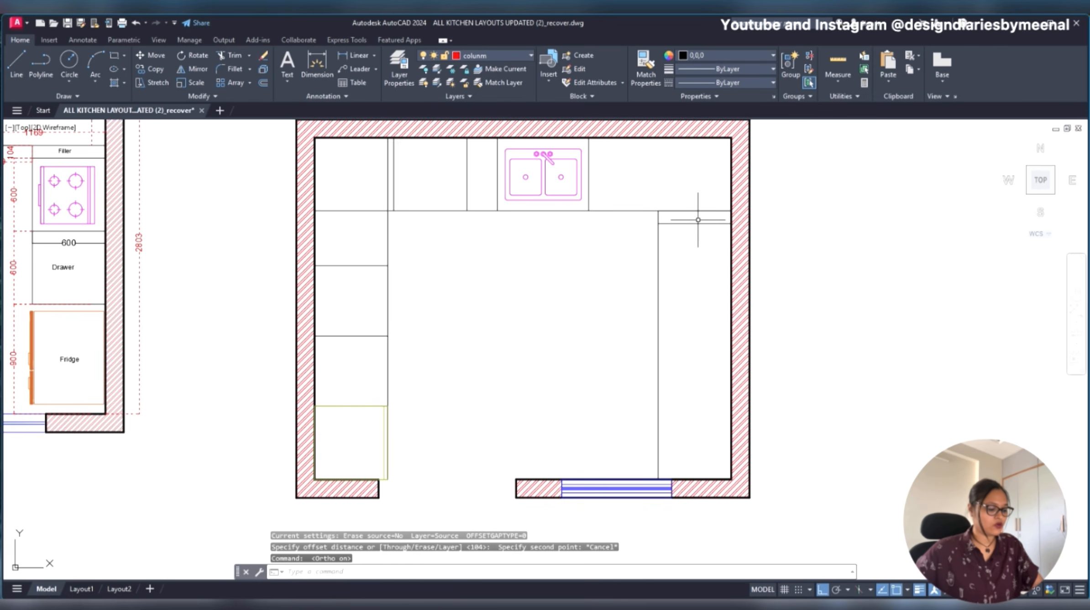
pyautogui.press('Return')
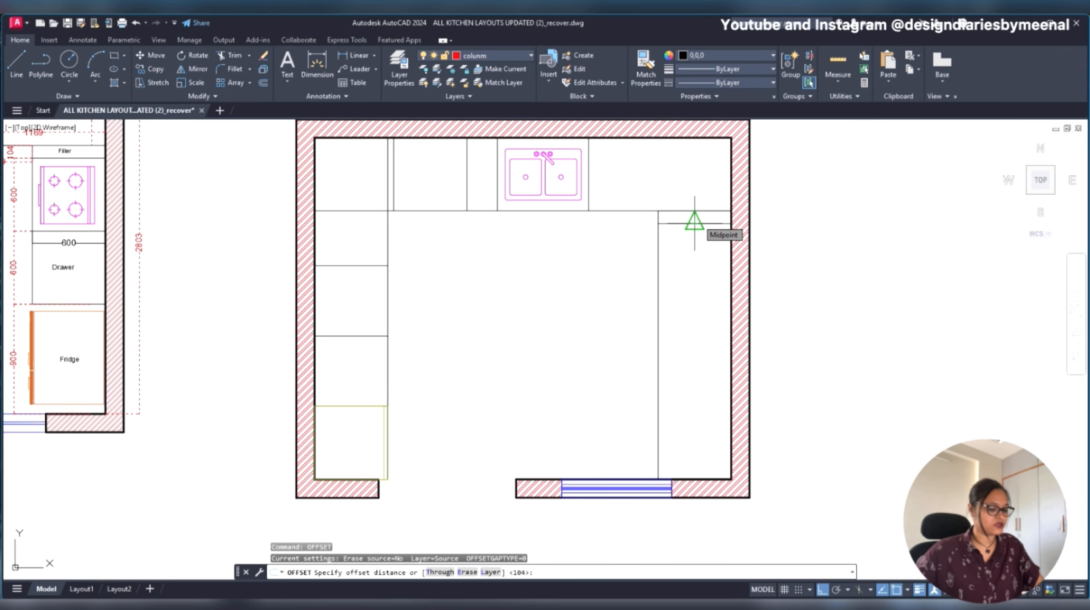
pyautogui.press('Return')
pyautogui.click(697, 223)
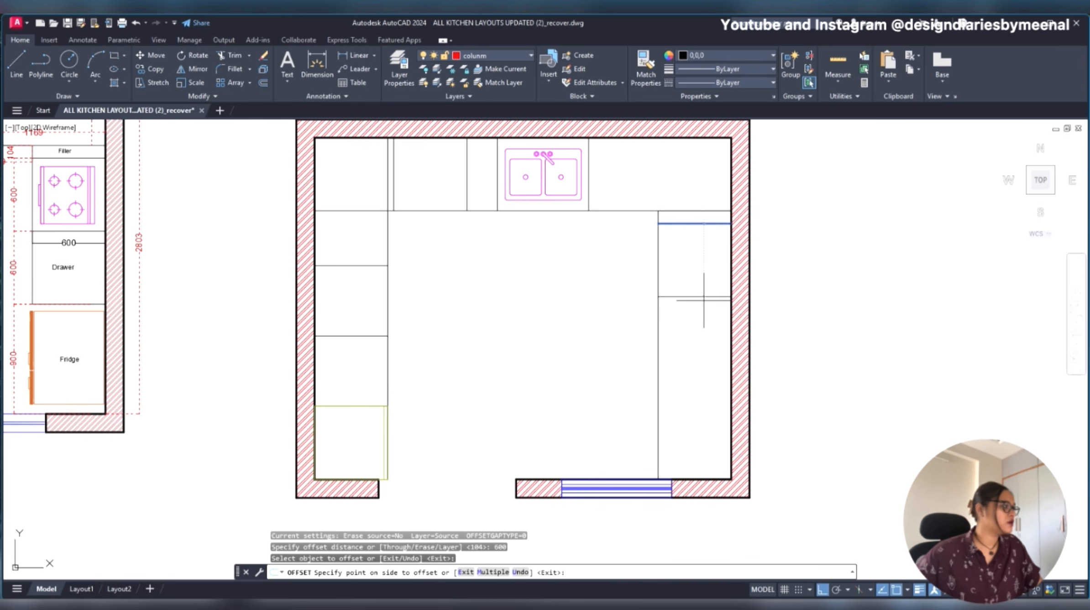
pyautogui.click(703, 300)
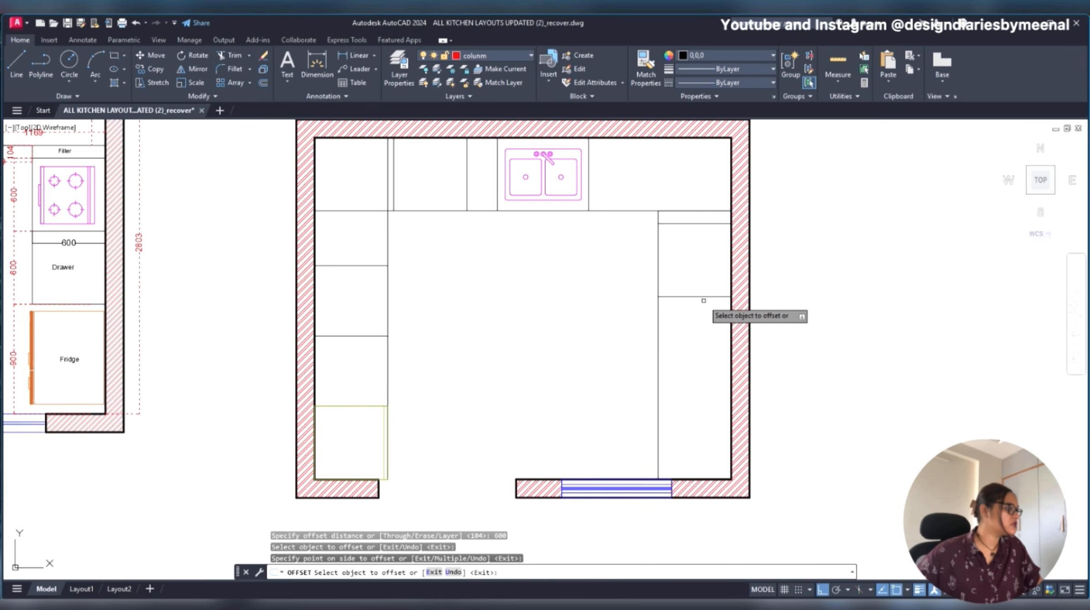
# - Offset the hob unit's lower line another 600 mm downward to mark the drawer unit above the fridge space
pyautogui.scroll(-3, 634, 308)
pyautogui.scroll(3, 520, 307)
pyautogui.scroll(1, 325, 306)
pyautogui.scroll(-2, 394, 308)
pyautogui.moveTo(689, 354); pyautogui.dragTo(482, 321, button='middle')
pyautogui.click(600, 288)
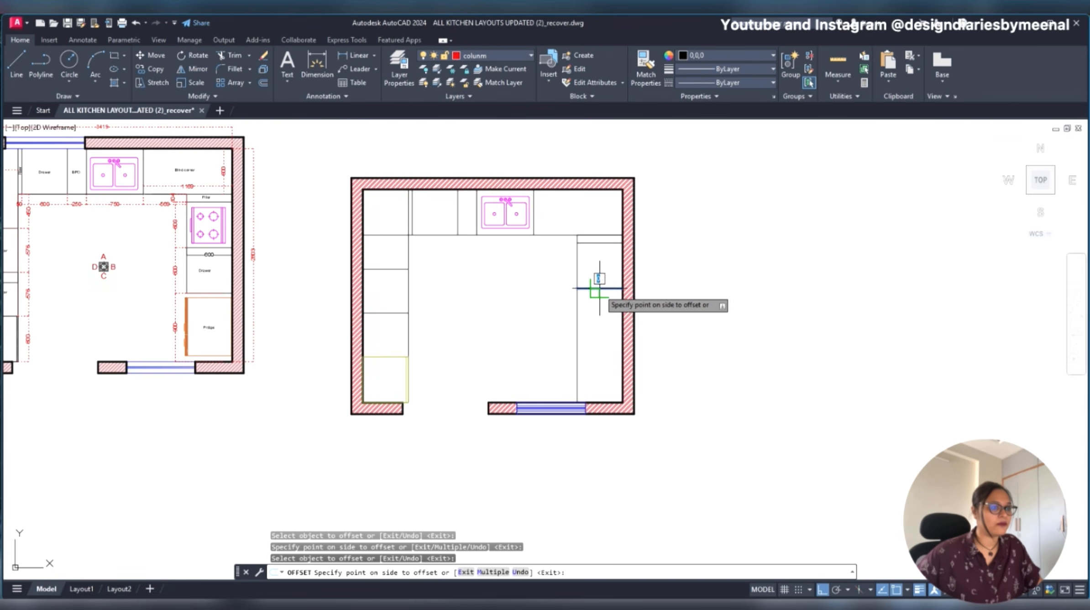
pyautogui.click(601, 349)
pyautogui.scroll(6, 201, 349)
pyautogui.scroll(-4, 192, 336)
pyautogui.moveTo(911, 344); pyautogui.dragTo(846, 340, button='middle')
pyautogui.scroll(-3, 661, 275)
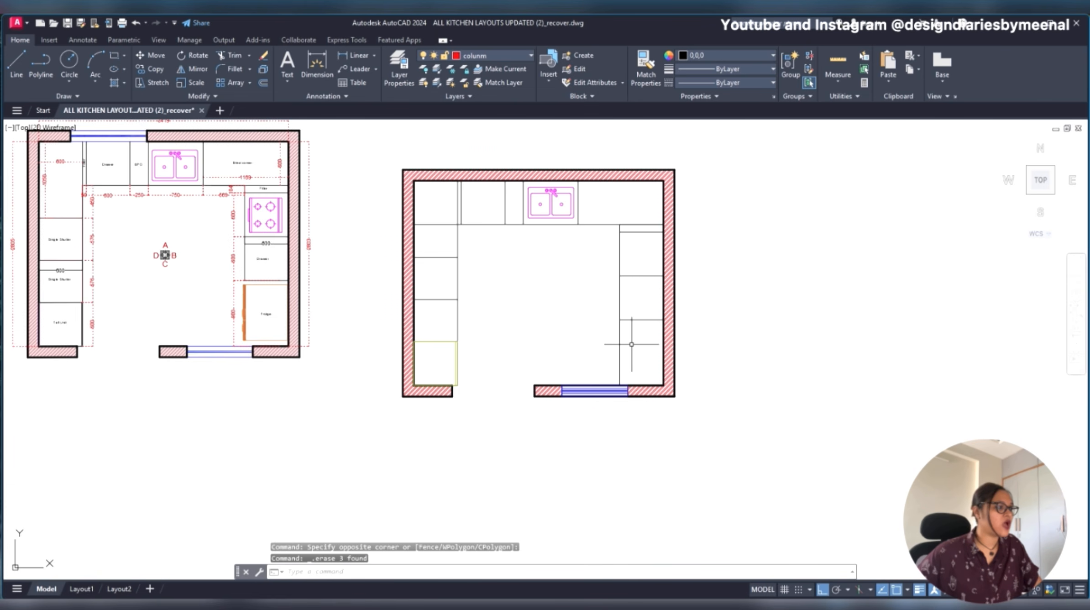
# - Trim away the right counter's front line below the drawer unit to open up the fridge space
pyautogui.scroll(5, 261, 339)
pyautogui.press('Escape')
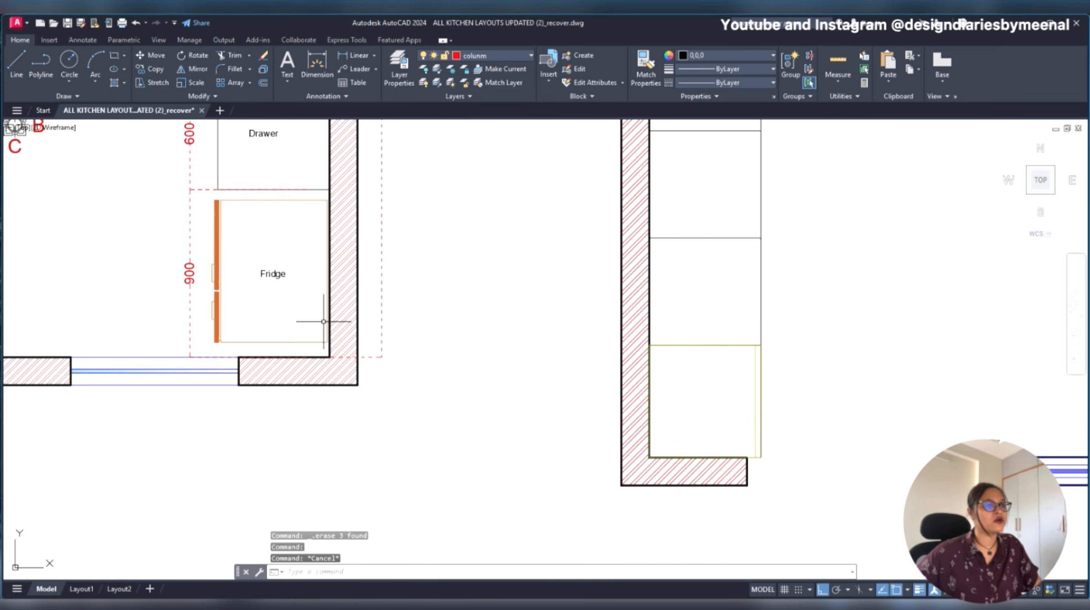
pyautogui.scroll(-2, 323, 321)
pyautogui.moveTo(858, 345); pyautogui.dragTo(741, 342, button='middle')
pyautogui.write('T')
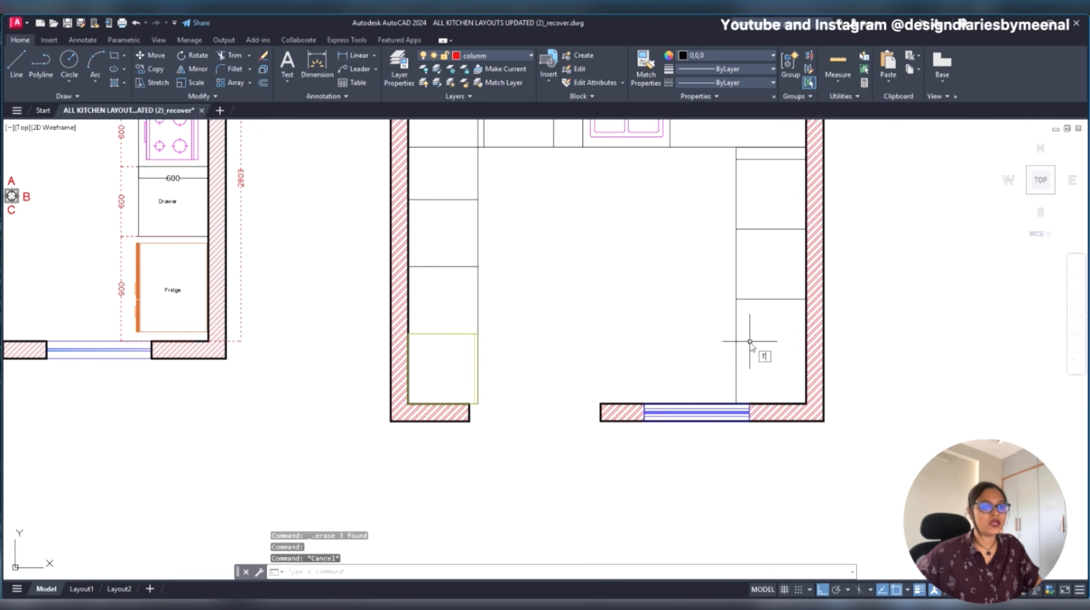
pyautogui.moveTo(764, 340); pyautogui.dragTo(707, 352)
pyautogui.press('Escape')
pyautogui.moveTo(112, 251); pyautogui.dragTo(231, 280, button='middle')
pyautogui.scroll(2, 267, 293)
pyautogui.scroll(2, 268, 293)
pyautogui.click(236, 231)
pyautogui.scroll(-2, 326, 367)
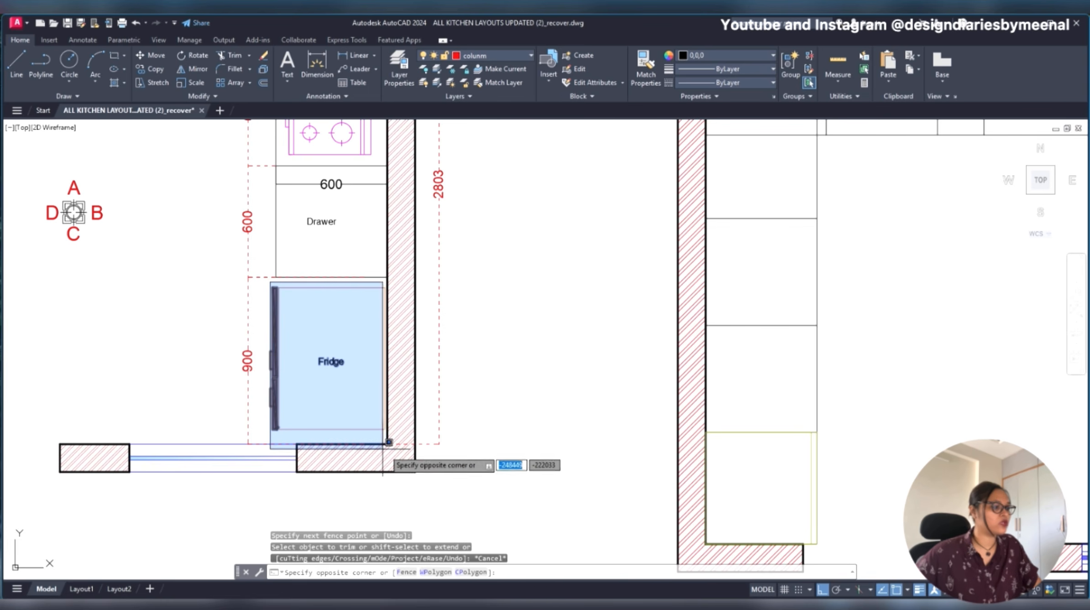
pyautogui.scroll(3, 391, 436)
pyautogui.scroll(-3, 410, 431)
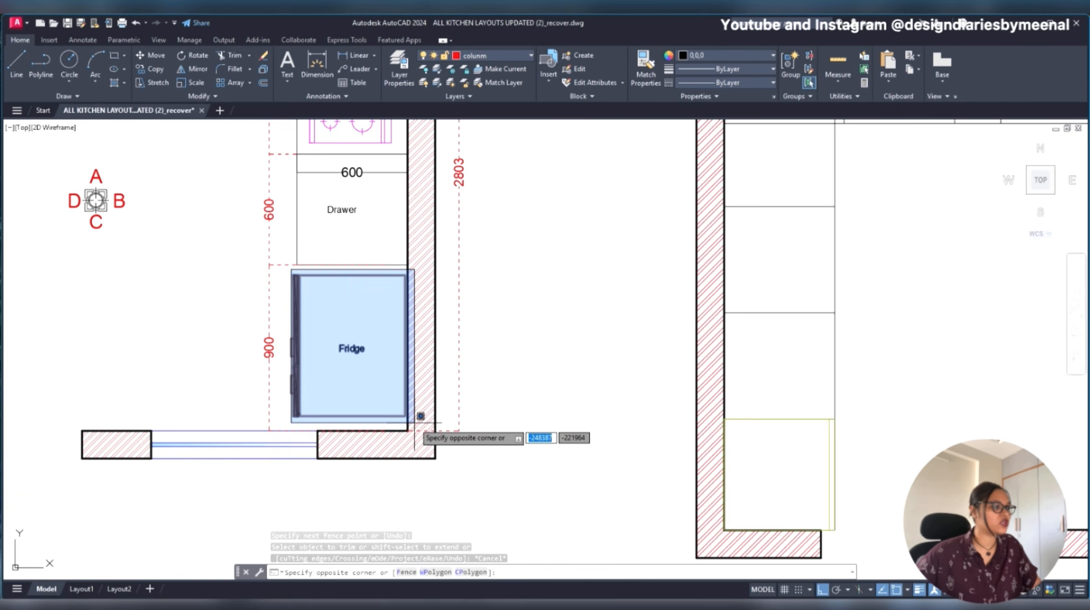
pyautogui.press('Escape')
pyautogui.click(453, 252)
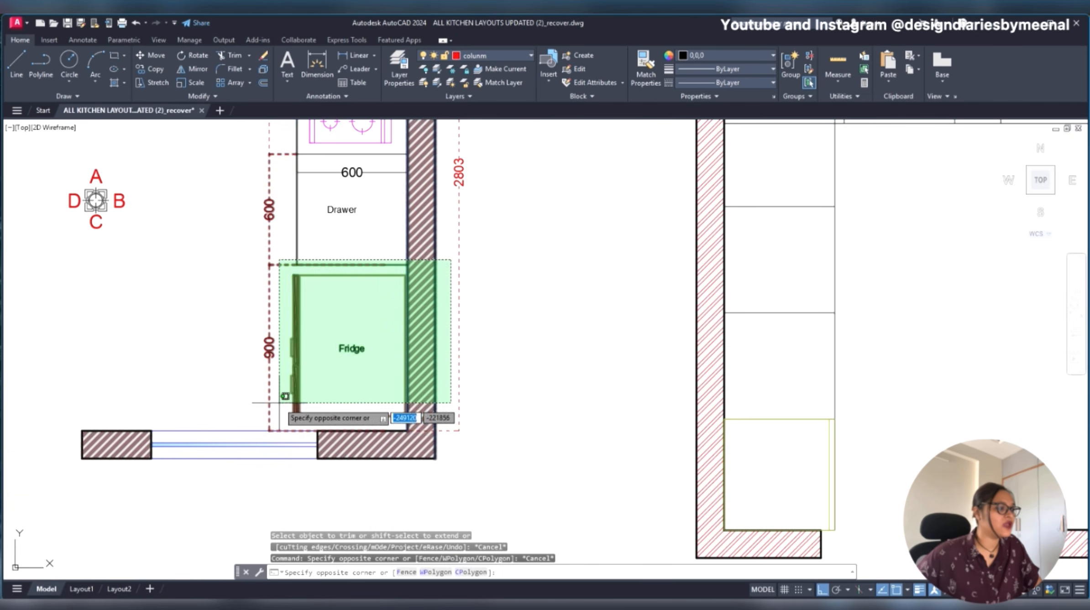
pyautogui.press('Escape')
pyautogui.click(280, 272)
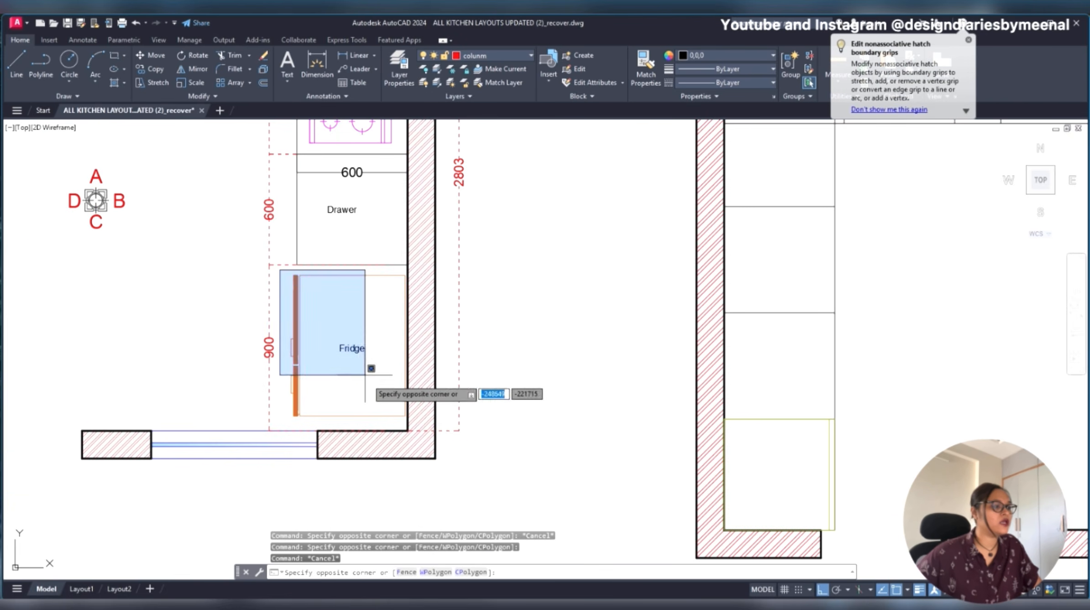
pyautogui.click(412, 416)
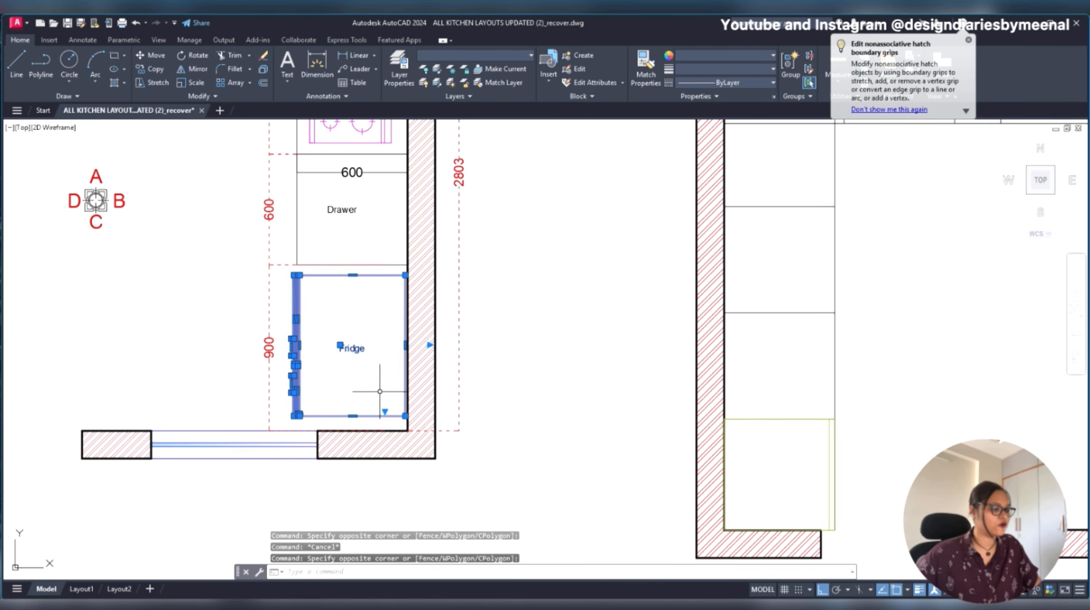
pyautogui.press('Escape')
# - Copy the original plan's fridge with its label into the new plan's fridge space below the drawer unit
pyautogui.click(284, 271)
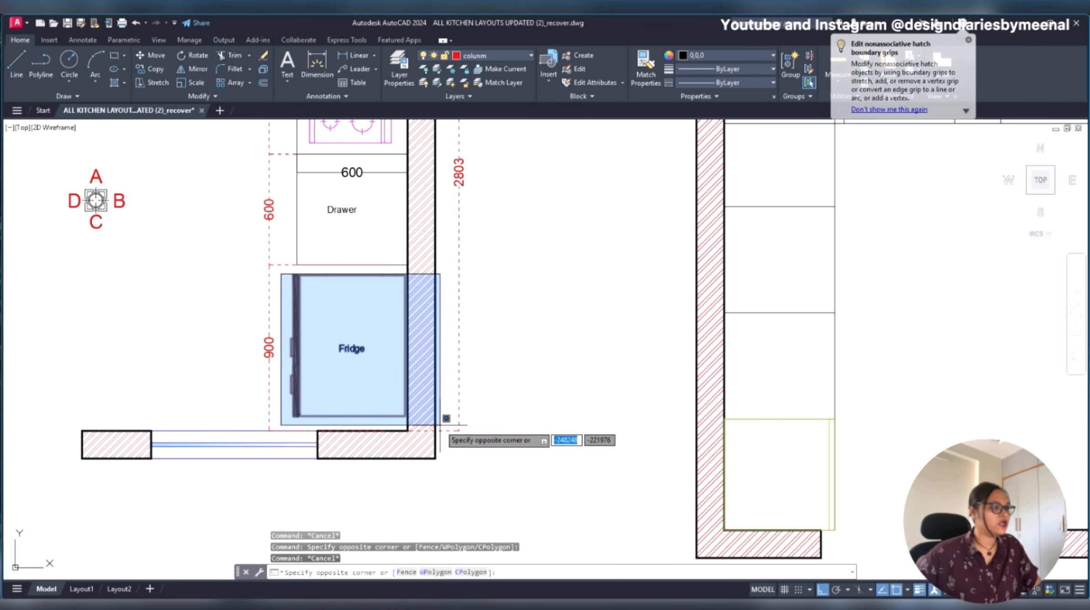
pyautogui.click(445, 424)
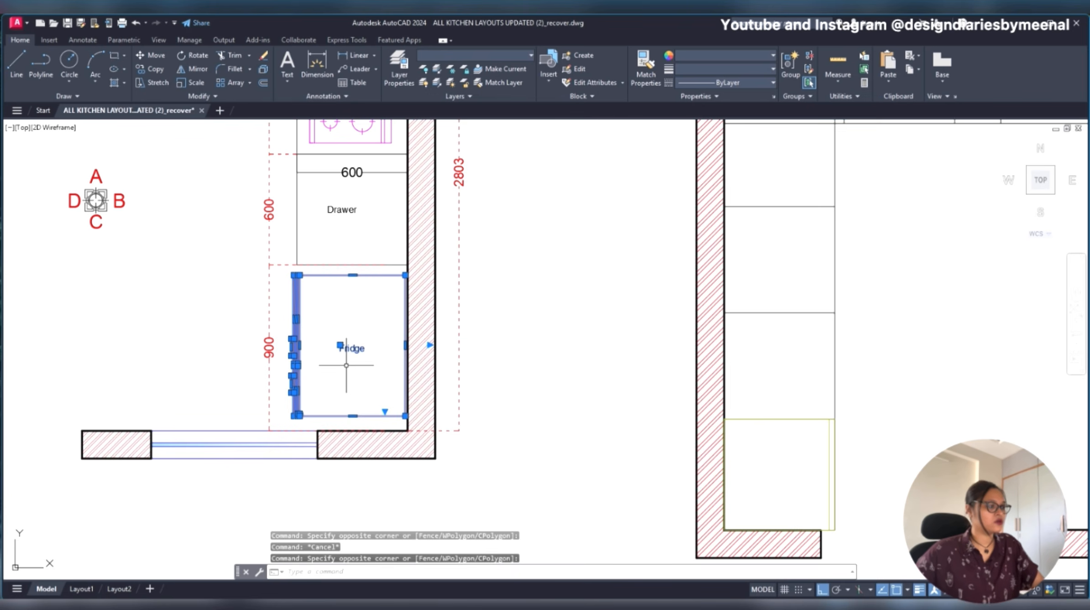
pyautogui.write('co')
pyautogui.press('Return')
pyautogui.click(337, 328)
pyautogui.scroll(-4, 356, 338)
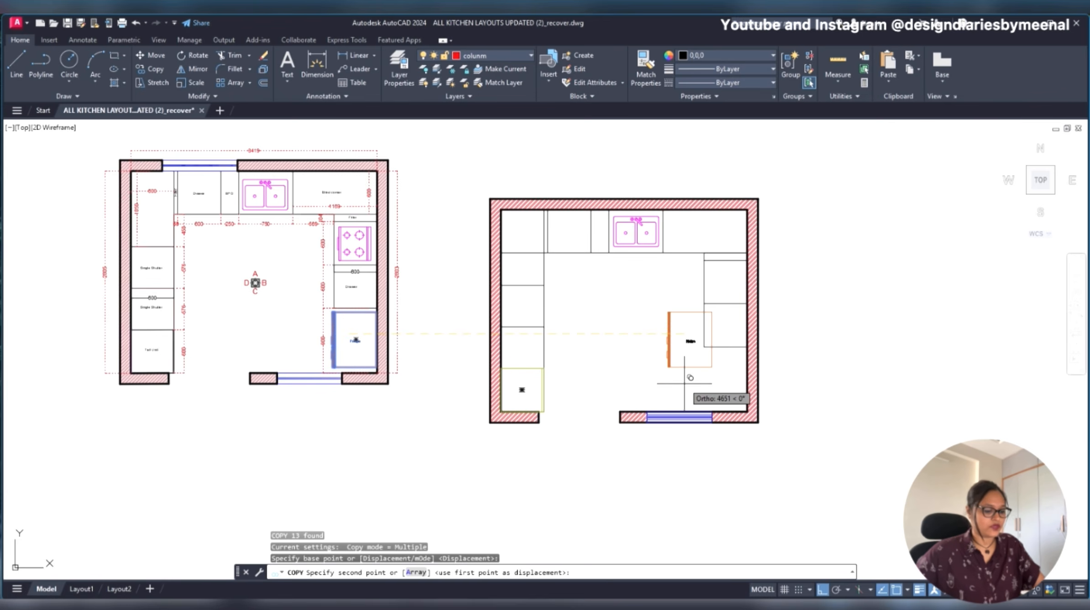
pyautogui.scroll(6, 689, 377)
pyautogui.press('F8')
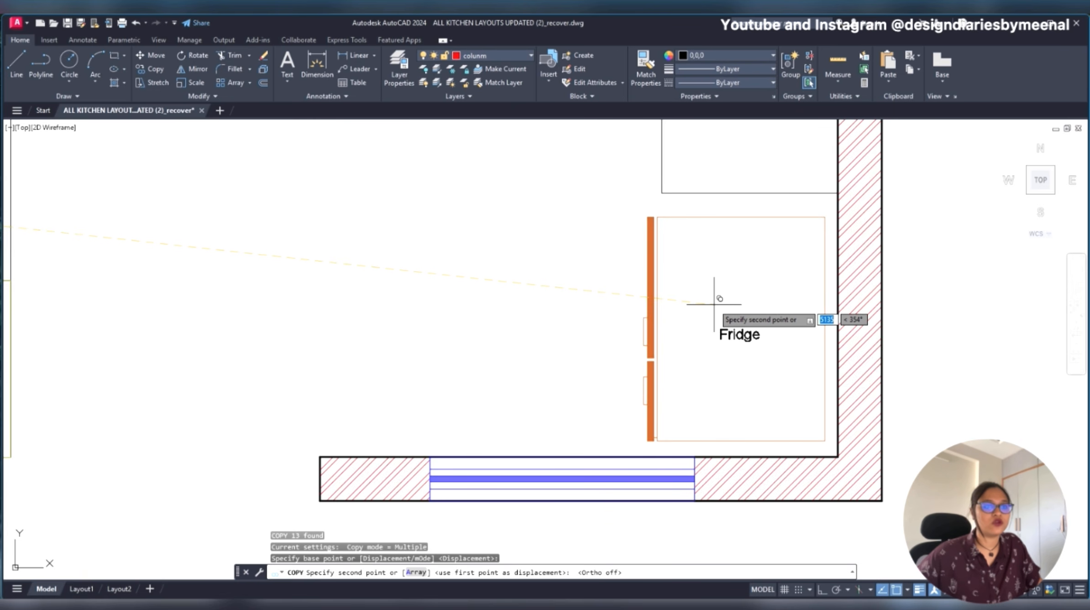
pyautogui.press('F8')
pyautogui.press('Escape')
# - Copy the original plan's hob into the hob unit on the new plan's right counter, with ortho mode off
pyautogui.scroll(-5, 714, 304)
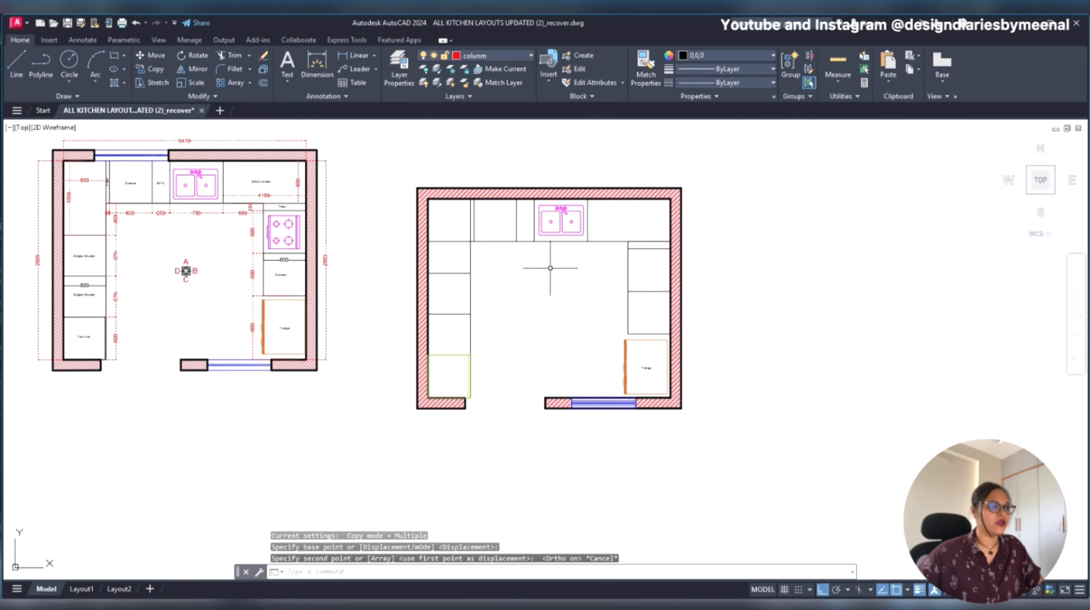
pyautogui.click(291, 236)
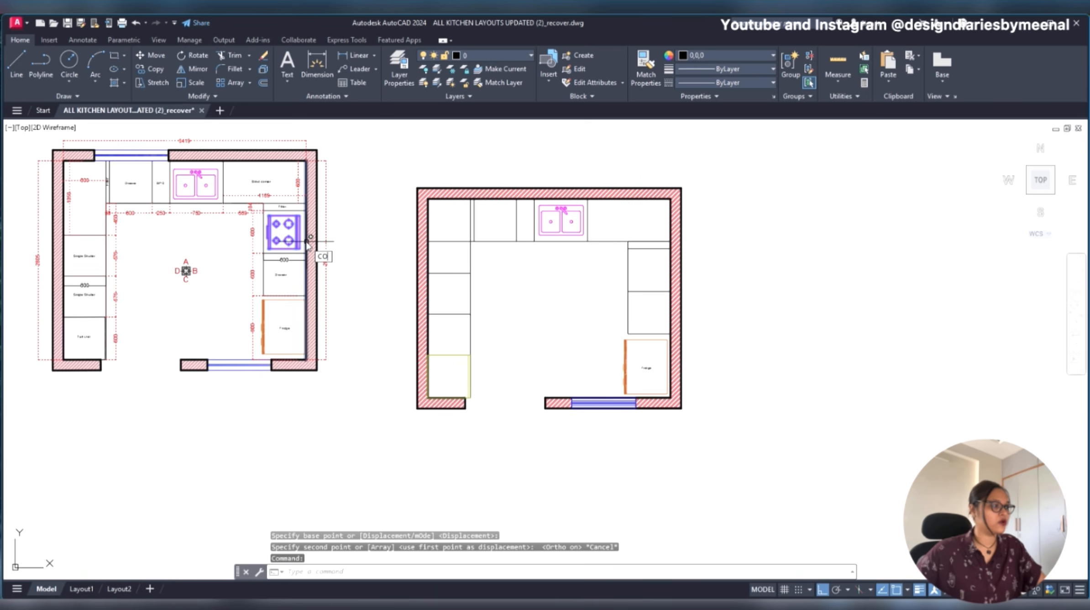
pyautogui.write('co')
pyautogui.press('Return')
pyautogui.click(277, 237)
pyautogui.press('F8')
pyautogui.scroll(5, 639, 283)
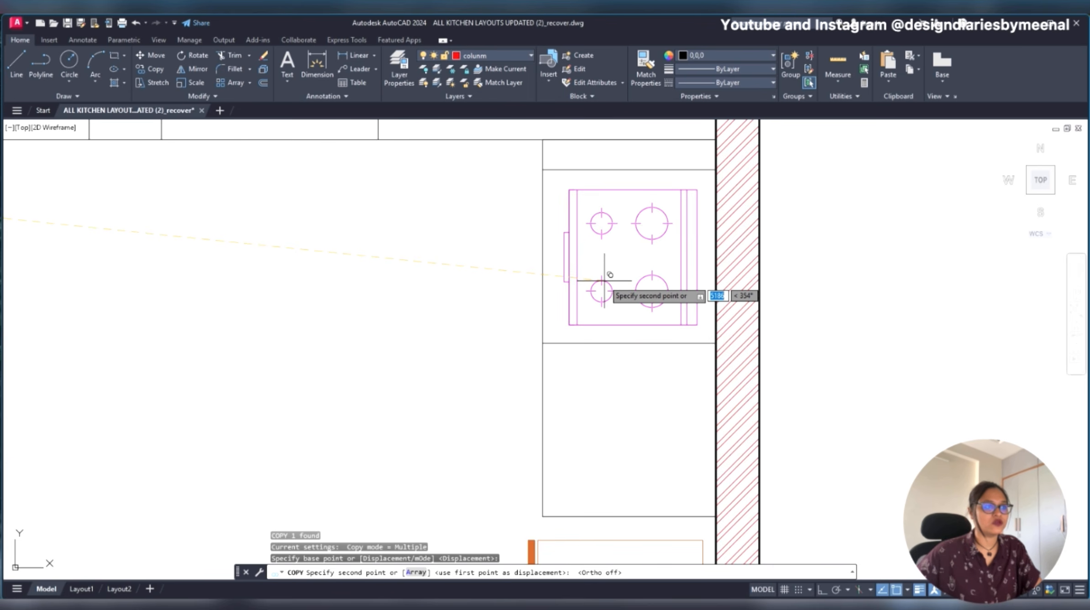
pyautogui.click(609, 274)
pyautogui.scroll(-5, 598, 282)
pyautogui.press('Escape')
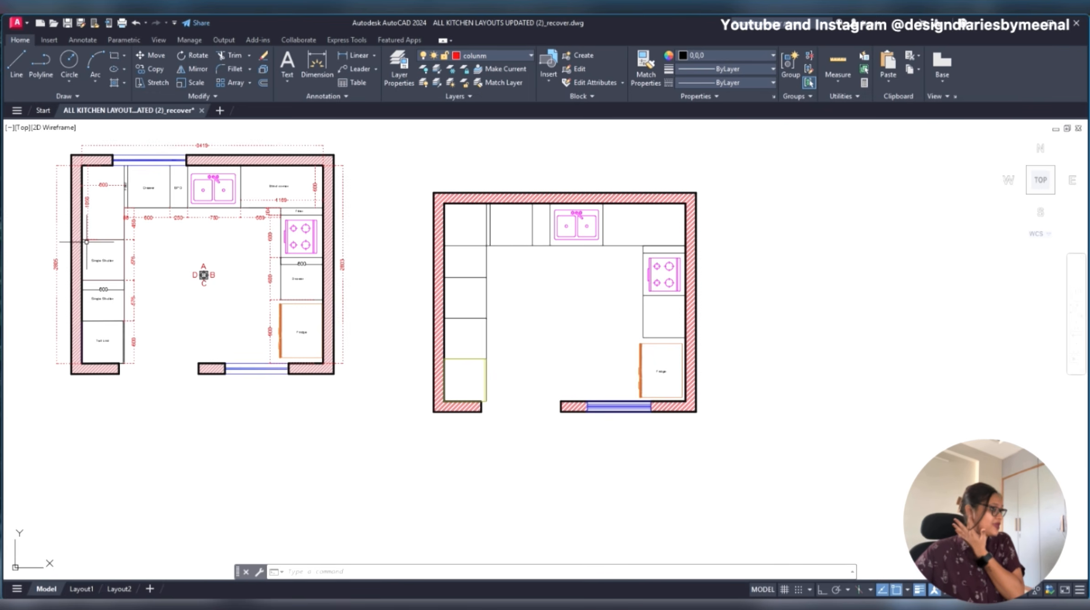
# - Add the multiline text label "TALL UNIT" in the left counter's lowest unit, widening its frame to fit one line
pyautogui.scroll(4, 103, 346)
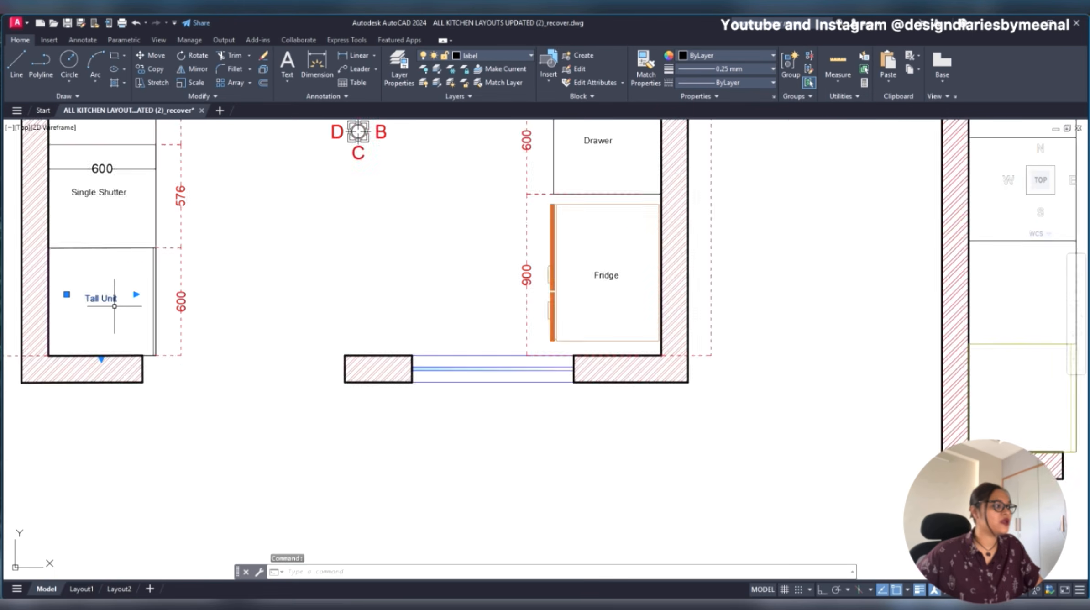
pyautogui.scroll(2, 111, 303)
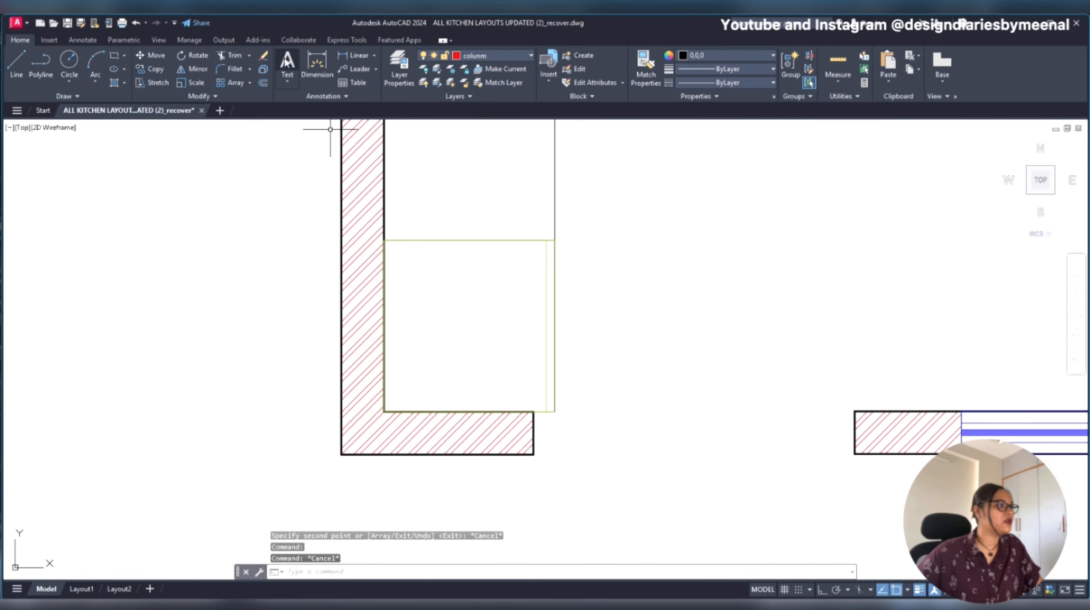
pyautogui.click(287, 61)
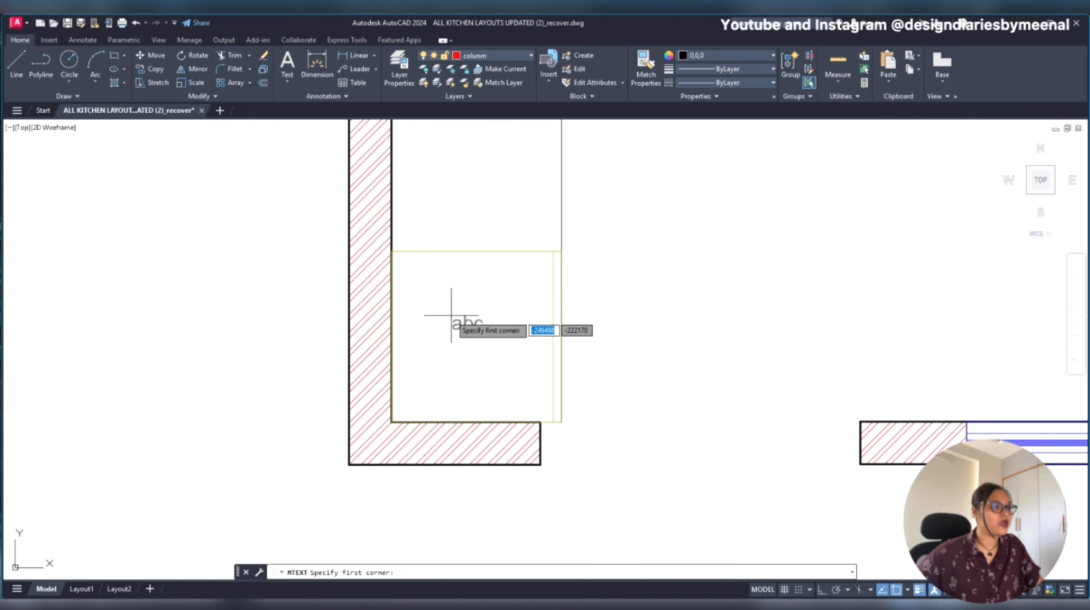
pyautogui.click(451, 315)
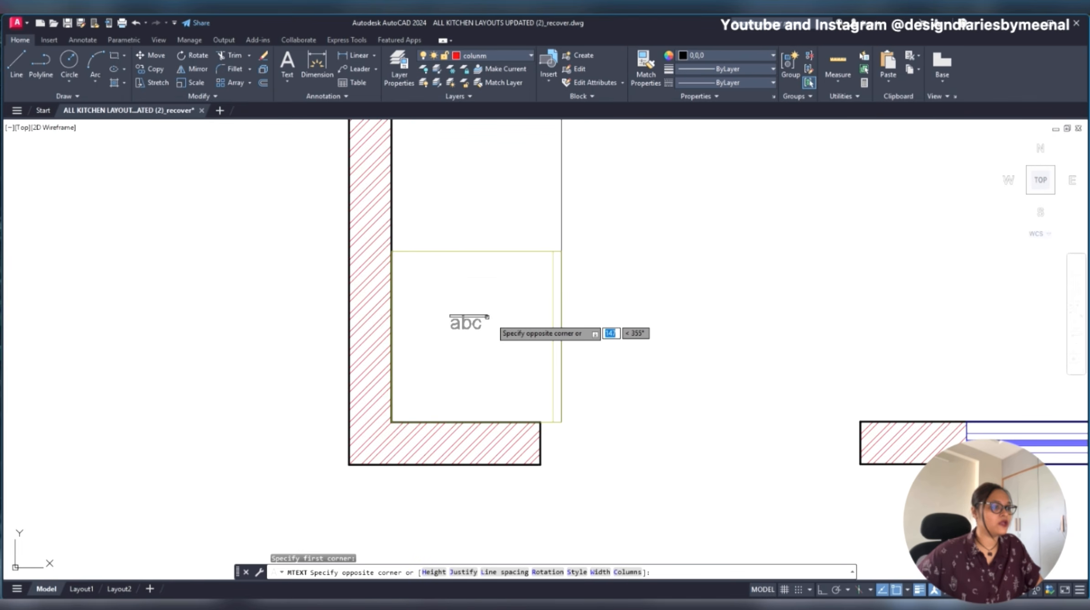
pyautogui.click(534, 339)
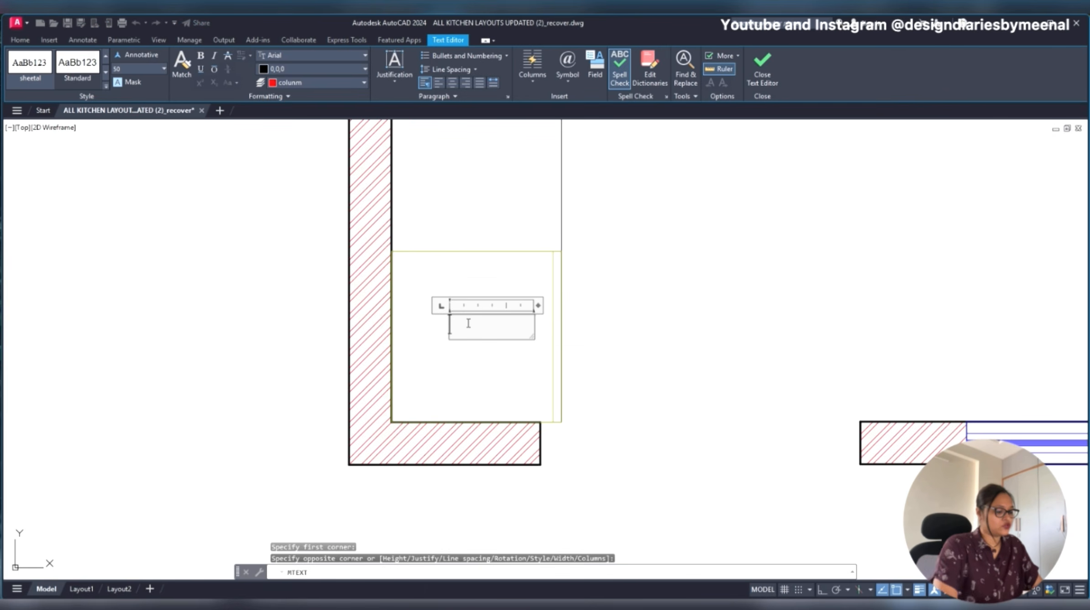
pyautogui.write('TALL UNIY')
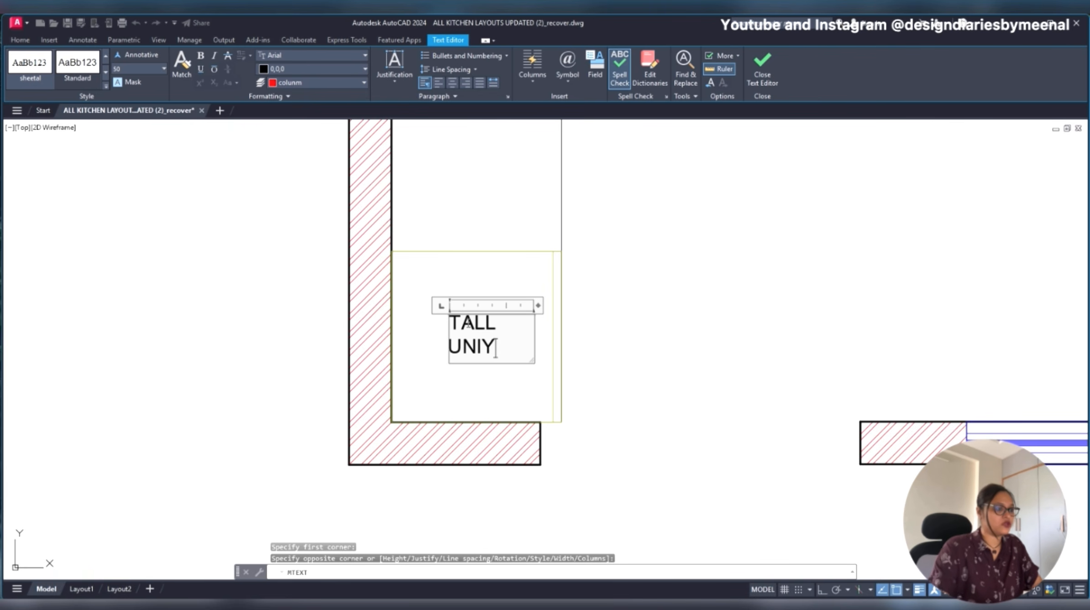
pyautogui.press('BackSpace')
pyautogui.write('T')
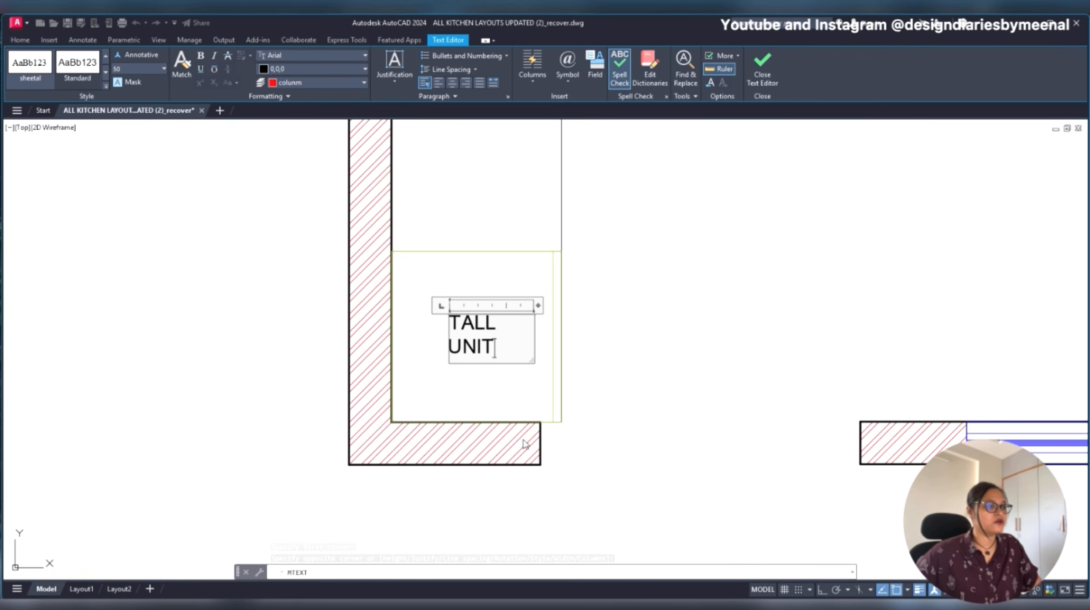
pyautogui.moveTo(538, 306); pyautogui.dragTo(590, 306)
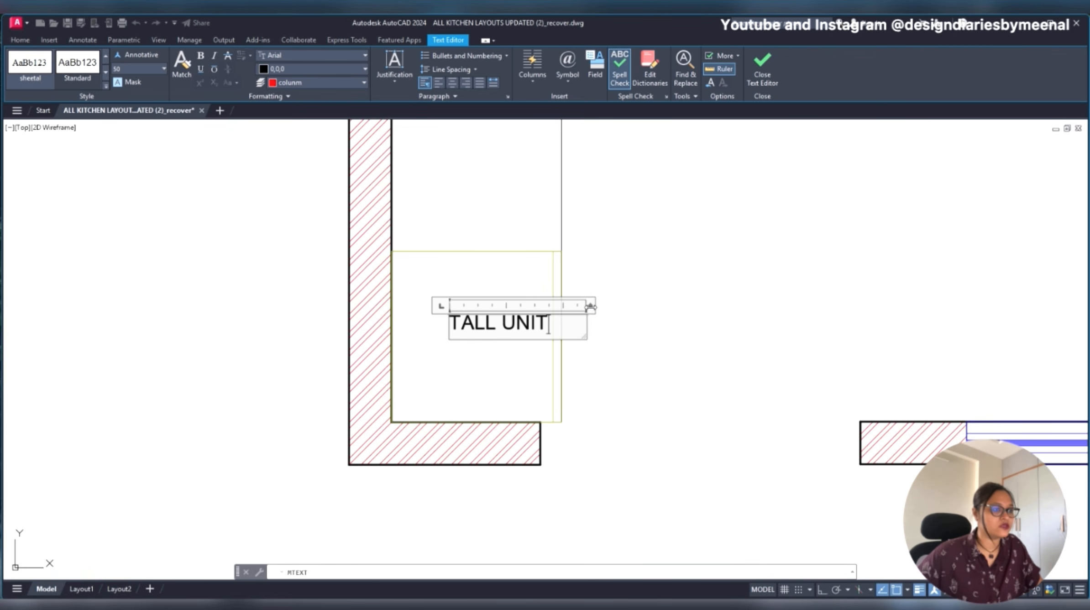
pyautogui.click(612, 352)
# - Scale the TALL UNIT label down slightly by eye
pyautogui.click(480, 322)
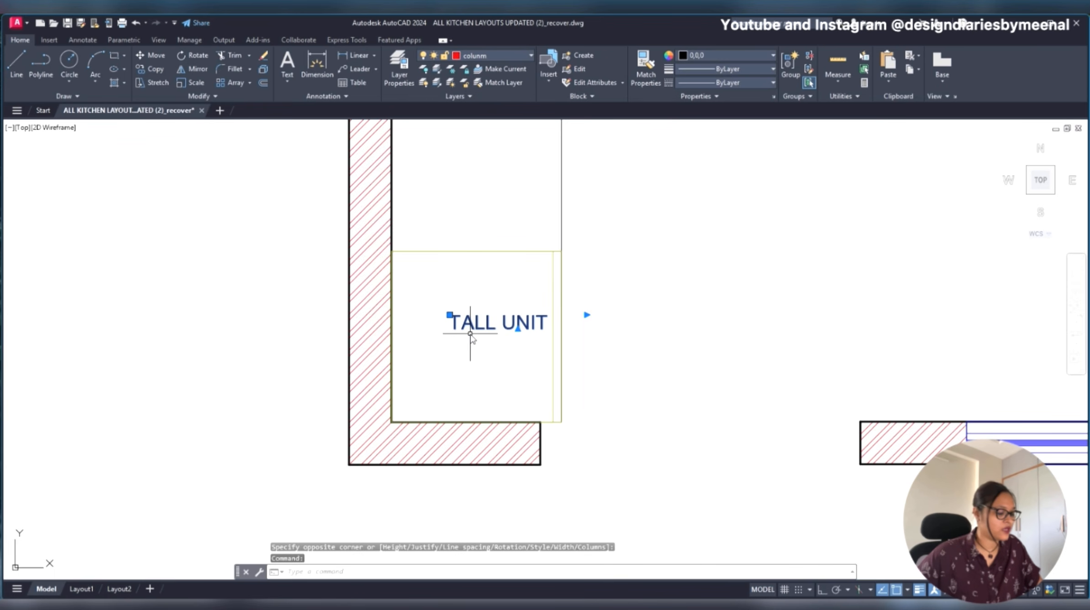
pyautogui.write('sc')
pyautogui.press('Return')
pyautogui.click(467, 354)
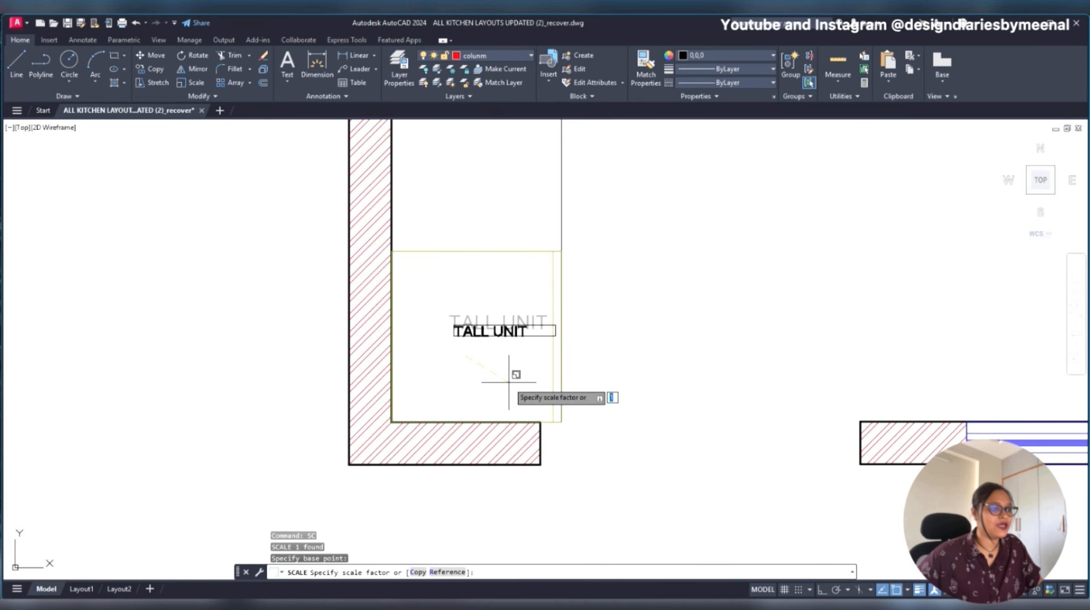
pyautogui.click(512, 382)
# - Move the TALL UNIT label to the middle of its unit
pyautogui.click(505, 327)
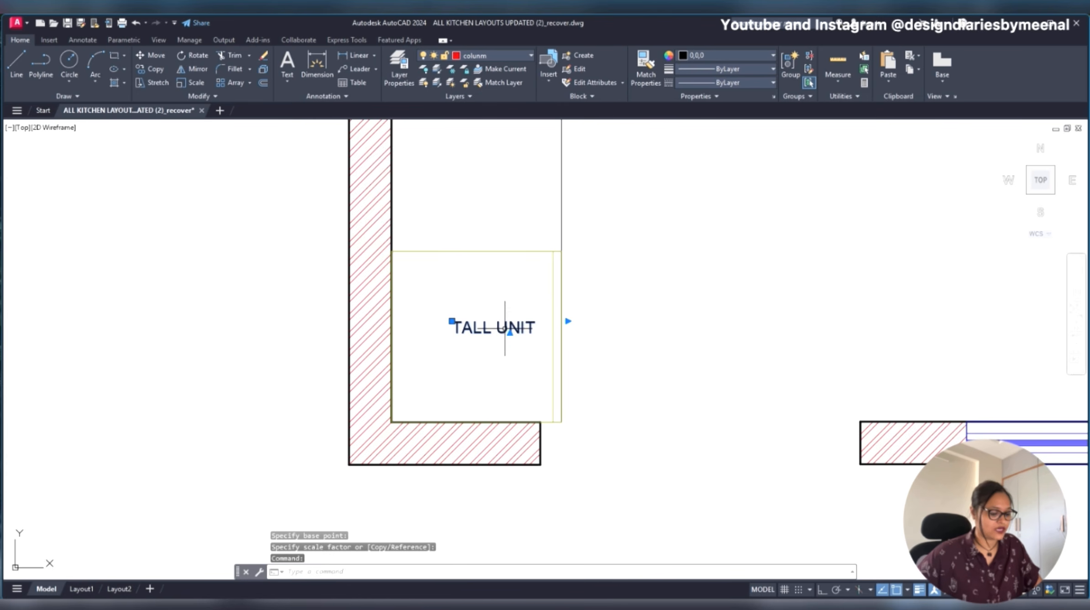
pyautogui.write('m')
pyautogui.press('Return')
pyautogui.click(683, 277)
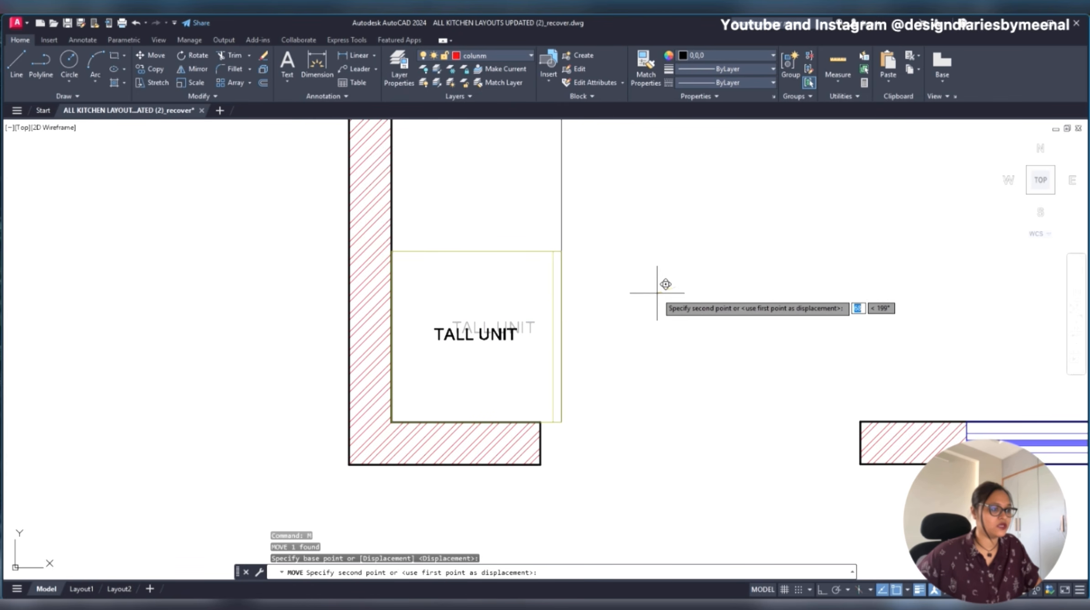
pyautogui.click(664, 287)
# - Turn on ortho mode and copy the TALL UNIT label straight up into the unit directly above the tall unit
pyautogui.scroll(-4, 609, 355)
pyautogui.moveTo(560, 348); pyautogui.dragTo(539, 424, button='middle')
pyautogui.click(540, 428)
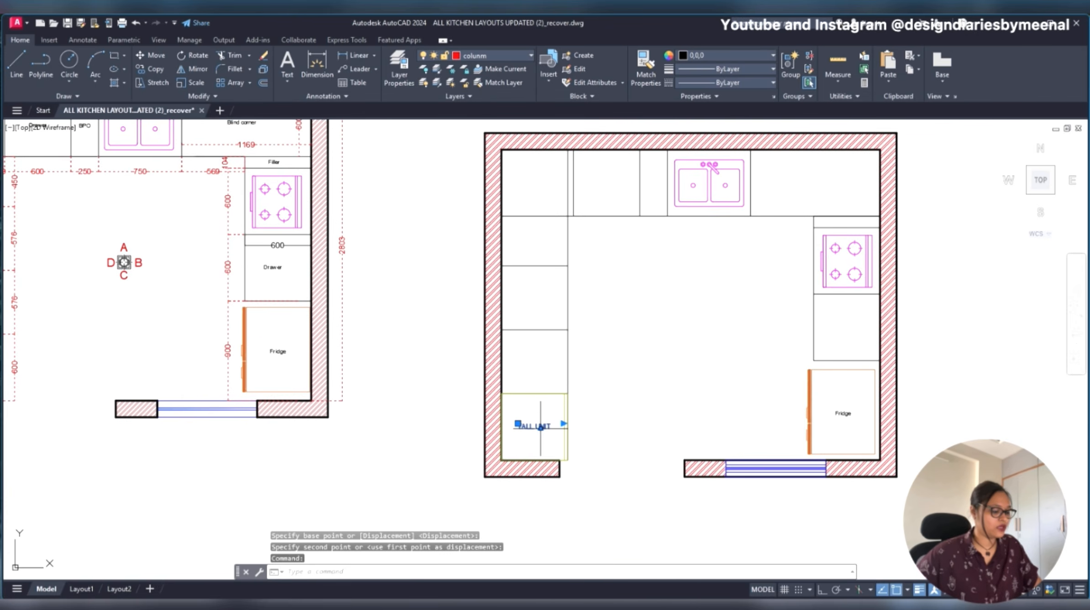
pyautogui.write('co')
pyautogui.press('Return')
pyautogui.press('F8')
pyautogui.click(639, 427)
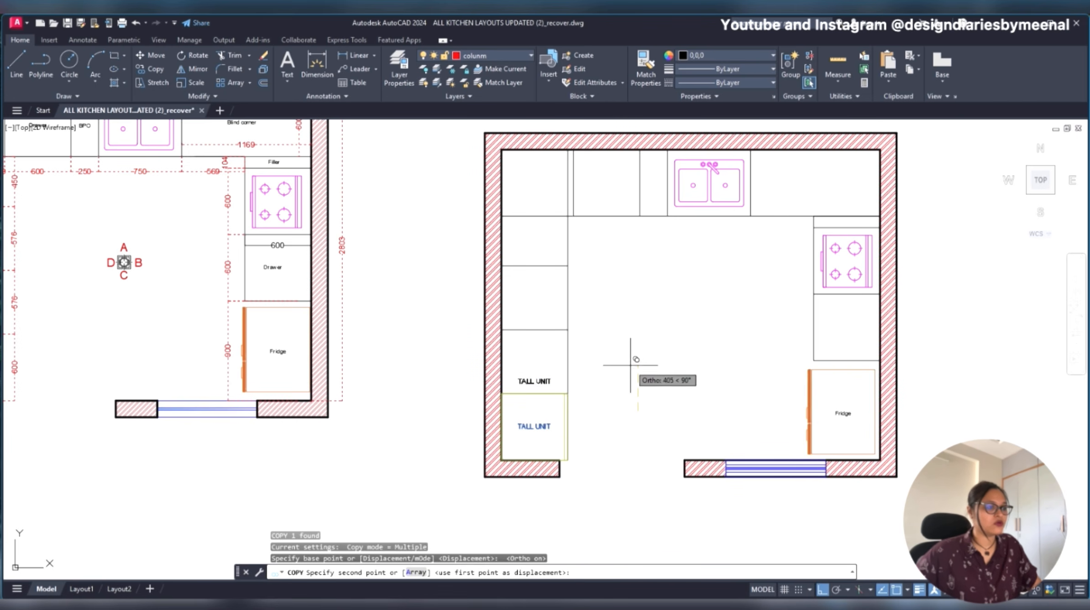
pyautogui.scroll(-5, 635, 337)
pyautogui.scroll(5, 387, 328)
pyautogui.scroll(-4, 579, 382)
pyautogui.scroll(3, 434, 335)
pyautogui.scroll(-5, 603, 365)
pyautogui.scroll(8, 603, 365)
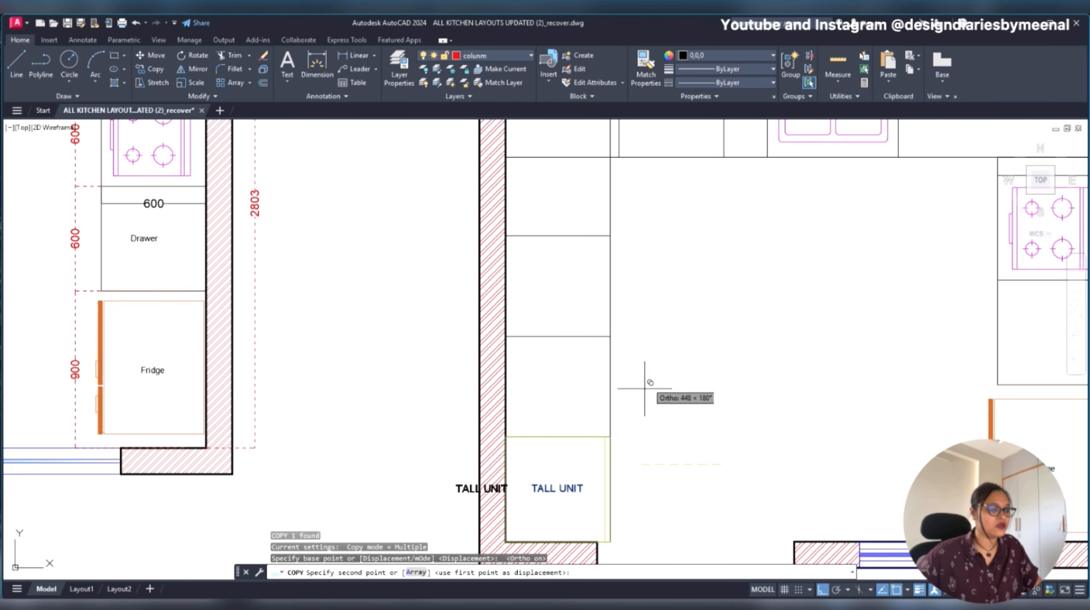
pyautogui.click(697, 359)
pyautogui.press('Return')
# - Copy the upper TALL UNIT label straight up into the next two units of the left counter
pyautogui.doubleClick(565, 383)
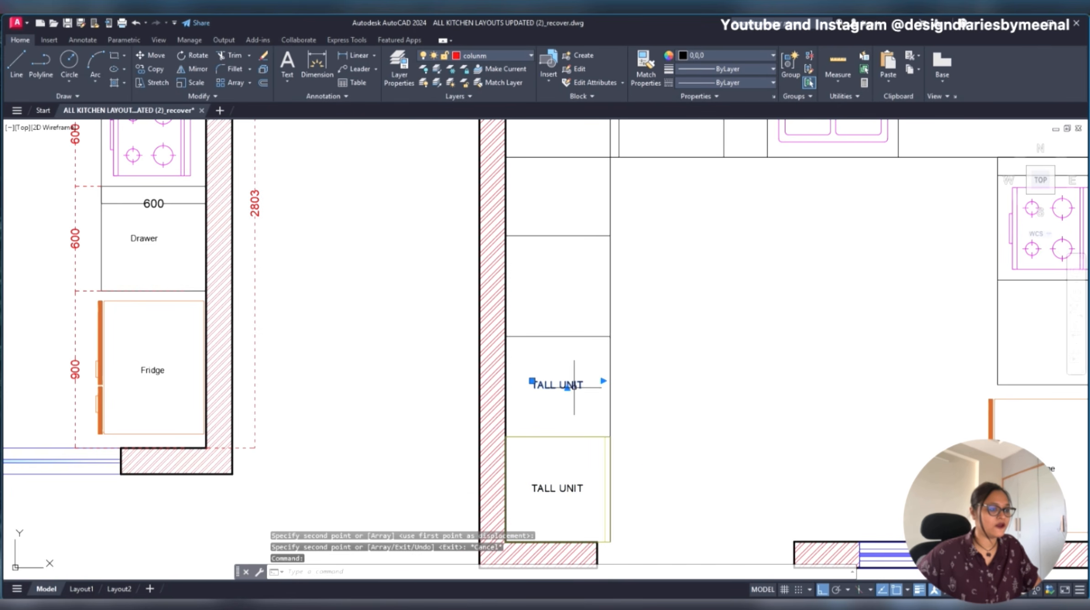
pyautogui.press('Escape')
pyautogui.write('co')
pyautogui.press('Return')
pyautogui.click(638, 381)
pyautogui.click(657, 283)
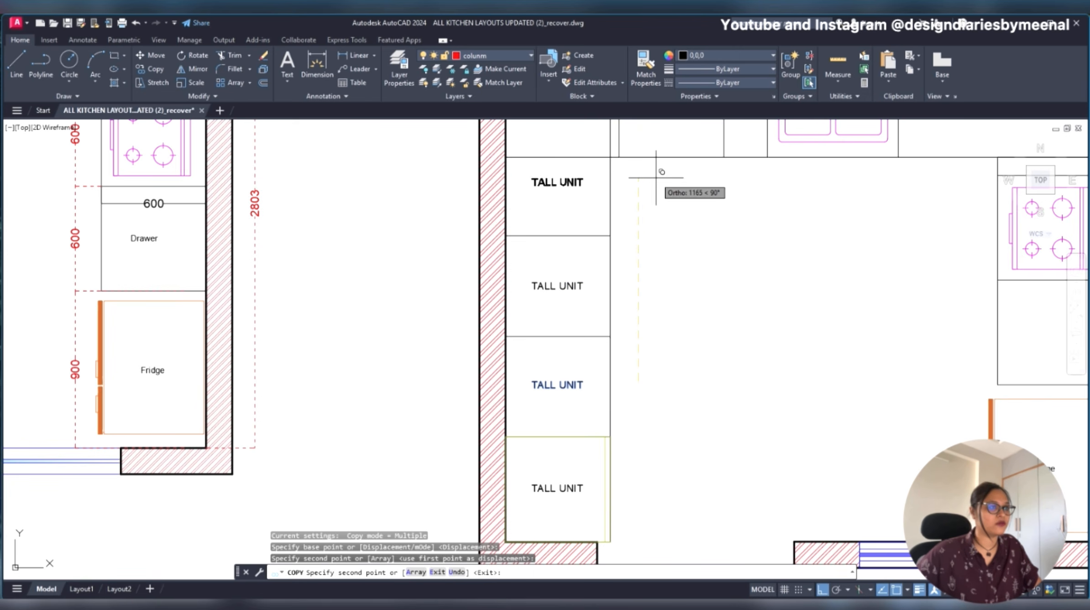
pyautogui.scroll(-2, 610, 292)
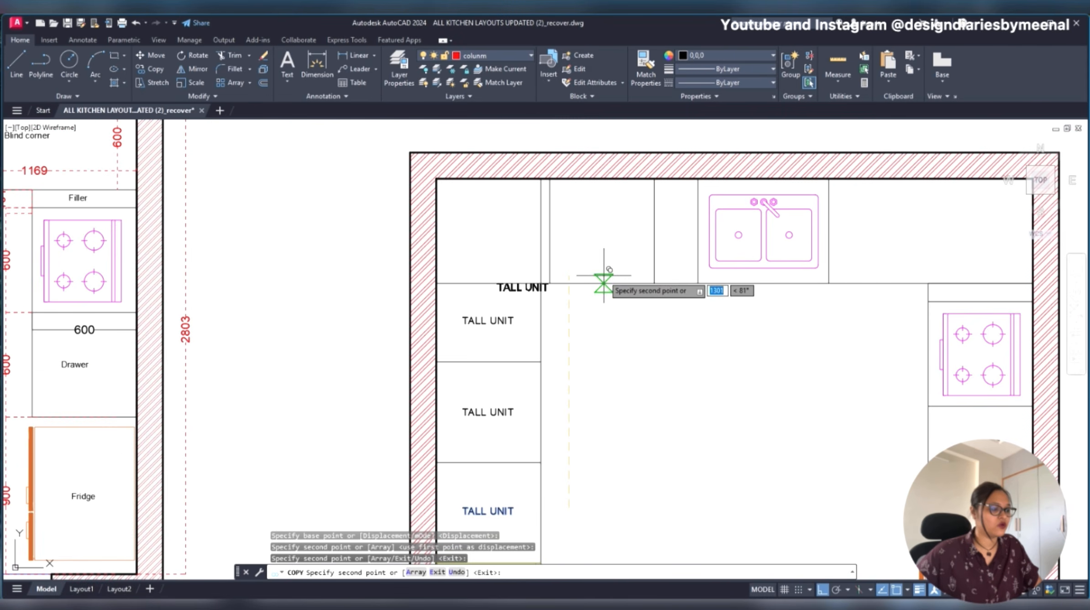
pyautogui.press('Escape')
# - Trim the horizontal line between the upper-left corner and the left counter's top unit to merge them
pyautogui.write('tr')
pyautogui.press('Return')
pyautogui.moveTo(505, 253); pyautogui.dragTo(493, 302)
pyautogui.press('Escape')
# - Move the uppermost TALL UNIT label straight up to the middle of the merged corner unit
pyautogui.click(498, 324)
pyautogui.write('m')
pyautogui.press('Return')
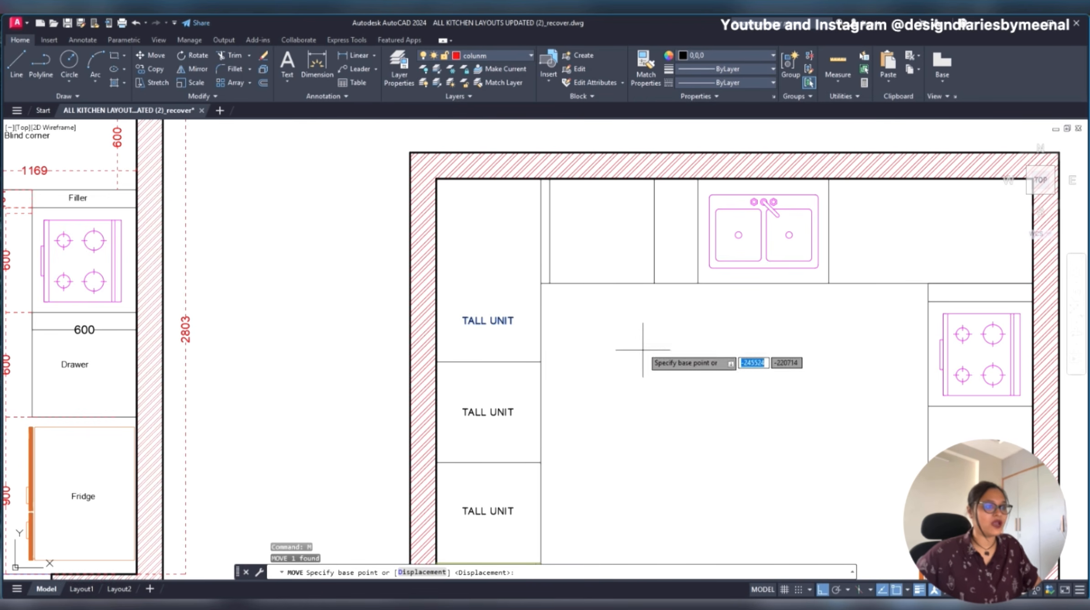
pyautogui.click(608, 260)
pyautogui.click(604, 210)
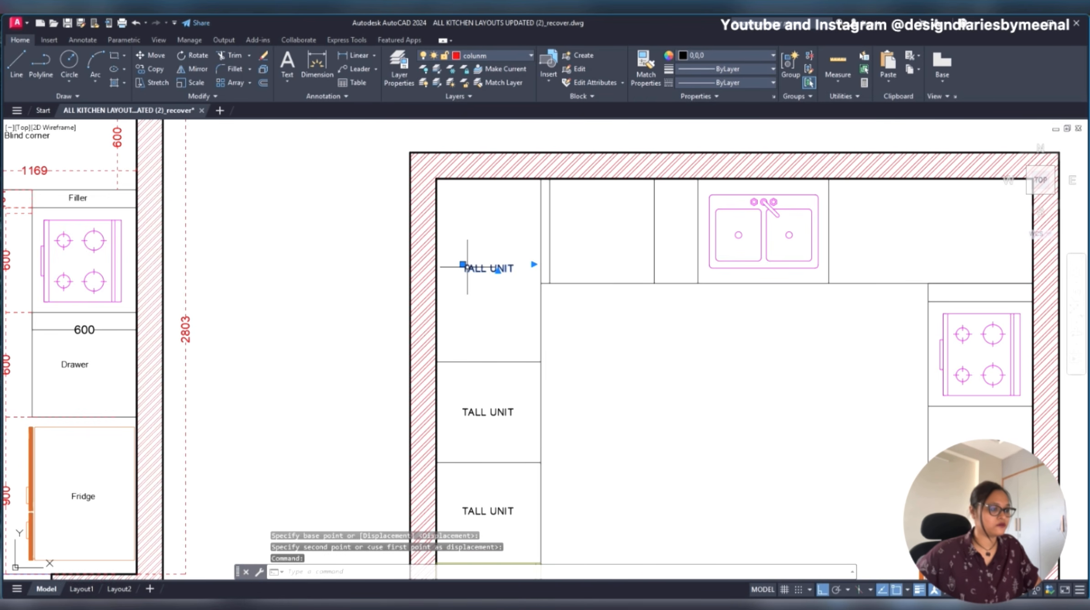
# - Copy the TALL UNIT label from the upper-left corner unit into the 600-wide unit beside it on the sink counter, with ortho off
pyautogui.press('Return')
pyautogui.click(511, 305)
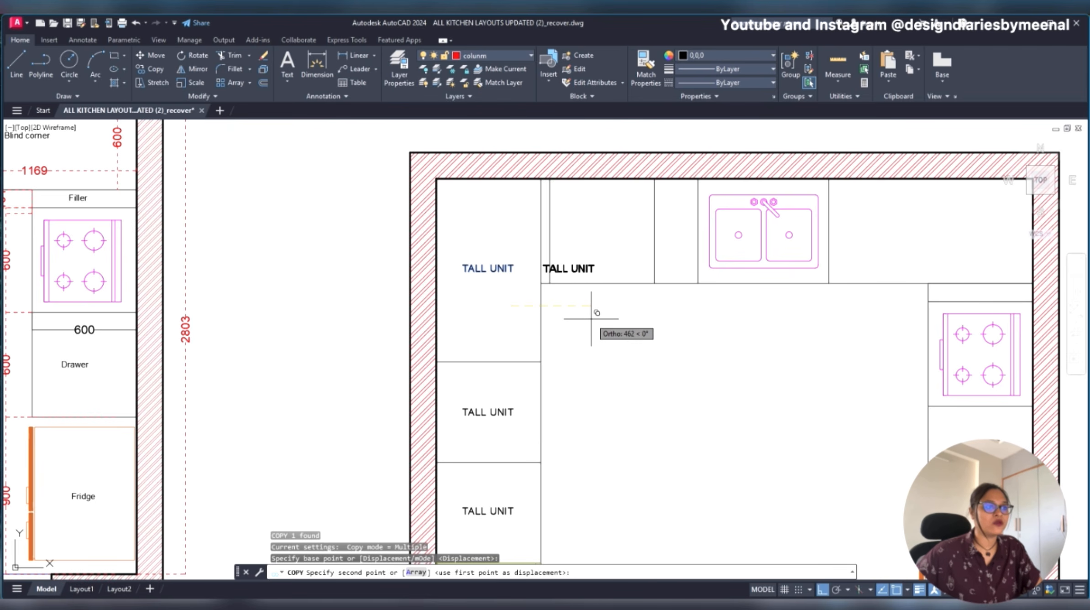
pyautogui.press('F8')
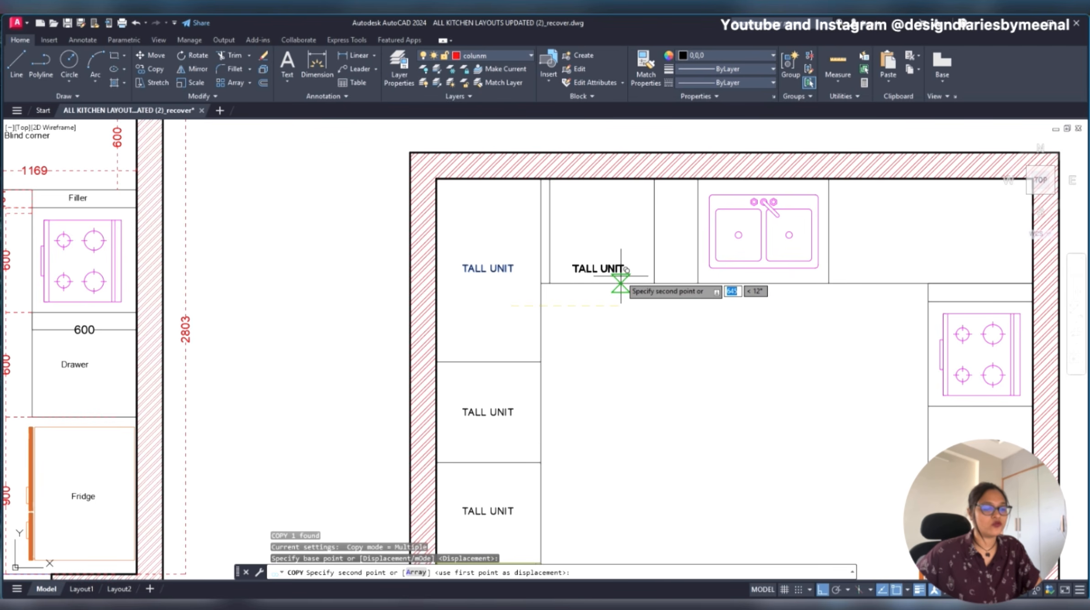
pyautogui.click(626, 282)
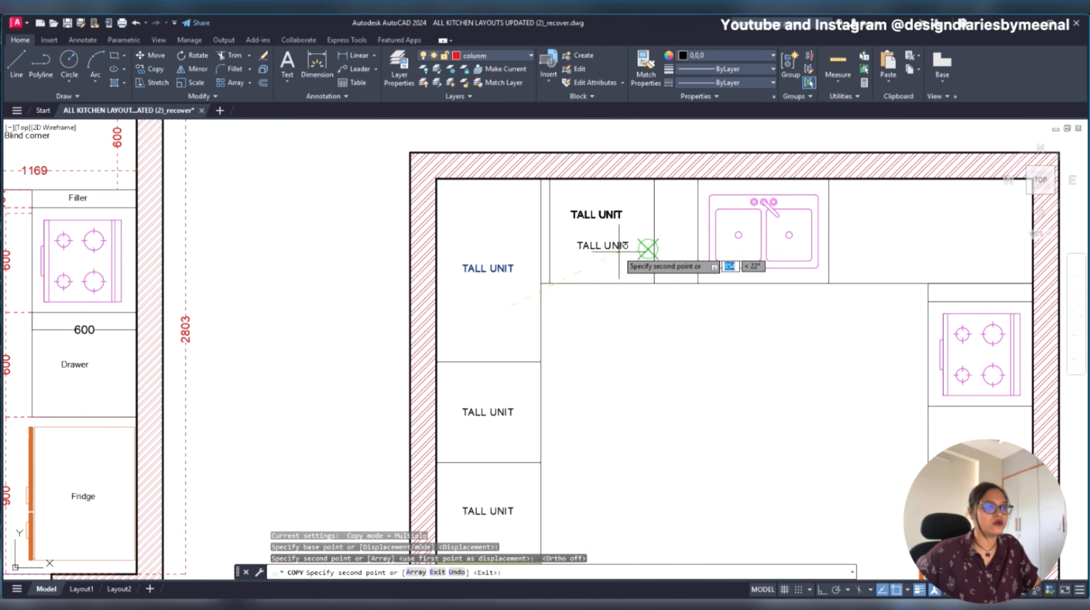
pyautogui.press('Escape')
# - Move the copied TALL UNIT label to the middle of the wide unit on the sink counter
pyautogui.scroll(4, 639, 283)
pyautogui.scroll(-8, 638, 282)
pyautogui.write('m')
pyautogui.press('Return')
pyautogui.click(773, 224)
pyautogui.scroll(6, 774, 223)
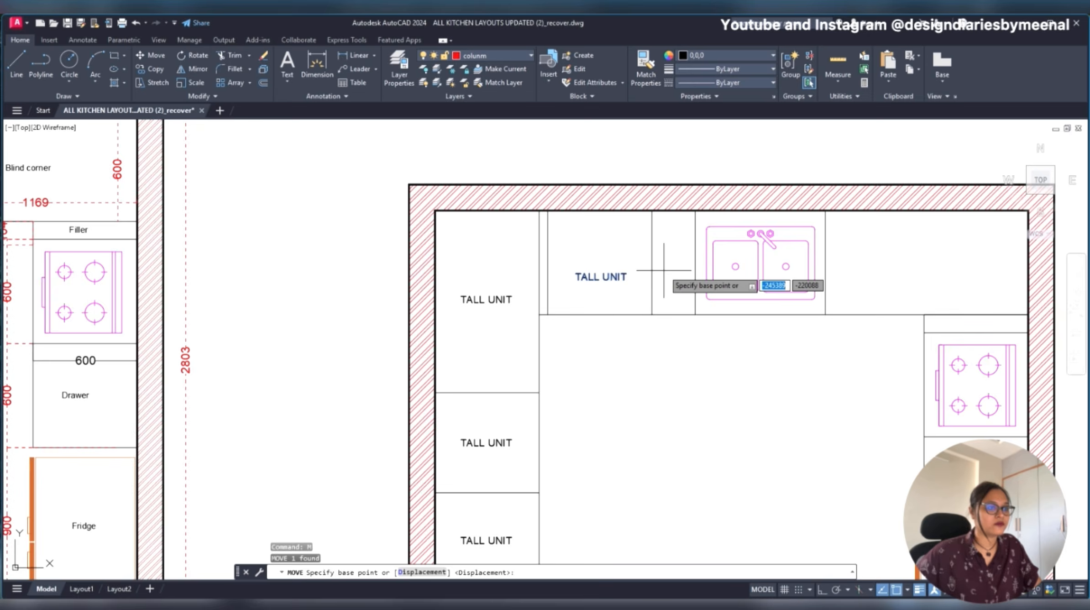
pyautogui.click(674, 254)
# - Copy the centred TALL UNIT label straight across, with ortho on, into the narrow unit beside the sink
pyautogui.click(585, 258)
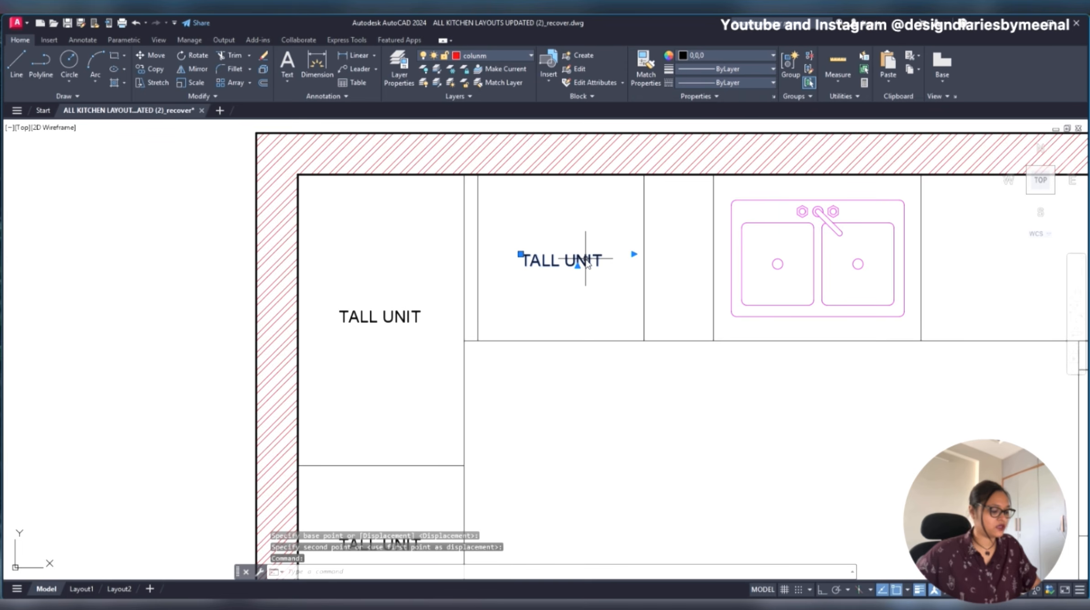
pyautogui.write('co')
pyautogui.press('Return')
pyautogui.click(519, 260)
pyautogui.press('F8')
pyautogui.moveTo(615, 291); pyautogui.dragTo(438, 309, button='middle')
pyautogui.scroll(4, 461, 304)
pyautogui.click(443, 301)
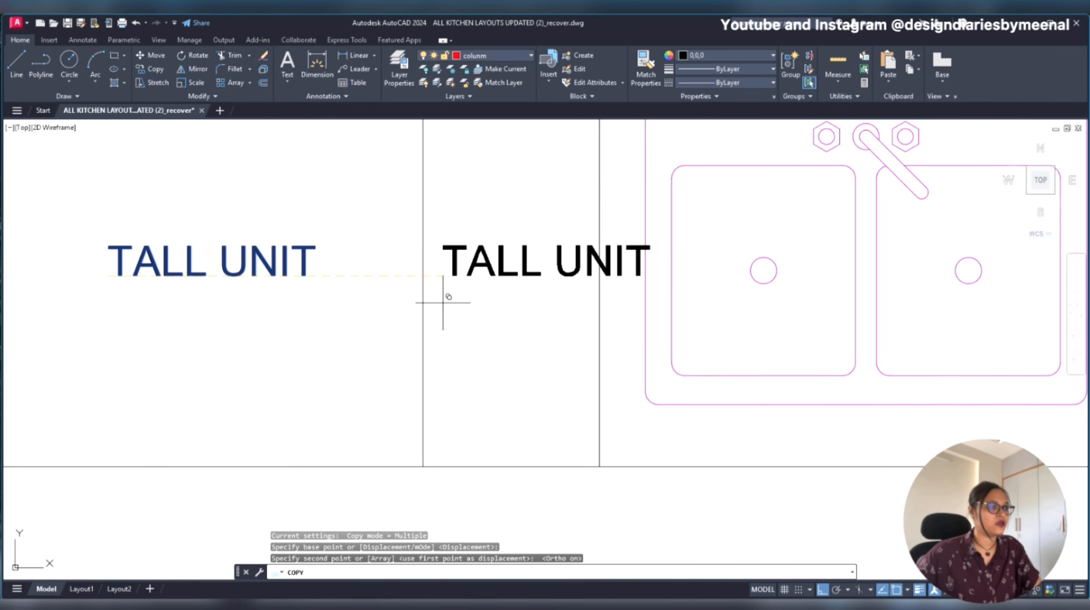
# - Place another TALL UNIT copy in the sink unit, just above the sink's taps, with ortho off
pyautogui.moveTo(538, 305); pyautogui.dragTo(317, 319, button='middle')
pyautogui.scroll(-2, 317, 321)
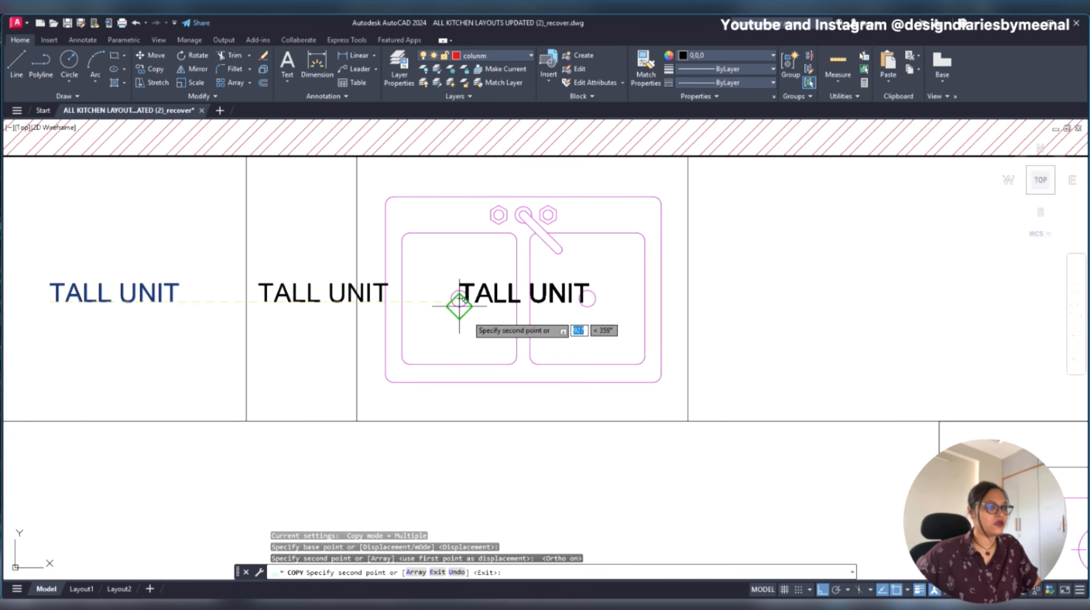
pyautogui.press('F8')
pyautogui.click(465, 186)
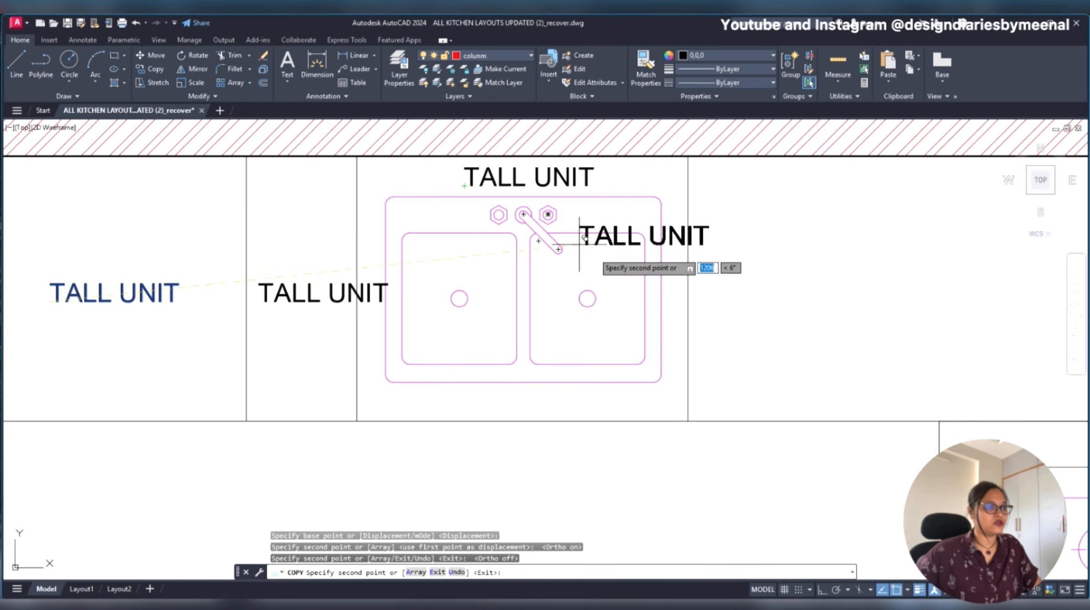
# - Place TALL UNIT copies in the upper-right corner unit and in the narrow strip above the hob
pyautogui.moveTo(628, 277); pyautogui.dragTo(401, 245, button='middle')
pyautogui.scroll(-3, 397, 256)
pyautogui.press('F8')
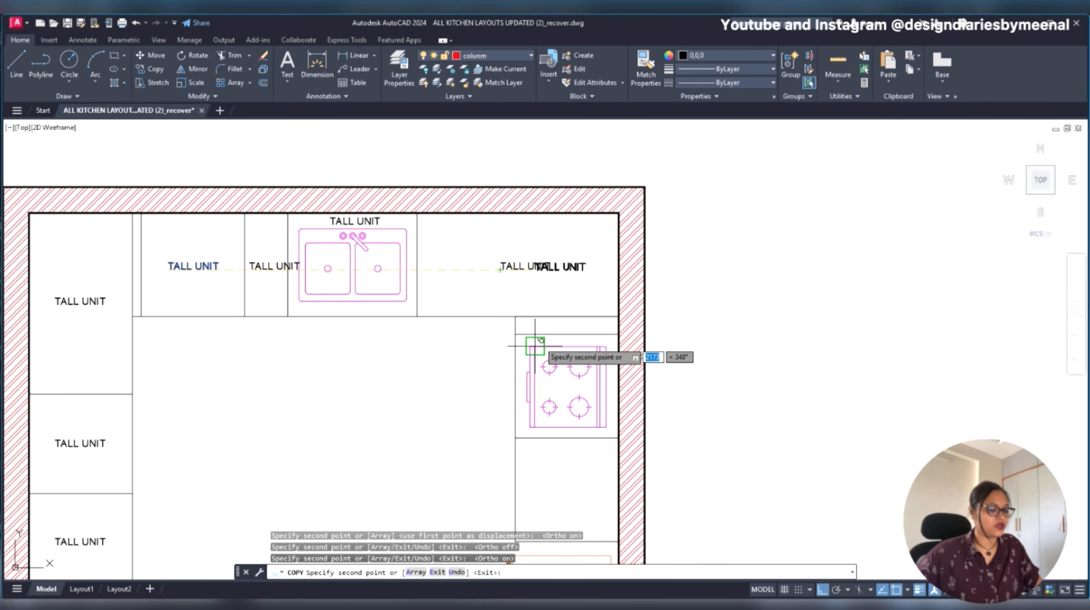
pyautogui.press('F8')
pyautogui.scroll(4, 543, 328)
pyautogui.click(522, 322)
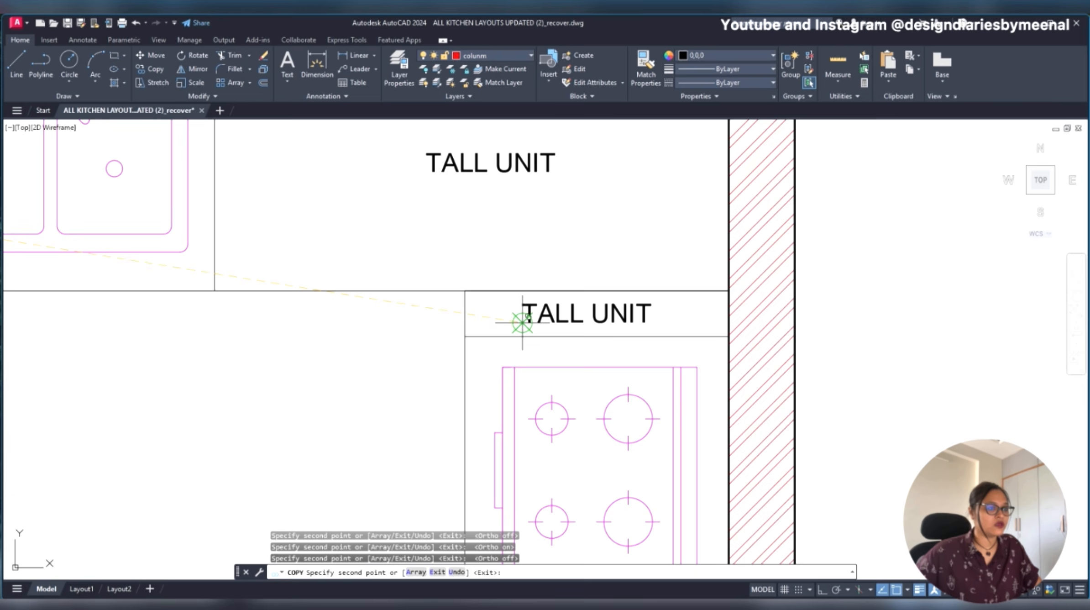
# - Place a TALL UNIT copy in the middle of the hob, between its burners
pyautogui.scroll(-4, 522, 322)
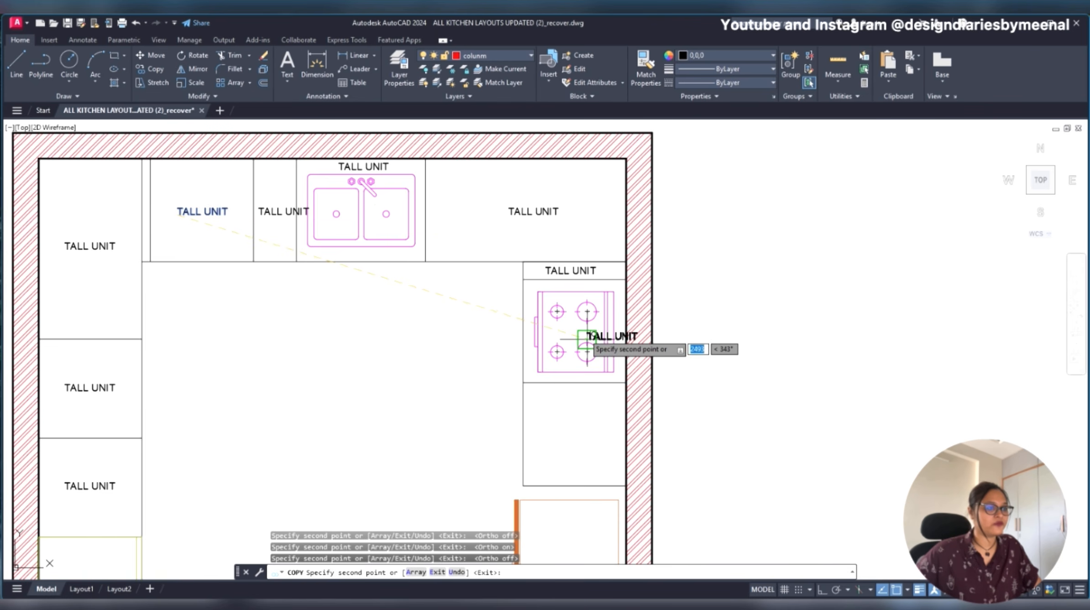
pyautogui.scroll(3, 564, 329)
pyautogui.scroll(2, 562, 327)
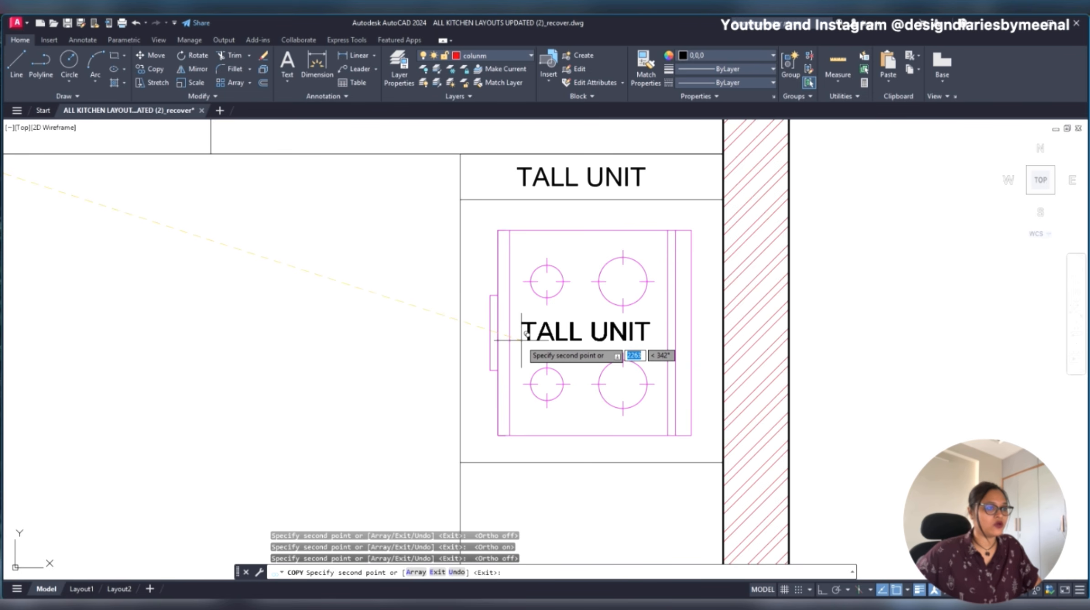
pyautogui.click(521, 340)
# - Place a TALL UNIT copy in the middle of the unit between the hob and the fridge, then end the copying
pyautogui.scroll(-5, 549, 312)
pyautogui.scroll(4, 554, 353)
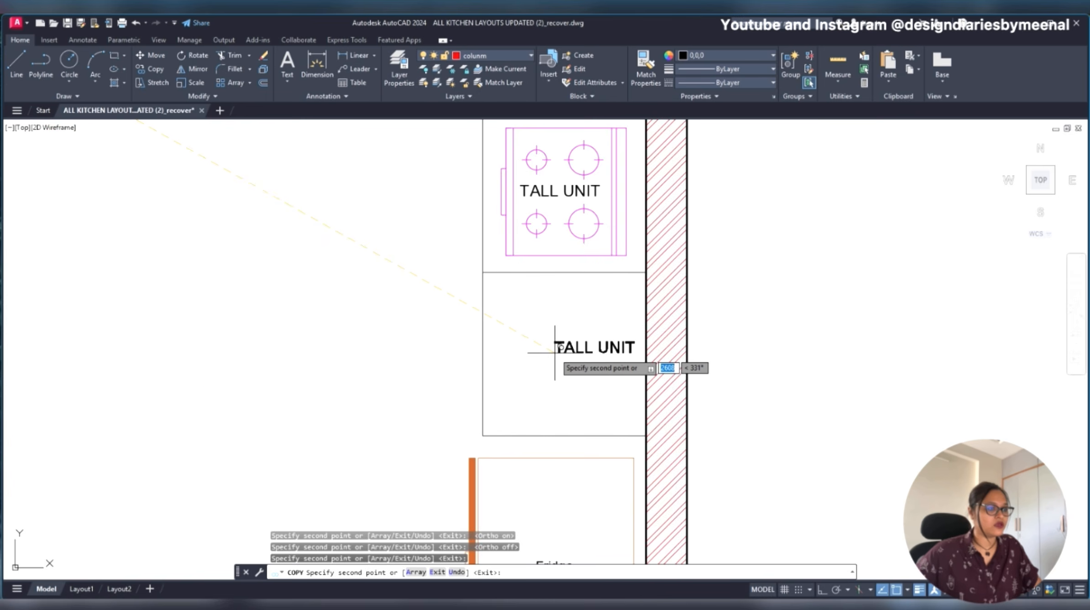
pyautogui.click(529, 356)
pyautogui.scroll(-4, 529, 357)
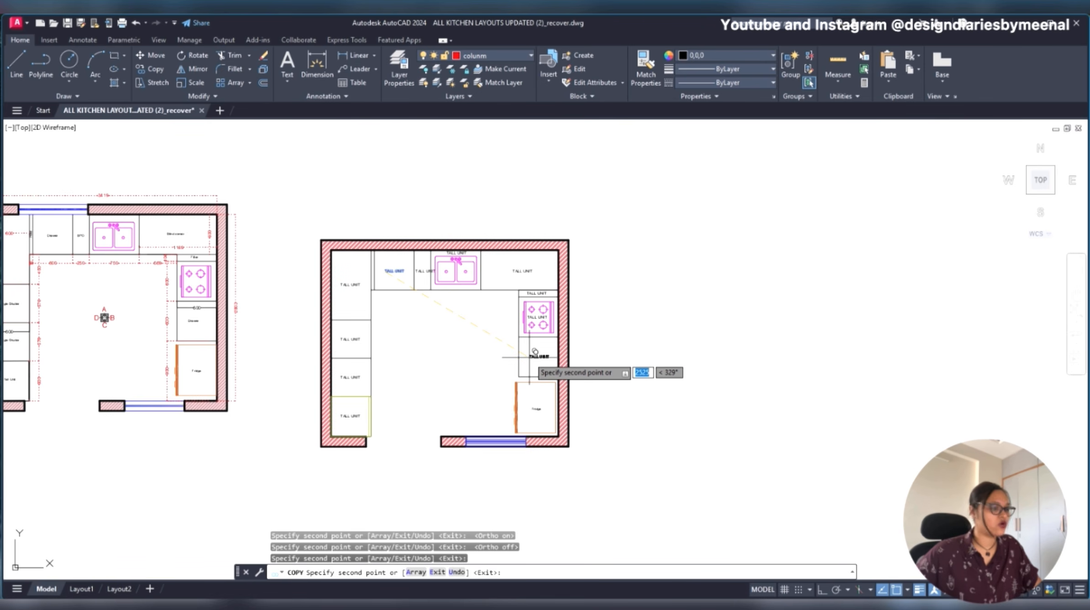
pyautogui.press('F8')
pyautogui.scroll(4, 529, 356)
pyautogui.press('F8')
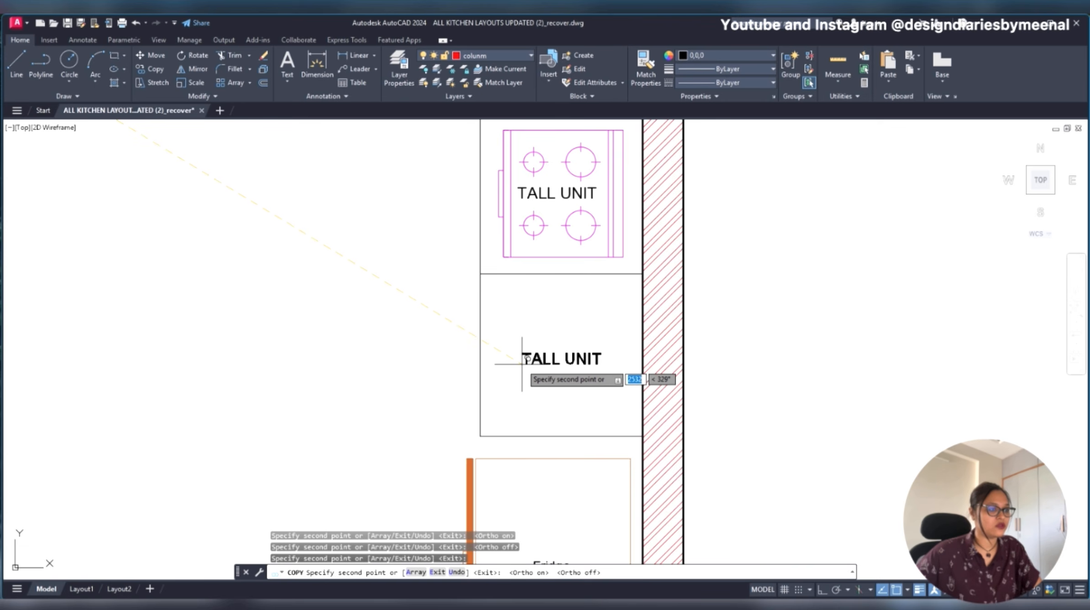
pyautogui.click(525, 354)
pyautogui.scroll(-4, 577, 305)
pyautogui.scroll(6, 574, 367)
pyautogui.press('Escape')
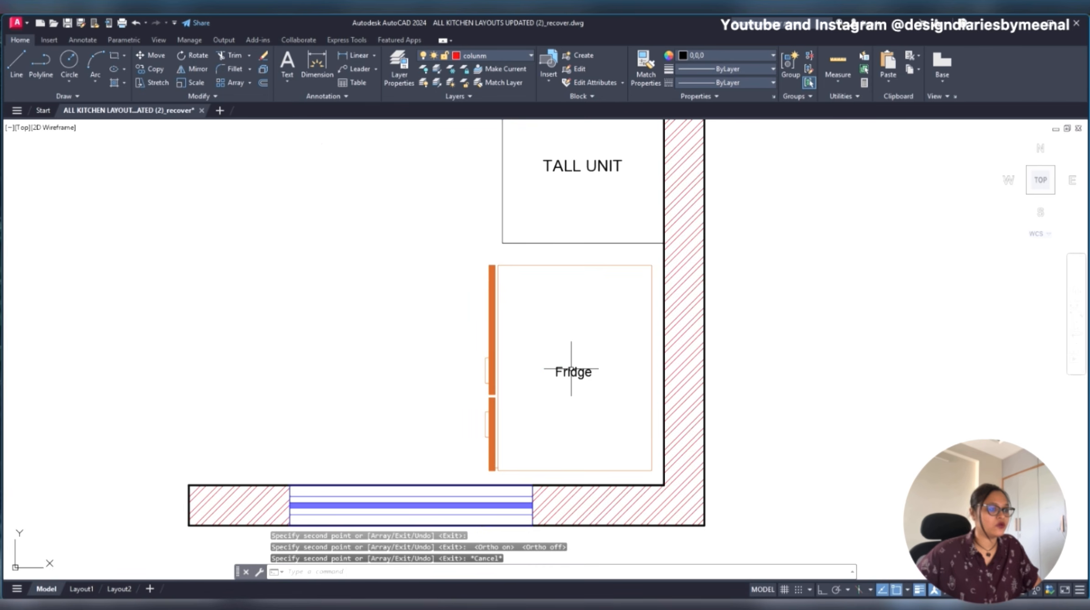
# - Delete the Fridge label and copy the TALL UNIT label from the unit above straight down into the fridge
pyautogui.click(572, 375)
pyautogui.press('Delete')
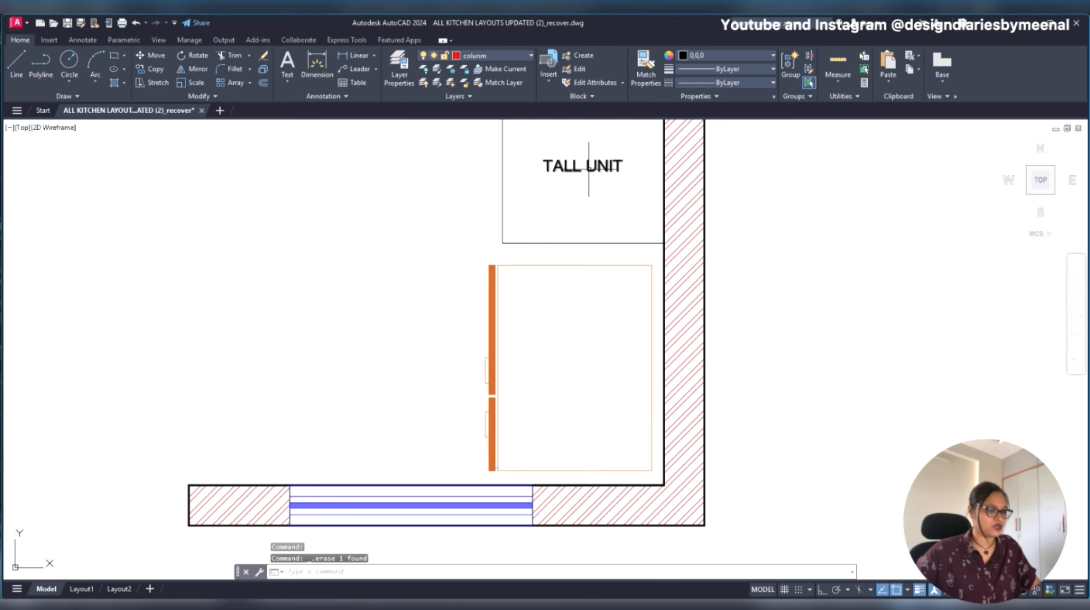
pyautogui.click(588, 165)
pyautogui.press('Return')
pyautogui.click(588, 166)
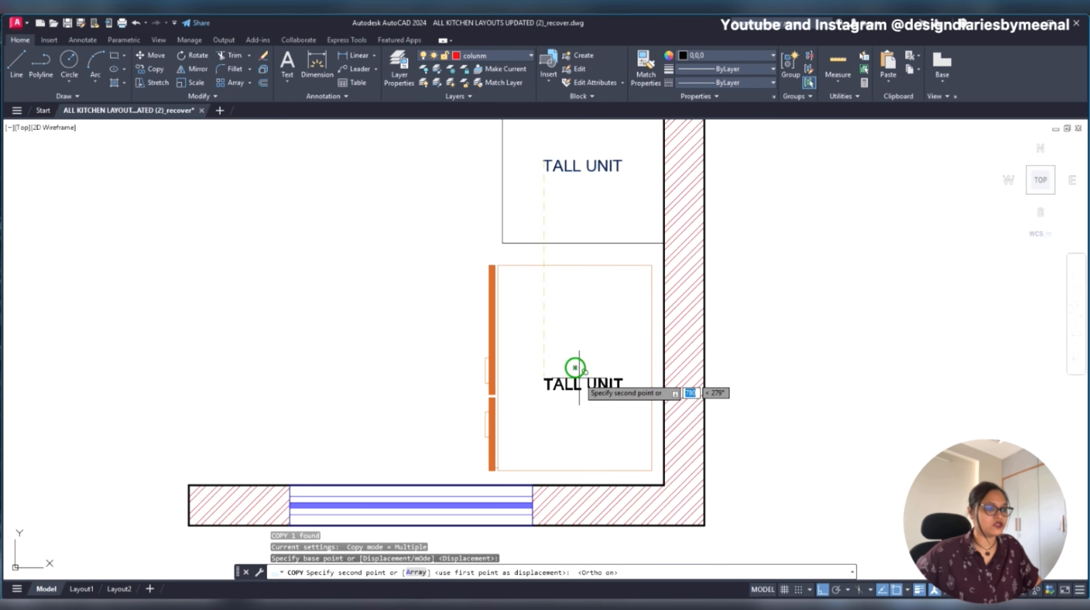
pyautogui.scroll(4, 621, 360)
pyautogui.click(622, 361)
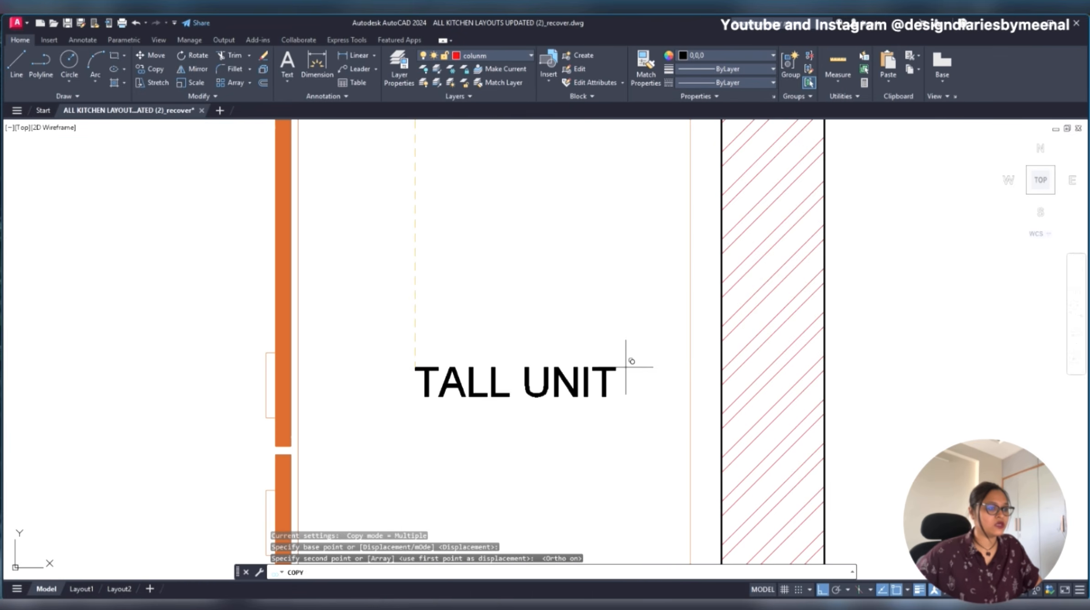
pyautogui.scroll(-8, 623, 361)
pyautogui.press('Escape')
pyautogui.scroll(-2, 640, 330)
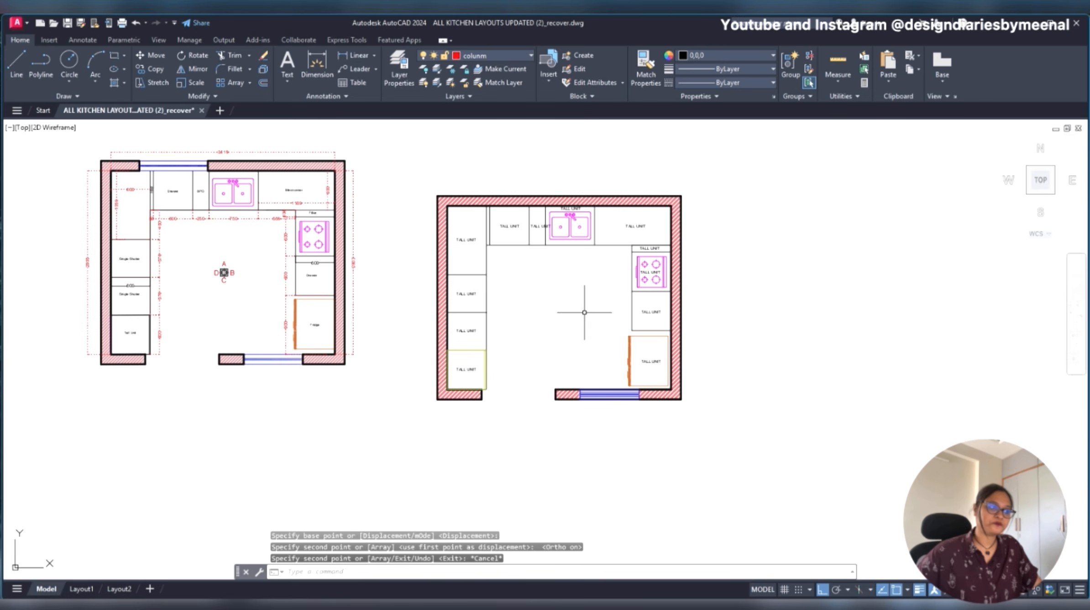
# - Change the label of the unit directly above the left counter's tall unit to SINGLE SHUTTER
pyautogui.scroll(2, 454, 318)
pyautogui.moveTo(462, 333)
pyautogui.mouseDown(button='middle')
pyautogui.moveTo(645, 358)
pyautogui.moveTo(641, 376)
pyautogui.moveTo(576, 382)
pyautogui.mouseUp(button='middle')
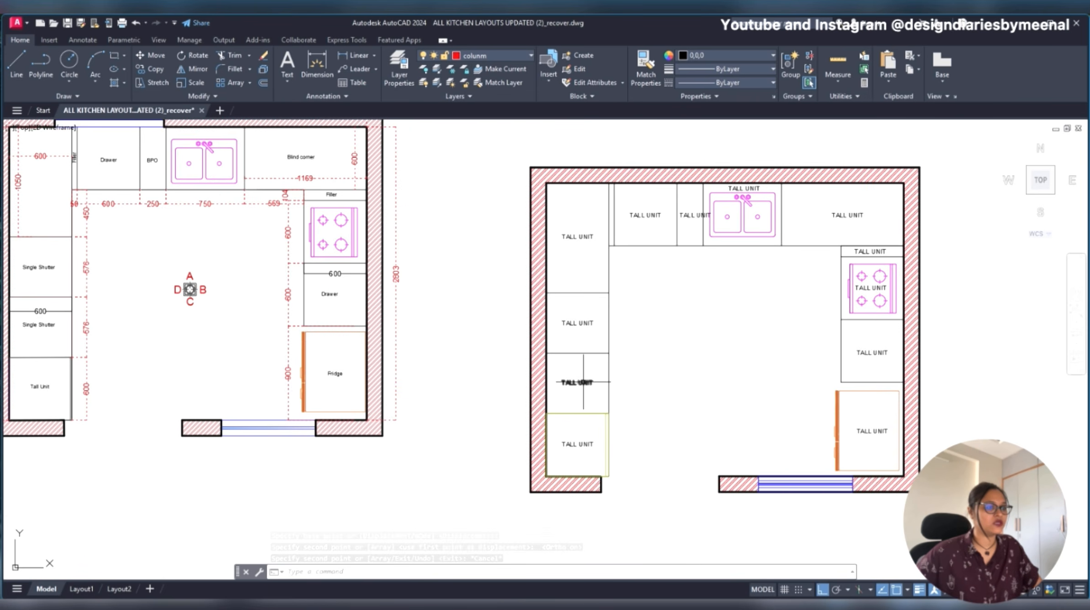
pyautogui.doubleClick(580, 383)
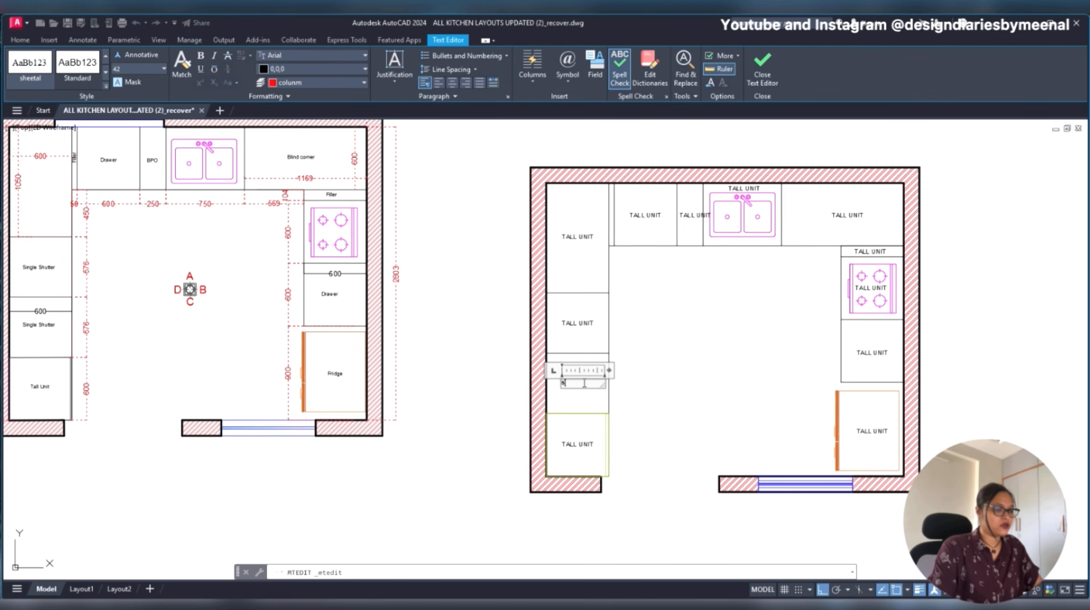
pyautogui.press('BackSpace')
pyautogui.press('BackSpace')
pyautogui.press('BackSpace')
pyautogui.press('BackSpace')
pyautogui.scroll(3, 609, 363)
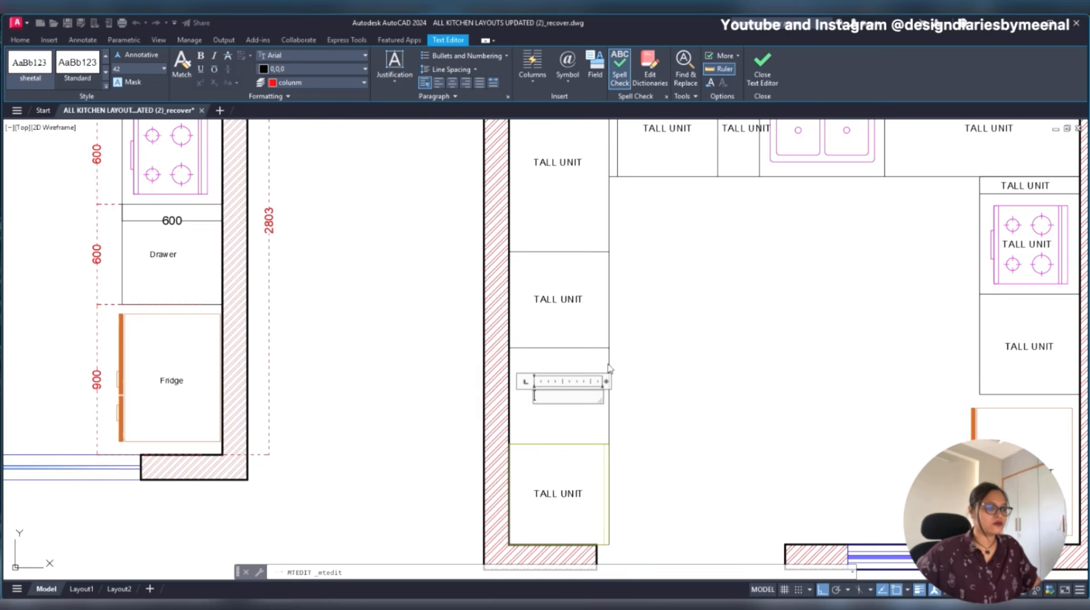
pyautogui.scroll(-2, 609, 362)
pyautogui.moveTo(660, 385)
pyautogui.mouseDown(button='middle')
pyautogui.moveTo(720, 342)
pyautogui.moveTo(692, 312)
pyautogui.mouseUp(button='middle')
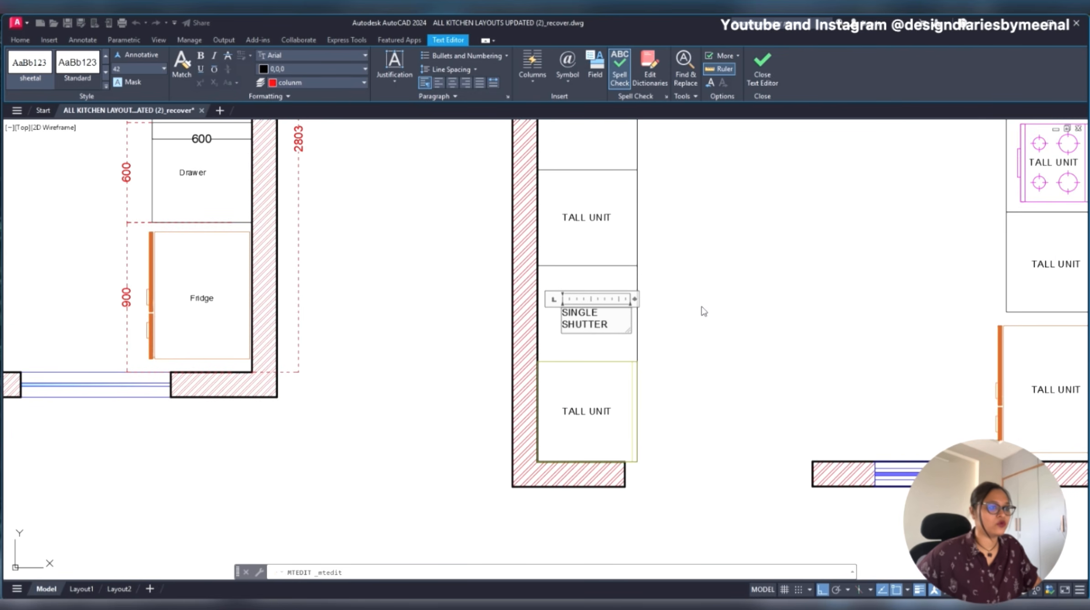
pyautogui.click(704, 312)
# - Replace the TALL UNIT label in the next unit up with a copy of the SINGLE SHUTTER label moved straight up
pyautogui.moveTo(574, 306); pyautogui.dragTo(433, 413, button='middle')
pyautogui.scroll(2, 445, 392)
pyautogui.click(447, 274)
pyautogui.click(397, 296)
pyautogui.scroll(-4, 445, 283)
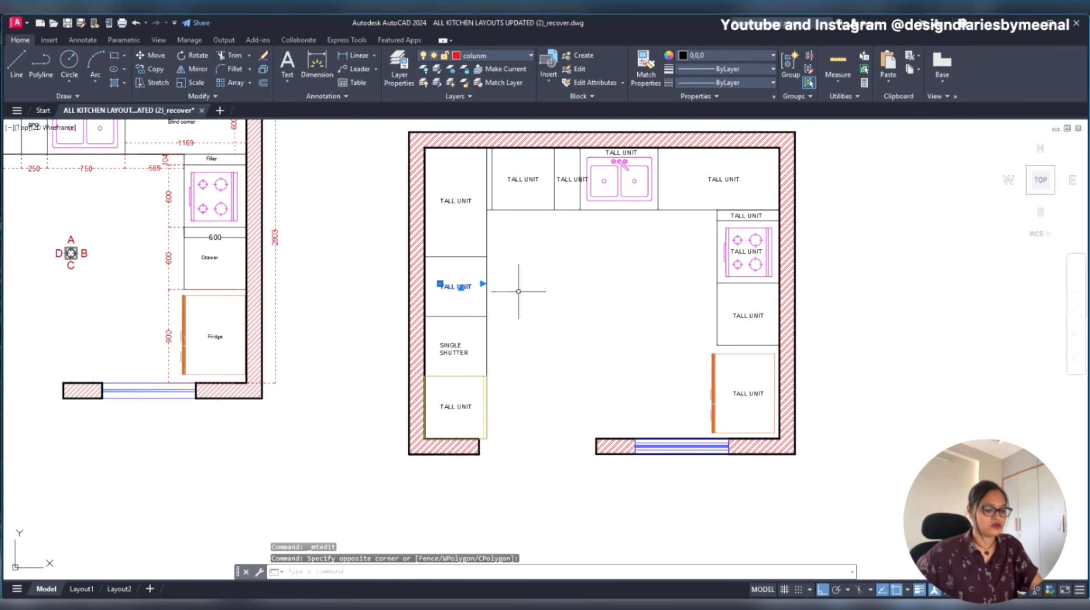
pyautogui.press('Delete')
pyautogui.click(455, 343)
pyautogui.write('CO')
pyautogui.press('Return')
pyautogui.click(589, 338)
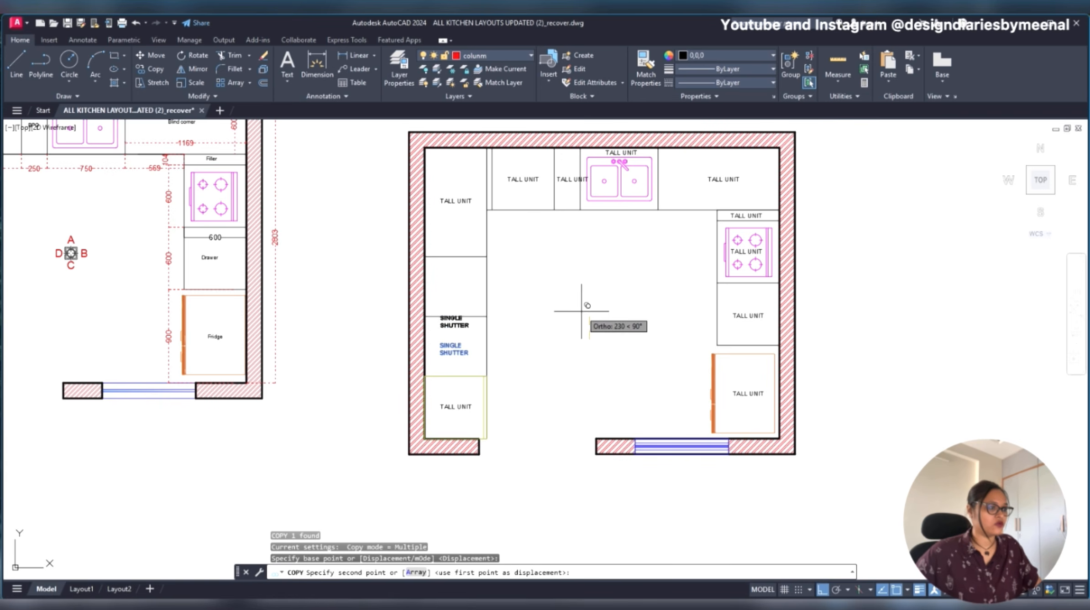
pyautogui.click(578, 275)
# - Change the upper-left corner unit's label to BLIND CORNER
pyautogui.moveTo(518, 208); pyautogui.dragTo(519, 263, button='middle')
pyautogui.scroll(6, 444, 249)
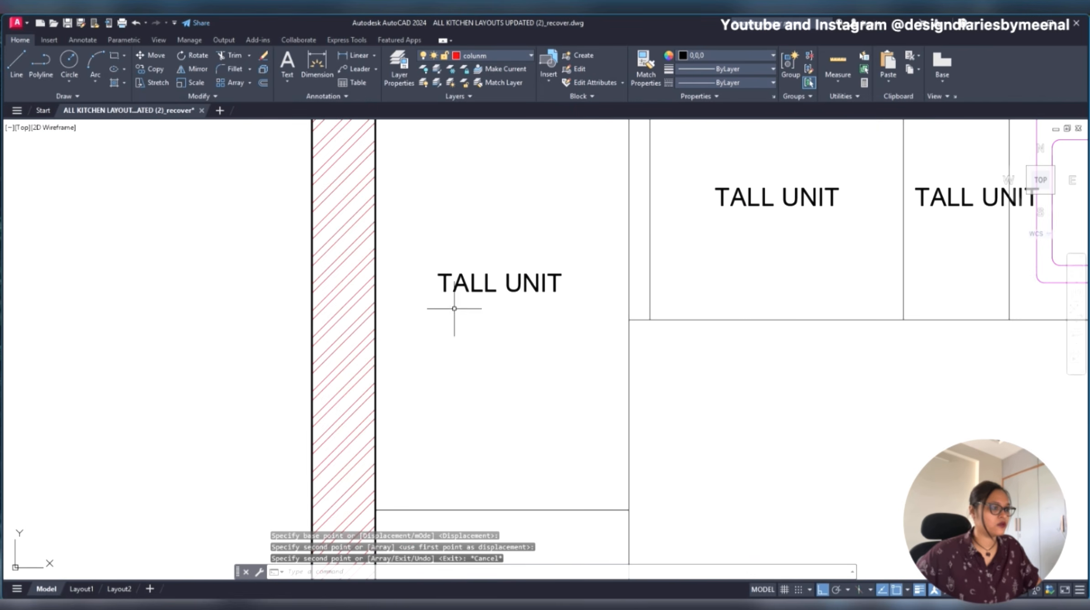
pyautogui.press('Escape')
pyautogui.hotkey('ctrl', 'a')
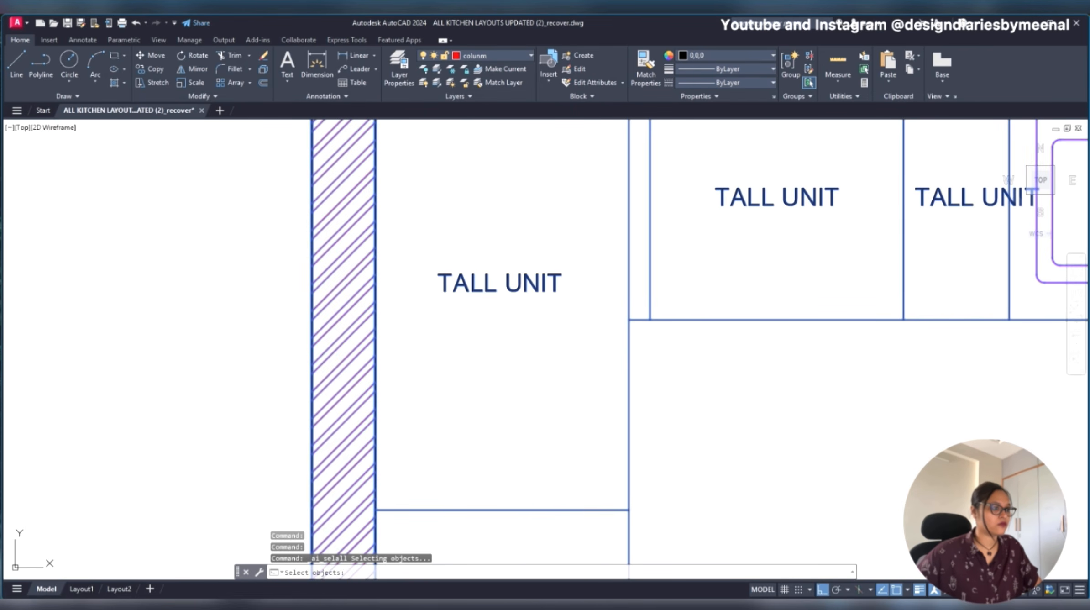
pyautogui.press('Escape')
pyautogui.doubleClick(475, 285)
pyautogui.write('B')
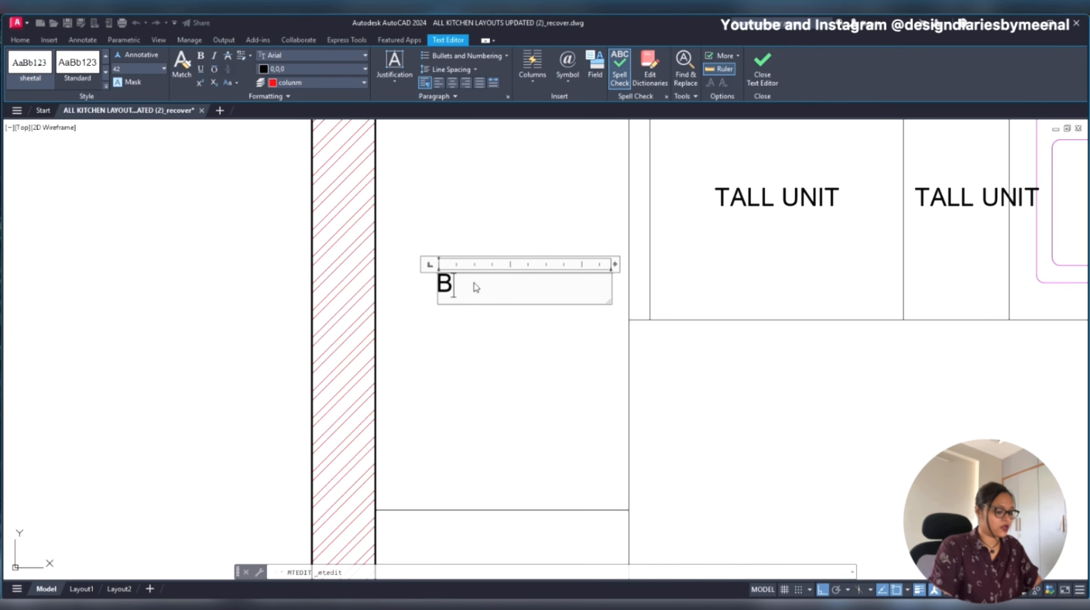
pyautogui.write('LIND CORNER')
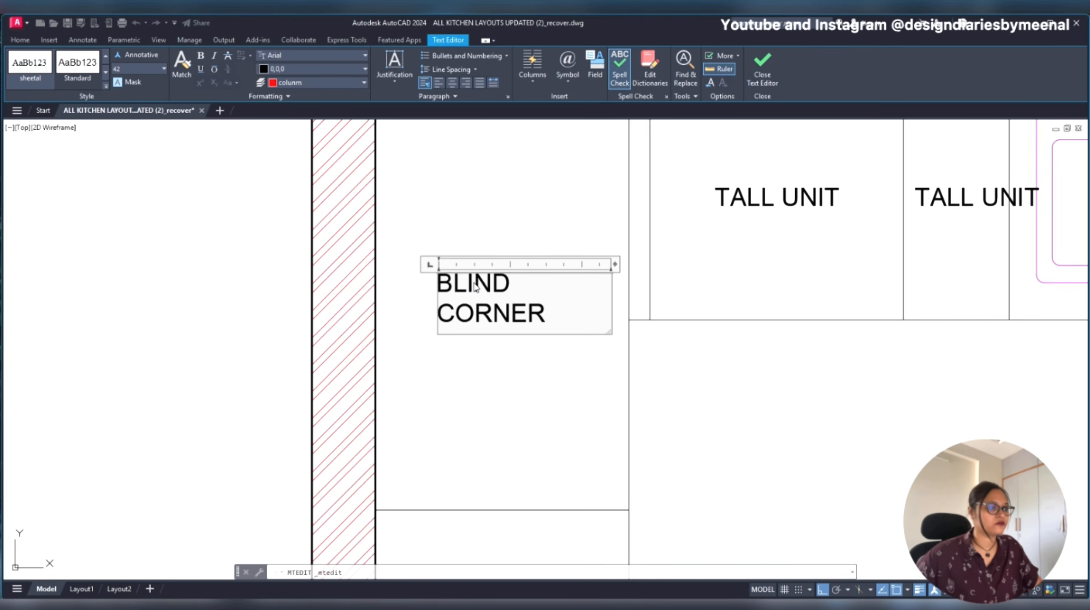
pyautogui.click(476, 373)
# - Change the label of the wide unit next to the blind corner on the sink counter to DRAWER
pyautogui.scroll(-6, 477, 373)
pyautogui.scroll(4, 548, 335)
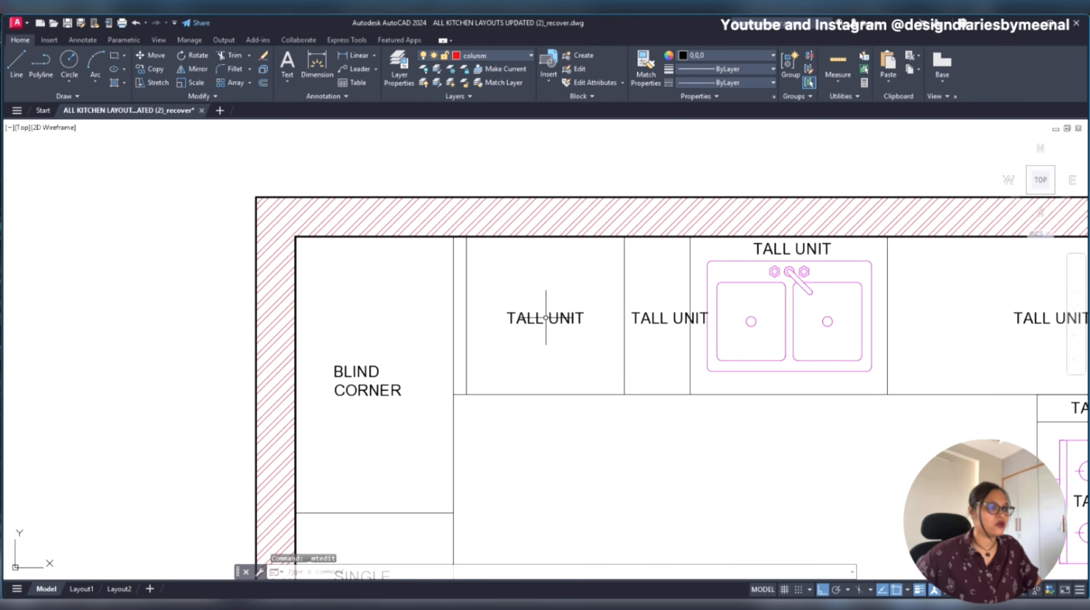
pyautogui.press('Escape')
pyautogui.scroll(-5, 546, 317)
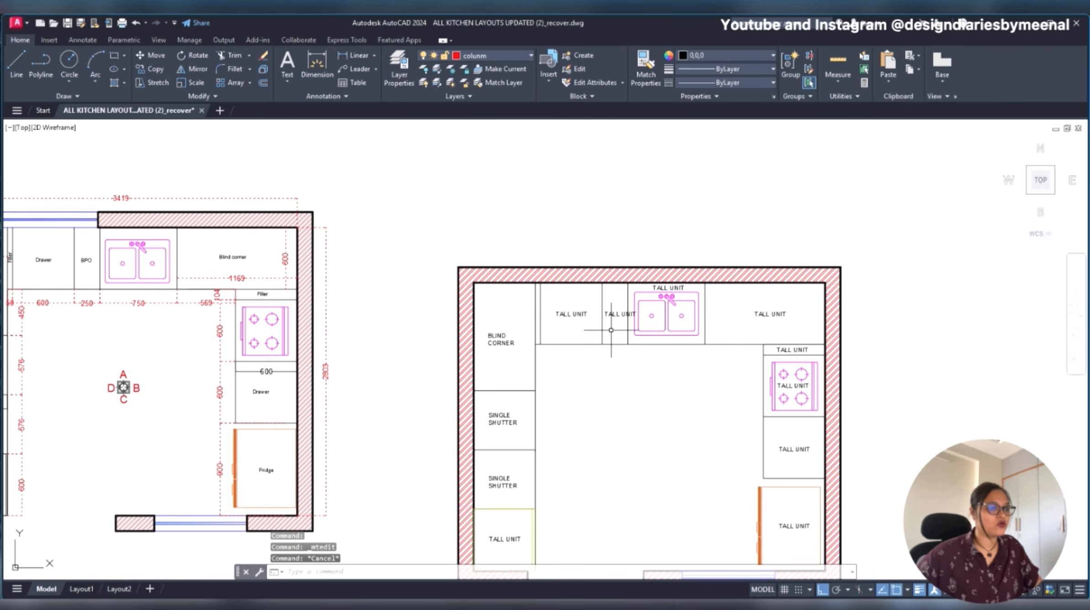
pyautogui.scroll(4, 610, 330)
pyautogui.doubleClick(569, 306)
pyautogui.write('DRAWER')
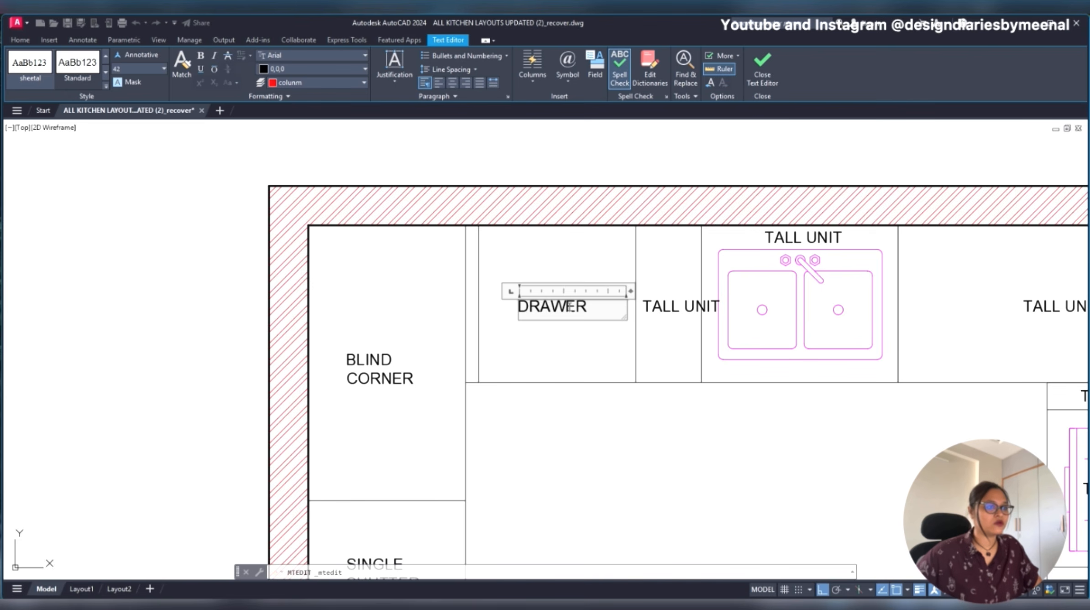
pyautogui.click(574, 365)
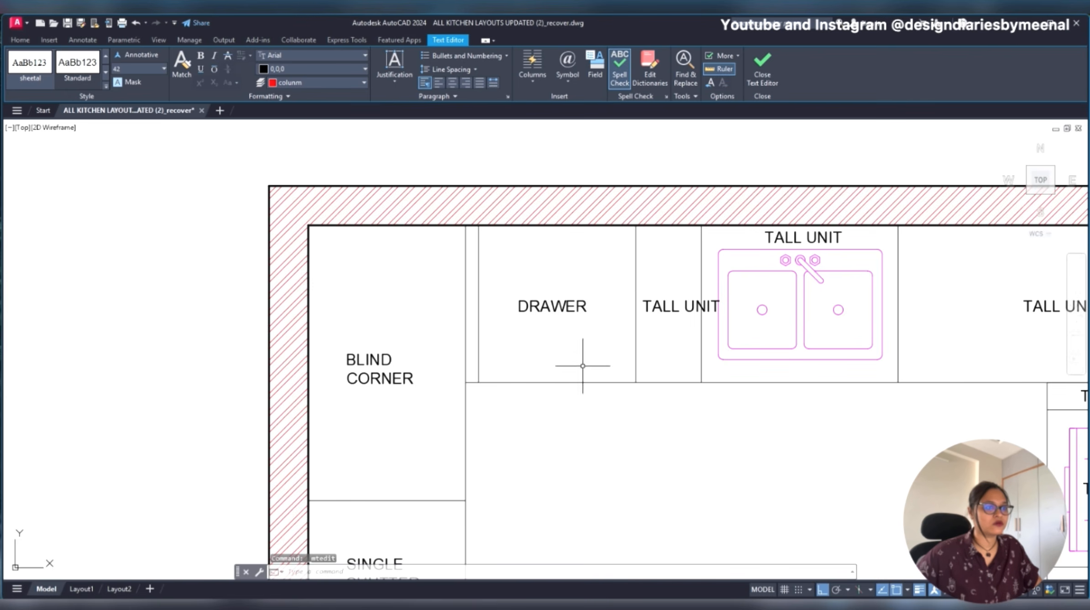
# - Change the label of the narrow unit between the drawer and the sink to BPO
pyautogui.click(679, 304)
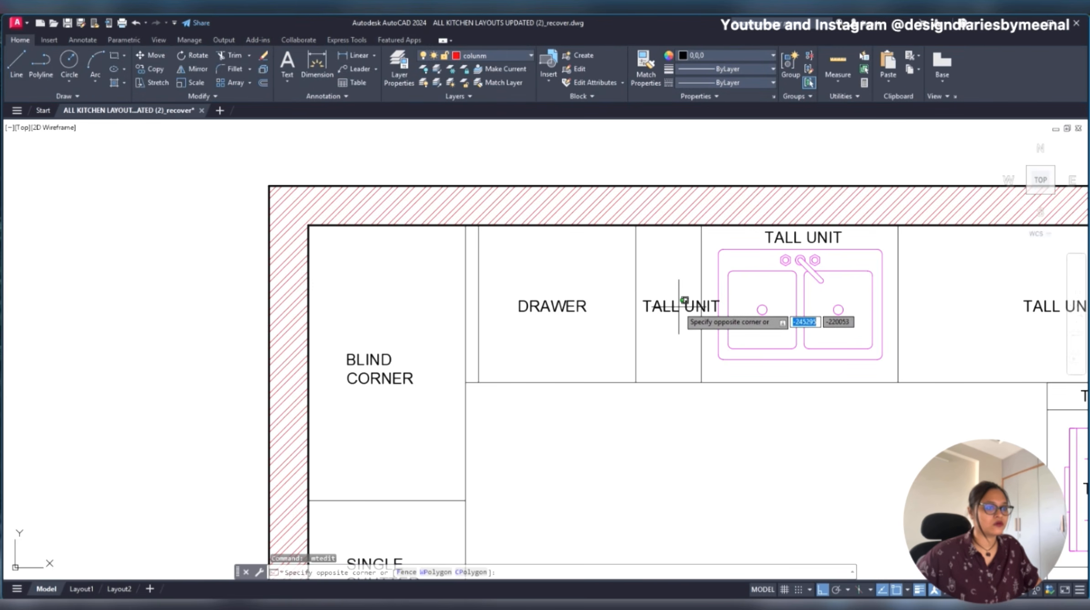
pyautogui.doubleClick(653, 309)
pyautogui.write('PO')
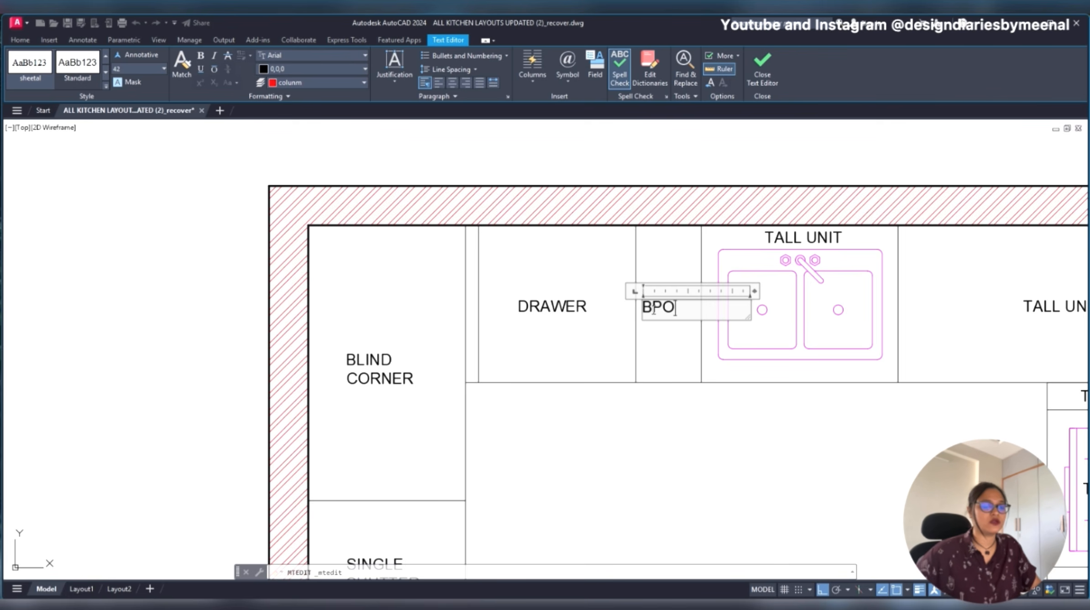
pyautogui.click(693, 374)
# - Move the BPO label so it sits centred inside its narrow unit
pyautogui.click(659, 309)
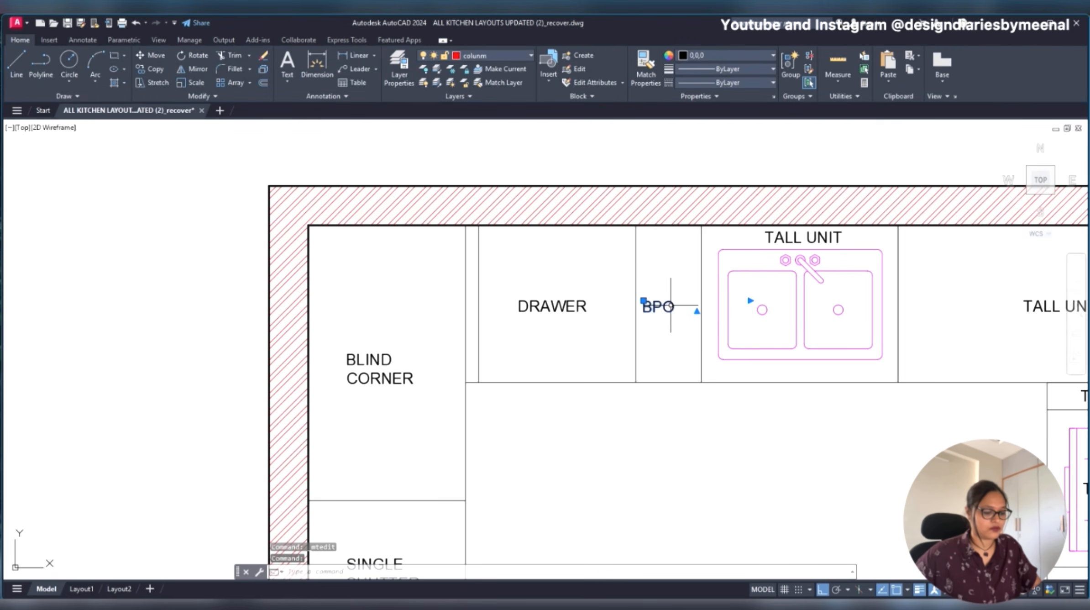
pyautogui.press('m')
pyautogui.press('Return')
pyautogui.click(700, 442)
# - Change the TALL UNIT label above the sink to DOUBLE BOWL SINK
pyautogui.moveTo(810, 421); pyautogui.dragTo(440, 409, button='middle')
pyautogui.click(427, 220)
pyautogui.press('Escape')
pyautogui.click(426, 222)
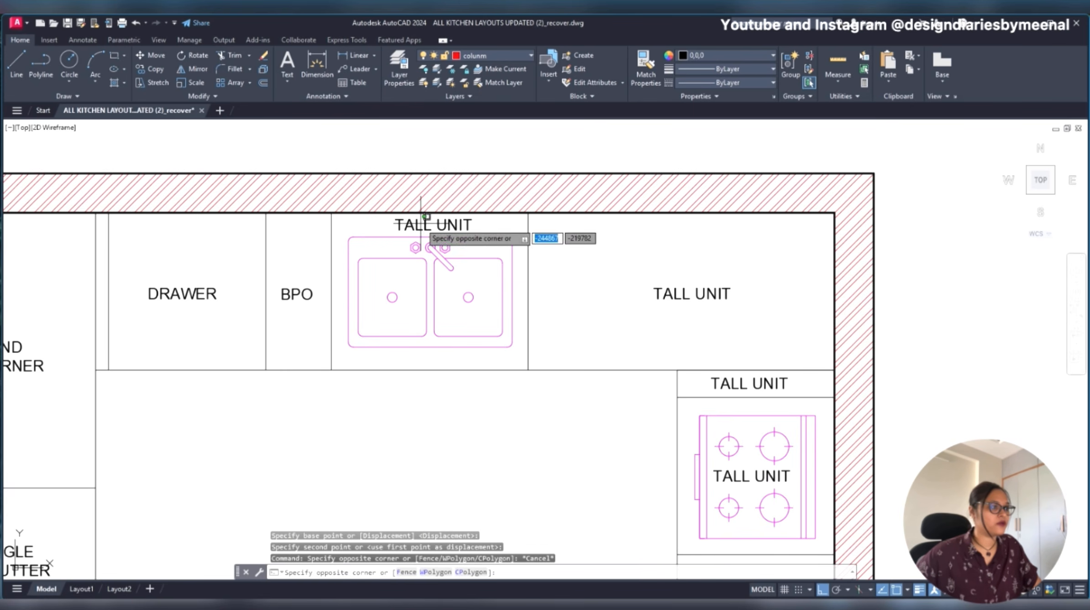
pyautogui.press('Escape')
pyautogui.click(415, 224)
pyautogui.doubleClick(415, 224)
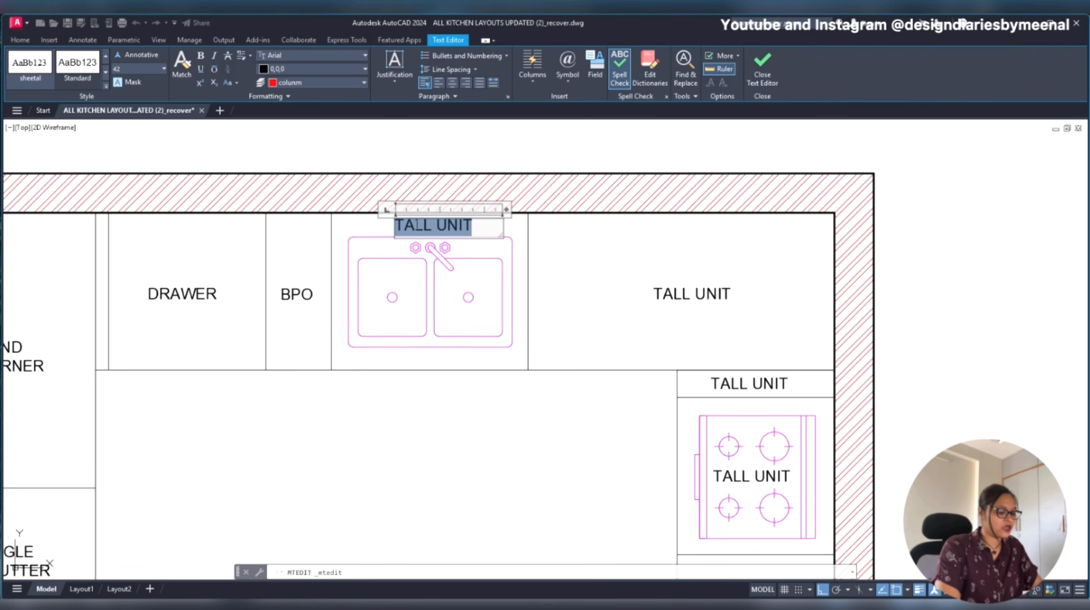
pyautogui.write('DO')
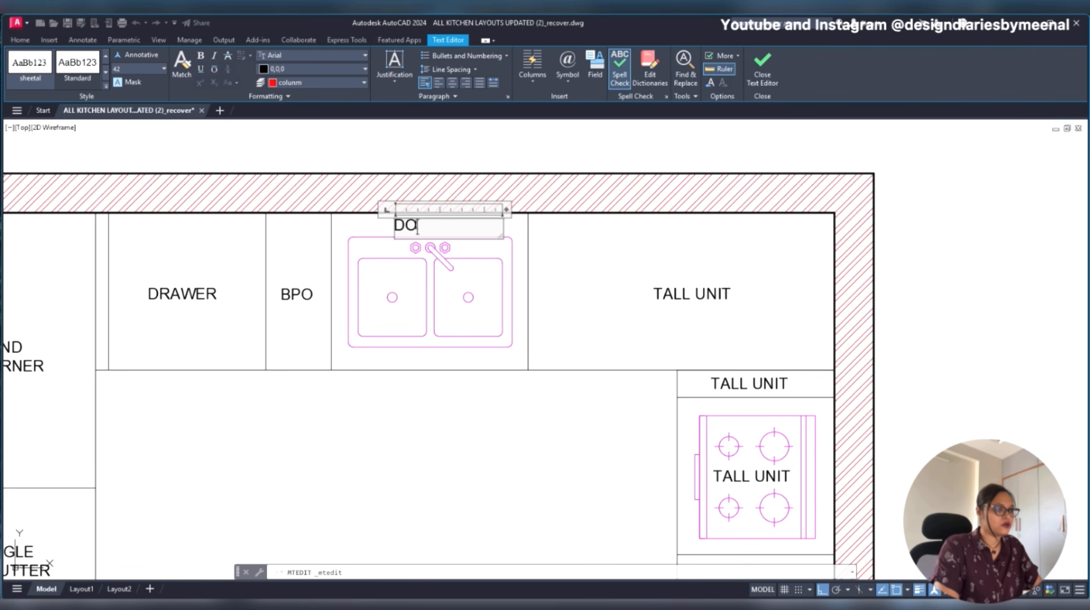
pyautogui.write('UYBLE BOW')
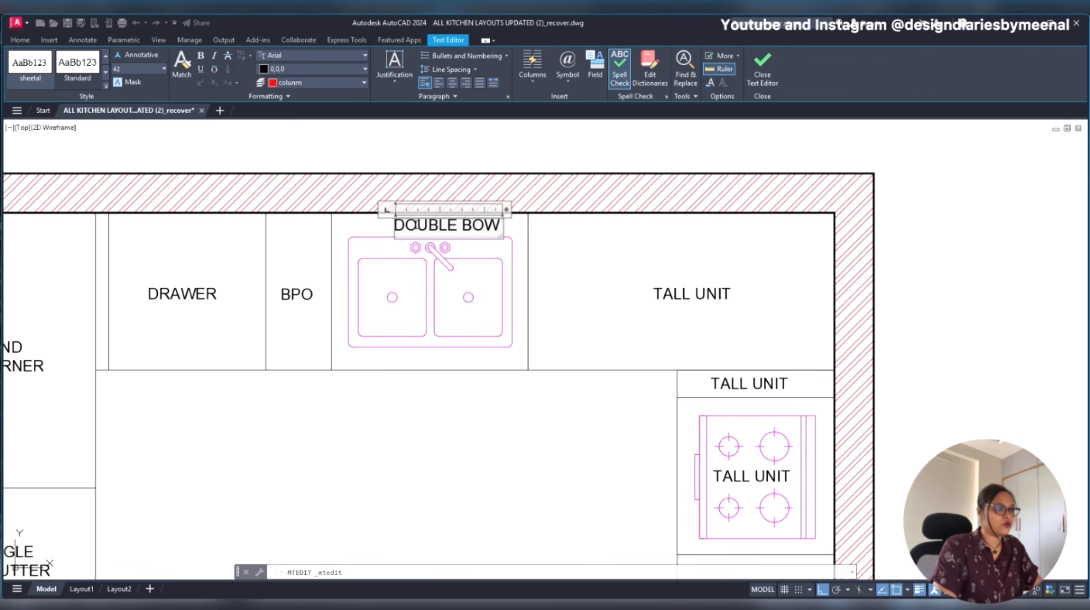
pyautogui.write('L SINK')
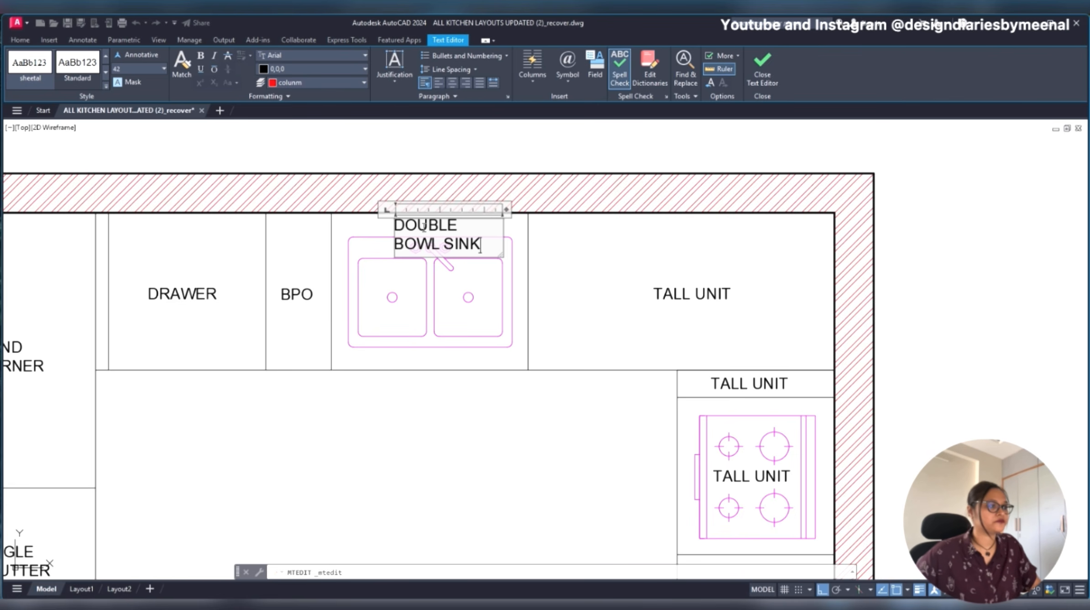
pyautogui.click(549, 237)
# - Widen the DOUBLE BOWL SINK text frame to fit one line and move the label about 143 units left, centred above the sink
pyautogui.click(416, 229)
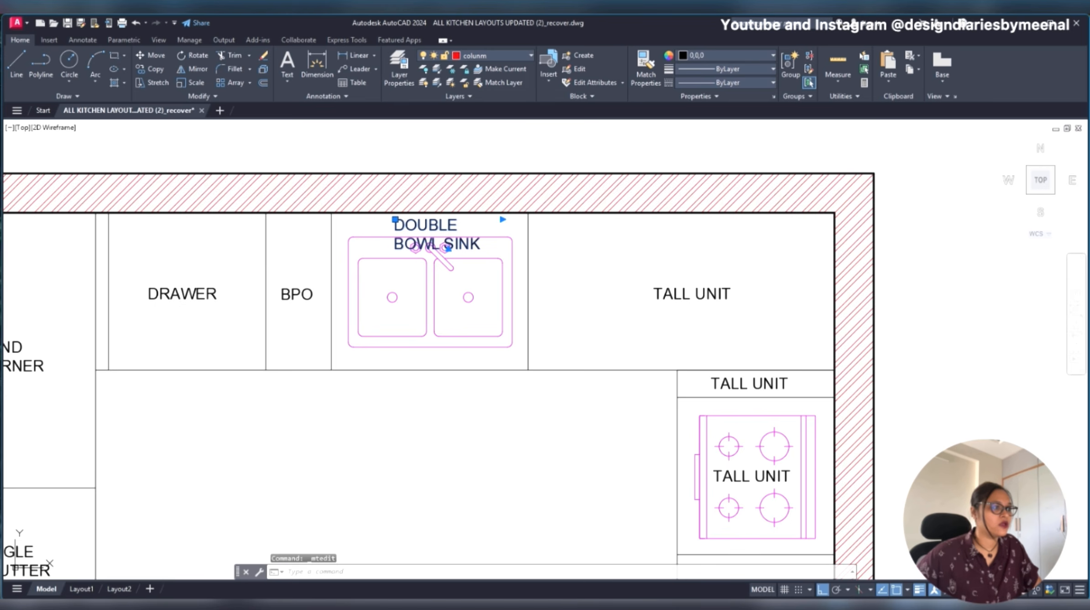
pyautogui.click(503, 220)
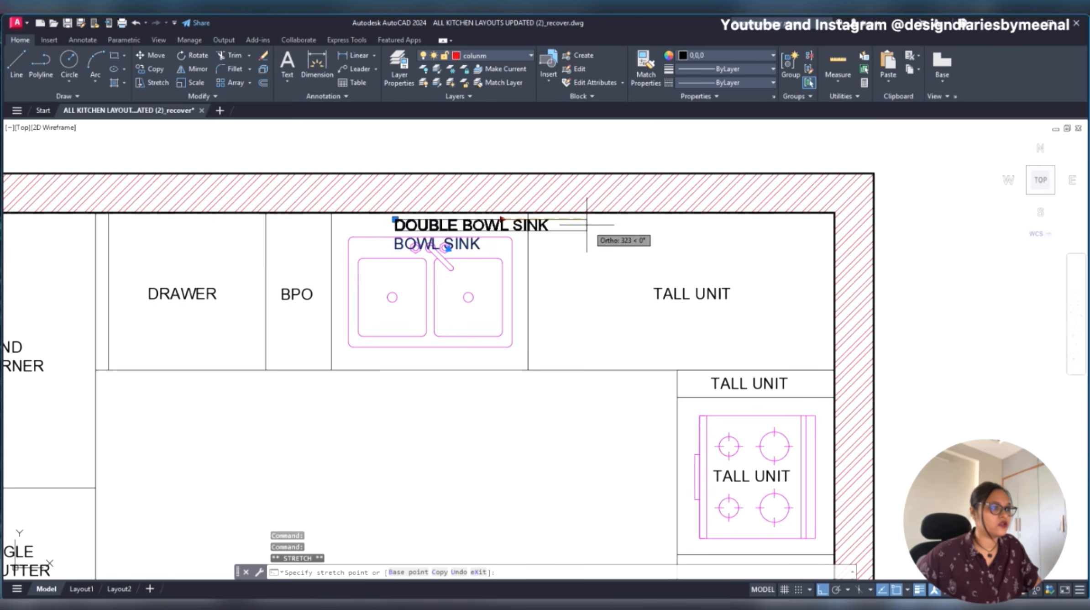
pyautogui.press('Escape')
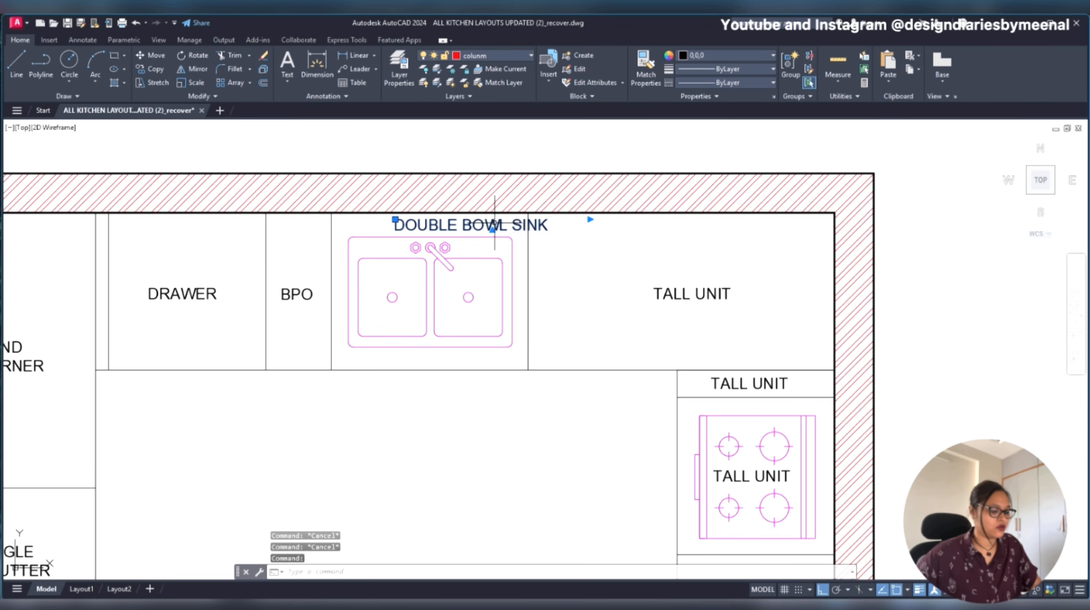
pyautogui.write('m')
pyautogui.press('Return')
pyautogui.click(461, 384)
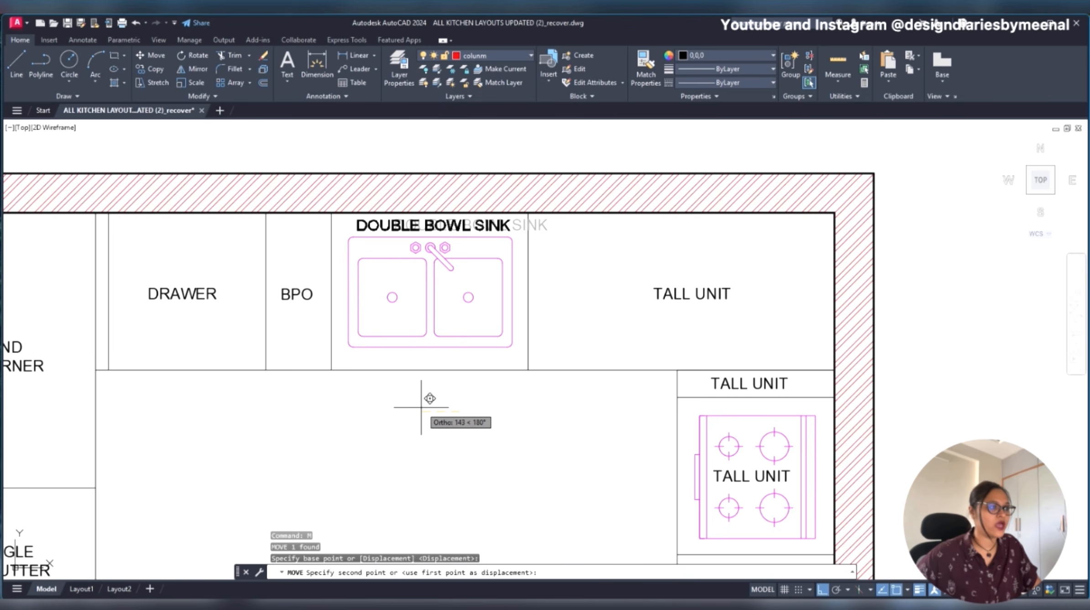
pyautogui.click(421, 406)
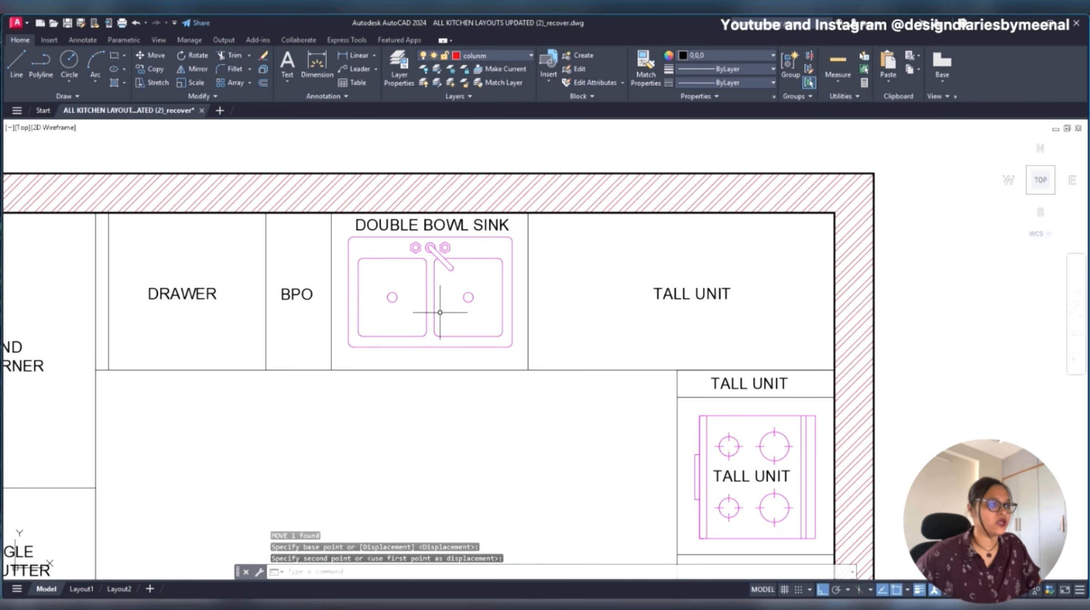
# - Change the label of the upper-right corner unit to BLIND CORNER
pyautogui.click(668, 294)
pyautogui.doubleClick(669, 294)
pyautogui.write('B')
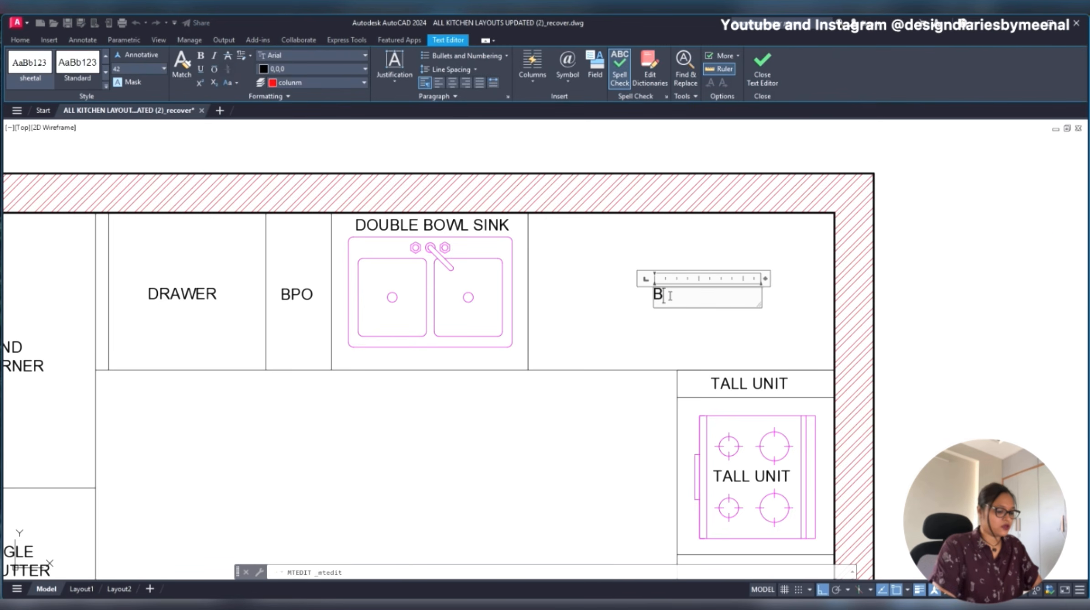
pyautogui.write('LIND CORNERE')
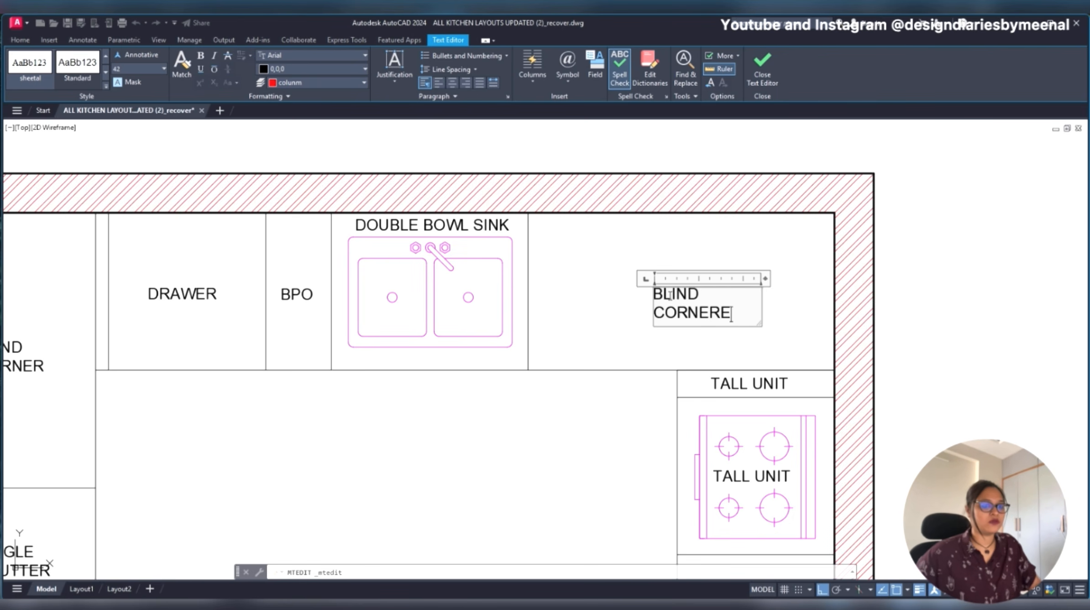
pyautogui.click(801, 290)
# - Shift the upper-right BLIND CORNER label left and widen its text frame so it fits on one line
pyautogui.click(657, 292)
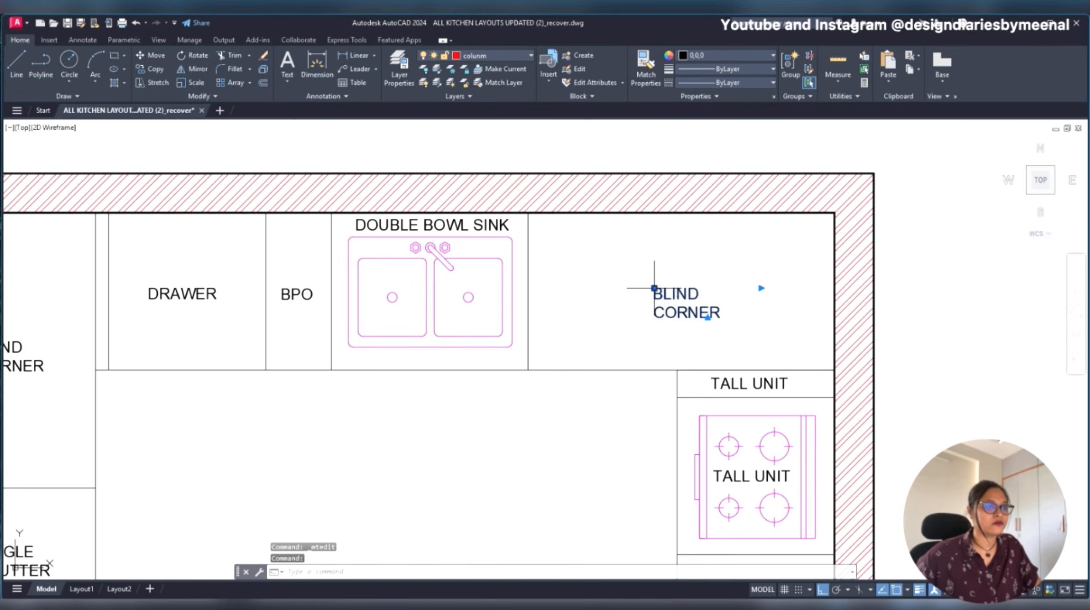
pyautogui.click(654, 288)
pyautogui.click(617, 288)
pyautogui.click(725, 289)
pyautogui.click(764, 288)
pyautogui.scroll(-2, 771, 295)
pyautogui.scroll(2, 778, 372)
pyautogui.press('Escape')
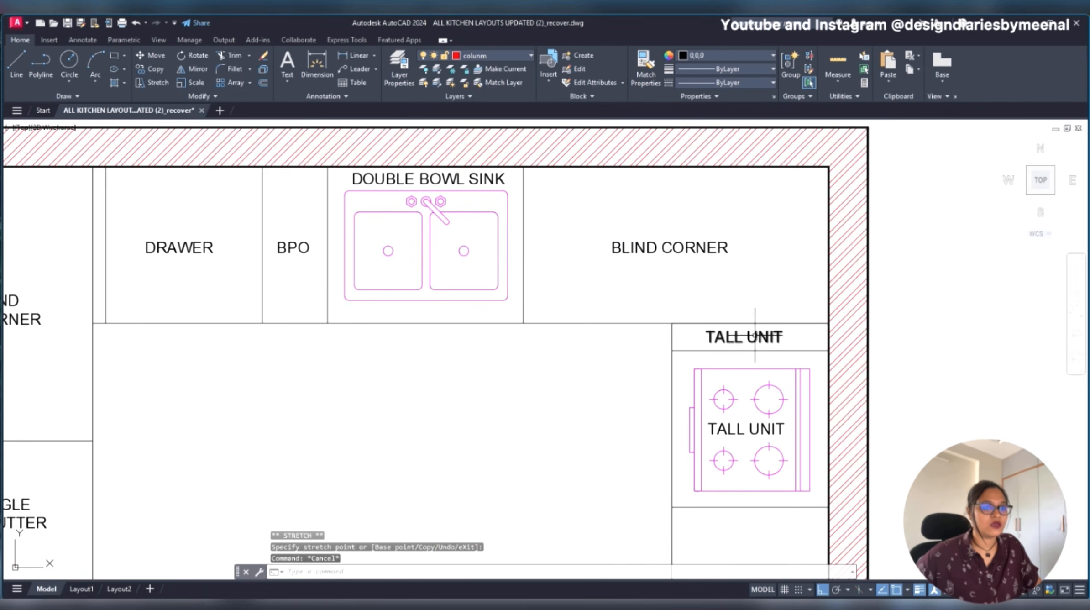
# - Change the label of the thin unit directly above the hob to FILLET and move it right to centre it
pyautogui.doubleClick(756, 336)
pyautogui.write('FILLET')
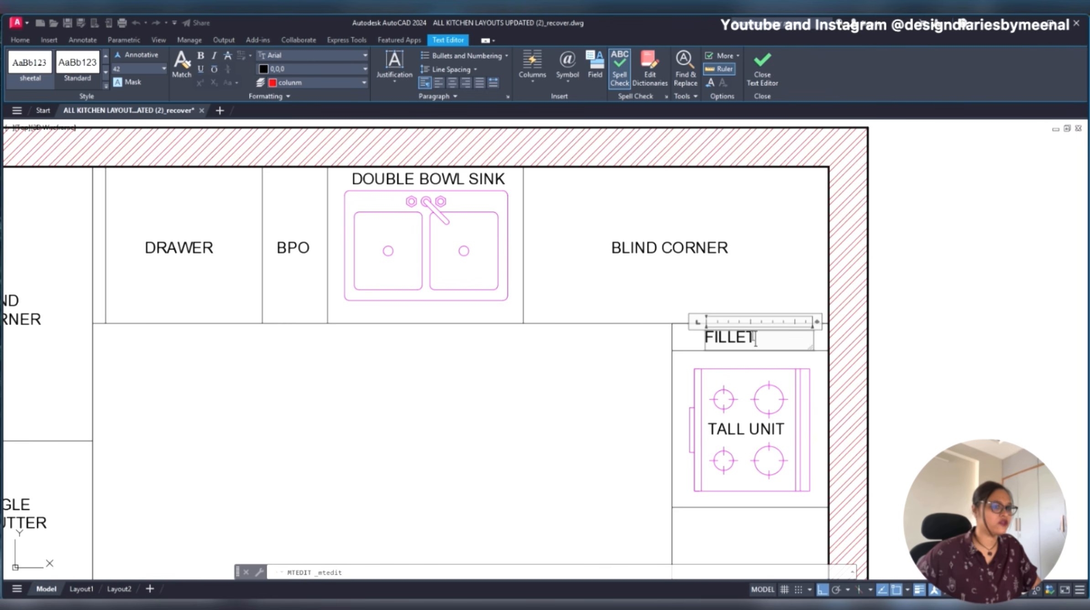
pyautogui.click(697, 342)
pyautogui.click(707, 340)
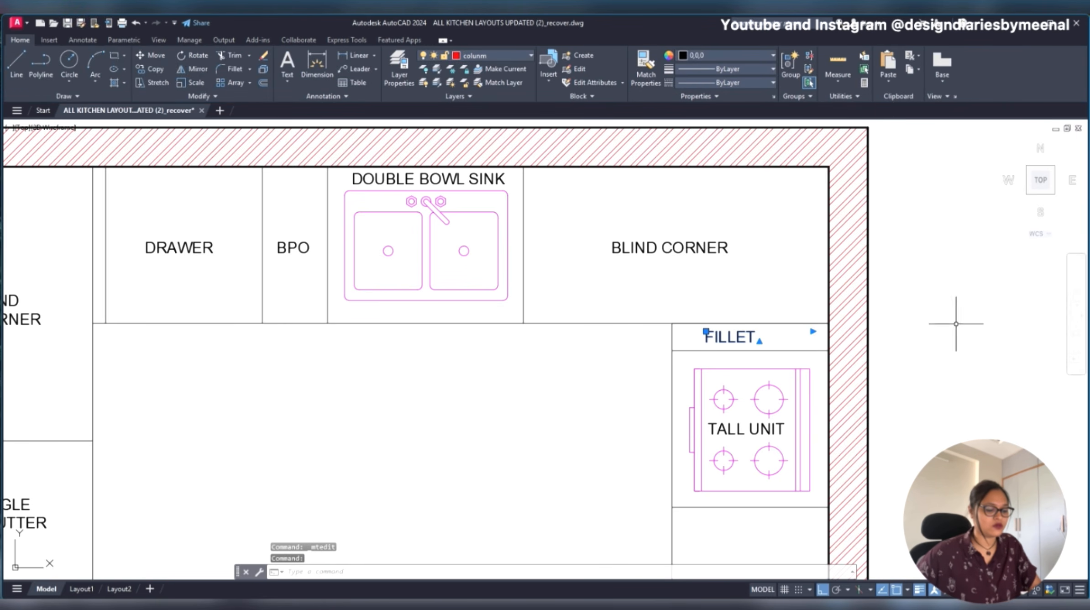
pyautogui.write('M')
pyautogui.press('Return')
pyautogui.click(958, 322)
pyautogui.click(977, 315)
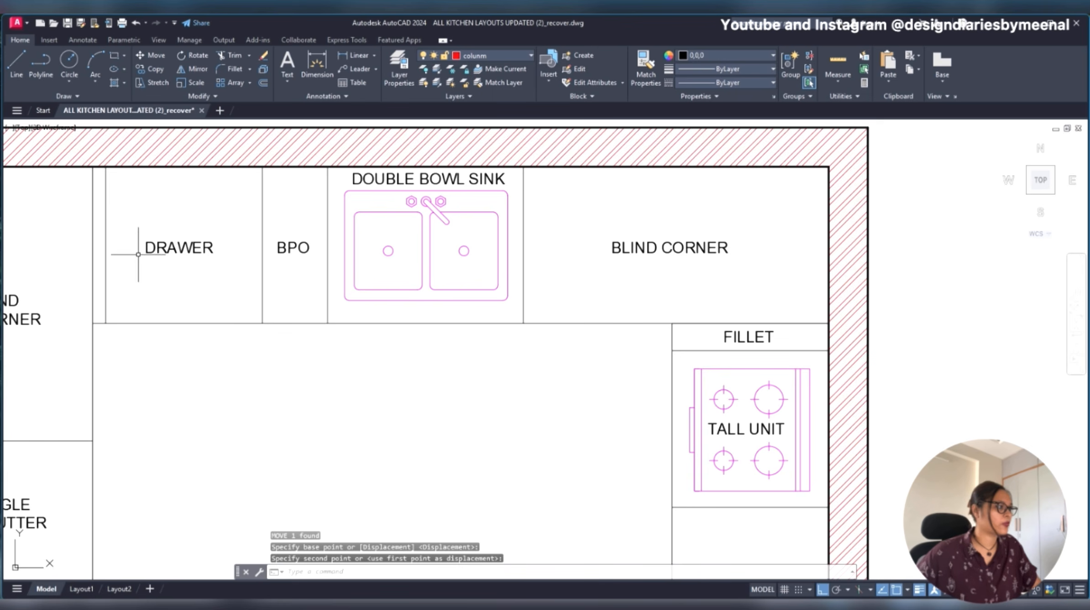
# - Copy the FILLET label, with Ortho off, onto the narrow strip between the upper-left blind corner and the drawer unit
pyautogui.click(746, 336)
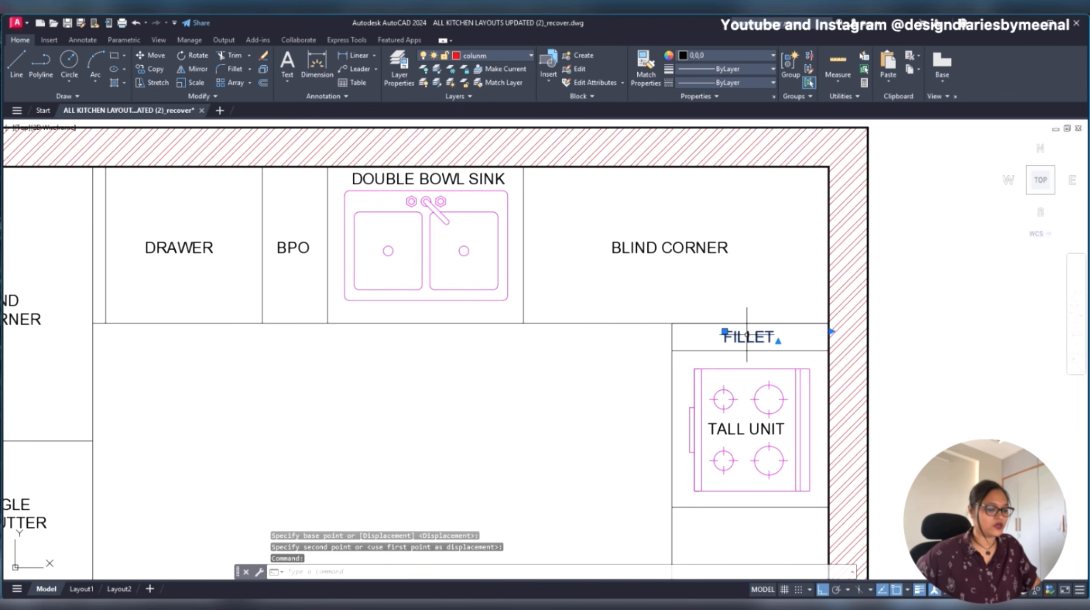
pyautogui.write('co')
pyautogui.press('Return')
pyautogui.click(730, 335)
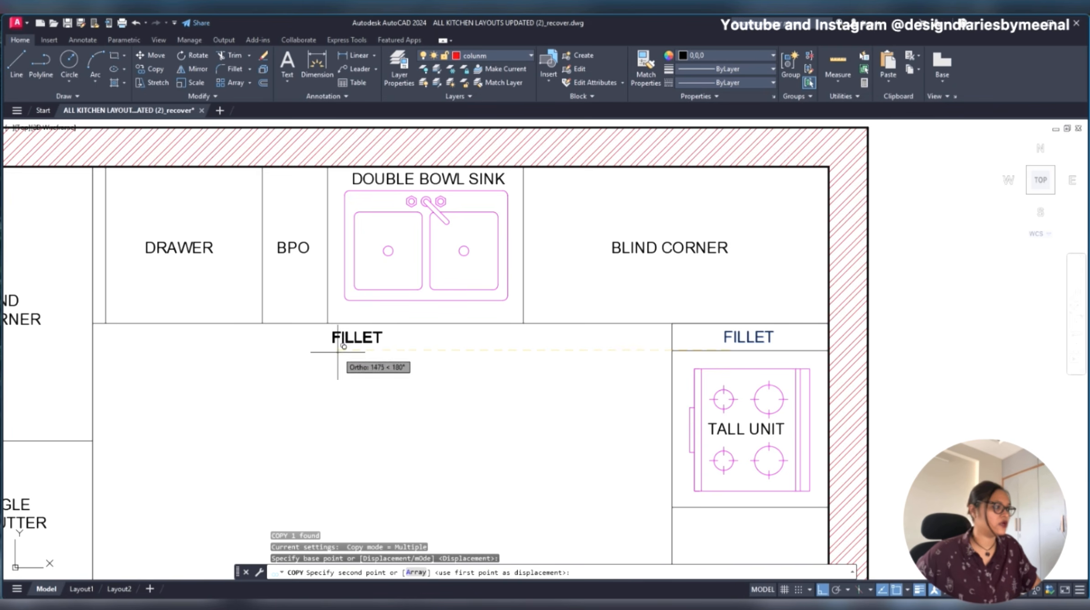
pyautogui.press('F8')
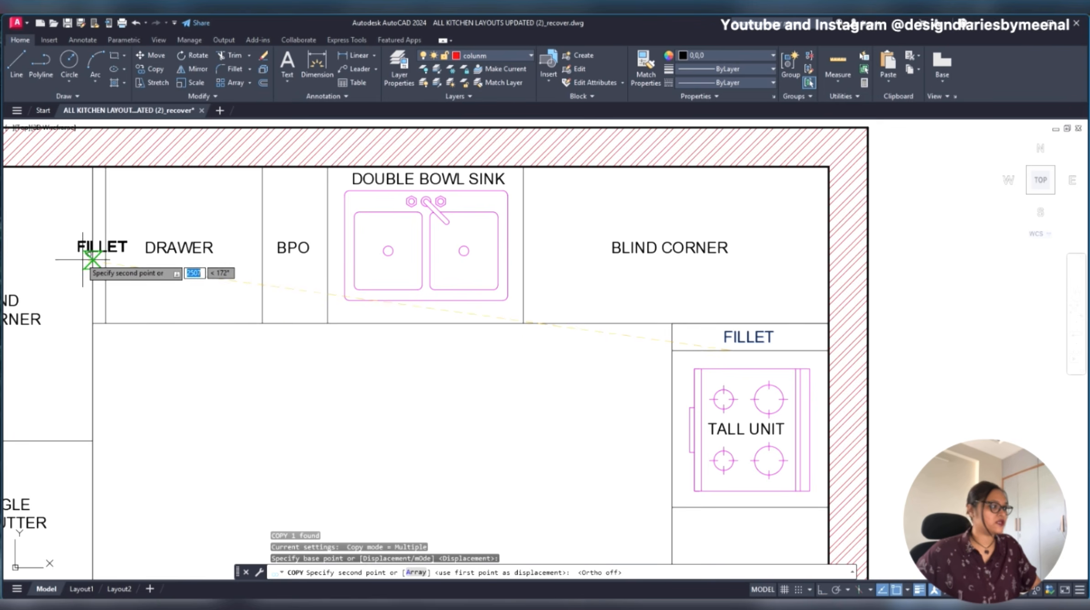
pyautogui.scroll(4, 87, 258)
pyautogui.click(130, 289)
pyautogui.press('Escape')
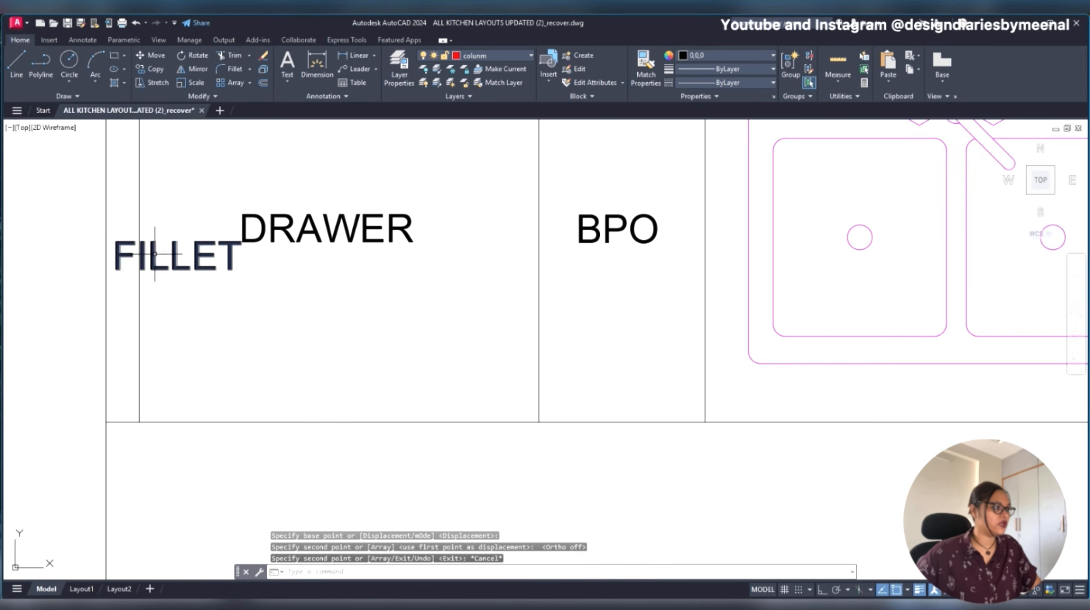
# - Rotate the copied FILLET label 90° counterclockwise so it reads vertically along the strip, using Ortho
pyautogui.click(150, 253)
pyautogui.scroll(-4, 117, 201)
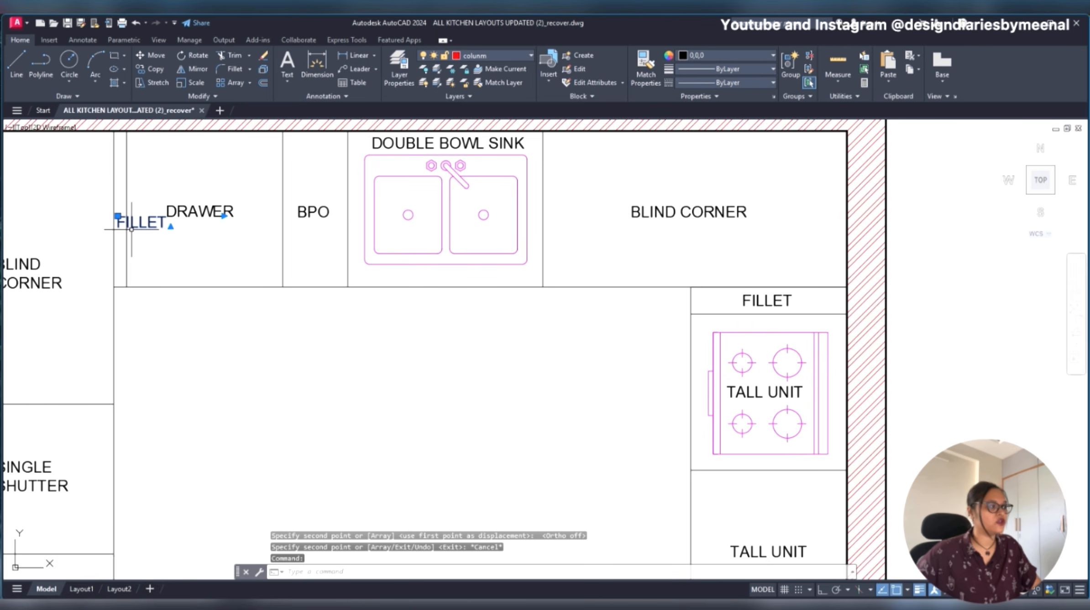
pyautogui.scroll(2, 165, 263)
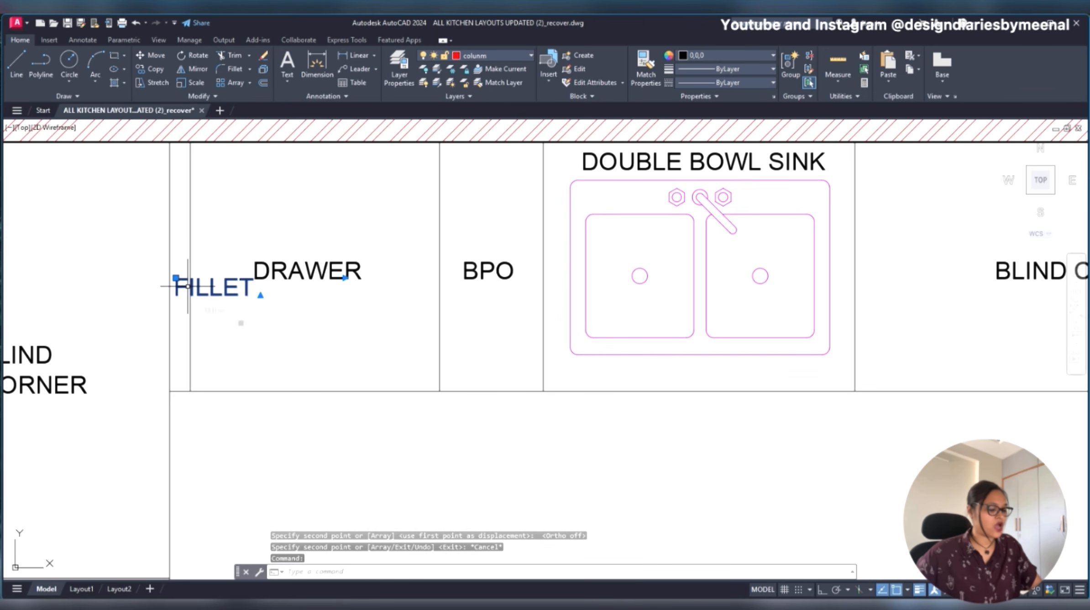
pyautogui.write('ro')
pyautogui.press('Return')
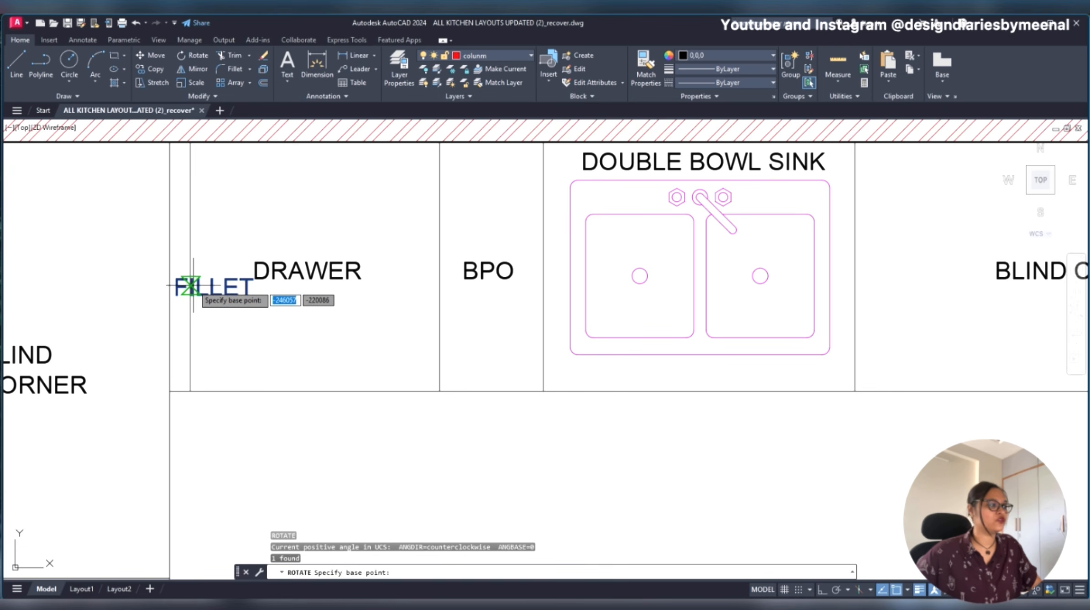
pyautogui.click(188, 287)
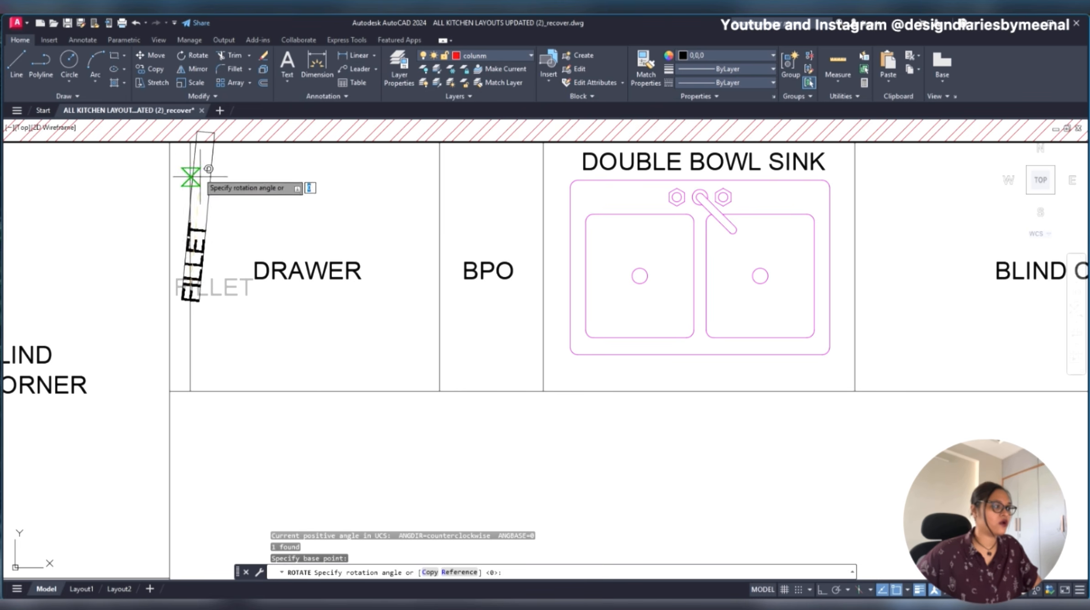
pyautogui.scroll(4, 190, 148)
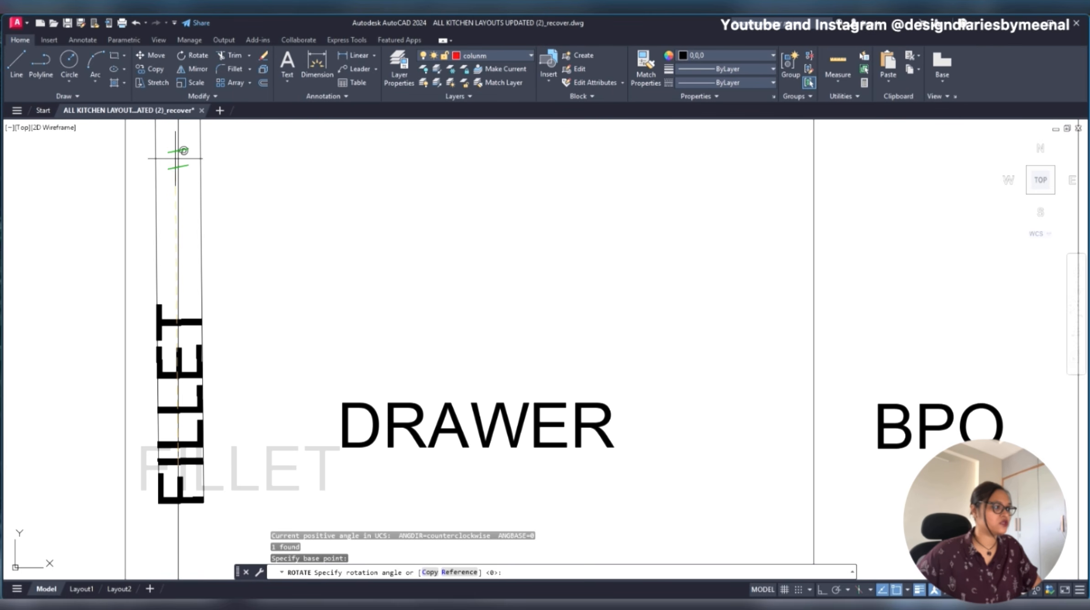
pyautogui.press('F8')
pyautogui.press('Escape')
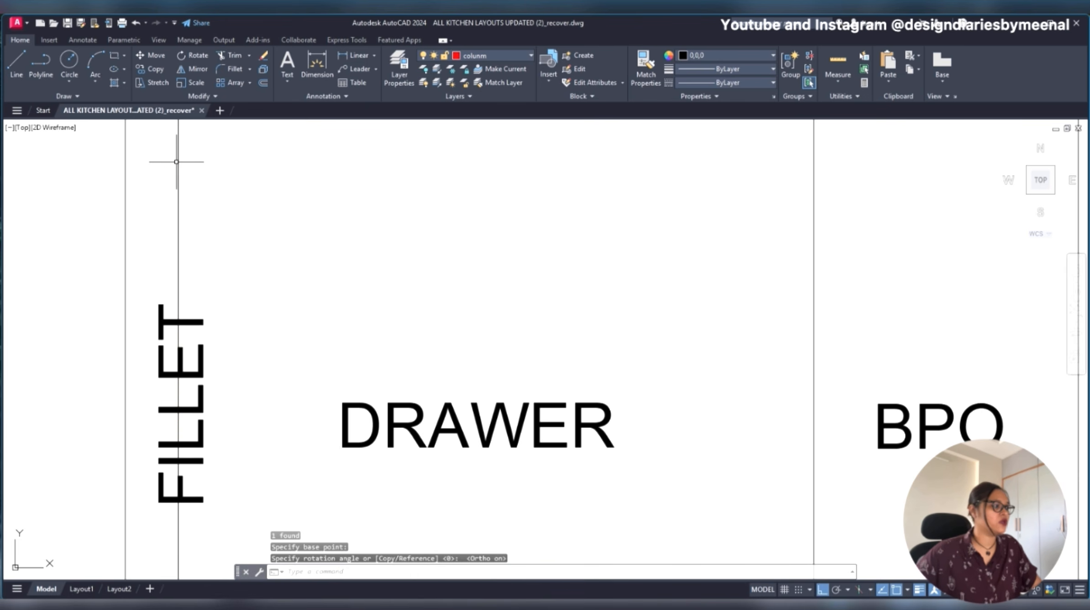
# - Move the vertical FILLET label about 27 units left into the narrow strip beside the drawer unit
pyautogui.scroll(-5, 230, 243)
pyautogui.scroll(3, 235, 290)
pyautogui.click(246, 274)
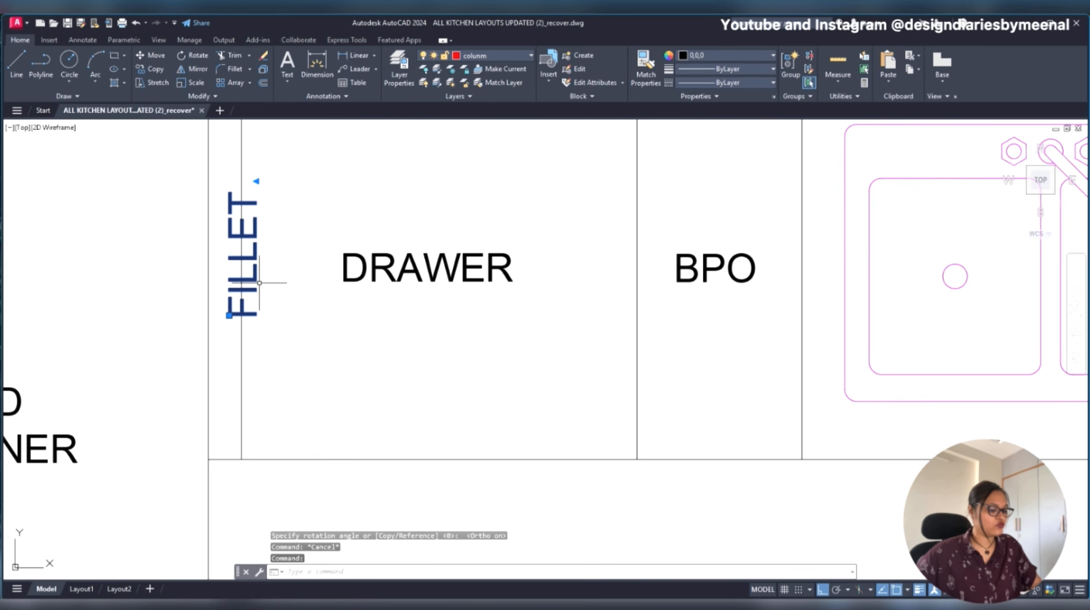
pyautogui.write('m')
pyautogui.press('Return')
pyautogui.click(385, 323)
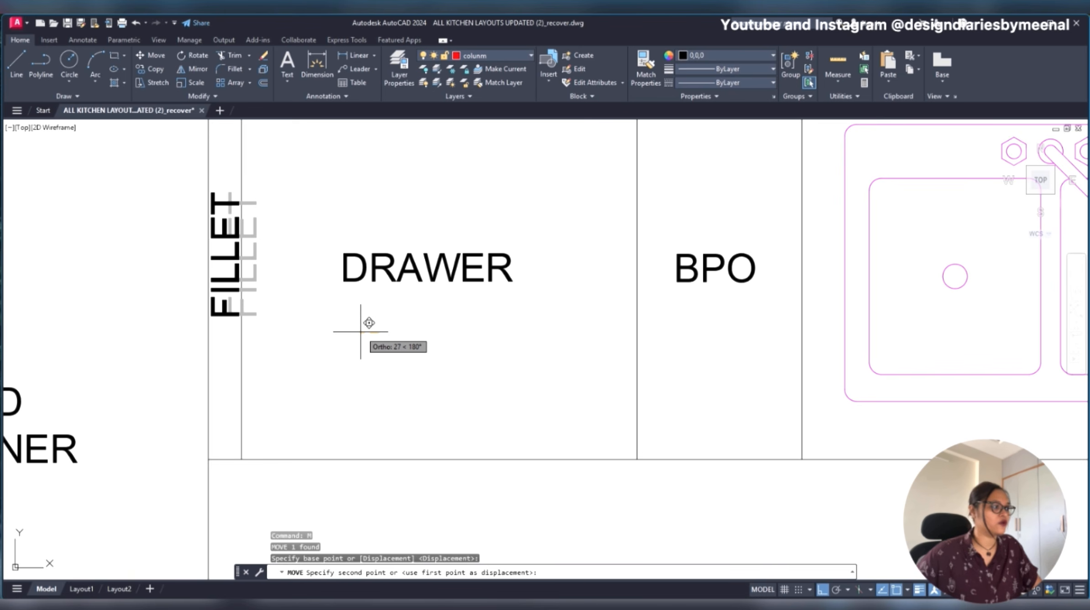
pyautogui.click(361, 331)
# - Scale down the vertical FILLET label beside the drawer unit so it fits the narrow strip's width
pyautogui.scroll(-2, 339, 329)
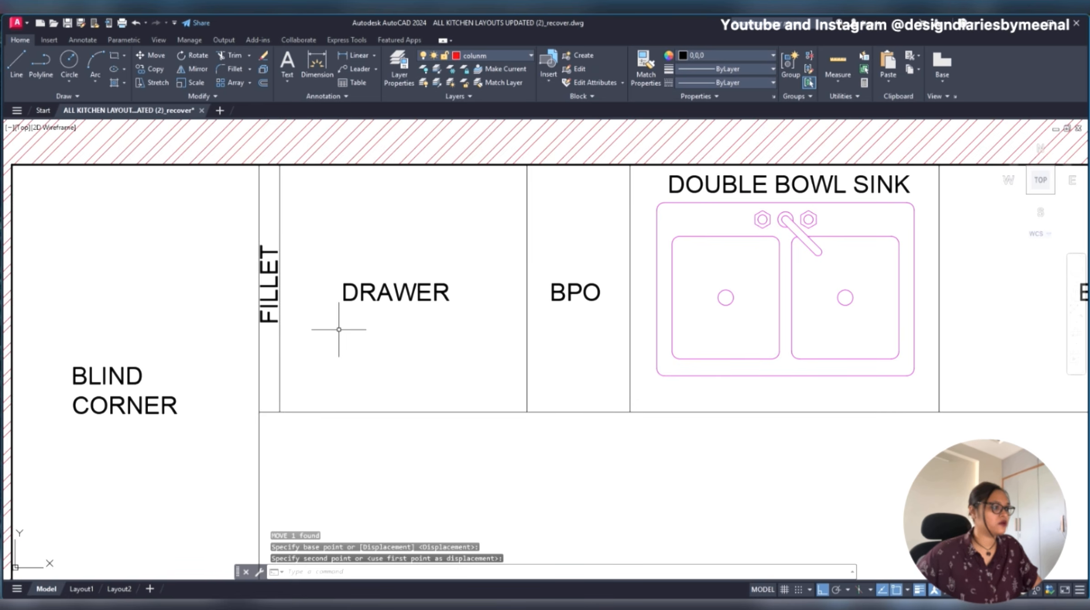
pyautogui.scroll(4, 286, 314)
pyautogui.click(258, 293)
pyautogui.press('Escape')
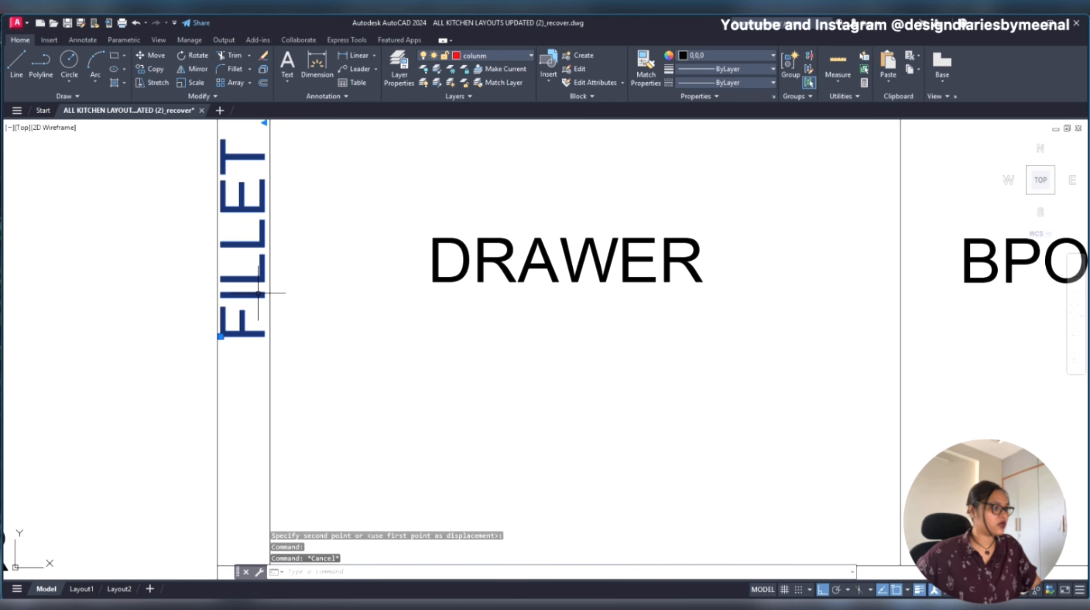
pyautogui.write('SC')
pyautogui.press('Return')
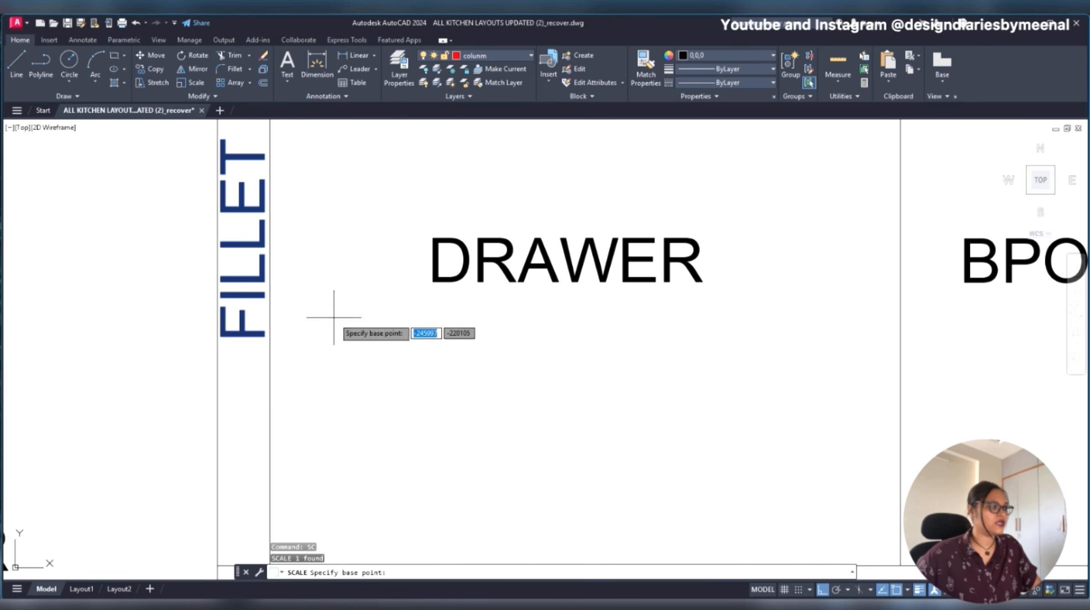
pyautogui.click(338, 325)
pyautogui.click(319, 165)
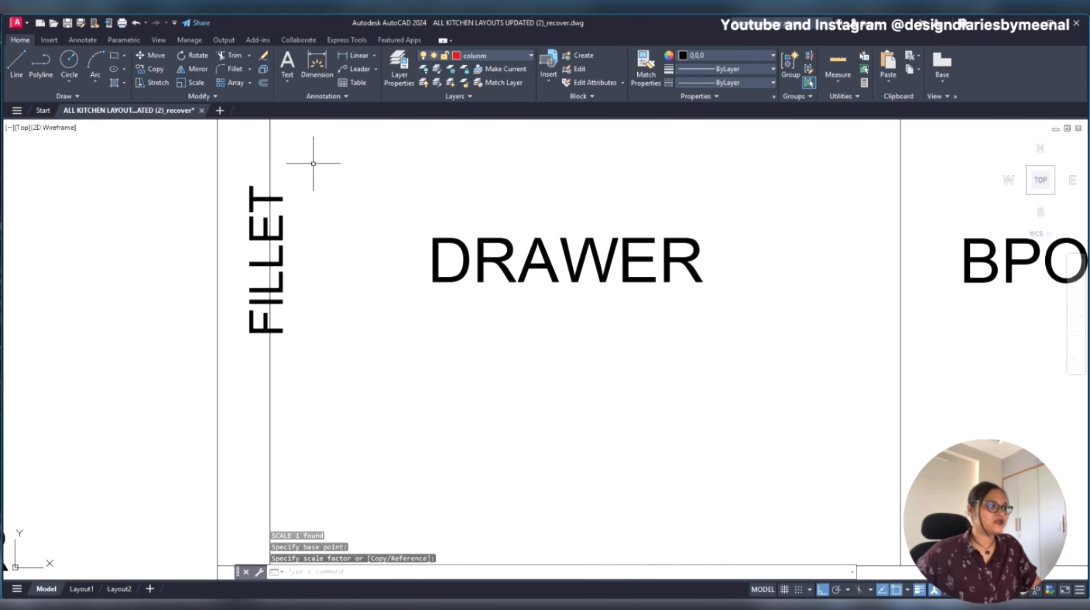
# - Move the scaled vertical FILLET label about 26 units left to centre it inside the narrow strip
pyautogui.click(263, 235)
pyautogui.write('m')
pyautogui.press('Return')
pyautogui.click(382, 213)
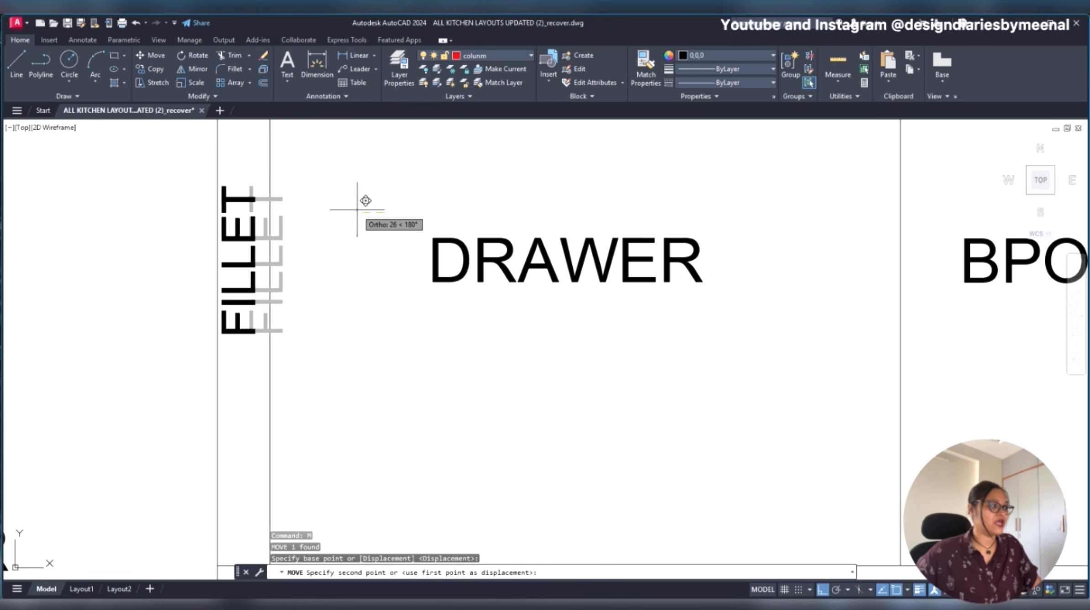
pyautogui.click(357, 211)
pyautogui.scroll(-5, 357, 212)
# - Scale down the horizontal FILLET label in the thin unit above the hob
pyautogui.moveTo(435, 342); pyautogui.dragTo(338, 299, button='middle')
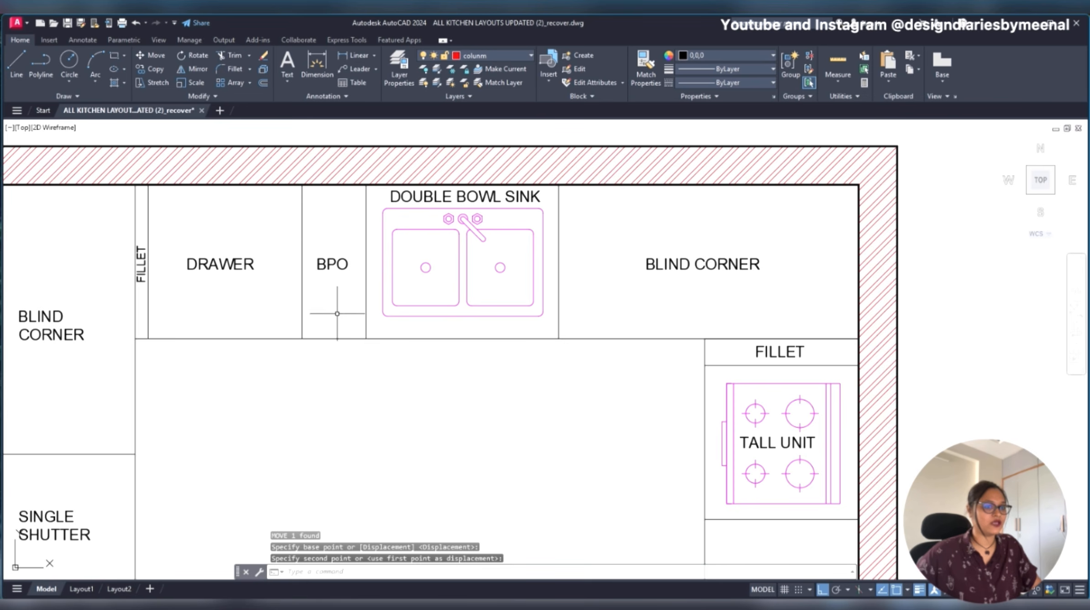
pyautogui.click(766, 353)
pyautogui.write('sc')
pyautogui.press('Return')
pyautogui.scroll(10, 787, 359)
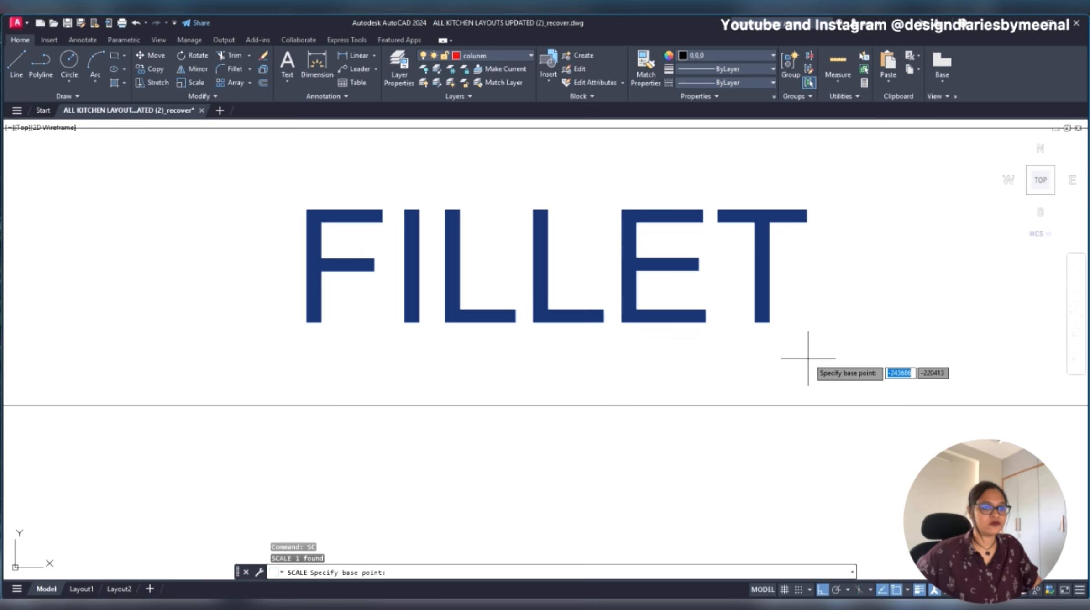
pyautogui.click(798, 324)
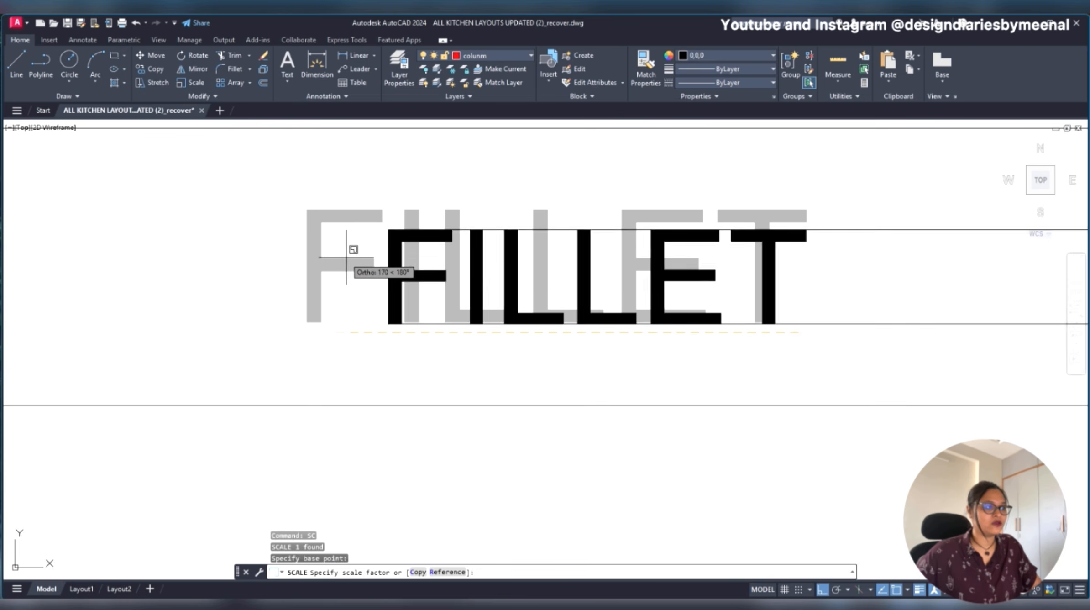
pyautogui.click(334, 250)
pyautogui.scroll(-5, 579, 305)
pyautogui.scroll(-5, 579, 305)
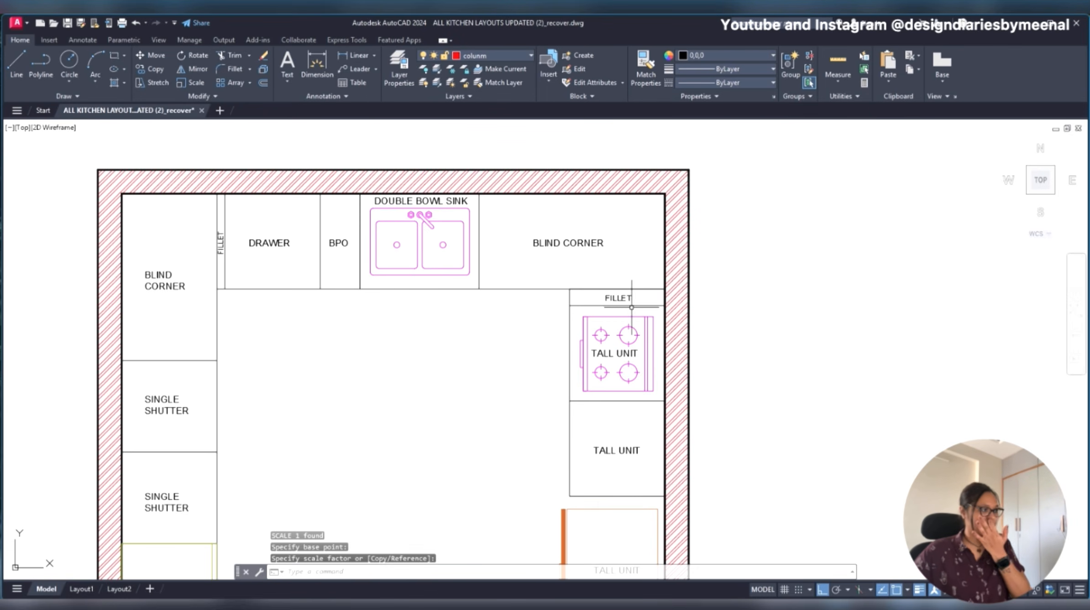
# - Change the TALL UNIT label in the unit directly below the hob to DRAWER
pyautogui.moveTo(617, 451); pyautogui.dragTo(609, 388, button='middle')
pyautogui.doubleClick(609, 388)
pyautogui.write('DRAWER')
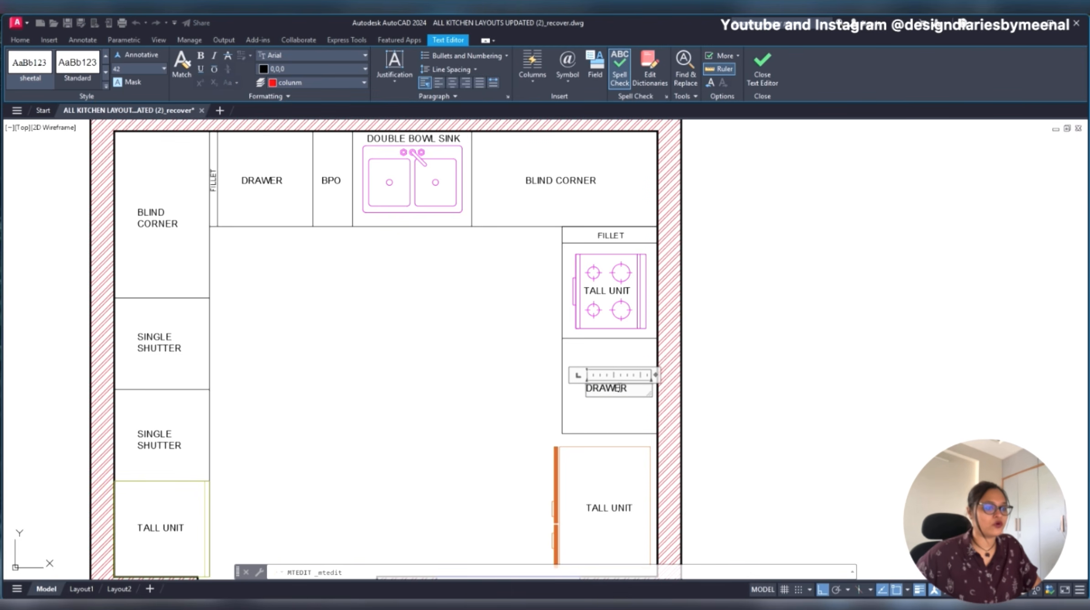
pyautogui.press('Escape')
# - Change the TALL UNIT label over the hob to HOB and move it right to centre it between the burners
pyautogui.click(612, 289)
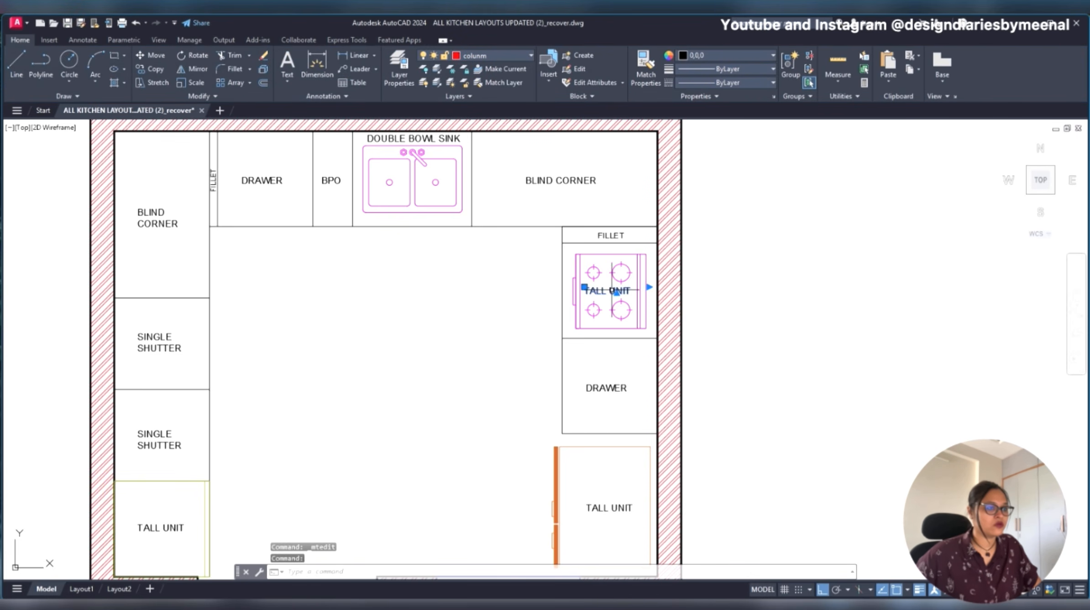
pyautogui.doubleClick(612, 290)
pyautogui.write('HOB')
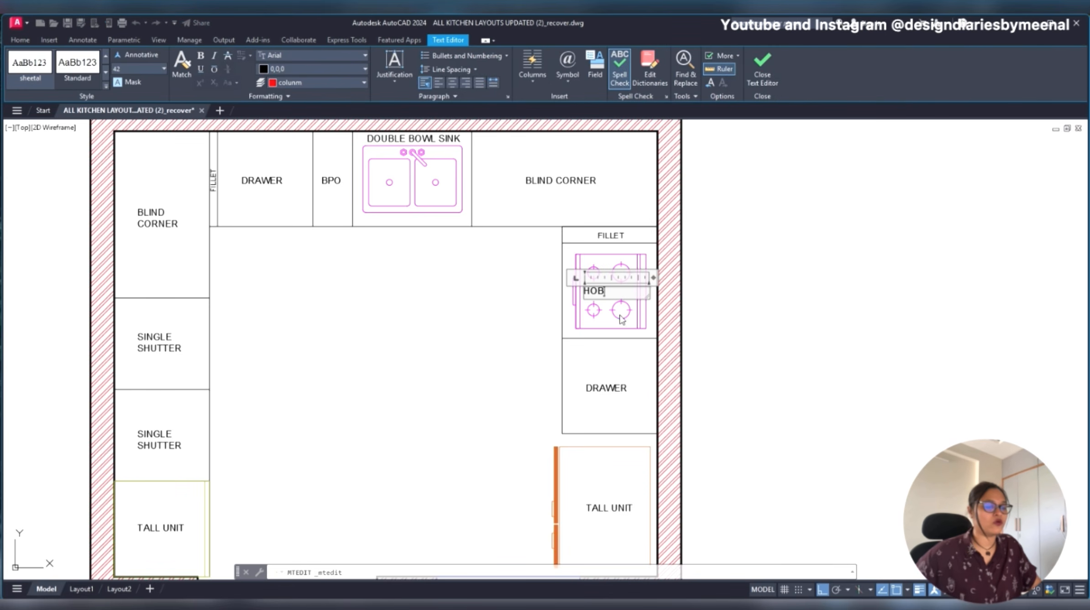
pyautogui.click(650, 357)
pyautogui.click(591, 292)
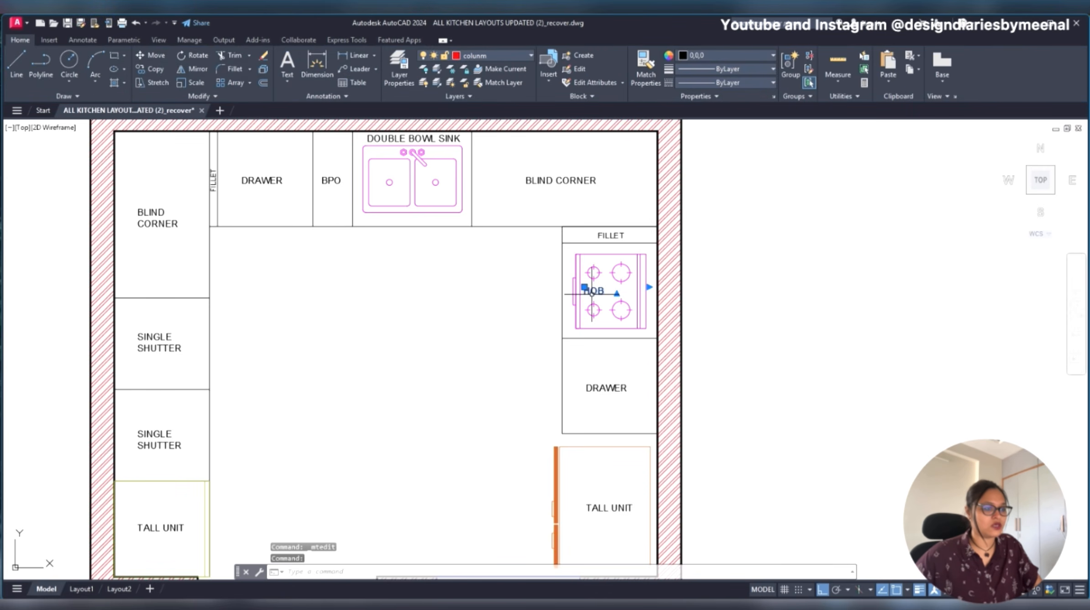
pyautogui.write('m')
pyautogui.press('Return')
pyautogui.click(592, 292)
pyautogui.scroll(-3, 769, 294)
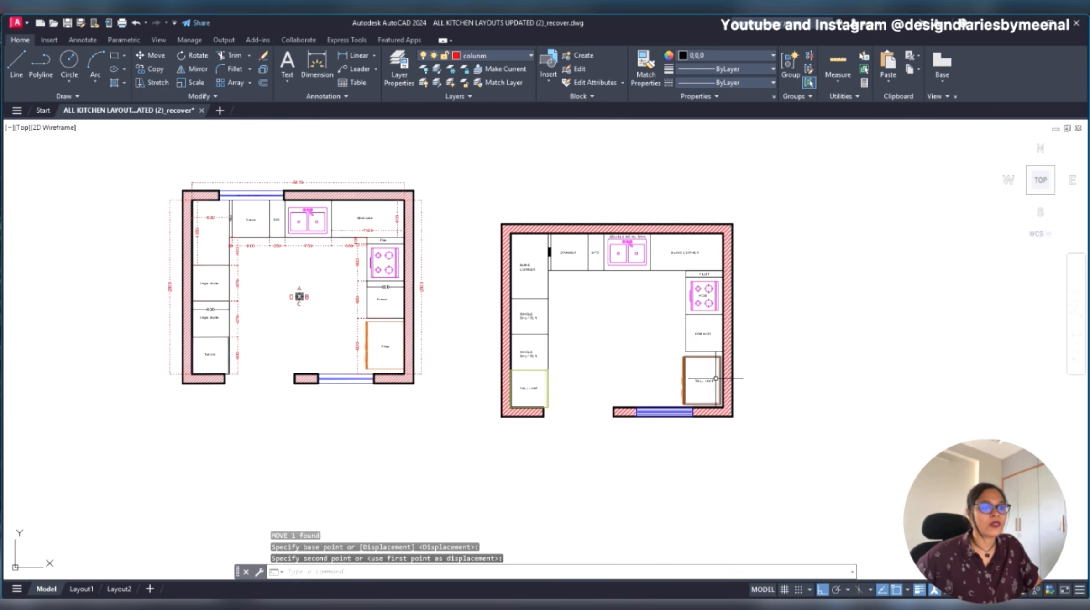
# - Change the TALL UNIT label inside the fridge outline to REFRIGERATOR
pyautogui.scroll(3, 719, 377)
pyautogui.press('Escape')
pyautogui.doubleClick(712, 385)
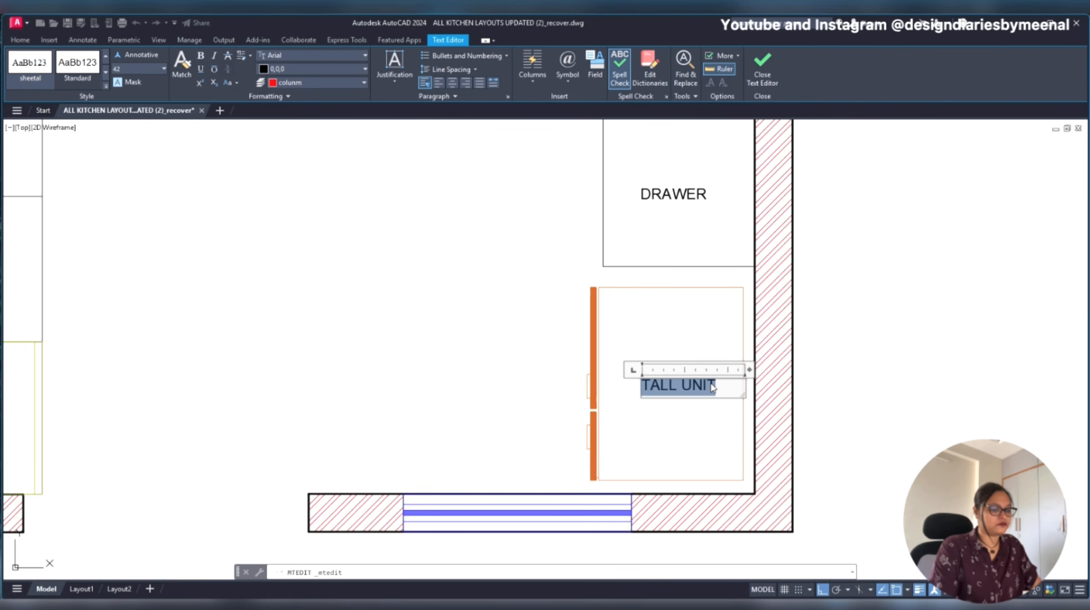
pyautogui.write('REF')
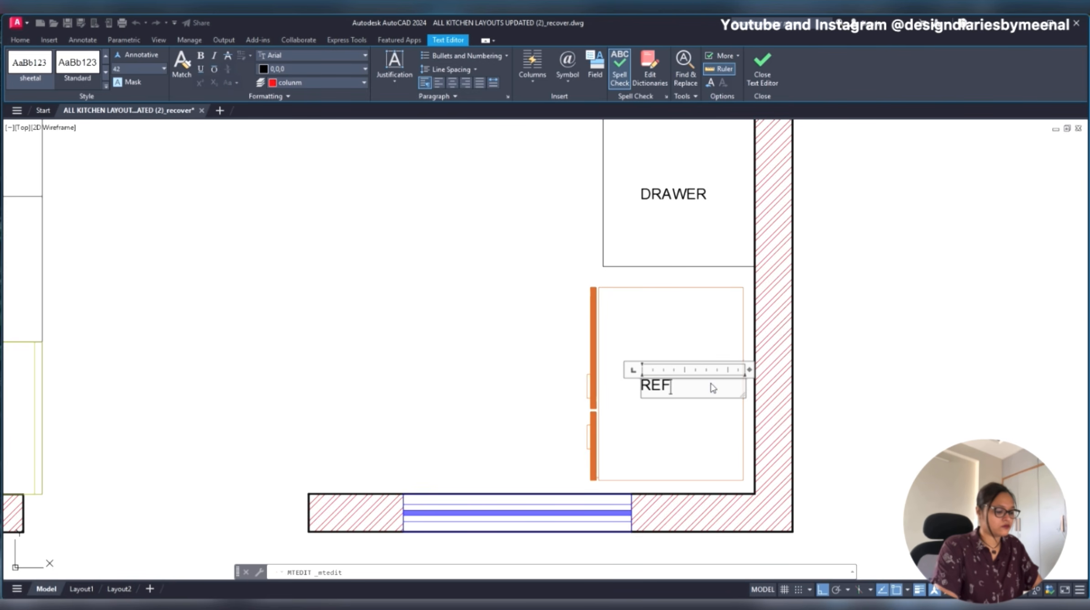
pyautogui.write('RIGERATPRT')
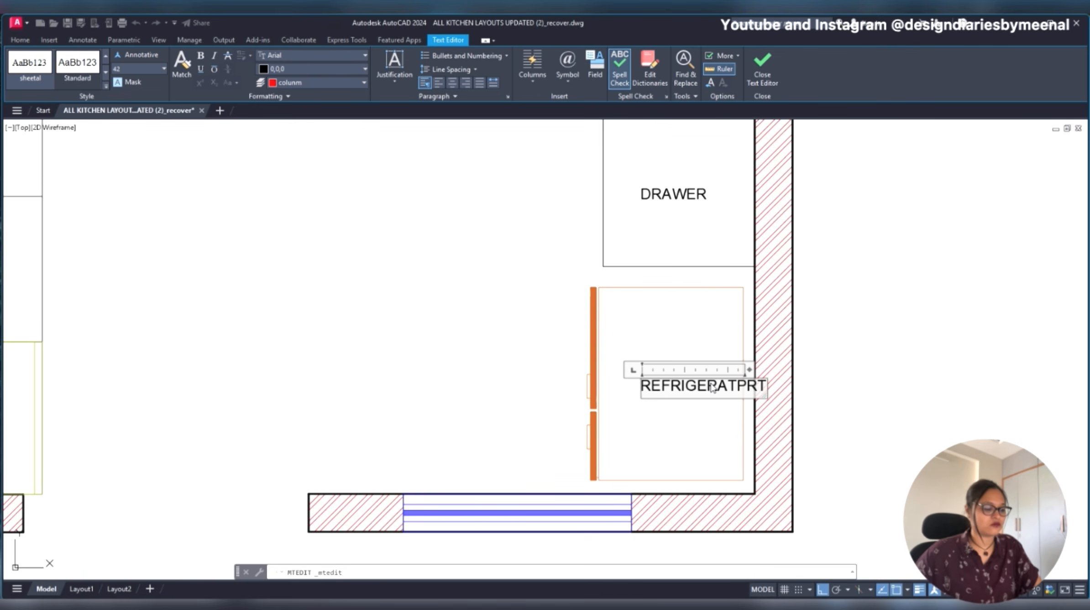
pyautogui.doubleClick(712, 386)
pyautogui.write('REFRIG')
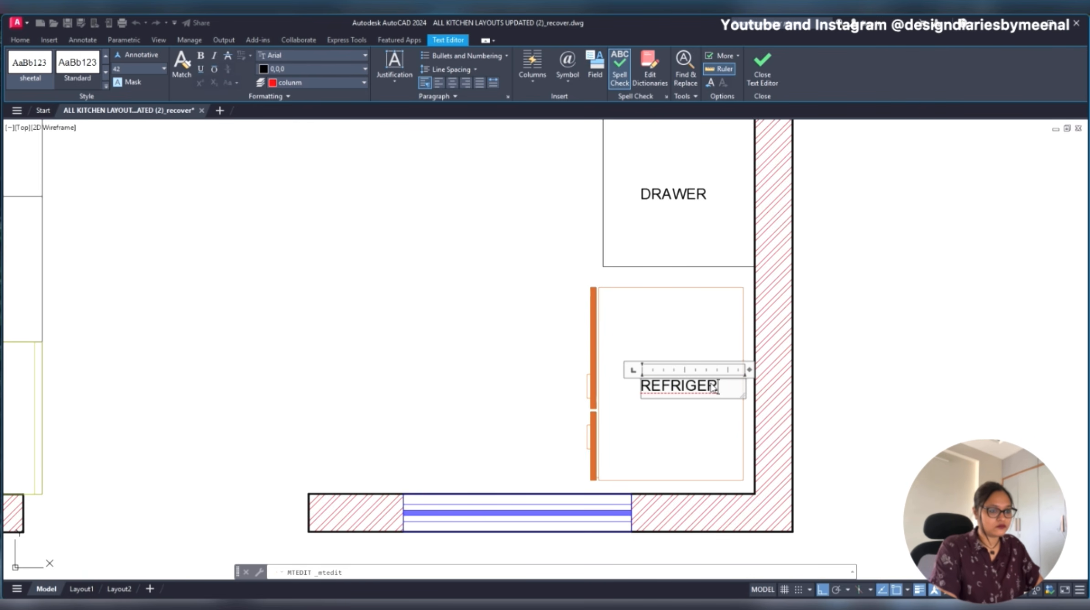
pyautogui.press('BackSpace')
pyautogui.press('BackSpace')
pyautogui.press('BackSpace')
pyautogui.press('BackSpace')
pyautogui.press('BackSpace')
pyautogui.press('BackSpace')
pyautogui.press('BackSpace')
pyautogui.press('BackSpace')
pyautogui.write('REFRIGERATOR')
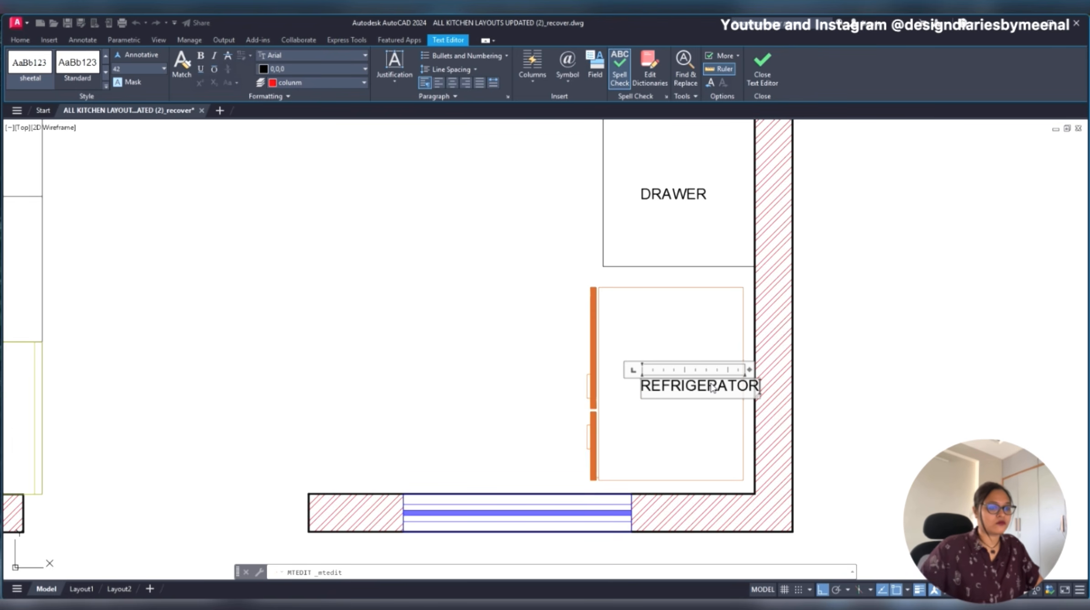
pyautogui.click(696, 432)
# - Move the REFRIGERATOR label left, with Ortho on, to centre it inside the fridge outline
pyautogui.click(687, 382)
pyautogui.write('M')
pyautogui.press('space')
pyautogui.click(870, 351)
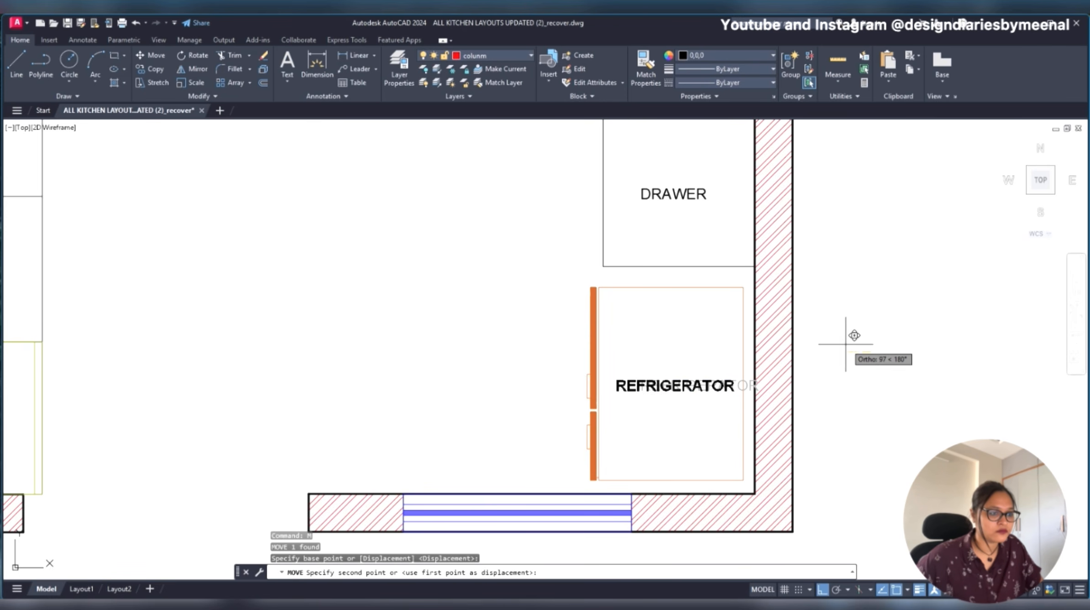
pyautogui.click(845, 336)
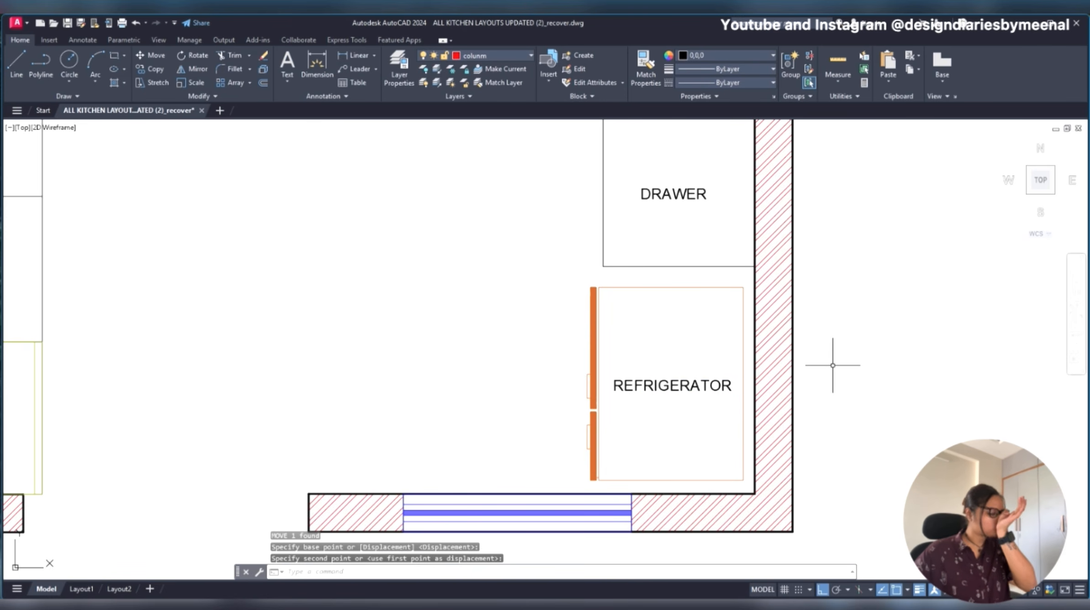
# - Extend the fridge label to read DOUBLE DOOR REFRIGERATOR, stacked on three lines
pyautogui.scroll(-4, 832, 365)
pyautogui.doubleClick(803, 384)
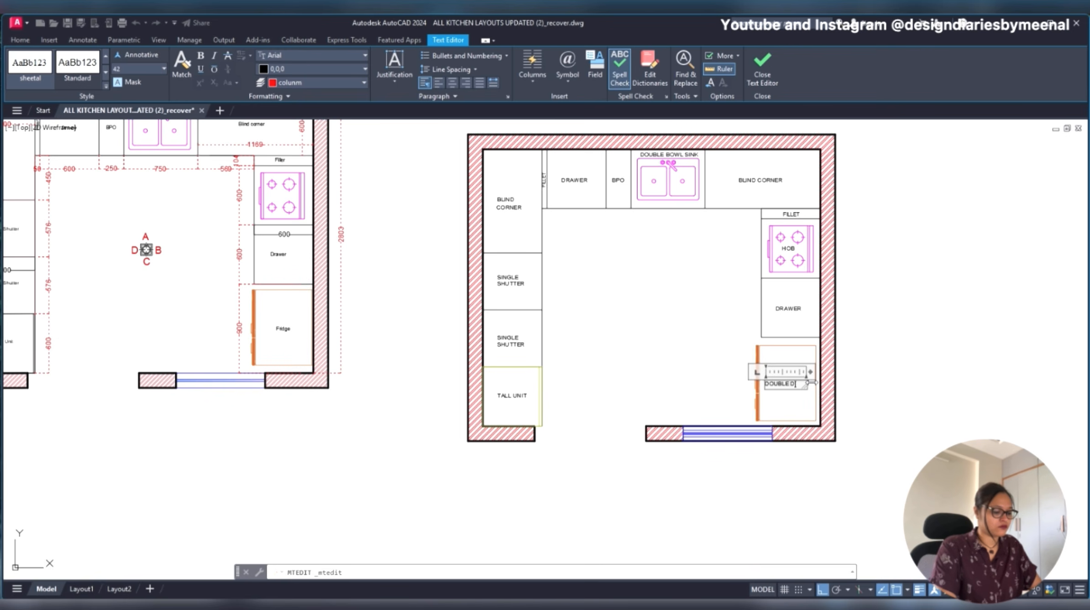
pyautogui.write('IGERATO')
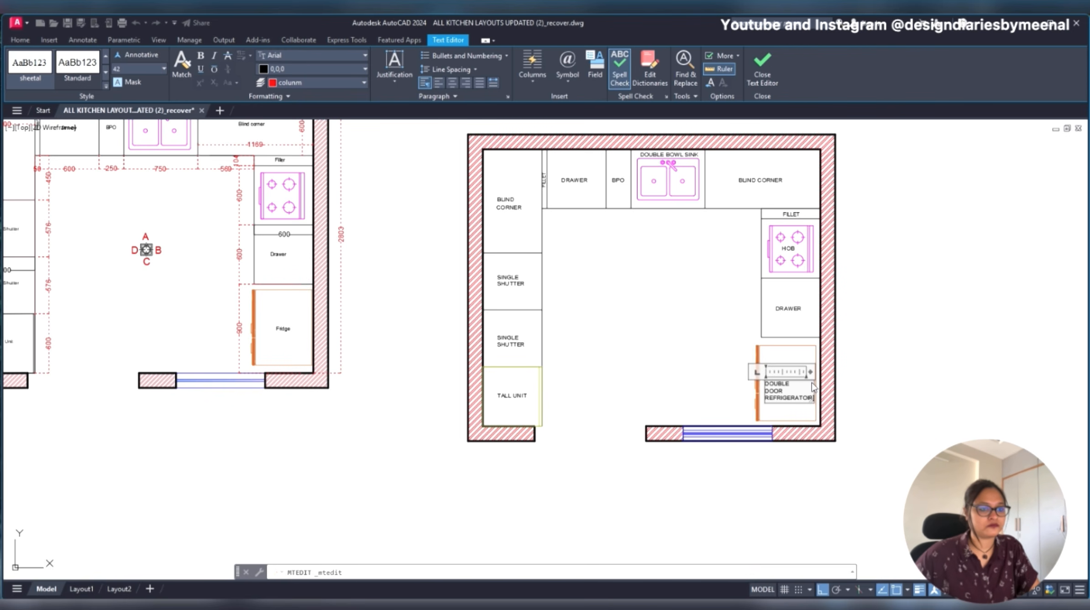
pyautogui.write('R')
pyautogui.click(857, 379)
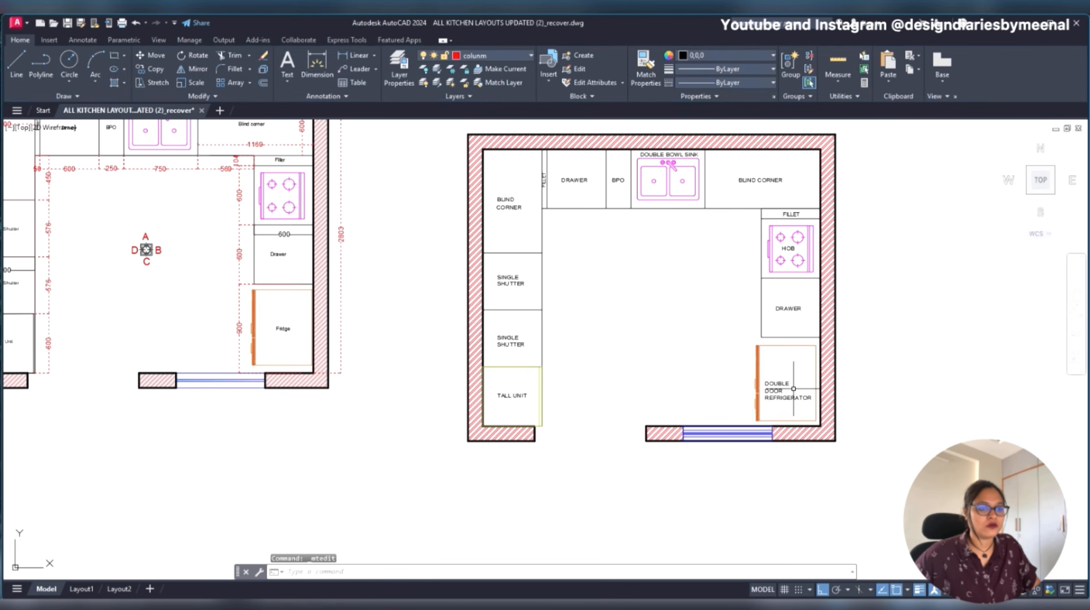
# - Move the DOUBLE DOOR REFRIGERATOR label straight up to centre it vertically inside the fridge outline
pyautogui.scroll(3, 858, 379)
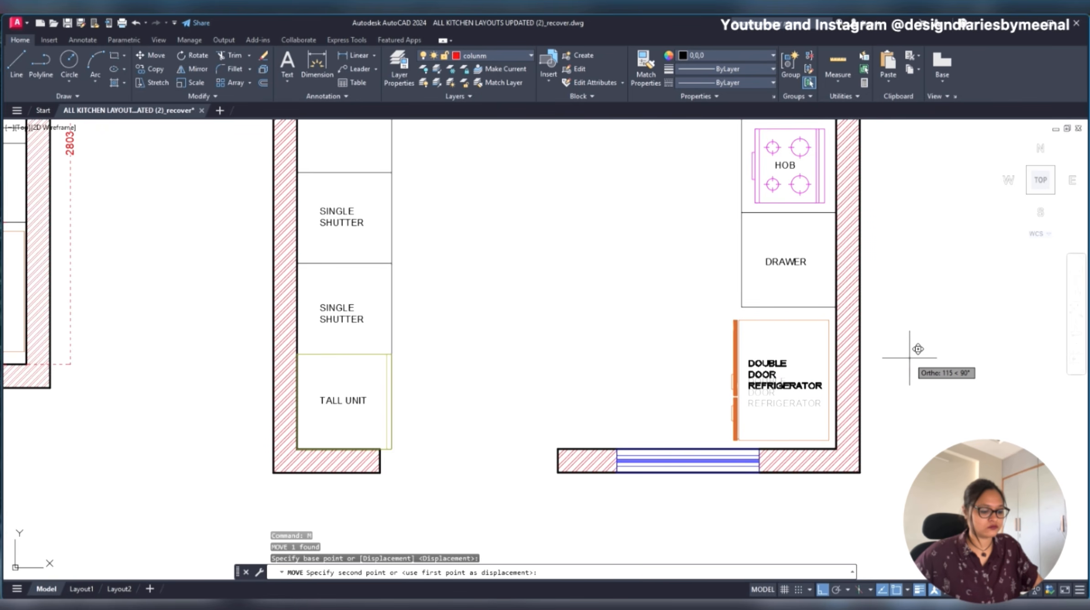
pyautogui.press('Escape')
pyautogui.press('Escape')
pyautogui.scroll(-2, 887, 346)
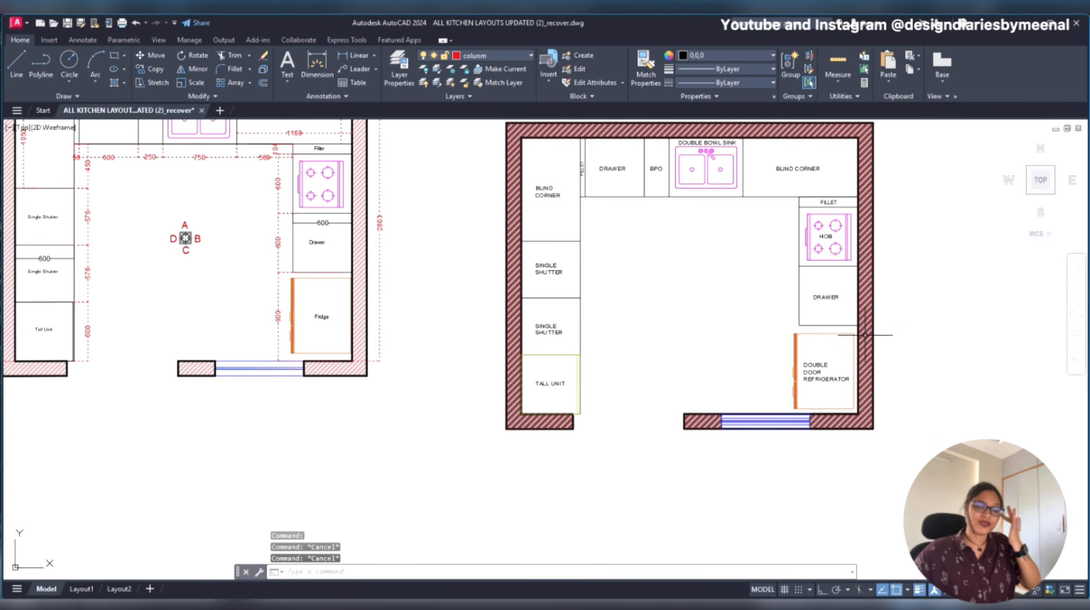
pyautogui.moveTo(712, 260)
pyautogui.mouseDown(button='middle')
pyautogui.moveTo(675, 315)
pyautogui.moveTo(649, 278)
pyautogui.mouseUp(button='middle')
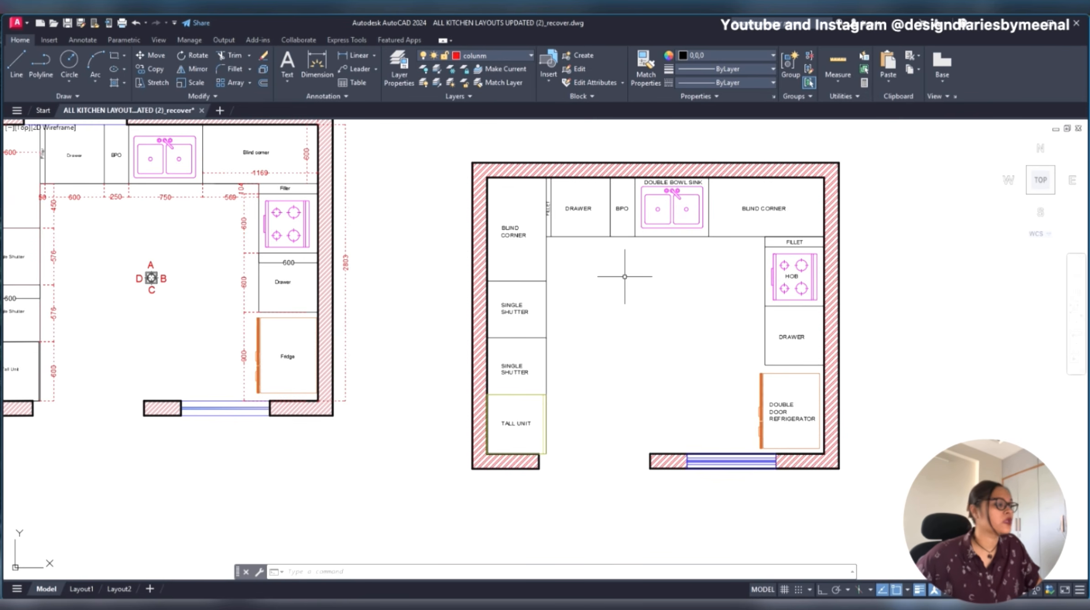
pyautogui.moveTo(189, 239); pyautogui.dragTo(244, 268, button='middle')
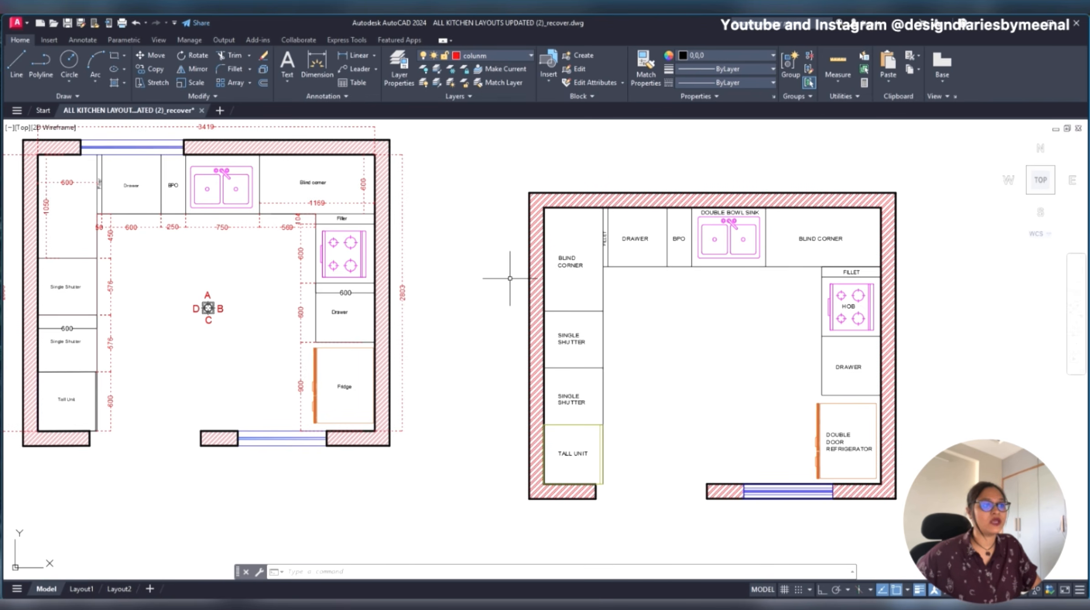
pyautogui.moveTo(705, 292); pyautogui.dragTo(571, 261, button='middle')
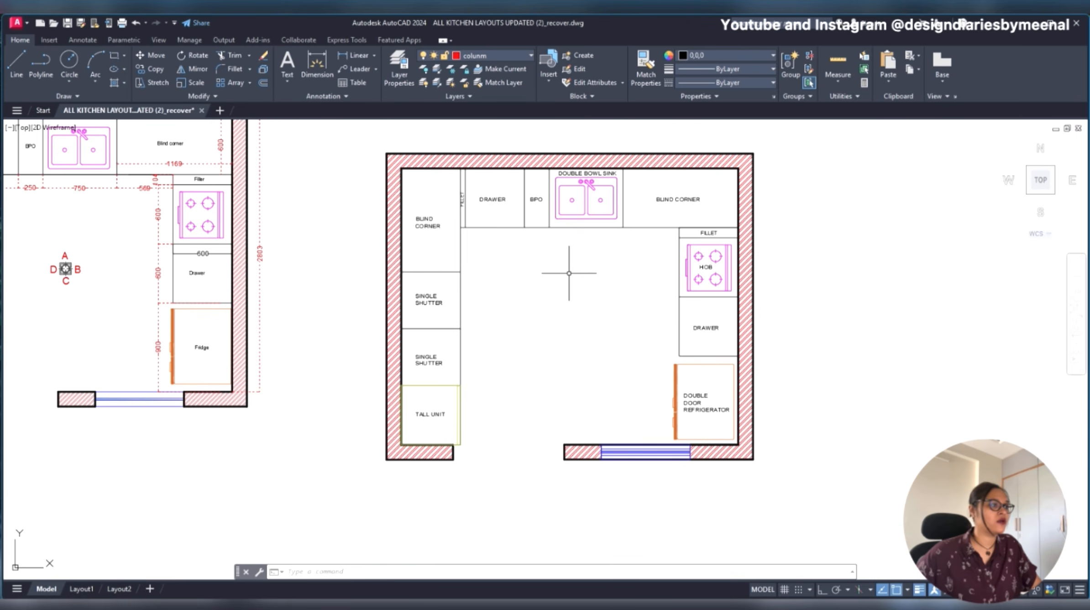
pyautogui.scroll(3, 568, 273)
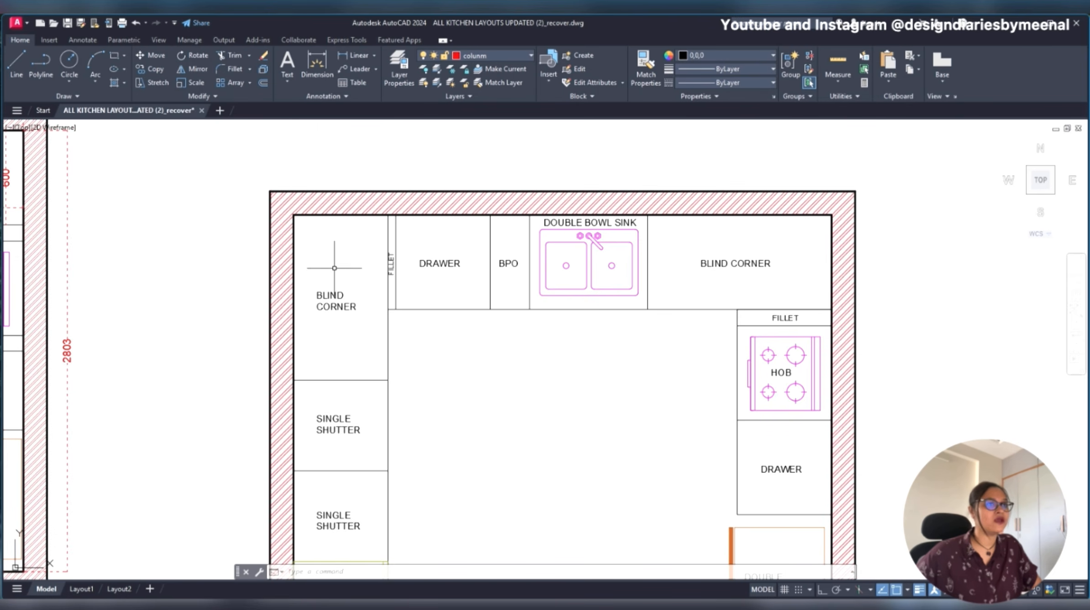
pyautogui.click(718, 69)
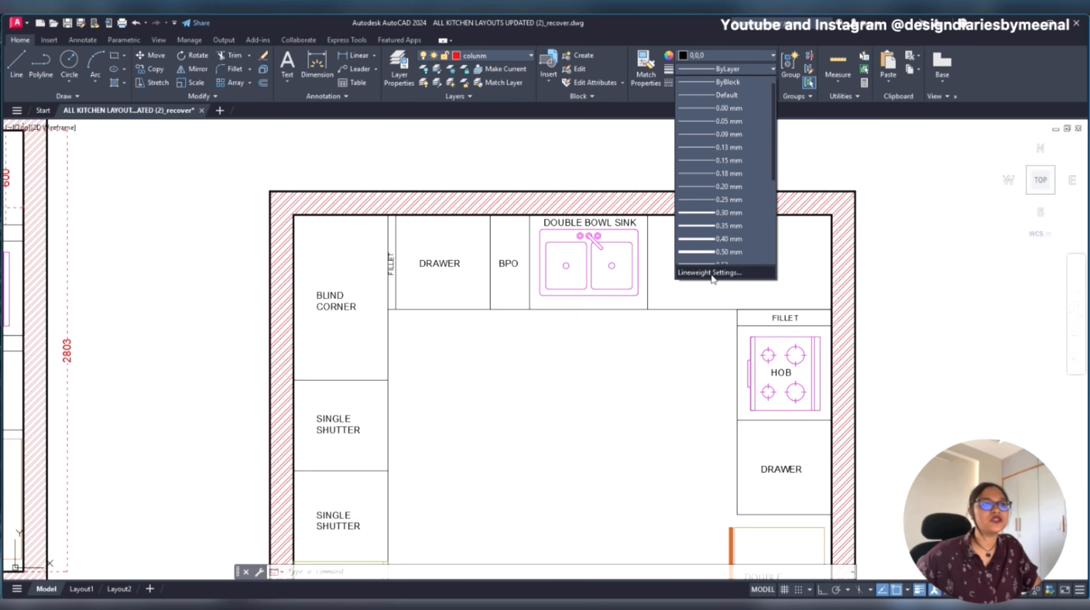
pyautogui.click(743, 83)
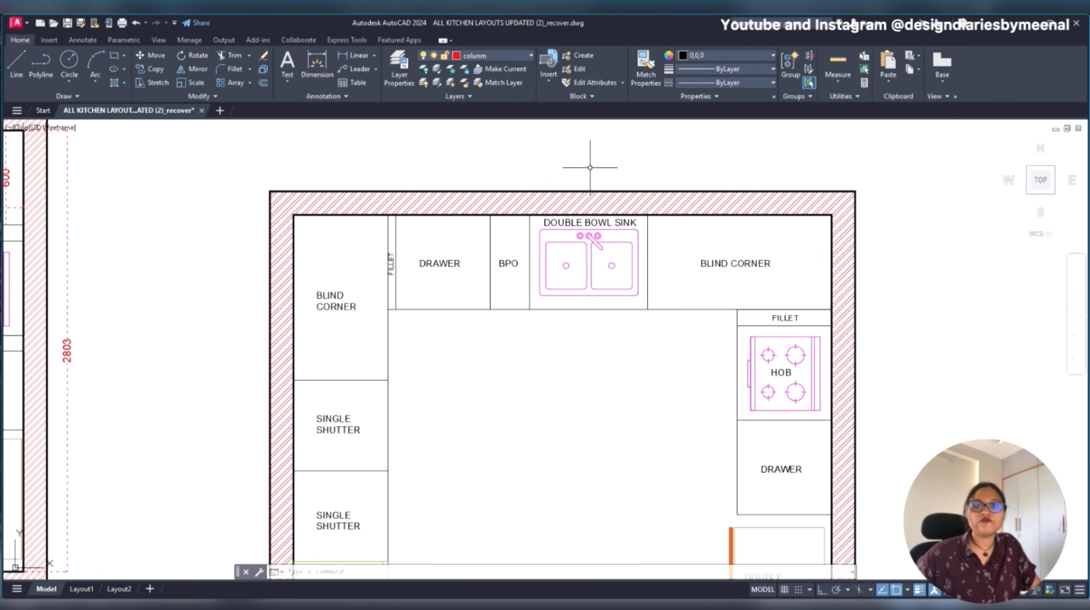
# - Review the wall hatch's properties, including its colour choices and pattern settings
pyautogui.hotkey('ctrl', '1')
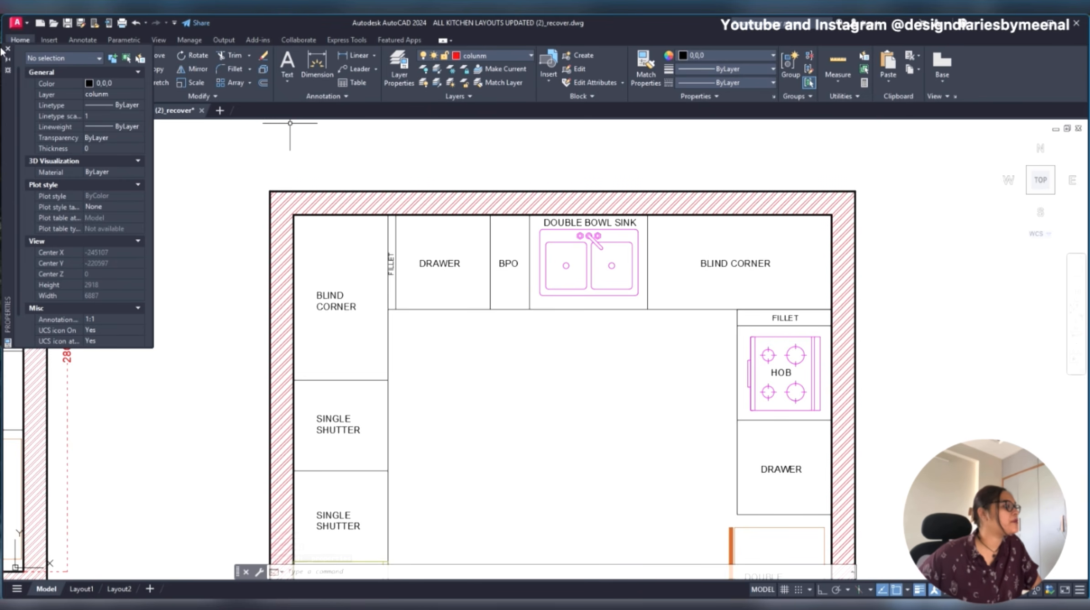
pyautogui.scroll(-2, 96, 341)
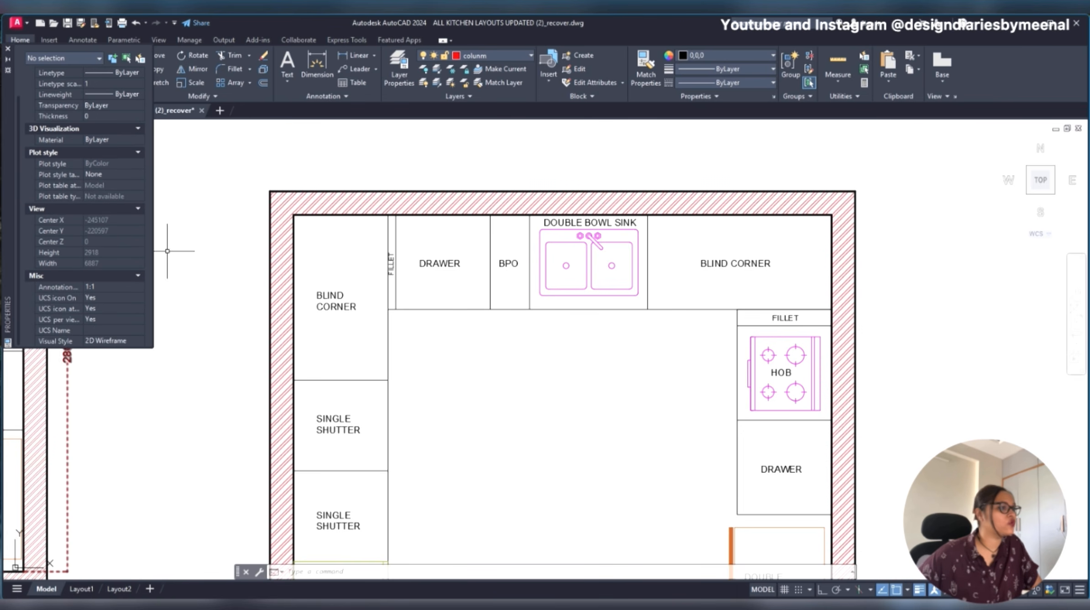
pyautogui.click(468, 193)
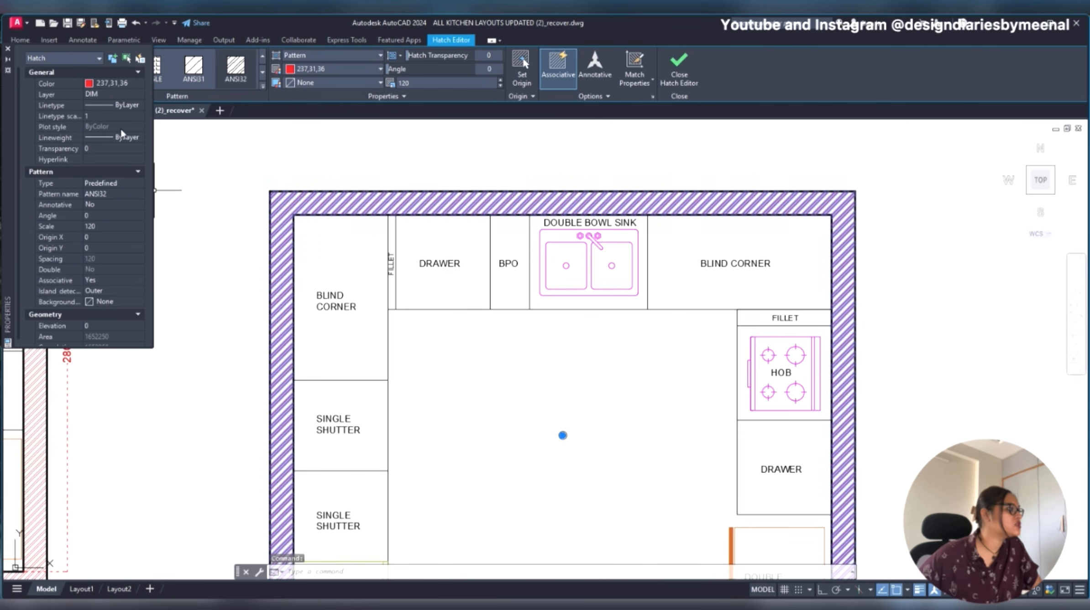
pyautogui.click(97, 83)
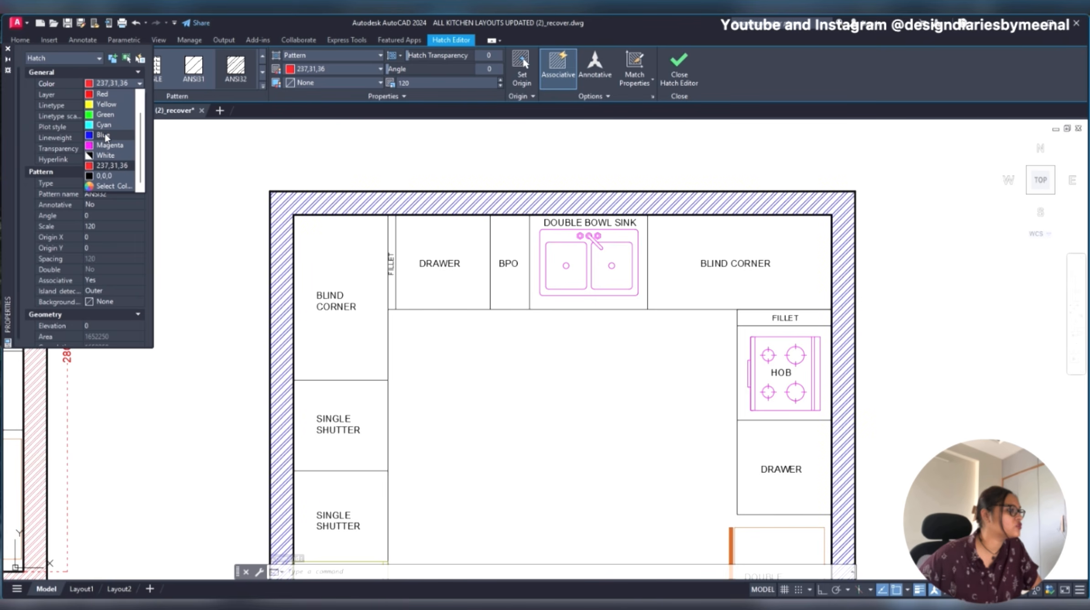
pyautogui.click(89, 266)
pyautogui.scroll(-1, 107, 201)
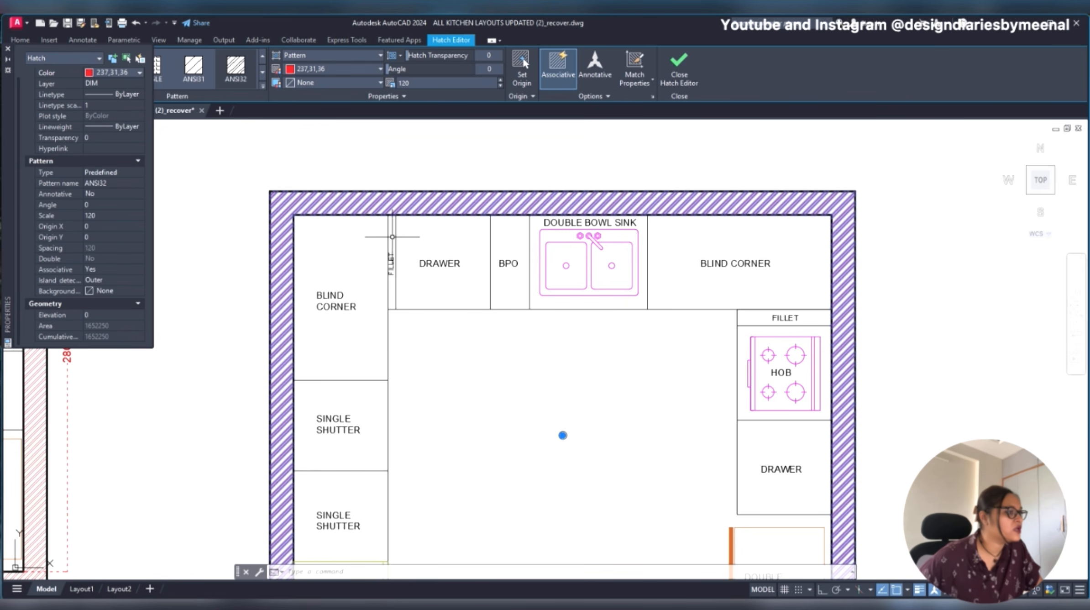
# - Review the properties of the vertical line between the FILLET strip and the adjacent DRAWER unit
pyautogui.click(395, 238)
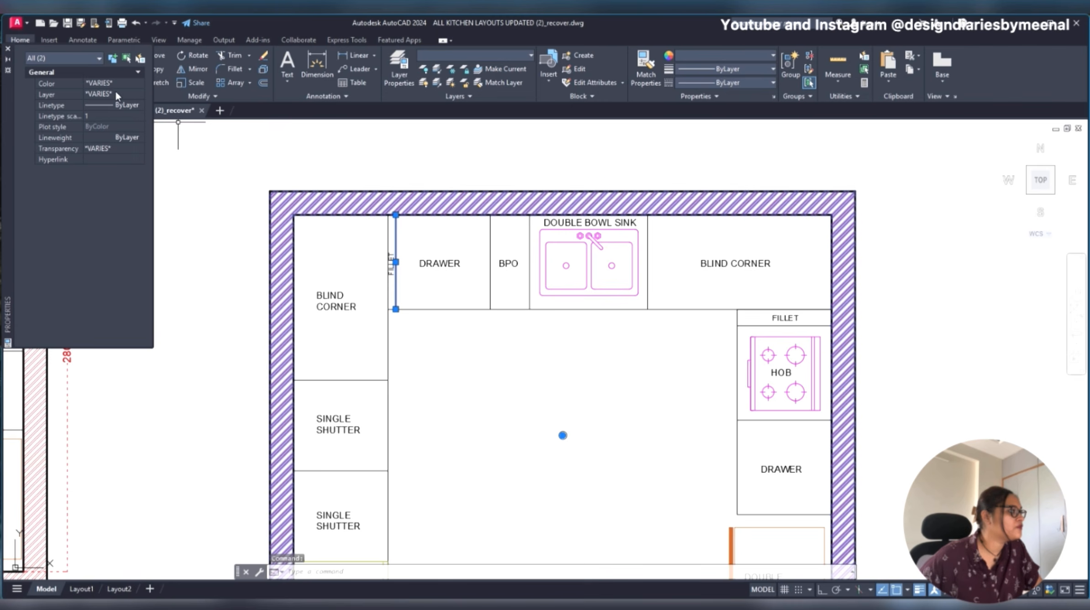
pyautogui.press('Escape')
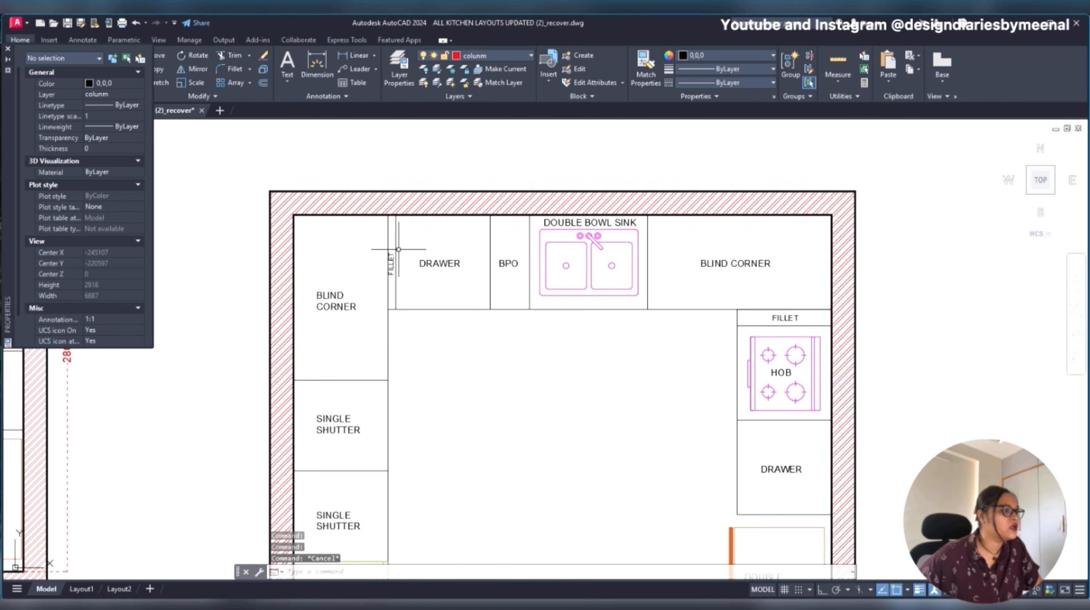
pyautogui.click(395, 243)
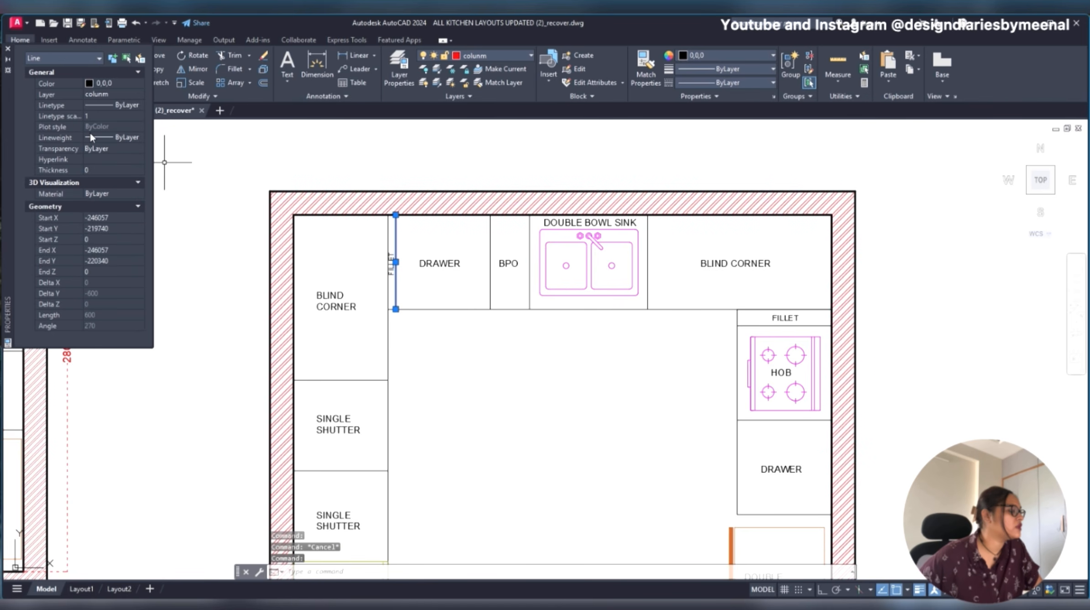
pyautogui.click(355, 215)
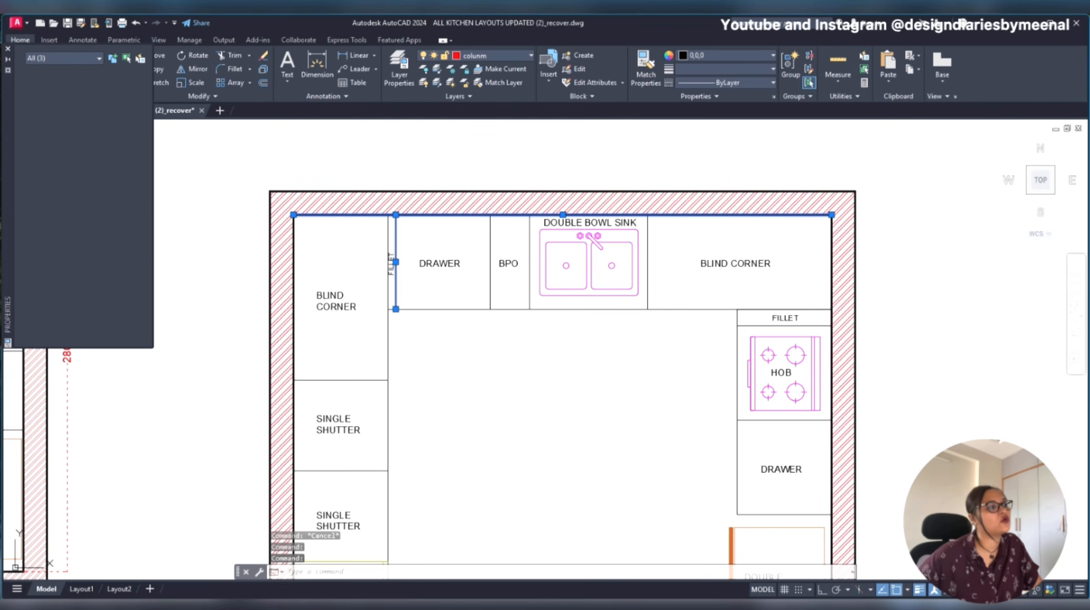
pyautogui.press('Escape')
pyautogui.click(396, 242)
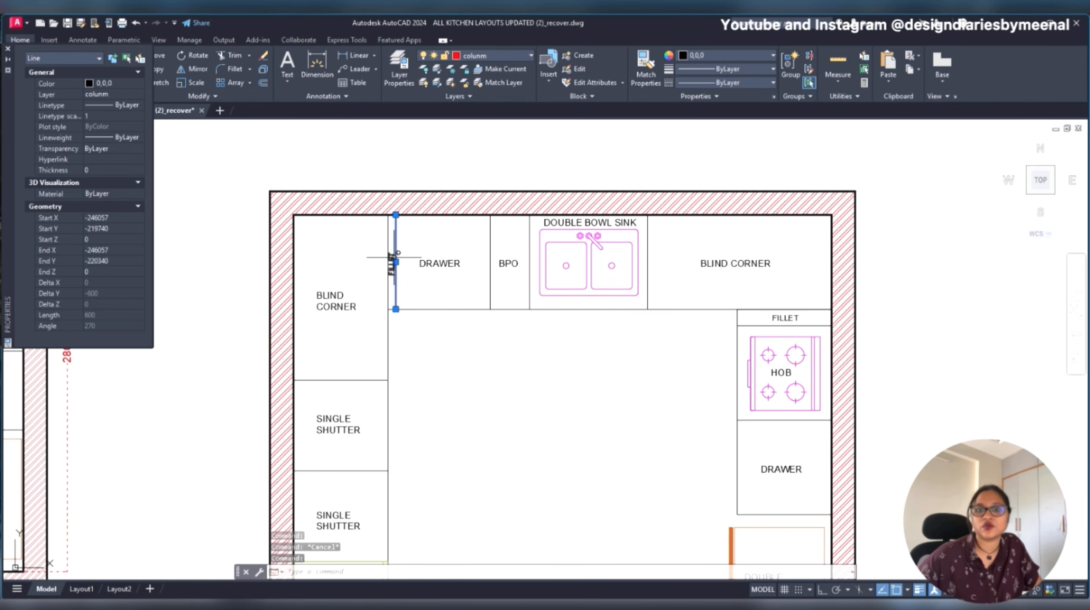
pyautogui.press('Escape')
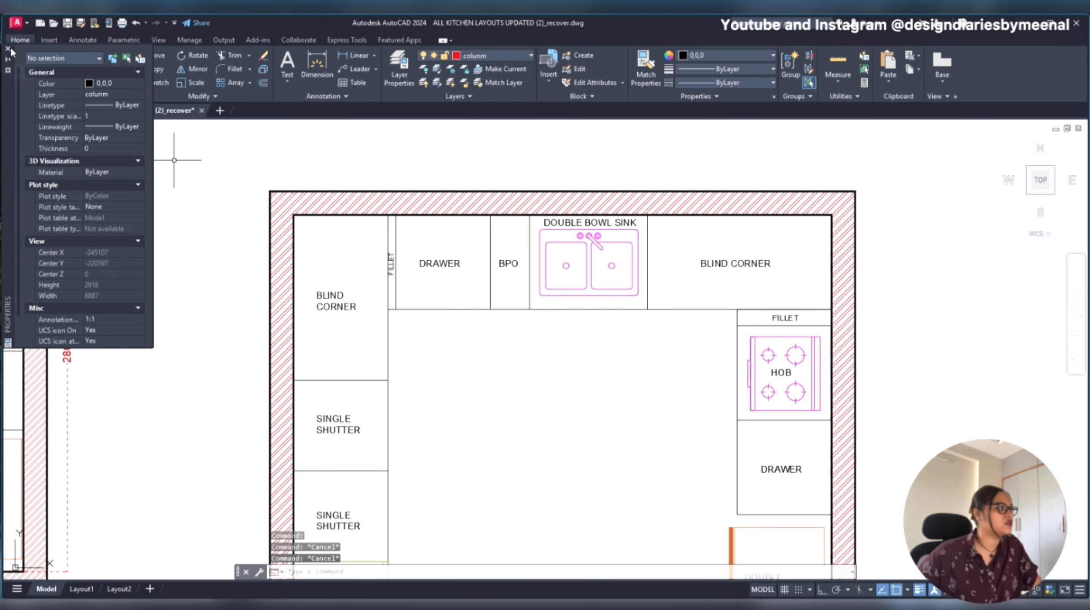
pyautogui.click(8, 48)
pyautogui.scroll(-2, 569, 241)
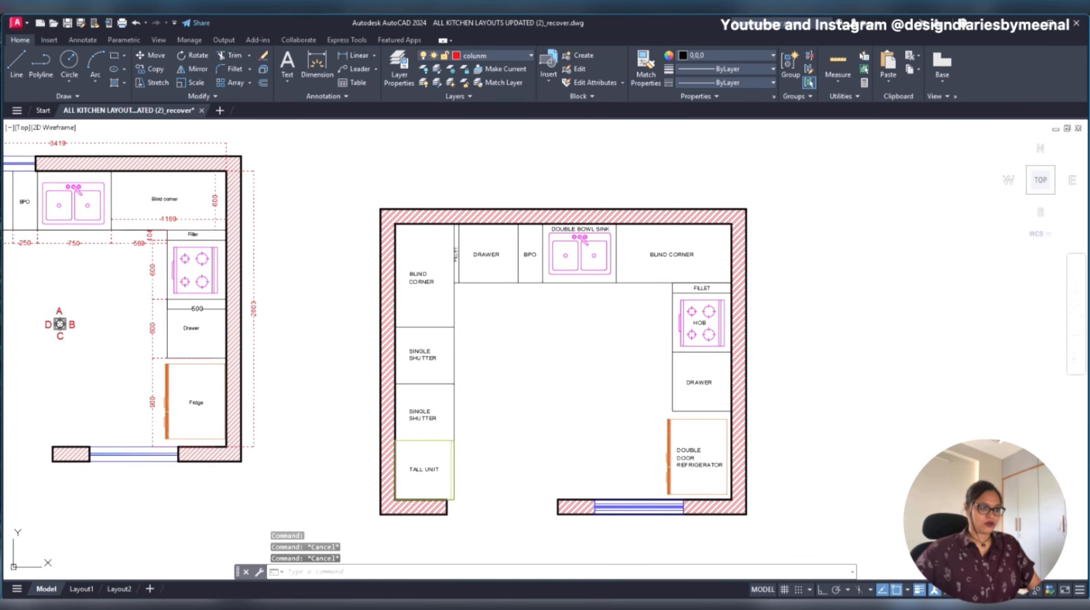
pyautogui.scroll(3, 570, 242)
pyautogui.scroll(-4, 566, 282)
pyautogui.scroll(2, 565, 313)
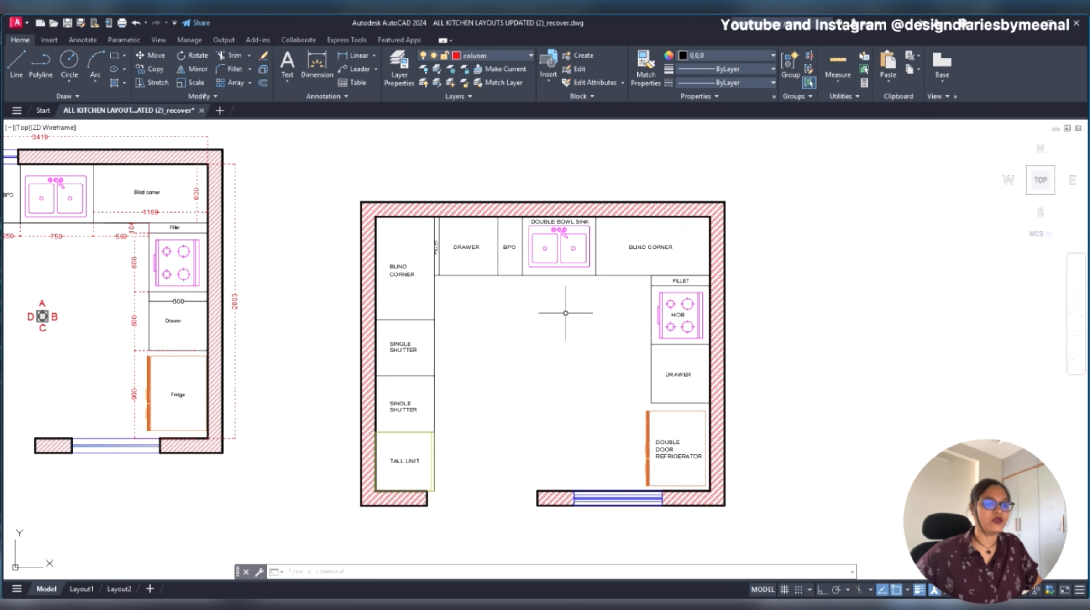
pyautogui.moveTo(556, 313); pyautogui.dragTo(538, 314, button='middle')
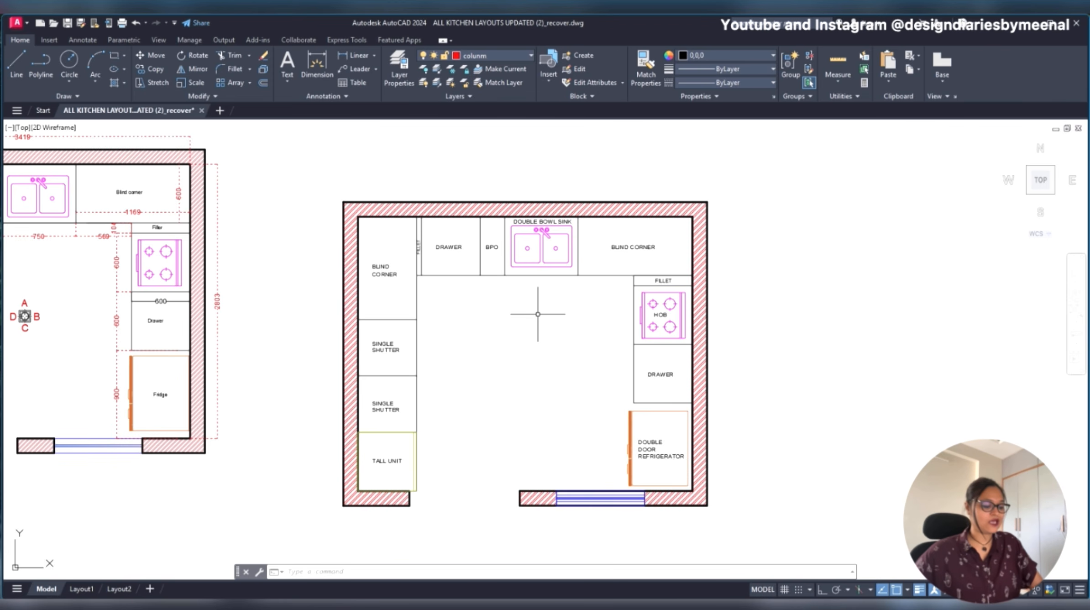
pyautogui.write('dli')
pyautogui.press('Return')
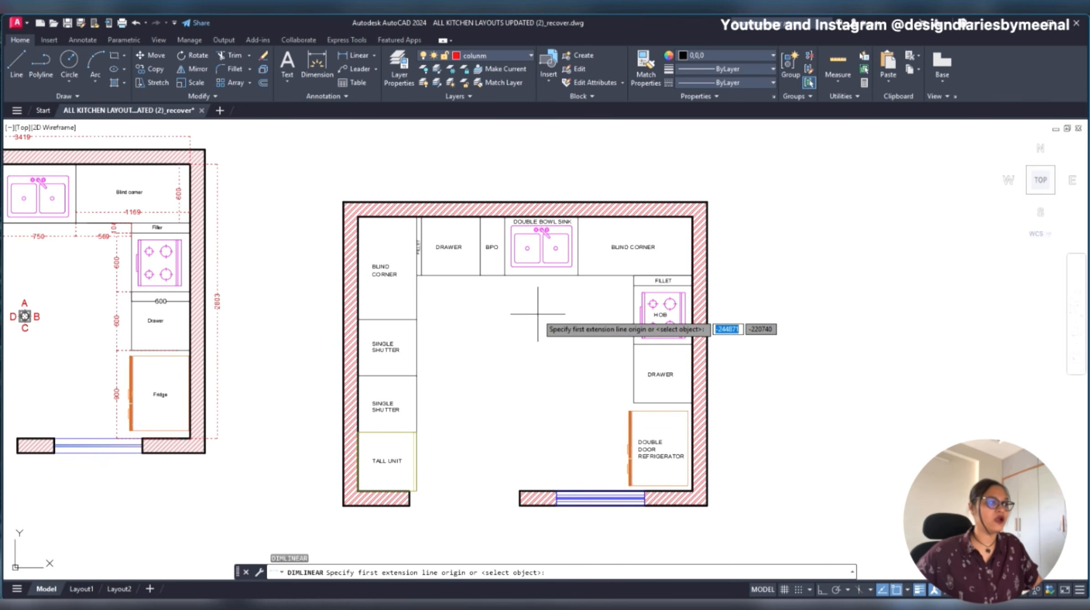
pyautogui.click(343, 202)
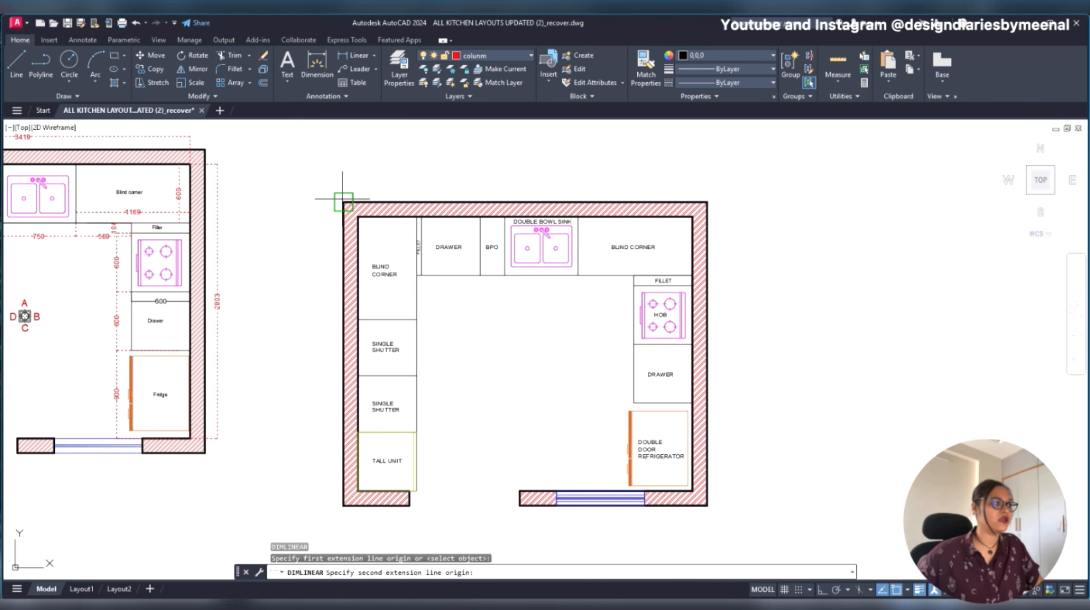
pyautogui.click(707, 202)
pyautogui.scroll(2, 705, 182)
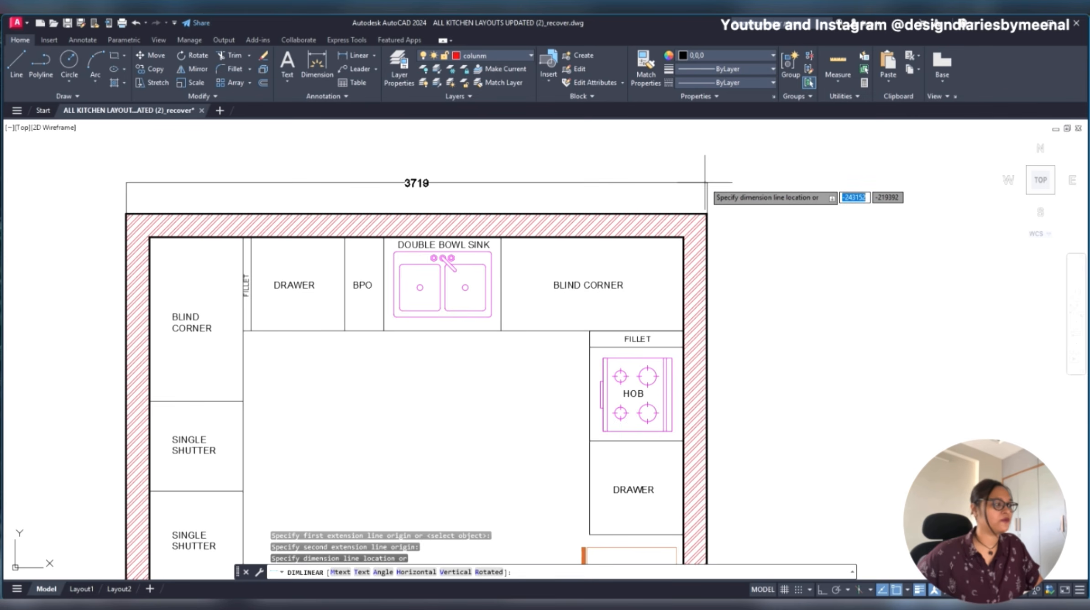
pyautogui.press('Escape')
# - Add a linear dimension between the inner corners of the redrawn plan's top wall, placing it above the wall
pyautogui.press('Return')
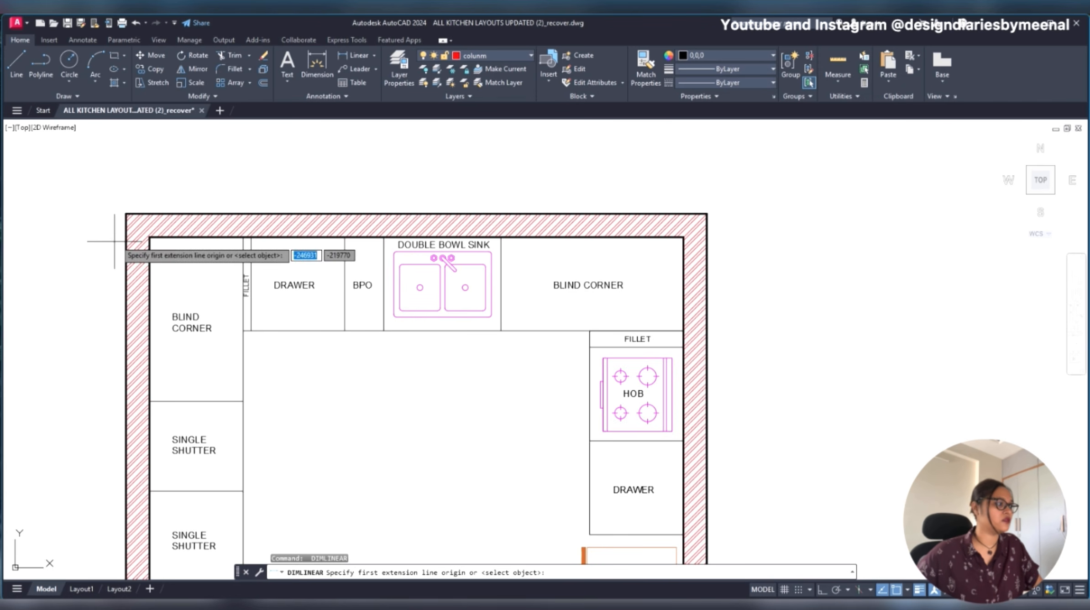
pyautogui.click(150, 237)
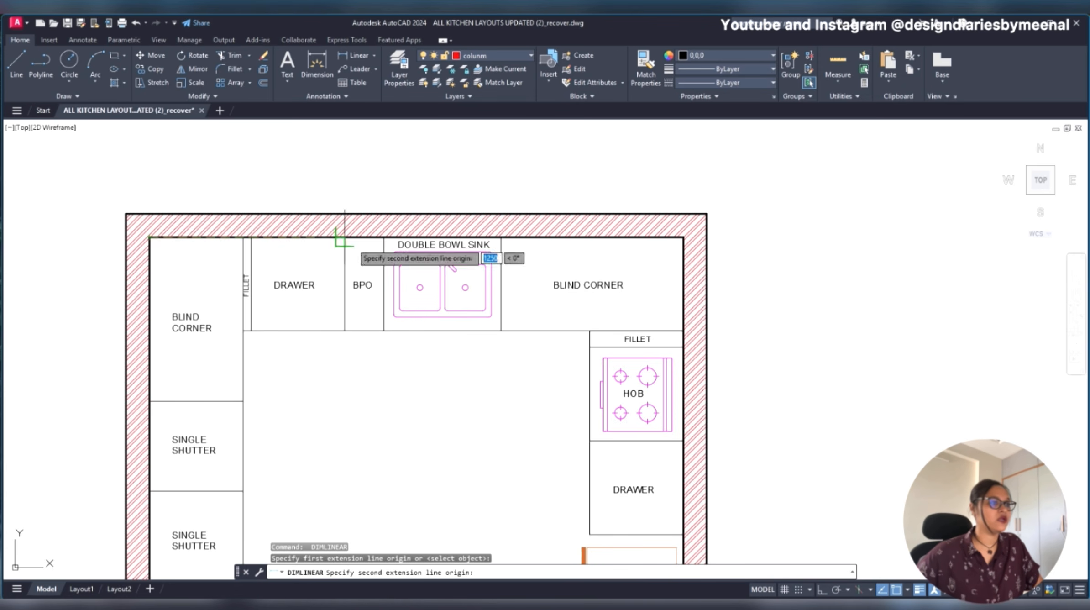
pyautogui.click(683, 236)
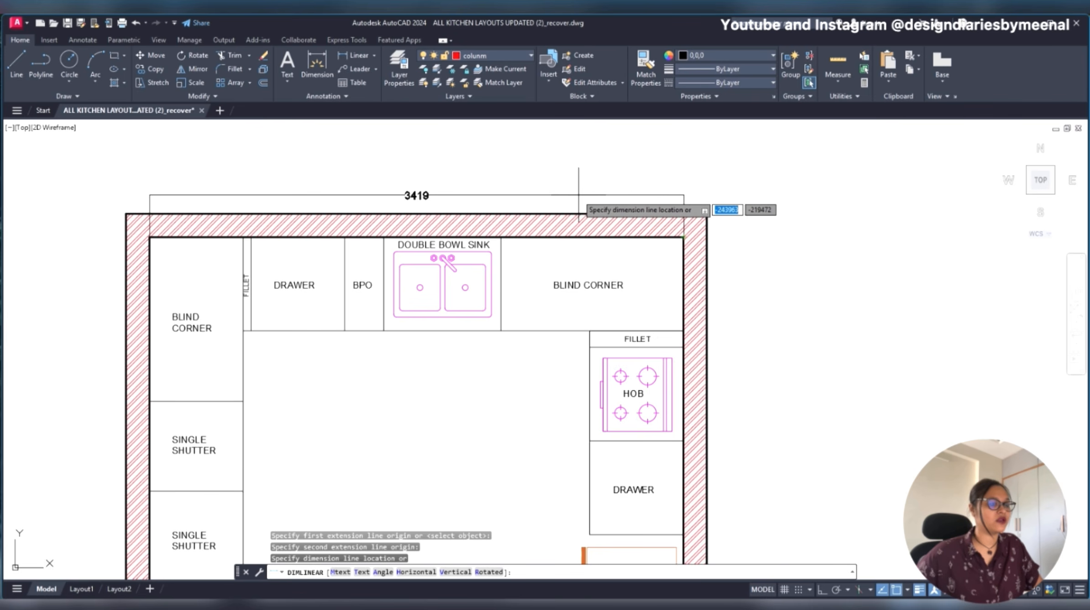
pyautogui.scroll(-4, 570, 211)
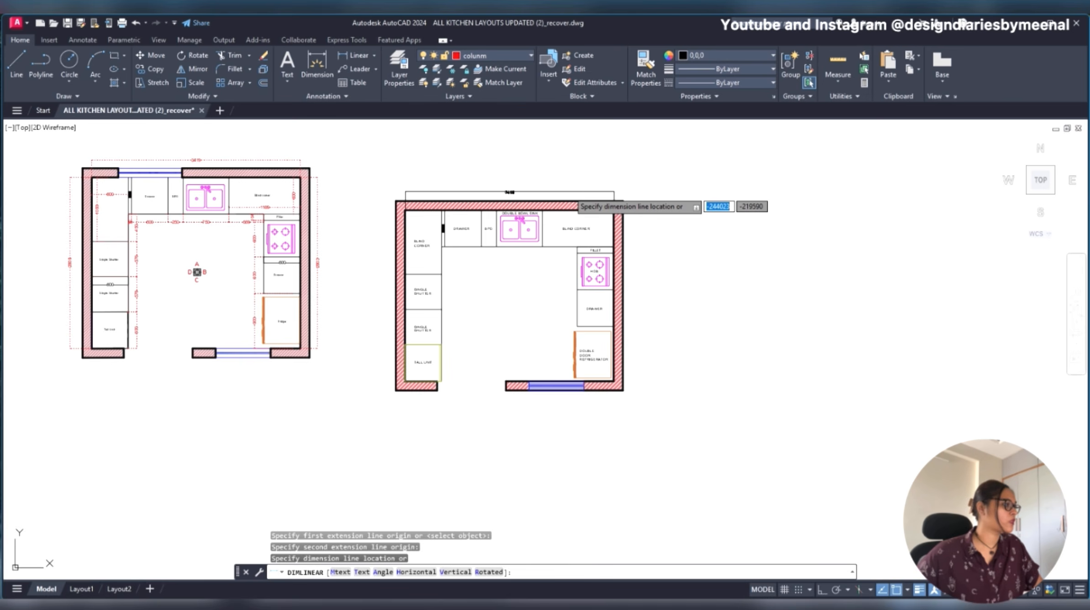
pyautogui.scroll(5, 568, 192)
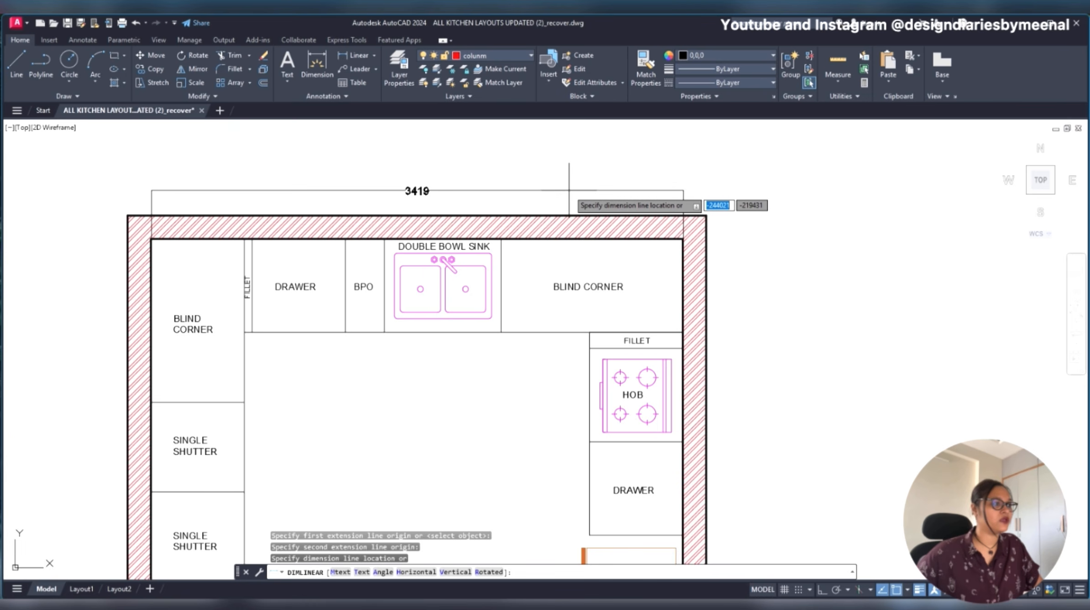
pyautogui.click(571, 187)
pyautogui.press('Escape')
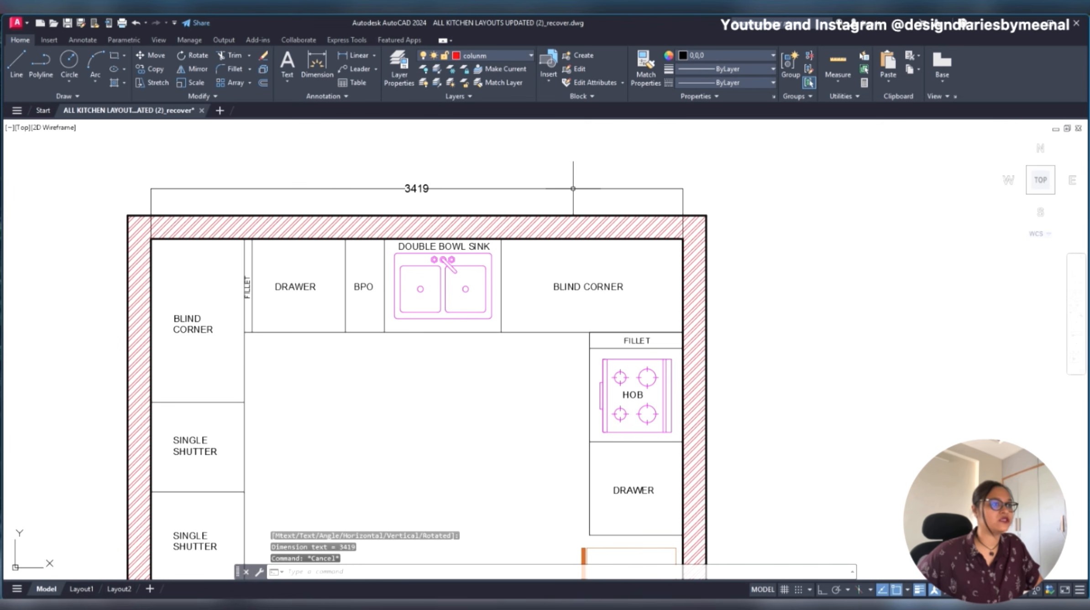
# - Match the new top dimension's properties to the red dashed overall-width dimension above the original plan
pyautogui.scroll(-4, 627, 183)
pyautogui.scroll(4, 630, 187)
pyautogui.write('ma')
pyautogui.press('Return')
pyautogui.scroll(-4, 629, 187)
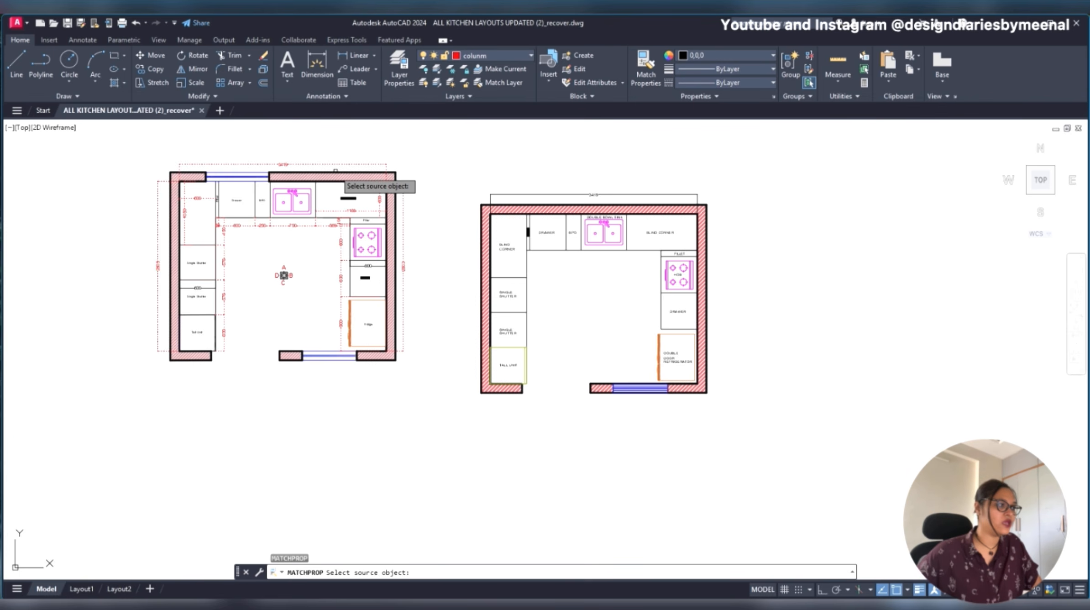
pyautogui.click(337, 164)
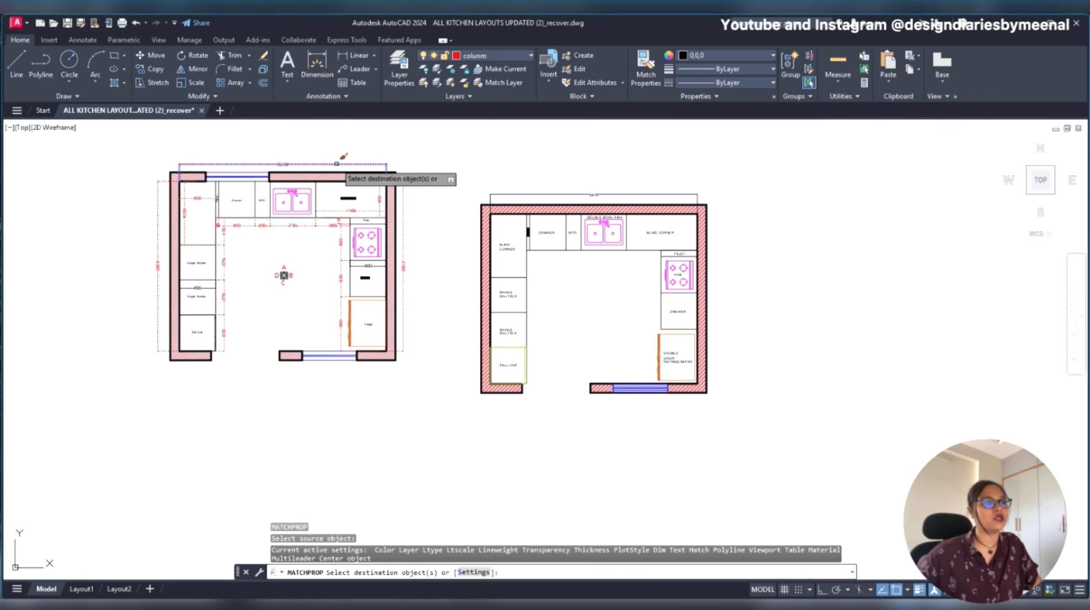
pyautogui.click(584, 192)
pyautogui.scroll(5, 358, 153)
pyautogui.scroll(-2, 487, 188)
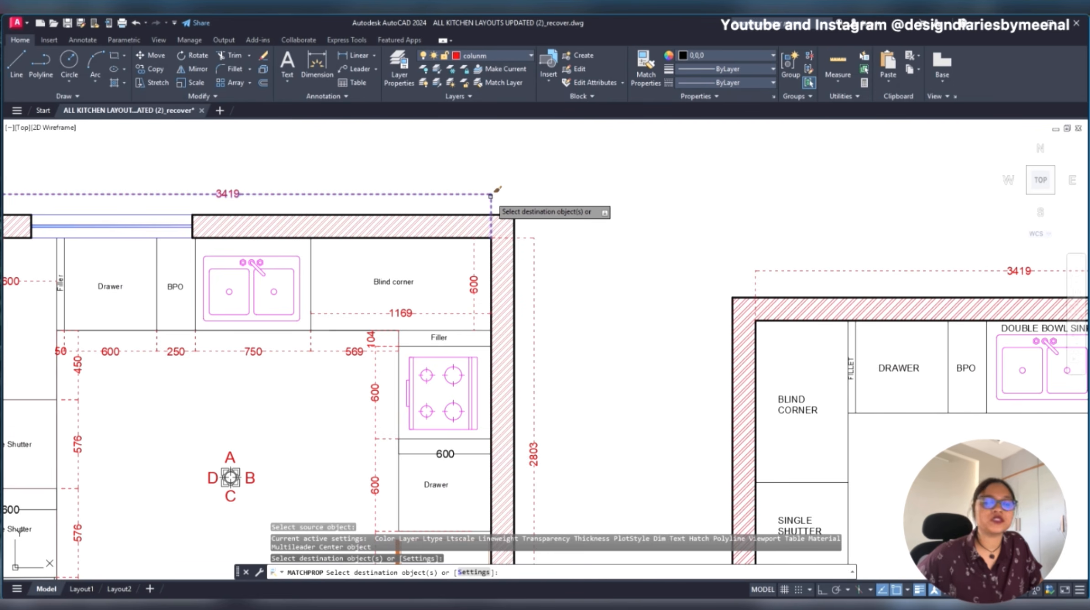
pyautogui.press('Escape')
# - Undo the property match on the redrawn plan's top dimension
pyautogui.scroll(-4, 491, 196)
pyautogui.scroll(6, 707, 230)
pyautogui.moveTo(717, 218); pyautogui.dragTo(658, 221, button='middle')
pyautogui.scroll(-2, 583, 206)
pyautogui.hotkey('ctrl', 'z')
pyautogui.hotkey('ctrl', 'z')
pyautogui.hotkey('ctrl', 'z')
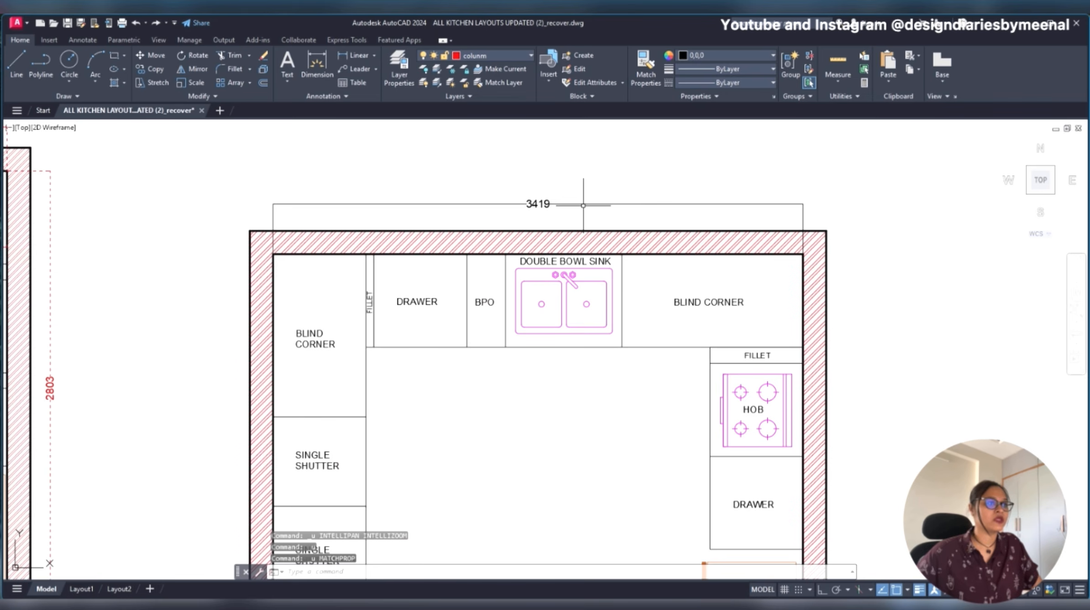
# - Try the DASHED2 linetype on the dimension above the redrawn plan's top wall and change it to DASH
pyautogui.click(583, 205)
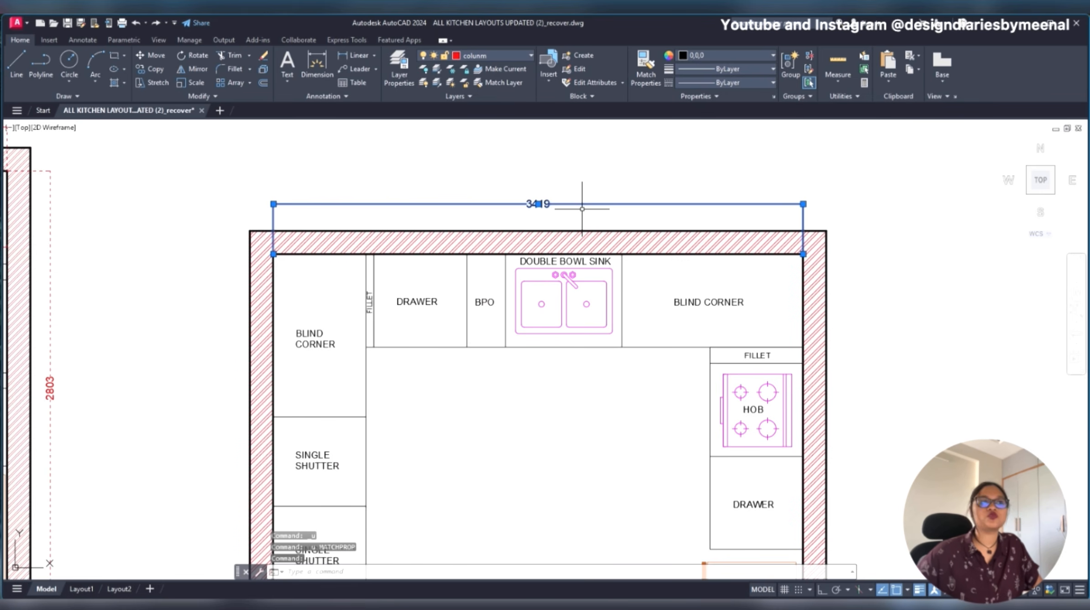
pyautogui.click(724, 83)
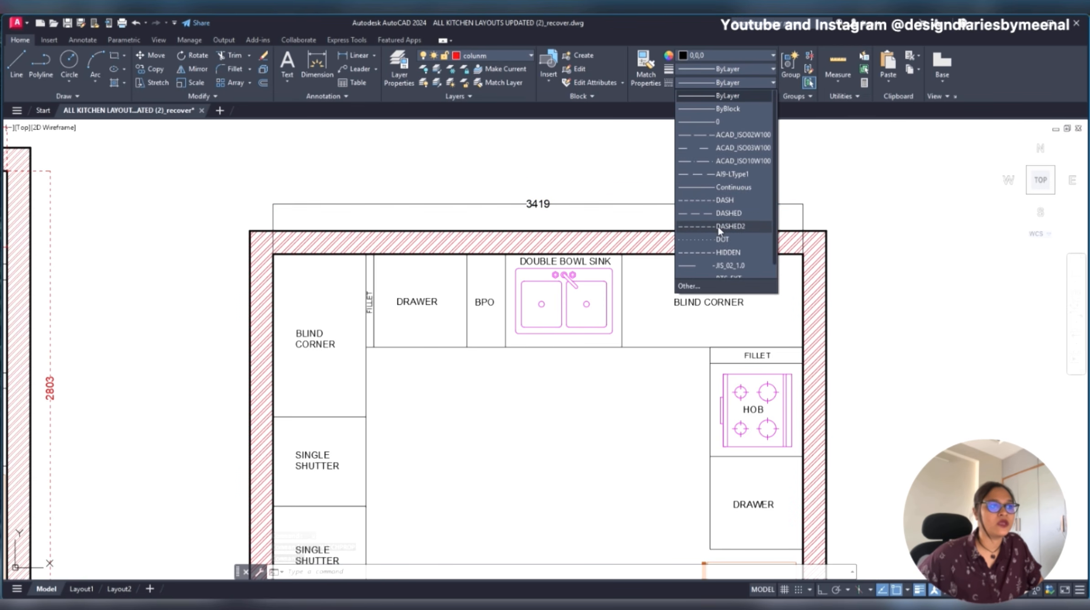
pyautogui.click(720, 228)
pyautogui.click(725, 83)
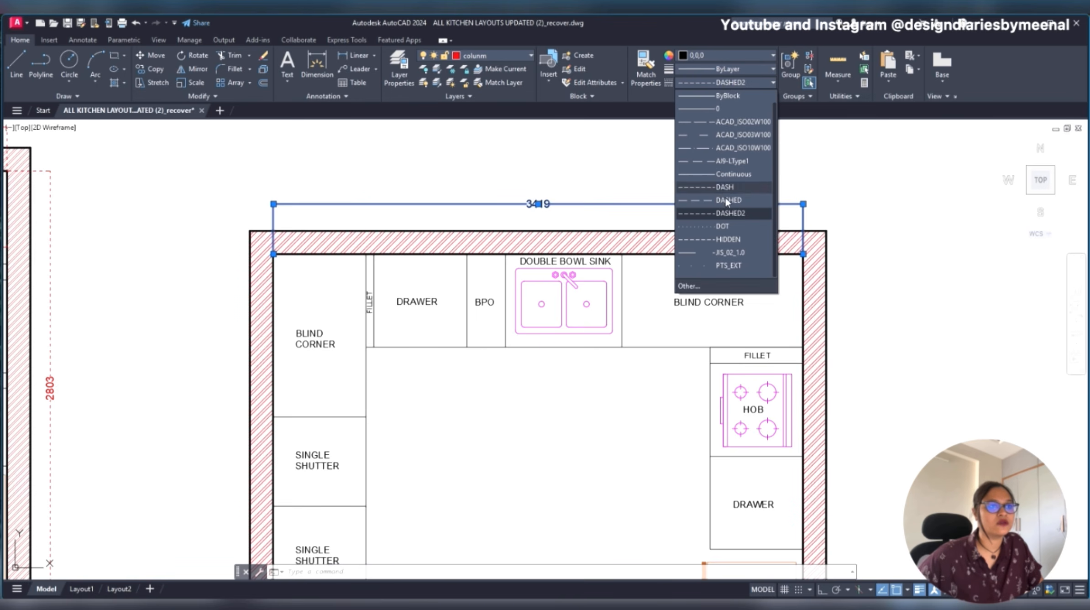
pyautogui.click(726, 188)
pyautogui.press('Escape')
pyautogui.scroll(3, 630, 203)
pyautogui.scroll(-3, 628, 200)
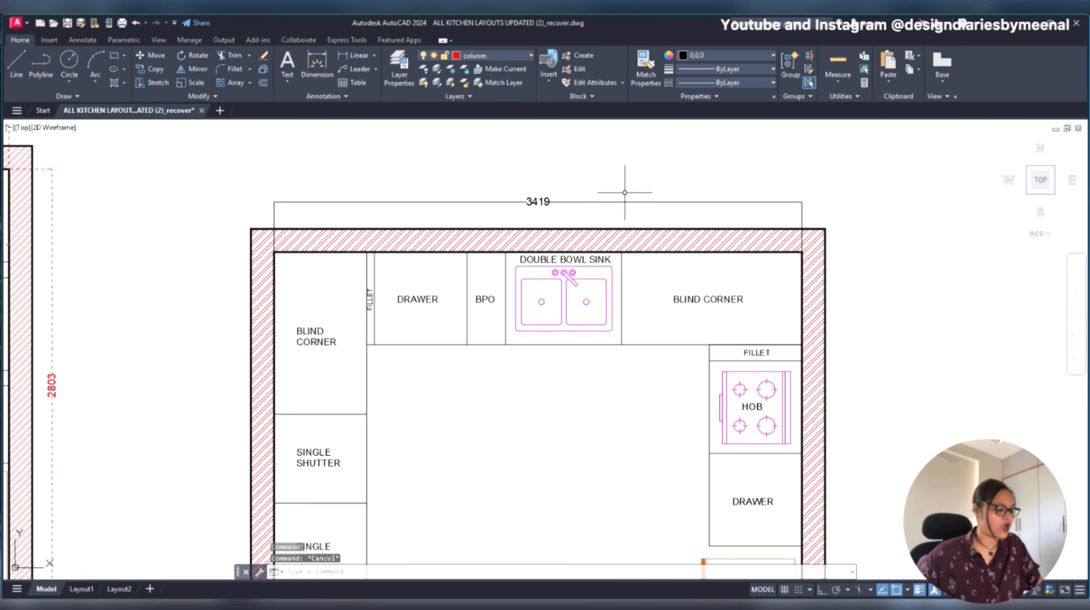
# - Set the dimension line lineweight of the dimension above the redrawn plan's top wall to 0.09 mm
pyautogui.hotkey('ctrl', '1')
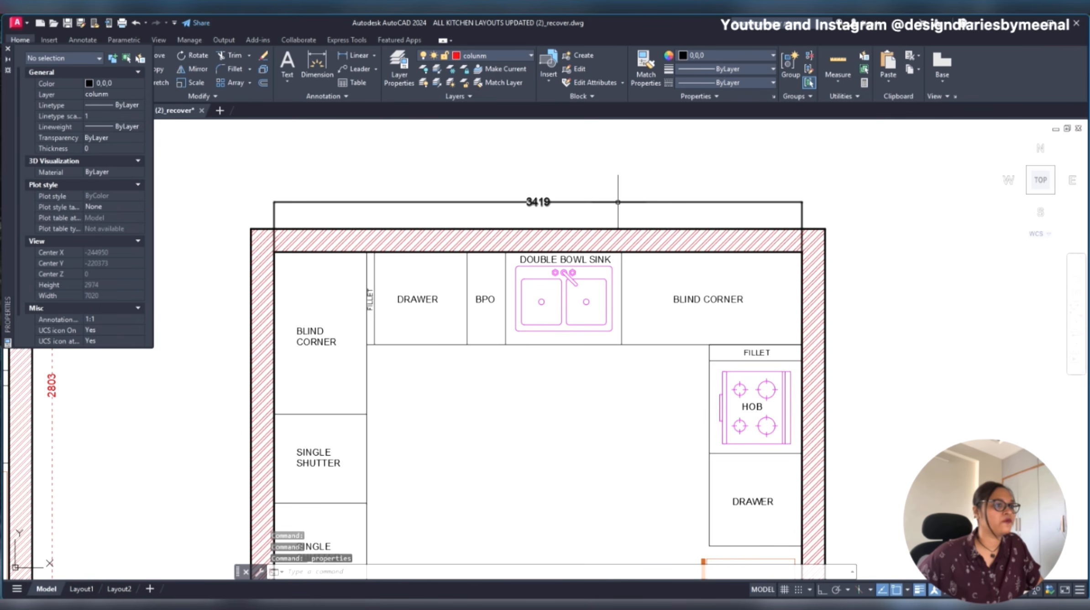
pyautogui.click(609, 201)
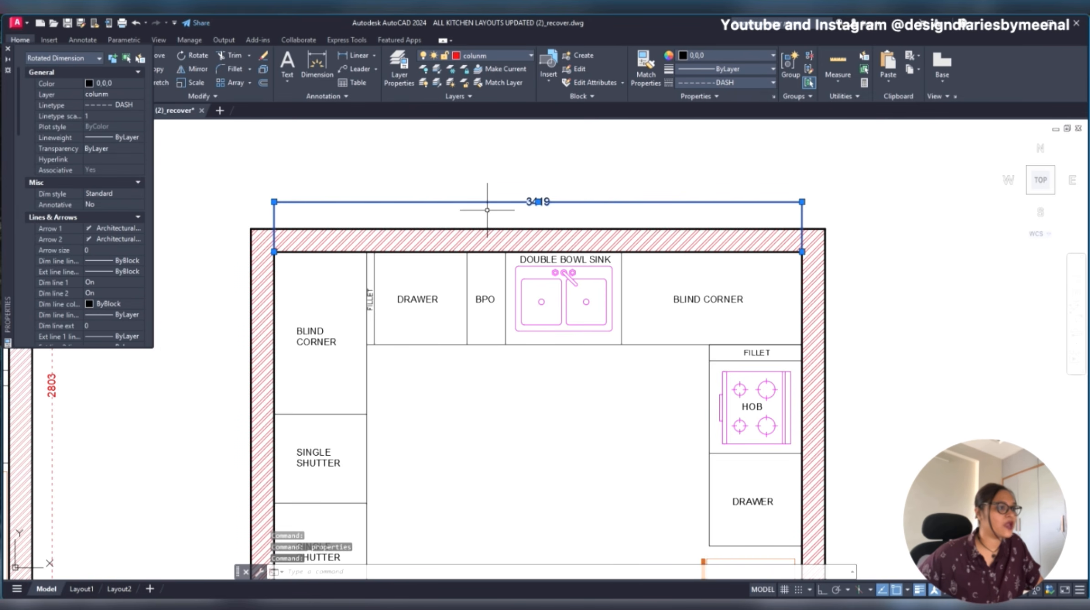
pyautogui.click(108, 261)
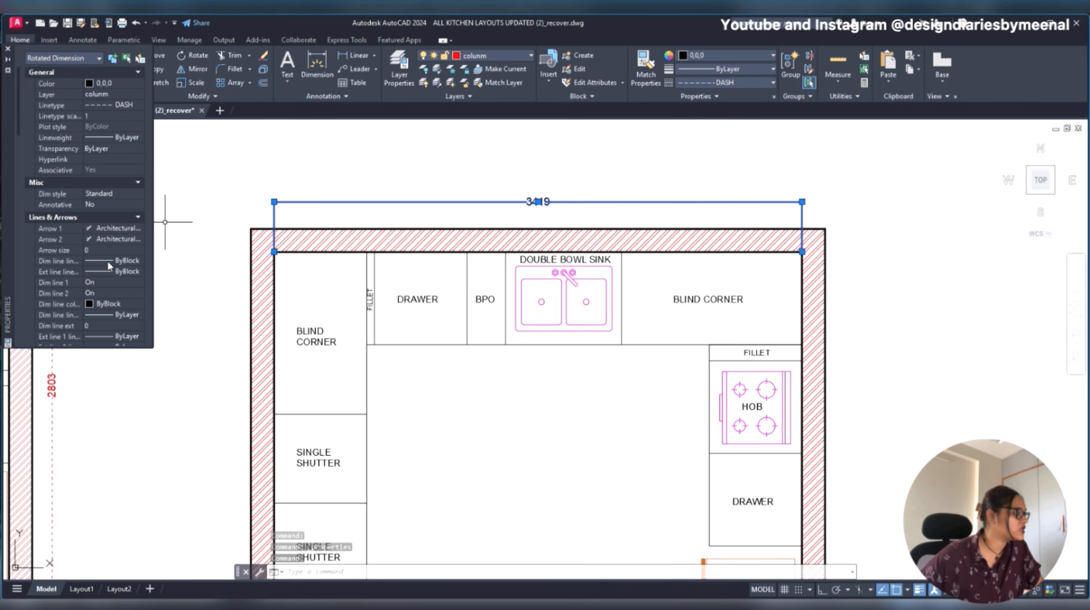
pyautogui.click(107, 261)
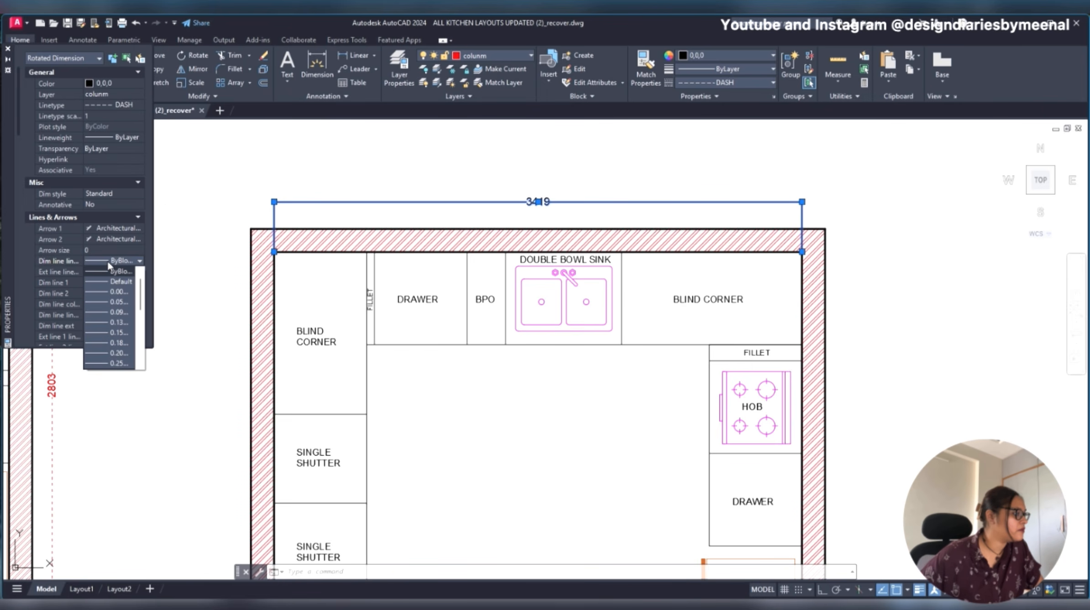
pyautogui.click(112, 268)
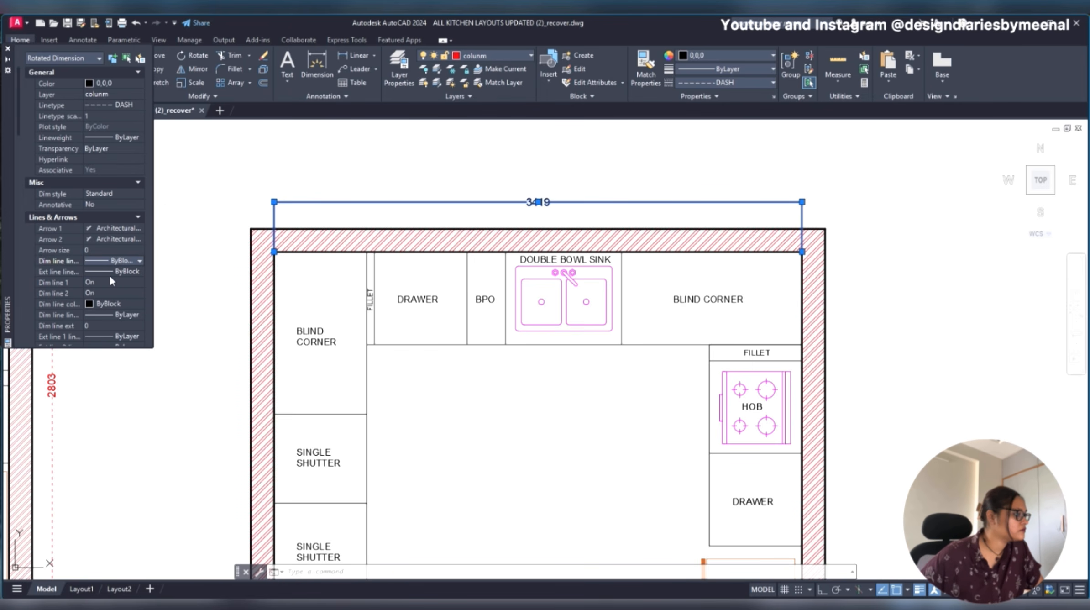
pyautogui.click(110, 262)
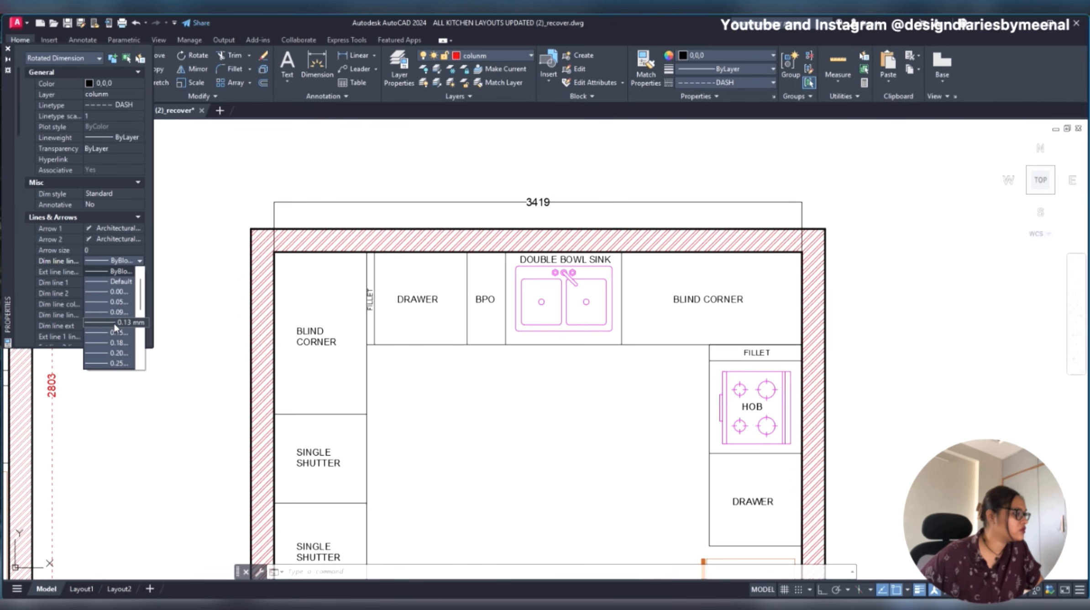
pyautogui.click(111, 311)
pyautogui.click(111, 271)
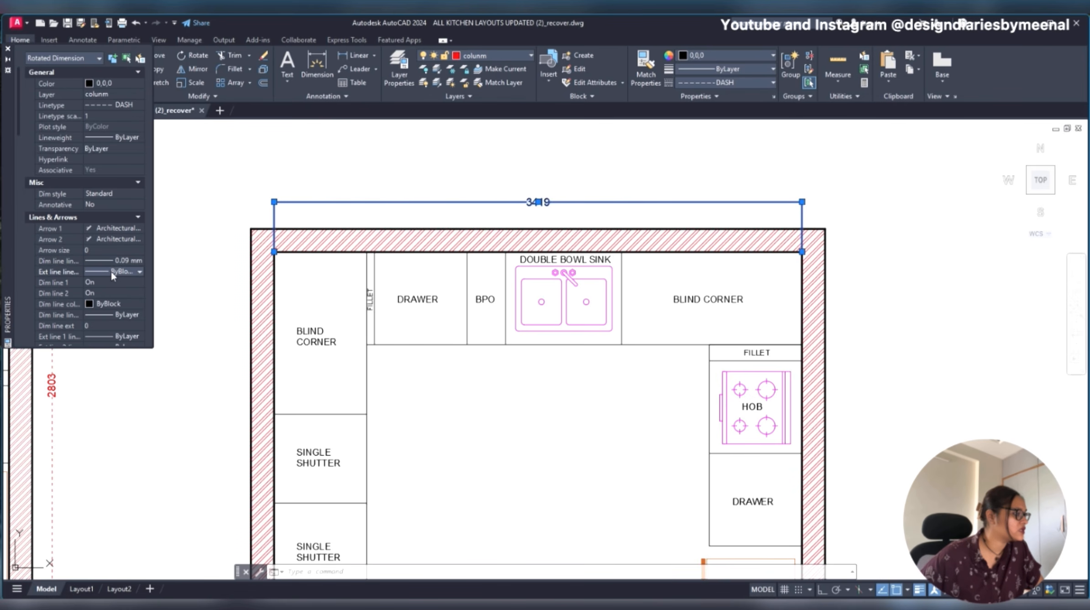
pyautogui.click(112, 272)
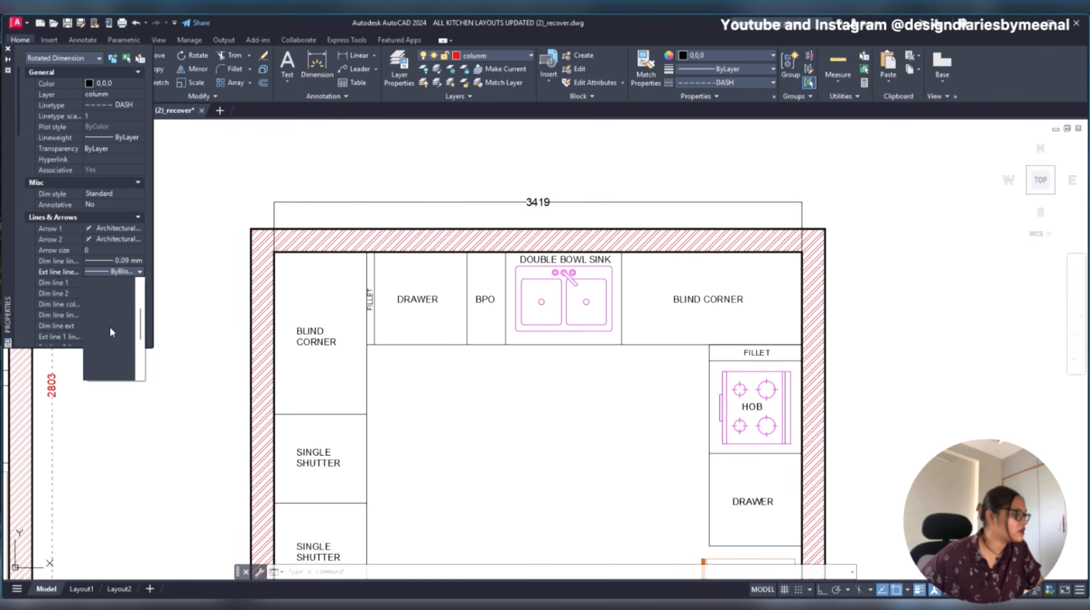
pyautogui.click(115, 286)
pyautogui.click(119, 261)
pyautogui.scroll(-3, 116, 292)
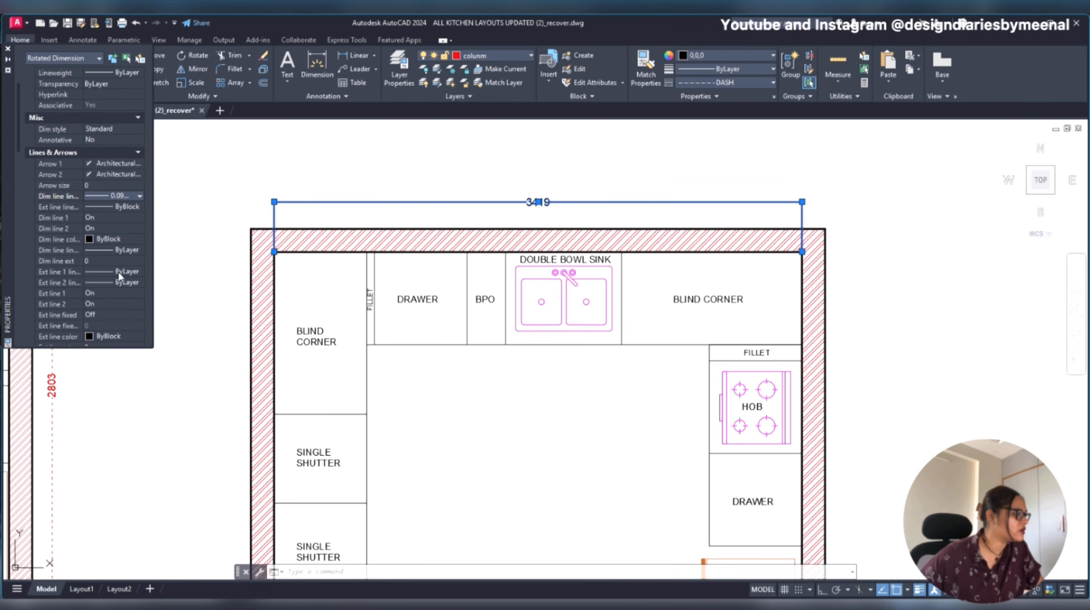
pyautogui.click(117, 202)
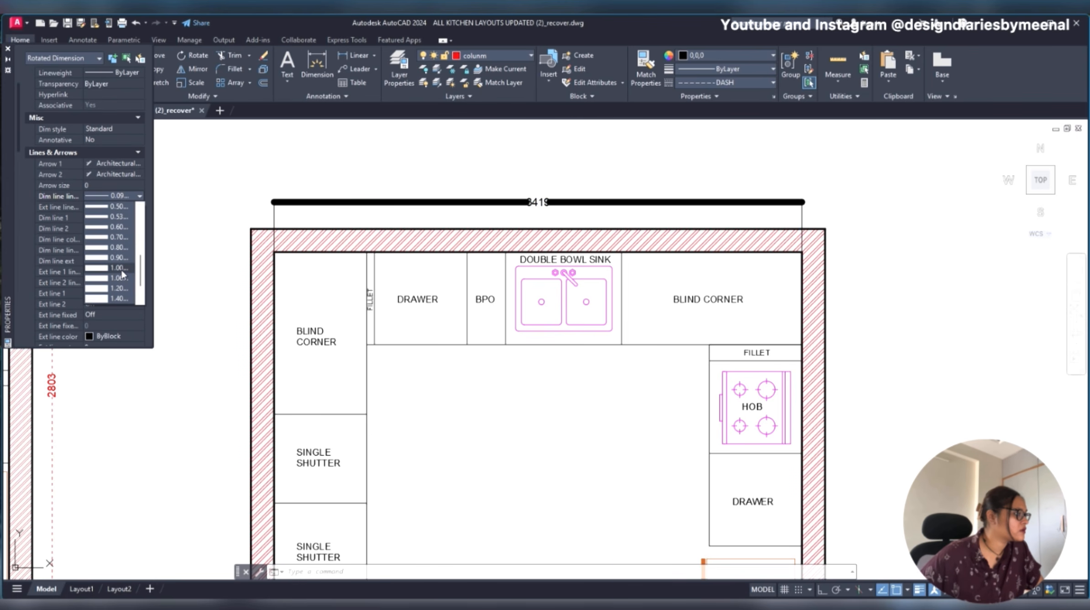
pyautogui.click(116, 198)
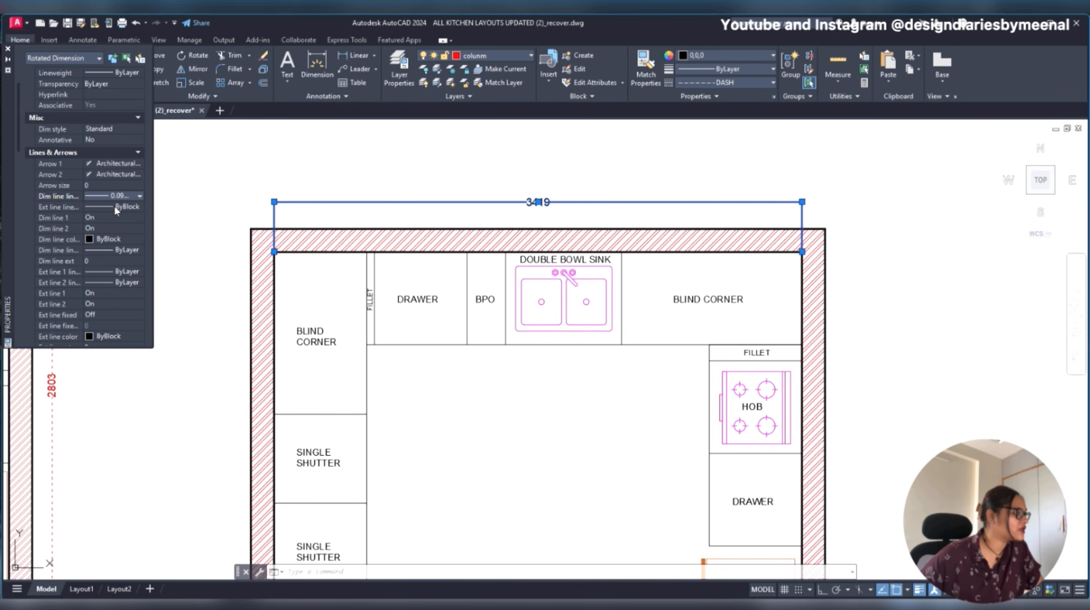
# - Set the dimension line linetype of the redrawn plan's top dimension to DASH
pyautogui.click(114, 251)
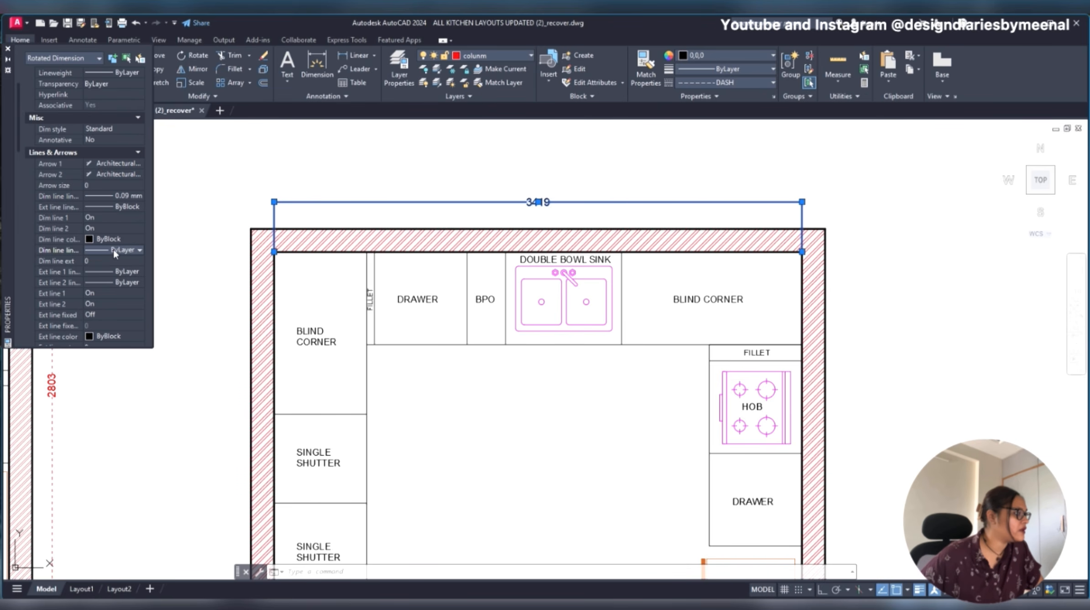
pyautogui.click(142, 252)
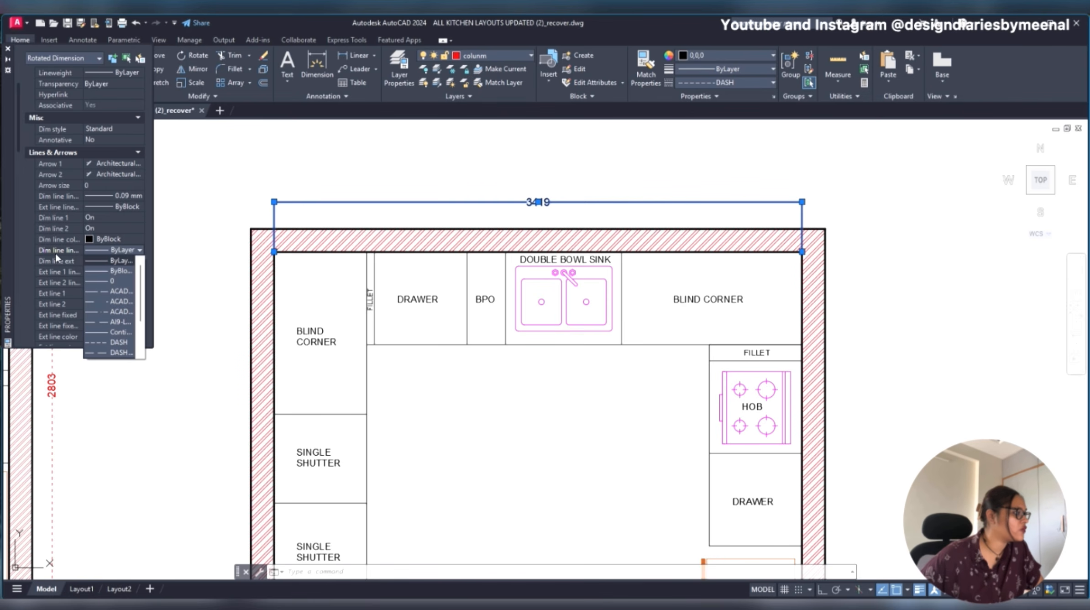
pyautogui.scroll(2, 114, 216)
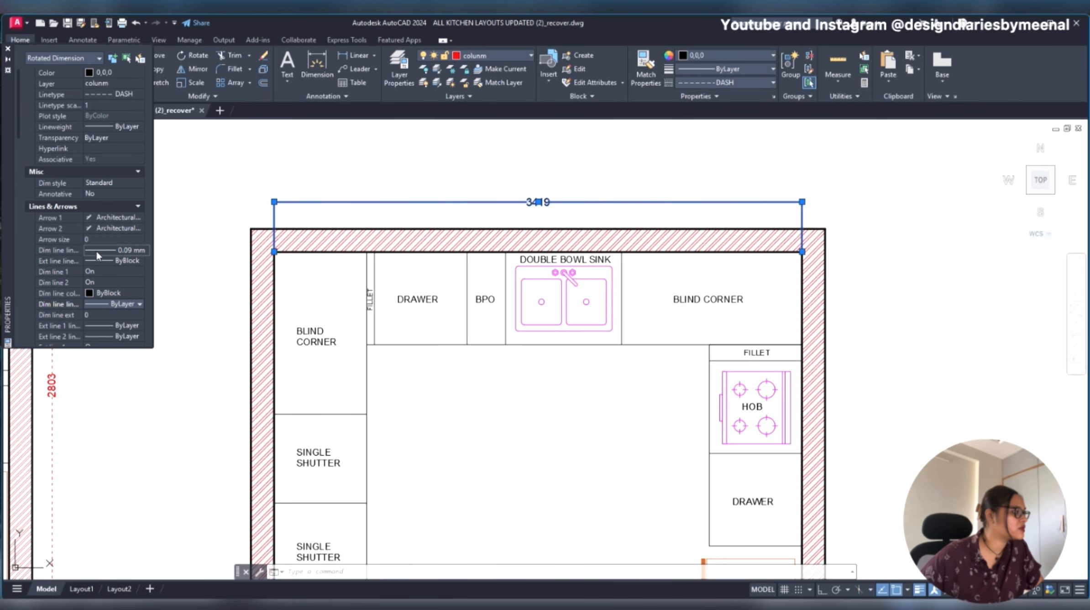
pyautogui.scroll(-2, 115, 251)
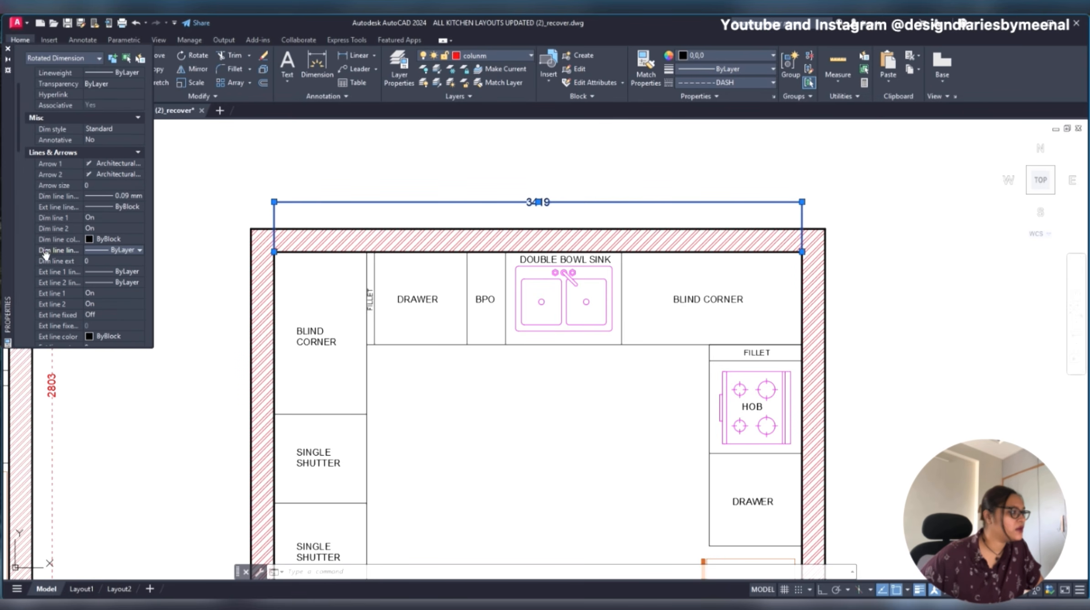
pyautogui.click(114, 251)
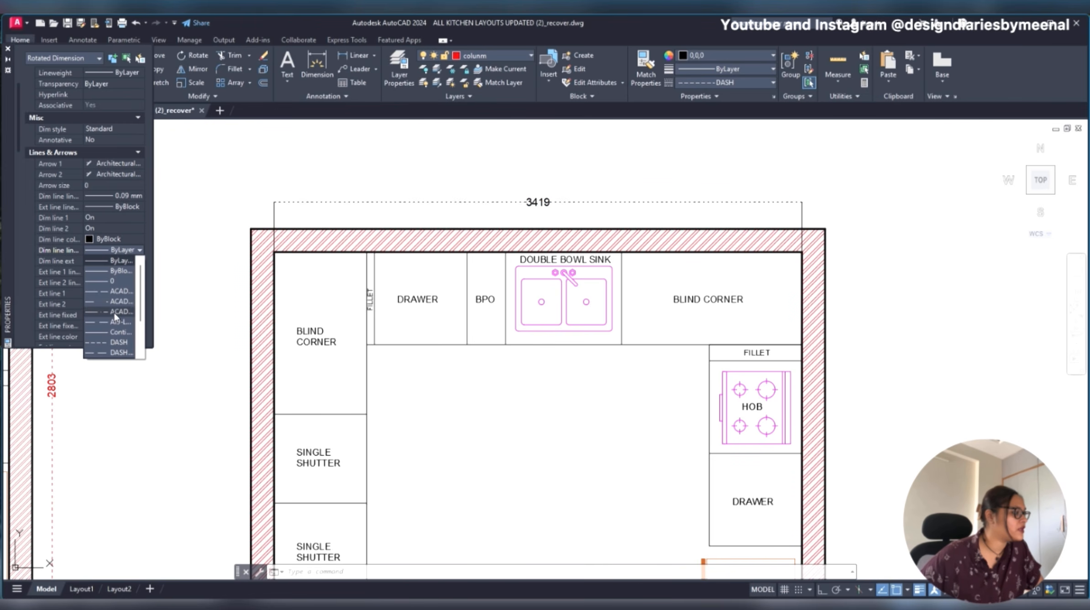
pyautogui.click(112, 343)
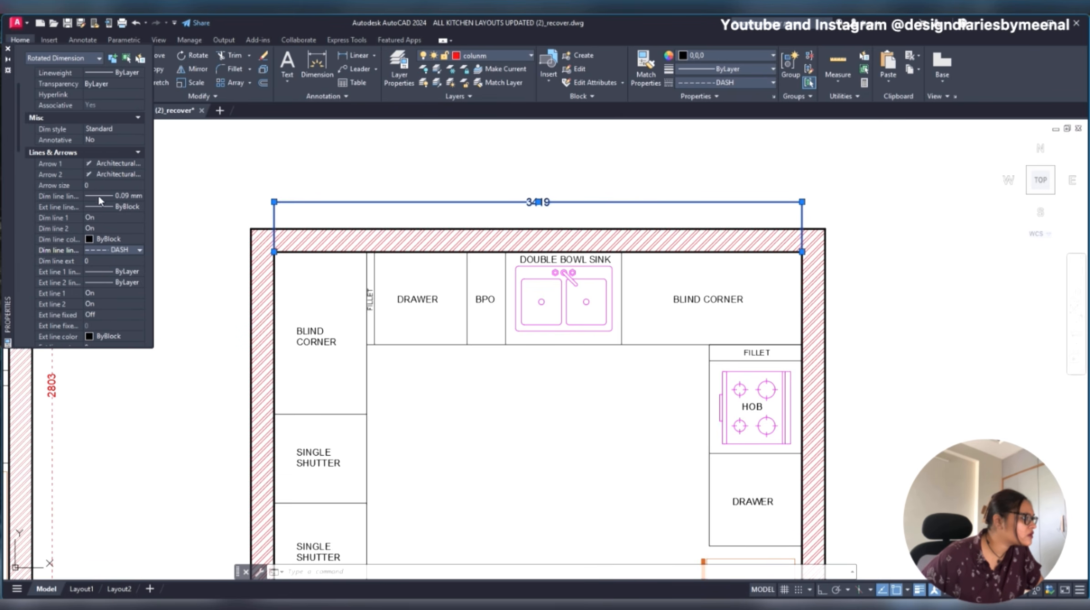
# - Try arrow sizes of 1 and 100 on the redrawn plan's top dimension
pyautogui.click(96, 184)
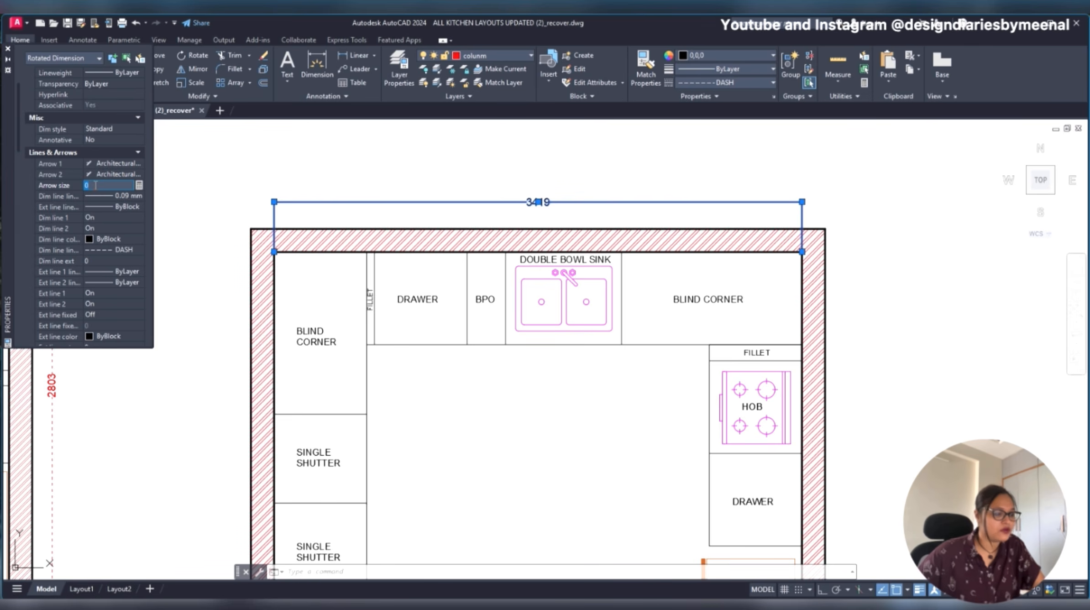
pyautogui.write('1')
pyautogui.press('Return')
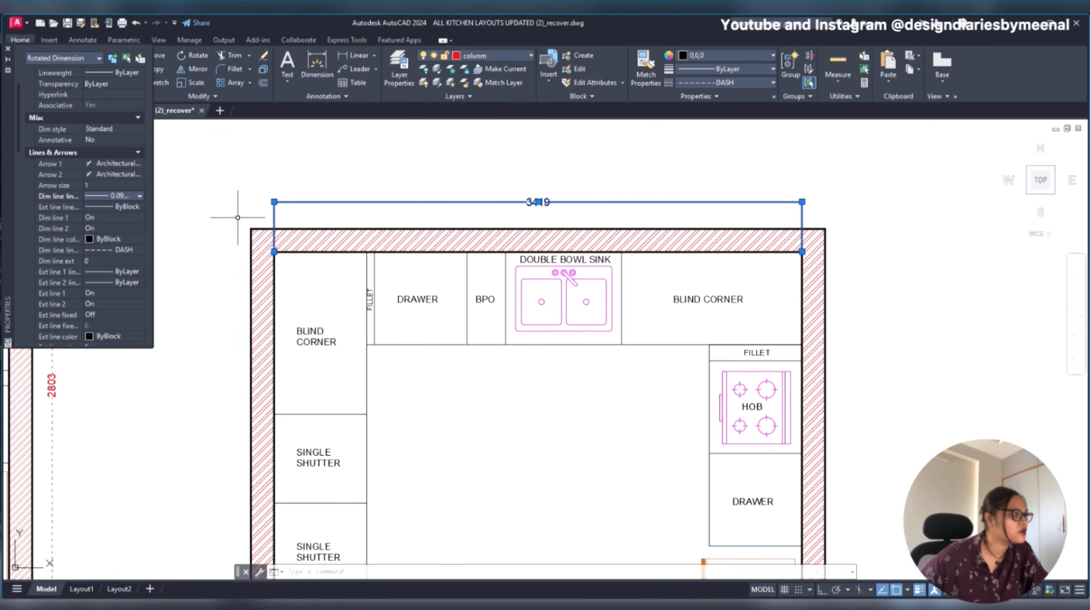
pyautogui.click(108, 176)
pyautogui.click(108, 185)
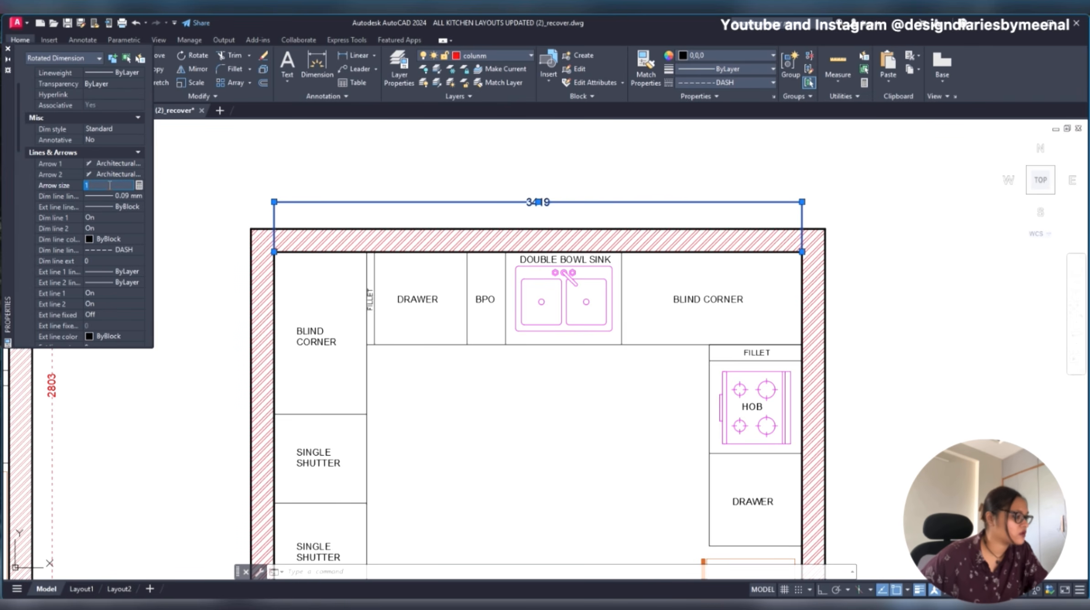
pyautogui.write('100')
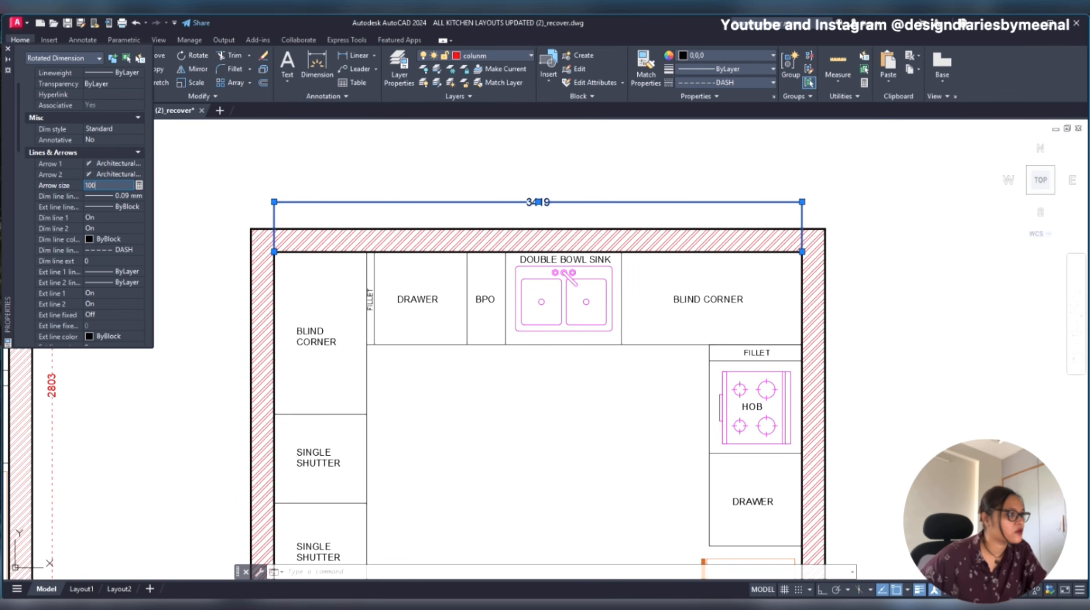
pyautogui.press('Return')
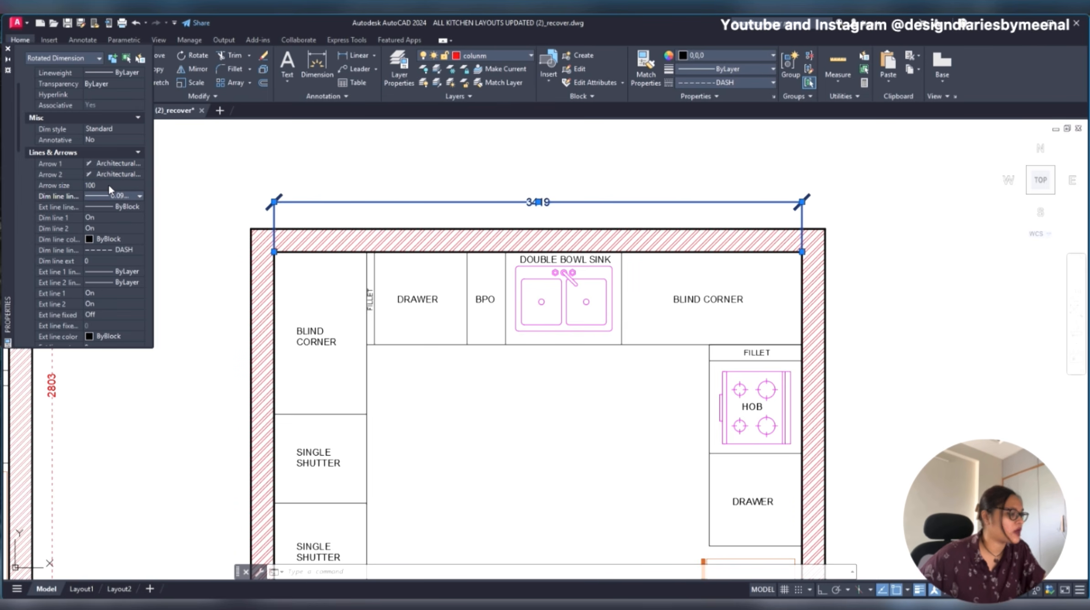
# - Set the arrow size of the redrawn plan's top dimension to 50
pyautogui.click(109, 185)
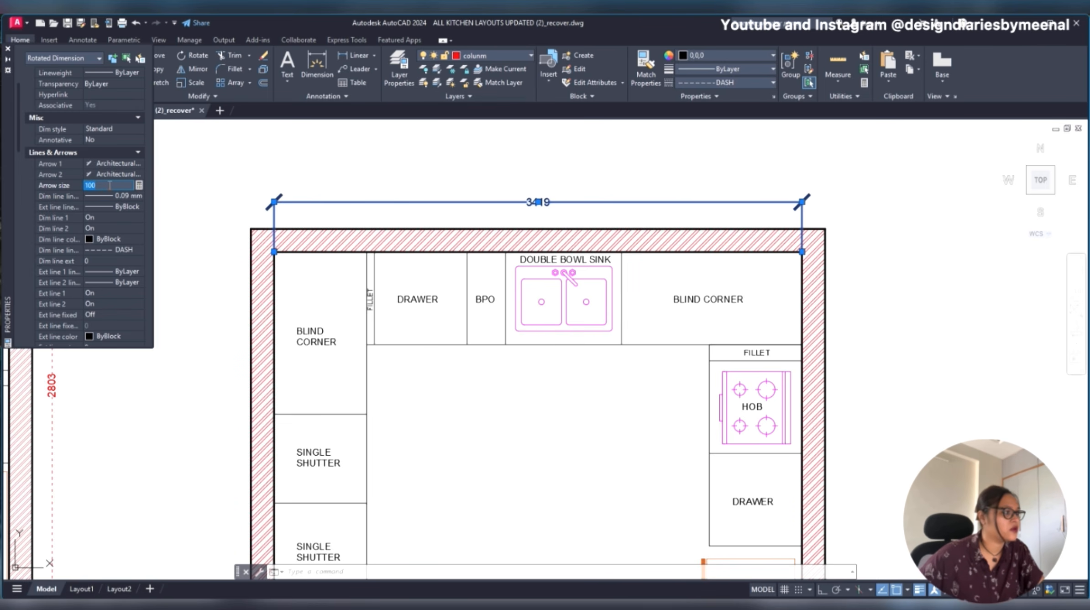
pyautogui.write('50')
pyautogui.press('Return')
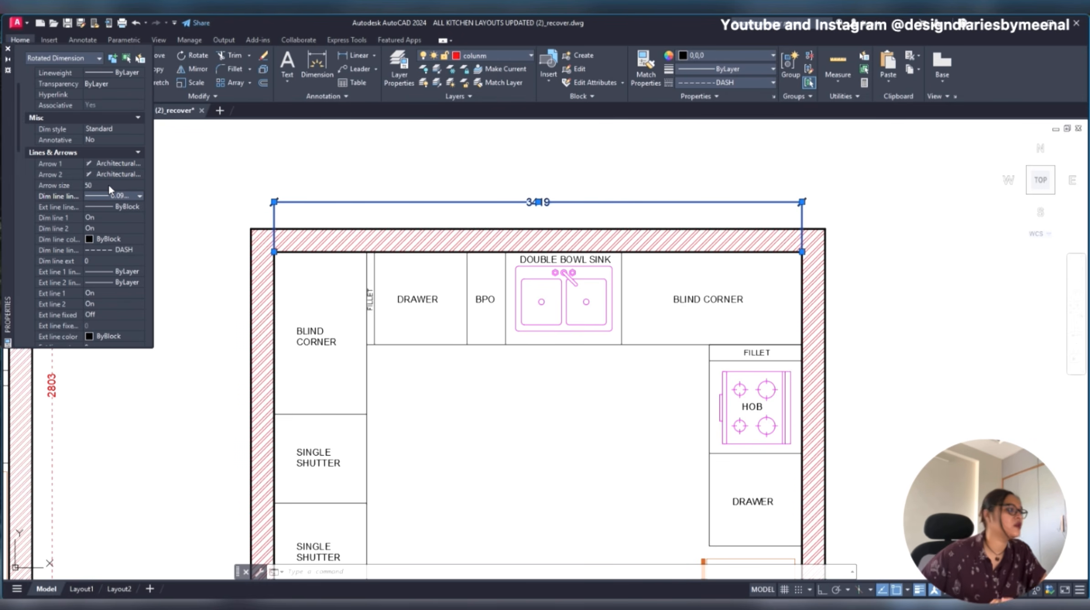
# - Set both the dimension line colour and the extension line colour of the top dimension to Red
pyautogui.click(91, 238)
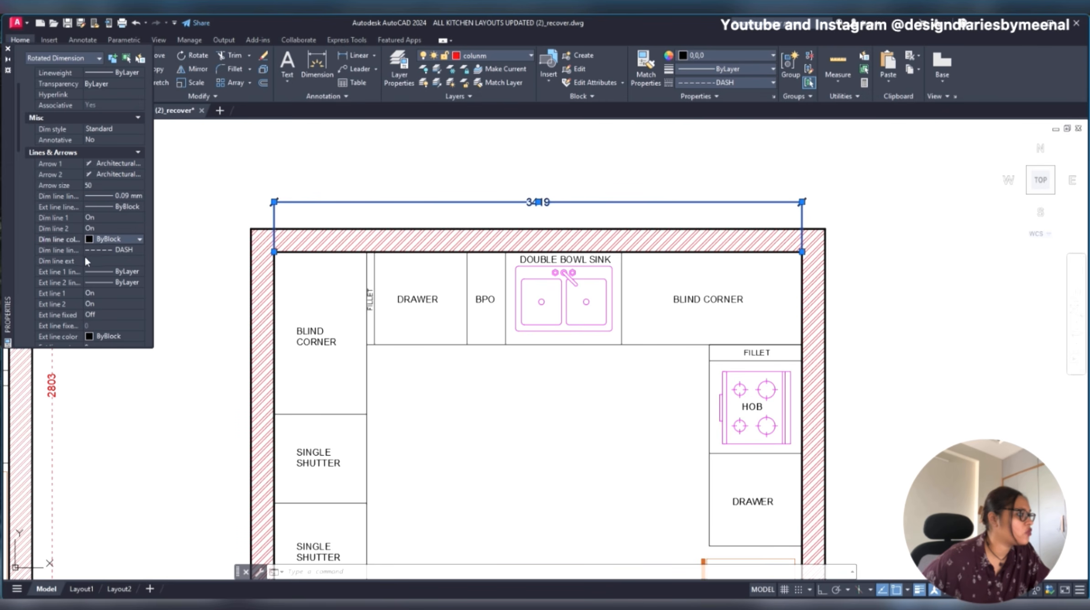
pyautogui.click(99, 240)
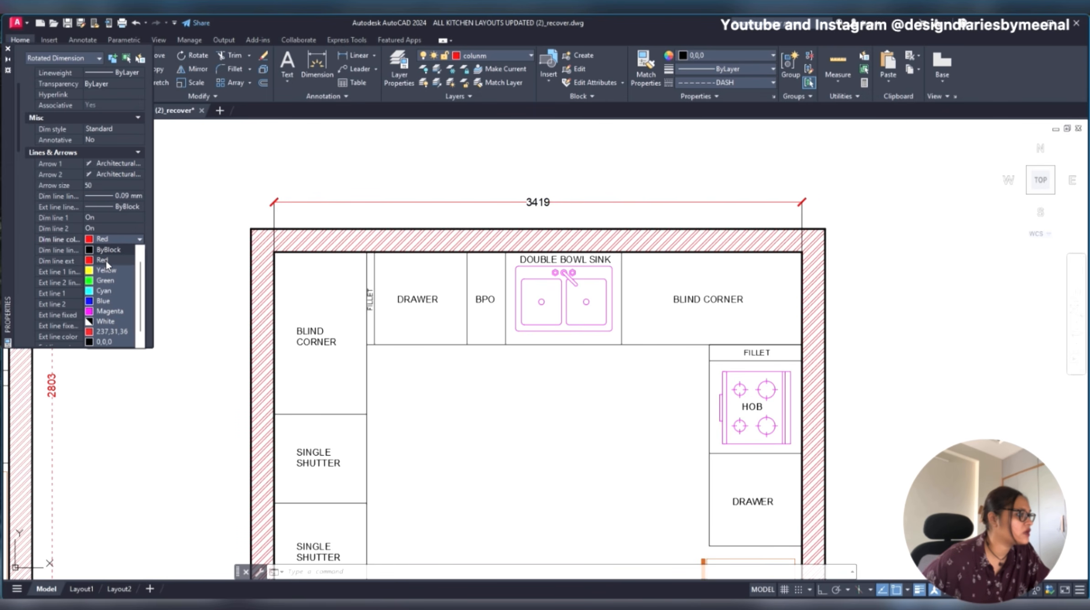
pyautogui.click(105, 260)
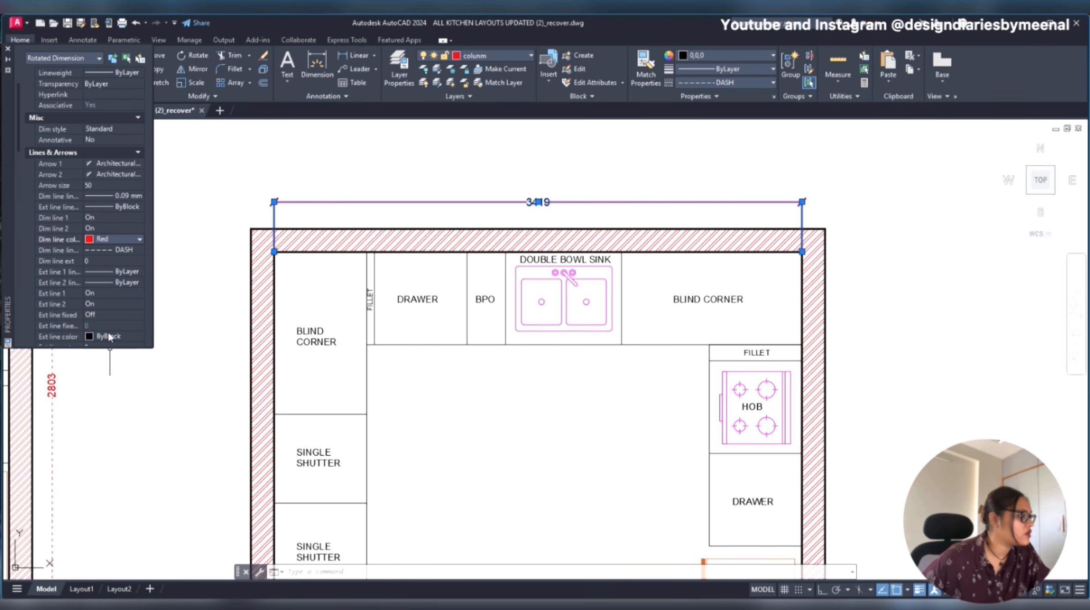
pyautogui.scroll(-4, 110, 336)
pyautogui.click(110, 192)
pyautogui.click(114, 192)
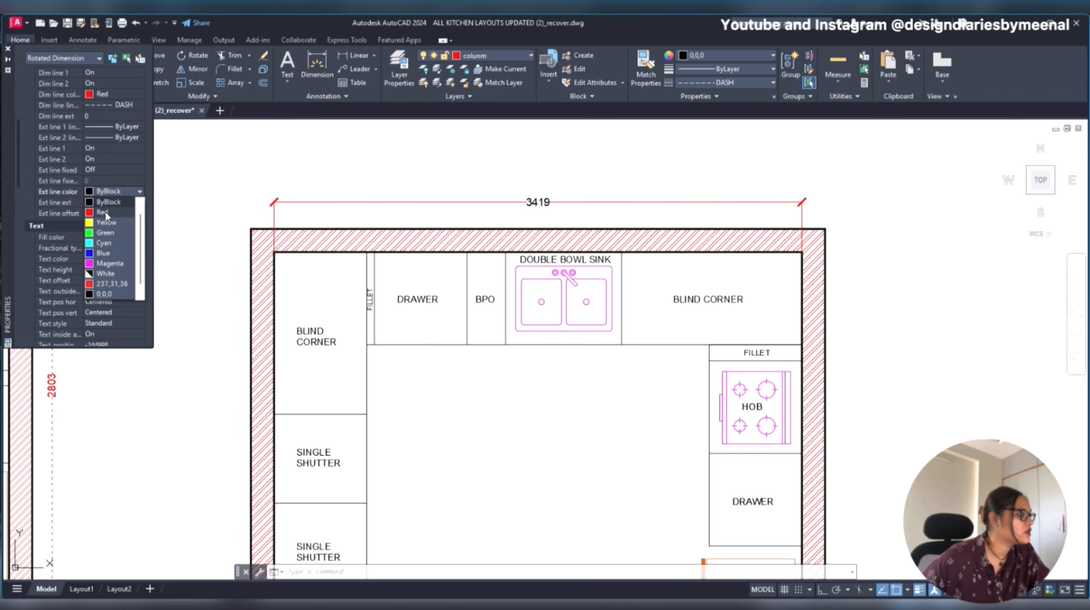
pyautogui.click(105, 211)
# - Set the linetypes of extension lines 1 and 2 on the top dimension to DASH
pyautogui.scroll(2, 105, 205)
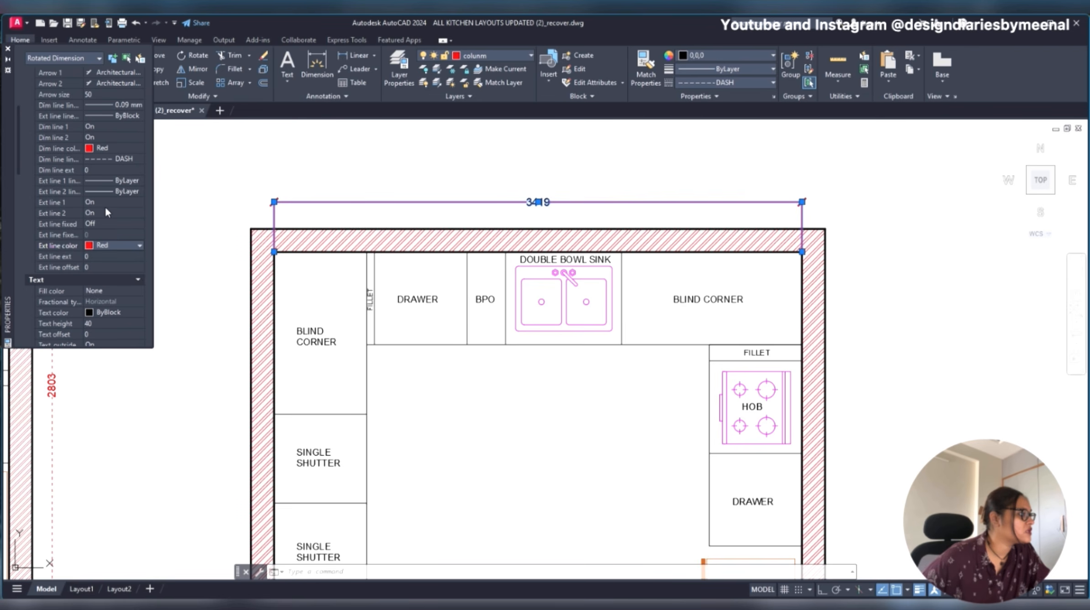
pyautogui.click(123, 182)
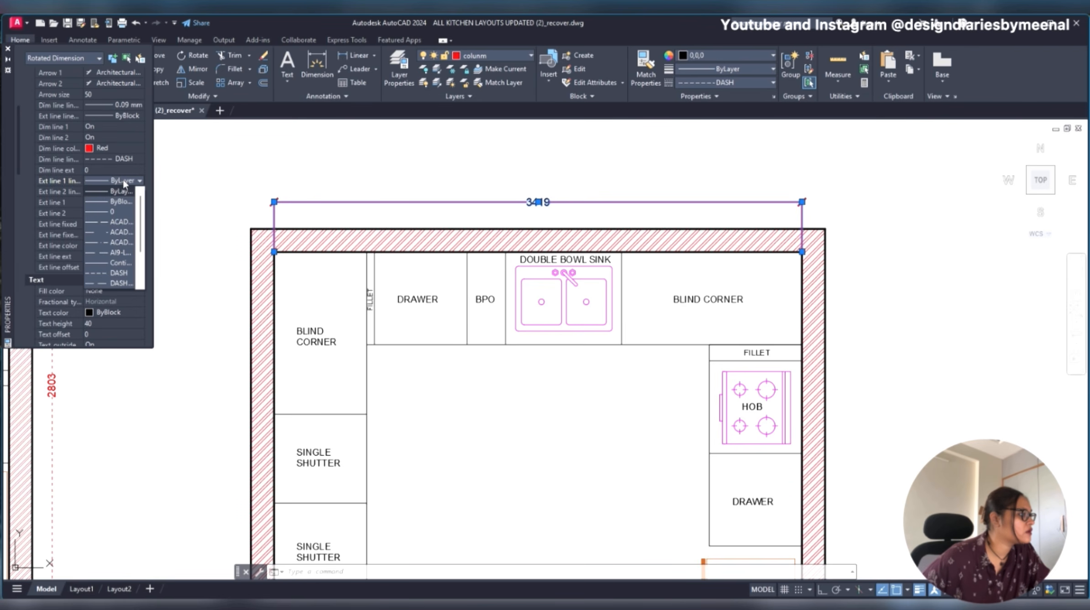
pyautogui.click(105, 272)
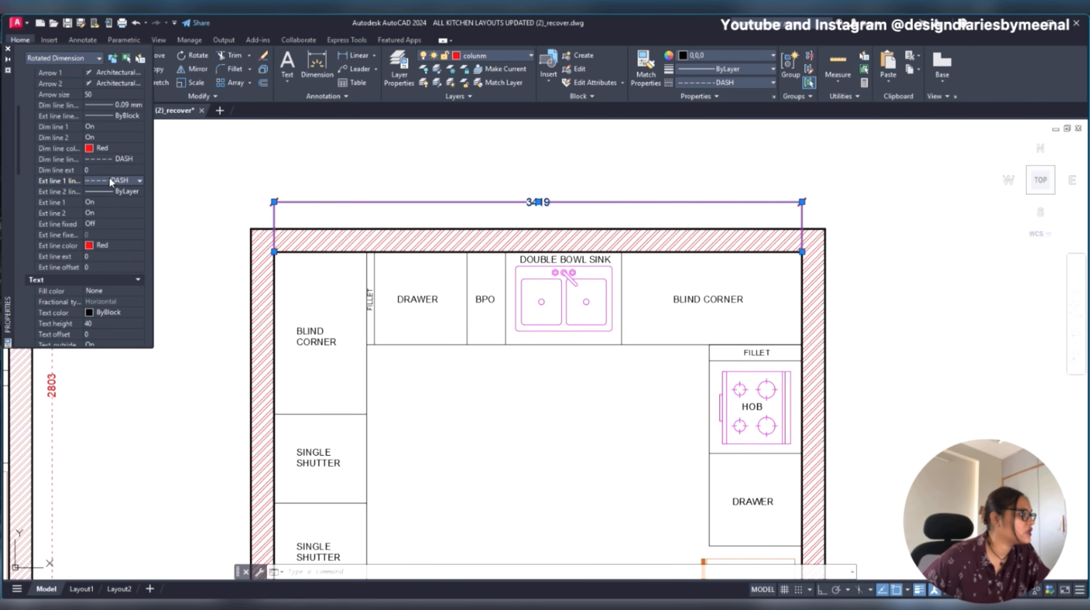
pyautogui.click(114, 192)
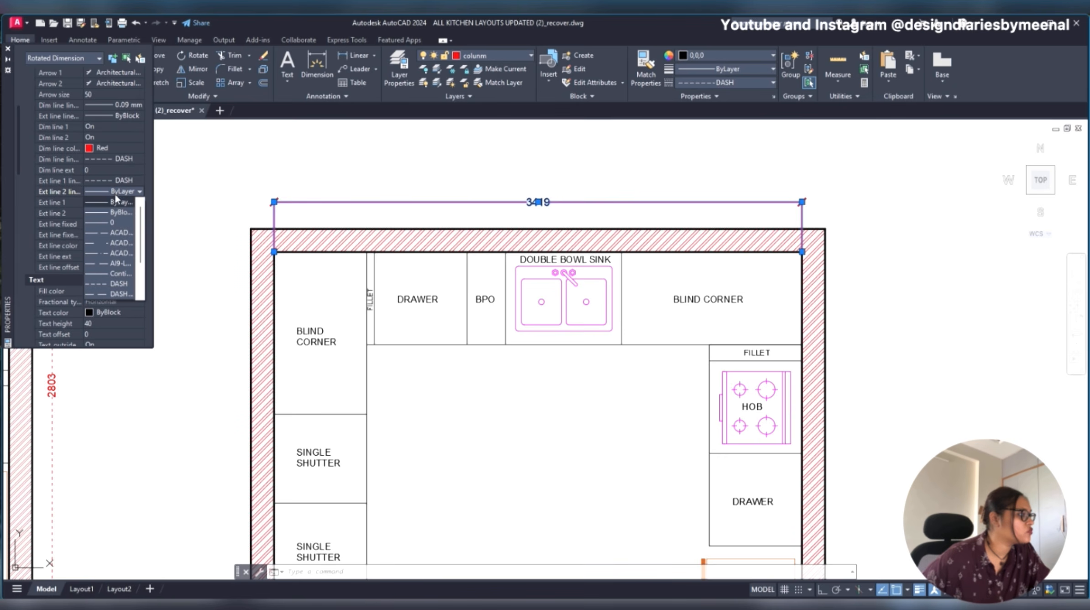
pyautogui.click(112, 285)
# - Set the text colour of the redrawn plan's top dimension to Red
pyautogui.scroll(-4, 118, 251)
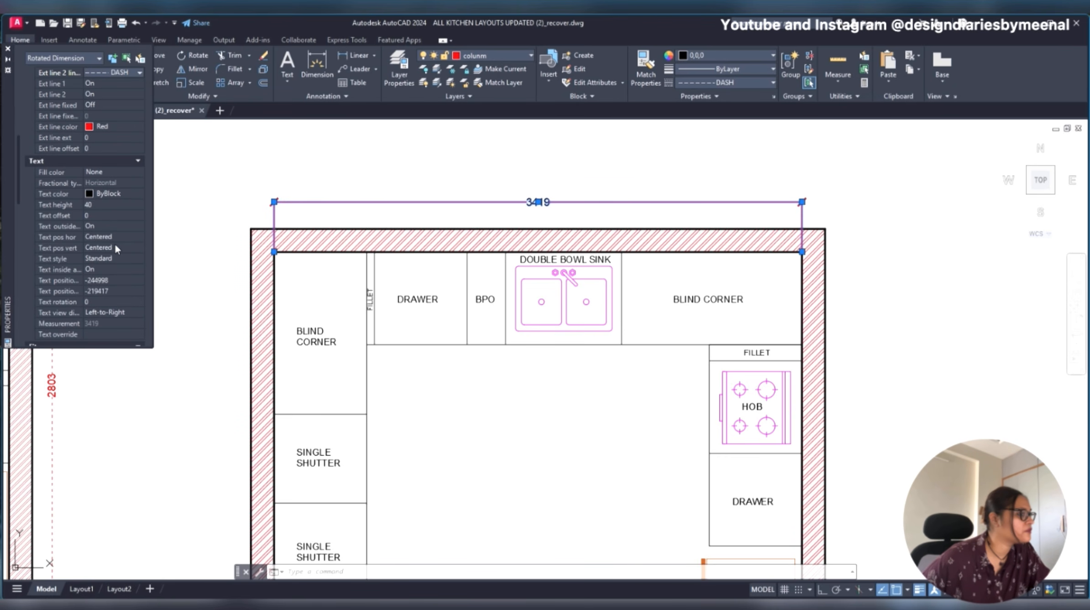
pyautogui.click(108, 192)
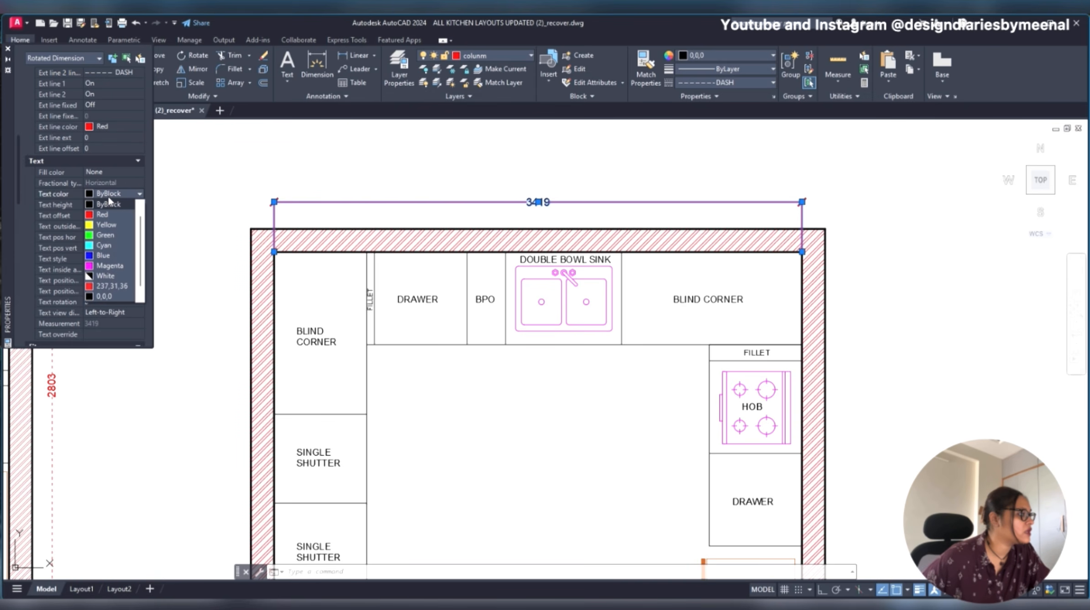
pyautogui.click(103, 214)
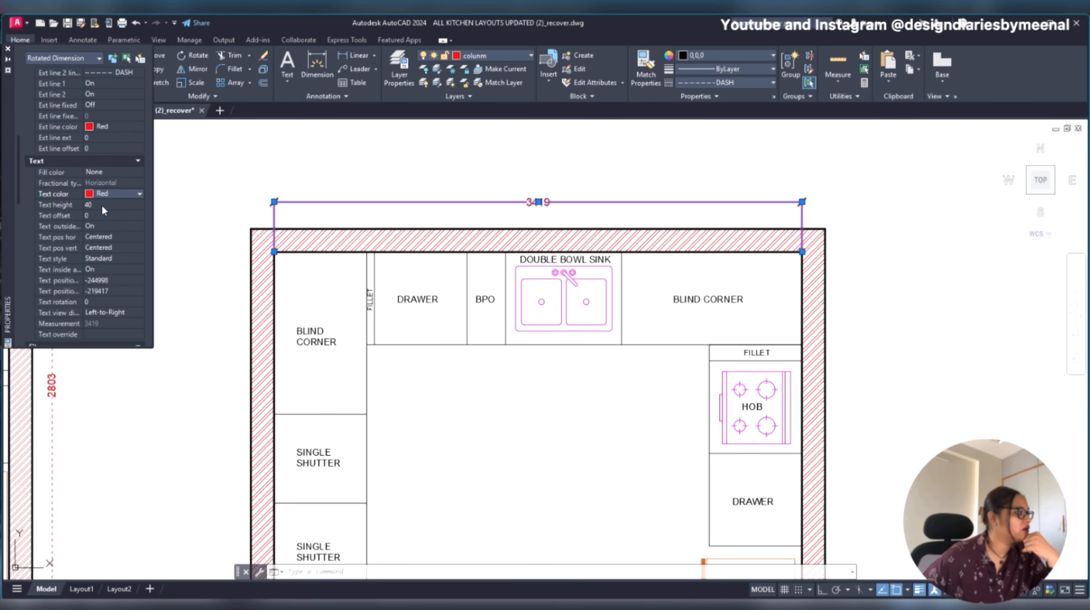
# - Try a text height of 10 on the redrawn plan's top dimension and set it back to 40
pyautogui.click(104, 215)
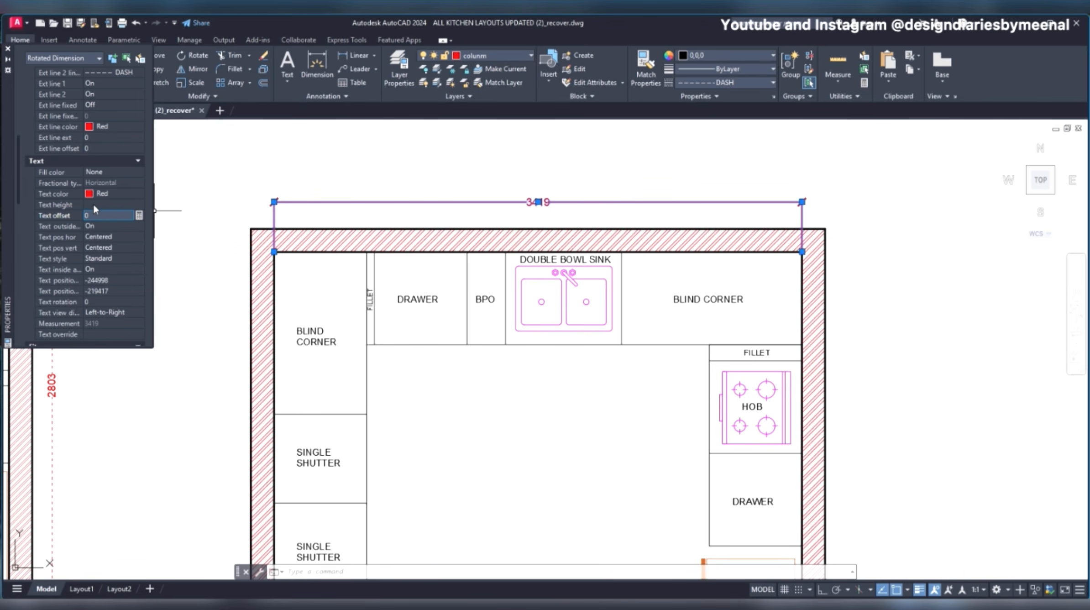
pyautogui.click(95, 204)
pyautogui.write('1')
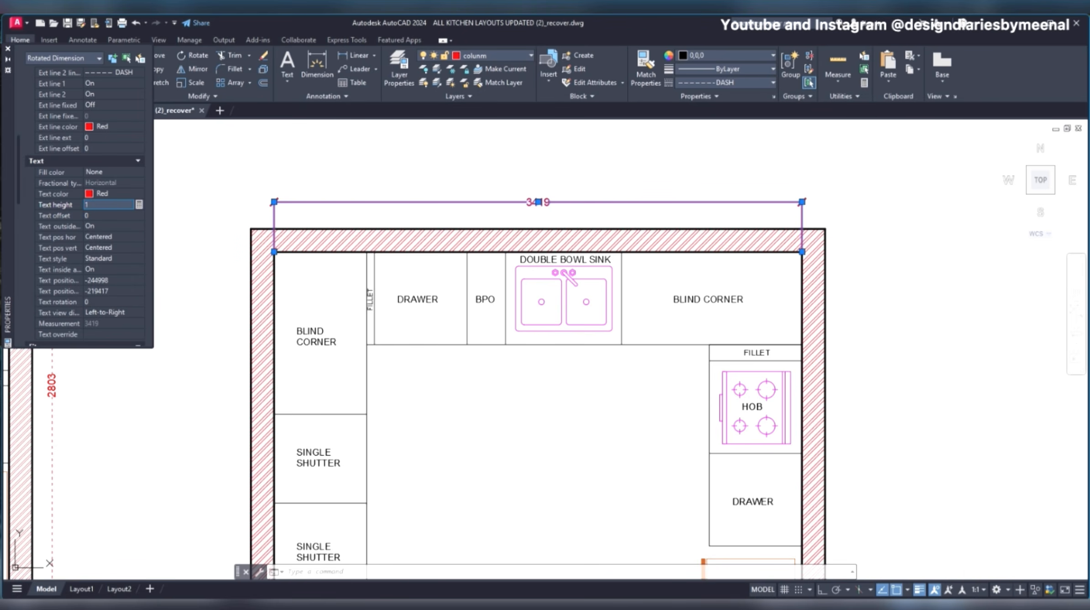
pyautogui.write('0')
pyautogui.click(95, 214)
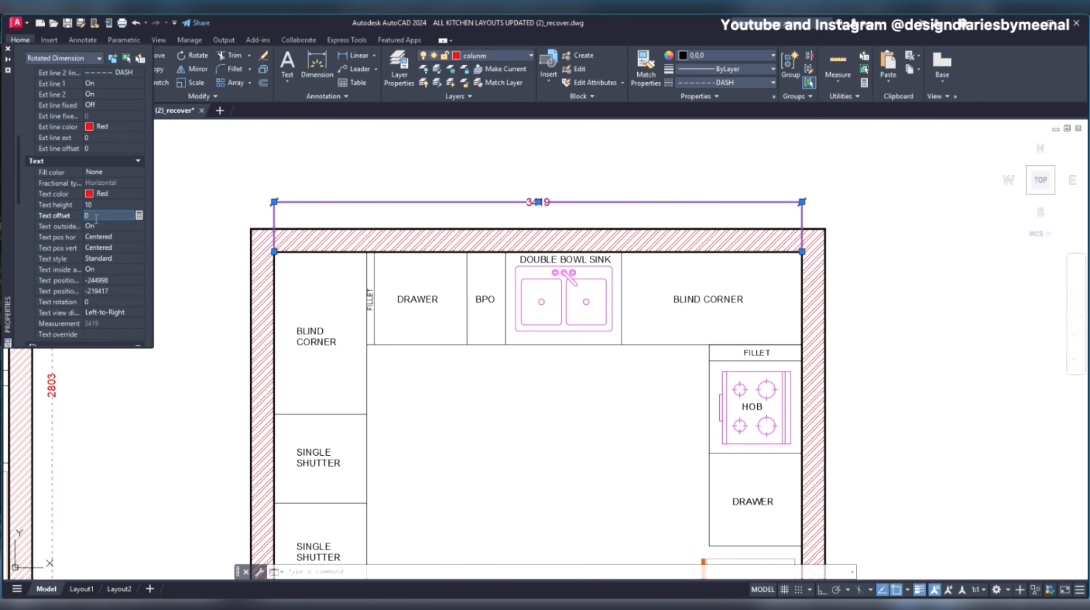
pyautogui.click(96, 207)
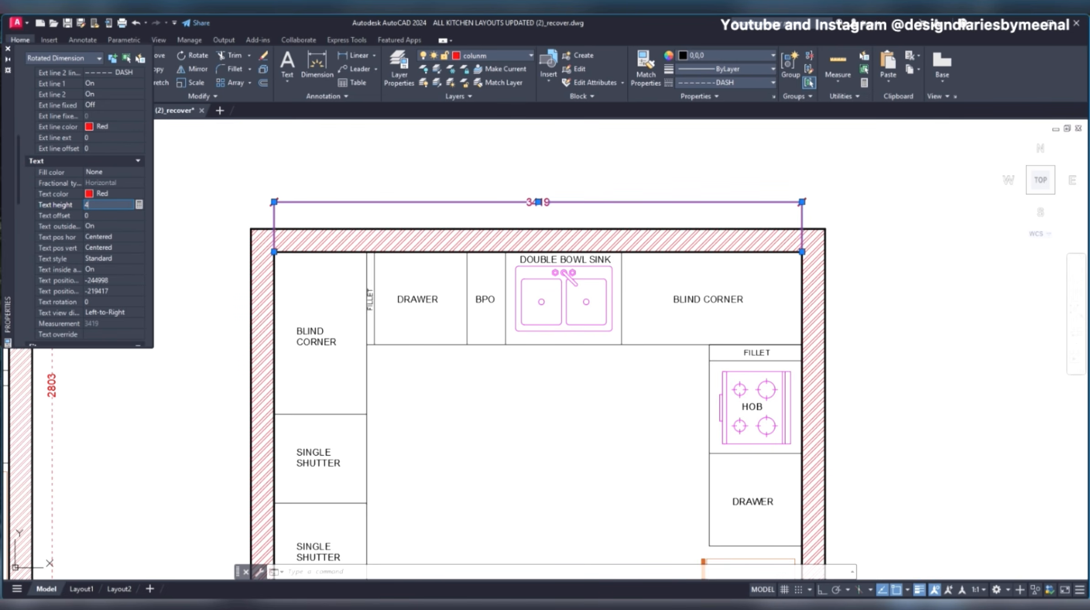
pyautogui.click(96, 212)
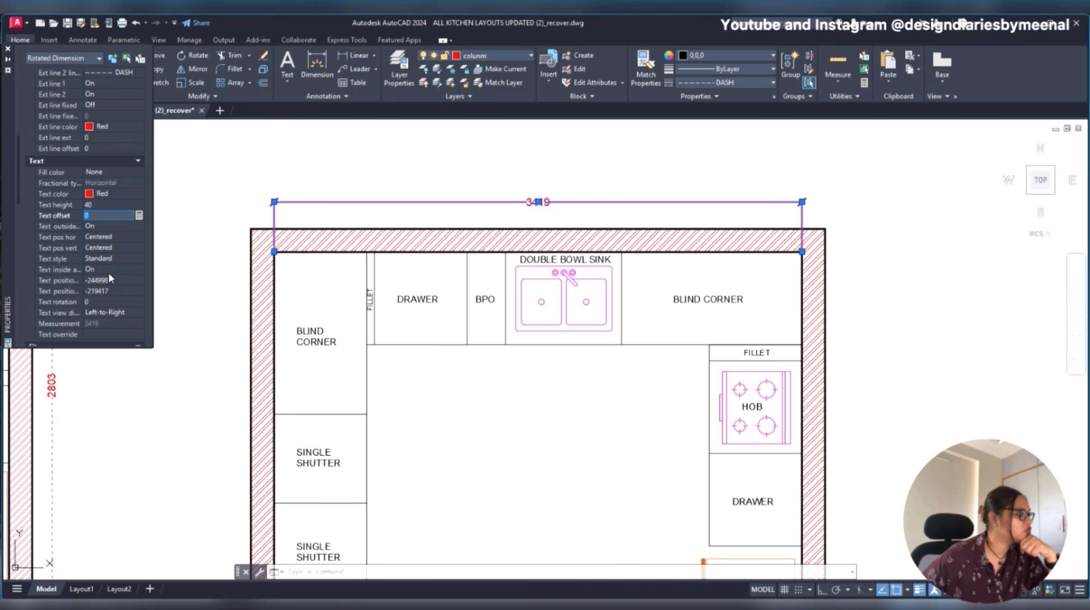
# - Examine the top dimension's text, line and arrow properties, including the text view direction and dimension line lineweight options
pyautogui.scroll(4, 109, 273)
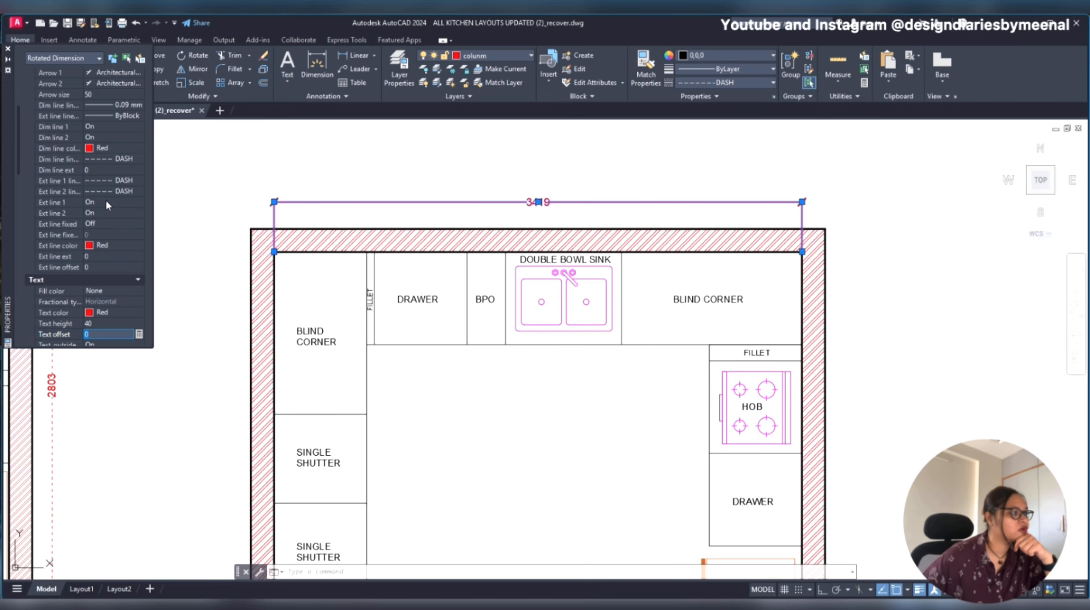
pyautogui.scroll(-4, 106, 205)
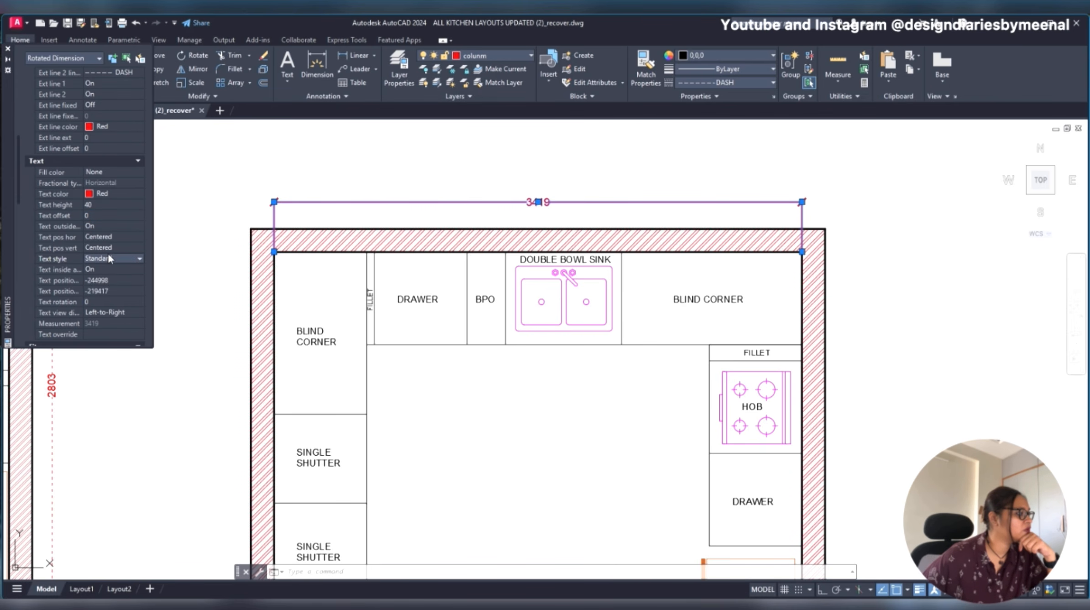
pyautogui.click(113, 315)
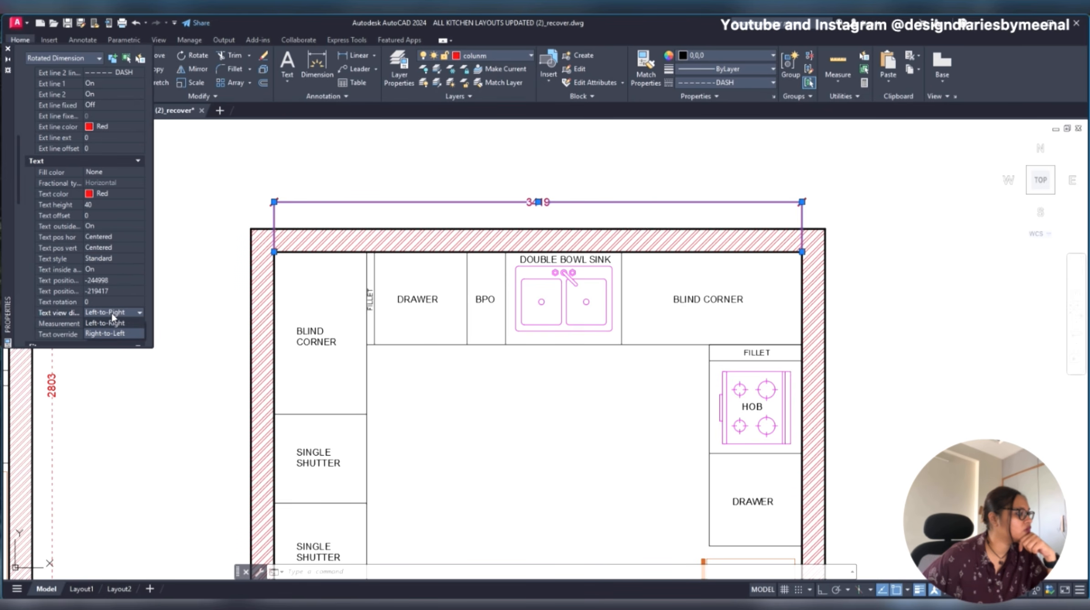
pyautogui.scroll(6, 91, 188)
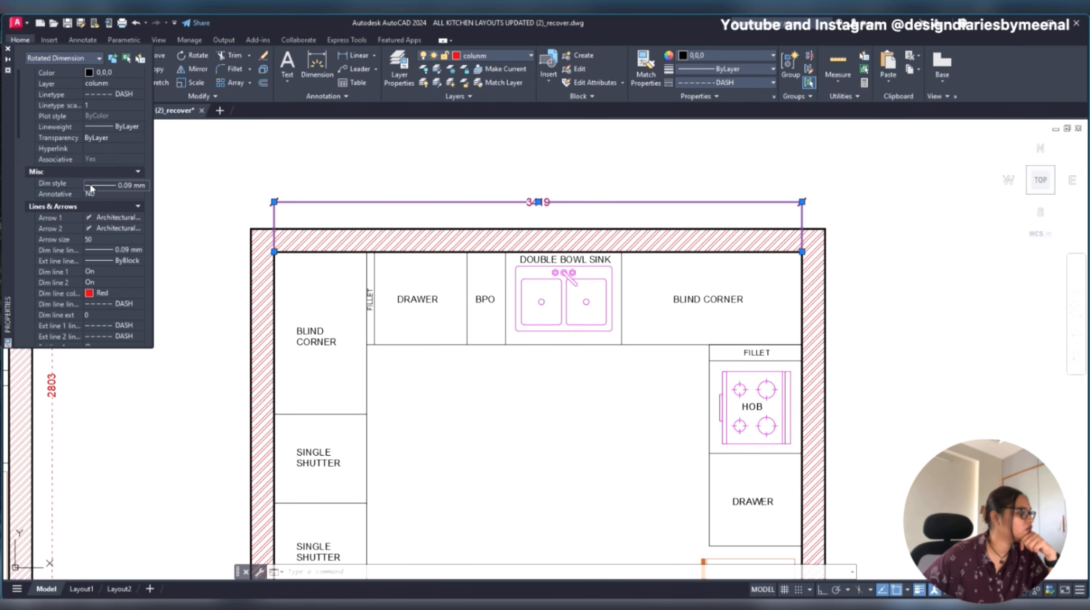
pyautogui.scroll(-5, 106, 226)
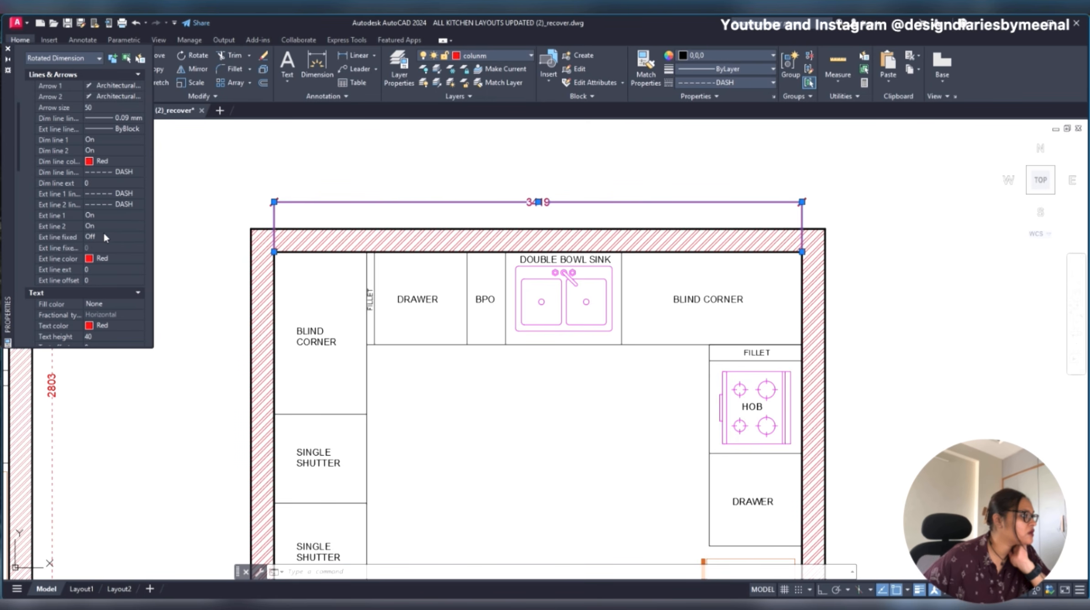
pyautogui.scroll(2, 109, 205)
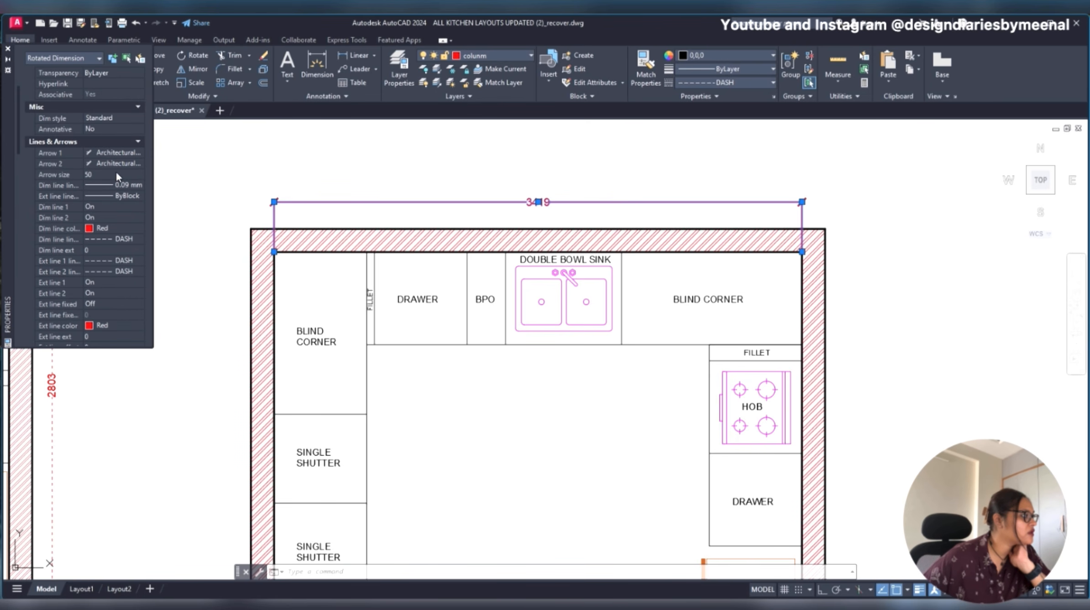
pyautogui.click(115, 184)
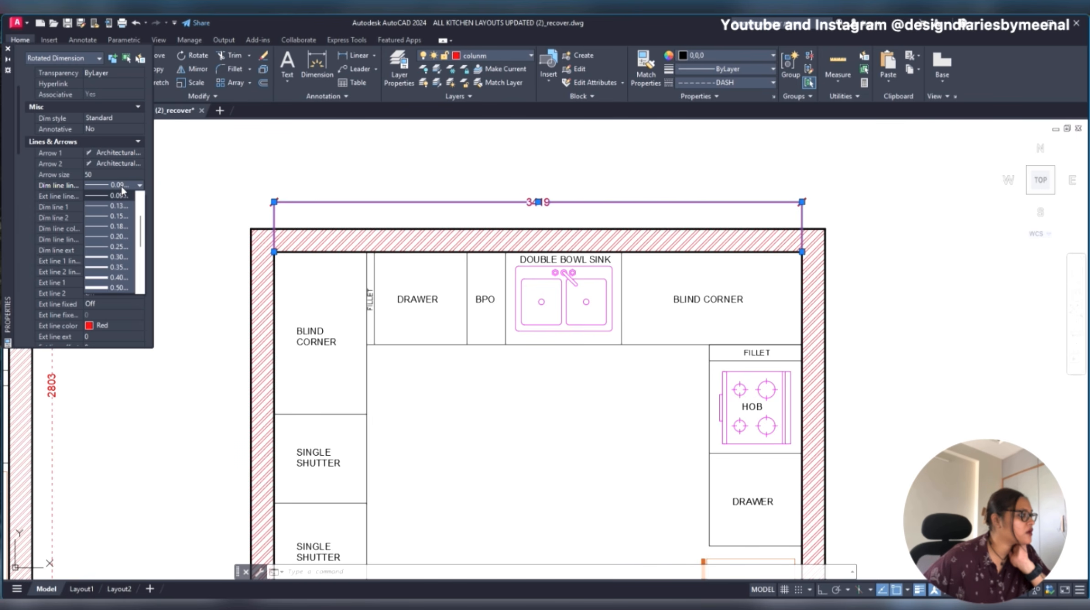
pyautogui.click(123, 195)
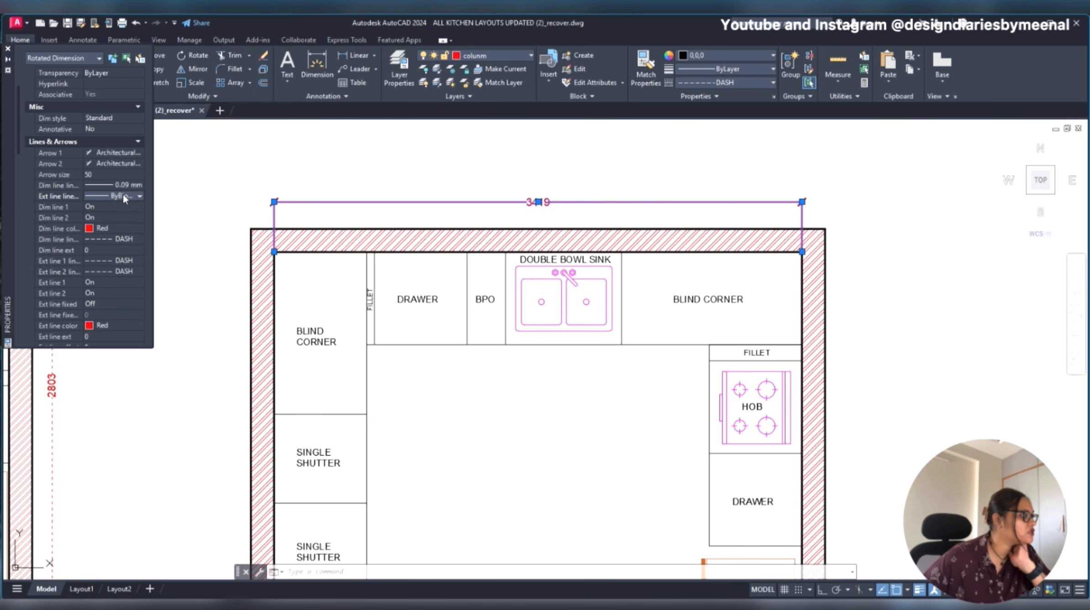
# - Try a dimension line extension of 100 on the redrawn plan's top dimension
pyautogui.click(109, 249)
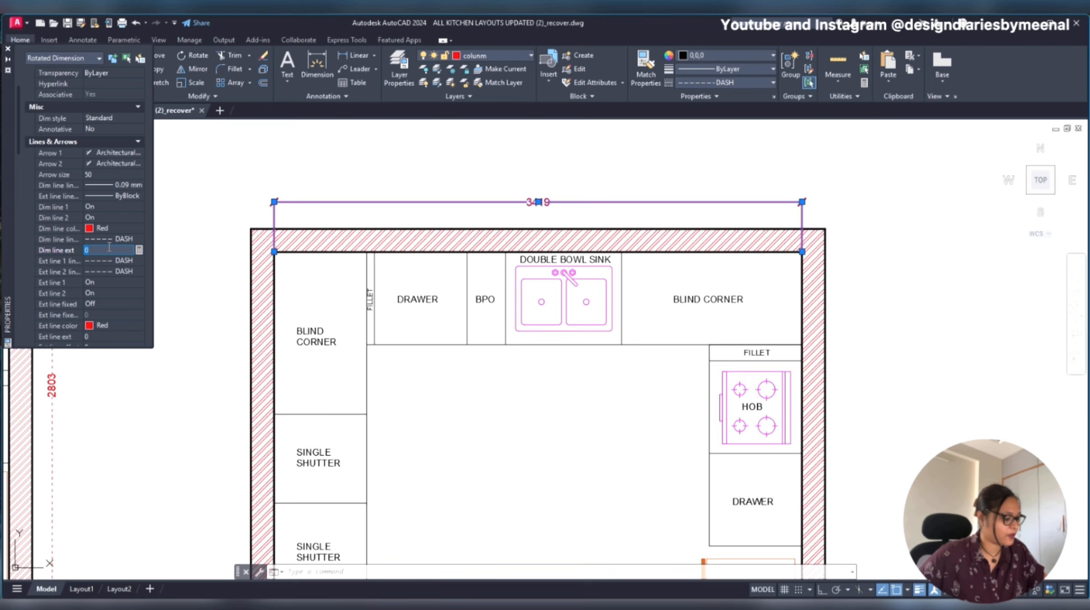
pyautogui.write('100')
pyautogui.press('Tab')
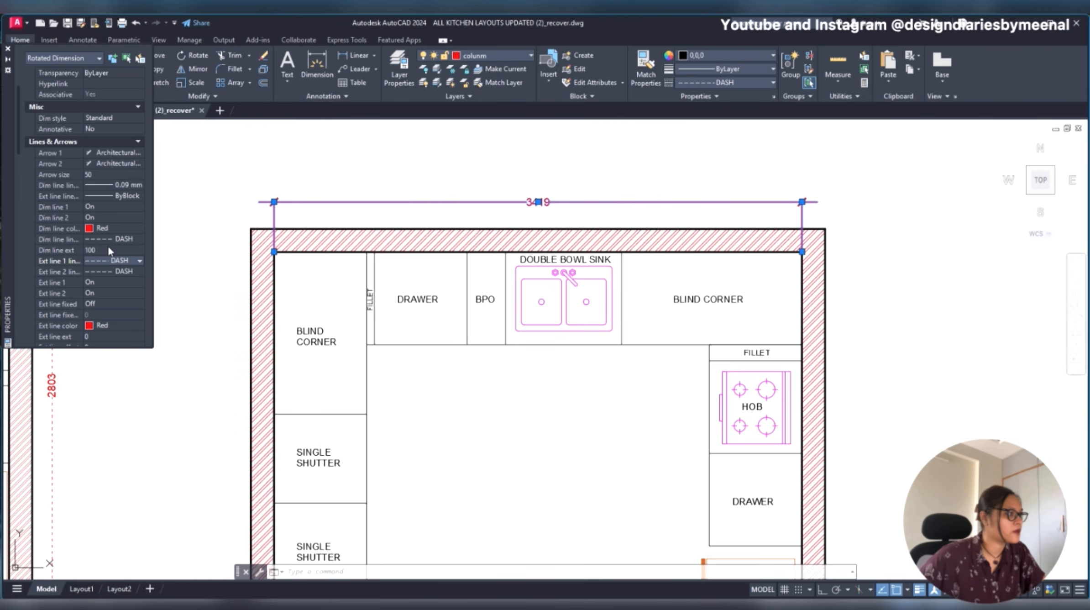
# - Set the dimension line extension of the redrawn plan's top dimension to 50
pyautogui.click(108, 249)
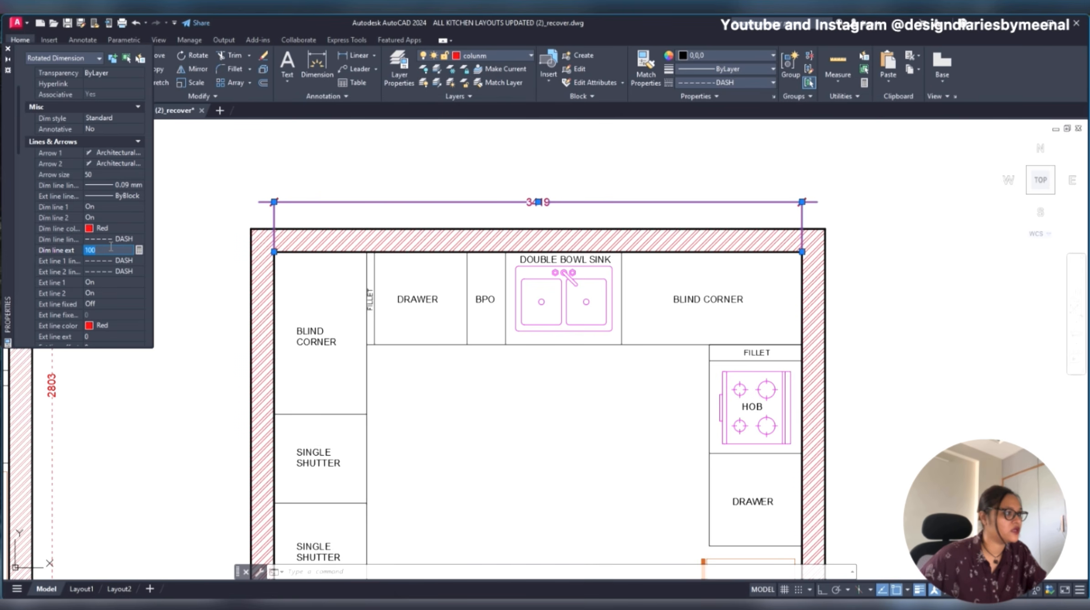
pyautogui.click(99, 247)
pyautogui.doubleClick(99, 247)
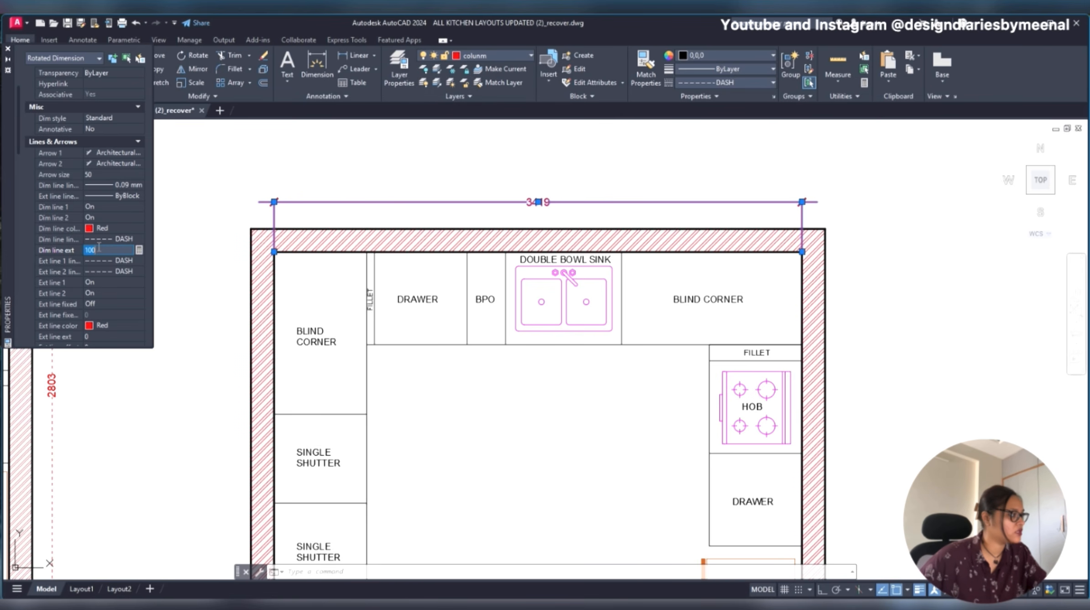
pyautogui.write('50')
pyautogui.press('Tab')
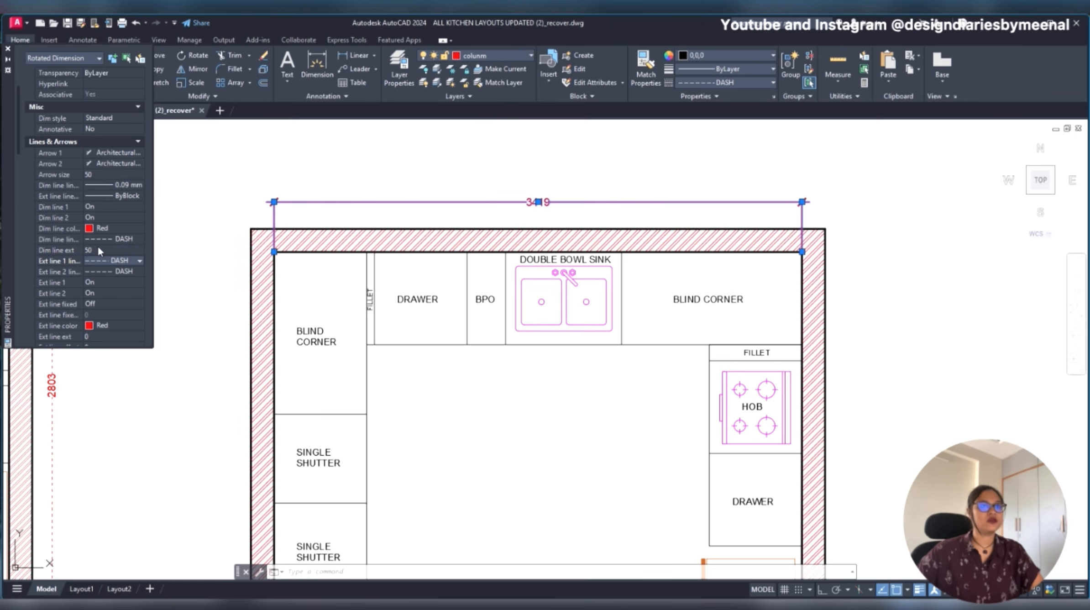
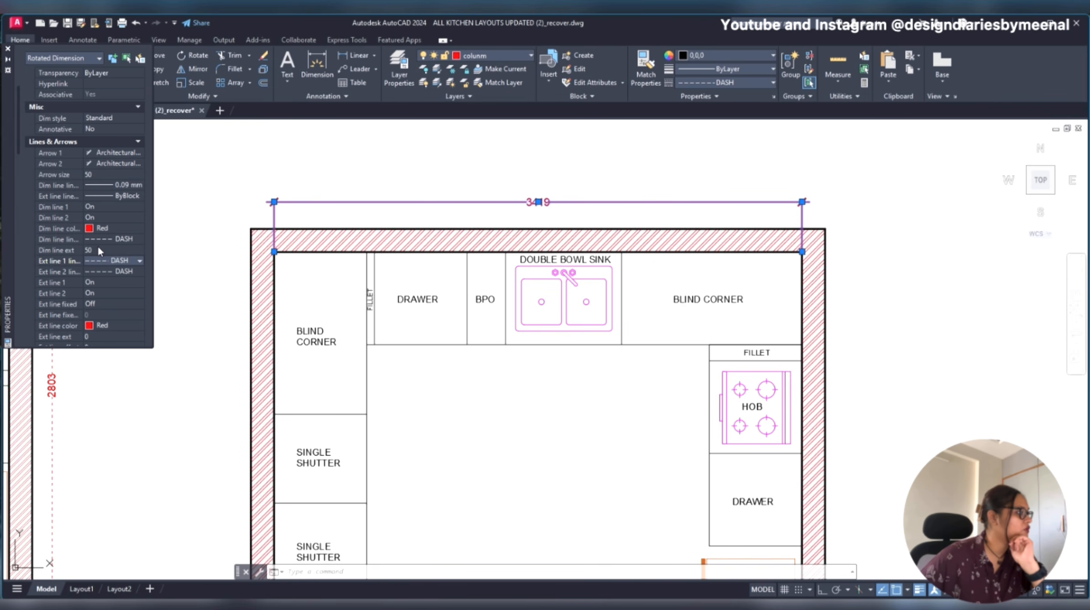
# - Set the linetype scale of the selected overall width dimension above the kitchen to 100
pyautogui.scroll(2, 114, 206)
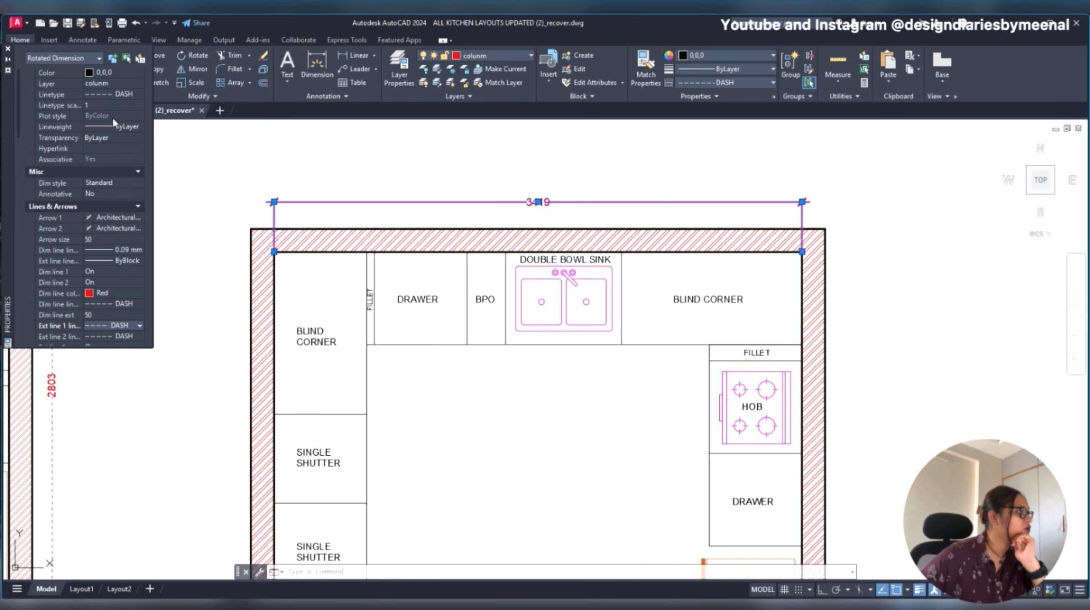
pyautogui.click(111, 104)
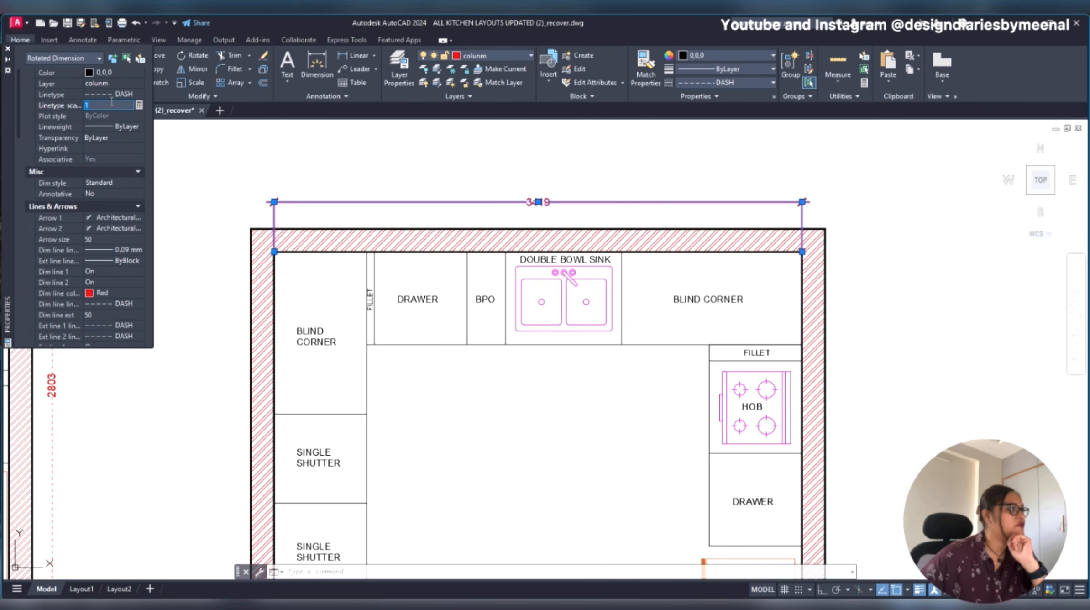
pyautogui.scroll(1, 110, 112)
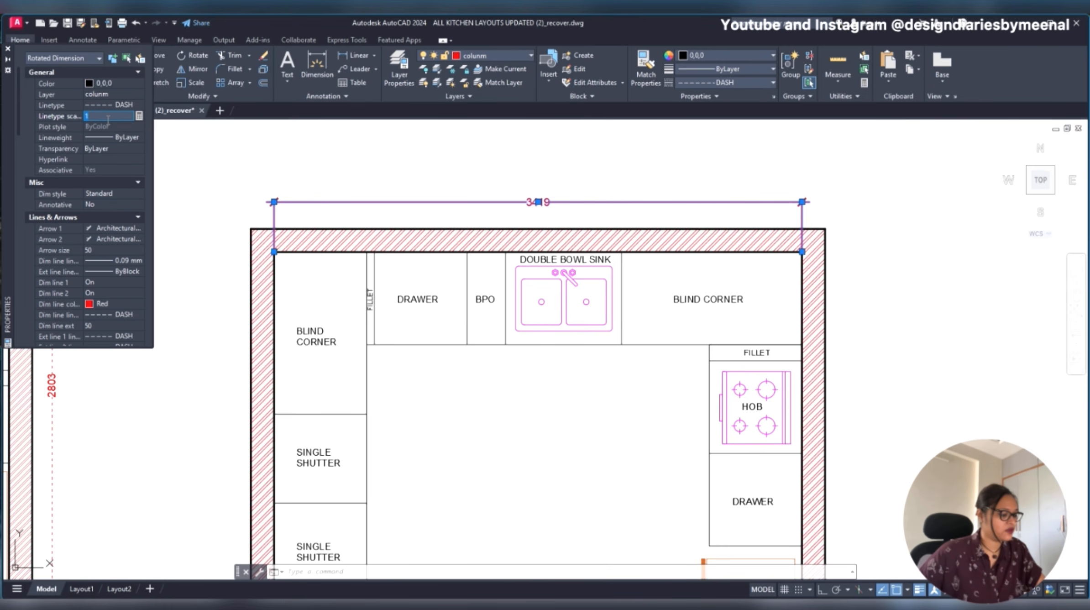
pyautogui.write('21')
pyautogui.press('BackSpace')
pyautogui.press('BackSpace')
pyautogui.write('100')
pyautogui.press('Return')
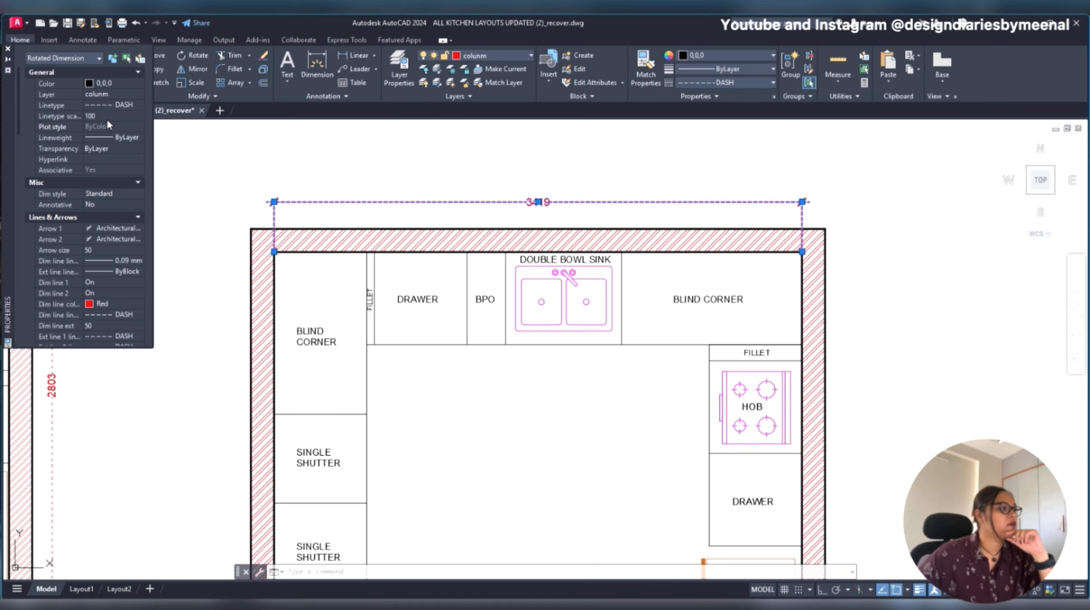
# - Set the linetype scale of the overall width dimension to 120
pyautogui.click(105, 116)
pyautogui.write('1')
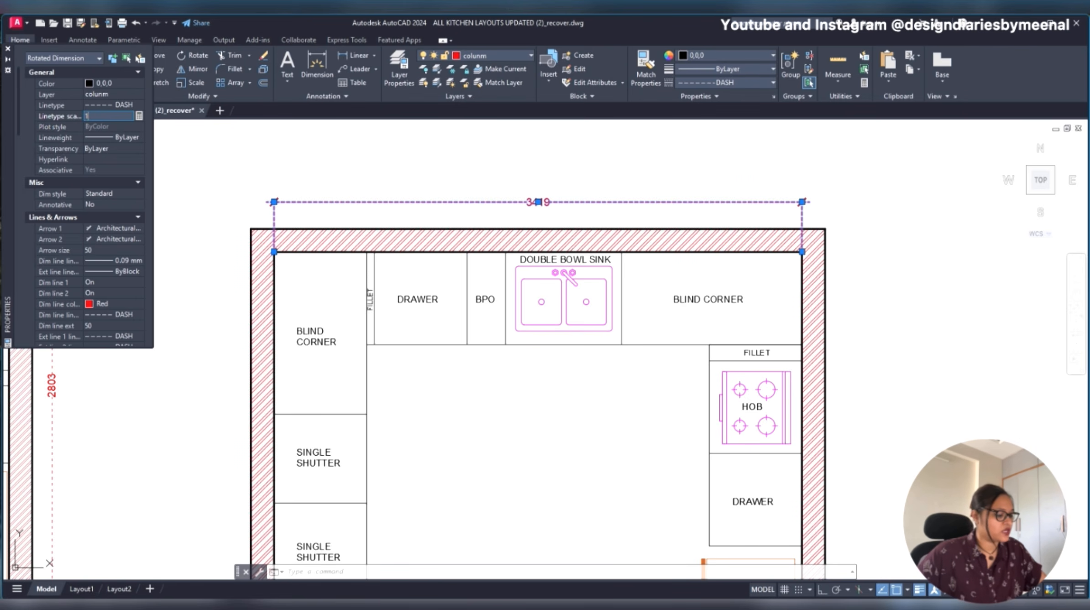
pyautogui.press('Return')
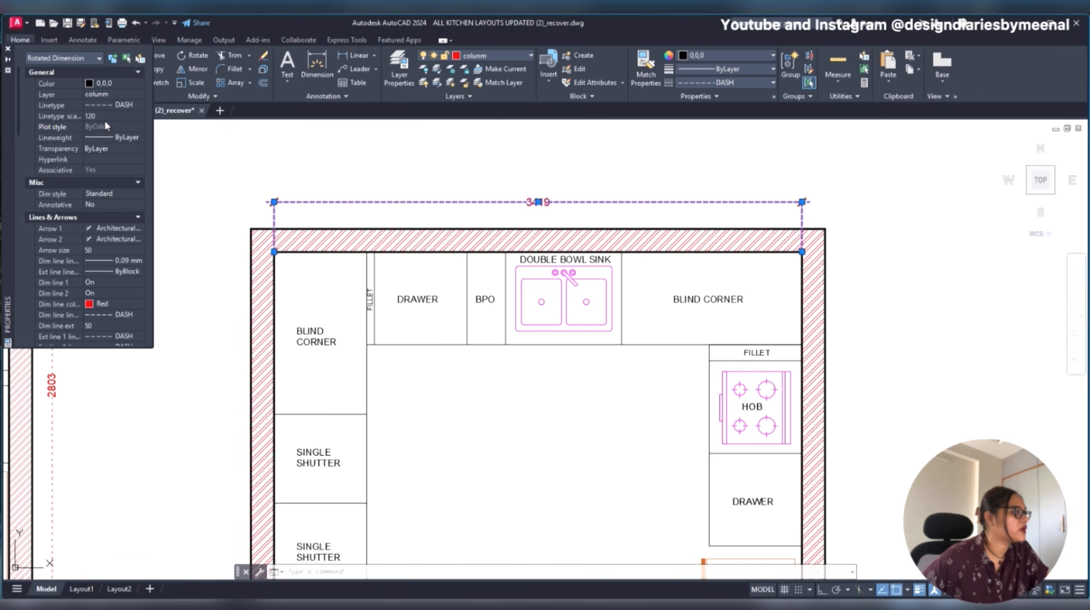
# - Set the lineweight of the overall width dimension to 0.13 mm
pyautogui.click(114, 146)
pyautogui.click(118, 139)
pyautogui.click(119, 138)
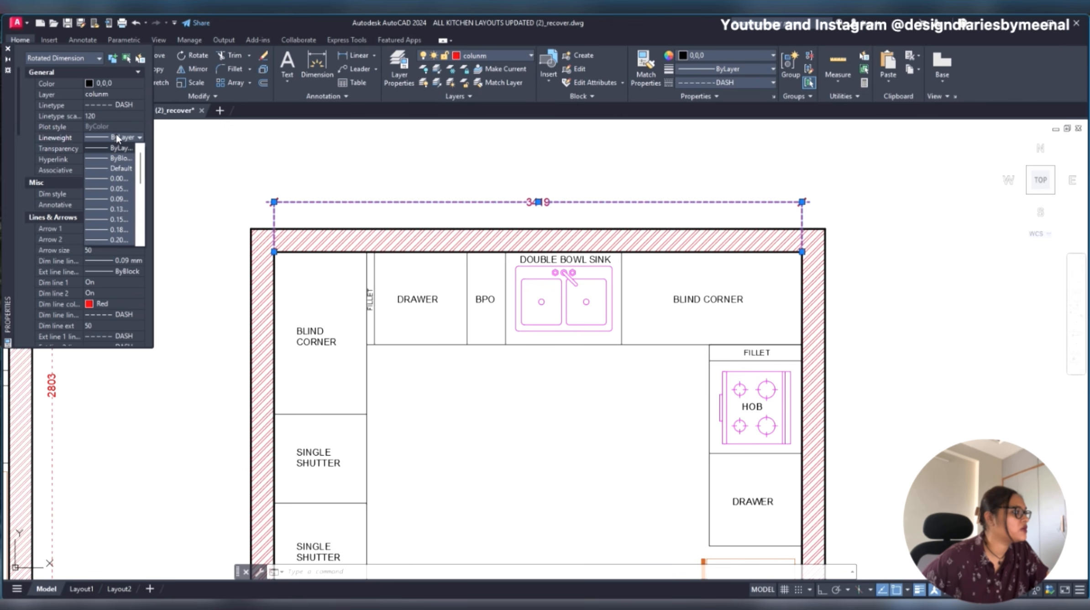
pyautogui.click(111, 206)
# - Examine the layers available for the selected overall width dimension
pyautogui.click(118, 95)
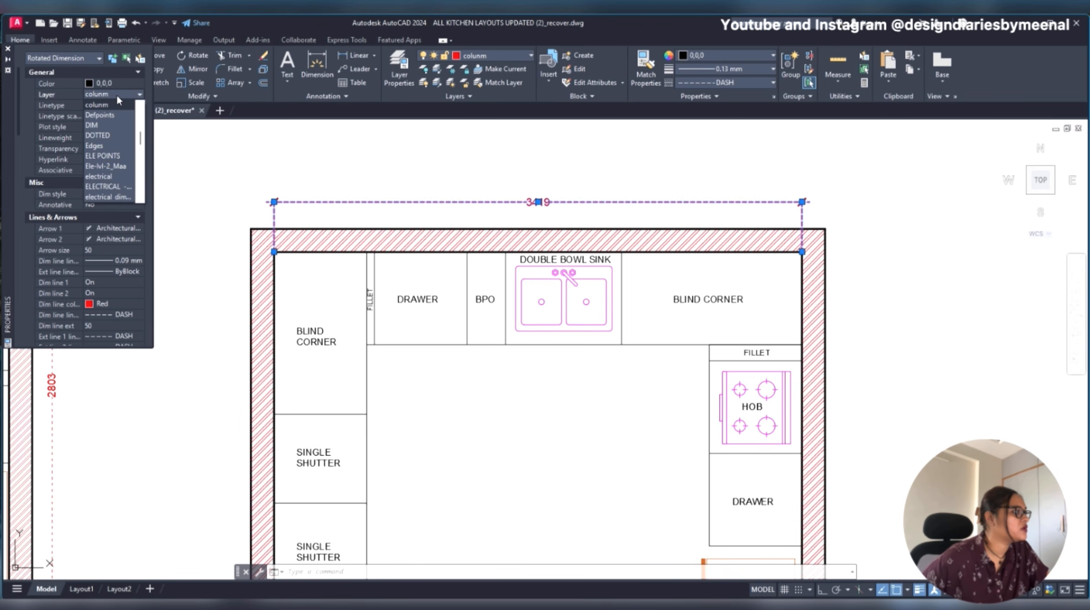
pyautogui.scroll(-2, 105, 157)
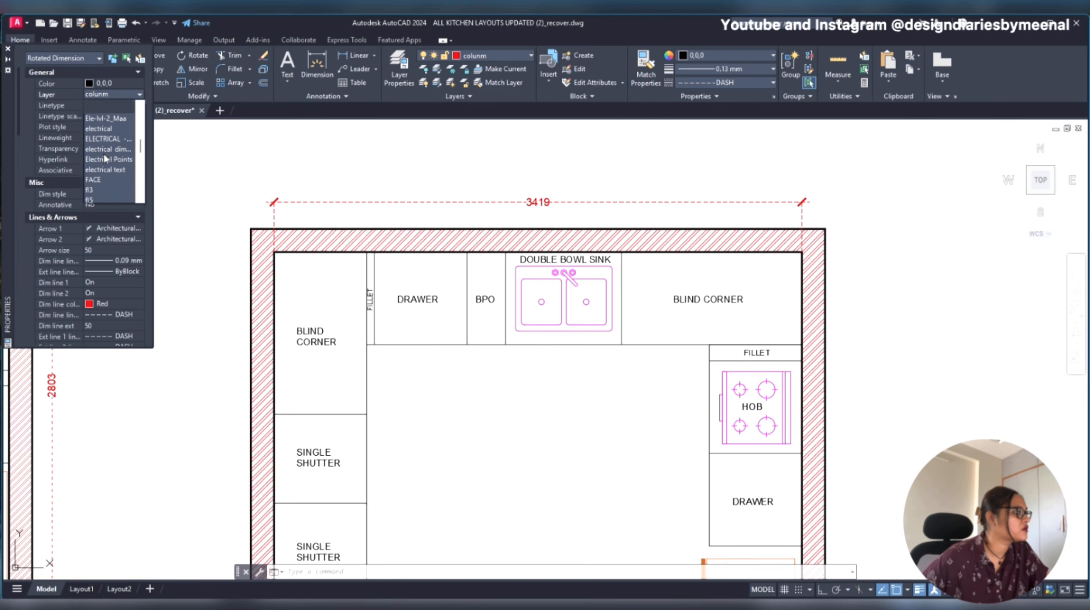
pyautogui.click(109, 90)
pyautogui.click(109, 90)
pyautogui.click(109, 90)
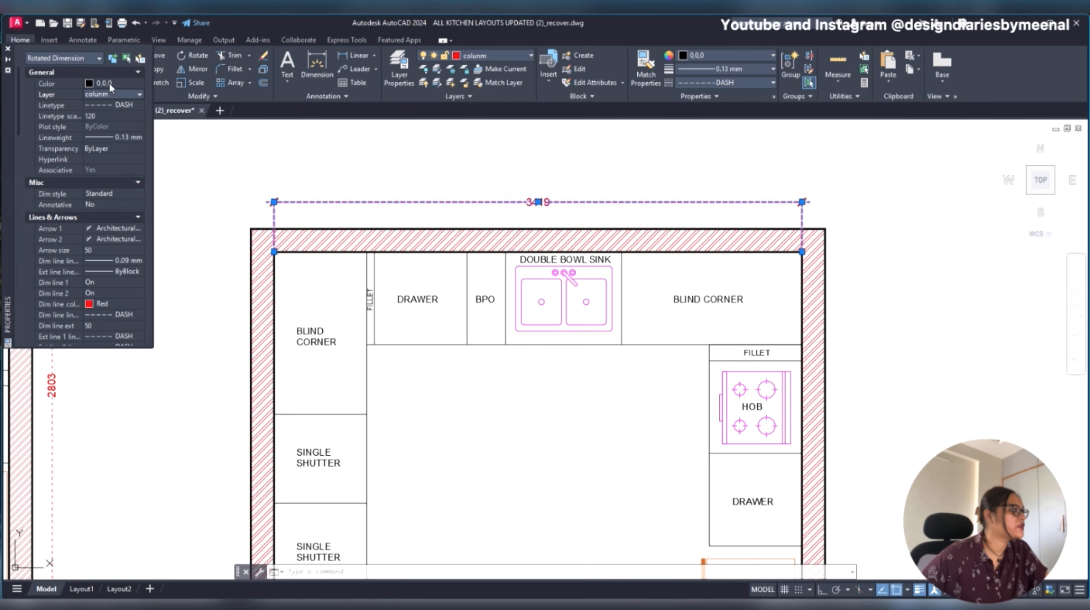
pyautogui.click(109, 95)
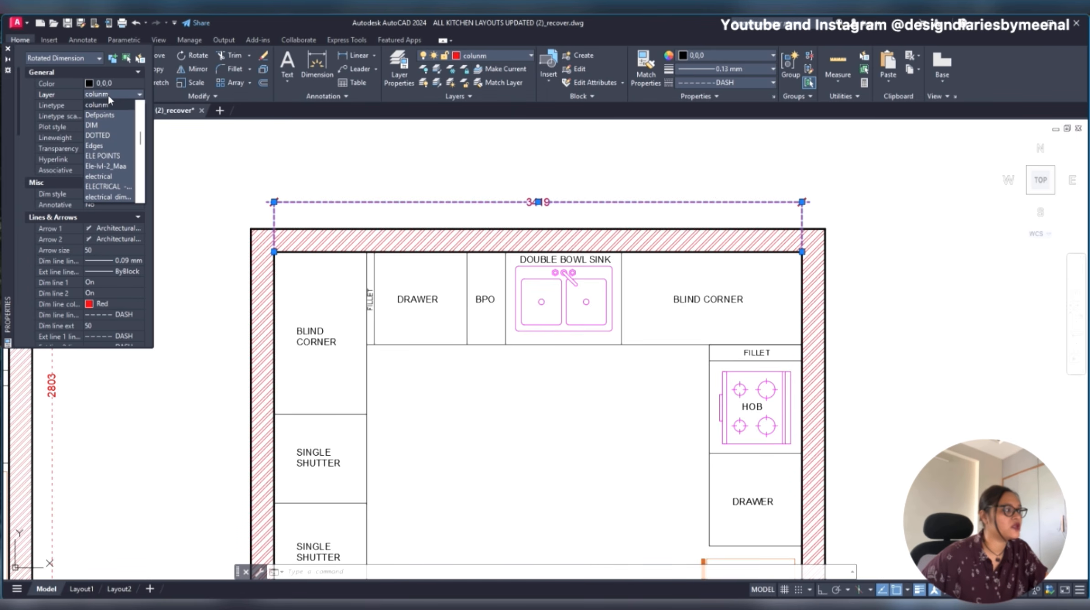
pyautogui.scroll(-2, 112, 135)
pyautogui.click(108, 168)
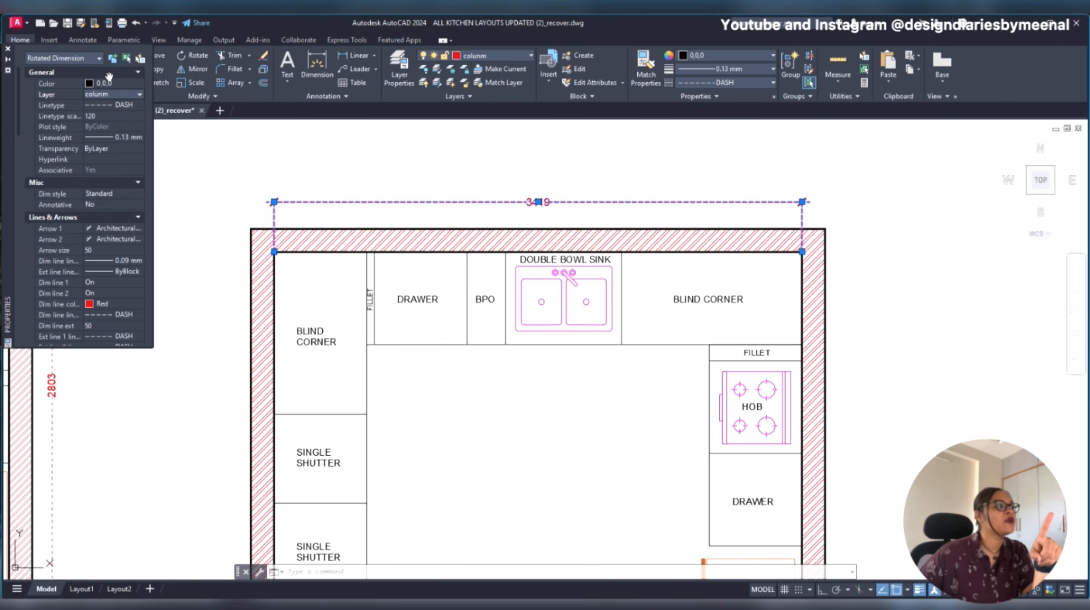
pyautogui.click(109, 95)
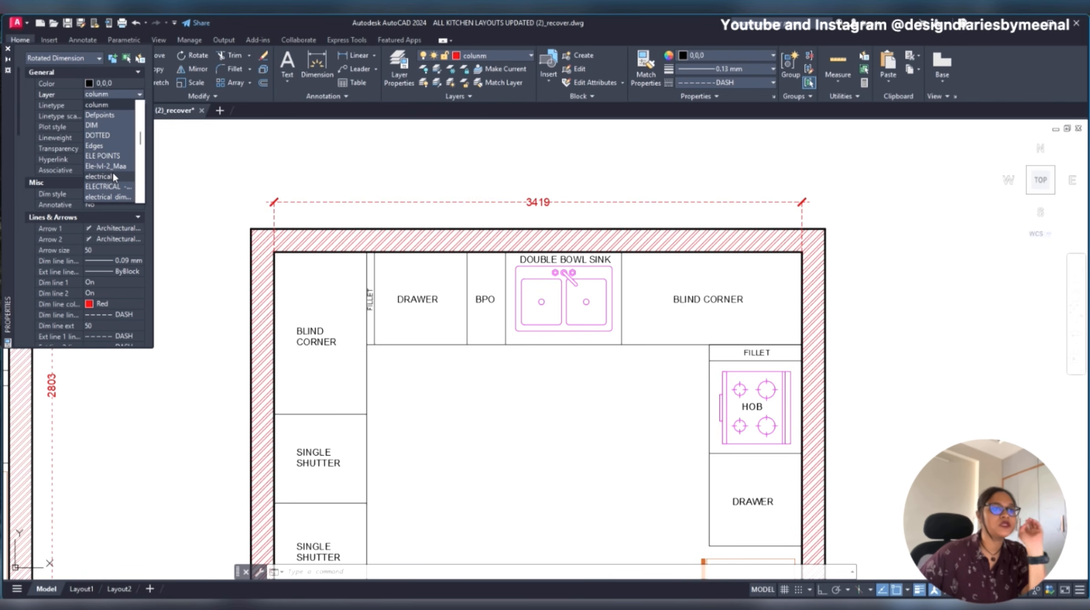
pyautogui.click(106, 82)
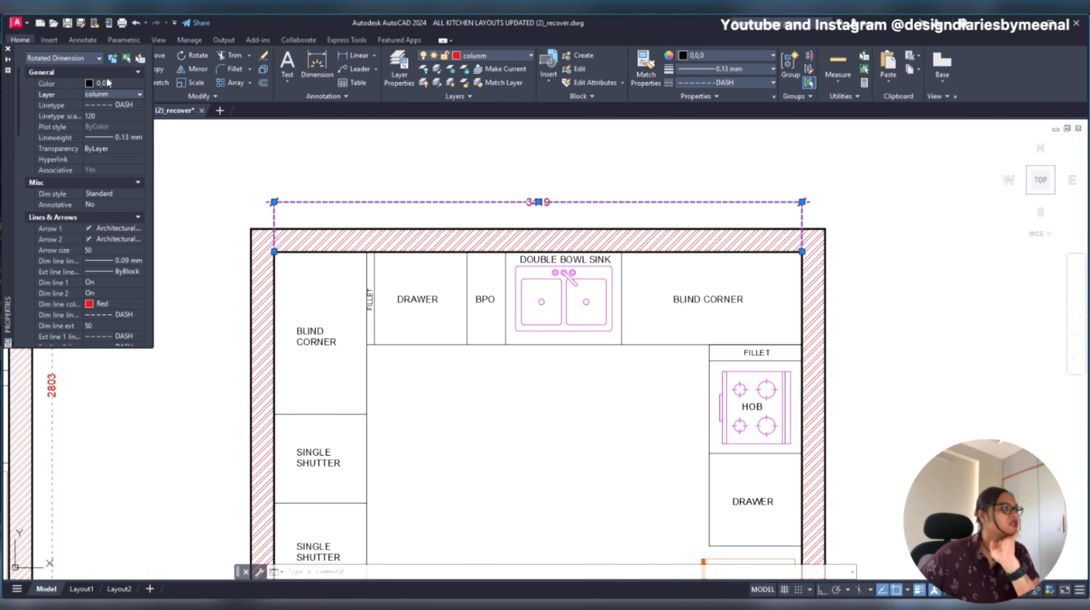
# - Change the general color of the overall width dimension to Red and deselect it
pyautogui.click(107, 83)
pyautogui.click(108, 84)
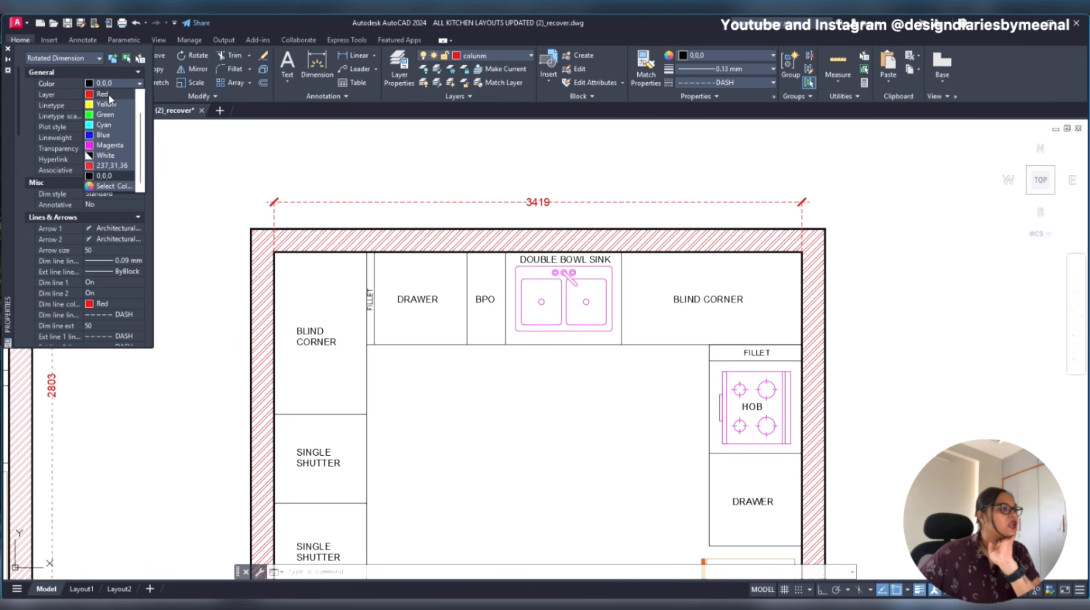
pyautogui.click(107, 94)
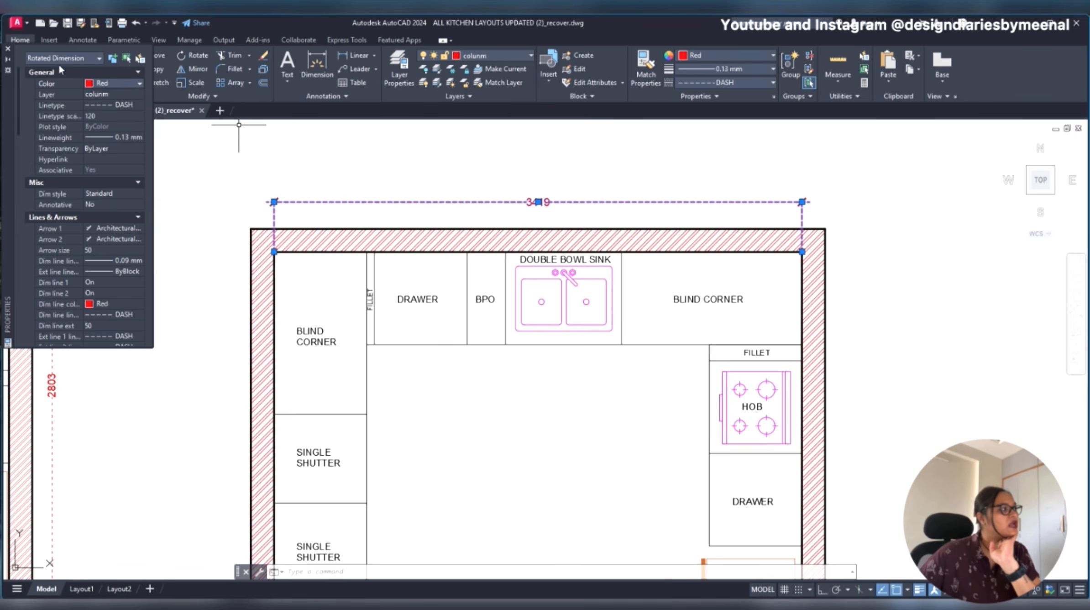
pyautogui.press('Escape')
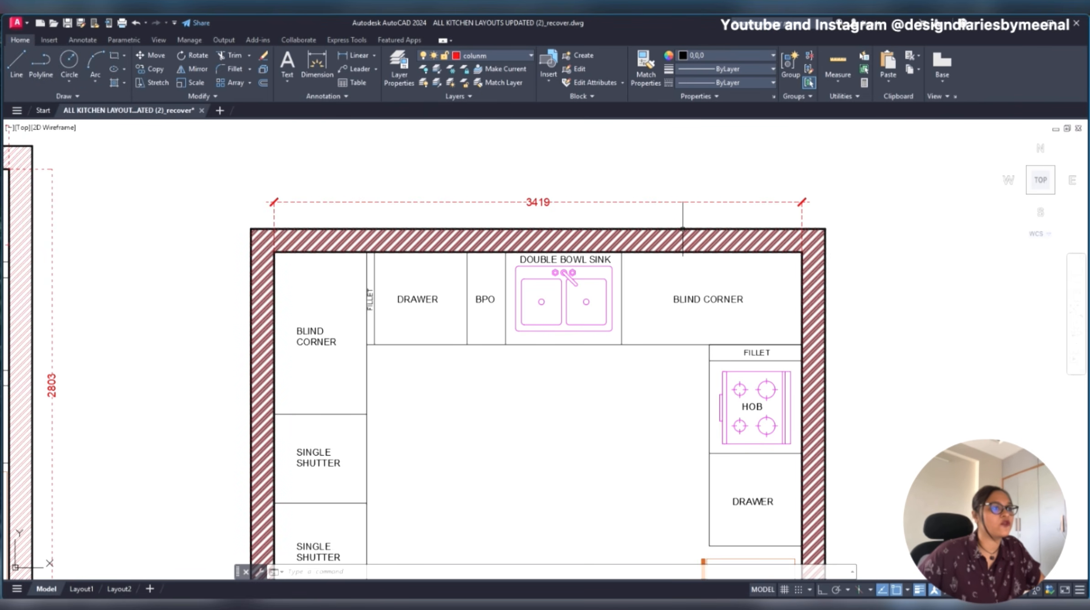
# - Add a vertical linear dimension along the inner face of the right wall, placed outside the kitchen
pyautogui.scroll(-2, 545, 197)
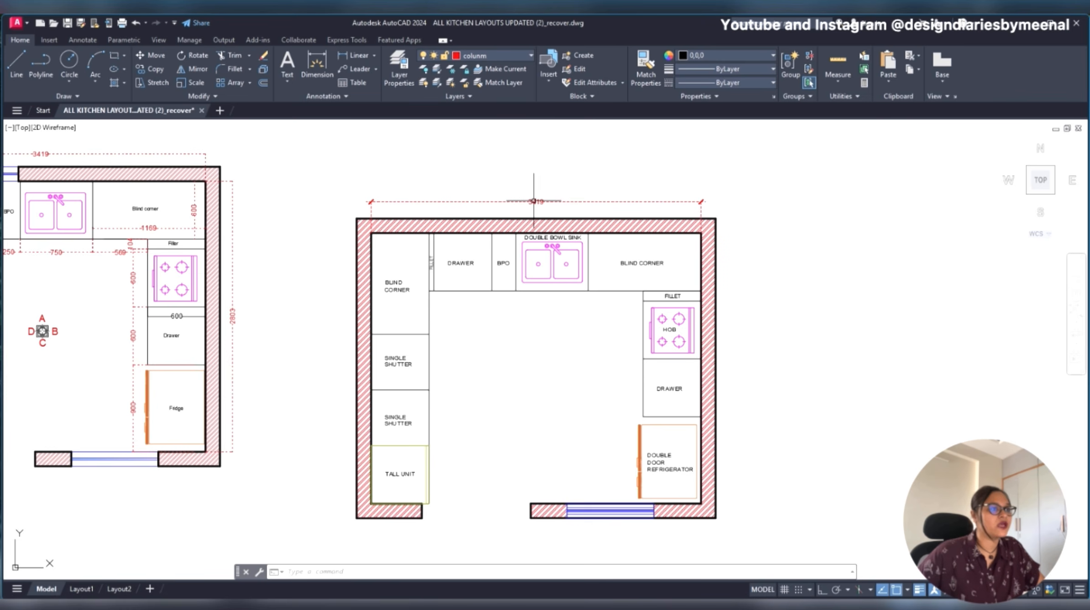
pyautogui.write('dli')
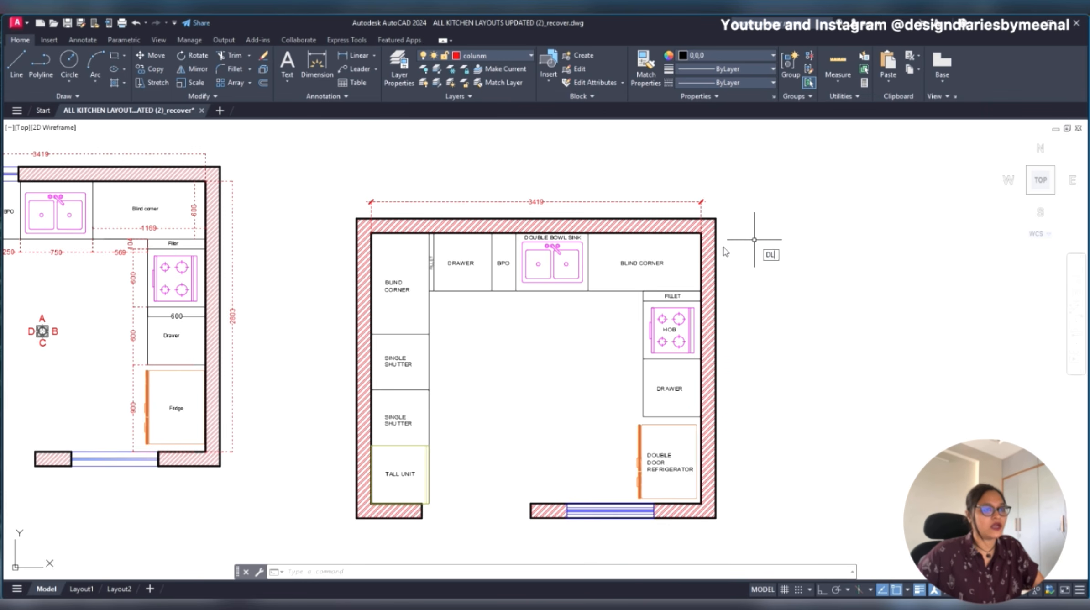
pyautogui.press('Return')
pyautogui.click(701, 233)
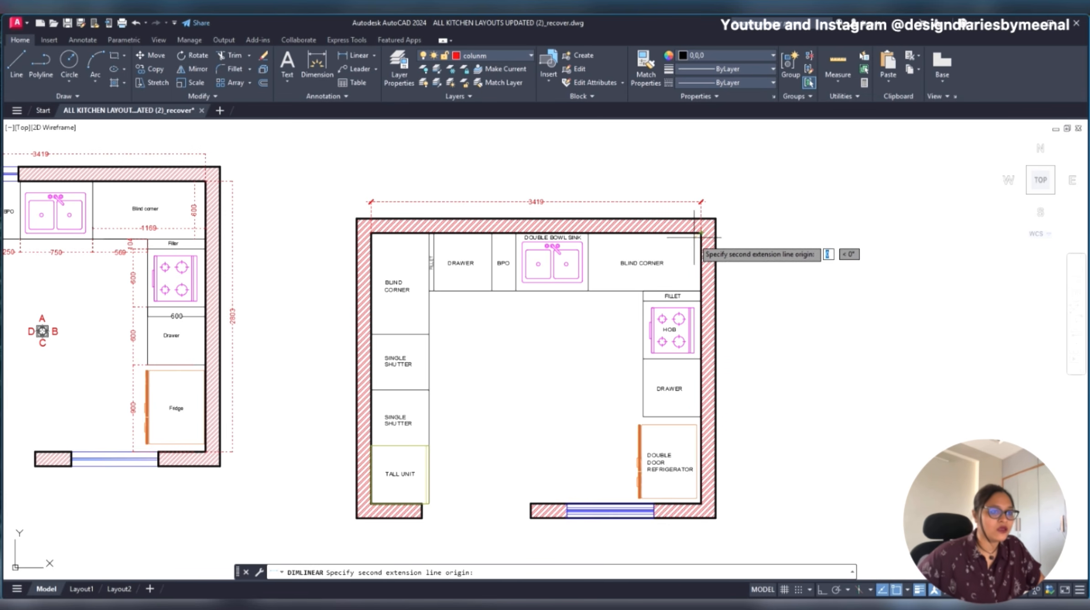
pyautogui.click(699, 503)
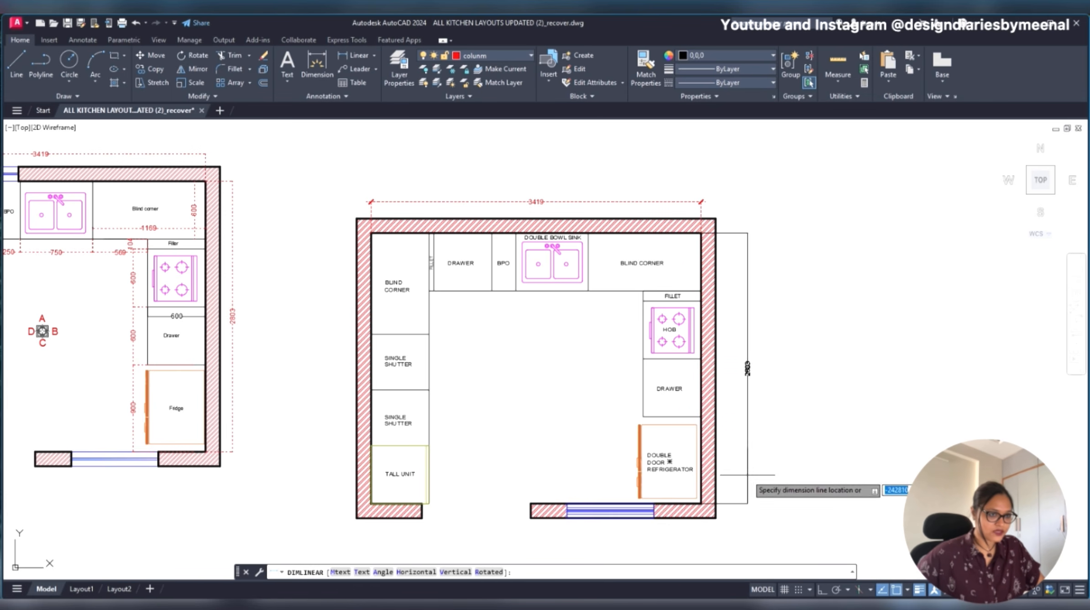
pyautogui.click(740, 369)
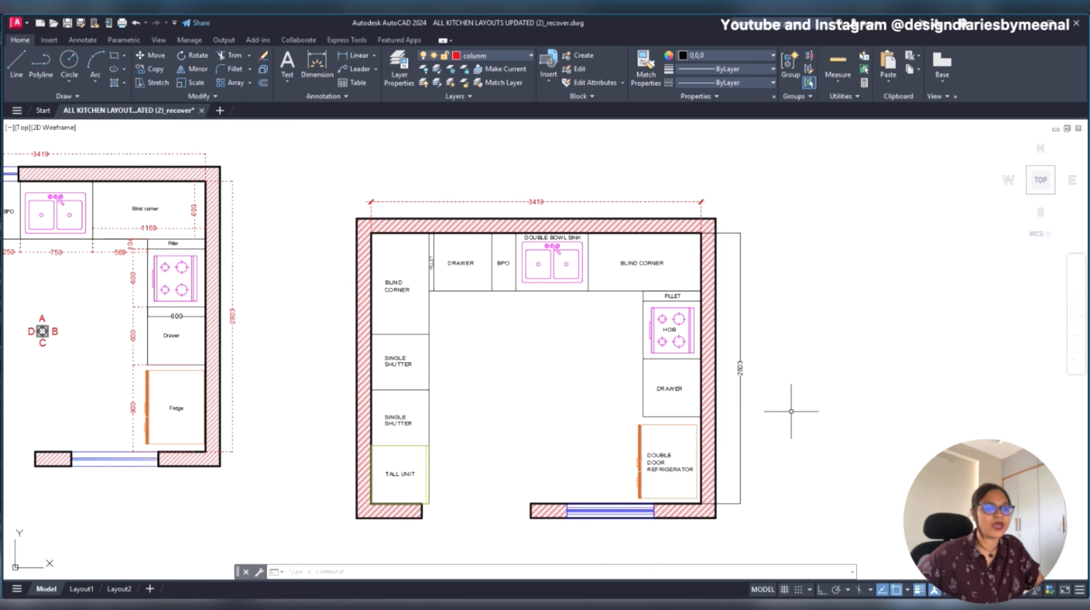
# - Match the properties of the overall width dimension onto the new right wall dimension
pyautogui.write('ma')
pyautogui.press('Return')
pyautogui.click(677, 202)
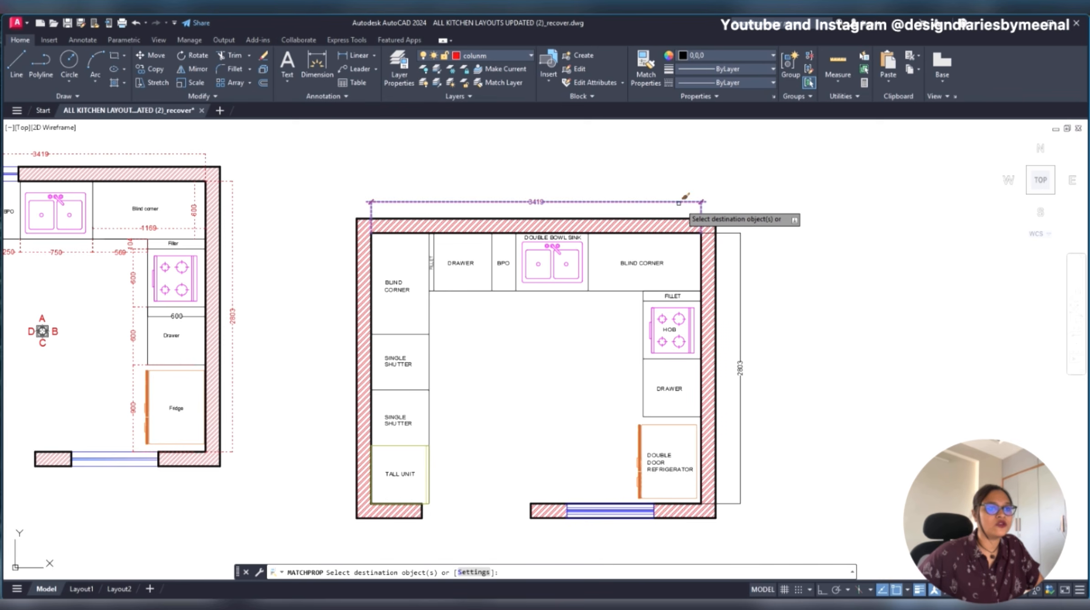
pyautogui.click(740, 250)
pyautogui.press('Return')
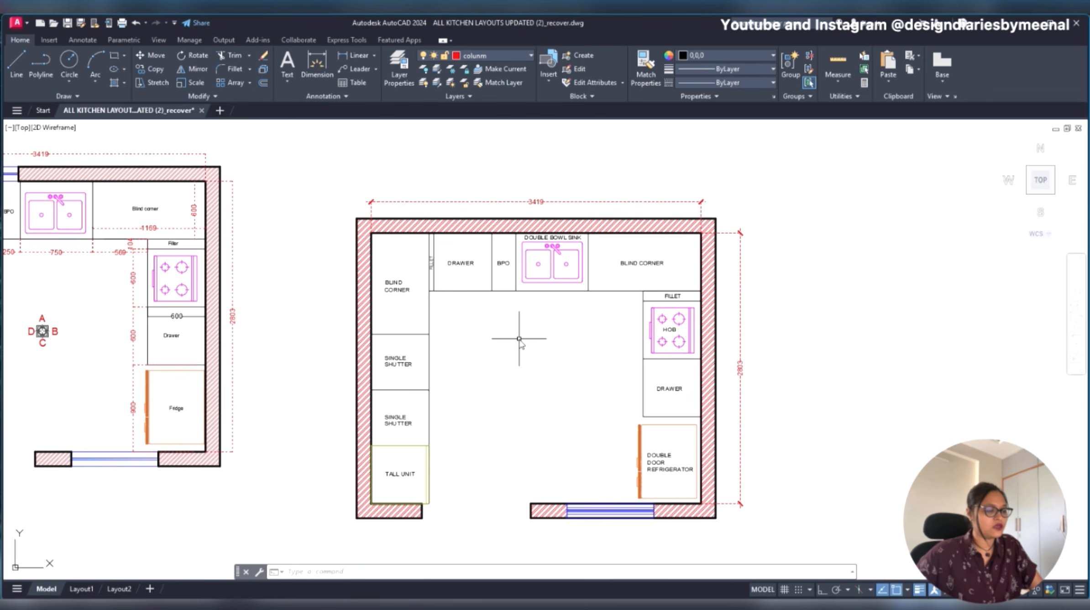
# - Add a vertical linear dimension along the inner face of the left wall, placed outside the kitchen
pyautogui.write('dli')
pyautogui.press('Return')
pyautogui.click(371, 233)
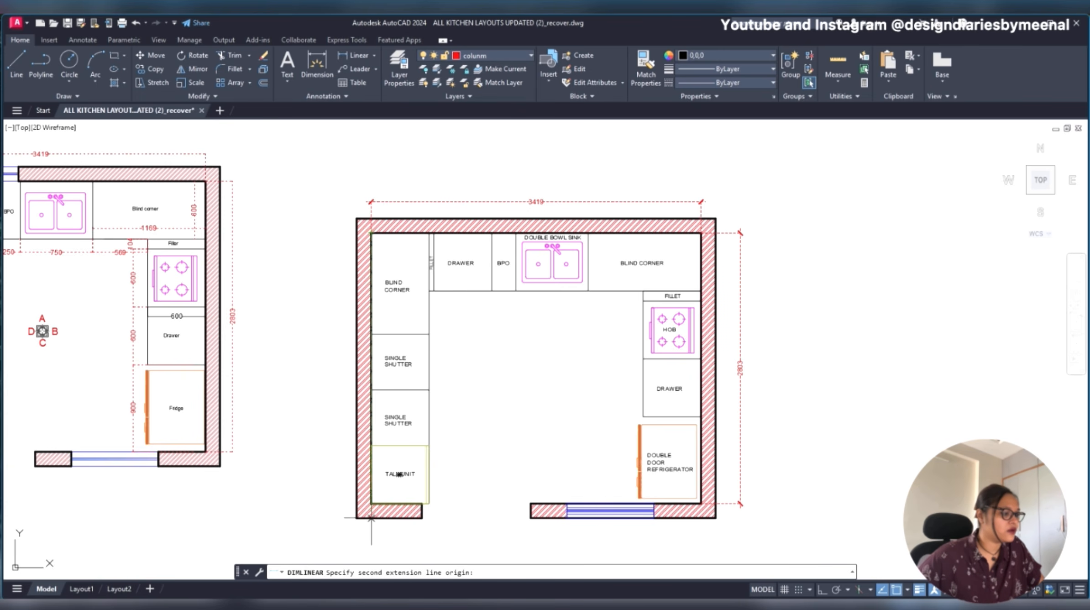
pyautogui.scroll(6, 365, 503)
pyautogui.click(403, 497)
pyautogui.scroll(-3, 400, 497)
pyautogui.scroll(-4, 401, 497)
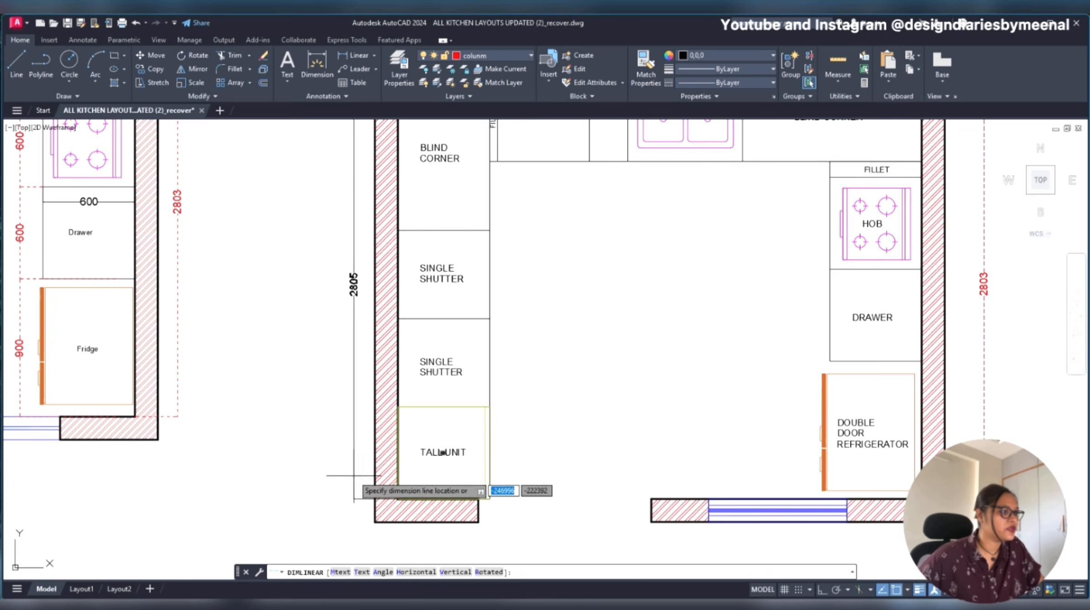
pyautogui.click(352, 354)
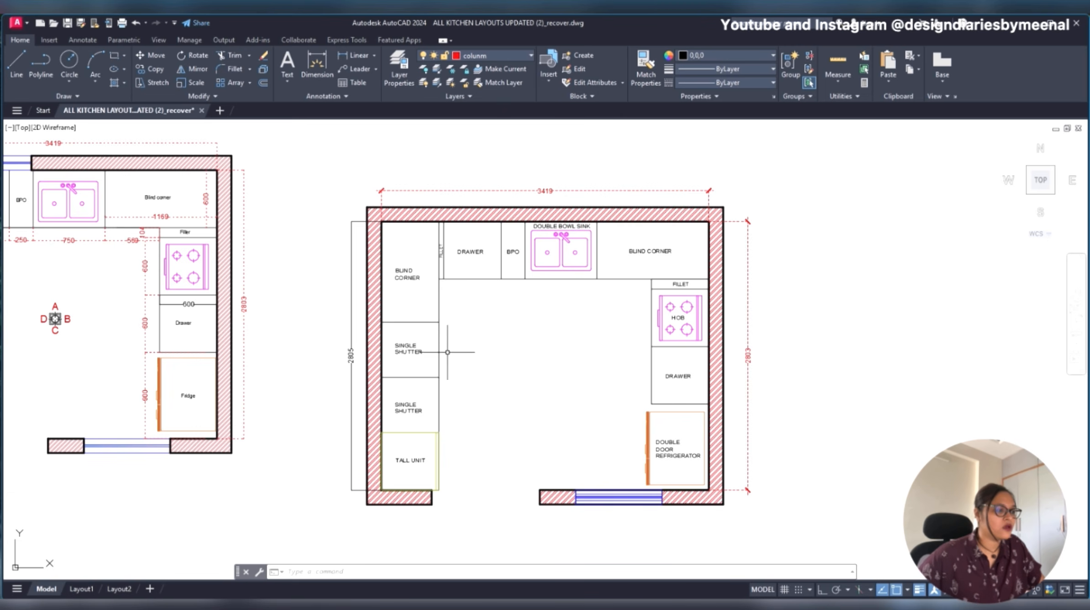
# - Dimension the inner length of the short wall below the tall unit, placing the dimension below the wall
pyautogui.press('Return')
pyautogui.scroll(5, 385, 495)
pyautogui.click(364, 420)
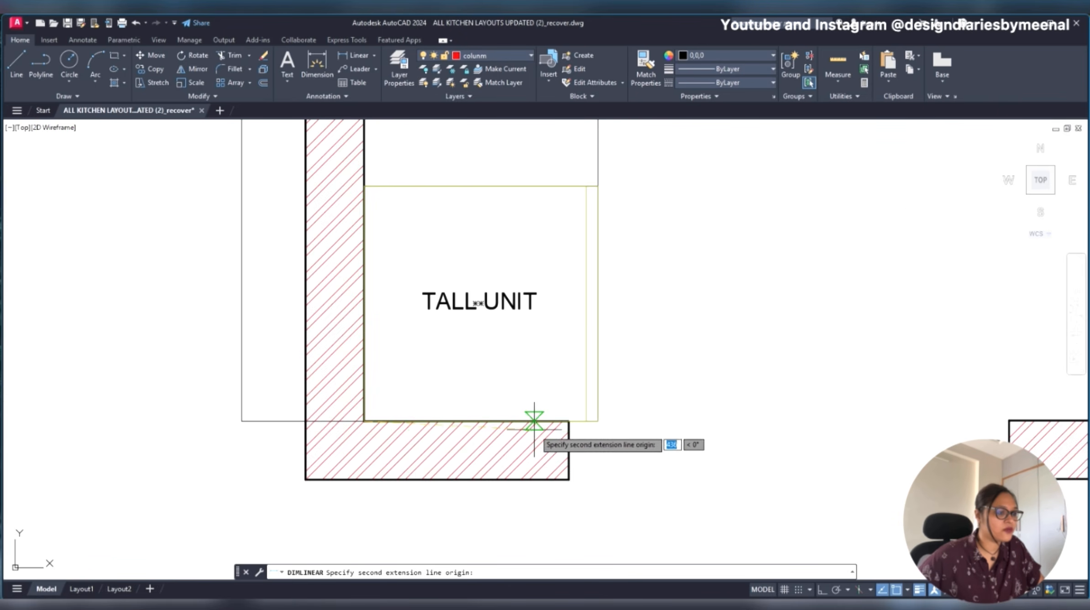
pyautogui.click(569, 420)
pyautogui.click(531, 522)
# - Dimension the thickness of the short wall below the tall unit, in line with the left wall dimension
pyautogui.press('Return')
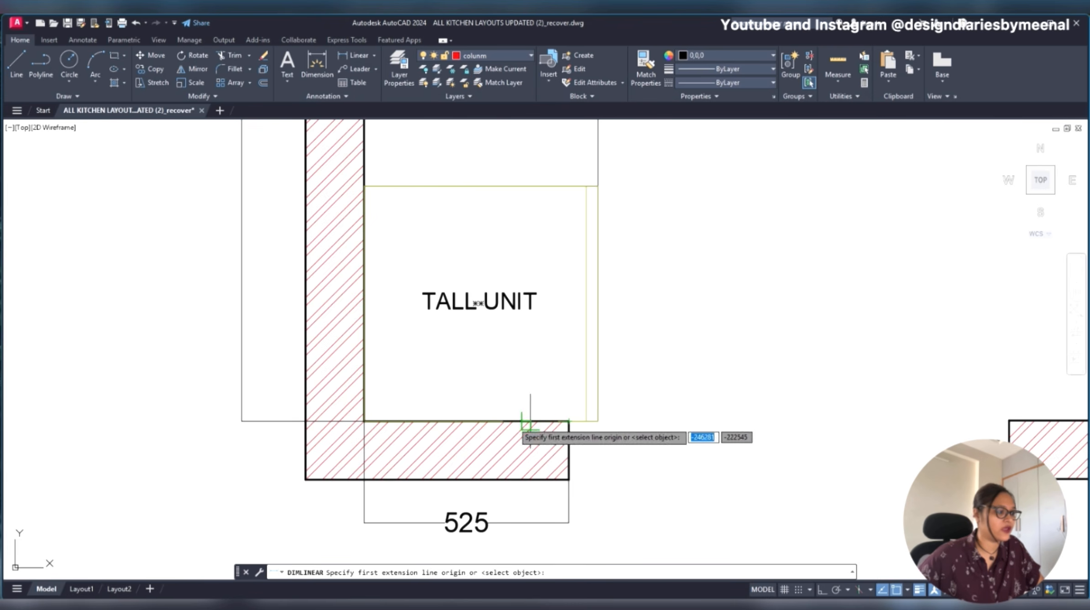
pyautogui.click(302, 420)
pyautogui.click(305, 479)
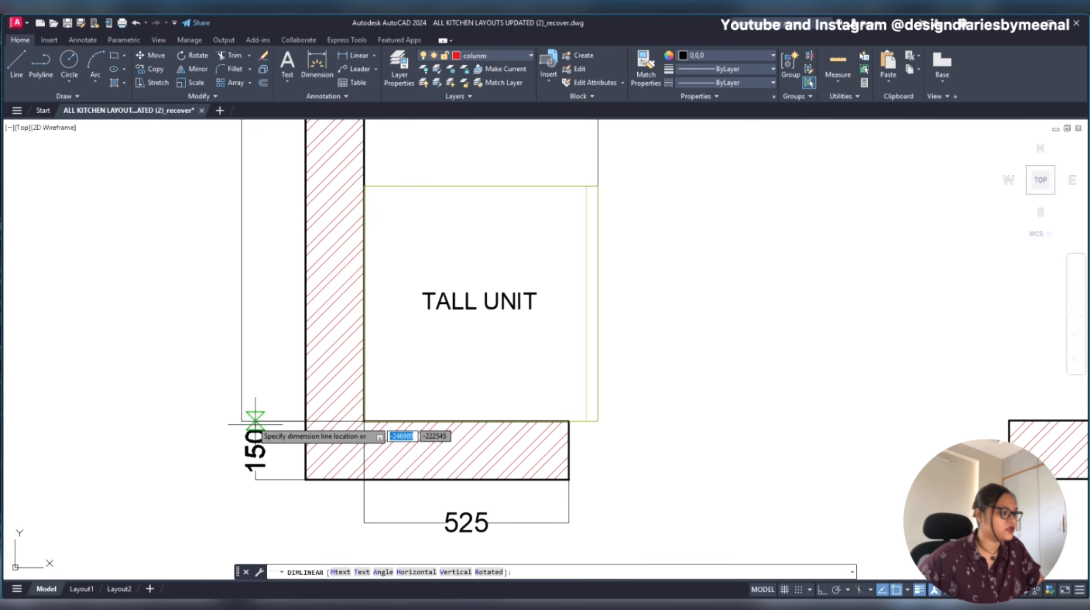
pyautogui.click(238, 420)
# - Dimension the wall segment between the door opening and the left edge of the window, placing the dimension below the wall
pyautogui.scroll(-4, 238, 420)
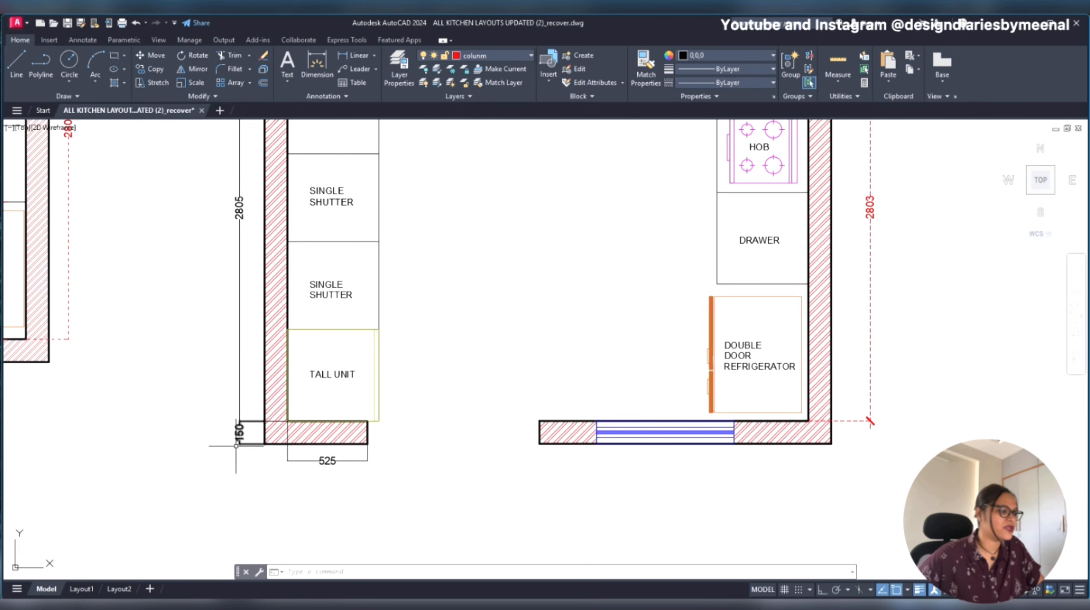
pyautogui.scroll(-3, 533, 422)
pyautogui.moveTo(548, 430); pyautogui.dragTo(424, 420, button='middle')
pyautogui.scroll(3, 424, 421)
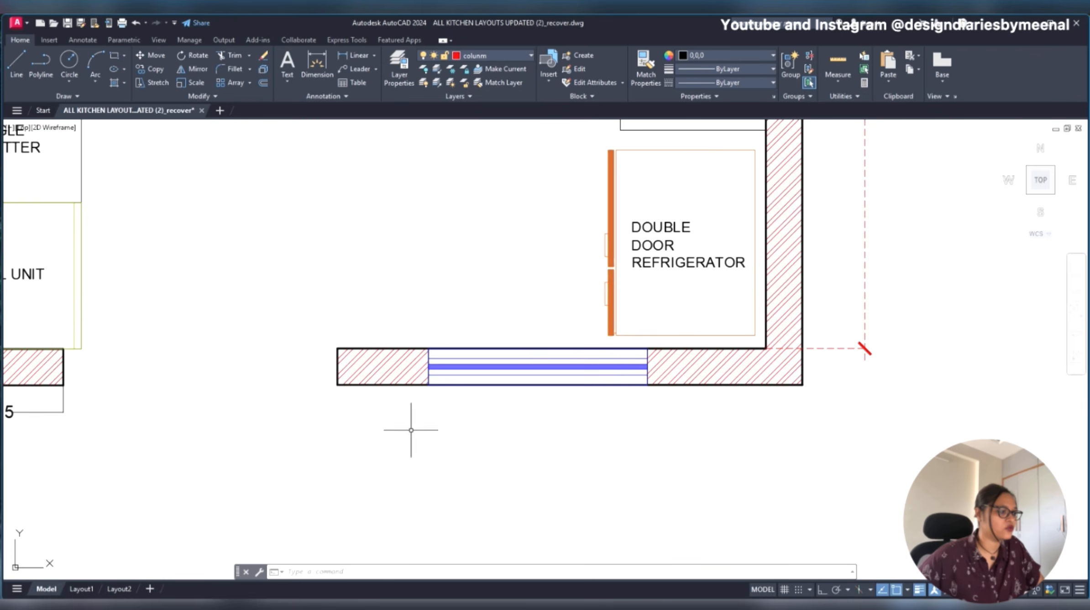
pyautogui.press('Return')
pyautogui.click(338, 385)
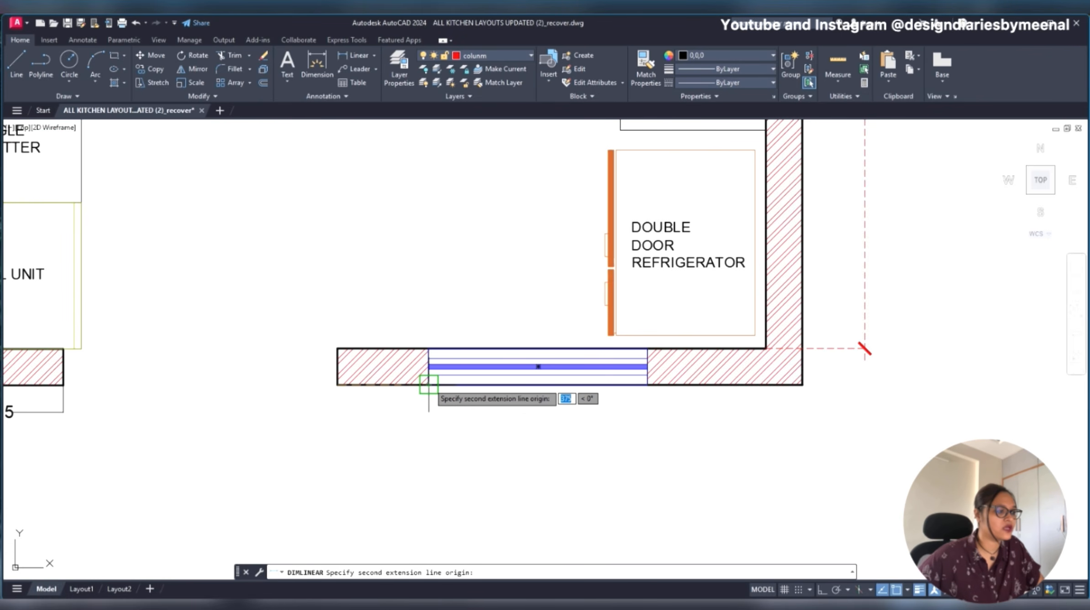
pyautogui.click(428, 385)
pyautogui.click(426, 416)
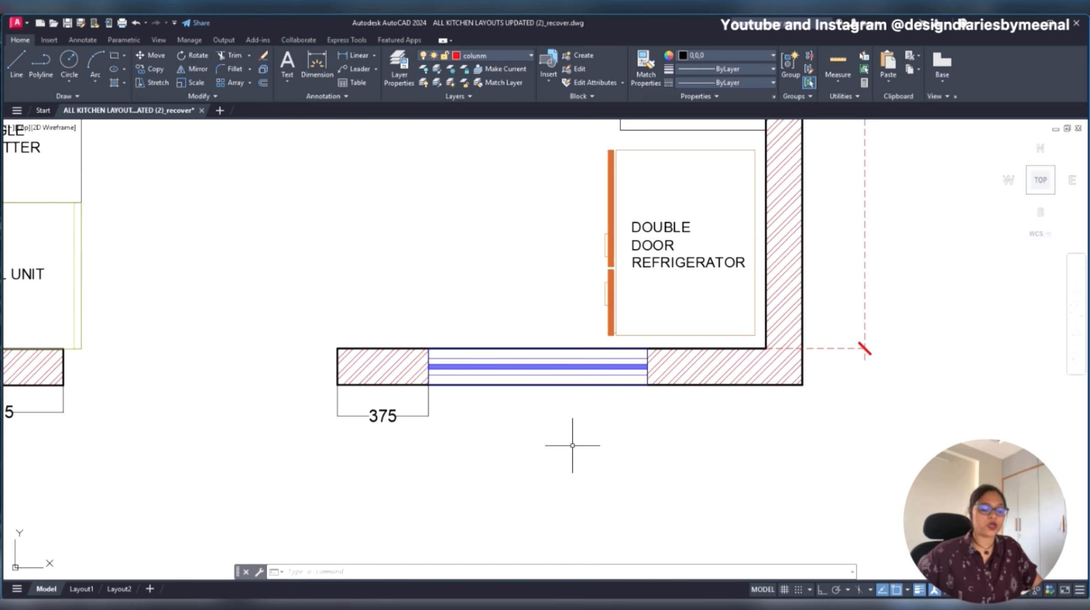
# - Continue the dimension chain below the bottom wall across the window and the remaining wall segment to the outer corner
pyautogui.write('D')
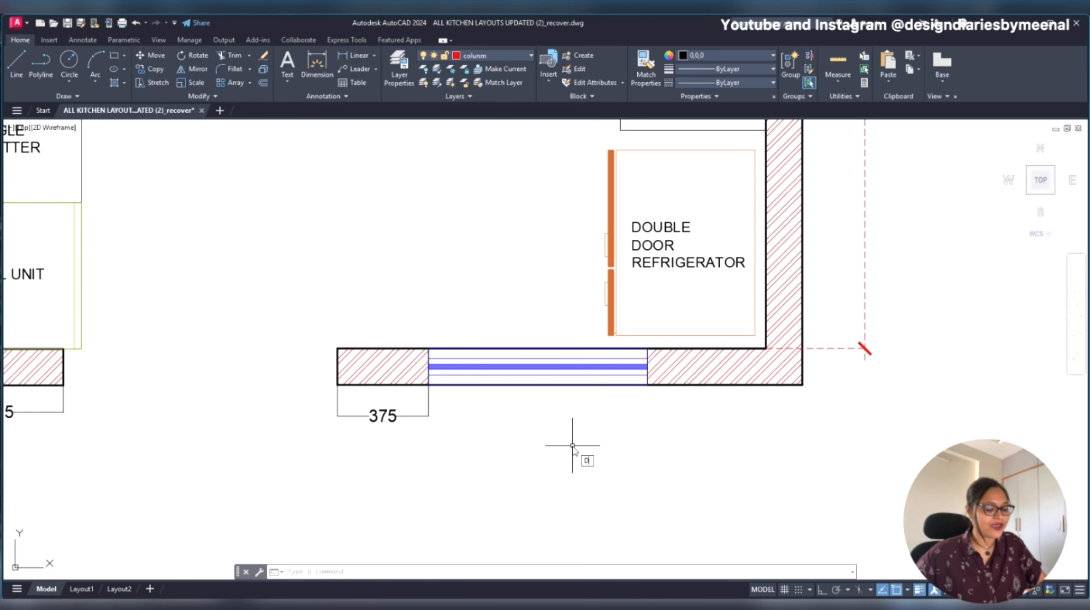
pyautogui.write('IMCON')
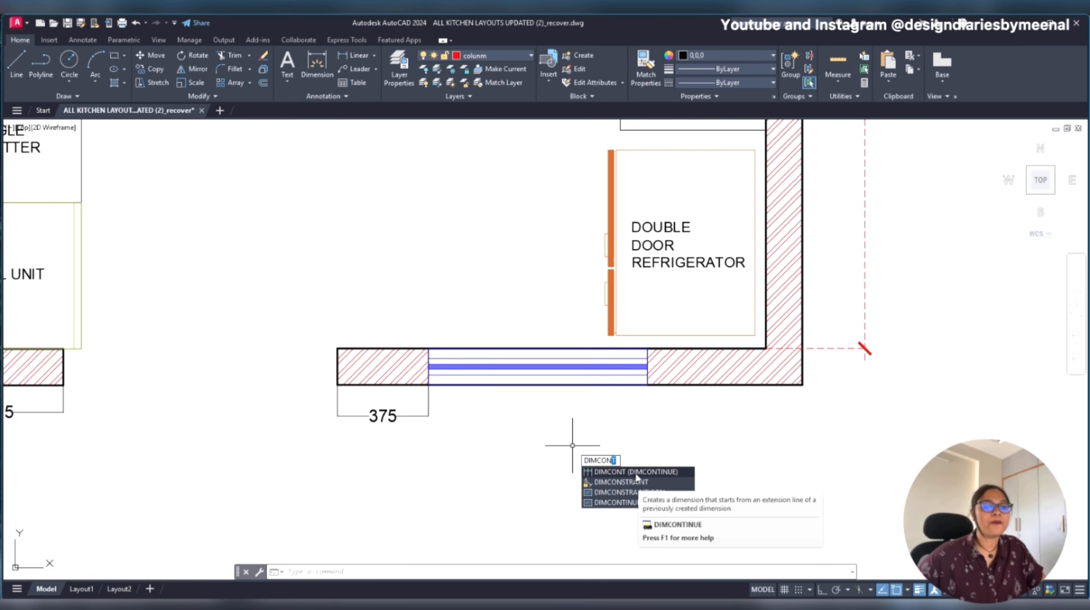
pyautogui.press('Return')
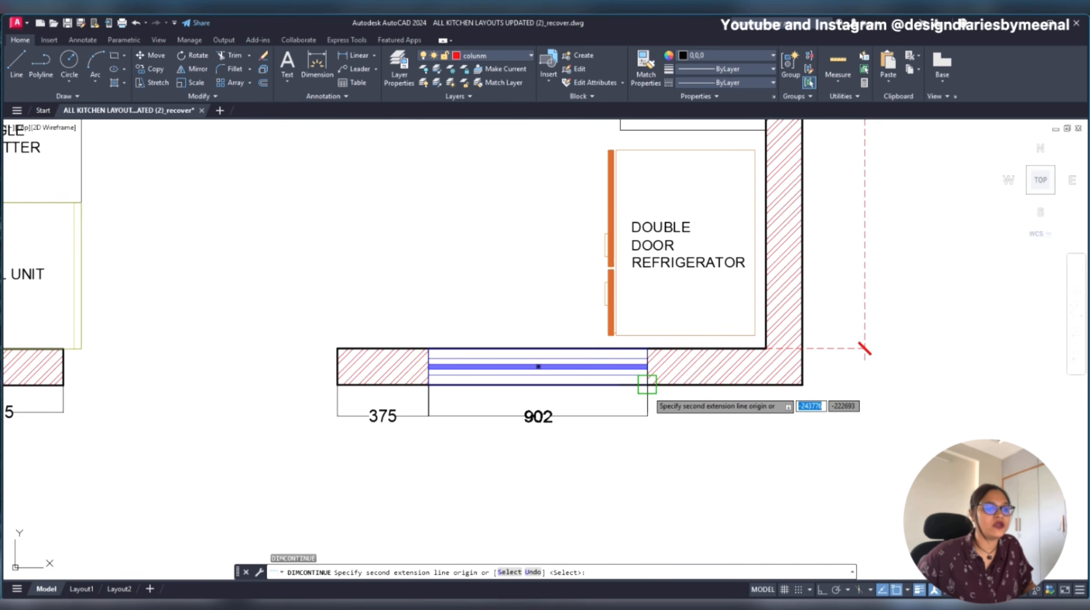
pyautogui.click(647, 384)
pyautogui.click(802, 384)
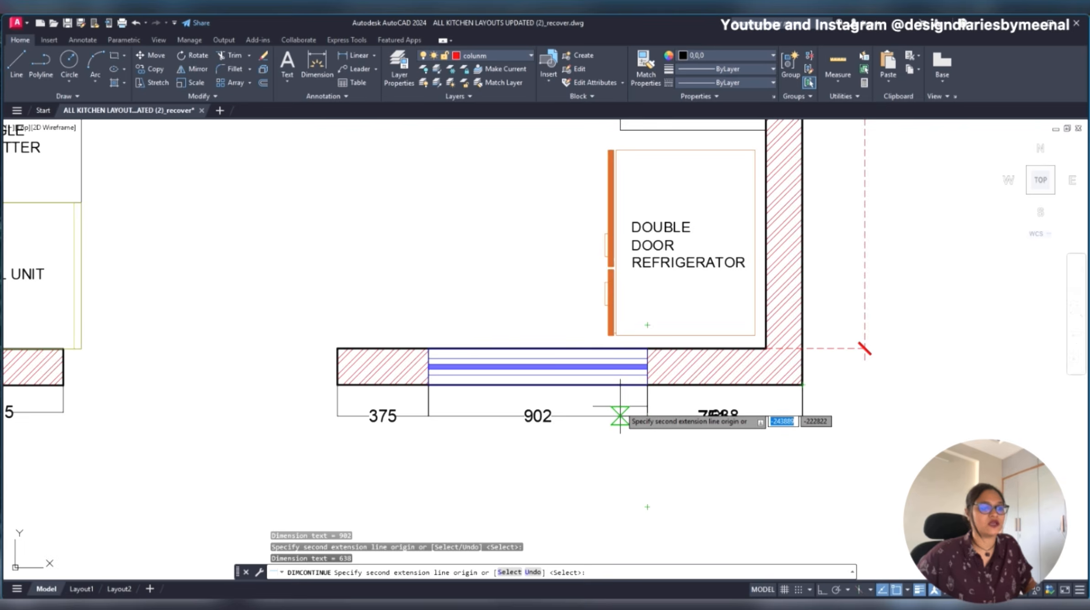
pyautogui.scroll(-5, 619, 415)
pyautogui.press('Escape')
# - Add a vertical linear dimension for the right blind corner's depth, placed between the right wall and its overall dimension
pyautogui.scroll(4, 641, 242)
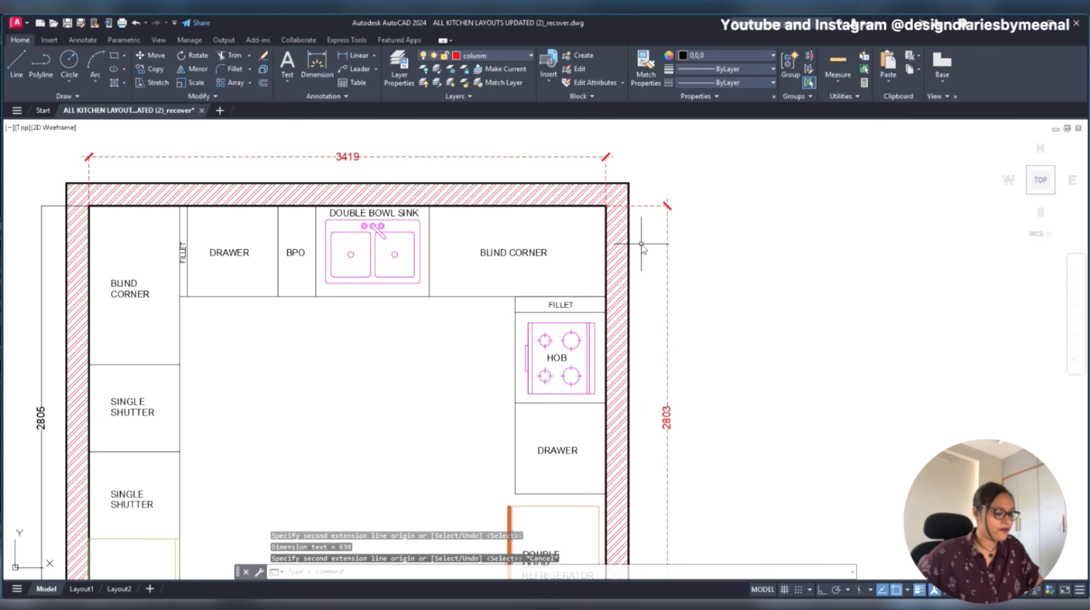
pyautogui.write('dli')
pyautogui.press('Return')
pyautogui.click(605, 206)
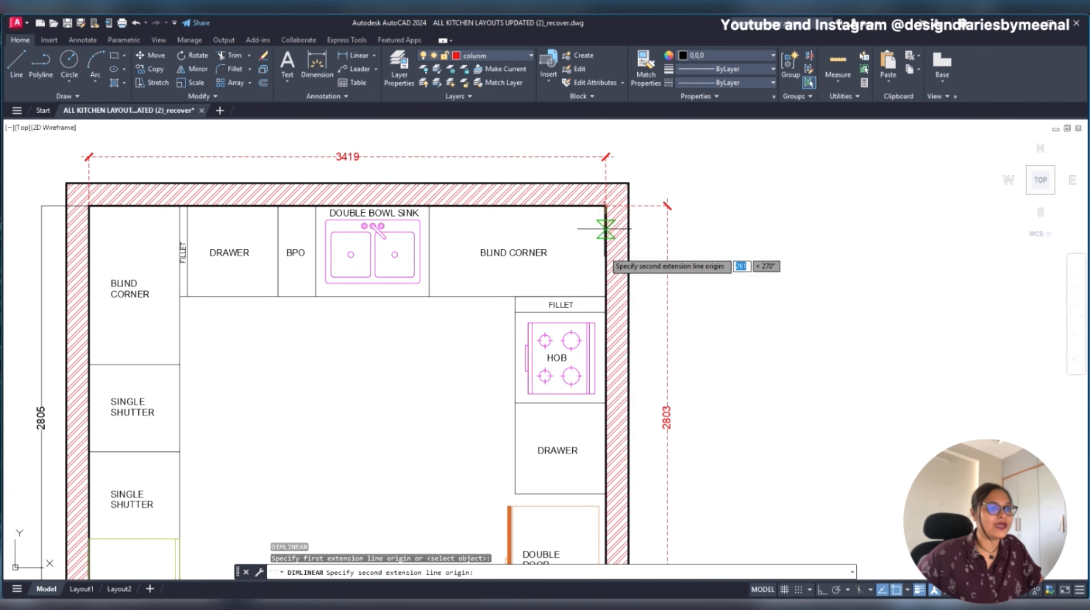
pyautogui.click(605, 296)
pyautogui.scroll(2, 648, 272)
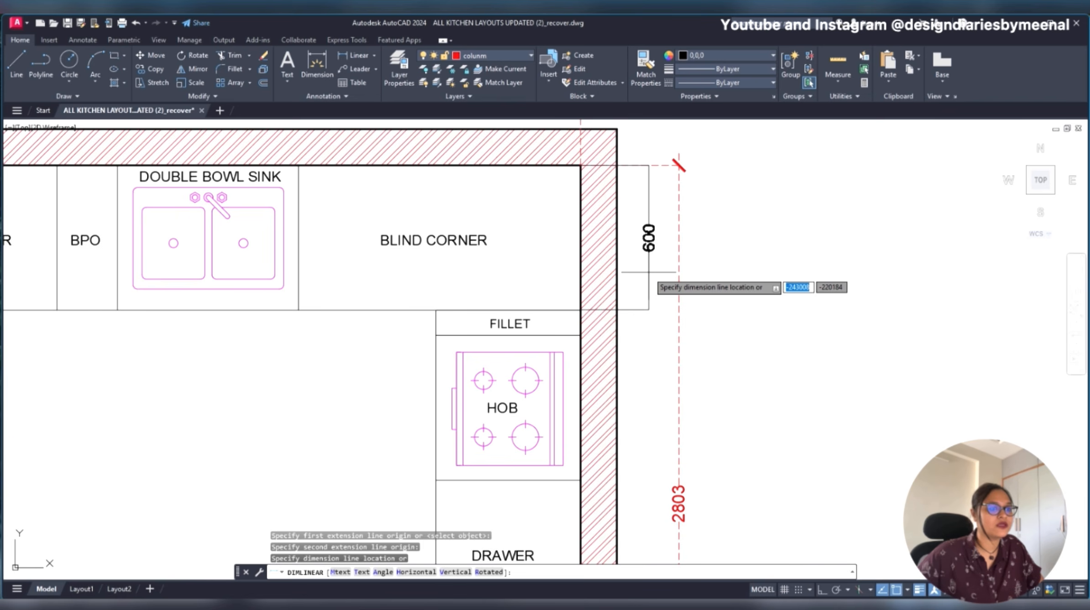
pyautogui.click(648, 271)
pyautogui.scroll(-2, 649, 272)
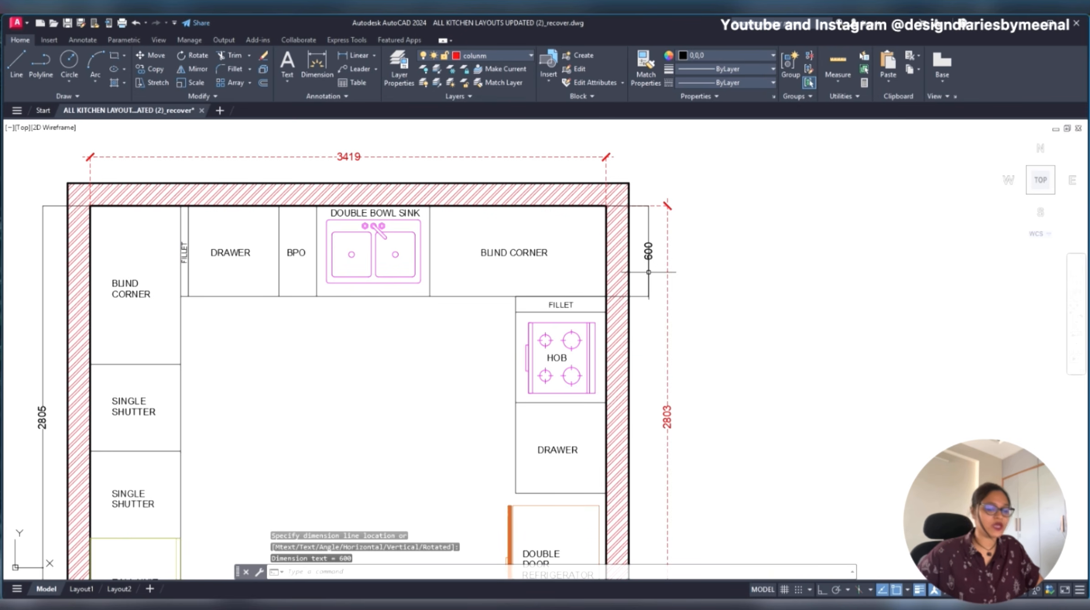
pyautogui.press('Escape')
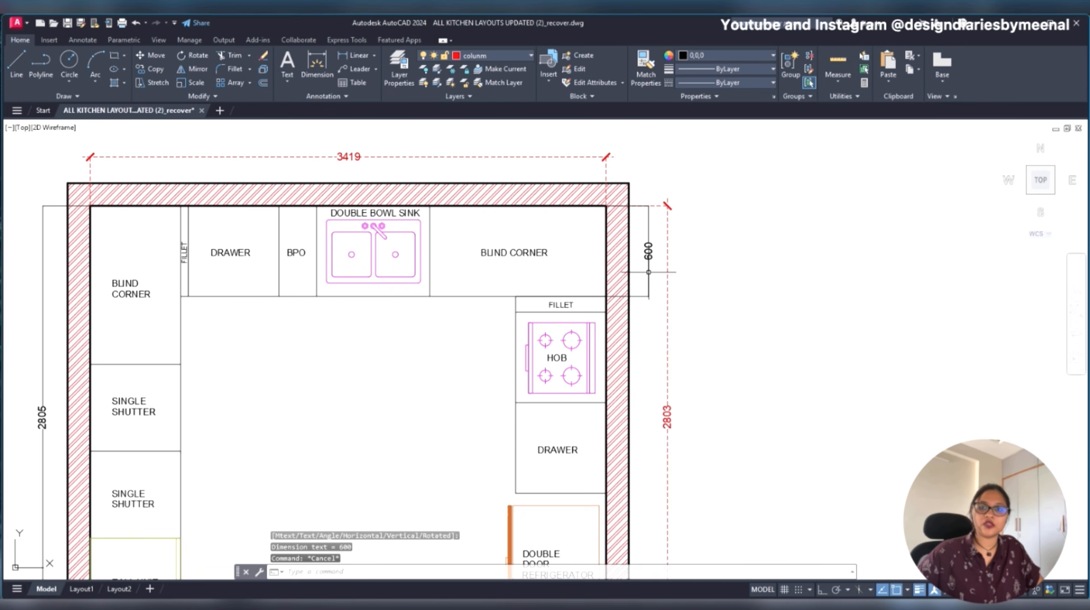
# - Continue the right wall's dimension chain downward across the fillet, hob, drawer and refrigerator spaces
pyautogui.write('DIMCON')
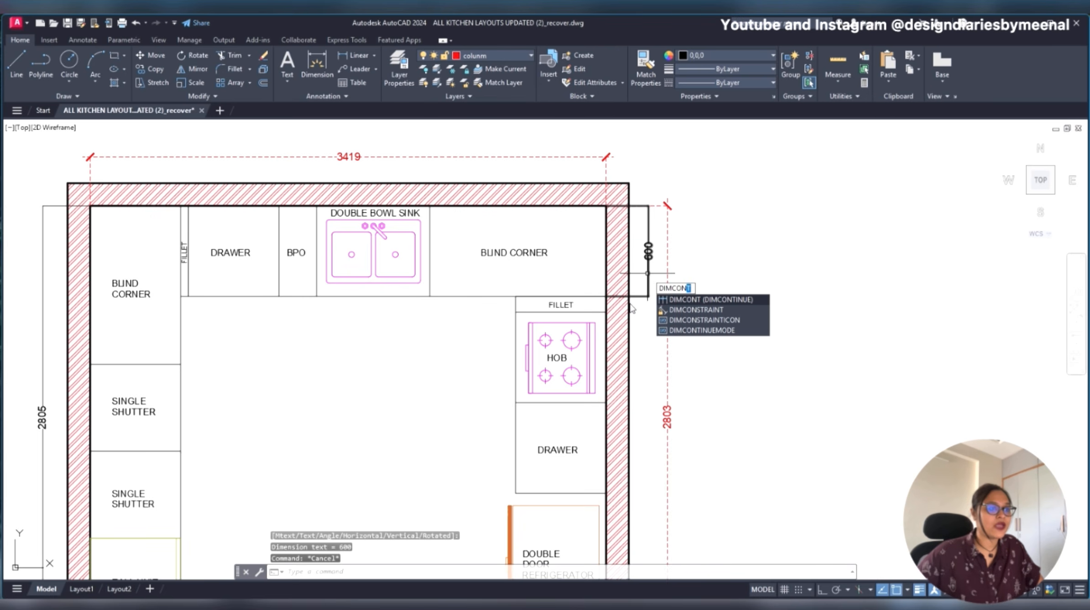
pyautogui.press('Return')
pyautogui.scroll(-2, 632, 309)
pyautogui.scroll(2, 623, 369)
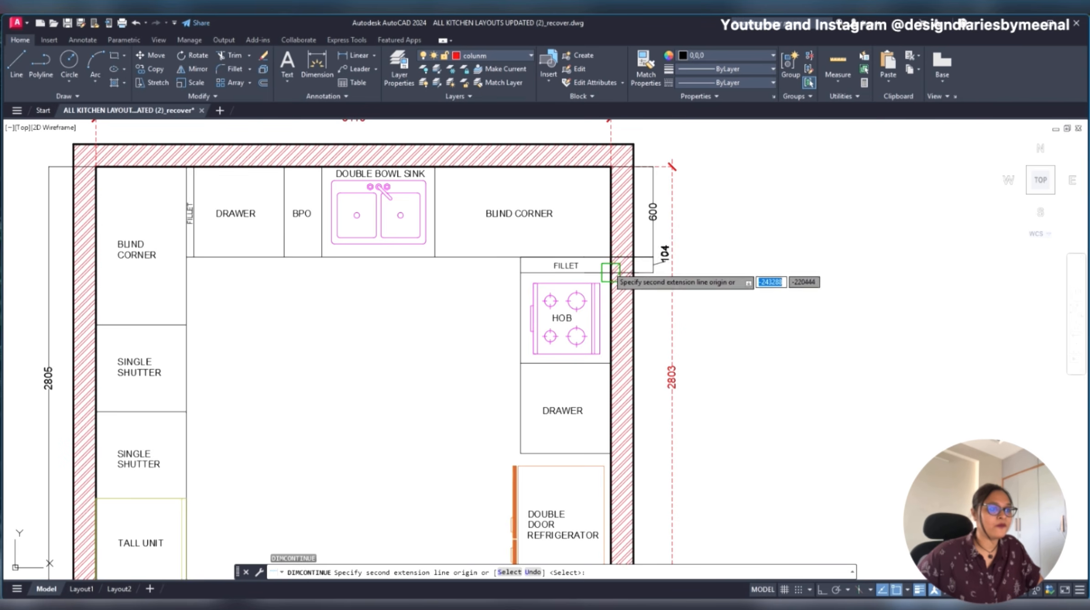
pyautogui.scroll(6, 612, 273)
pyautogui.click(615, 278)
pyautogui.scroll(-2, 615, 277)
pyautogui.scroll(-4, 615, 276)
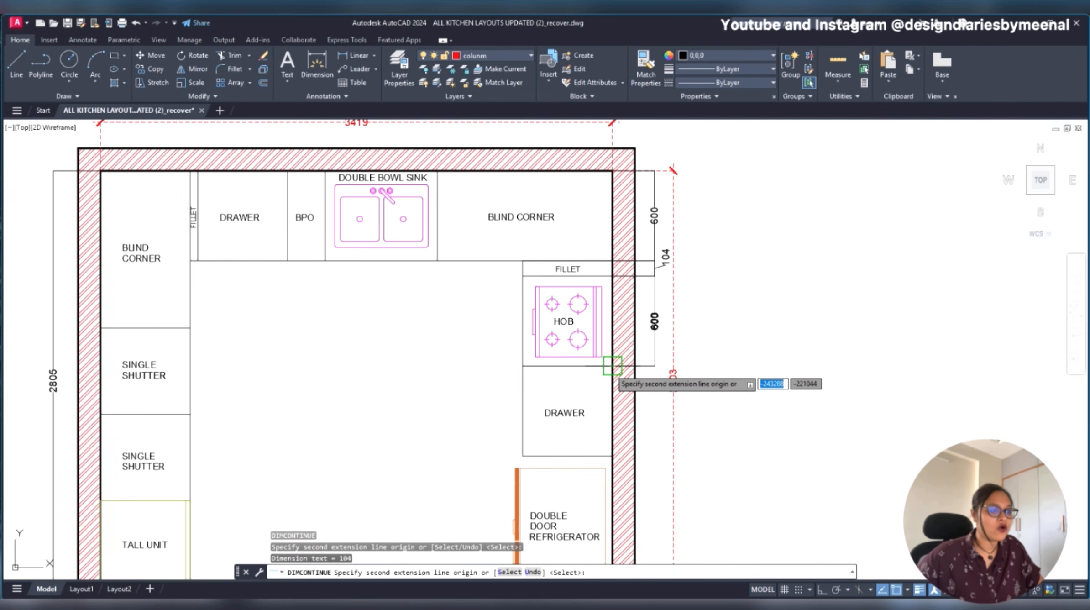
pyautogui.click(613, 366)
# - Match the properties of the top wall's red dashed dimension onto the dimension chain beside the right wall
pyautogui.write('M')
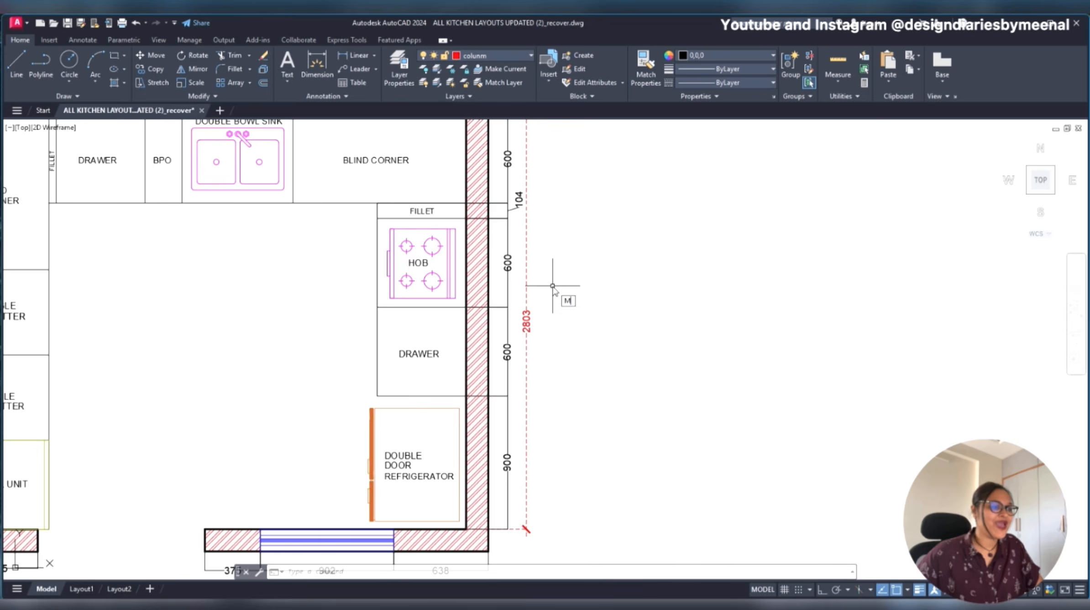
pyautogui.write('A')
pyautogui.press('Return')
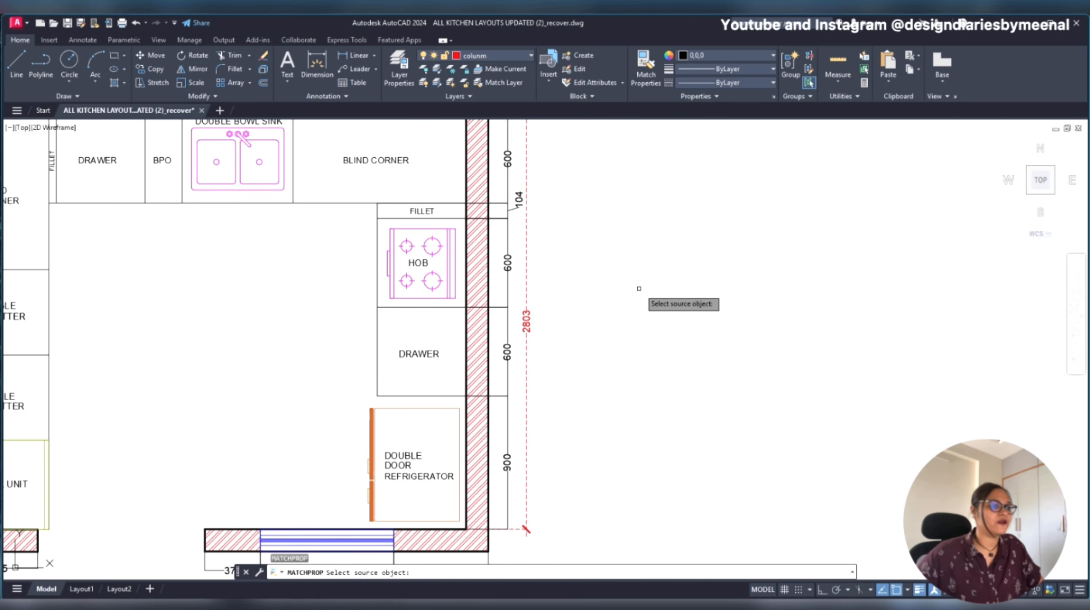
pyautogui.scroll(-3, 525, 306)
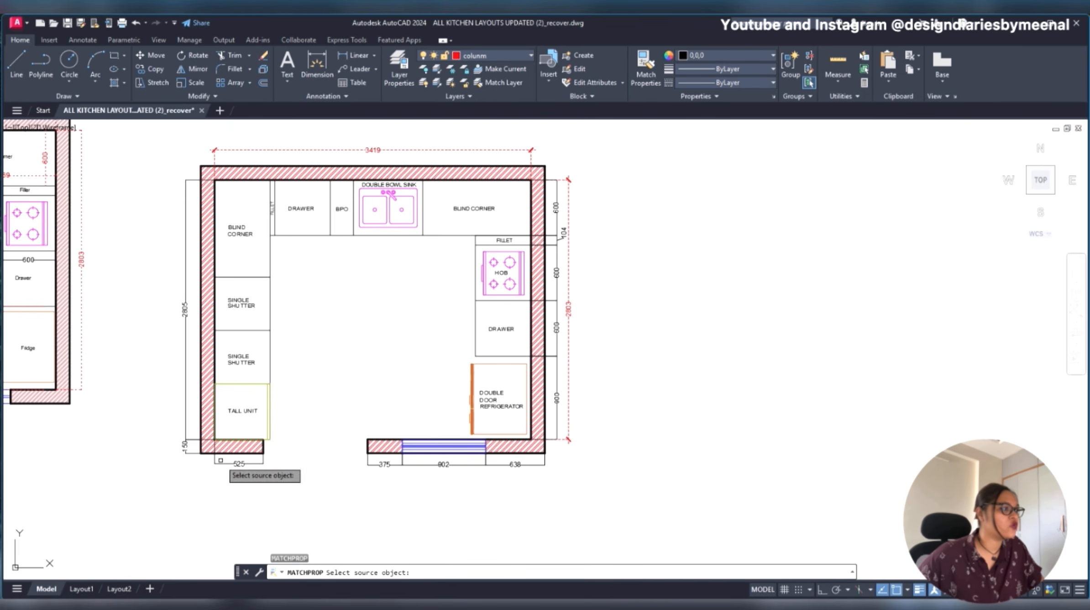
pyautogui.click(329, 149)
pyautogui.scroll(2, 576, 182)
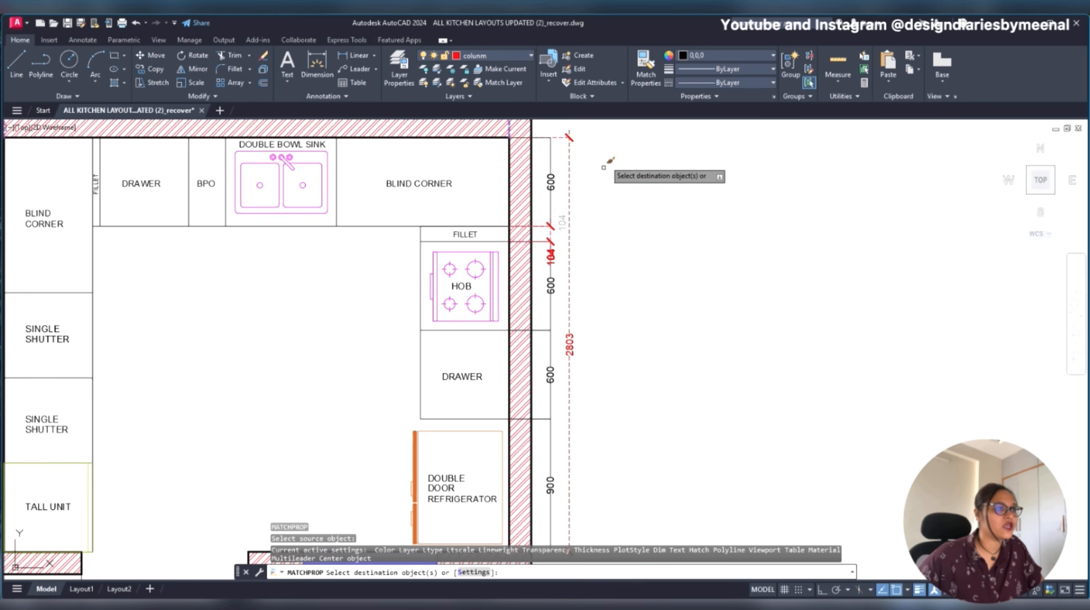
pyautogui.scroll(-4, 611, 151)
pyautogui.click(610, 150)
pyautogui.click(587, 322)
# - Apply the same matched dimension properties to all dimensions below the bottom wall and beside the left wall
pyautogui.click(584, 330)
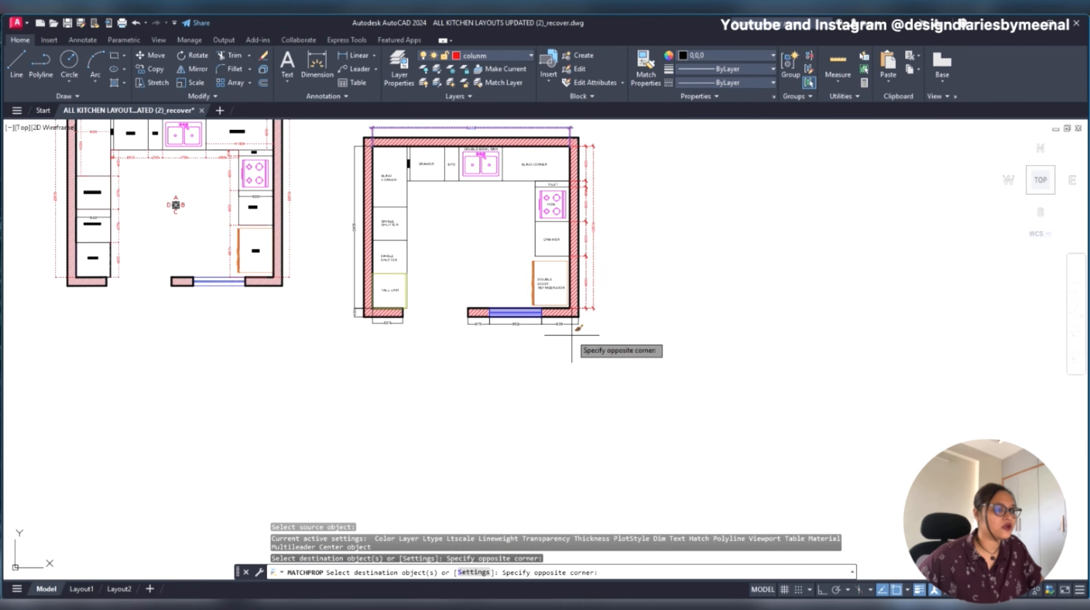
pyautogui.click(361, 313)
pyautogui.scroll(2, 360, 130)
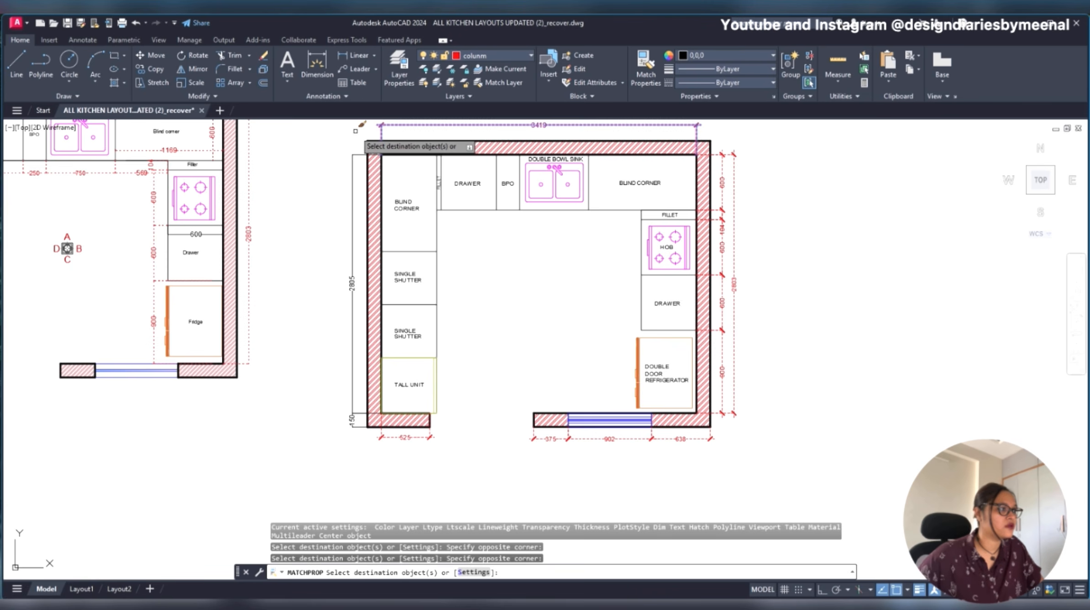
pyautogui.click(364, 127)
pyautogui.click(328, 440)
pyautogui.press('Escape')
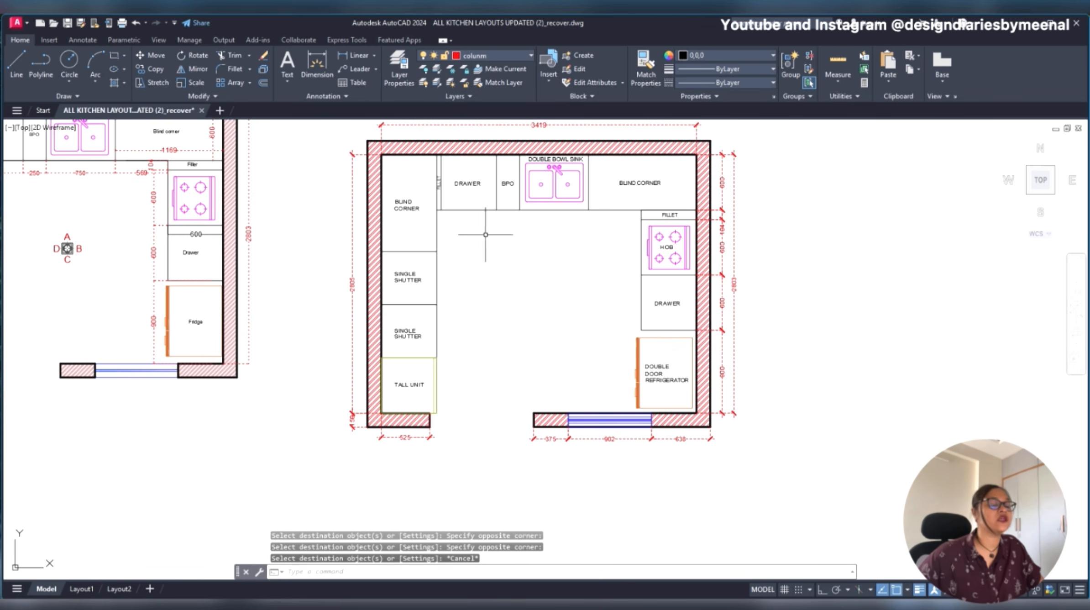
pyautogui.scroll(2, 434, 235)
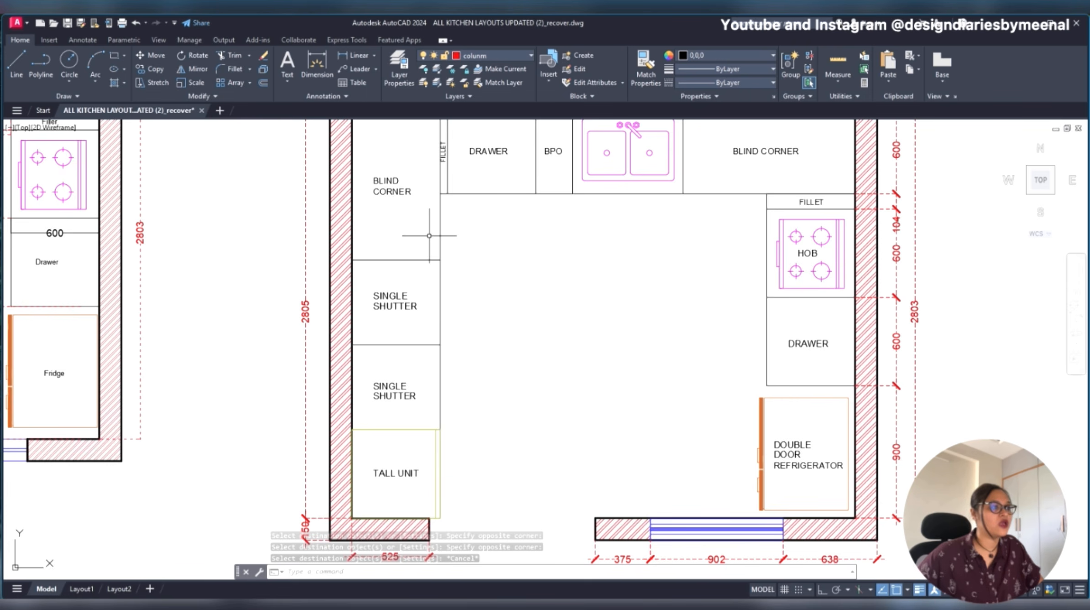
pyautogui.moveTo(445, 236); pyautogui.dragTo(404, 271, button='middle')
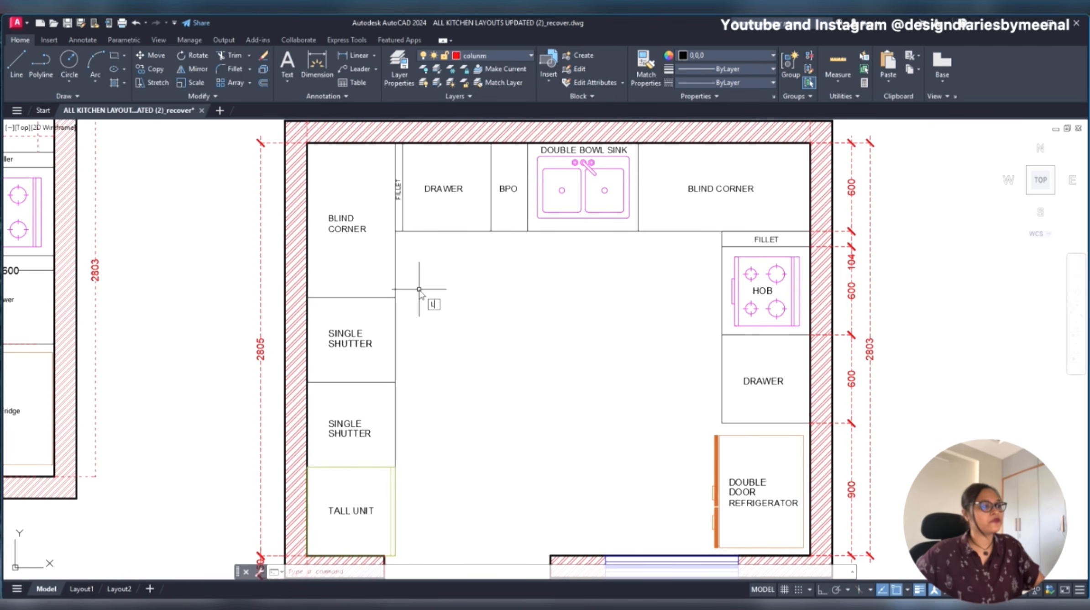
pyautogui.press('Return')
pyautogui.click(306, 142)
pyautogui.scroll(-3, 307, 143)
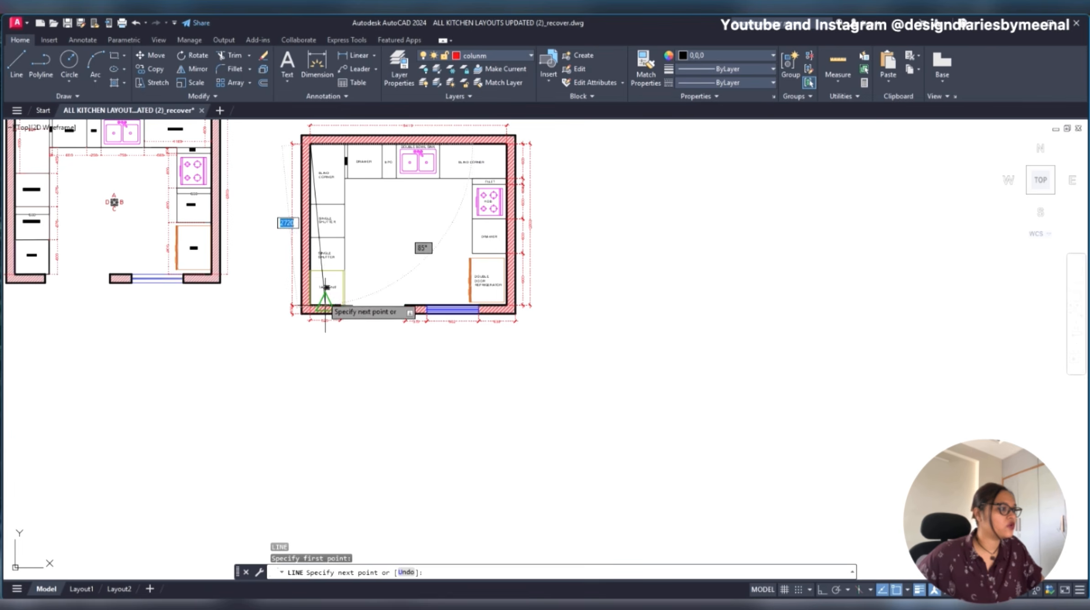
pyautogui.press('Escape')
# - Offset the left wall's inner face line 300 into the kitchen, across the left cabinet run
pyautogui.scroll(4, 320, 270)
pyautogui.click(288, 217)
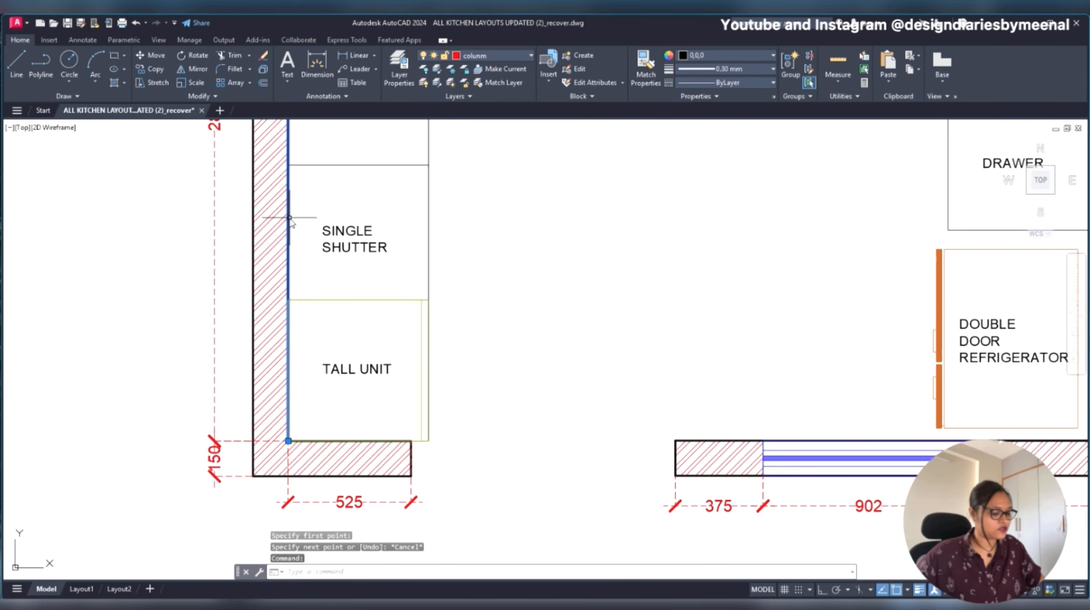
pyautogui.write('o')
pyautogui.press('Return')
pyautogui.write('300')
pyautogui.press('Return')
pyautogui.click(287, 217)
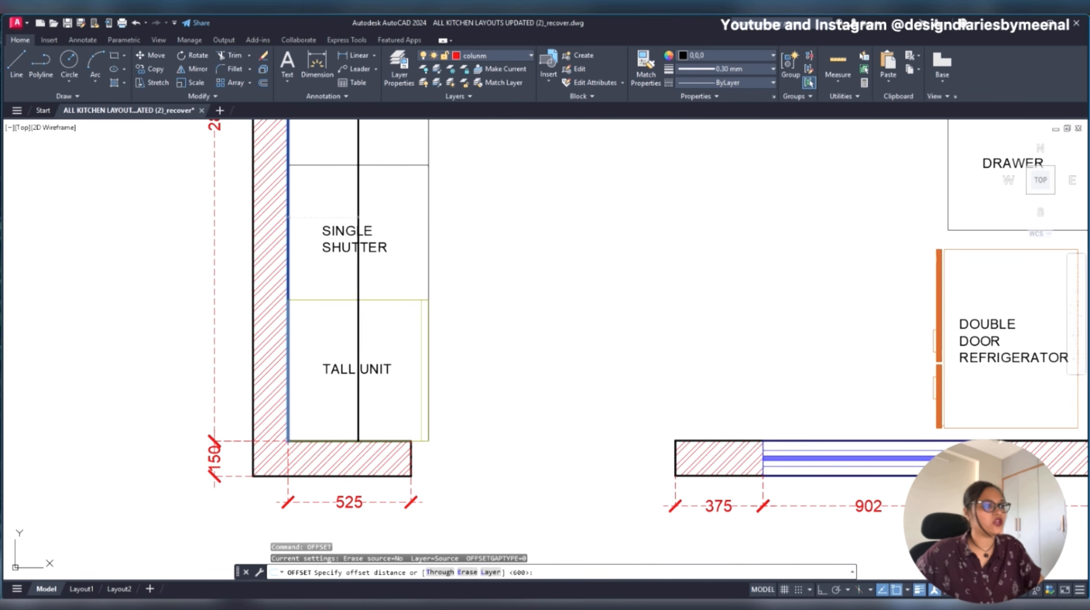
pyautogui.click(417, 228)
pyautogui.press('Escape')
# - Set the offset line's lineweight to ByLayer and its linetype to ACAD_ISO03W100
pyautogui.scroll(-2, 462, 247)
pyautogui.moveTo(462, 247); pyautogui.dragTo(397, 358, button='middle')
pyautogui.click(342, 274)
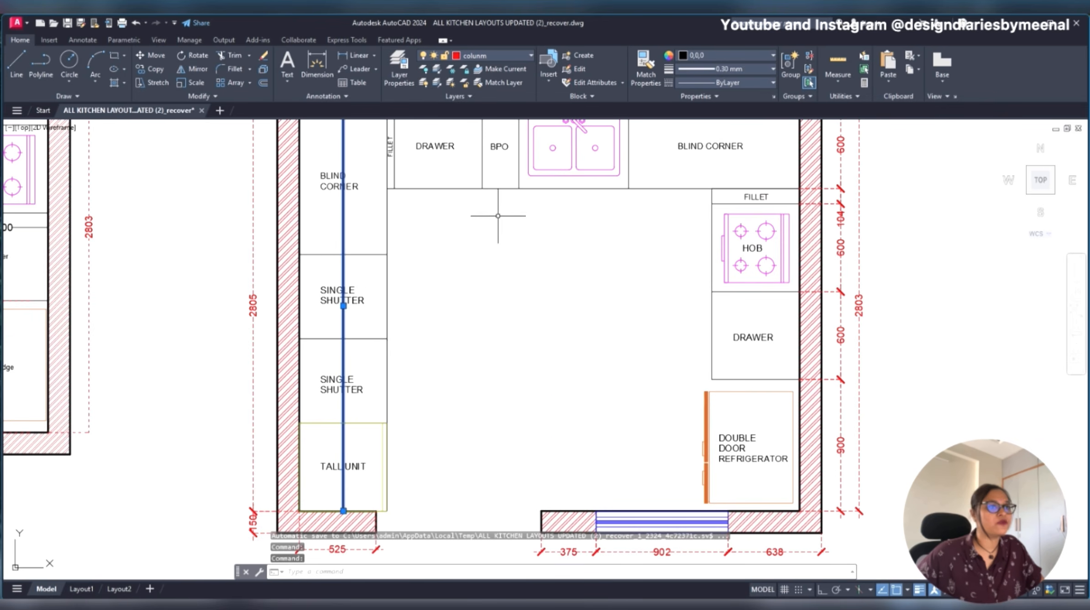
pyautogui.click(724, 69)
pyautogui.click(722, 95)
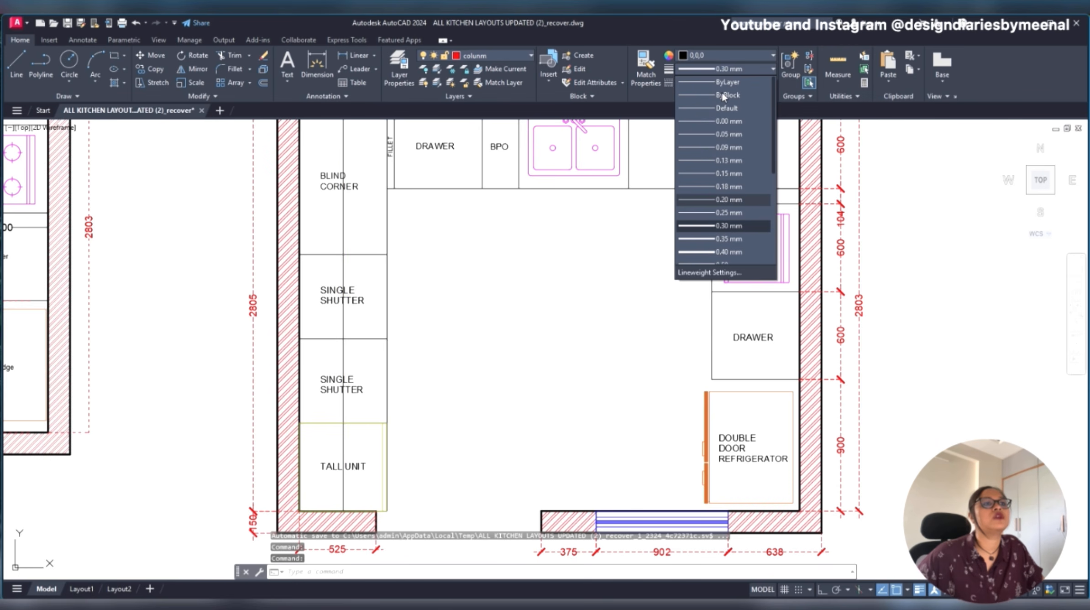
pyautogui.press('Escape')
pyautogui.click(723, 83)
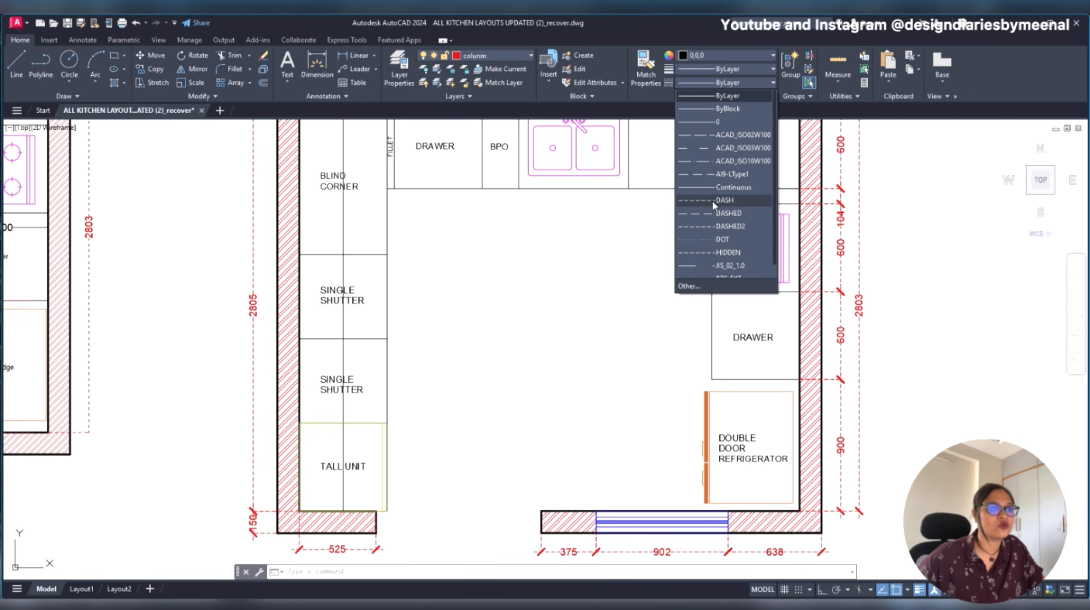
pyautogui.click(713, 147)
pyautogui.press('Escape')
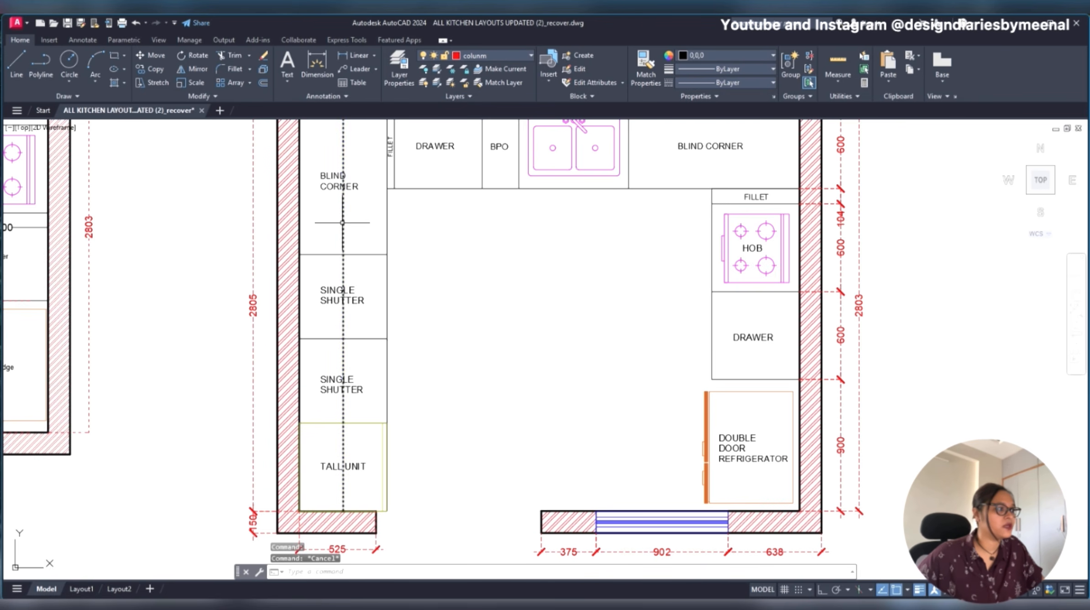
# - Change the colour of the dashed line across the left cabinets to orange 205,105,40
pyautogui.scroll(5, 316, 228)
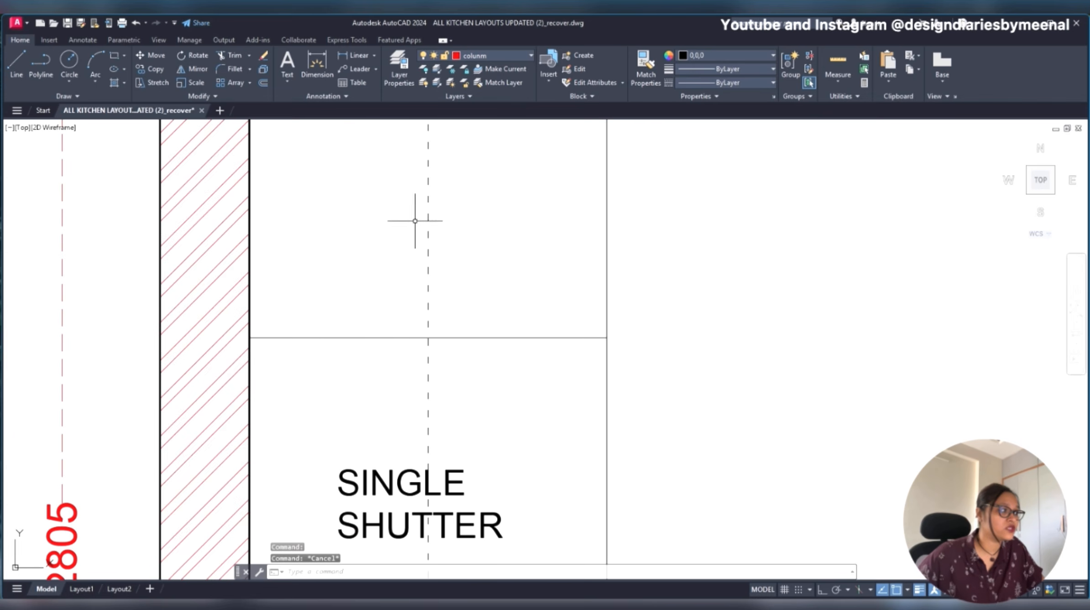
pyautogui.scroll(-5, 420, 223)
pyautogui.moveTo(556, 237); pyautogui.dragTo(484, 233, button='middle')
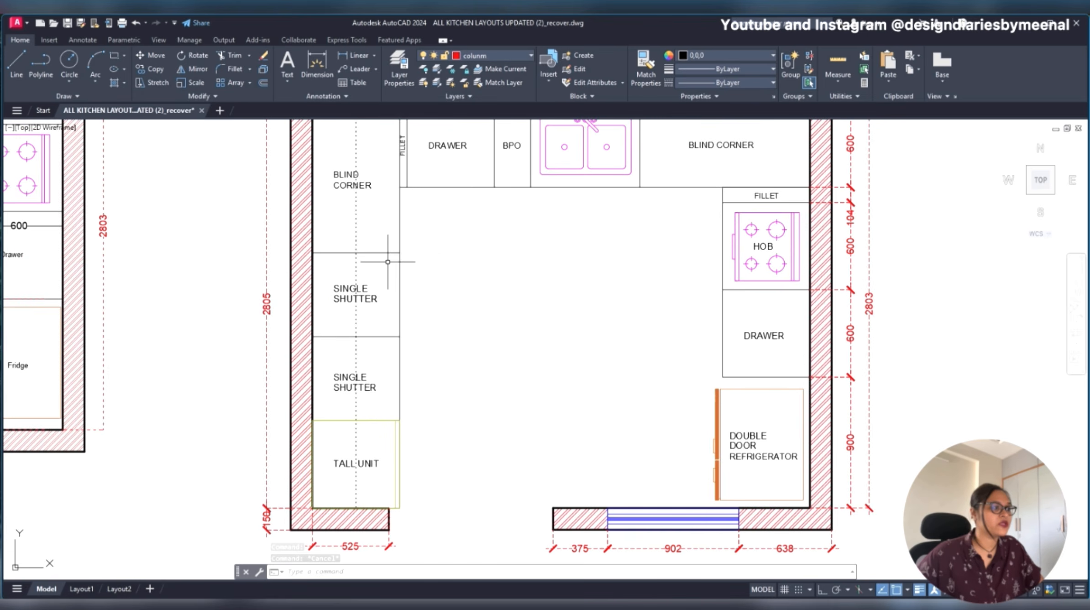
pyautogui.click(364, 220)
pyautogui.click(346, 220)
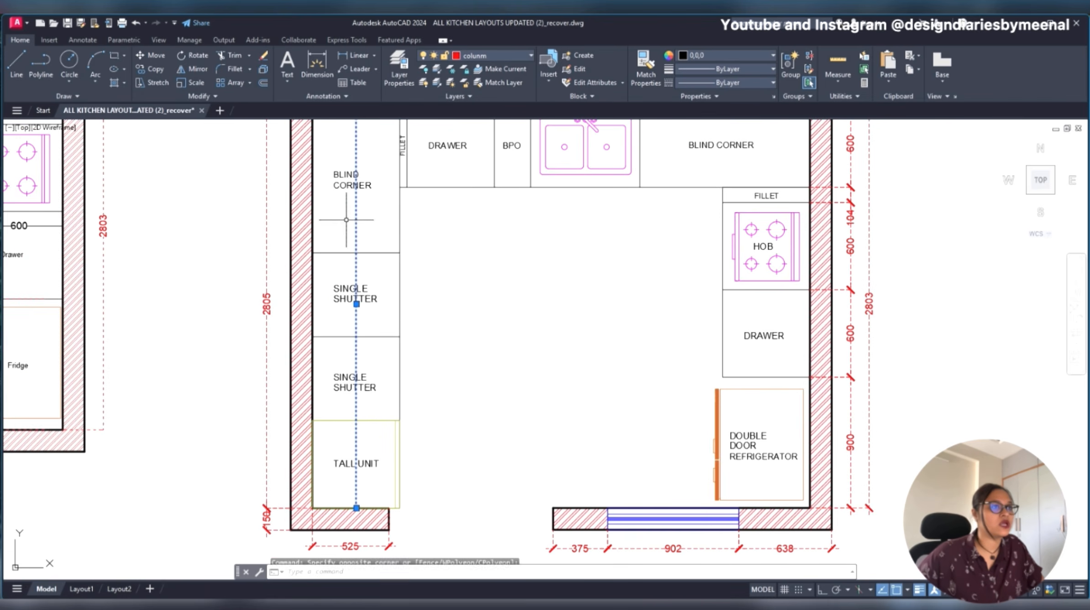
pyautogui.click(750, 54)
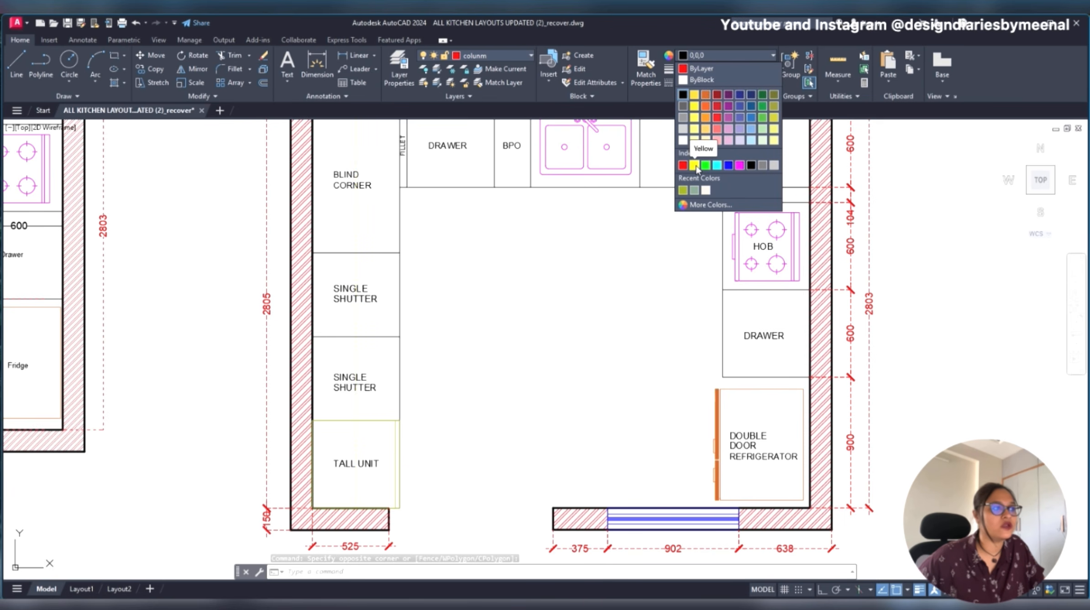
pyautogui.click(706, 102)
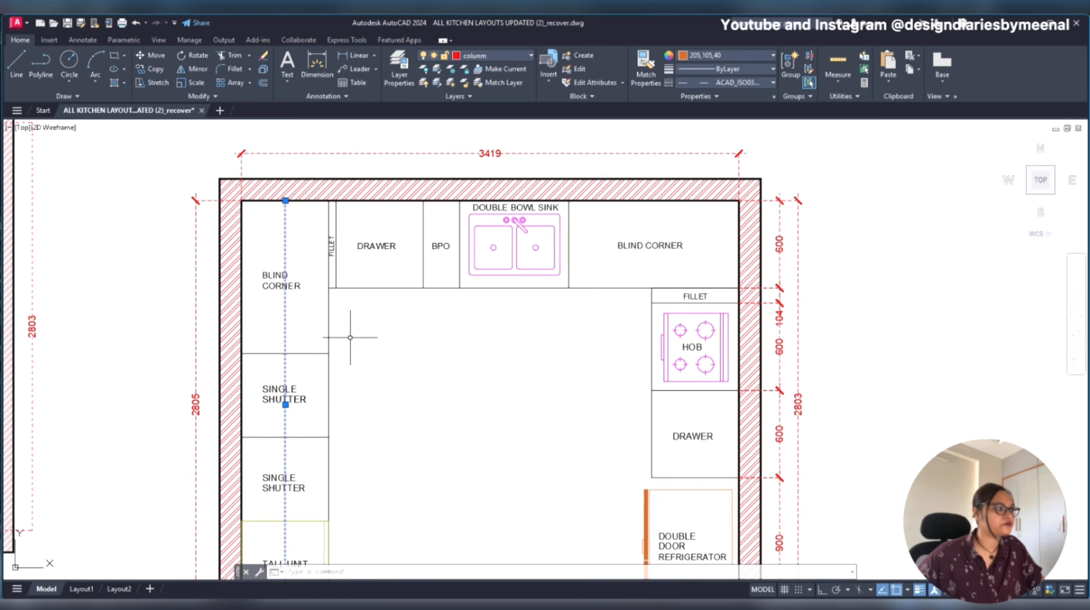
pyautogui.press('Escape')
# - Shorten the orange dashed line so its lower end stops at the tall unit's upper edge
pyautogui.scroll(-2, 302, 256)
pyautogui.scroll(2, 320, 420)
pyautogui.click(273, 418)
pyautogui.click(274, 513)
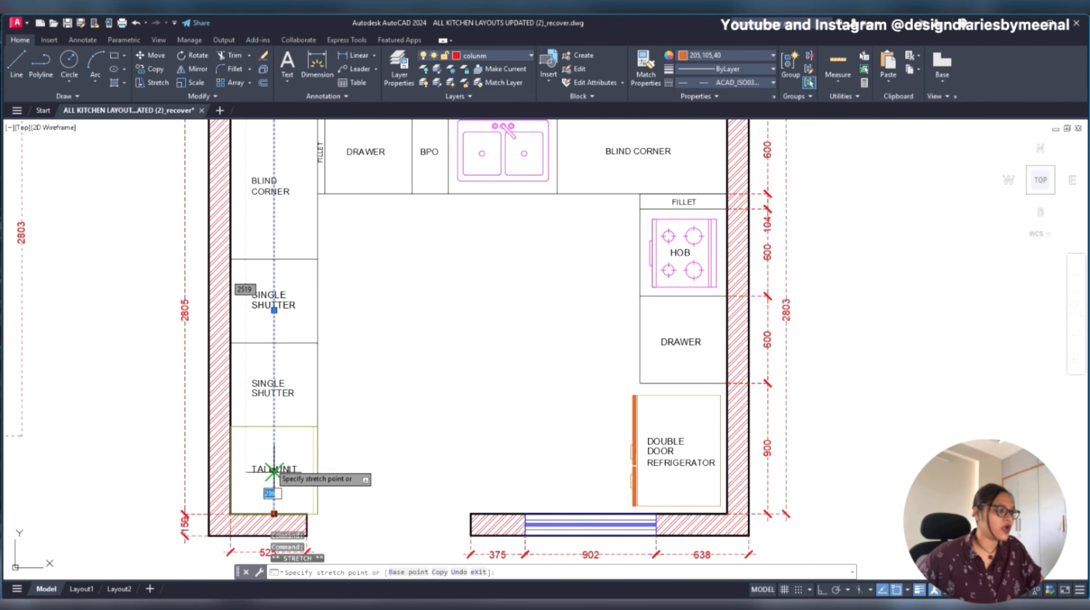
pyautogui.scroll(6, 269, 422)
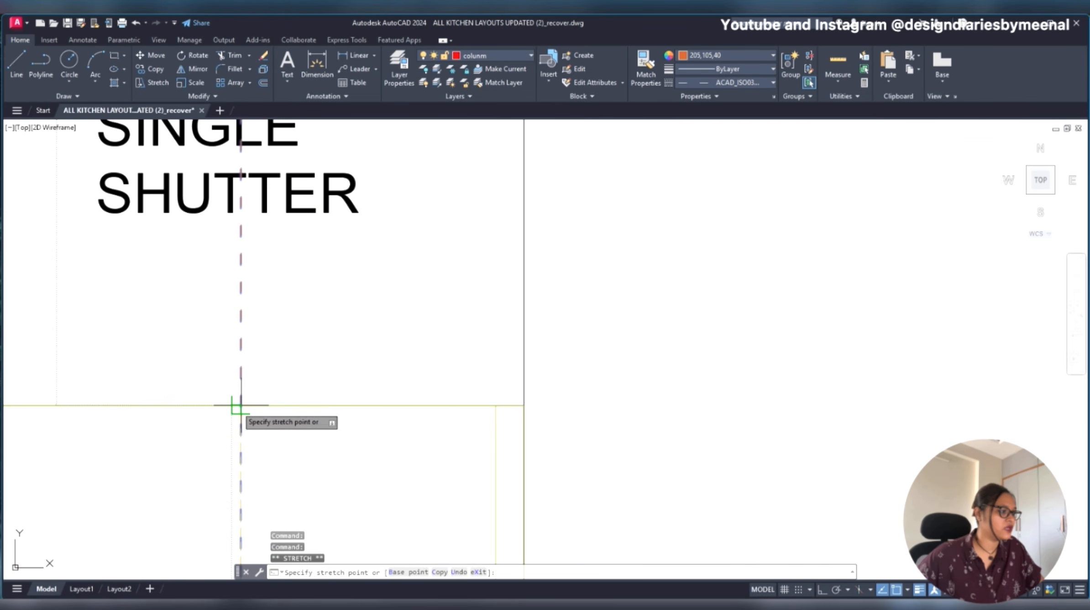
pyautogui.press('Escape')
pyautogui.scroll(-8, 243, 402)
pyautogui.scroll(4, 353, 368)
pyautogui.click(378, 358)
pyautogui.click(316, 365)
pyautogui.moveTo(457, 341); pyautogui.dragTo(354, 450, button='middle')
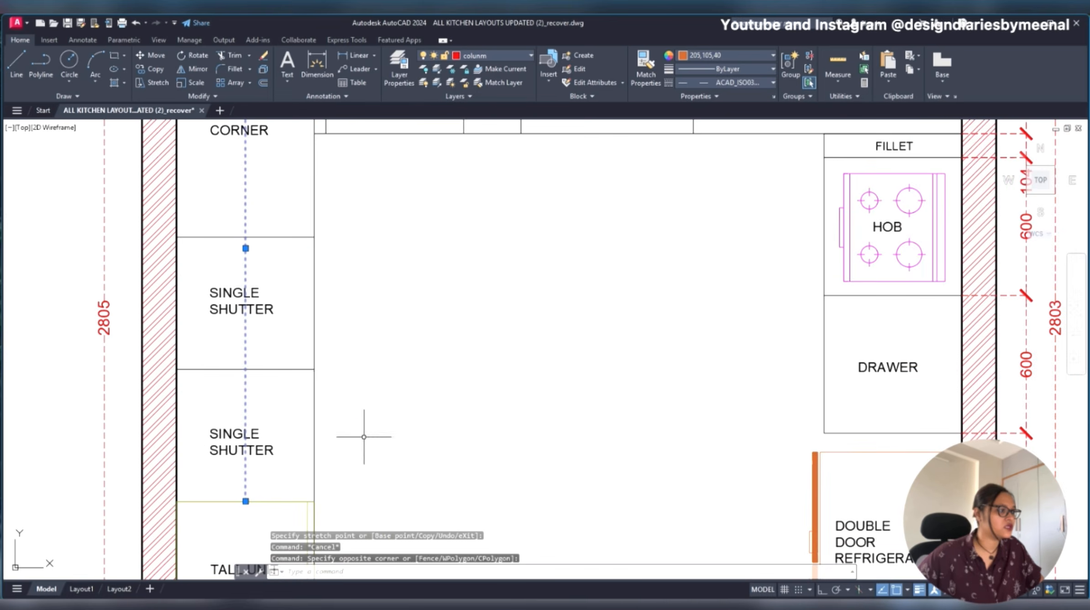
pyautogui.scroll(-4, 395, 350)
pyautogui.press('Escape')
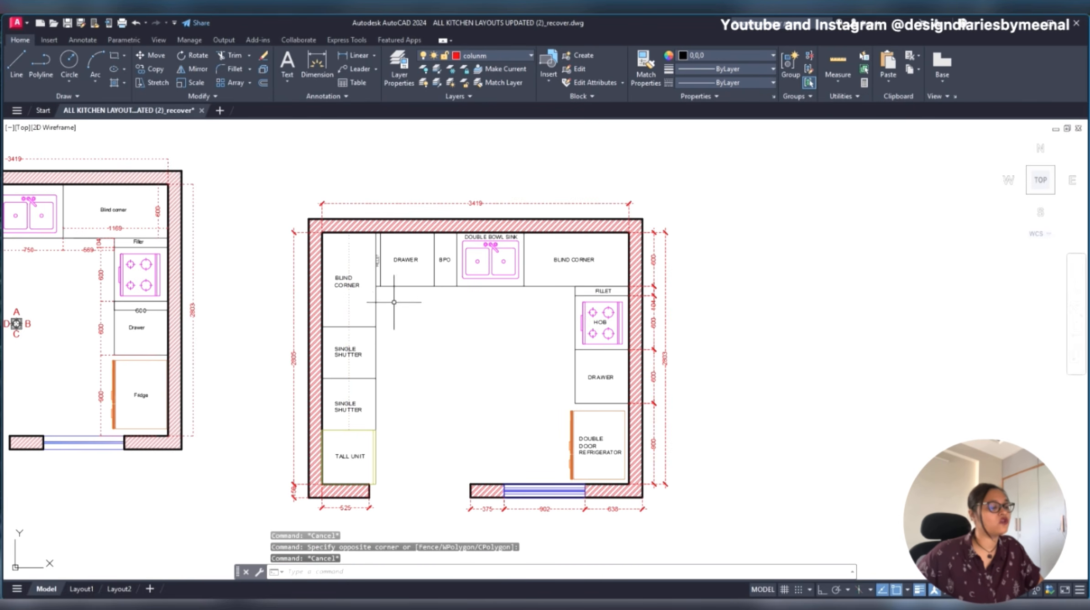
# - Draw a line along the top wall's inner face, from the left inner corner to the right inner corner
pyautogui.scroll(2, 382, 307)
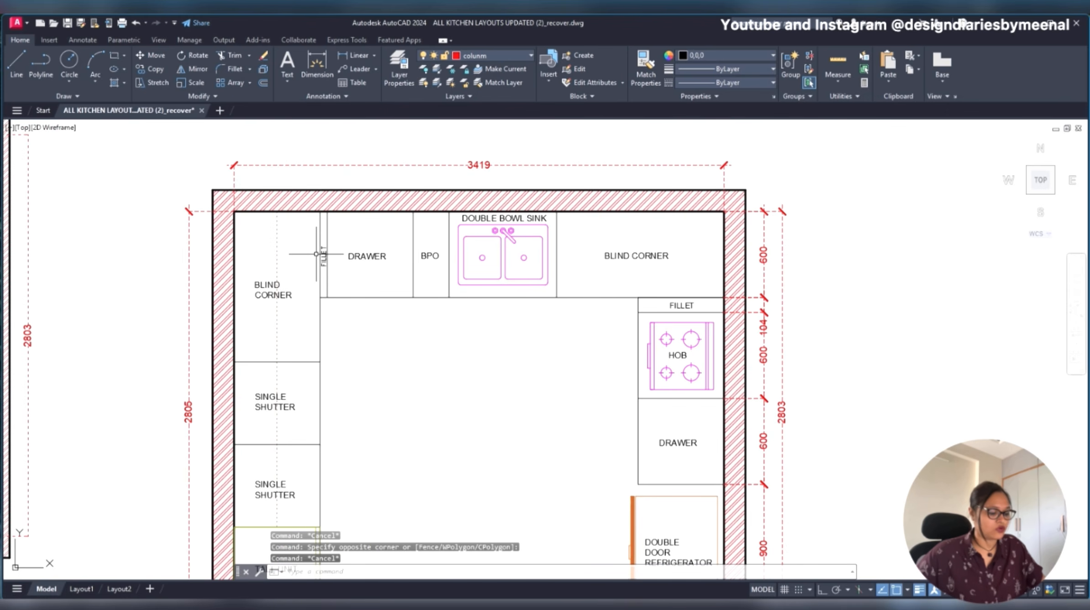
pyautogui.write('l')
pyautogui.press('Return')
pyautogui.click(234, 211)
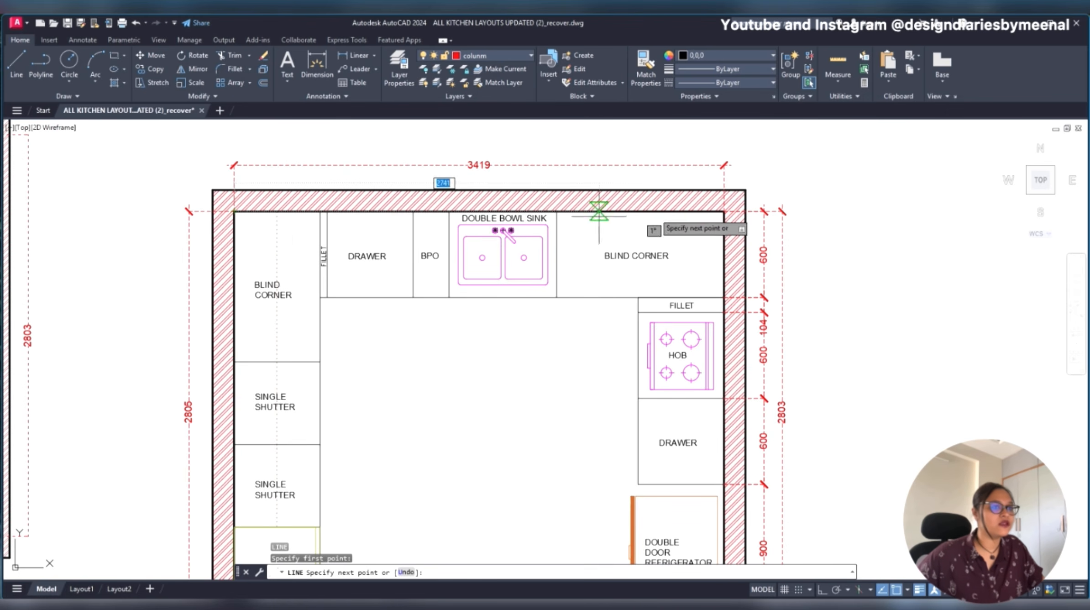
pyautogui.click(724, 212)
pyautogui.press('Escape')
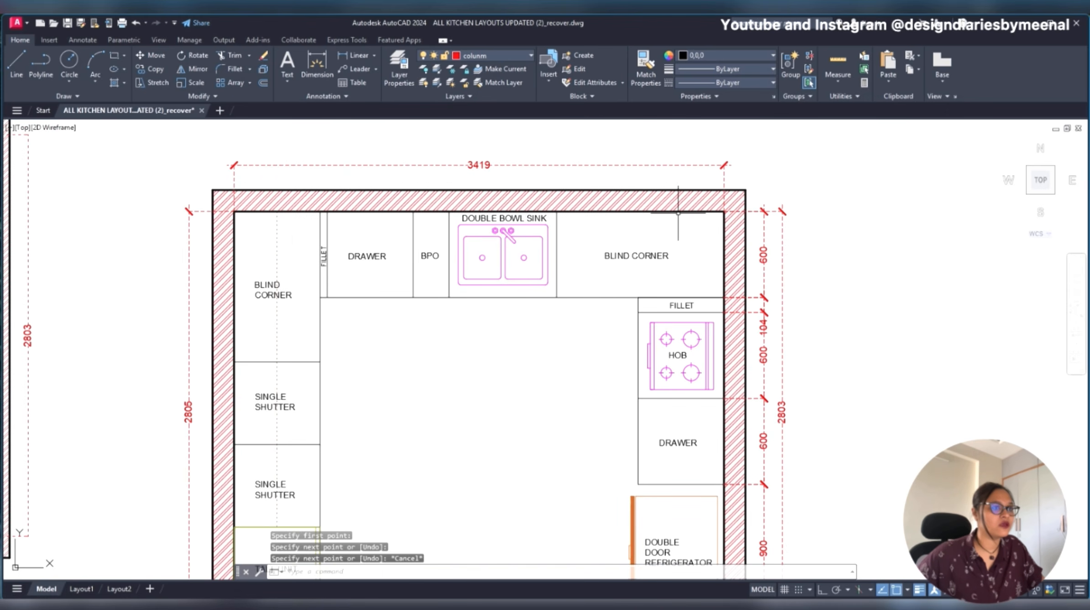
pyautogui.click(678, 213)
pyautogui.press('Escape')
# - Offset the line on the top wall's inner face 300 into the kitchen, across the sink-side cabinet run
pyautogui.click(669, 212)
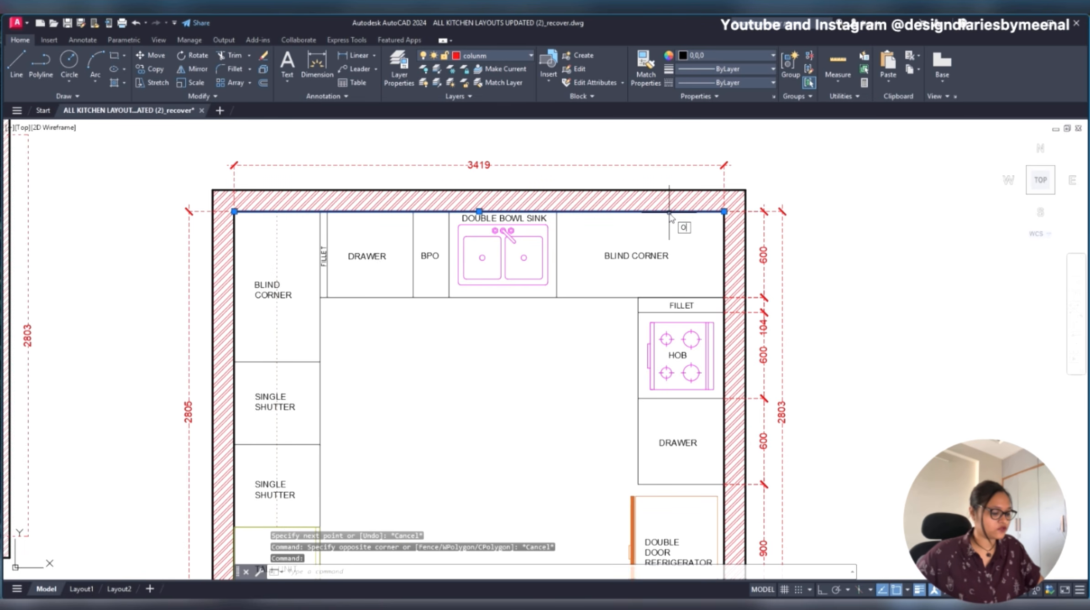
pyautogui.write('o')
pyautogui.press('Return')
pyautogui.write('300')
pyautogui.press('Return')
pyautogui.click(670, 213)
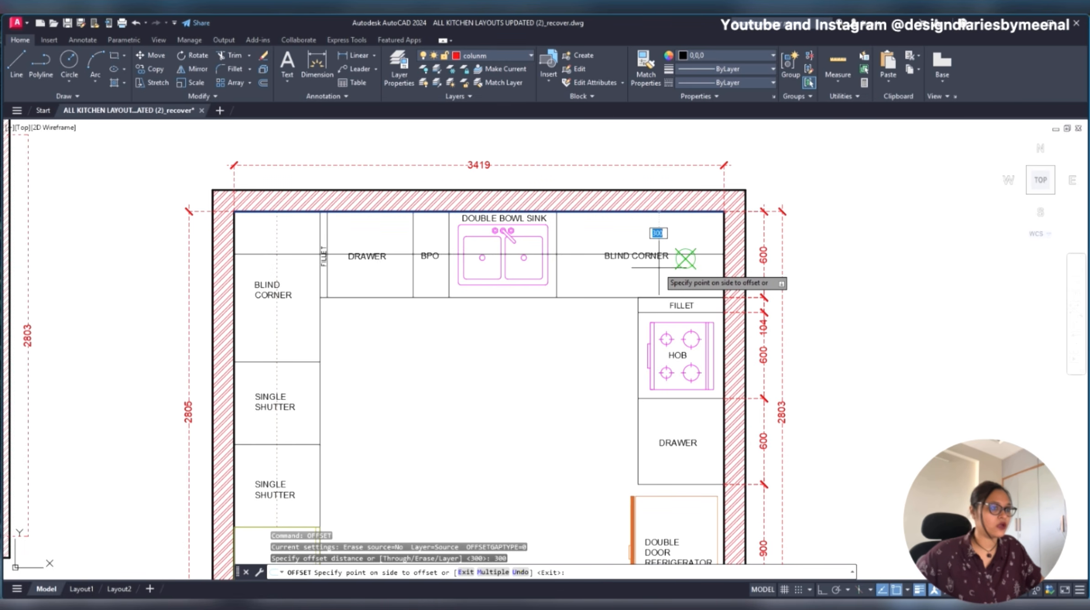
pyautogui.click(686, 256)
pyautogui.press('Escape')
# - Match the properties of the dashed line over the left cabinets onto the new offset line across the top cabinets
pyautogui.write('ma')
pyautogui.press('Return')
pyautogui.click(277, 269)
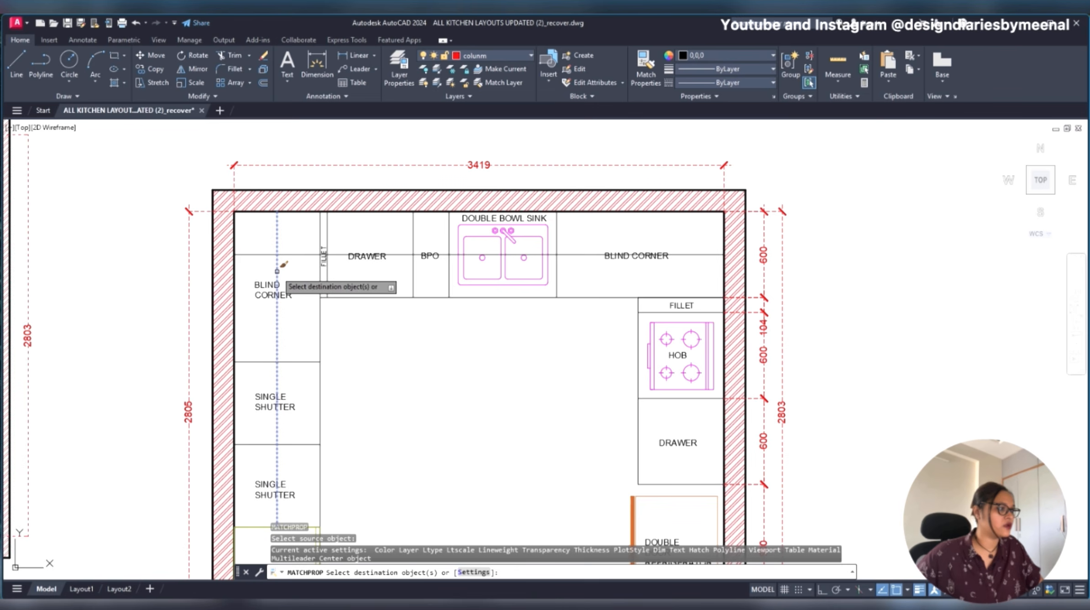
pyautogui.click(291, 254)
pyautogui.press('Escape')
# - Delete both dashed offset lines, the one across the top cabinets and the one across the left cabinets
pyautogui.scroll(-2, 404, 223)
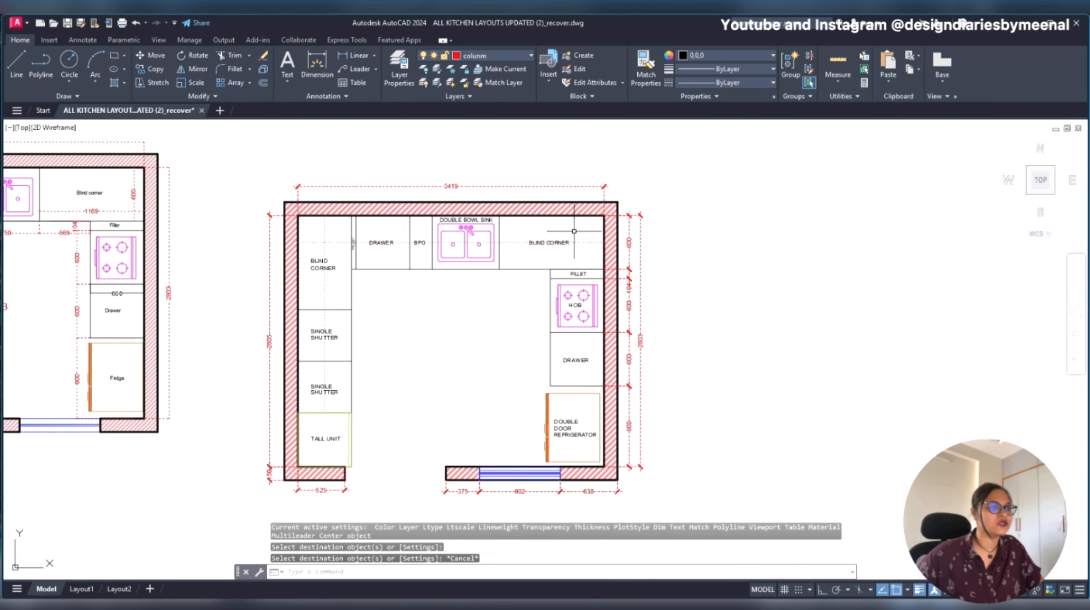
pyautogui.click(588, 243)
pyautogui.press('Delete')
pyautogui.click(341, 247)
pyautogui.click(319, 243)
pyautogui.press('Delete')
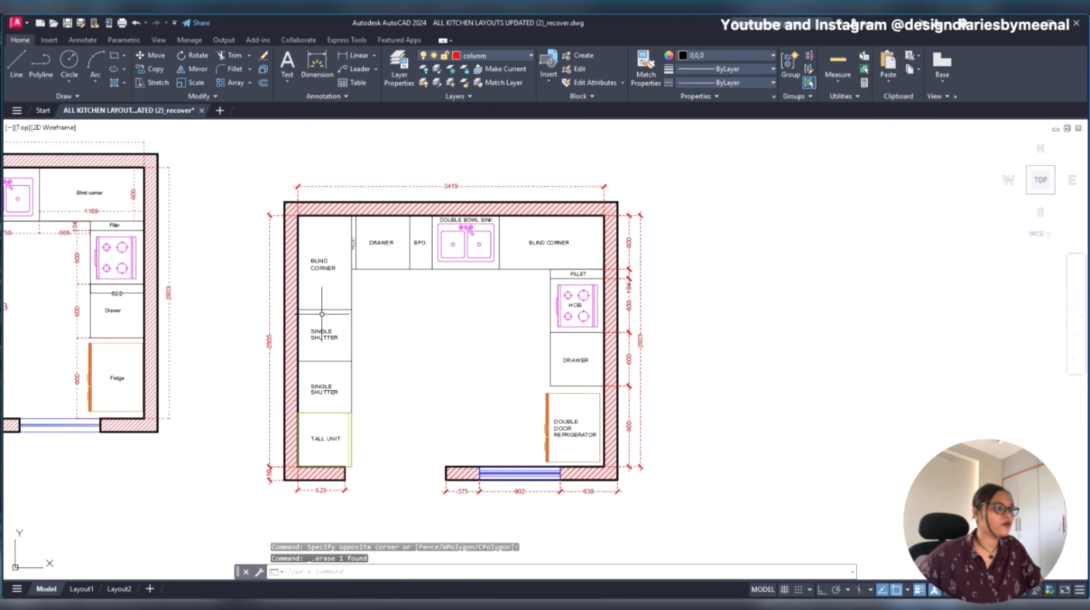
# - Add a vertical linear dimension for the left blind corner cabinet, placing its dimension line just inside the cabinet's front edge
pyautogui.scroll(2, 375, 319)
pyautogui.write('dli')
pyautogui.press('Return')
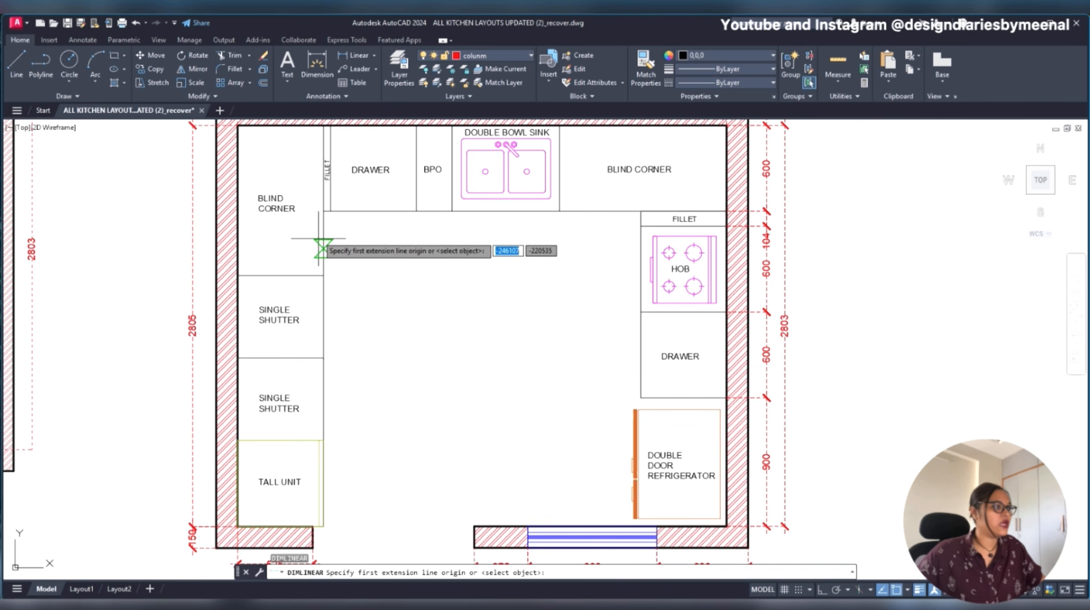
pyautogui.click(323, 127)
pyautogui.click(323, 276)
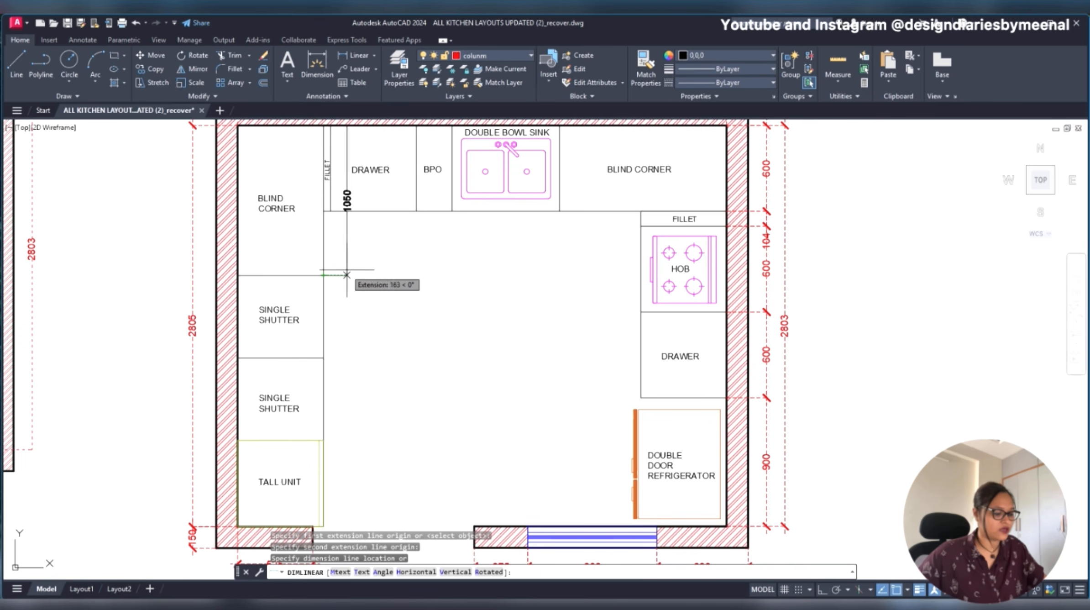
pyautogui.press('F8')
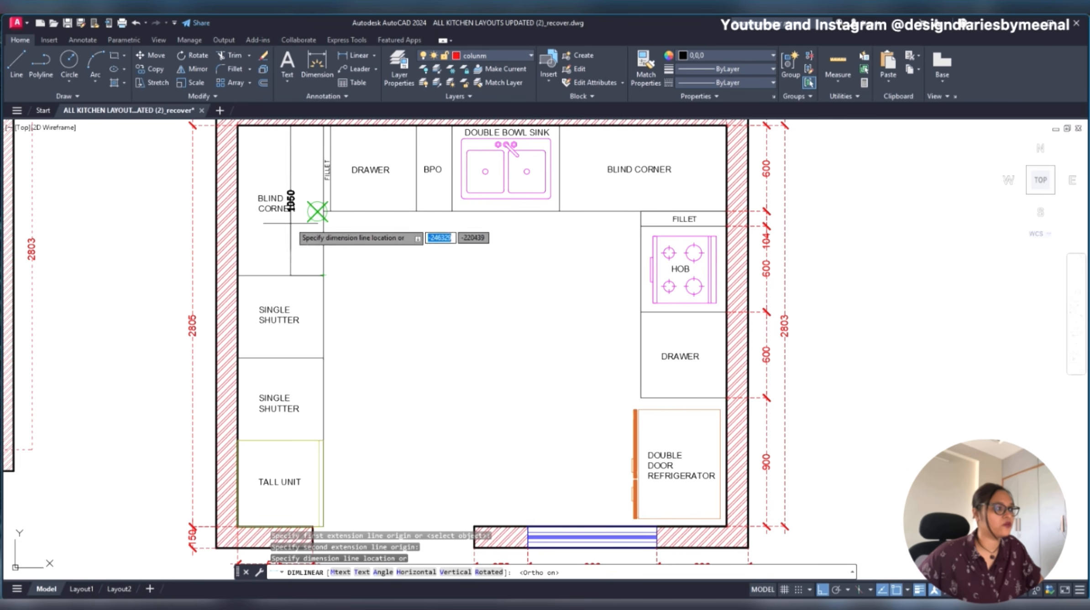
pyautogui.scroll(2, 312, 233)
pyautogui.click(306, 234)
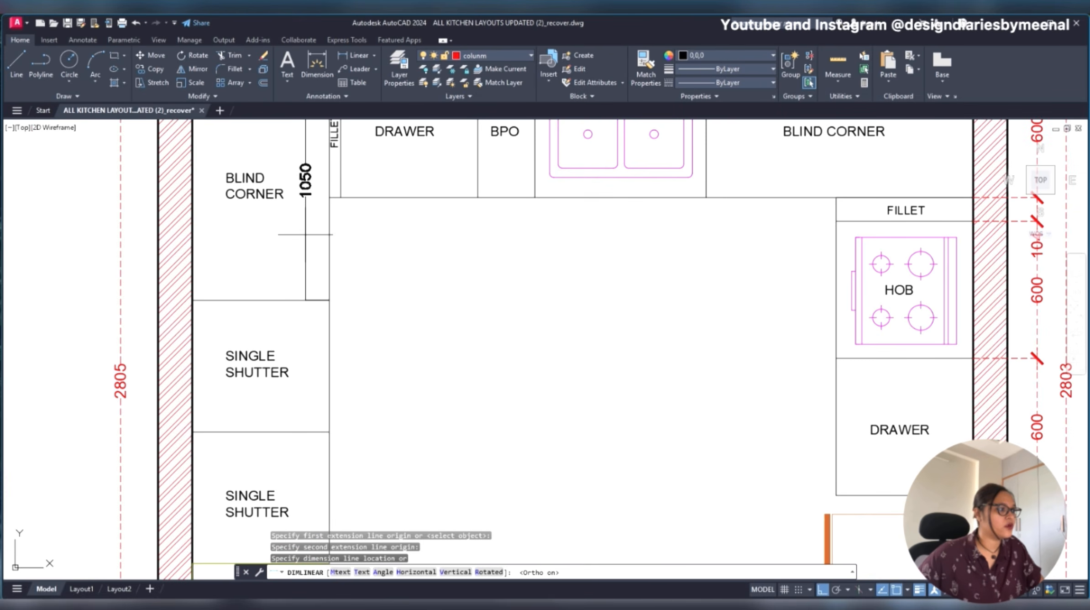
# - Add vertical linear dimensions for the two single shutter cabinets and the tall unit, just in front of the left run
pyautogui.press('Return')
pyautogui.moveTo(325, 331); pyautogui.dragTo(292, 195, button='middle')
pyautogui.scroll(-2, 411, 338)
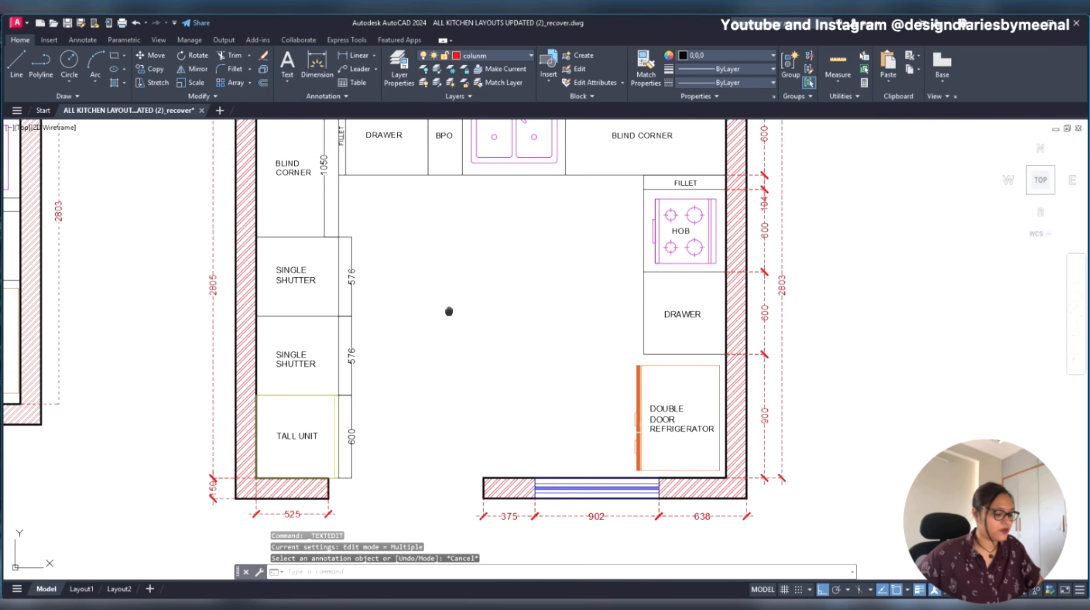
pyautogui.moveTo(448, 311); pyautogui.dragTo(433, 341, button='middle')
pyautogui.press('Escape')
# - Match the red dashed style of the hob's outer dimension onto all vertical cabinet dimensions of the left run
pyautogui.write('ma')
pyautogui.press('Return')
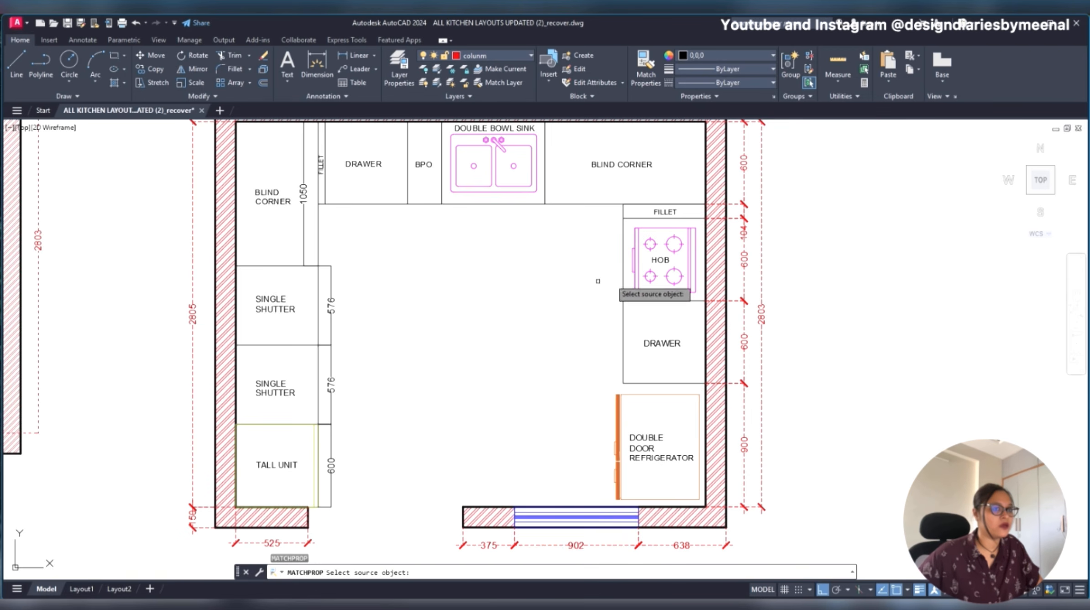
pyautogui.click(744, 253)
pyautogui.click(384, 248)
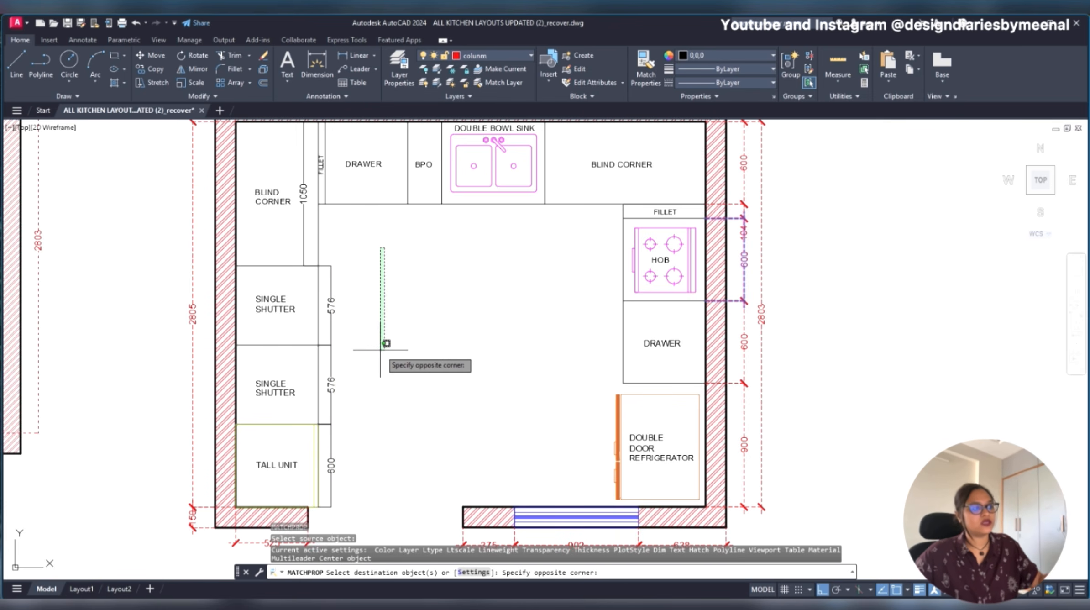
pyautogui.click(332, 502)
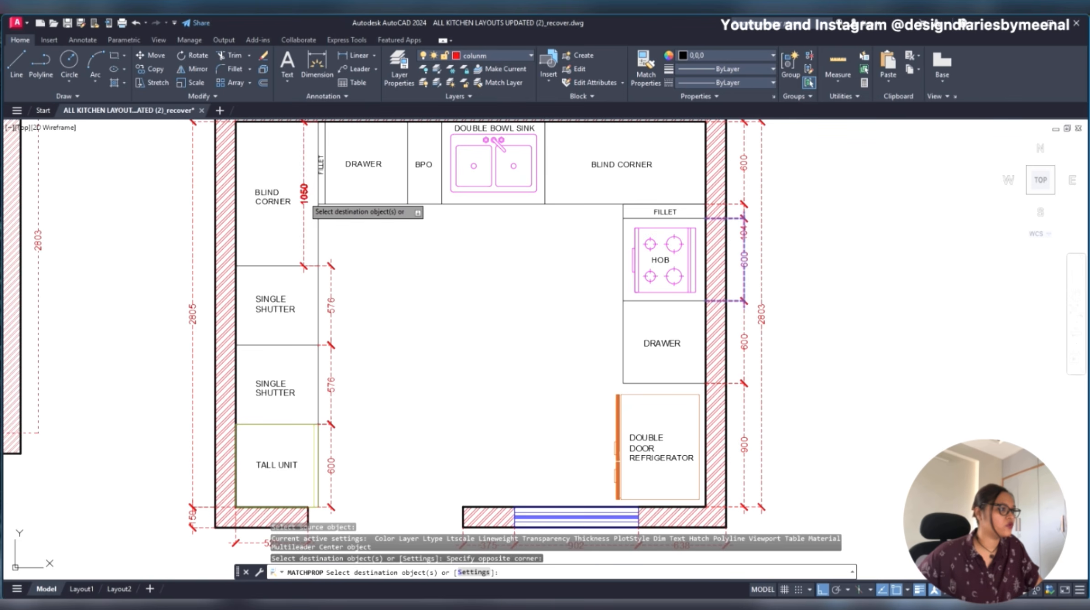
pyautogui.press('Escape')
# - Add a horizontal linear dimension across the left blind corner's width, placed inside the cabinet near the top wall
pyautogui.scroll(4, 279, 144)
pyautogui.scroll(-5, 279, 144)
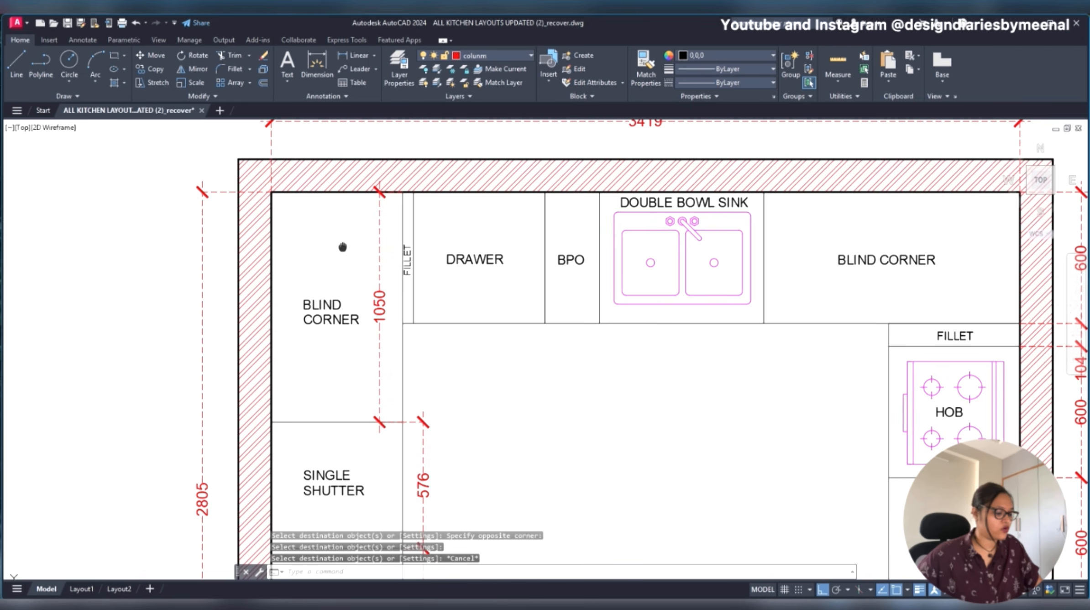
pyautogui.write('dli')
pyautogui.press('Return')
pyautogui.click(270, 195)
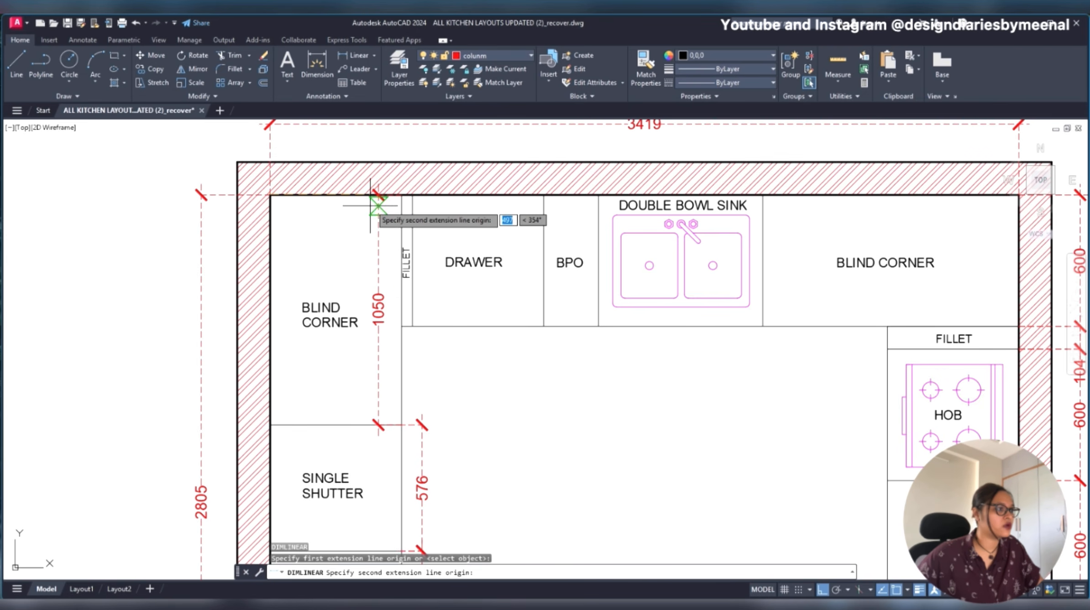
pyautogui.click(401, 194)
pyautogui.click(380, 228)
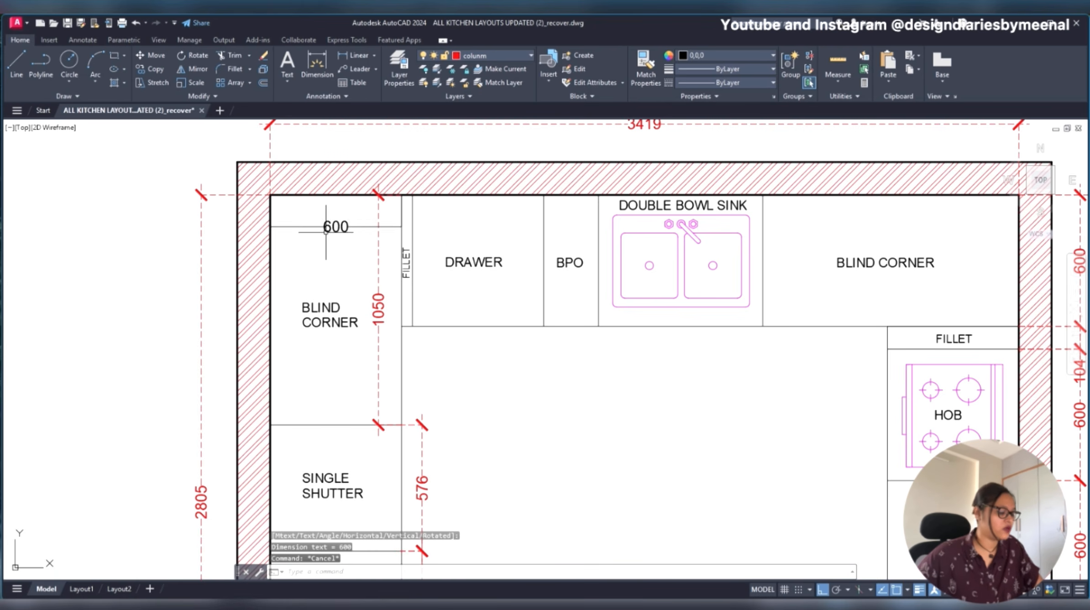
# - Match the blind corner's red vertical dimension style onto its new horizontal width dimension
pyautogui.write('ma')
pyautogui.press('Return')
pyautogui.click(379, 269)
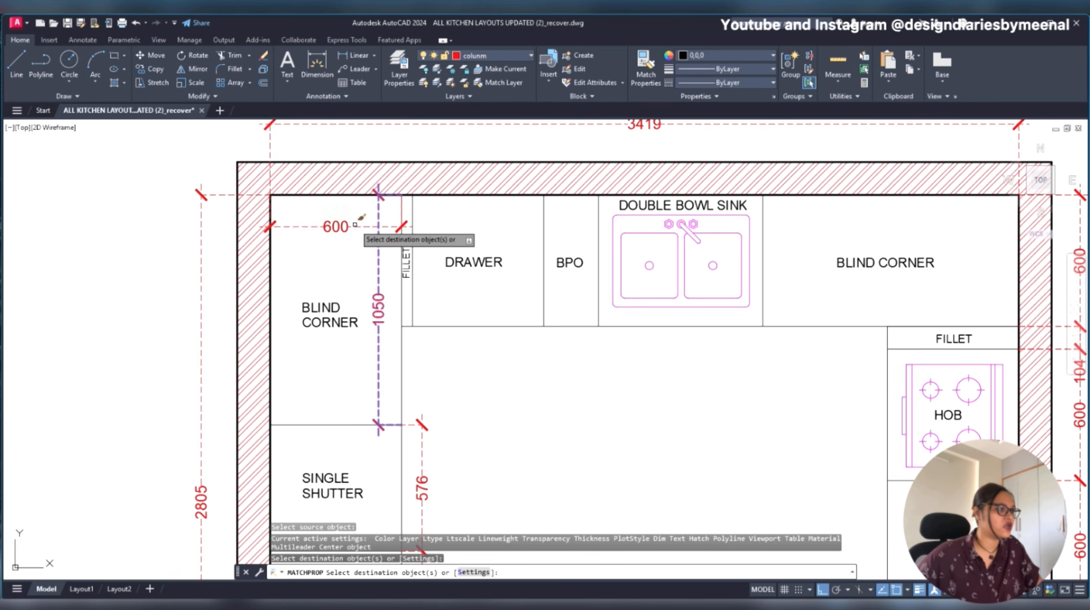
pyautogui.scroll(-2, 355, 224)
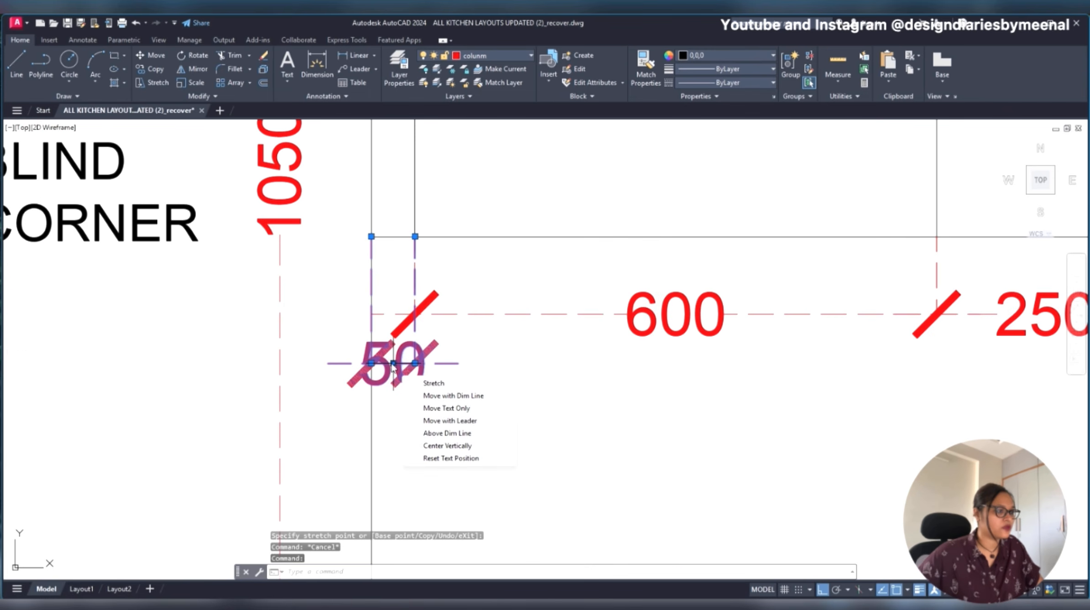
pyautogui.press('Escape')
# - Open the properties of the dimension below the top run's drawer cabinet
pyautogui.click(424, 310)
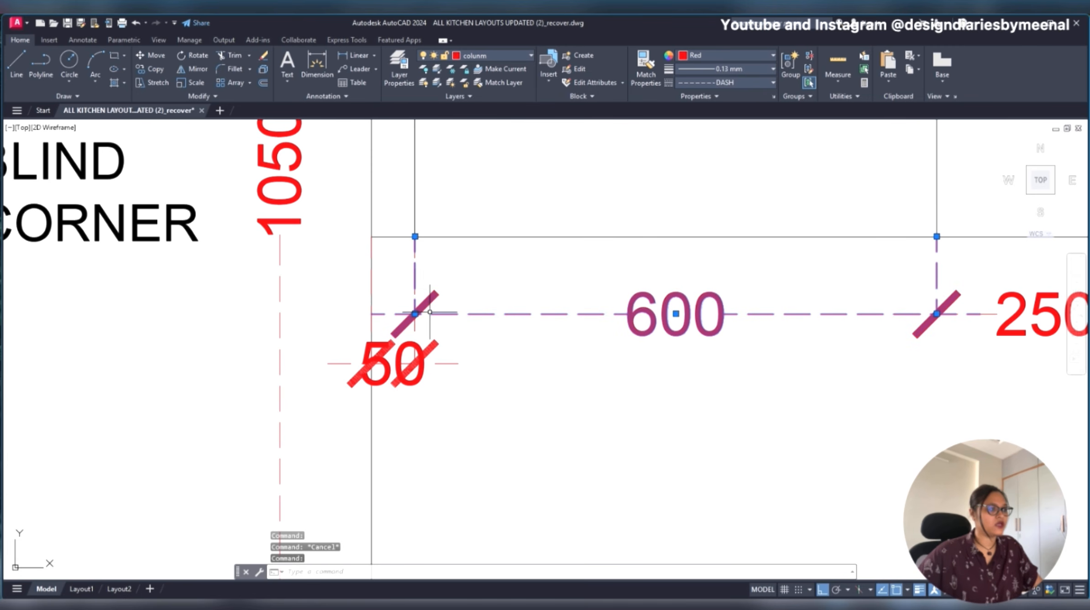
pyautogui.scroll(-5, 485, 366)
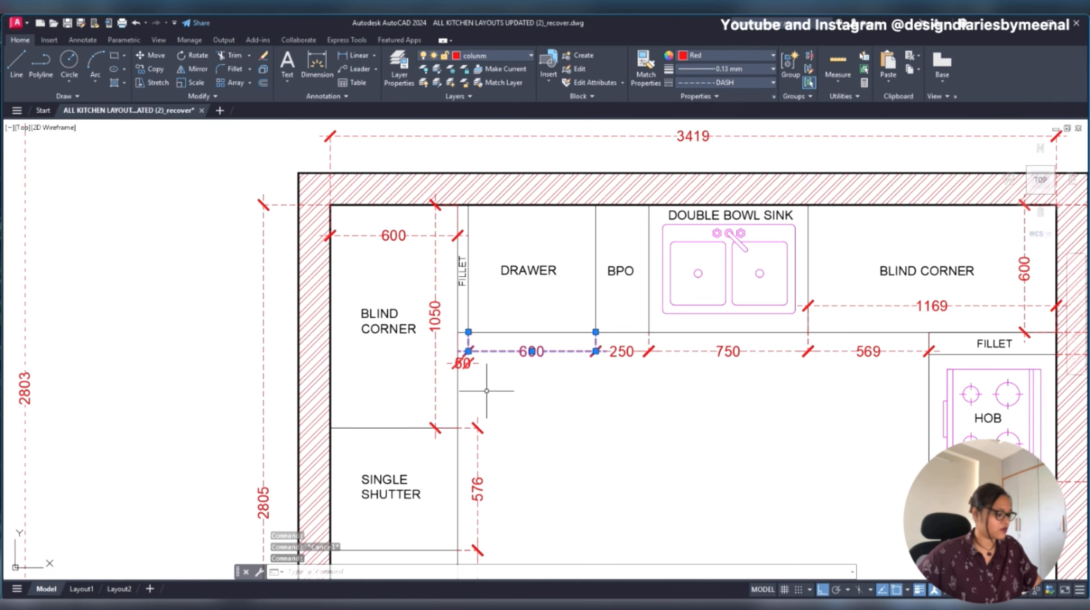
pyautogui.hotkey('ctrl', '1')
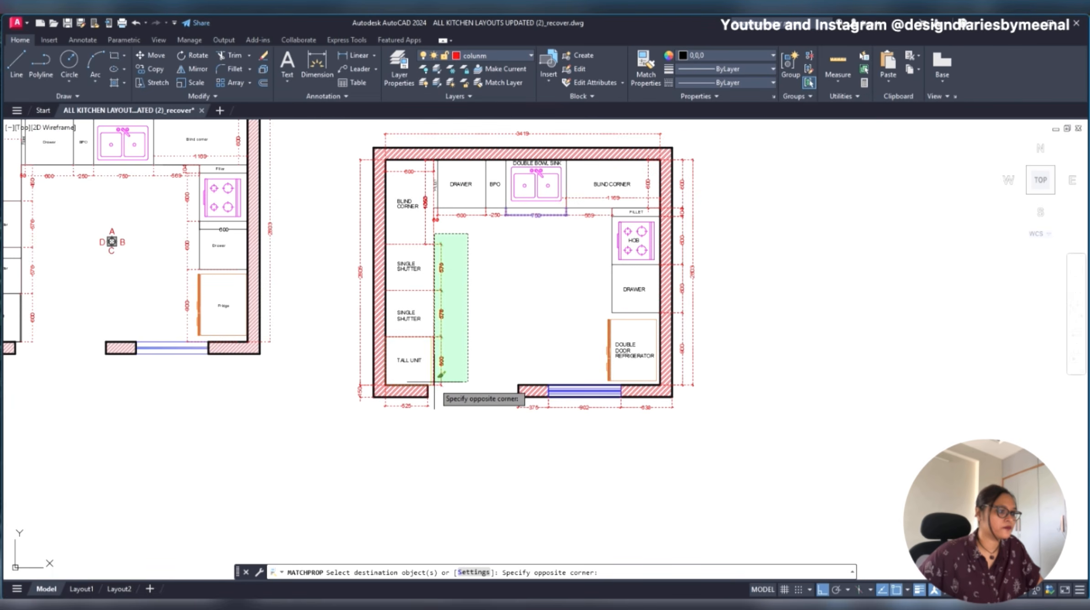
# - Match the properties of the sink's 750 dimension onto the other top-run dimensions and both dimensions of the right blind corner
pyautogui.scroll(6, 604, 215)
pyautogui.click(601, 202)
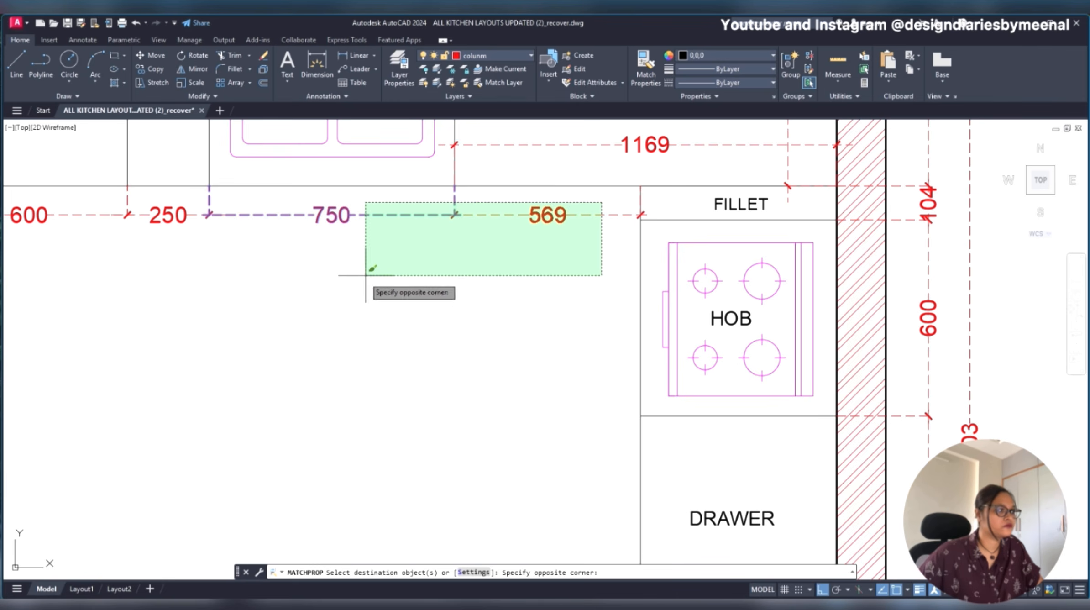
pyautogui.click(68, 320)
pyautogui.scroll(-6, 408, 316)
pyautogui.click(456, 263)
pyautogui.scroll(6, 461, 251)
pyautogui.click(461, 251)
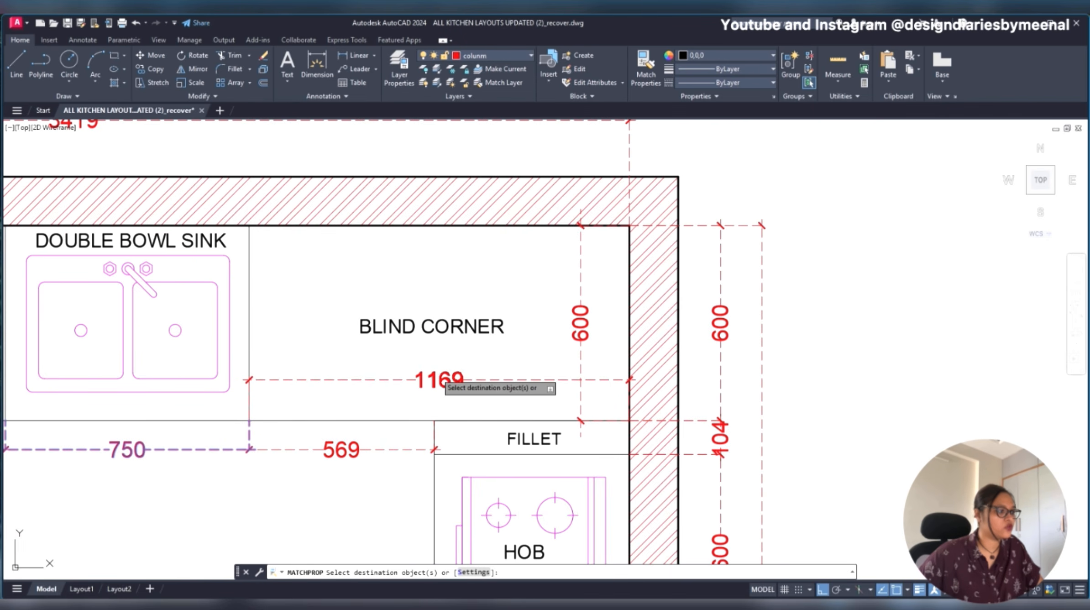
pyautogui.click(594, 329)
pyautogui.click(581, 332)
pyautogui.scroll(-5, 729, 302)
pyautogui.press('Escape')
# - Move the left wall's overall 2805 dimension line slightly farther out from the wall
pyautogui.moveTo(495, 419); pyautogui.dragTo(518, 232, button='middle')
pyautogui.moveTo(579, 265); pyautogui.dragTo(511, 296, button='middle')
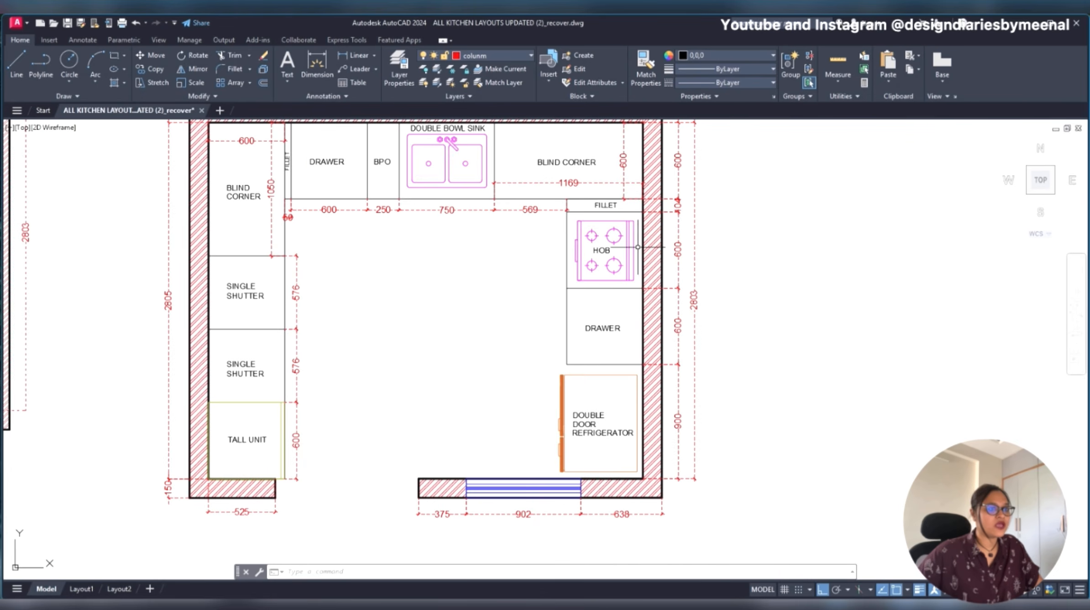
pyautogui.scroll(2, 637, 247)
pyautogui.scroll(-1, 540, 298)
pyautogui.scroll(-2, 540, 298)
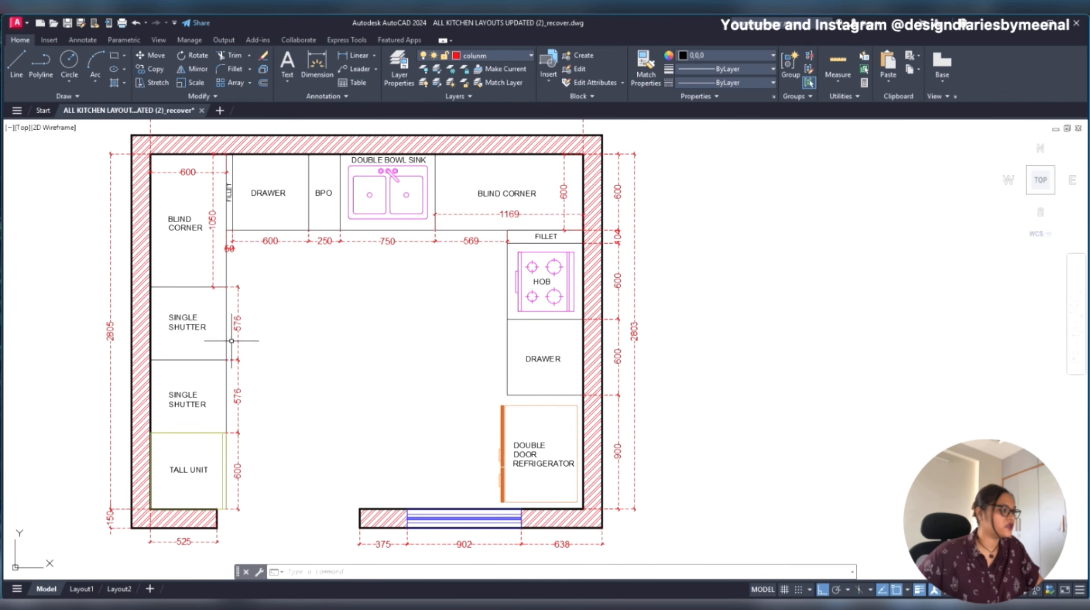
pyautogui.moveTo(269, 362); pyautogui.dragTo(635, 349, button='middle')
pyautogui.click(467, 311)
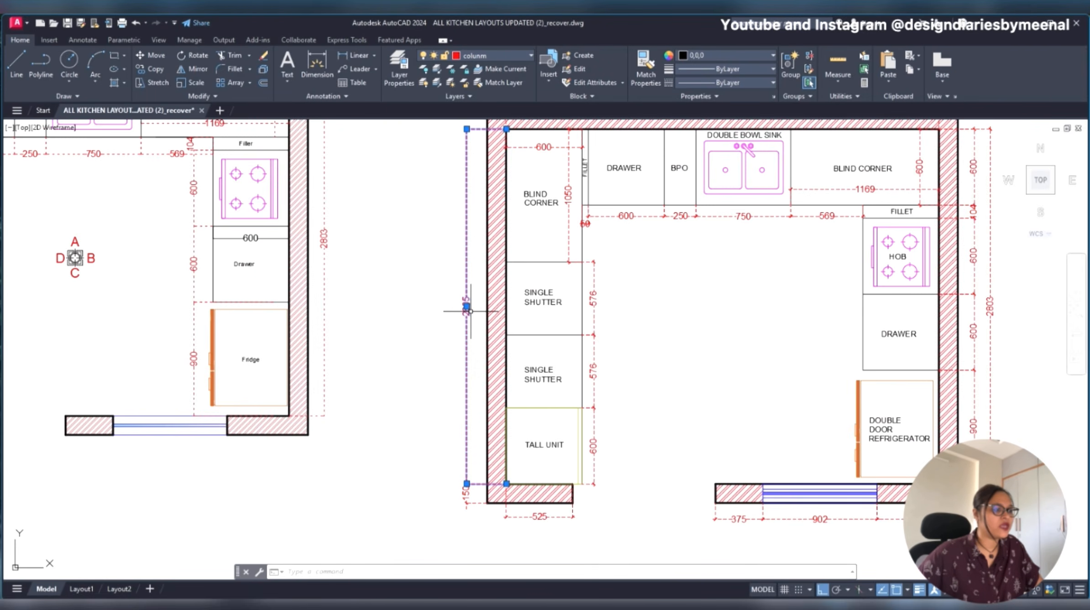
pyautogui.click(466, 306)
pyautogui.click(450, 306)
# - Move the 150 wall-thickness dimension at the lower left corner outward, in line with the overall left wall dimension
pyautogui.scroll(8, 483, 488)
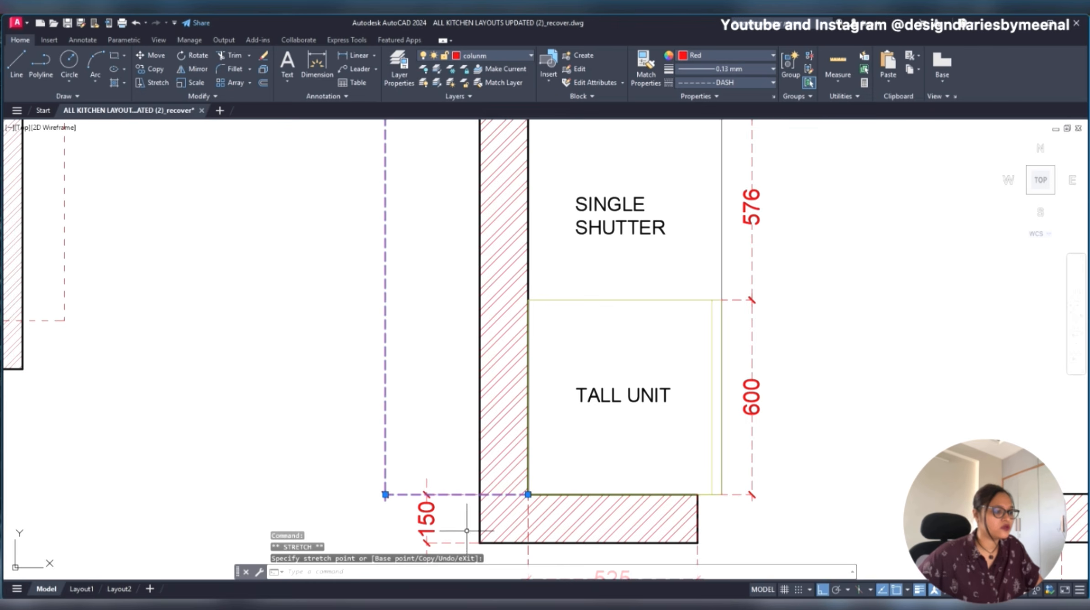
pyautogui.click(496, 364)
pyautogui.press('Escape')
pyautogui.press('Escape')
pyautogui.click(512, 358)
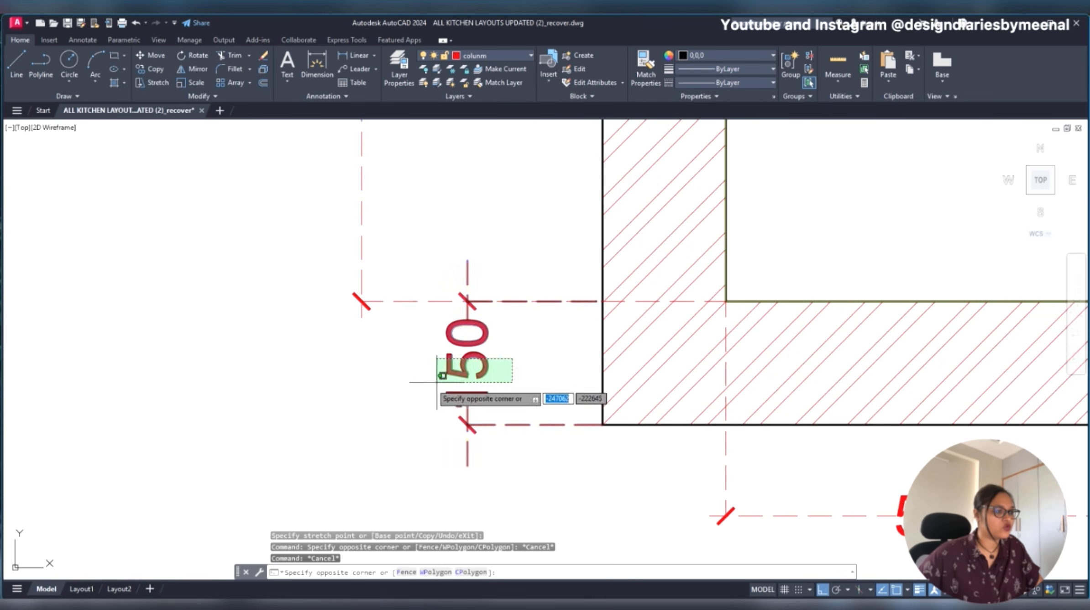
pyautogui.click(454, 373)
pyautogui.click(468, 363)
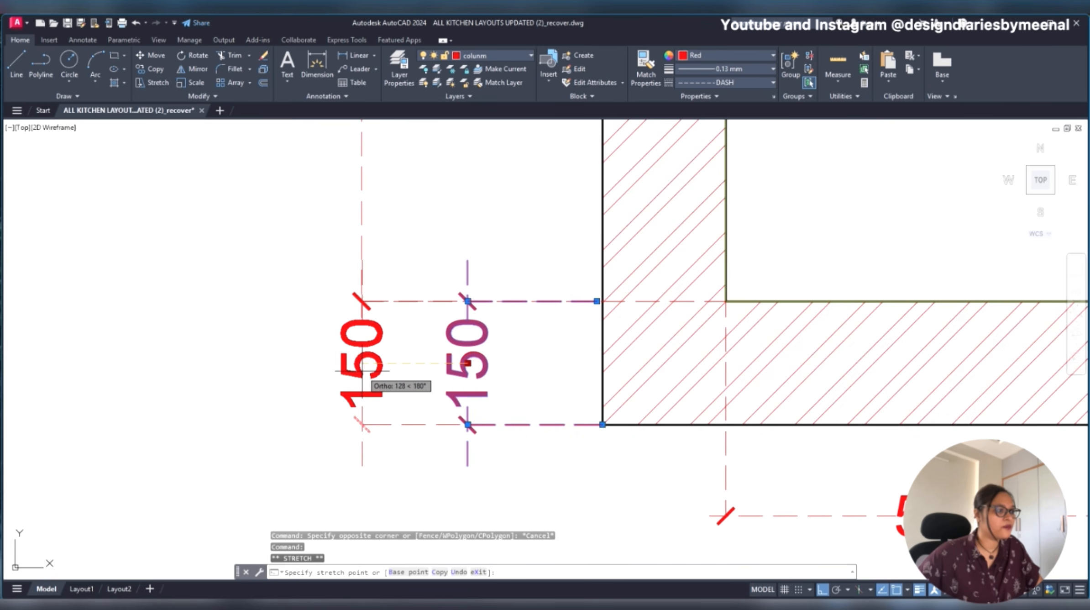
pyautogui.press('Escape')
# - Copy the elevation marker symbol, without its letters, from its centre in the reference plan to the middle of the new plan's floor
pyautogui.scroll(-6, 404, 404)
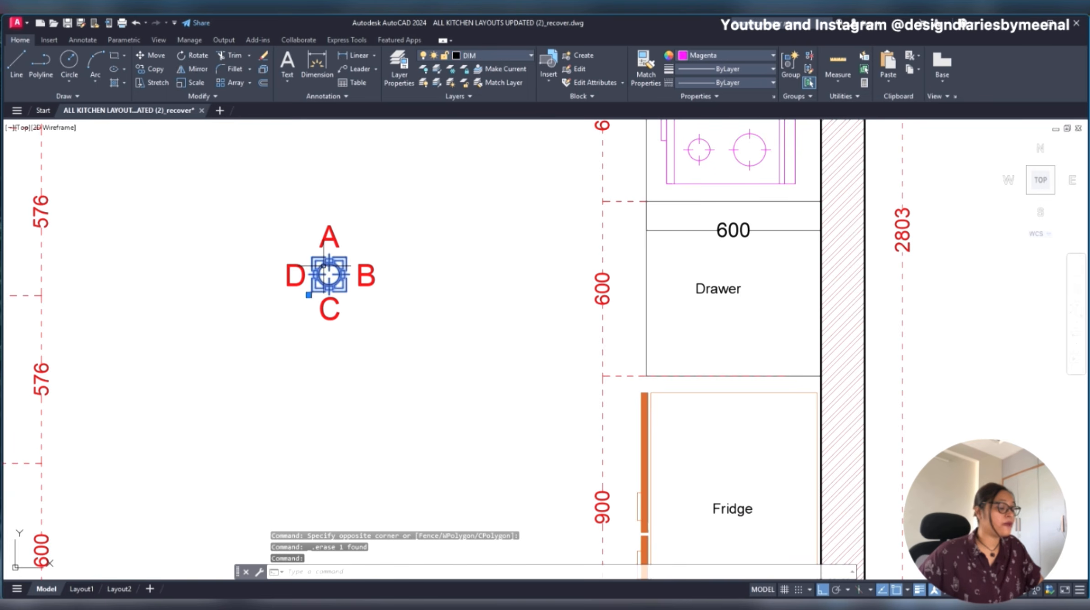
pyautogui.scroll(-3, 438, 294)
pyautogui.scroll(4, 407, 284)
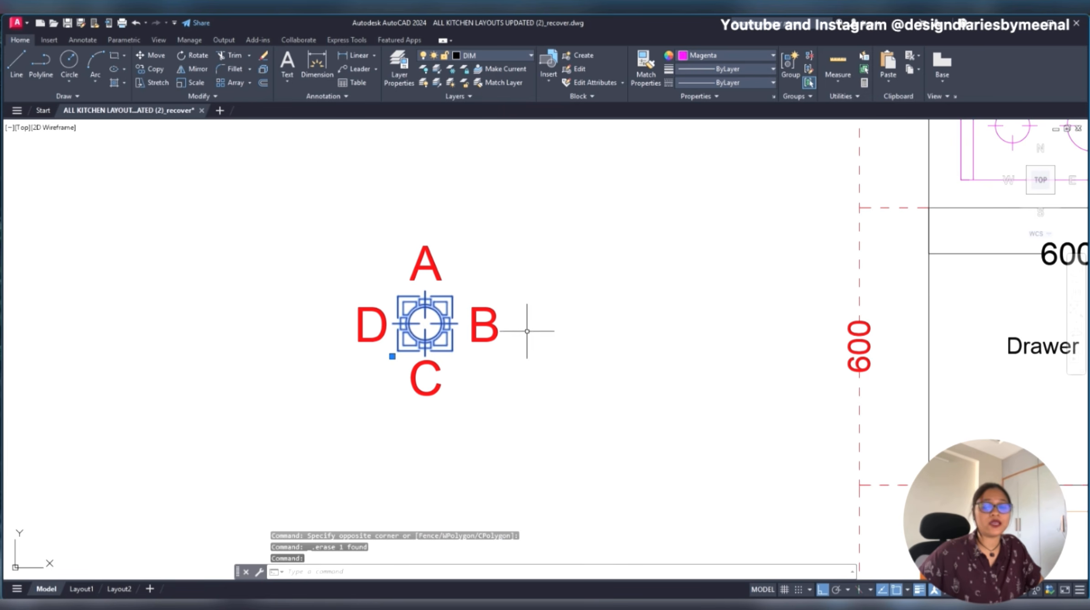
pyautogui.write('co')
pyautogui.press('Return')
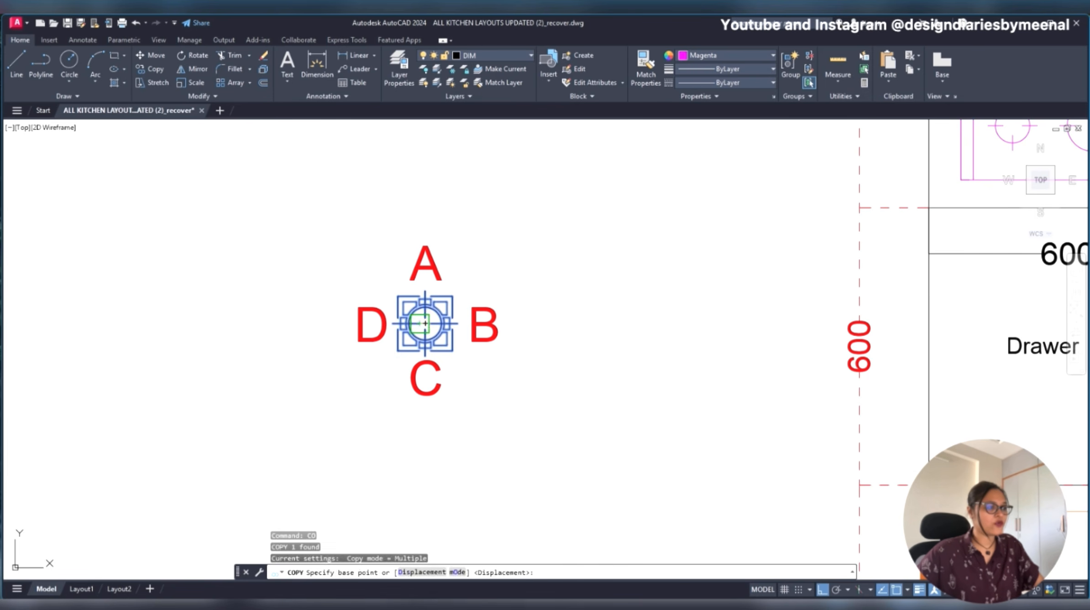
pyautogui.click(425, 323)
pyautogui.scroll(-5, 437, 346)
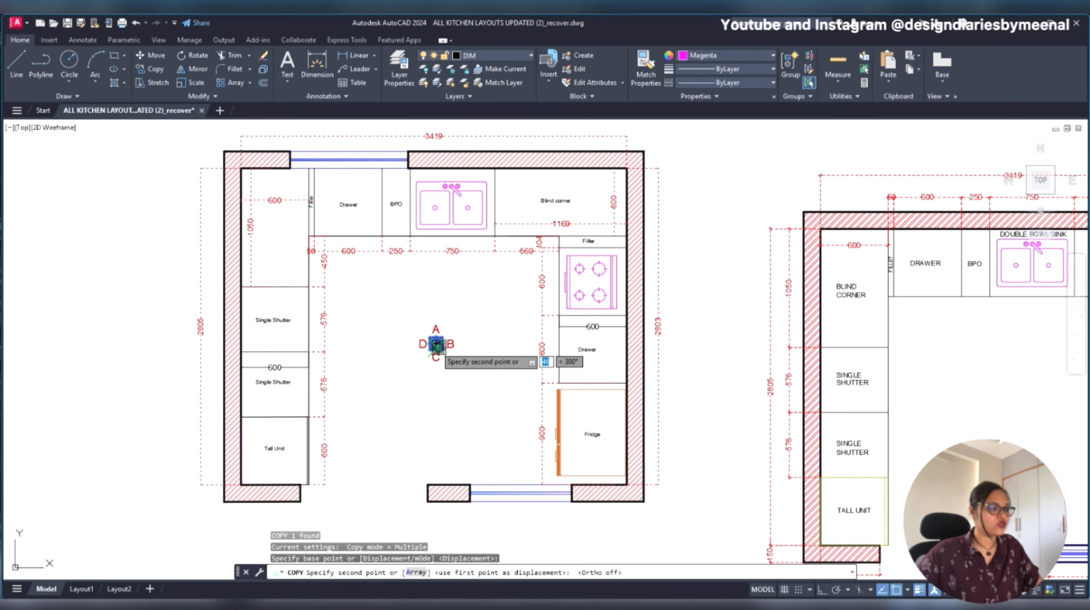
pyautogui.moveTo(672, 443); pyautogui.dragTo(56, 343, button='middle')
pyautogui.scroll(4, 404, 305)
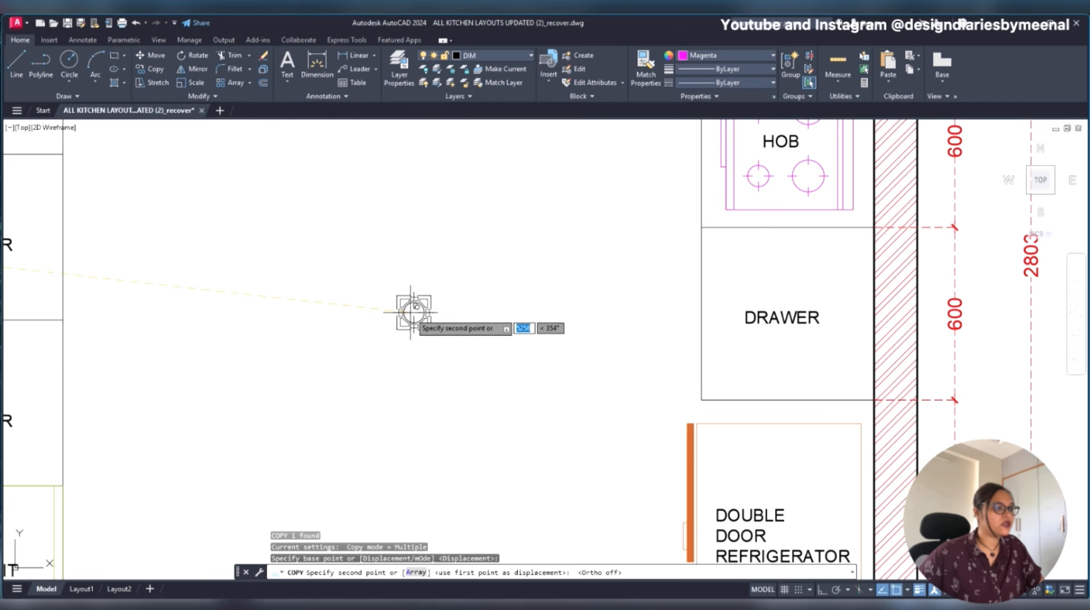
pyautogui.scroll(-4, 413, 311)
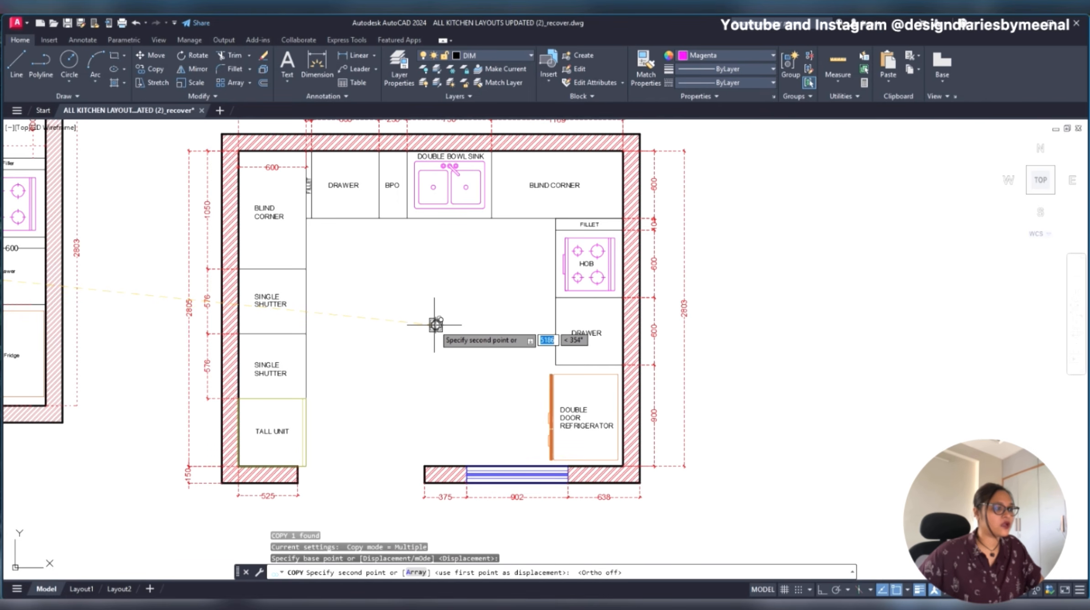
pyautogui.click(434, 325)
pyautogui.press('Escape')
# - Scale the copied marker symbol up slightly in the new plan
pyautogui.scroll(4, 447, 325)
pyautogui.click(437, 299)
pyautogui.click(394, 345)
pyautogui.scroll(4, 409, 355)
pyautogui.write('SC')
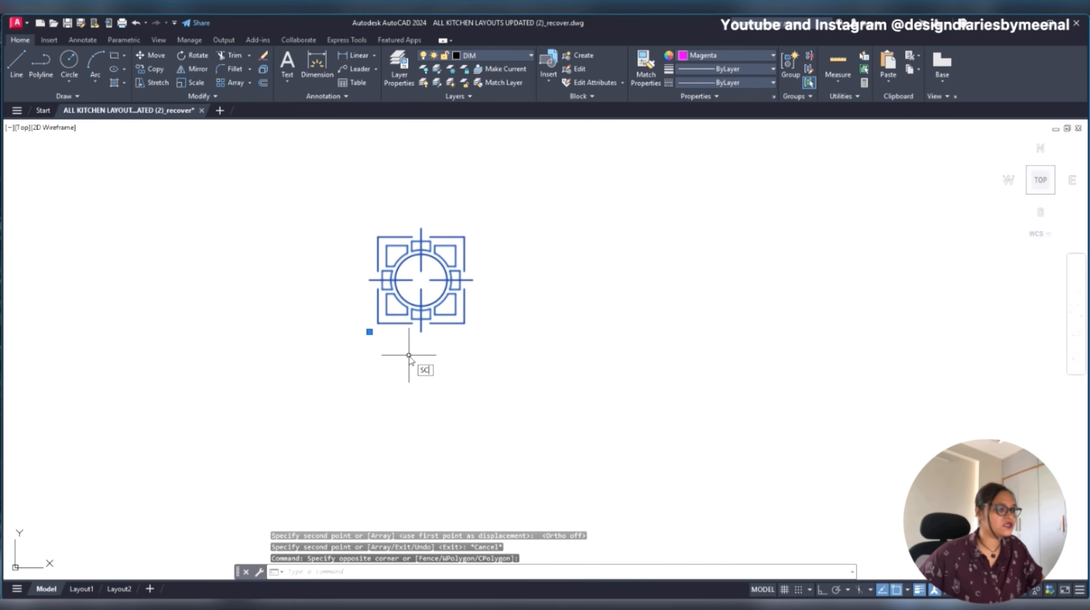
pyautogui.press('Return')
pyautogui.click(409, 355)
pyautogui.click(516, 229)
pyautogui.scroll(-4, 436, 352)
pyautogui.press('Escape')
pyautogui.moveTo(435, 344); pyautogui.dragTo(464, 332, button='middle')
pyautogui.scroll(-2, 521, 304)
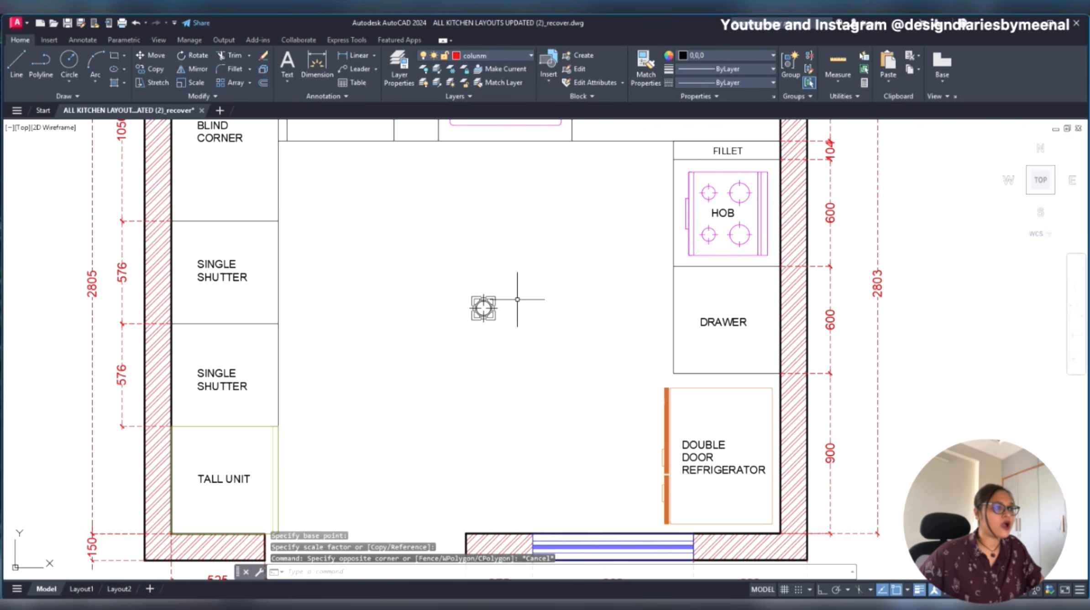
pyautogui.scroll(-4, 517, 299)
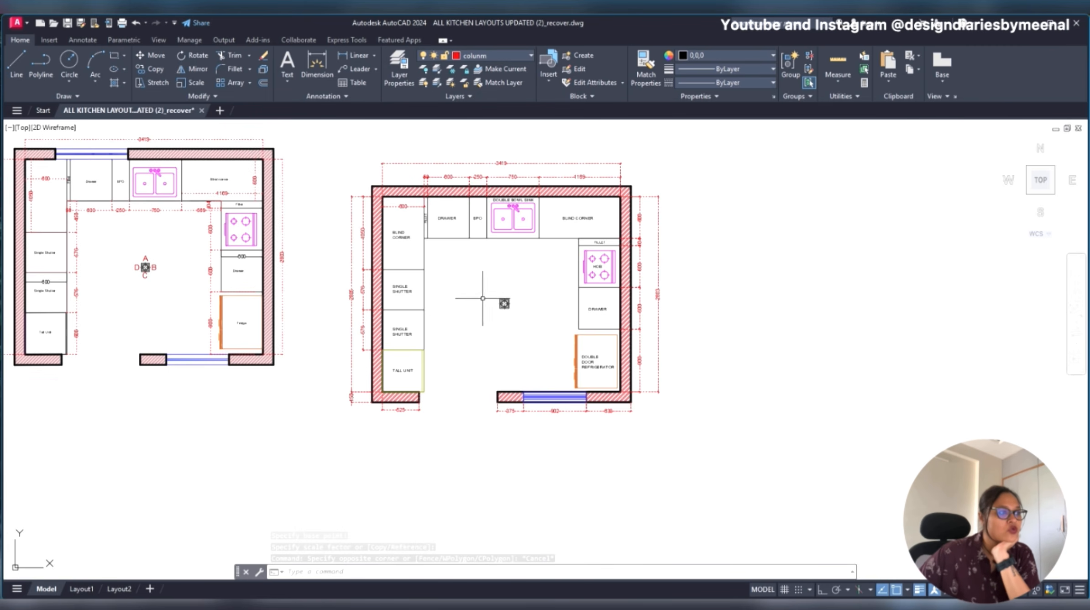
# - Delete the four dimensions above the fillet, drawer, BPO and sink, and erase the new plan's wall hatch
pyautogui.scroll(2, 477, 300)
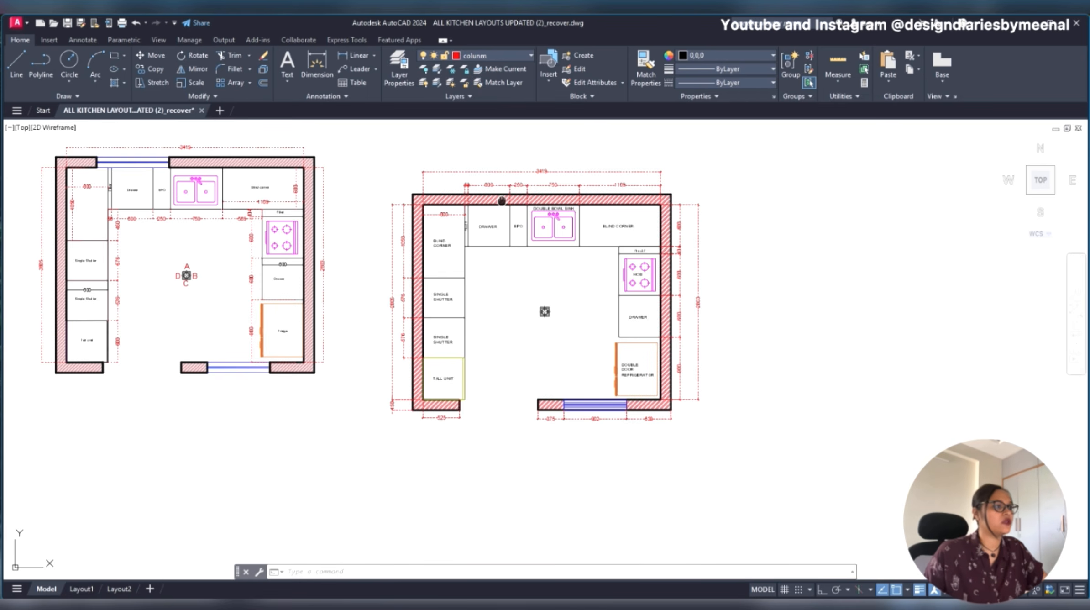
pyautogui.moveTo(502, 201); pyautogui.dragTo(505, 246, button='middle')
pyautogui.scroll(4, 488, 247)
pyautogui.click(612, 197)
pyautogui.click(420, 212)
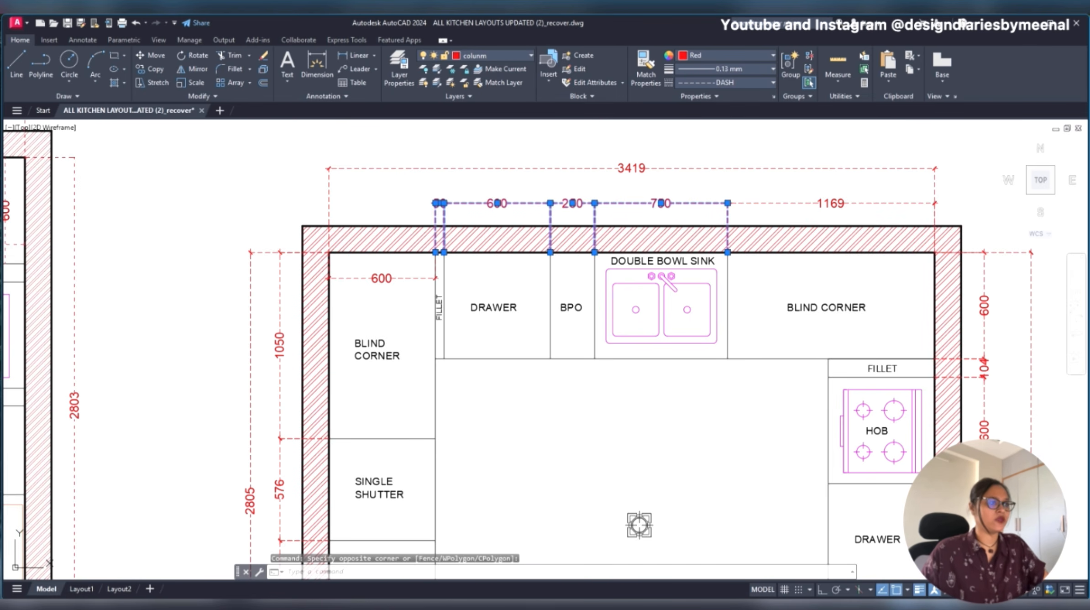
pyautogui.press('Delete')
pyautogui.click(517, 233)
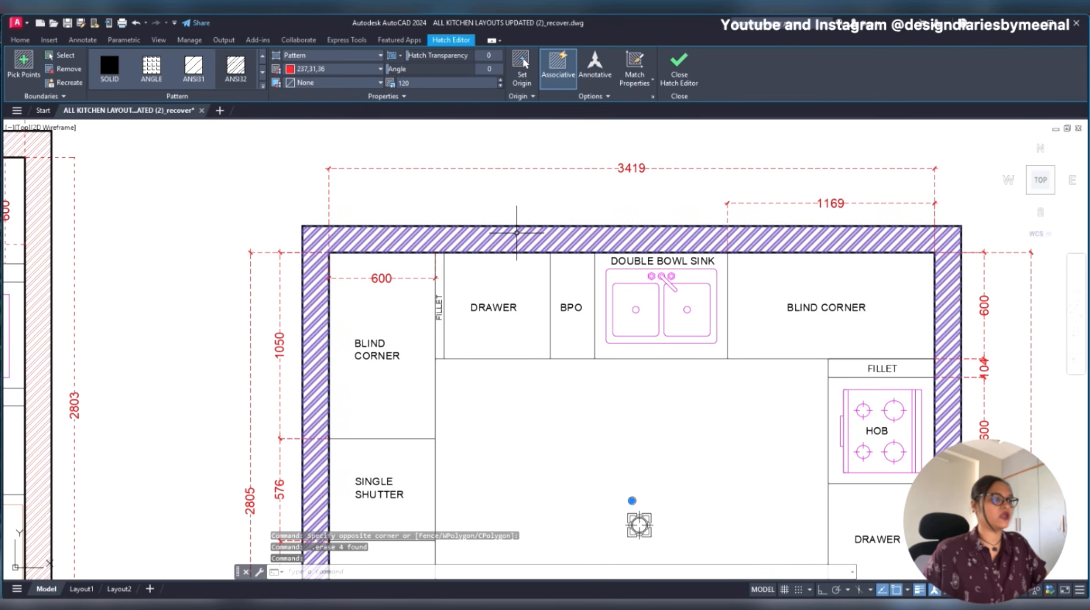
pyautogui.press('Delete')
# - Add linear dimensions in the reference plan for the top wall segment left of the window and for the window opening
pyautogui.scroll(-4, 516, 233)
pyautogui.scroll(6, 205, 285)
pyautogui.write('D')
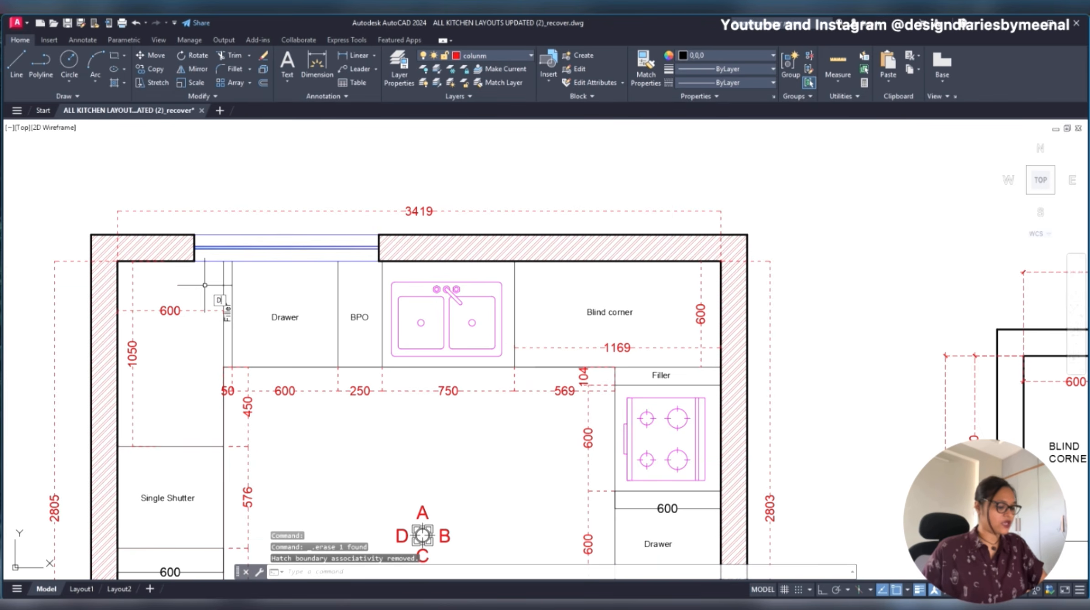
pyautogui.write('IMLI')
pyautogui.press('Return')
pyautogui.click(117, 261)
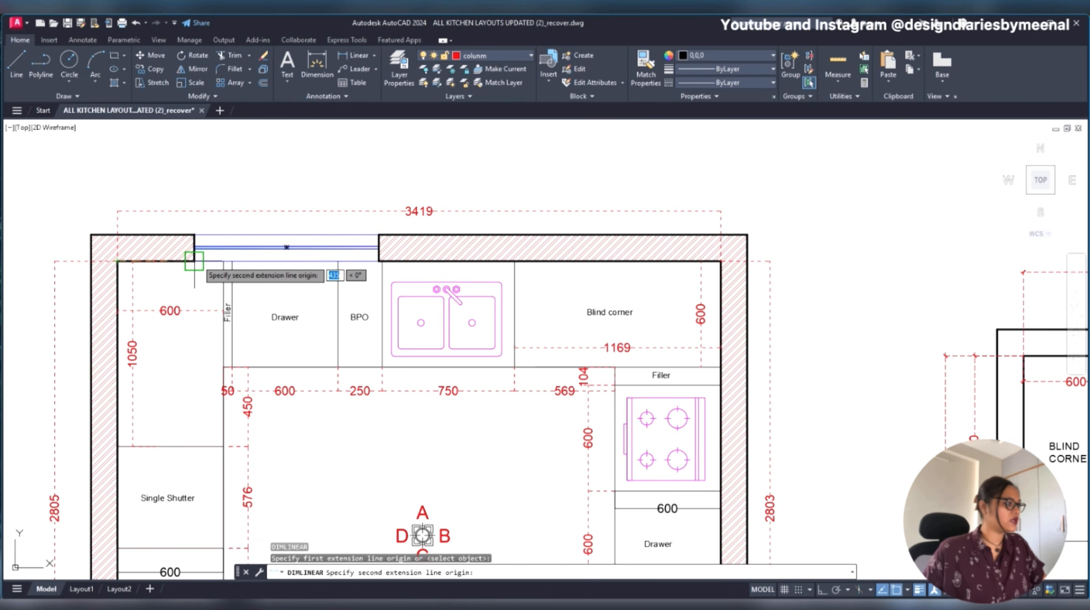
pyautogui.click(194, 261)
pyautogui.click(174, 280)
pyautogui.press('Return')
pyautogui.click(194, 261)
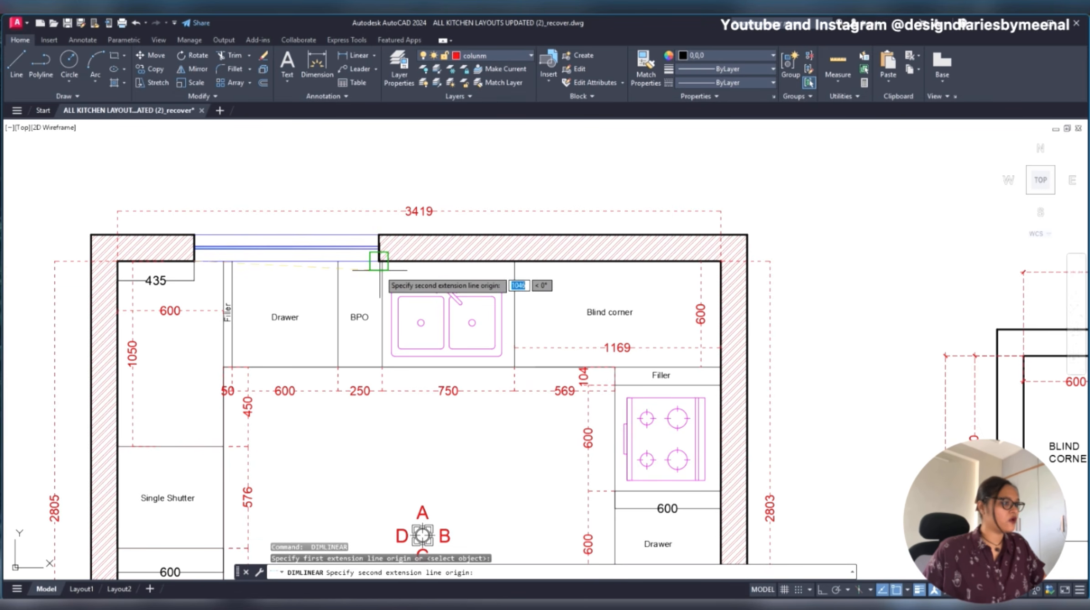
pyautogui.click(379, 261)
pyautogui.click(360, 292)
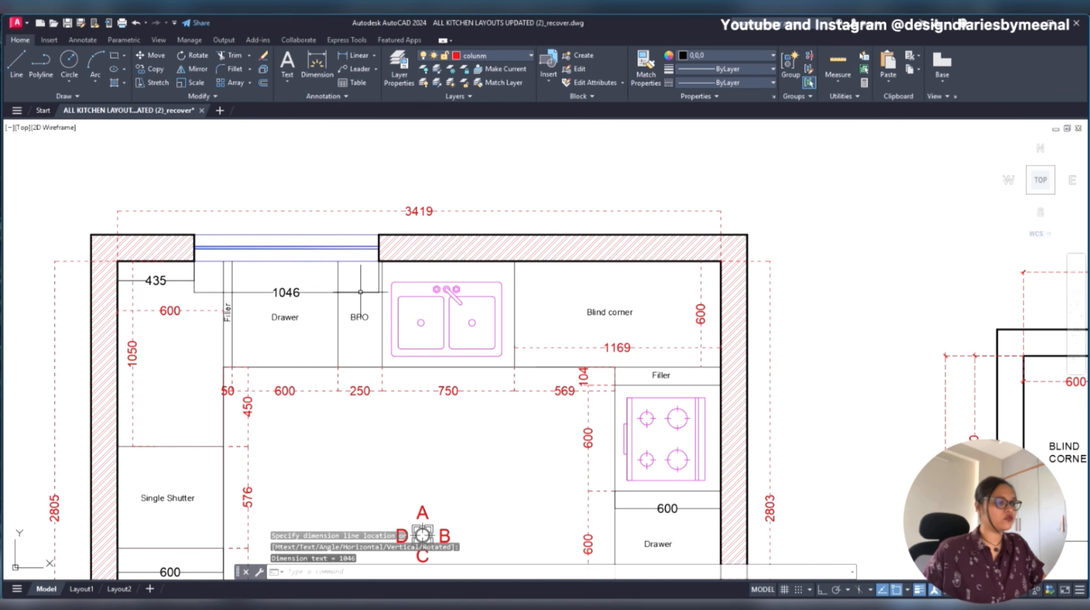
pyautogui.scroll(-4, 361, 291)
pyautogui.press('Escape')
# - Draw a line across the new plan's top wall thickness, starting at the room's inner upper-left corner
pyautogui.scroll(6, 683, 333)
pyautogui.moveTo(638, 322); pyautogui.dragTo(584, 333, button='middle')
pyautogui.write('L')
pyautogui.press('Return')
pyautogui.click(355, 297)
pyautogui.click(355, 254)
pyautogui.press('Escape')
# - Offset the line across the top wall by 435 to the right to mark the window opening's start
pyautogui.click(356, 275)
pyautogui.write('O')
pyautogui.press('Return')
pyautogui.write('4')
pyautogui.press('Return')
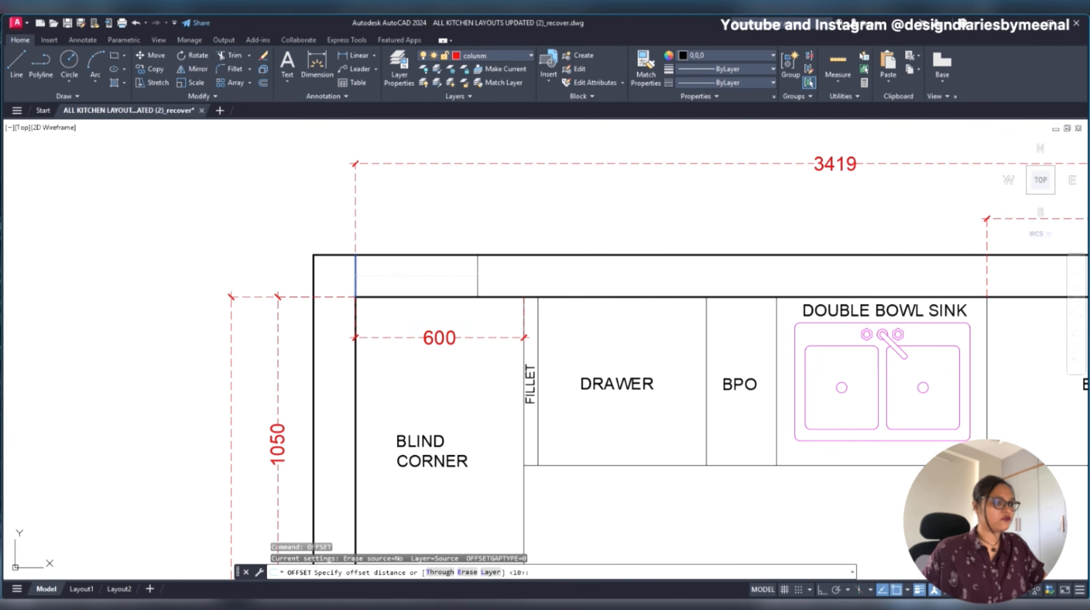
pyautogui.click(531, 286)
pyautogui.press('Escape')
# - Offset the opening's start line by 1046 to the right to mark the end of the window opening
pyautogui.scroll(-3, 535, 277)
pyautogui.scroll(3, 179, 238)
pyautogui.scroll(-3, 333, 304)
pyautogui.moveTo(662, 342); pyautogui.dragTo(503, 321, button='middle')
pyautogui.press('Escape')
pyautogui.write('O')
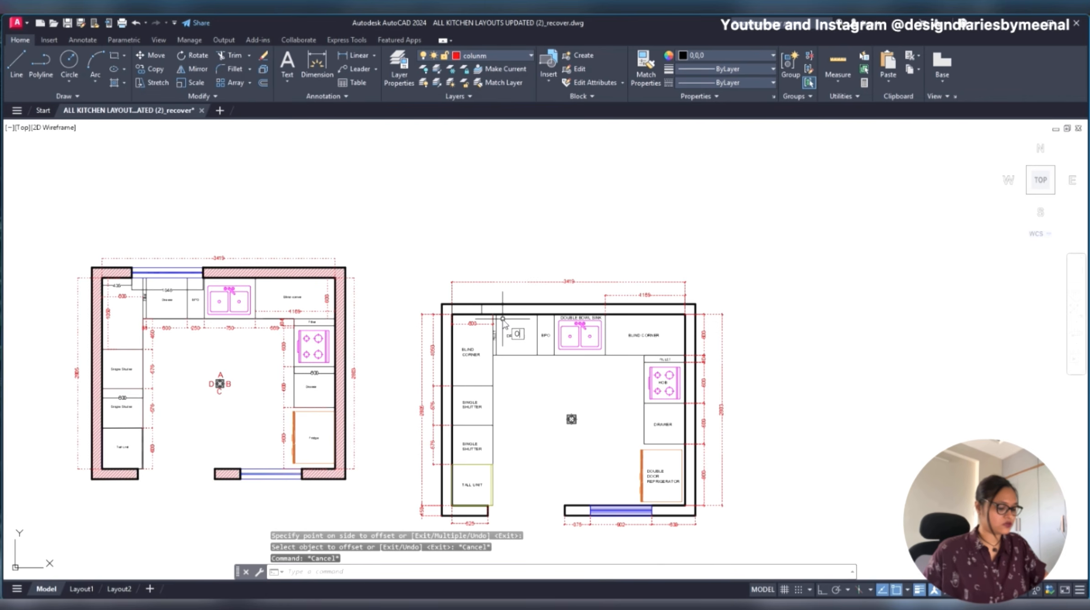
pyautogui.press('Return')
pyautogui.write('1046')
pyautogui.press('Return')
pyautogui.scroll(6, 539, 311)
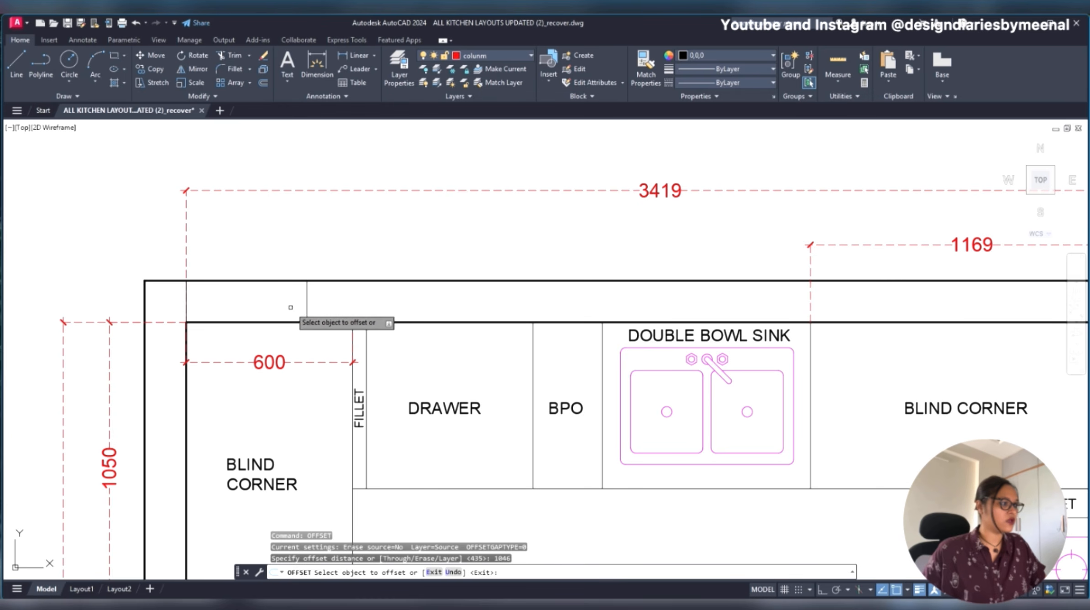
pyautogui.click(307, 307)
pyautogui.click(513, 303)
pyautogui.press('Escape')
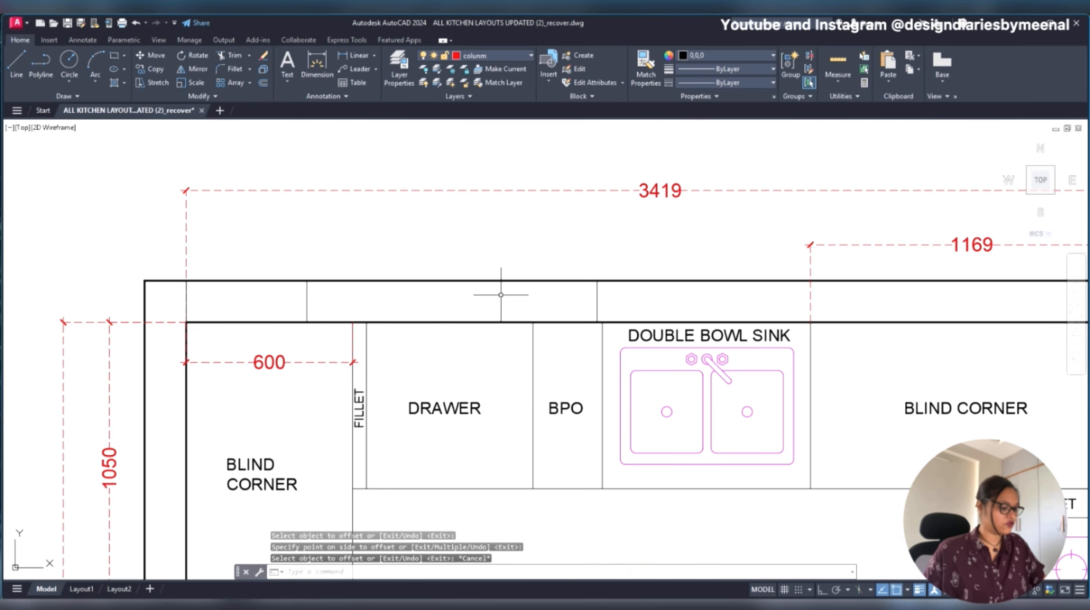
# - Draw a rectangle over the top wall's window opening, between the two offset lines and across the full wall thickness
pyautogui.write('REC')
pyautogui.press('Return')
pyautogui.click(307, 280)
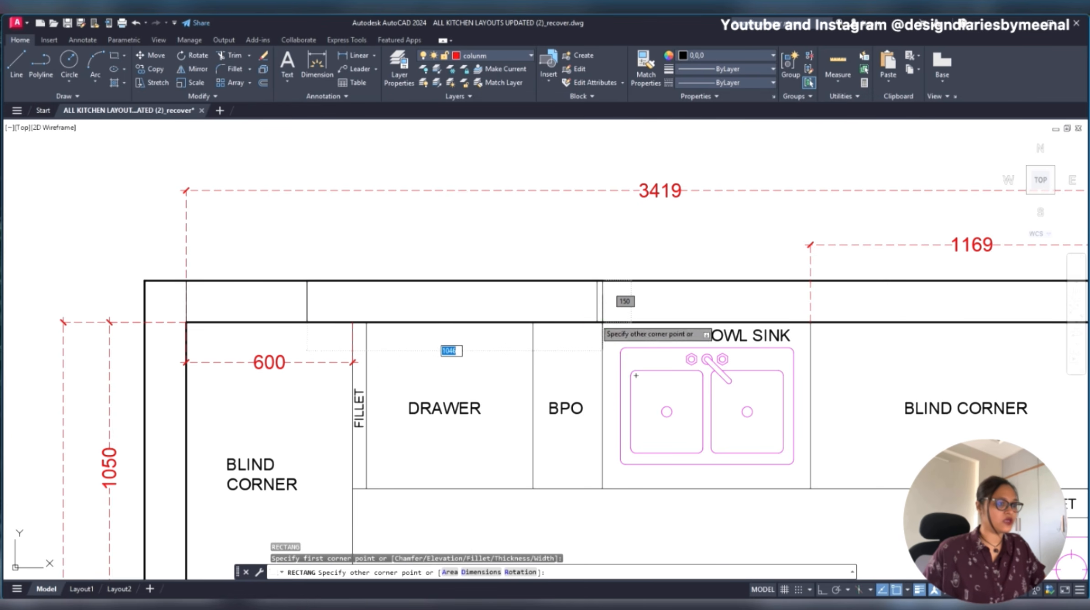
pyautogui.click(596, 322)
pyautogui.press('Escape')
pyautogui.write('MA')
pyautogui.press('Return')
pyautogui.scroll(-8, 595, 320)
pyautogui.scroll(8, 657, 406)
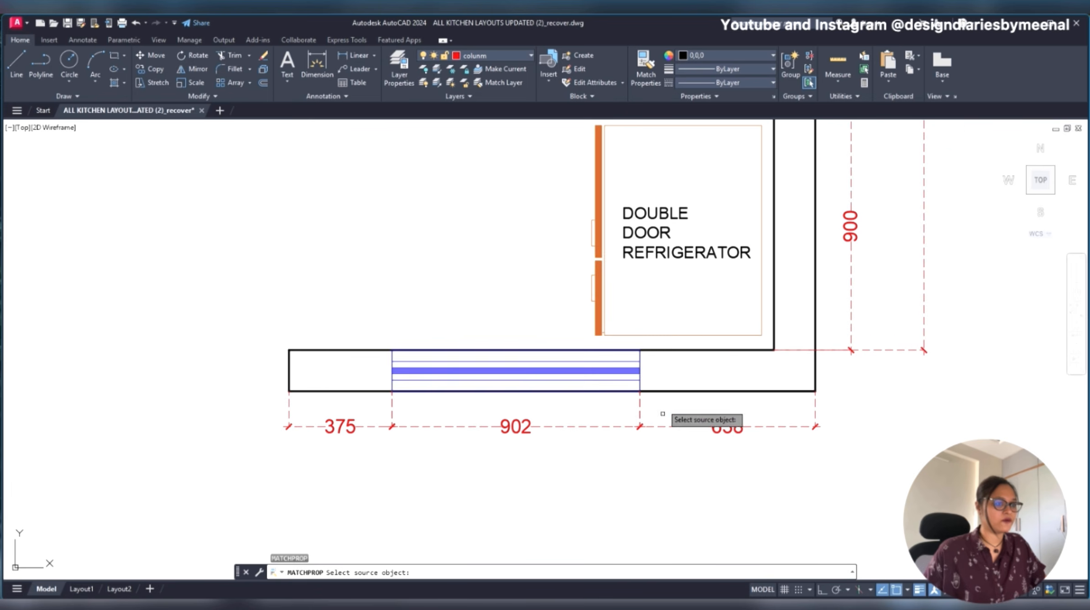
pyautogui.click(641, 365)
pyautogui.press('Escape')
# - Copy the window from the bottom wall into the top wall, aligning its upper-left corner with the opening's start
pyautogui.scroll(2, 648, 355)
pyautogui.click(176, 343)
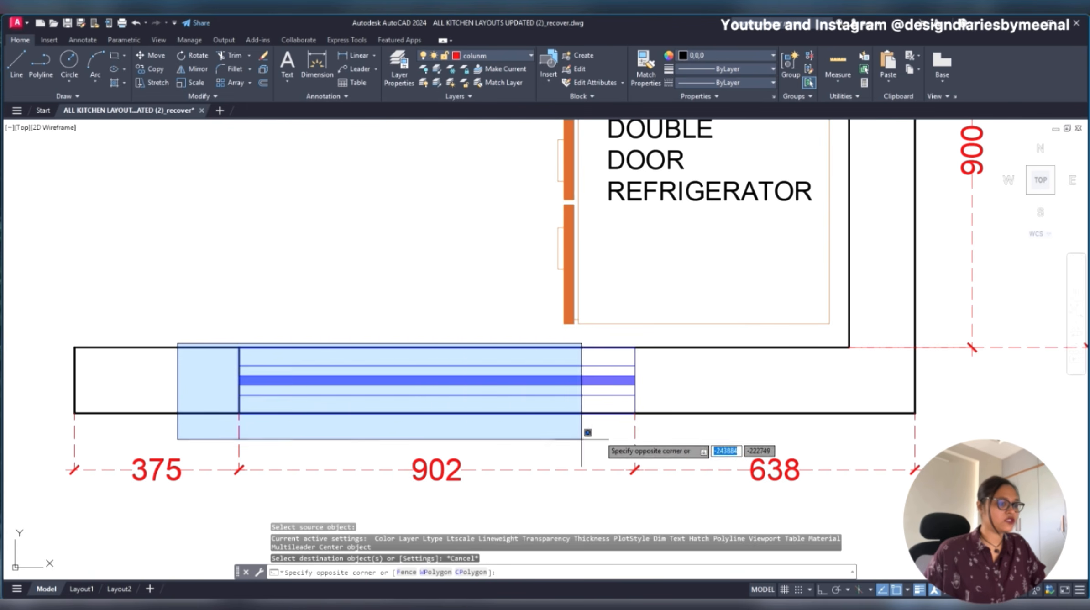
pyautogui.click(657, 439)
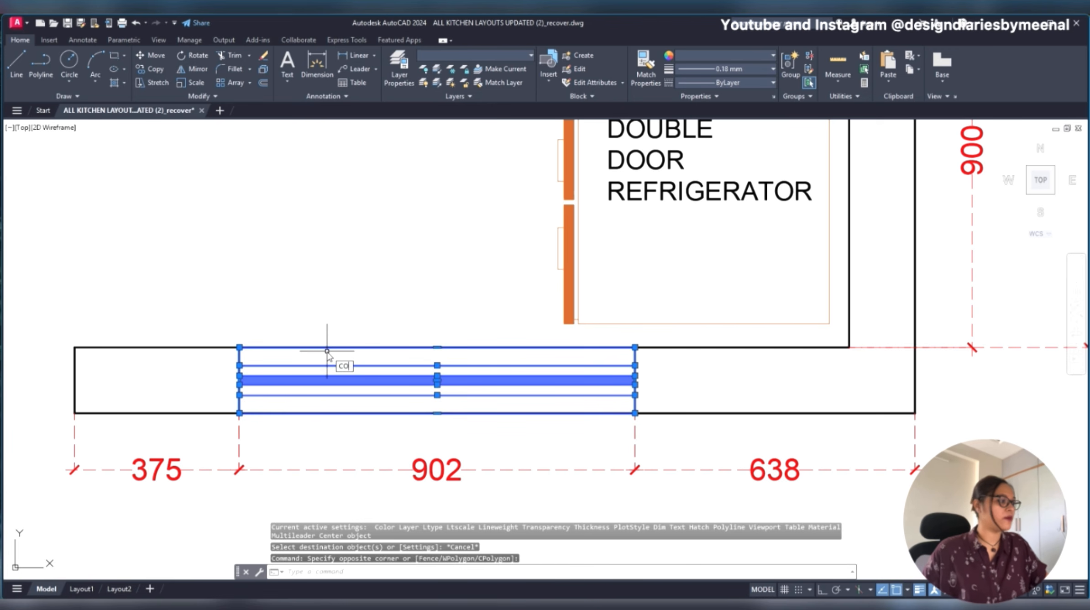
pyautogui.write('co')
pyautogui.press('Return')
pyautogui.click(239, 347)
pyautogui.scroll(-7, 438, 346)
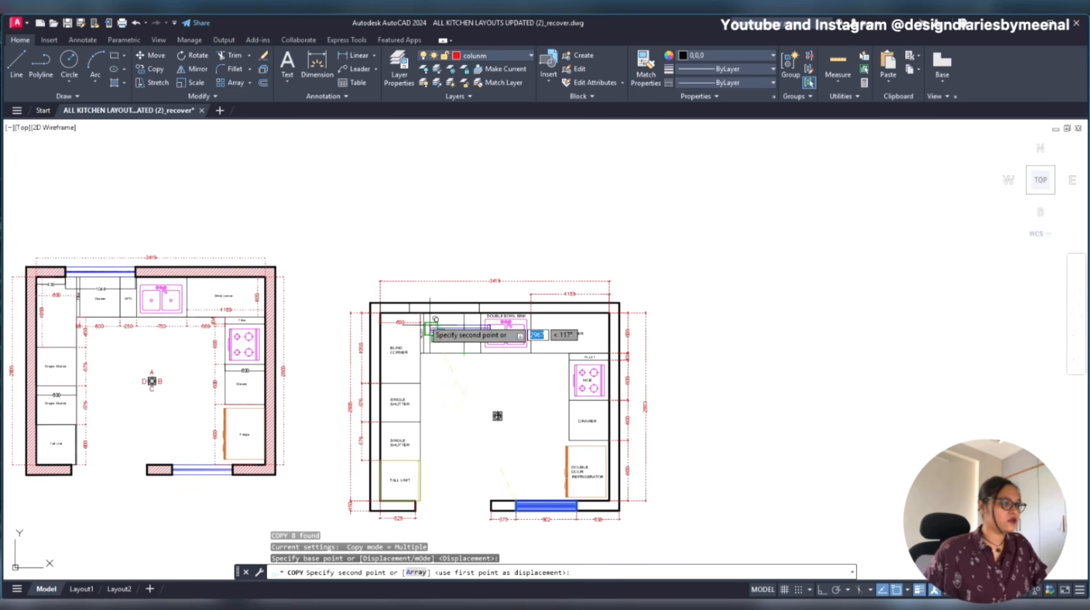
pyautogui.scroll(6, 456, 308)
pyautogui.moveTo(389, 318); pyautogui.dragTo(221, 318, button='middle')
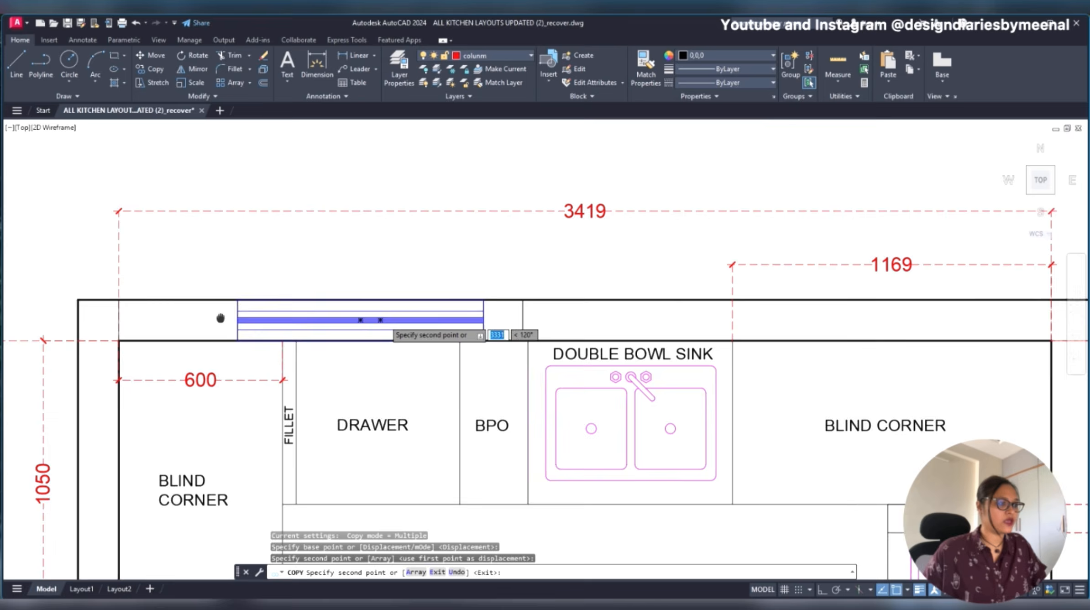
pyautogui.press('Escape')
# - Stretch the right edge of the copied window's outer frame to the end of the top wall opening
pyautogui.scroll(6, 352, 313)
pyautogui.moveTo(600, 326); pyautogui.dragTo(287, 306, button='middle')
pyautogui.scroll(-6, 517, 274)
pyautogui.click(518, 276)
pyautogui.click(475, 299)
pyautogui.press('Escape')
pyautogui.scroll(6, 525, 282)
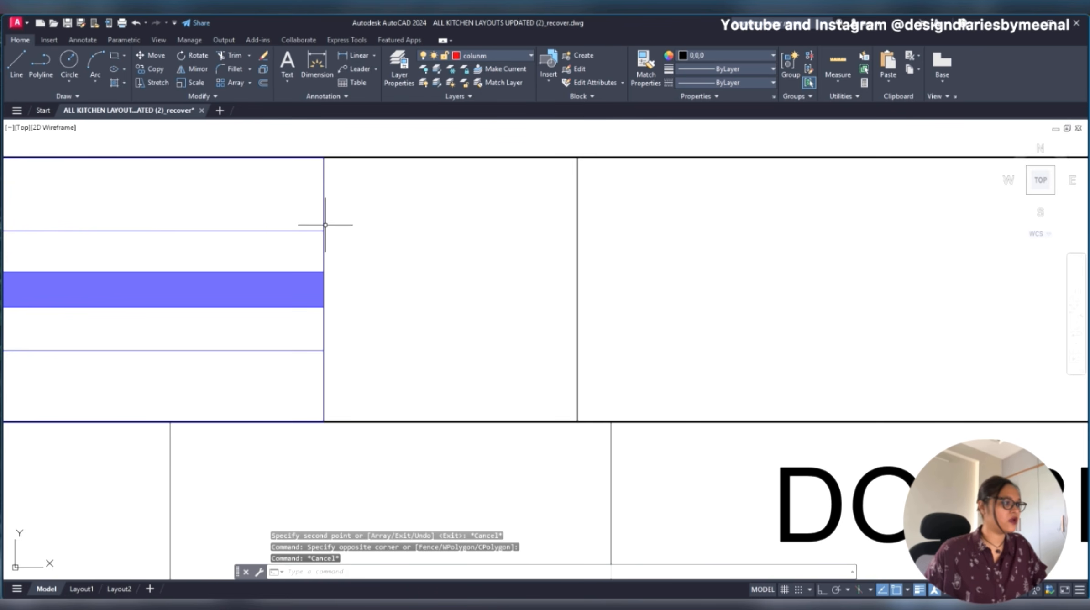
pyautogui.click(323, 222)
pyautogui.click(324, 289)
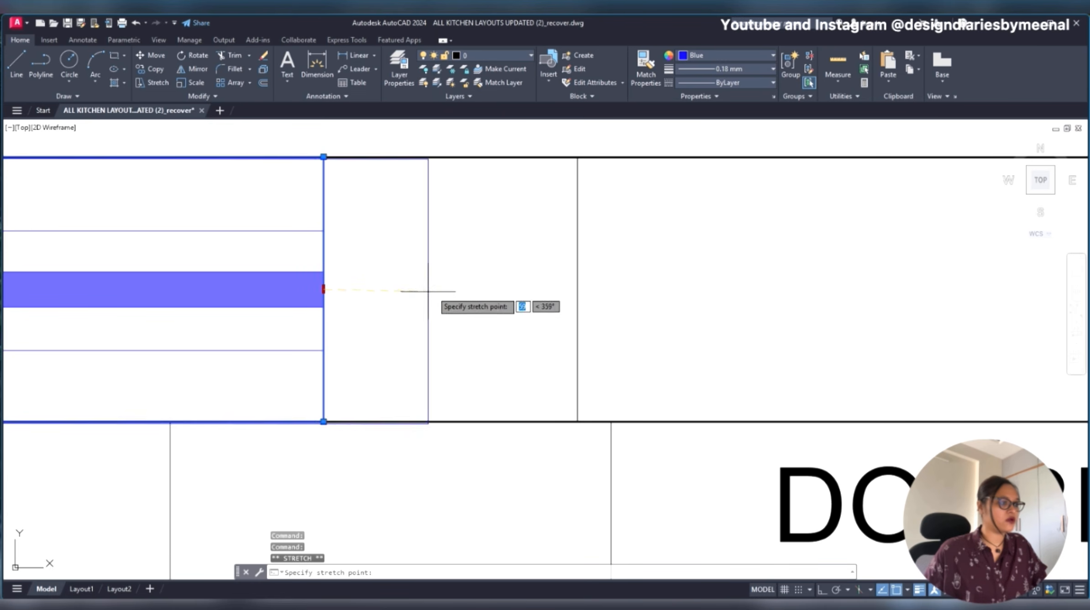
pyautogui.click(577, 287)
pyautogui.press('Escape')
# - Erase the leftover vertical line at the window's former end and extend the inner window lines to the stretched frame edge
pyautogui.click(330, 214)
pyautogui.click(269, 194)
pyautogui.press('Delete')
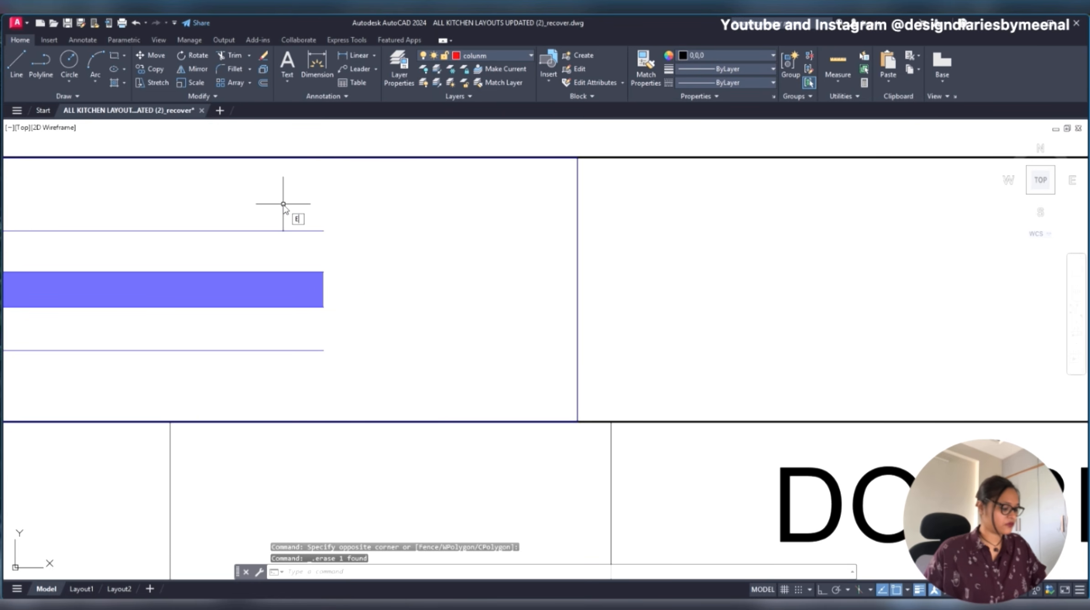
pyautogui.write('X')
pyautogui.press('Return')
pyautogui.click(283, 376)
pyautogui.click(250, 216)
pyautogui.press('Return')
pyautogui.press('Escape')
# - Stretch the window's solid blue hatch horizontally to the frame's right edge, with Ortho on
pyautogui.click(301, 287)
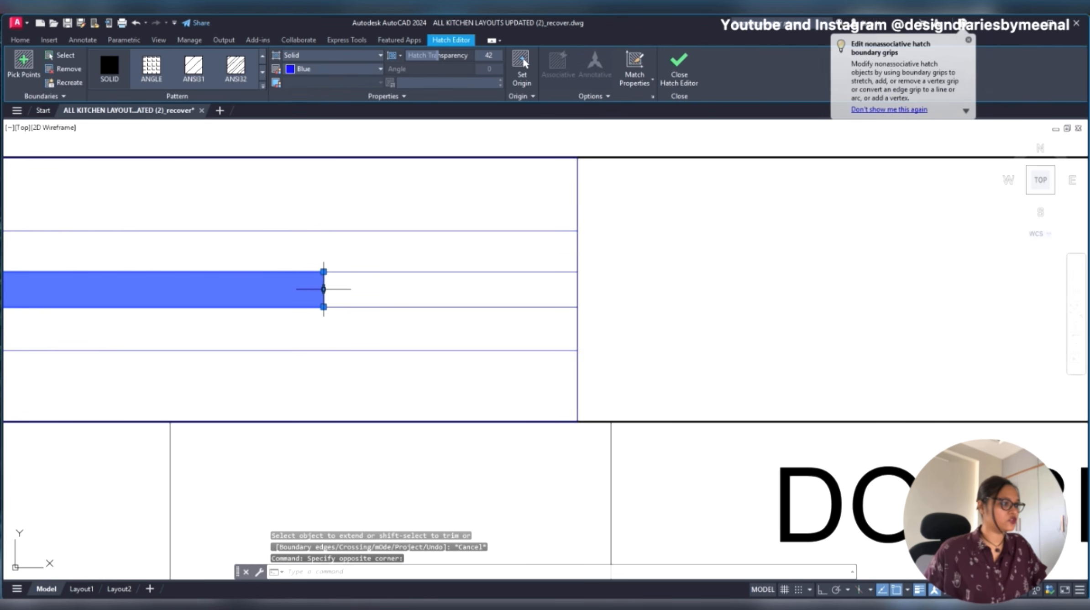
pyautogui.click(324, 289)
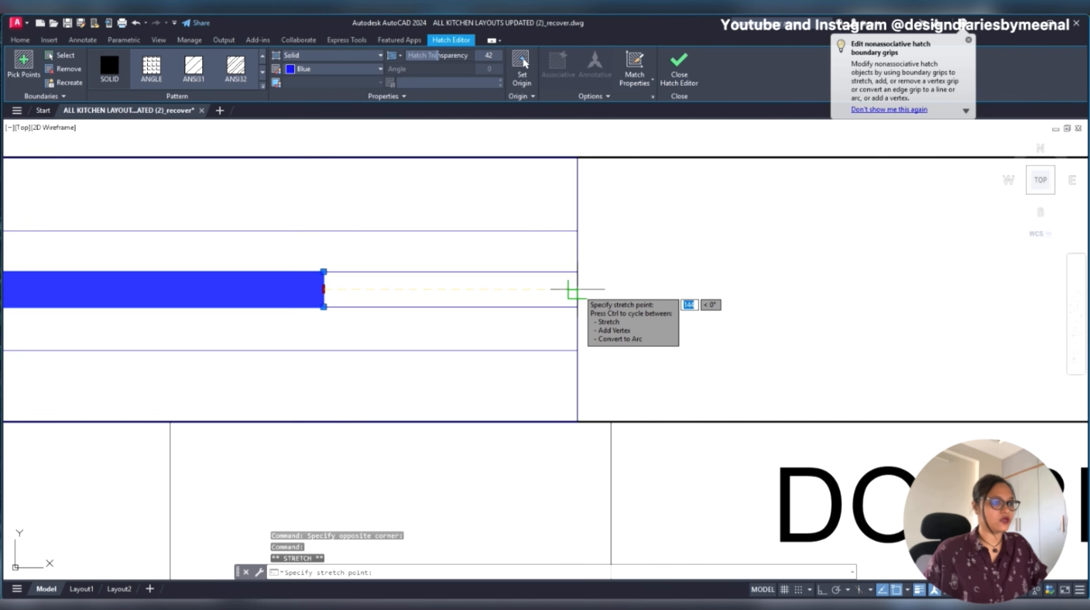
pyautogui.press('F8')
pyautogui.click(578, 289)
pyautogui.scroll(-3, 577, 285)
pyautogui.press('Escape')
pyautogui.scroll(-3, 401, 241)
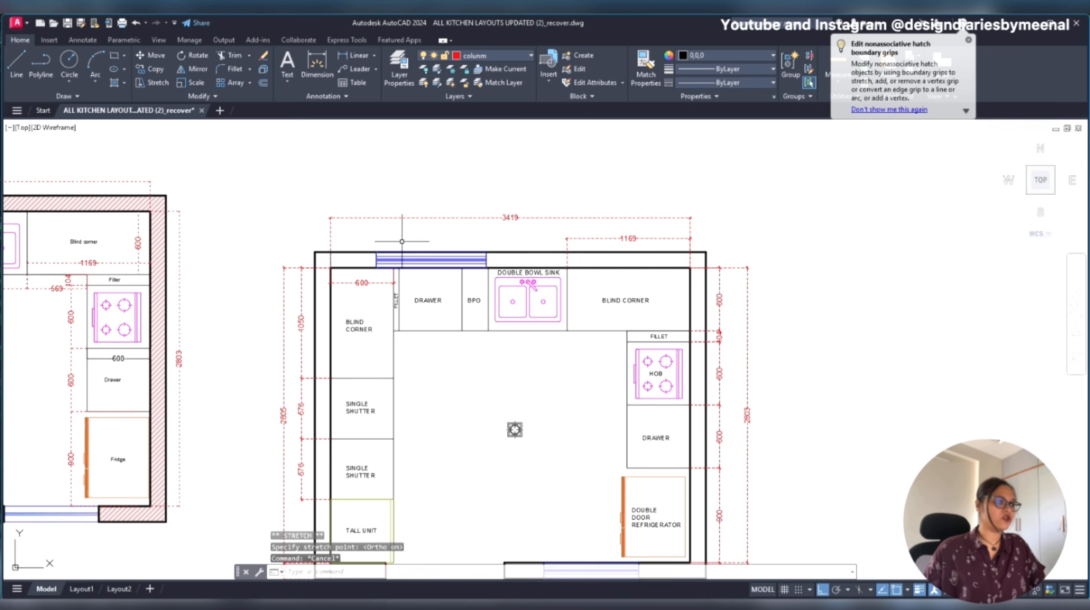
pyautogui.press('Escape')
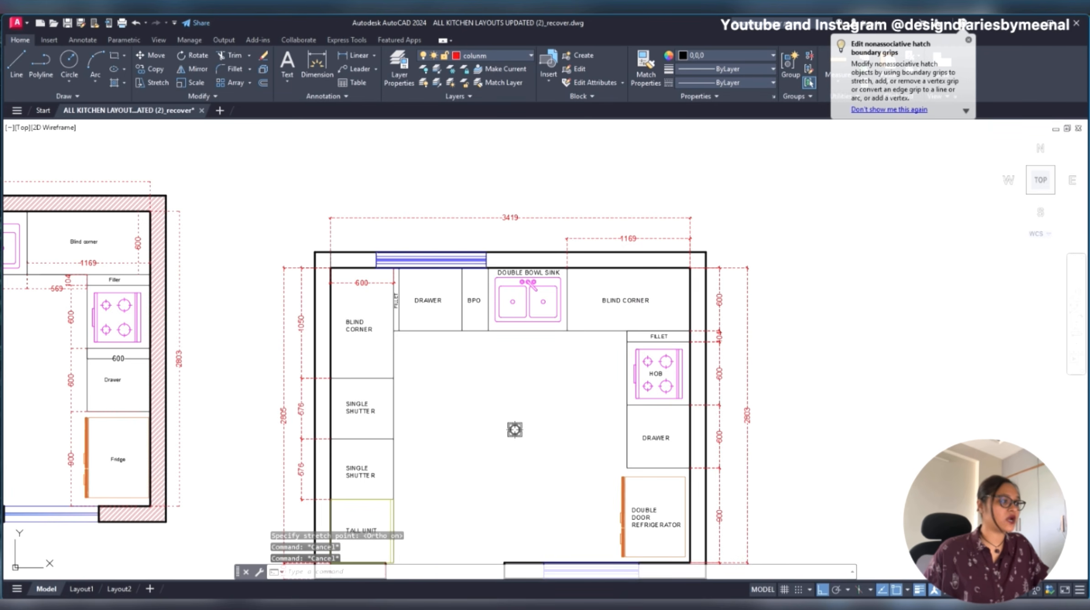
# - Hatch the top, right and left walls of the kitchen plan, including their short returns along the bottom
pyautogui.write('h')
pyautogui.press('Return')
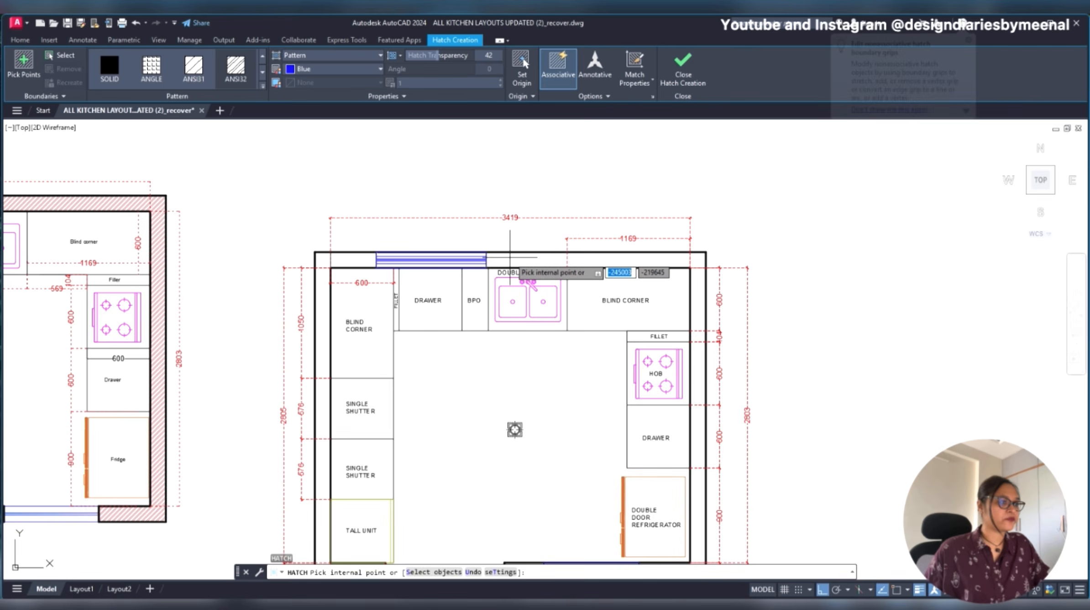
pyautogui.click(508, 259)
pyautogui.click(327, 288)
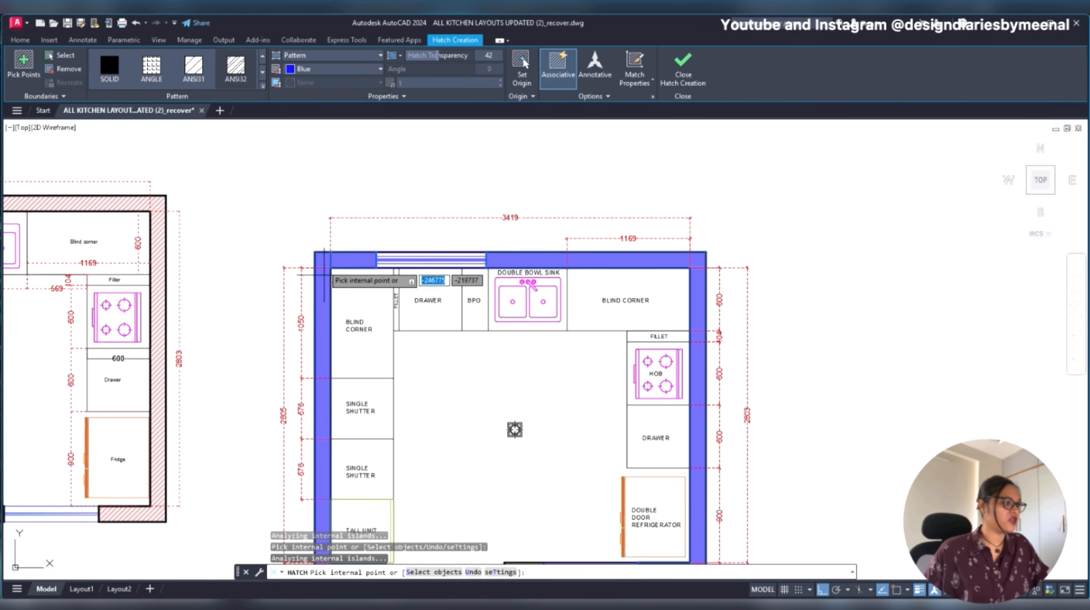
pyautogui.scroll(-3, 327, 289)
pyautogui.scroll(5, 418, 372)
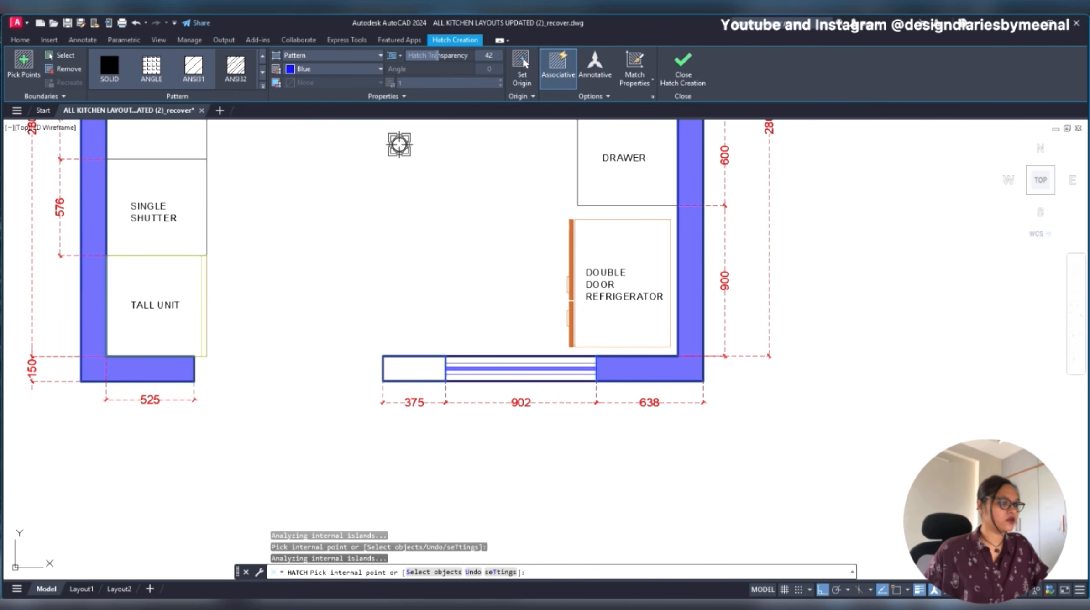
pyautogui.press('Escape')
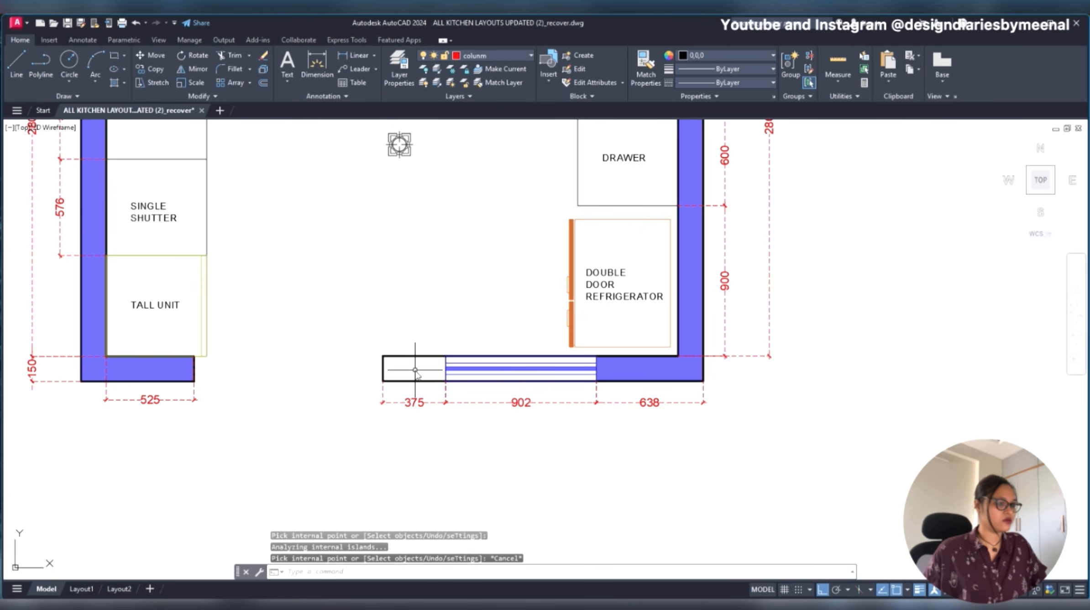
# - Hatch the remaining 375 mm wall segment between the door opening and the bottom window
pyautogui.press('Return')
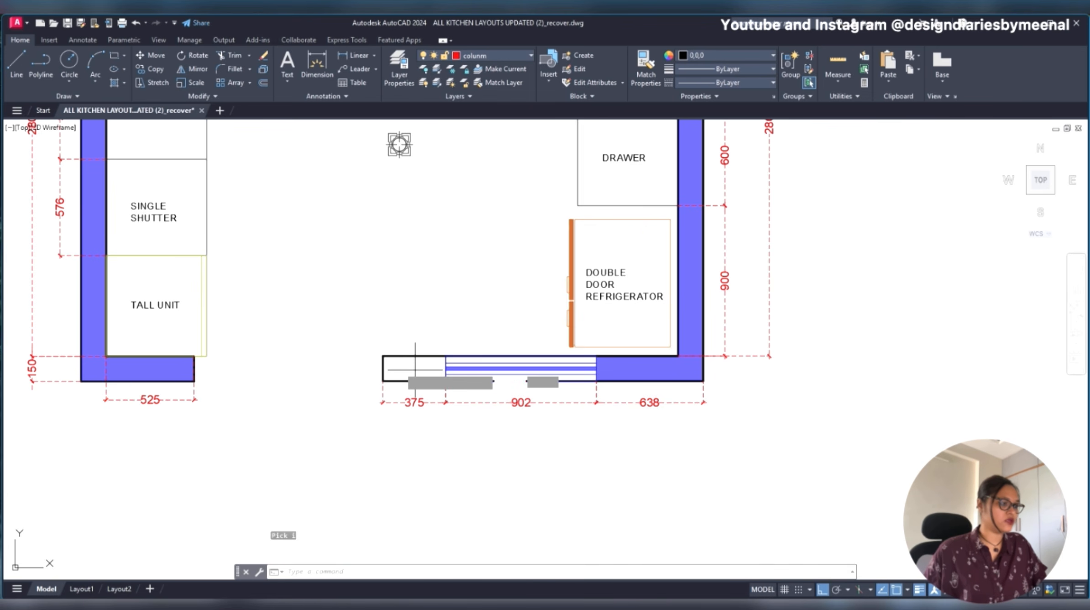
pyautogui.click(415, 369)
pyautogui.scroll(-4, 438, 387)
pyautogui.press('Escape')
# - Change the colour of all wall hatches to red 237,31,36
pyautogui.scroll(6, 449, 183)
pyautogui.click(450, 183)
pyautogui.scroll(-6, 402, 200)
pyautogui.scroll(6, 262, 241)
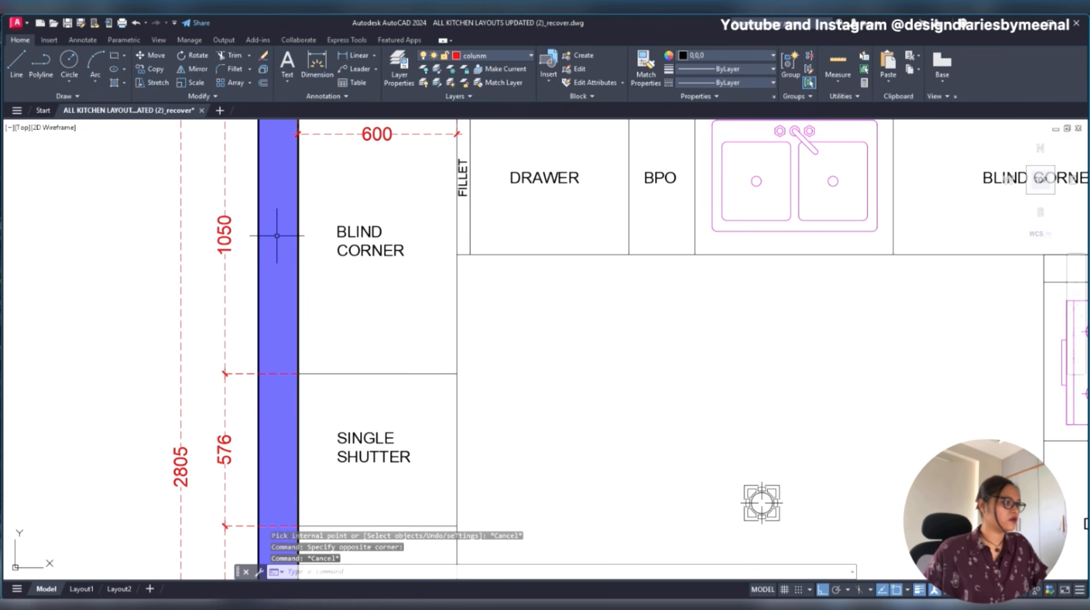
pyautogui.scroll(-6, 274, 244)
pyautogui.scroll(6, 414, 392)
pyautogui.click(277, 383)
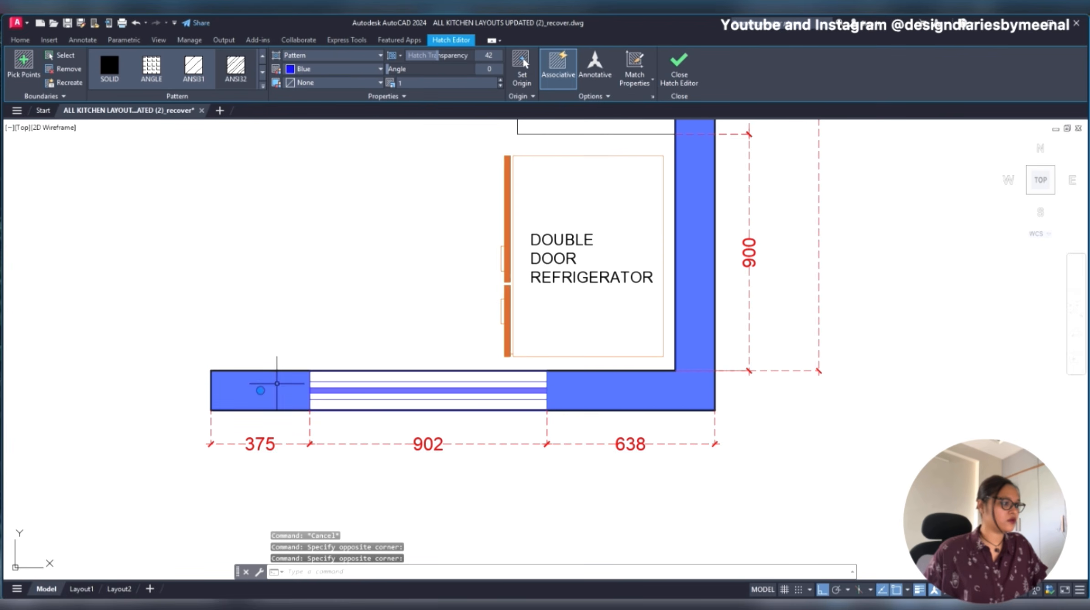
pyautogui.click(589, 391)
pyautogui.click(573, 387)
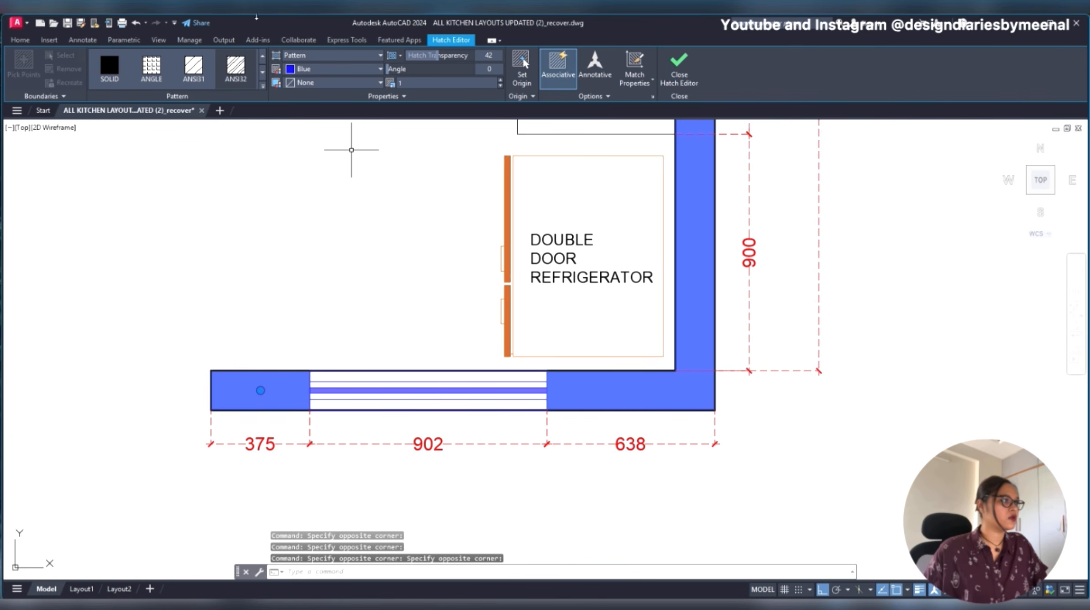
pyautogui.click(320, 71)
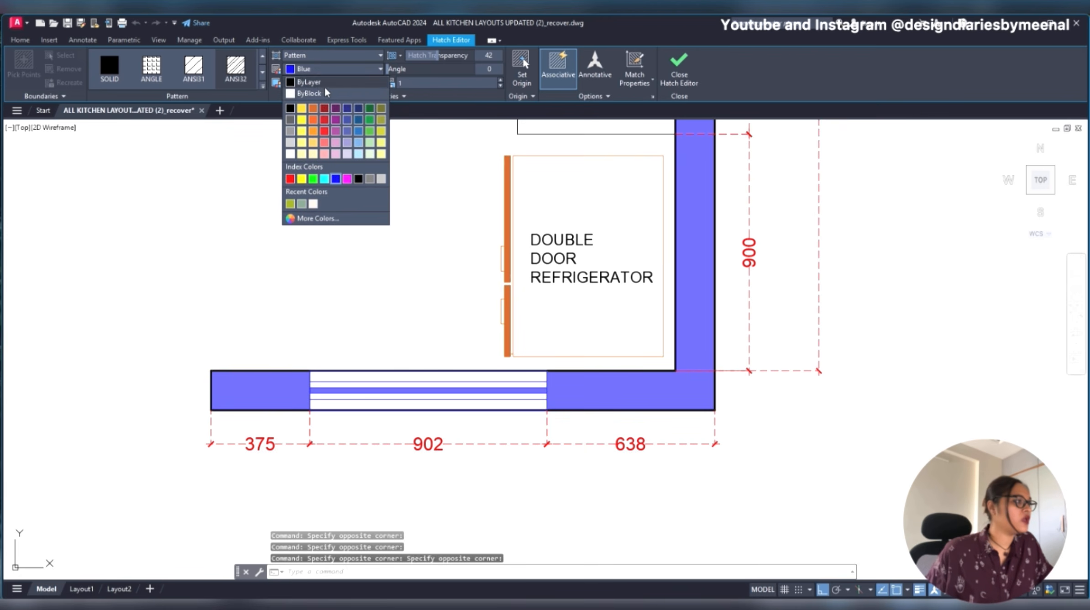
pyautogui.click(324, 132)
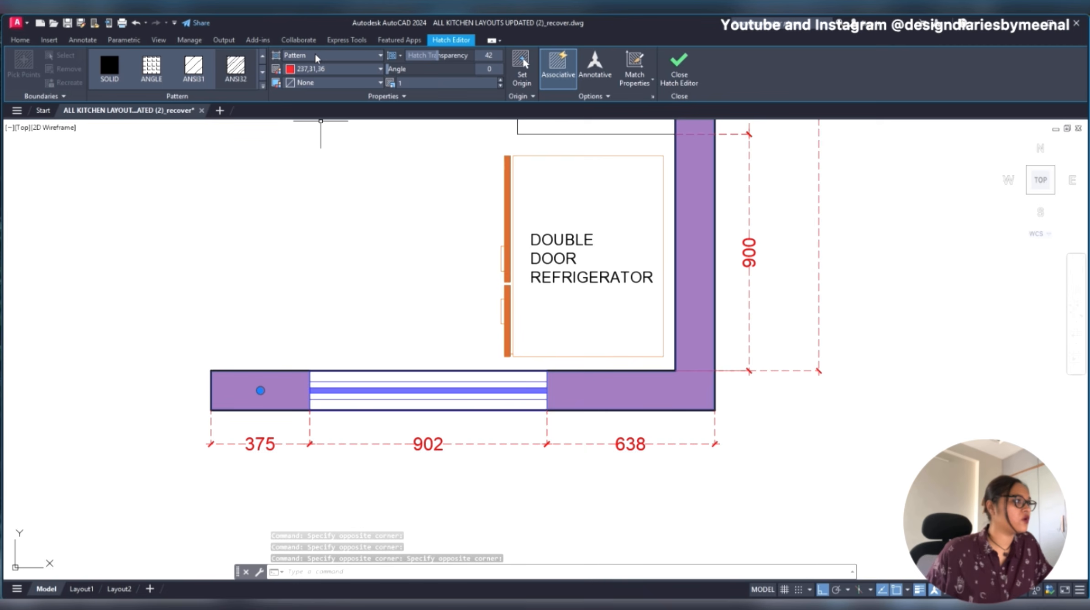
# - Set the selected wall hatches to the ANSI32 pattern with a scale of 20
pyautogui.click(235, 68)
pyautogui.click(466, 83)
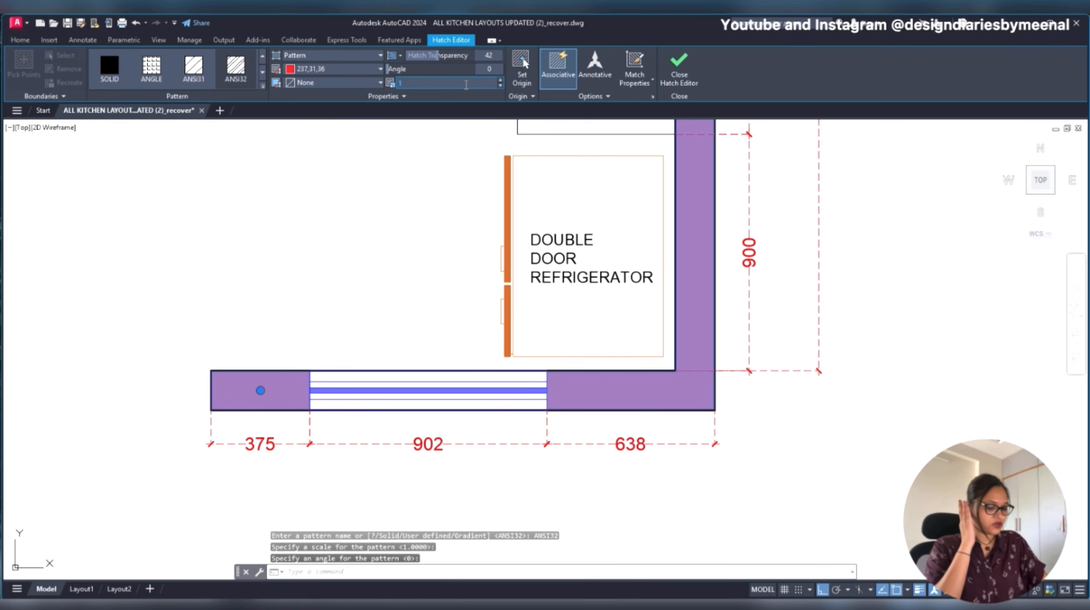
pyautogui.write('20')
pyautogui.press('Return')
pyautogui.scroll(-6, 423, 164)
pyautogui.scroll(-2, 496, 254)
pyautogui.press('Escape')
pyautogui.scroll(2, 449, 151)
pyautogui.moveTo(449, 152); pyautogui.dragTo(457, 249, button='middle')
pyautogui.scroll(2, 456, 249)
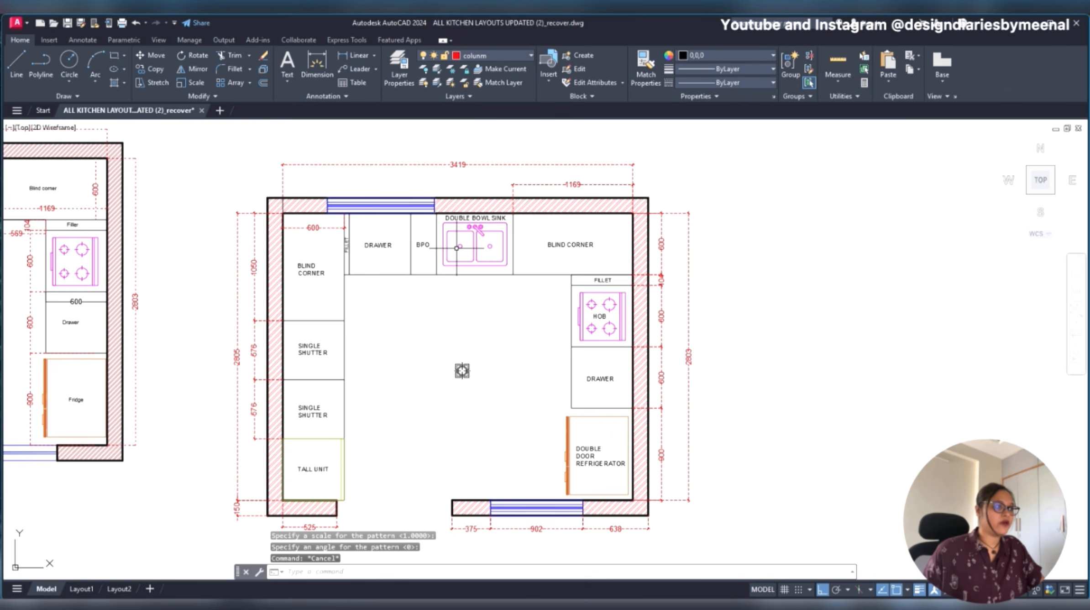
# - Examine the reference plan's elevation marker and its direction letters against the marker in the new plan
pyautogui.scroll(-2, 459, 247)
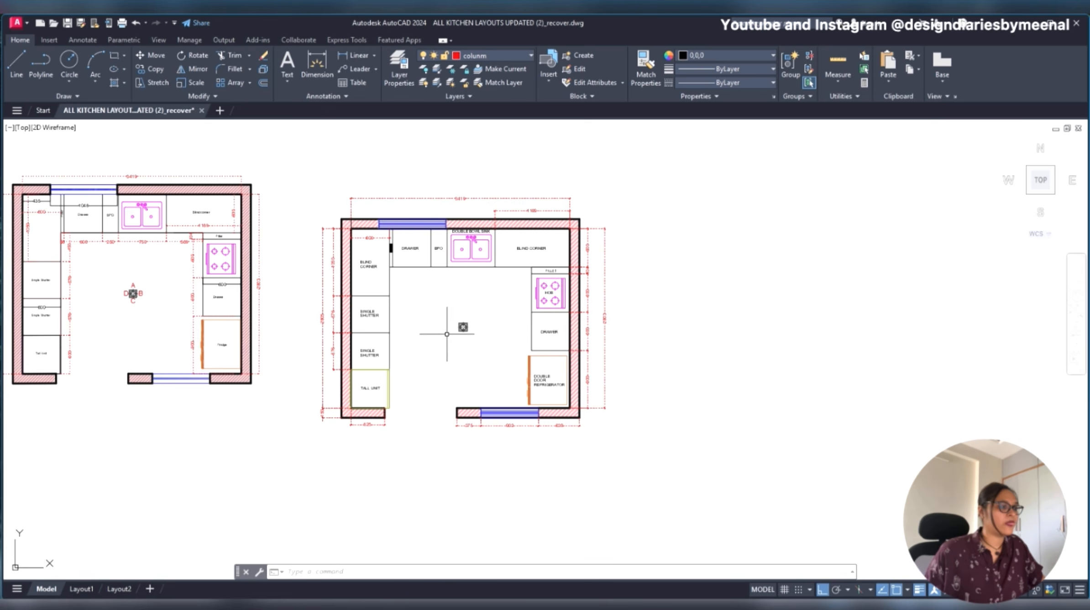
pyautogui.scroll(2, 462, 327)
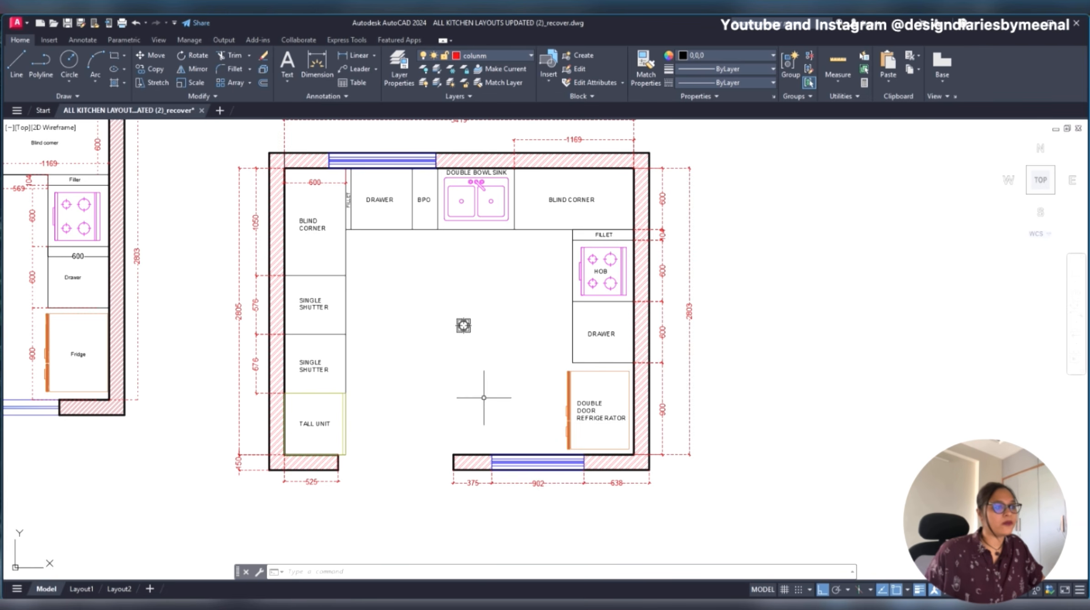
pyautogui.scroll(4, 490, 327)
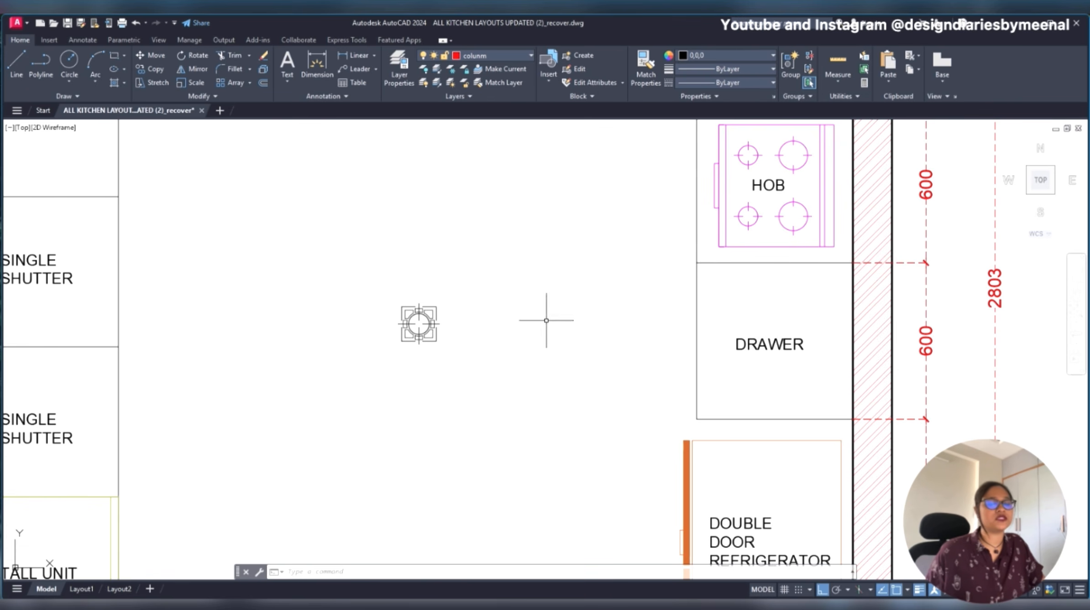
pyautogui.scroll(-5, 554, 321)
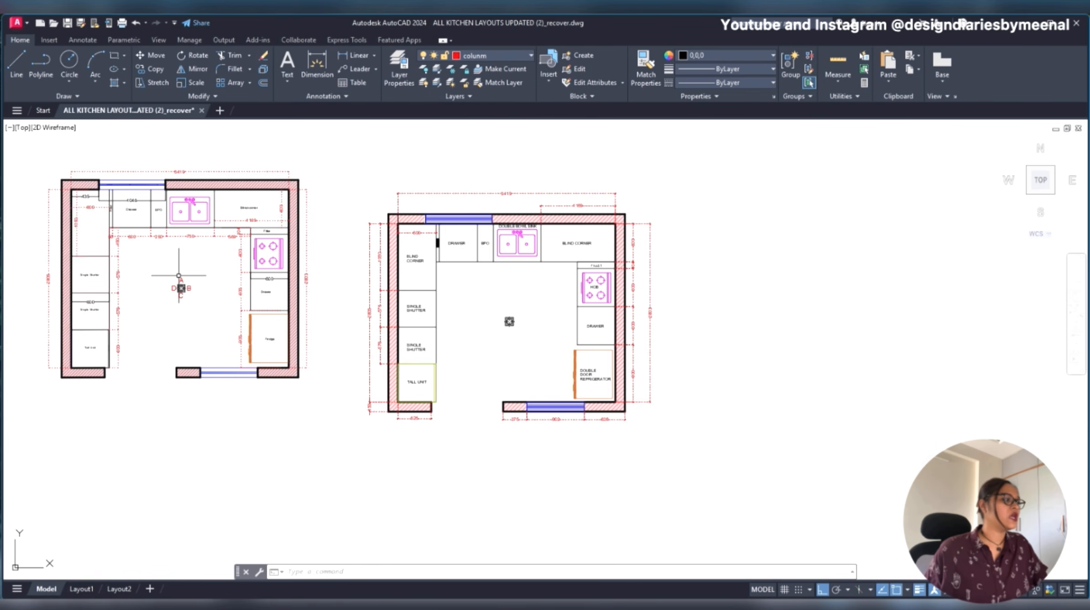
pyautogui.click(179, 276)
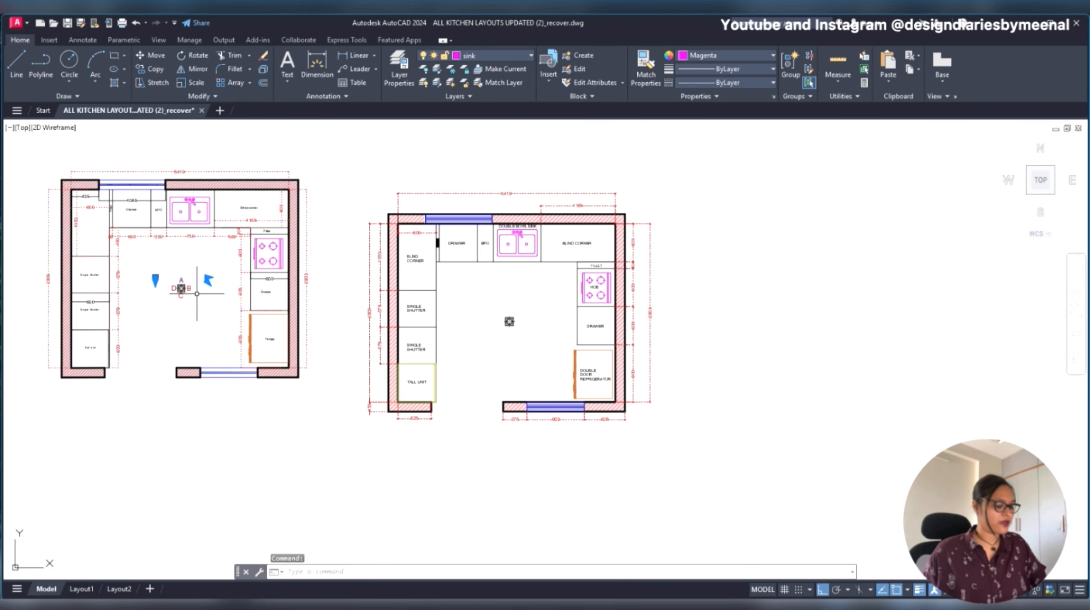
pyautogui.press('Escape')
pyautogui.press('Escape')
# - Copy the lower SINGLE SHUTTER label to just above the elevation marker, with Ortho off
pyautogui.scroll(4, 534, 343)
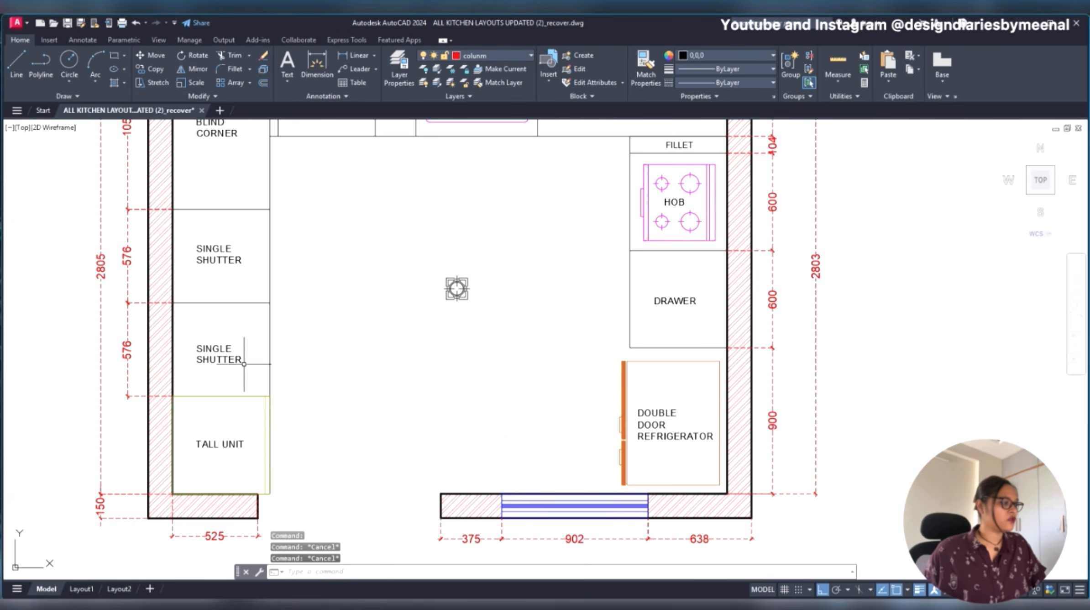
pyautogui.click(227, 358)
pyautogui.write('co')
pyautogui.press('Return')
pyautogui.click(197, 364)
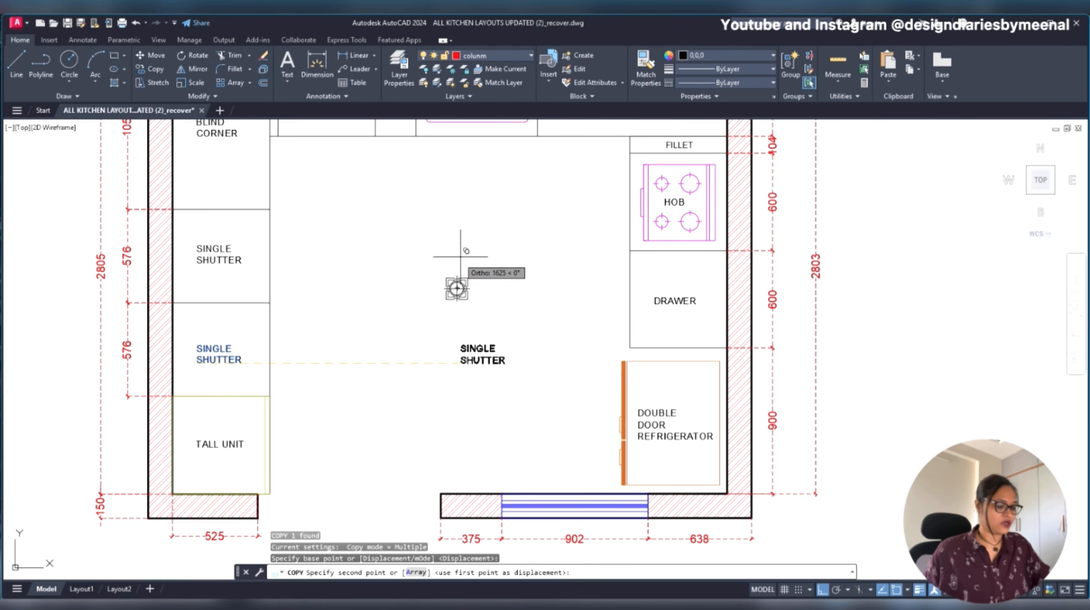
pyautogui.press('F8')
pyautogui.scroll(6, 450, 254)
pyautogui.click(412, 333)
pyautogui.press('Escape')
pyautogui.click(404, 316)
pyautogui.press('Escape')
# - Change the copied label's text to A and move it centrally above the elevation marker
pyautogui.doubleClick(422, 314)
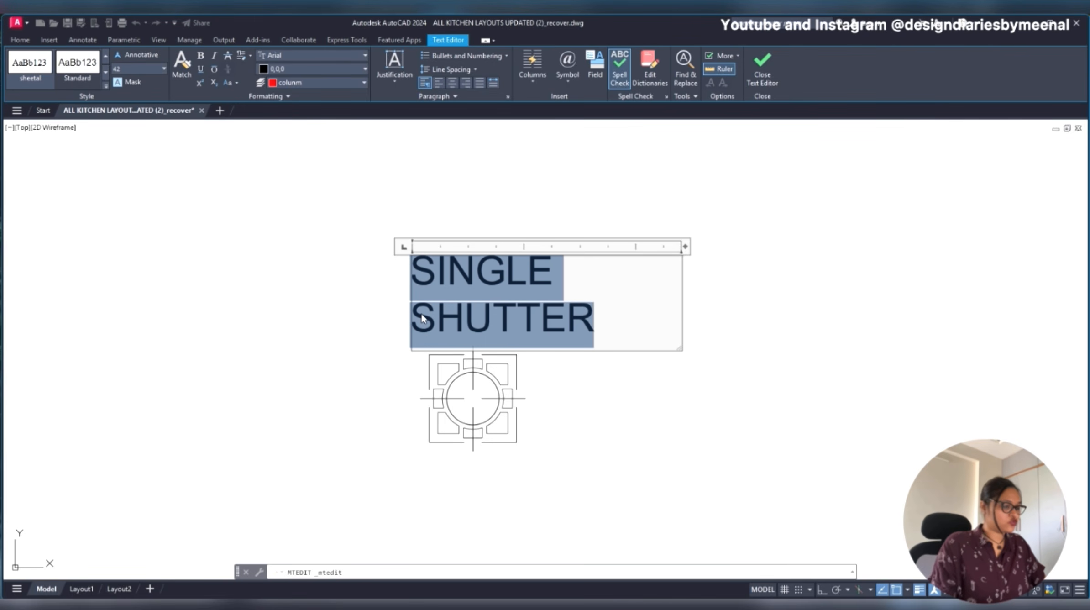
pyautogui.write('A')
pyautogui.click(388, 300)
pyautogui.click(433, 275)
pyautogui.write('M')
pyautogui.press('Return')
pyautogui.click(557, 267)
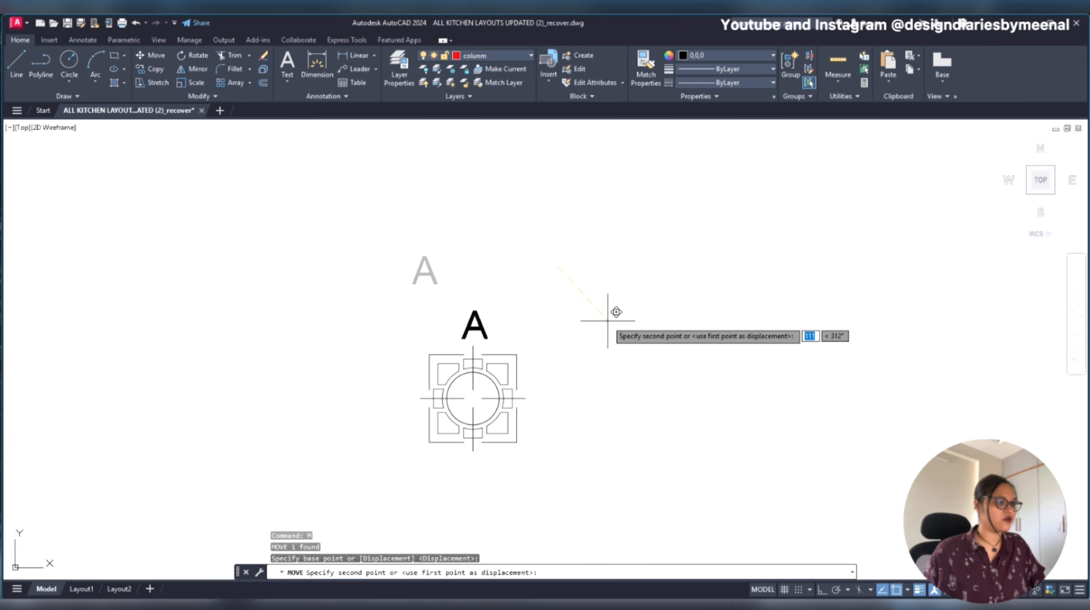
pyautogui.click(607, 320)
# - Copy the letter A to the right side of the elevation marker
pyautogui.scroll(-5, 526, 300)
pyautogui.click(511, 303)
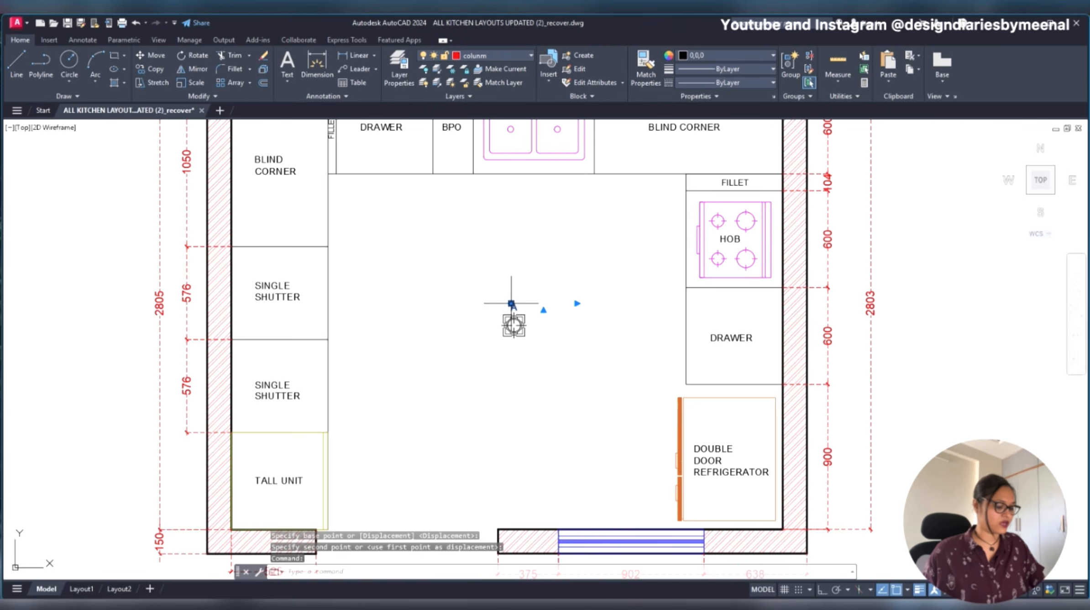
pyautogui.write('co')
pyautogui.press('Return')
pyautogui.click(553, 311)
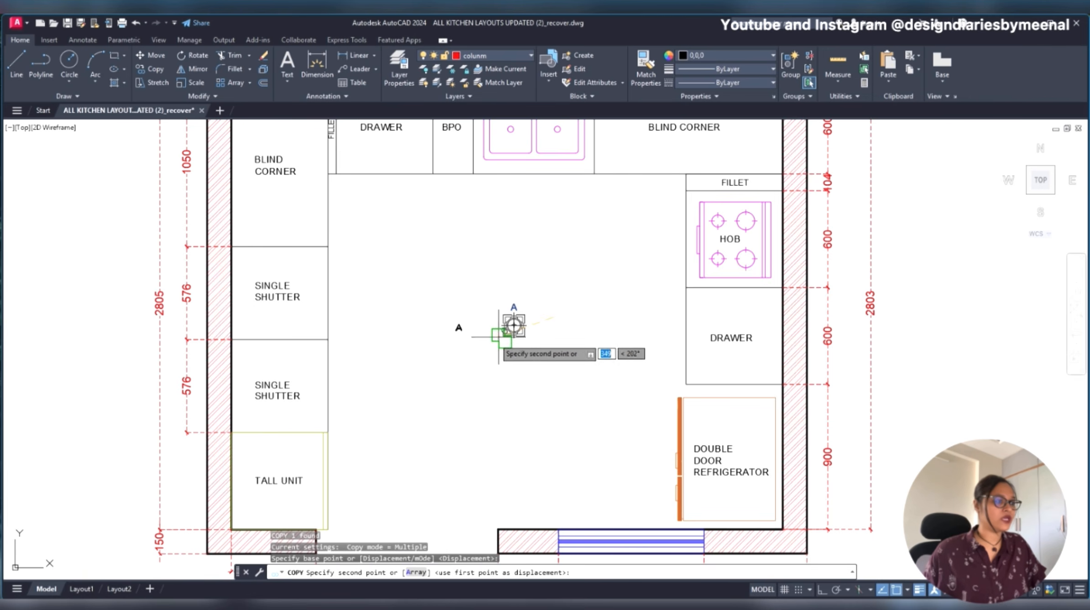
pyautogui.scroll(5, 586, 338)
pyautogui.scroll(-1, 576, 319)
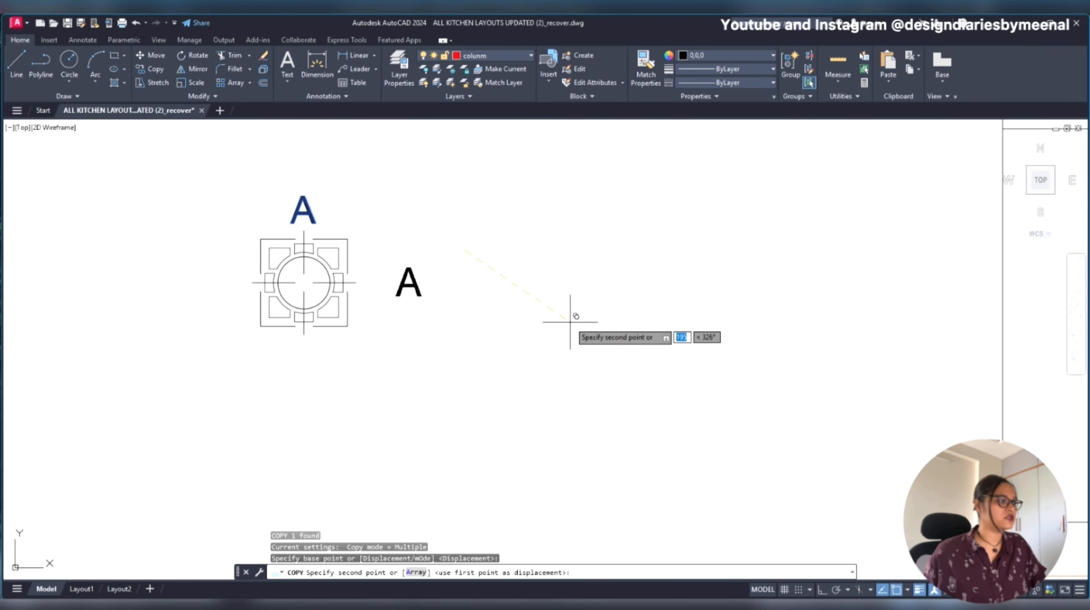
pyautogui.click(543, 321)
pyautogui.press('Escape')
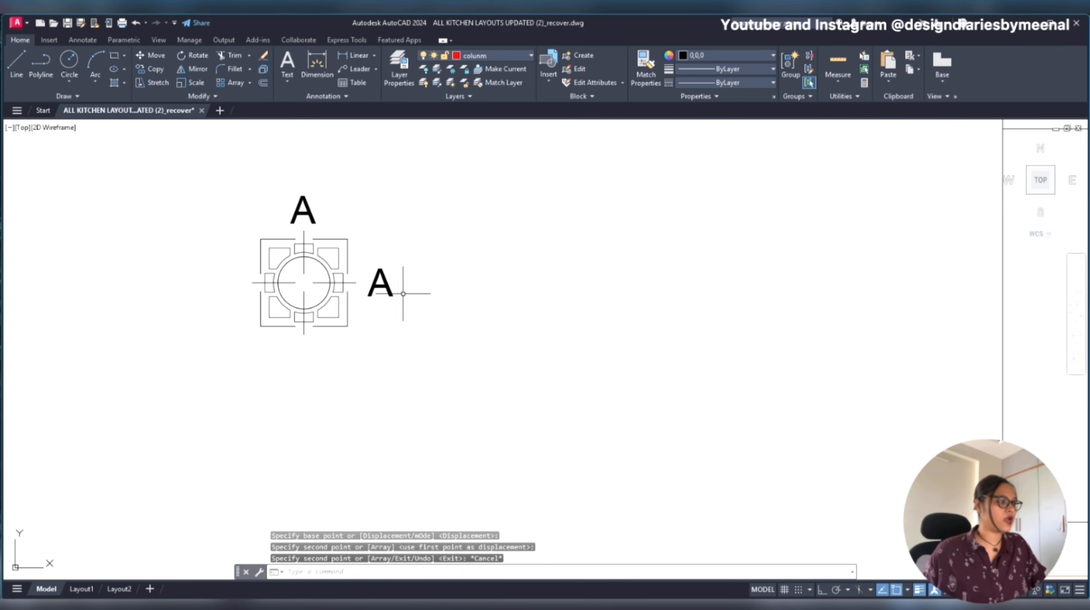
# - Change the letter on the elevation marker's right side to B
pyautogui.click(381, 285)
pyautogui.doubleClick(380, 285)
pyautogui.write('B')
pyautogui.click(389, 317)
# - Copy the letter B to the left side of the elevation marker
pyautogui.click(385, 287)
pyautogui.write('co')
pyautogui.press('Return')
pyautogui.click(415, 350)
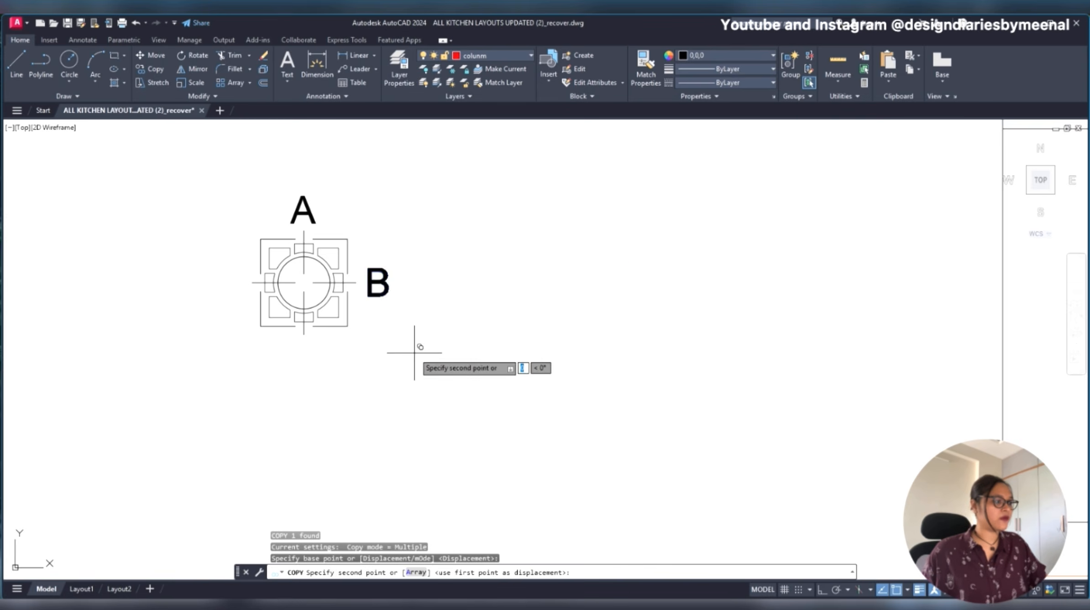
pyautogui.scroll(-3, 483, 340)
pyautogui.scroll(1, 455, 367)
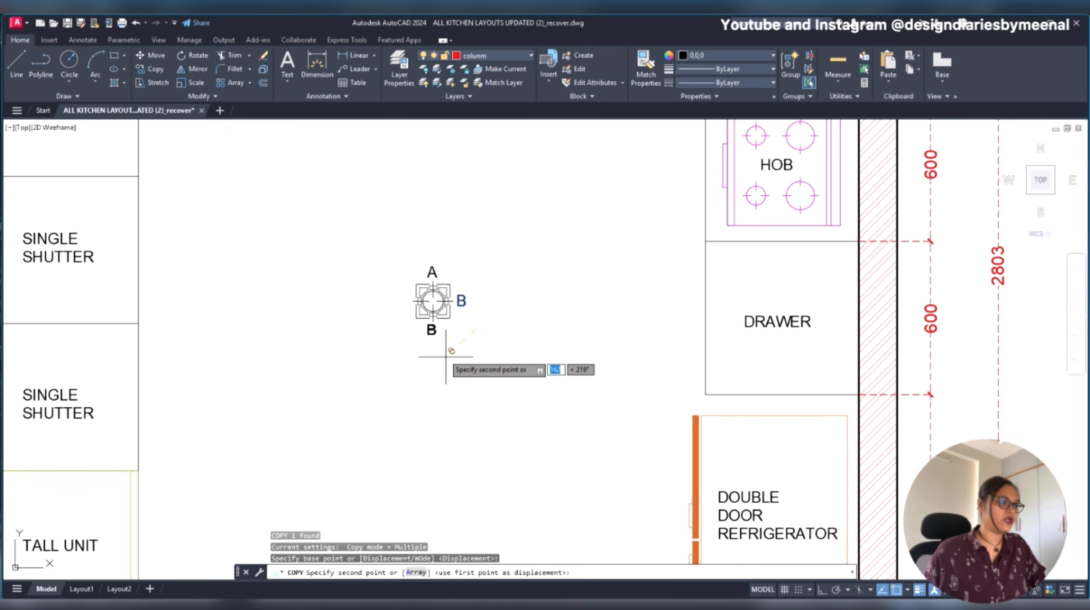
pyautogui.click(416, 327)
pyautogui.press('Escape')
# - Change the letter on the elevation marker's left side to D
pyautogui.scroll(2, 401, 296)
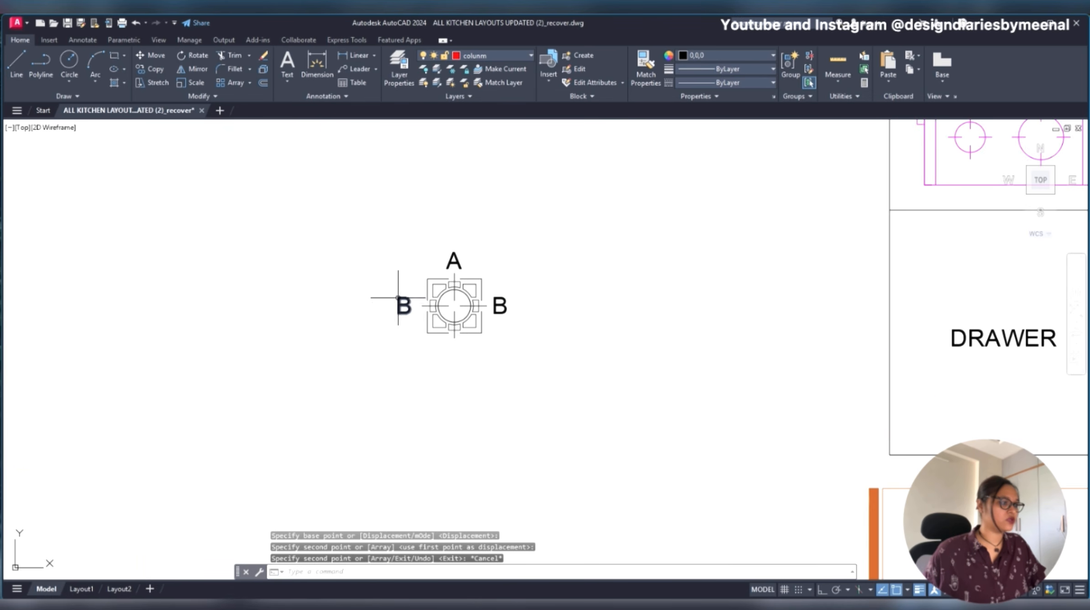
pyautogui.doubleClick(402, 301)
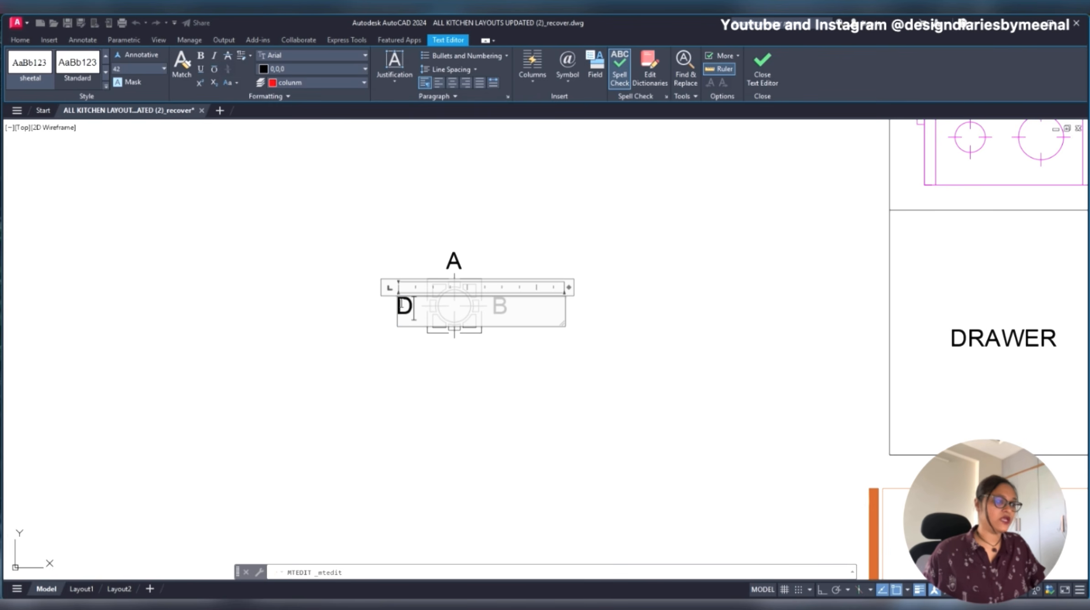
pyautogui.click(571, 242)
pyautogui.scroll(-4, 571, 242)
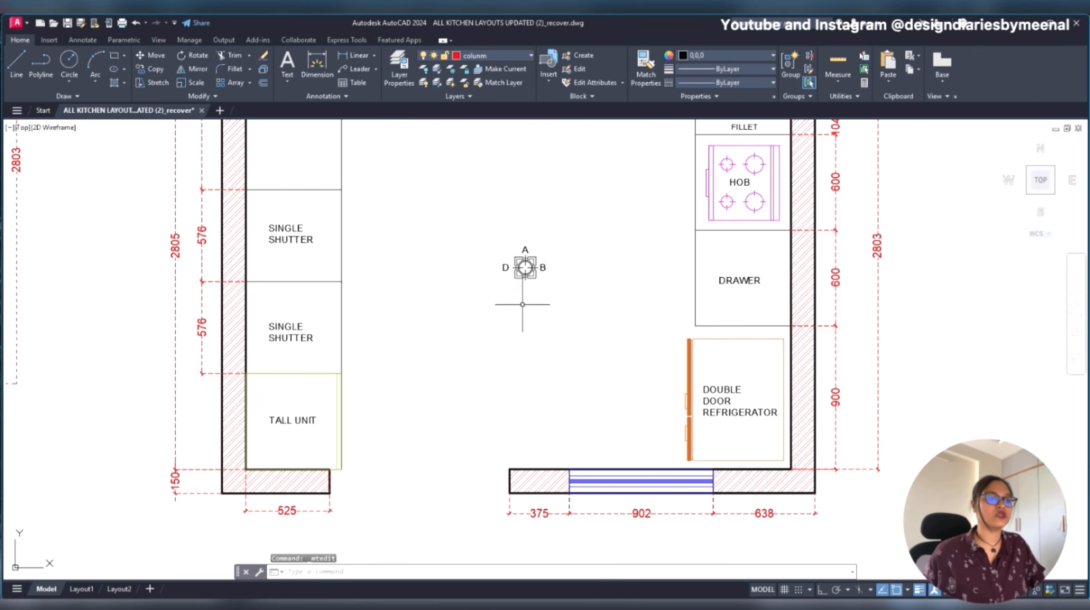
# - Draw a vertical line just below the door opening in the bottom wall, with Ortho on
pyautogui.scroll(-2, 532, 313)
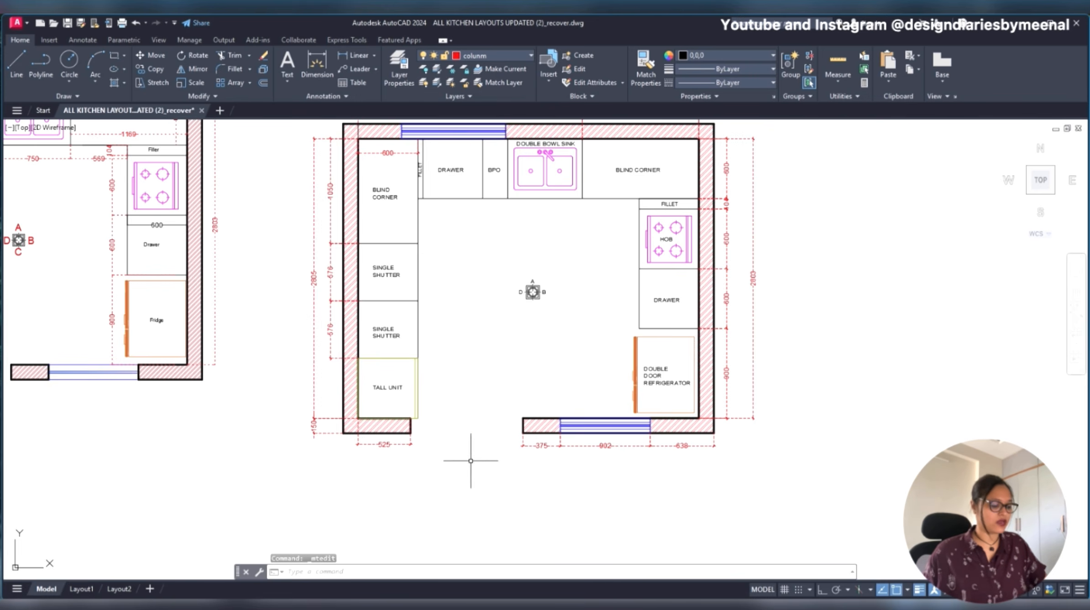
pyautogui.press('Return')
pyautogui.scroll(4, 474, 474)
pyautogui.click(438, 379)
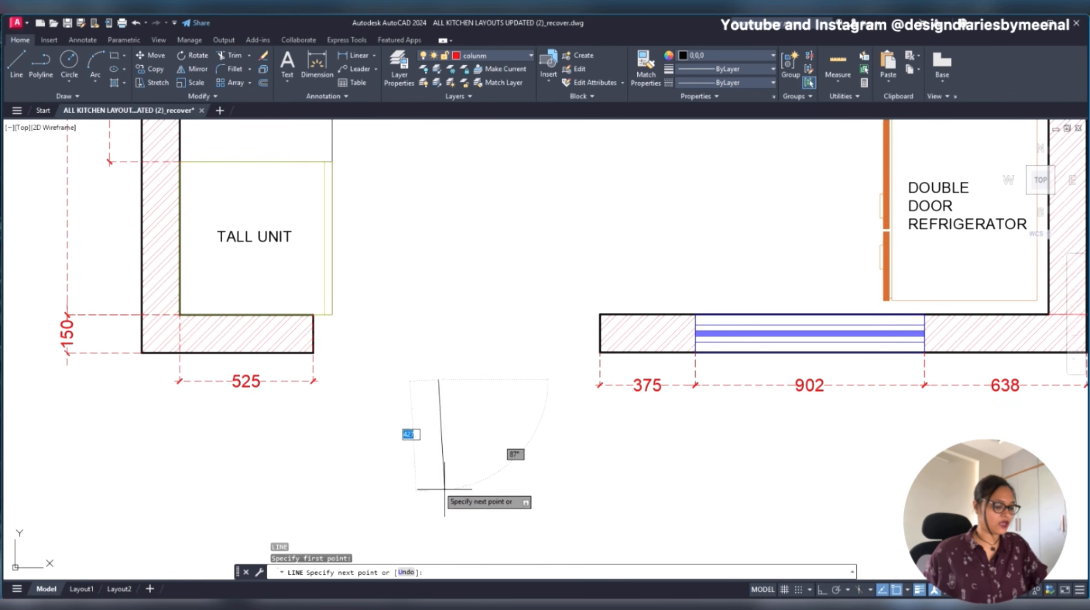
pyautogui.press('F8')
pyautogui.press('Escape')
pyautogui.scroll(4, 429, 387)
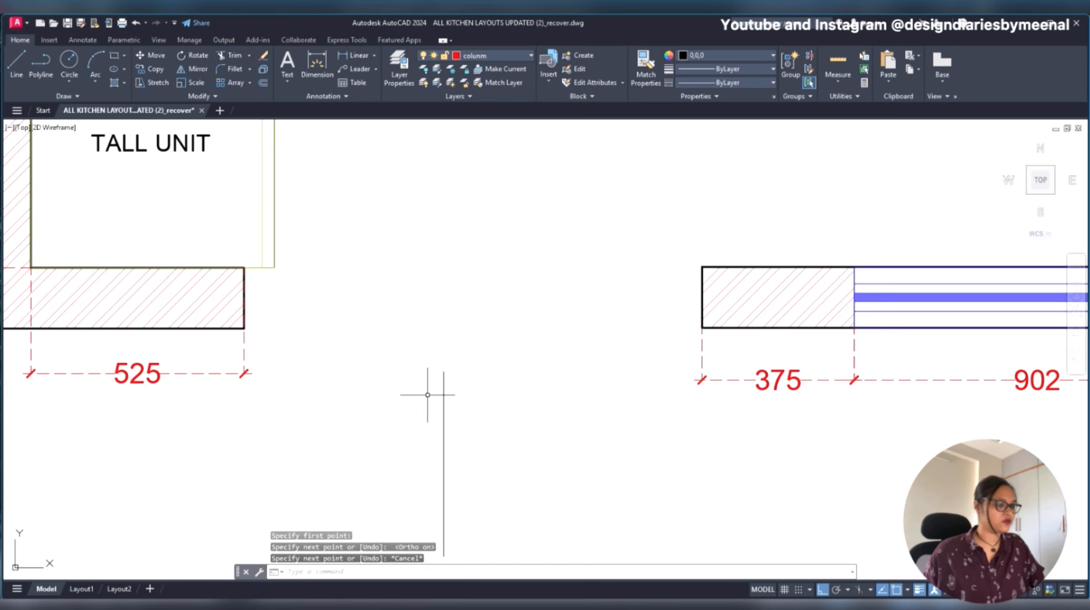
# - Draw a closed triangular arrowhead about 135 mm wide at the upper end of the vertical entrance line, with Ortho off
pyautogui.press('Return')
pyautogui.click(452, 359)
pyautogui.press('F8')
pyautogui.click(406, 412)
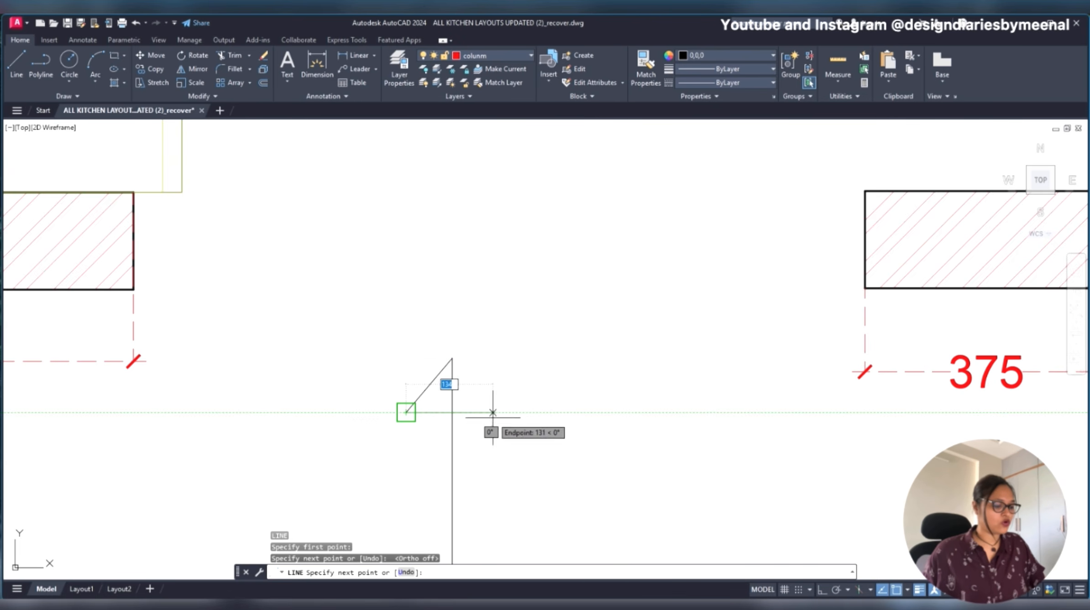
pyautogui.click(493, 412)
pyautogui.click(452, 358)
pyautogui.press('Escape')
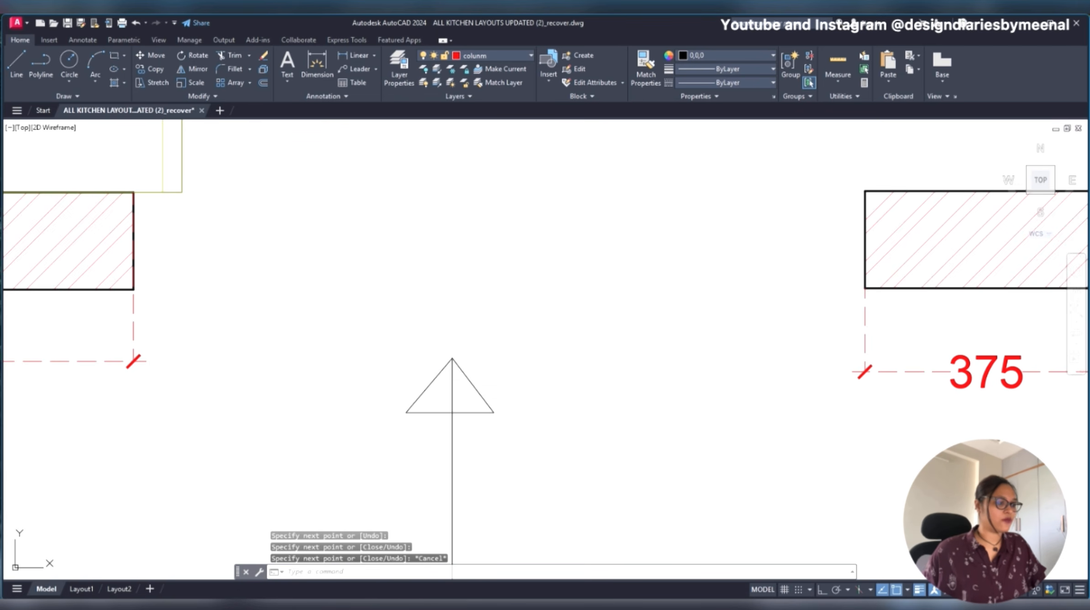
# - Hatch both halves of the triangular arrowhead on the entrance line
pyautogui.write('h')
pyautogui.press('Return')
pyautogui.click(470, 401)
pyautogui.click(438, 396)
pyautogui.press('Escape')
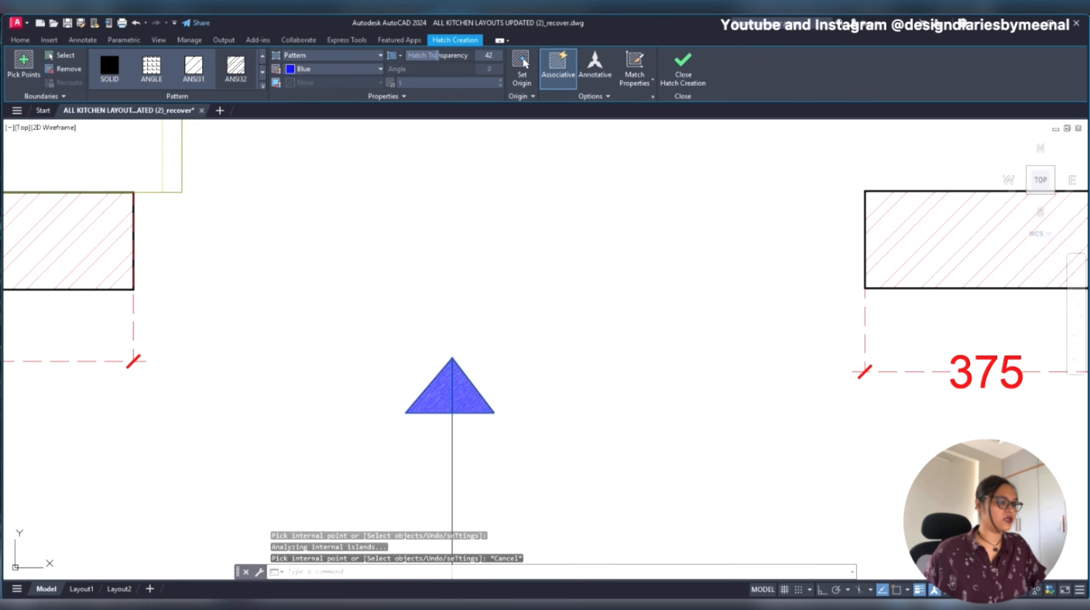
# - Change the arrowhead's hatch to a Solid pattern with its colour set to ByLayer
pyautogui.click(439, 396)
pyautogui.click(332, 68)
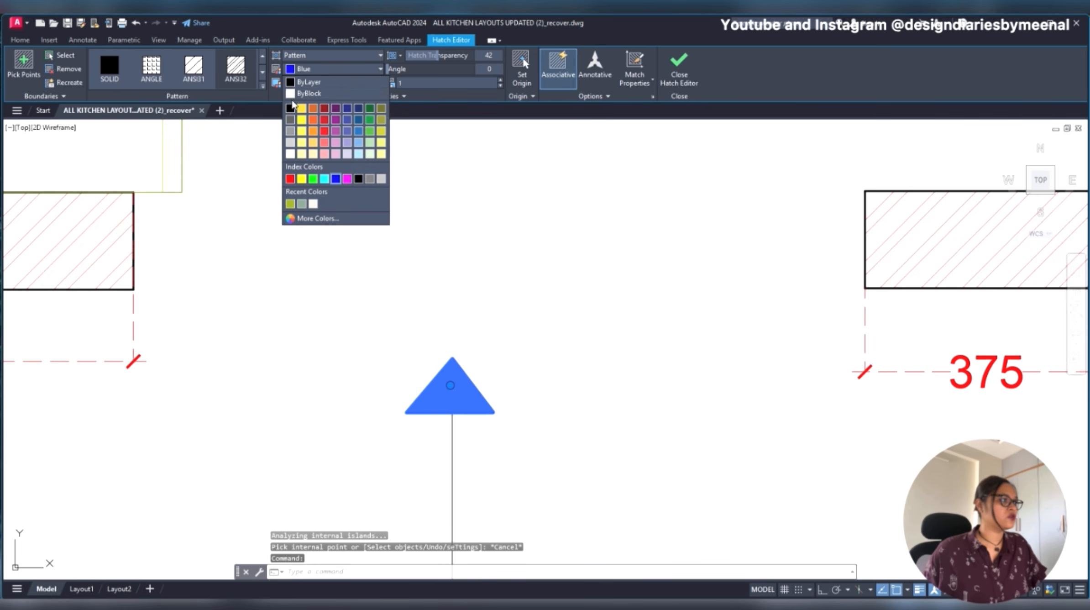
pyautogui.click(298, 76)
pyautogui.click(299, 55)
pyautogui.click(296, 64)
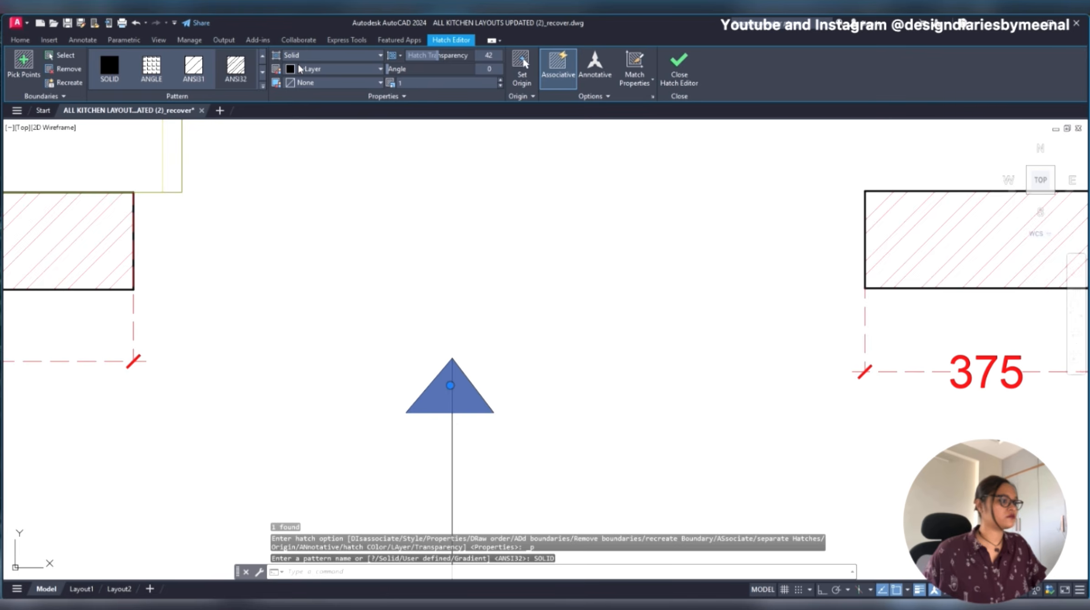
pyautogui.scroll(-6, 492, 333)
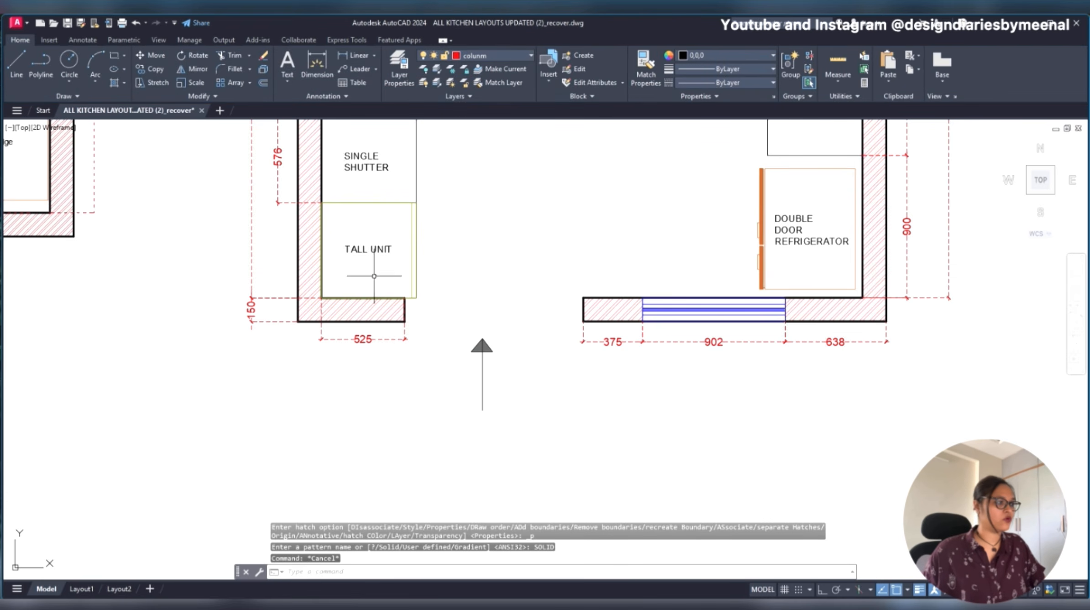
pyautogui.click(366, 254)
pyautogui.write('coi')
pyautogui.press('Return')
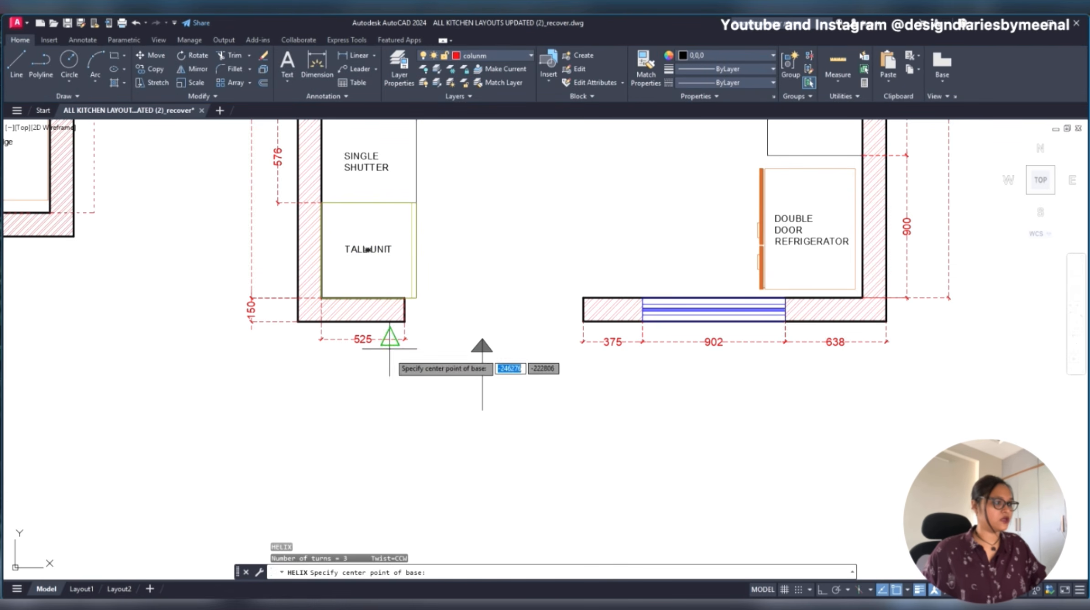
pyautogui.press('Escape')
# - Copy the TALL UNIT label to just below the entrance arrow
pyautogui.click(360, 245)
pyautogui.click(351, 258)
pyautogui.write('c')
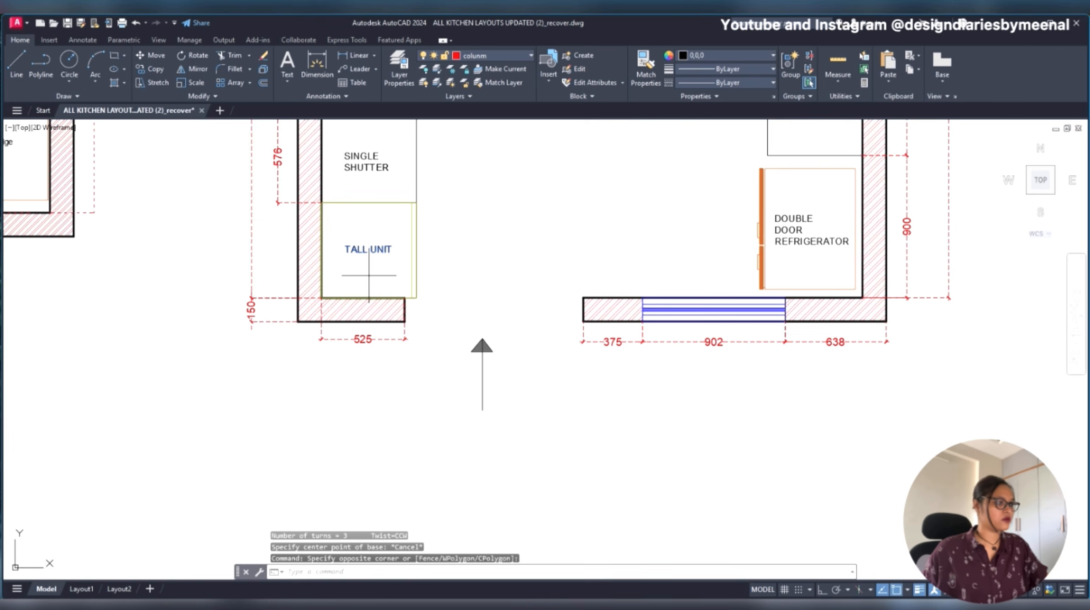
pyautogui.press('Return')
pyautogui.click(381, 255)
pyautogui.click(493, 428)
pyautogui.press('Escape')
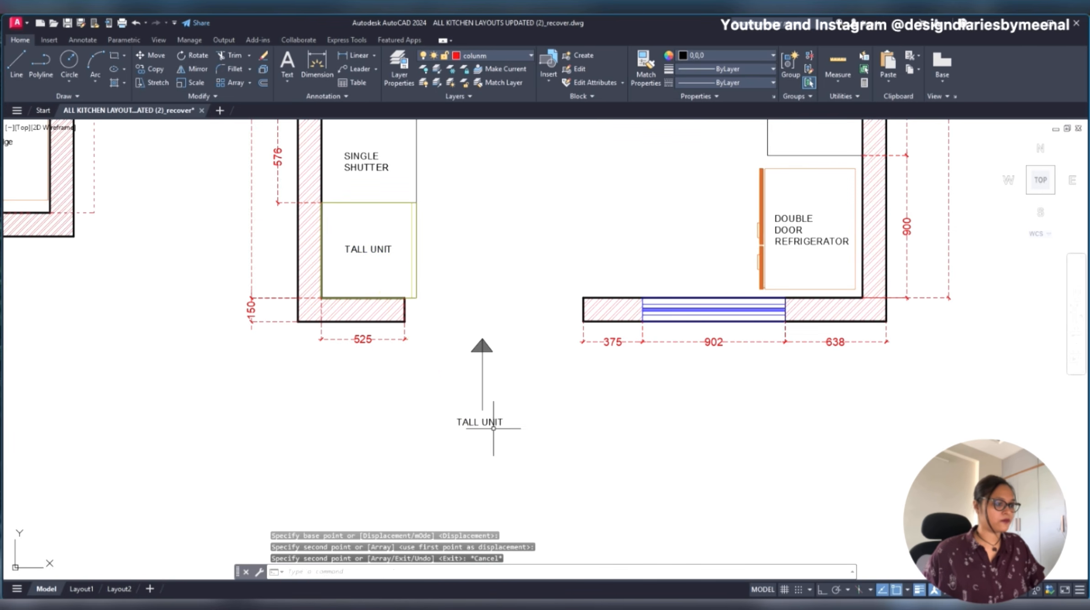
# - Change the copied label's text to MAIN ENTRY and move it to sit beneath the entrance arrow
pyautogui.doubleClick(487, 422)
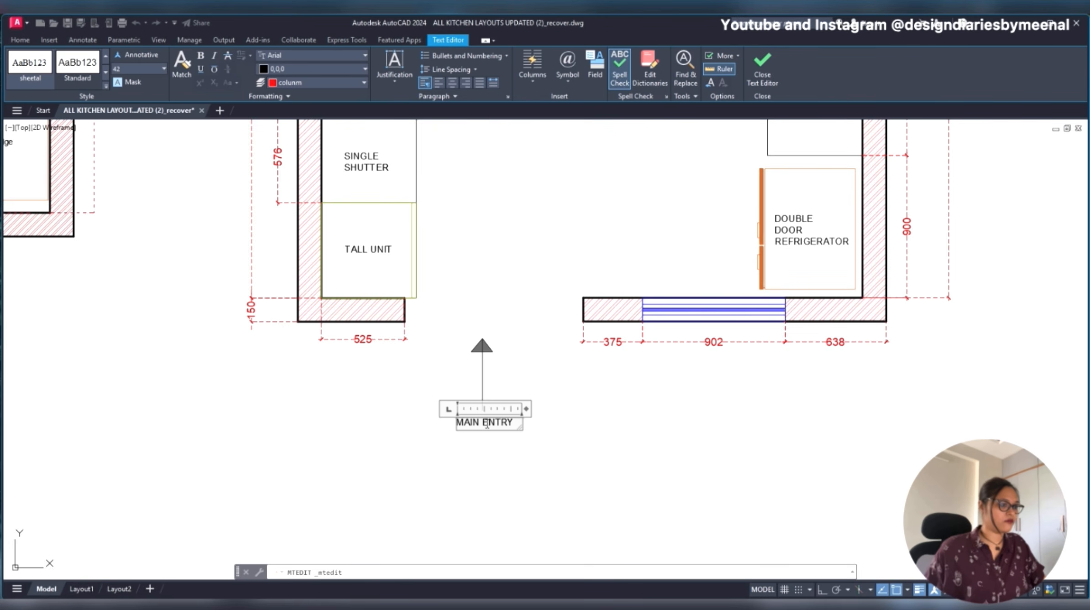
pyautogui.click(485, 487)
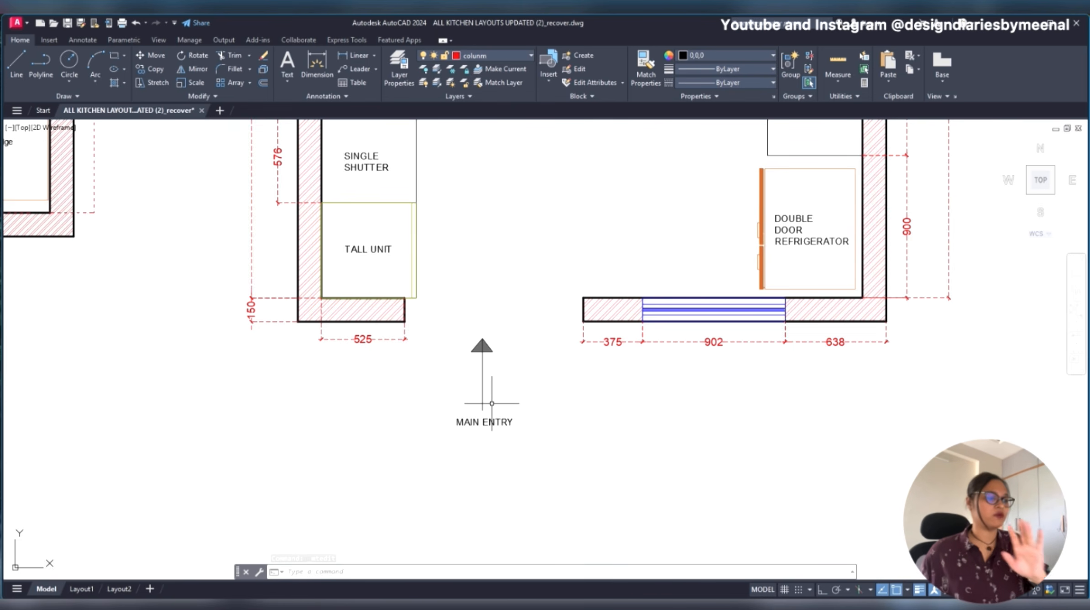
pyautogui.write('m')
pyautogui.press('Return')
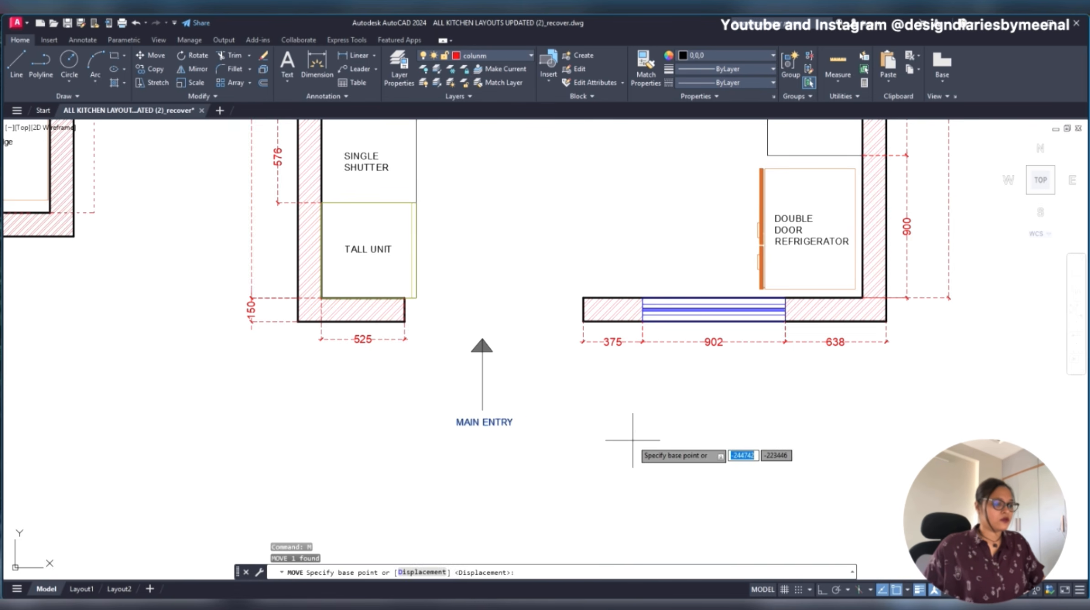
pyautogui.click(632, 438)
pyautogui.scroll(-2, 540, 410)
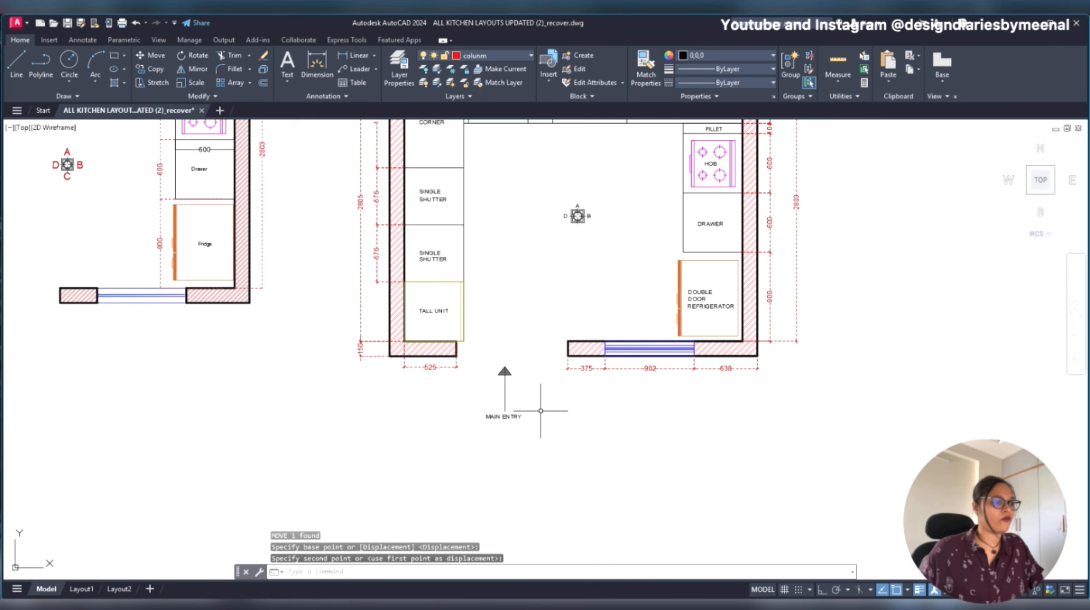
# - Copy the letter D from the elevation marker's left side to below the marker
pyautogui.scroll(-2, 541, 410)
pyautogui.scroll(4, 576, 306)
pyautogui.click(515, 258)
pyautogui.write('co')
pyautogui.press('Return')
pyautogui.click(565, 304)
pyautogui.scroll(4, 577, 310)
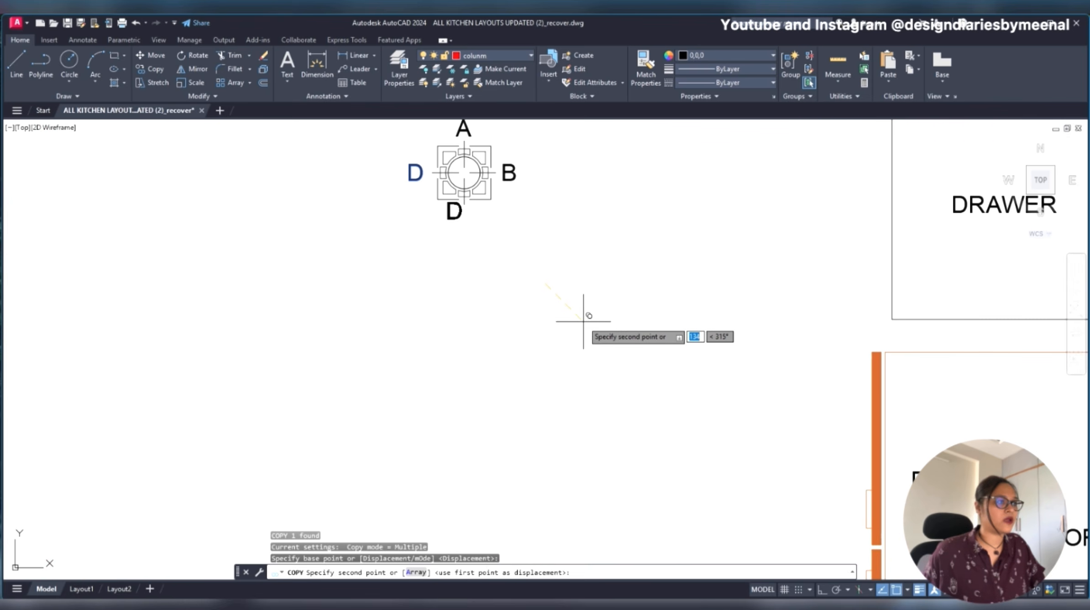
pyautogui.press('Escape')
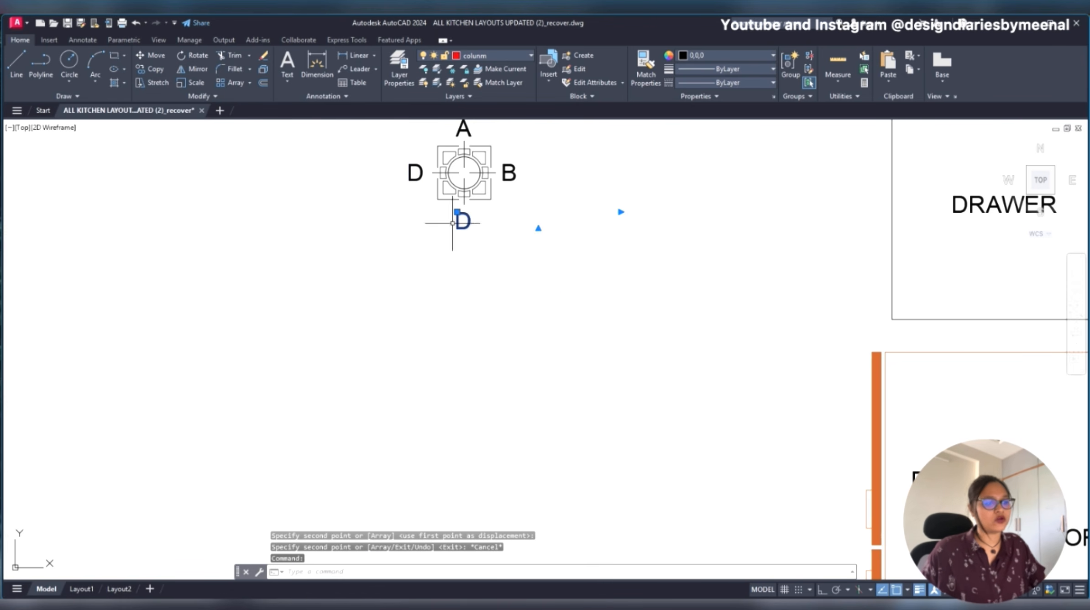
# - Delete the copied letter D below the elevation marker
pyautogui.click(449, 225)
pyautogui.press('Escape')
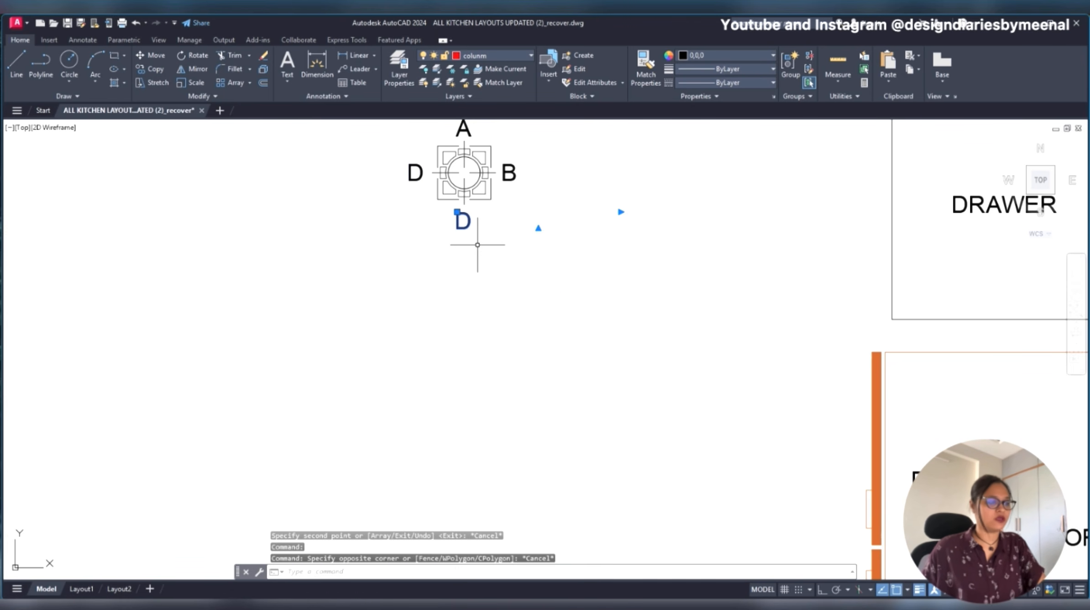
pyautogui.press('Delete')
pyautogui.scroll(-5, 558, 288)
pyautogui.scroll(4, 553, 285)
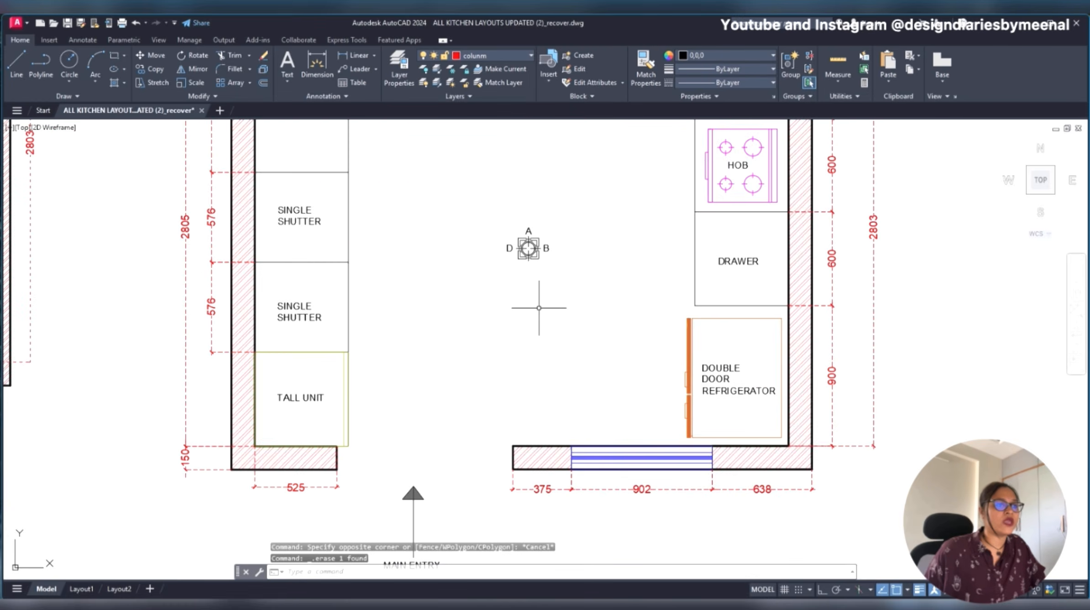
pyautogui.scroll(-4, 535, 309)
pyautogui.scroll(2, 546, 309)
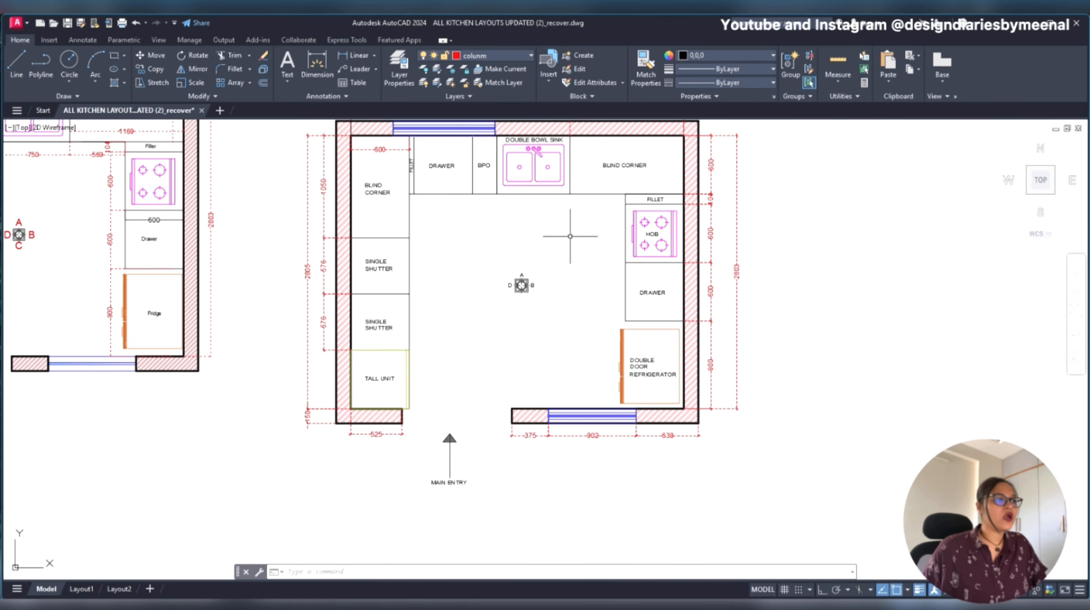
pyautogui.scroll(-3, 525, 224)
pyautogui.click(493, 225)
pyautogui.scroll(5, 498, 238)
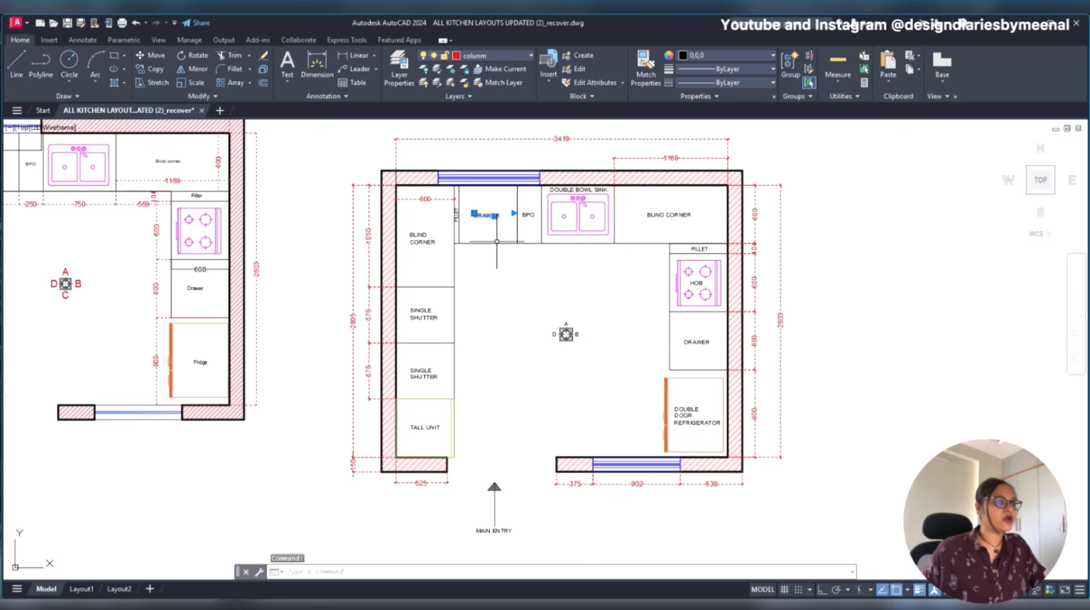
pyautogui.press('Escape')
pyautogui.click(497, 224)
pyautogui.click(457, 278)
pyautogui.press('Escape')
# - Set the colour of the DRAWER label next to BPO to DIC 595 from the DIC COLOR GUIDE(R) colour book
pyautogui.click(474, 173)
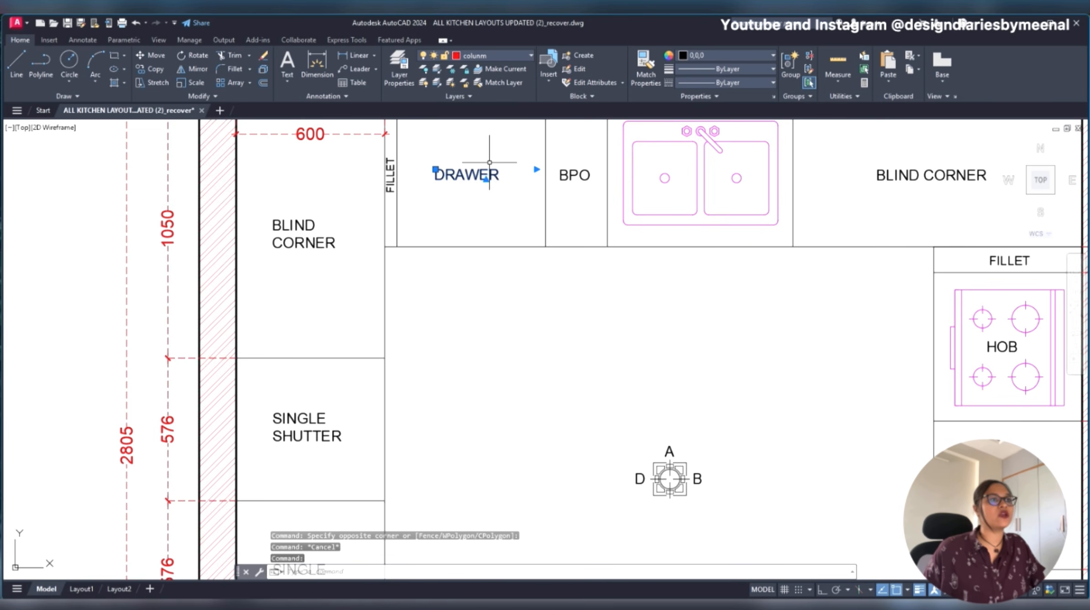
pyautogui.click(721, 53)
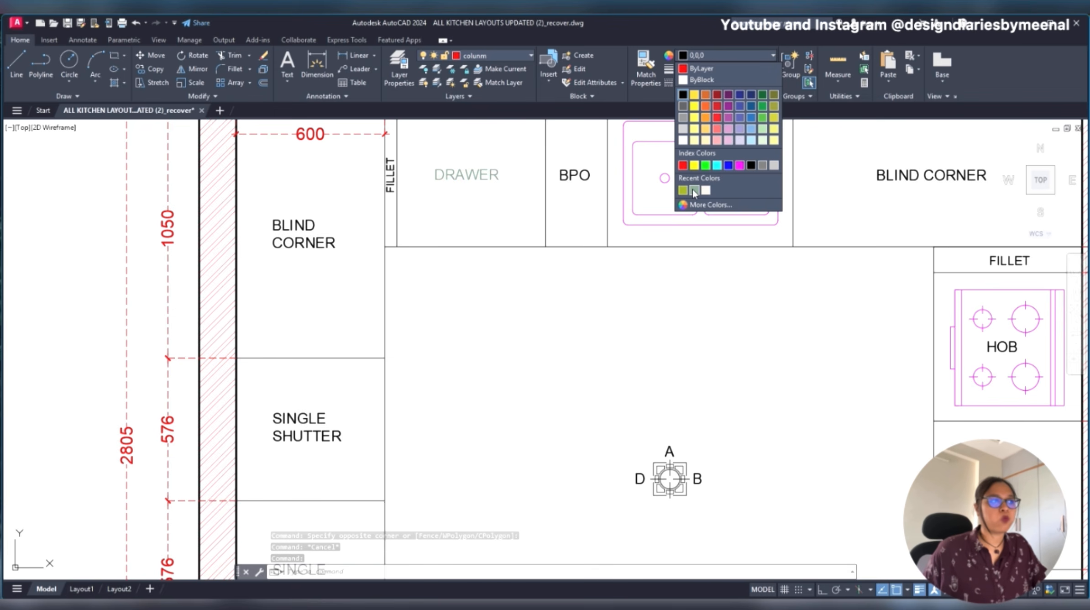
pyautogui.click(710, 205)
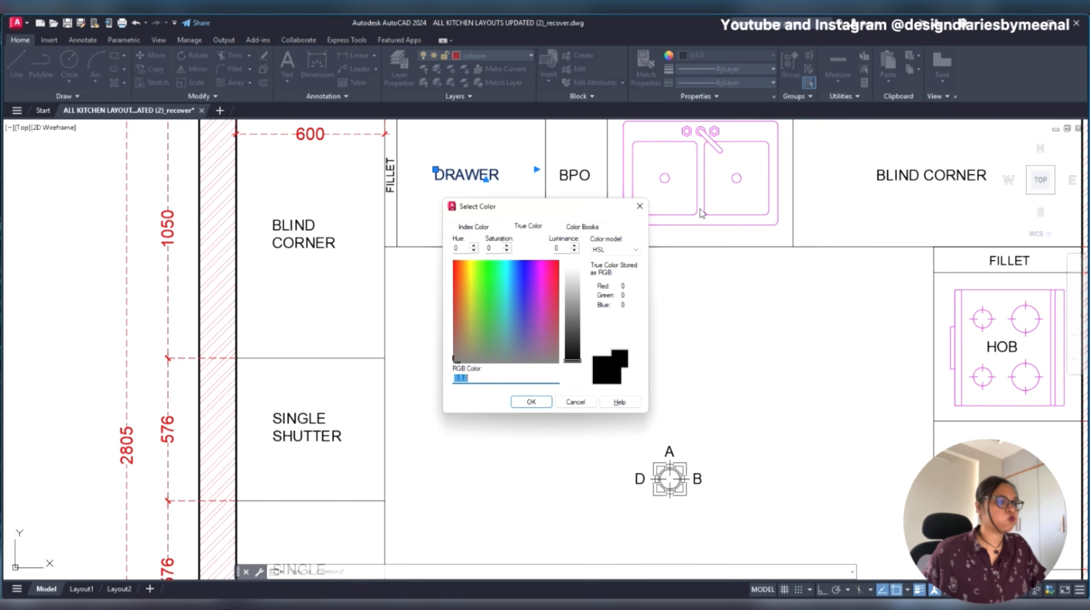
pyautogui.click(586, 226)
pyautogui.click(522, 325)
pyautogui.click(557, 314)
pyautogui.click(572, 325)
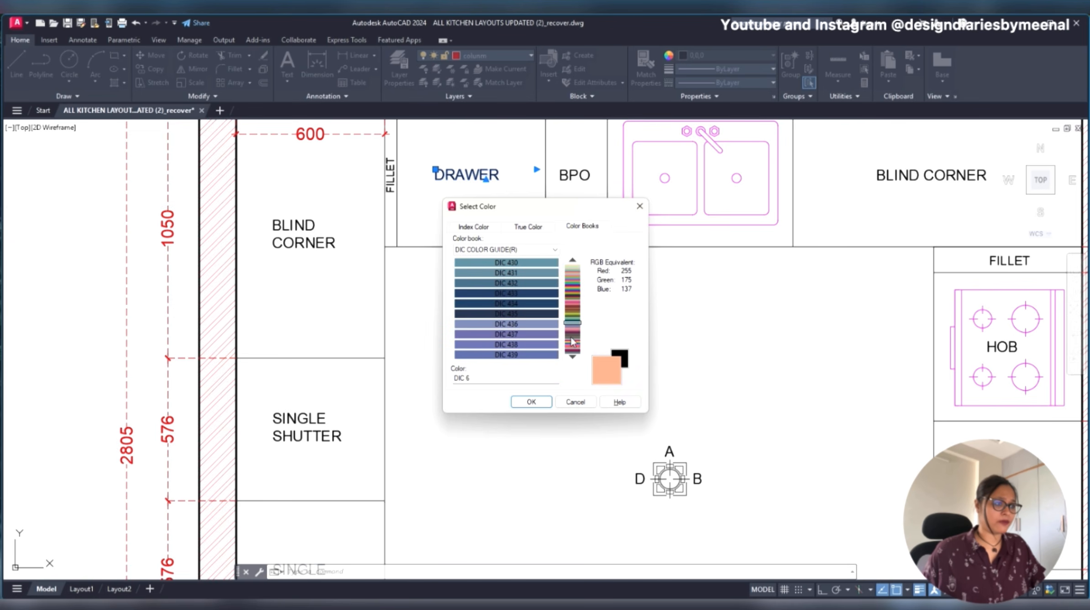
pyautogui.click(534, 283)
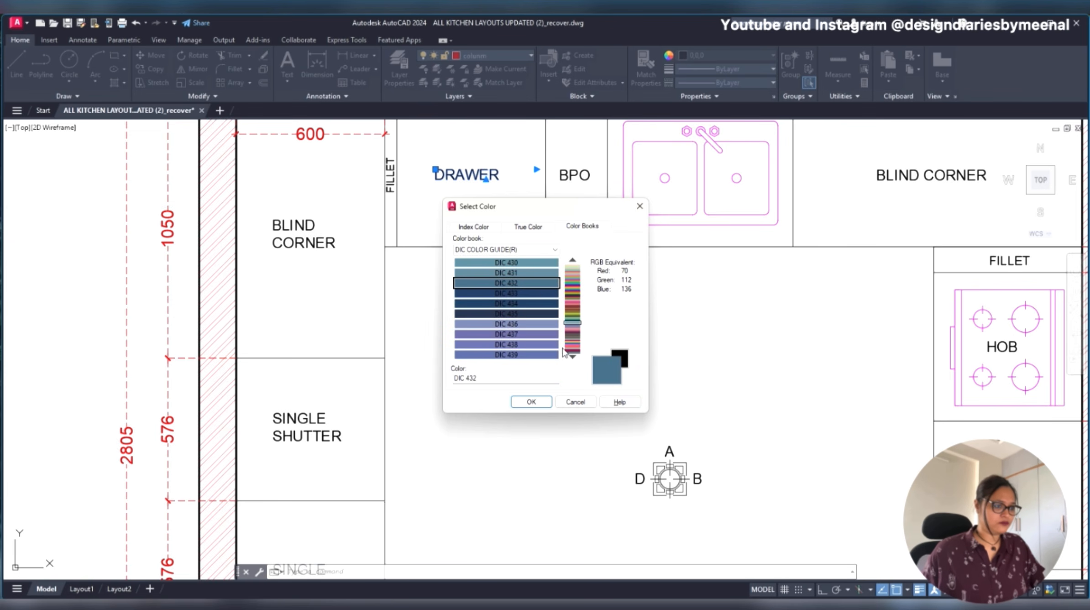
pyautogui.click(571, 349)
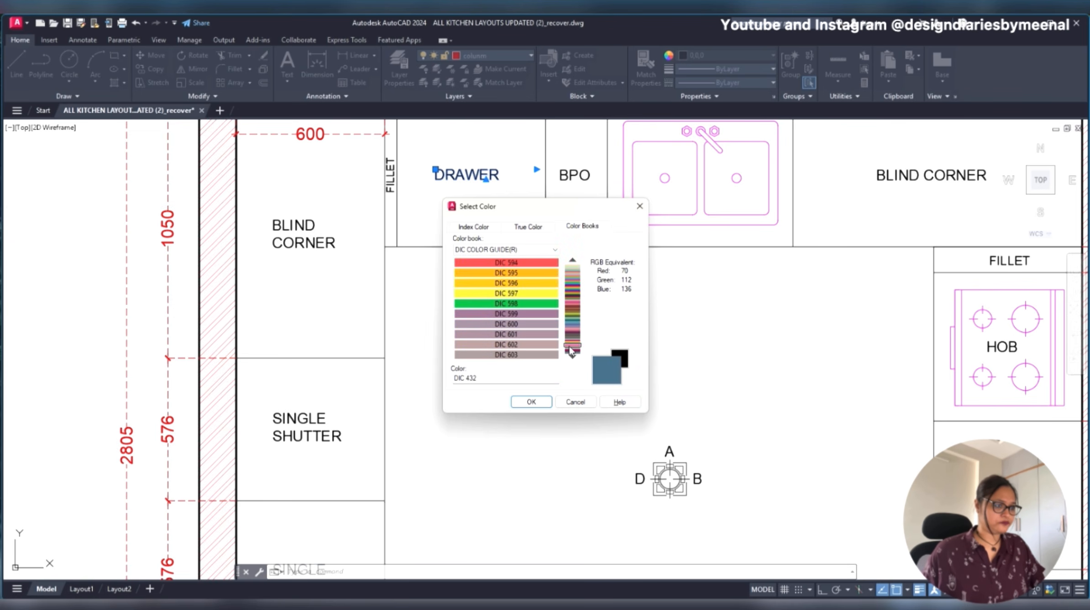
pyautogui.click(525, 274)
pyautogui.click(529, 401)
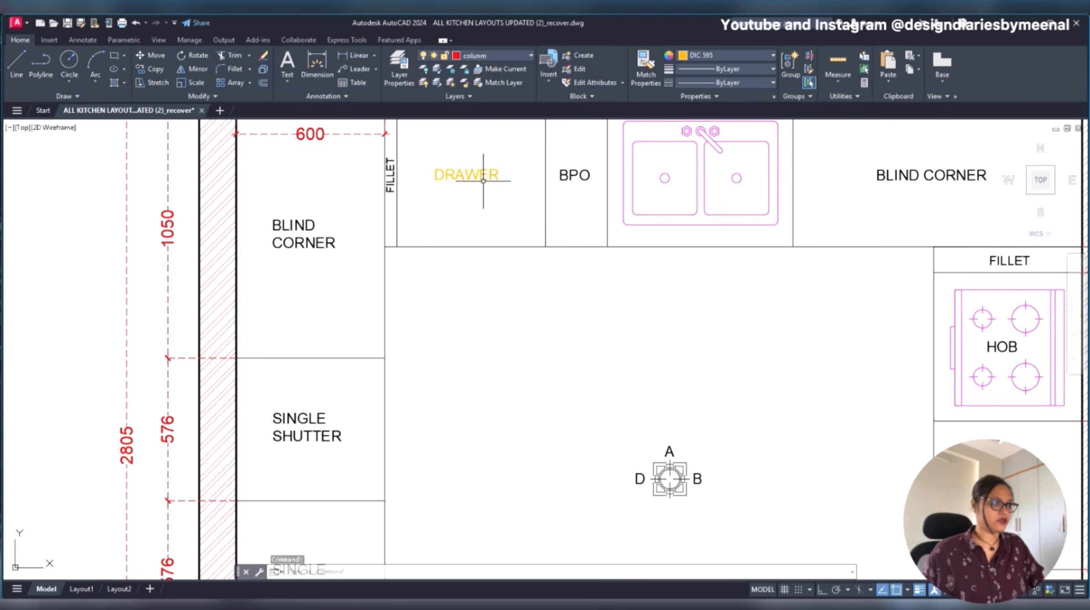
pyautogui.press('Escape')
# - Set the colour of the DRAWER label next to BPO to the tan DIC 335 from the DIC COLOR GUIDE(R) colour book
pyautogui.scroll(-2, 481, 219)
pyautogui.scroll(-2, 481, 220)
pyautogui.scroll(4, 481, 220)
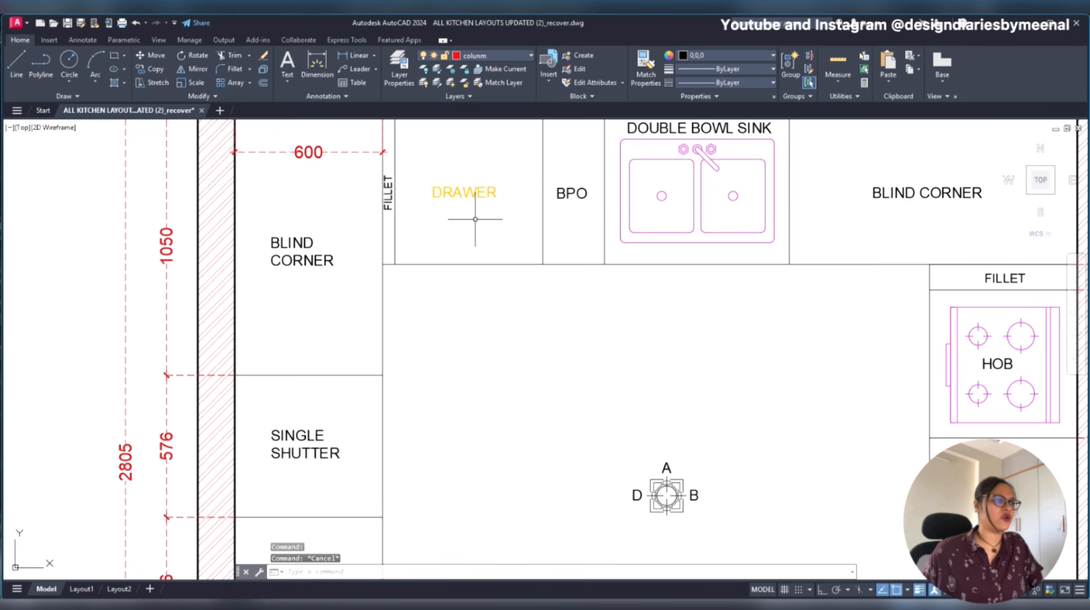
pyautogui.click(474, 193)
pyautogui.click(737, 58)
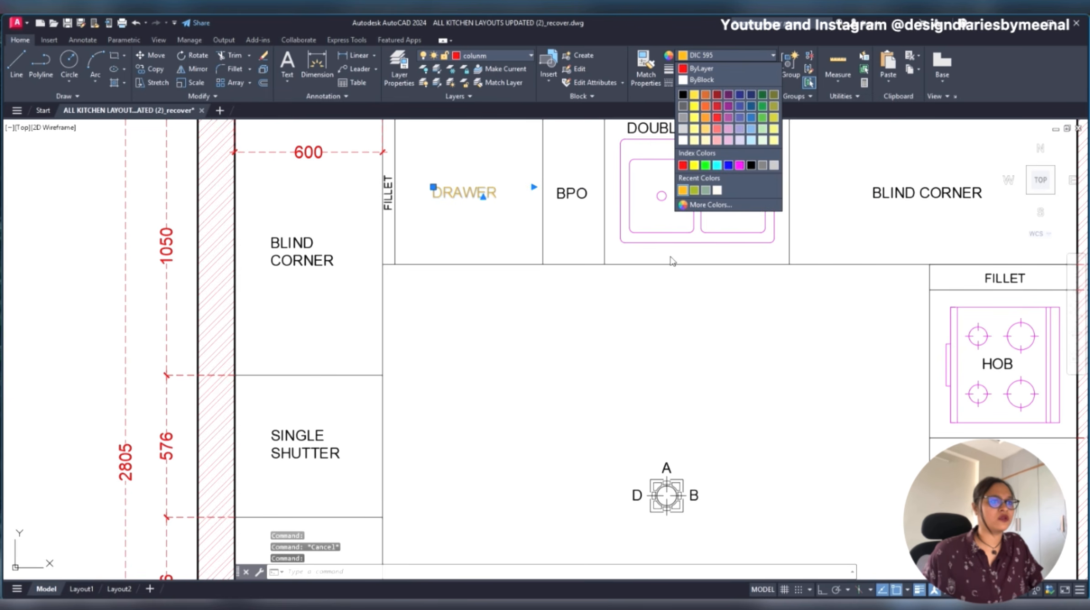
pyautogui.click(723, 206)
pyautogui.click(524, 263)
pyautogui.press('Down')
pyautogui.press('Down')
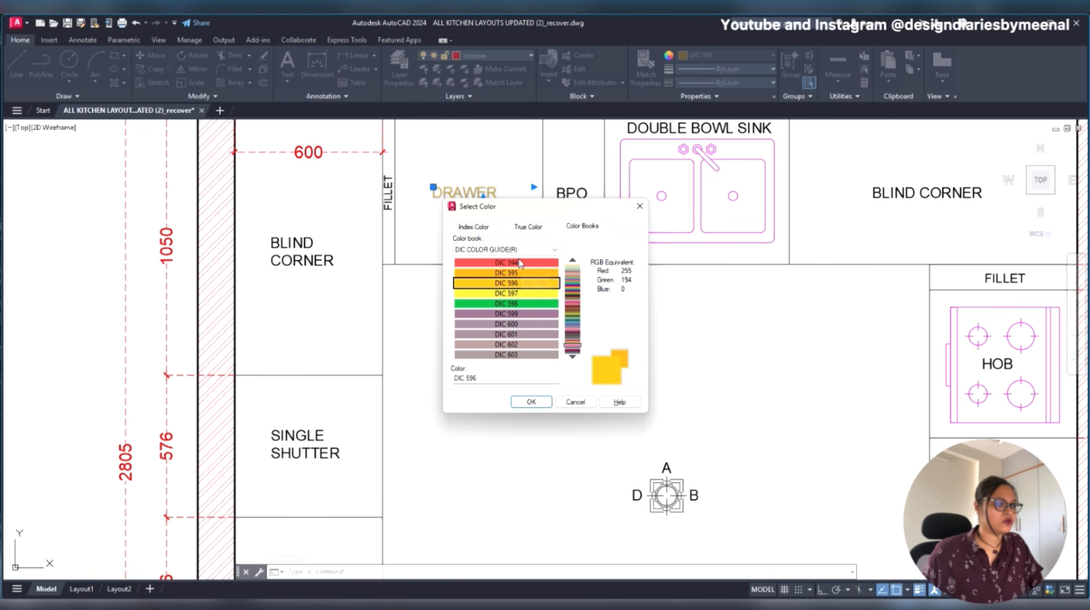
pyautogui.click(522, 315)
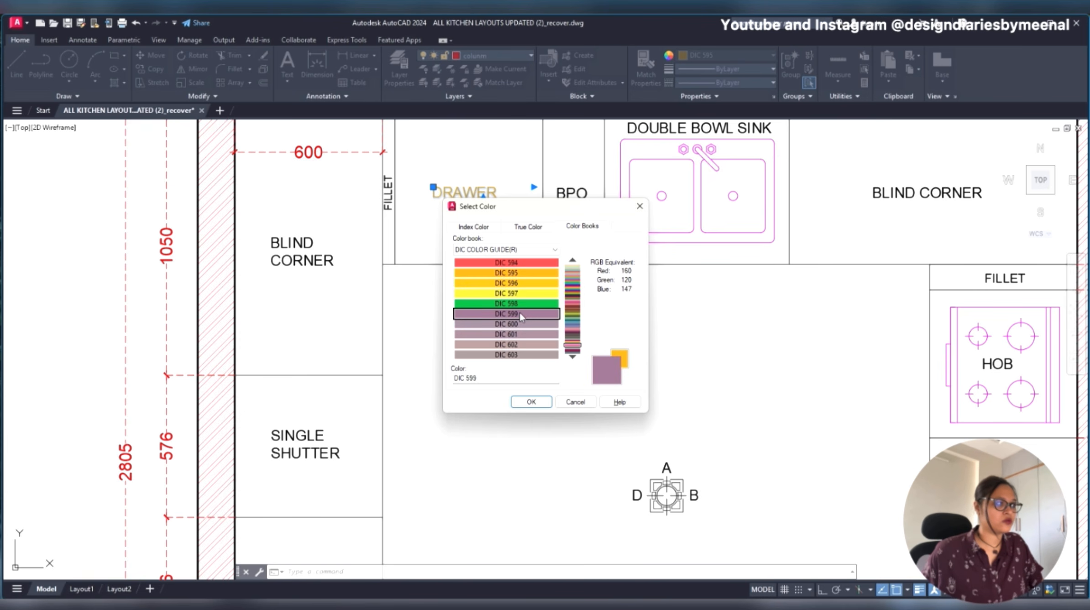
pyautogui.click(573, 352)
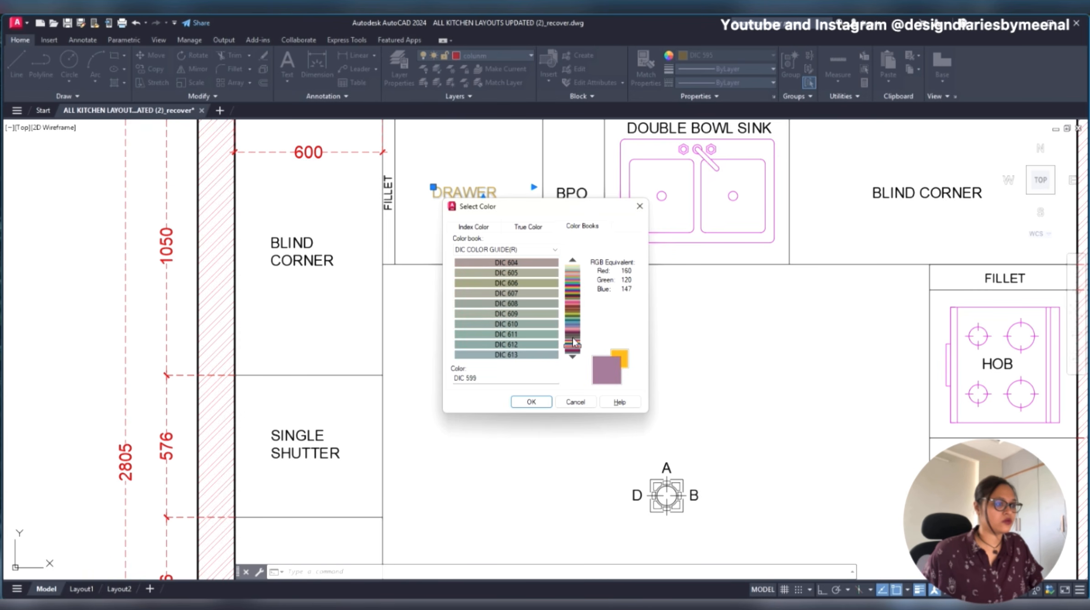
pyautogui.moveTo(569, 324); pyautogui.dragTo(576, 313)
pyautogui.click(537, 315)
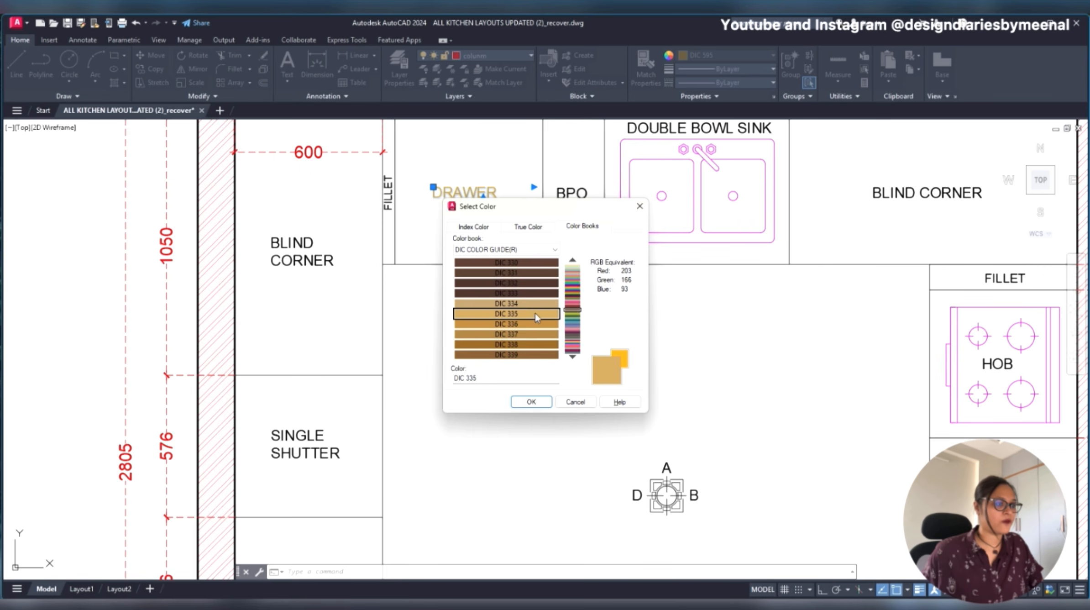
pyautogui.click(531, 402)
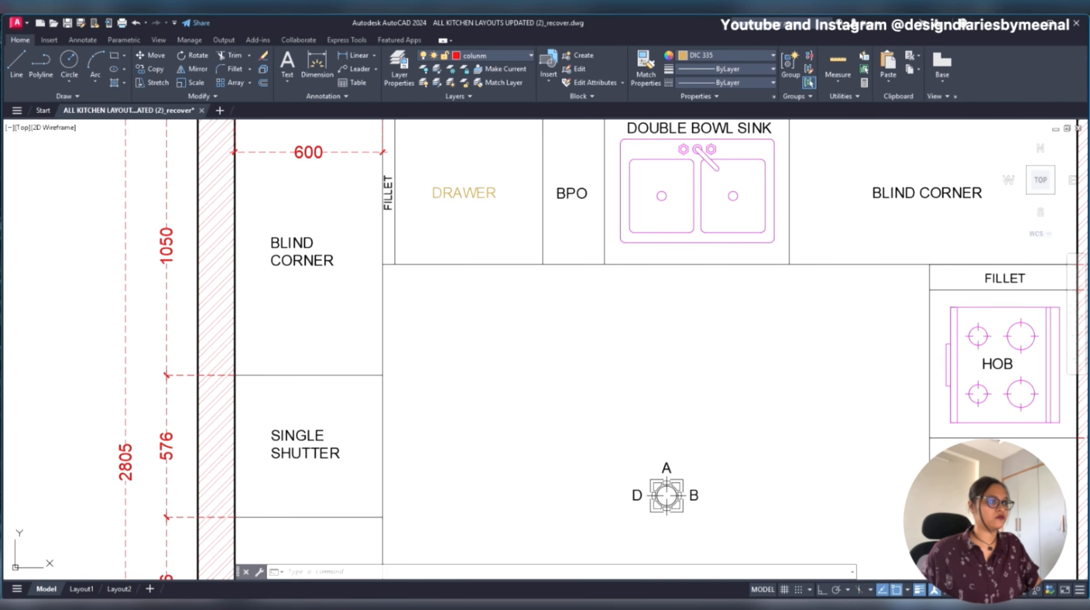
pyautogui.press('Escape')
# - Match the properties of the recoloured DRAWER label onto the neighbouring BPO and vertical FILLET labels
pyautogui.write('ma')
pyautogui.press('Return')
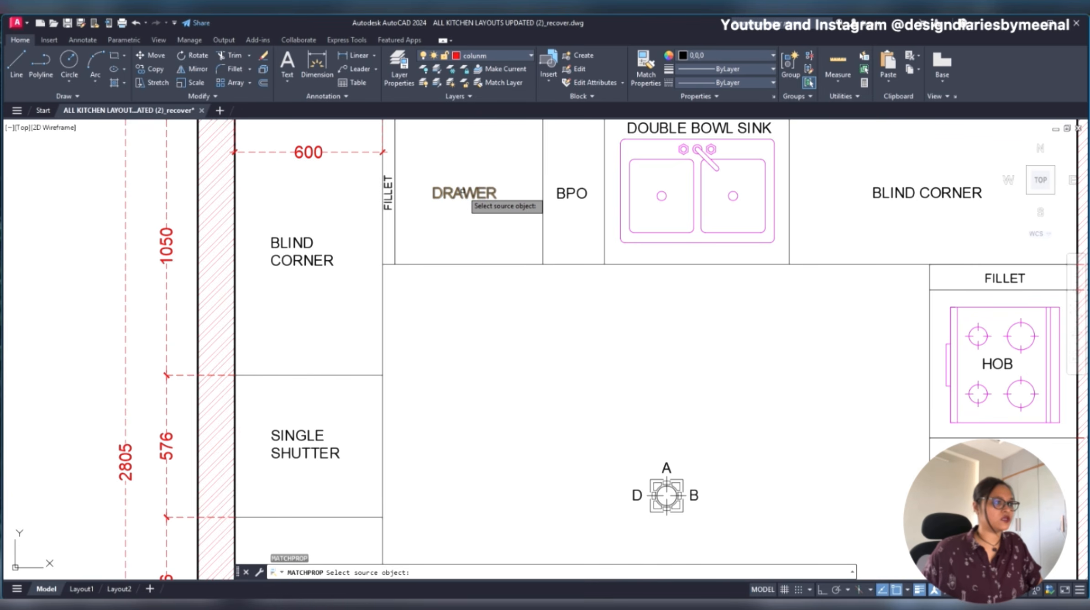
pyautogui.click(467, 194)
pyautogui.click(570, 194)
pyautogui.click(387, 194)
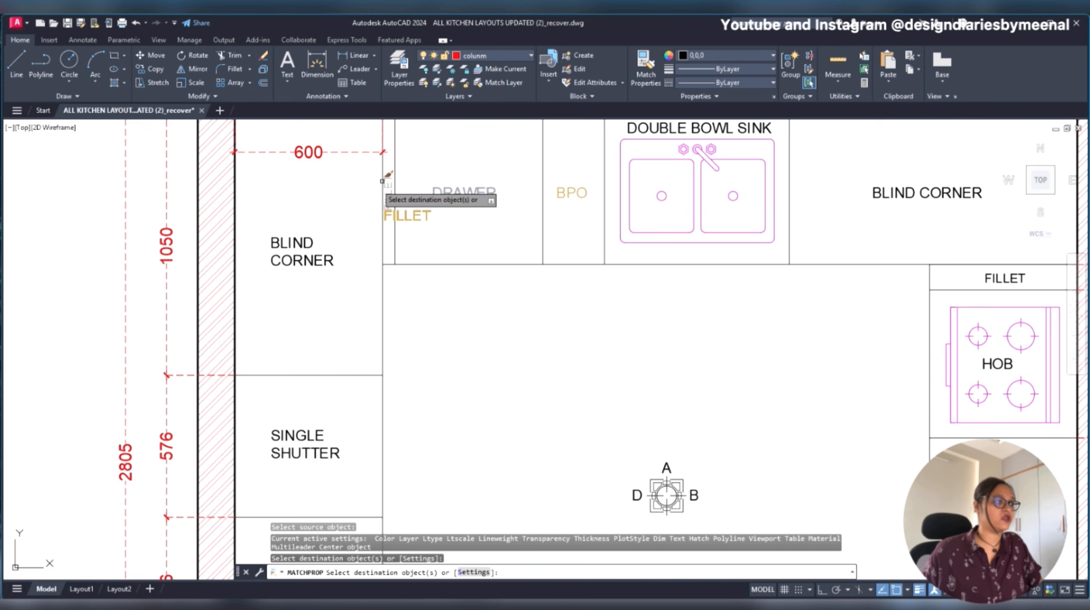
pyautogui.click(383, 182)
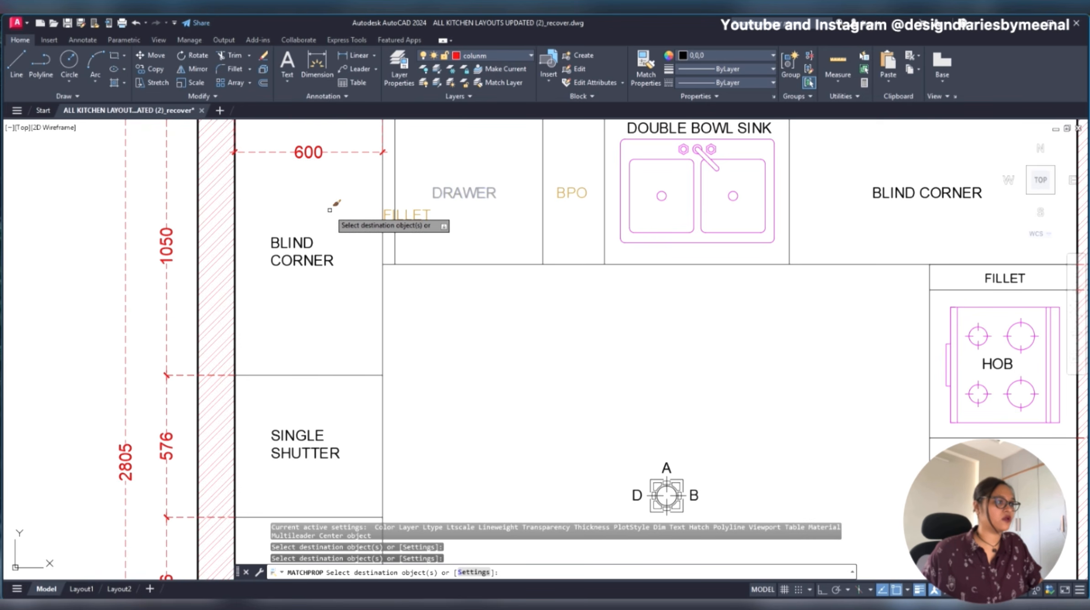
pyautogui.press('Escape')
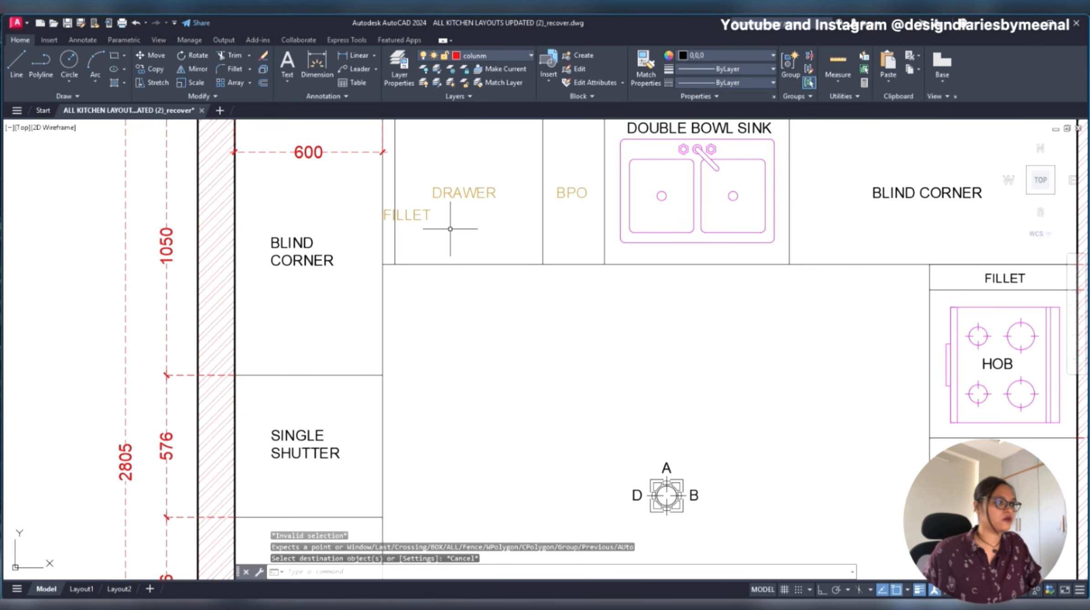
# - Undo the last property match, then match the tan DRAWER label's properties onto the BPO, adjacent BLIND CORNER and both SINGLE SHUTTER labels
pyautogui.hotkey('ctrl', 'z')
pyautogui.write('ma')
pyautogui.press('Return')
pyautogui.click(463, 194)
pyautogui.click(574, 194)
pyautogui.click(301, 251)
pyautogui.scroll(-10, 361, 215)
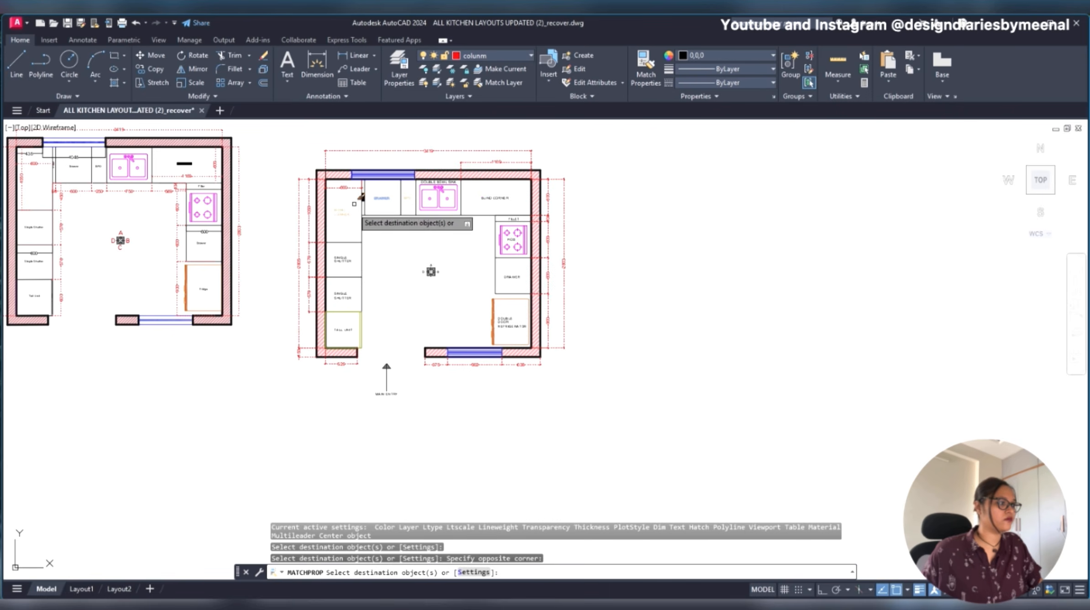
pyautogui.click(339, 263)
pyautogui.click(348, 297)
# - Match the same properties onto the BLIND CORNER beside the sink, the FILLET above the hob, DRAWER, DOUBLE DOOR REFRIGERATOR and TALL UNIT labels
pyautogui.scroll(4, 404, 273)
pyautogui.scroll(-2, 432, 251)
pyautogui.click(558, 148)
pyautogui.click(588, 178)
pyautogui.click(591, 270)
pyautogui.click(583, 345)
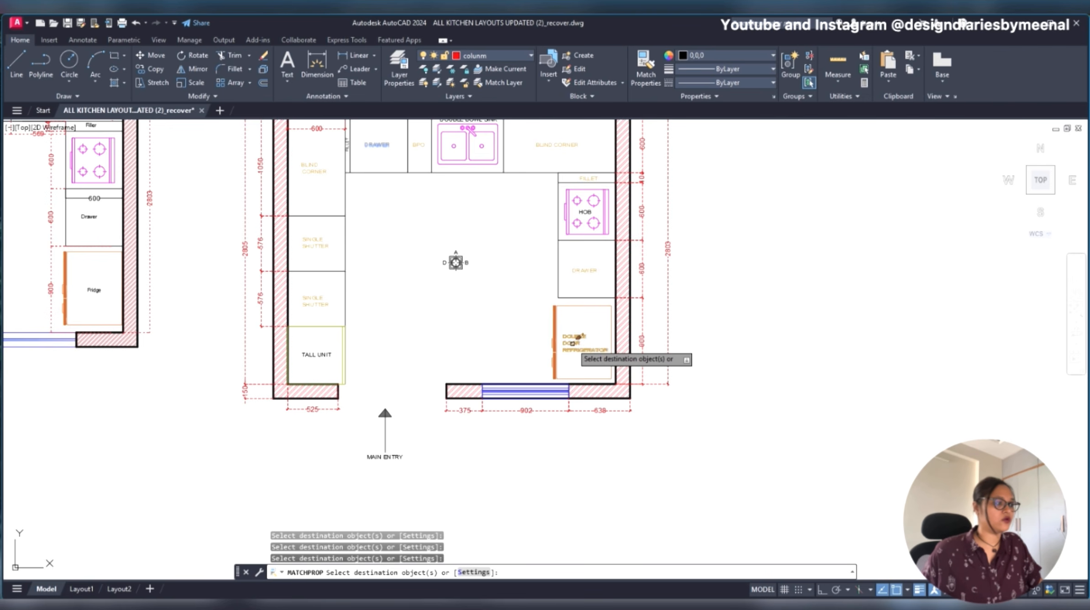
pyautogui.click(318, 355)
pyautogui.moveTo(448, 253); pyautogui.dragTo(453, 303, button='middle')
pyautogui.scroll(2, 404, 192)
pyautogui.press('Escape')
# - Set the colour of the vertical FILLET label beside the drawer cabinet to DIC 335
pyautogui.scroll(4, 374, 196)
pyautogui.click(284, 204)
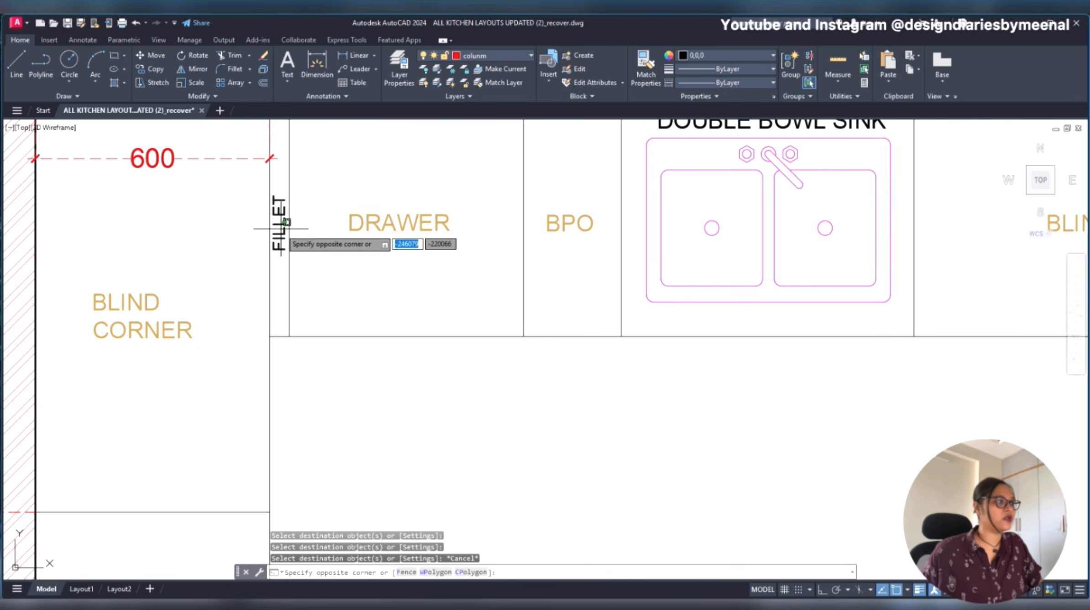
pyautogui.click(271, 224)
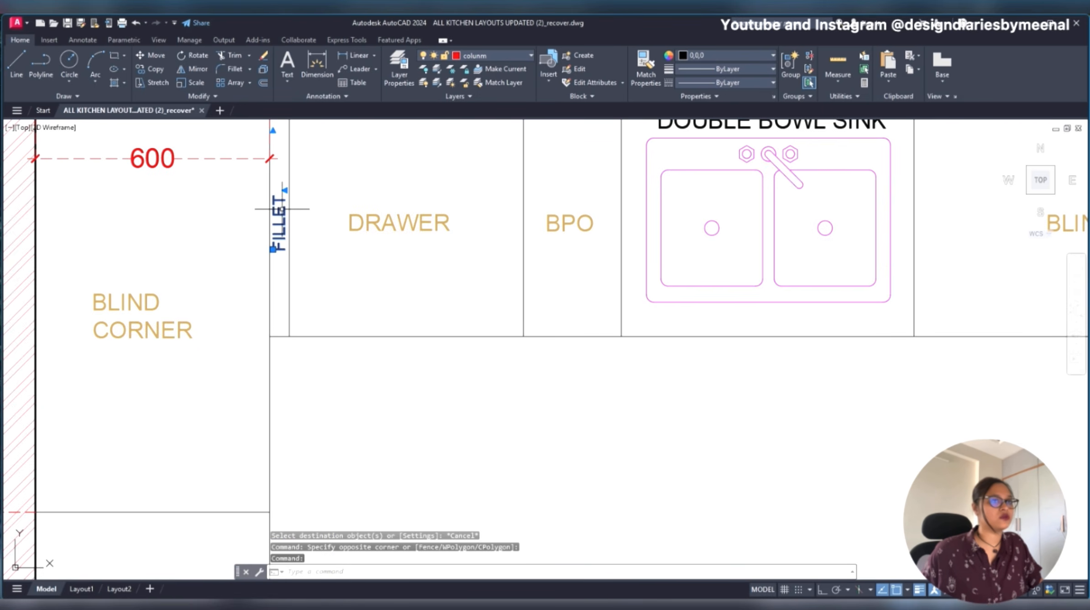
pyautogui.click(685, 55)
pyautogui.click(693, 190)
pyautogui.press('Escape')
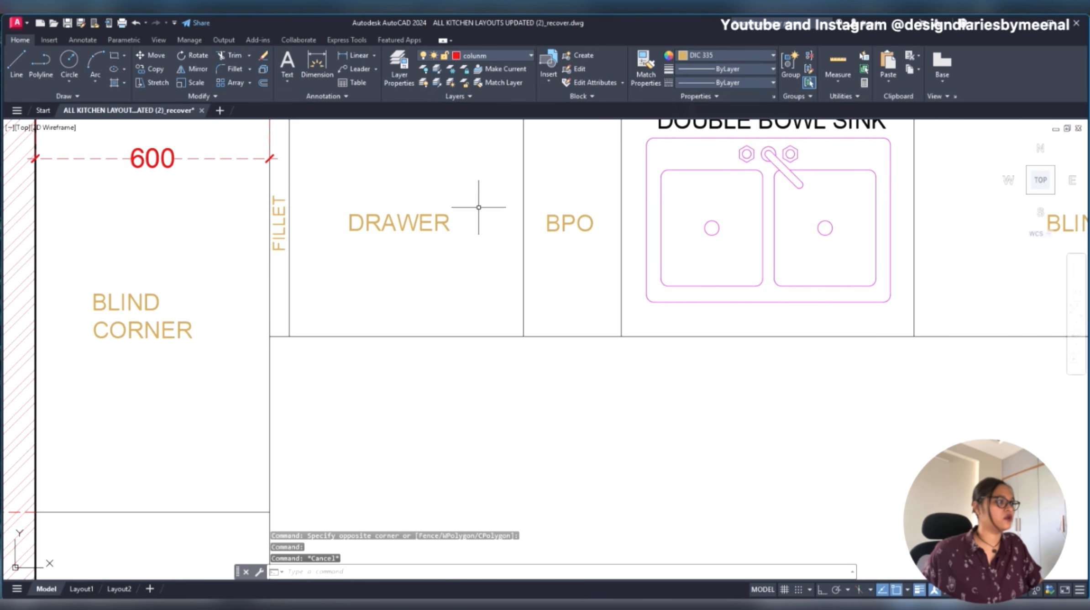
# - Add a linear dimension across the narrow fillet beside the drawer cabinet, placed above the window wall
pyautogui.scroll(-6, 564, 185)
pyautogui.scroll(2, 468, 260)
pyautogui.moveTo(468, 260); pyautogui.dragTo(564, 311, button='middle')
pyautogui.write('D')
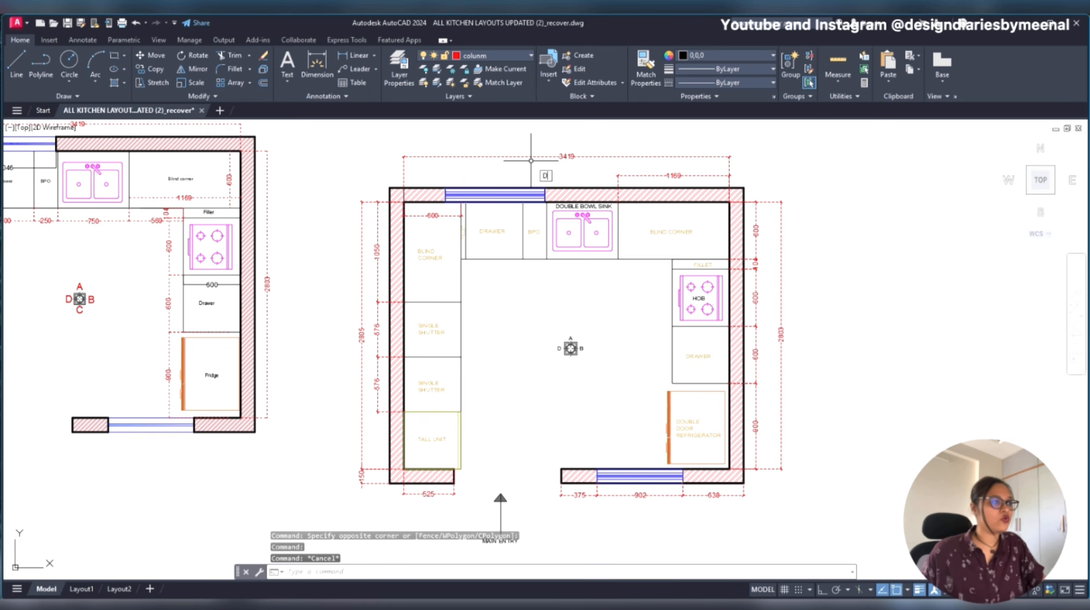
pyautogui.write('IMLI')
pyautogui.press('Return')
pyautogui.scroll(2, 468, 191)
pyautogui.moveTo(458, 194); pyautogui.dragTo(448, 229, button='middle')
pyautogui.click(448, 244)
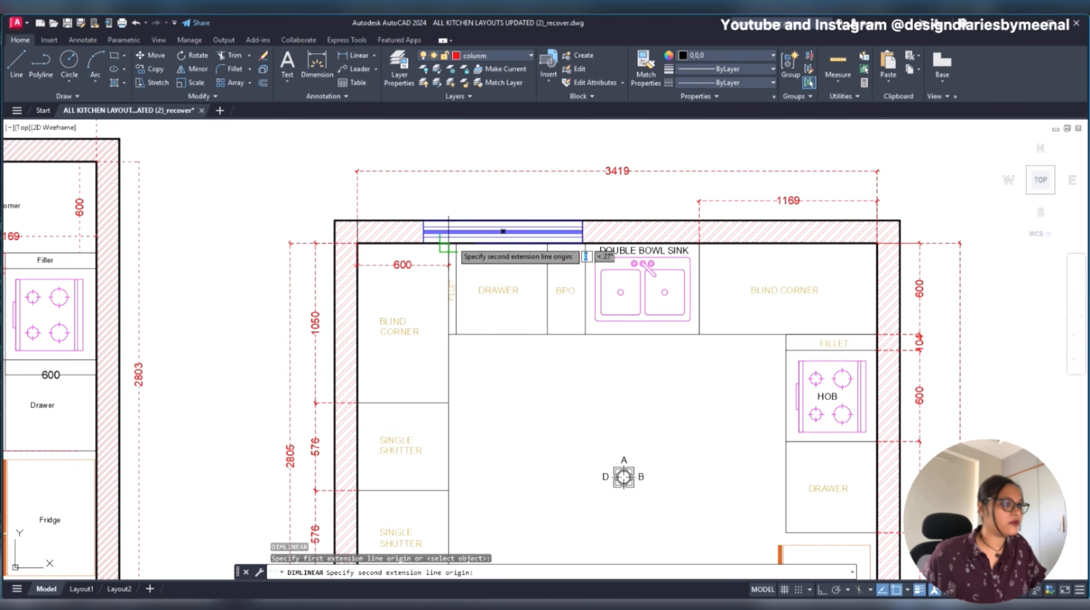
pyautogui.click(456, 243)
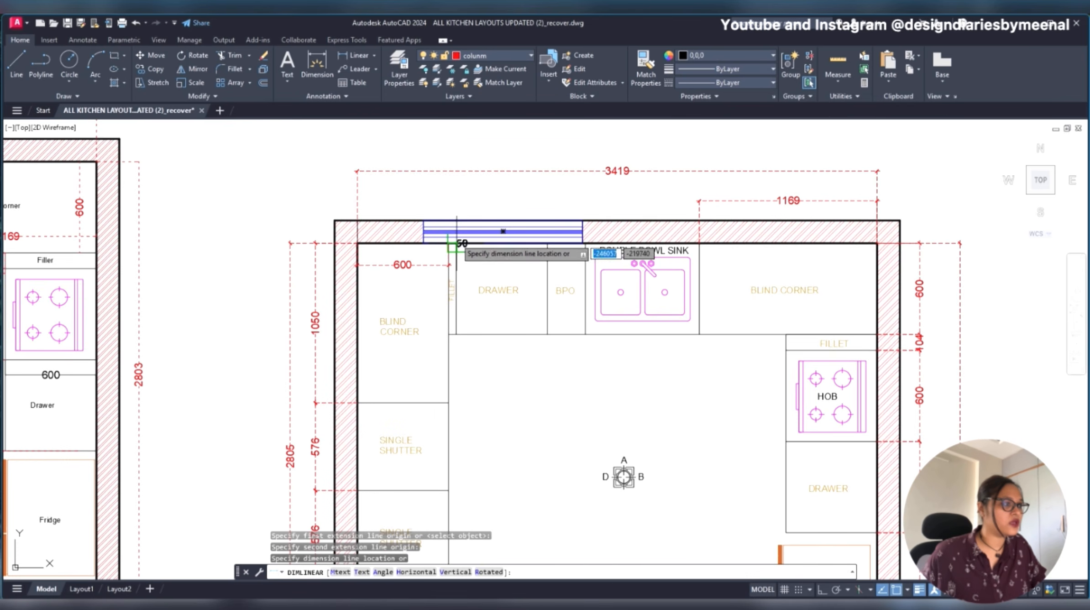
pyautogui.click(453, 197)
pyautogui.press('Escape')
pyautogui.press('Escape')
# - Continue the fillet dimension across the DRAWER, BPO and double bowl sink cabinets along the window wall
pyautogui.write('DIMCONT')
pyautogui.press('Return')
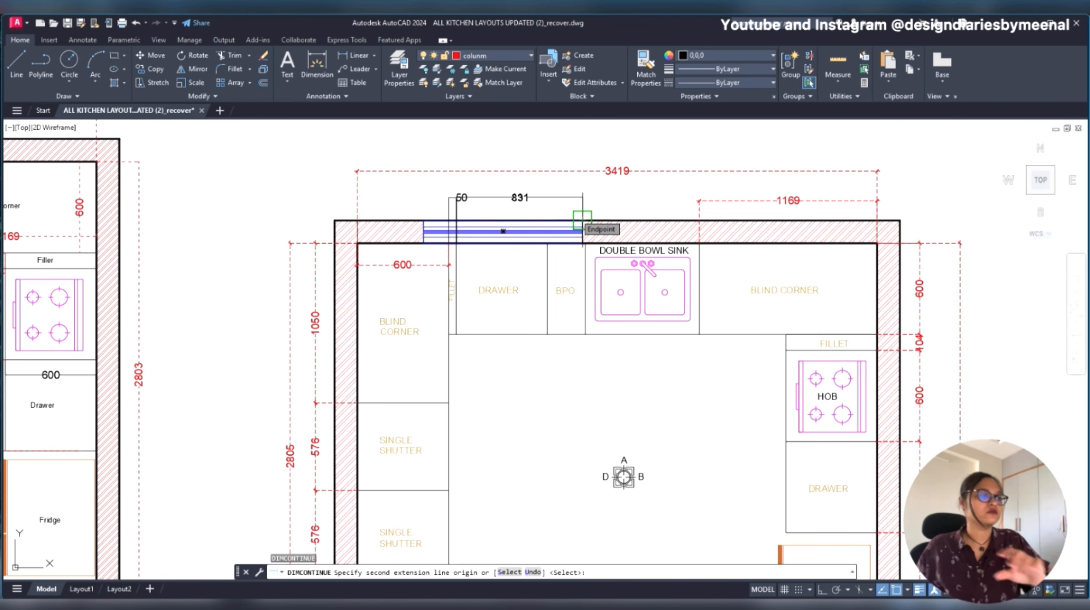
pyautogui.scroll(6, 582, 220)
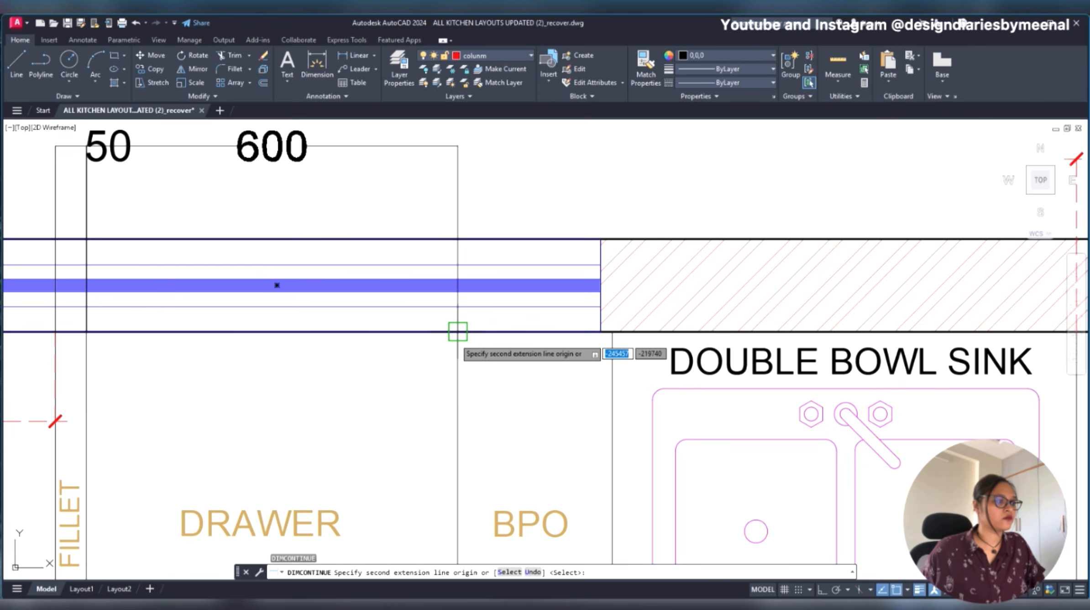
pyautogui.click(457, 331)
pyautogui.click(611, 331)
pyautogui.scroll(-4, 611, 331)
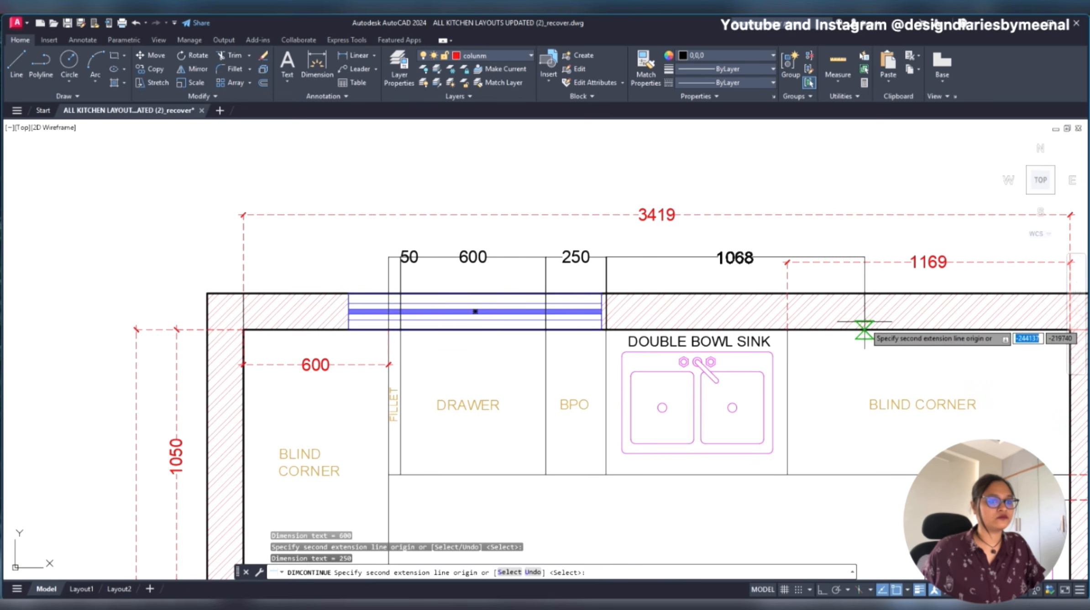
pyautogui.click(787, 330)
pyautogui.press('Escape')
# - Match the properties of the red 1169 dimension onto the new row of cabinet dimensions above the window wall
pyautogui.write('ma')
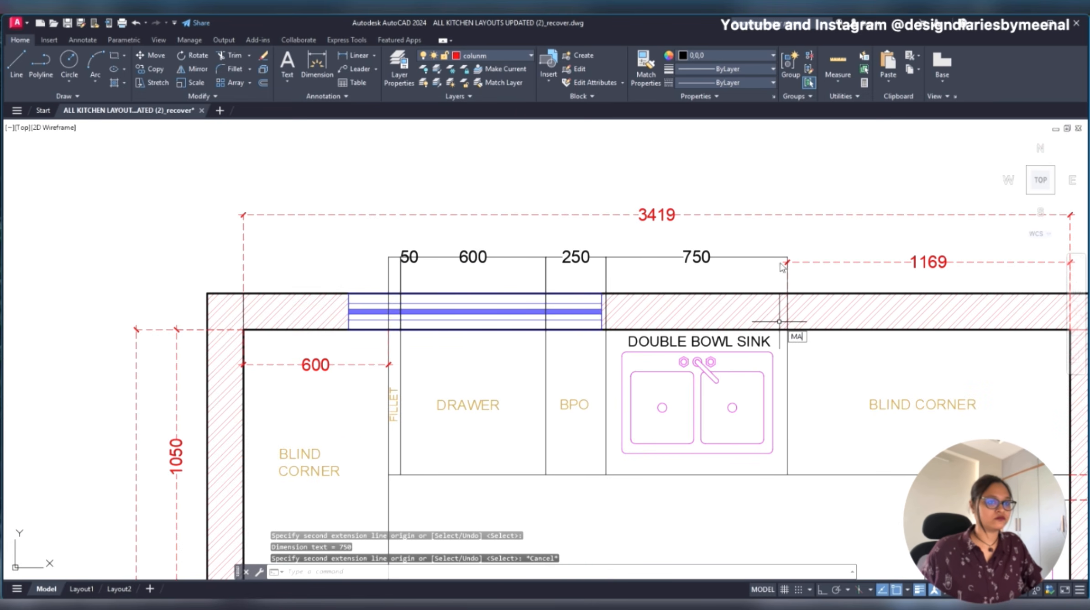
pyautogui.press('Return')
pyautogui.click(818, 262)
pyautogui.click(748, 241)
pyautogui.click(388, 273)
pyautogui.press('Escape')
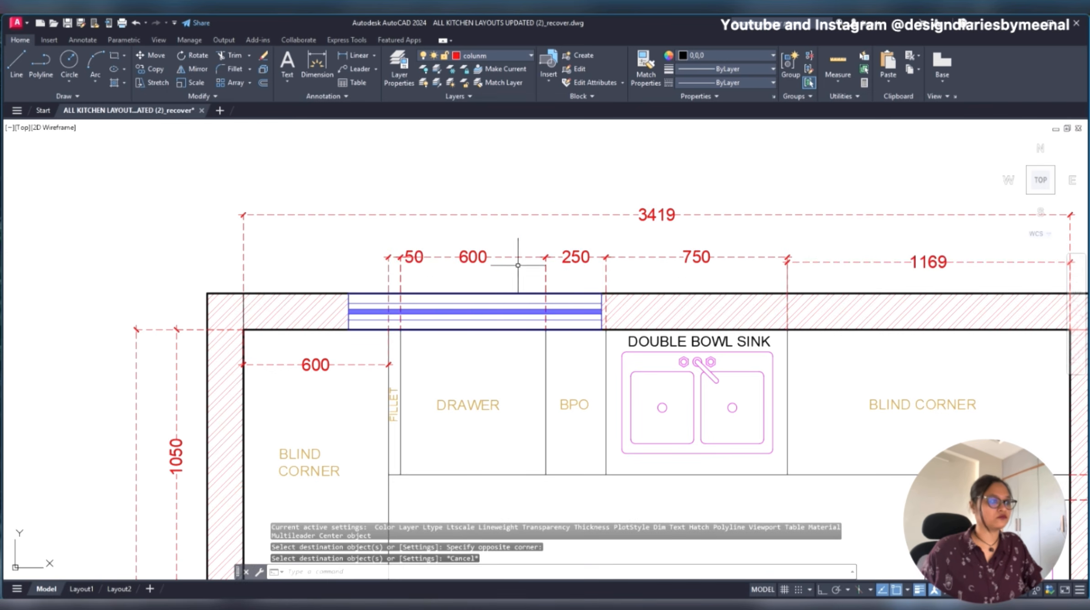
# - Move the fillet's 50 dimension text so it sits centred between its own extension lines
pyautogui.click(414, 253)
pyautogui.press('Escape')
pyautogui.scroll(5, 407, 251)
pyautogui.click(422, 261)
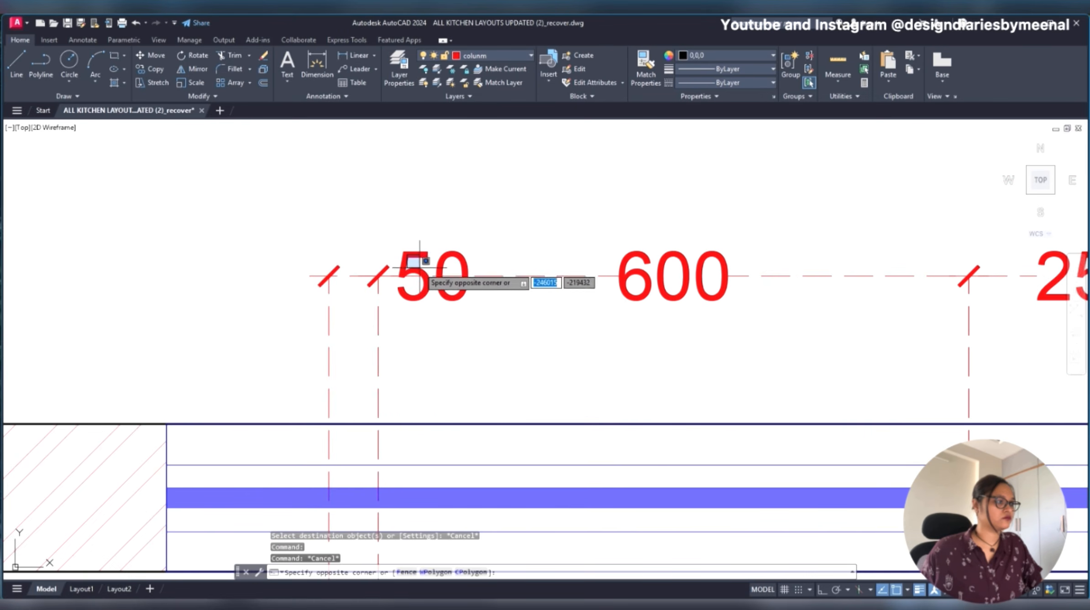
pyautogui.click(402, 249)
pyautogui.click(433, 275)
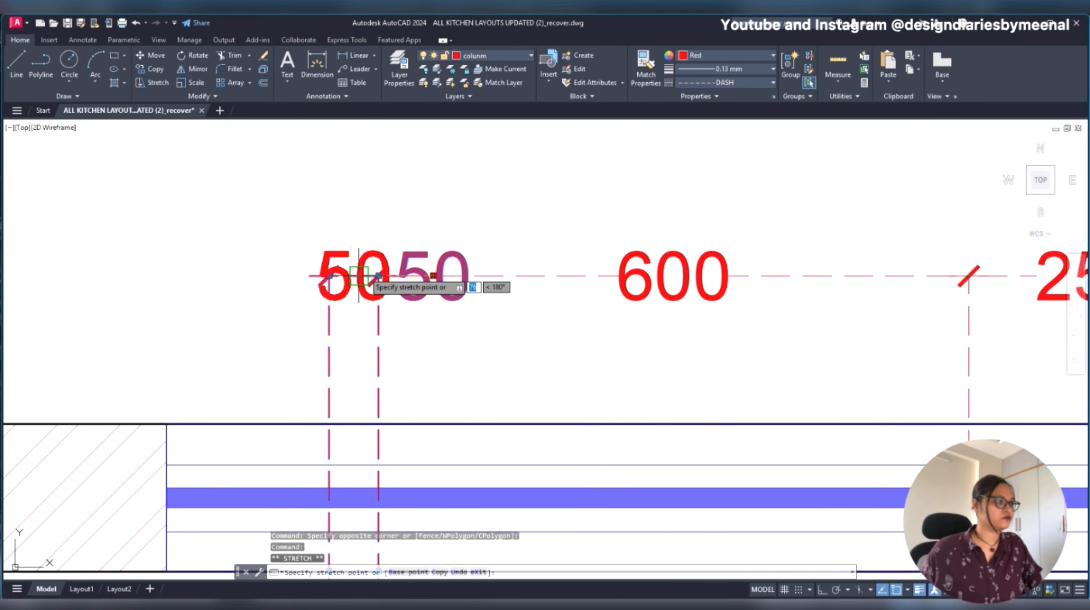
pyautogui.scroll(-5, 363, 269)
pyautogui.press('Escape')
# - Move the 1169 blind corner dimension line level with the neighbouring row of cabinet dimensions
pyautogui.moveTo(803, 304); pyautogui.dragTo(705, 287, button='middle')
pyautogui.click(776, 283)
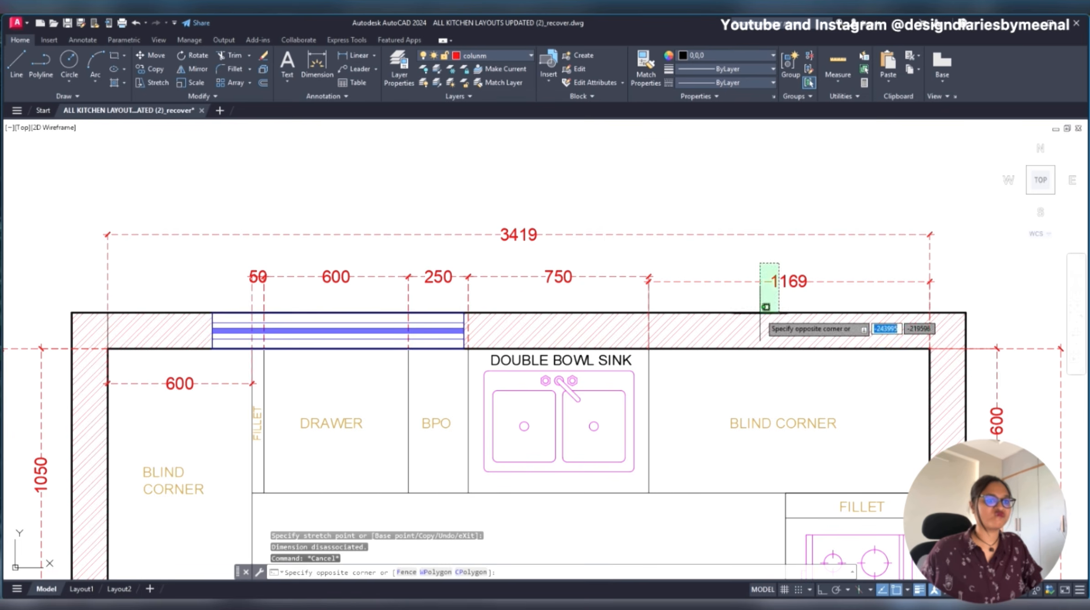
pyautogui.scroll(5, 794, 283)
pyautogui.scroll(2, 795, 284)
pyautogui.press('Escape')
pyautogui.click(784, 242)
pyautogui.click(747, 292)
pyautogui.click(768, 275)
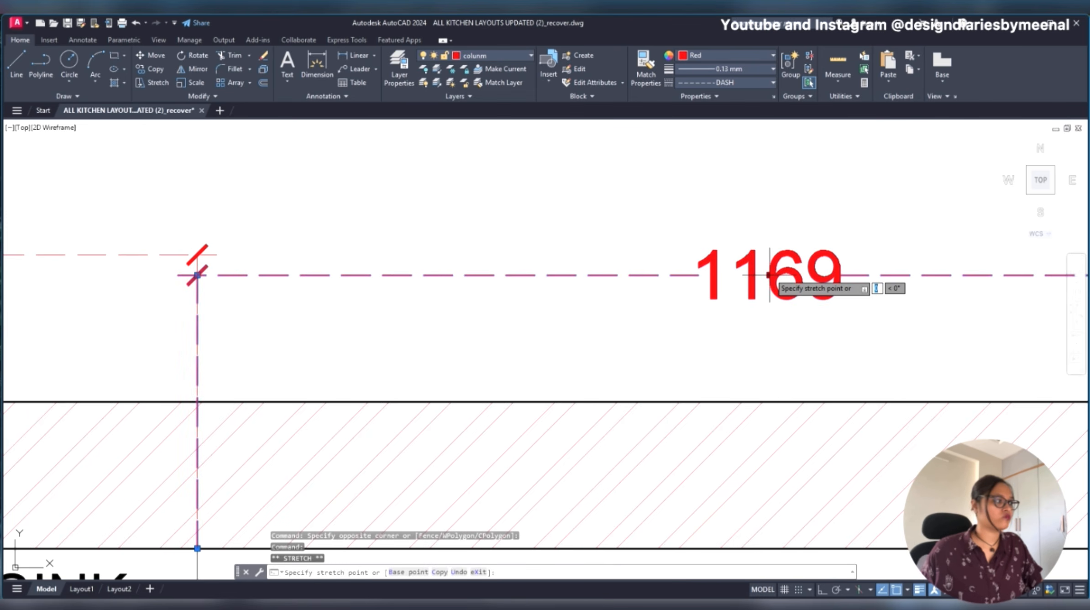
pyautogui.press('Escape')
pyautogui.scroll(-8, 769, 274)
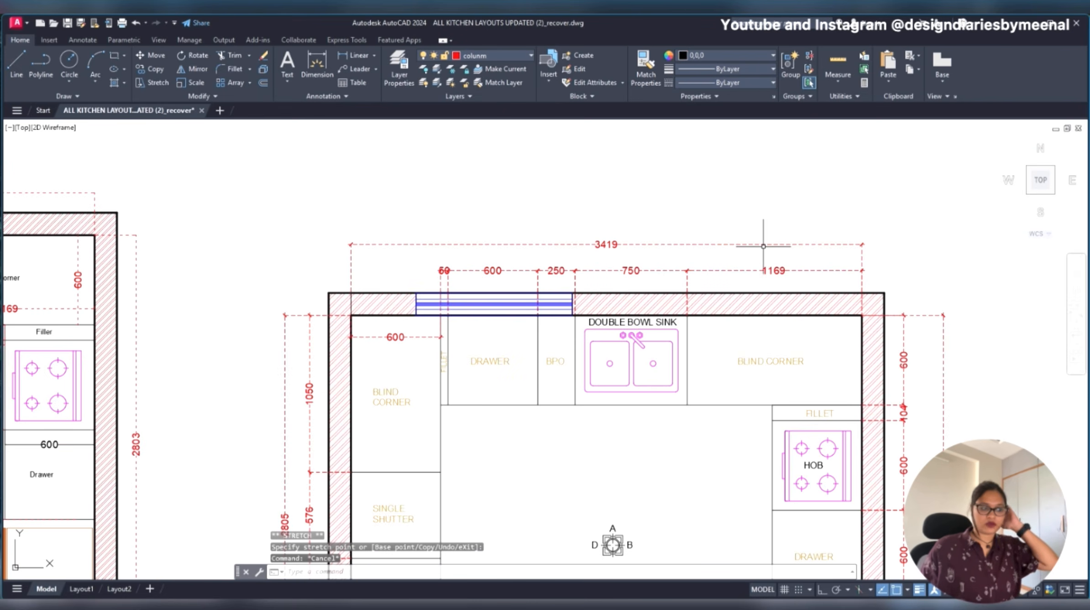
pyautogui.scroll(-5, 762, 245)
pyautogui.scroll(3, 583, 327)
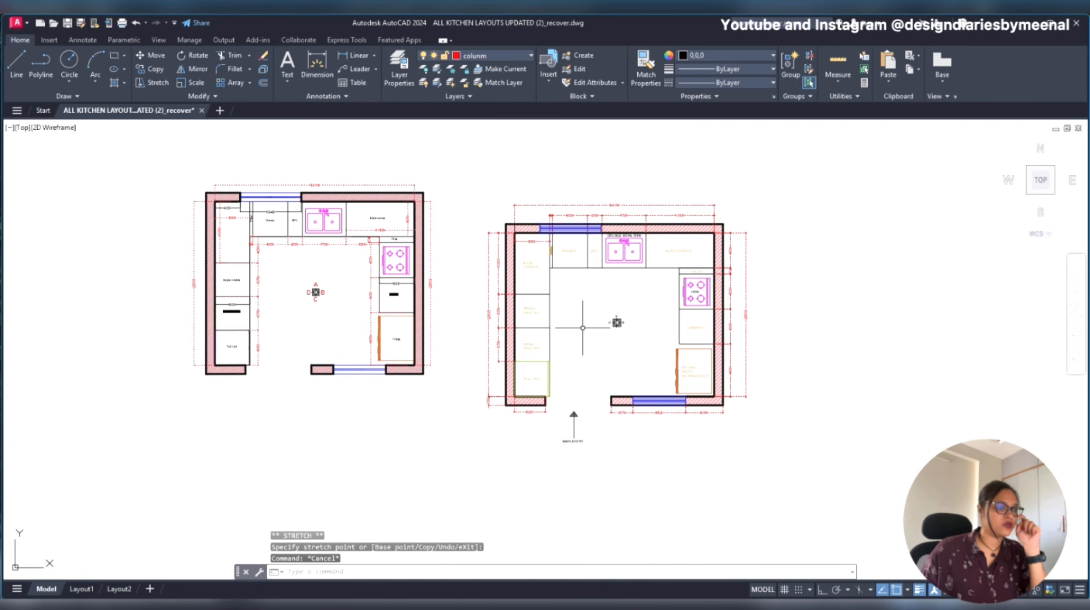
pyautogui.scroll(-3, 582, 327)
pyautogui.scroll(3, 569, 342)
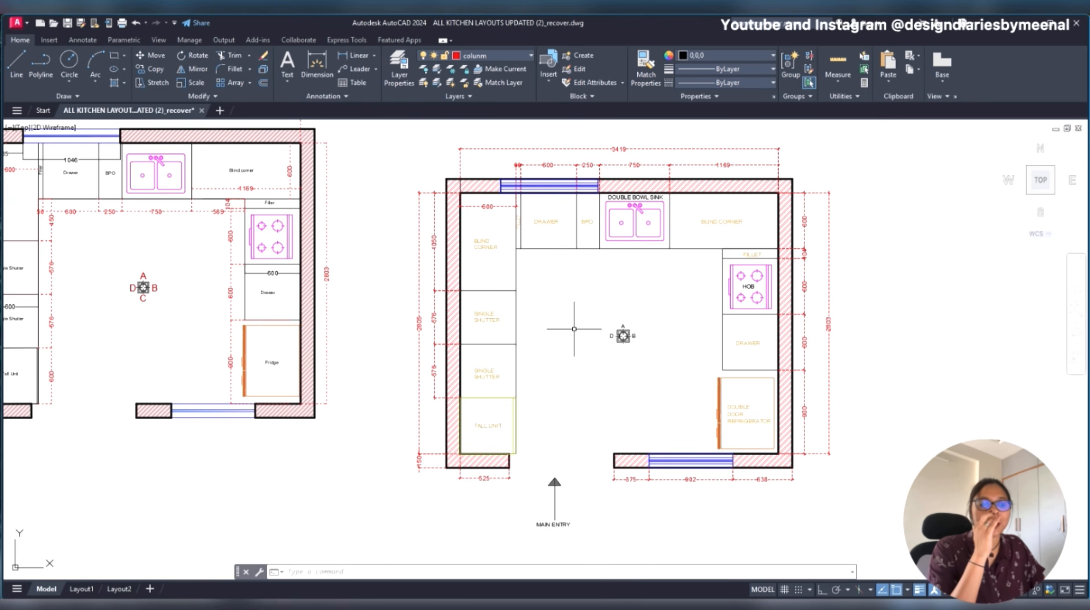
pyautogui.press('Escape')
pyautogui.press('Escape')
pyautogui.press('space')
pyautogui.press('Escape')
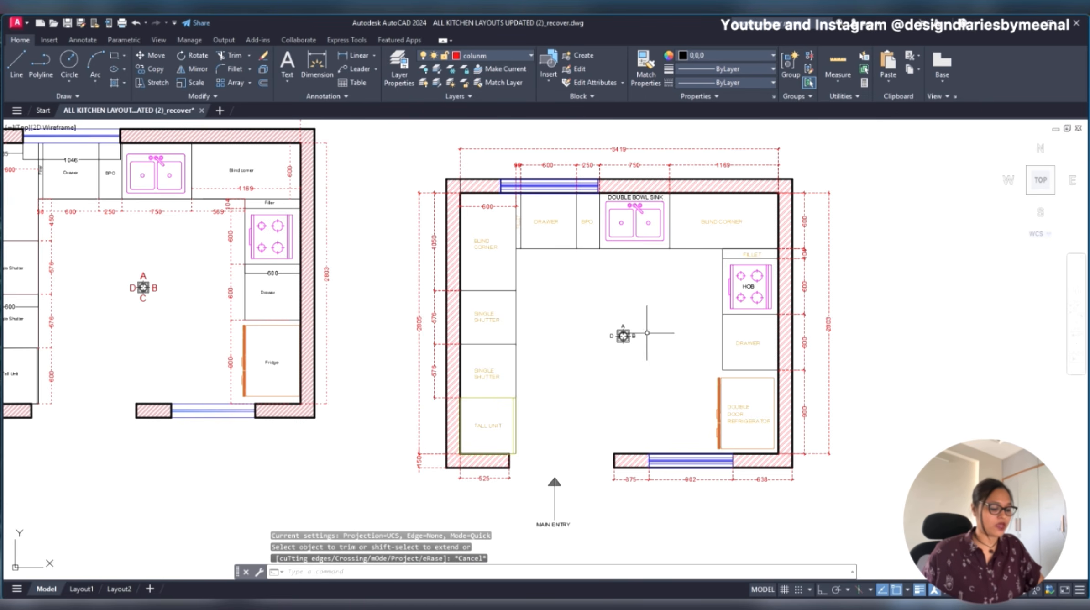
pyautogui.press('Escape')
# - Match the properties of the FILLET label above the hob onto the HOB label
pyautogui.write('MA')
pyautogui.press('Return')
pyautogui.scroll(4, 761, 267)
pyautogui.click(752, 254)
pyautogui.click(730, 320)
pyautogui.scroll(-4, 729, 321)
pyautogui.press('Escape')
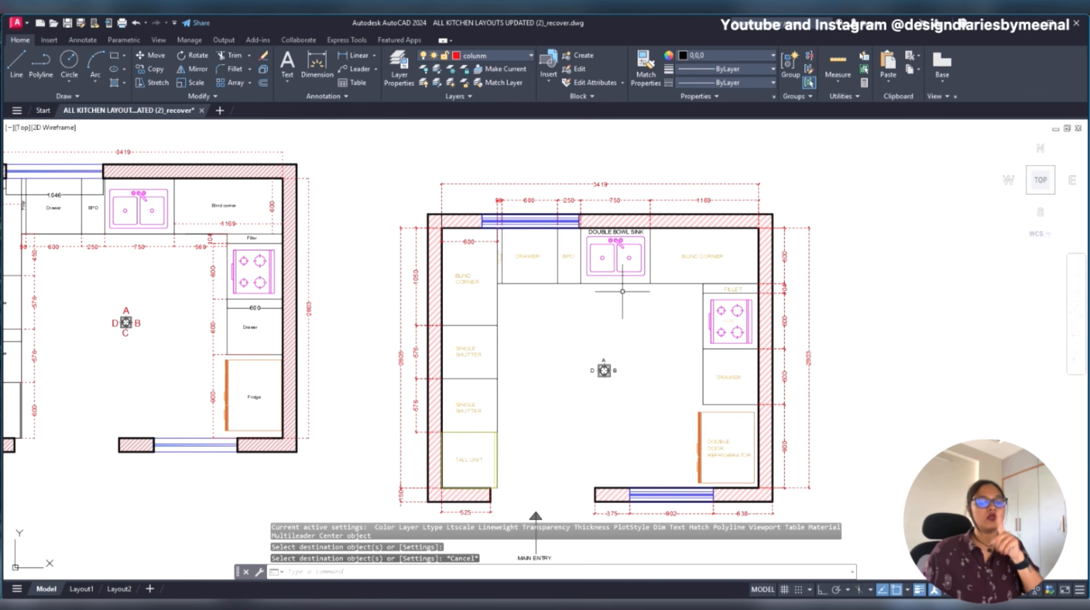
# - Delete the 1046 dimension above the drawer cabinet in the original kitchen layout
pyautogui.scroll(-5, 622, 291)
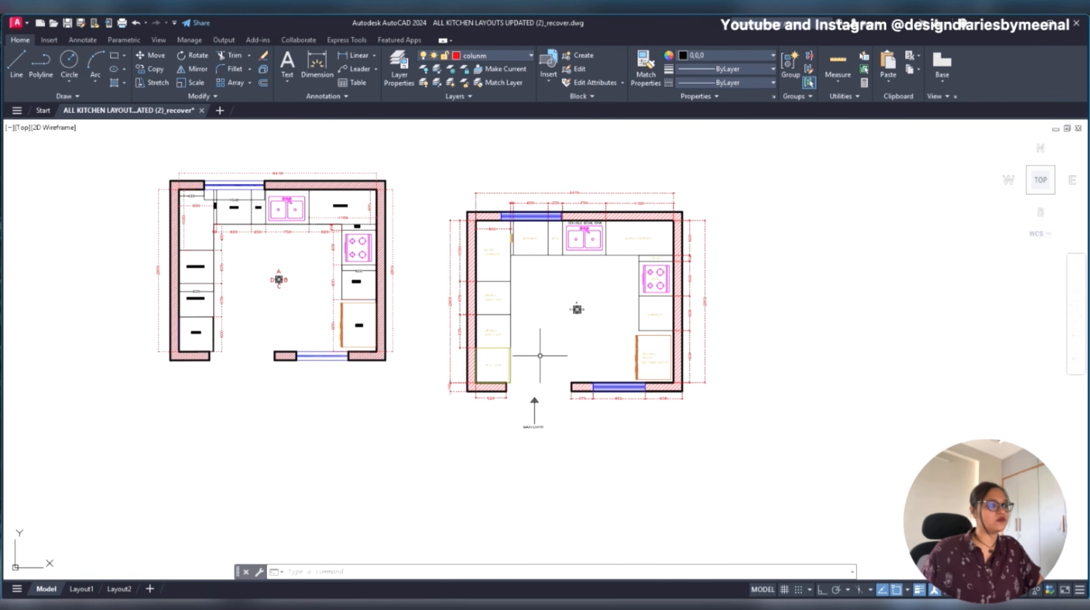
pyautogui.scroll(2, 309, 283)
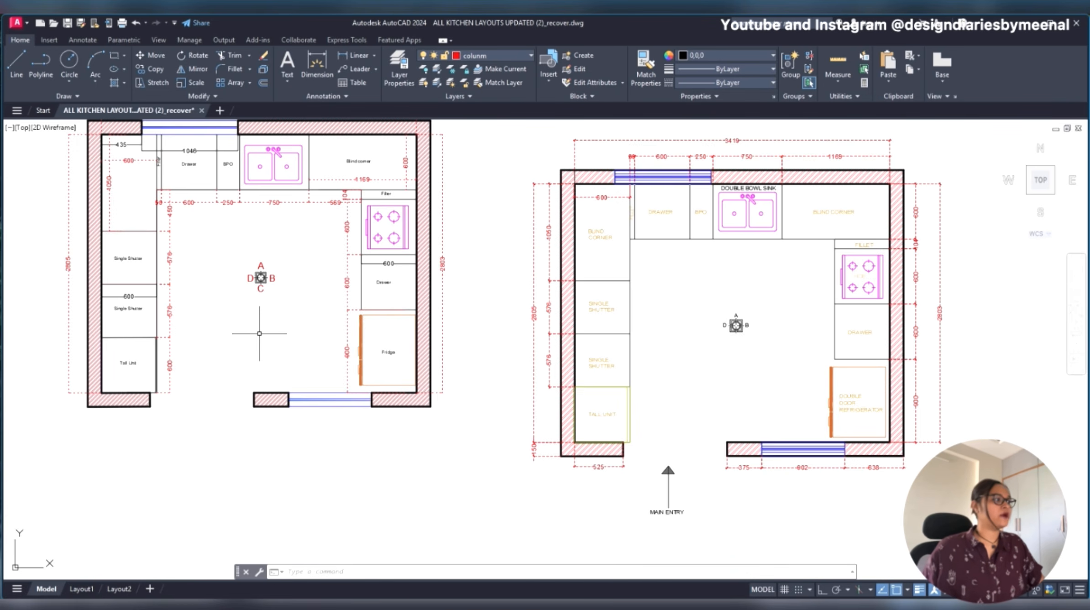
pyautogui.scroll(-2, 271, 344)
pyautogui.scroll(2, 257, 315)
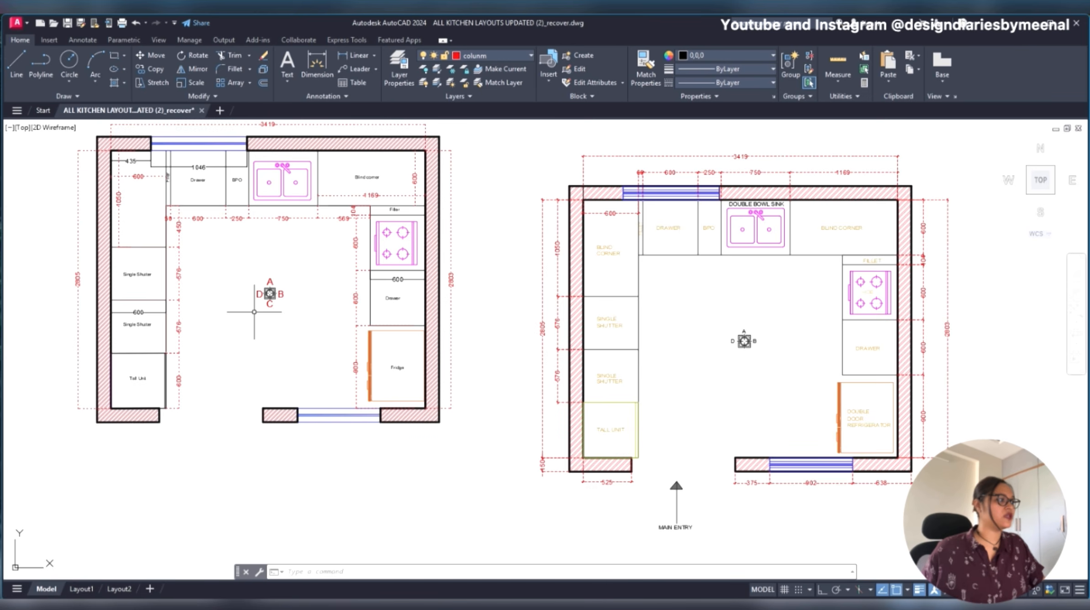
pyautogui.click(199, 161)
pyautogui.press('Delete')
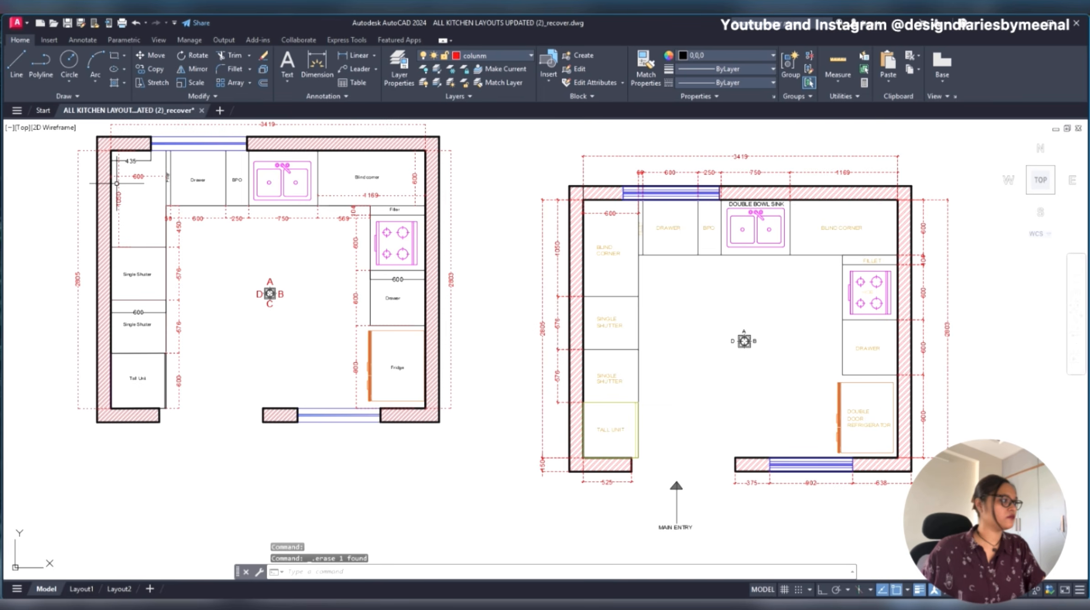
pyautogui.click(136, 158)
pyautogui.press('Escape')
# - Leave the plot preview and apply plot settings with plot style table None and Landscape orientation to the layout
pyautogui.moveTo(625, 316)
pyautogui.mouseDown(button='middle')
pyautogui.moveTo(487, 282)
pyautogui.moveTo(365, 290)
pyautogui.moveTo(348, 317)
pyautogui.mouseUp(button='middle')
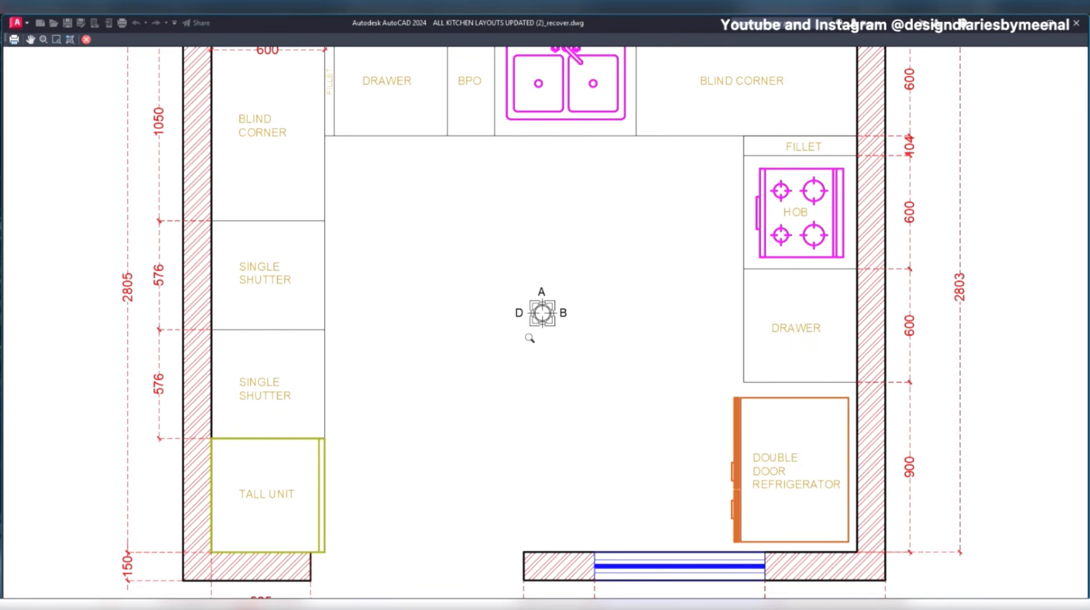
pyautogui.press('Escape')
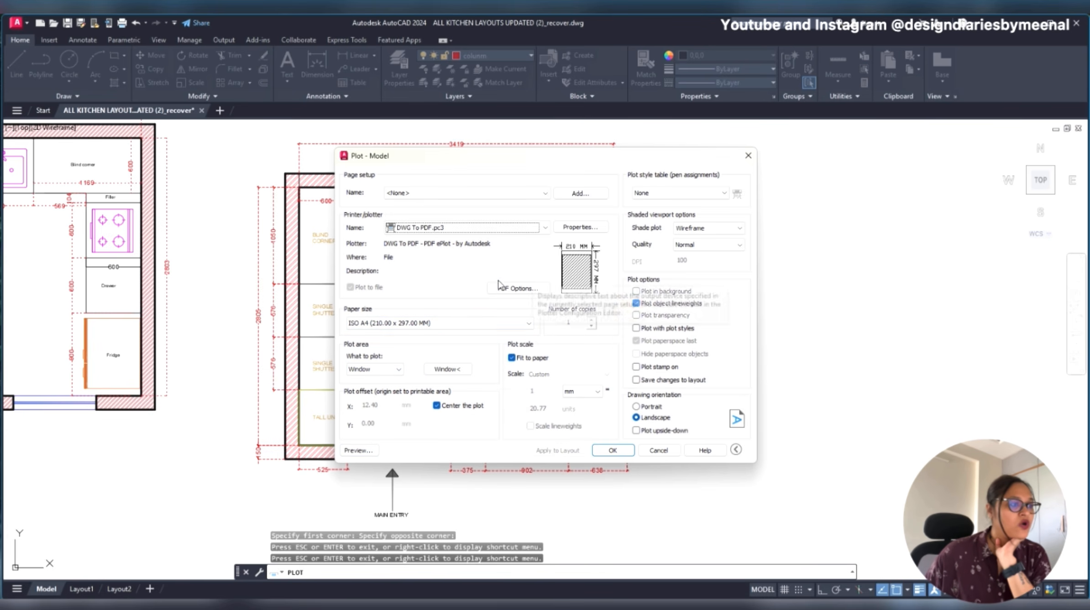
pyautogui.click(699, 195)
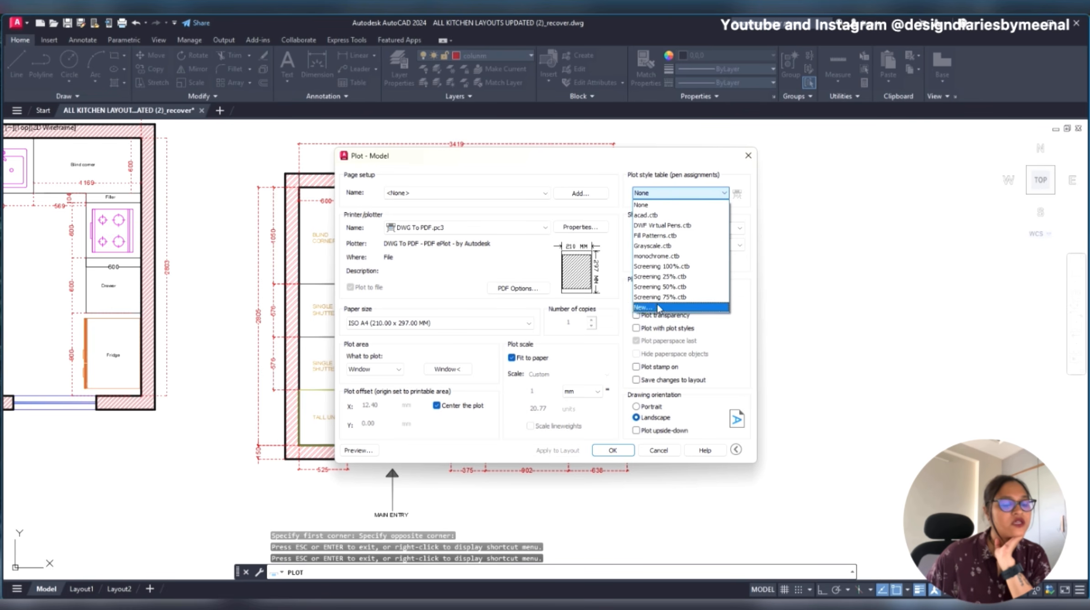
pyautogui.click(656, 208)
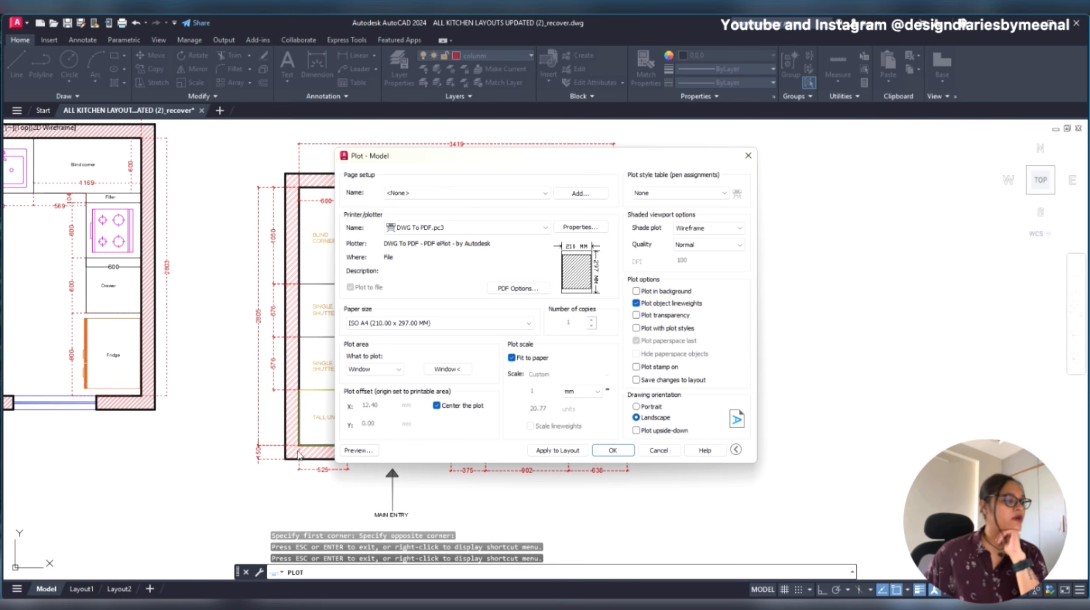
pyautogui.click(569, 454)
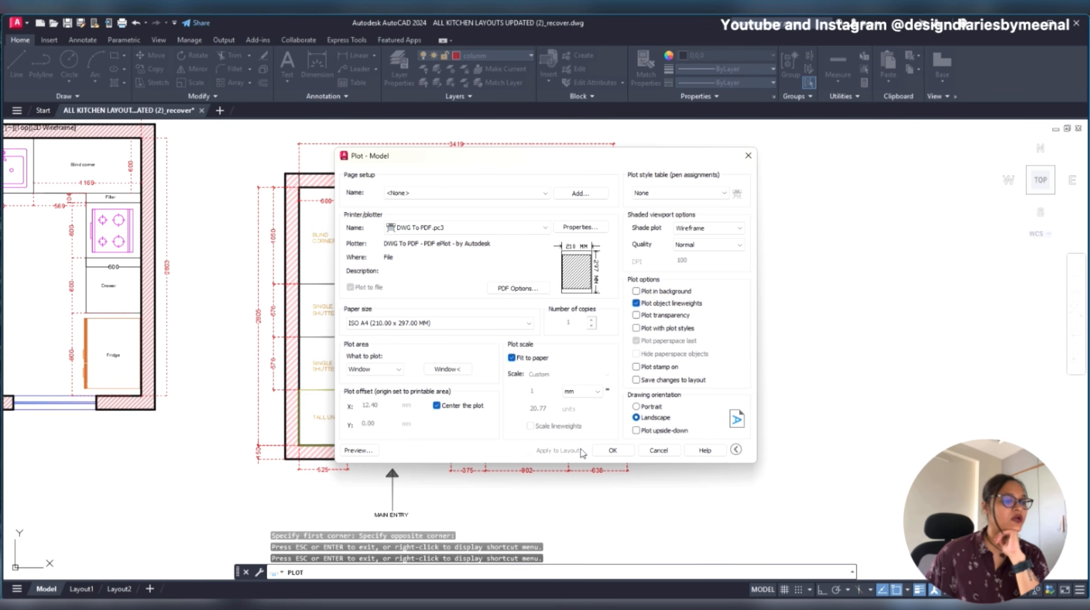
pyautogui.click(636, 406)
pyautogui.click(636, 417)
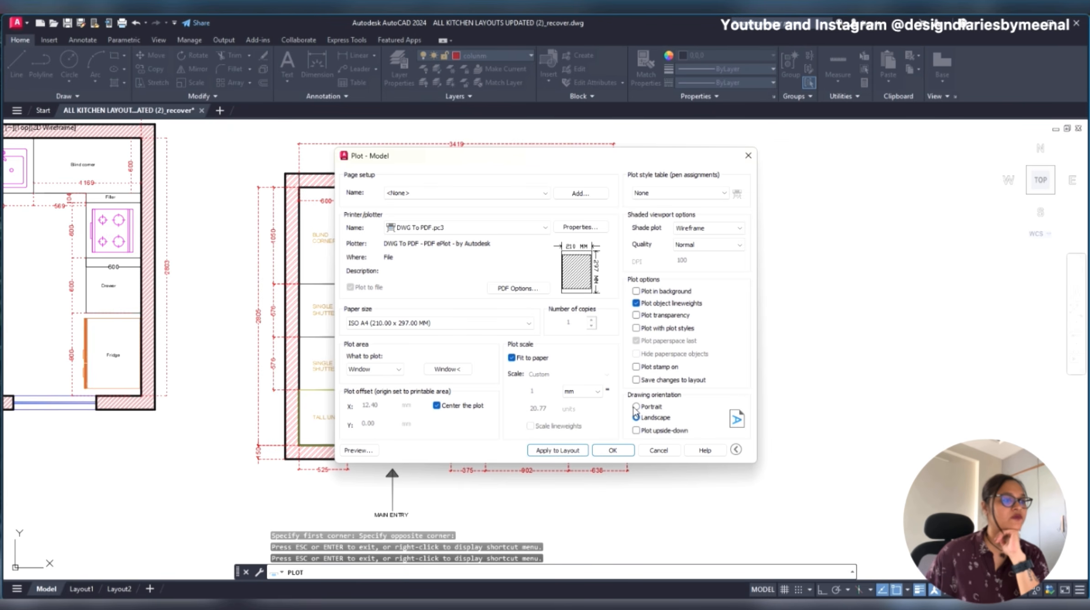
pyautogui.click(533, 452)
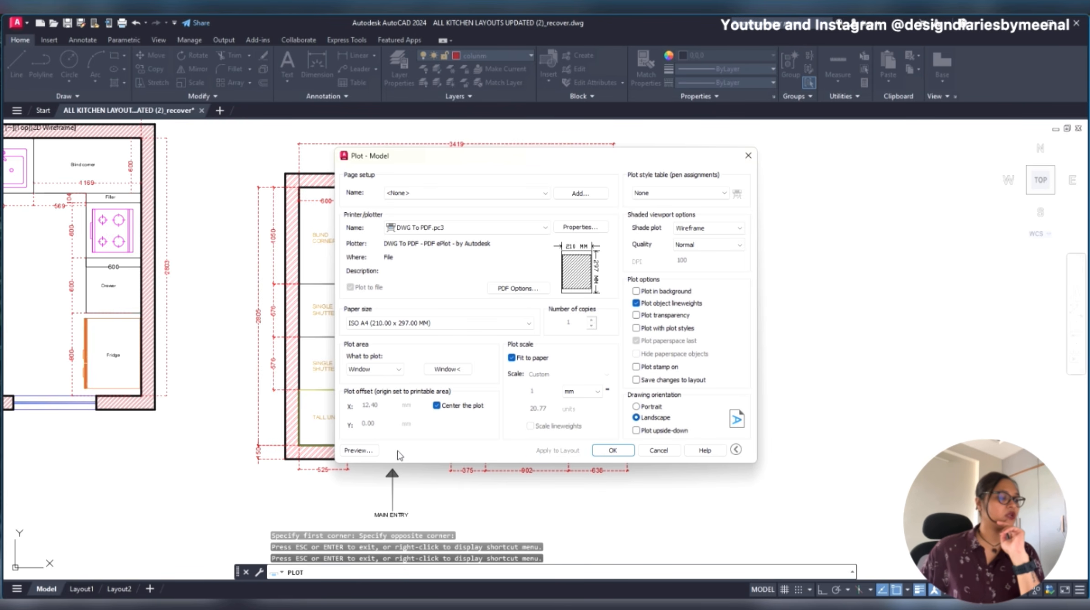
# - Preview the plot and examine the lineweights, label colours and dimensions around the sink, blind corner, hob and drawer
pyautogui.click(359, 450)
pyautogui.moveTo(493, 406); pyautogui.dragTo(243, 151)
pyautogui.moveTo(496, 299); pyautogui.dragTo(423, 282)
pyautogui.scroll(3, 260, 444)
pyautogui.scroll(2, 327, 249)
pyautogui.moveTo(327, 251); pyautogui.dragTo(217, 496, button='middle')
pyautogui.scroll(-2, 371, 264)
pyautogui.moveTo(370, 176); pyautogui.dragTo(291, 475, button='middle')
pyautogui.moveTo(618, 415); pyautogui.dragTo(370, 343, button='middle')
pyautogui.moveTo(584, 407); pyautogui.dragTo(550, 381, button='middle')
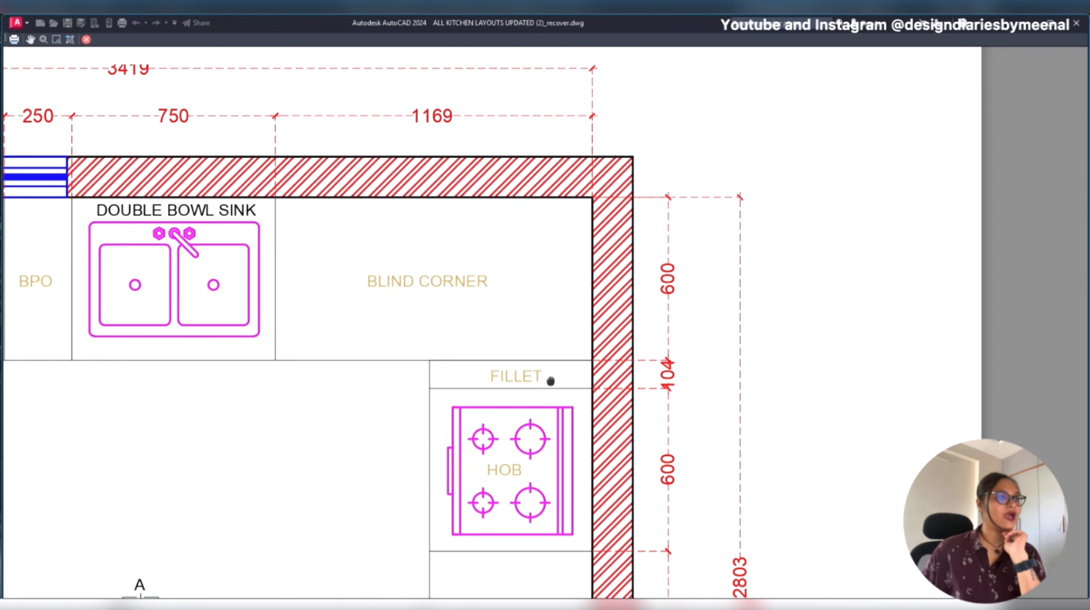
pyautogui.scroll(2, 620, 256)
pyautogui.moveTo(585, 468); pyautogui.dragTo(710, 98, button='middle')
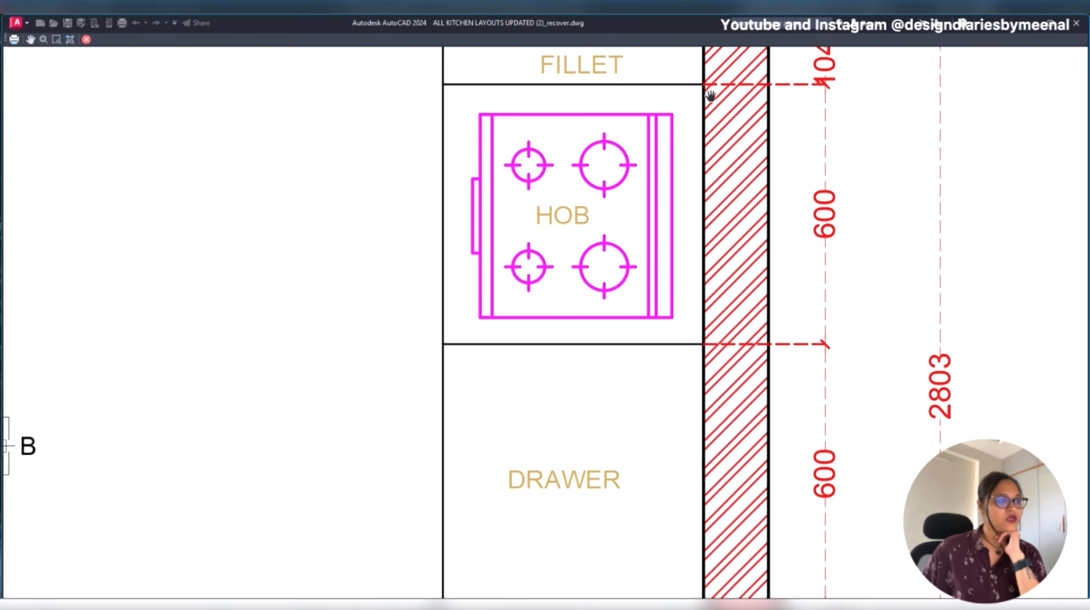
# - Examine the previewed kitchen plan's cabinet labels, hob and overall dimensions, and leave the plot preview
pyautogui.scroll(-4, 723, 153)
pyautogui.scroll(-2, 607, 315)
pyautogui.moveTo(602, 316); pyautogui.dragTo(630, 330, button='middle')
pyautogui.scroll(2, 652, 357)
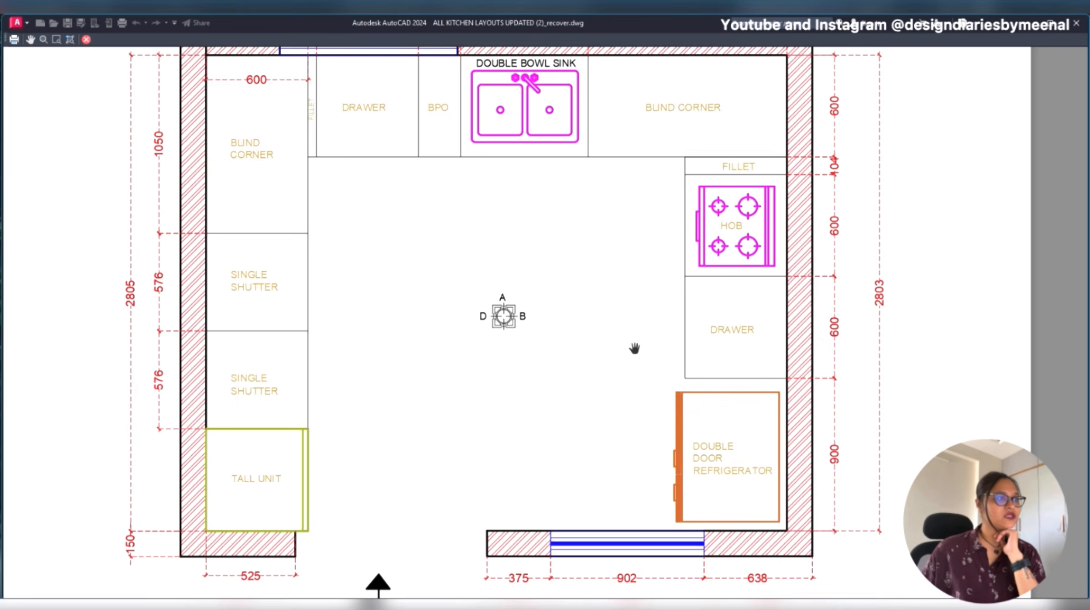
pyautogui.scroll(-2, 635, 348)
pyautogui.scroll(2, 635, 347)
pyautogui.moveTo(575, 280)
pyautogui.mouseDown()
pyautogui.moveTo(579, 346)
pyautogui.moveTo(561, 327)
pyautogui.moveTo(605, 255)
pyautogui.moveTo(616, 165)
pyautogui.moveTo(618, 401)
pyautogui.mouseUp()
pyautogui.press('Escape')
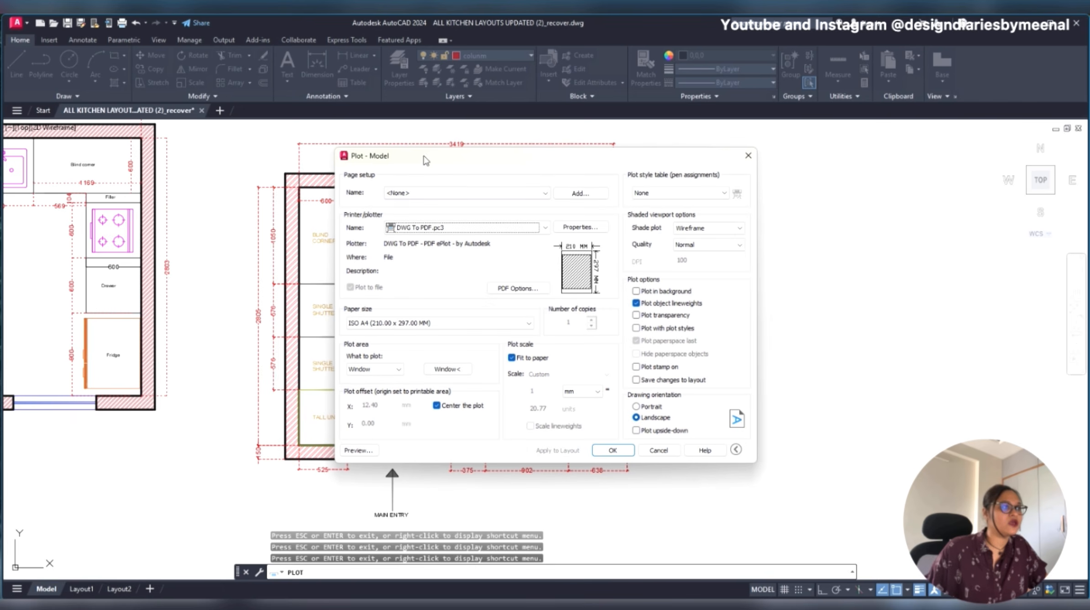
# - Redefine the plot window around the full kitchen plan, including its outer dimensions and main entry arrow, and apply it to the layout
pyautogui.click(429, 368)
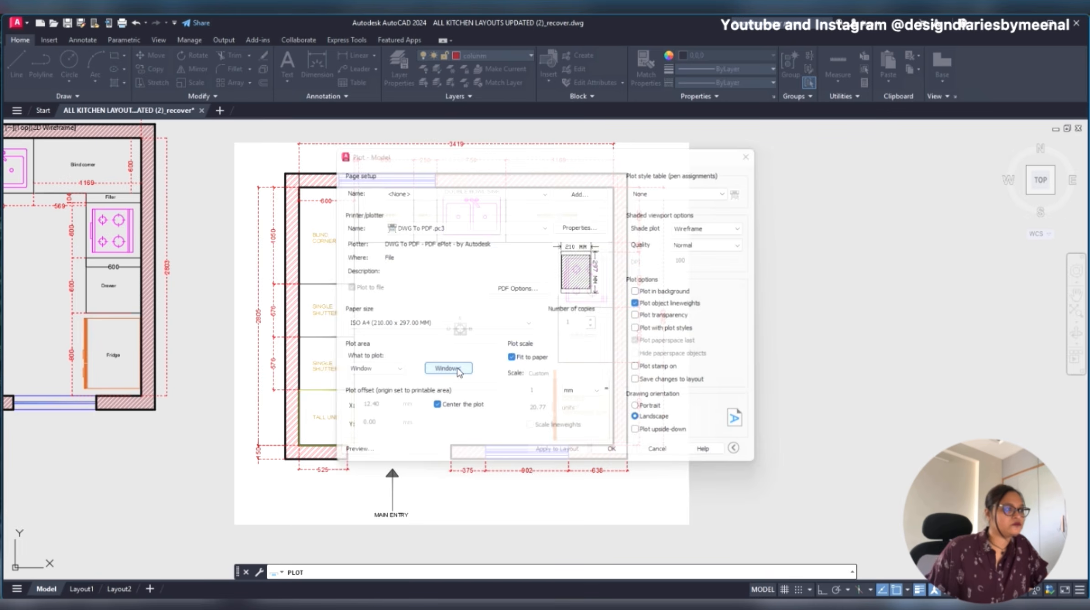
pyautogui.click(227, 126)
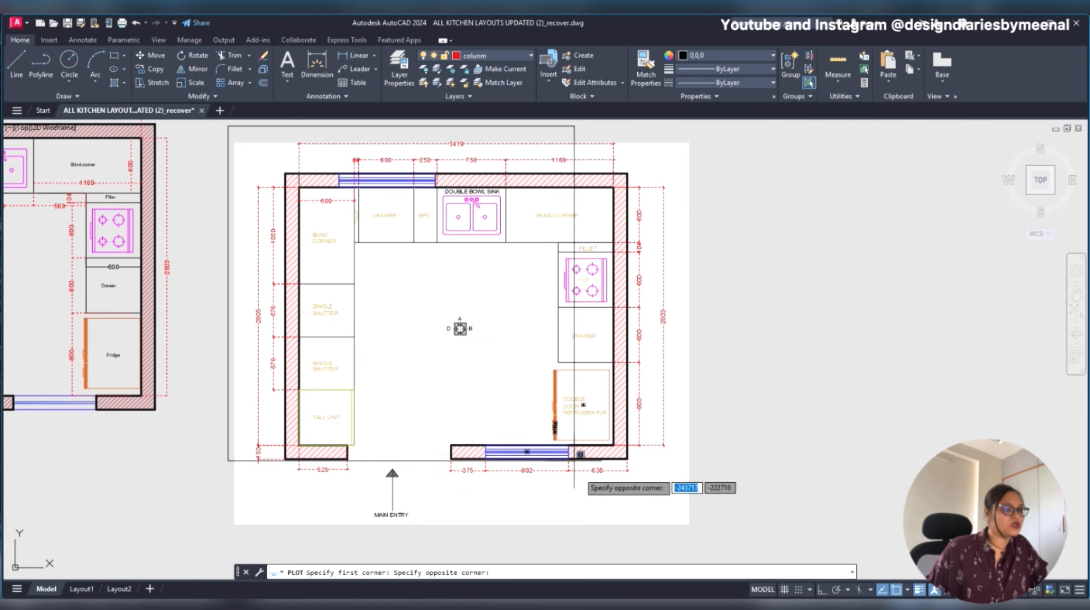
pyautogui.click(695, 529)
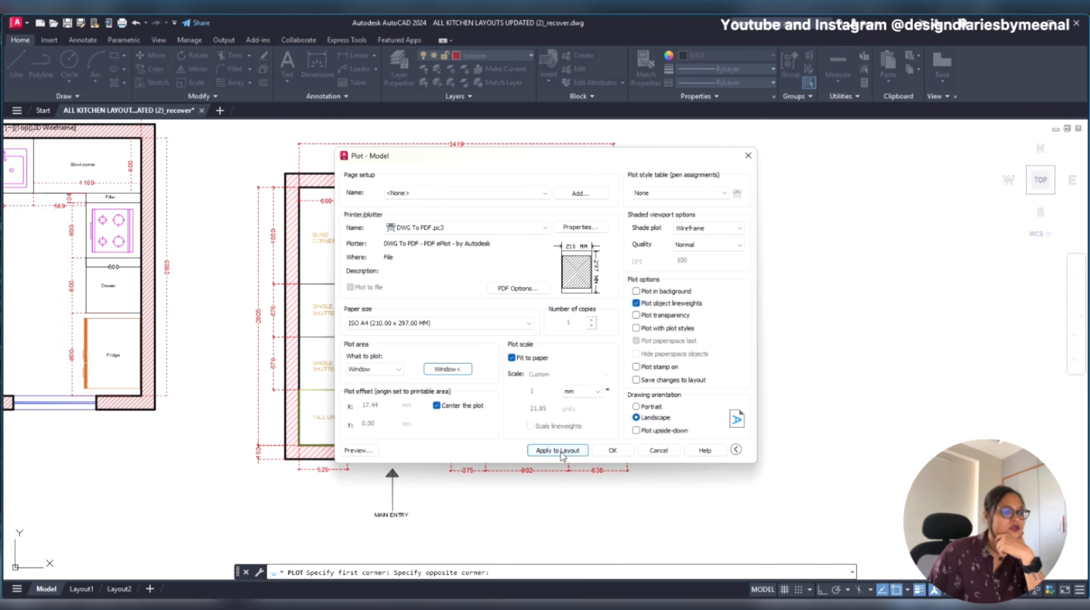
# - Preview the plot, examine the dimensions, cabinet labels and lineweights along the upper part of the kitchen plan, and close the preview
pyautogui.click(358, 449)
pyautogui.moveTo(469, 350)
pyautogui.mouseDown()
pyautogui.moveTo(496, 246)
pyautogui.moveTo(290, 84)
pyautogui.mouseUp()
pyautogui.moveTo(570, 443); pyautogui.dragTo(555, 298, button='middle')
pyautogui.moveTo(582, 251); pyautogui.dragTo(481, 459, button='middle')
pyautogui.moveTo(607, 288); pyautogui.dragTo(594, 347, button='middle')
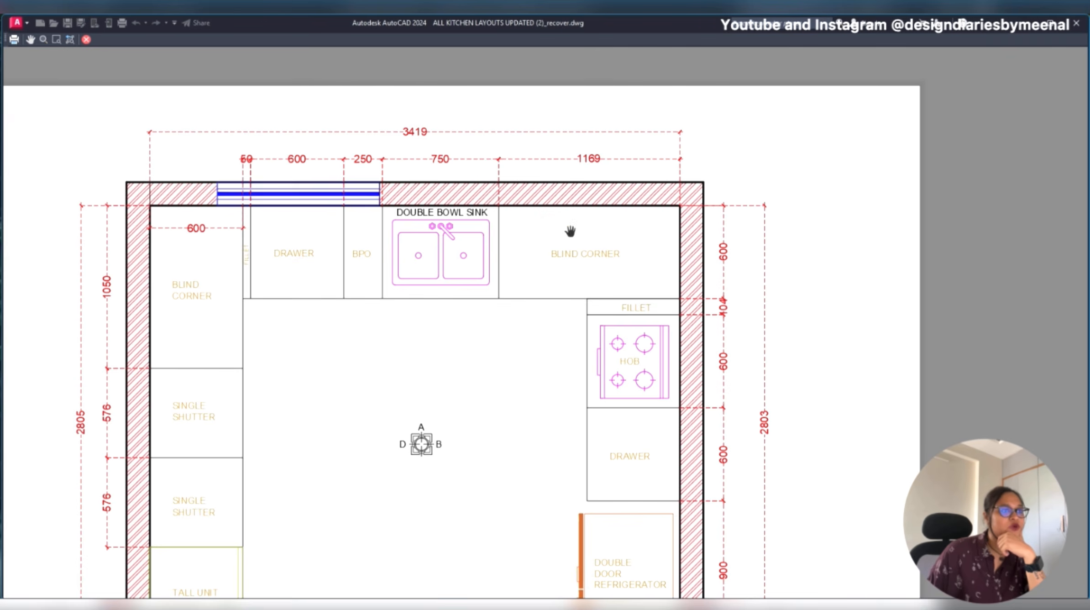
pyautogui.moveTo(596, 253)
pyautogui.mouseDown(button='middle')
pyautogui.moveTo(717, 196)
pyautogui.moveTo(714, 139)
pyautogui.moveTo(511, 160)
pyautogui.moveTo(537, 159)
pyautogui.mouseUp(button='middle')
pyautogui.press('Escape')
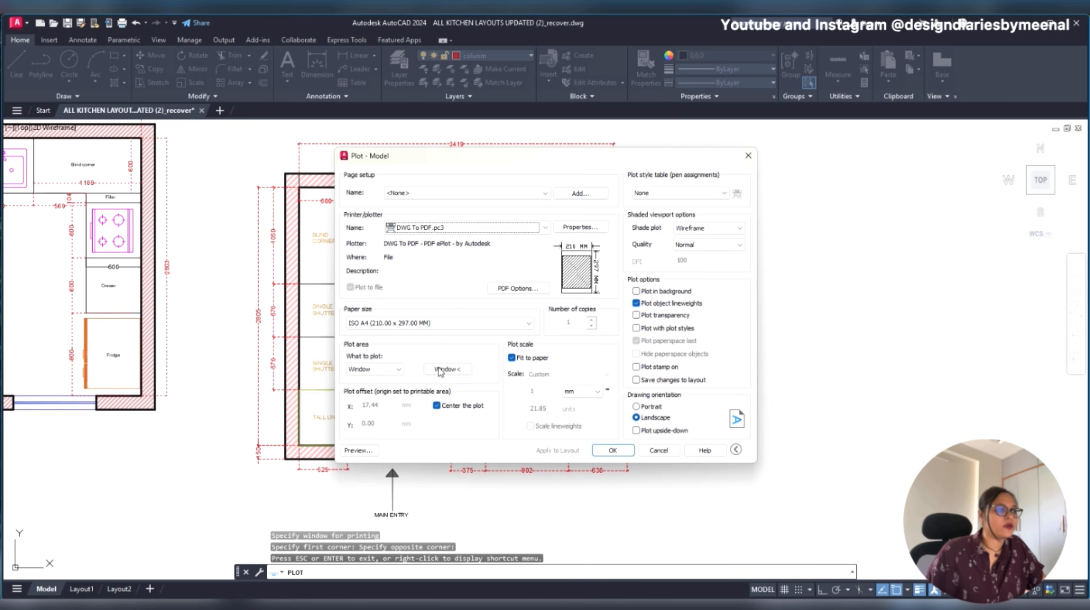
# - Set the plot window around Elevation C of the kitchen electrical and plumbing drawing and apply it to the layout
pyautogui.click(440, 372)
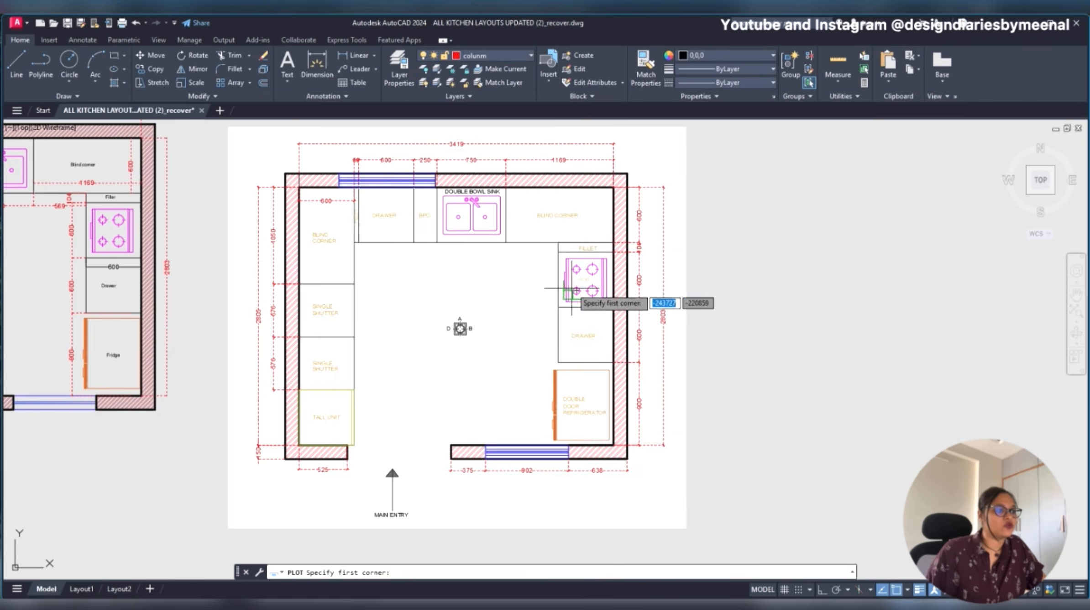
pyautogui.scroll(-10, 723, 309)
pyautogui.moveTo(723, 309); pyautogui.dragTo(115, 372, button='middle')
pyautogui.scroll(2, 115, 373)
pyautogui.scroll(-8, 204, 342)
pyautogui.moveTo(781, 240); pyautogui.dragTo(19, 313, button='middle')
pyautogui.scroll(6, 487, 412)
pyautogui.moveTo(528, 532); pyautogui.dragTo(507, 466, button='middle')
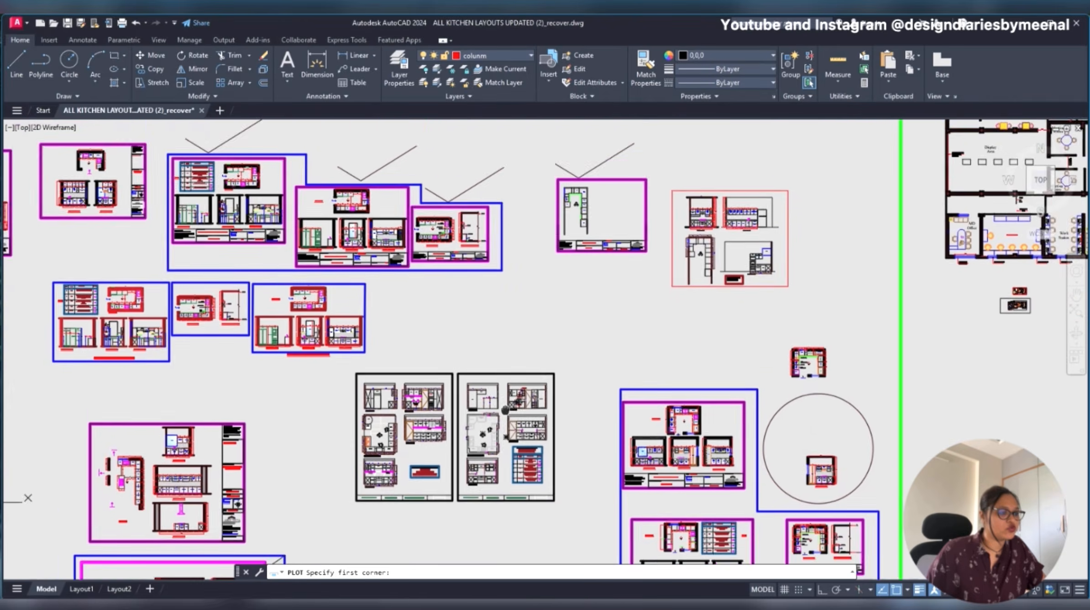
pyautogui.scroll(6, 507, 466)
pyautogui.scroll(2, 584, 332)
pyautogui.moveTo(581, 329); pyautogui.dragTo(454, 349, button='middle')
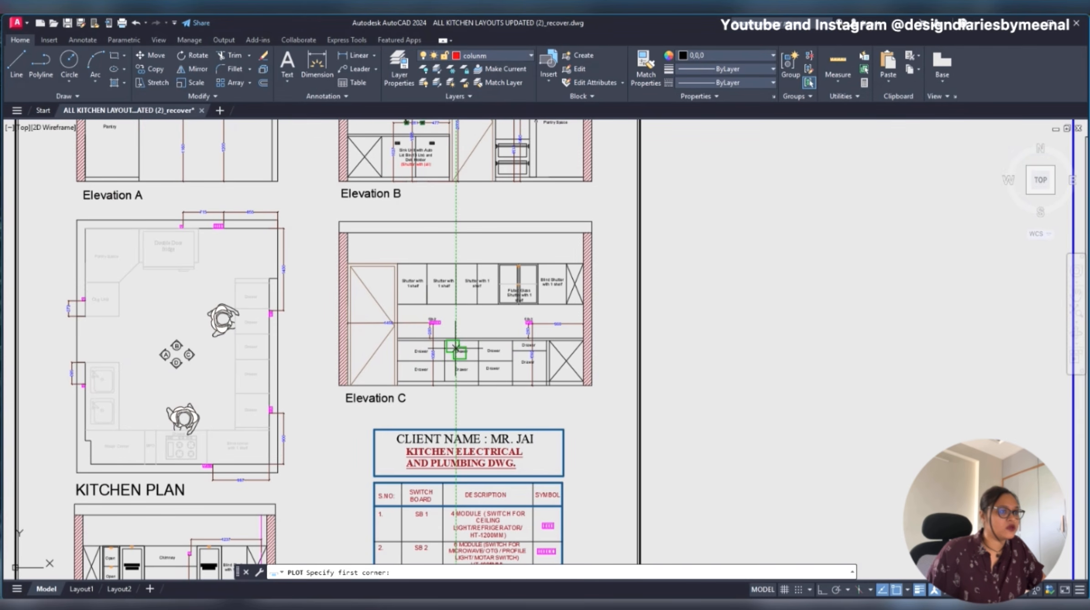
pyautogui.click(609, 208)
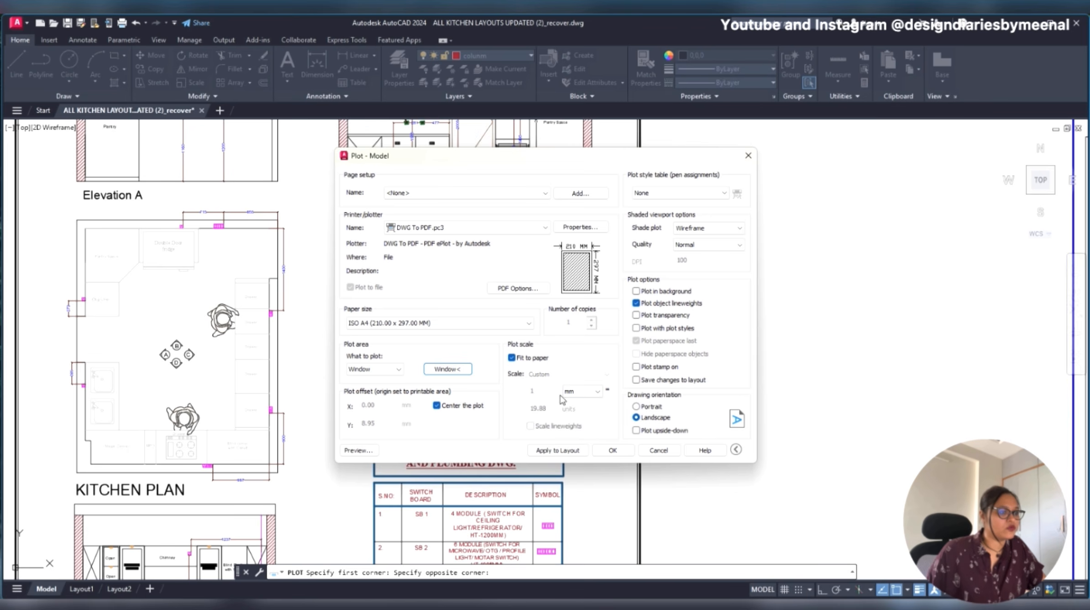
pyautogui.click(560, 452)
# - Preview the Elevation C plot to examine its line and text colours, and close the preview
pyautogui.click(355, 453)
pyautogui.scroll(5, 376, 239)
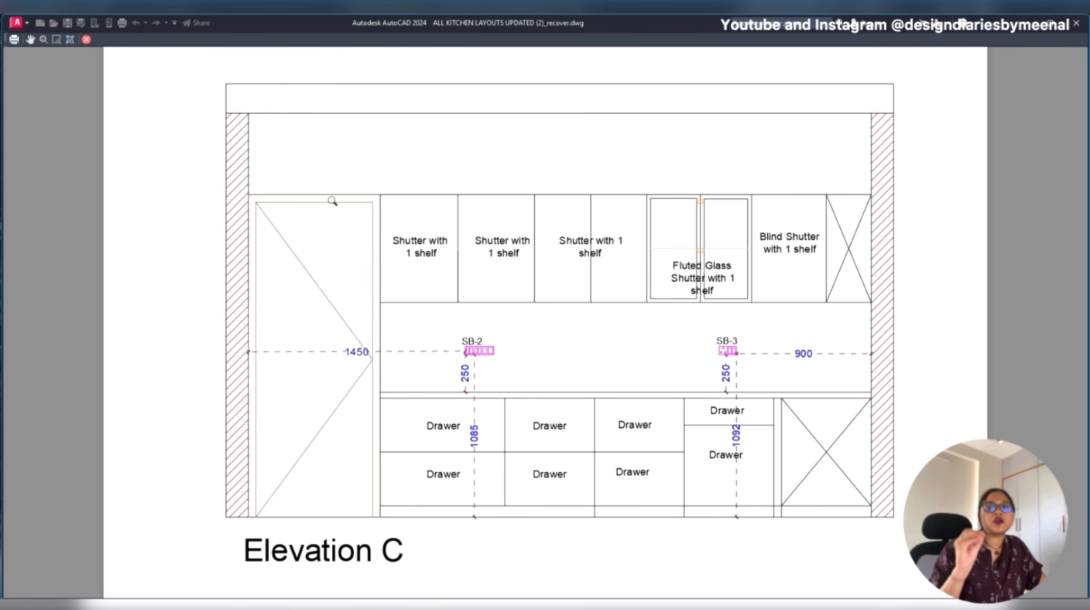
pyautogui.press('Escape')
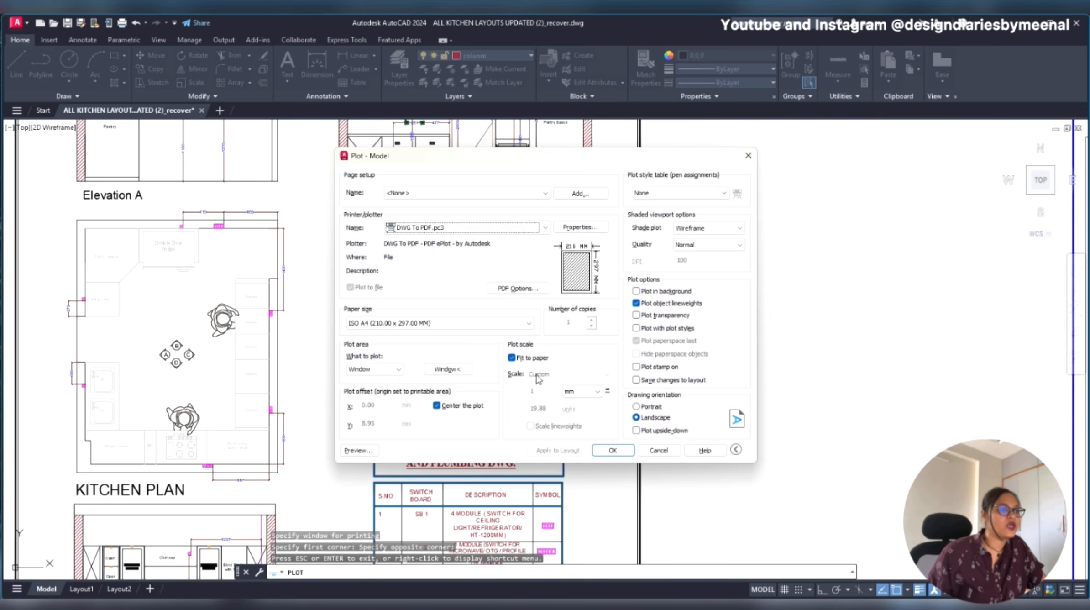
# - Set the plot window back around the kitchen plan with the main entry
pyautogui.click(463, 369)
pyautogui.scroll(-5, 684, 333)
pyautogui.scroll(-6, 522, 361)
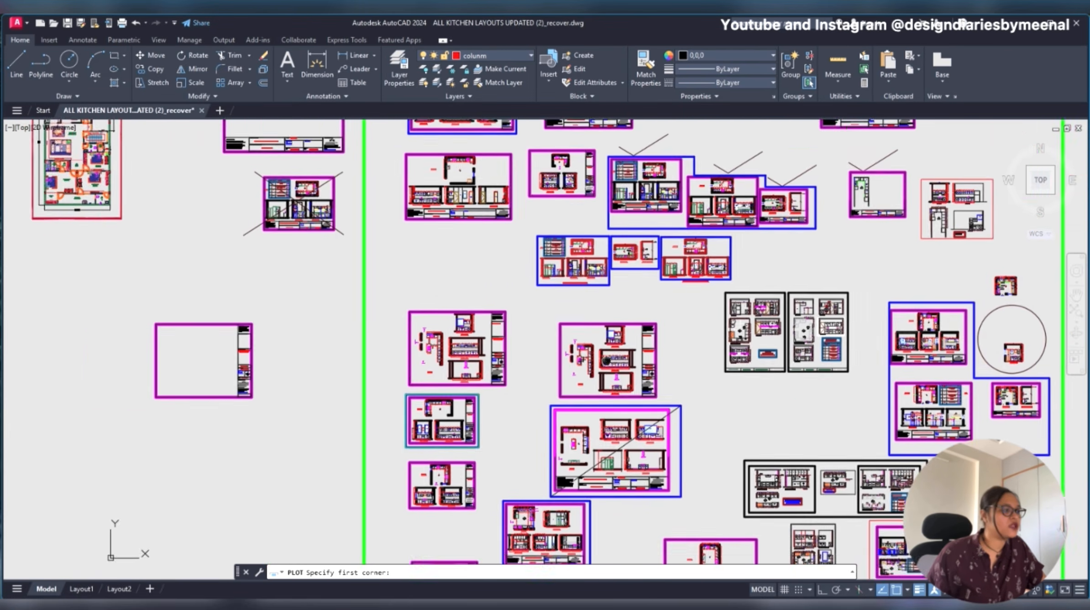
pyautogui.scroll(-2, 523, 334)
pyautogui.moveTo(304, 297); pyautogui.dragTo(679, 295, button='middle')
pyautogui.scroll(8, 305, 295)
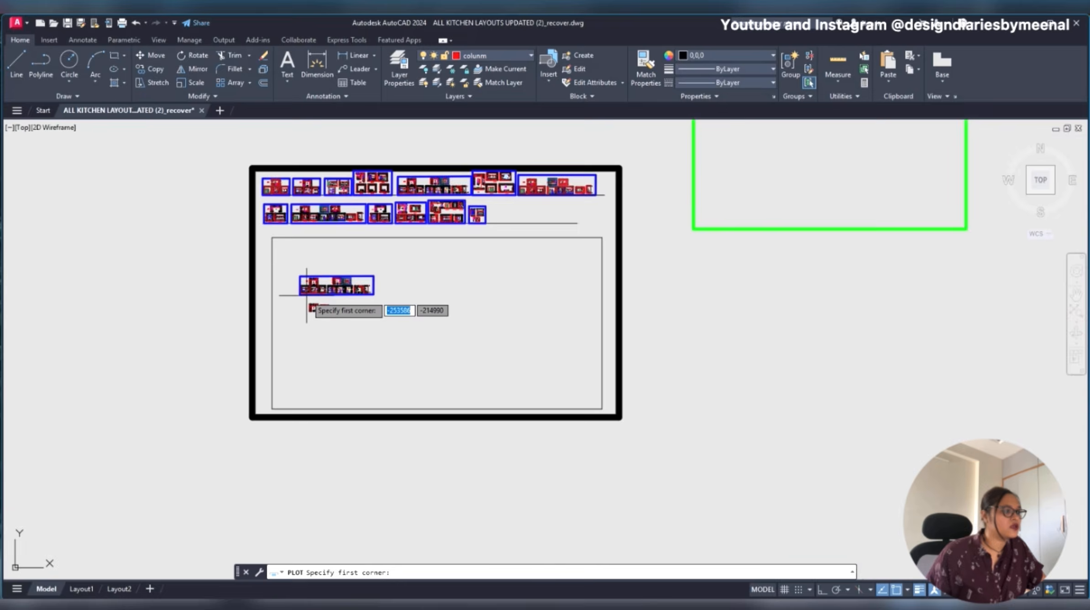
pyautogui.scroll(8, 369, 347)
pyautogui.scroll(2, 466, 294)
pyautogui.click(589, 156)
pyautogui.click(167, 539)
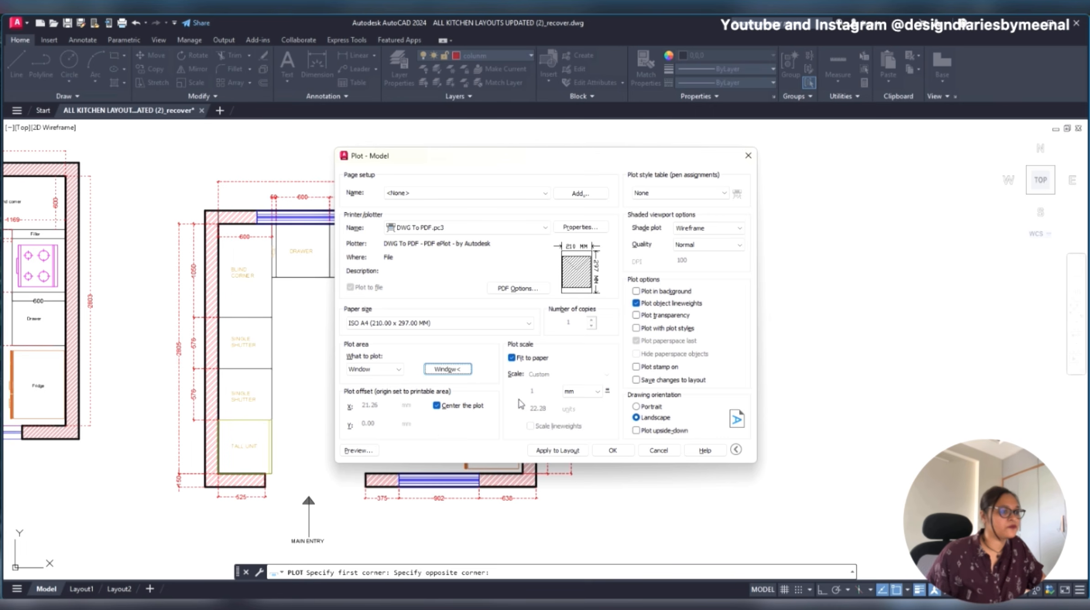
# - Preview the kitchen plan plot, examine its label colours and dimensions, and leave the Plot command
pyautogui.click(358, 450)
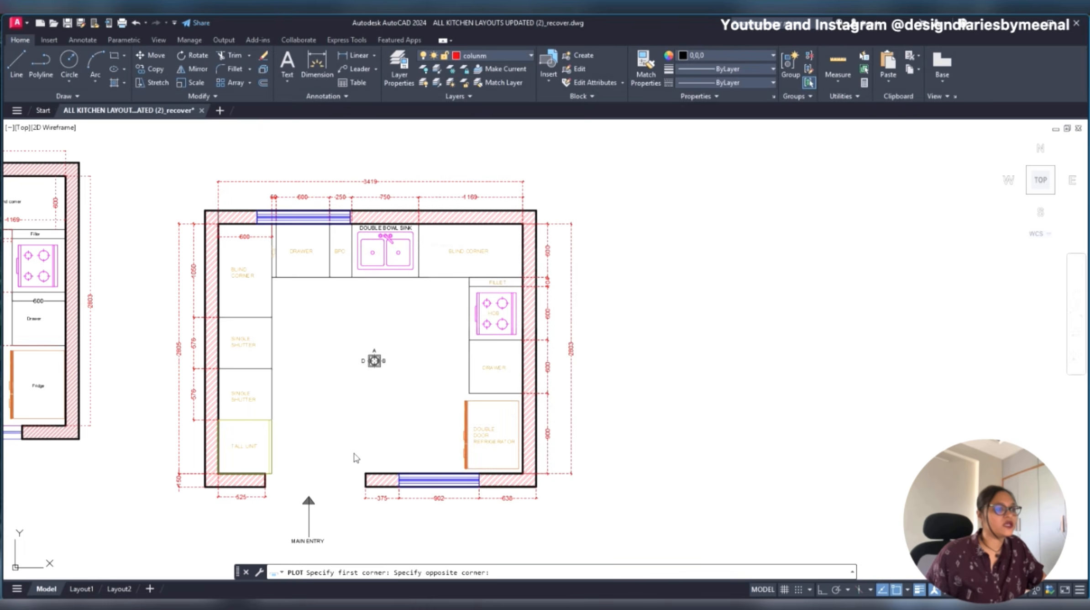
pyautogui.moveTo(670, 360); pyautogui.dragTo(270, 110)
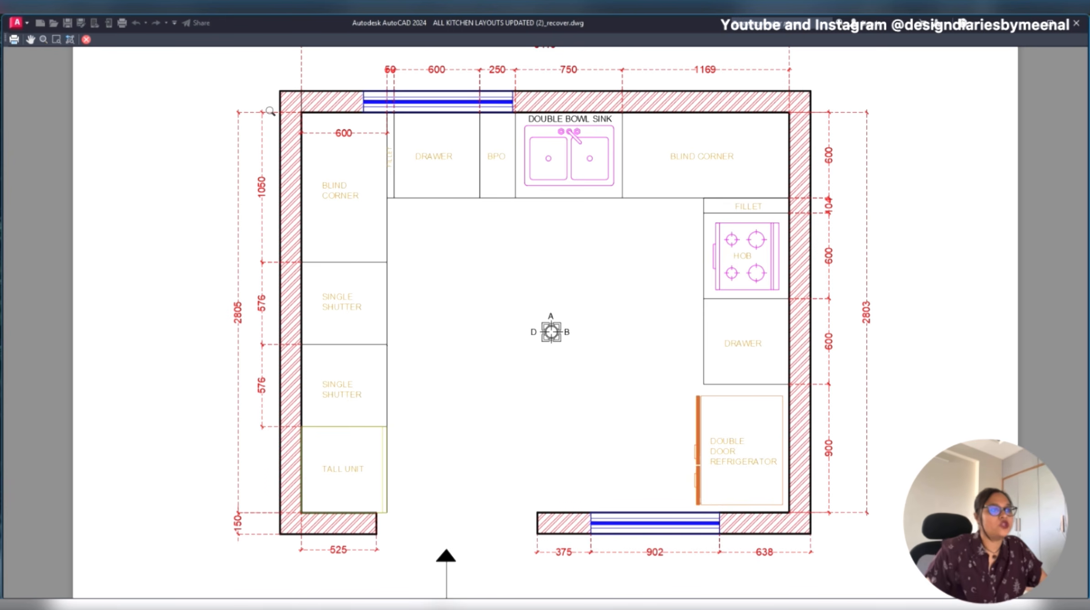
pyautogui.press('Escape')
pyautogui.press('Escape')
# - Change the colour of the A, B and D labels around the plan's central elevation symbol to Blue
pyautogui.moveTo(279, 353); pyautogui.dragTo(688, 356, button='middle')
pyautogui.scroll(4, 822, 372)
pyautogui.click(720, 349)
pyautogui.click(706, 55)
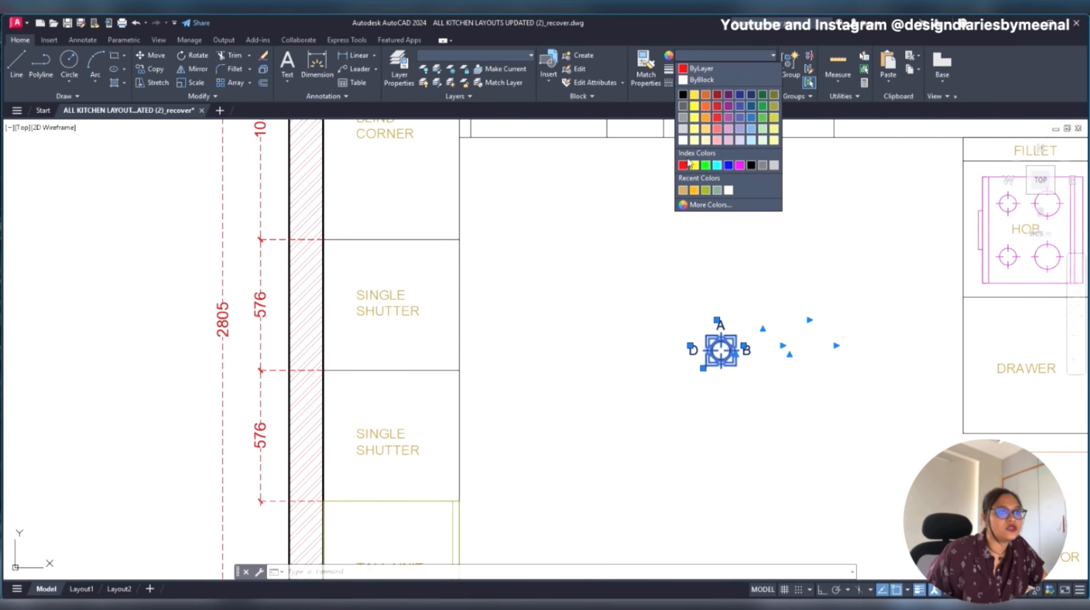
pyautogui.click(729, 169)
pyautogui.scroll(-5, 761, 326)
pyautogui.press('Escape')
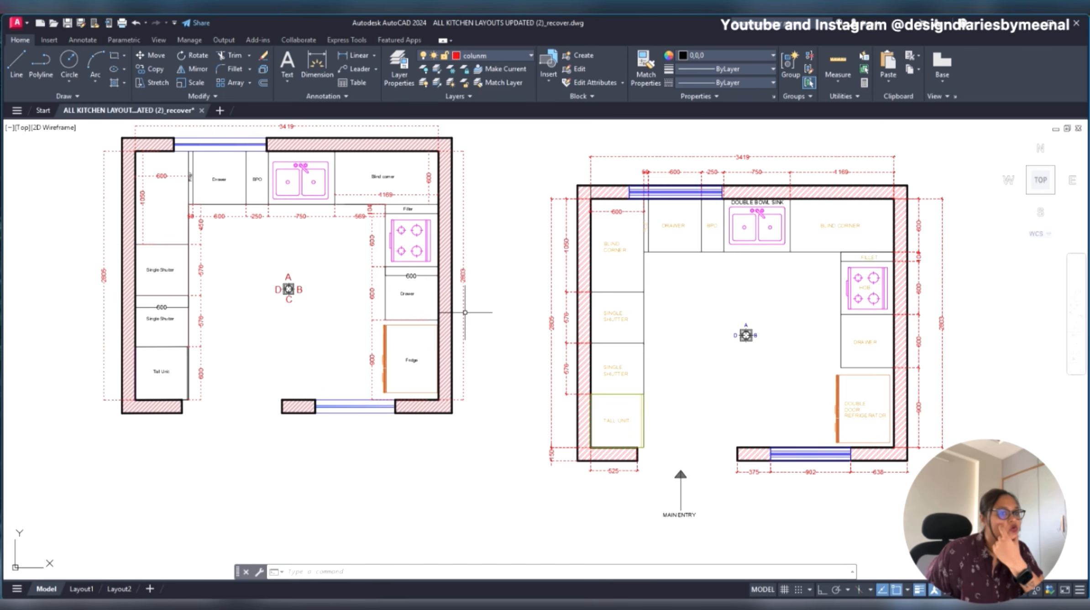
# - Scale up the A label of the elevation symbol and move it slightly upward so it sits clear above the symbol
pyautogui.scroll(5, 742, 333)
pyautogui.click(686, 297)
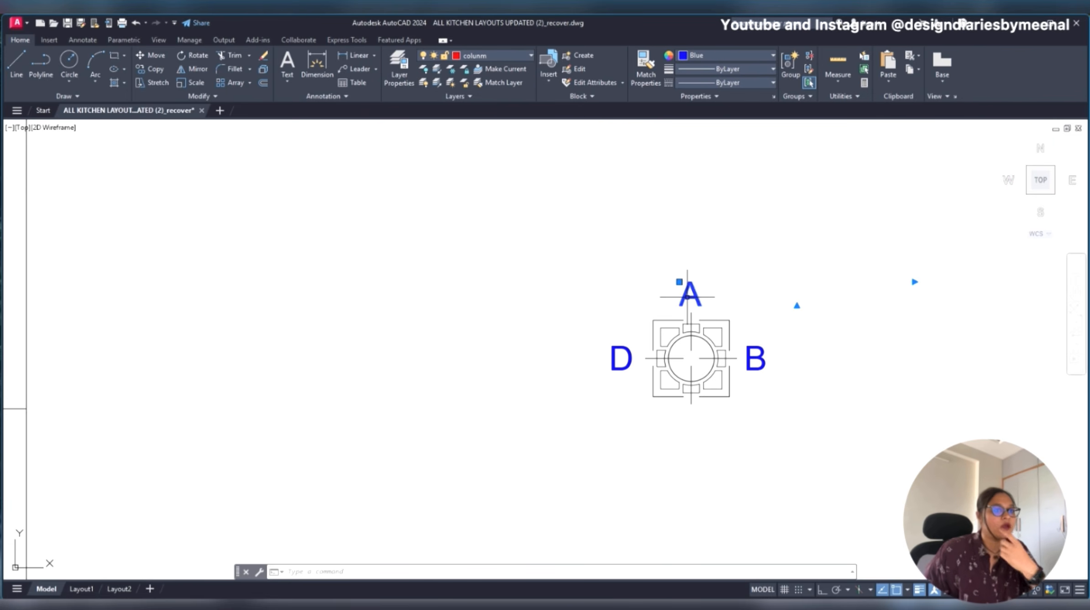
pyautogui.write('sc')
pyautogui.press('Return')
pyautogui.click(696, 251)
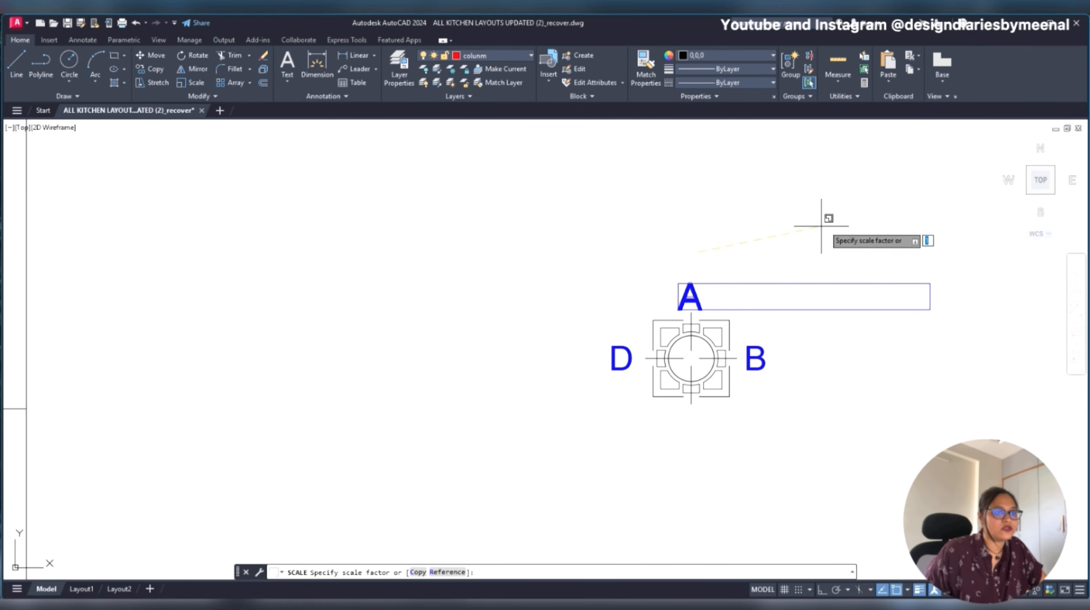
pyautogui.click(862, 236)
pyautogui.click(691, 300)
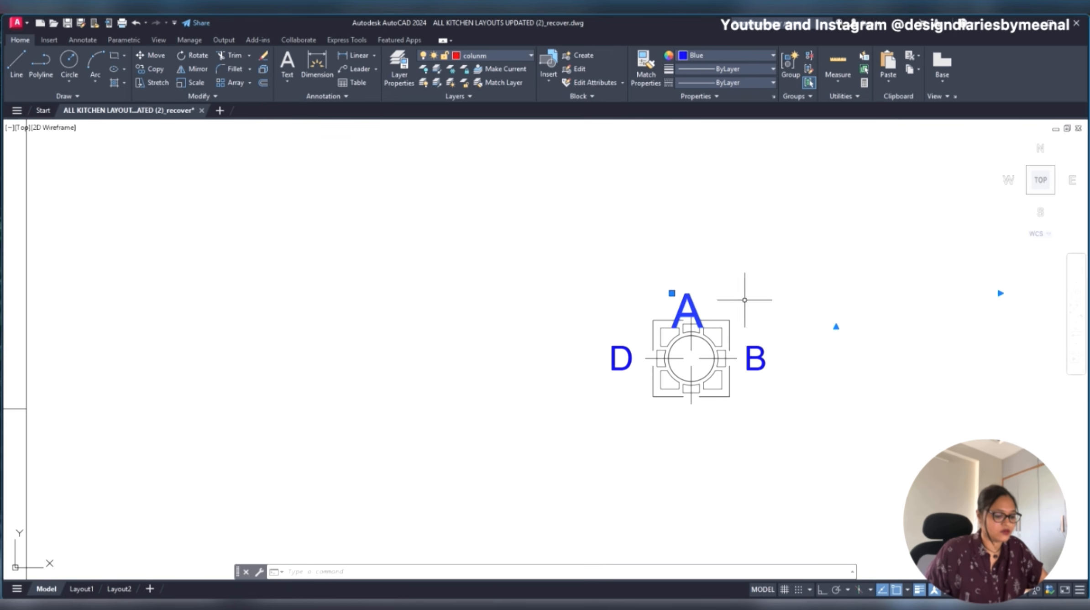
pyautogui.write('m')
pyautogui.press('Return')
pyautogui.click(765, 291)
pyautogui.click(768, 280)
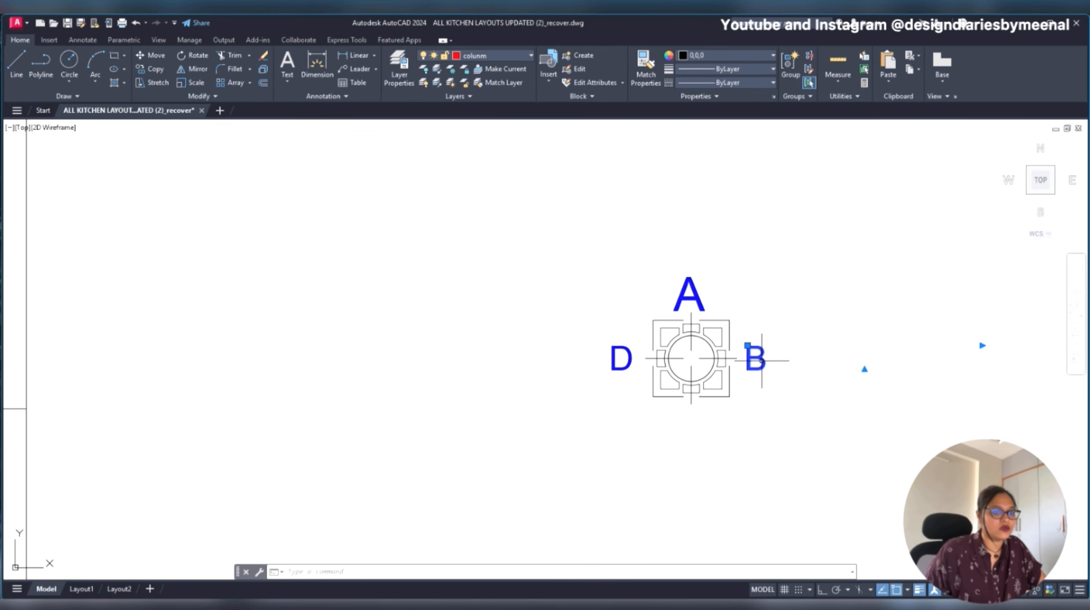
# - Scale up the B label of the elevation symbol and move it slightly down to centre it beside the symbol
pyautogui.write('sc')
pyautogui.press('Return')
pyautogui.click(758, 410)
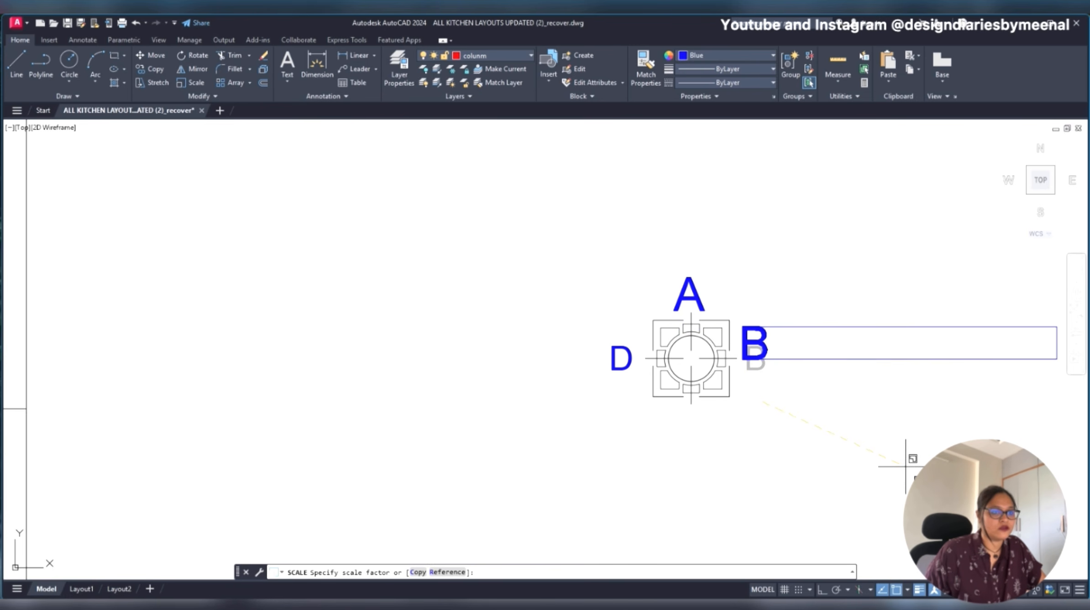
pyautogui.click(888, 461)
pyautogui.click(752, 348)
pyautogui.write('m')
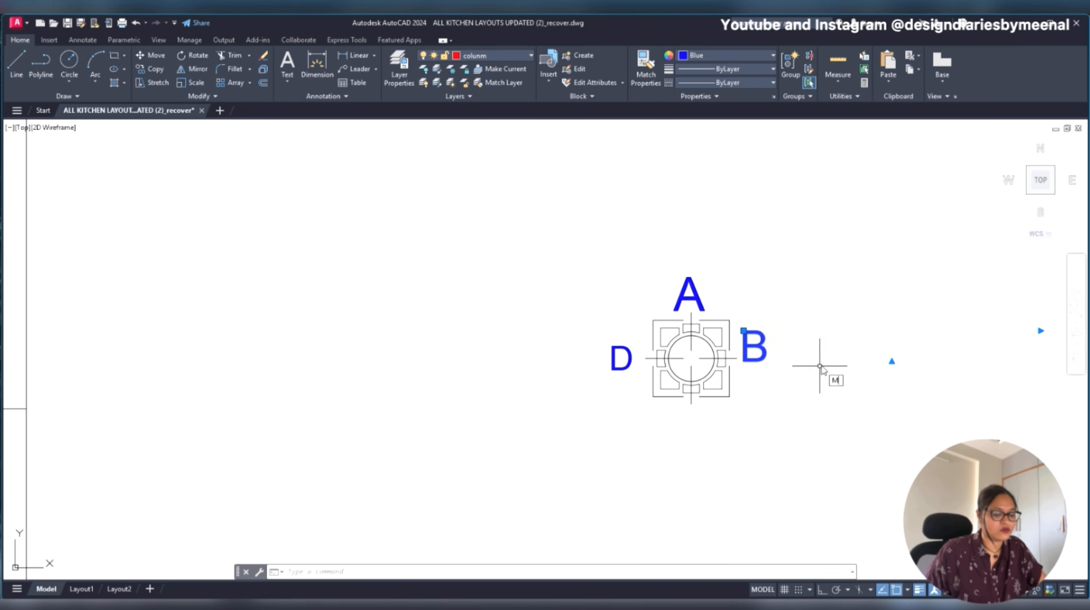
pyautogui.press('Return')
pyautogui.click(822, 361)
pyautogui.click(826, 368)
# - Scale up the D label of the elevation symbol and move it slightly down to line up with the symbol's centre
pyautogui.click(626, 361)
pyautogui.write('sc')
pyautogui.press('Return')
pyautogui.click(620, 417)
pyautogui.click(732, 468)
pyautogui.click(623, 349)
pyautogui.write('m')
pyautogui.press('Return')
pyautogui.click(614, 408)
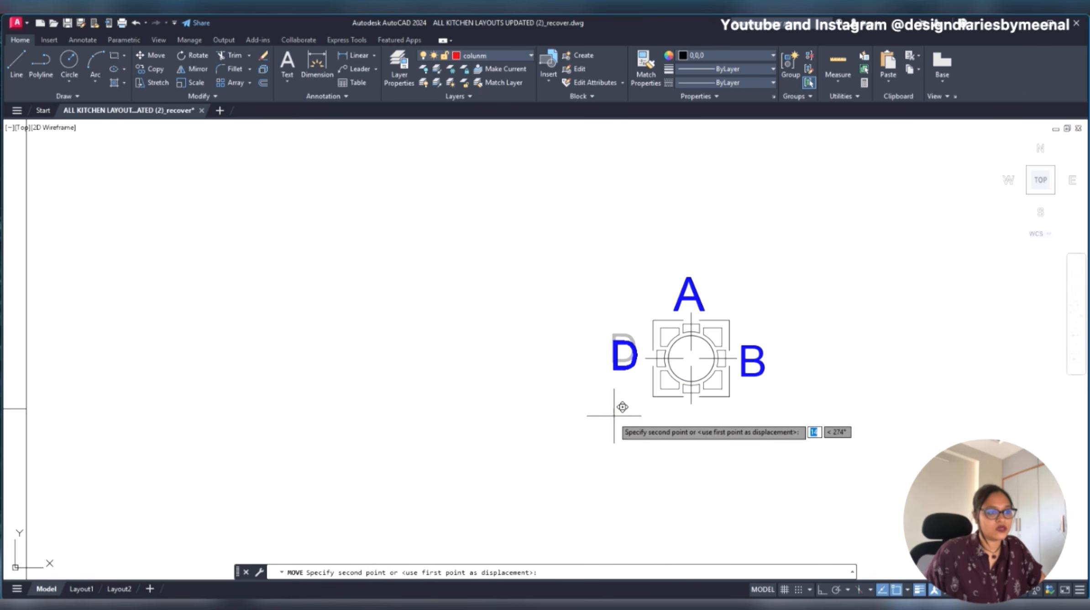
pyautogui.click(613, 415)
# - Bring both kitchen layouts into view and save the drawing
pyautogui.scroll(-8, 725, 363)
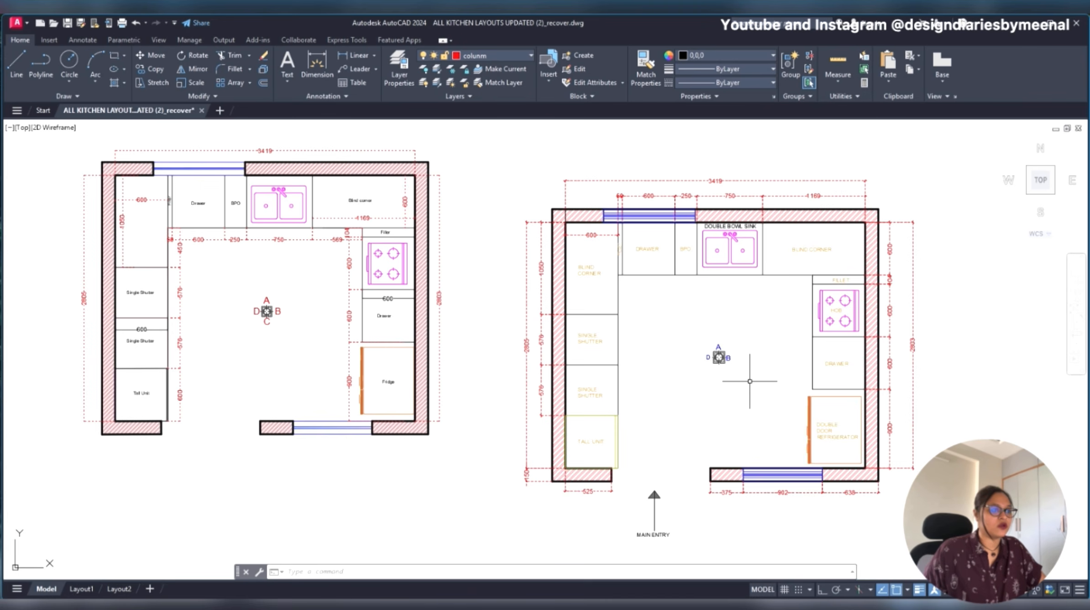
pyautogui.moveTo(750, 381); pyautogui.dragTo(592, 323, button='middle')
pyautogui.scroll(-3, 592, 324)
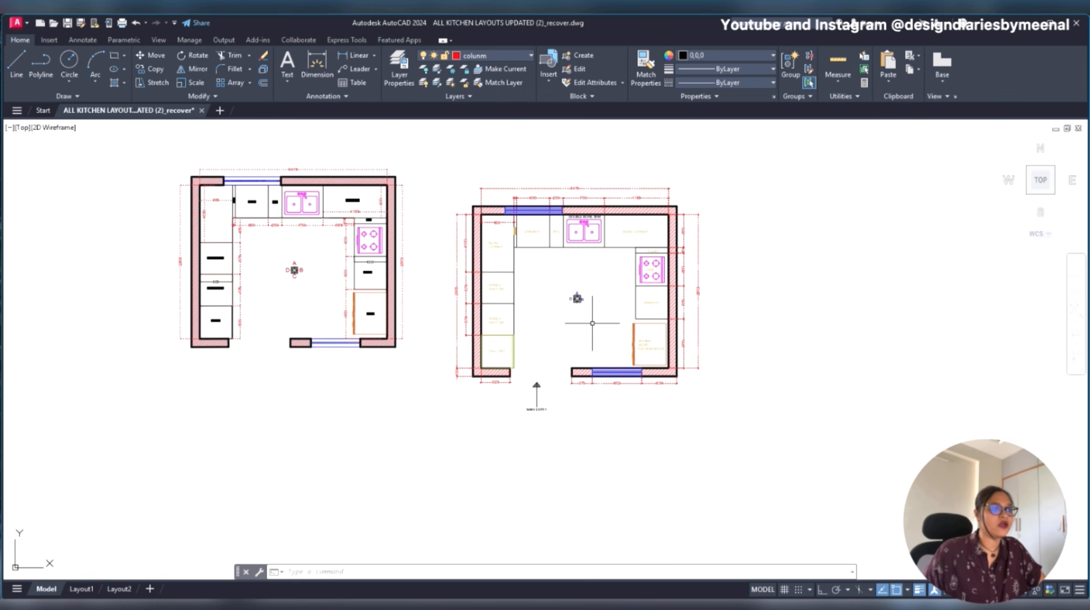
pyautogui.hotkey('ctrl', 's')
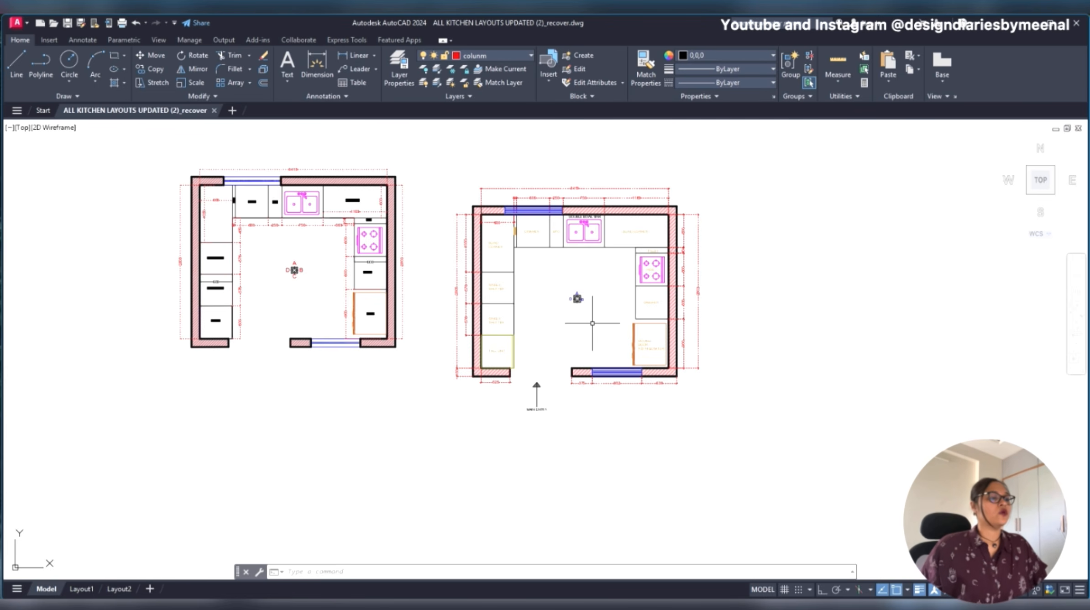
# - Copy the D label to a position centred below the elevation symbol
pyautogui.scroll(2, 587, 305)
pyautogui.moveTo(587, 305); pyautogui.dragTo(641, 349, button='middle')
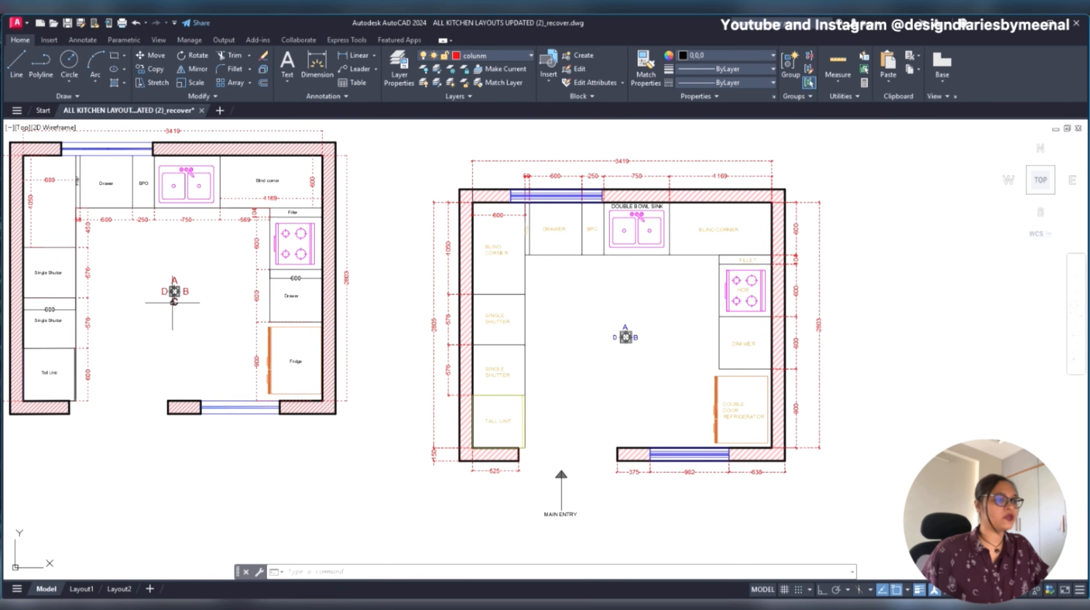
pyautogui.scroll(4, 574, 377)
pyautogui.scroll(4, 746, 301)
pyautogui.click(677, 224)
pyautogui.click(670, 237)
pyautogui.click(555, 246)
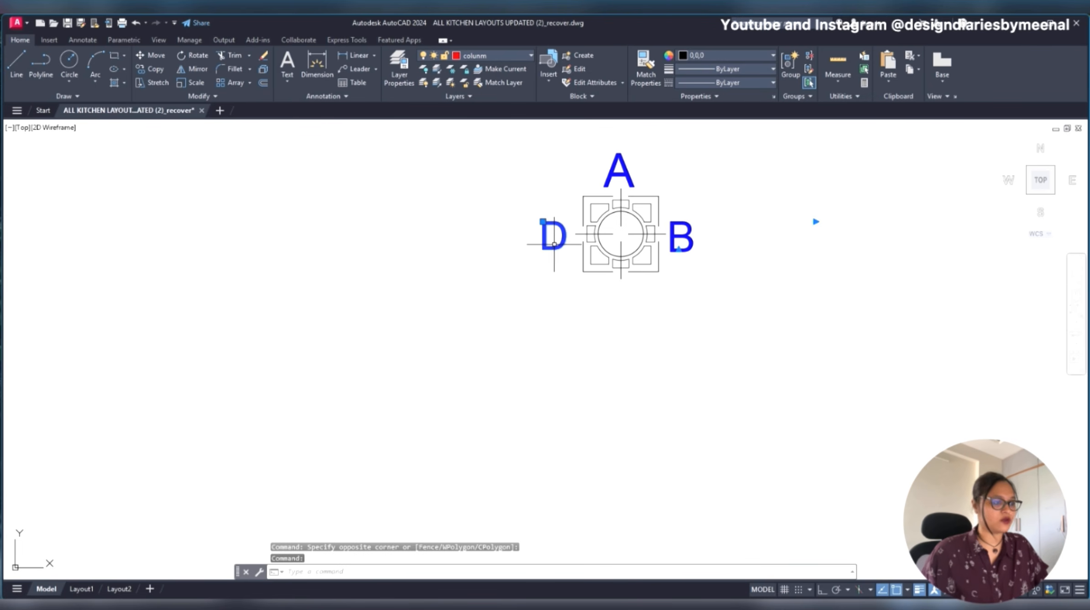
pyautogui.write('co')
pyautogui.press('Return')
pyautogui.click(528, 265)
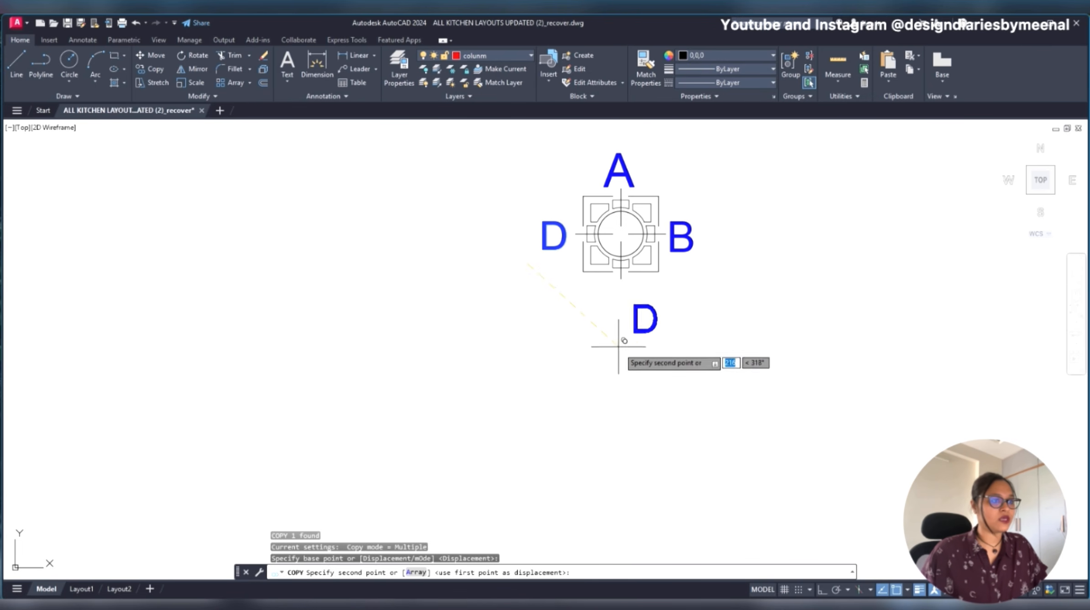
pyautogui.click(593, 328)
pyautogui.press('Escape')
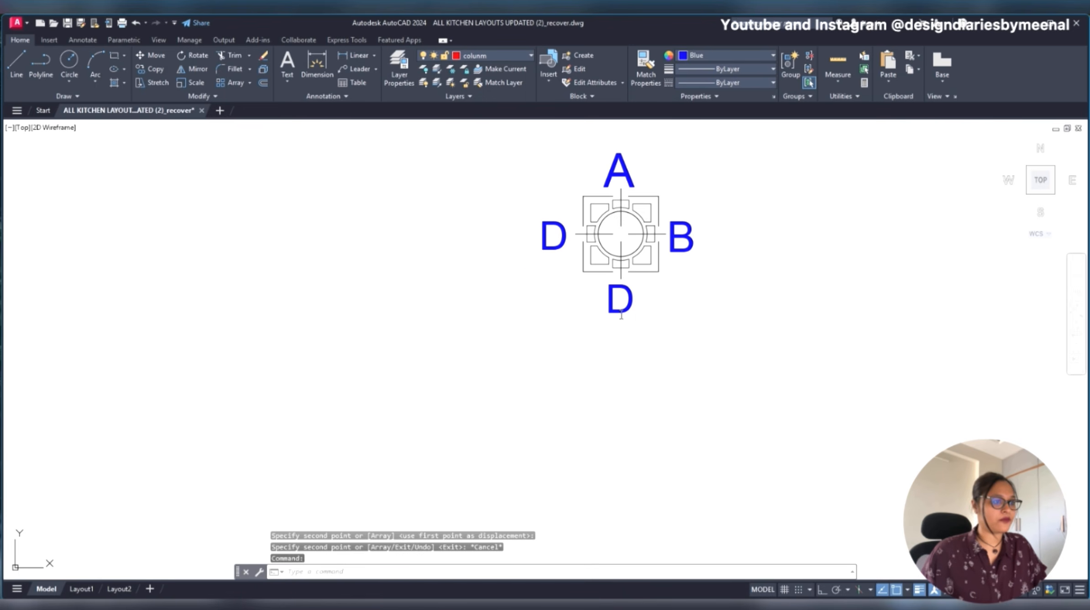
# - Change the text of the copied label below the elevation symbol to C
pyautogui.doubleClick(621, 314)
pyautogui.write('C')
pyautogui.press('Escape')
# - Recolour the C label below the elevation symbol to the light orange 254,204,102
pyautogui.click(628, 302)
pyautogui.click(599, 338)
pyautogui.click(713, 56)
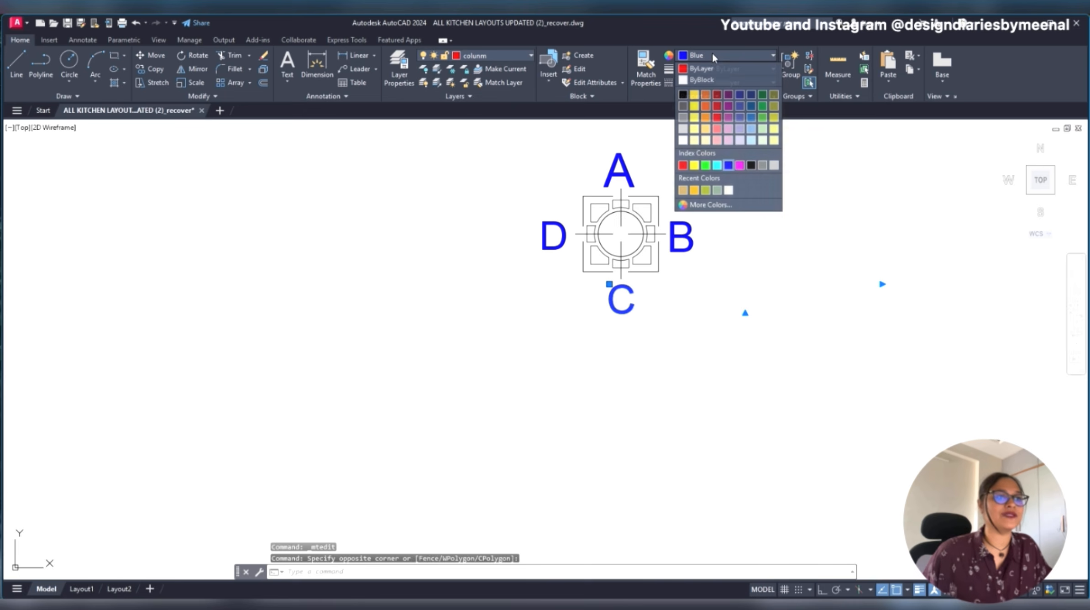
pyautogui.click(705, 130)
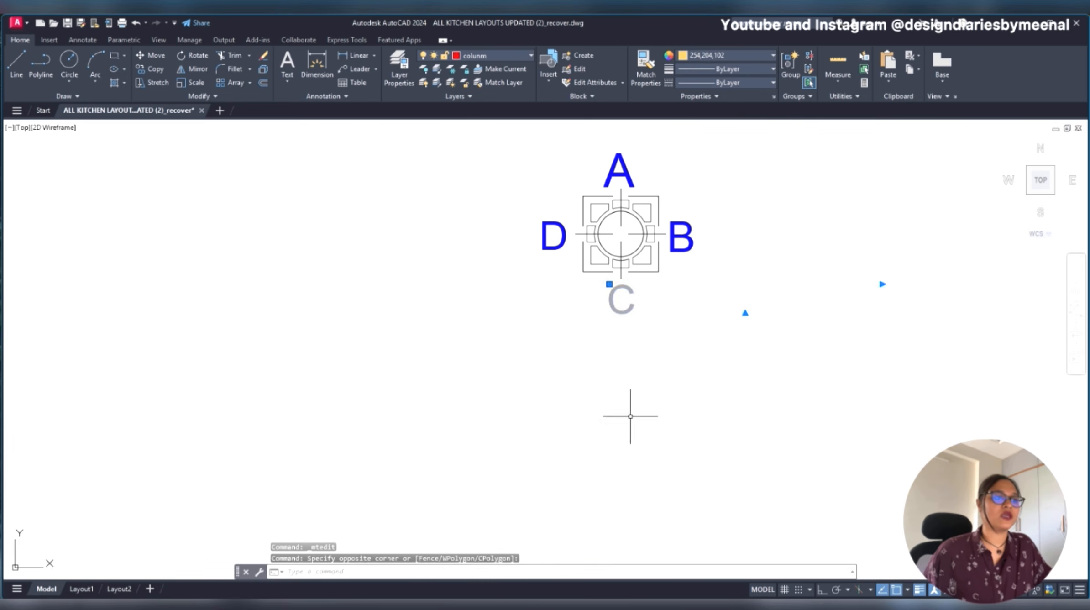
pyautogui.press('Escape')
# - Check the elevation symbol within the new kitchen layout beside the original plan and save the drawing
pyautogui.scroll(-6, 668, 323)
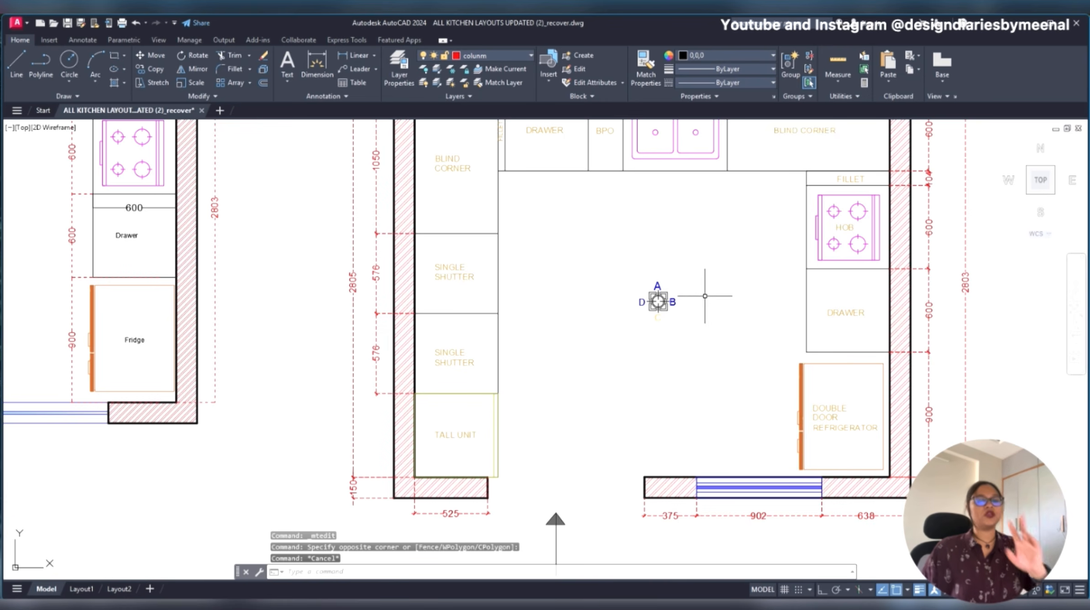
pyautogui.scroll(-4, 700, 299)
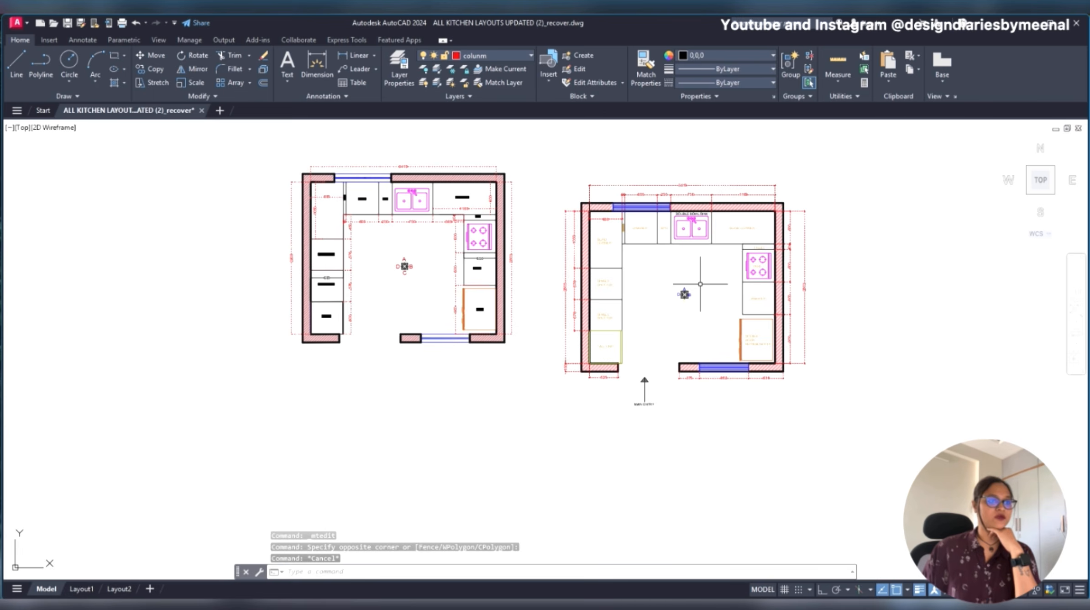
pyautogui.scroll(4, 700, 284)
pyautogui.scroll(5, 644, 328)
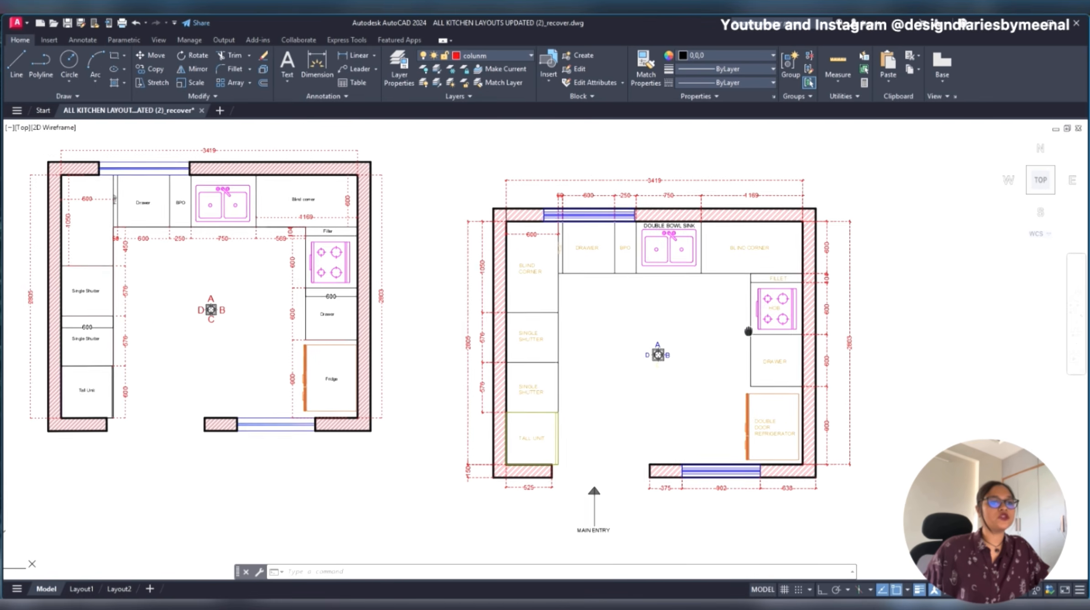
pyautogui.scroll(-2, 645, 328)
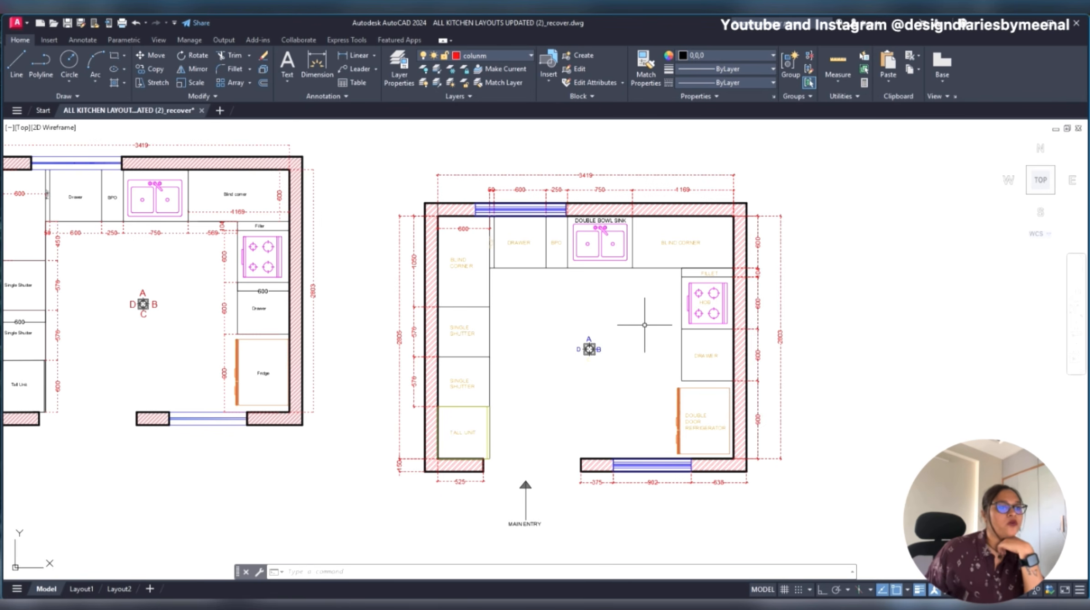
pyautogui.scroll(-6, 644, 325)
pyautogui.hotkey('ctrl', 's')
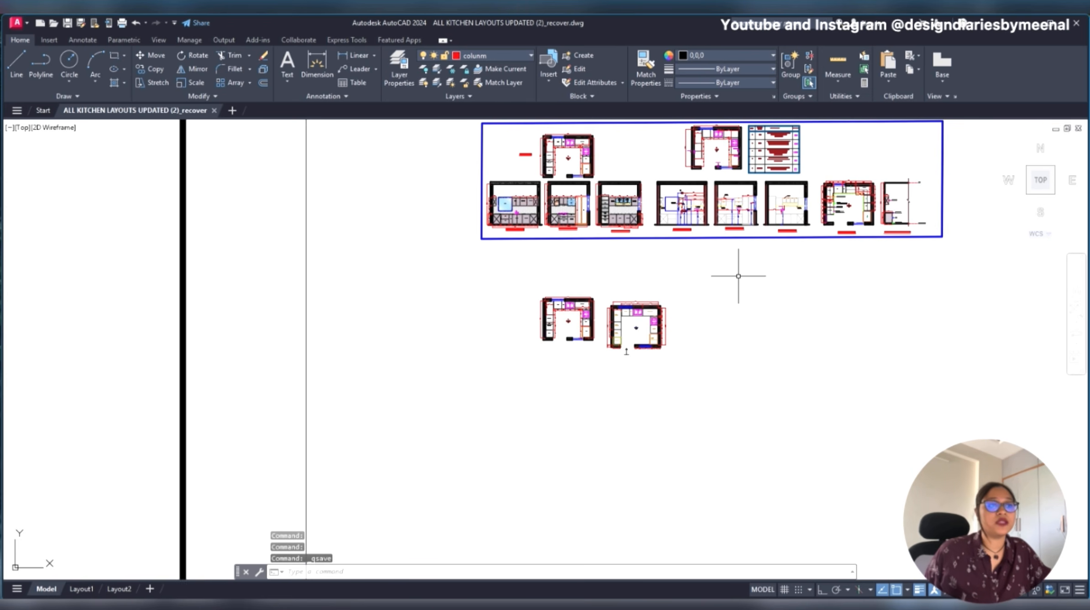
# - Examine the finished wall A, B and D elevations in the framed sheet, including their cabinets, labels and dimensions
pyautogui.moveTo(734, 273); pyautogui.dragTo(609, 377, button='middle')
pyautogui.scroll(4, 410, 326)
pyautogui.scroll(2, 411, 326)
pyautogui.moveTo(358, 321)
pyautogui.mouseDown(button='middle')
pyautogui.moveTo(363, 359)
pyautogui.moveTo(327, 370)
pyautogui.mouseUp(button='middle')
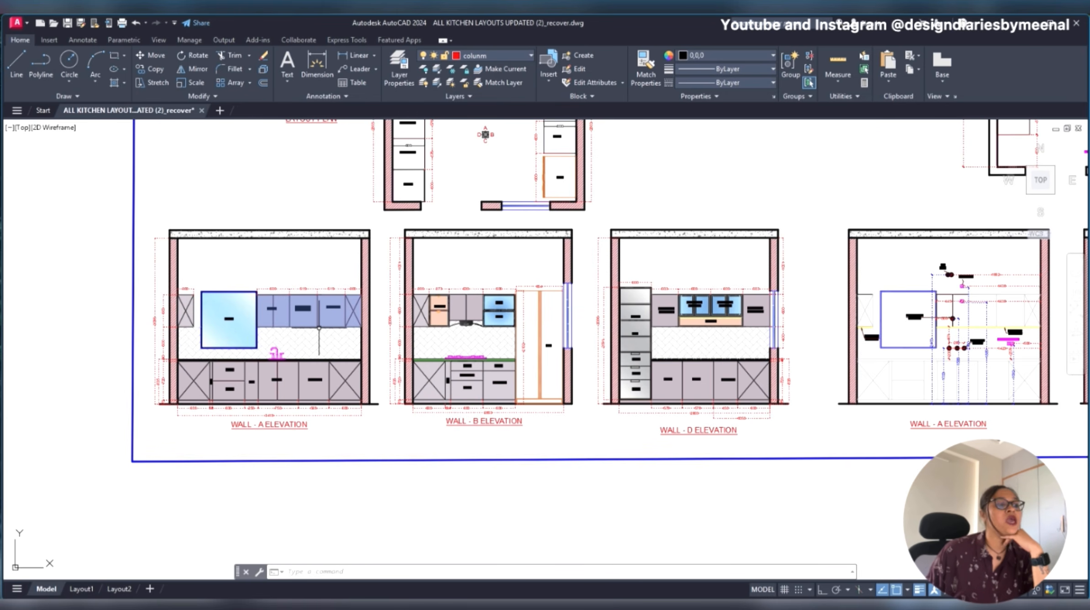
pyautogui.scroll(3, 319, 327)
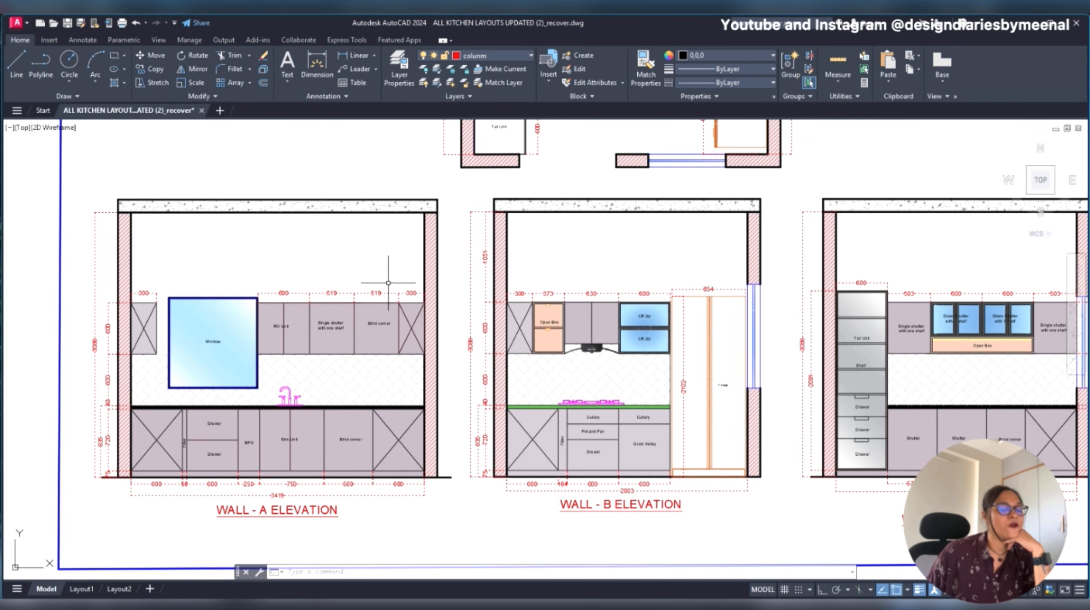
pyautogui.moveTo(673, 326); pyautogui.dragTo(281, 319, button='middle')
pyautogui.moveTo(696, 351)
pyautogui.mouseDown(button='middle')
pyautogui.moveTo(464, 354)
pyautogui.moveTo(912, 365)
pyautogui.mouseUp(button='middle')
pyautogui.scroll(-3, 515, 328)
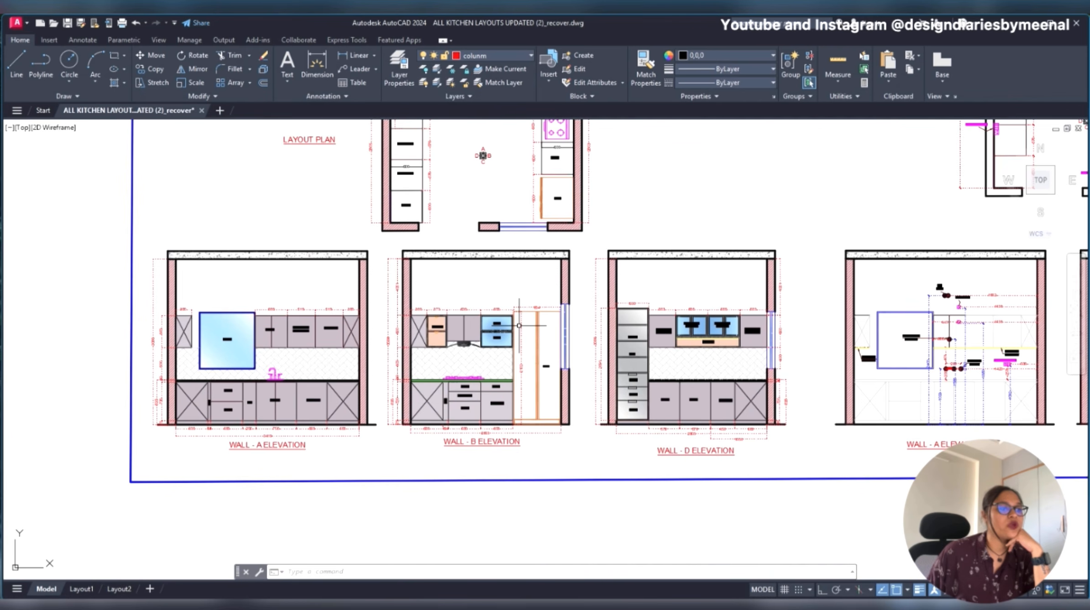
pyautogui.scroll(3, 469, 359)
pyautogui.moveTo(469, 359); pyautogui.dragTo(558, 371, button='middle')
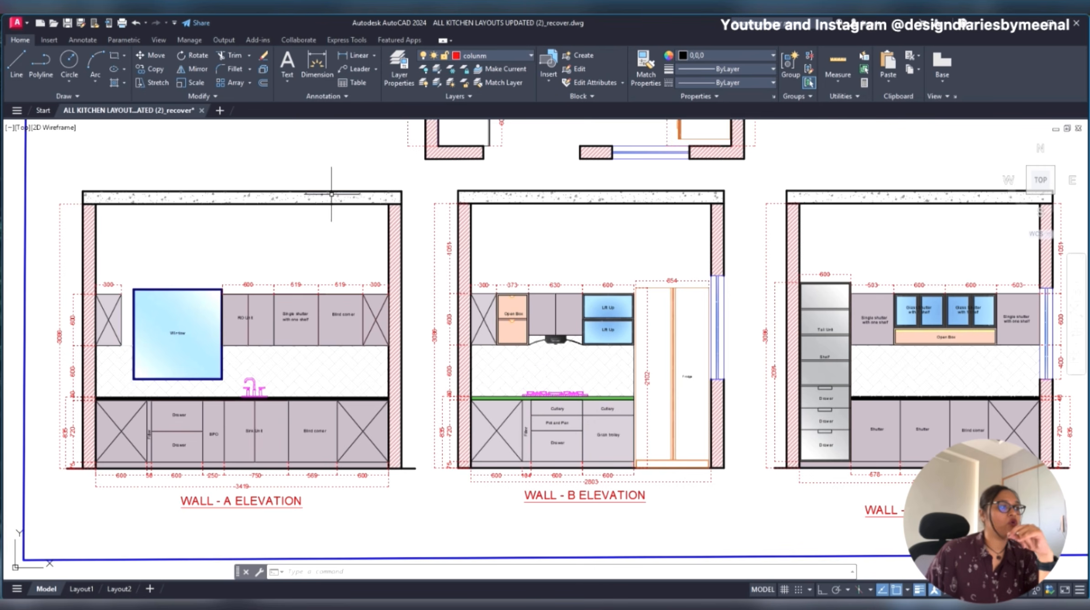
pyautogui.scroll(-3, 326, 217)
pyautogui.moveTo(611, 388)
pyautogui.mouseDown(button='middle')
pyautogui.moveTo(591, 340)
pyautogui.moveTo(609, 144)
pyautogui.moveTo(632, 445)
pyautogui.mouseUp(button='middle')
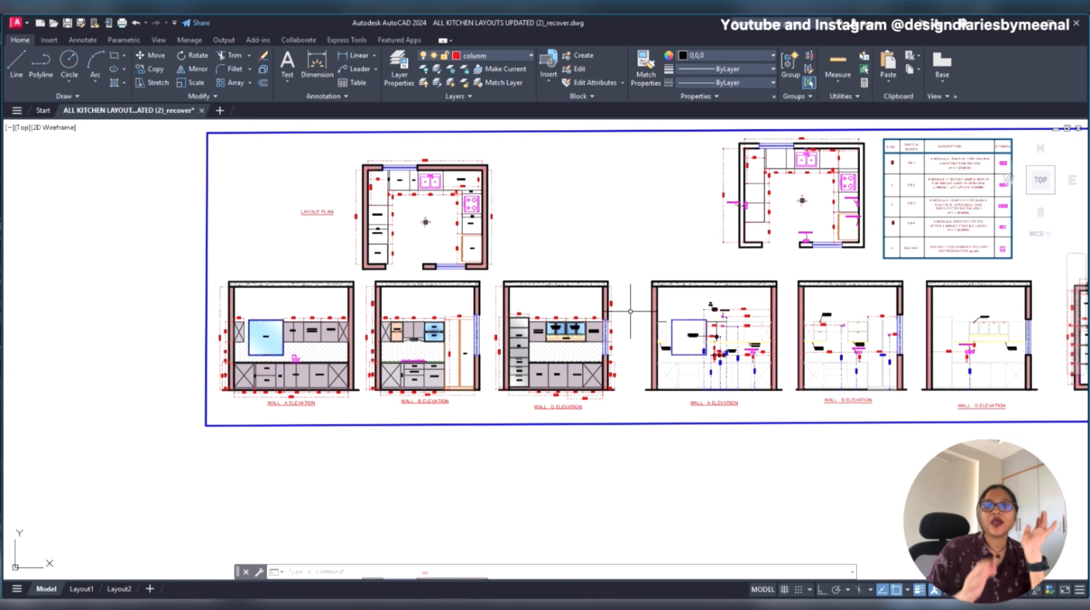